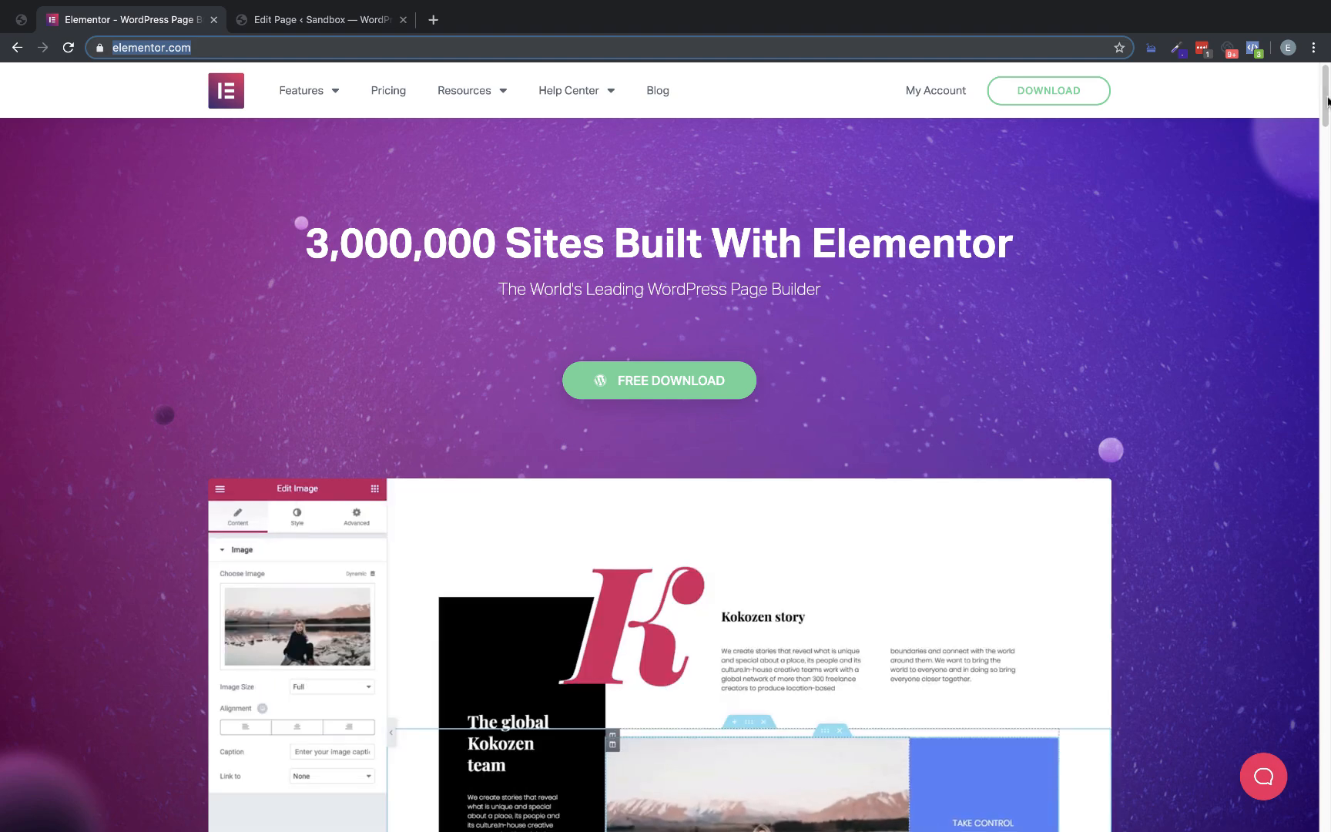
Examine the Elementor homepage's header, hero section and feature highlights as the design to recreate
mouse_move(1326, 97)
mouse_down()
mouse_move(1326, 150)
mouse_move(1327, 94)
mouse_up()
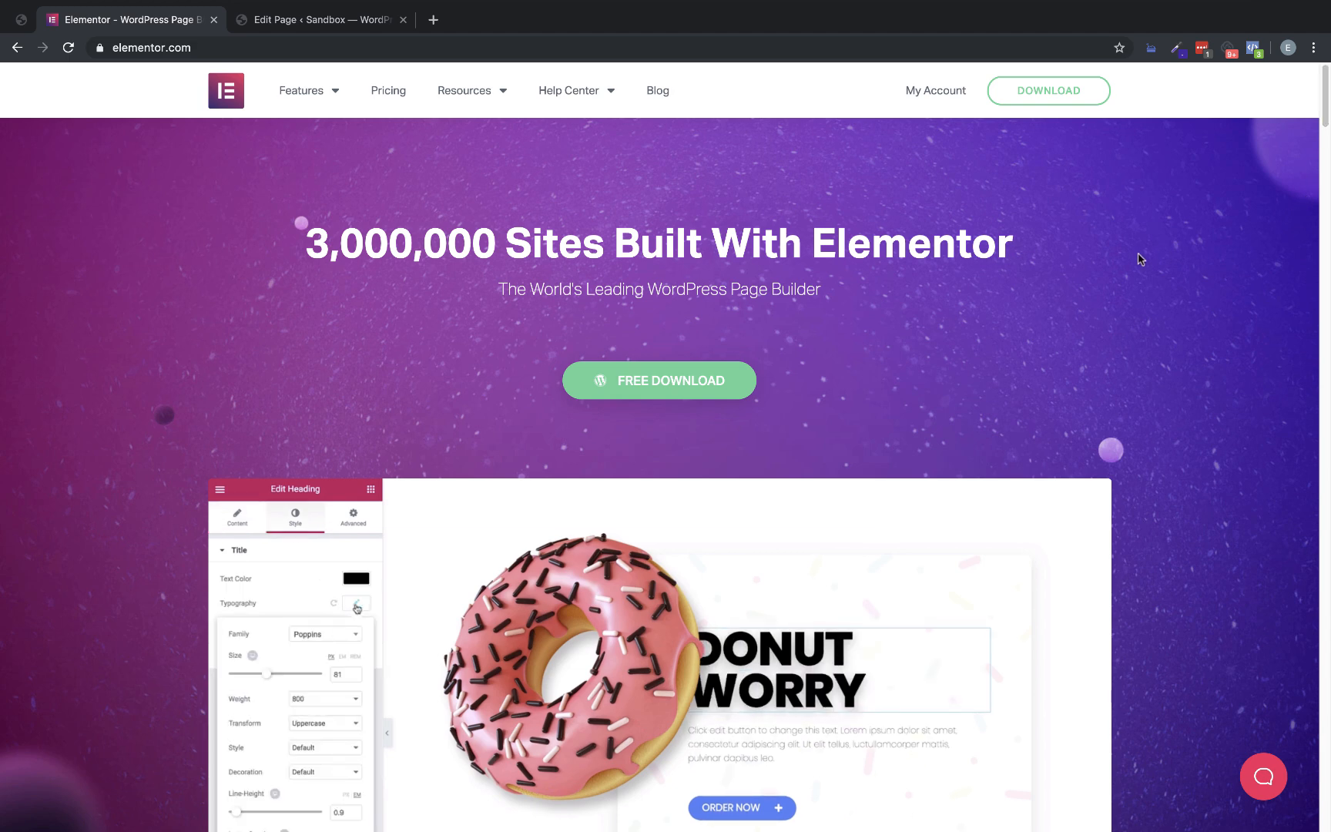
mouse_move(484, 92)
scroll(1323, 114, down, 4)
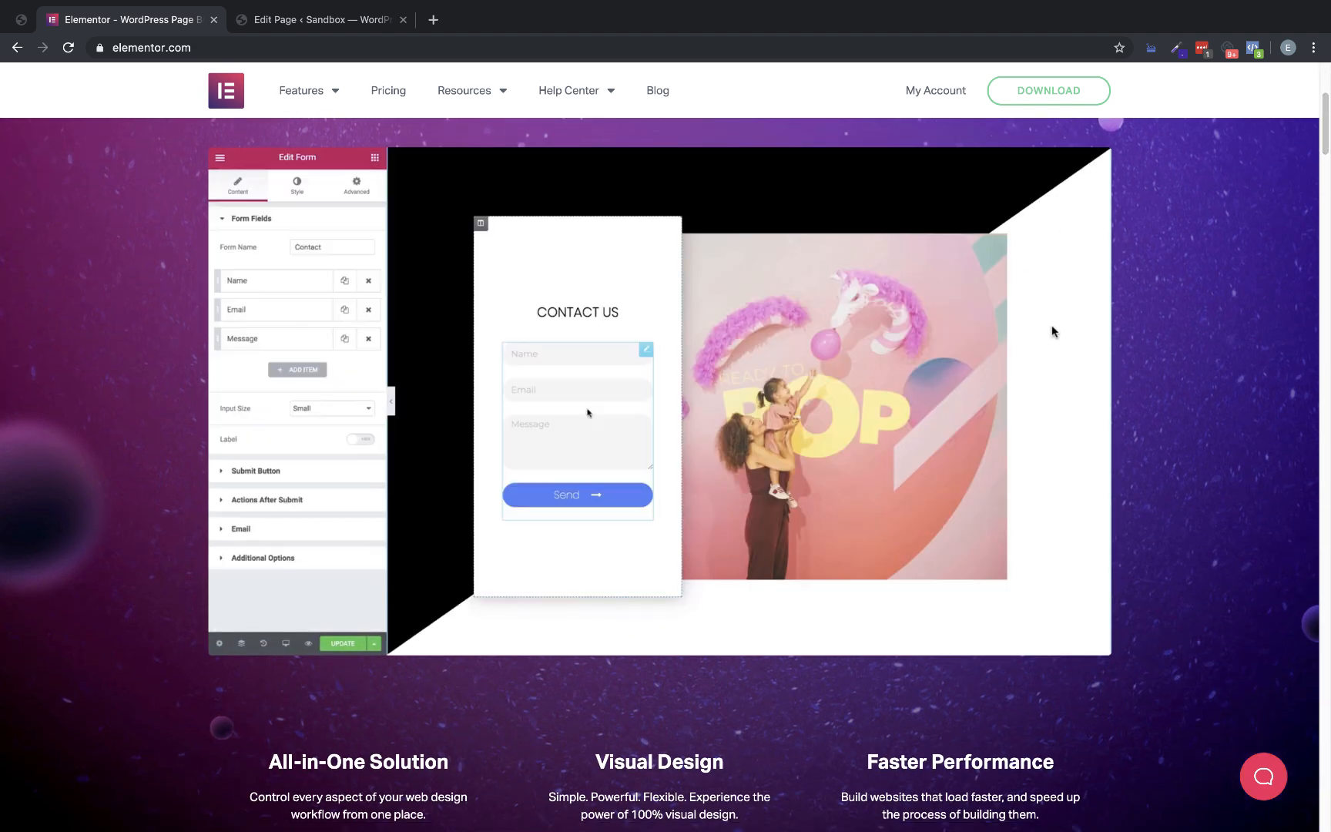
scroll(1325, 121, down, 3)
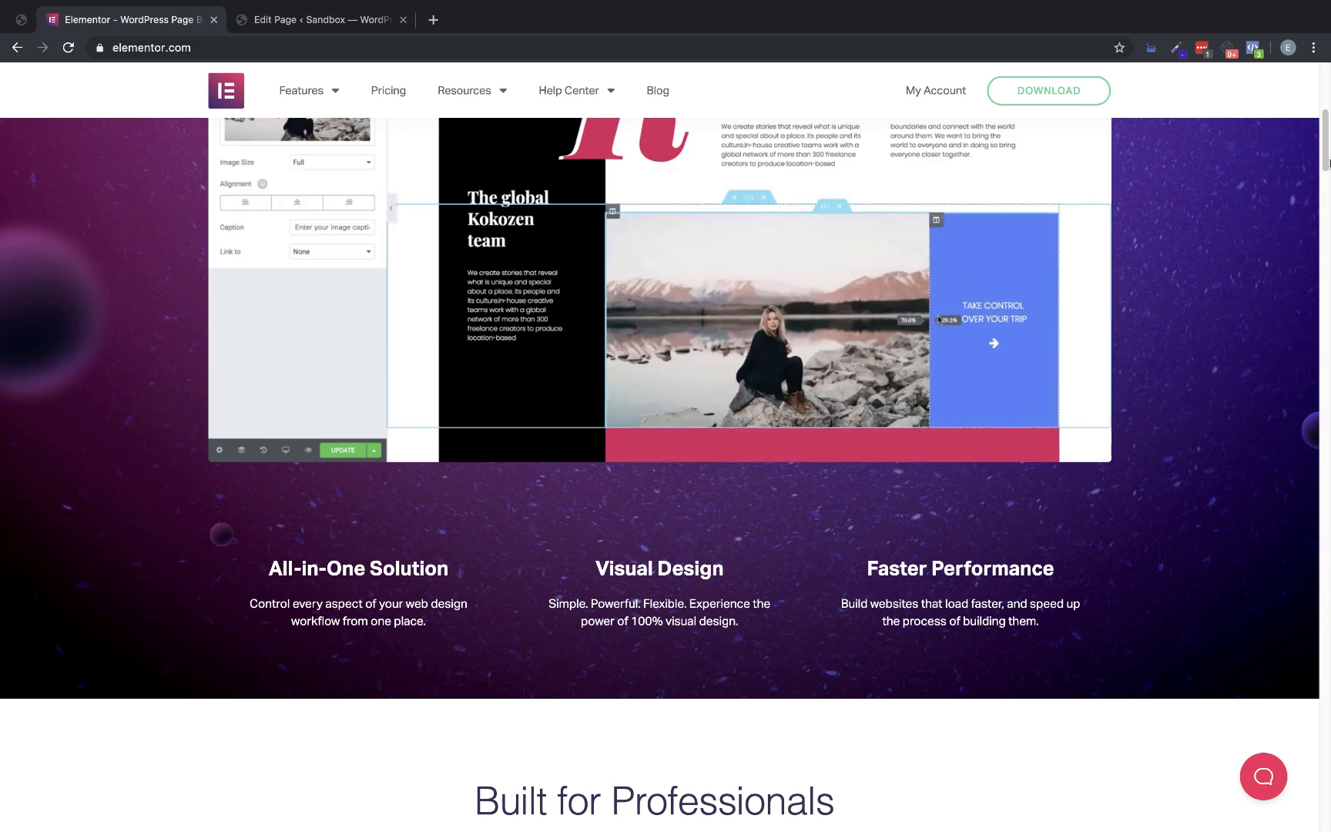
scroll(1328, 143, up, 3)
drag(1328, 143, 1325, 108)
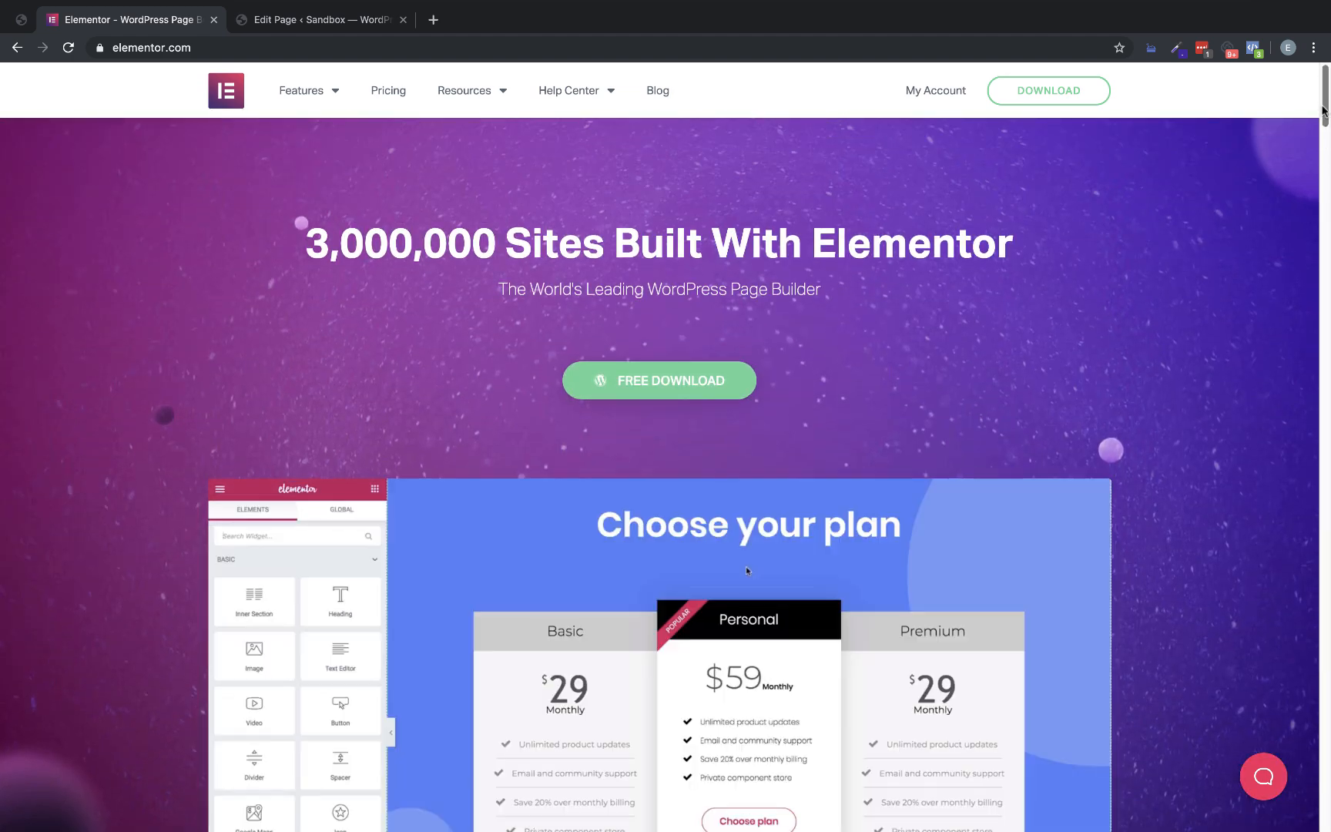
Switch to the WordPress sample page and open it for editing in the Oxygen visual editor
click(339, 12)
scroll(983, 335, down, 3)
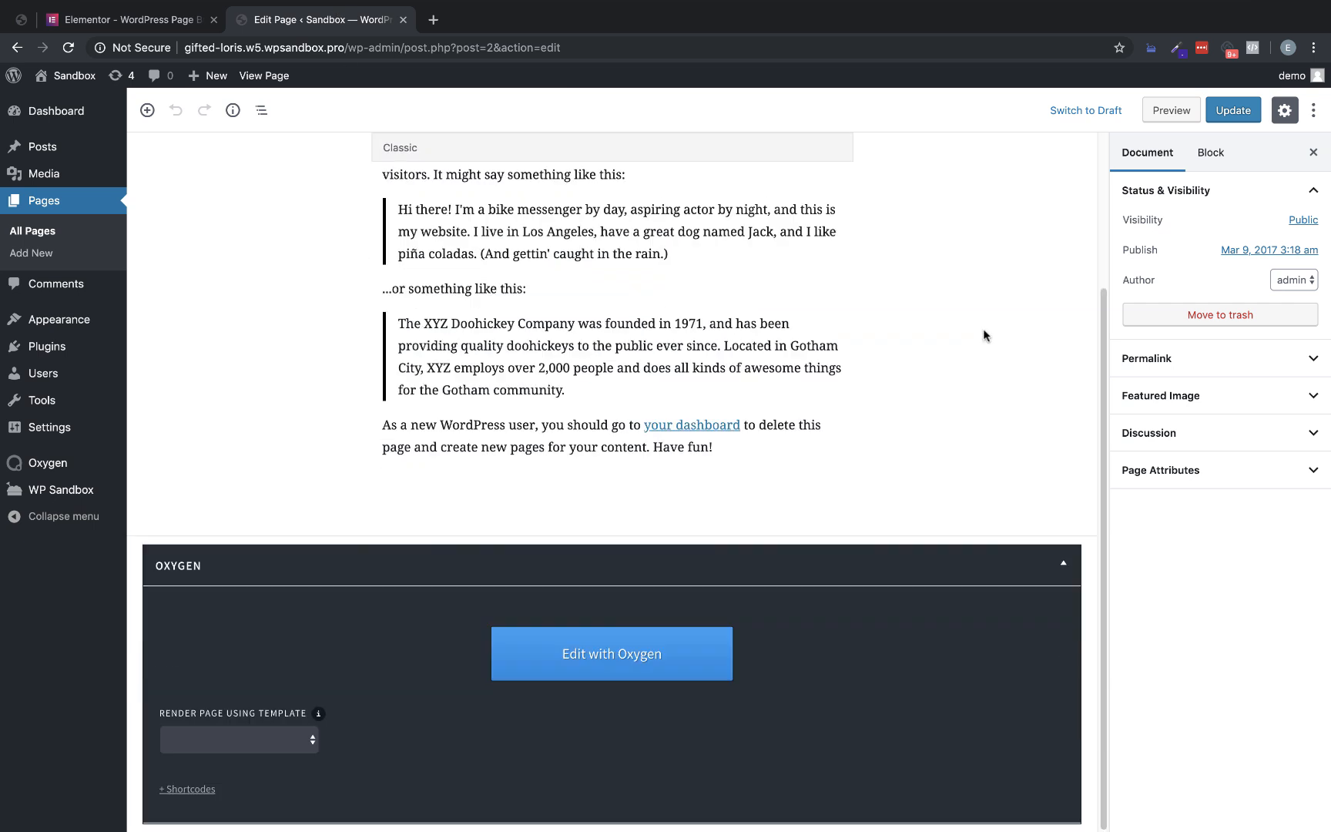
click(656, 654)
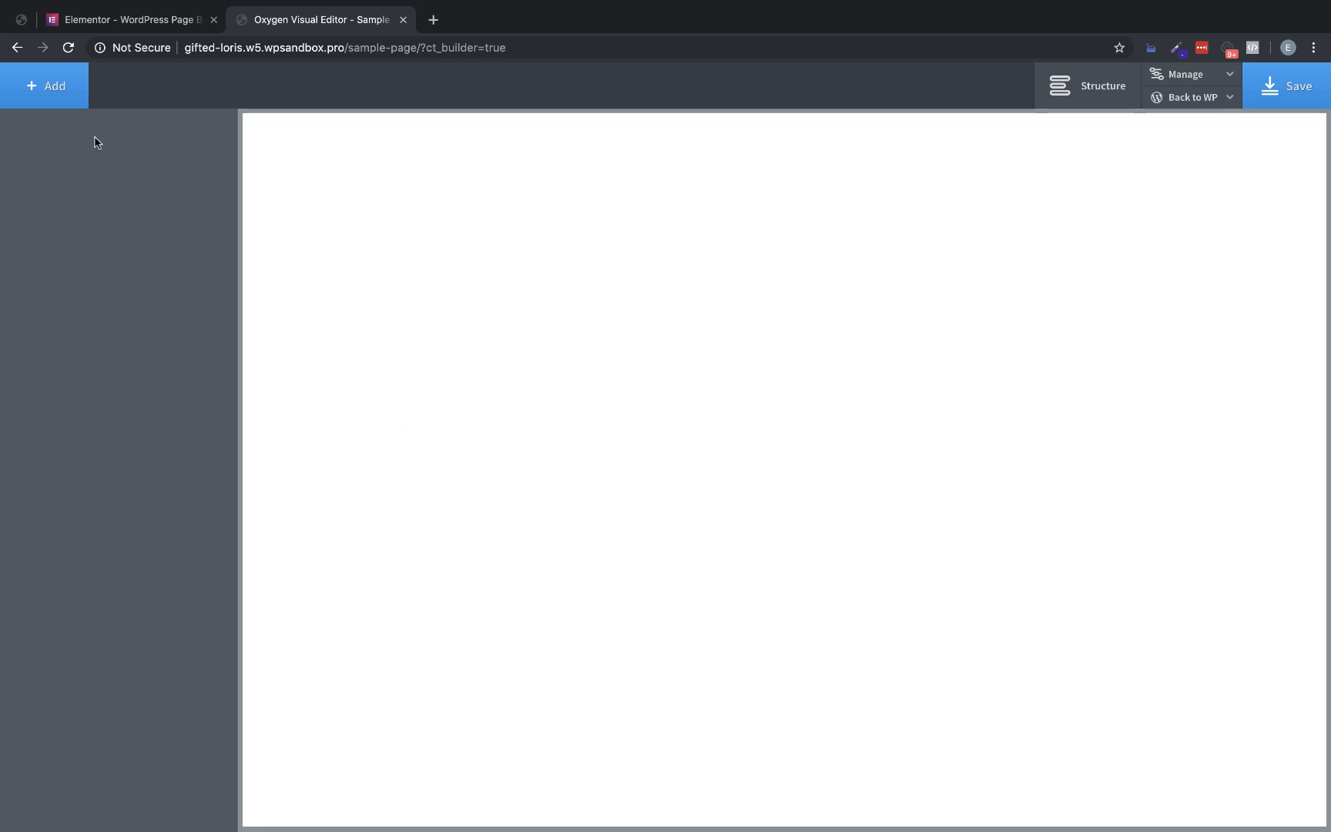
Search the components for a header and add a Header Builder to the blank page
click(71, 91)
text(header)
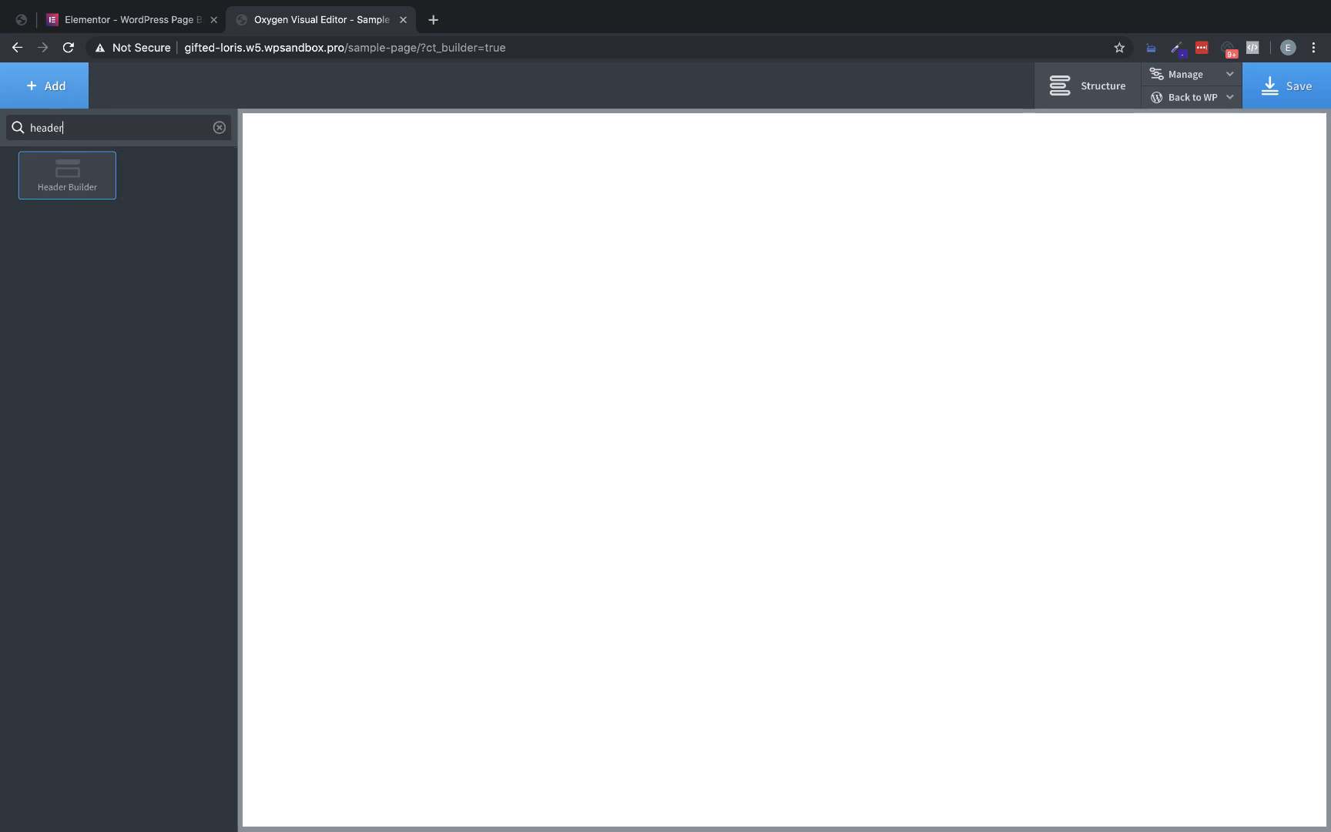
click(67, 174)
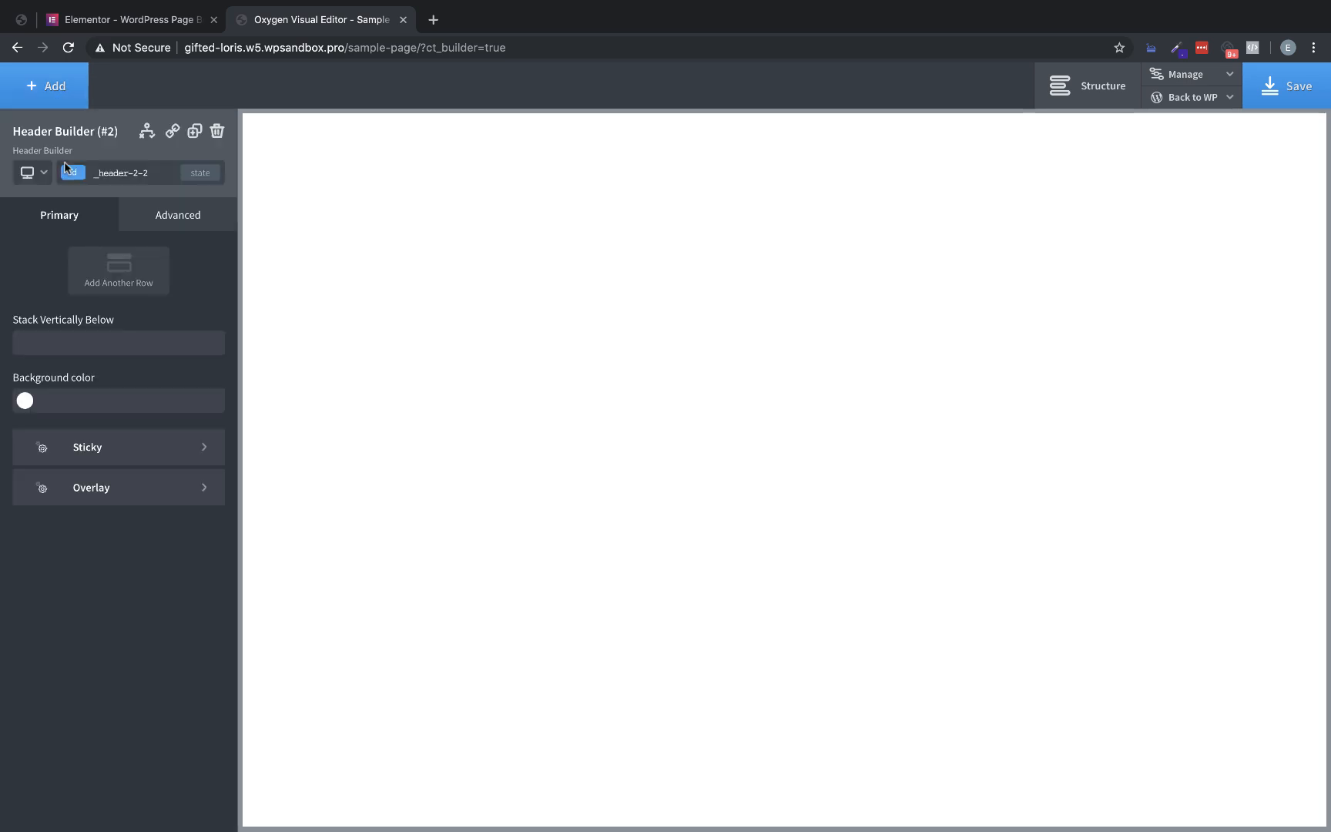
Add an Image component to the header row and open the file selection for its image URL
click(66, 101)
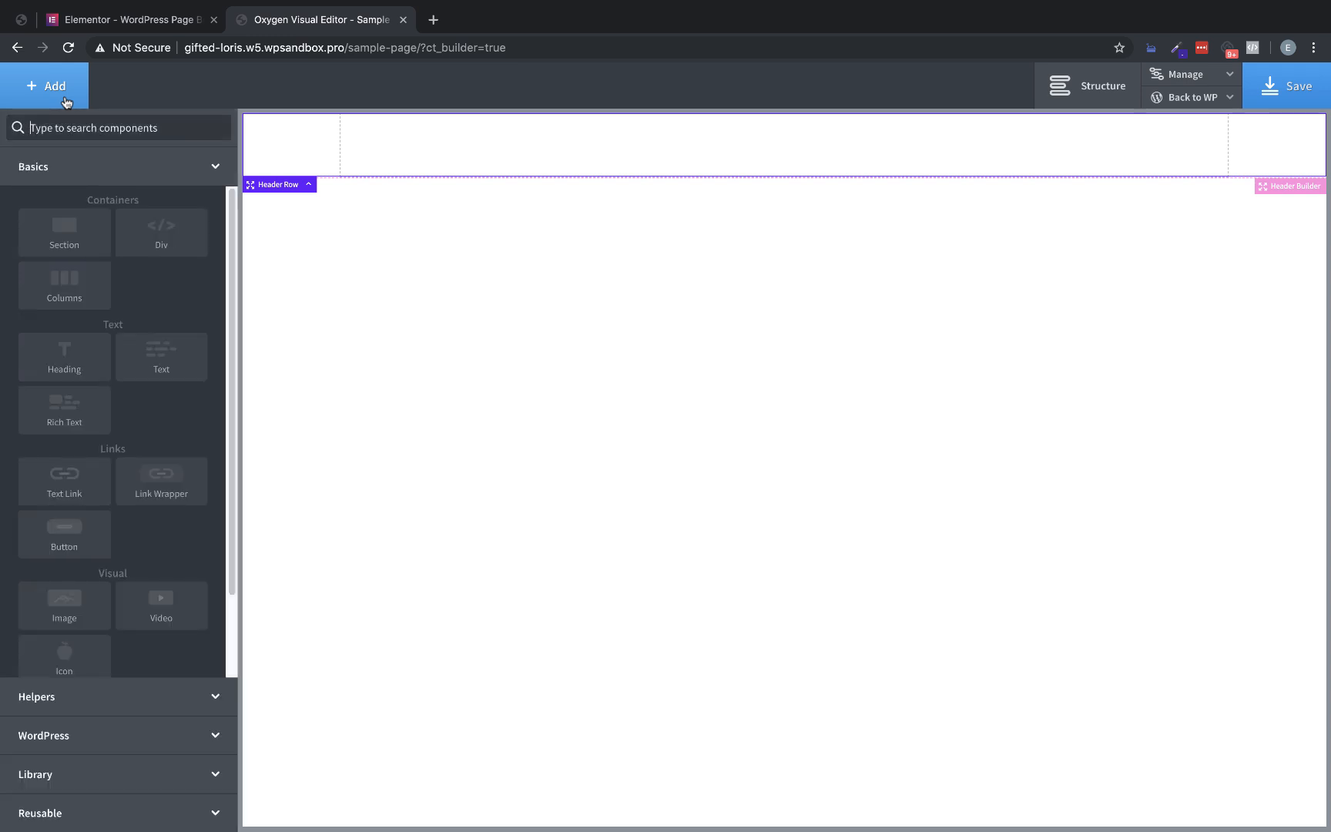
text(image)
click(67, 171)
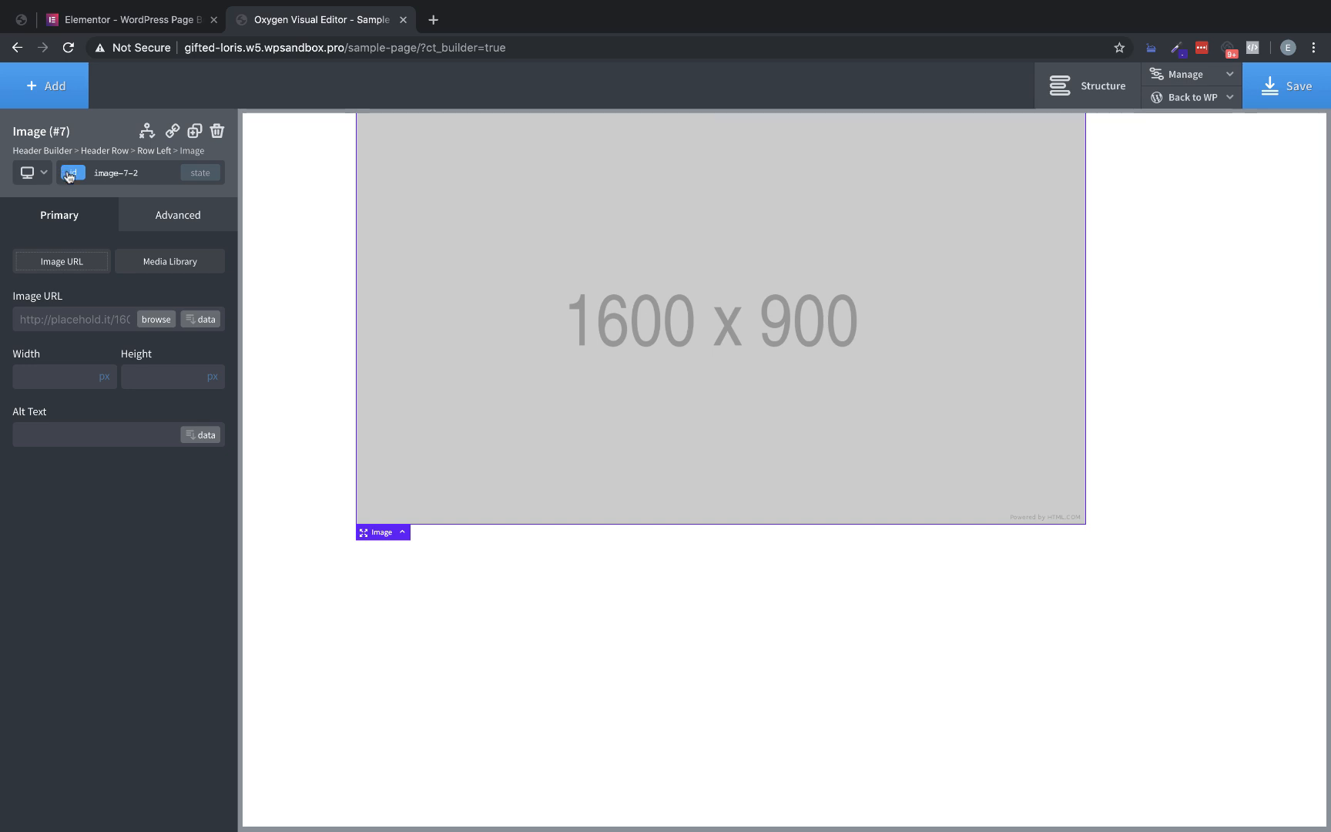
click(154, 320)
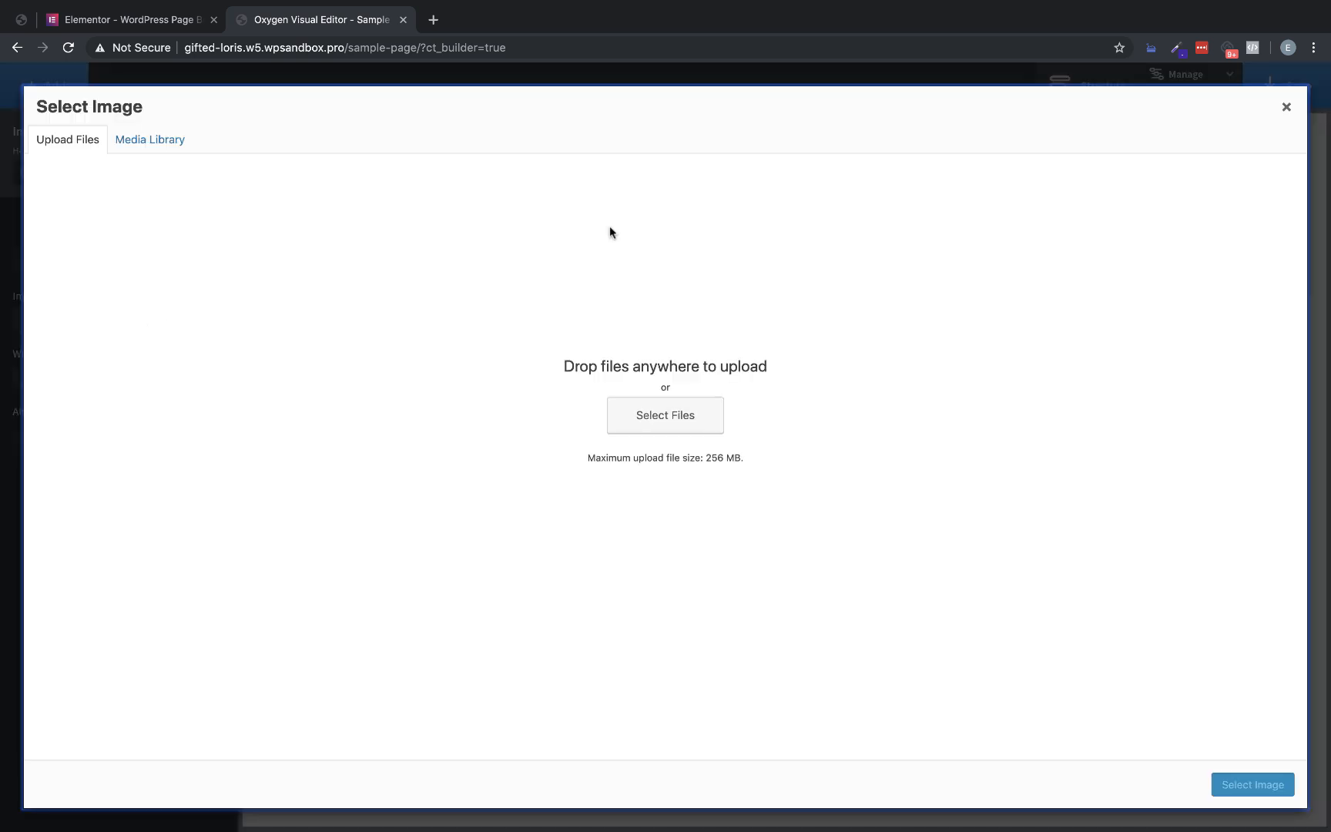
Save the logo from the Elementor homepage header to Downloads as "elementor-site-logo (1).png"
scroll(782, 4, down, 2)
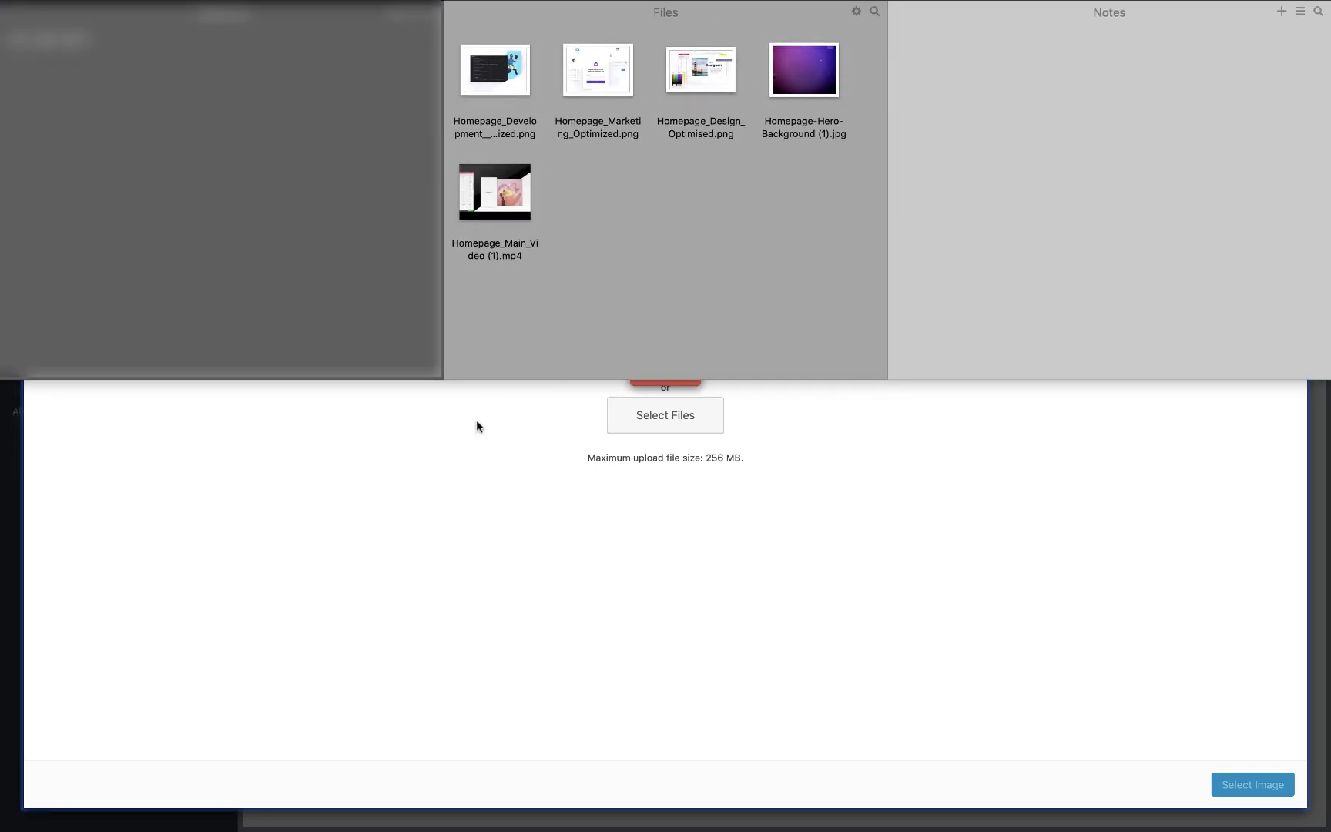
click(462, 436)
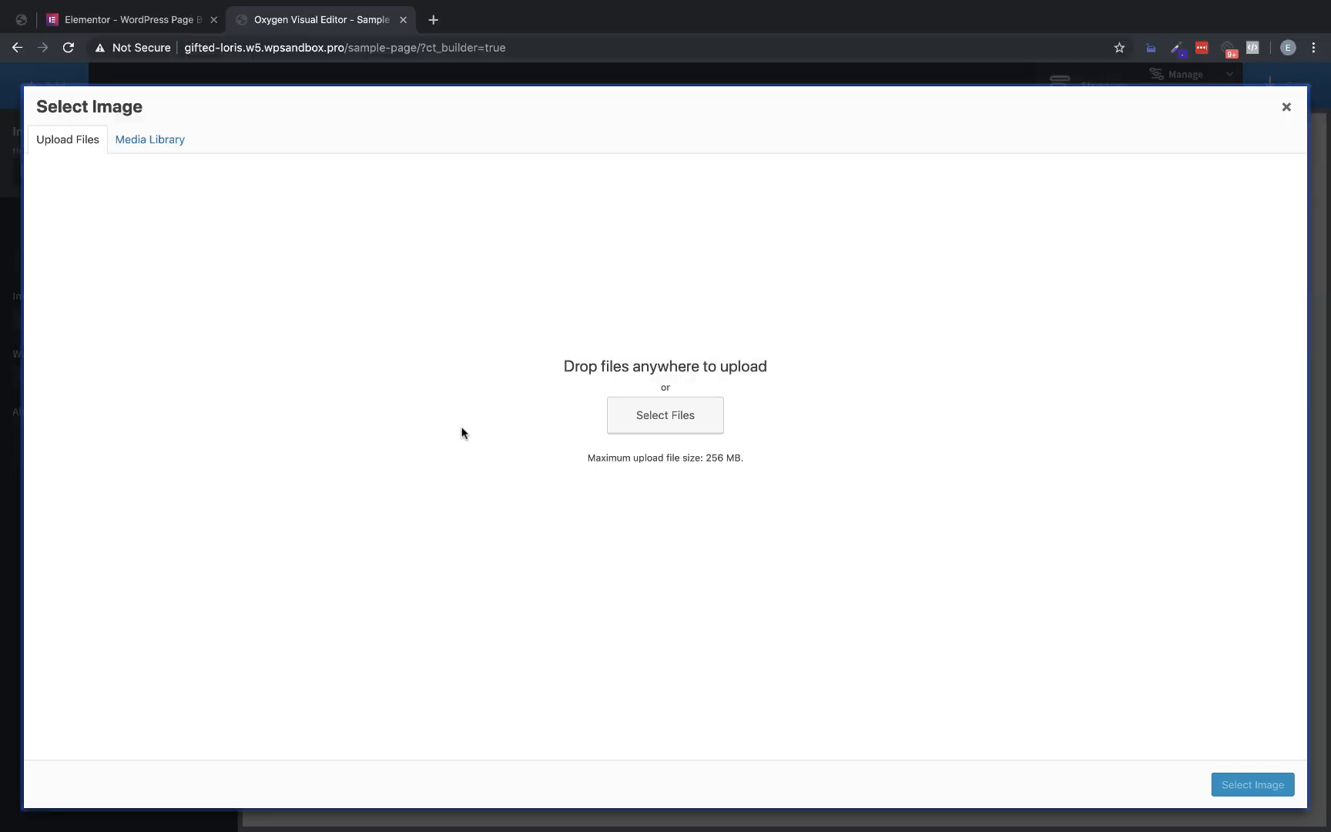
click(139, 23)
right_click(227, 94)
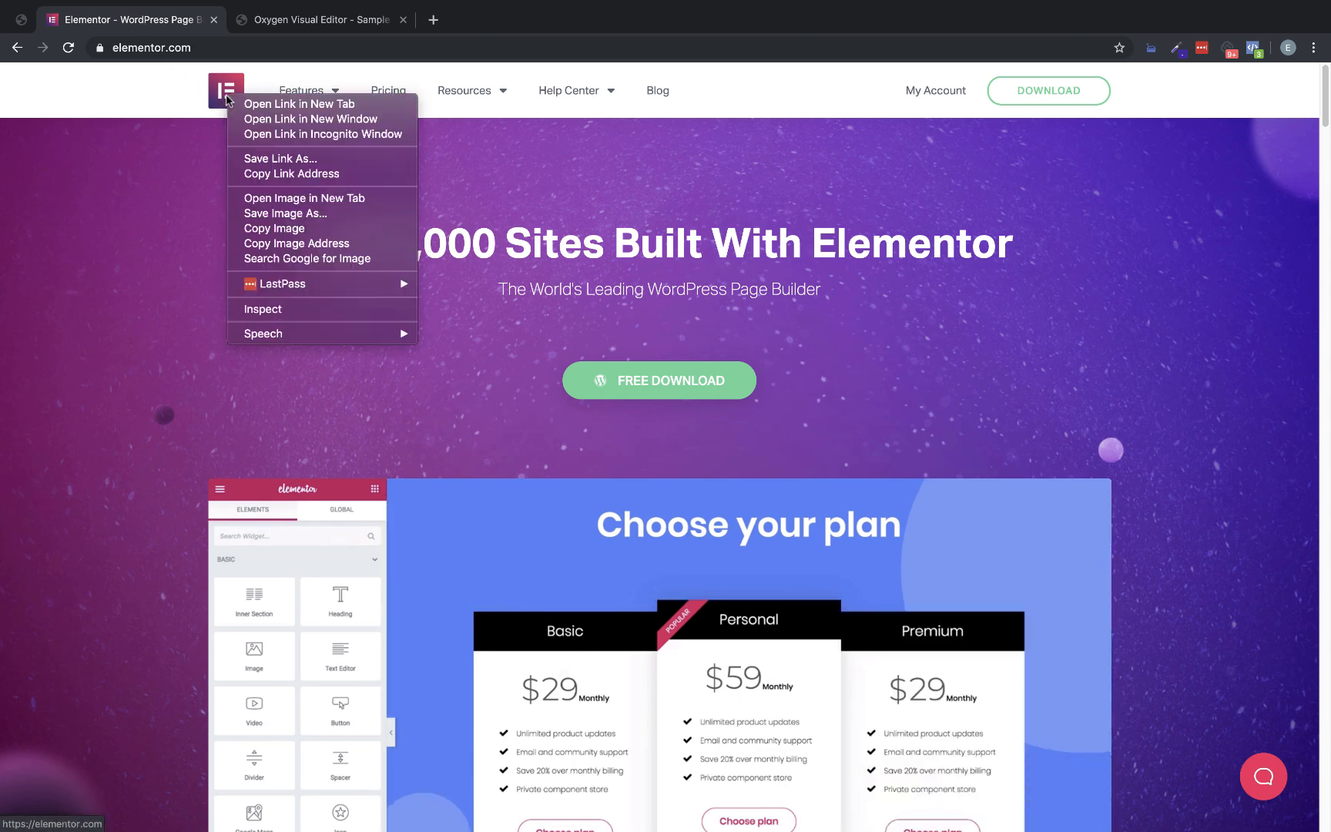
click(300, 217)
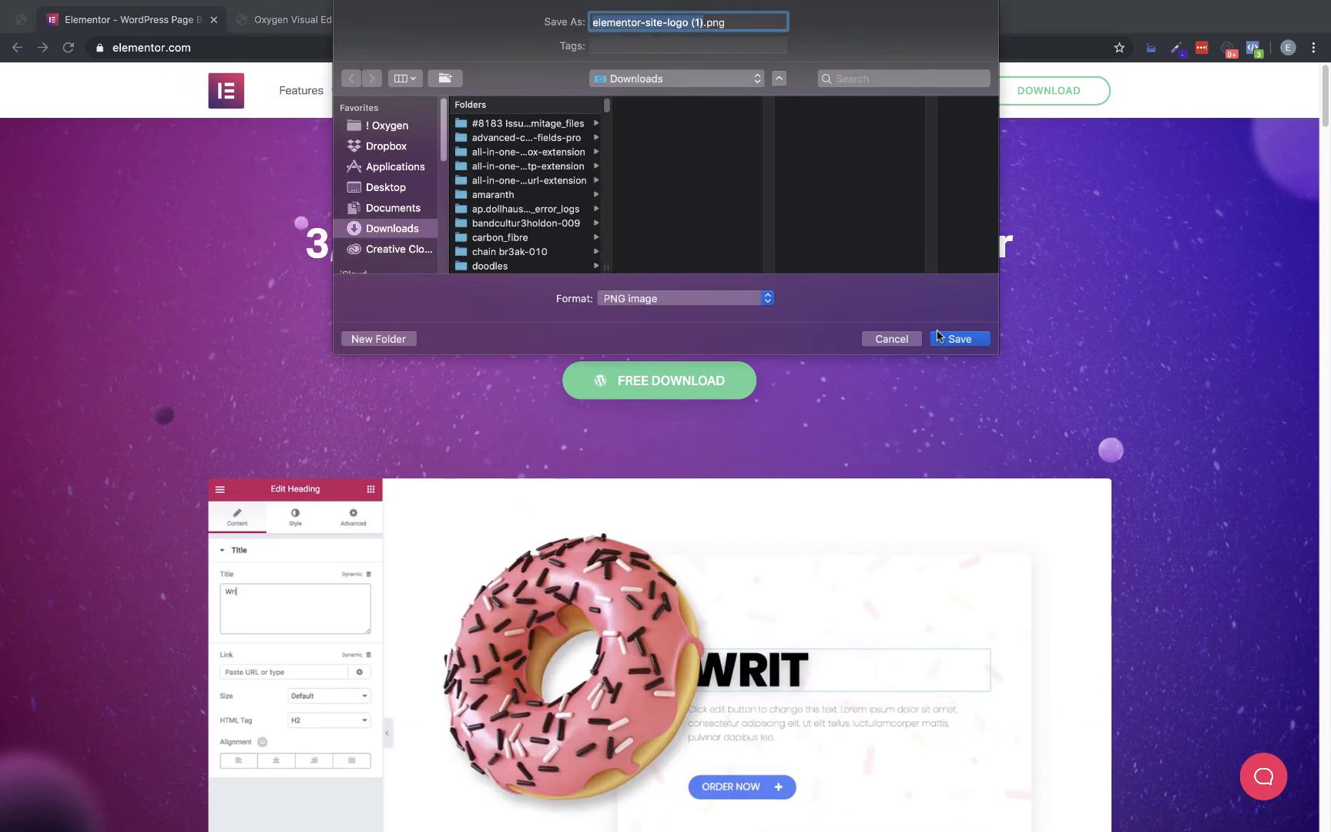
click(960, 333)
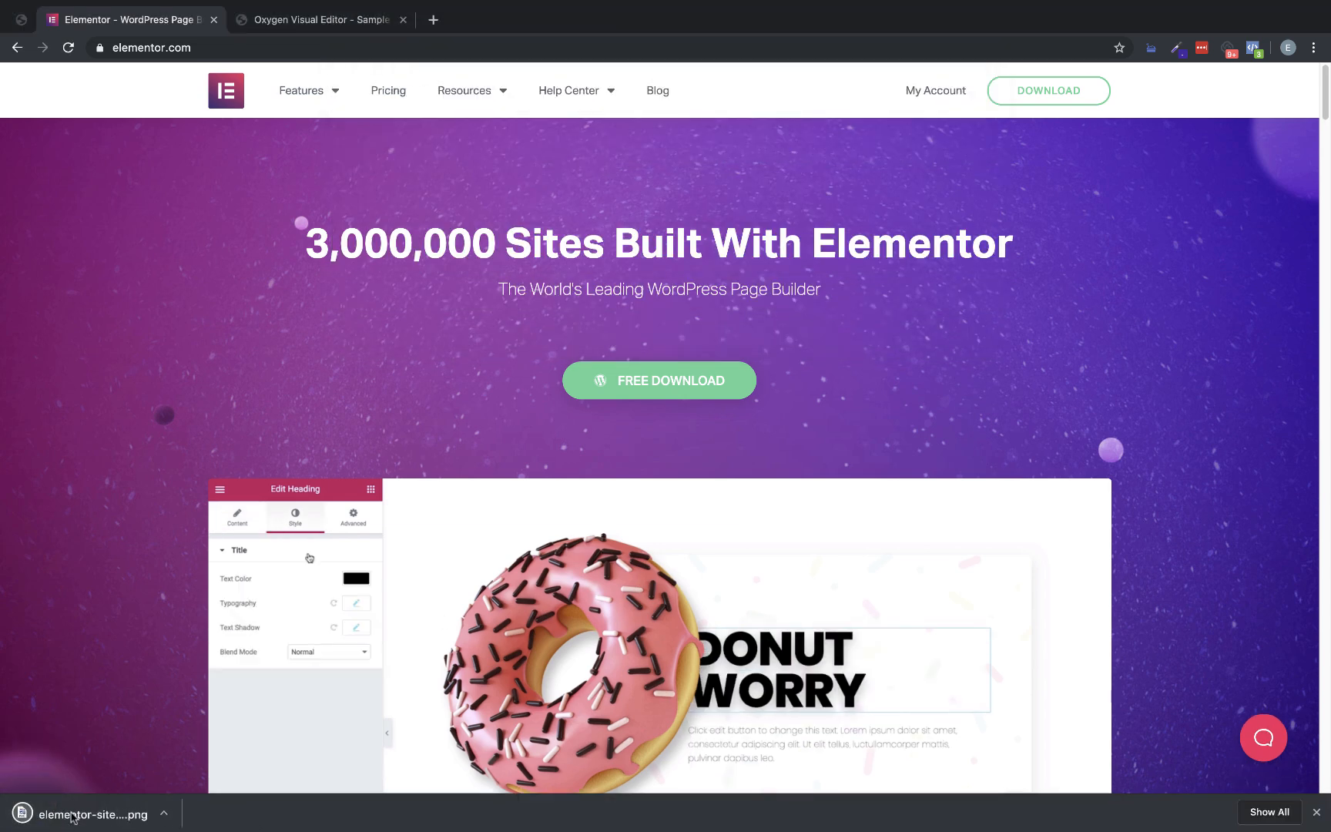
scroll(662, 3, down, 2)
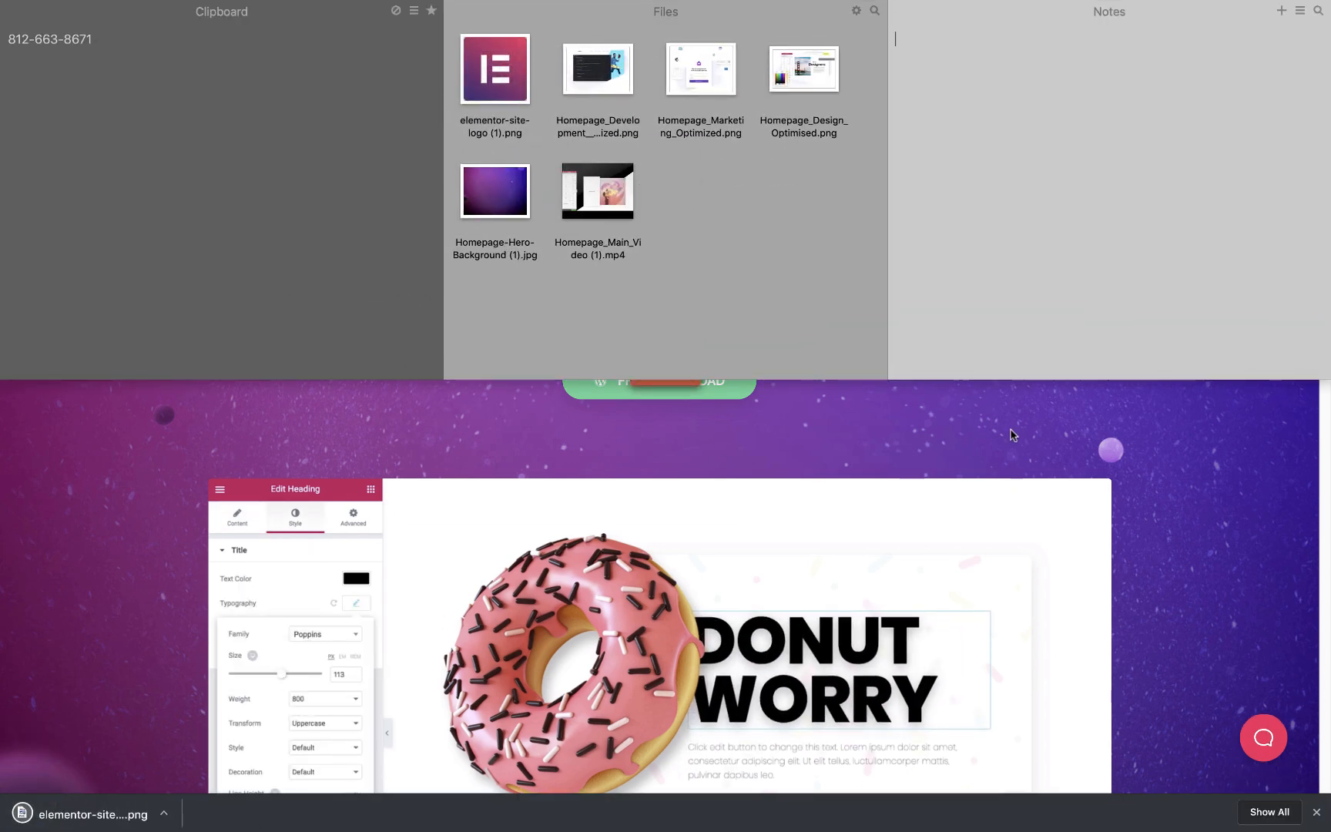
click(1020, 449)
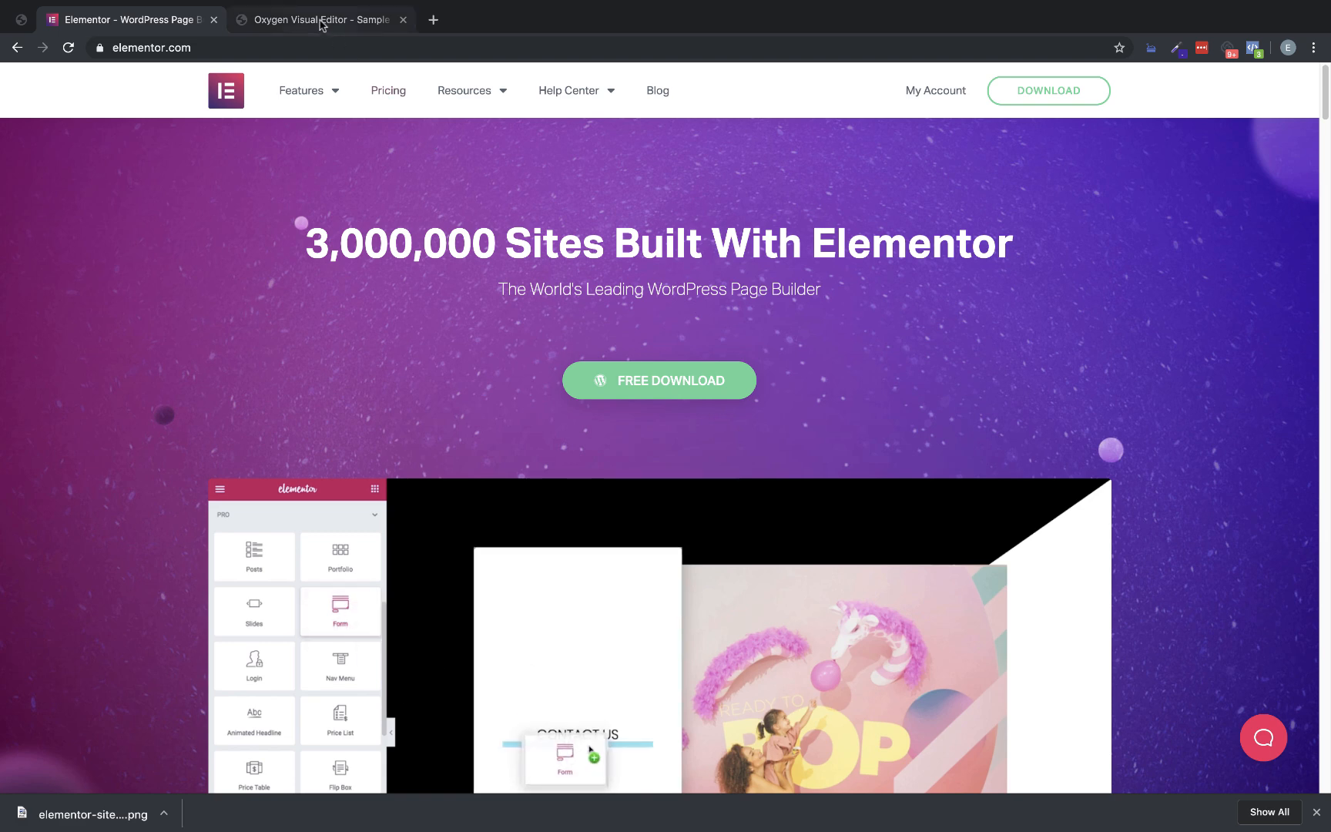
Upload "elementor-site-logo (1).png" in Oxygen and use it as the header image
click(321, 22)
click(1316, 812)
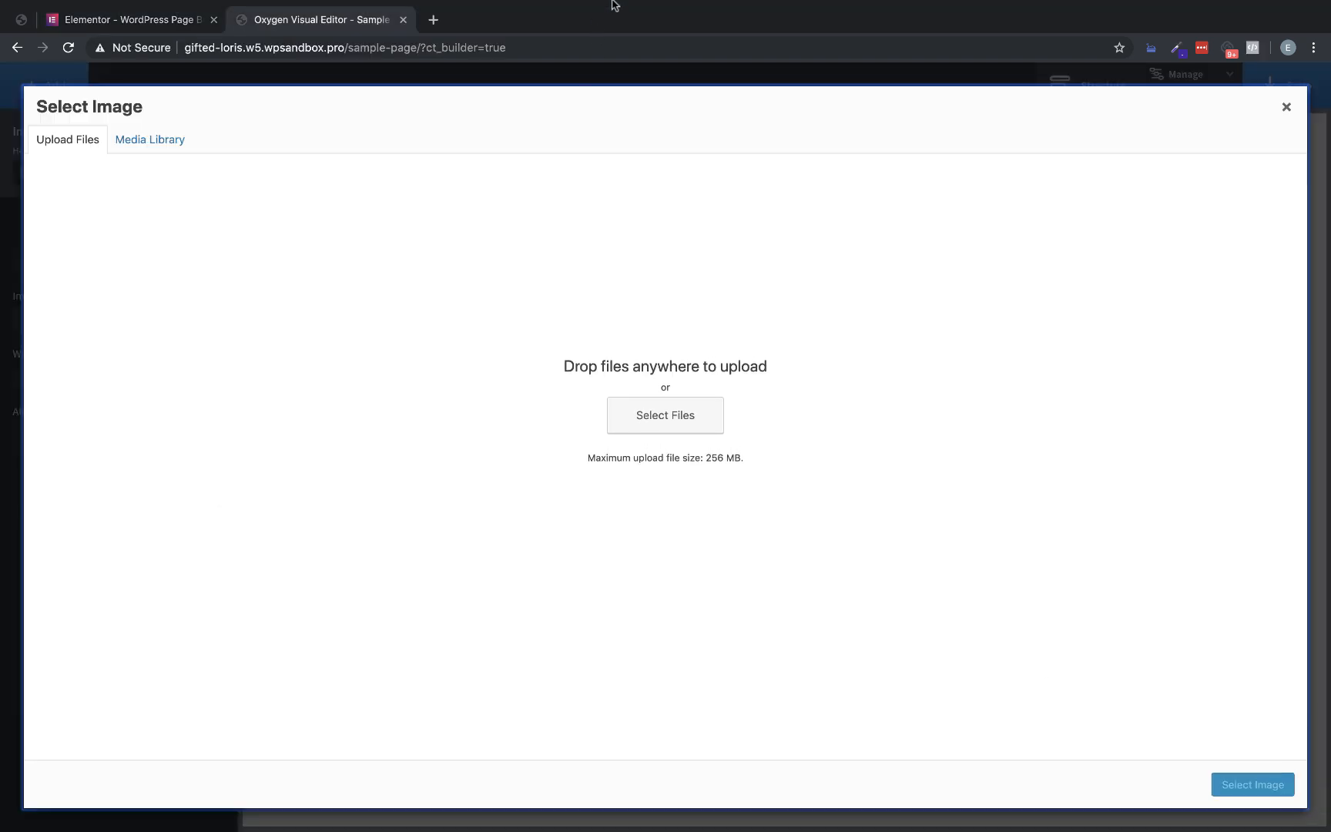
scroll(612, 6, down, 2)
drag(495, 134, 994, 666)
click(1259, 784)
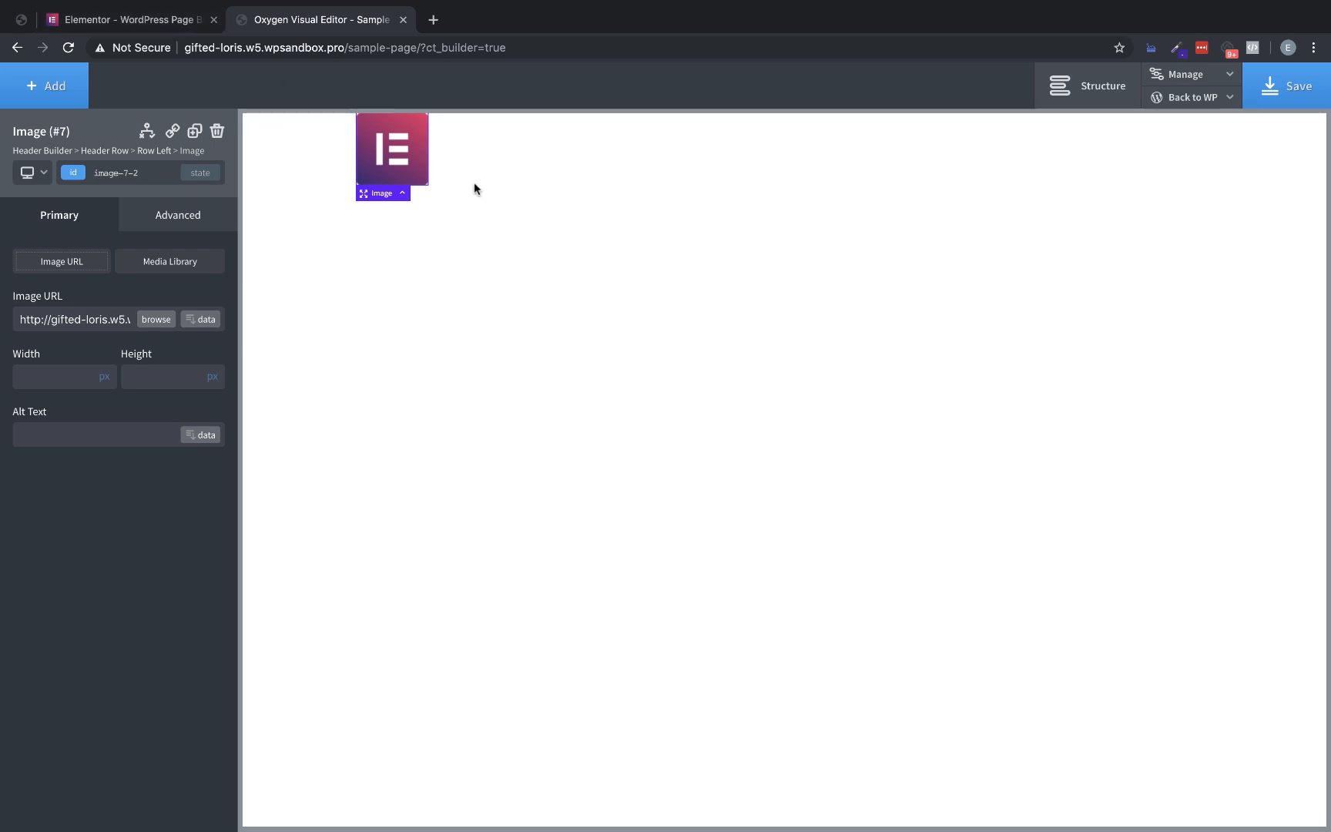
Inspect the logo on the Elementor homepage and check its computed width and height
click(176, 27)
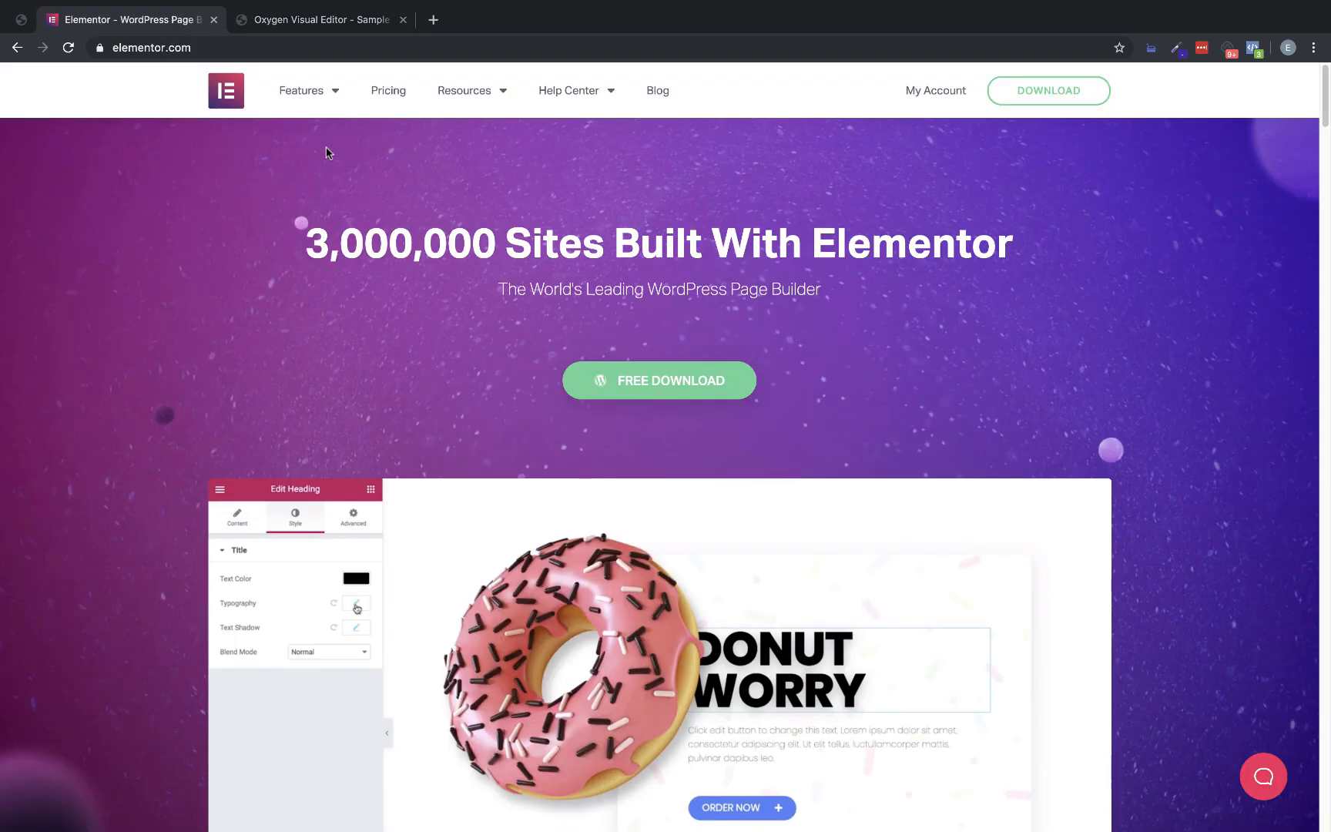
right_click(224, 93)
click(300, 303)
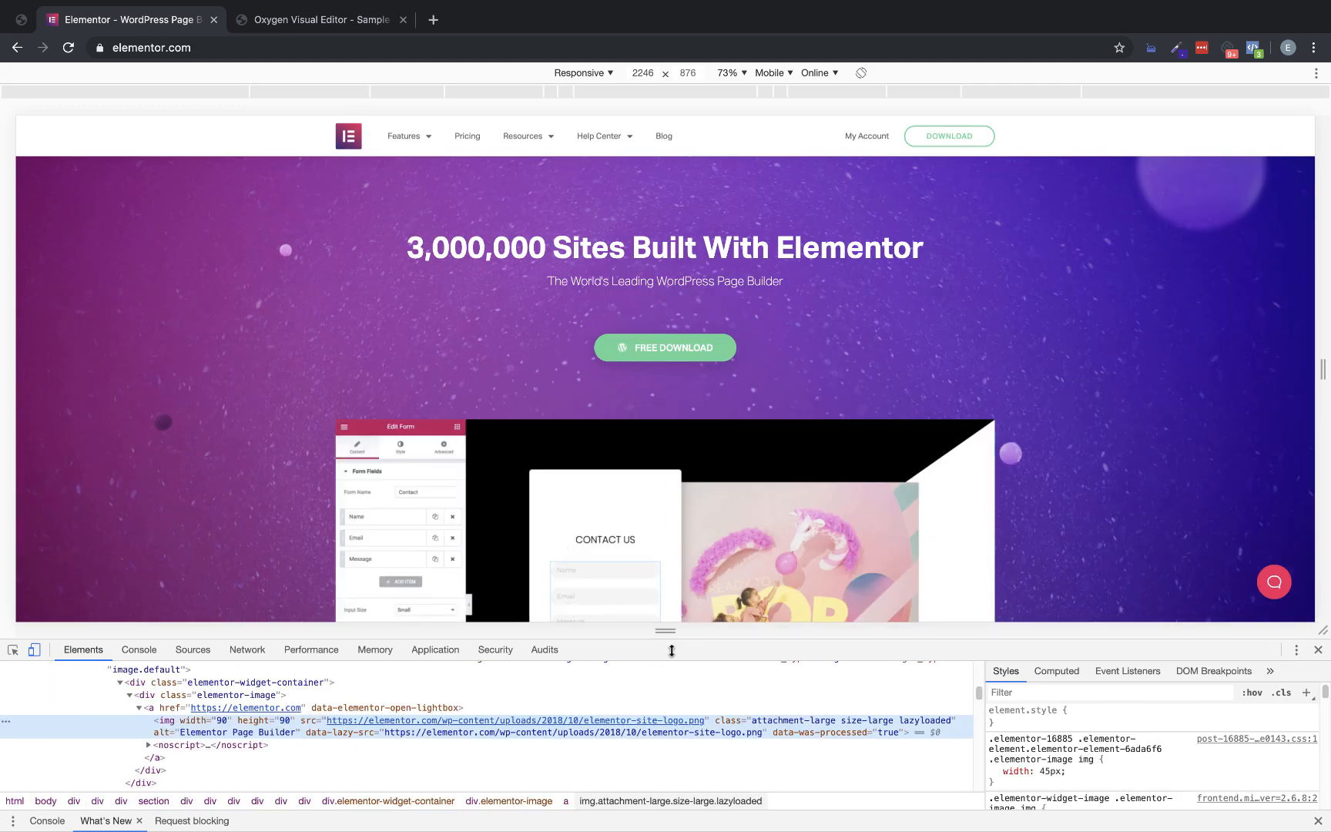
drag(699, 640, 662, 511)
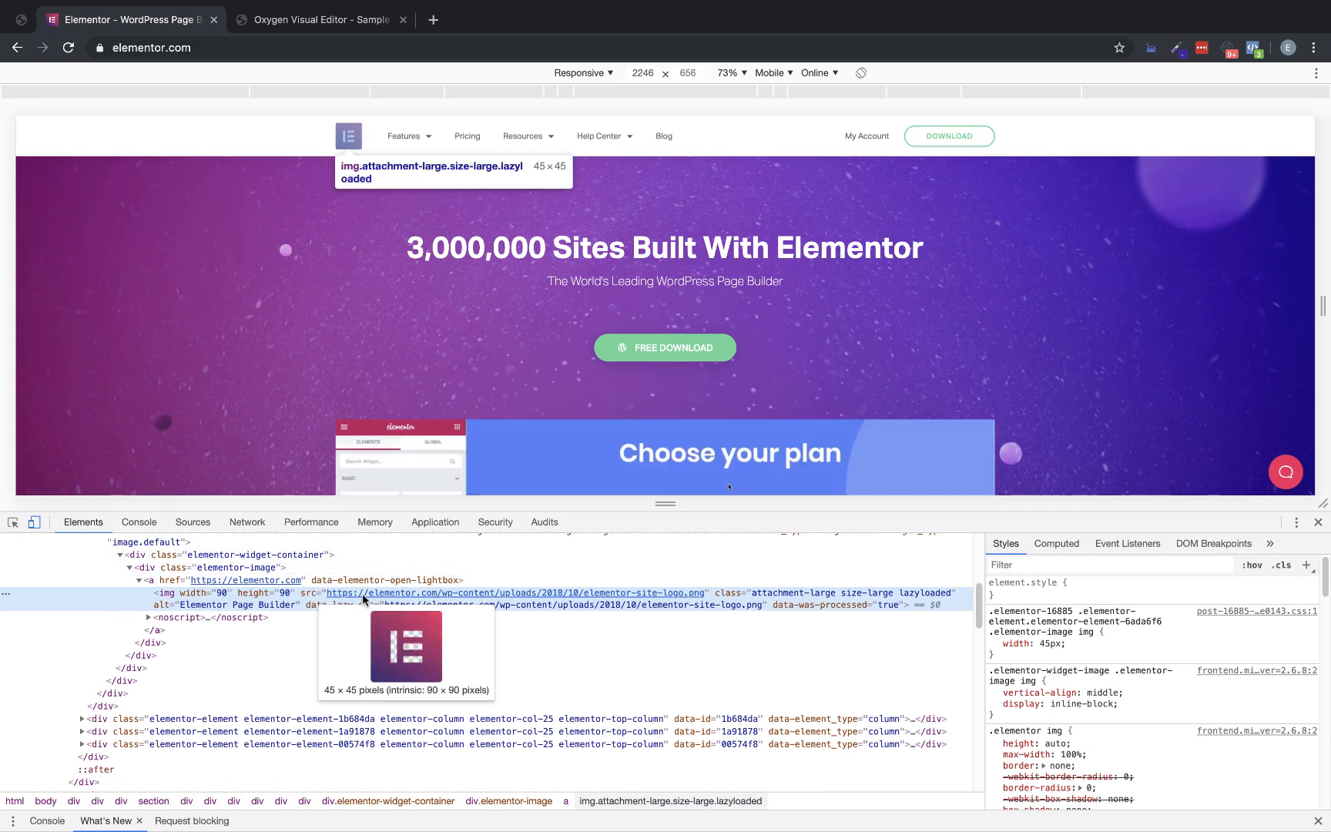
click(1057, 544)
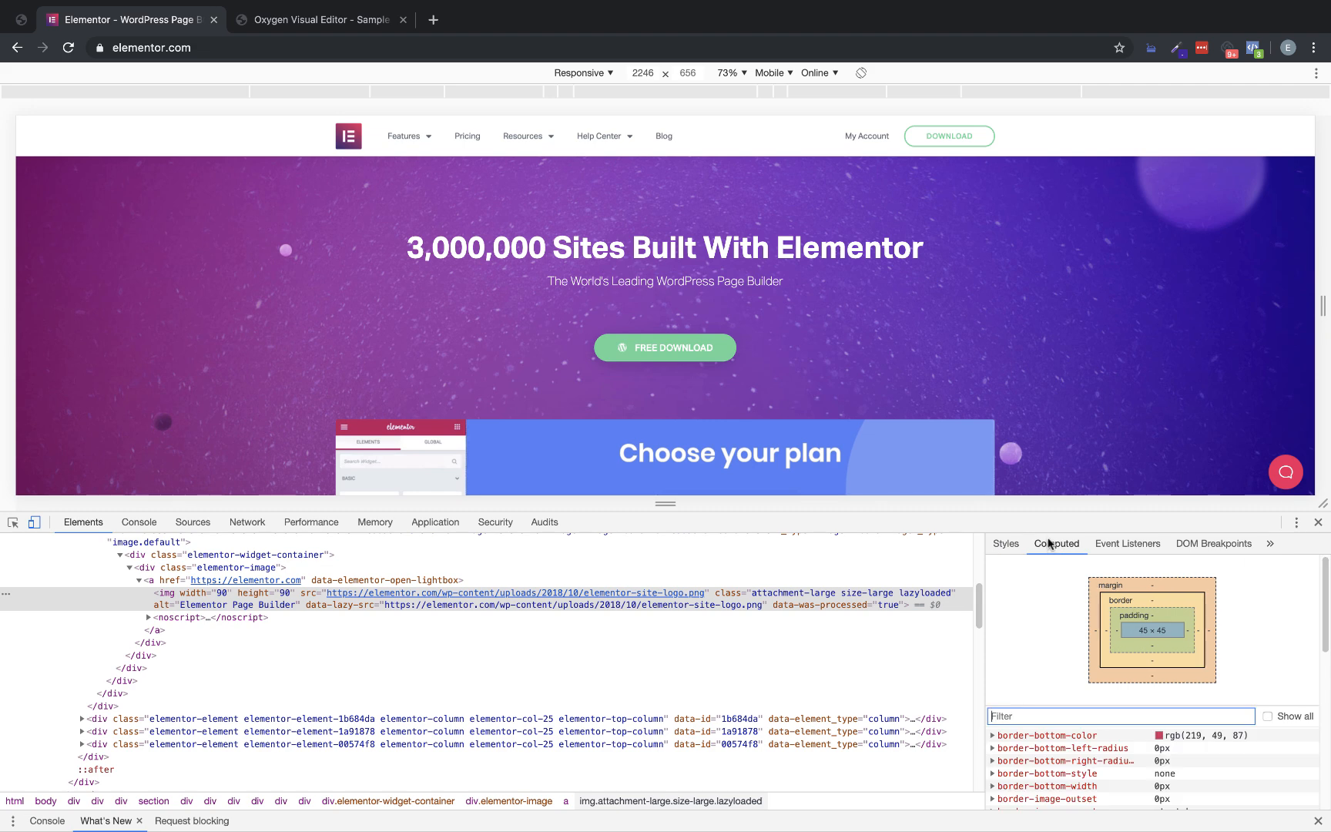
drag(1068, 510, 1069, 472)
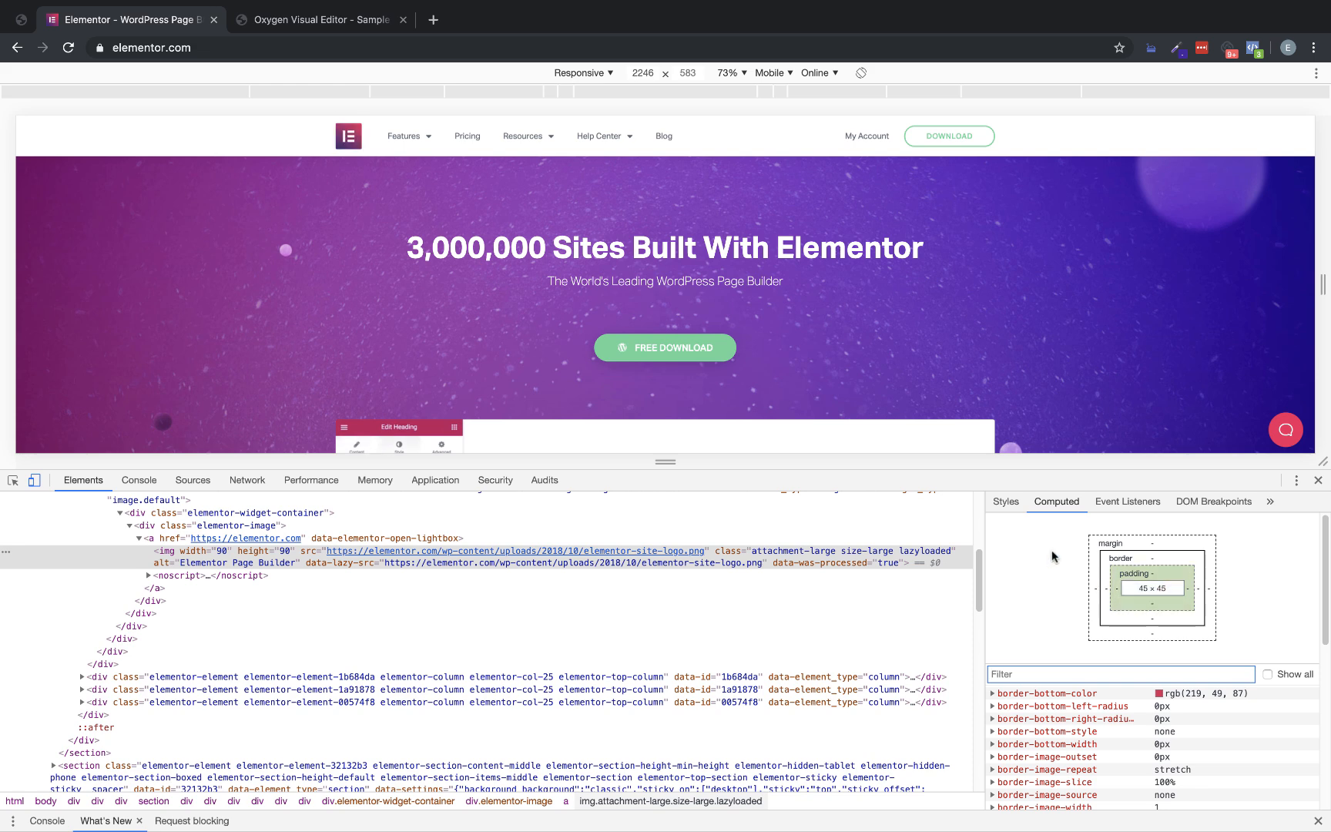
Set the header logo's width and height to 45 px each in Oxygen
click(331, 31)
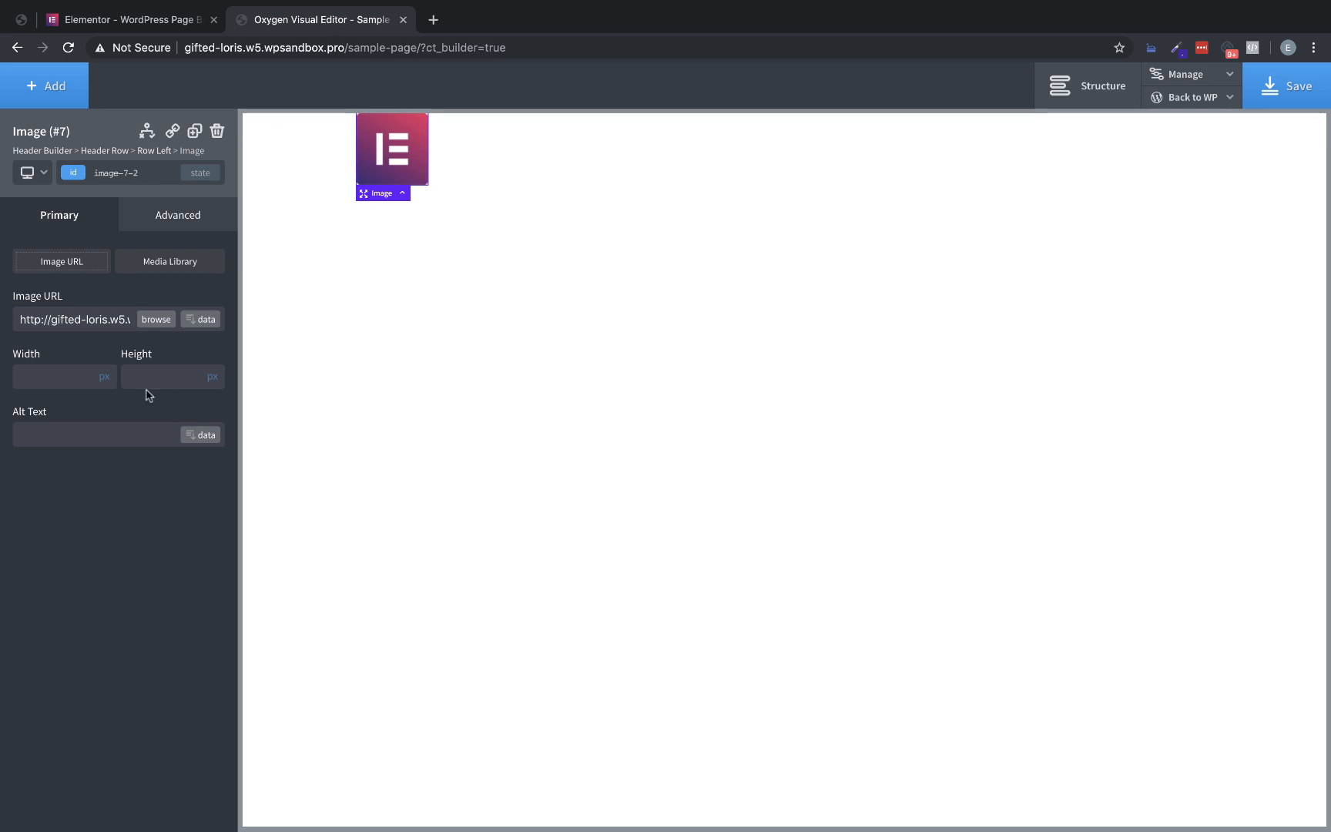
click(44, 375)
text(45)
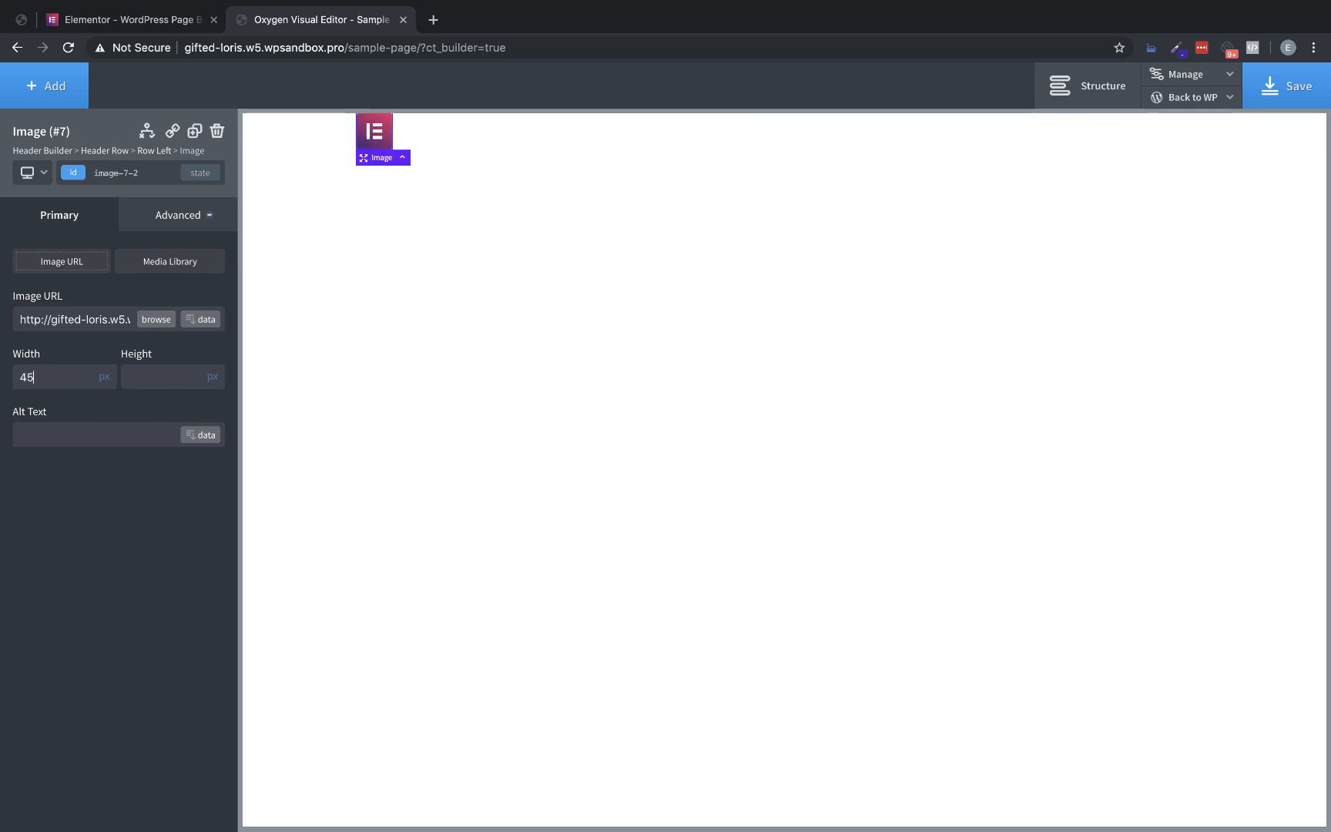
click(137, 377)
text(45)
Add a Menu component beside the logo in the header row
click(47, 89)
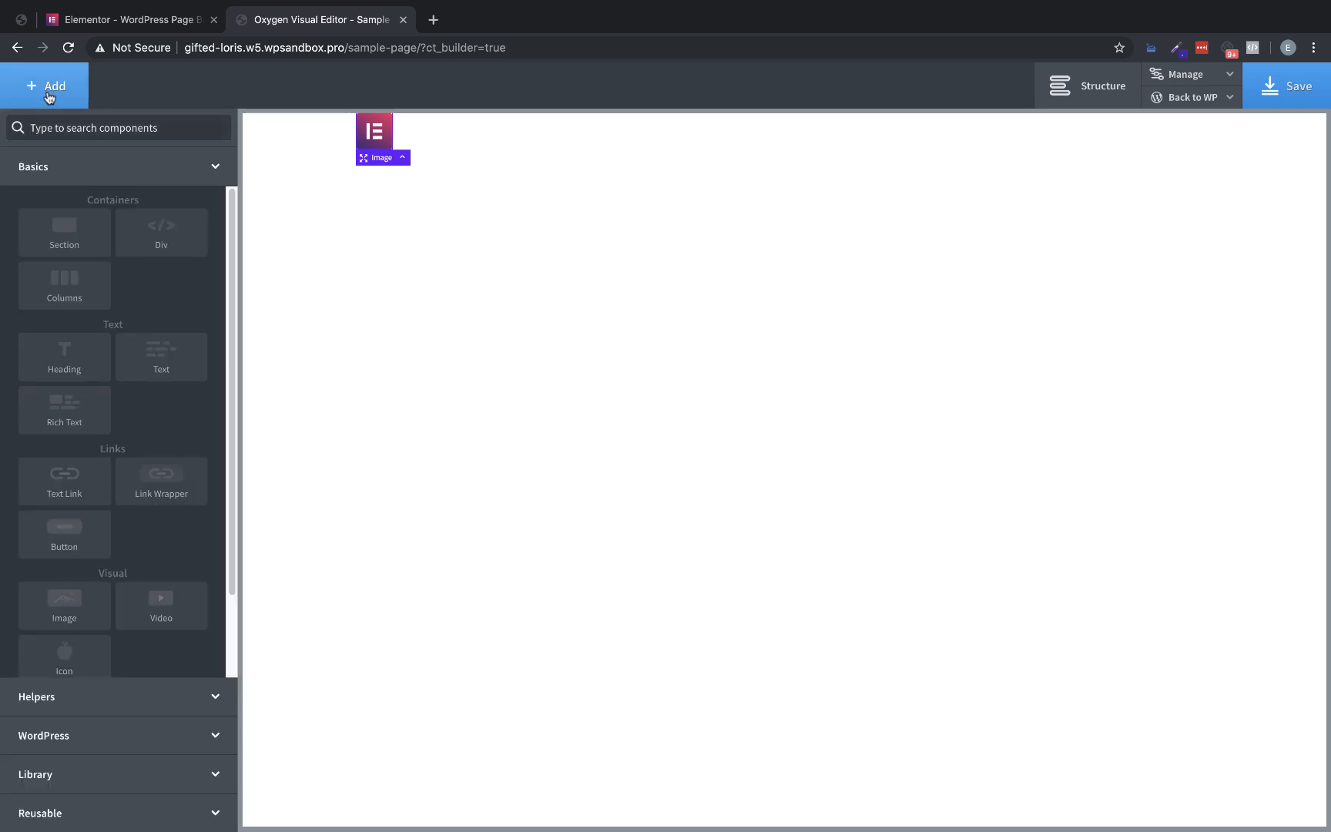
text(meniu)
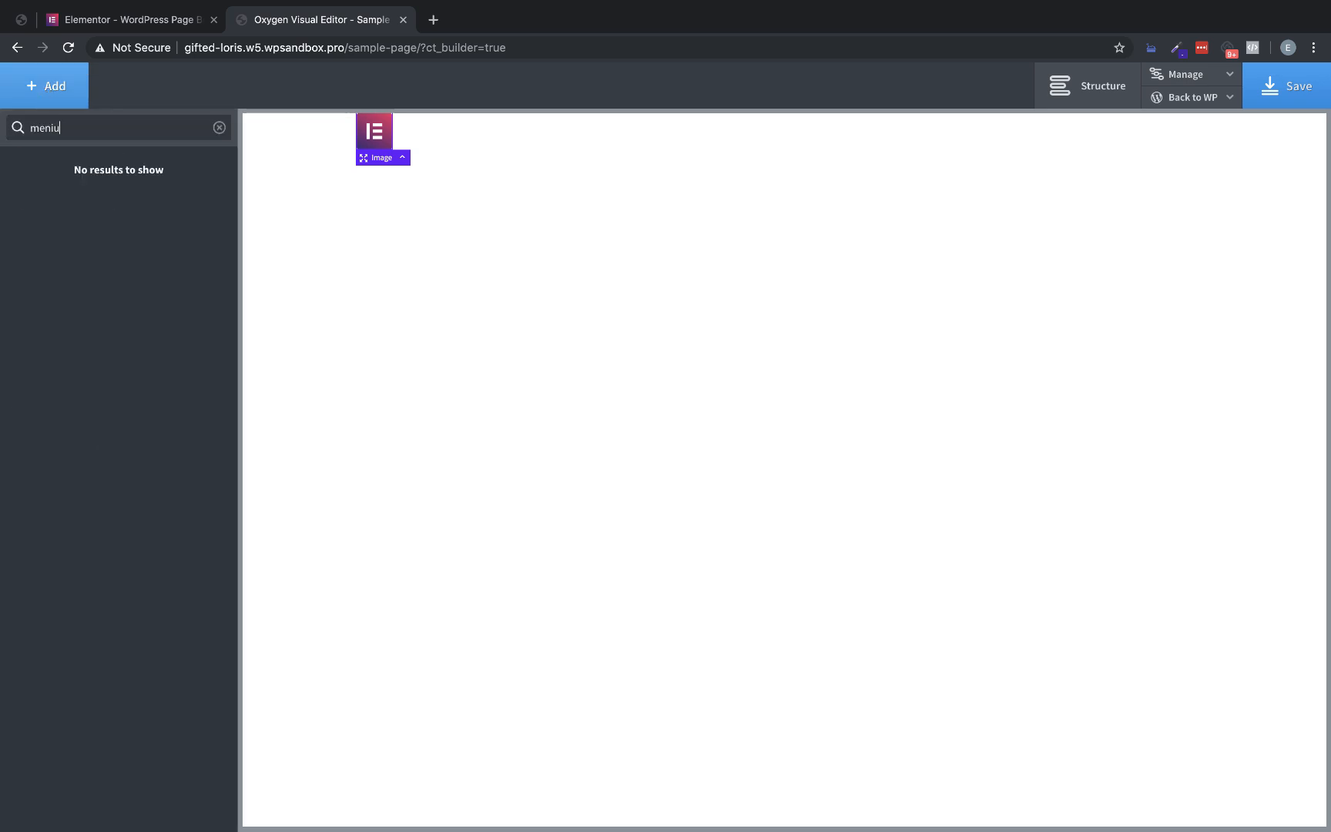
key(BackSpace)
key(BackSpace)
text(u)
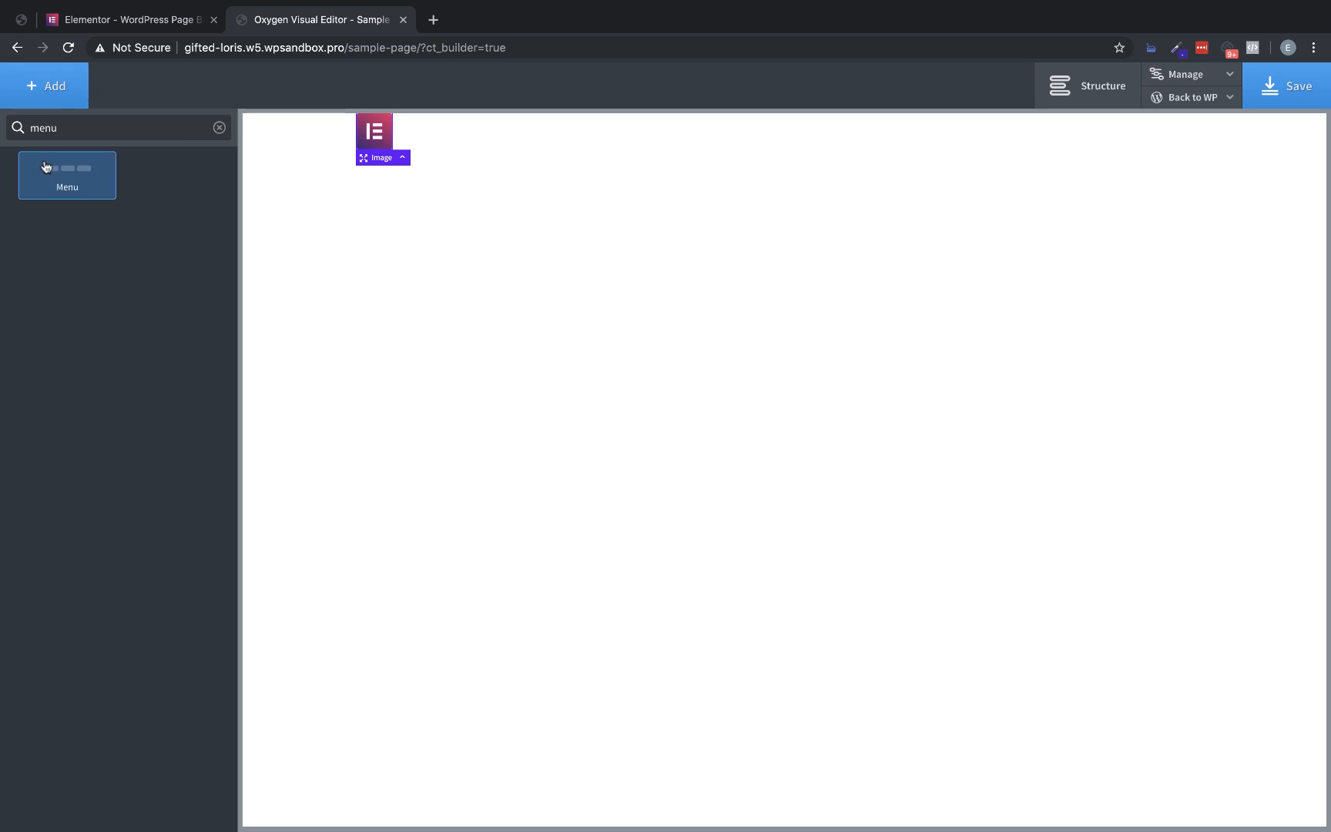
click(77, 185)
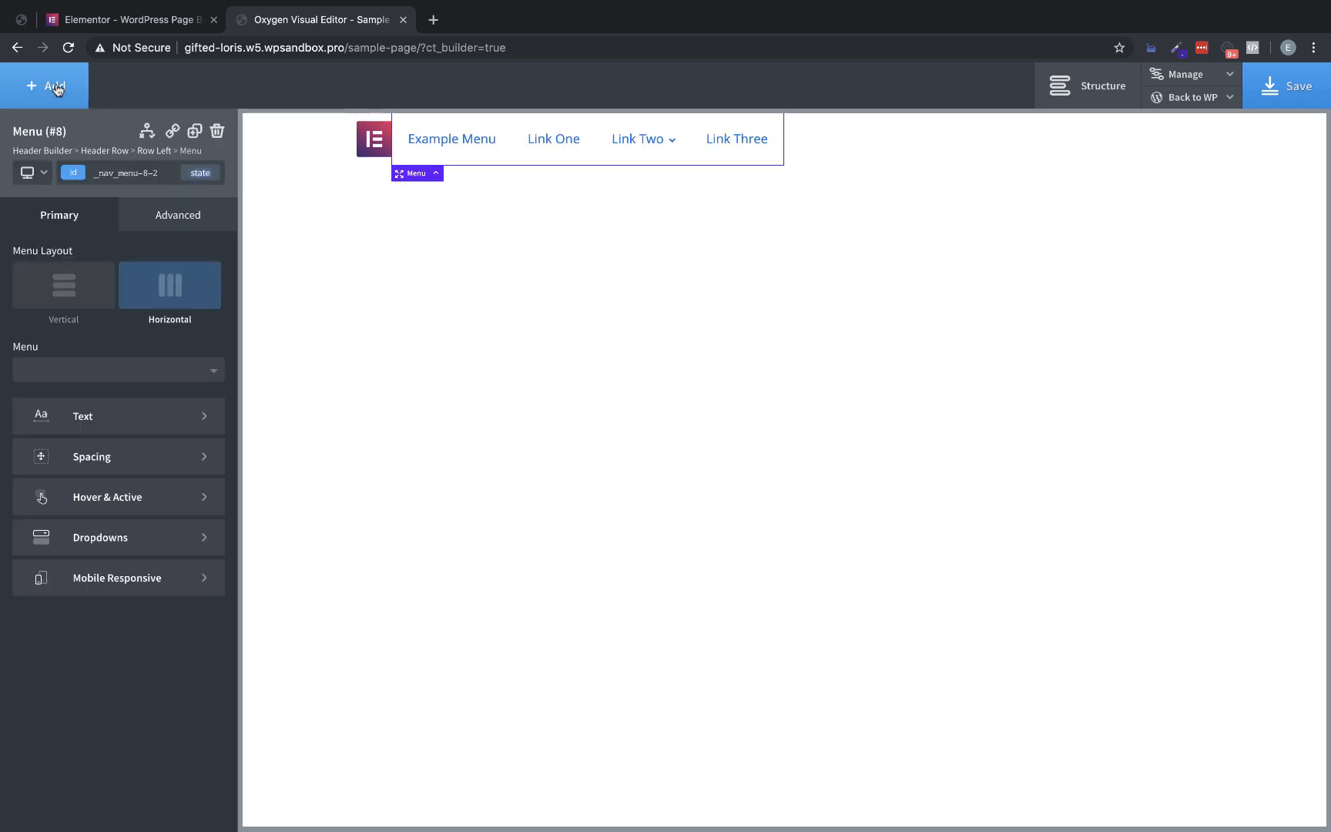
Close the developer tools on the Elementor homepage, check the My Account and Download header items, and return to Oxygen
click(107, 20)
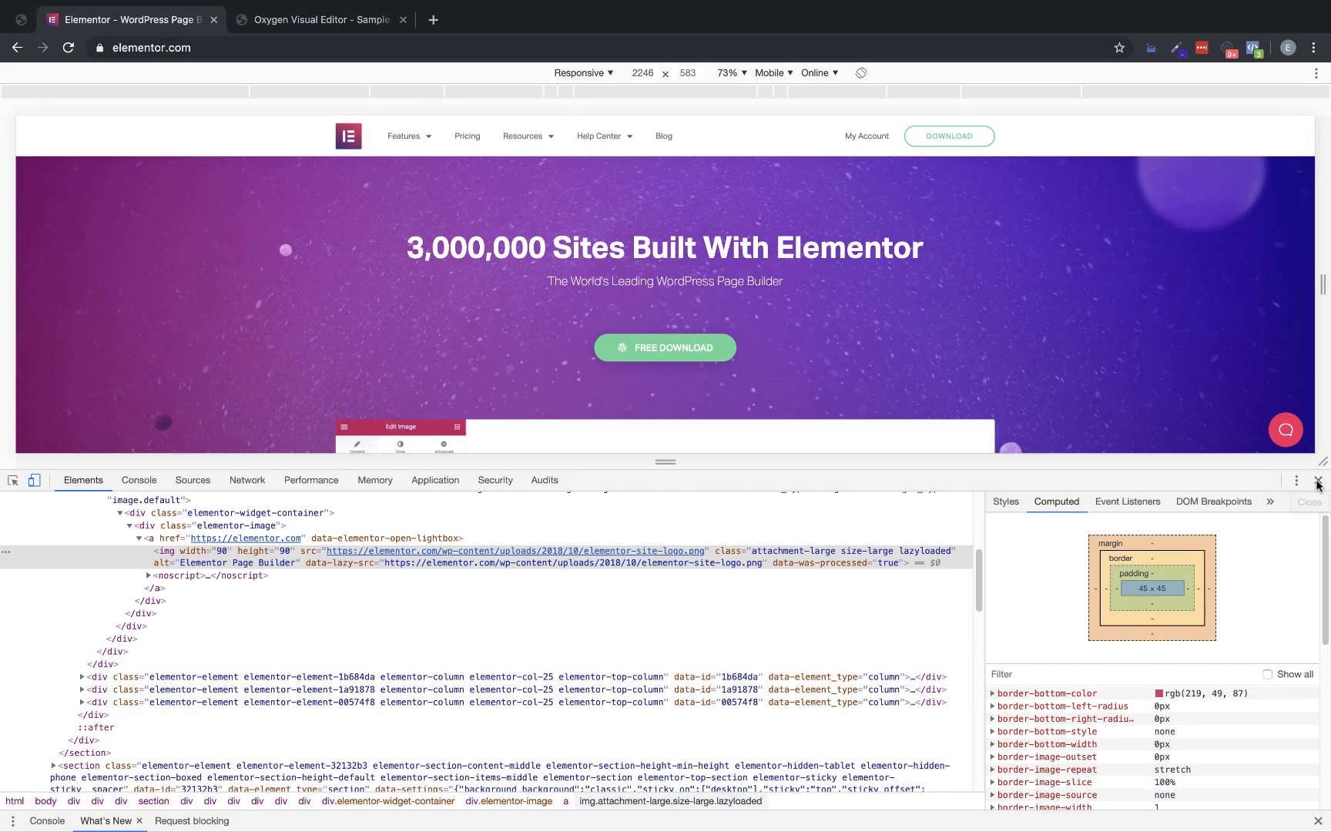
click(1318, 479)
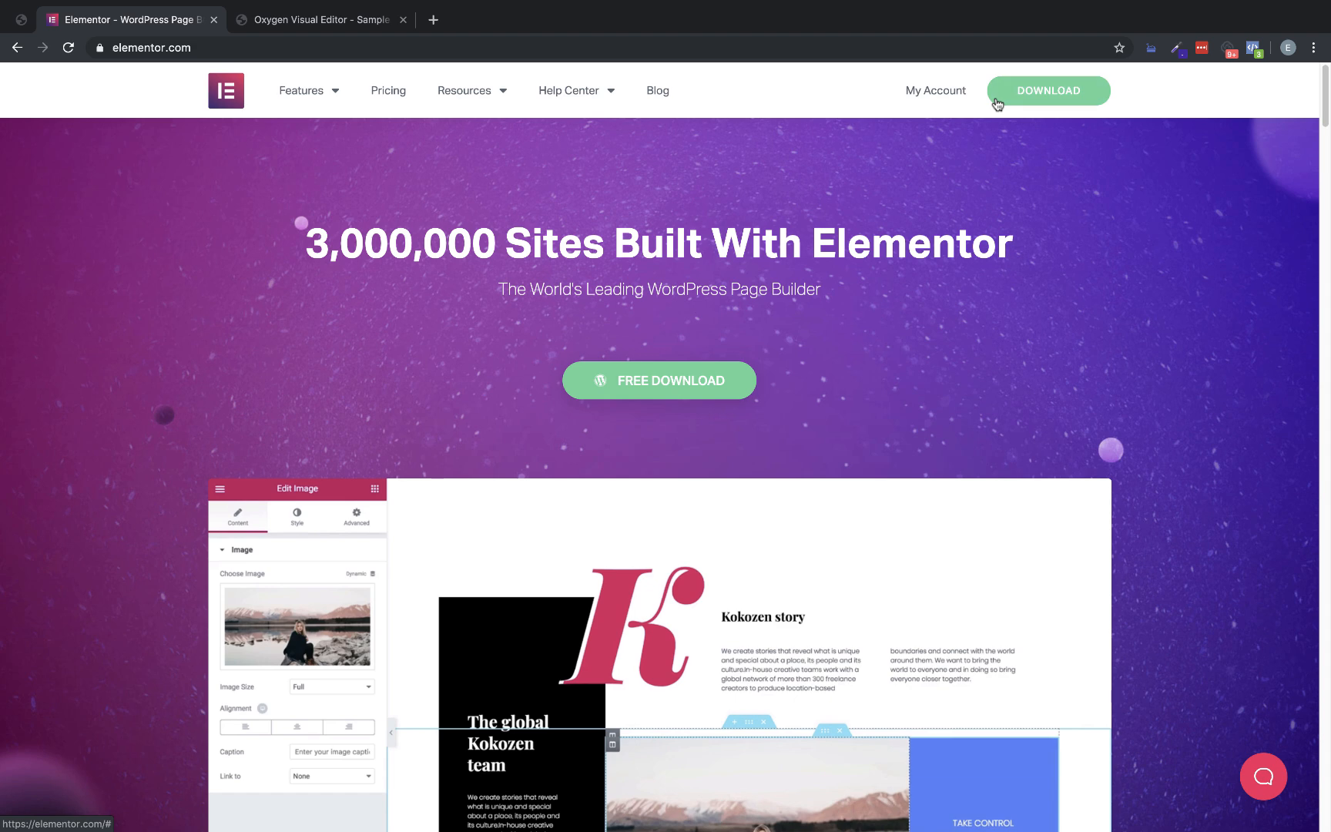
click(285, 29)
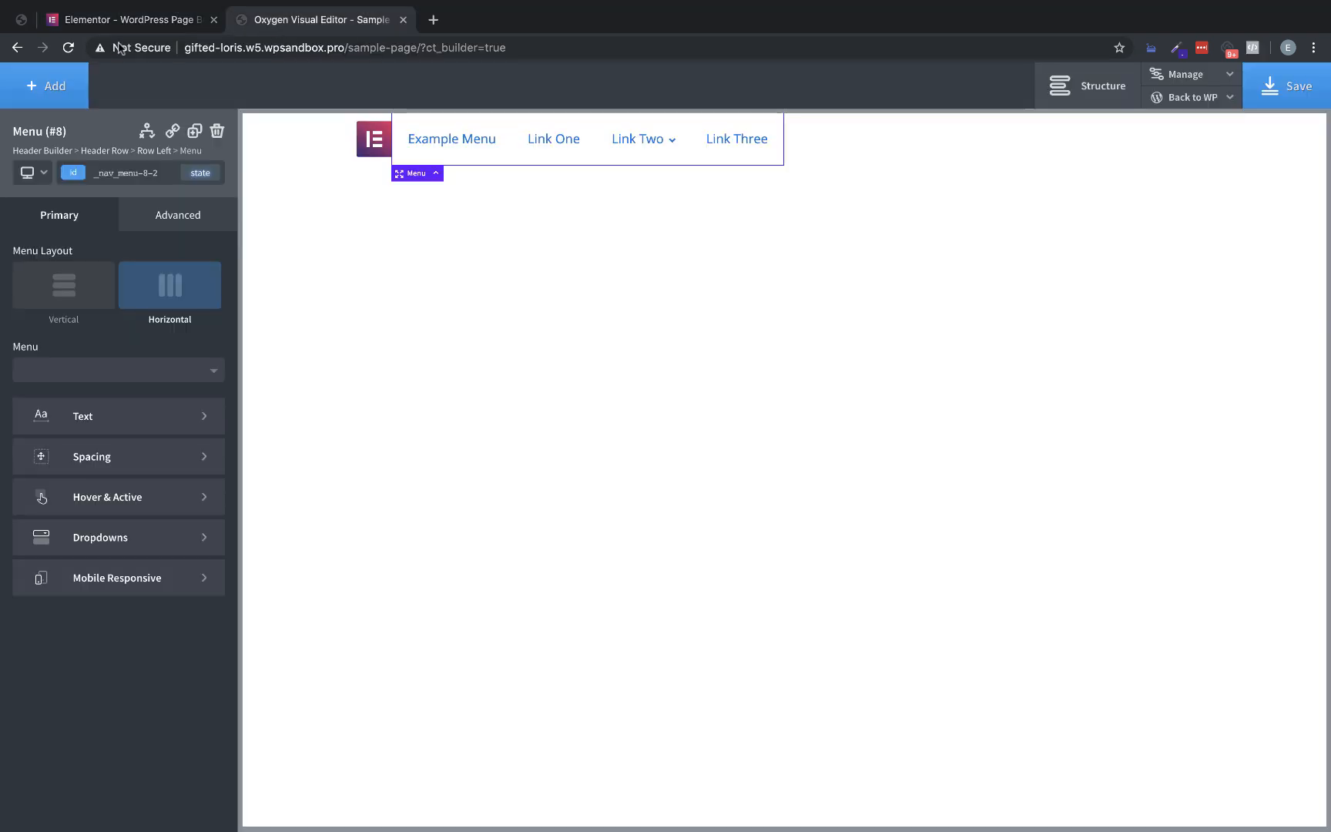
Add a Link Wrapper after the menu in the header row and insert a Text element inside it
click(57, 96)
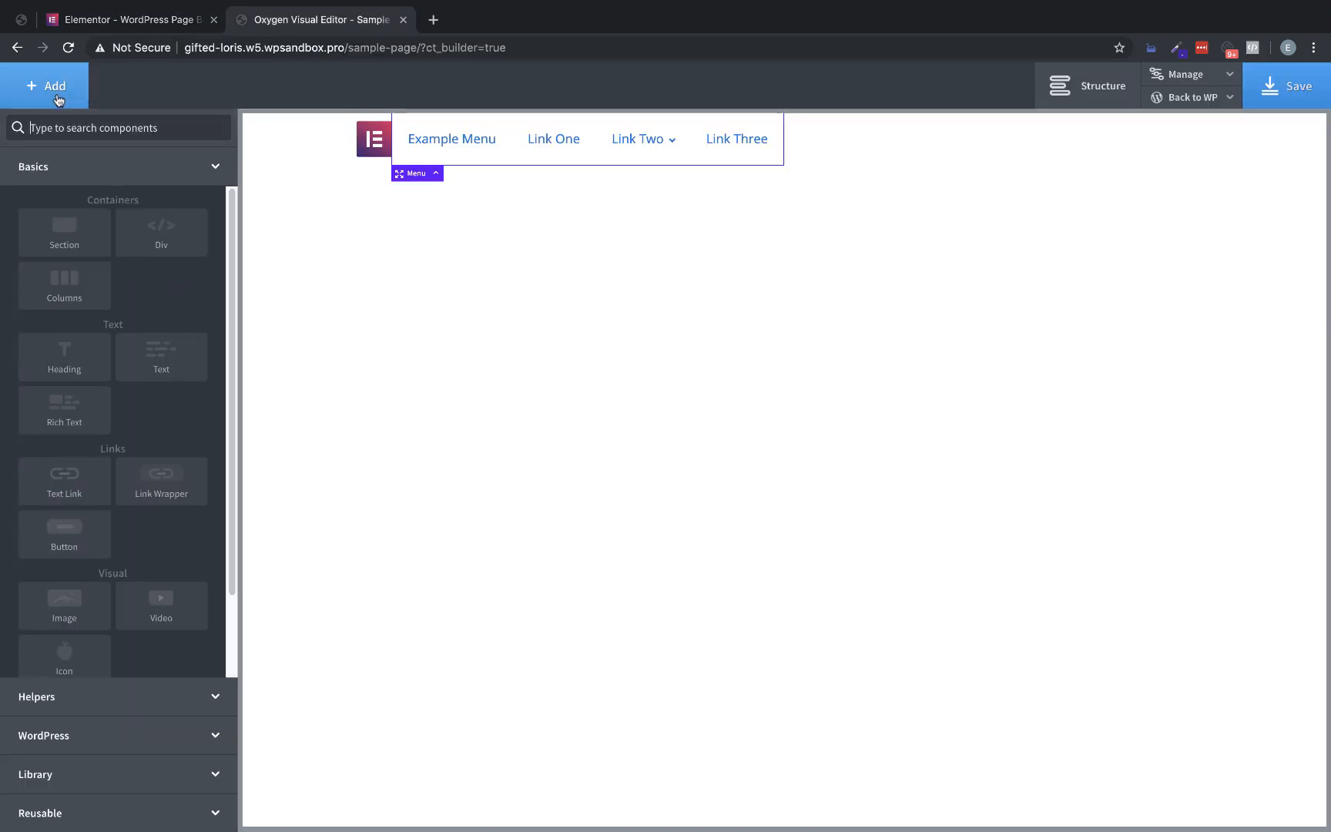
click(161, 485)
click(55, 91)
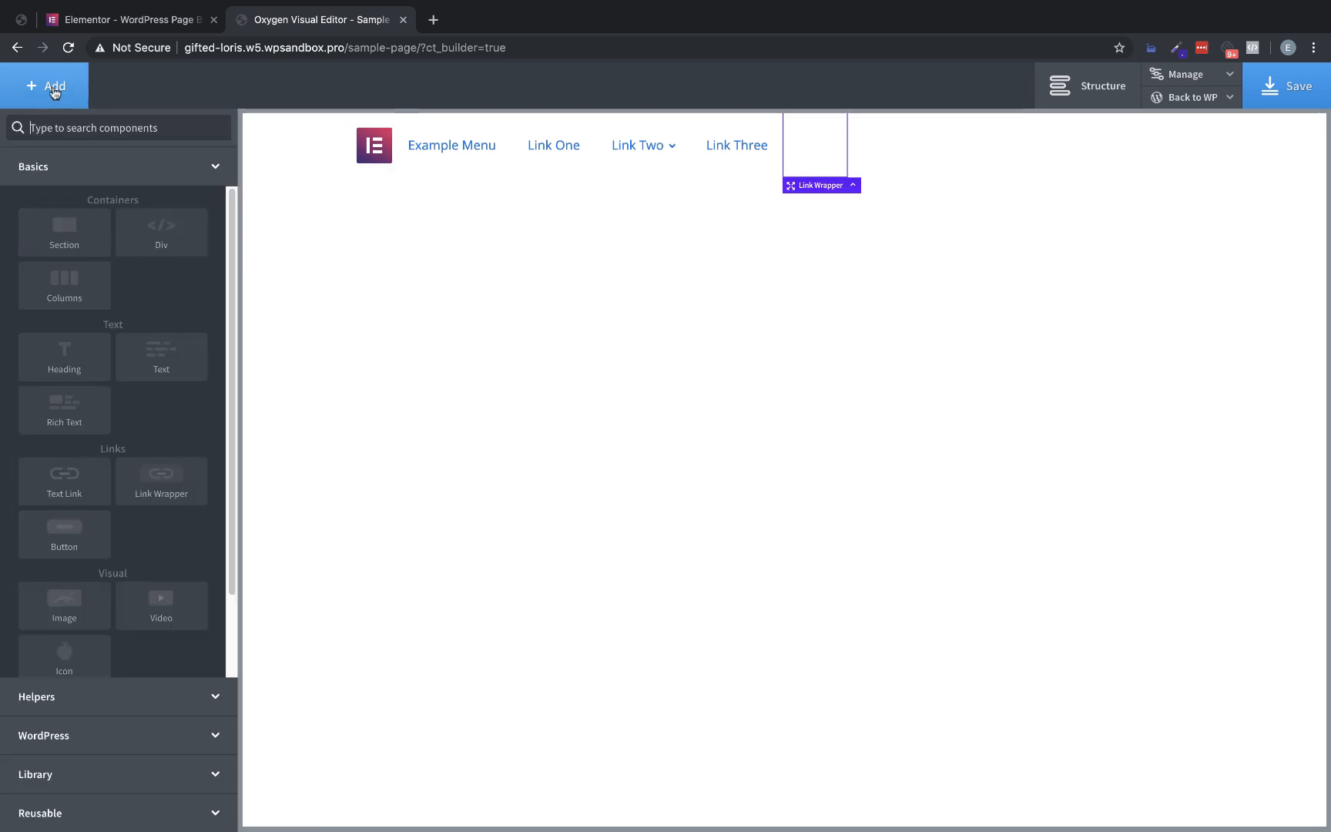
click(161, 356)
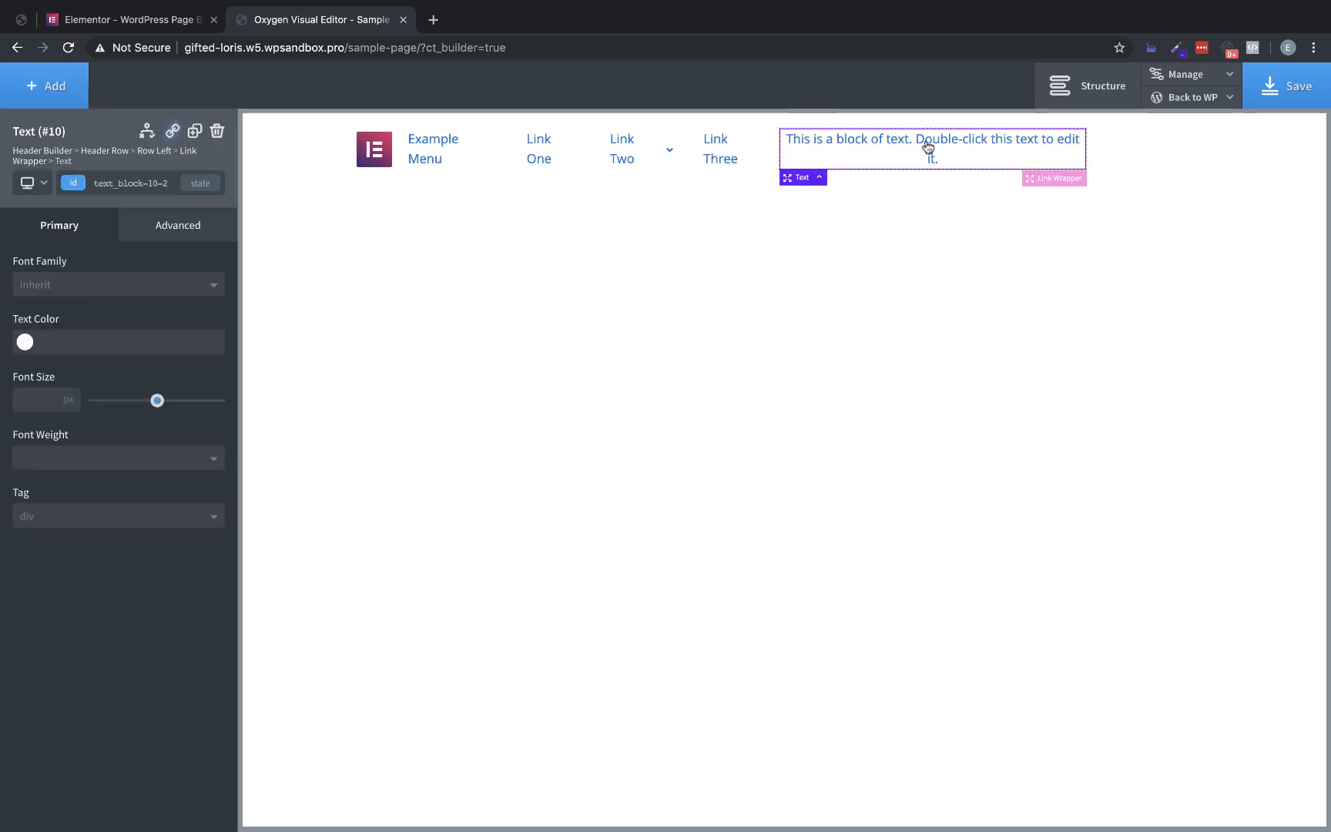
Replace the placeholder text in the header's link wrapper with "My Account"
double_click(928, 147)
key(ctrl+a)
text(My Account)
click(1056, 149)
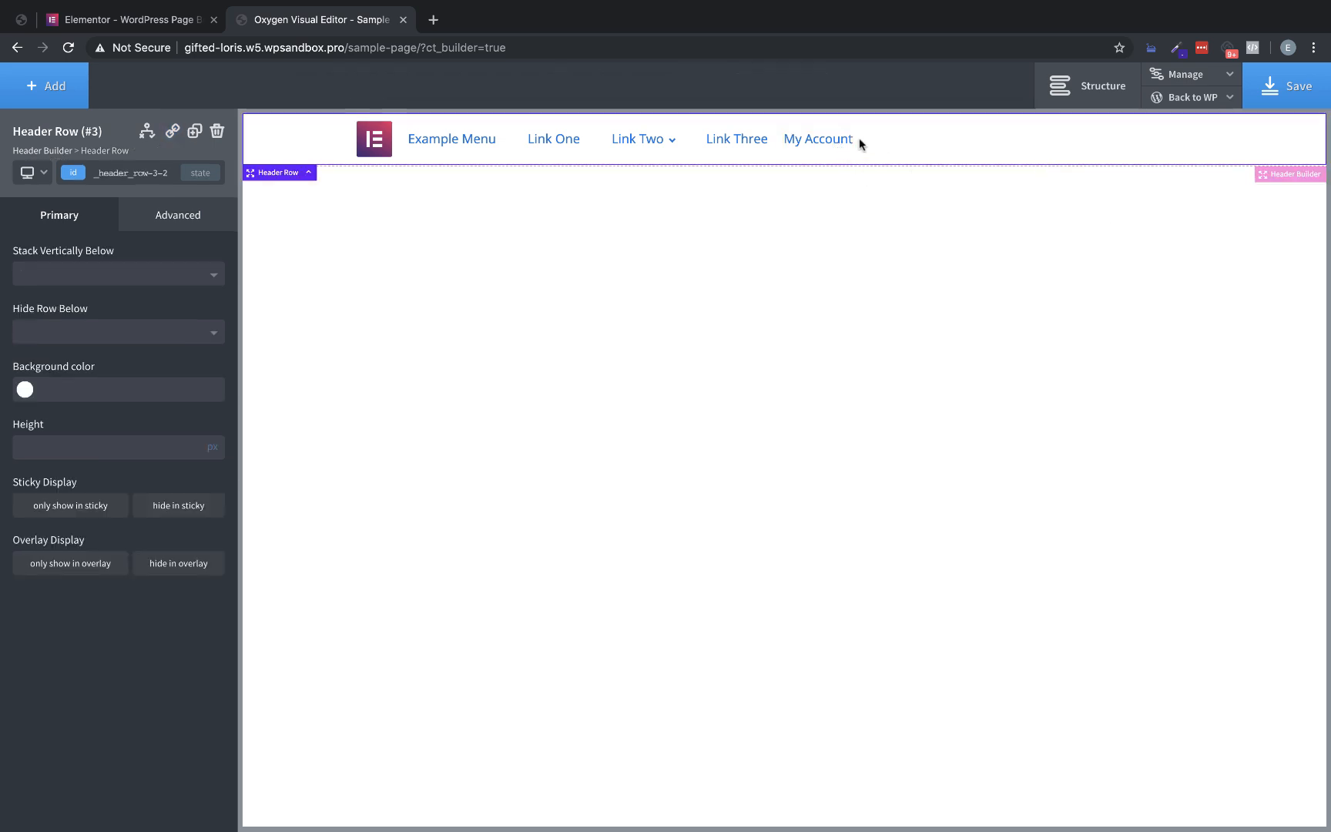
Select the My Account link wrapper and compare it with the header links on the Elementor homepage
click(828, 147)
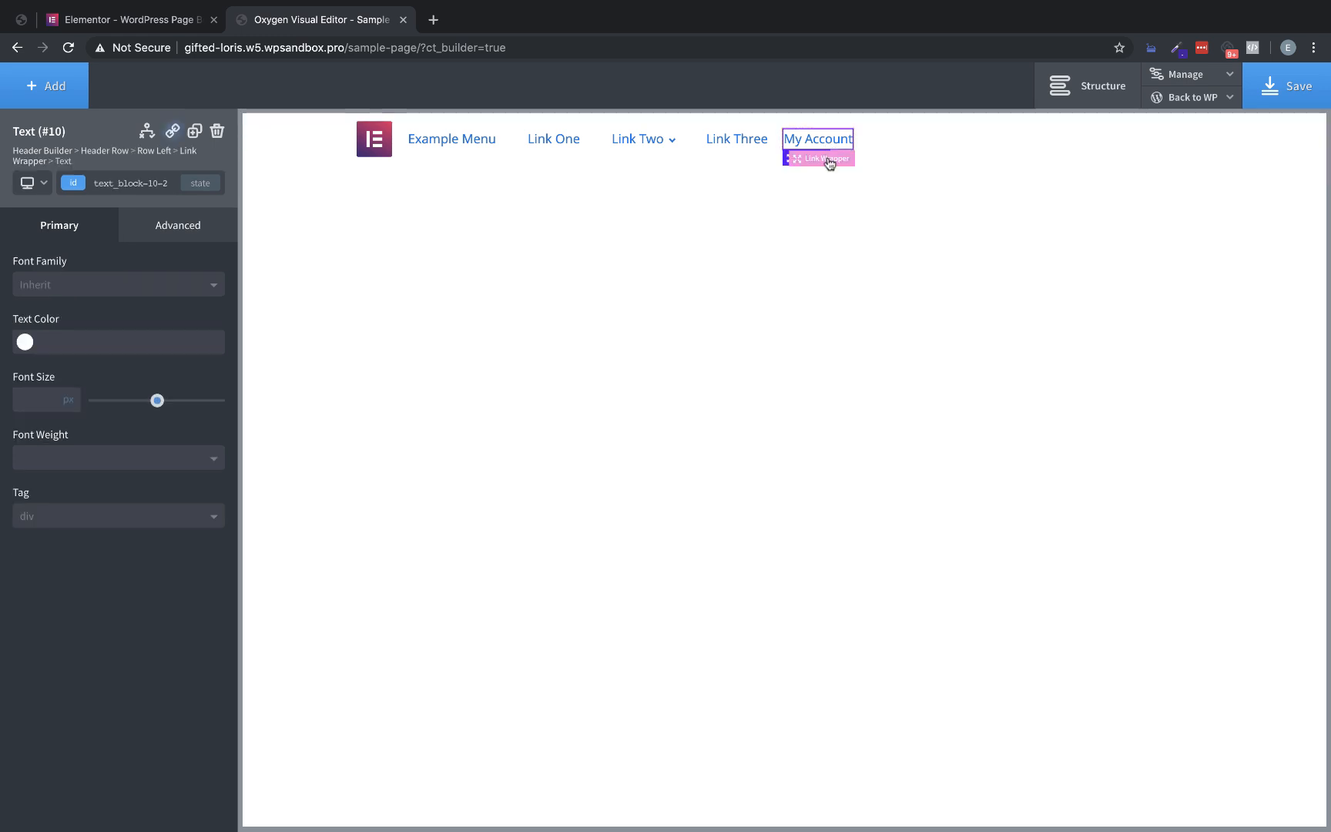
click(828, 160)
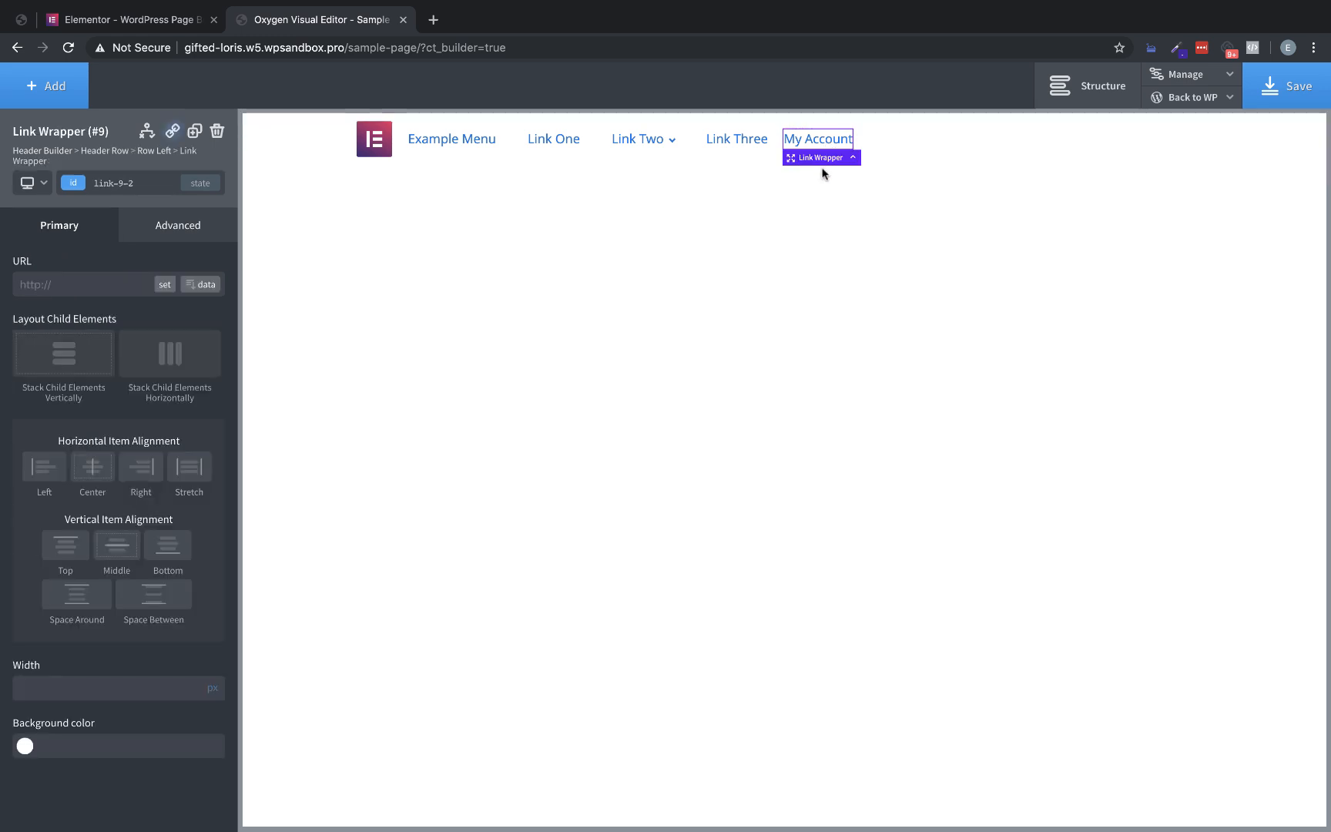
click(123, 19)
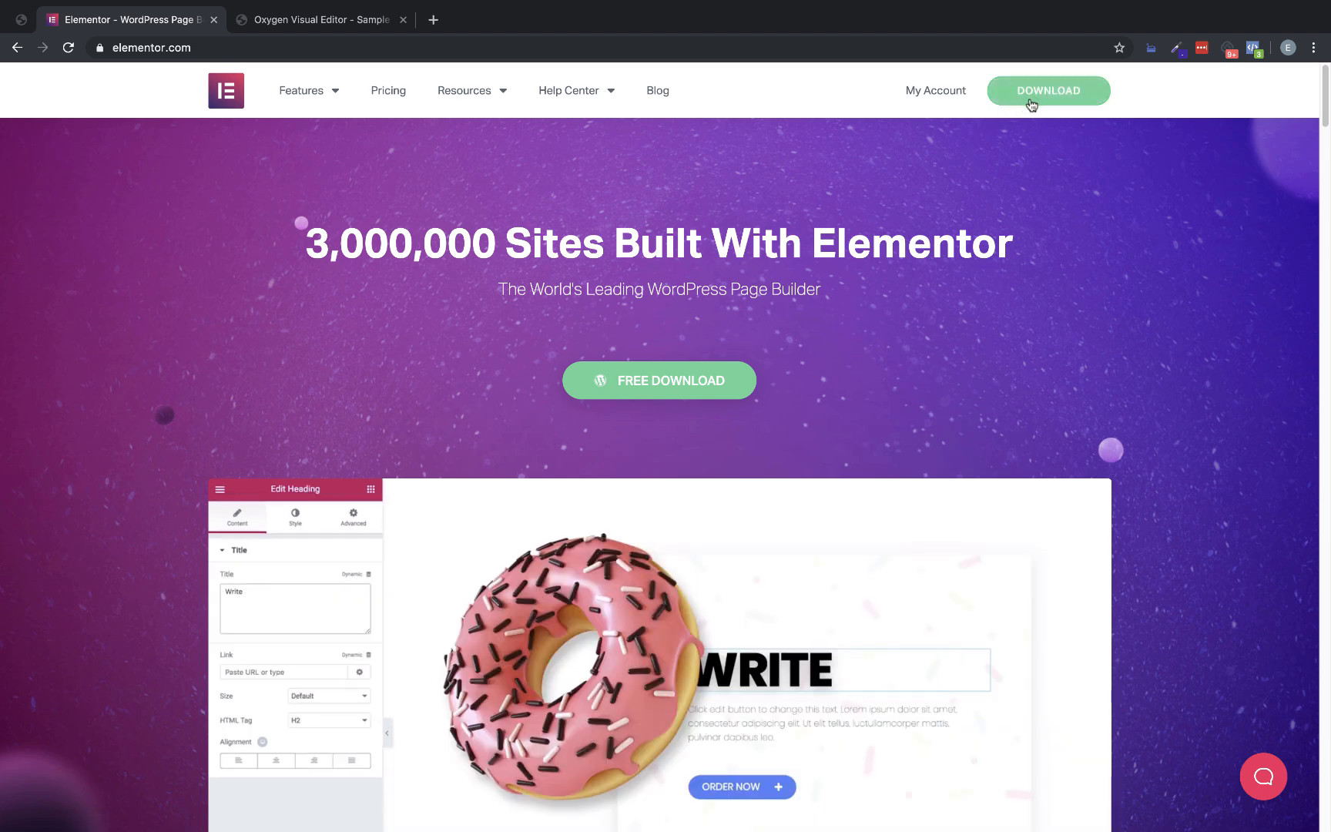
click(336, 25)
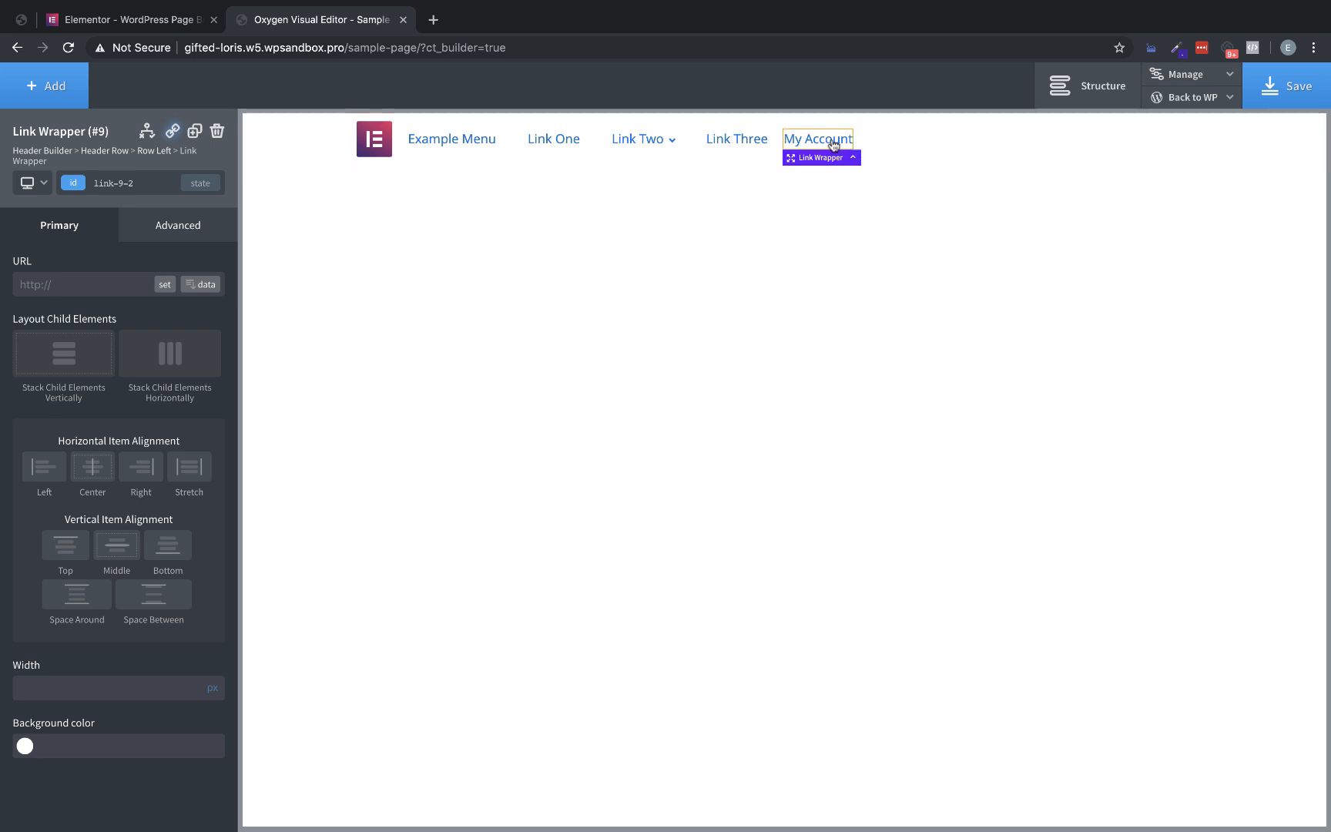
click(206, 32)
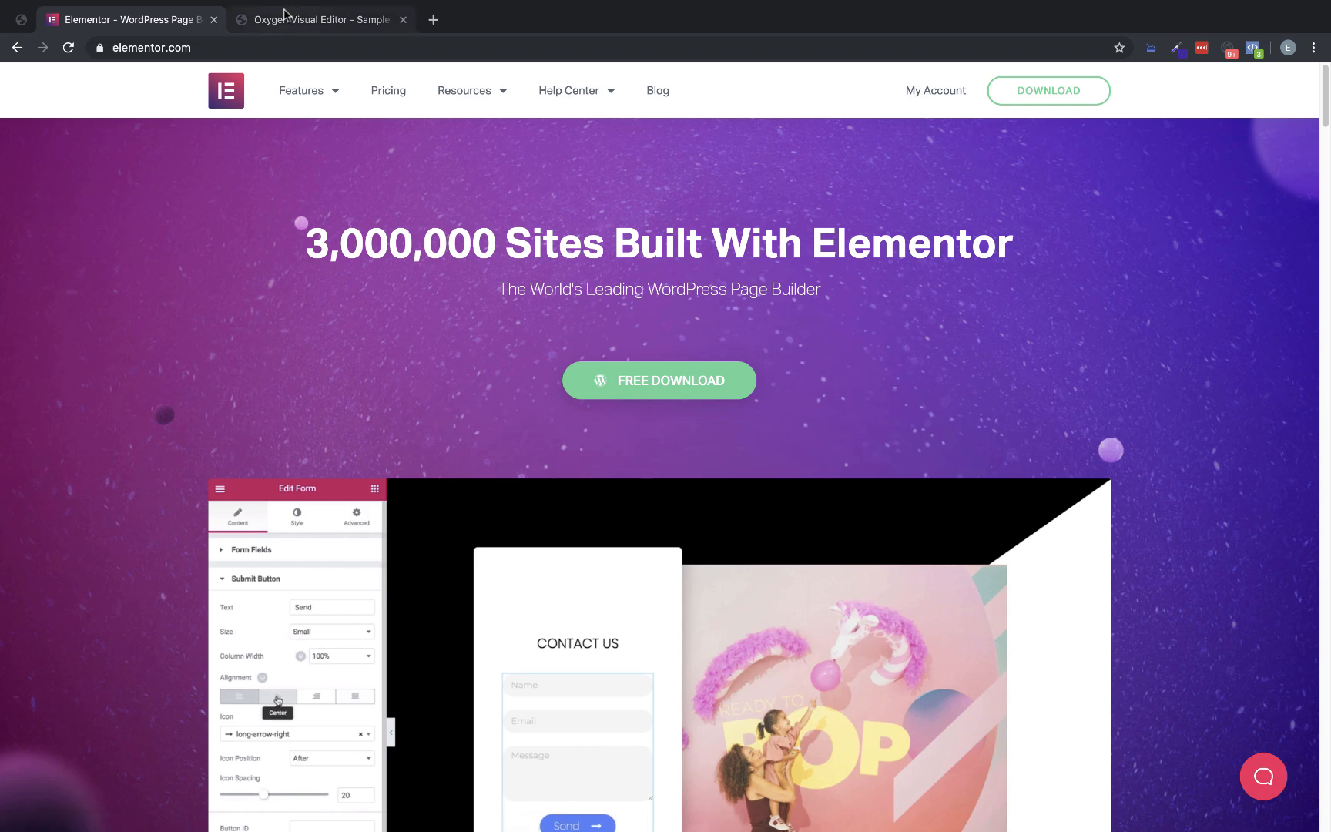
click(385, 22)
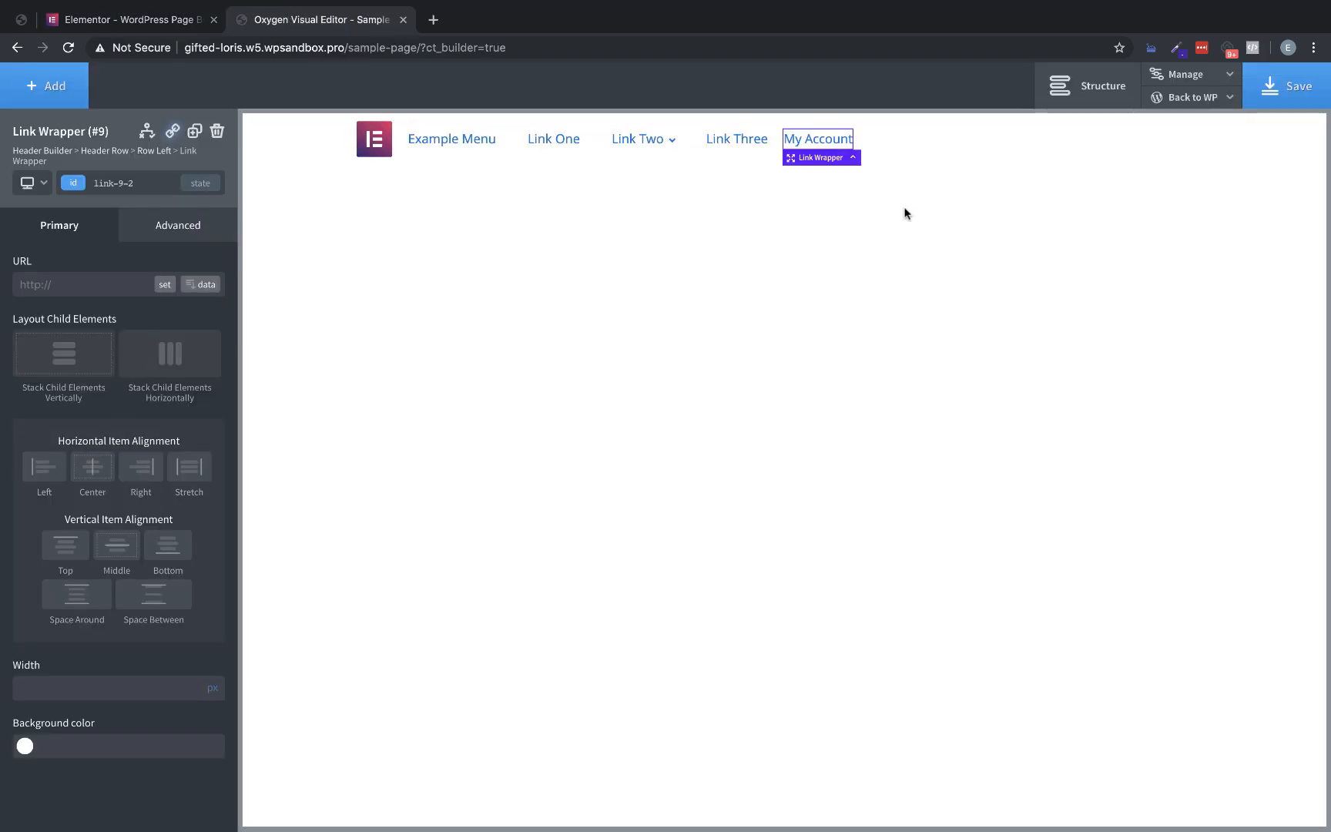
Set the My Account link wrapper's typography color to the gray #686868
click(194, 235)
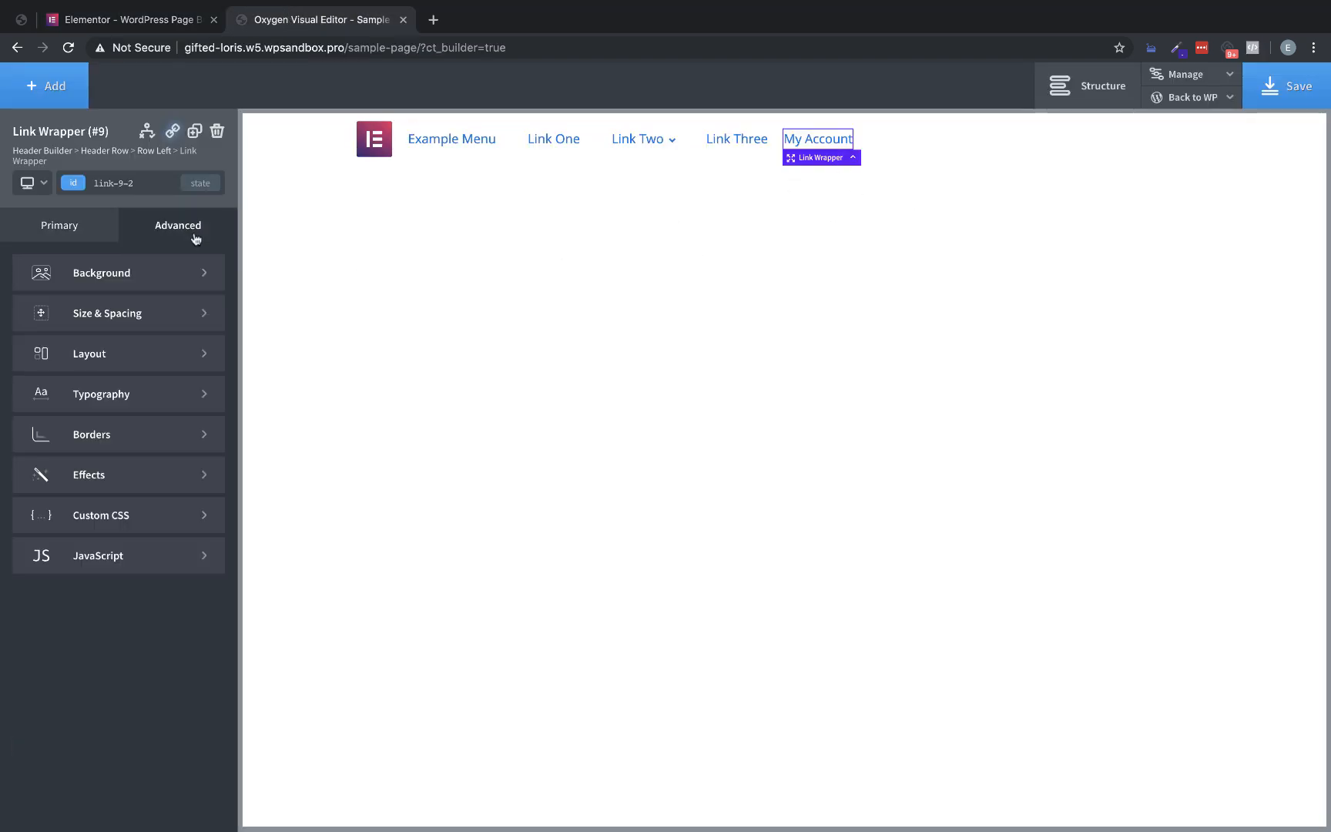
click(151, 394)
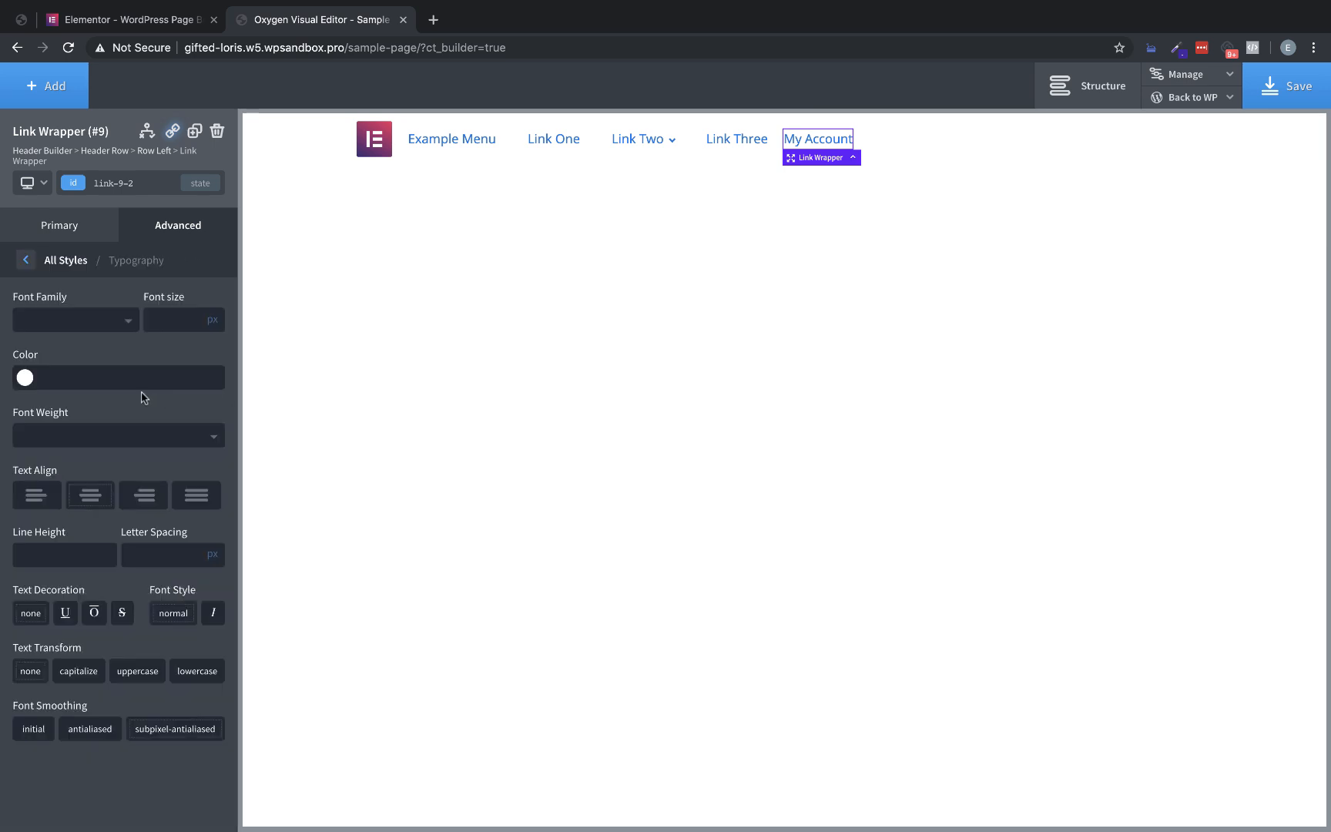
click(25, 377)
drag(86, 421, 2, 467)
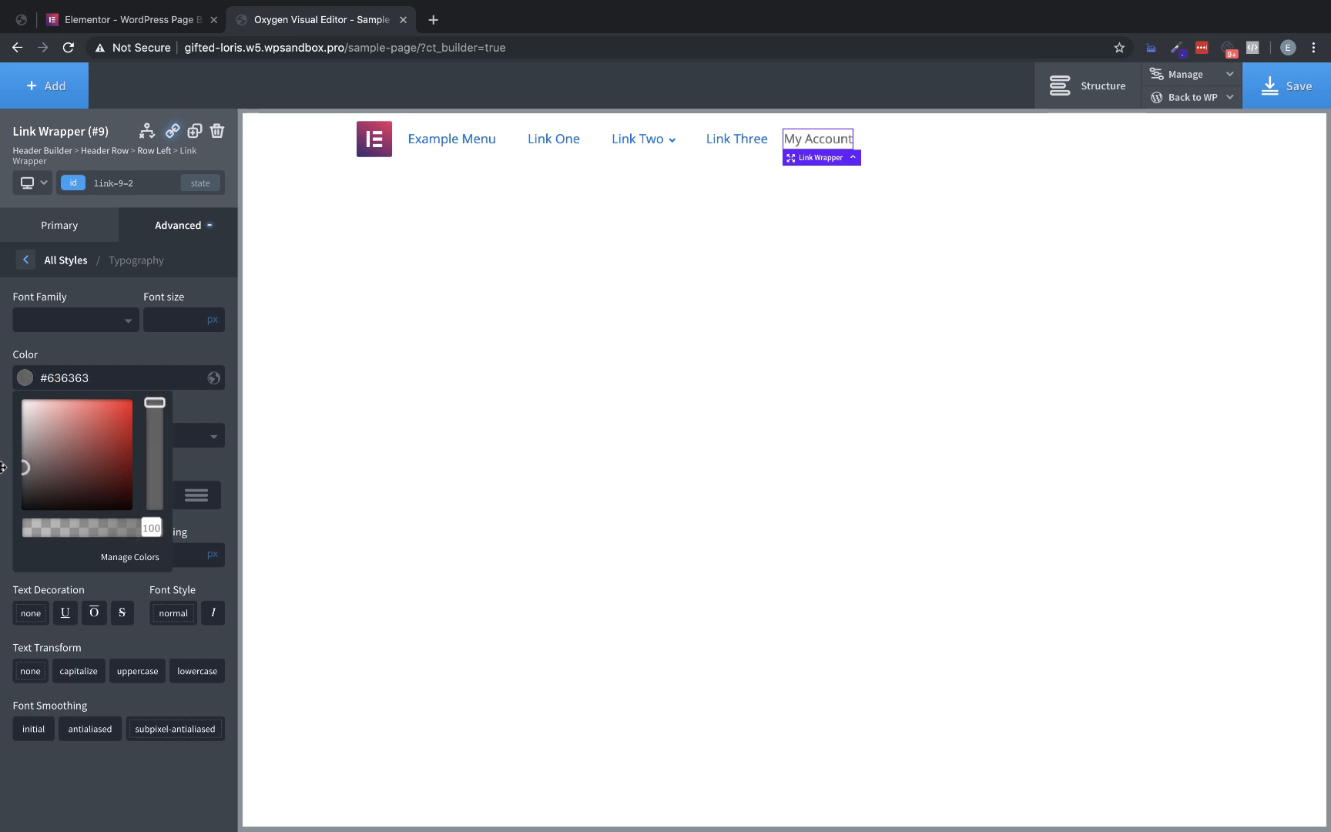
click(2, 467)
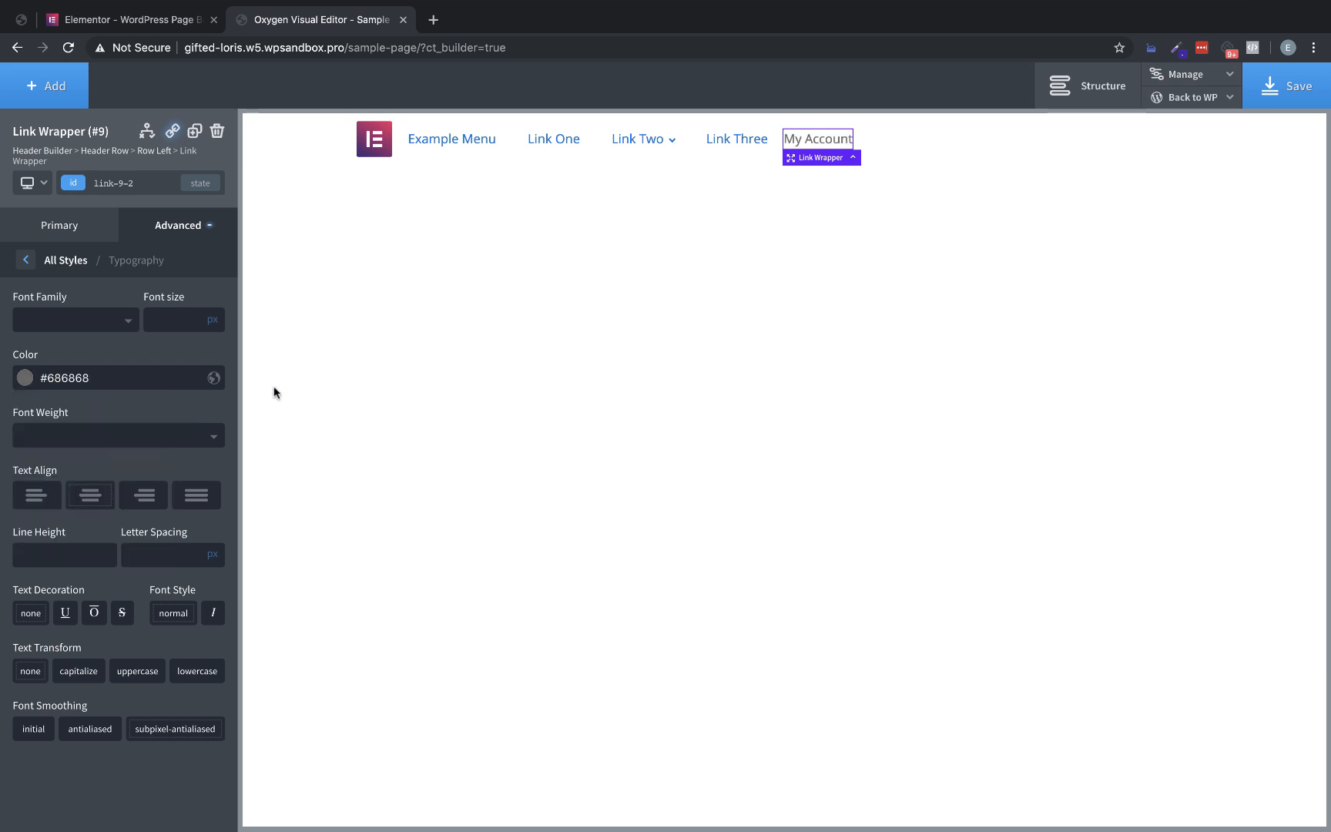
Save the link wrapper's gray text color in Global Colors under the name "midgray"
click(214, 378)
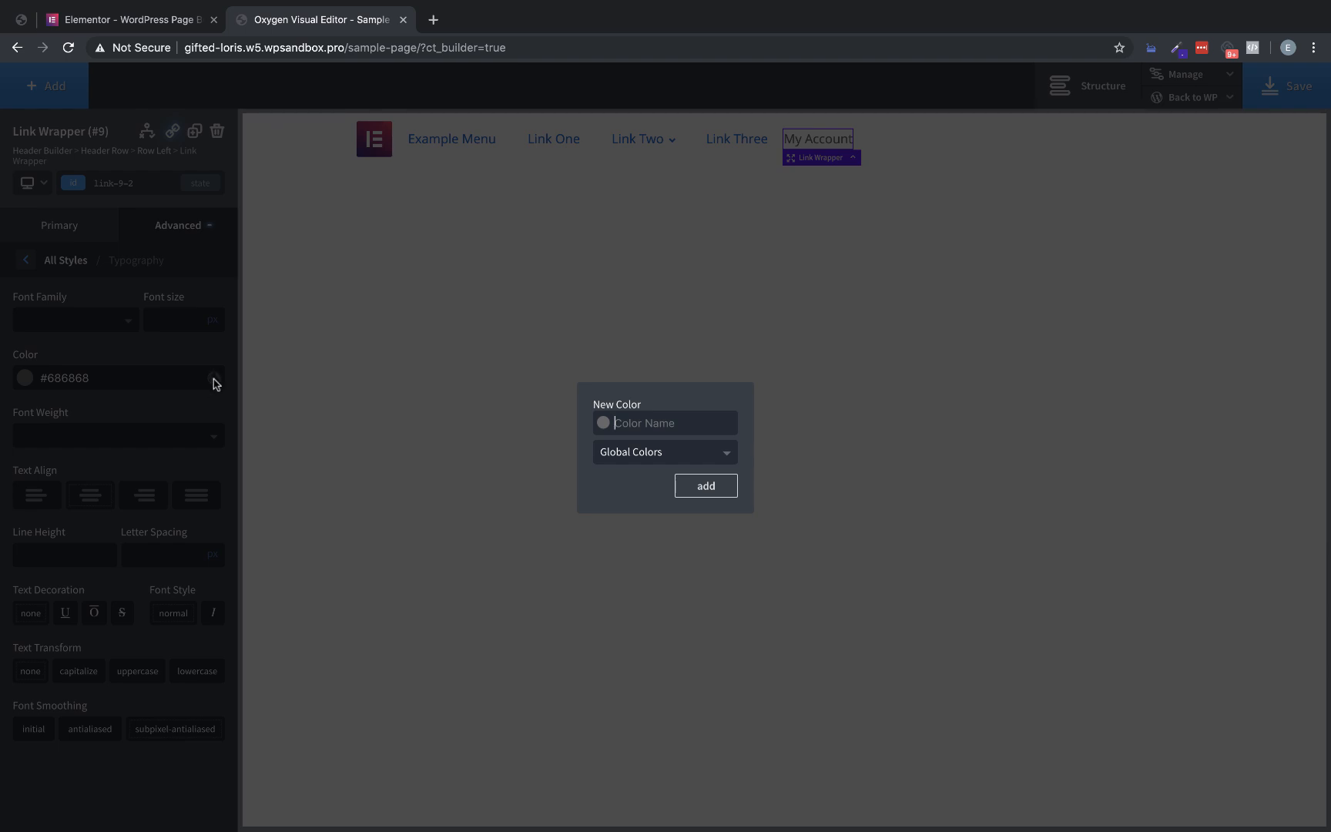
text(midgray)
click(701, 484)
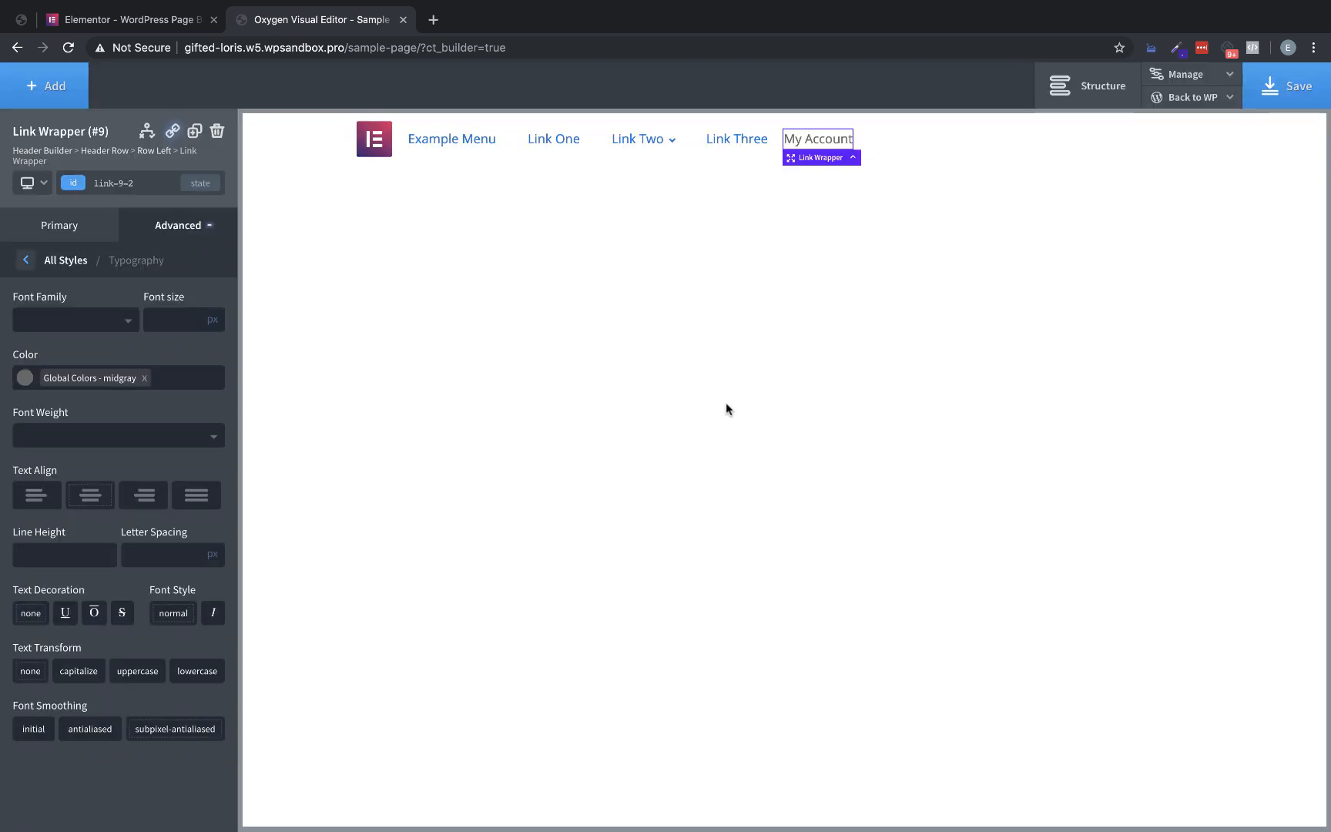
Check the link text size on the Elementor homepage and set the My Account link wrapper's font size to 14 px in Oxygen
click(156, 21)
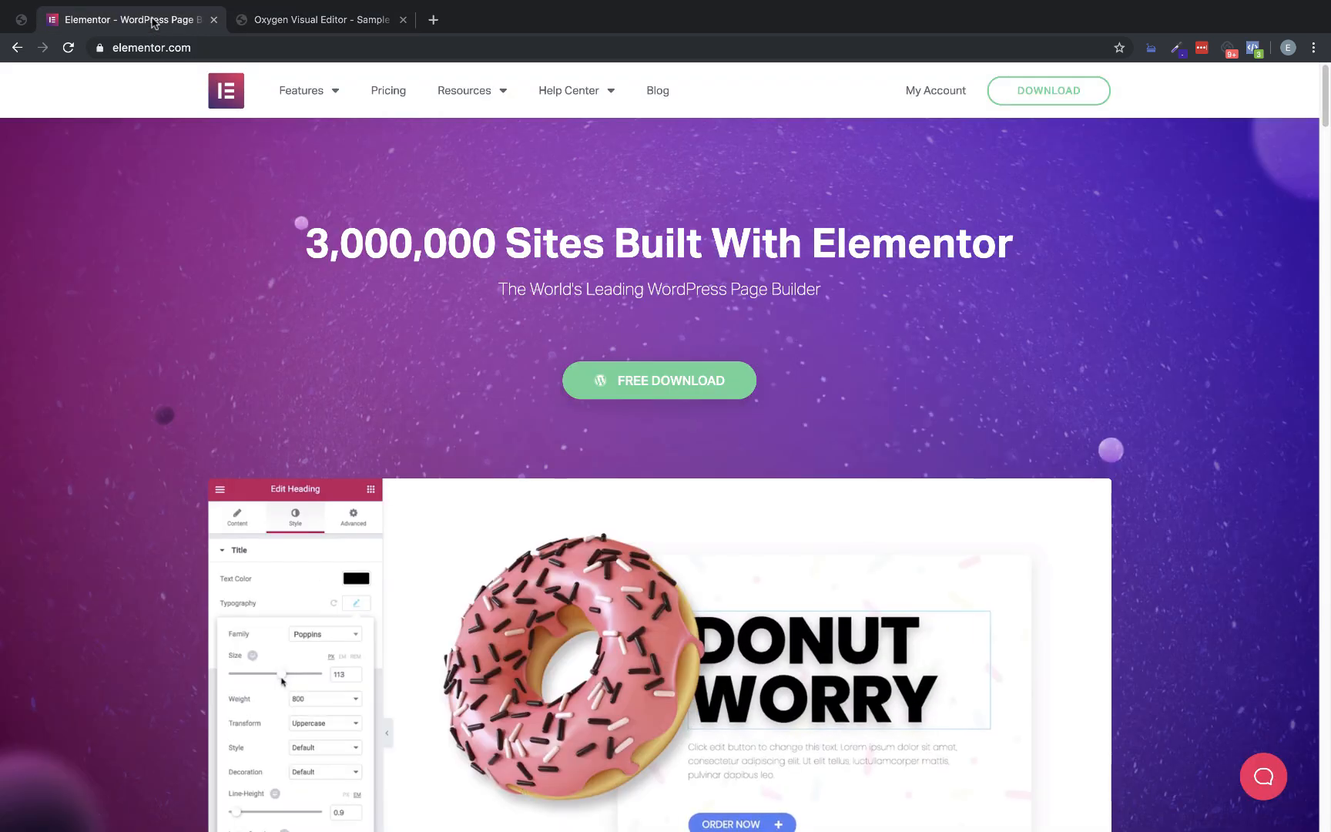
click(331, 20)
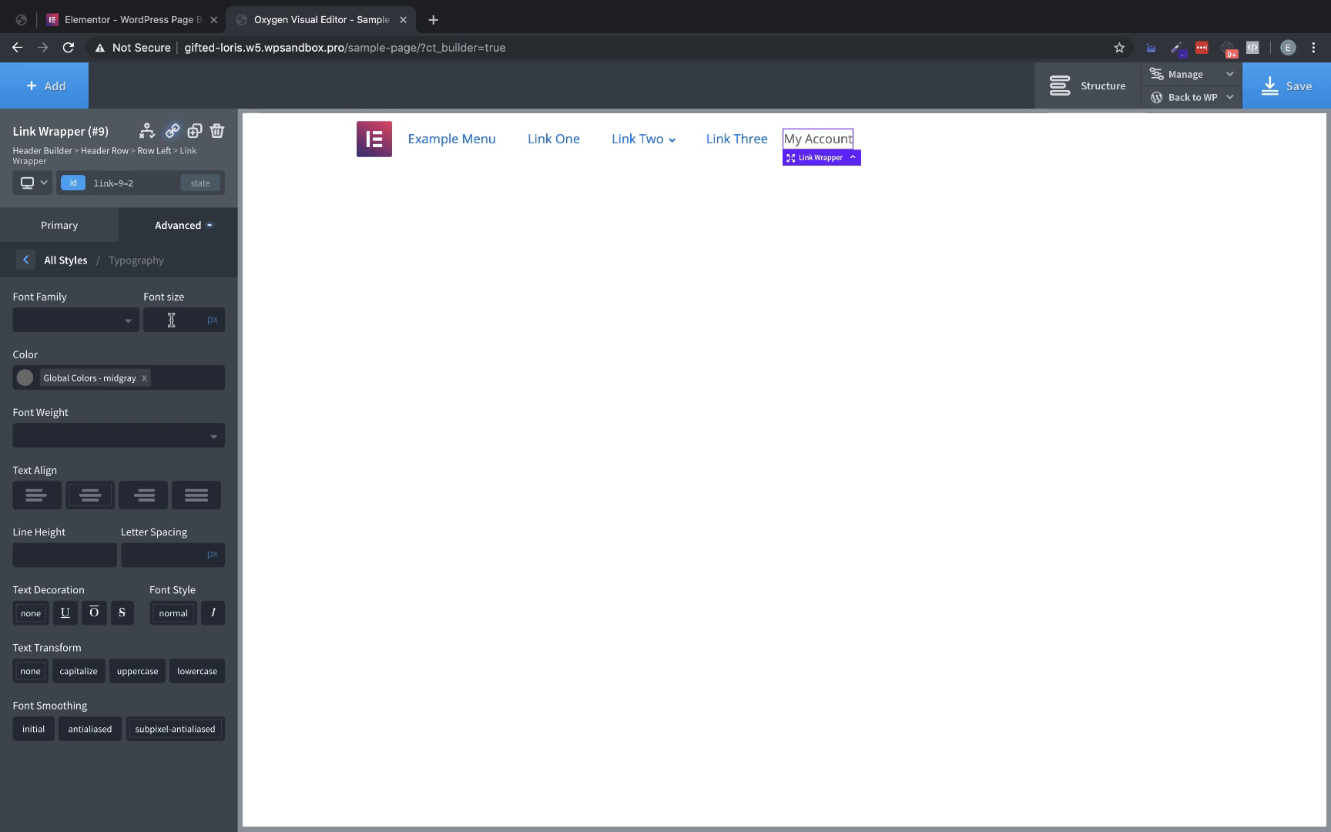
text(14)
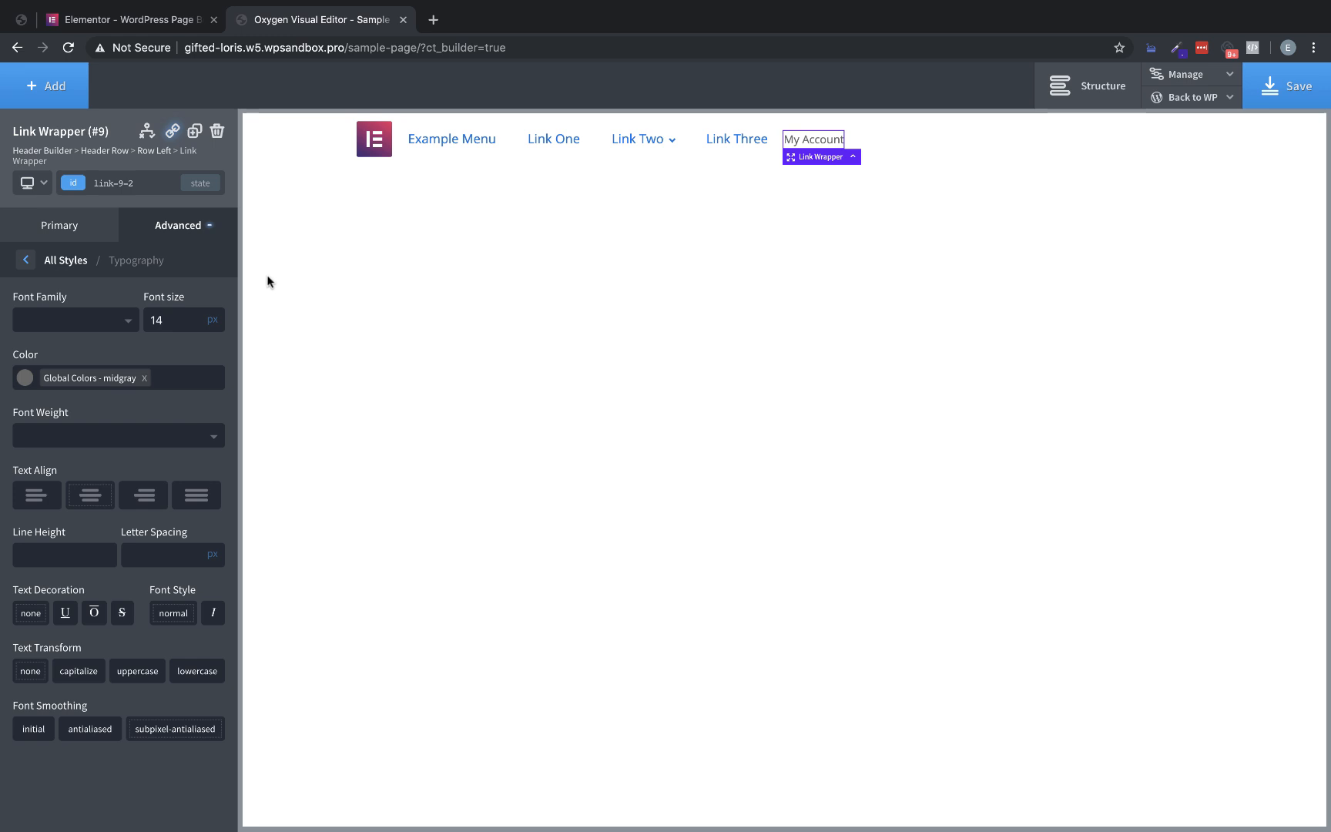
Duplicate the My Account link wrapper and change the copy's text to "Download", matching the Elementor header
click(194, 131)
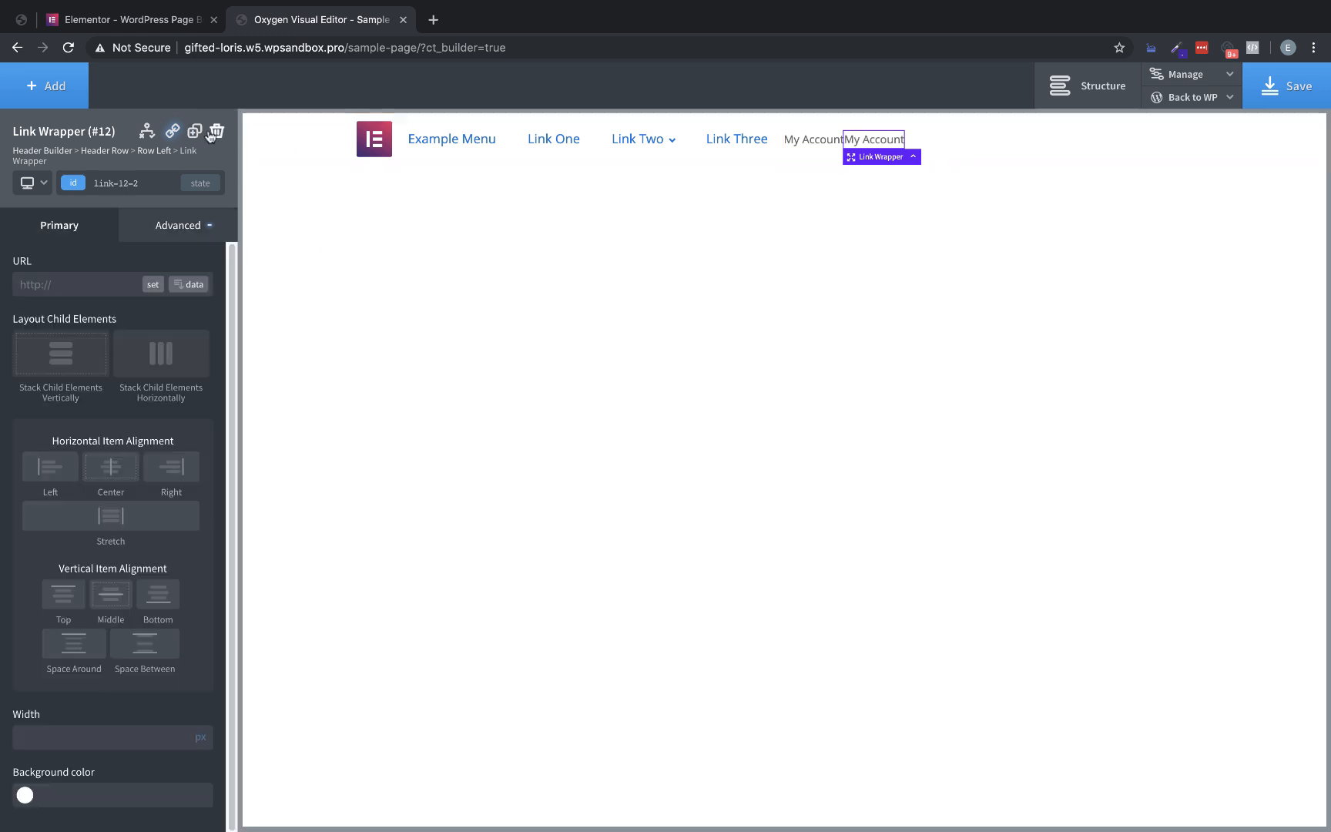
click(123, 19)
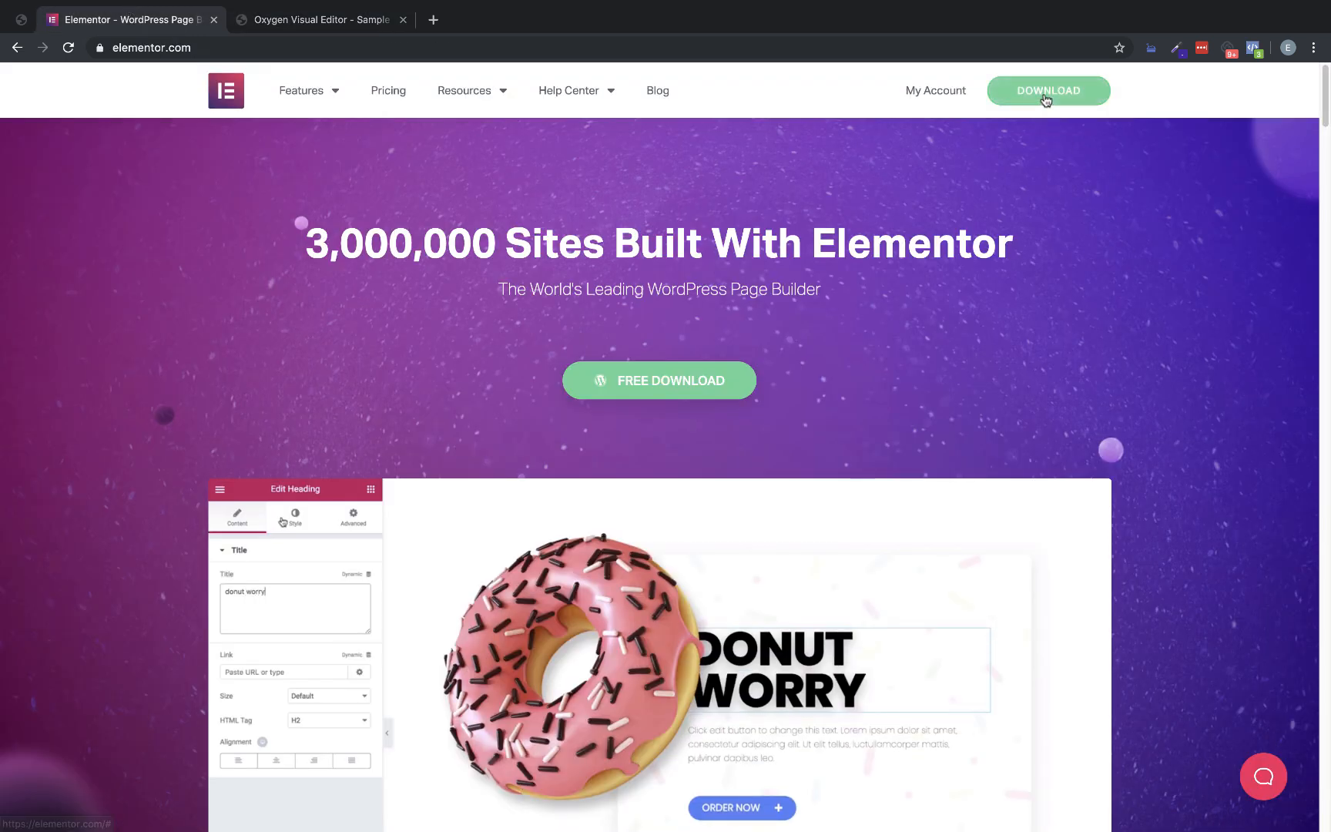
click(327, 21)
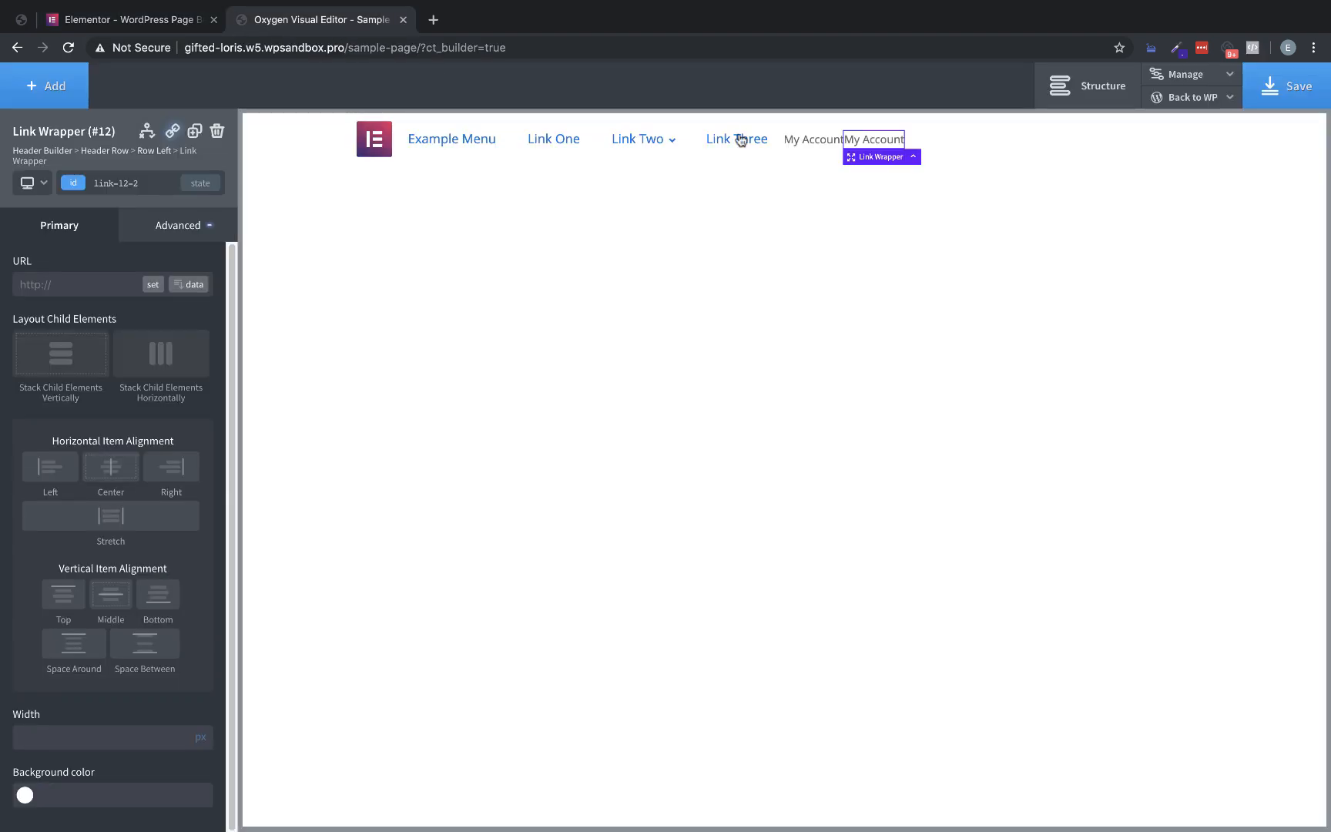
double_click(897, 140)
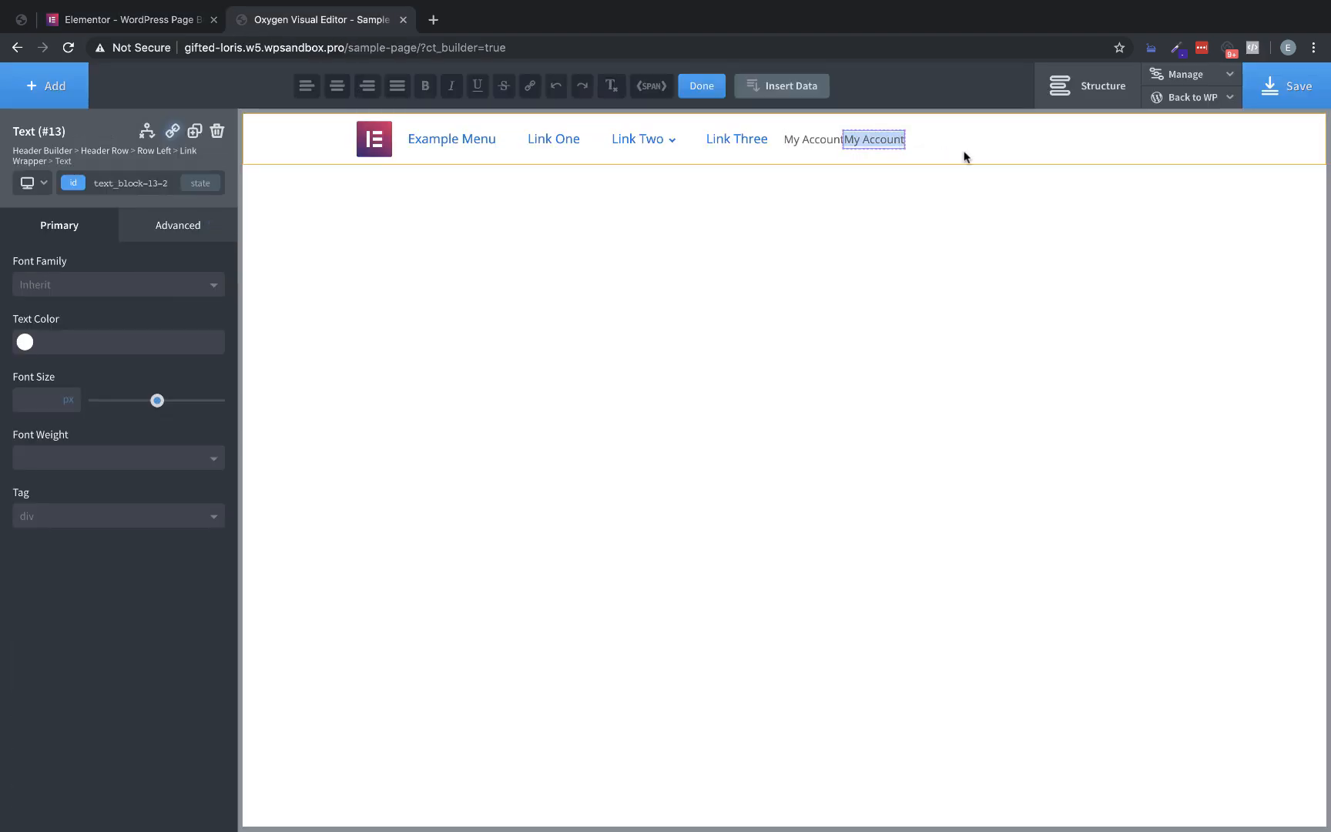
text(Download)
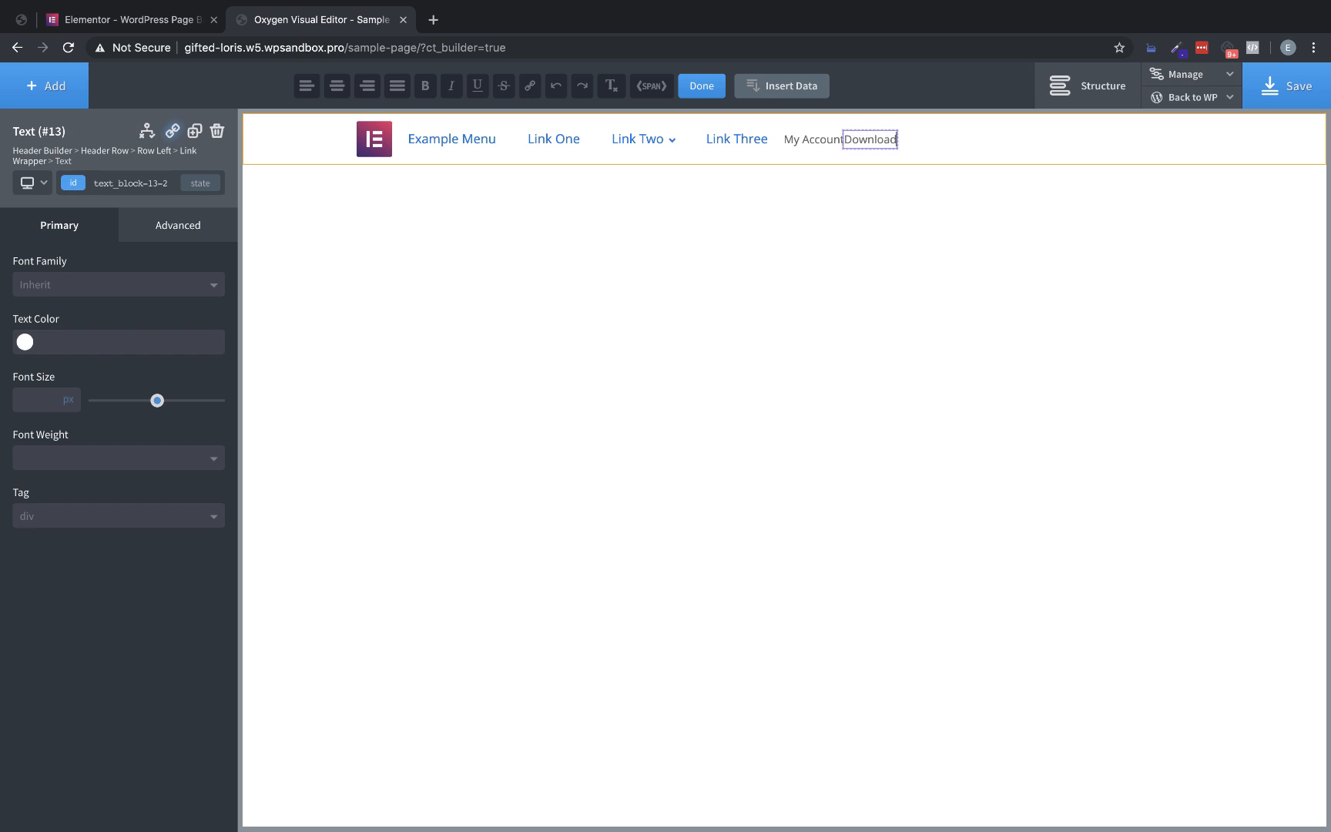
click(893, 149)
click(891, 143)
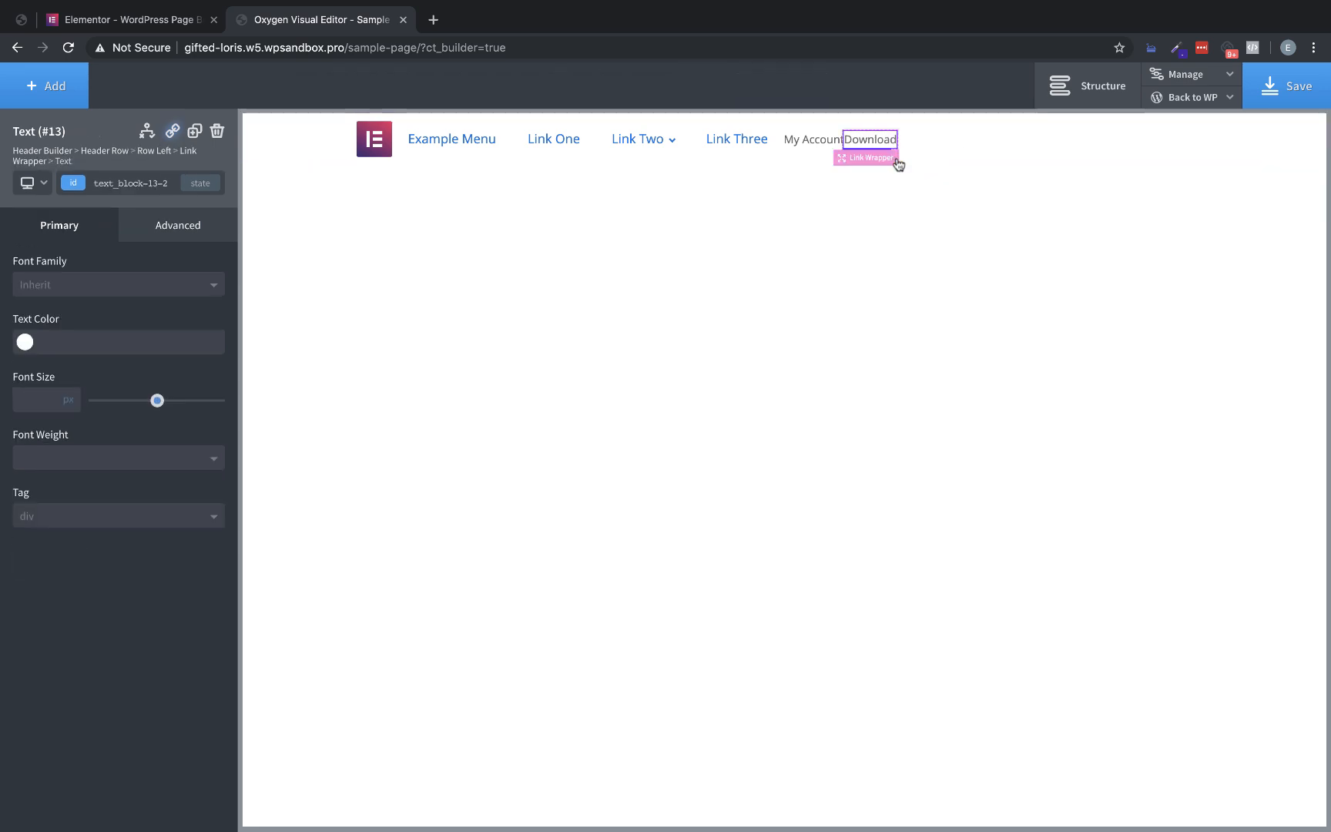
Select the Download link wrapper, inspect the Elementor header's Download button for its styles and computed box dimensions, and return to Oxygen
click(884, 160)
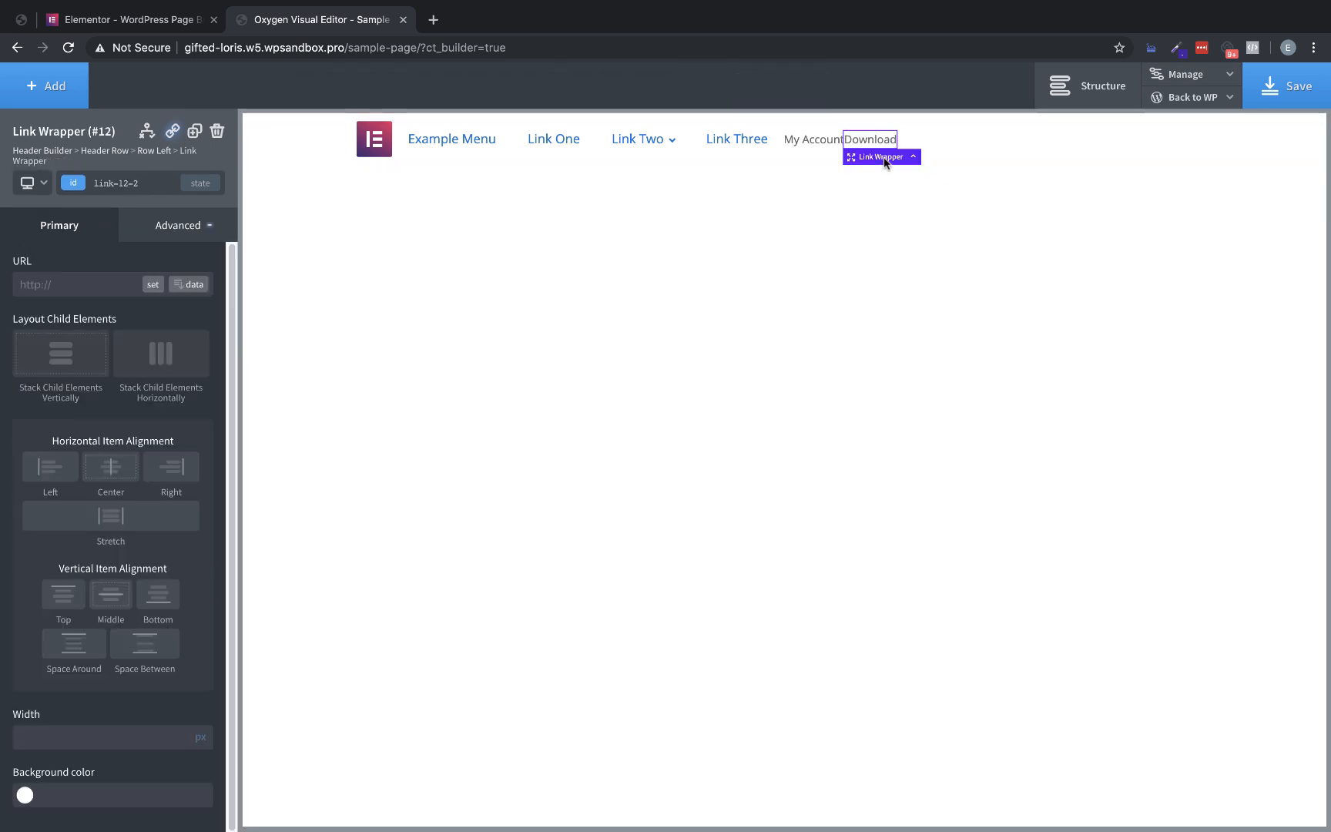
click(147, 19)
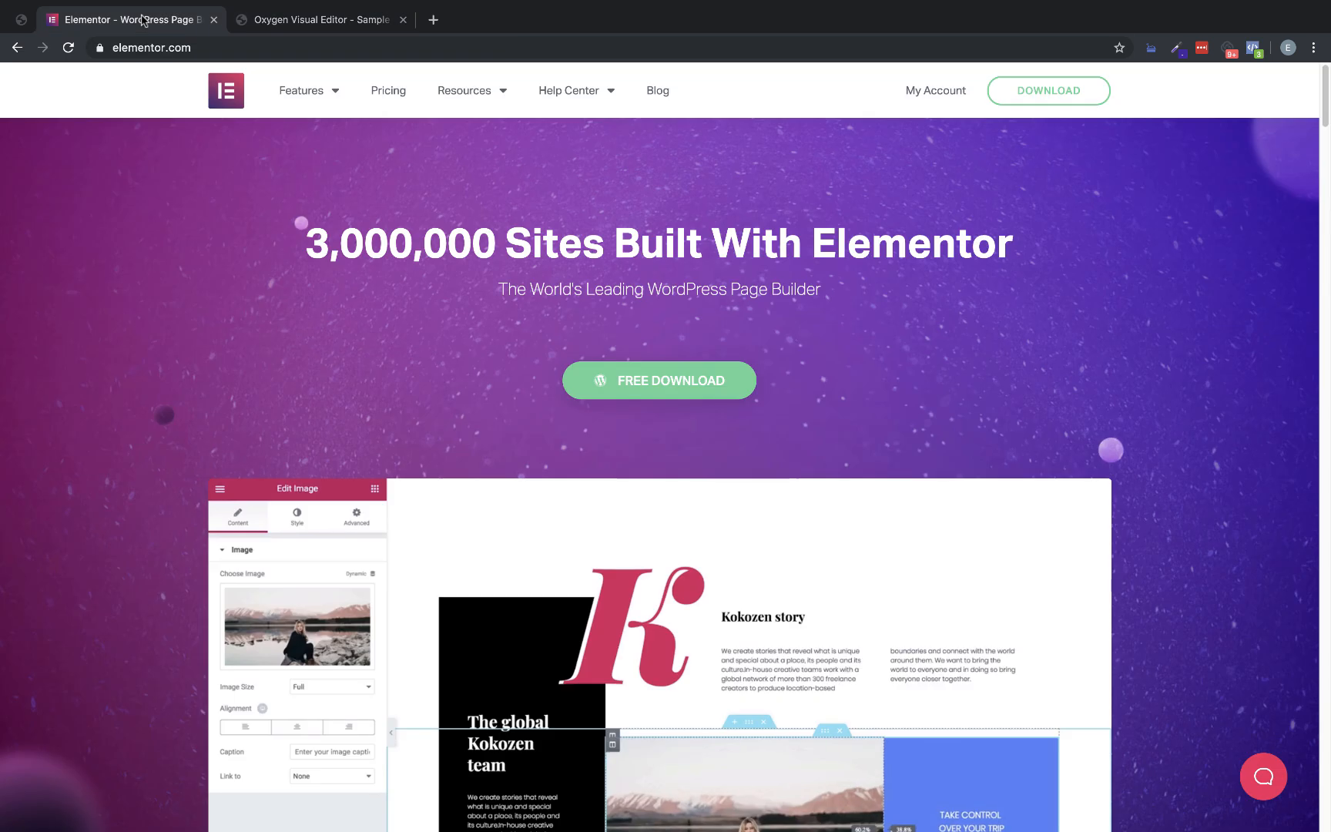
right_click(1052, 98)
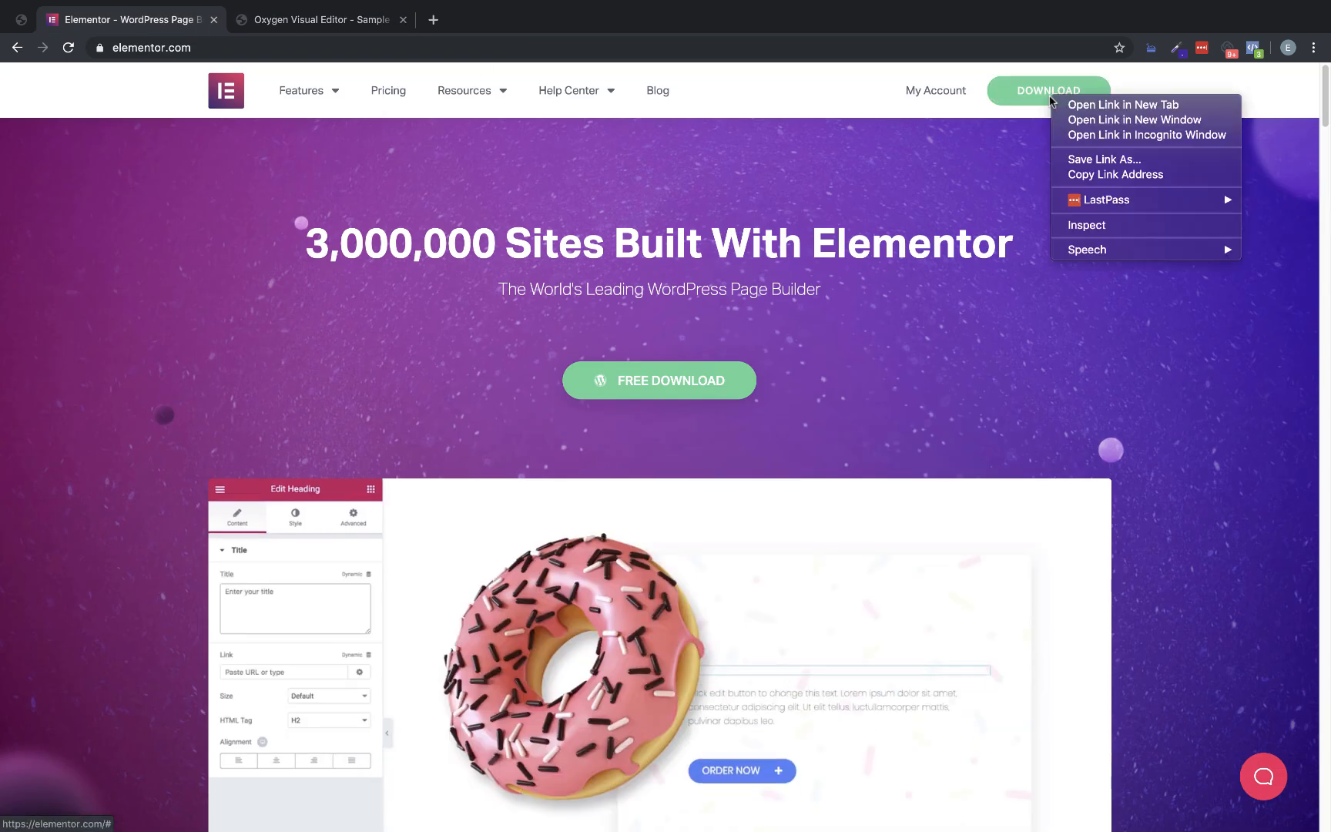
click(1100, 225)
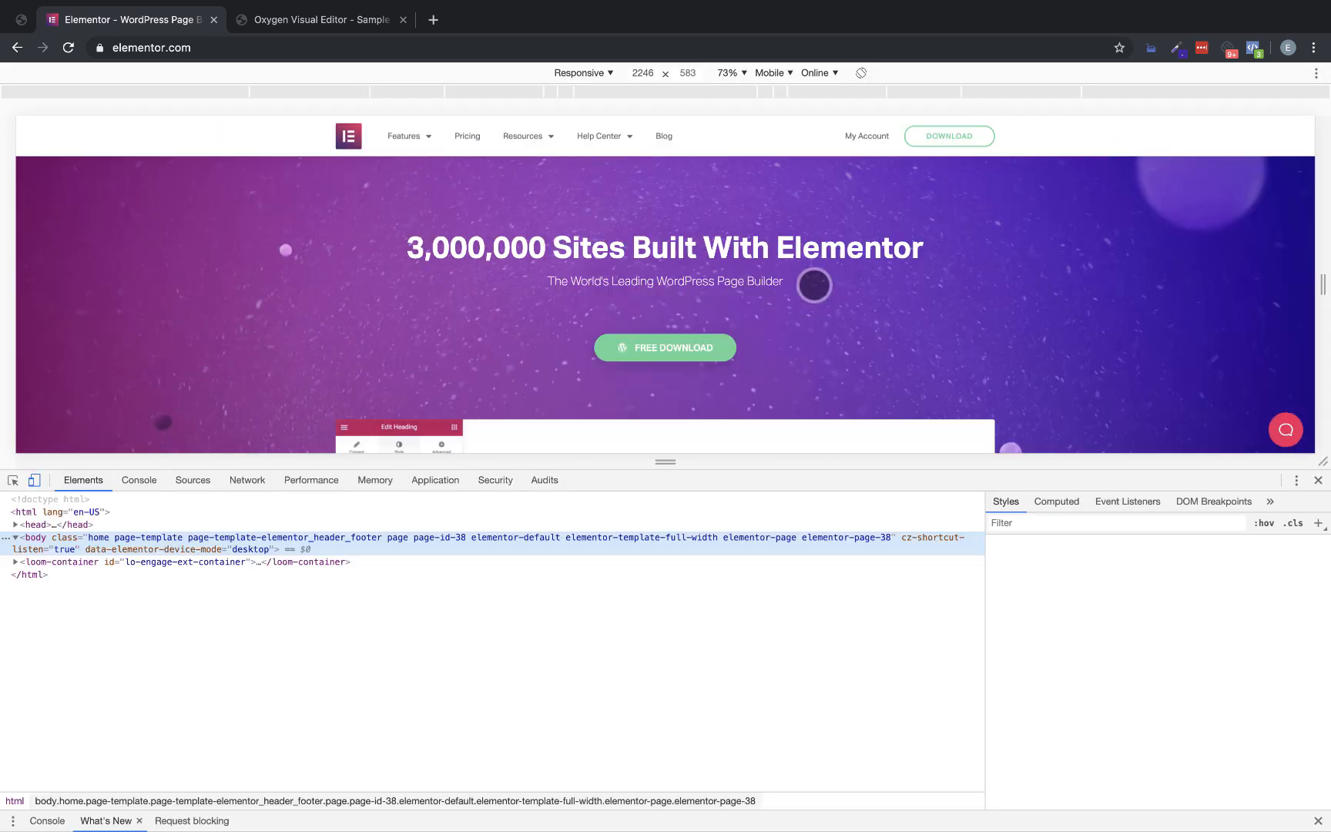
click(34, 480)
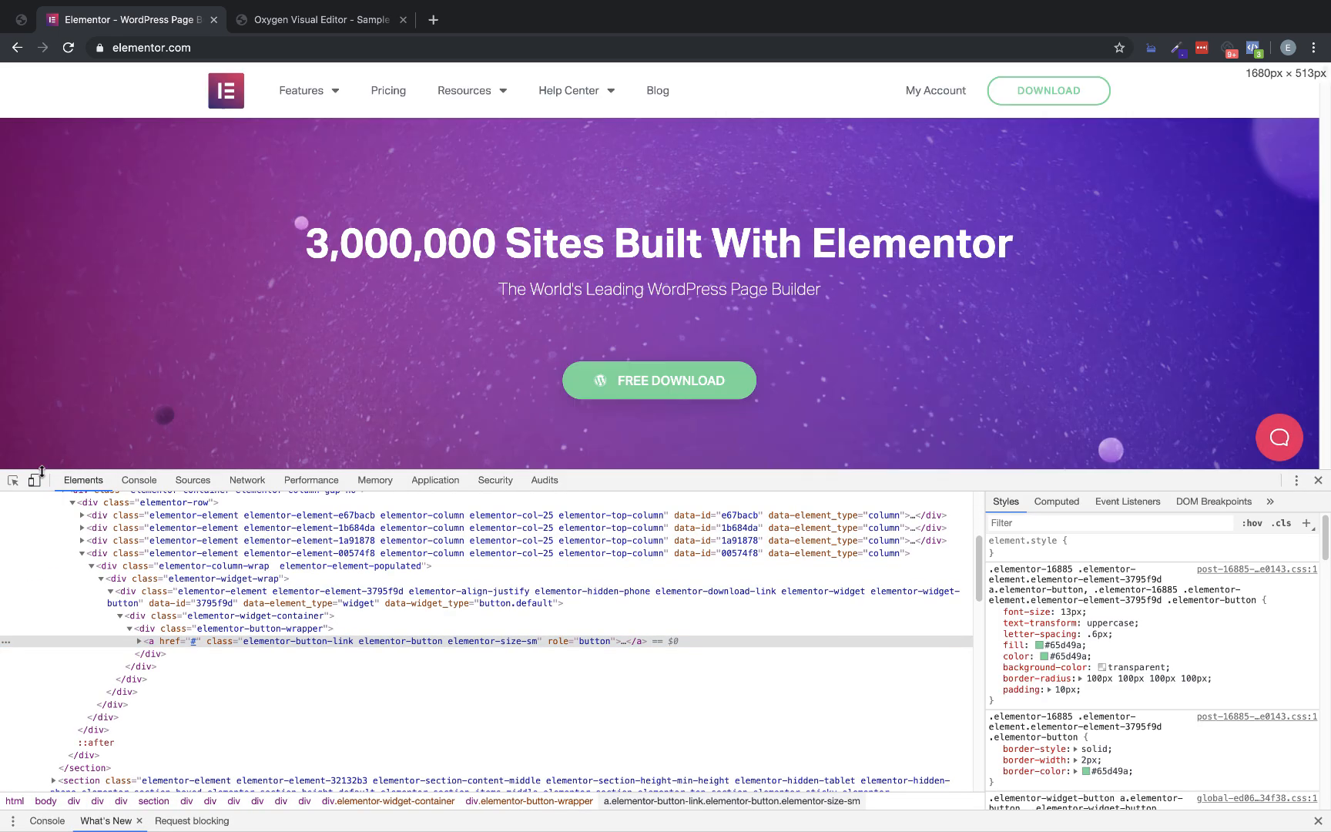
click(1056, 501)
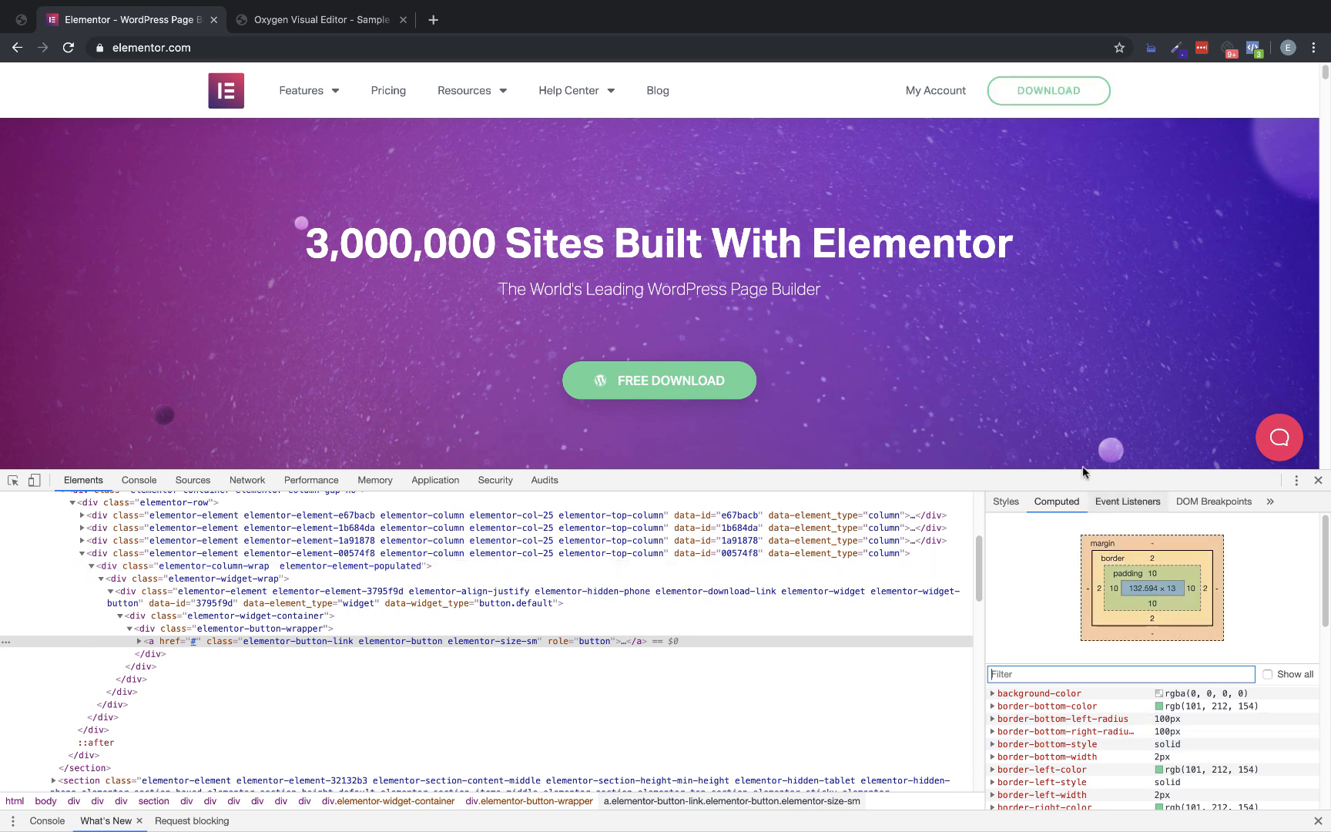
click(313, 21)
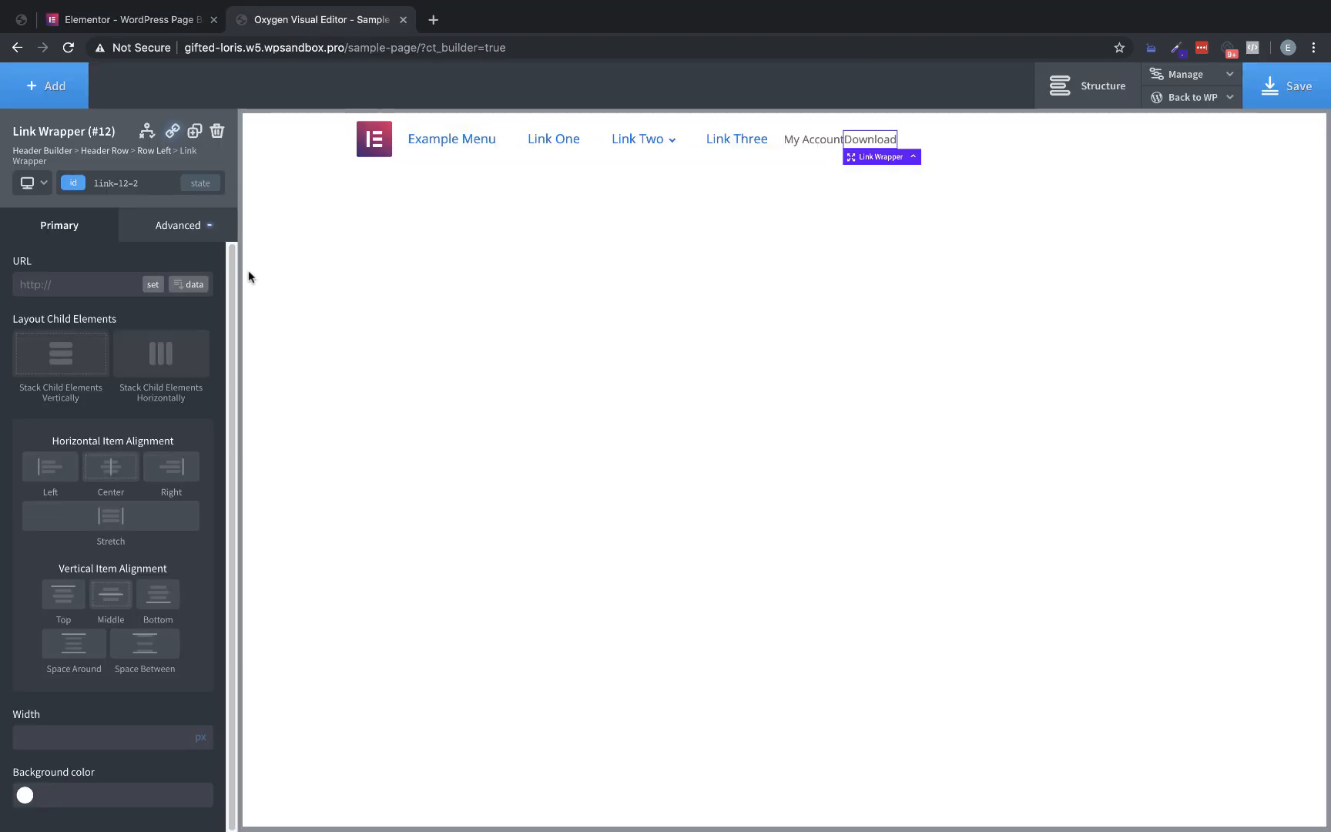
Set the Download link wrapper's padding to 10 px on all four sides
click(171, 231)
click(138, 311)
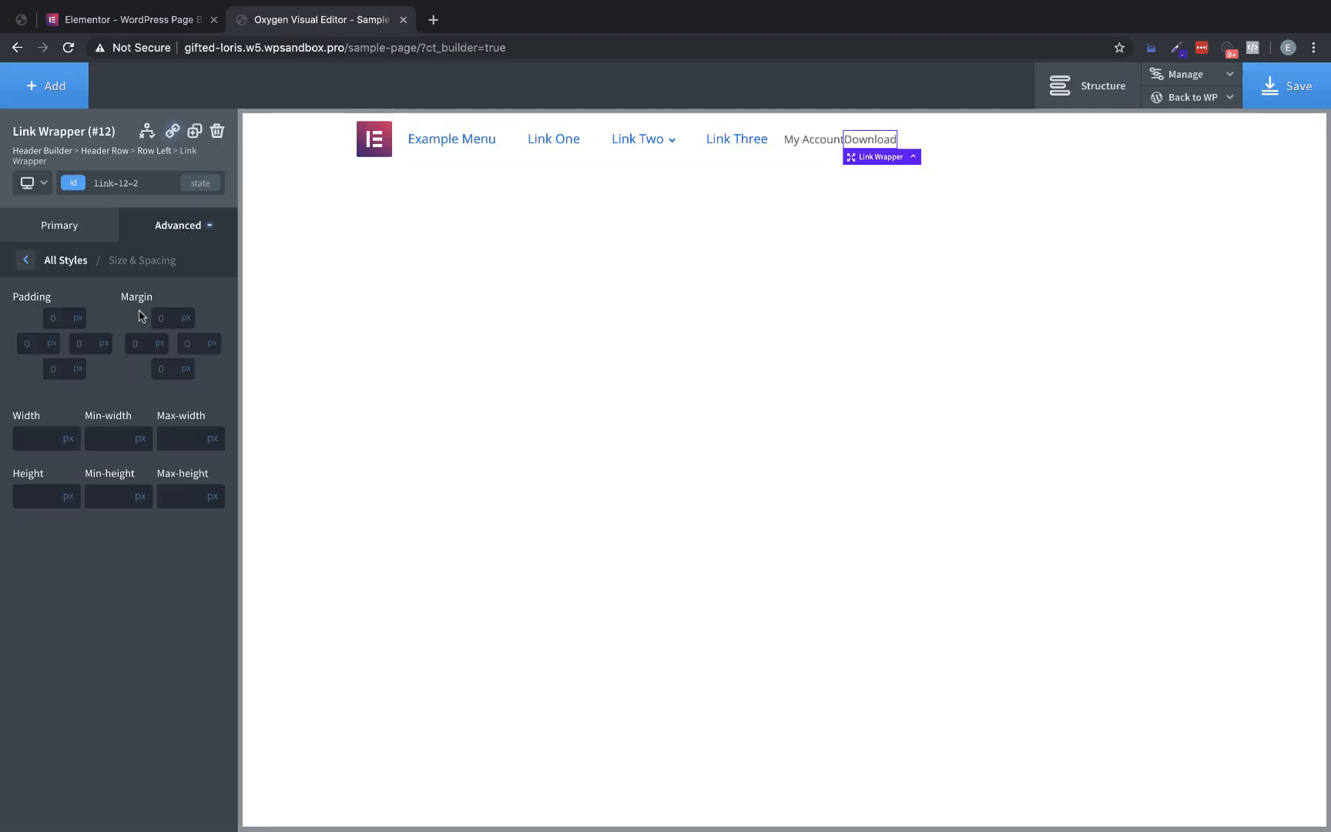
click(63, 318)
text(10)
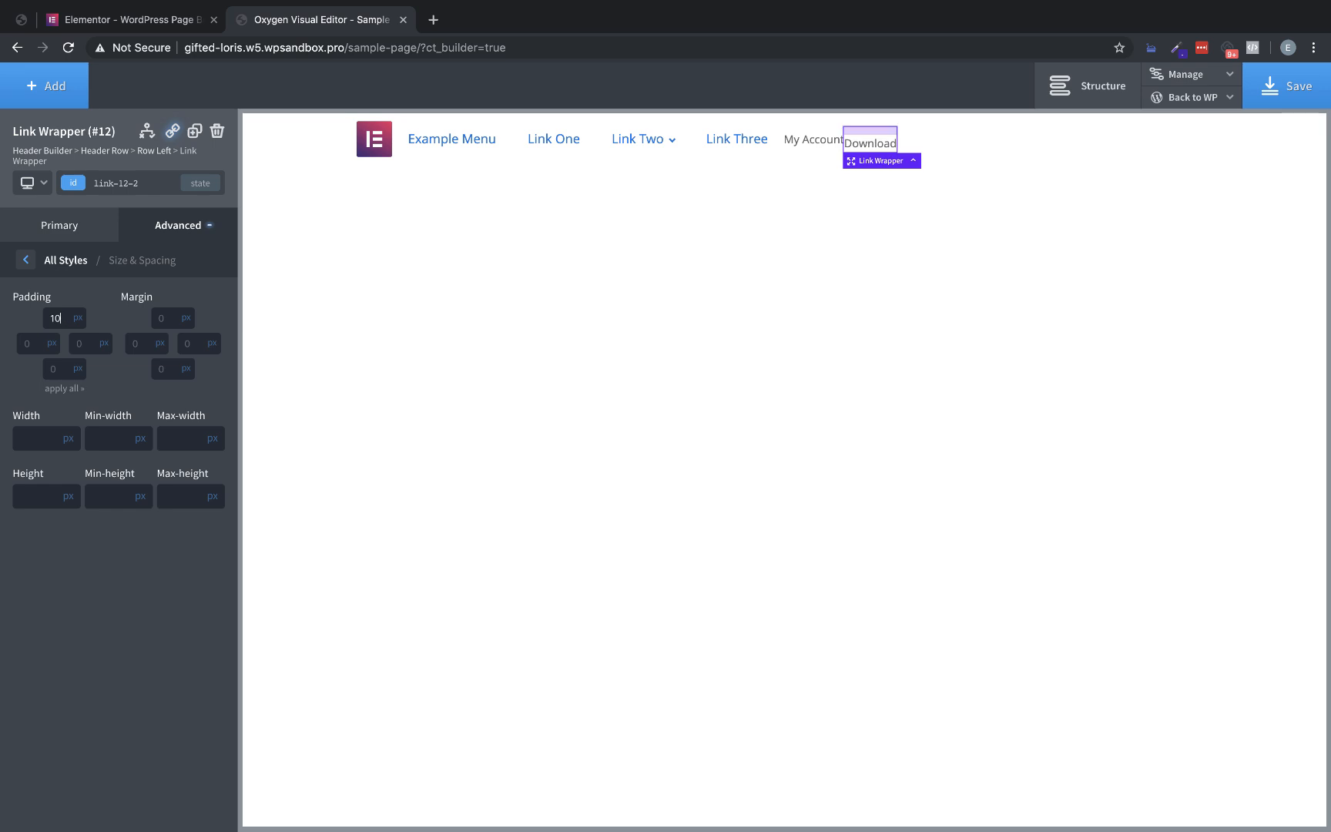
click(68, 390)
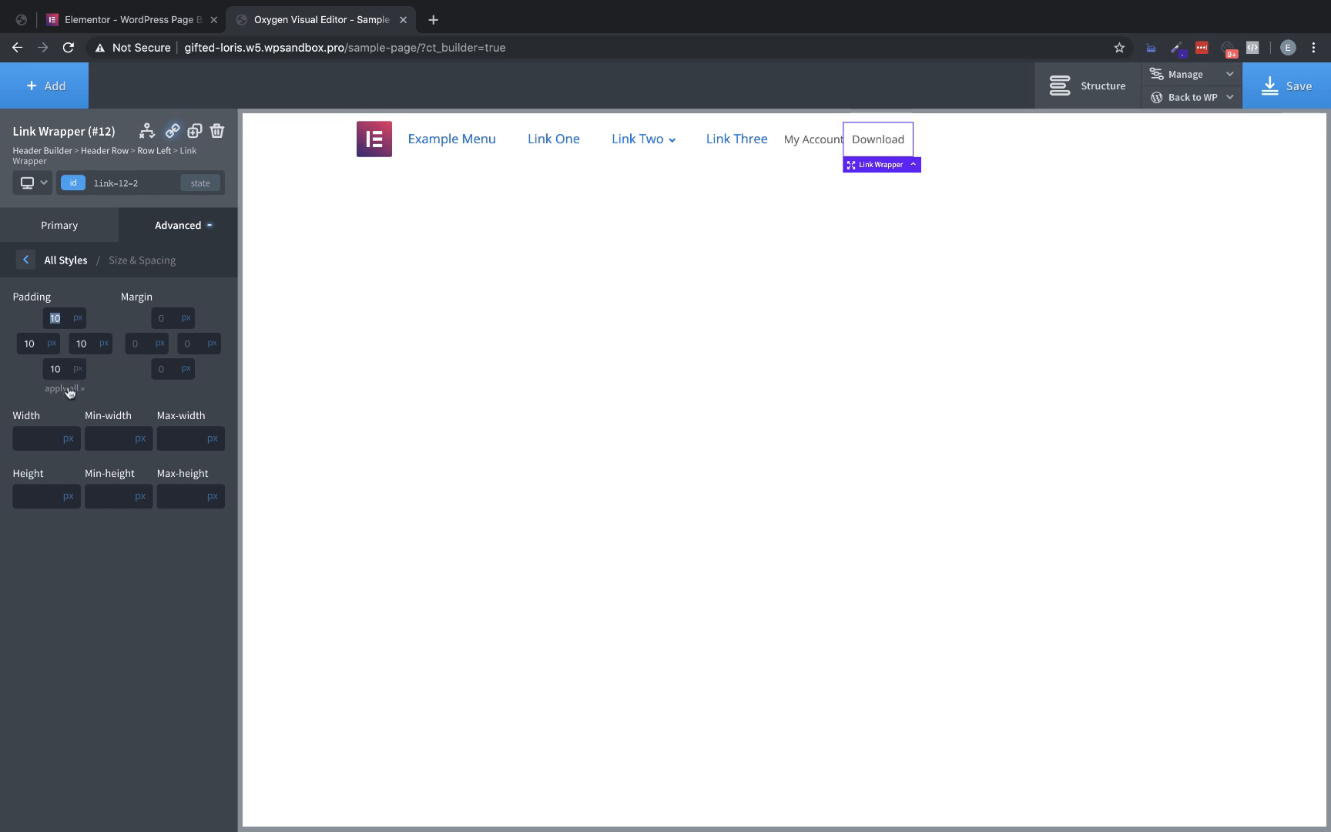
Check the Download button's computed box on the Elementor homepage and set the Oxygen link wrapper's left and right padding to 25 px
click(140, 20)
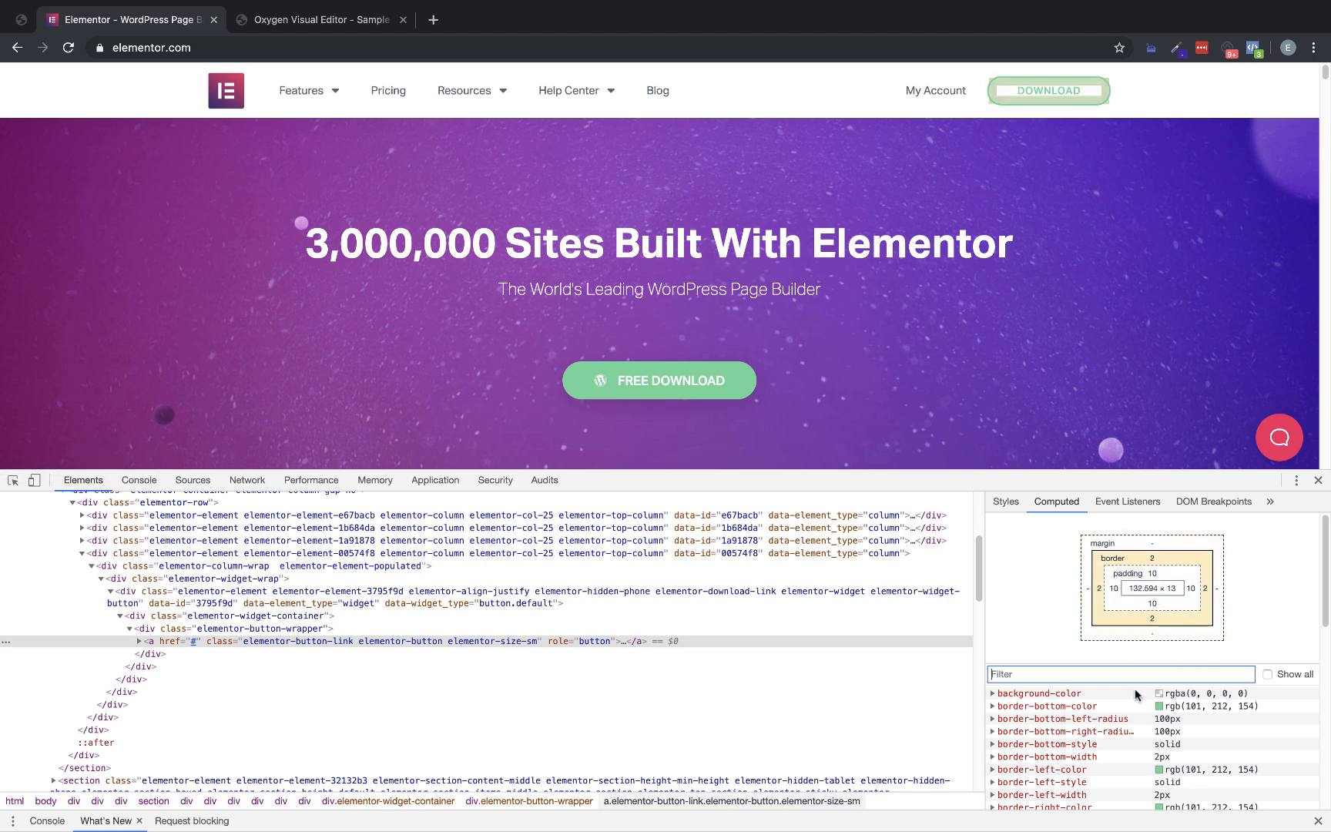
scroll(1126, 794, down, 3)
scroll(1120, 759, up, 3)
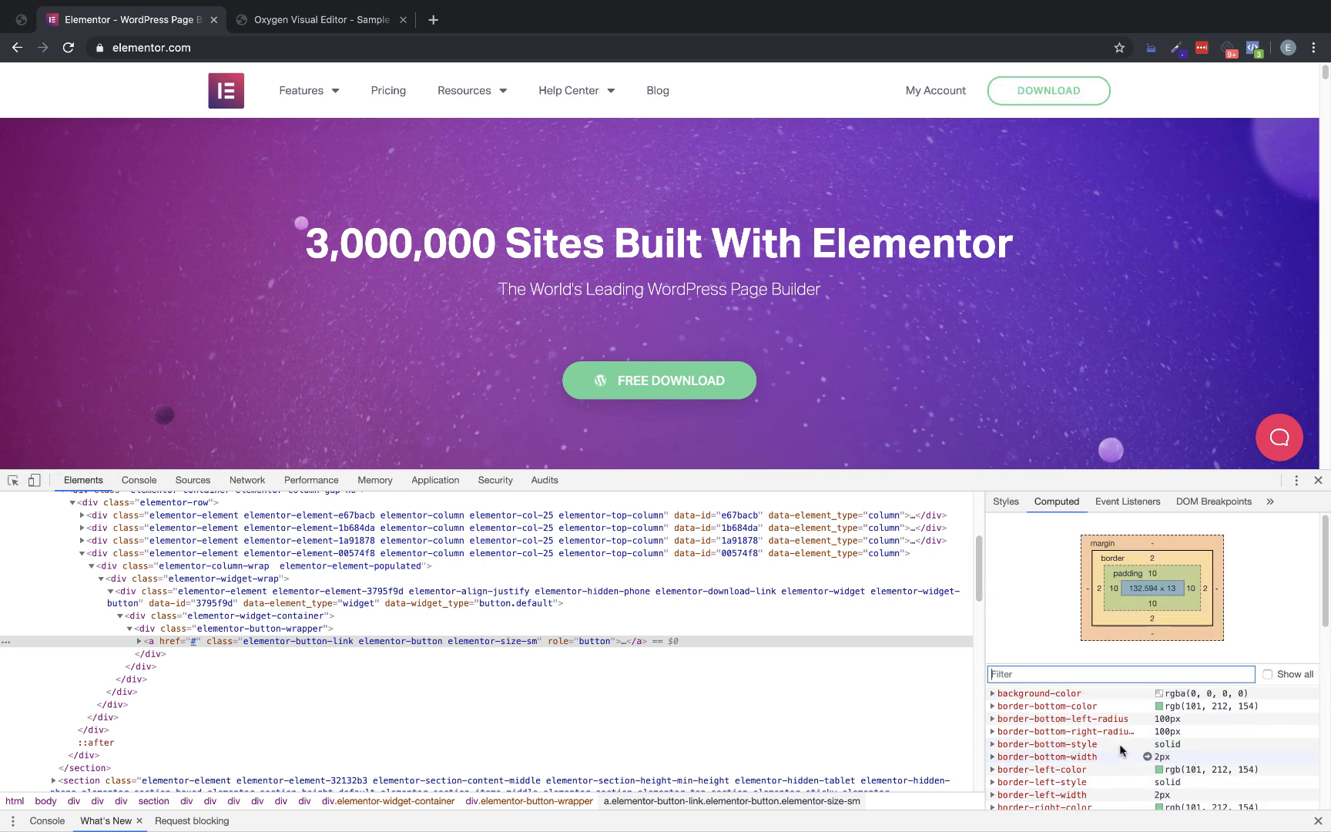
click(253, 11)
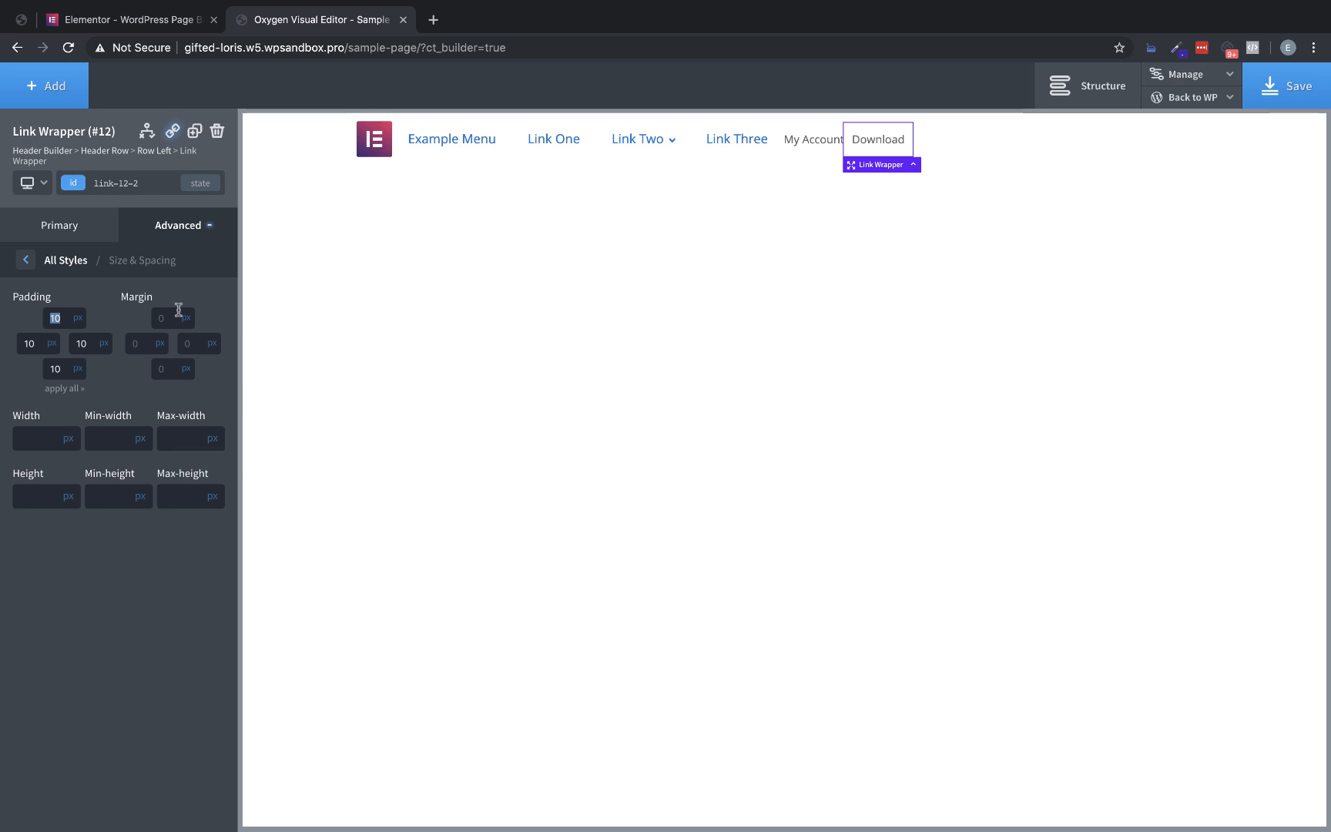
double_click(35, 341)
text(25)
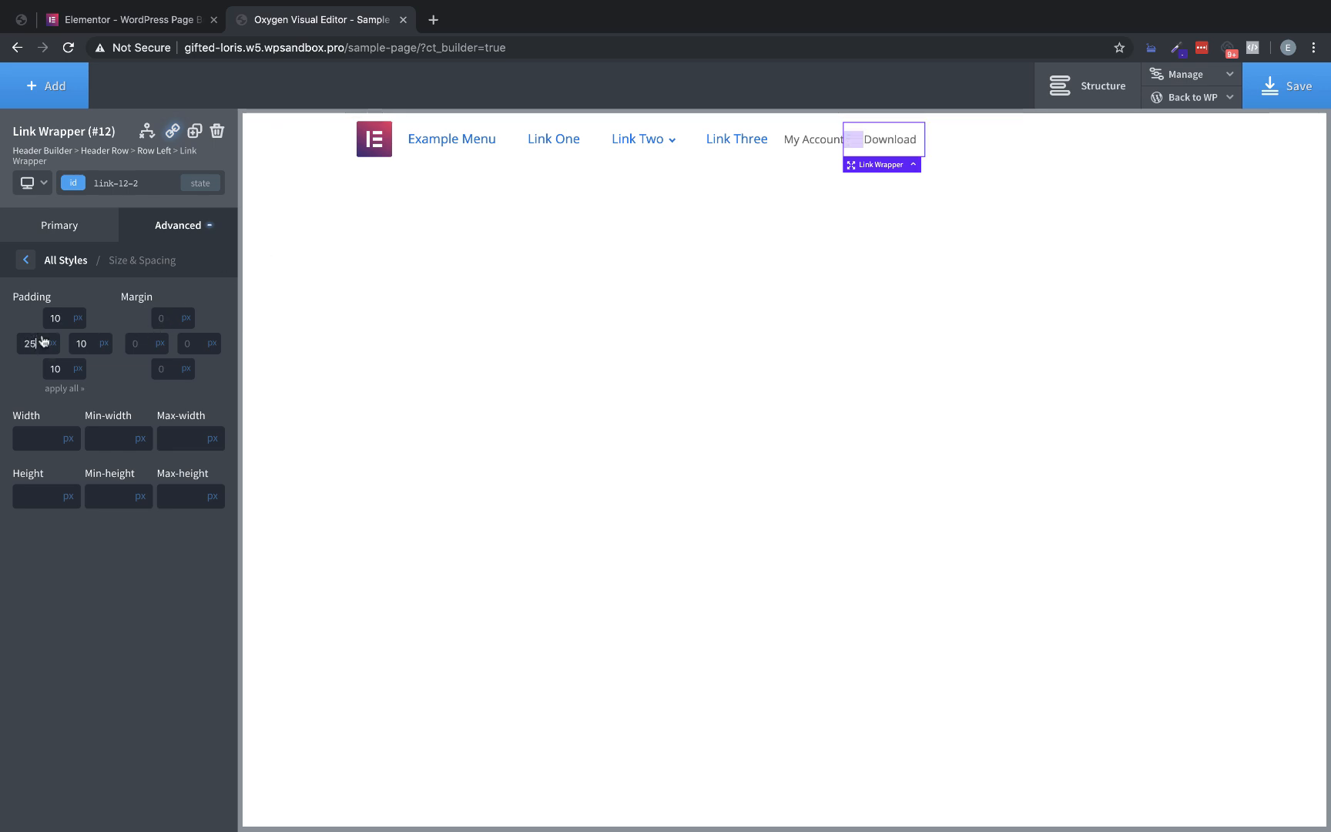
text(25)
Open the Download link wrapper's text color setting, then sample the green #64D499 from the Download button on the Elementor homepage
click(201, 236)
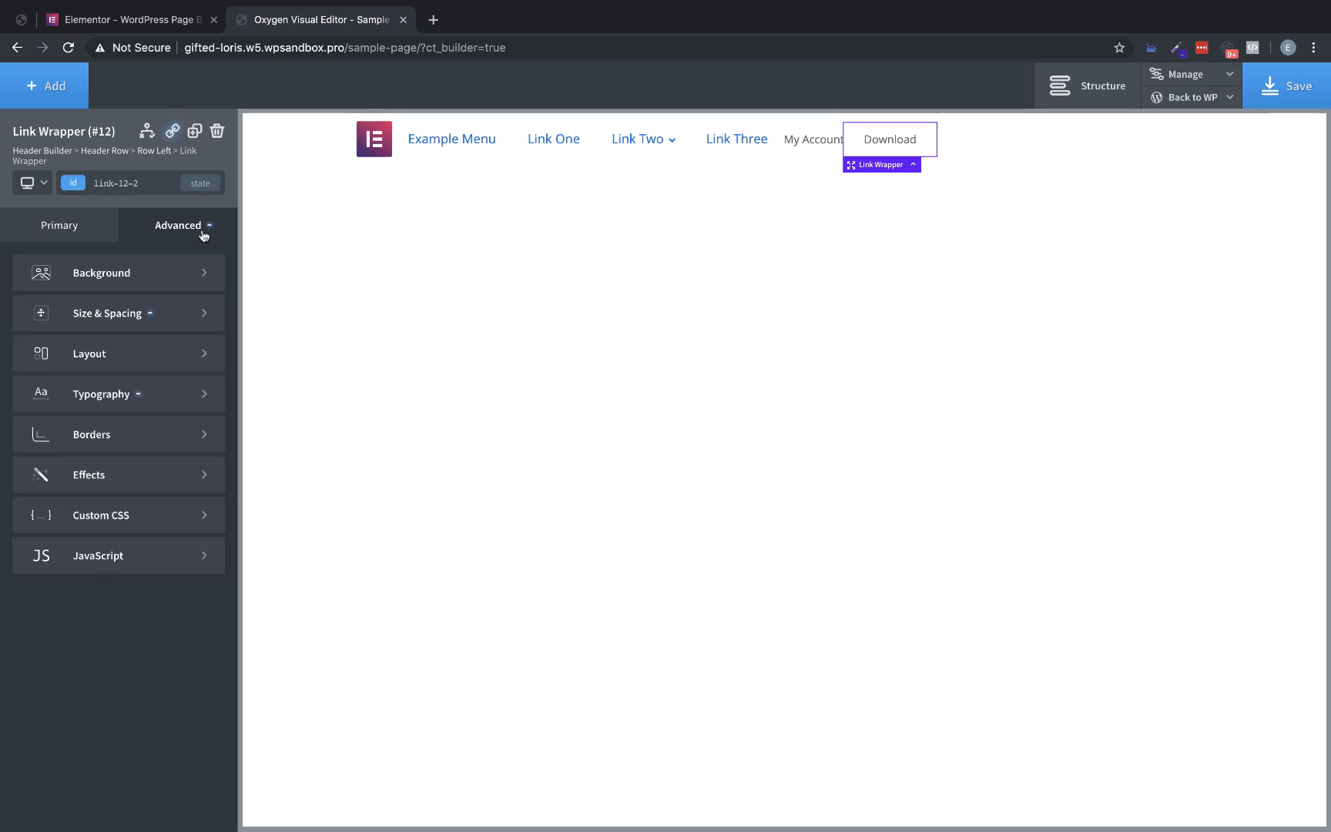
click(188, 414)
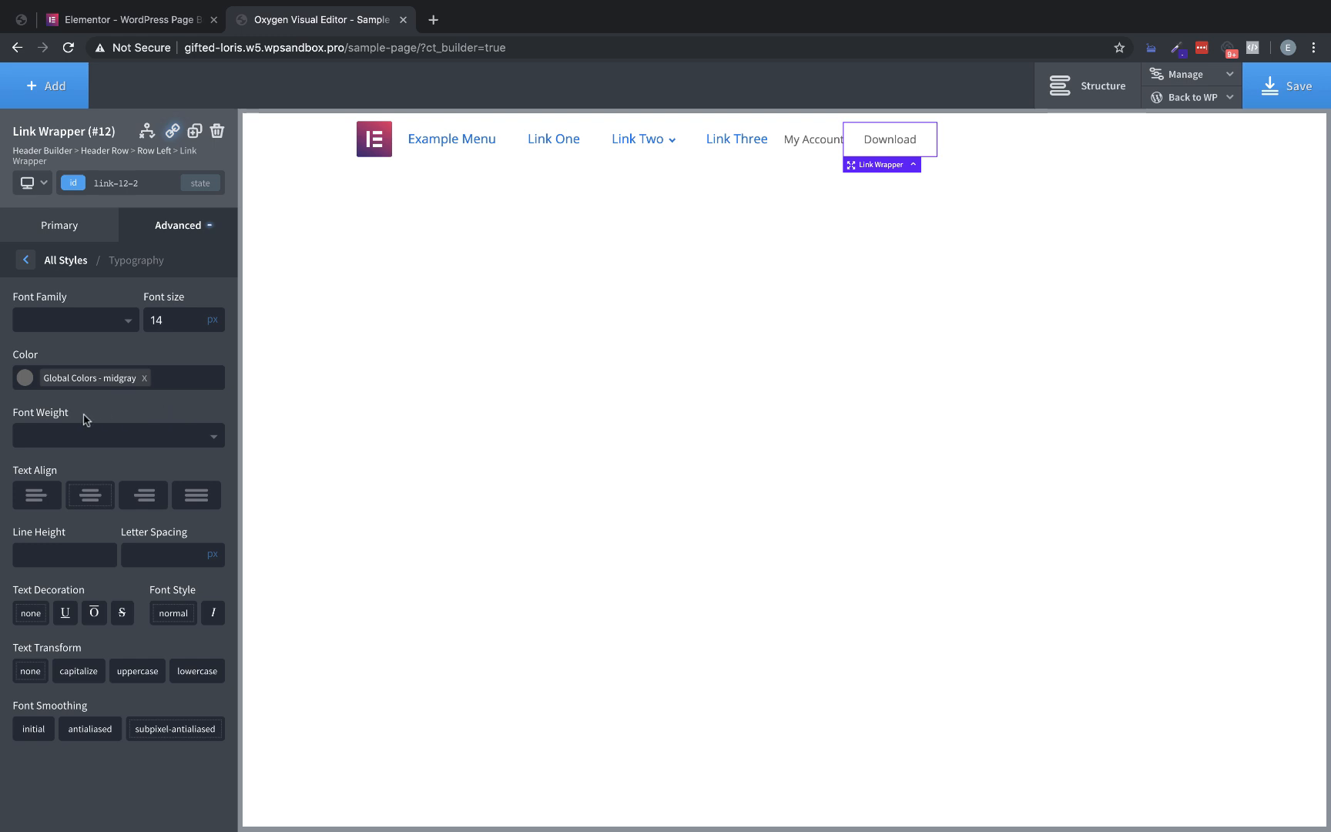
click(26, 379)
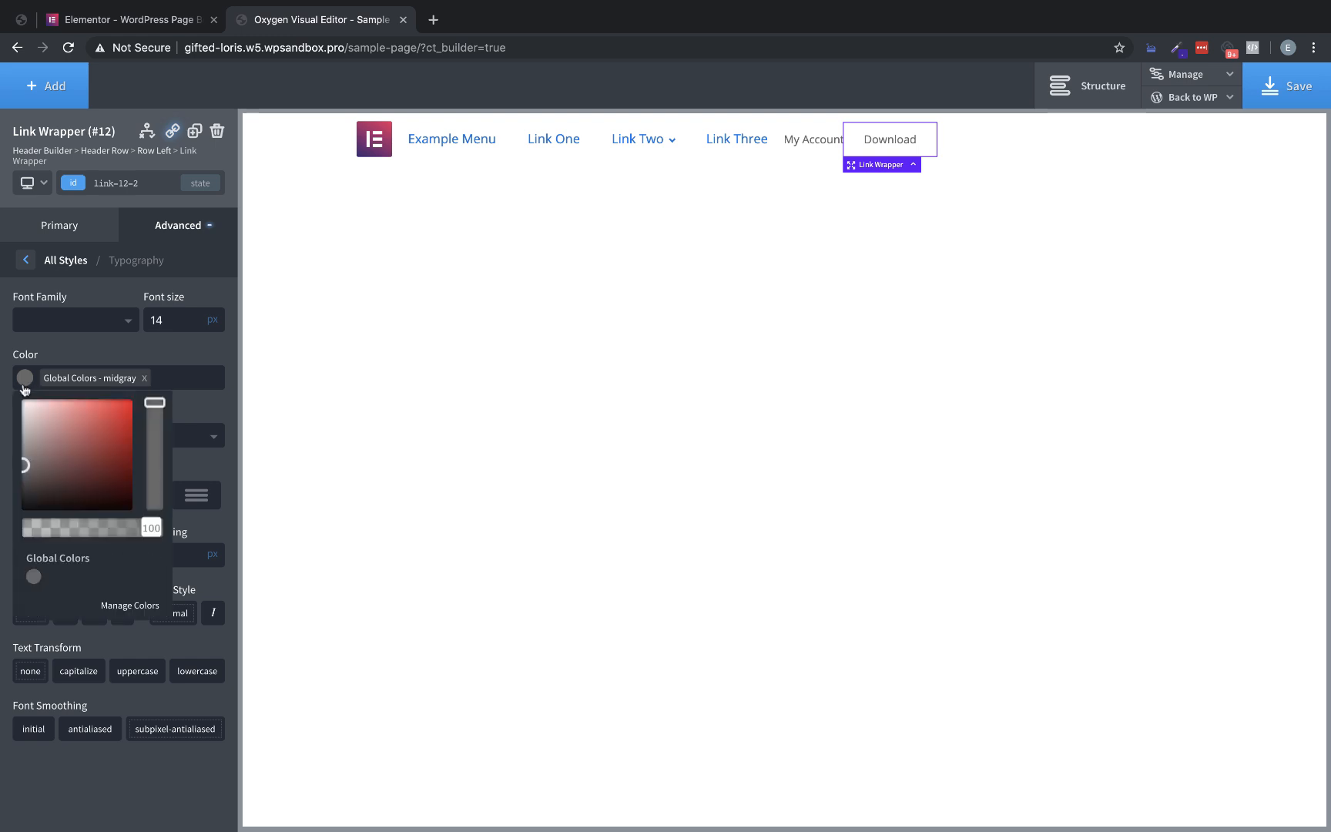
click(133, 19)
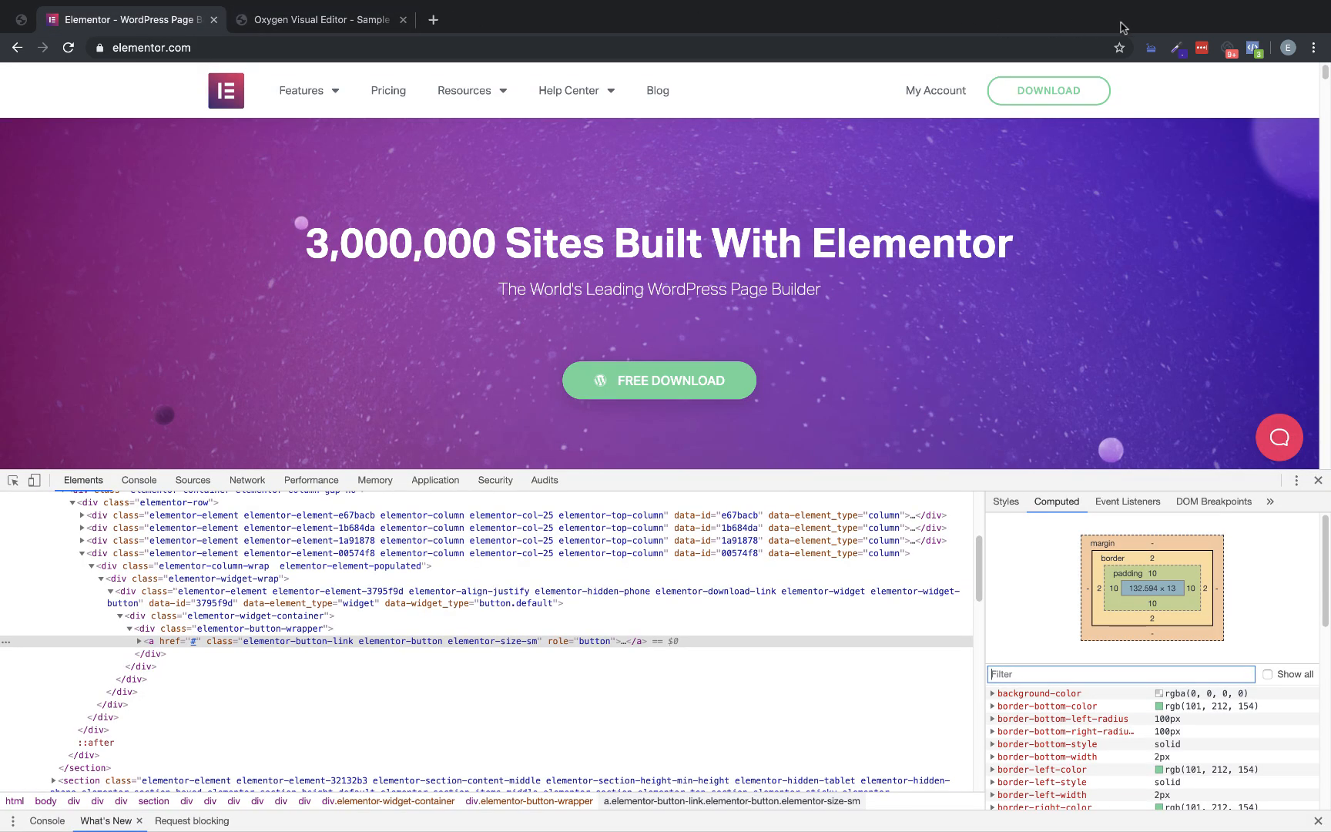
click(1180, 51)
click(1138, 77)
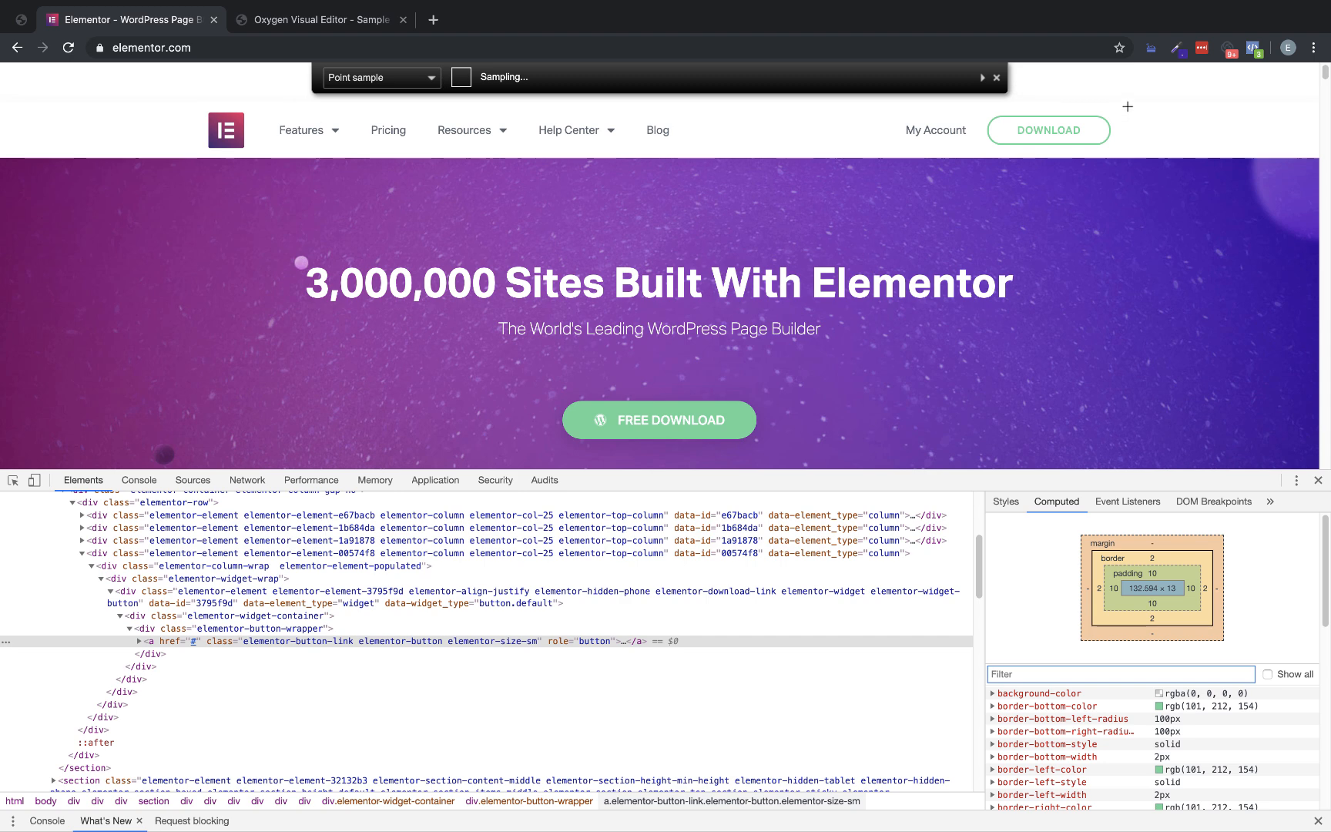
click(1078, 133)
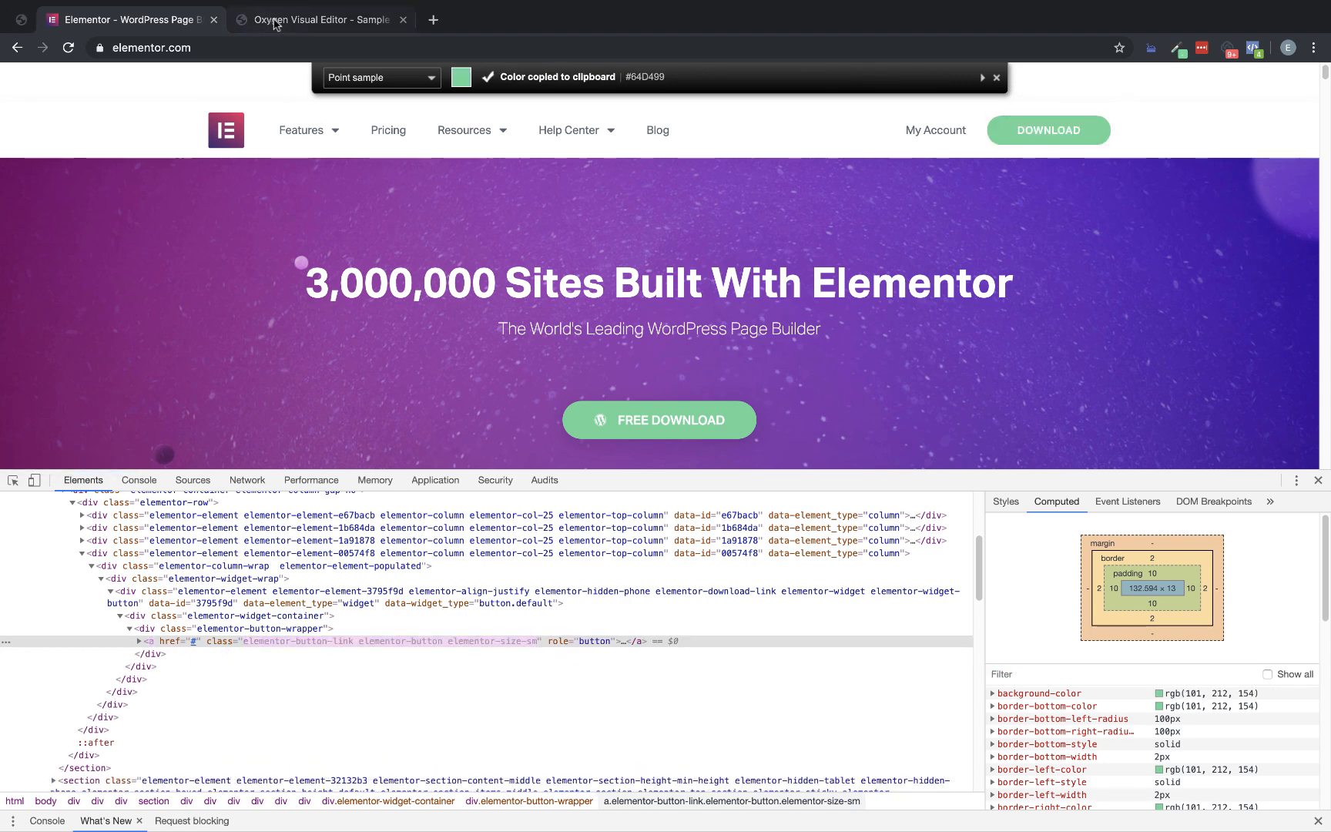
Return to Oxygen and replace the Download link wrapper's midgray text color with #64D499
click(317, 20)
click(178, 382)
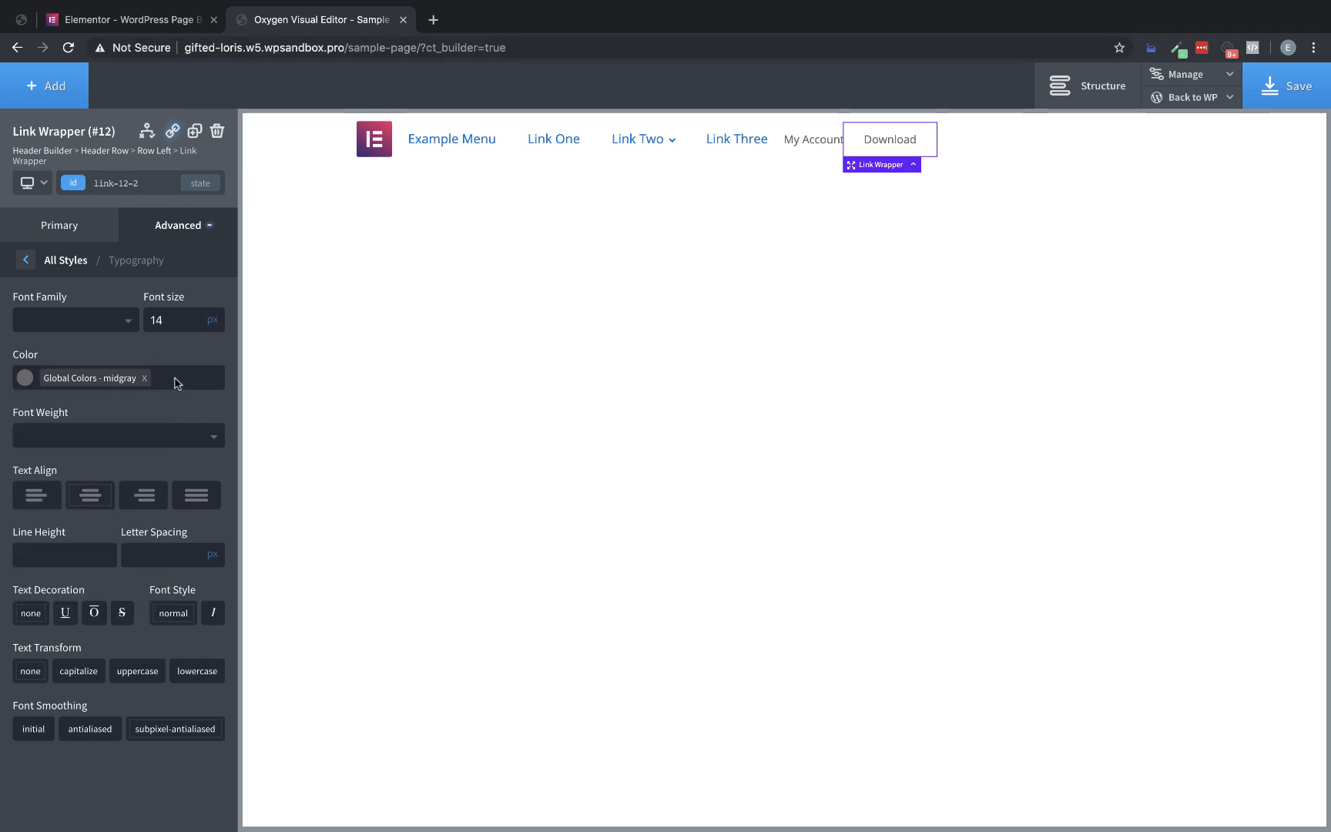
click(144, 377)
click(147, 377)
key(ctrl+v)
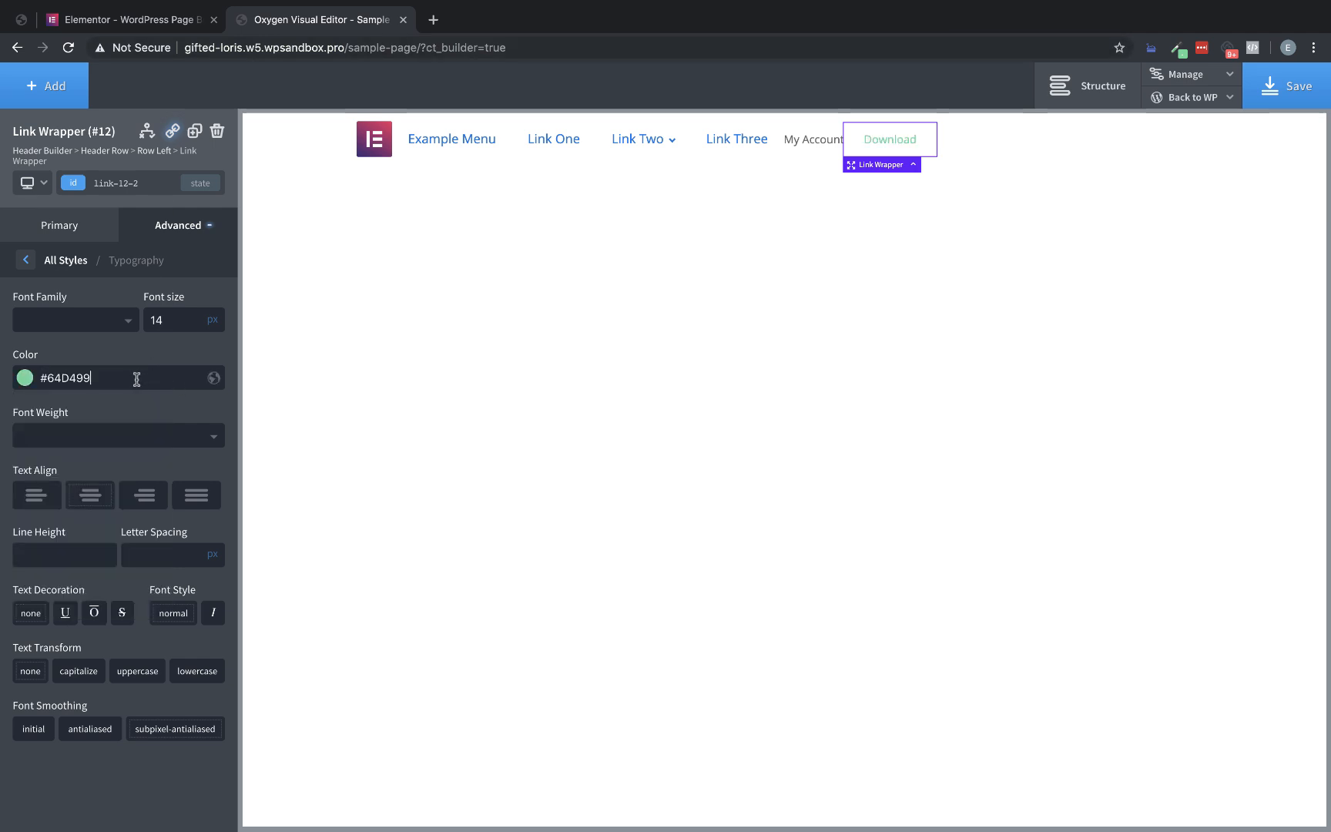
Save the text color in Global Colors as "green" and transform the Download text to uppercase
click(212, 377)
text(green)
key(Return)
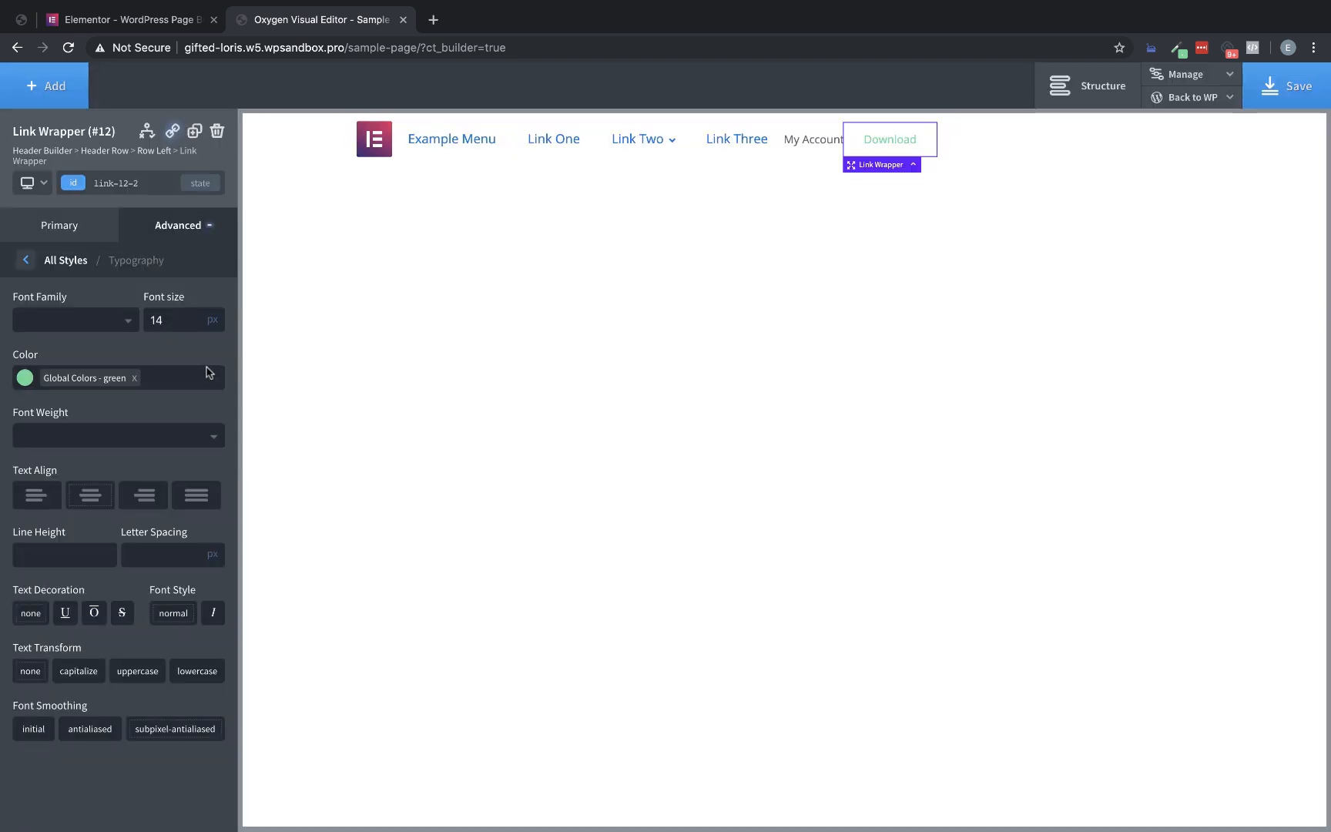
click(142, 677)
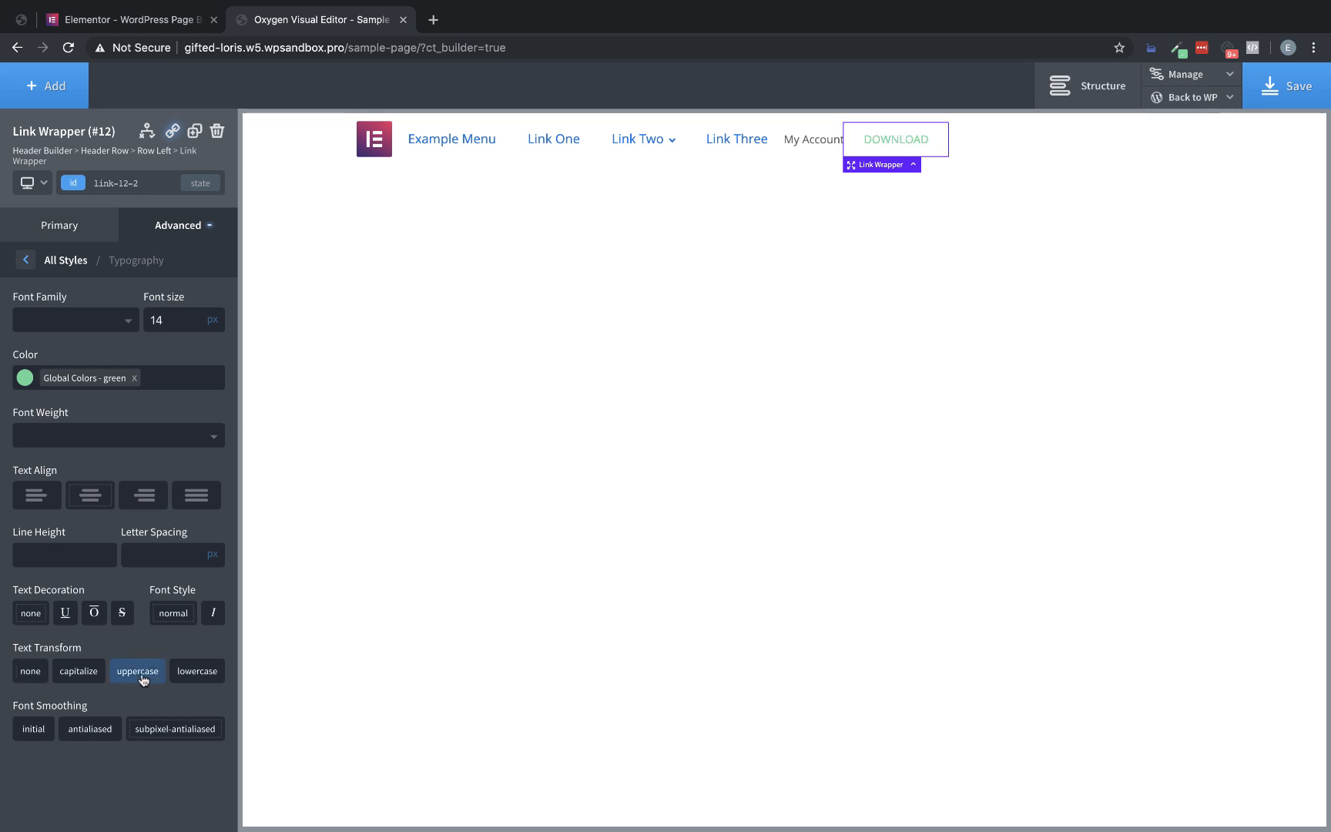
Give the Download link wrapper a 2 px solid border in the global green with a 100 px radius and compare it with the Elementor button
click(158, 225)
click(147, 447)
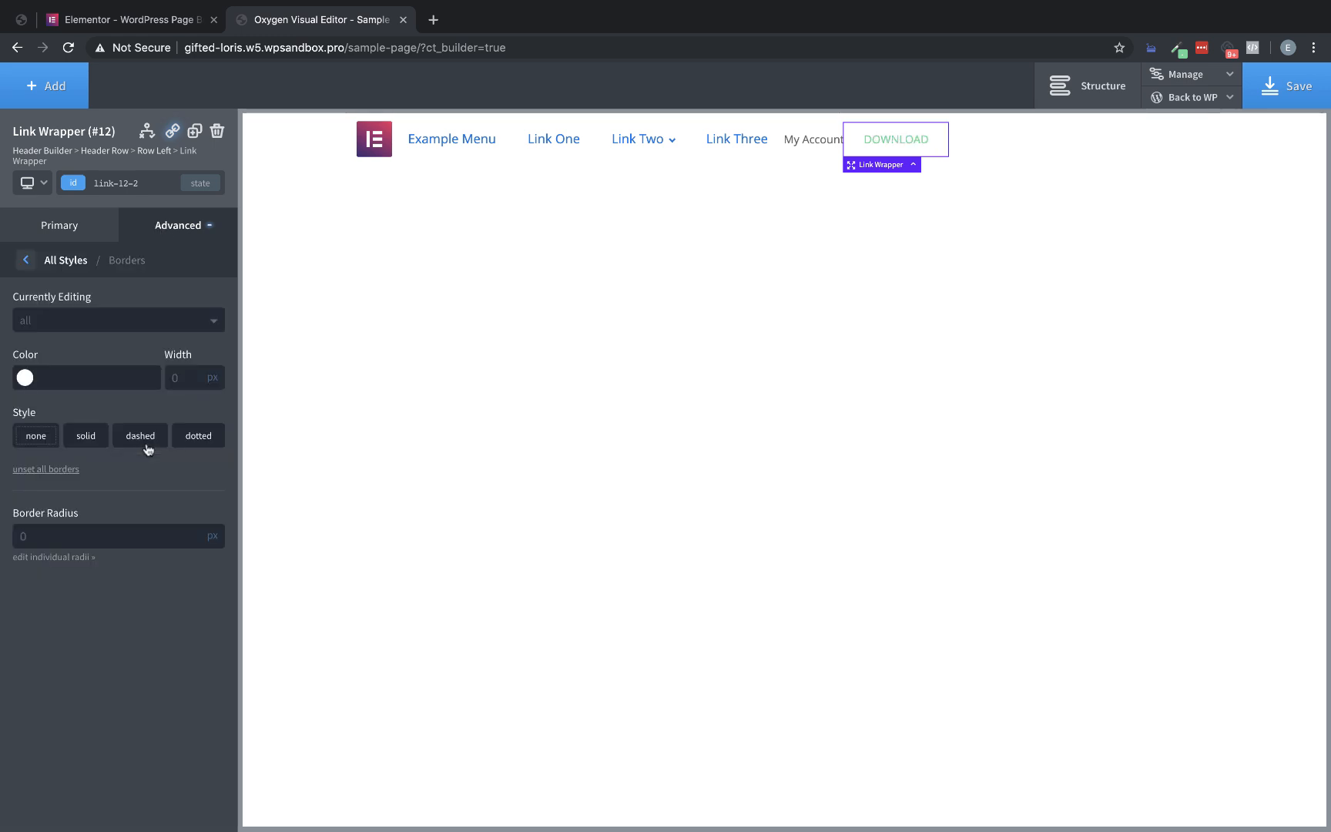
click(24, 377)
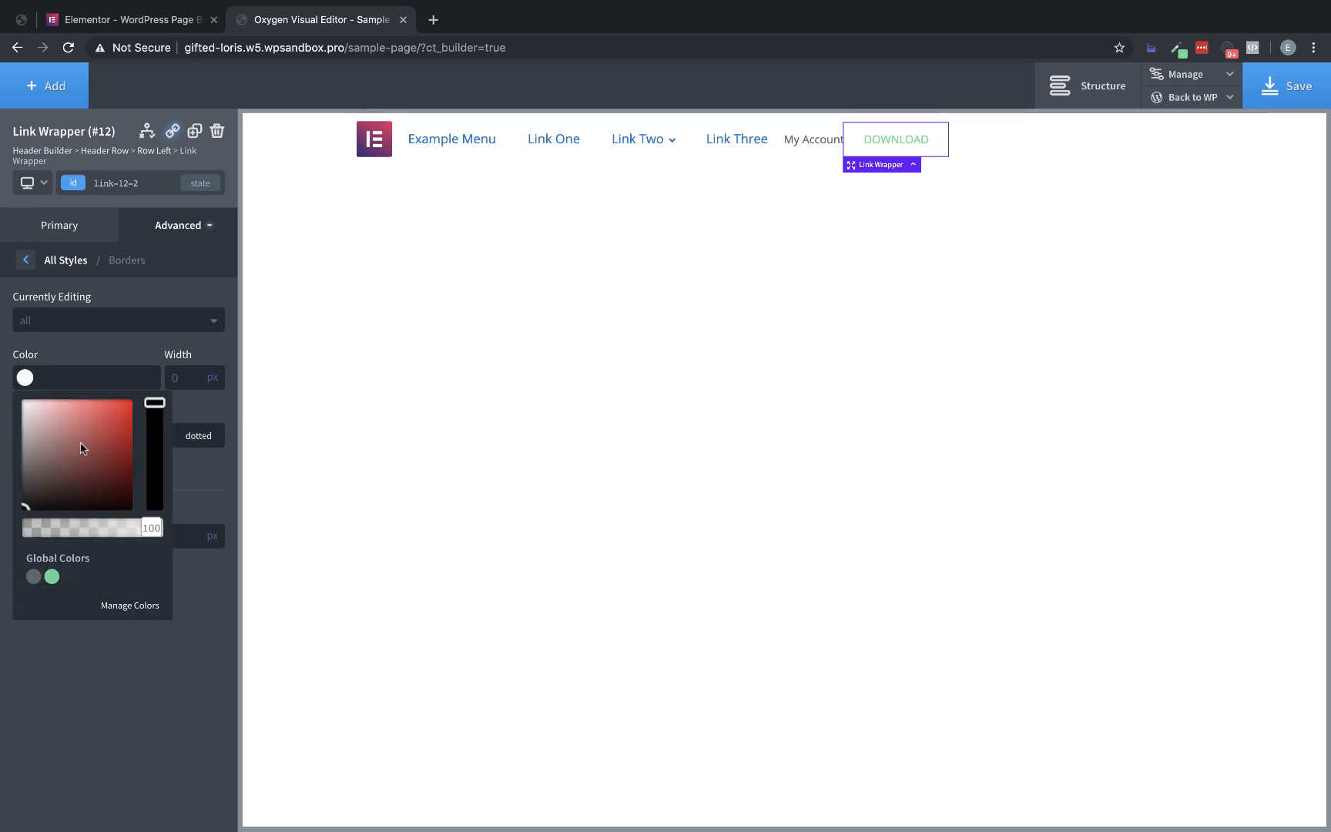
click(52, 576)
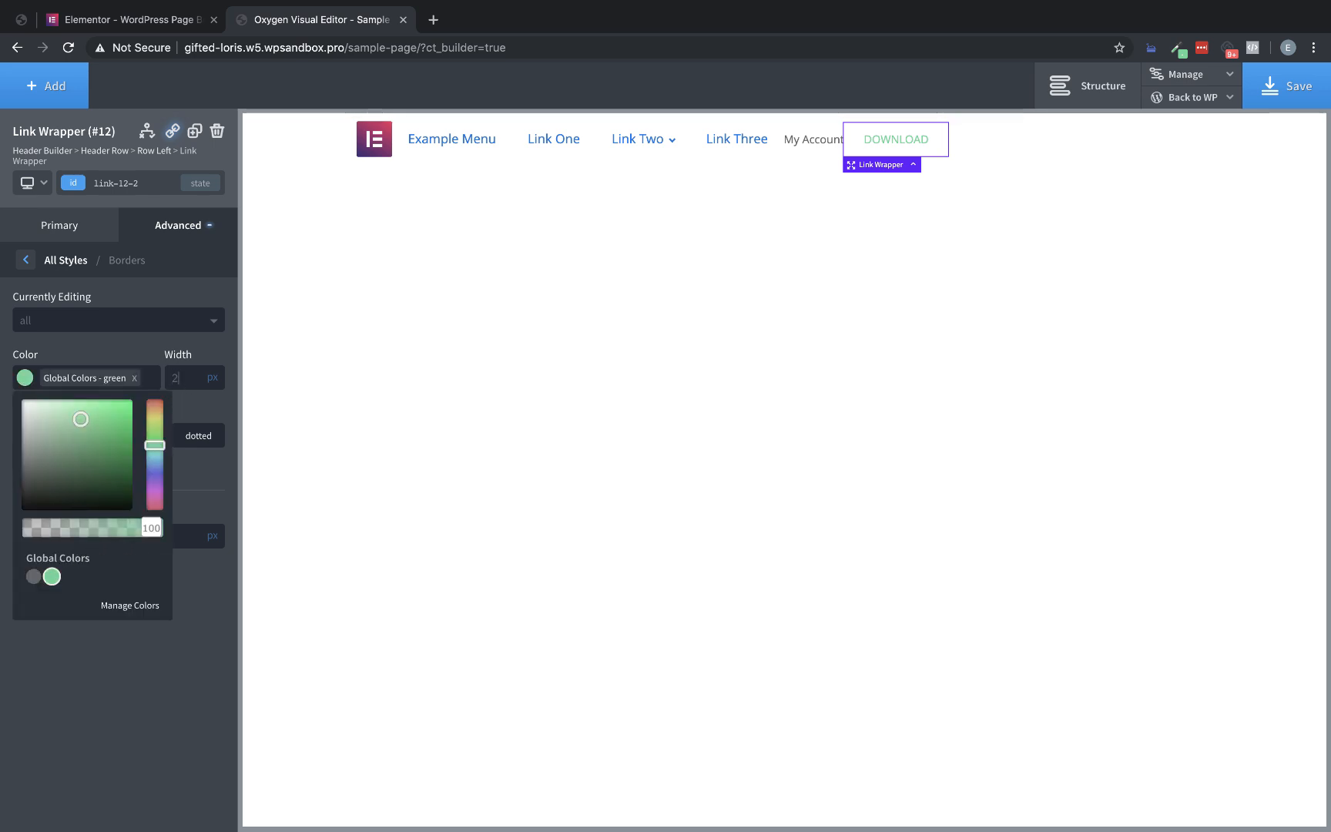
click(82, 436)
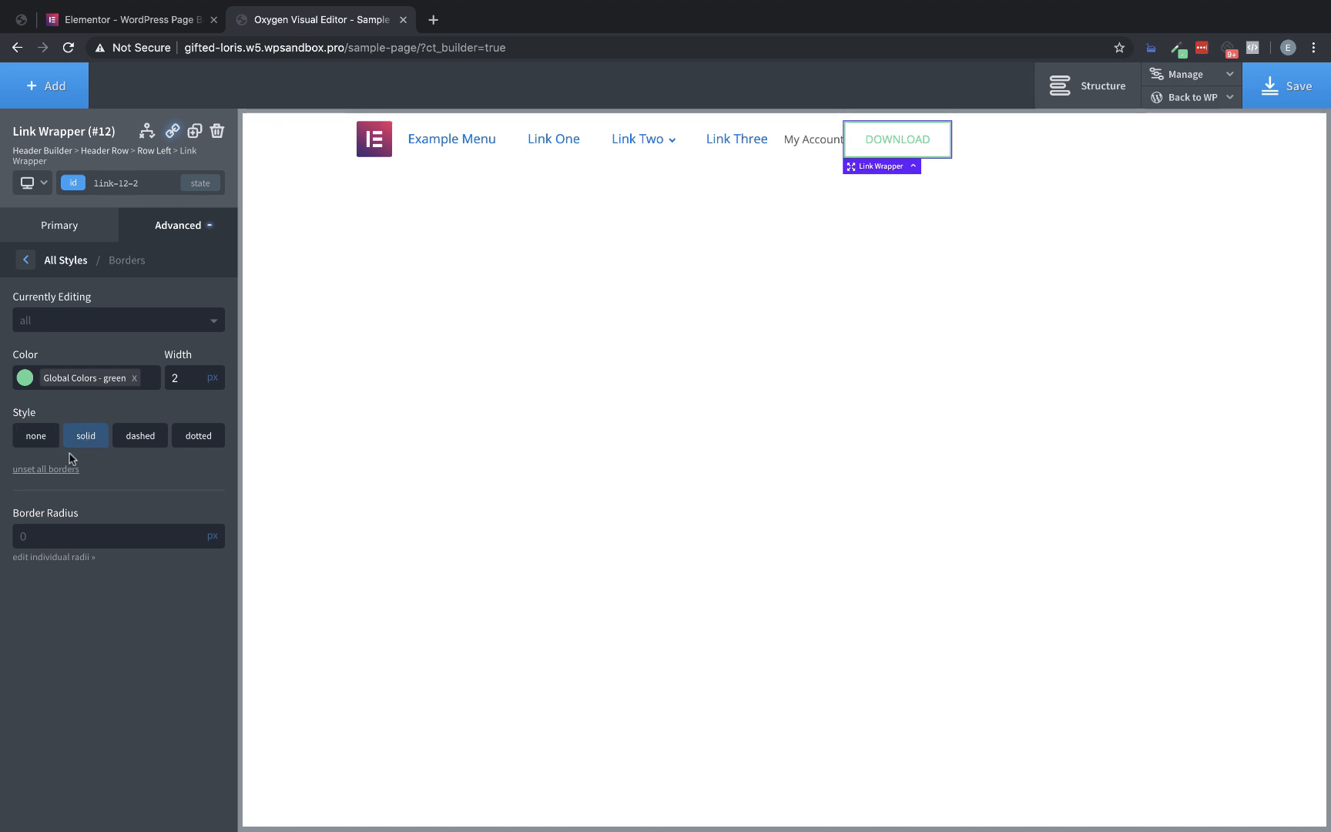
text(100)
click(146, 19)
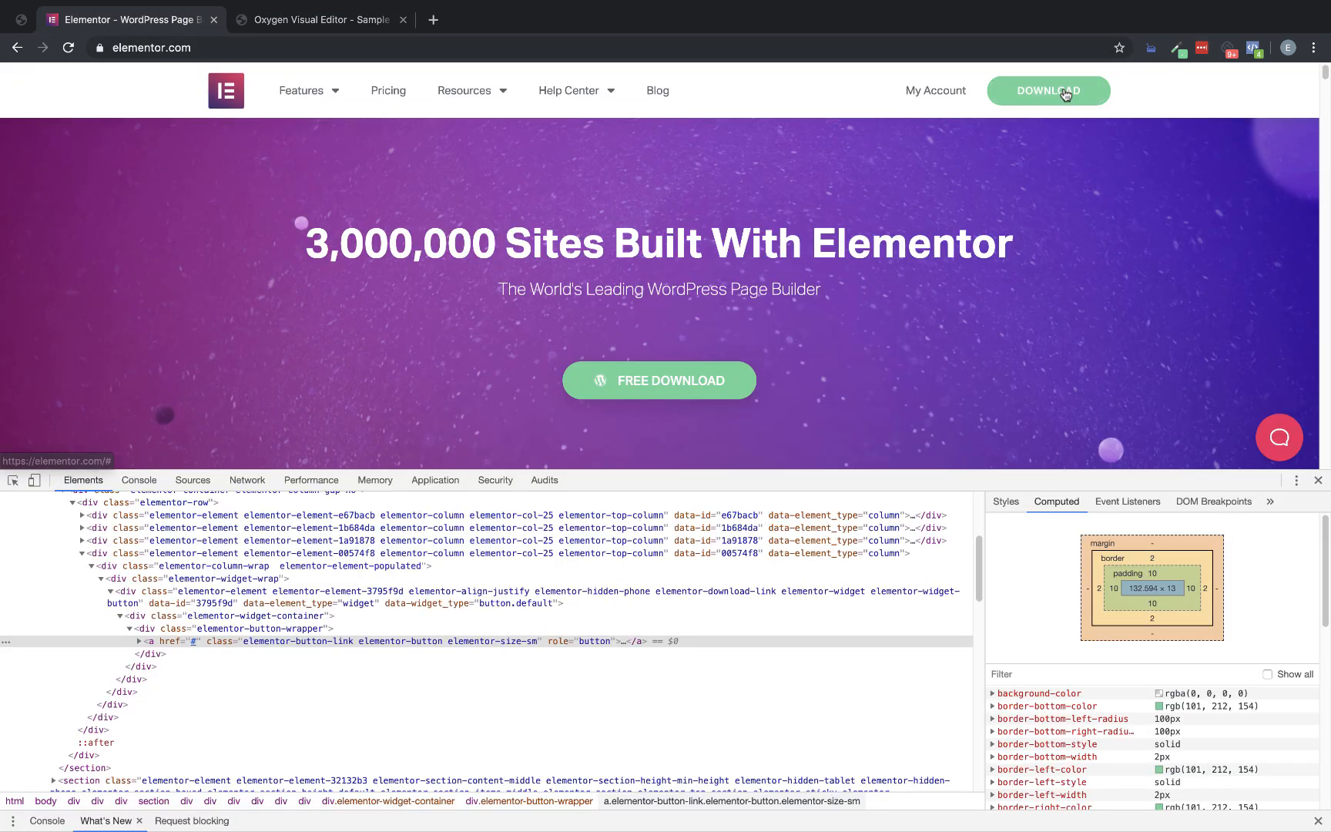
click(332, 20)
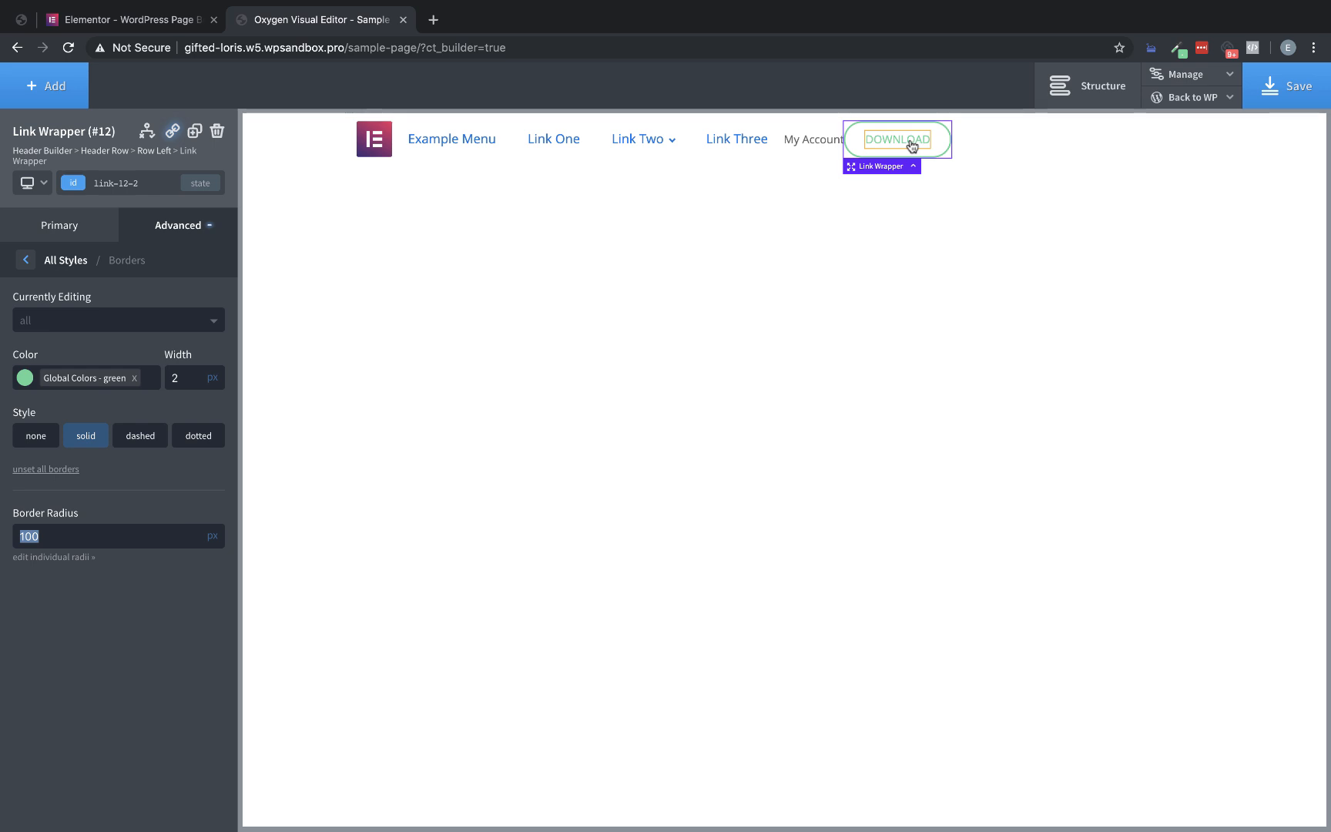
Set the Download link wrapper's top and bottom padding to 5 px and compare the button with the Elementor homepage
click(159, 224)
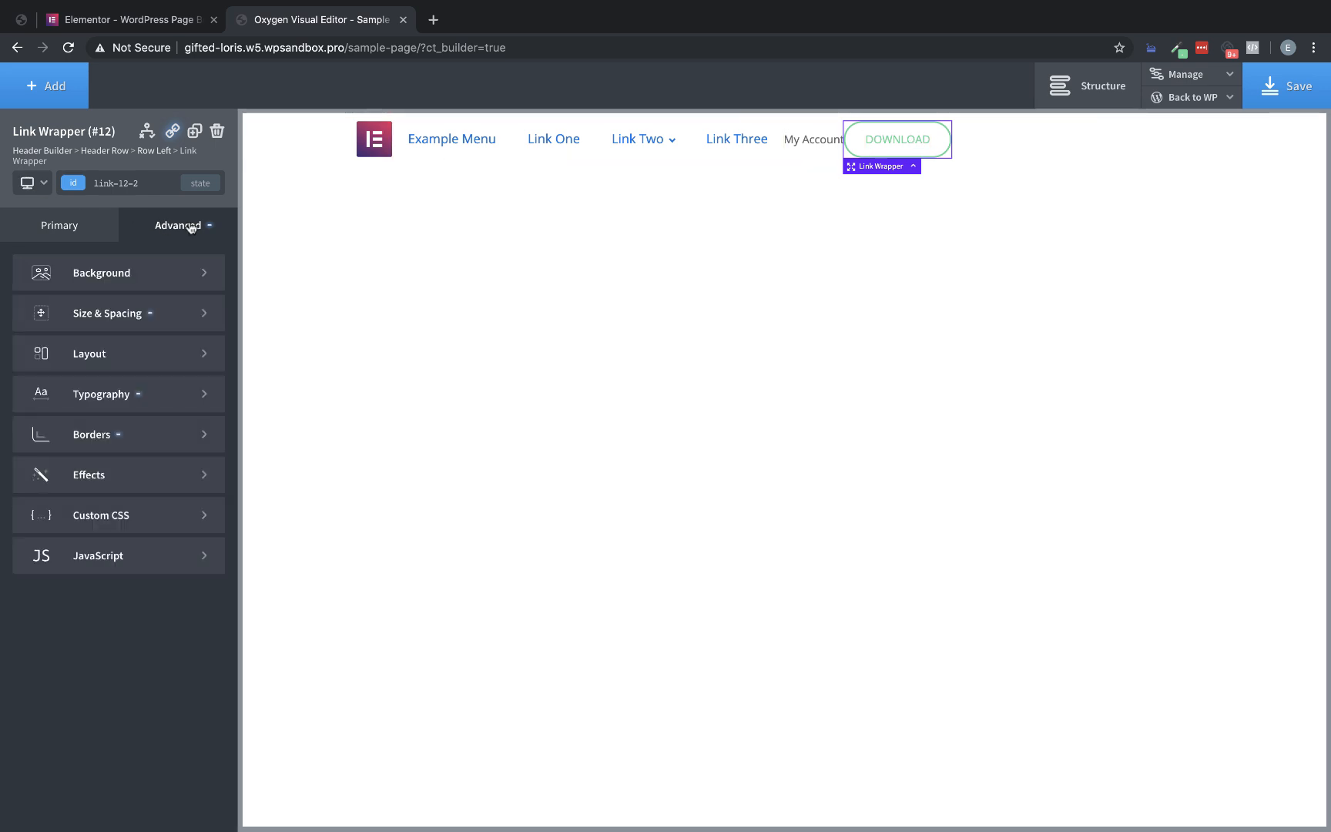
click(129, 316)
double_click(60, 318)
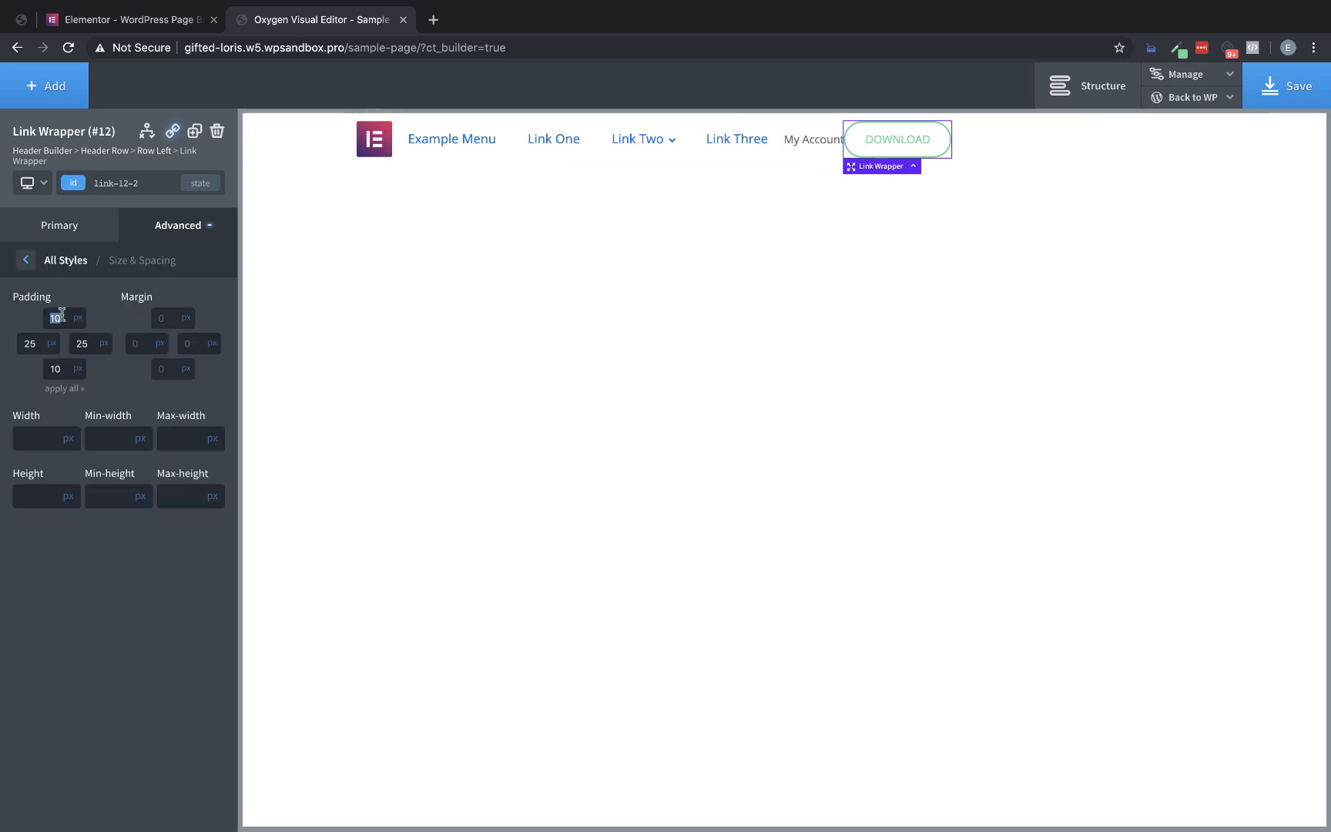
text(5)
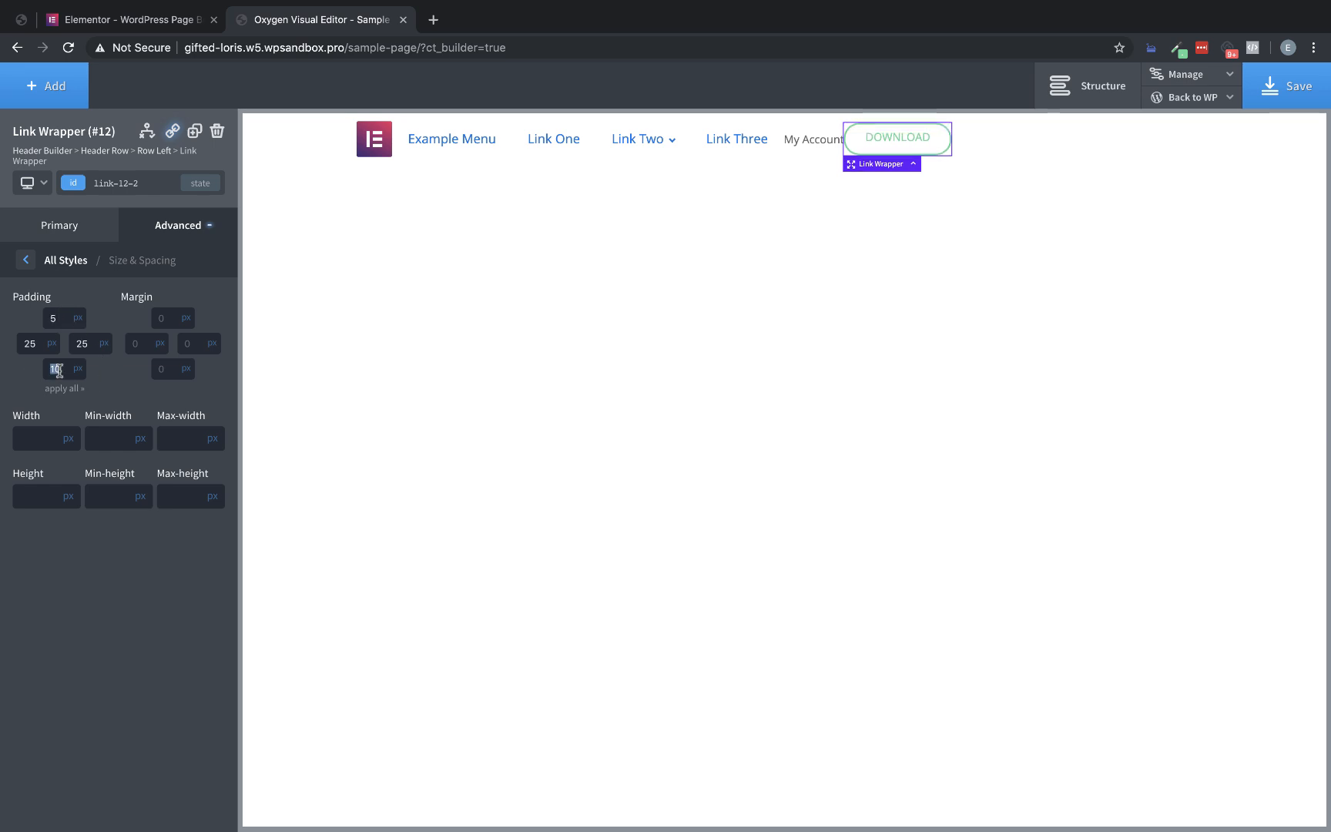
double_click(59, 369)
text(5)
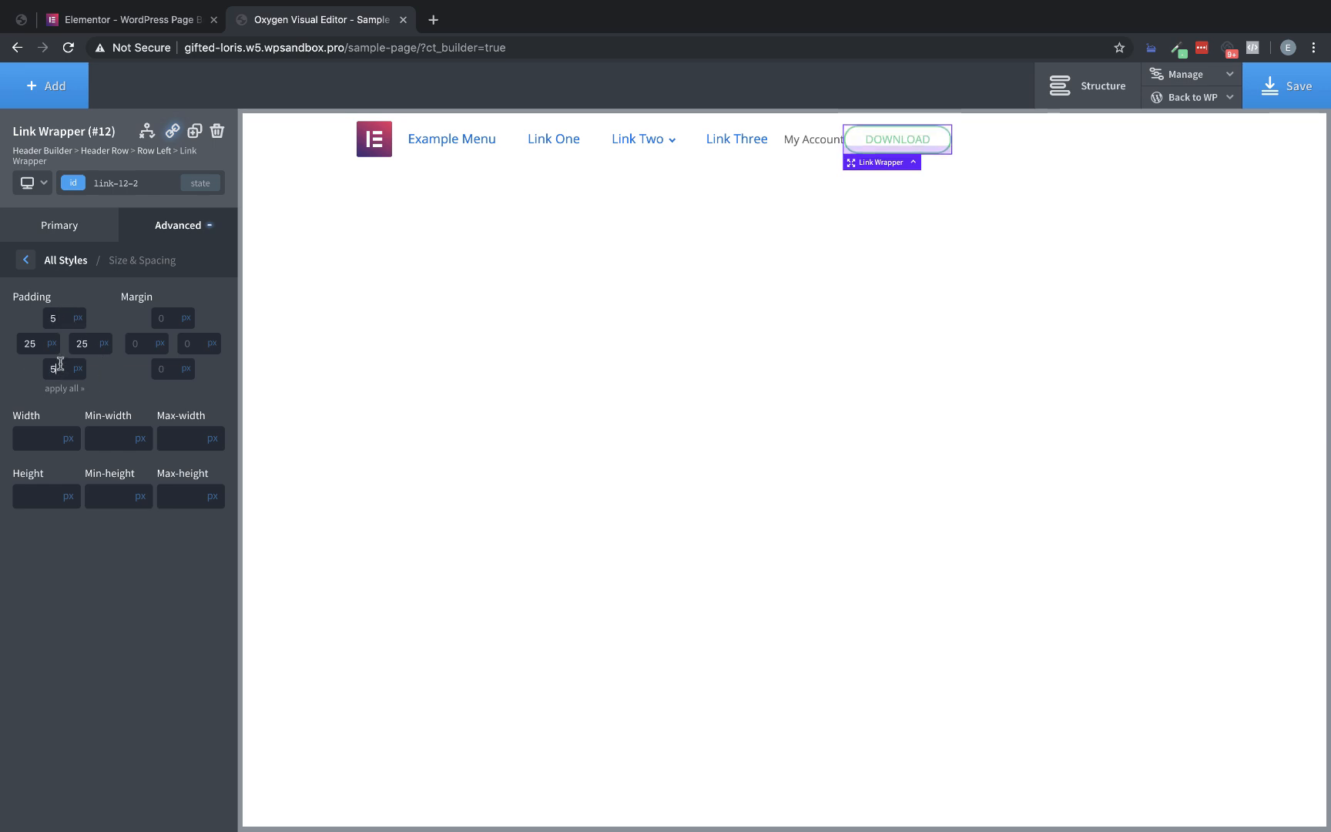
click(160, 21)
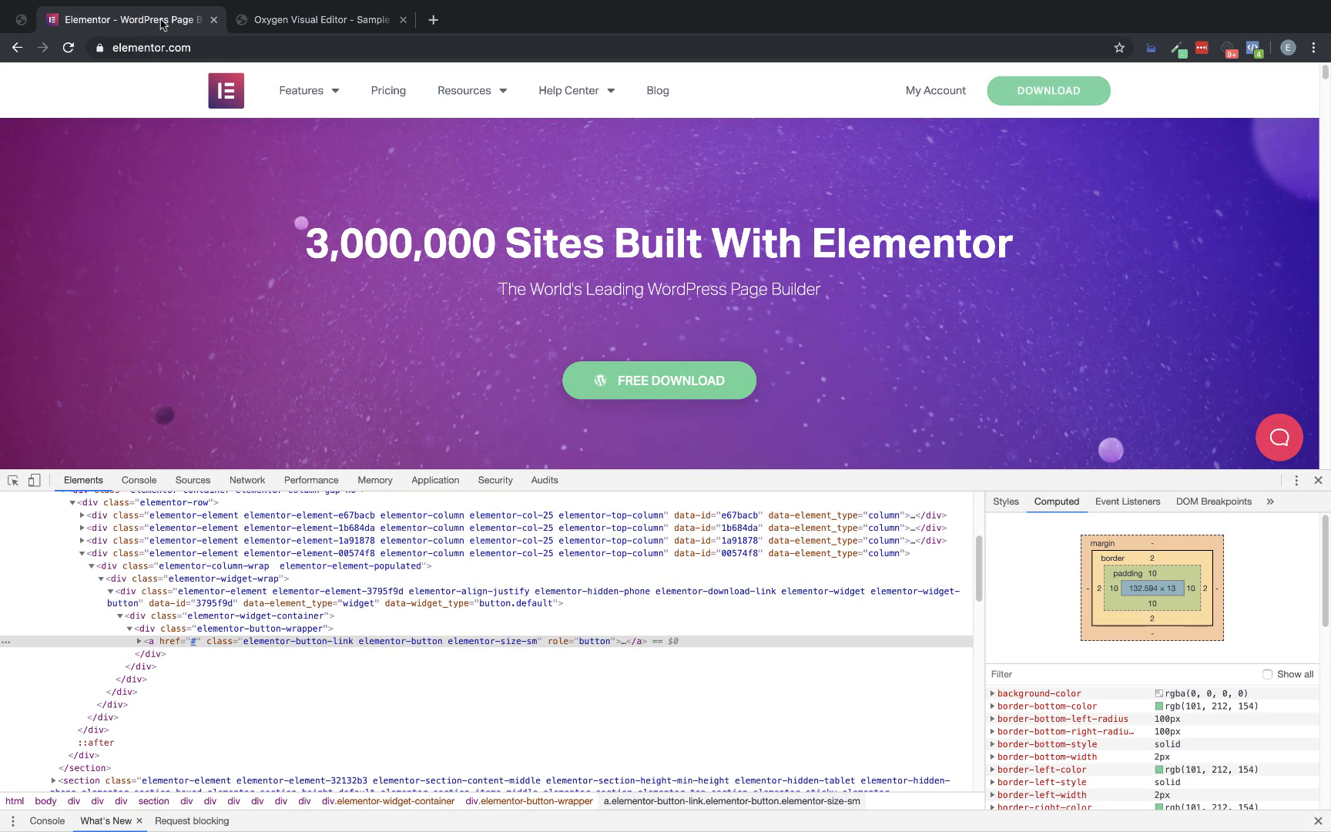
click(348, 26)
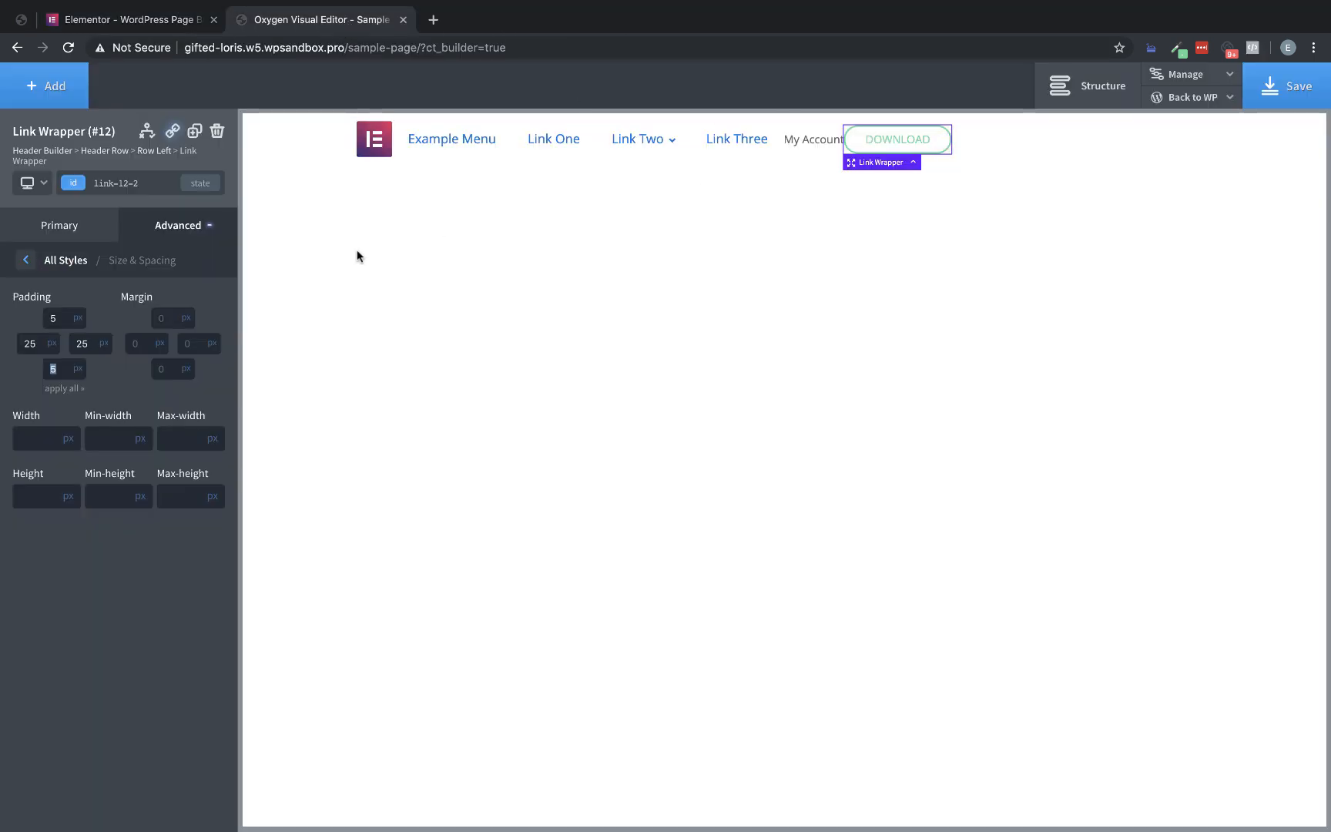
Recheck the Elementor Download button and set the Oxygen link wrapper's background color in its :hover state to the global green
click(158, 23)
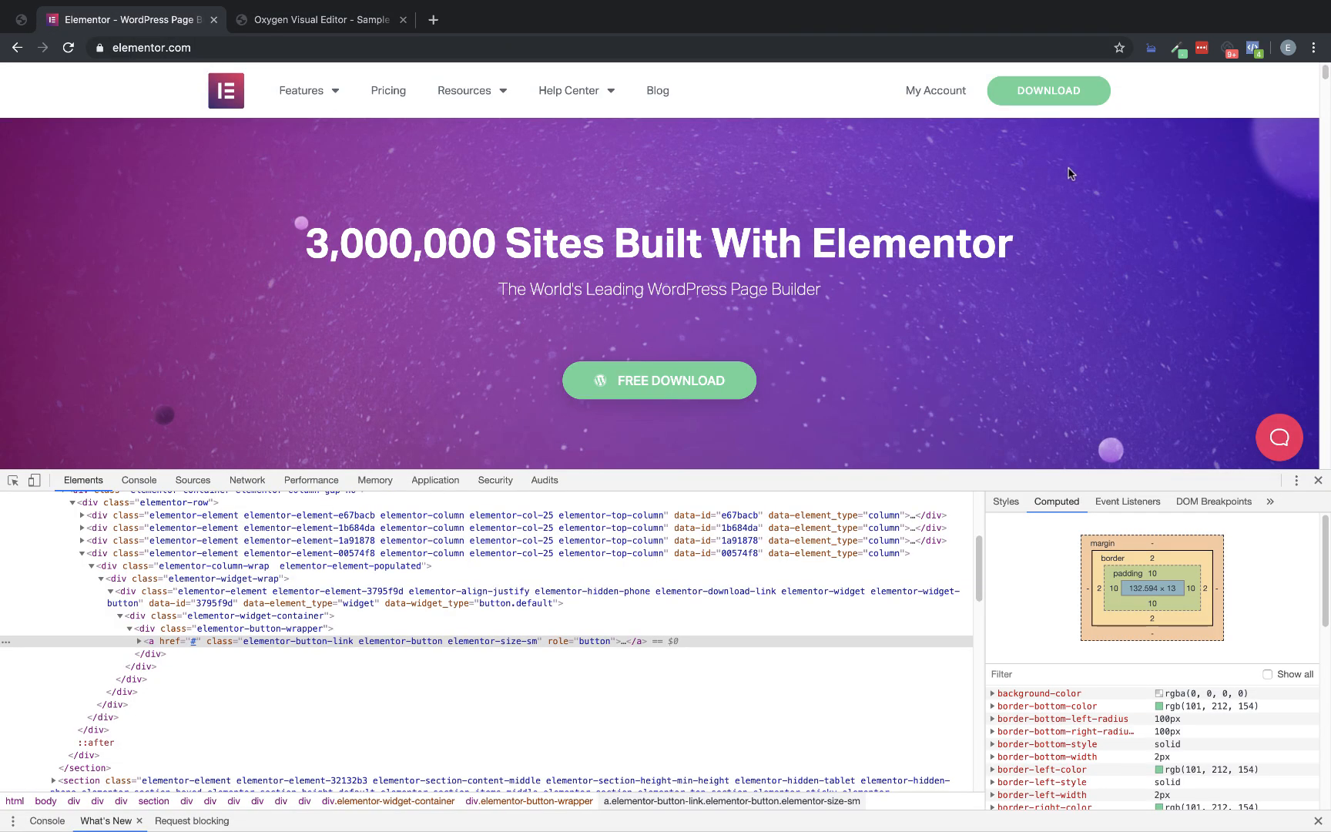
click(307, 25)
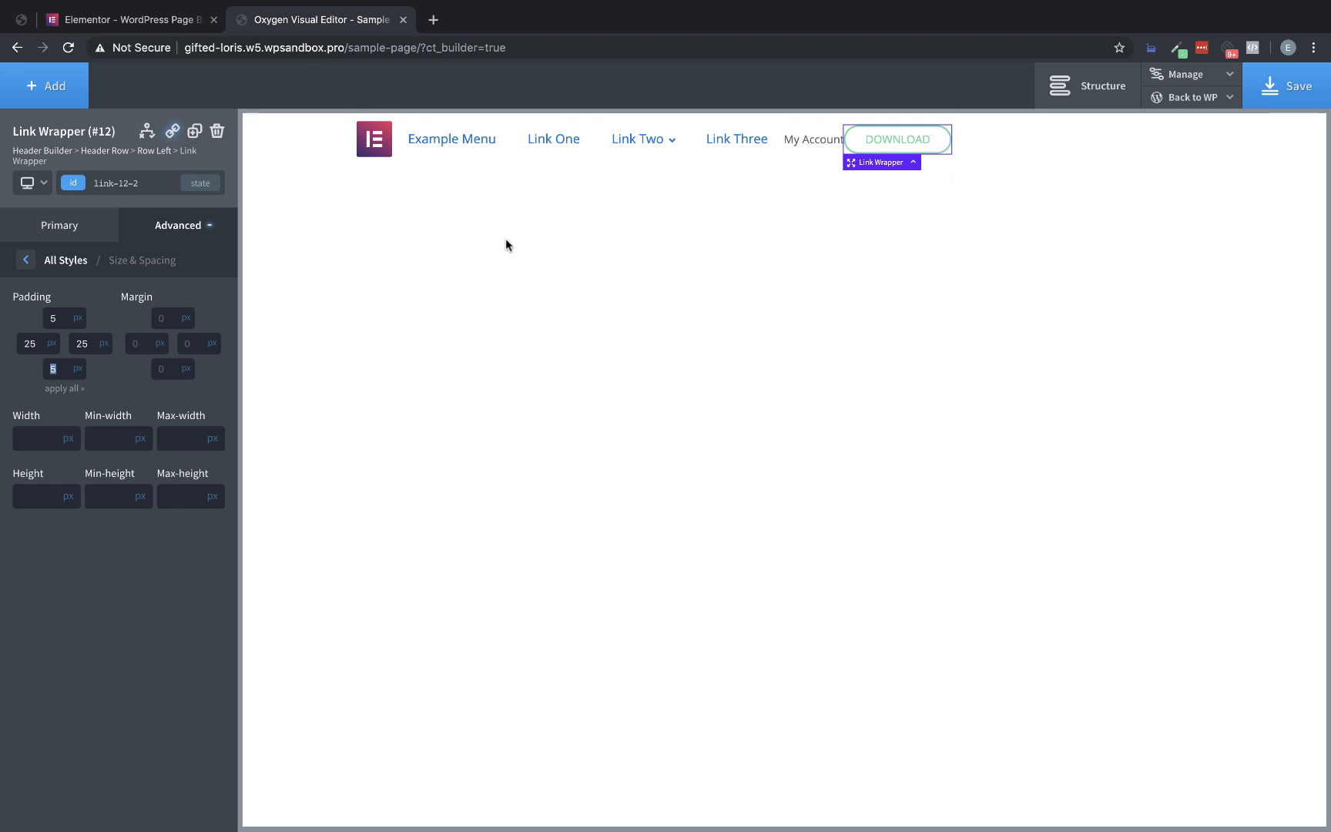
click(200, 184)
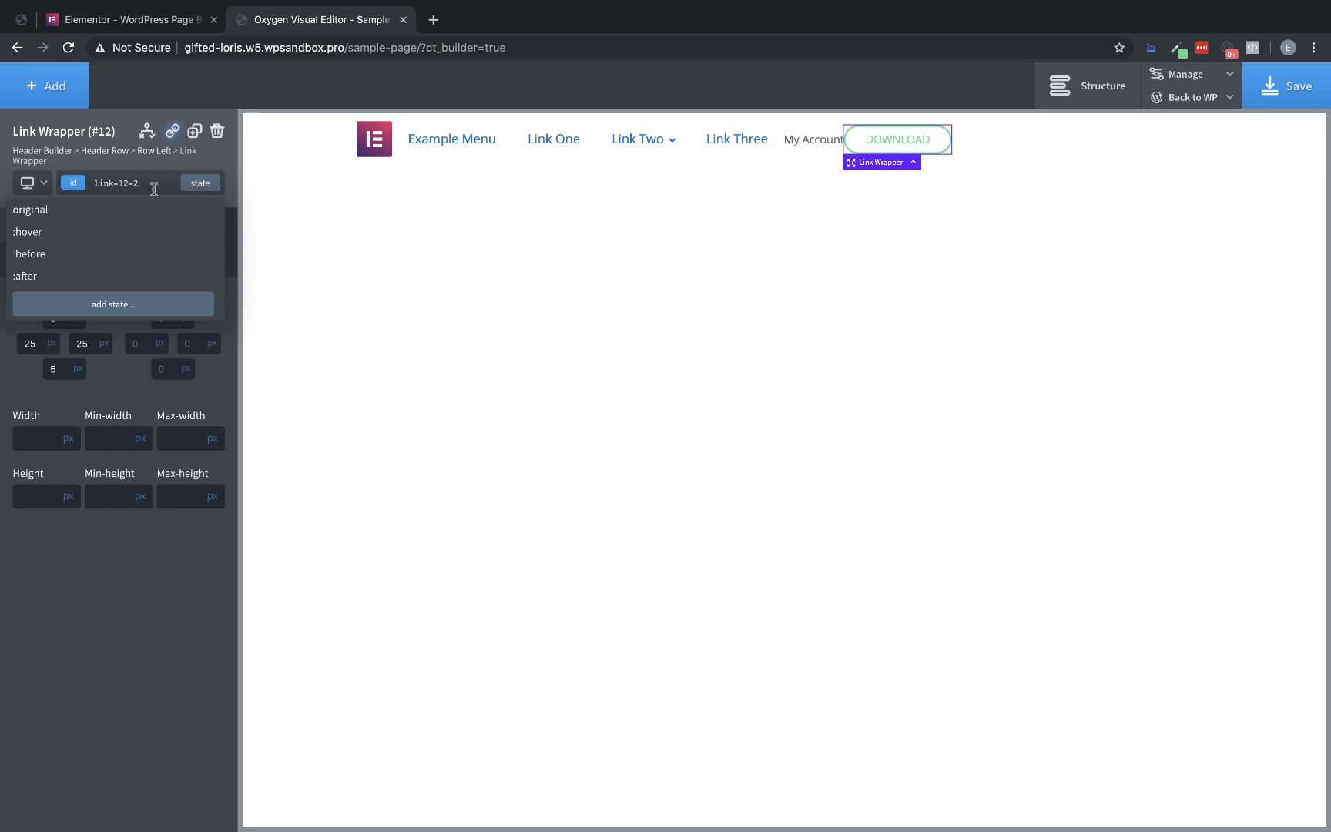
click(45, 231)
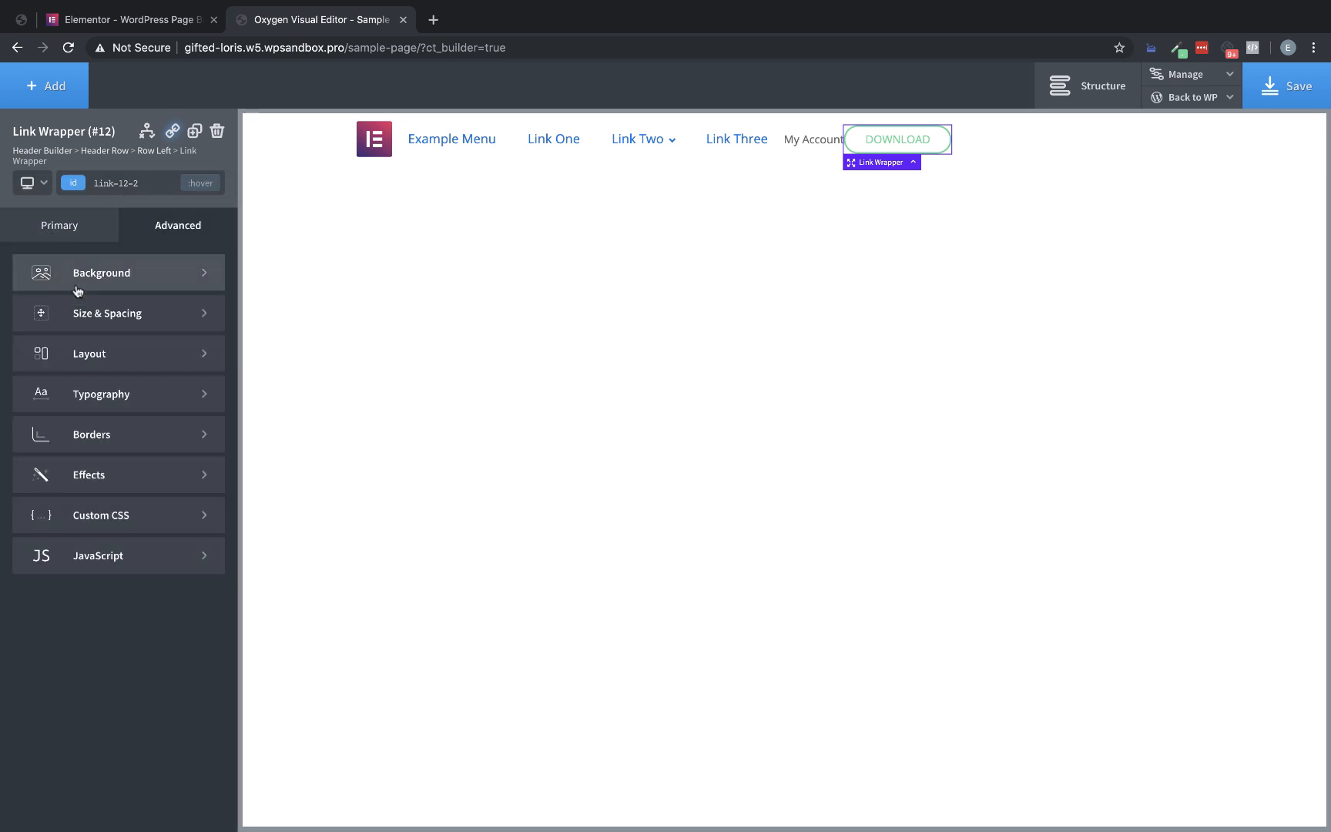
click(172, 293)
click(42, 325)
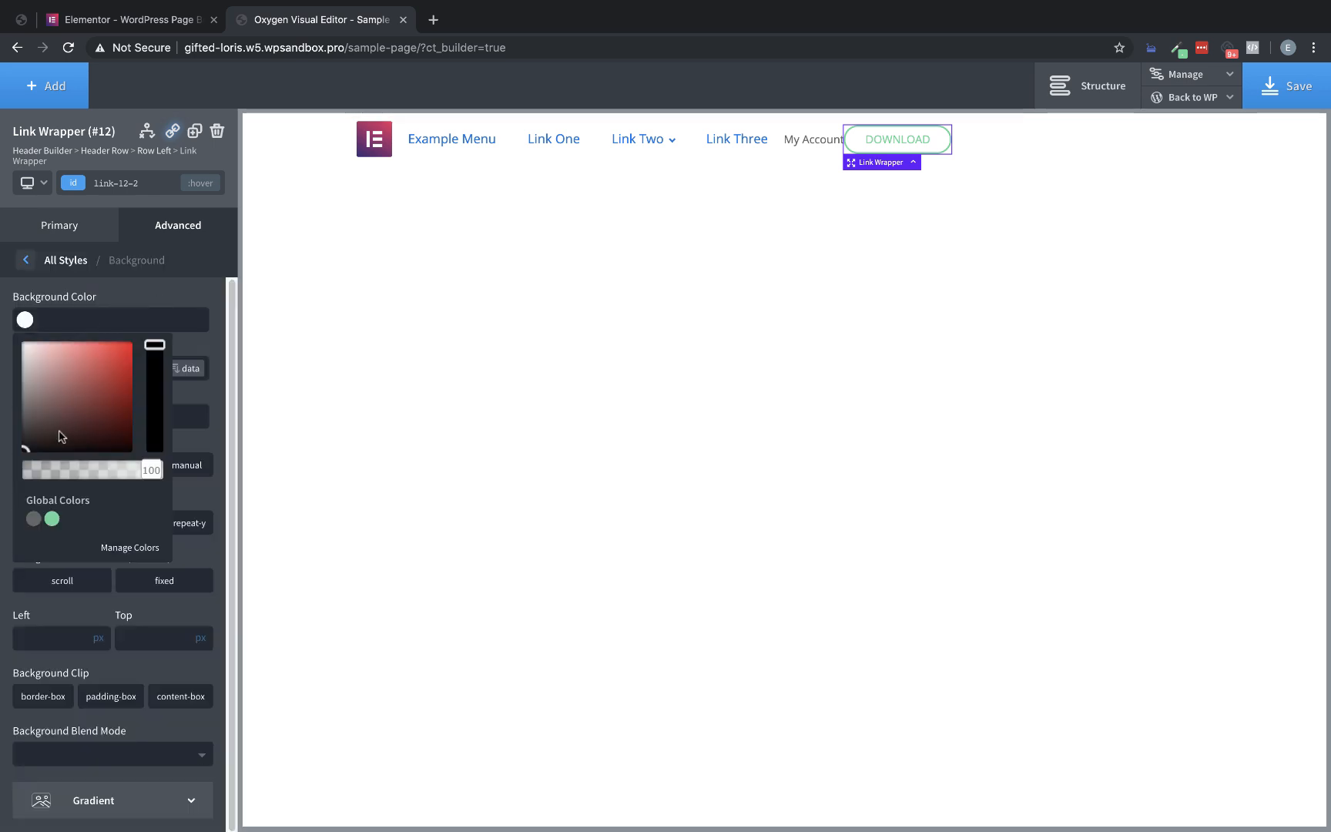
click(51, 520)
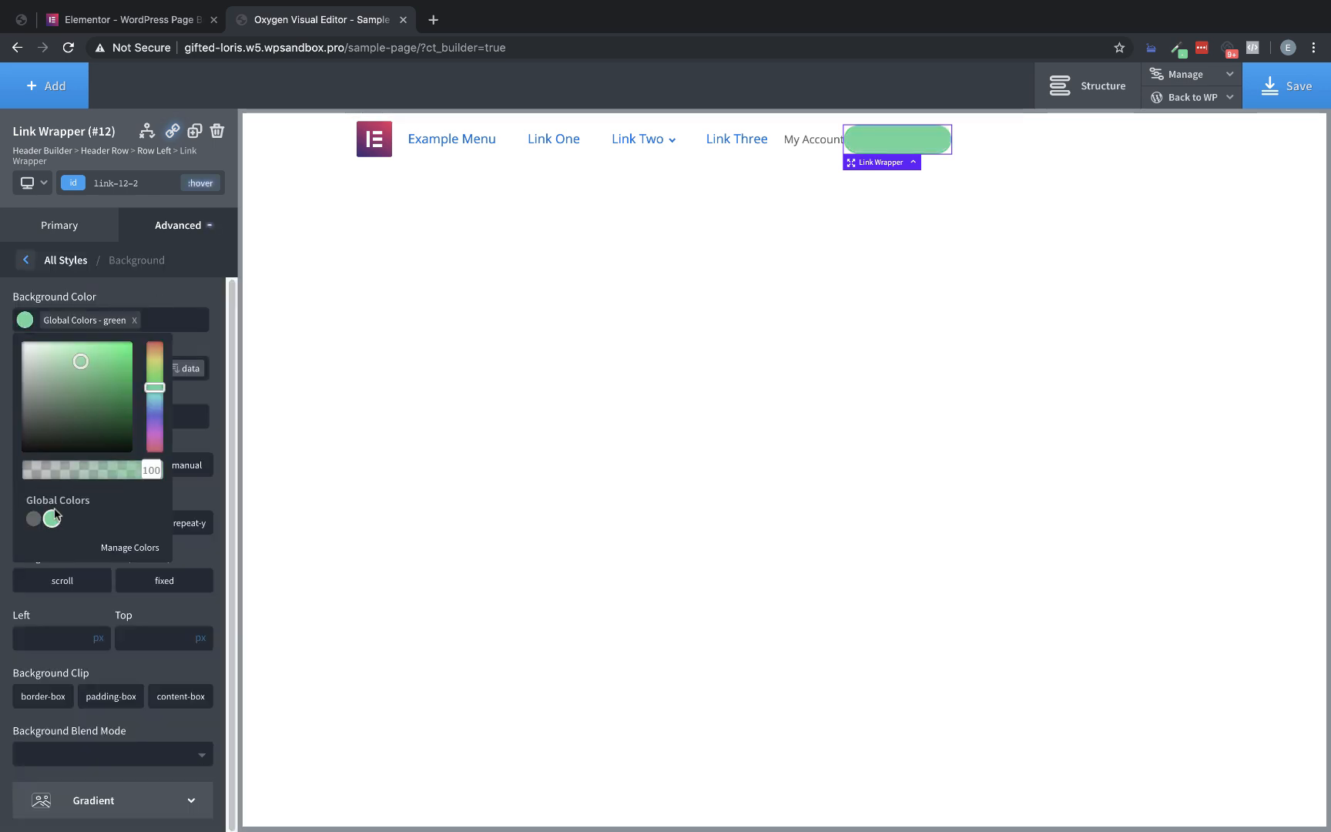
Set the Download link wrapper's text color in its :hover state to #ffffff
click(184, 223)
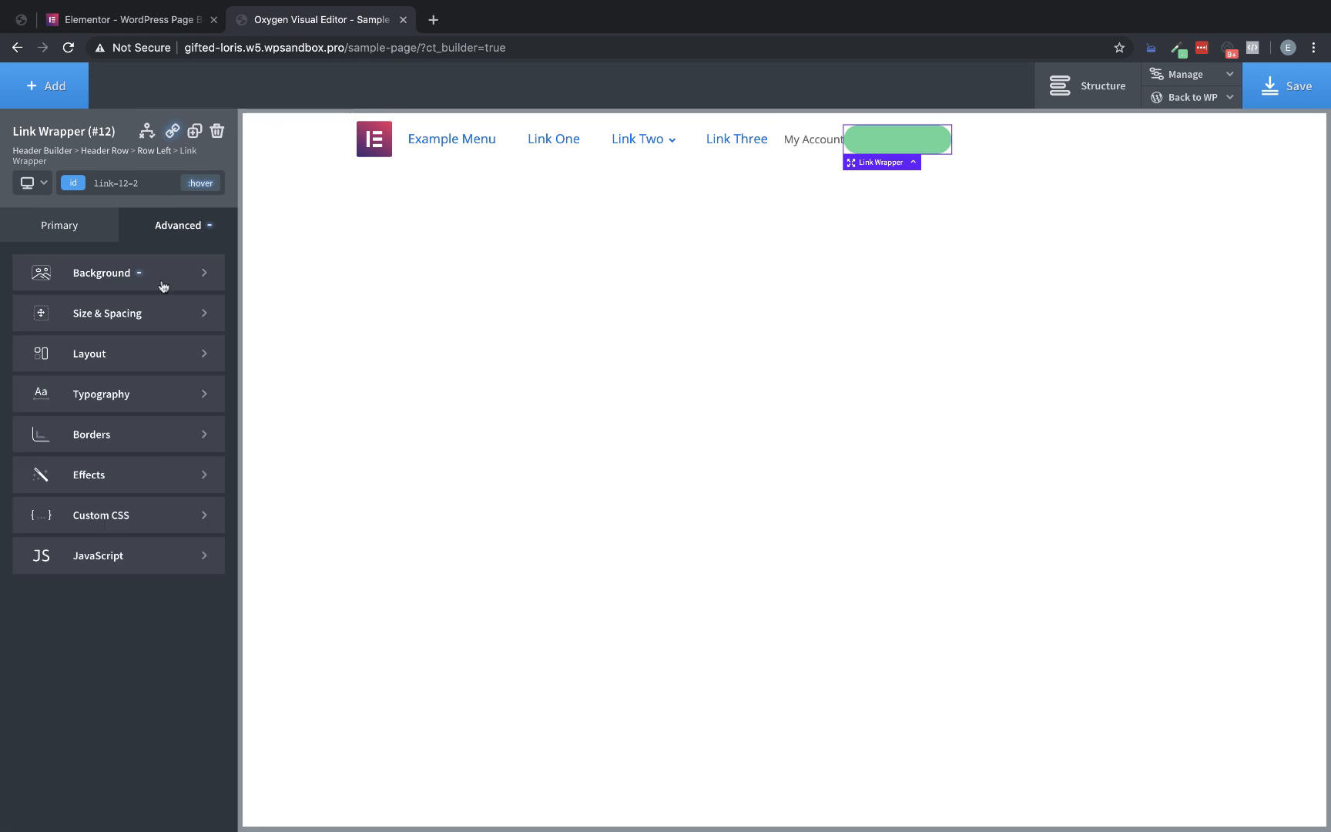
click(150, 397)
click(25, 377)
drag(35, 460, 3, 330)
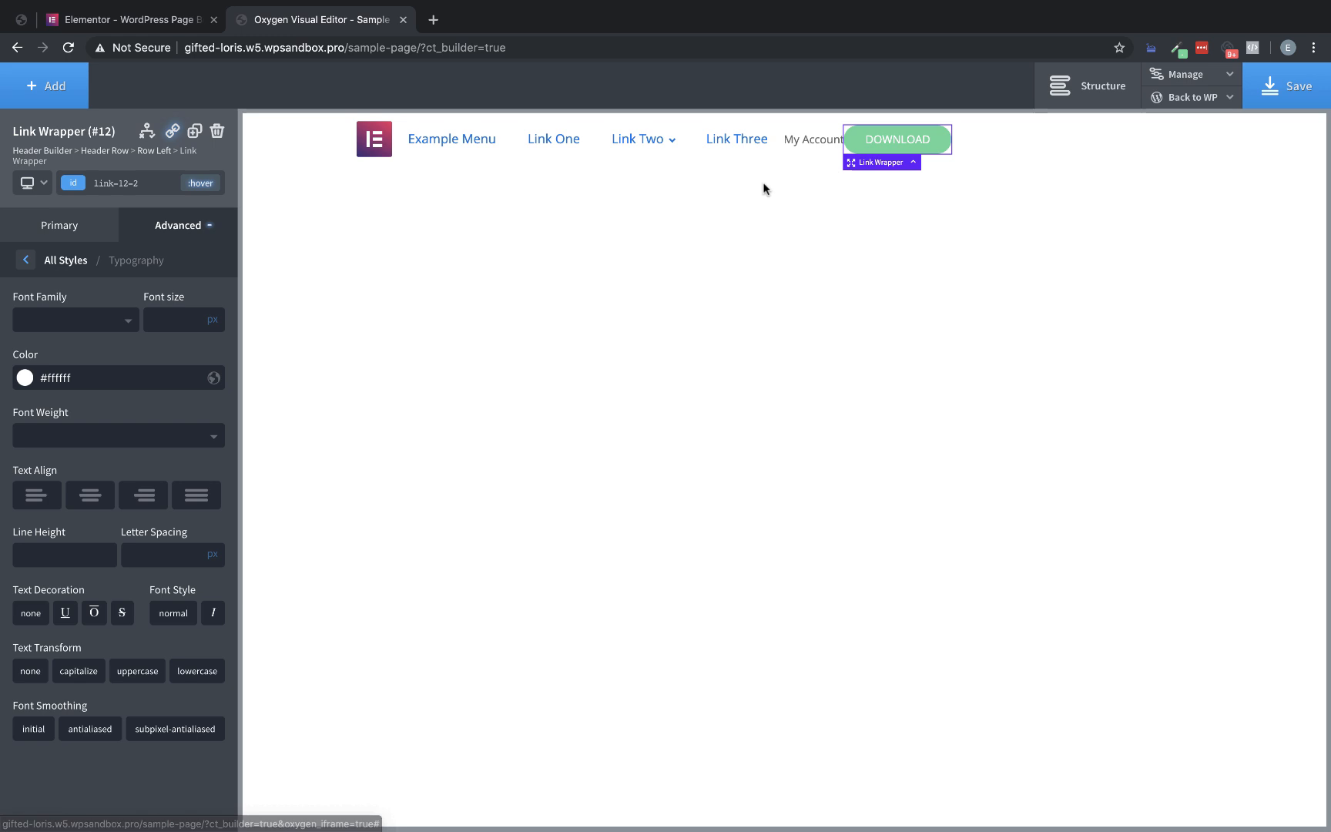
Give the Download link wrapper's default state a transition duration of 0.2 sec and save the page
click(200, 183)
click(138, 214)
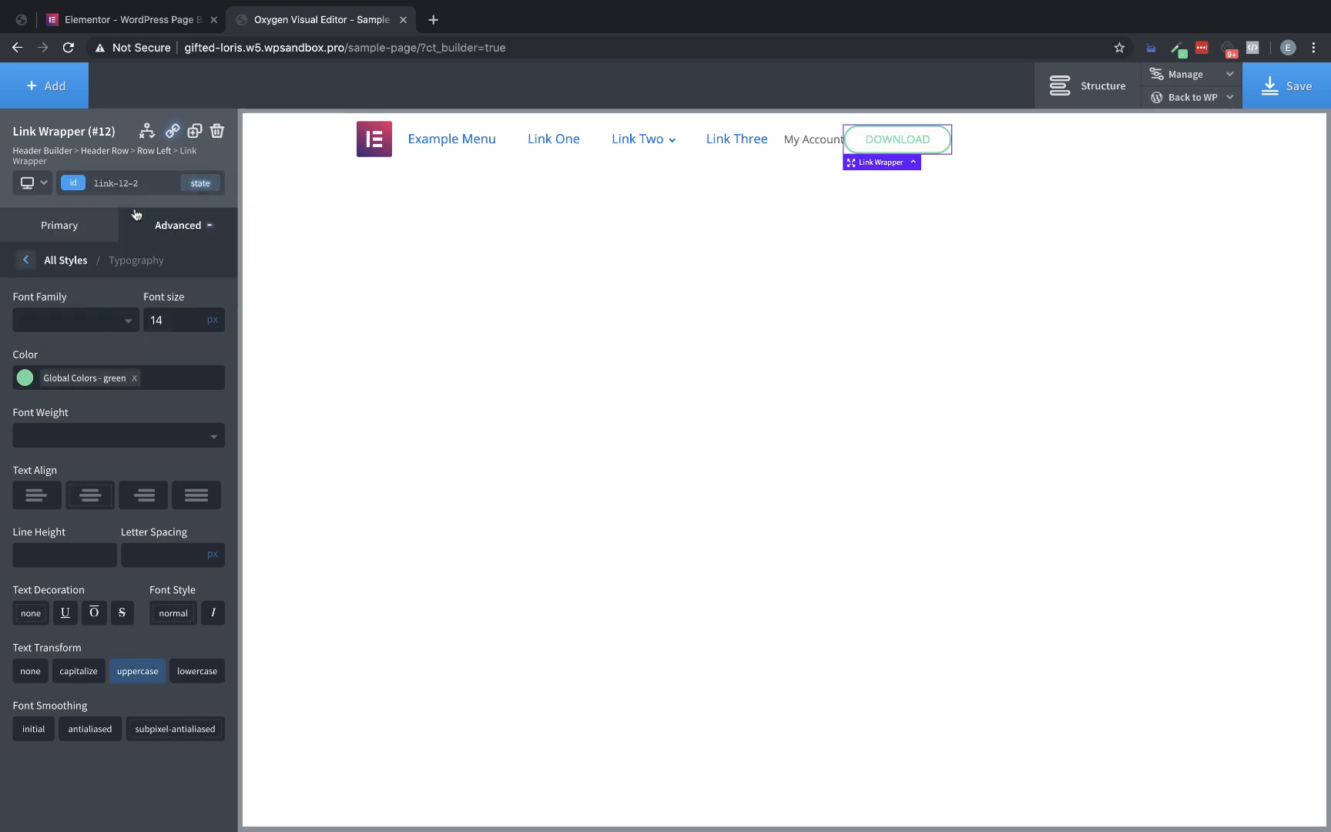
click(160, 223)
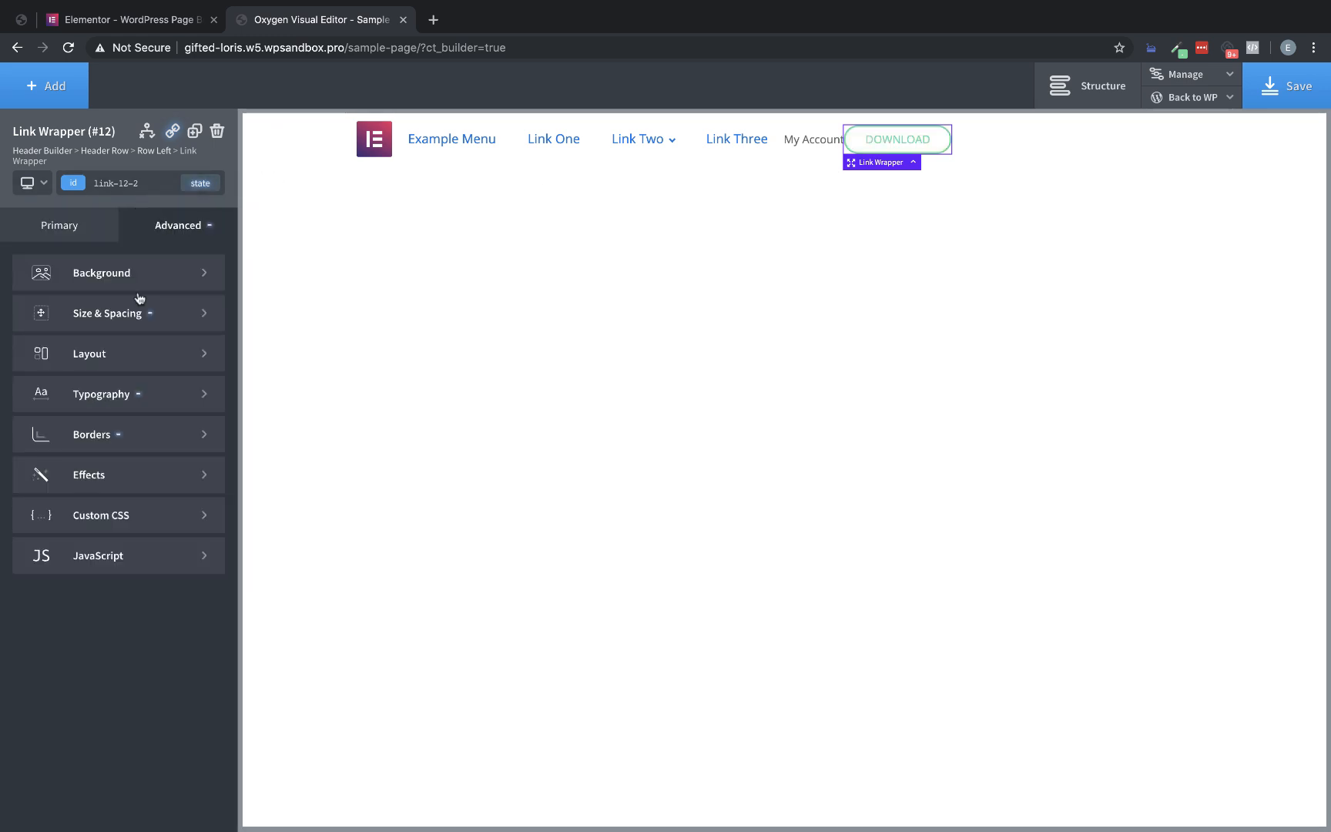
click(124, 466)
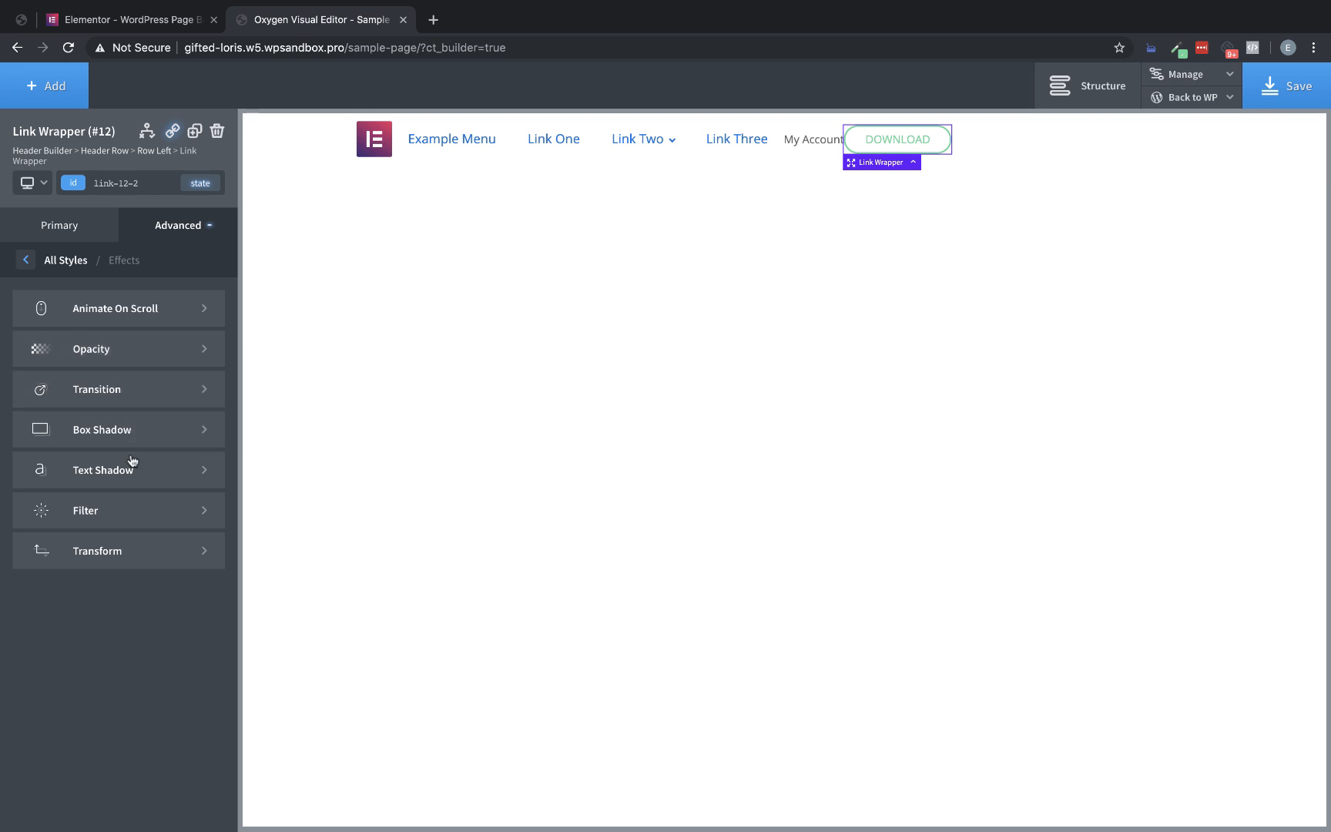
click(129, 389)
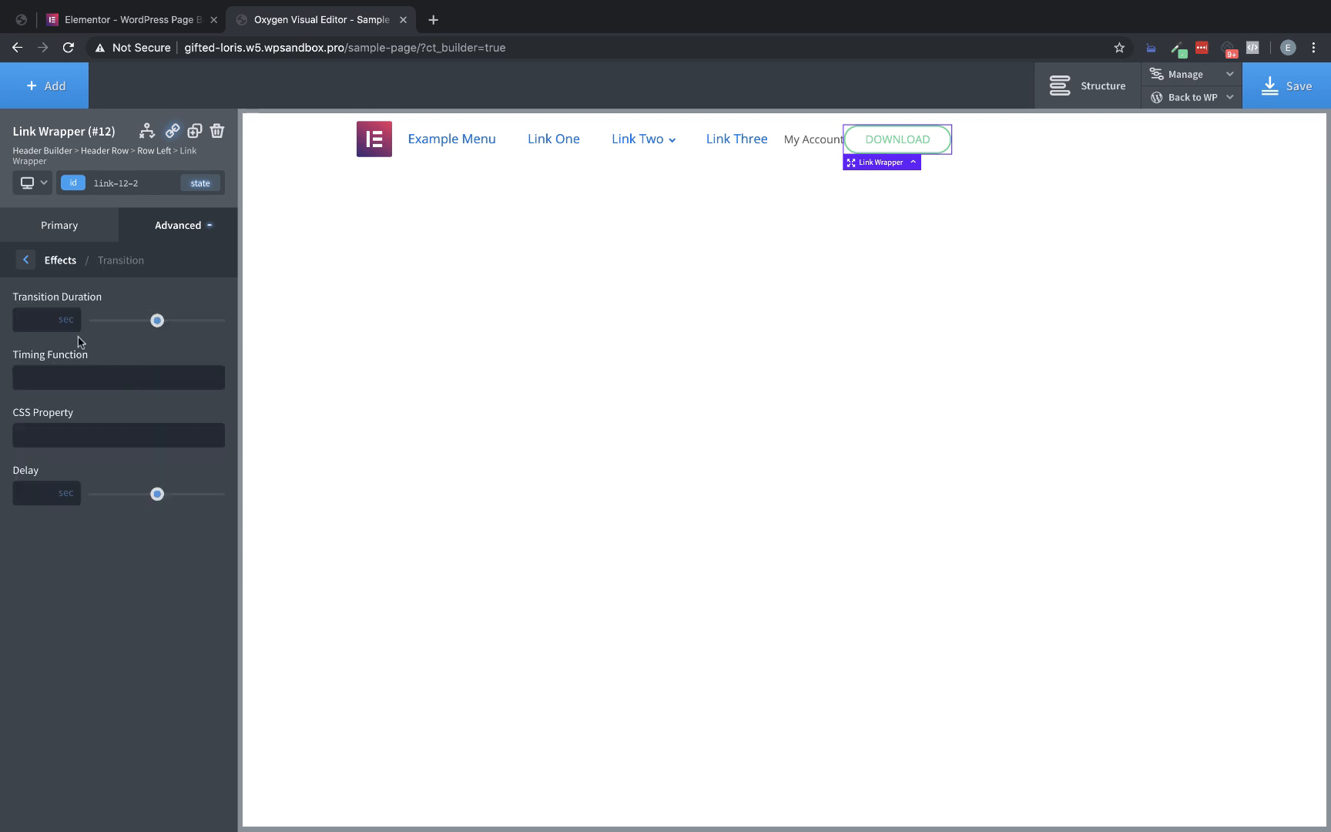
text(0.2)
click(1276, 88)
Move the Download and My Account link wrappers from Row Left into Row Right, keeping My Account before Download
click(1095, 96)
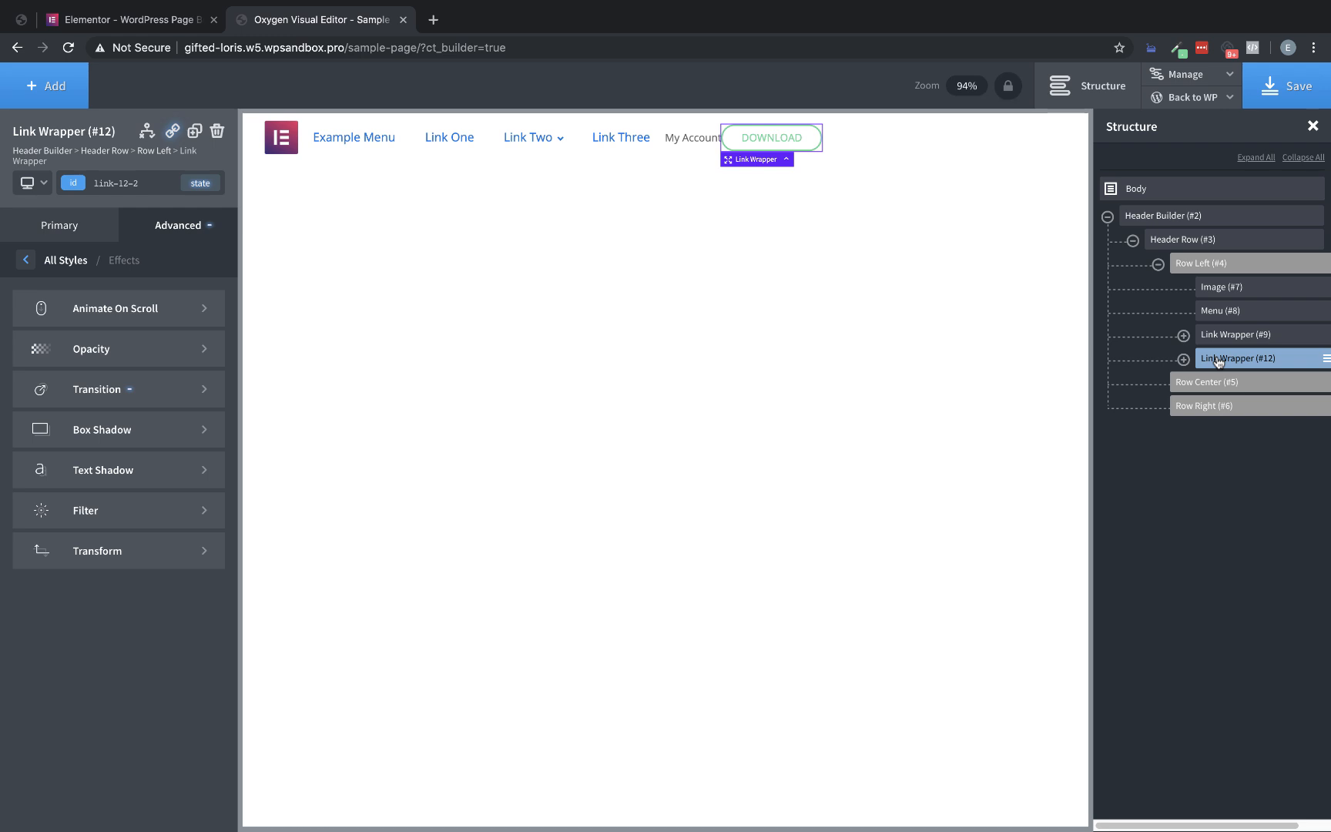
drag(1217, 362, 1225, 399)
click(1159, 384)
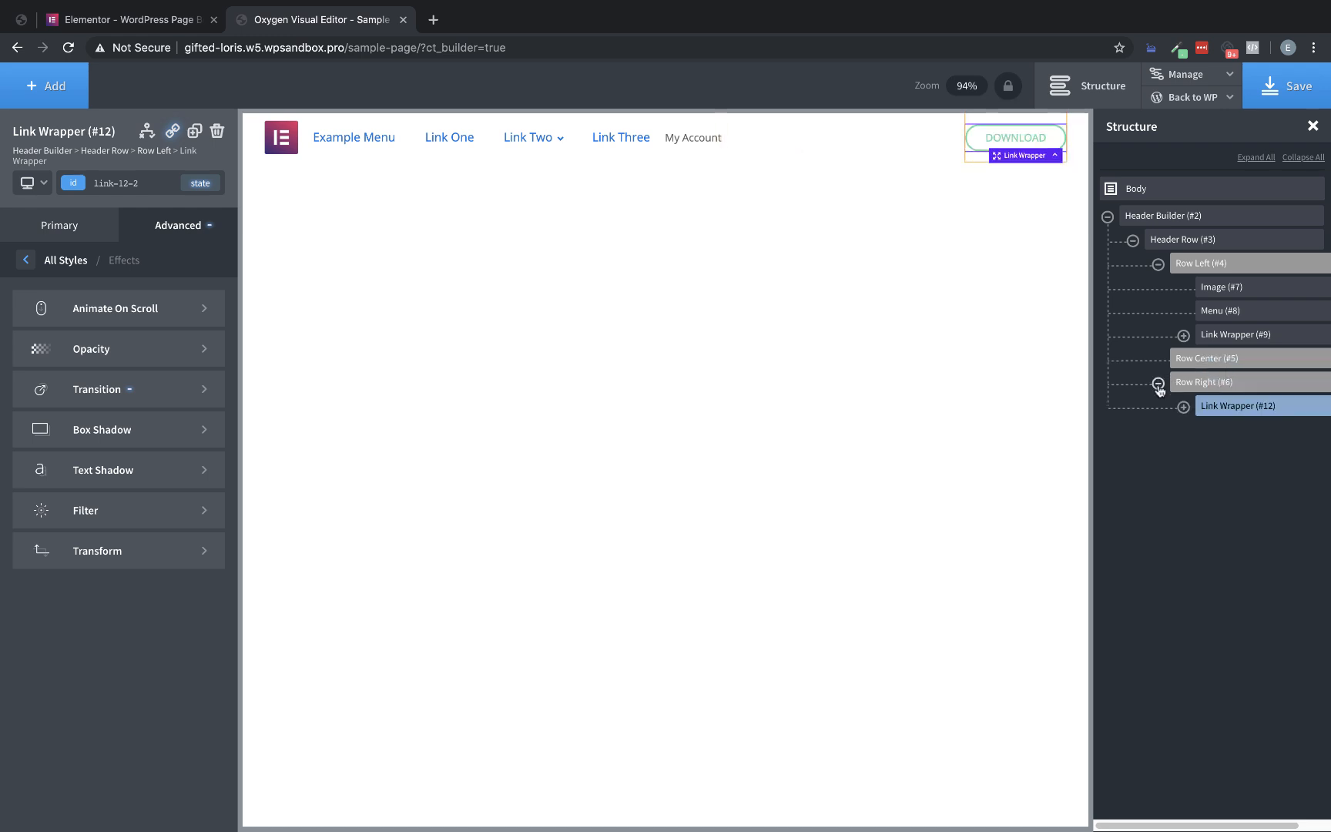
drag(1220, 335, 1220, 387)
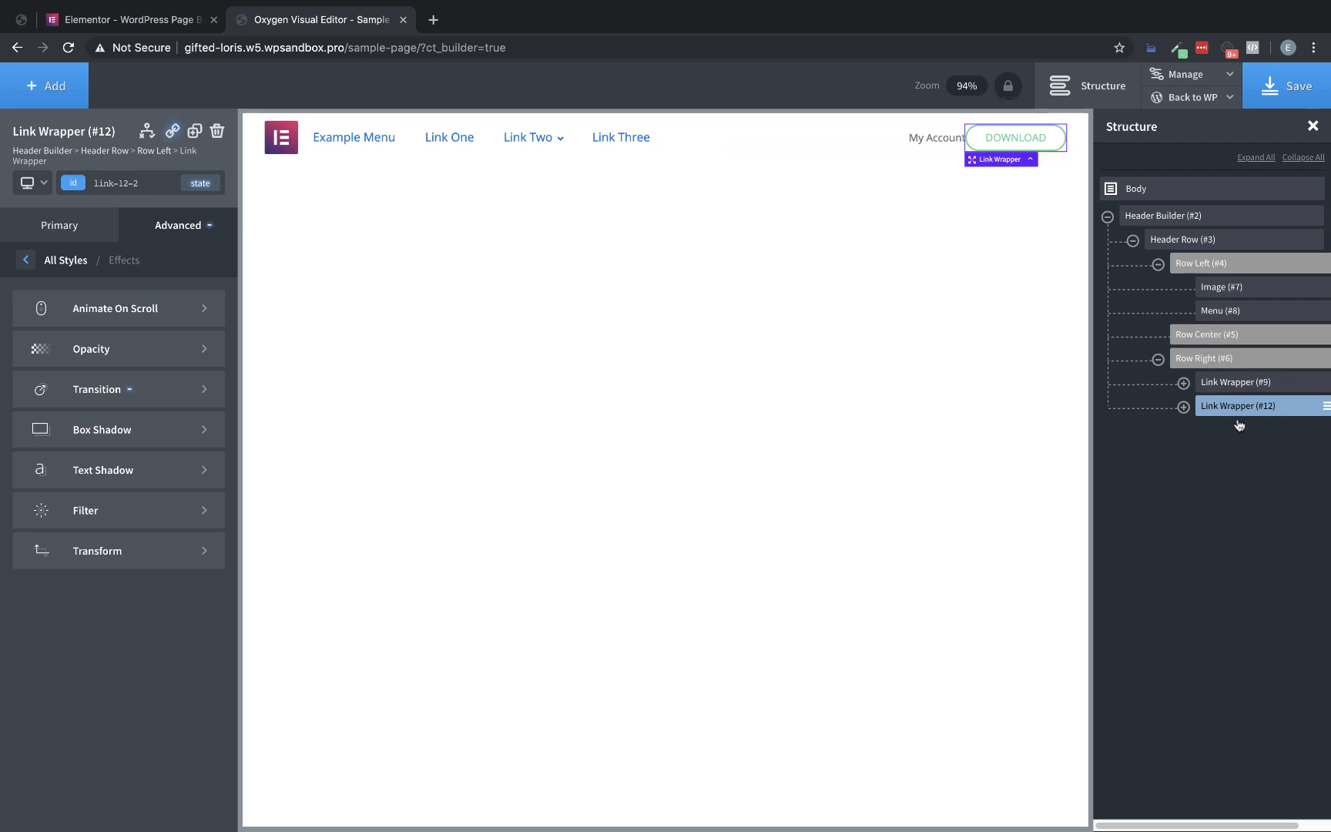
Set the Download link wrapper's left margin to 25 px, save the page and close the structure tree
click(185, 240)
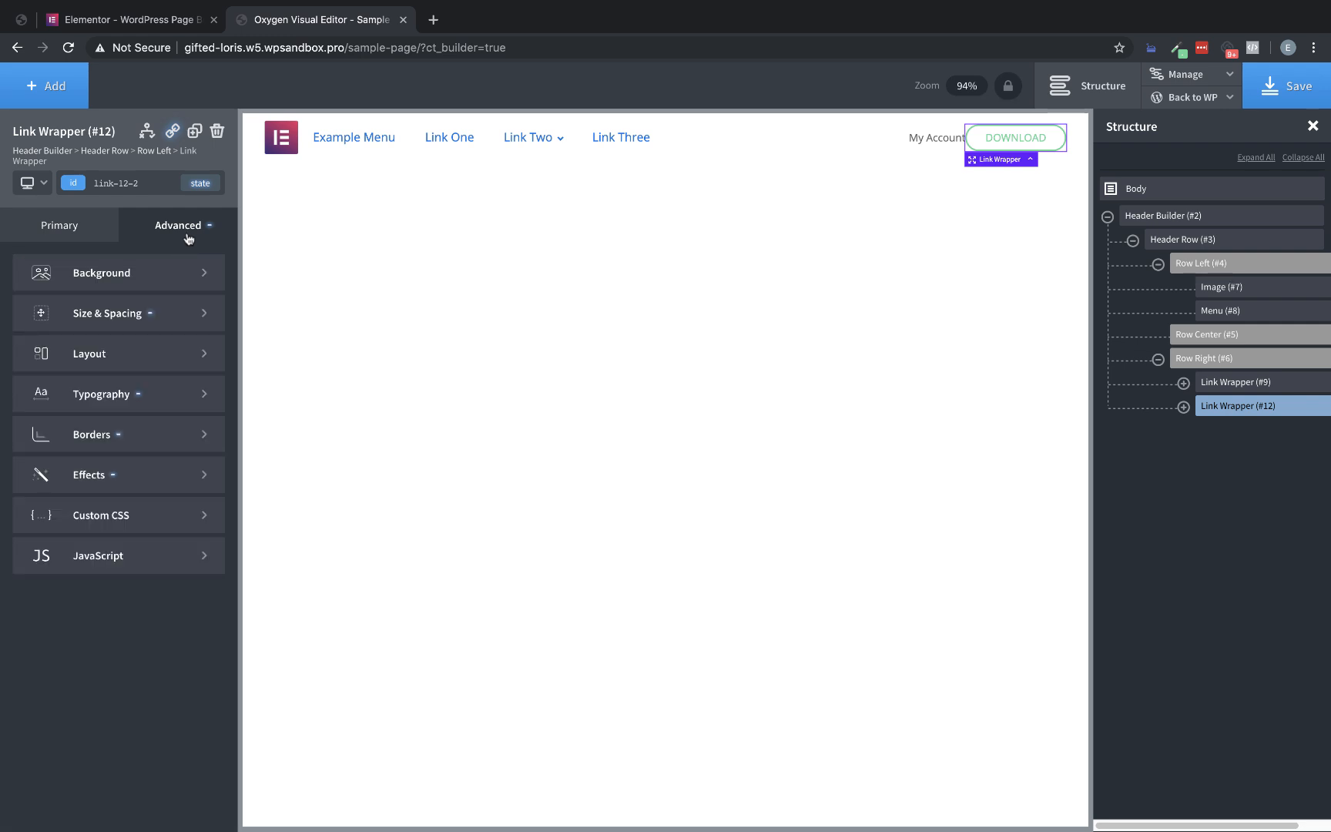
click(163, 312)
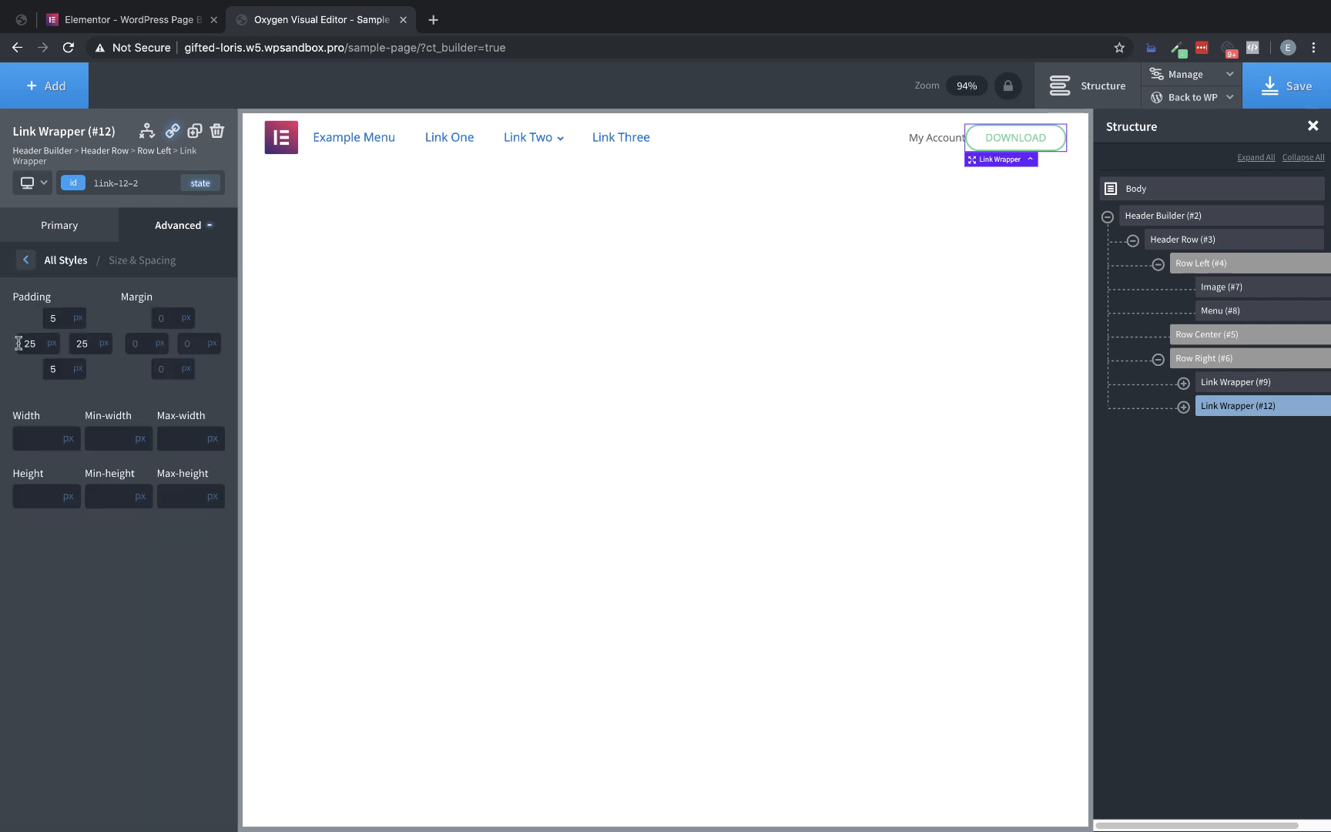
text(25)
click(1286, 86)
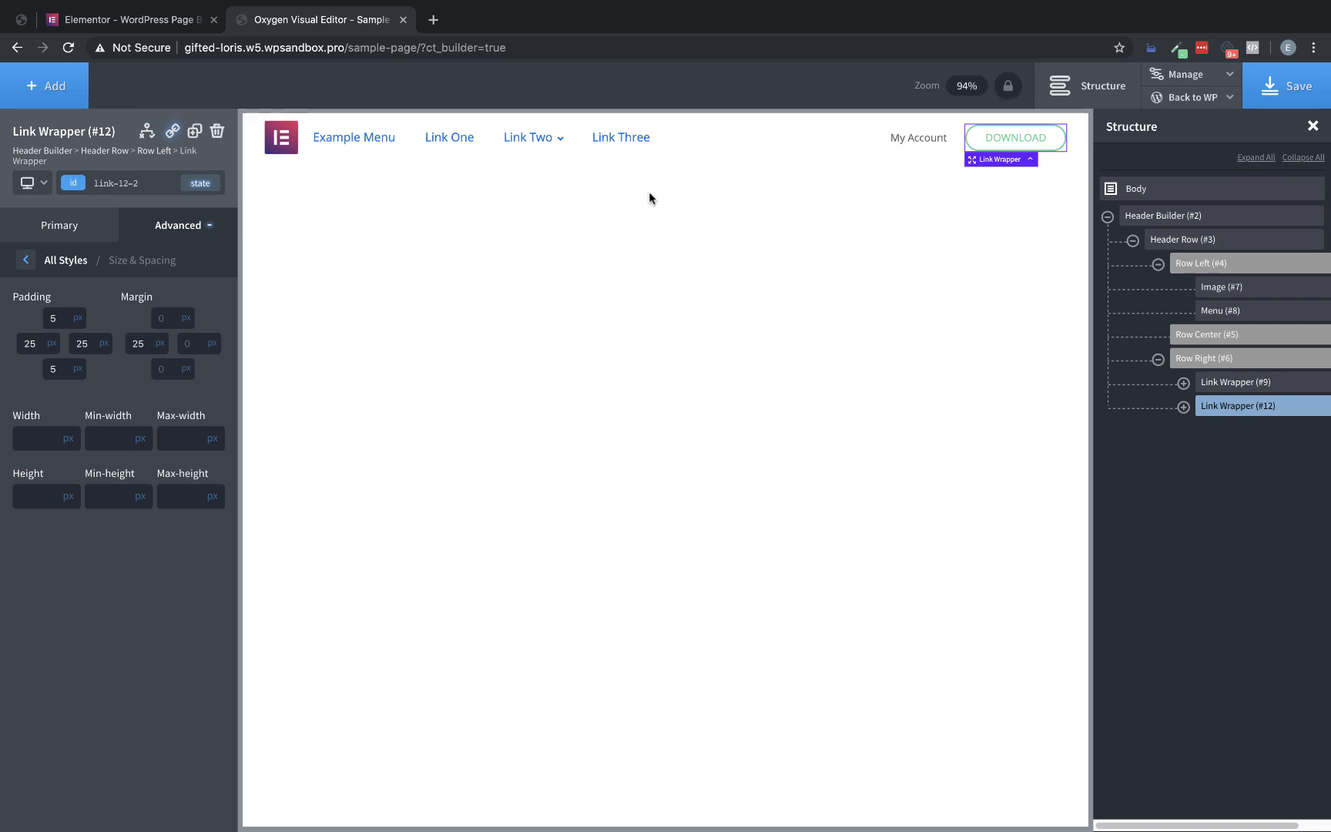
click(1313, 126)
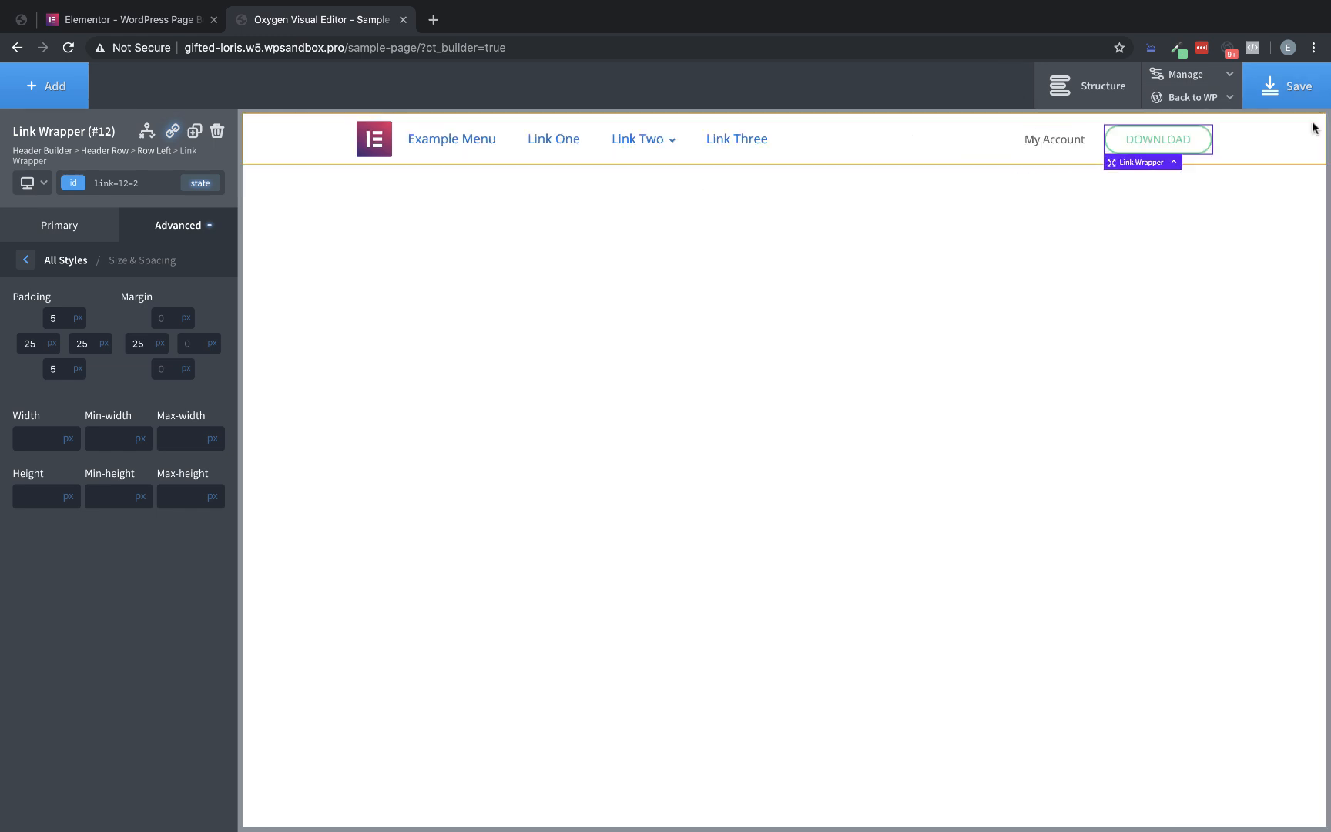
Give the header menu's text the global midgray color and a font size of 14 px
click(547, 147)
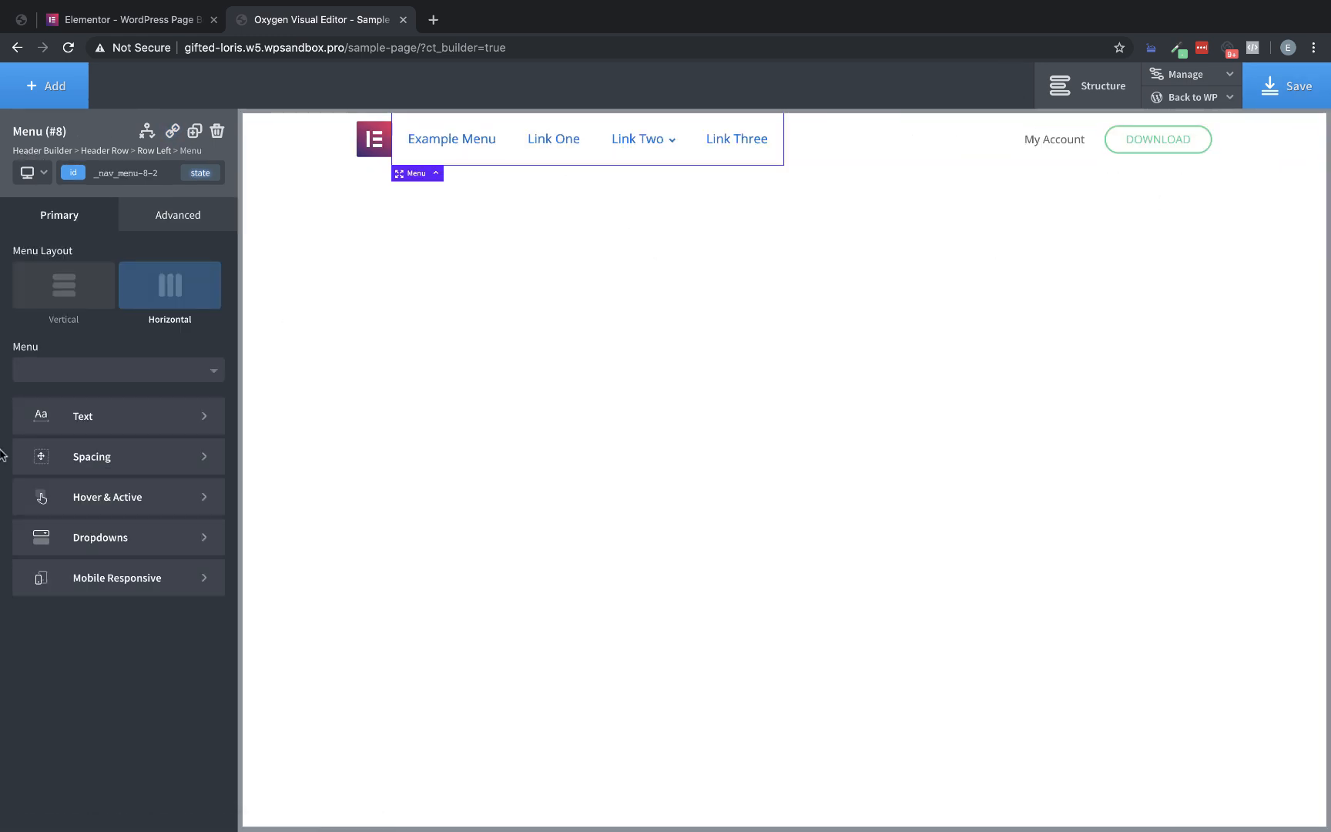
click(124, 418)
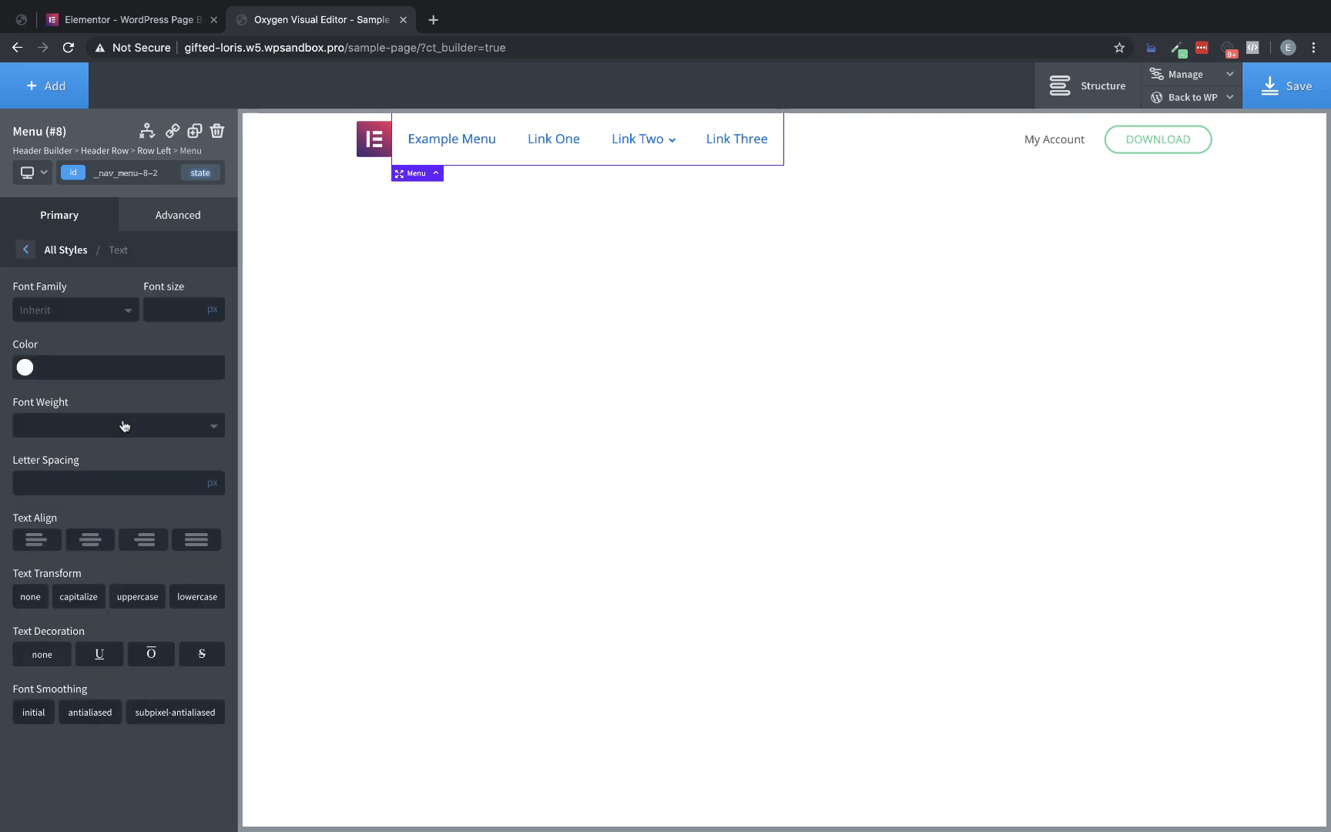
click(53, 378)
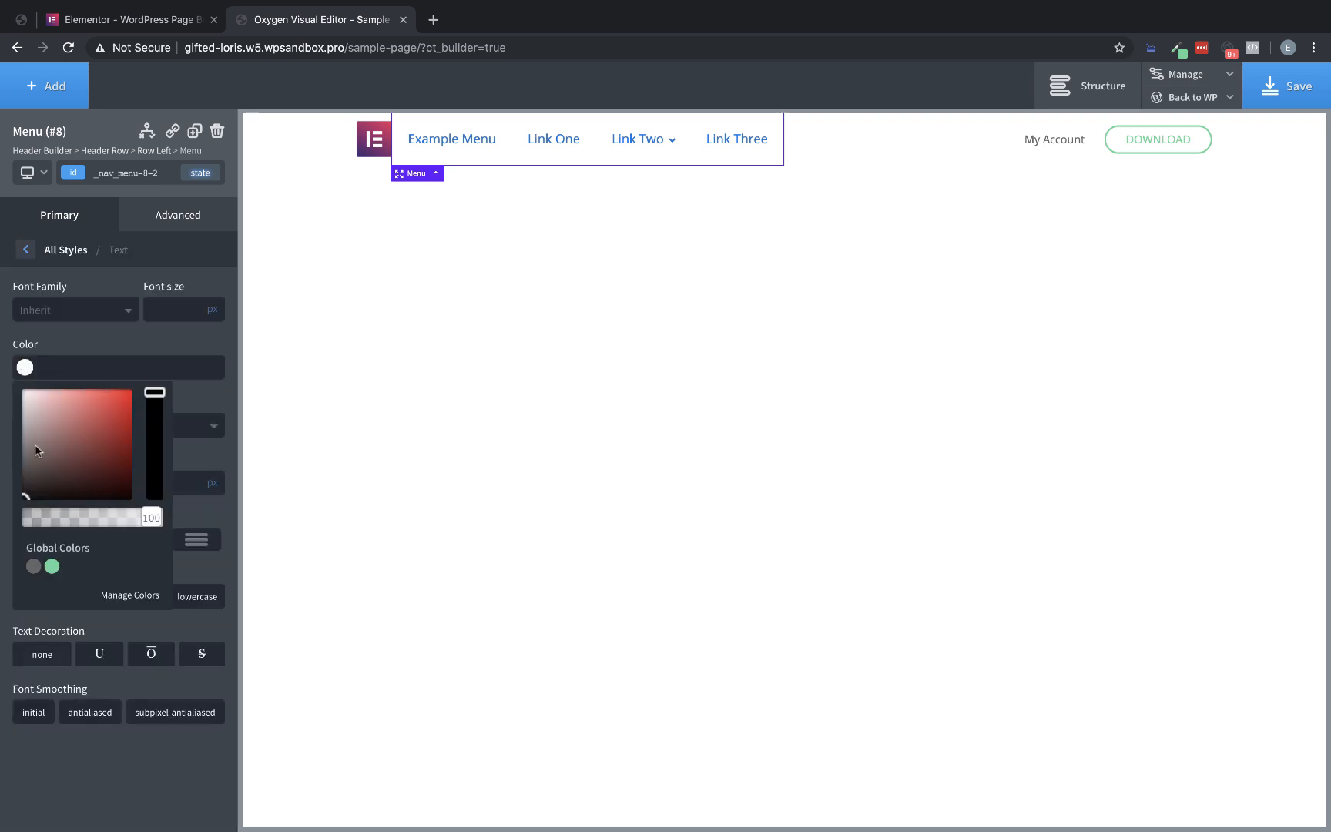
click(34, 567)
click(175, 312)
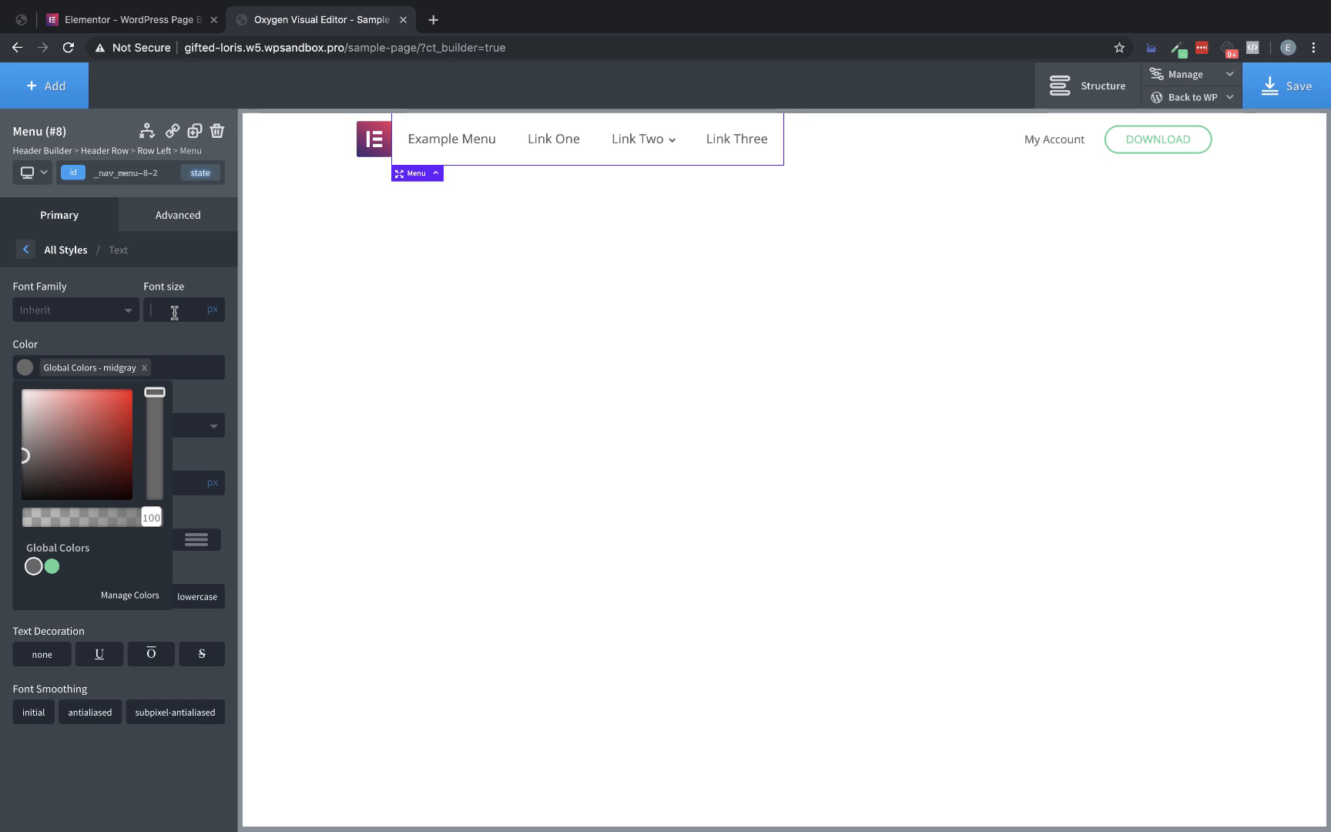
text(14)
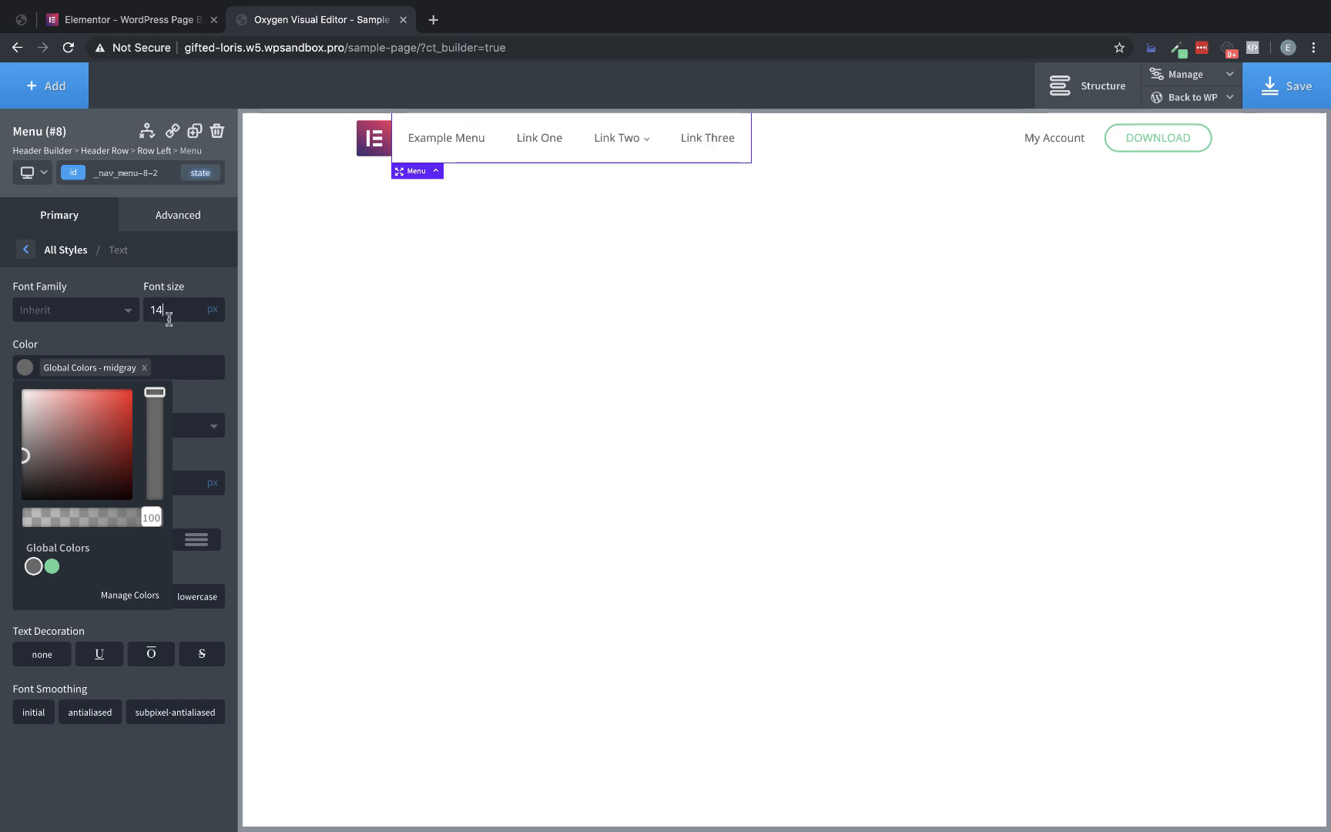
Check how the Elementor navigation links behave on hover and clear the Oxygen menu's hover background color and hover top border
click(131, 19)
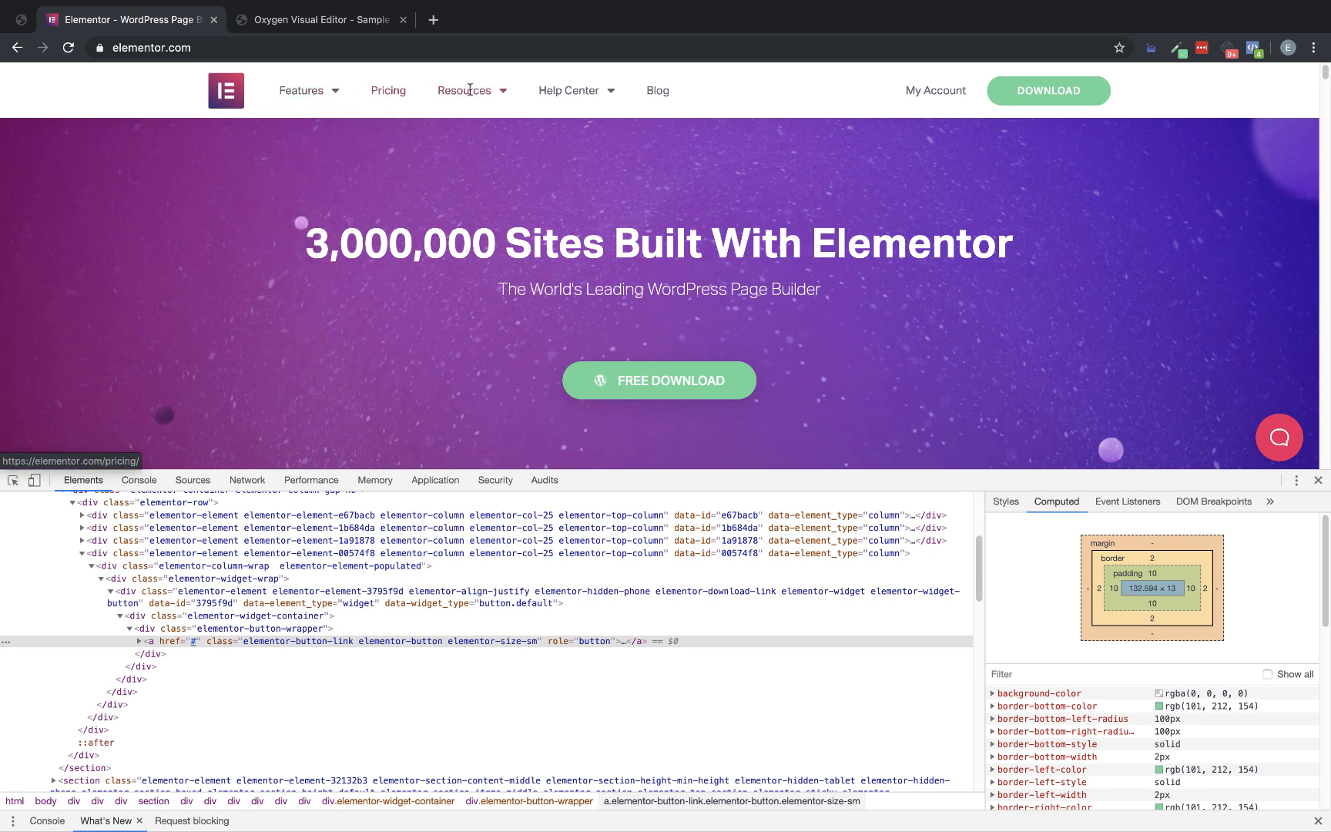
mouse_move(497, 99)
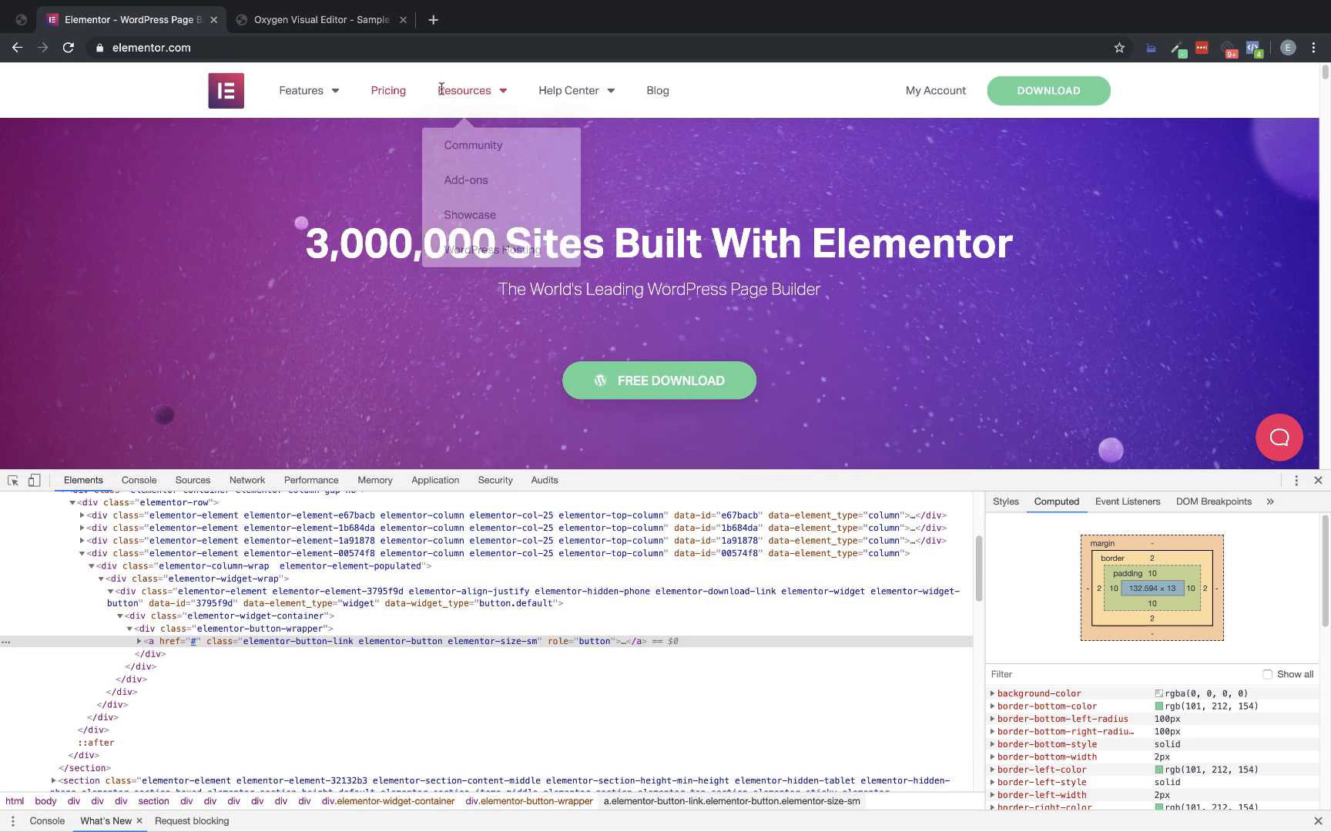
mouse_move(613, 94)
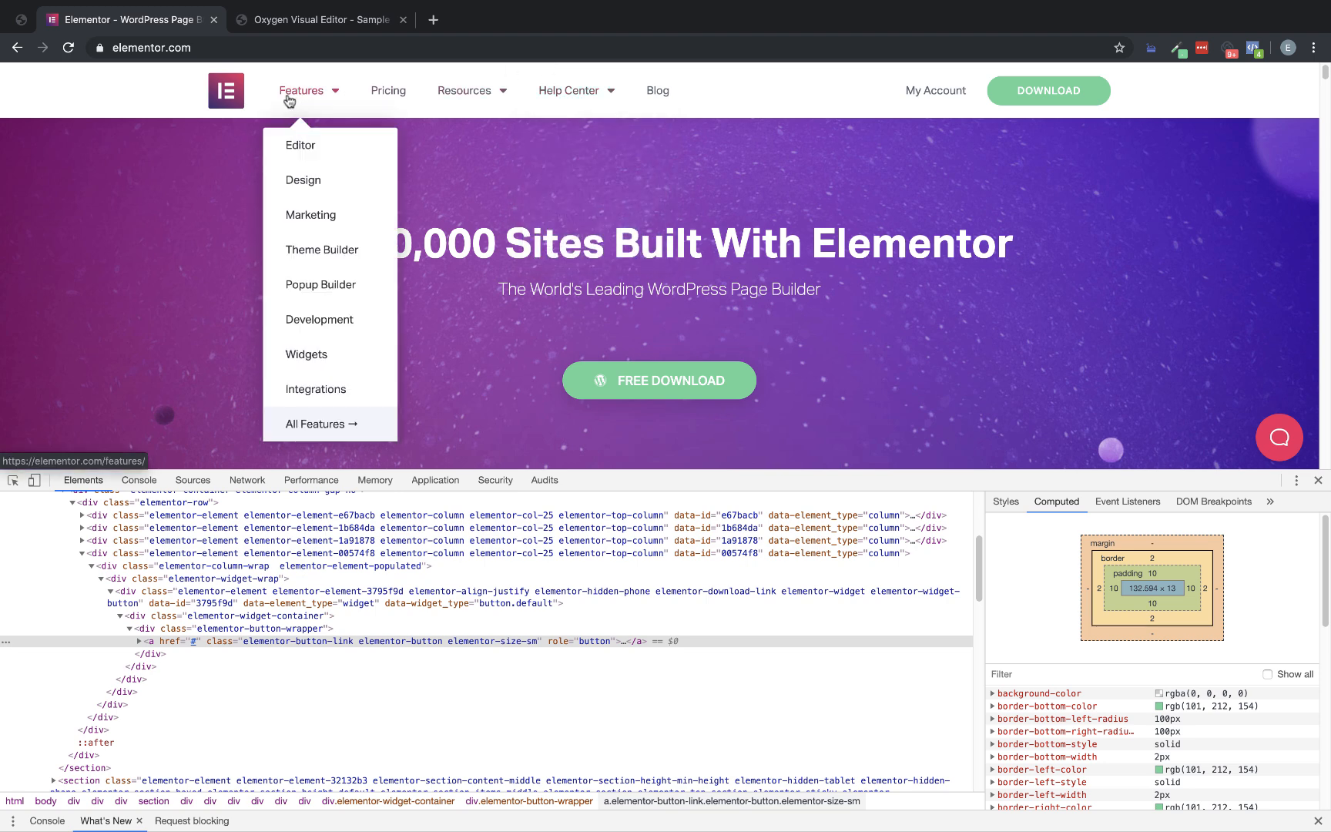
click(297, 20)
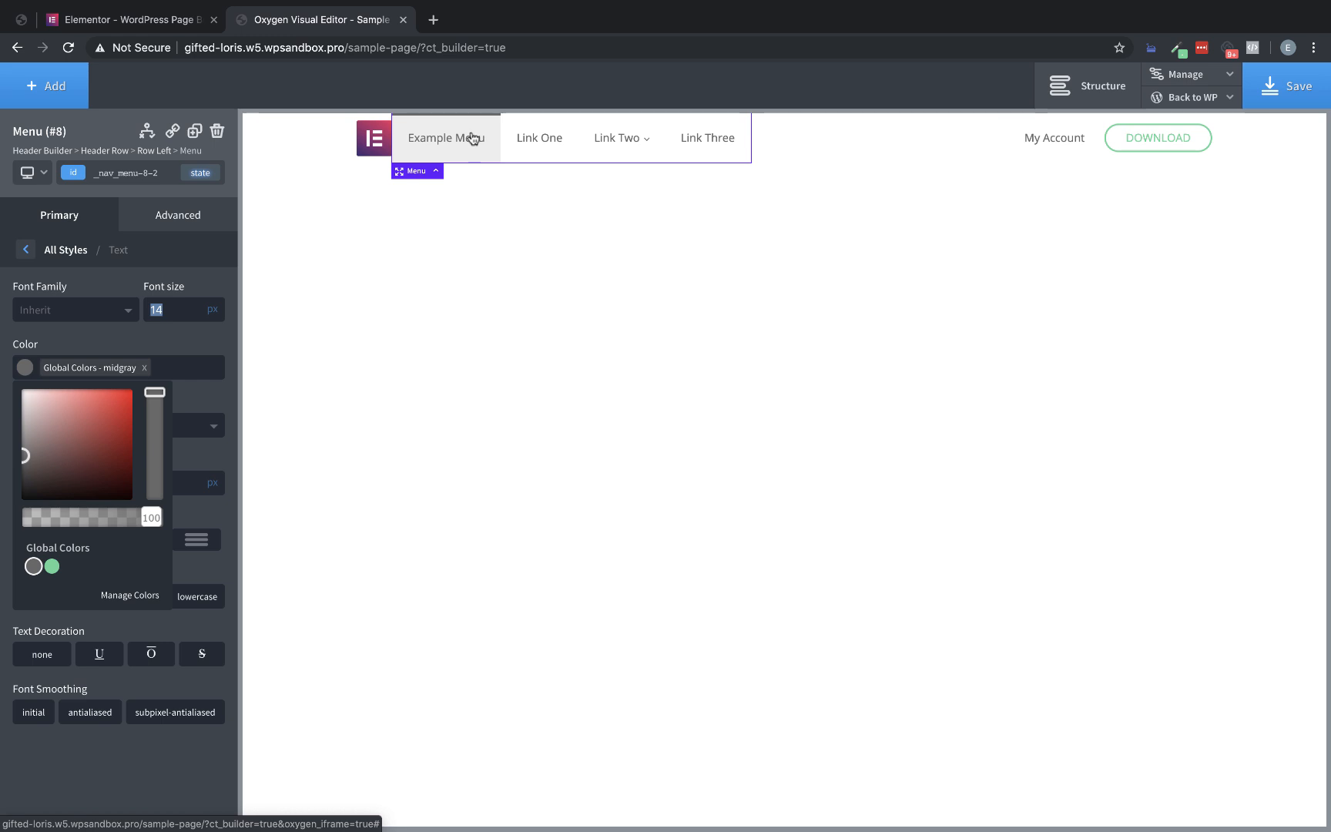
click(185, 349)
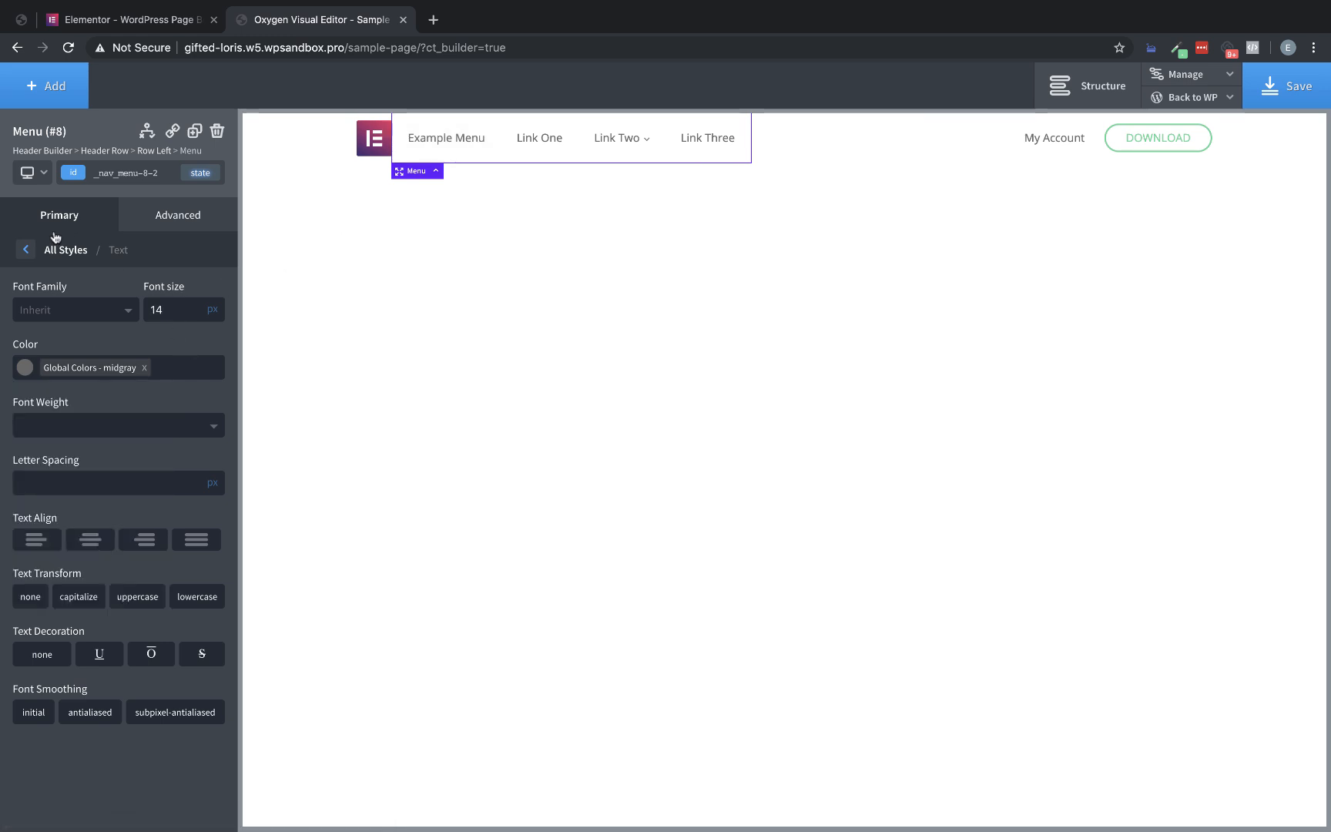
click(26, 251)
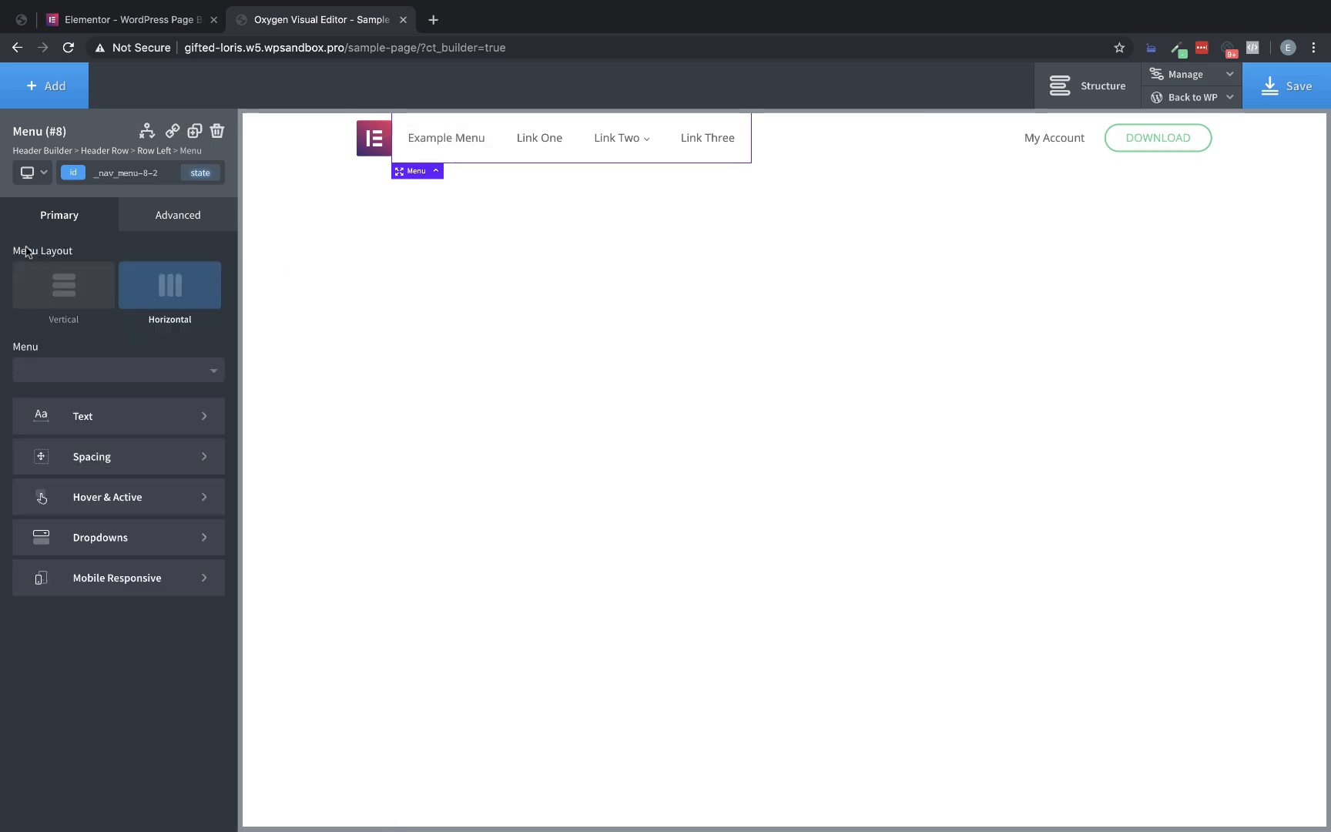
click(119, 495)
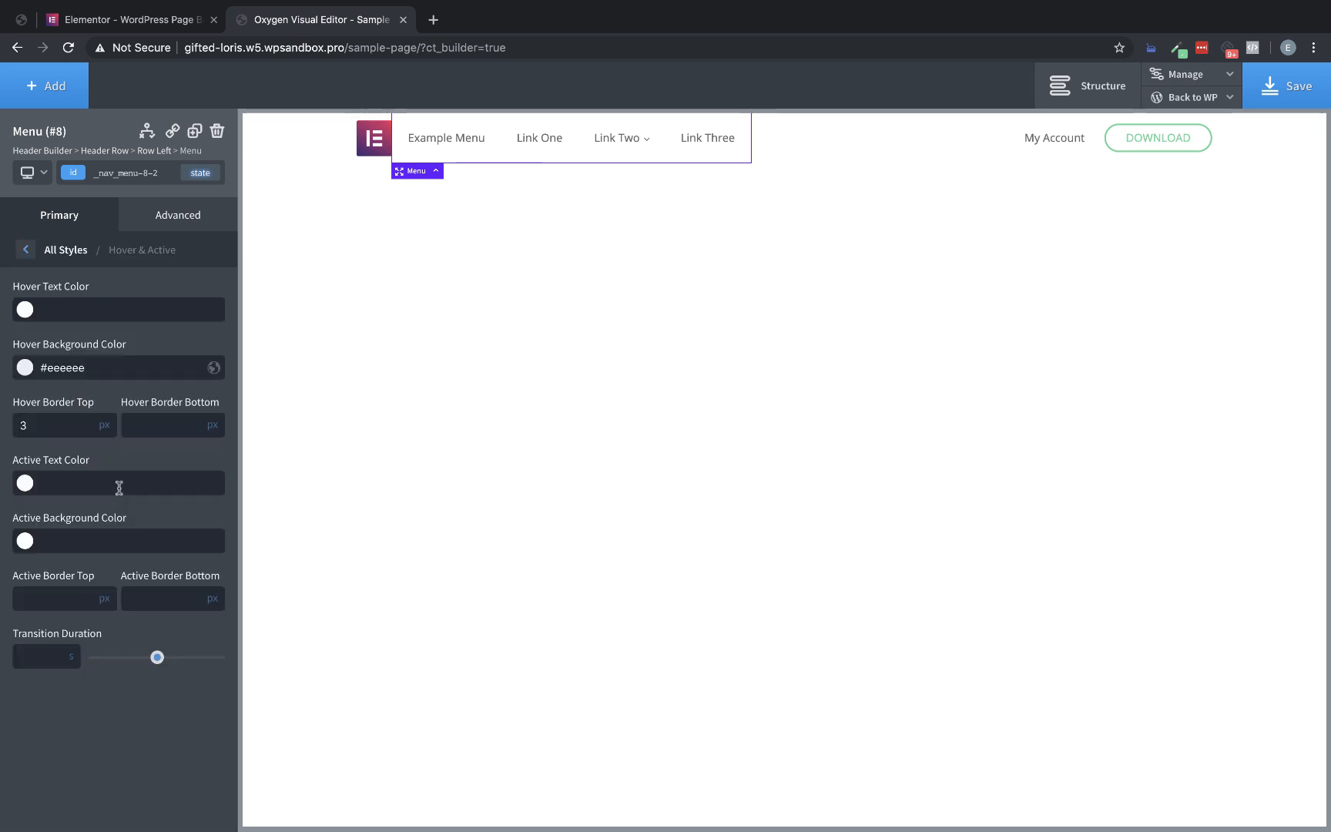
drag(103, 375, 8, 370)
key(BackSpace)
key(BackSpace)
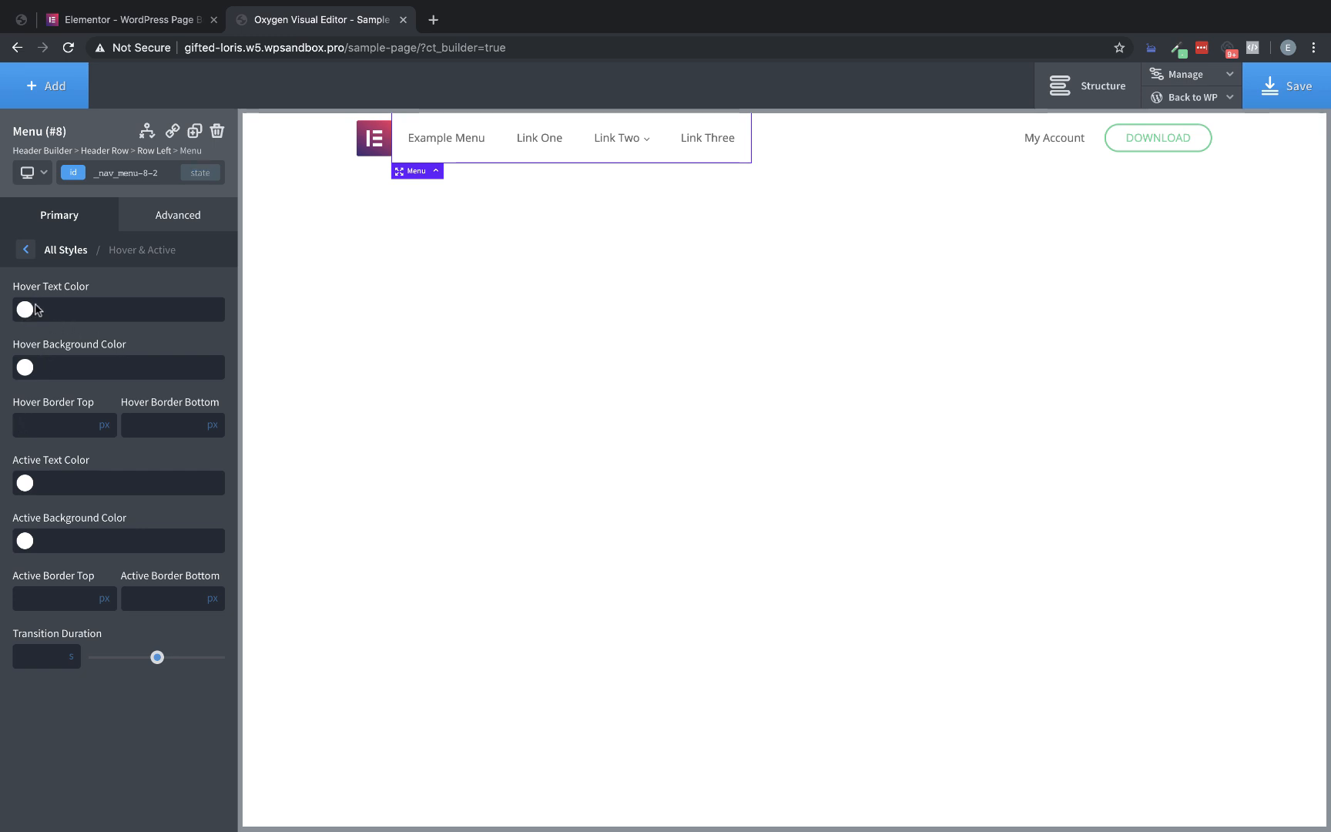
Sample the pink #E3335F from the Elementor logo and apply it as the Oxygen menu's hover text color
click(149, 21)
mouse_move(321, 97)
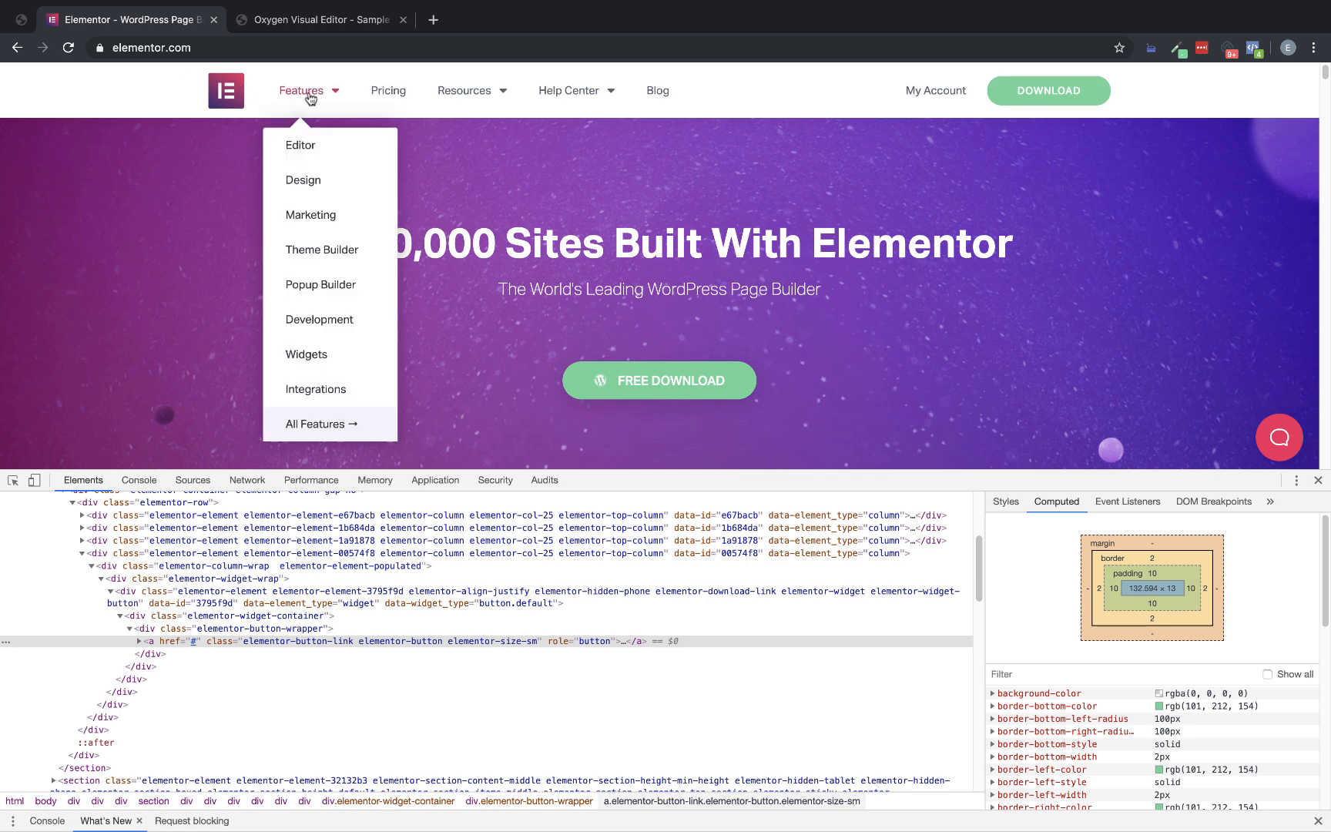
click(1177, 50)
click(1138, 70)
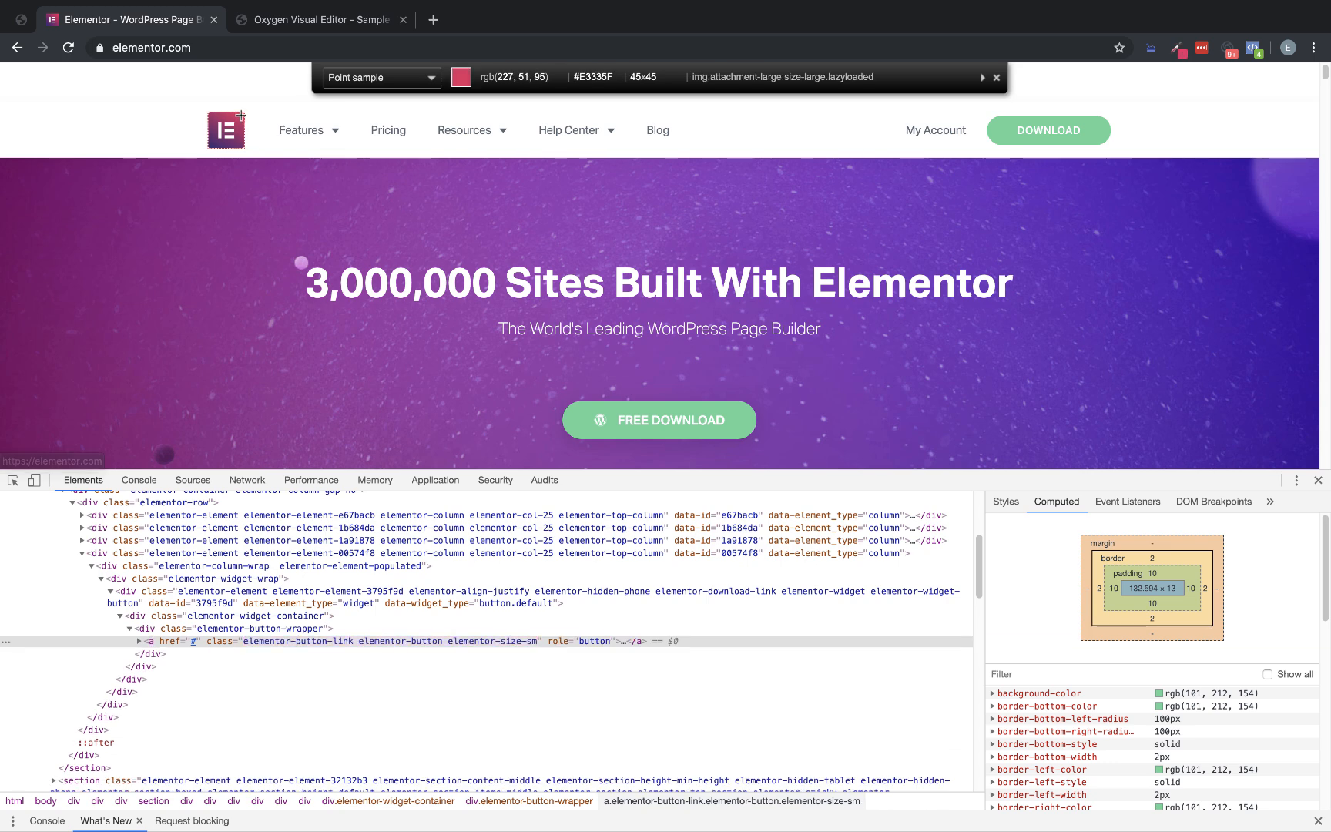
click(239, 116)
click(324, 19)
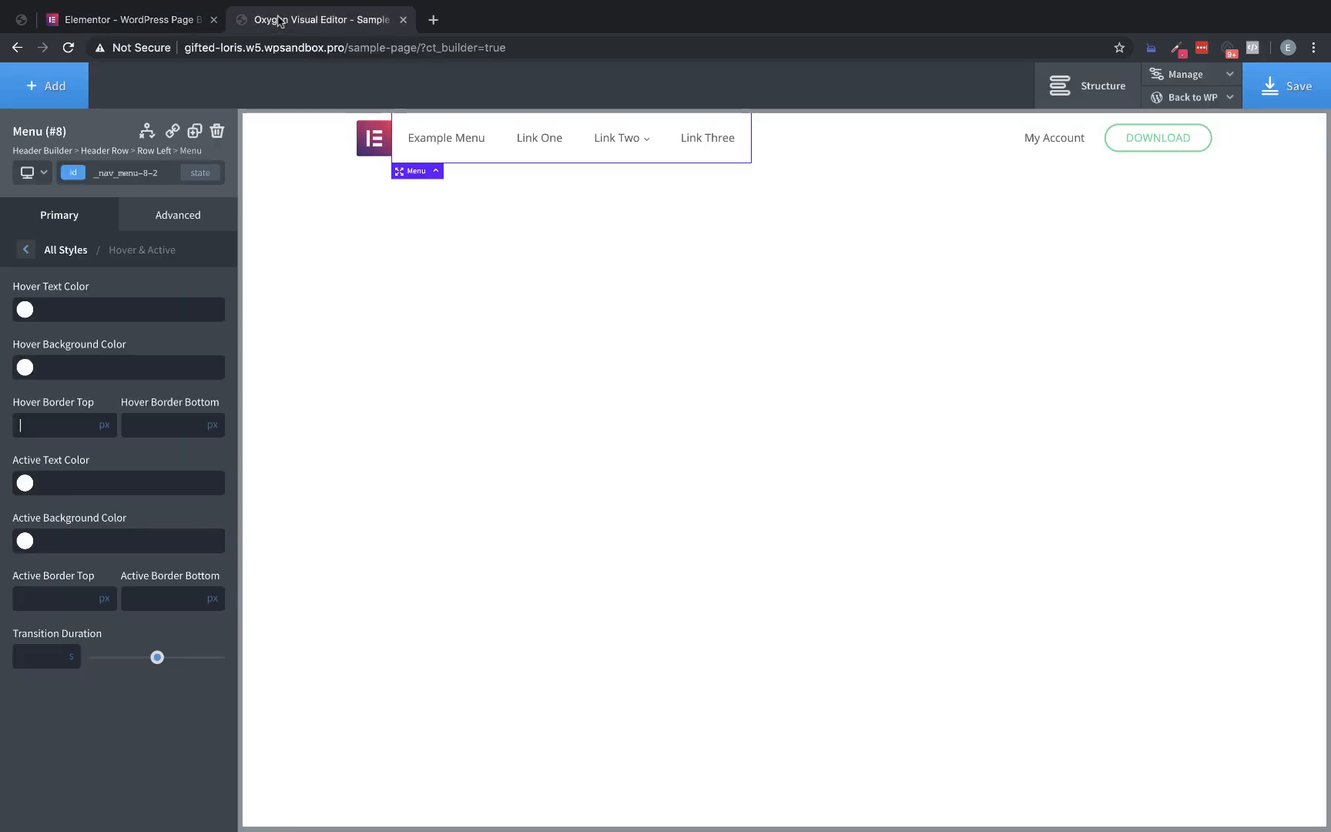
click(70, 310)
key(ctrl+v)
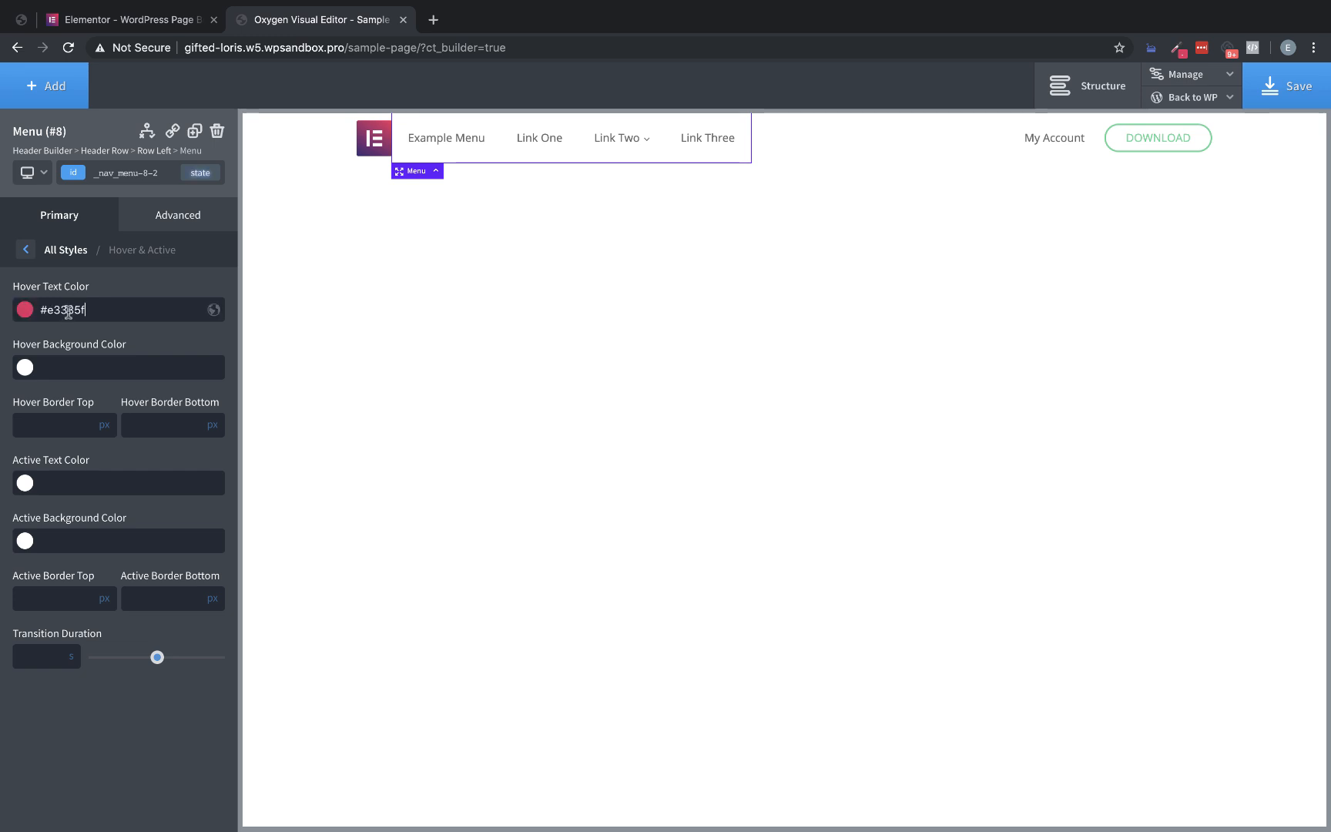
Save the menu's hover text color in Global Colors as "pink" and set the menu's hover transition duration to 0.2 s
click(213, 310)
text(pink)
key(Return)
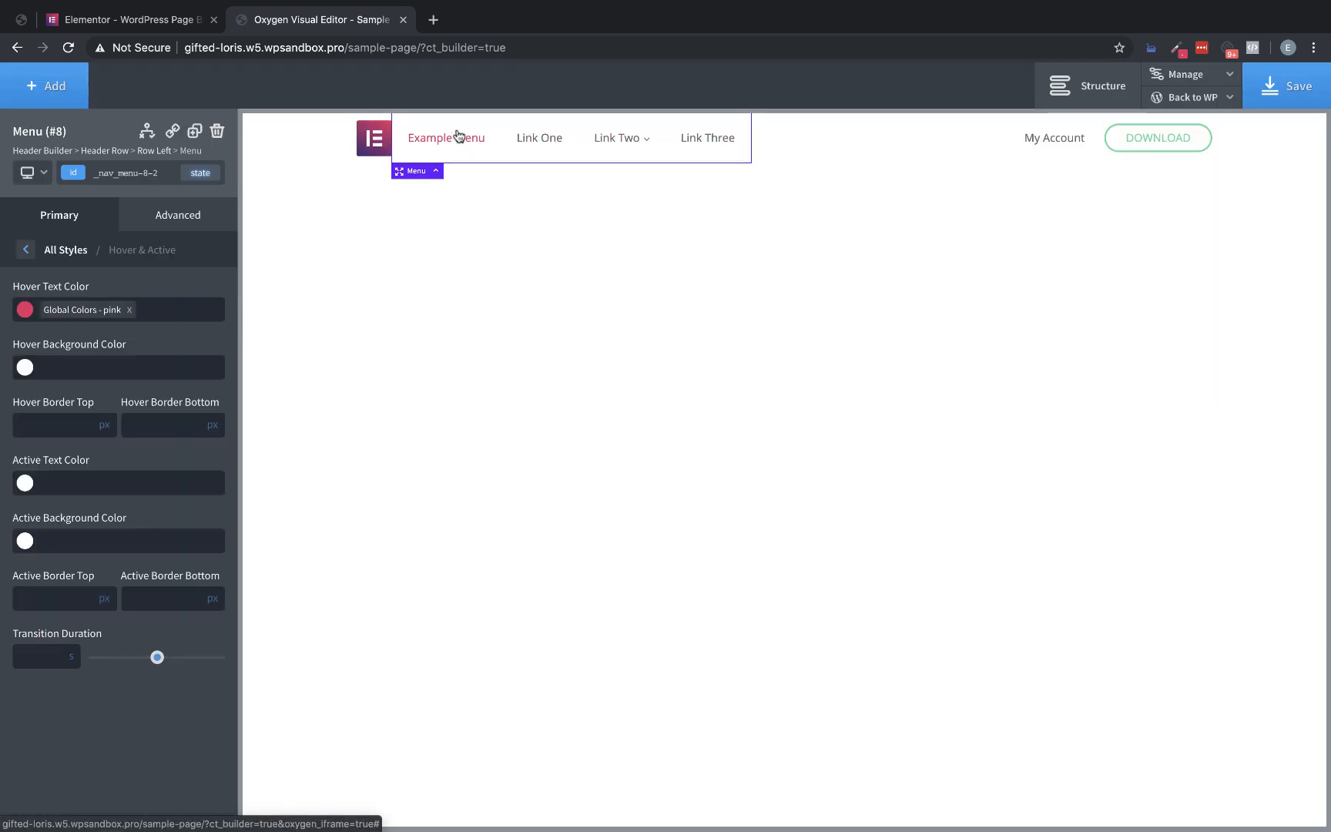
click(41, 663)
text(0.2)
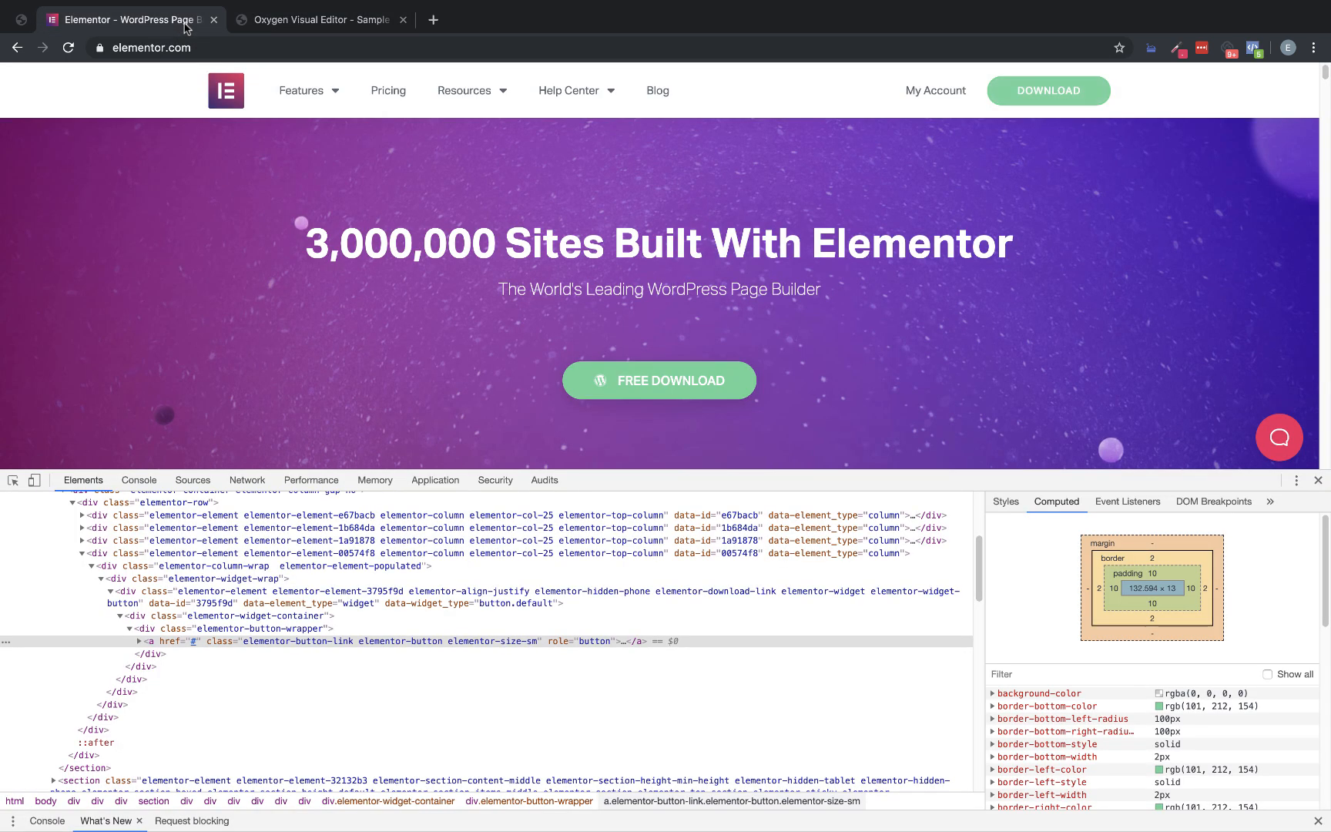
Compare the header with the Elementor homepage and set the Oxygen menu's left margin to 15 px
click(187, 28)
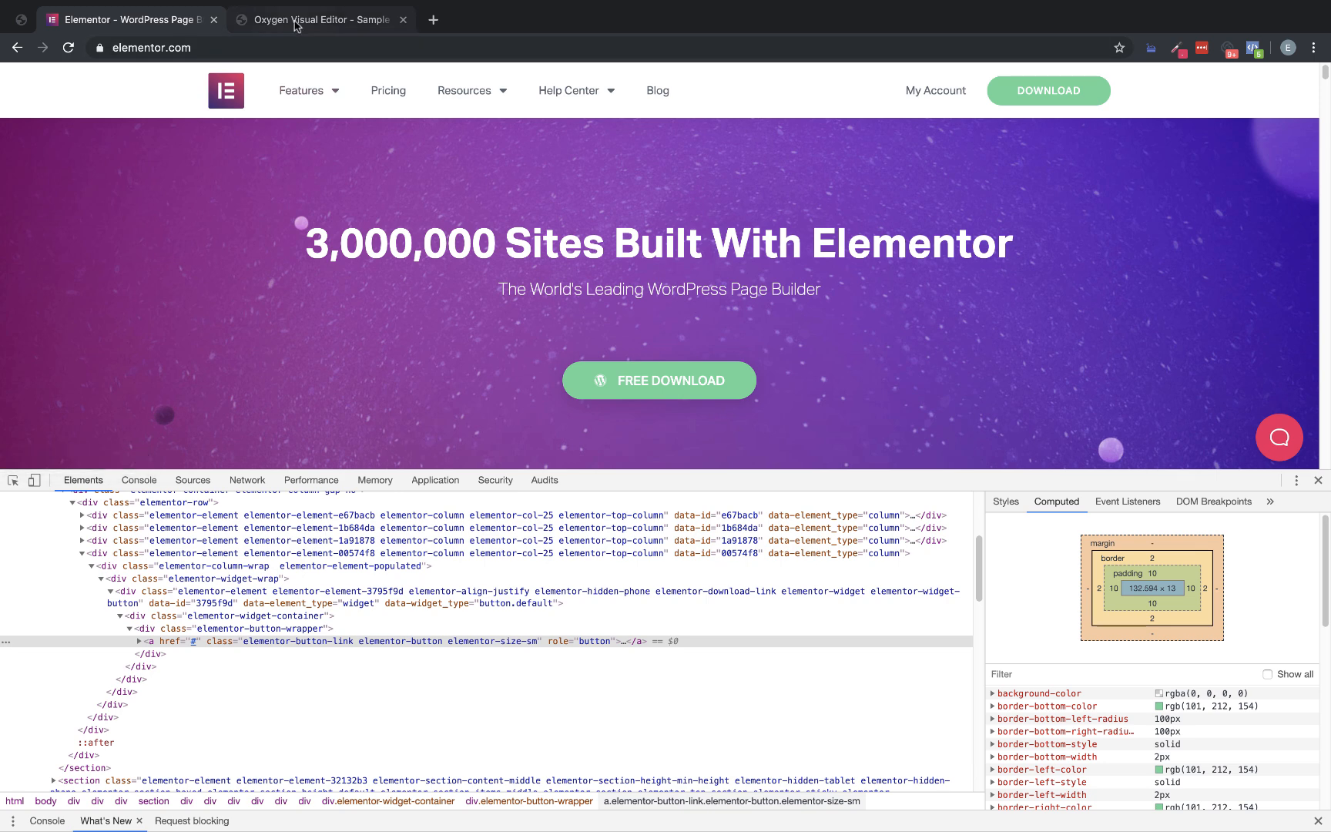
click(319, 19)
click(177, 220)
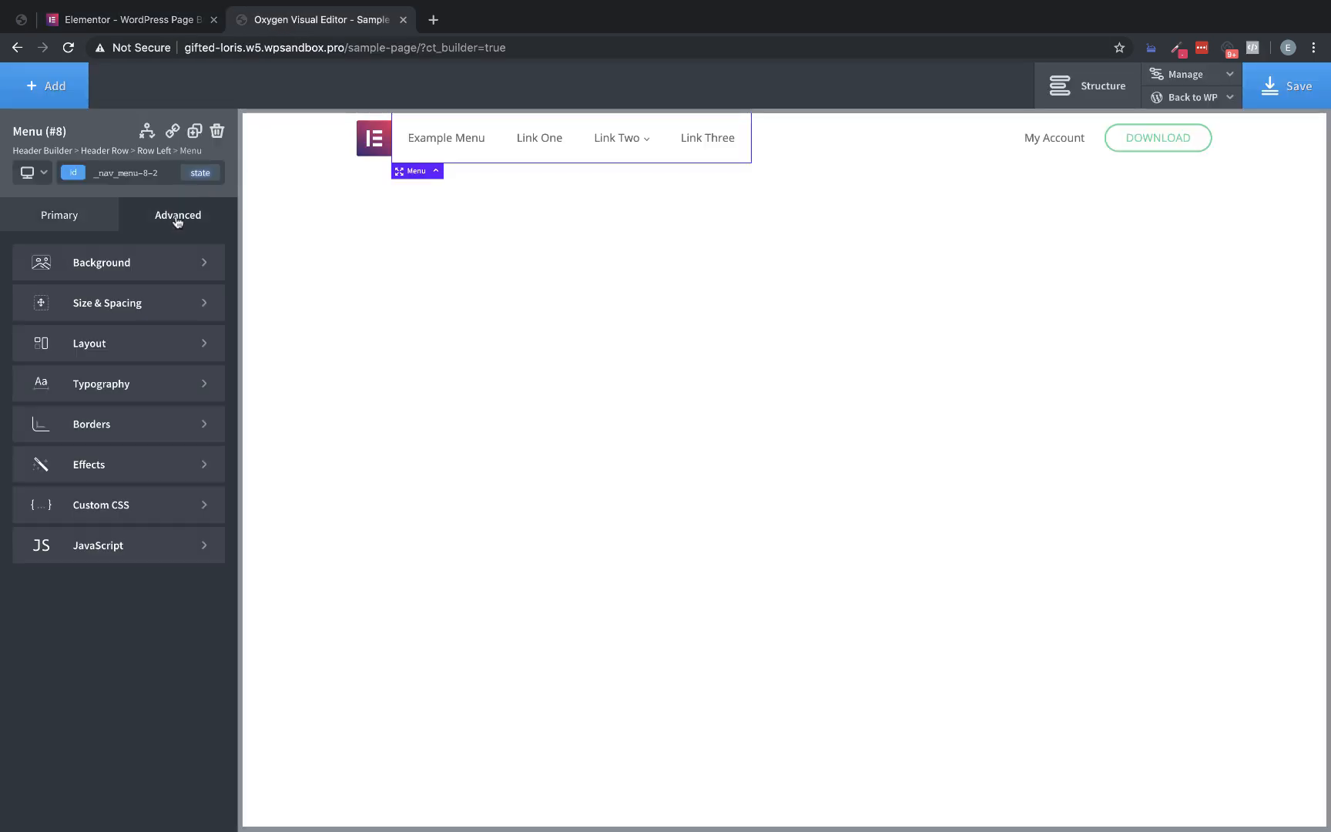
click(138, 303)
click(136, 335)
text(15)
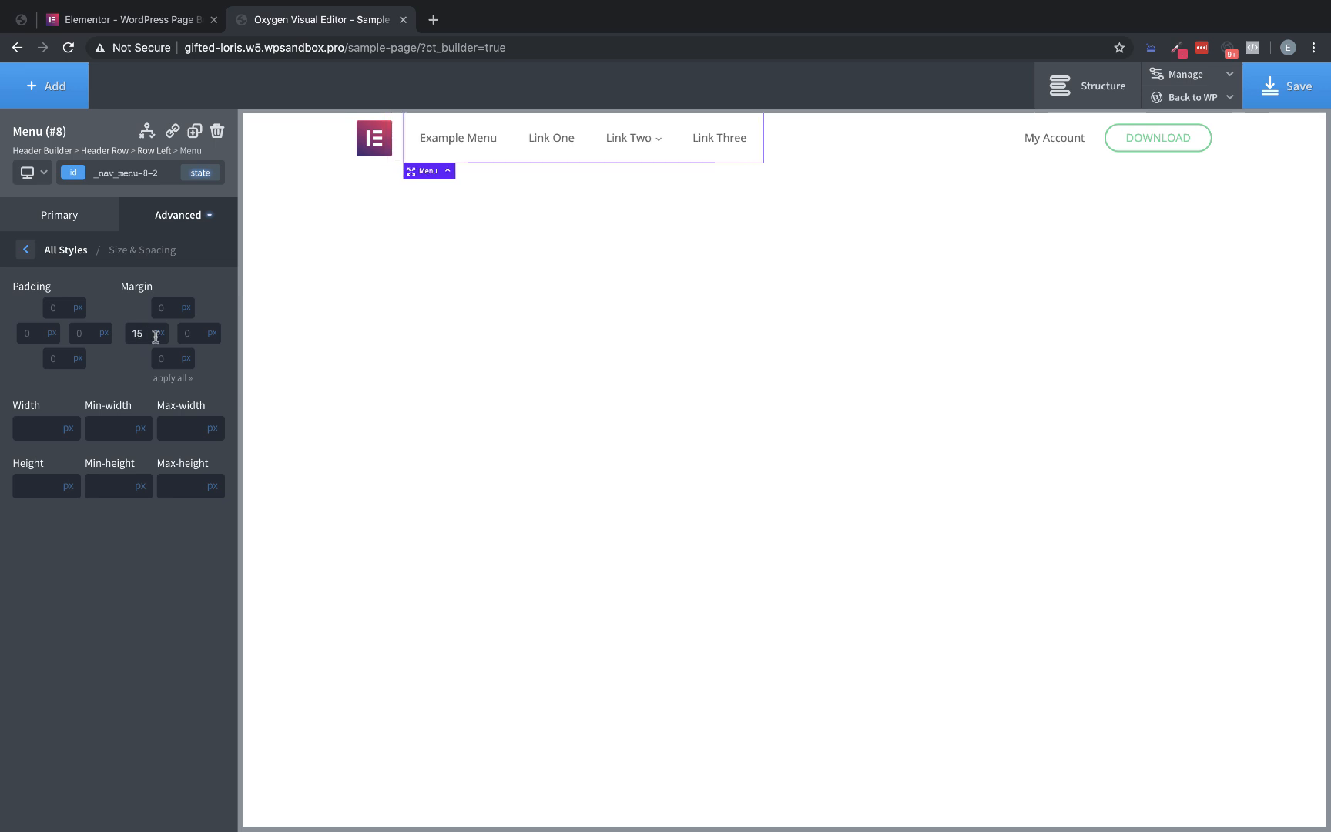
Compare the header with the Elementor homepage, test the Oxygen menu's Link Two dropdown and save the page
click(127, 19)
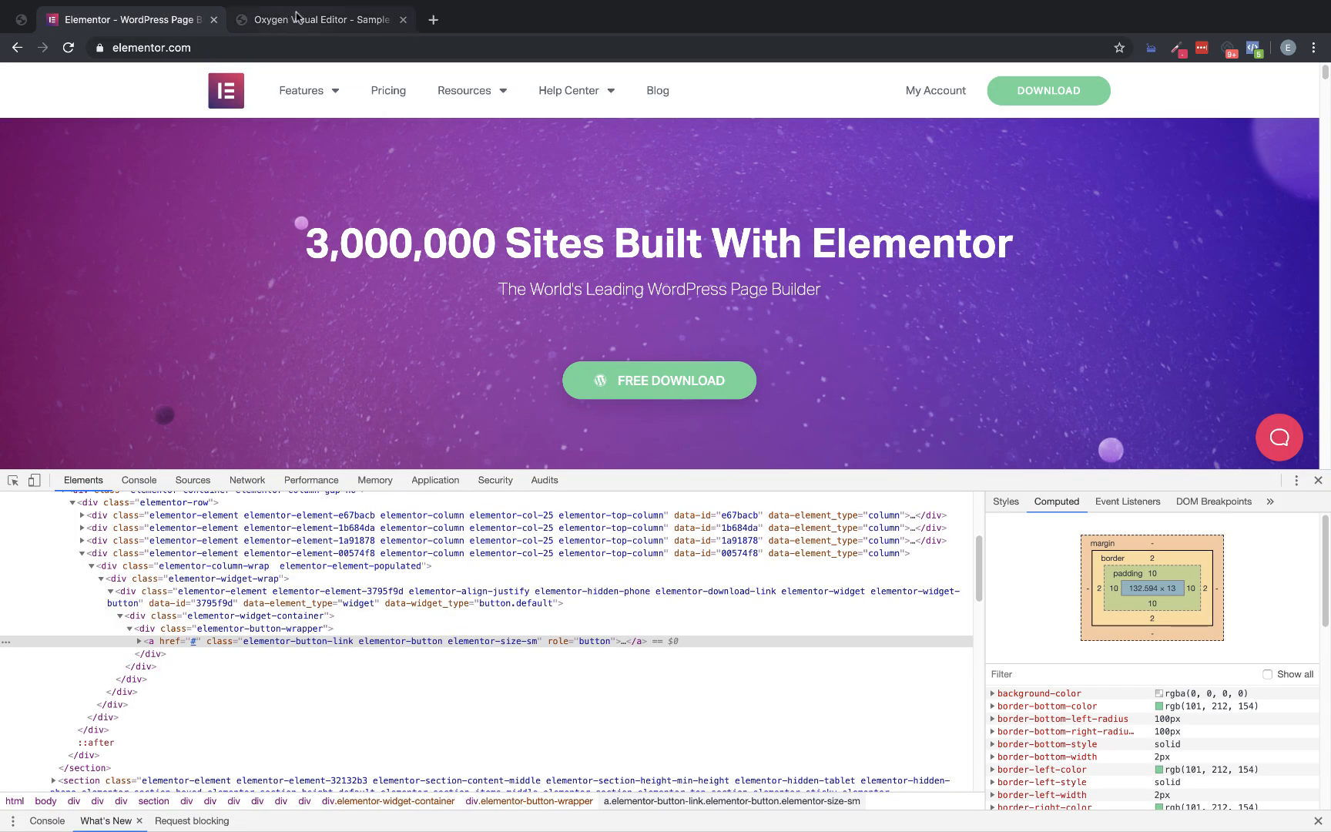
click(297, 19)
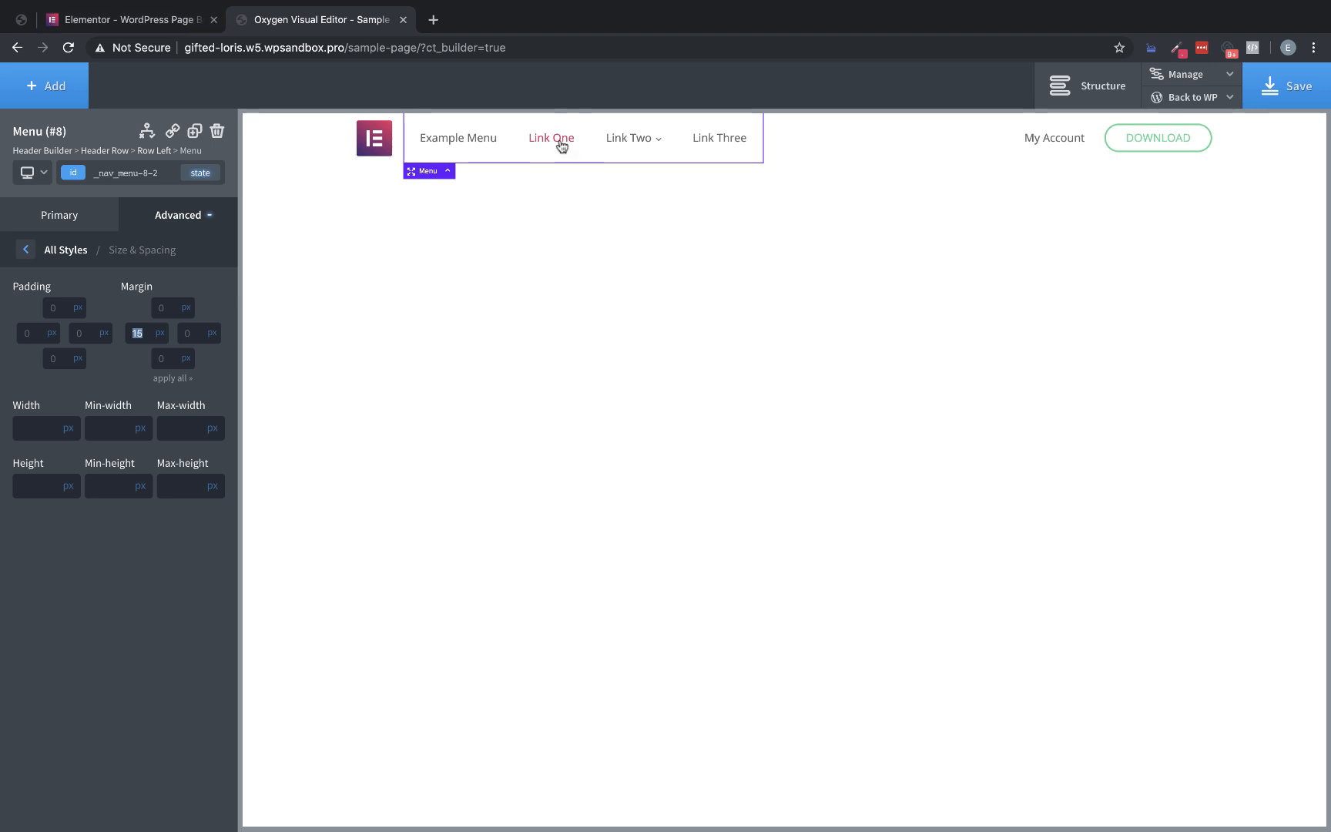
mouse_move(634, 142)
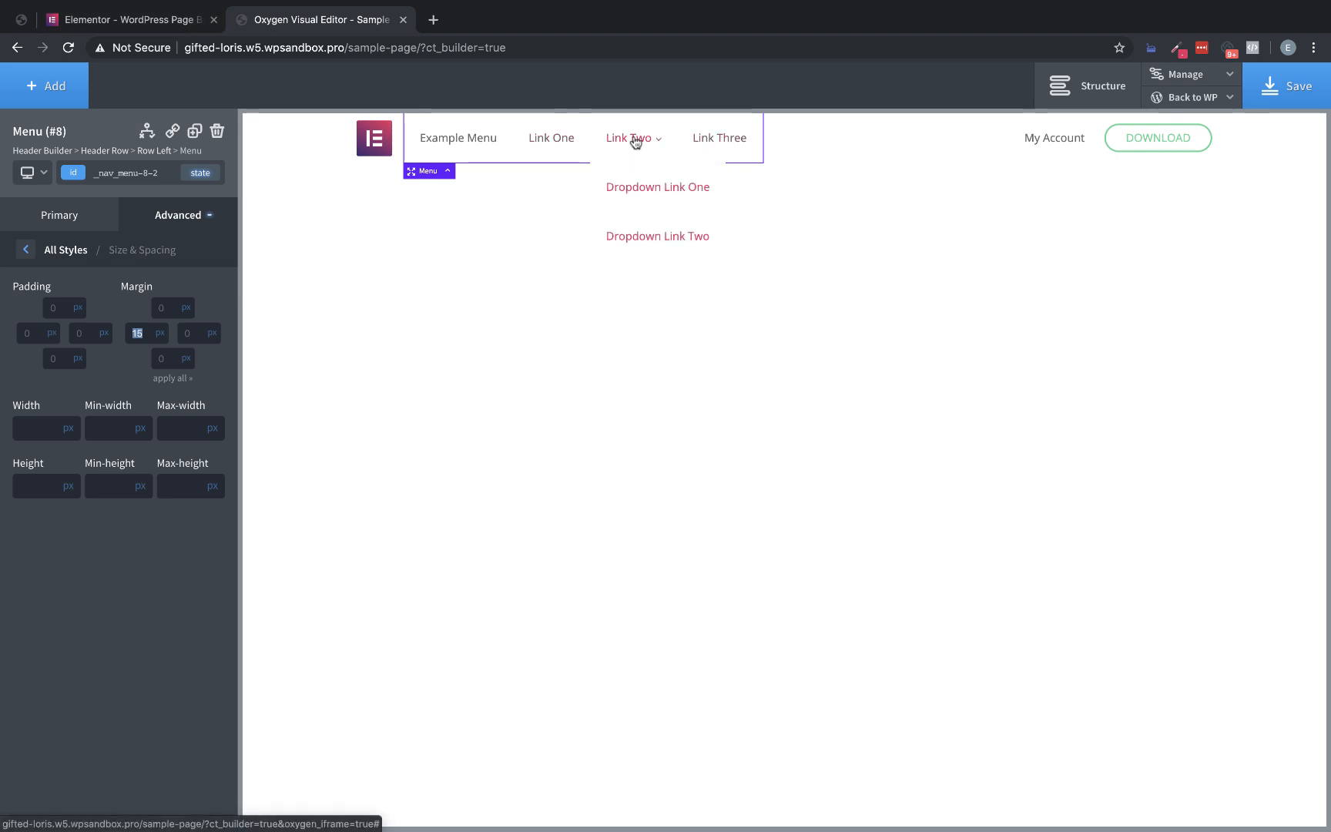
click(1320, 100)
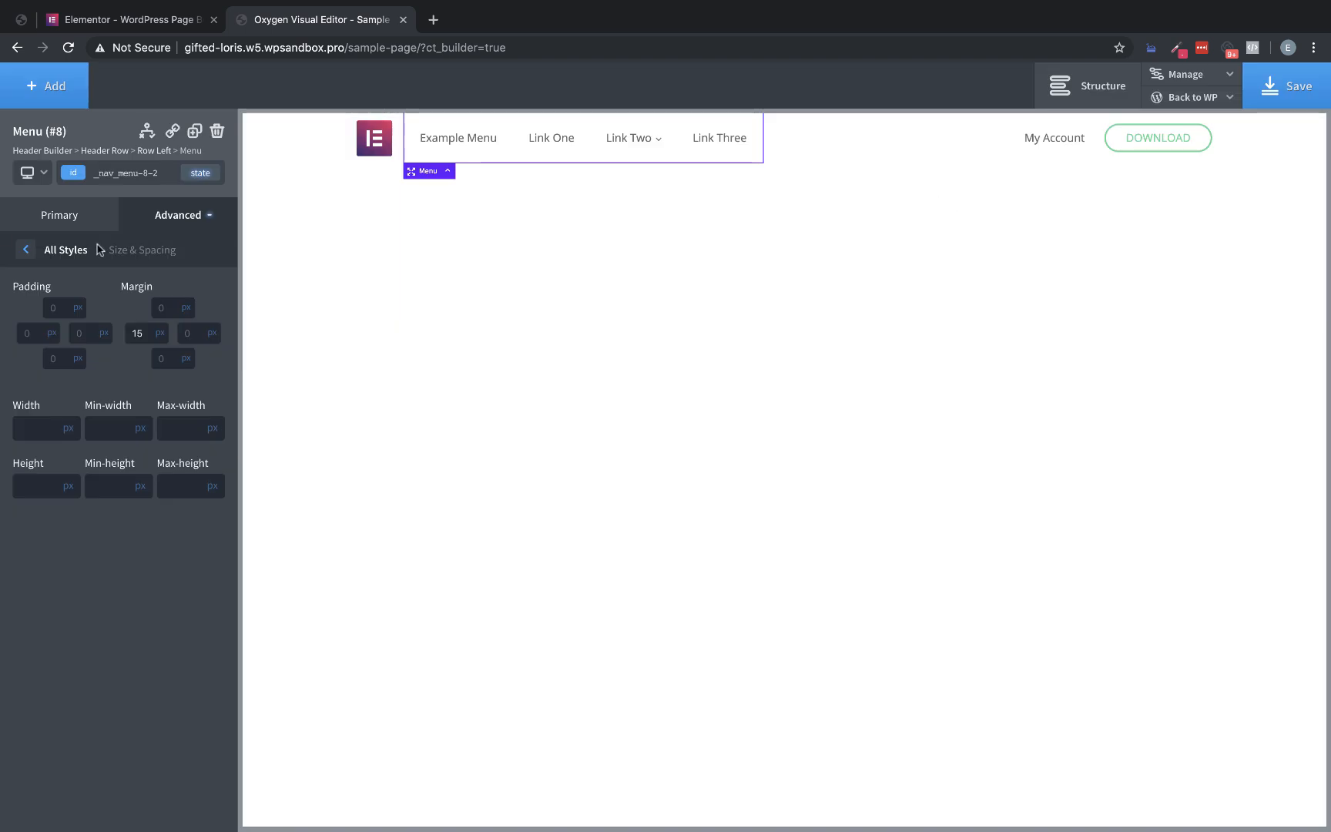
Examine the styling of the Resources dropdown on the Elementor homepage
click(23, 248)
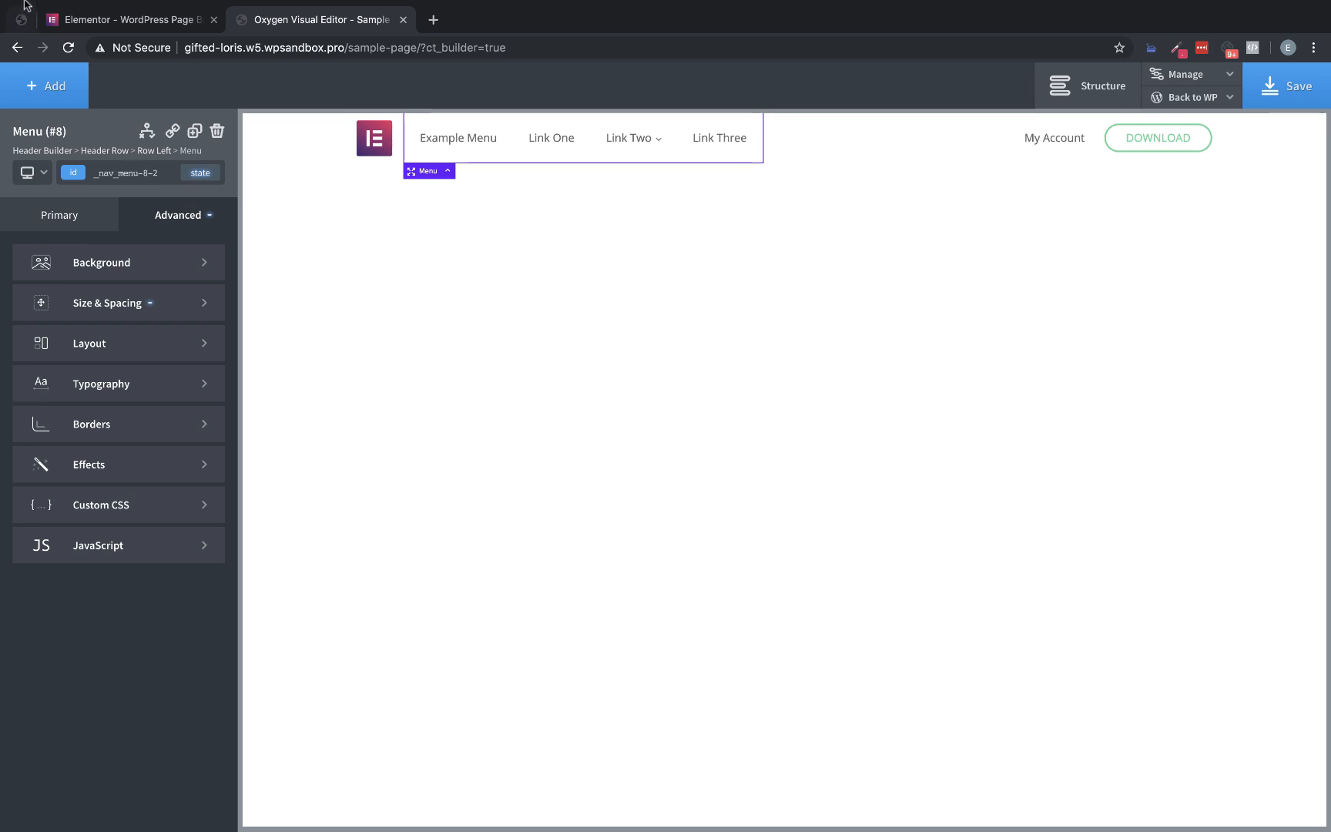
click(129, 21)
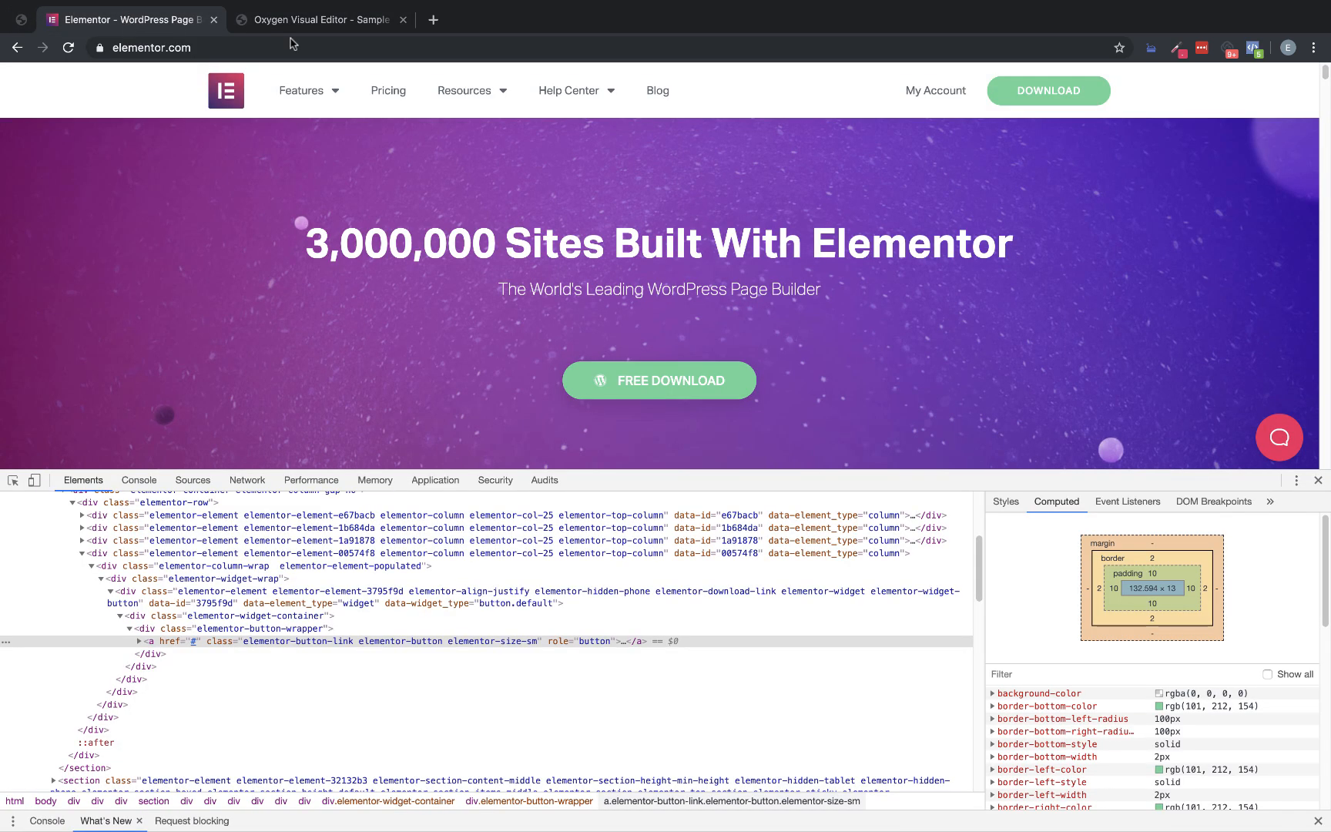
mouse_move(453, 89)
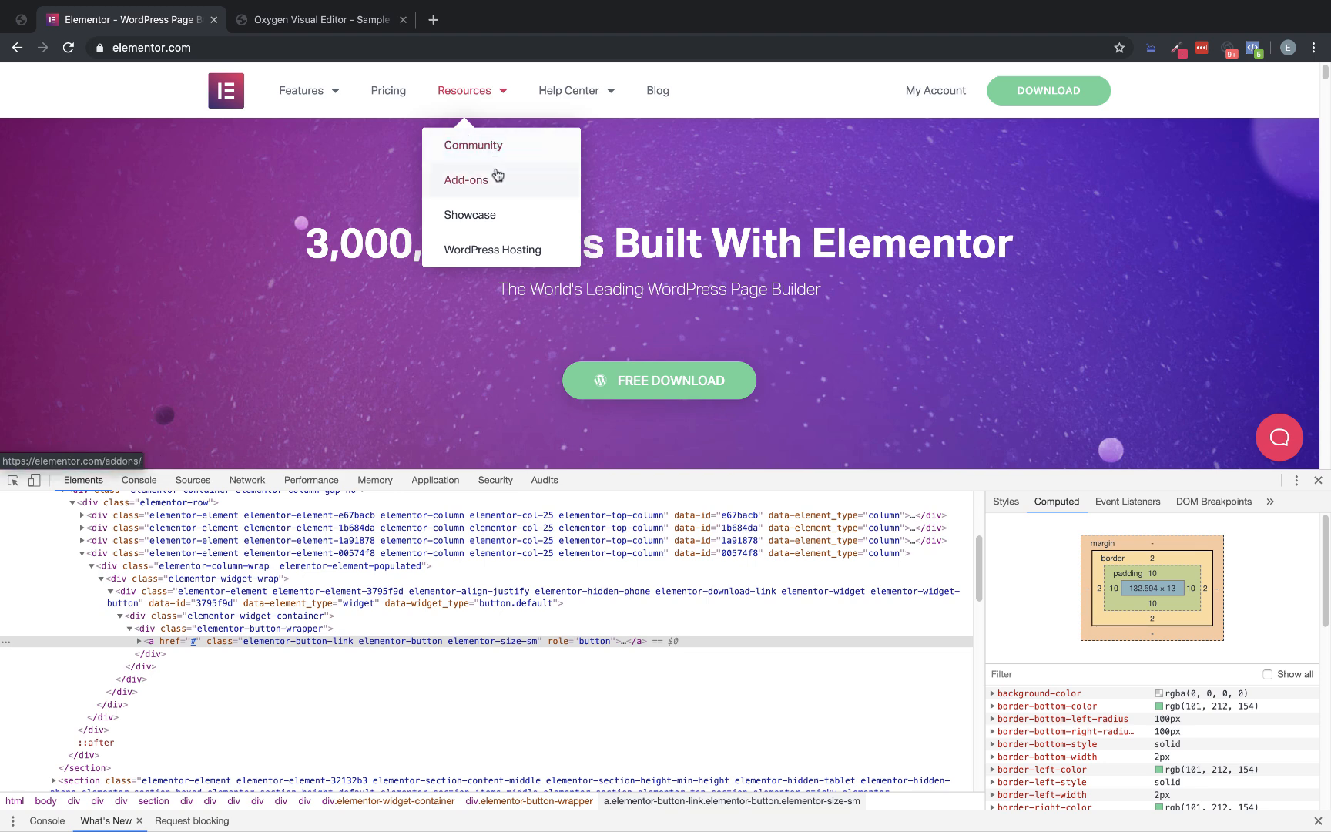
In the Oxygen editor, add a new stylesheet named "custom-css"
click(319, 23)
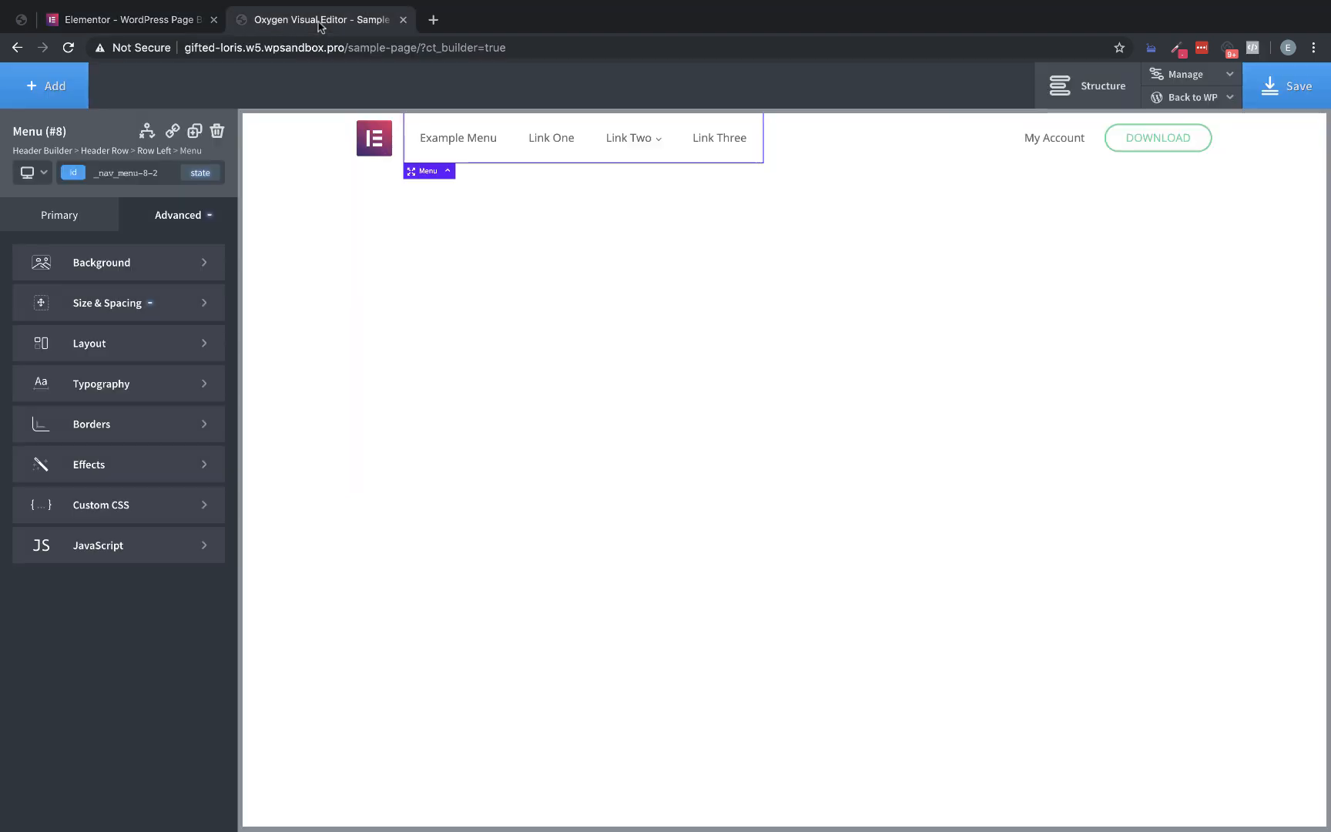
click(1201, 75)
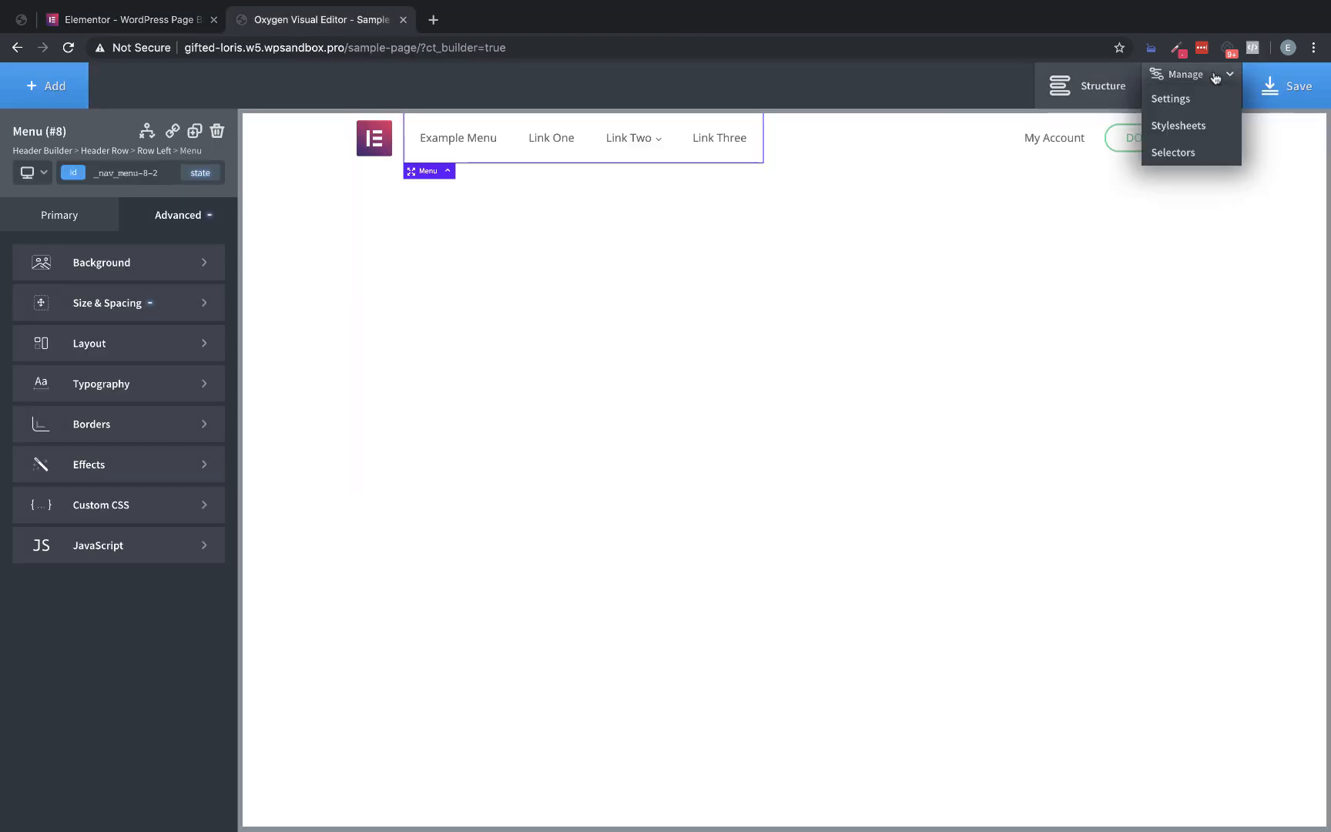
click(1201, 123)
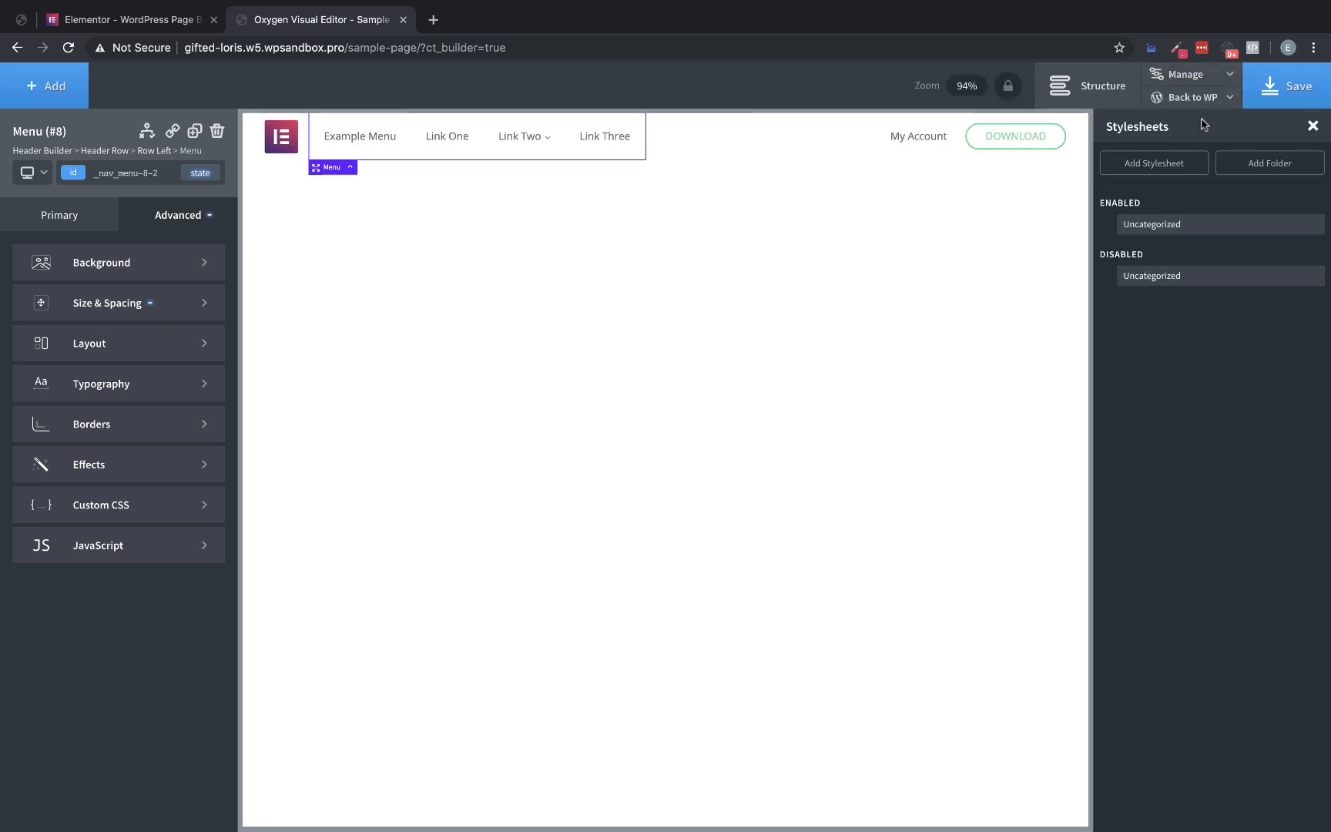
click(1182, 160)
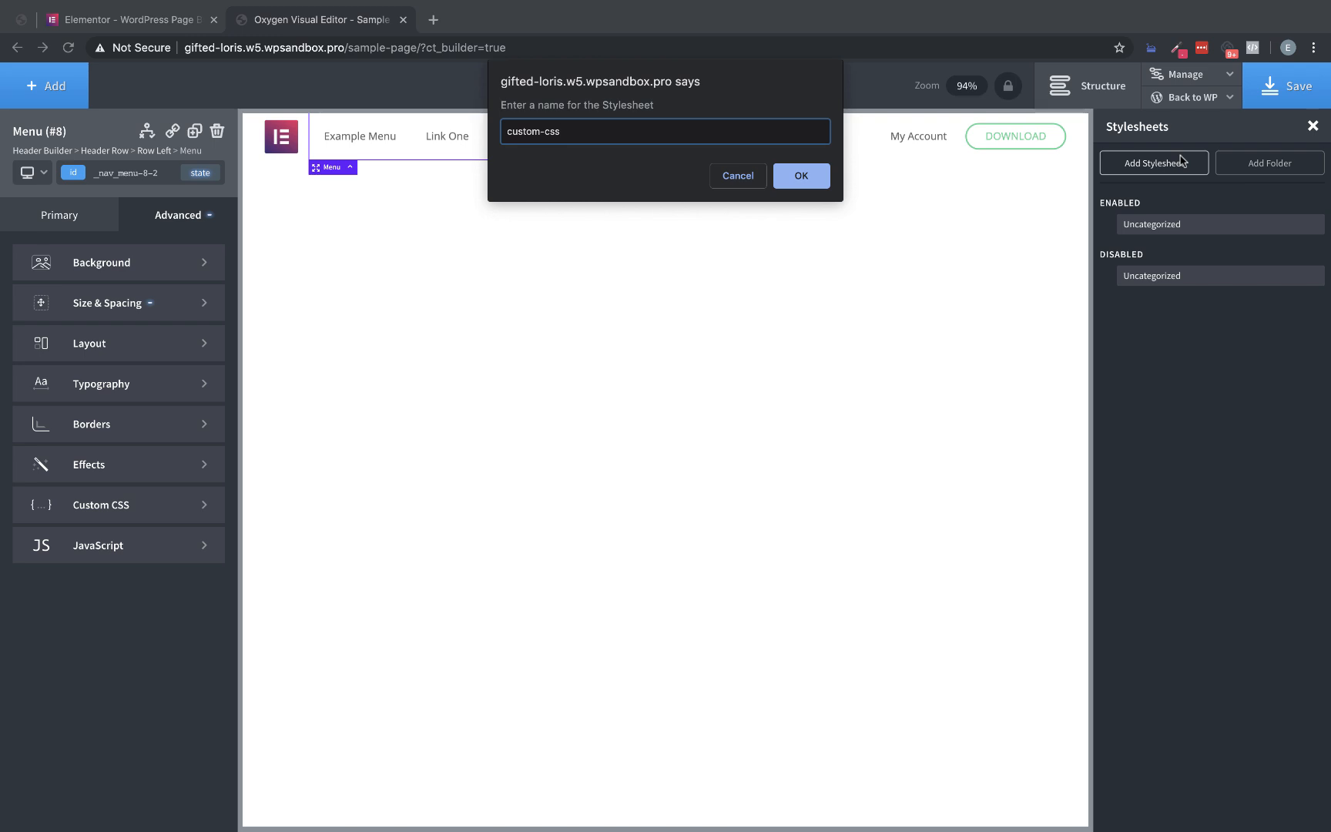
key(Return)
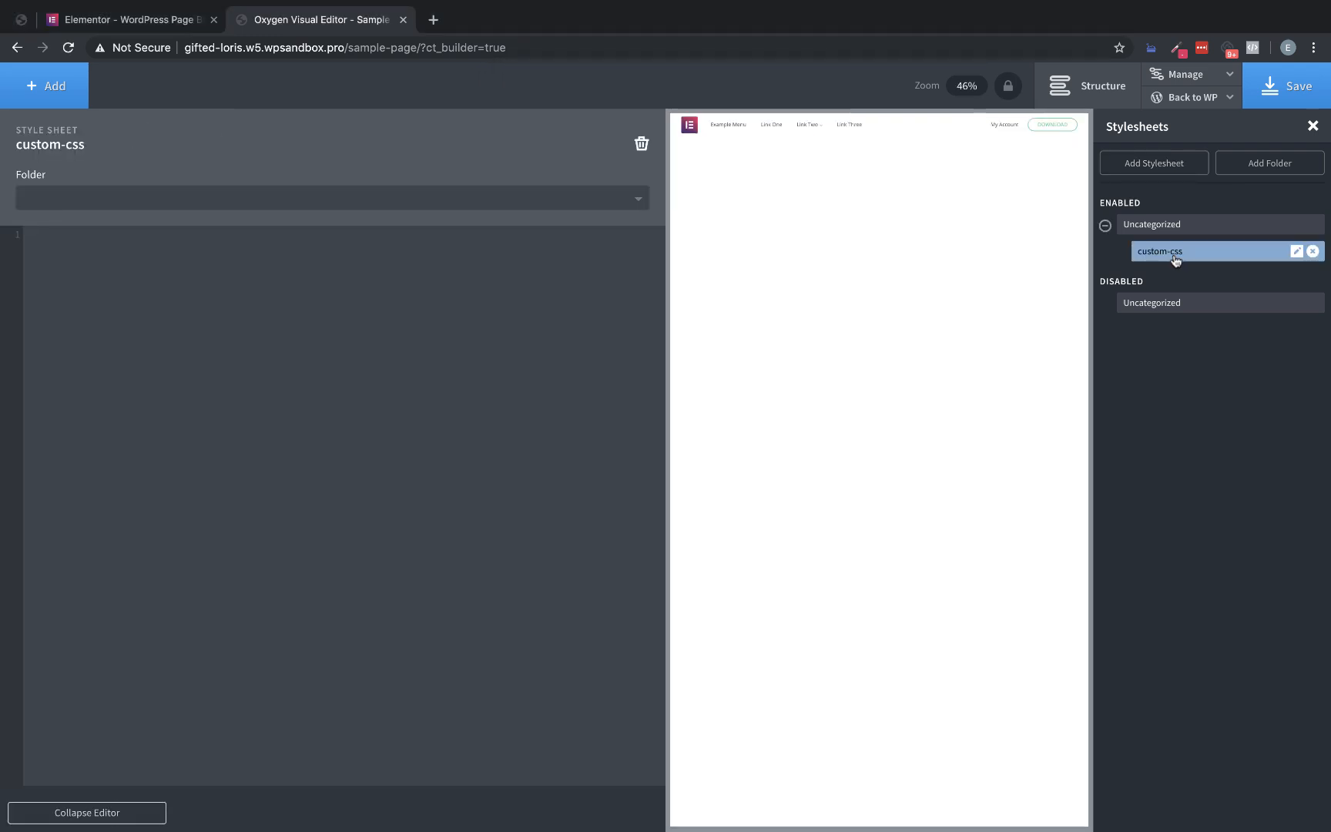
Open the sample page's frontend in a new tab and inspect the sub-menu element under Link Two
mouse_move(1192, 97)
right_click(1164, 147)
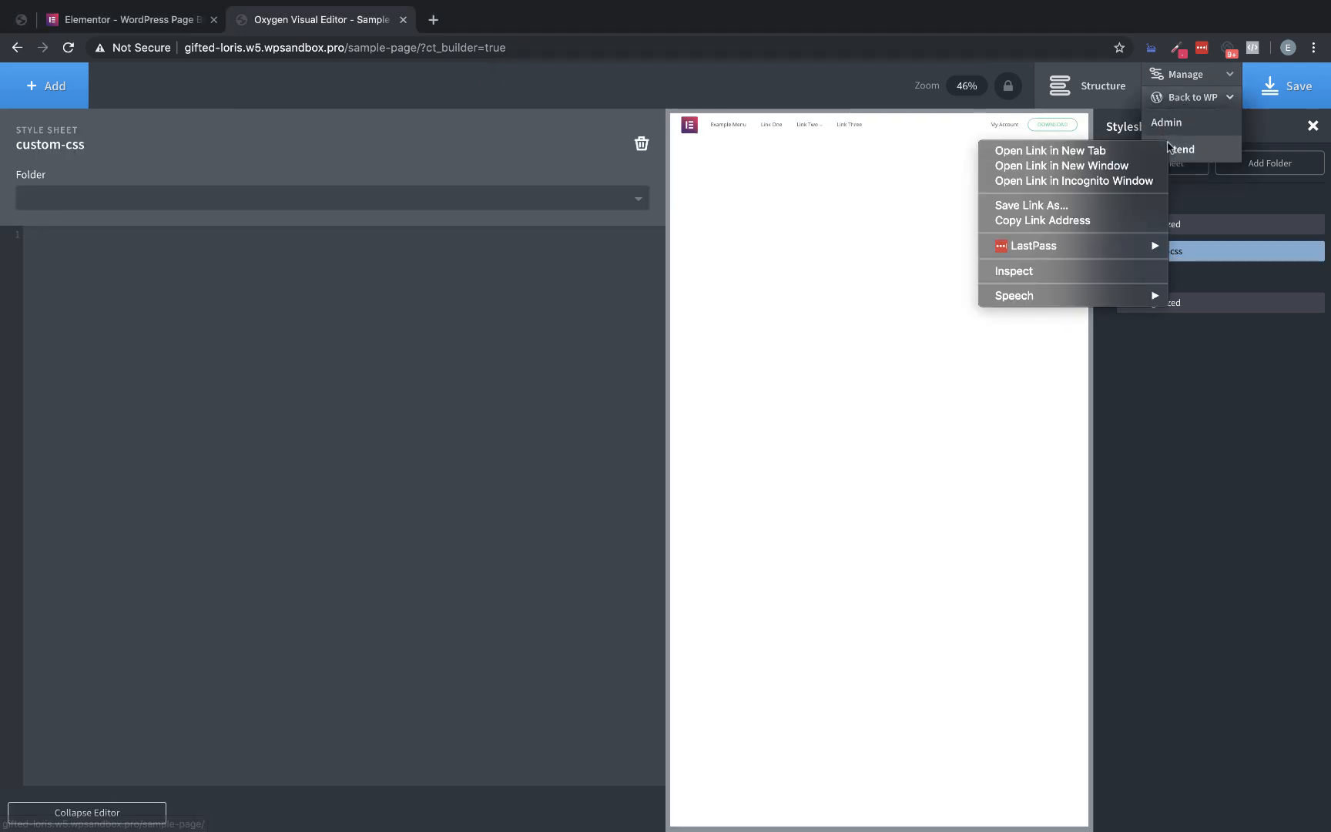
click(1156, 154)
click(477, 20)
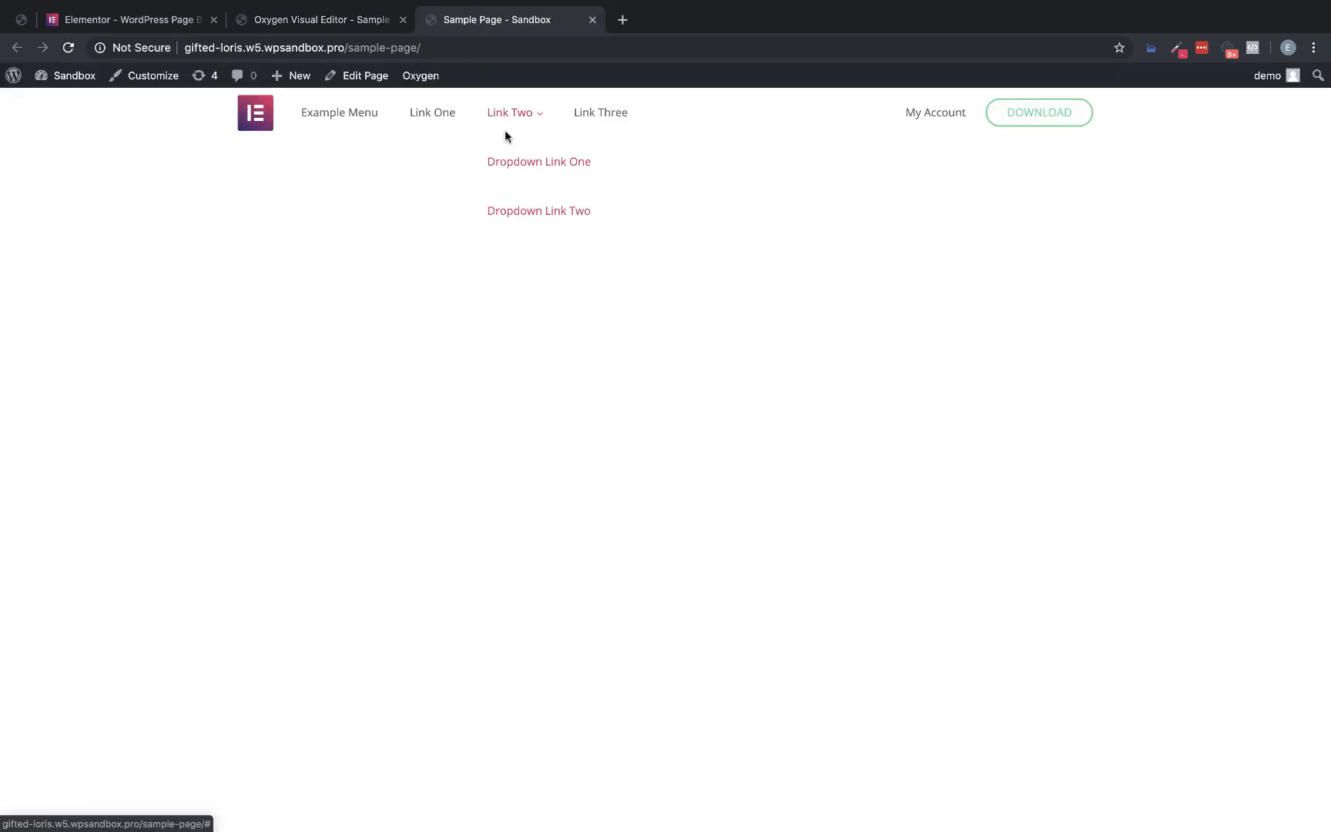
right_click(505, 131)
click(544, 260)
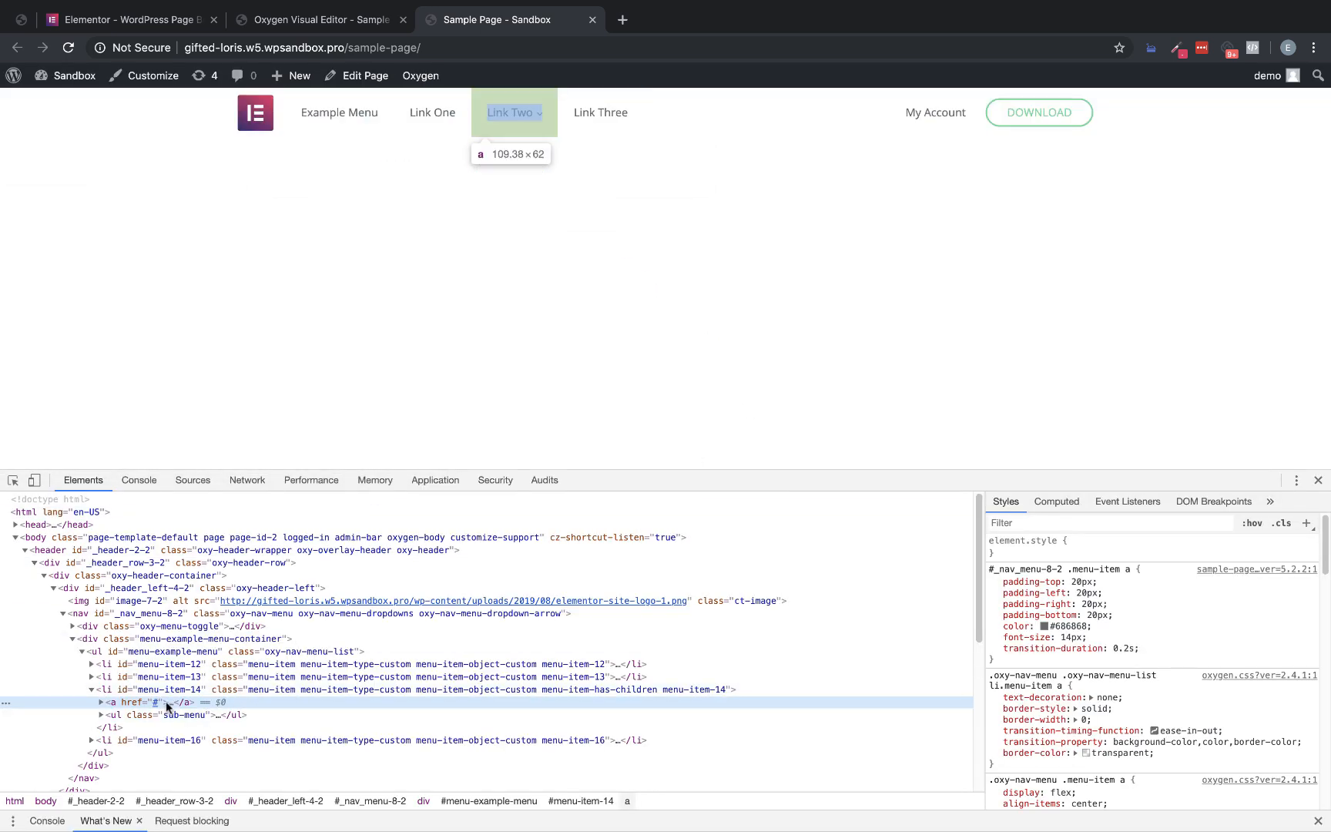
click(145, 714)
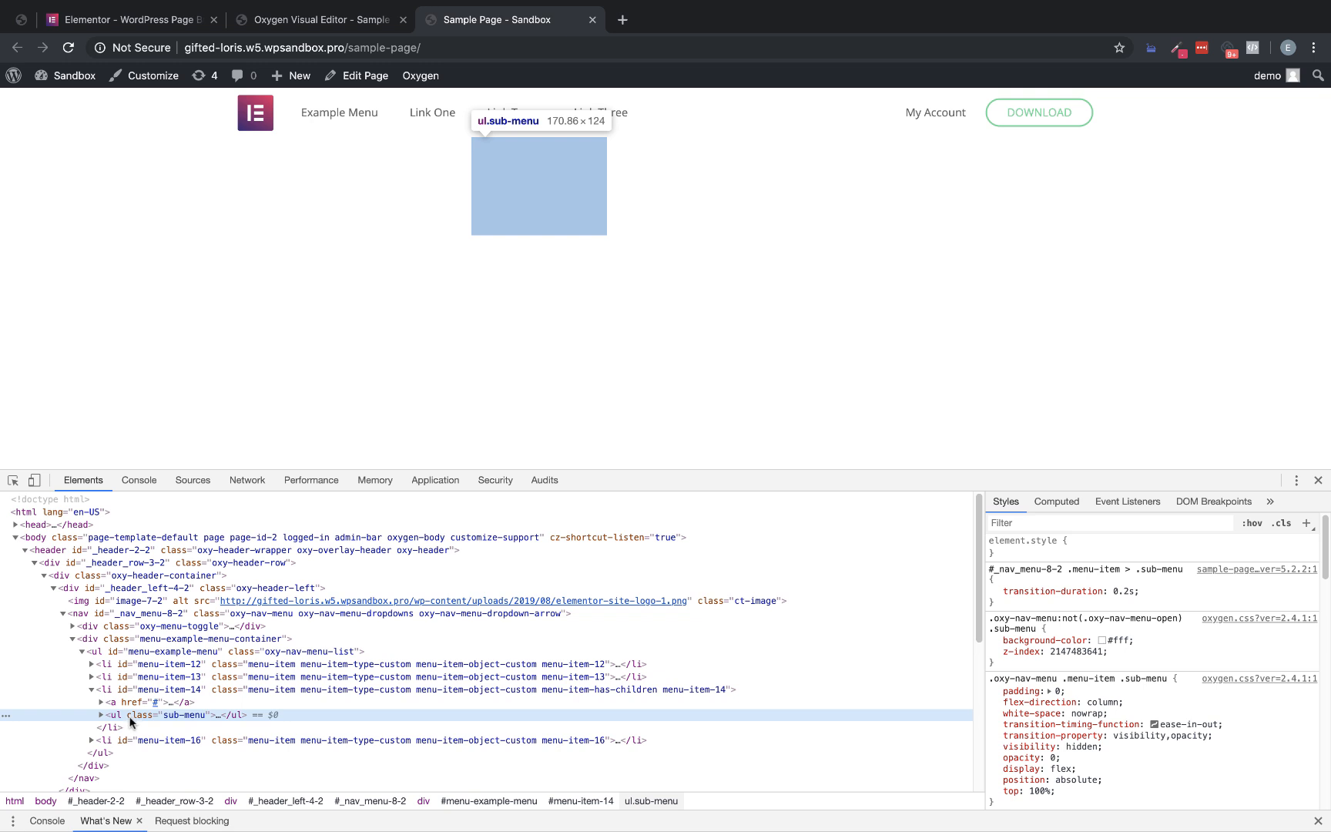
Copy the sub-menu's selector from the inspector and start a "#_nav_menu-8-2 .menu-item > .sub-menu" rule in custom-css
click(1082, 568)
key(ctrl+c)
click(323, 19)
click(140, 283)
key(ctrl+v)
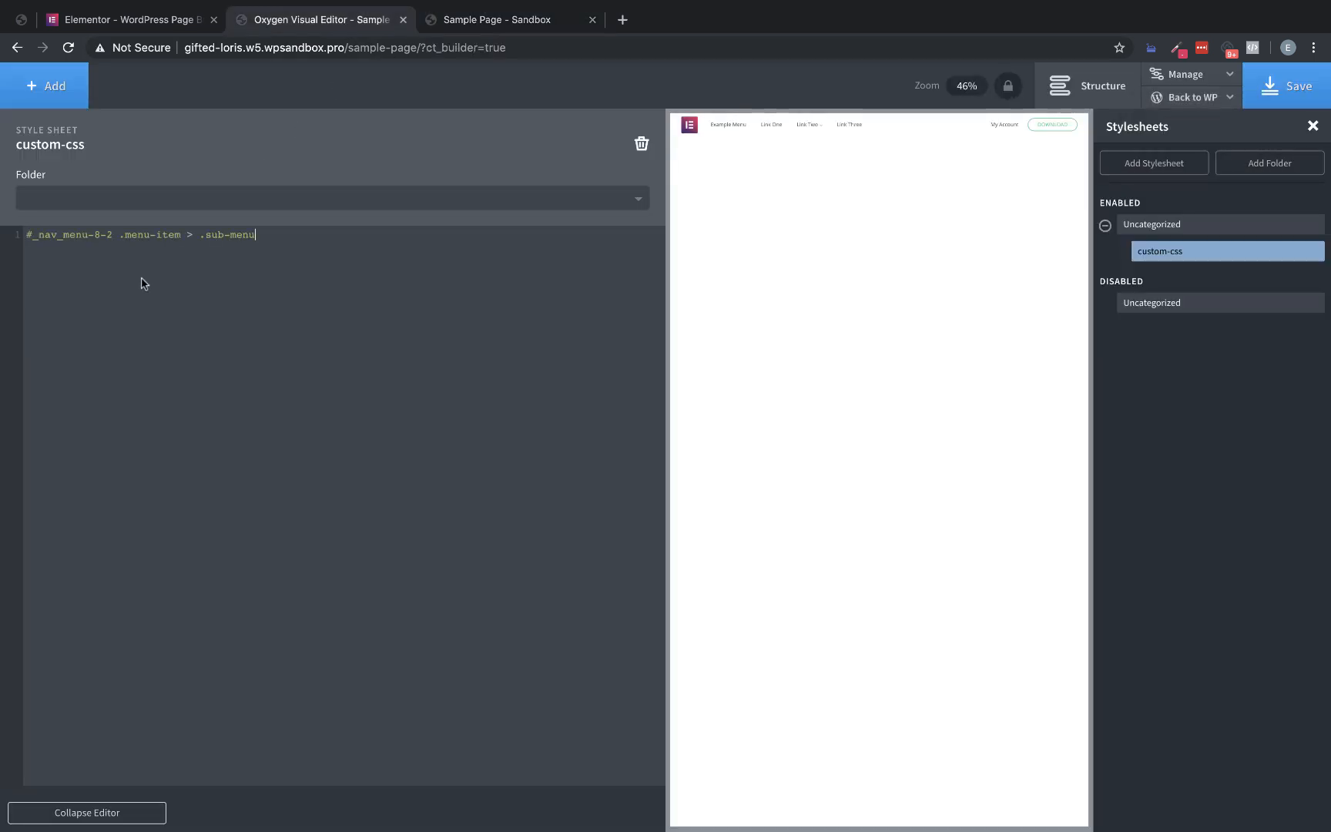
text({)
Lock the preview zoom at 100% and add a section with background color #cecece below the header
click(1014, 93)
mouse_move(970, 138)
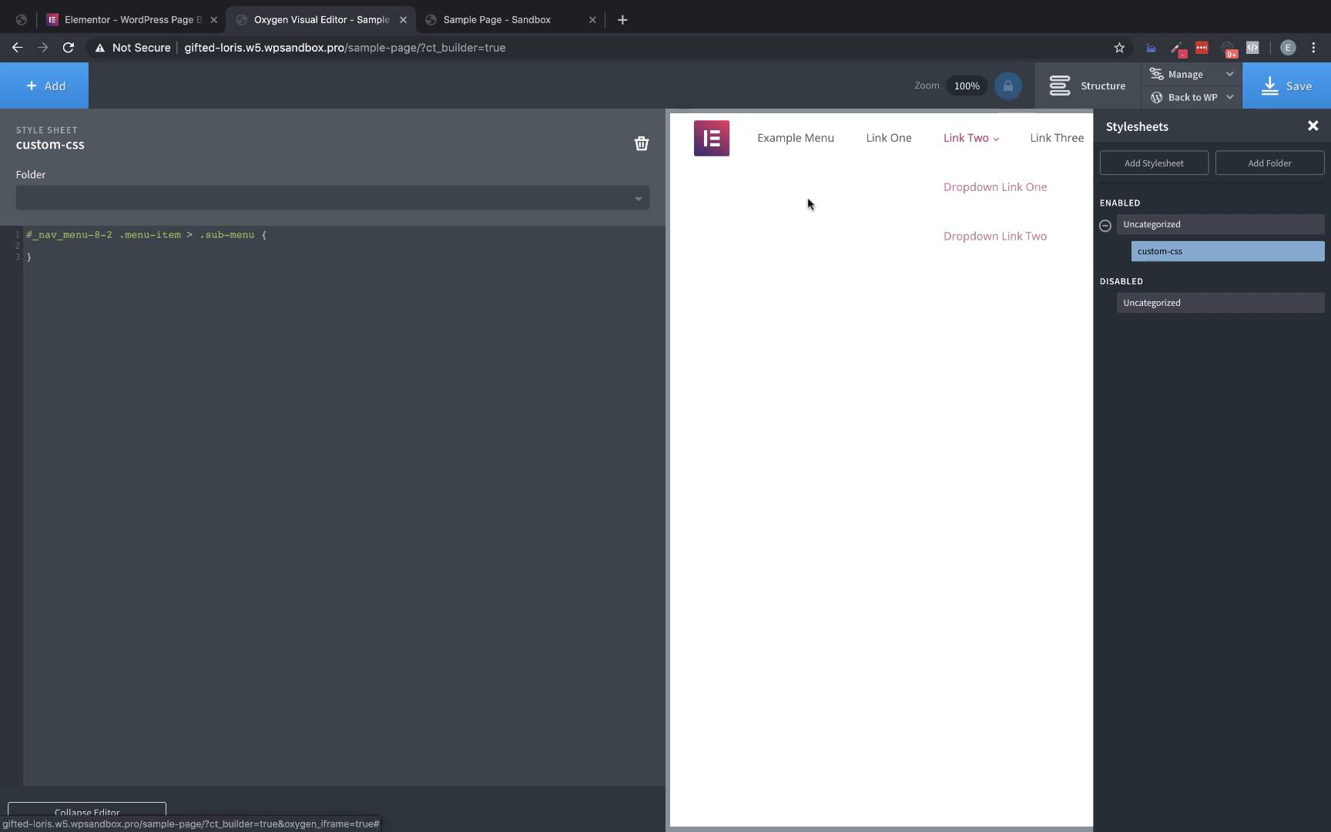
click(47, 85)
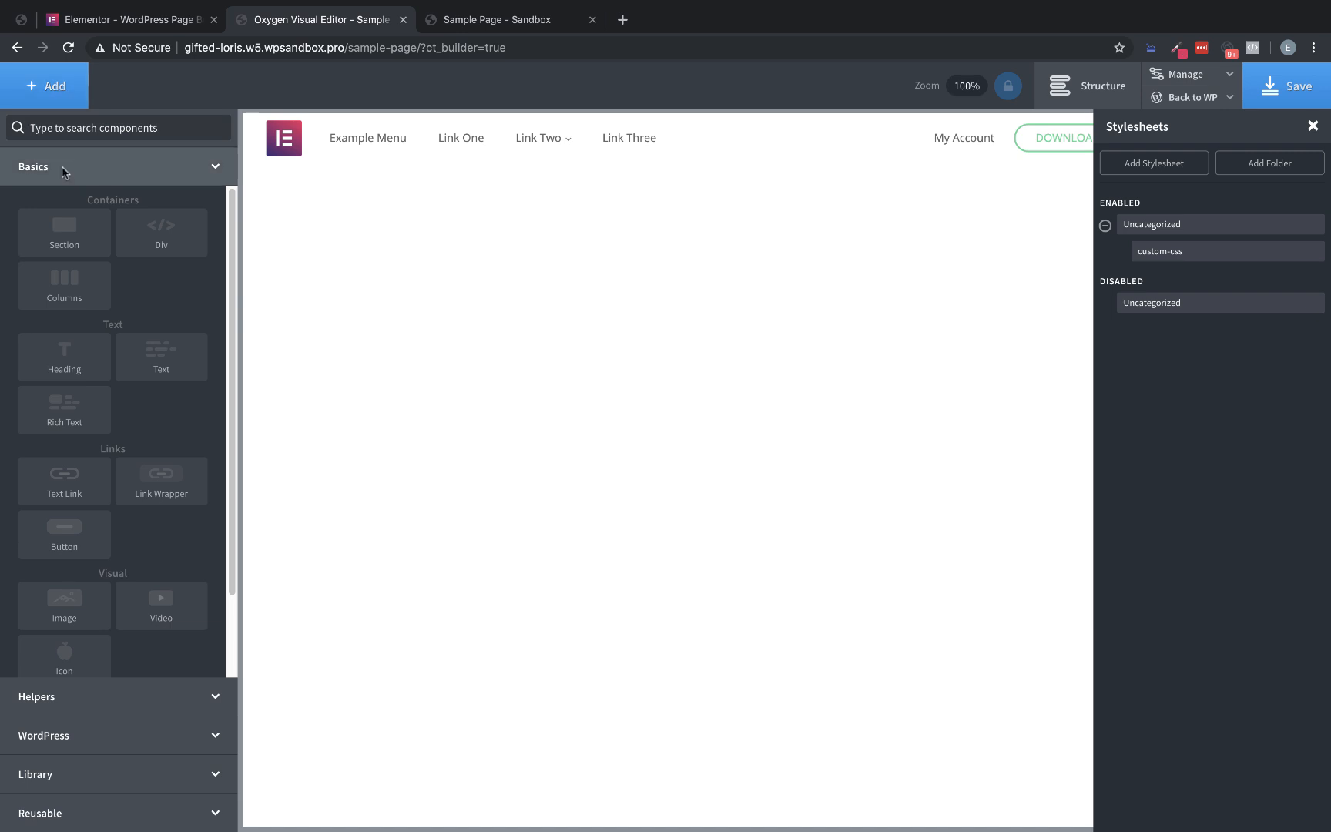
click(52, 230)
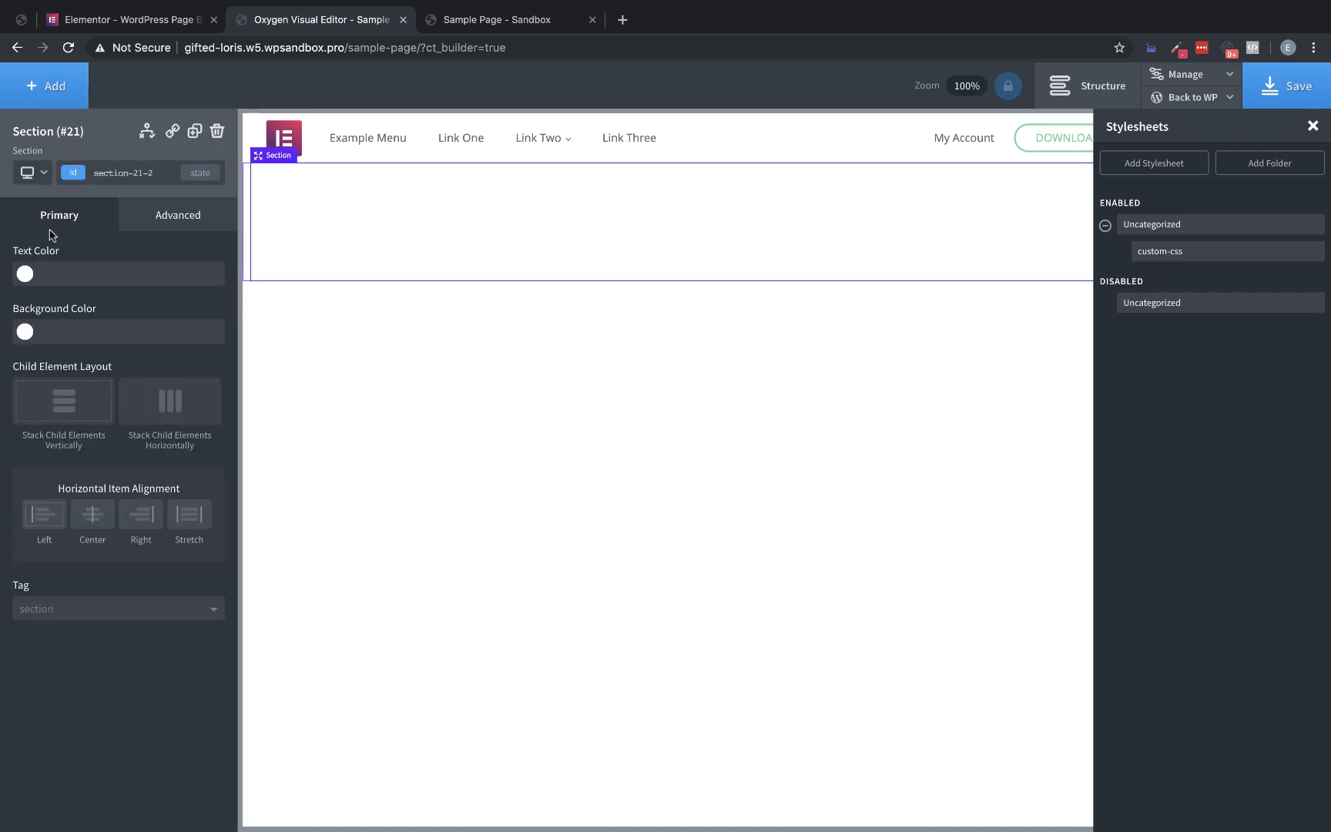
click(25, 332)
drag(41, 392, 24, 375)
mouse_move(548, 139)
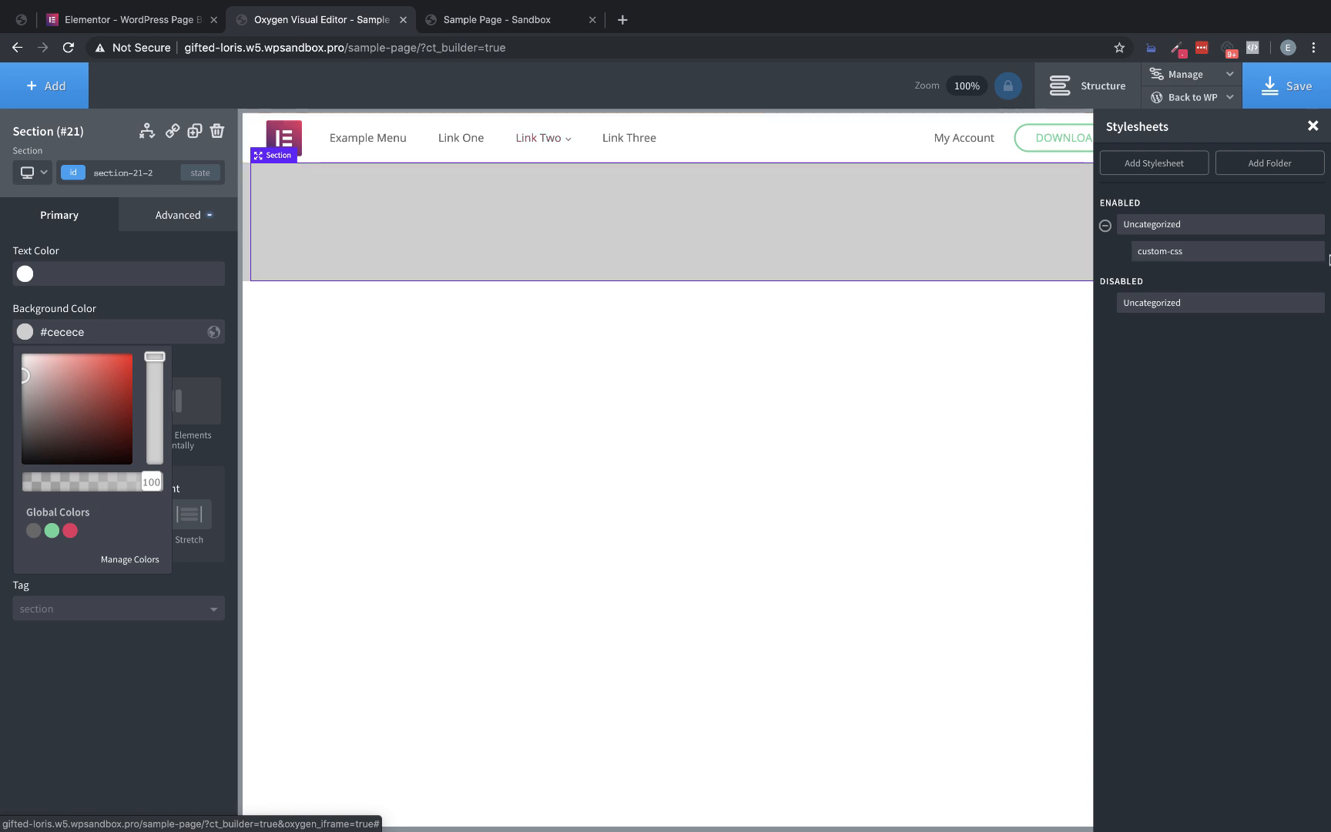
Set the sub-menu rule's margin-top to 24px in custom-css and check the Link Two dropdown in the preview
click(1194, 249)
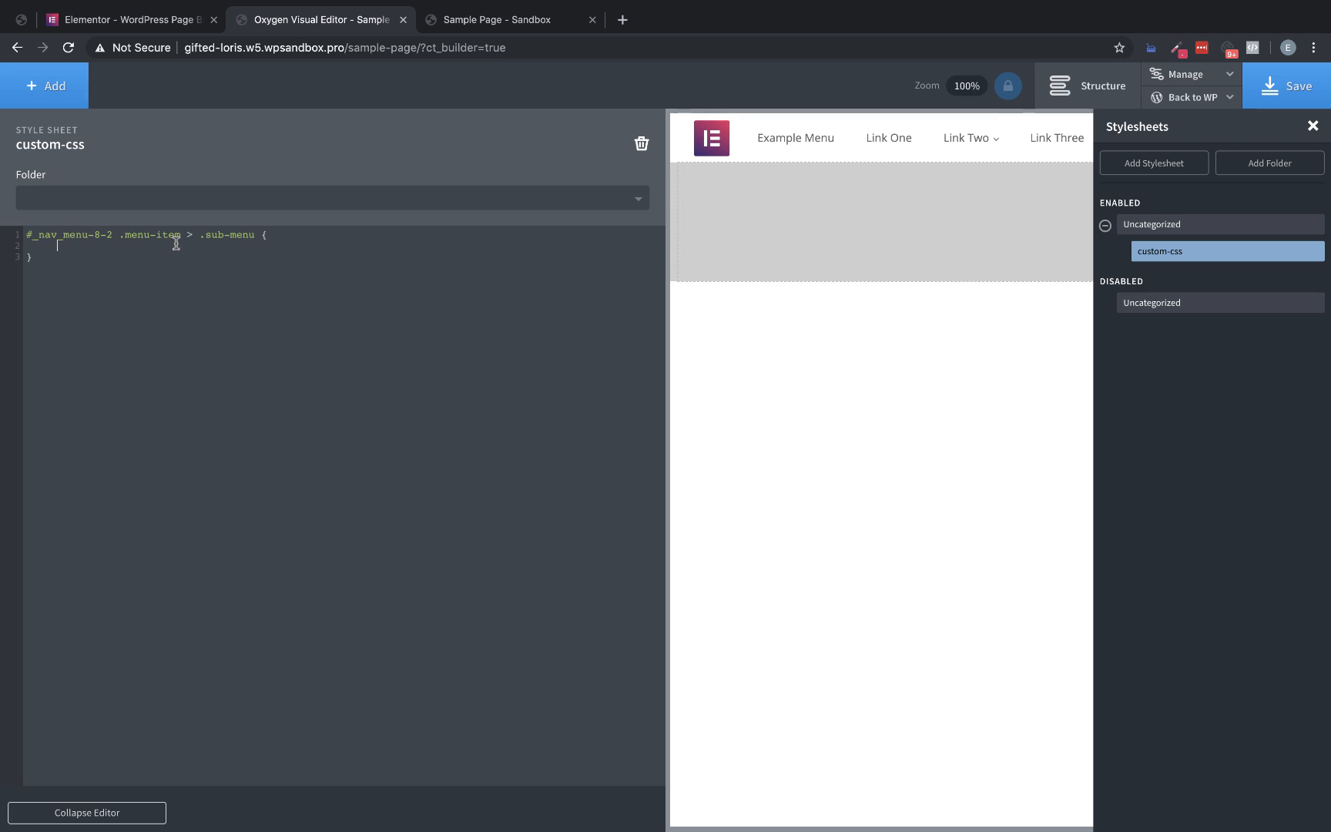
text(margin-top: 20)
text(px;)
mouse_move(984, 139)
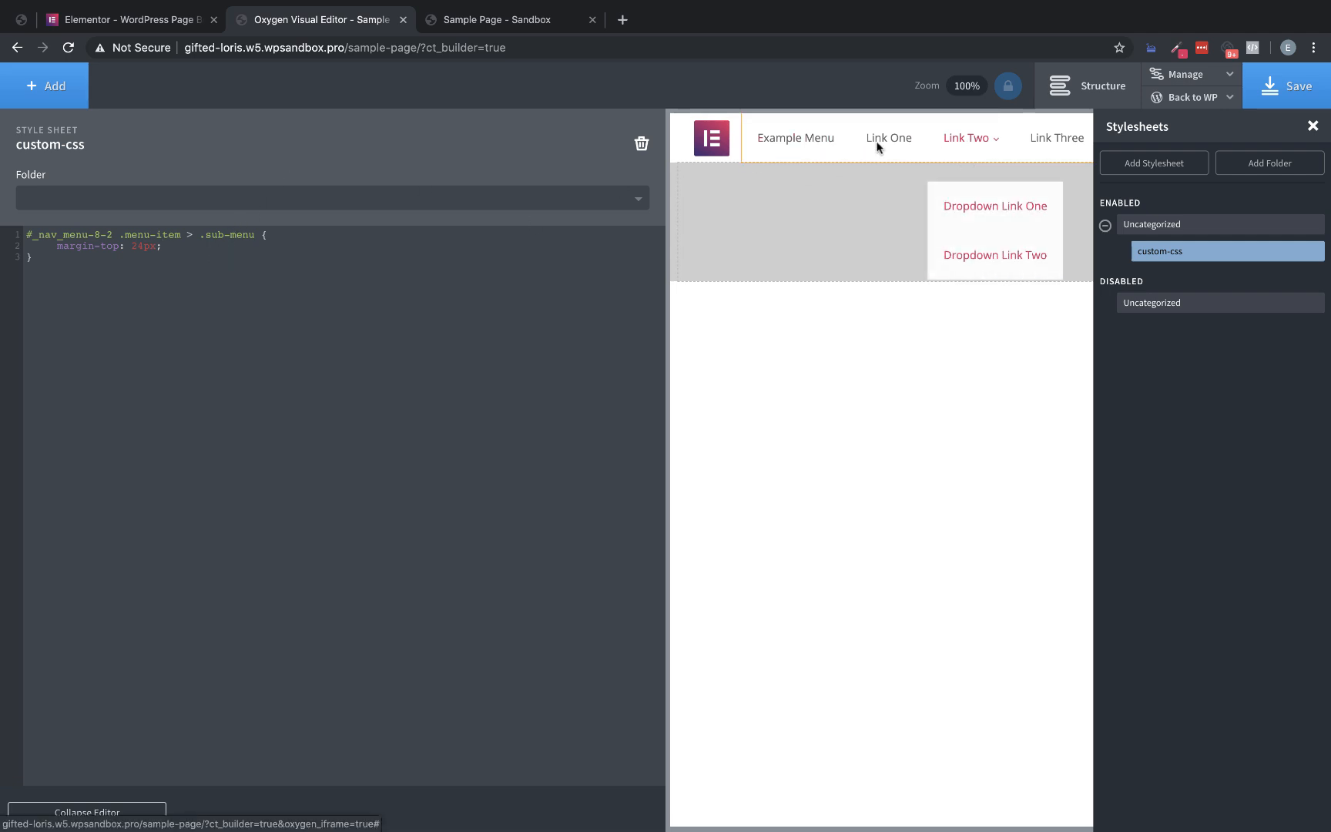
Compare the dropdown with Elementor's Resources dropdown and add border-radius: 4px to the sub-menu rule
click(71, 18)
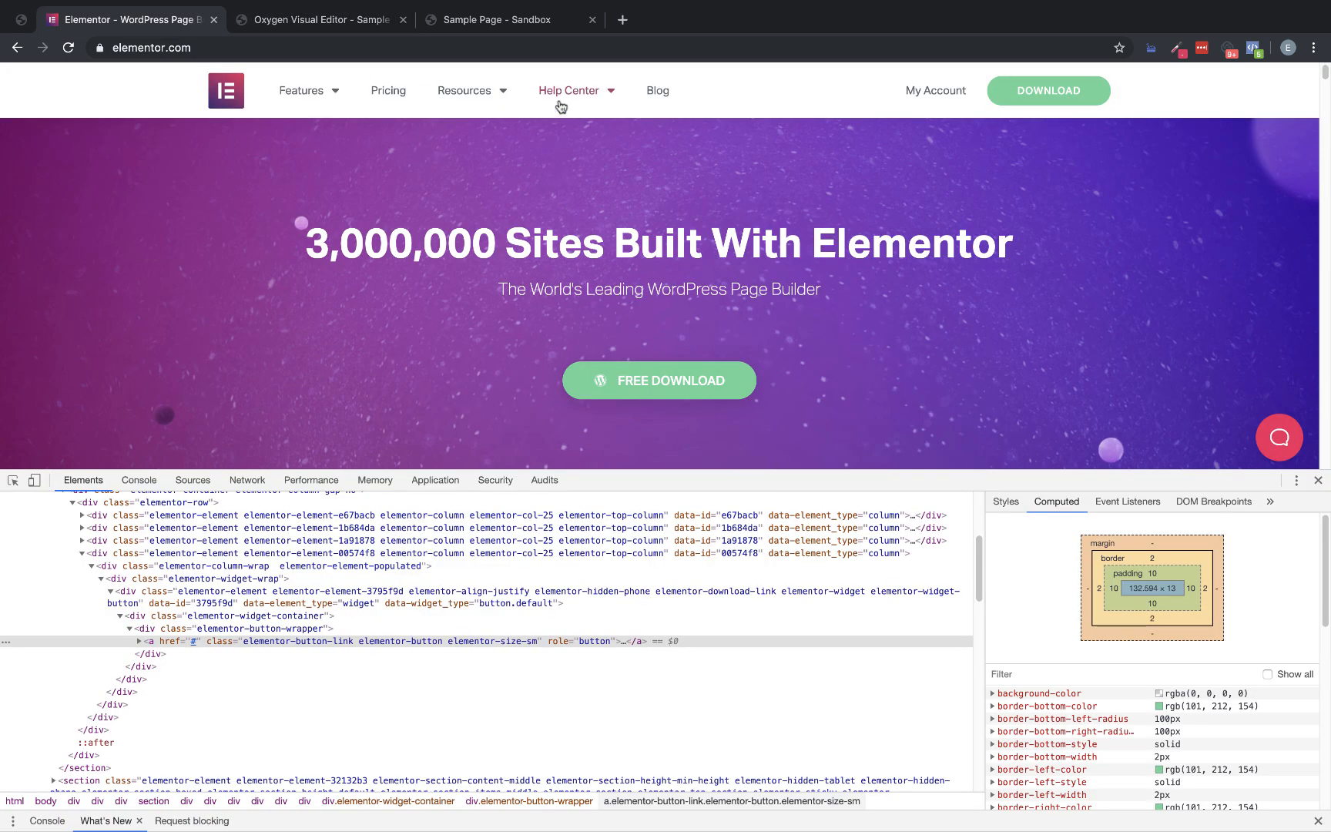
mouse_move(474, 95)
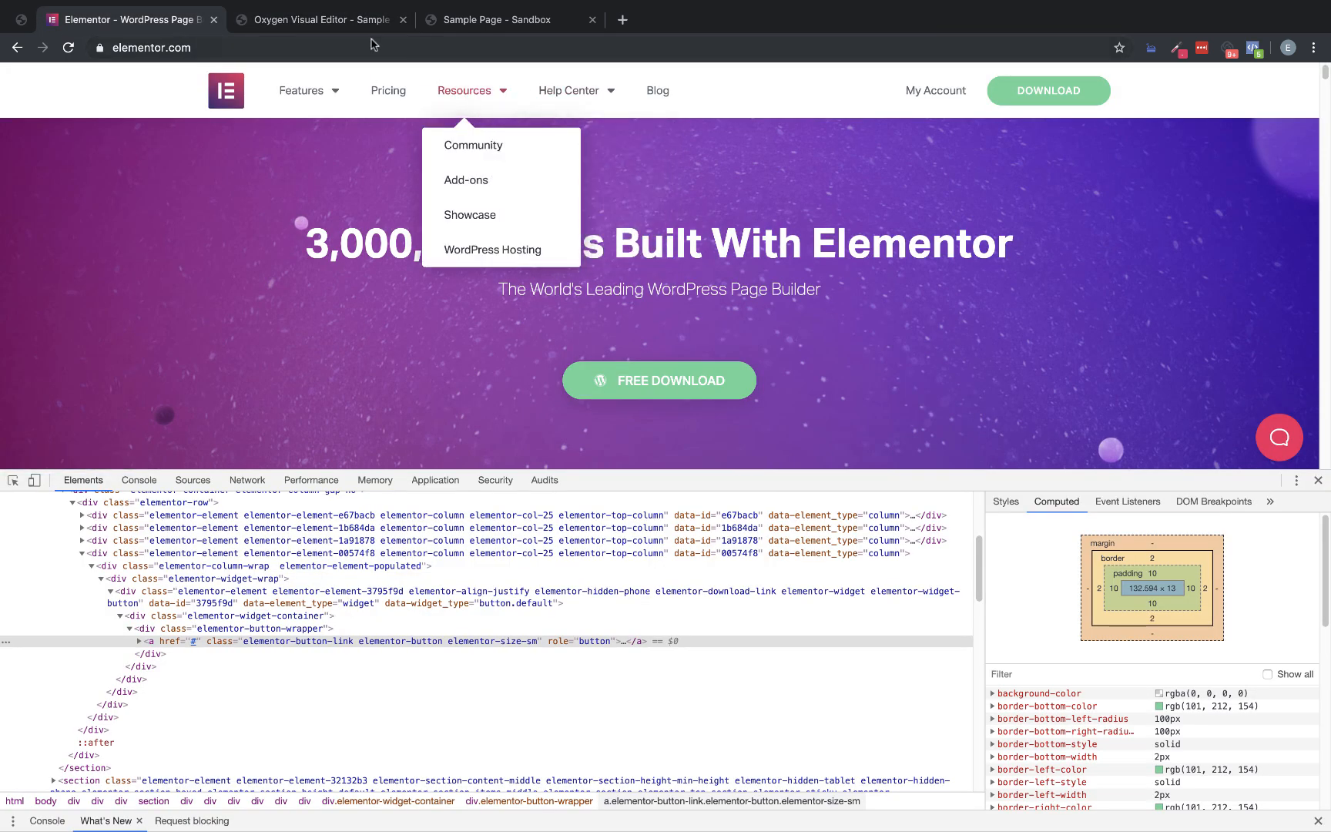
click(297, 19)
key(Return)
text(border-)
key(BackSpace)
key(BackSpace)
key(BackSpace)
key(BackSpace)
key(BackSpace)
key(BackSpace)
key(BackSpace)
text(borde)
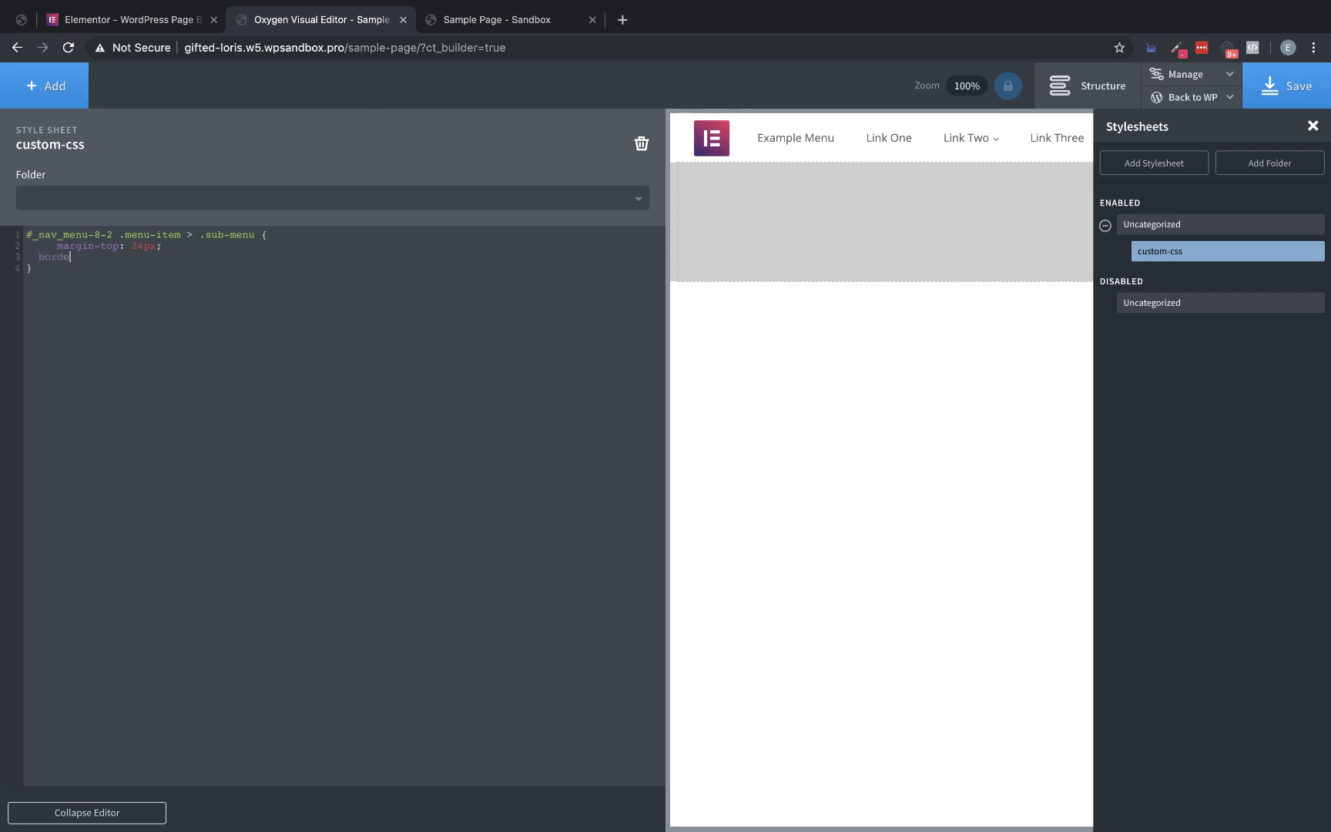
text(r-radius: 4px;)
mouse_move(948, 136)
Inspect the Resources sub-menu on the Elementor homepage and read the drop-shadow value in its computed filter property
click(127, 20)
mouse_move(500, 96)
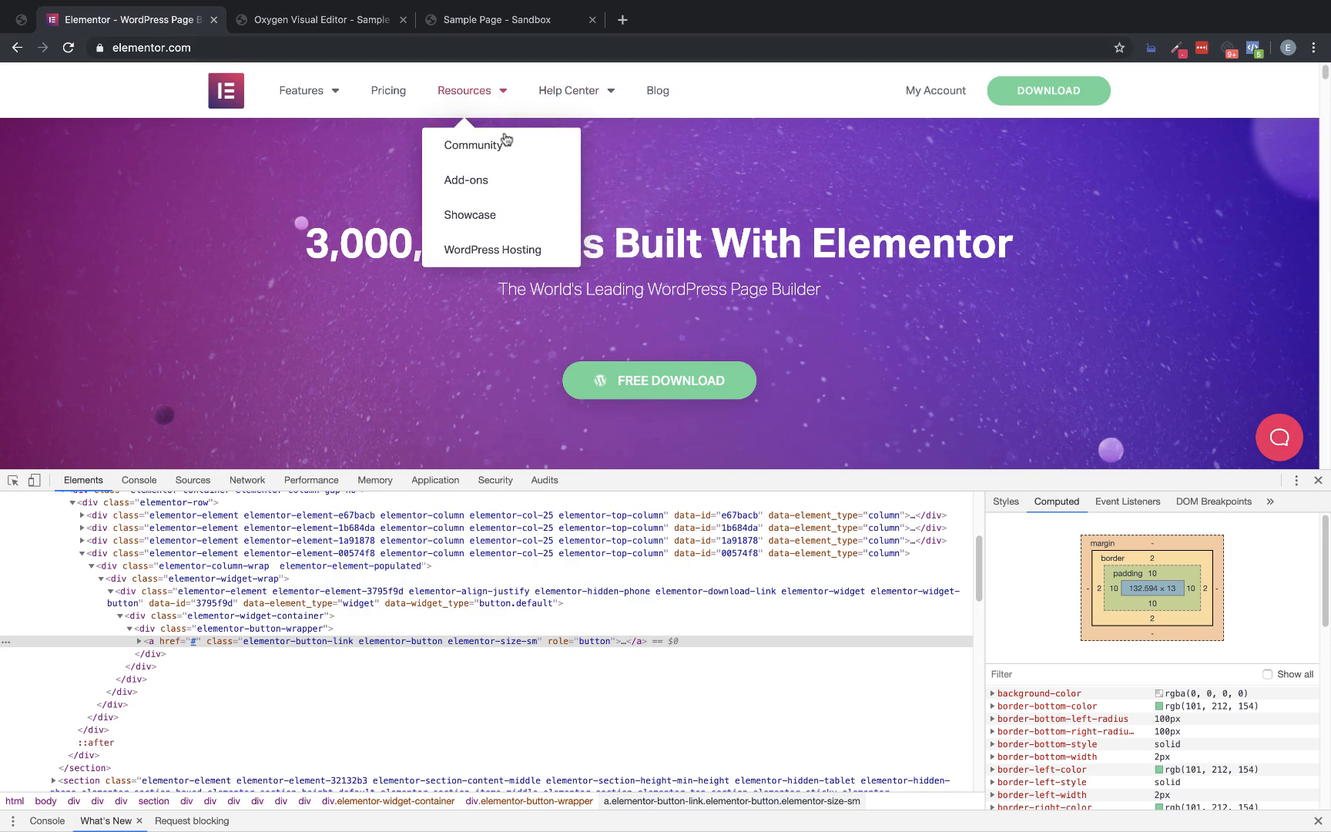
right_click(547, 152)
click(595, 283)
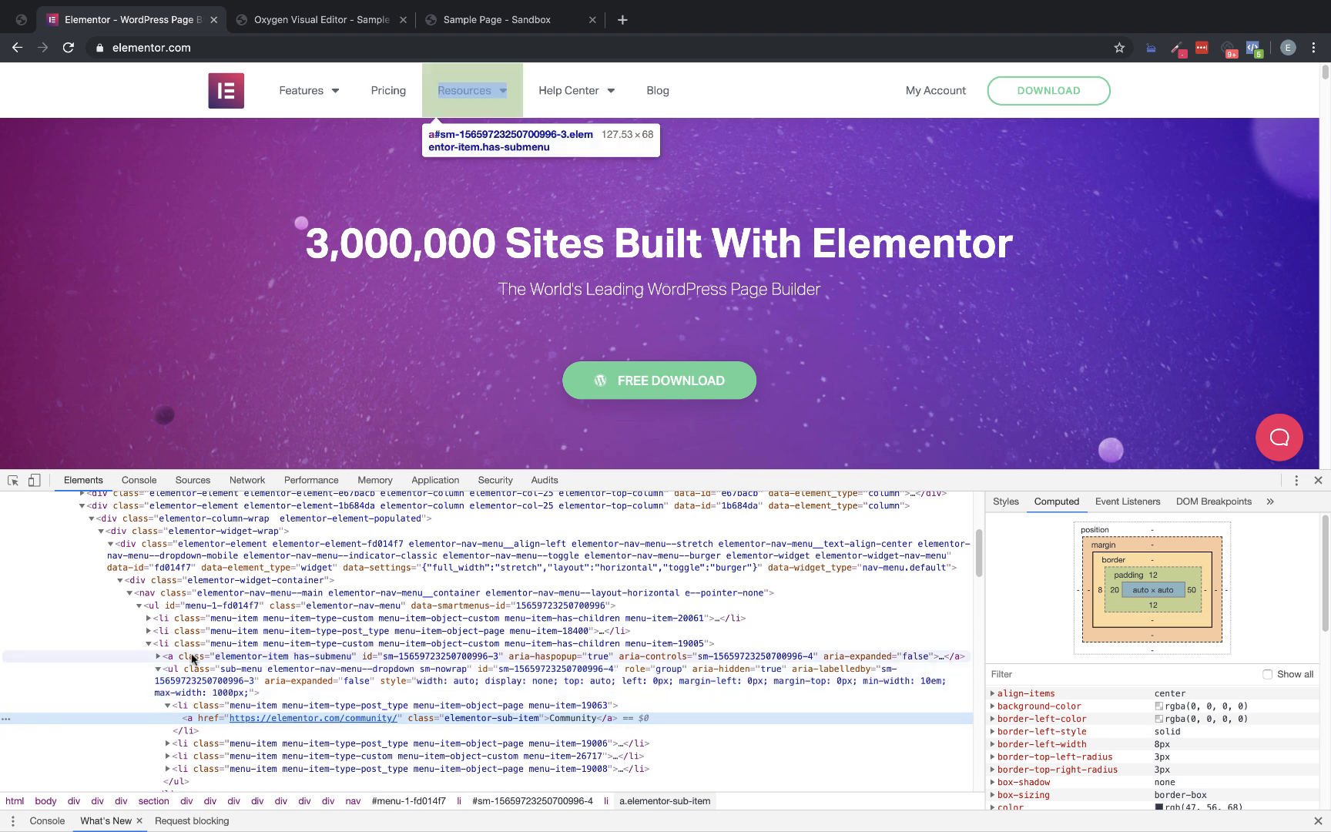
click(196, 674)
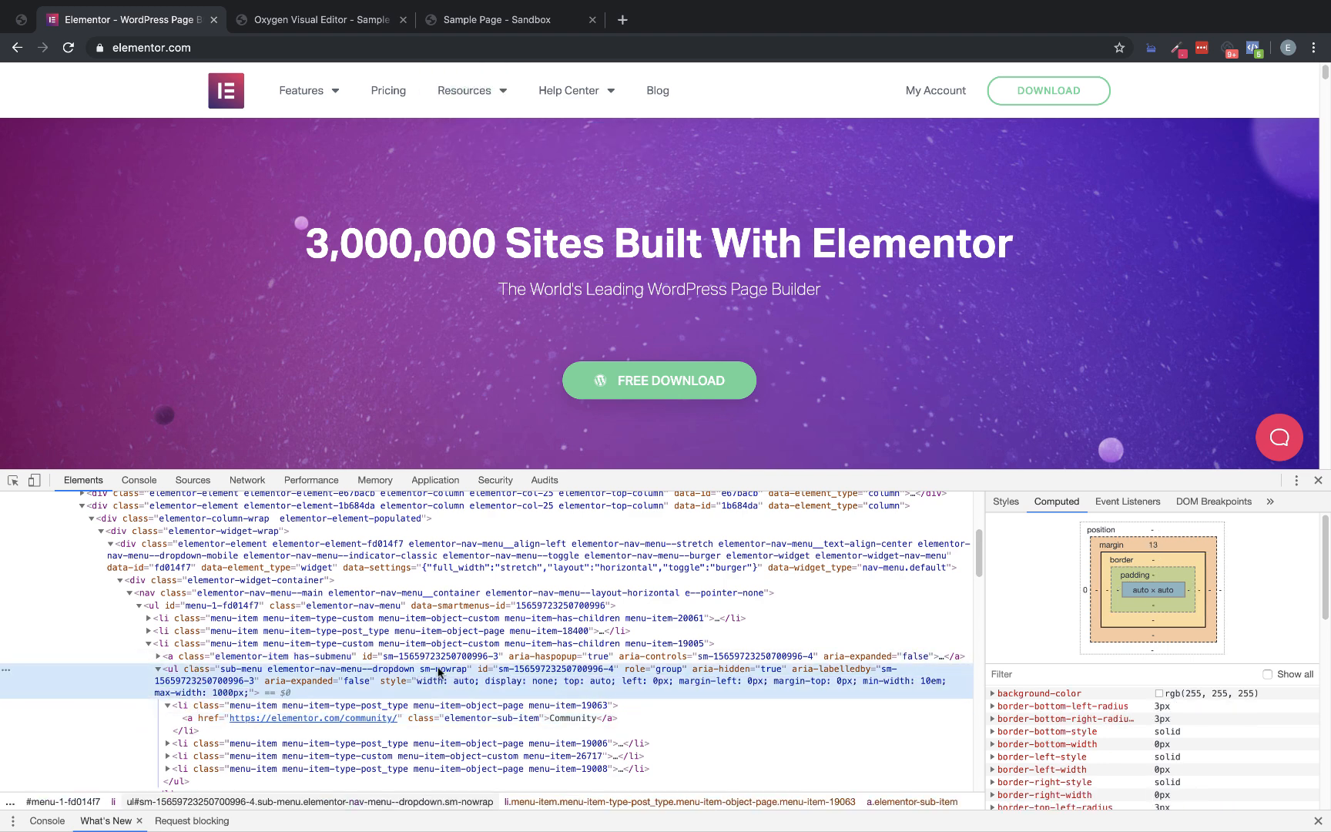
scroll(1129, 668, down, 6)
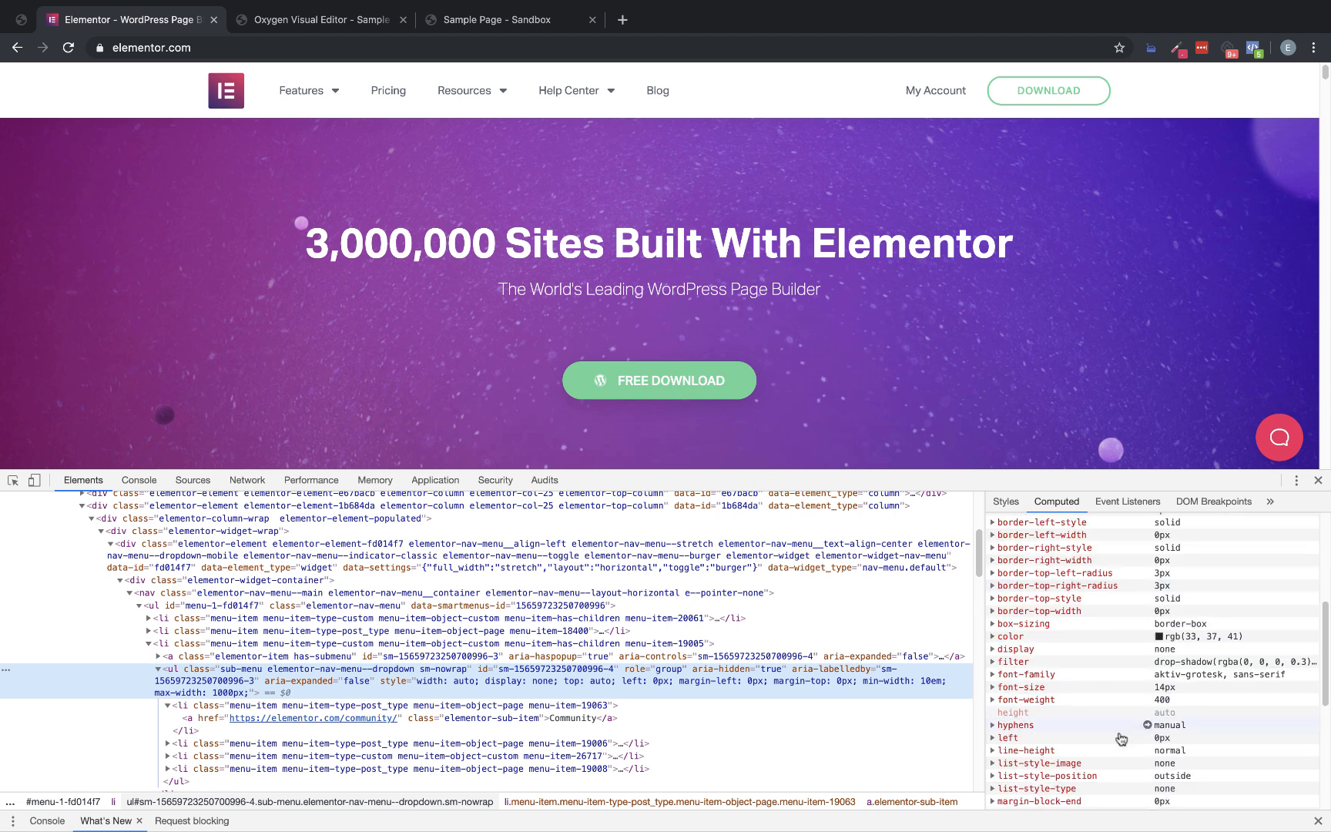
click(993, 664)
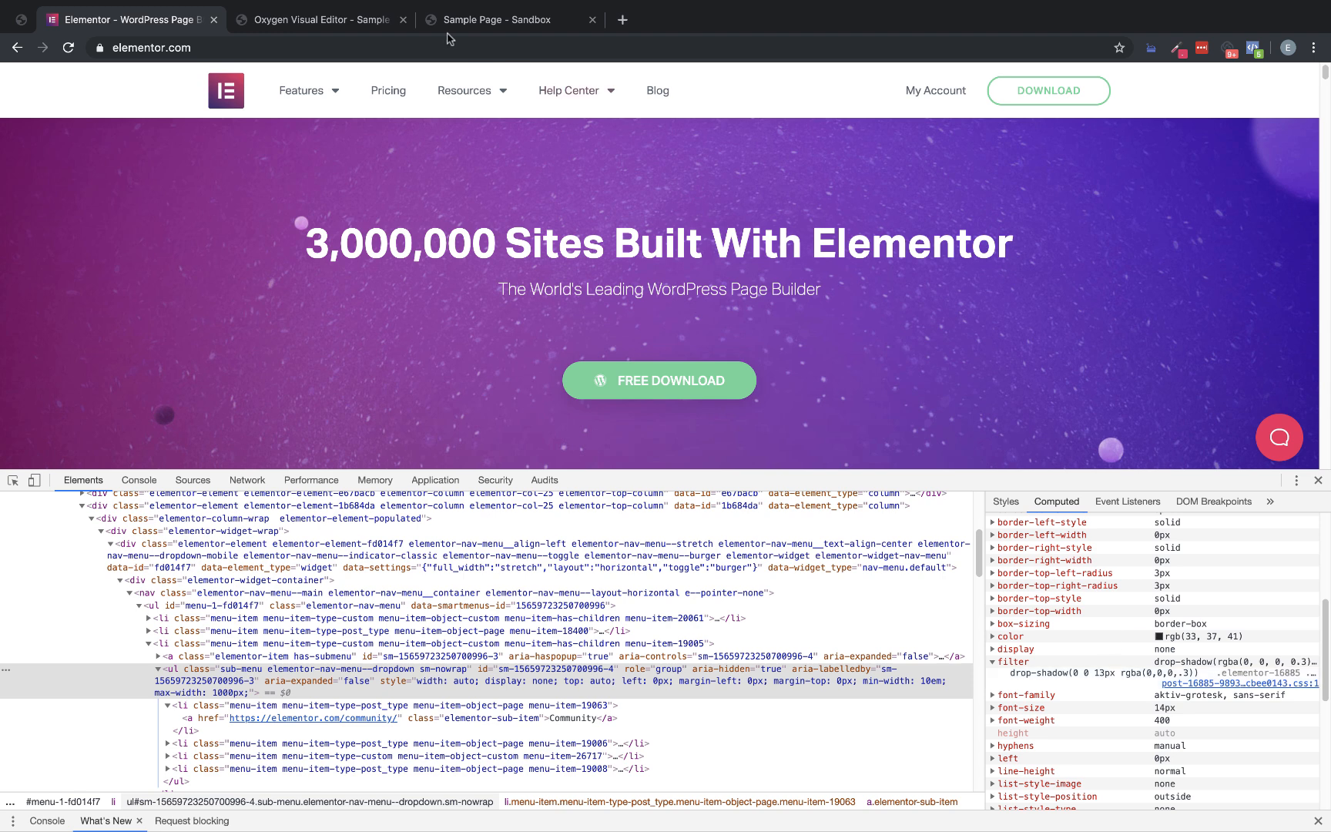
Add box-shadow: 0 0 13px 0 rgba(0,0,0,0.3) to the sub-menu rule in the Oxygen stylesheet and check the dropdown
click(329, 17)
key(Return)
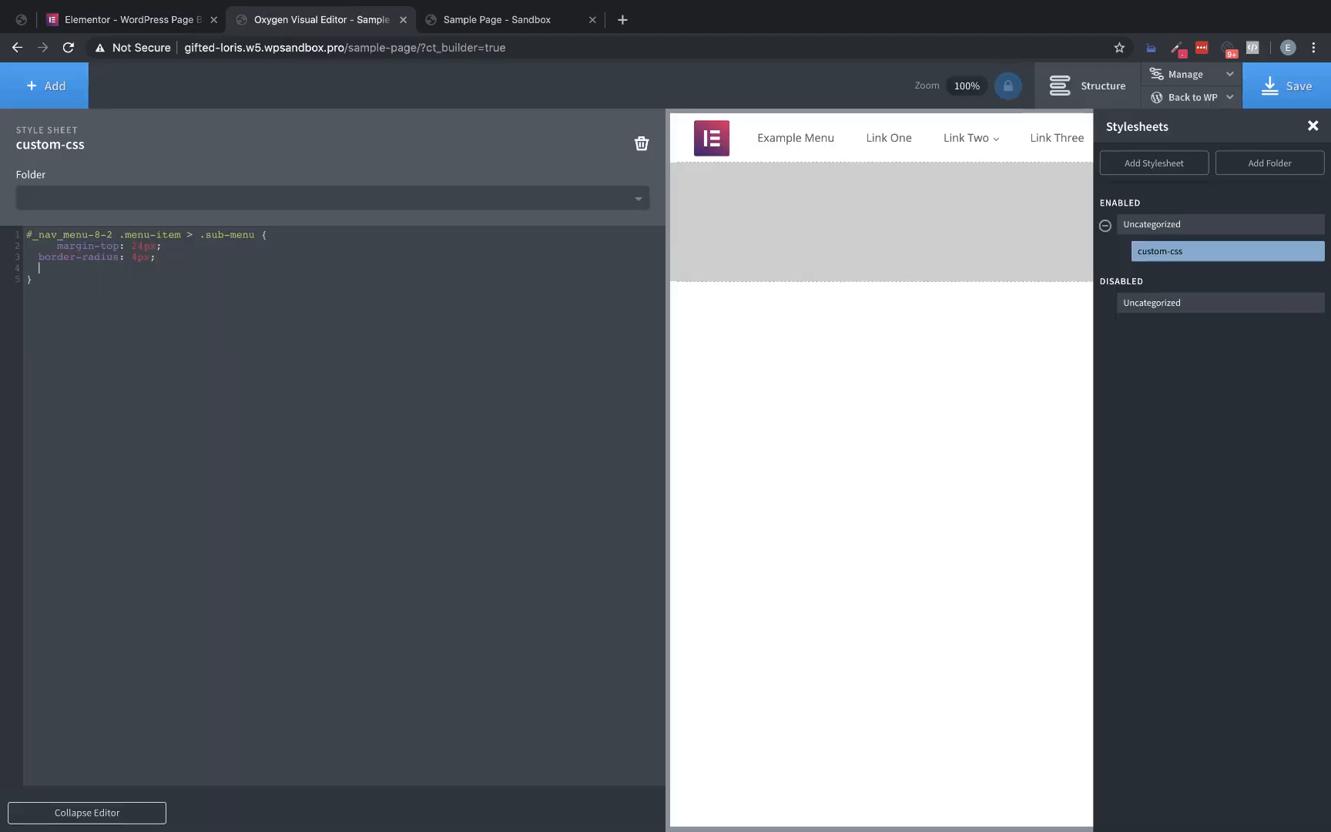
text(box0-s)
key(BackSpace)
text(-shadow: 0 0 12)
text(px 0 rbga()
key(BackSpace)
key(BackSpace)
key(BackSpace)
key(BackSpace)
text(gba(0,0,0,)
mouse_move(993, 135)
Reuse the sub-menu selector below the first rule to create a second rule for its ::before pseudo-element
key(Down)
double_click(218, 236)
drag(218, 236, 25, 235)
key(ctrl+c)
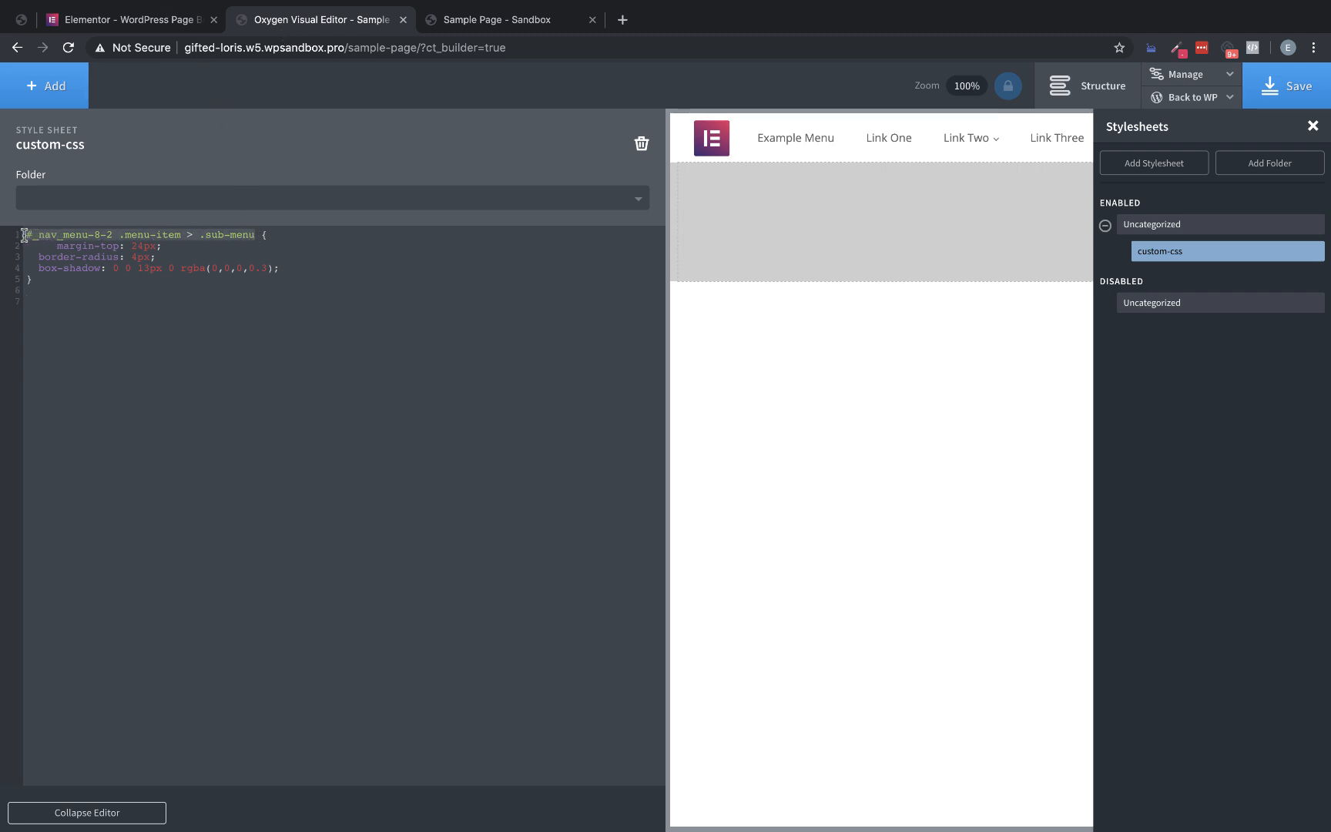
click(60, 305)
key(ctrl+v)
text(::before)
key(Return)
text(}widht:)
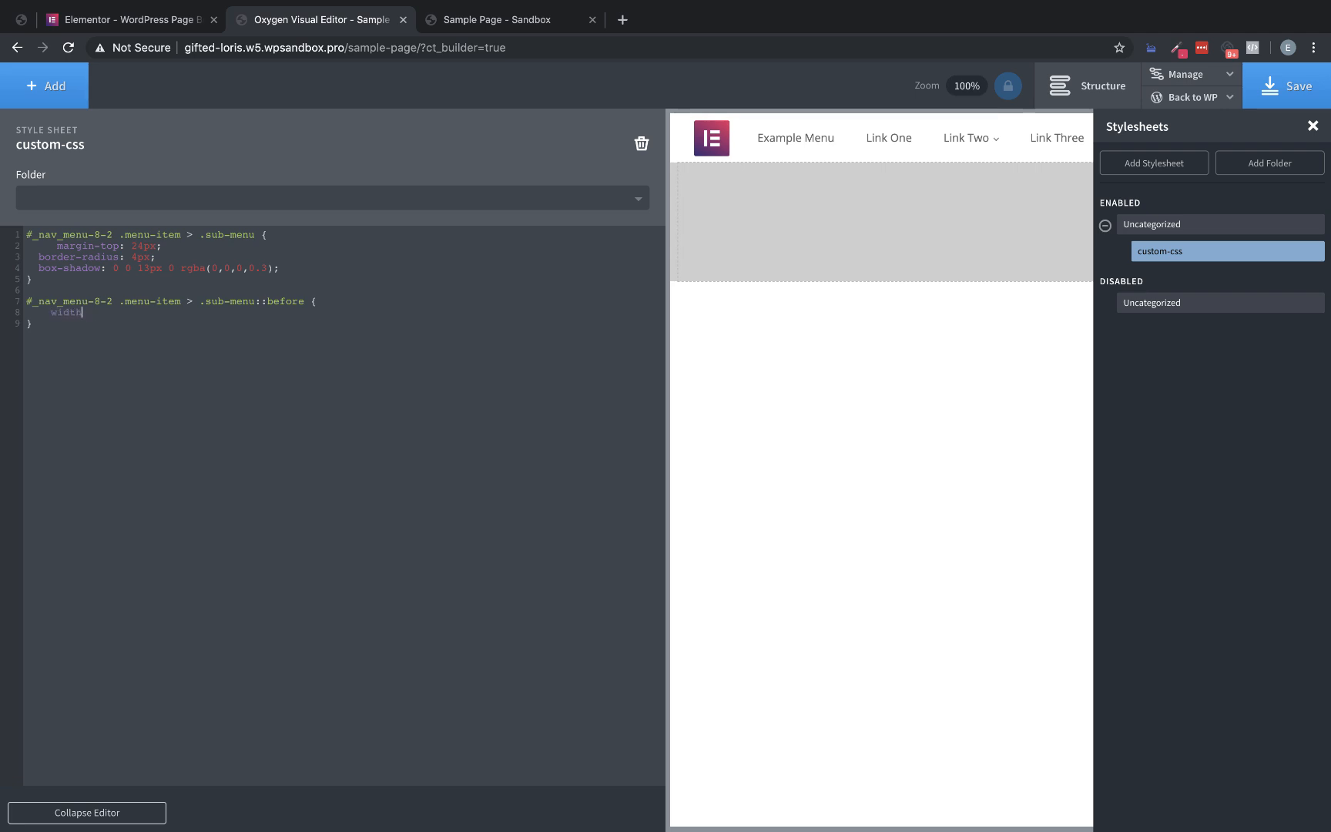
Set the ::before pseudo-element's width and height to 25px each
key(BackSpace)
text(5px;)
key(Return)
text(heigh)
text(t: 25px;     )
text(transfo)
text(rm: rotate(43)
Rotate the ::before pseudo-element by 45deg with a transform and set its background-color to white
key(BackSpace)
text(5deg);)
key(Return)
text(background-color" w)
key(BackSpace)
key(BackSpace)
key(BackSpace)
text(: white;)
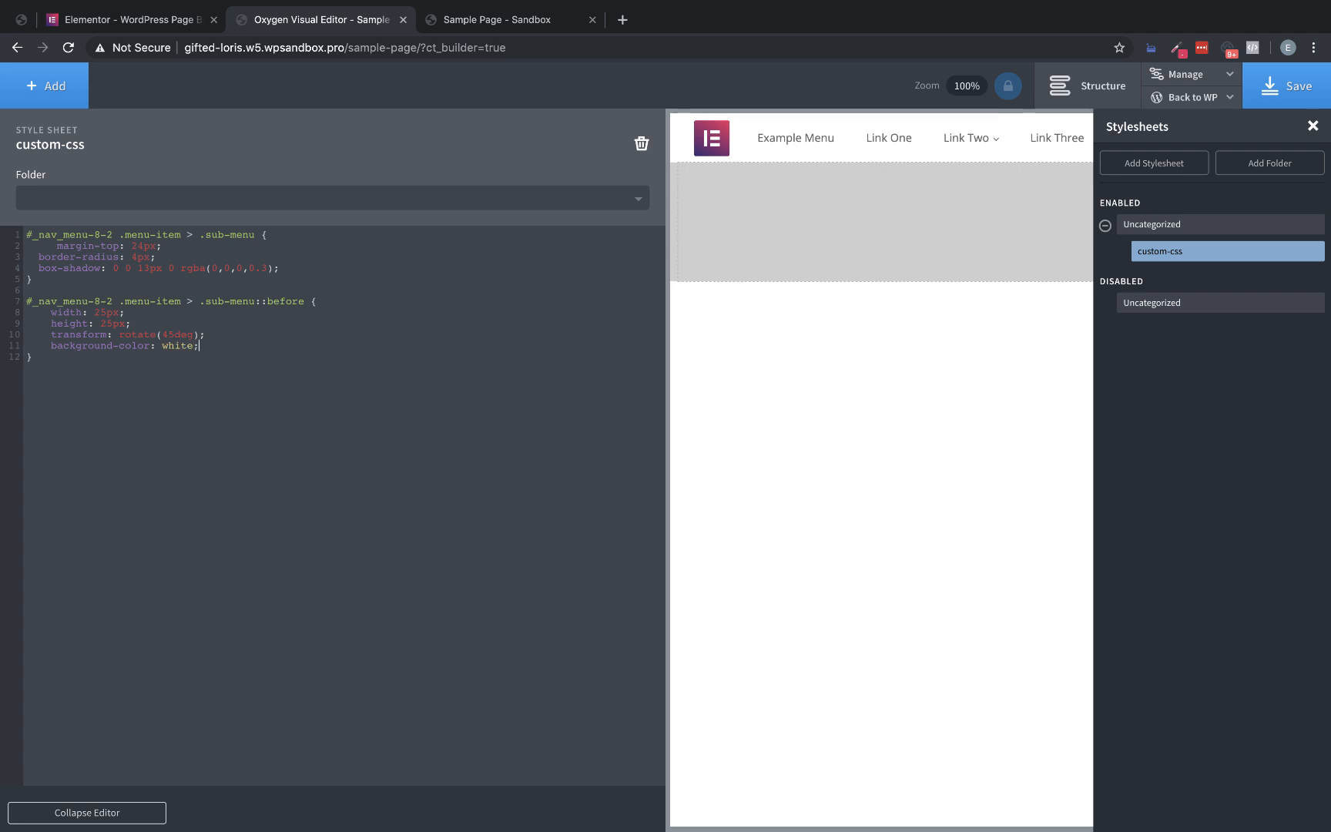
Set the ::before pseudo-element's background-color to black and check the dropdown
key(BackSpace)
key(BackSpace)
key(BackSpace)
key(BackSpace)
key(BackSpace)
key(BackSpace)
text(black;)
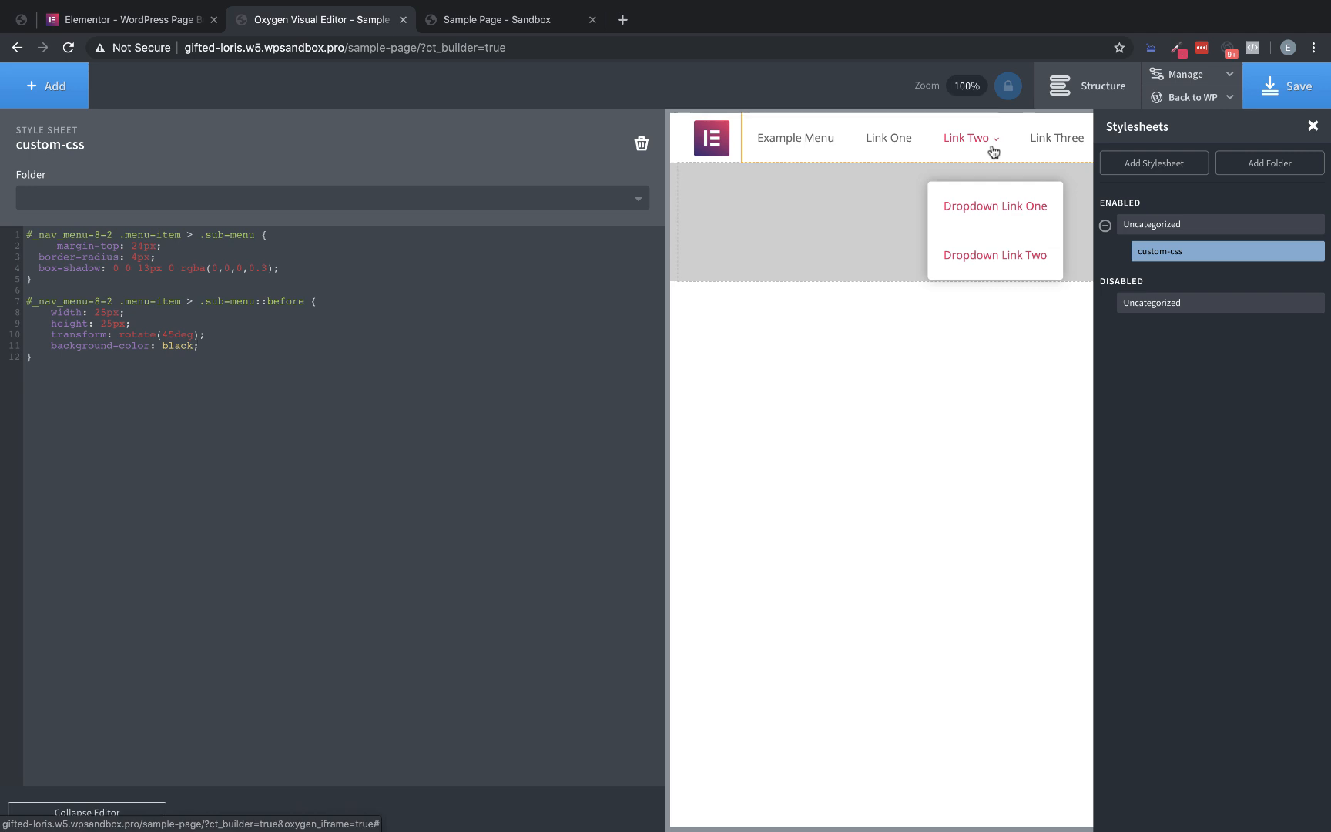
Add position: absolute, top: 15px and left: 15px to the sub-menu's ::before rule
key(Return)
text(position: absolute;     )
text(top: 15px;)
key(Return)
text(left: 15px;)
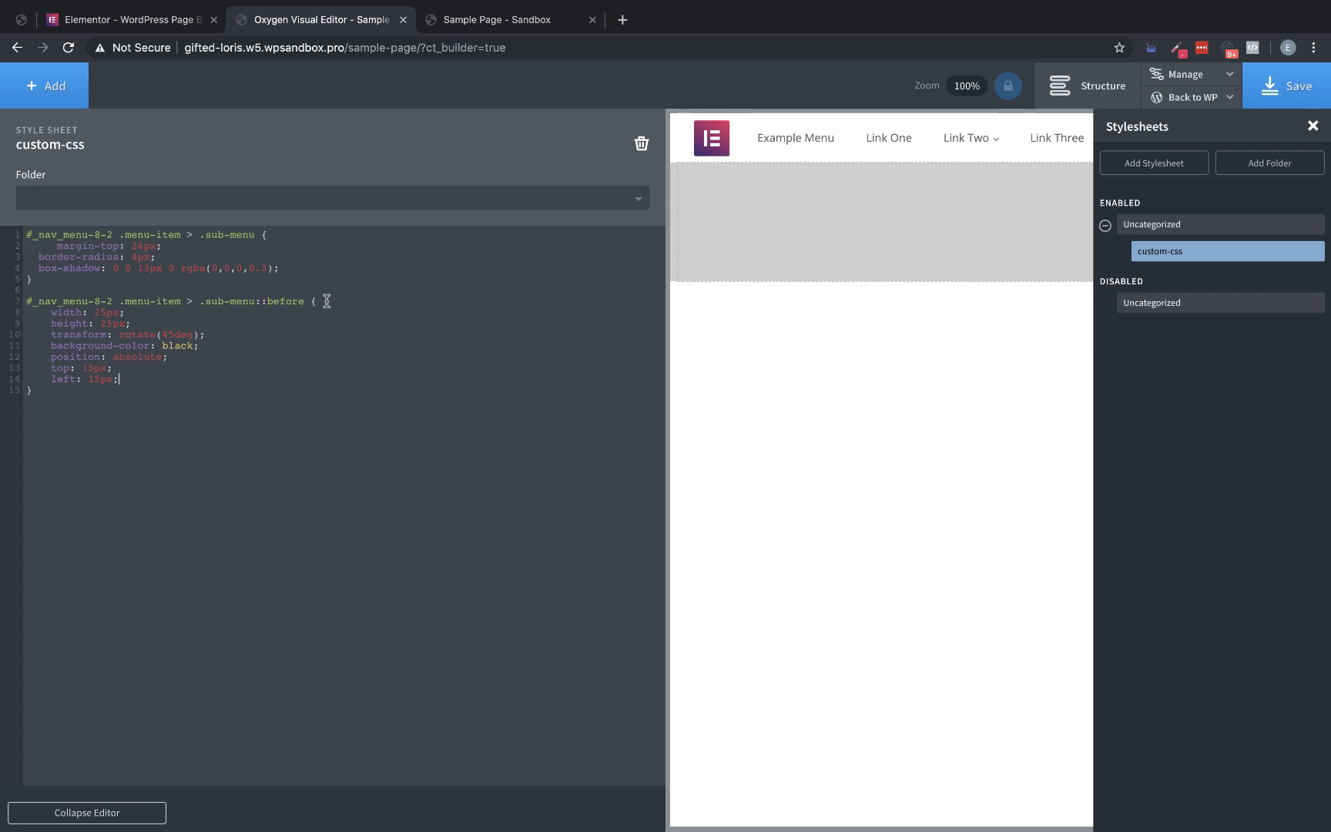
Add an empty content property at the start of the ::before rule and check the Link Two dropdown
key(Return)
text(content:)
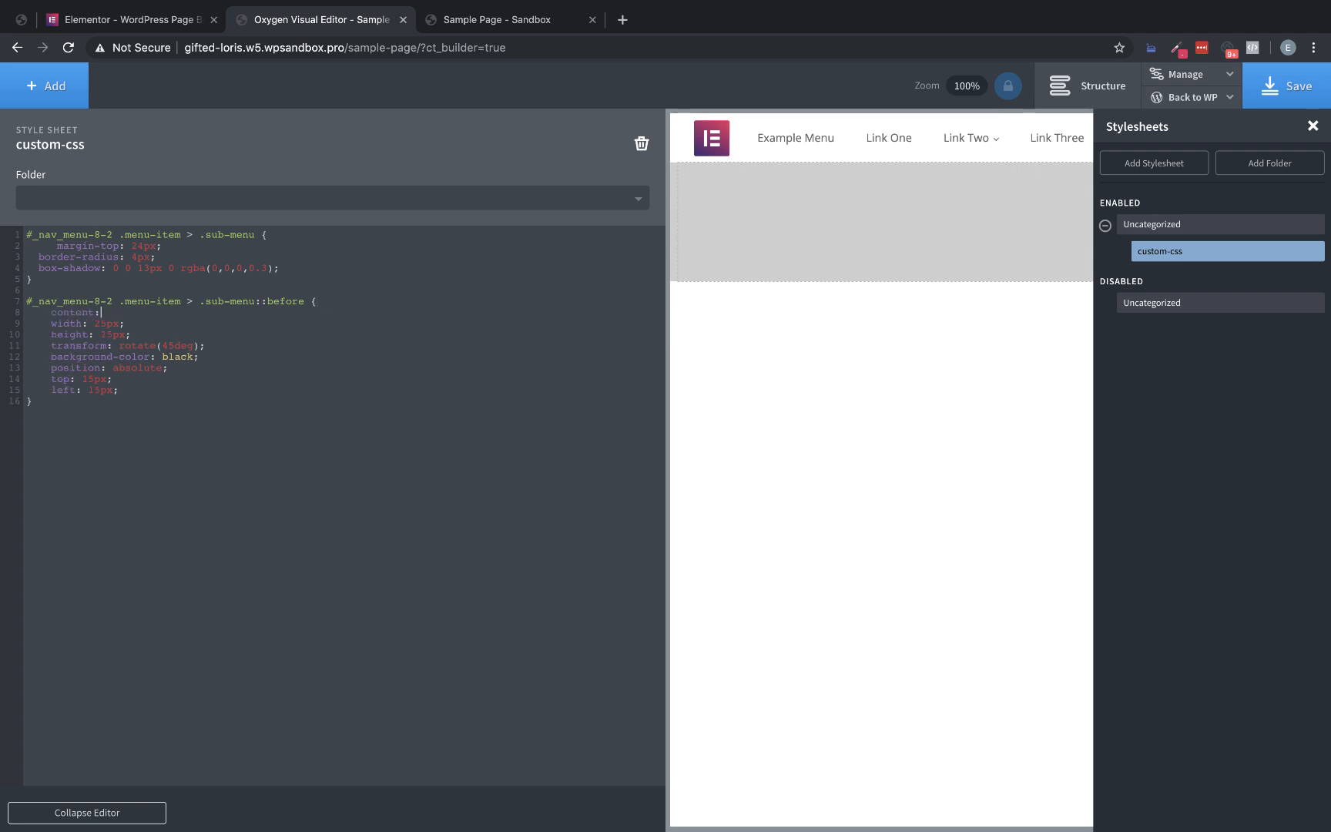
mouse_move(939, 164)
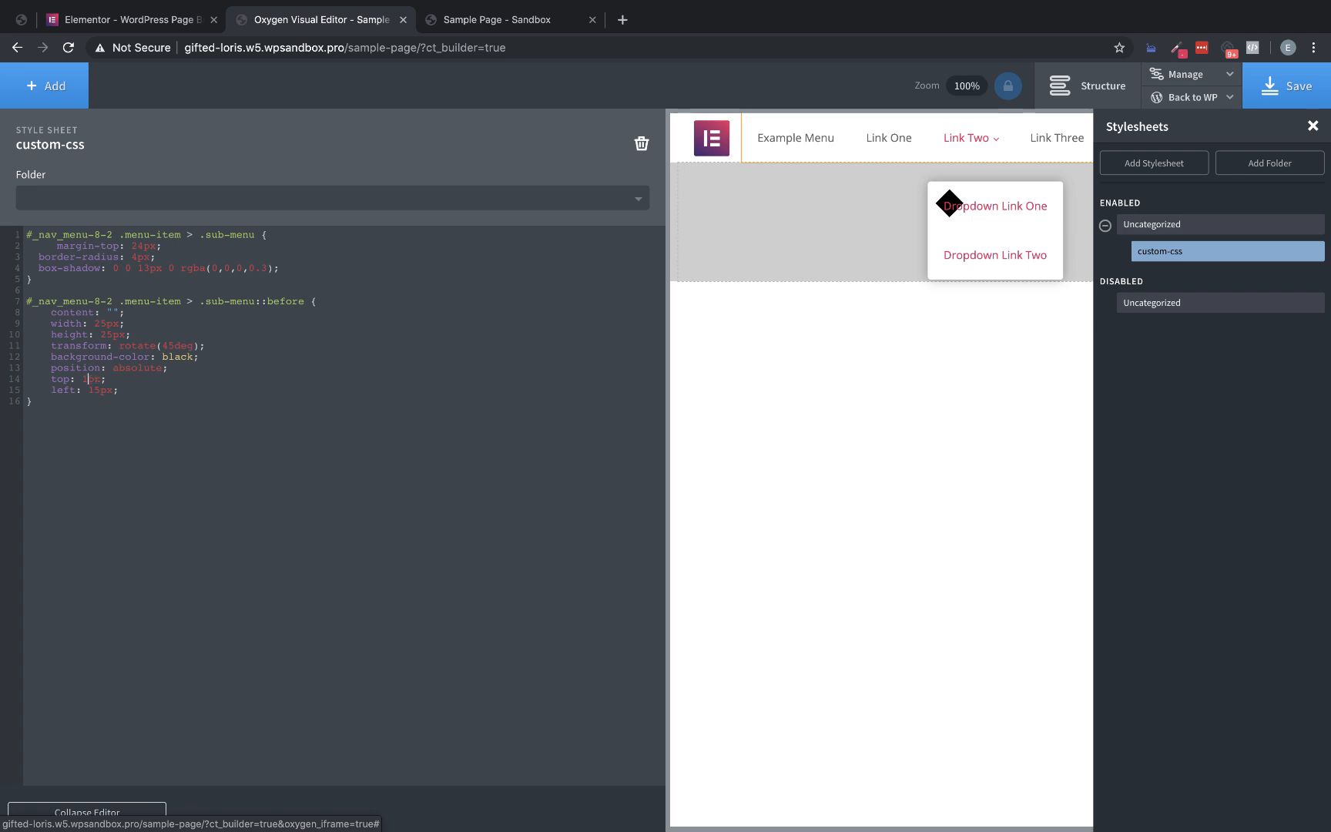
Set the ::before pseudo-element's top offset to -12px
key(BackSpace)
key(BackSpace)
text(-)
text(10)
key(BackSpace)
text(12)
Set the ::before pseudo-element's left offset to 45px and its background-color to white, and check the dropdown arrow
key(BackSpace)
key(BackSpace)
text(25)
key(BackSpace)
key(BackSpace)
text(35)
key(BackSpace)
key(BackSpace)
text(45)
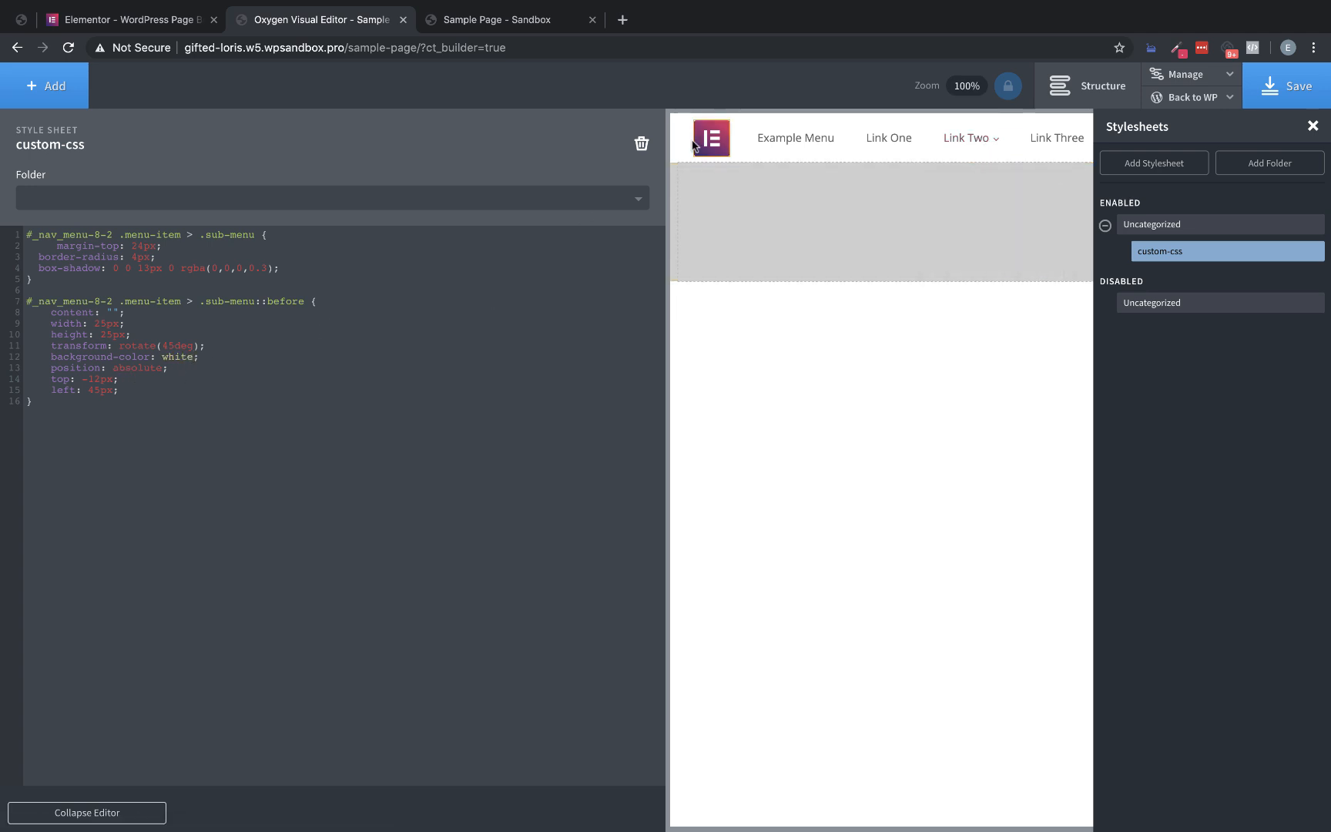
mouse_move(972, 132)
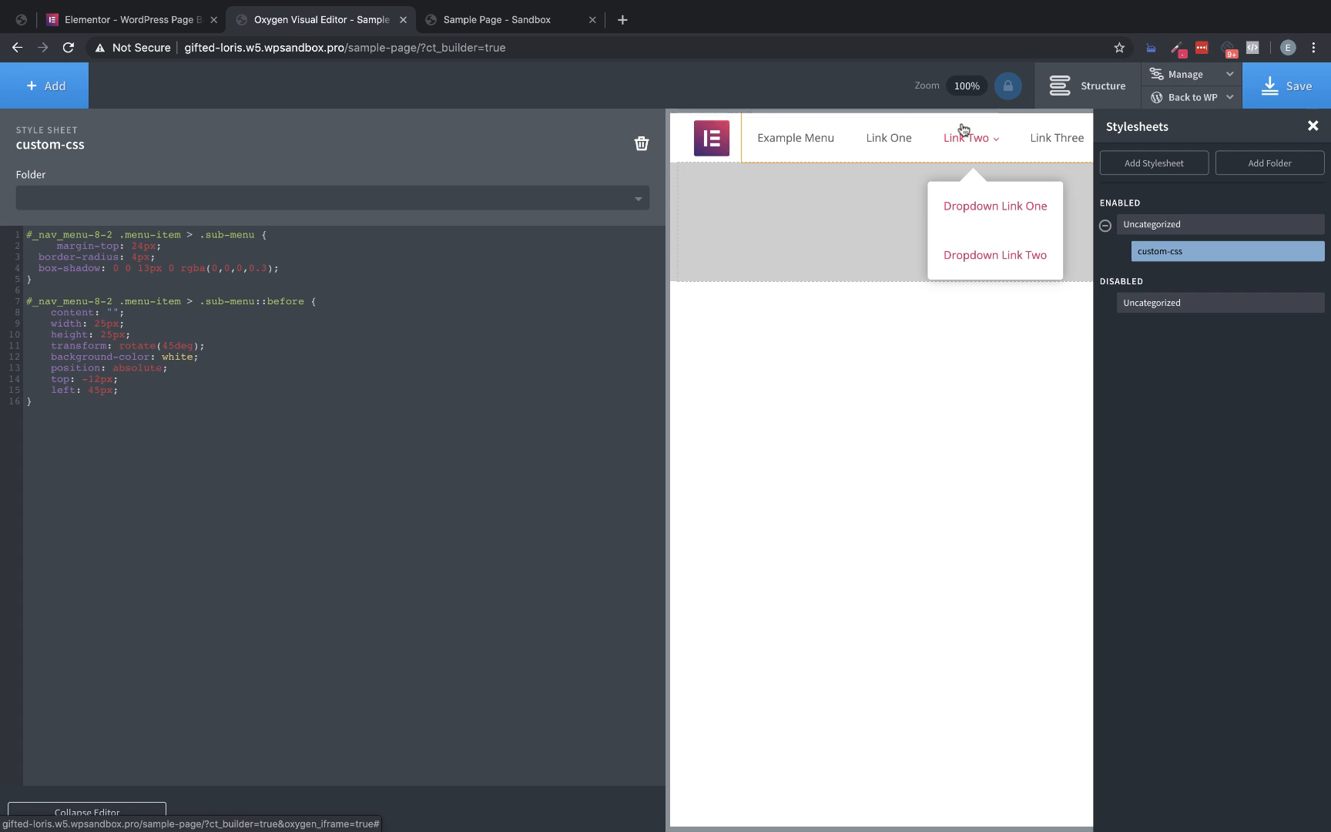
Compare the dropdown with the Resources menu on the Elementor homepage, set the sub-menu's margin-top to 18px, and save the page
click(205, 23)
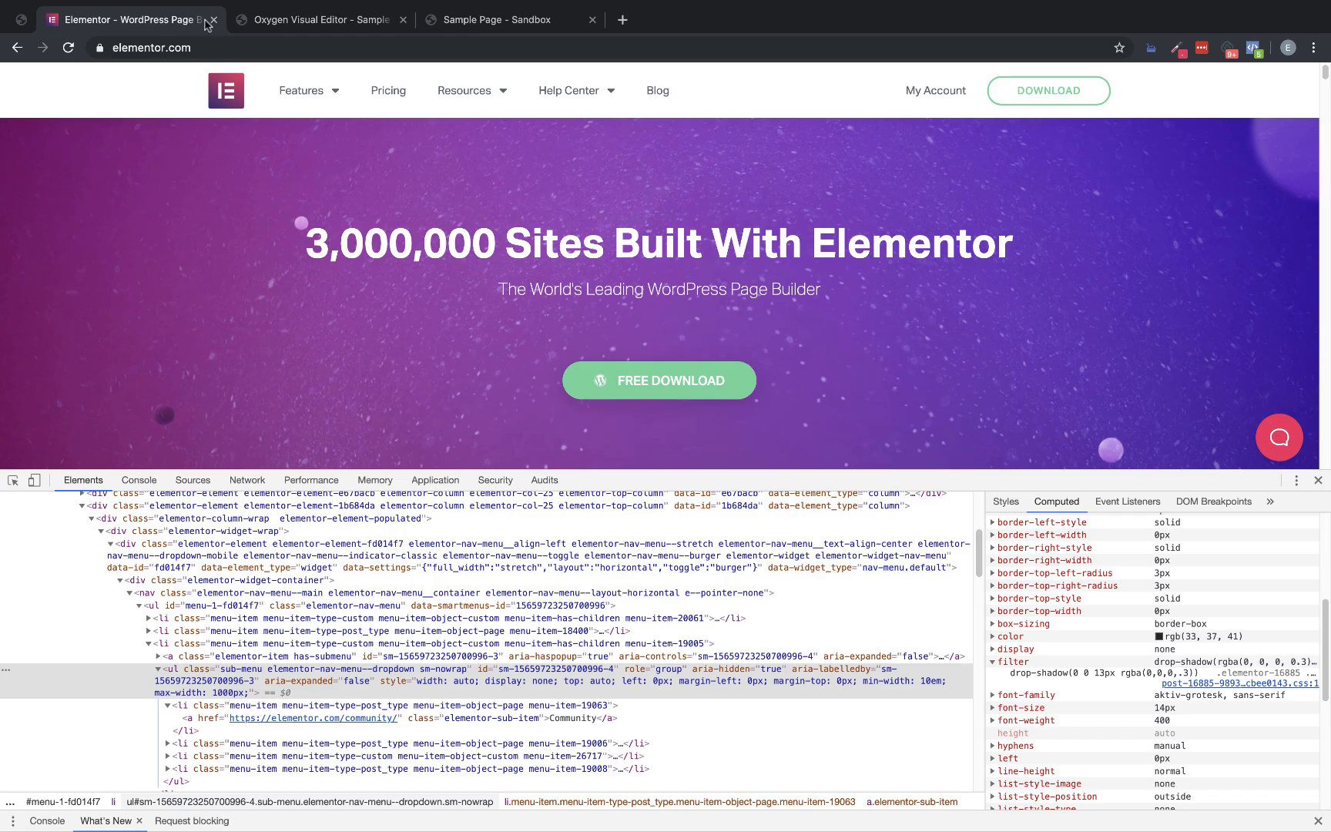
mouse_move(462, 89)
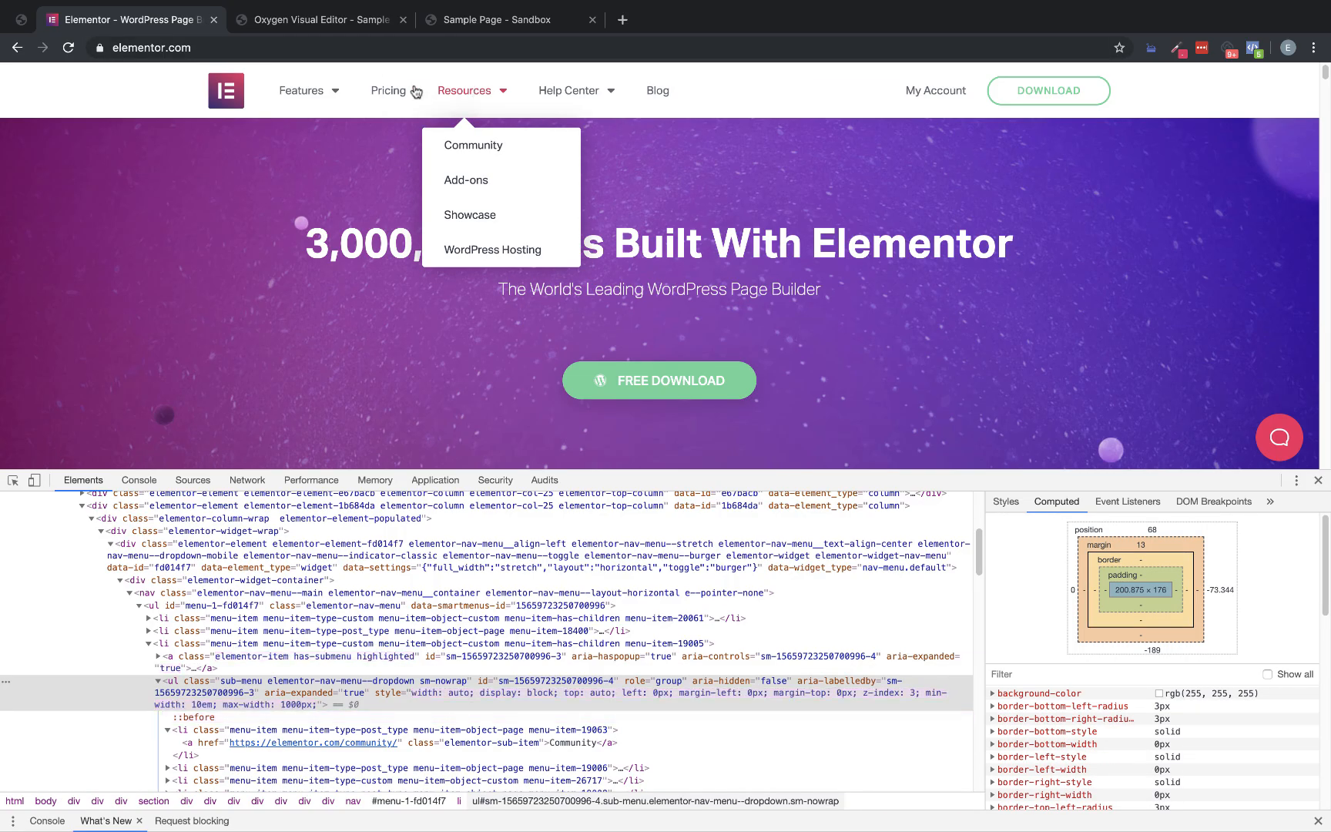
click(329, 21)
mouse_move(980, 145)
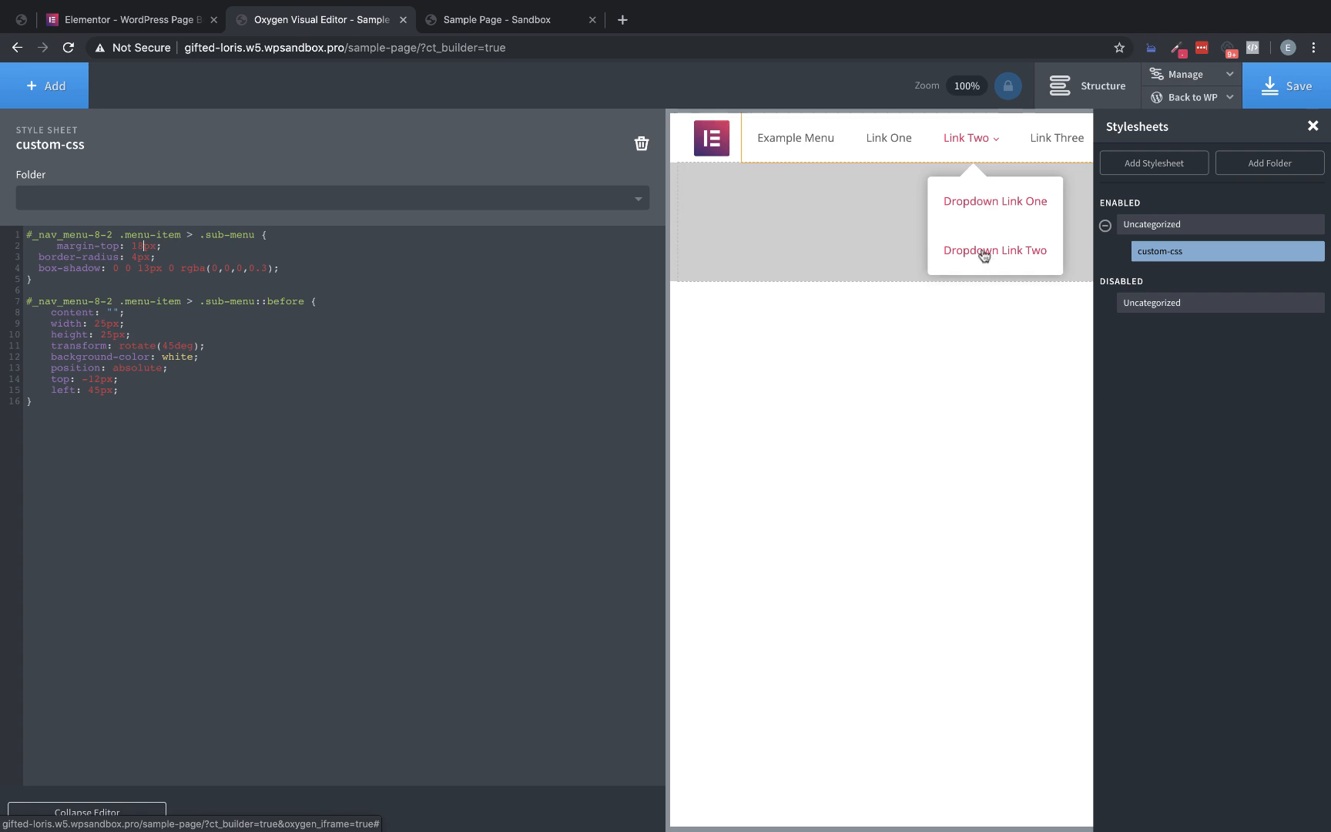
key(ctrl+s)
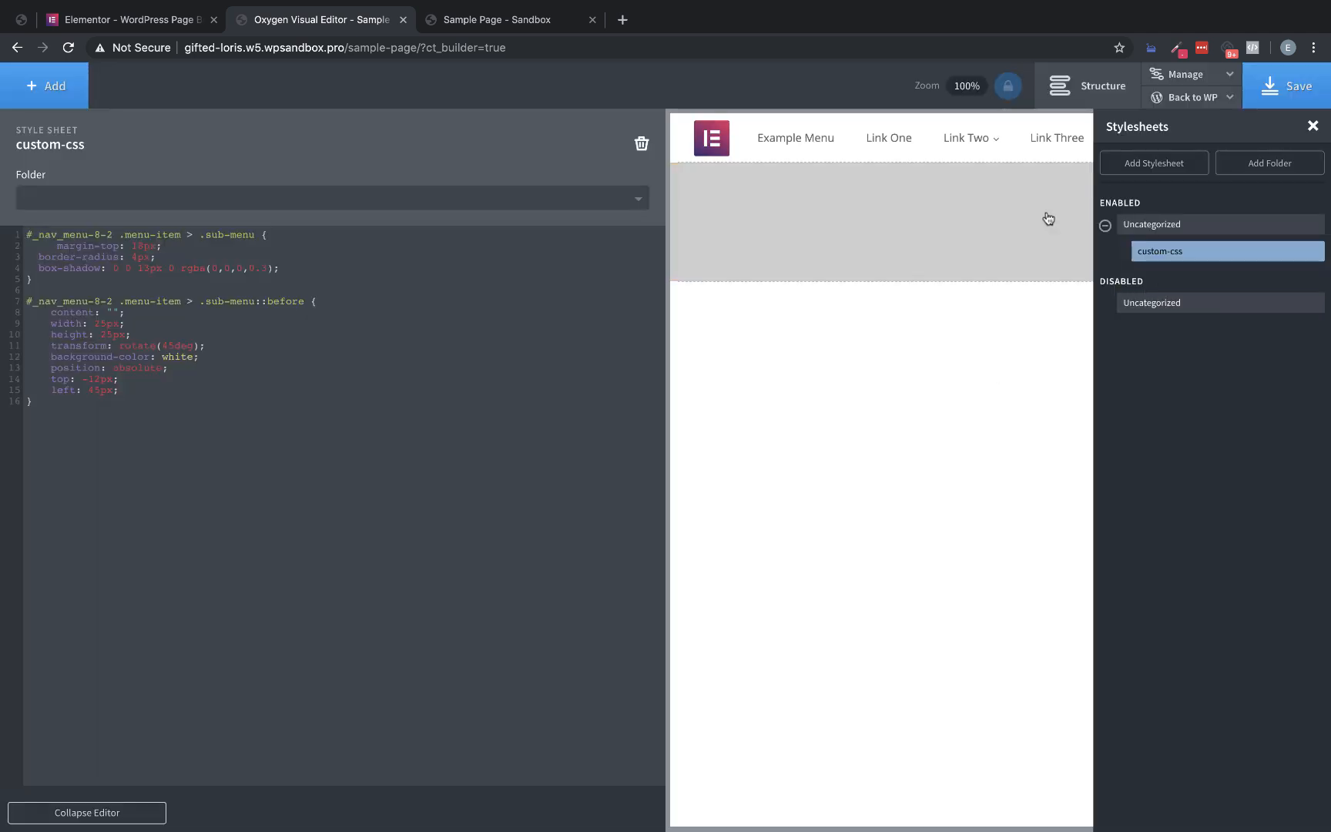
Close the stylesheet manager, unlock the preview zoom, and show the component list beside the full-width header
click(1312, 127)
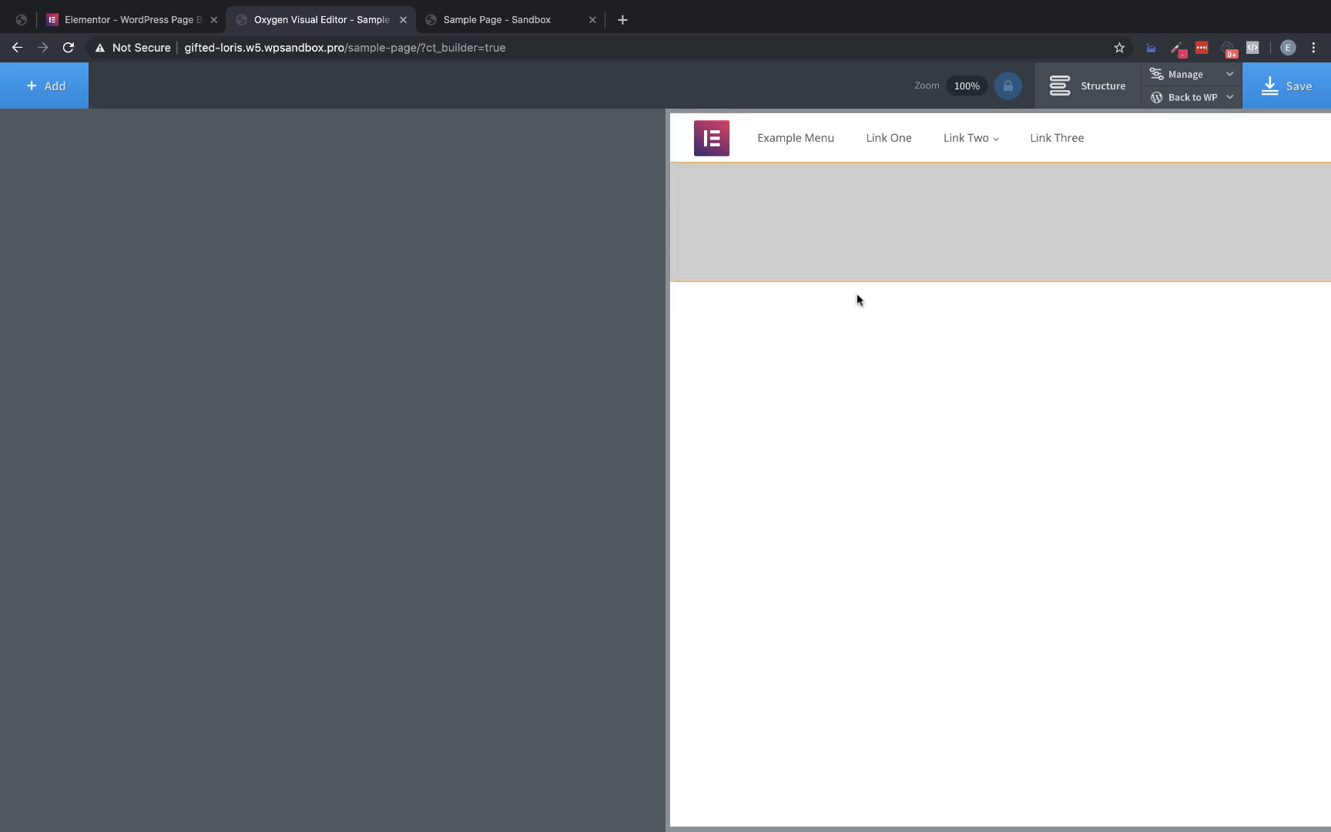
click(1013, 87)
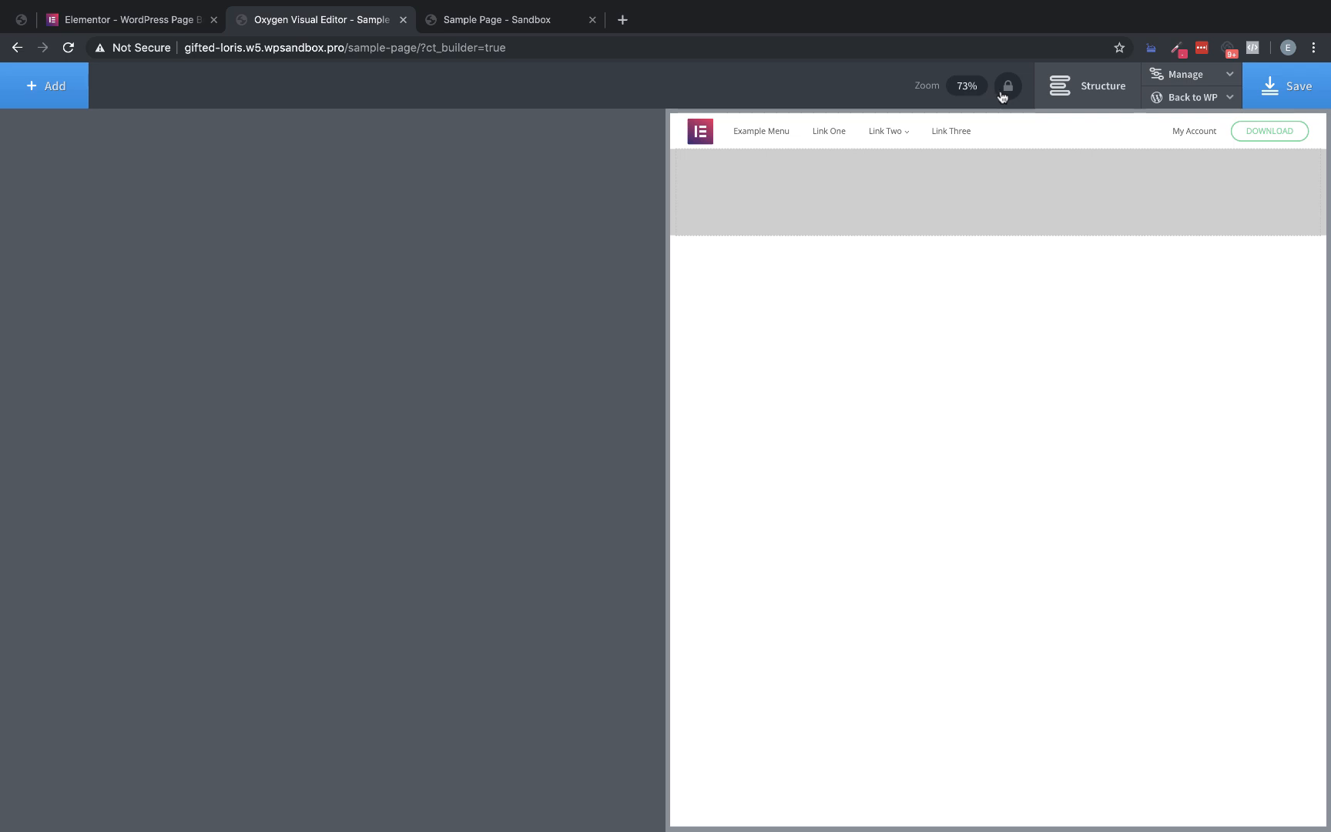
click(70, 93)
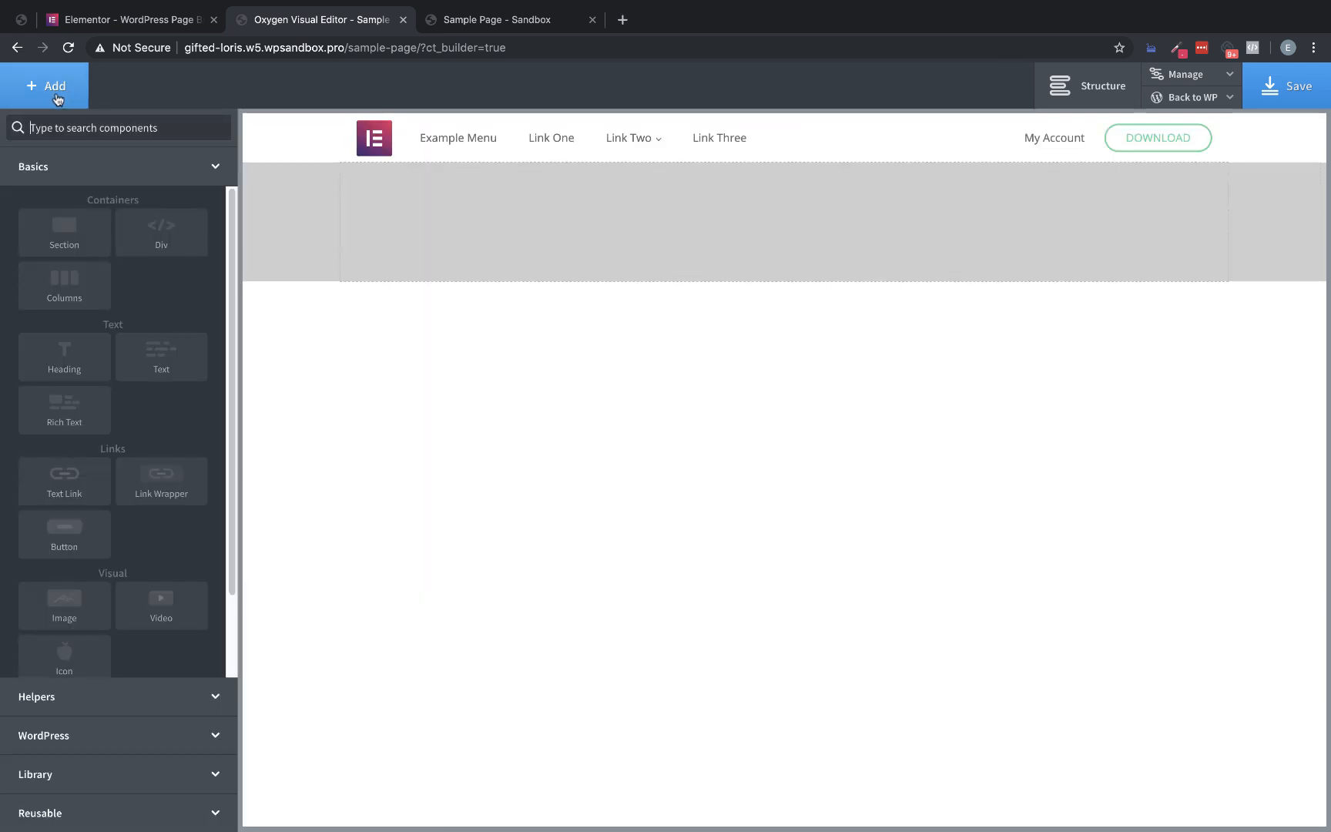
mouse_move(604, 146)
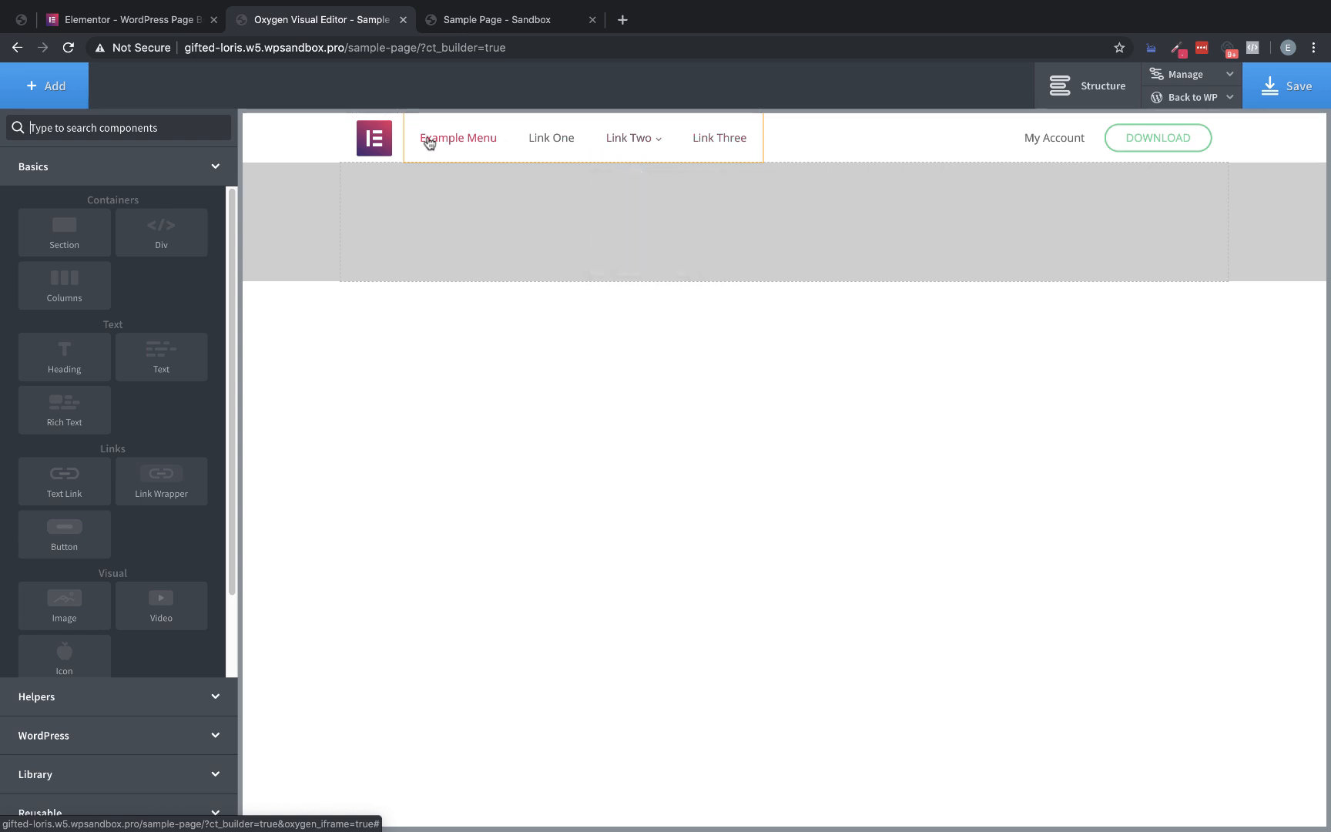
Open the page's frontend in a new tab, close the old Sample Page tab, and place the new one beside the Elementor tab
click(1198, 98)
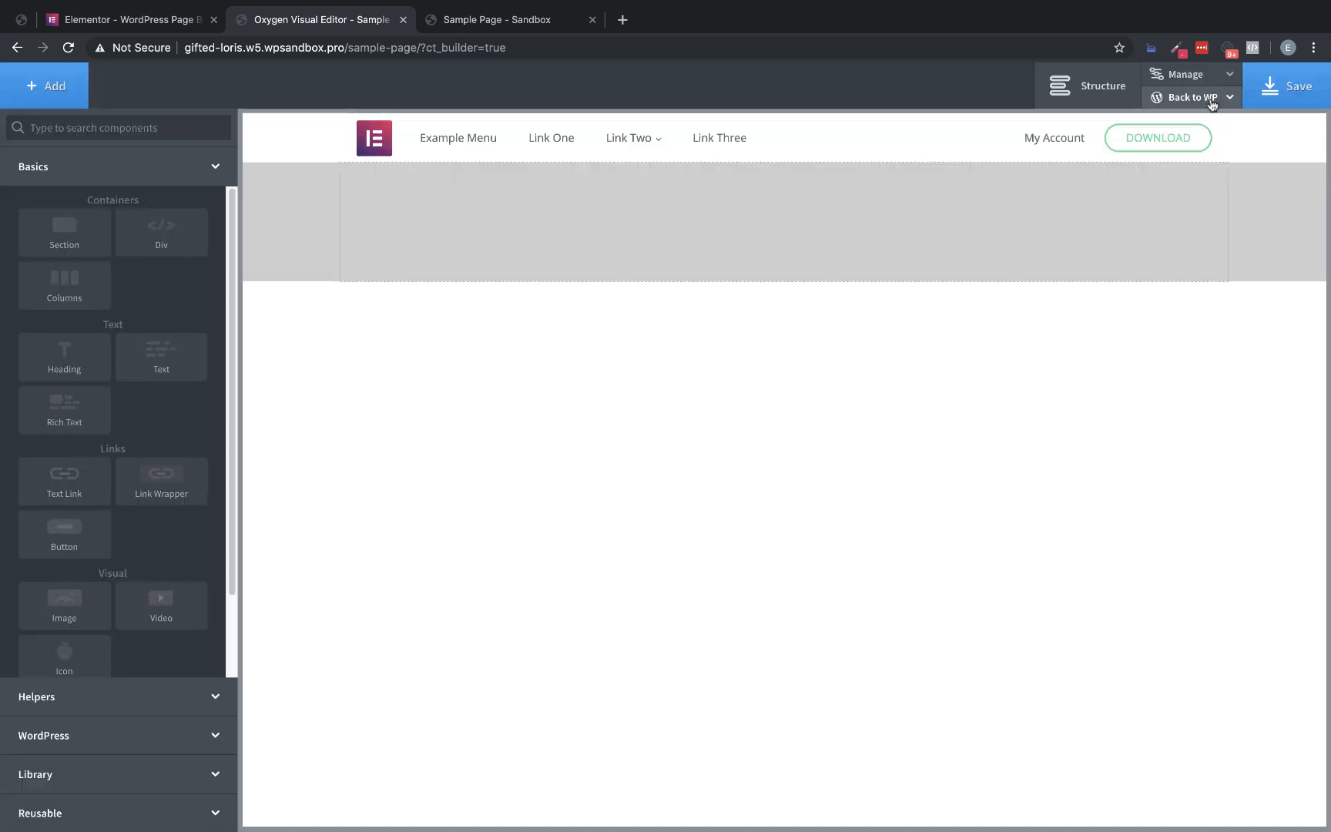
mouse_move(1190, 97)
right_click(1179, 148)
click(1060, 151)
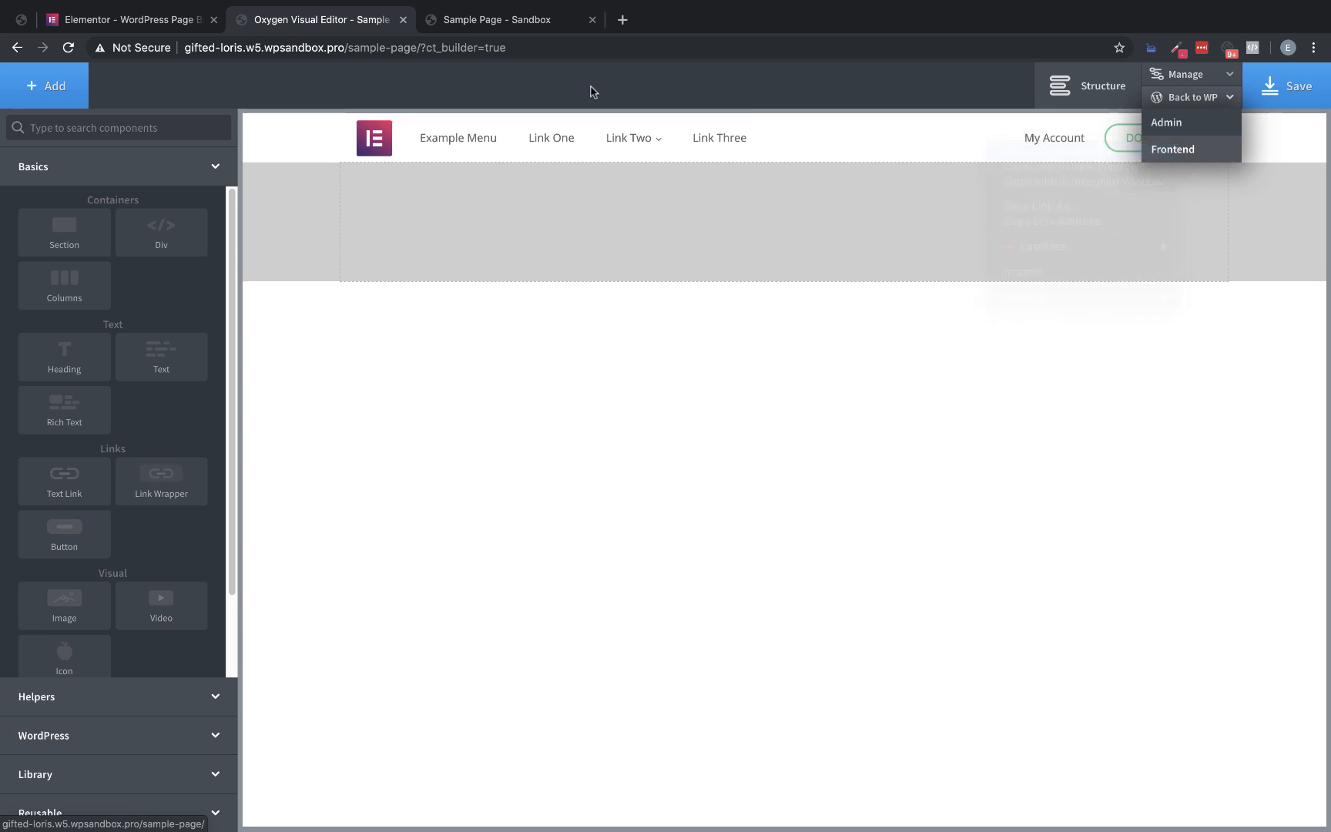
click(592, 19)
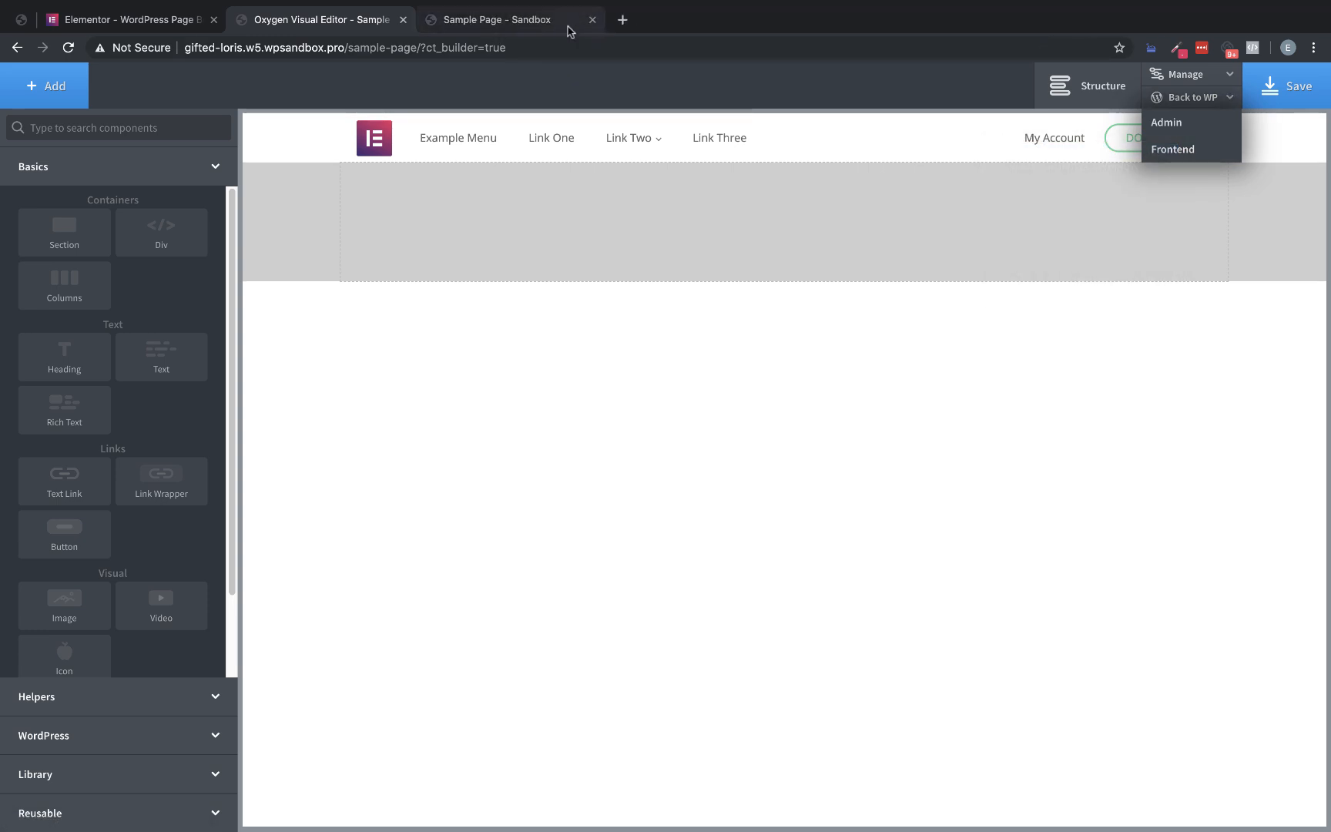
drag(502, 21, 312, 19)
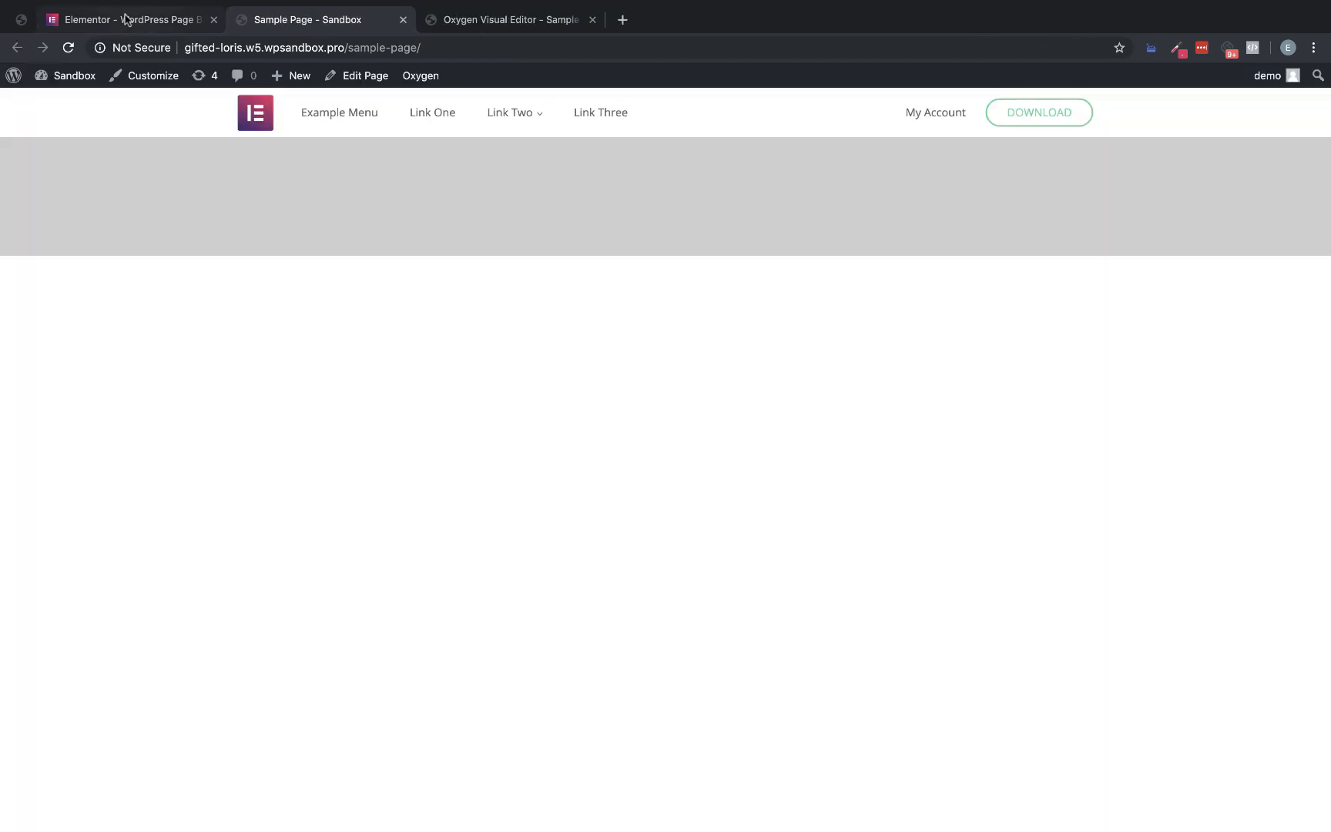
Compare the Sample Page header with the Elementor homepage and set the header menu's left margin to 25px in Oxygen
click(125, 20)
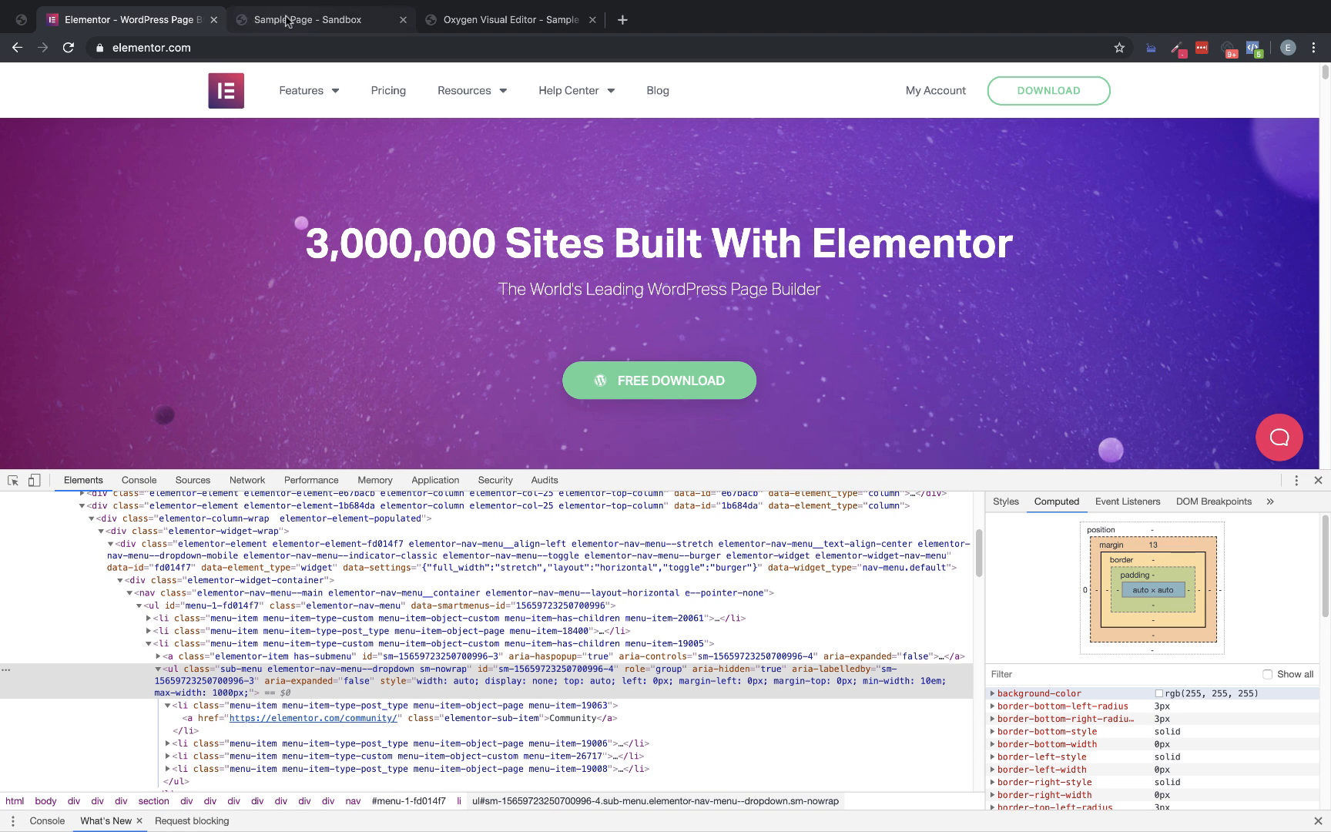
click(287, 21)
click(135, 24)
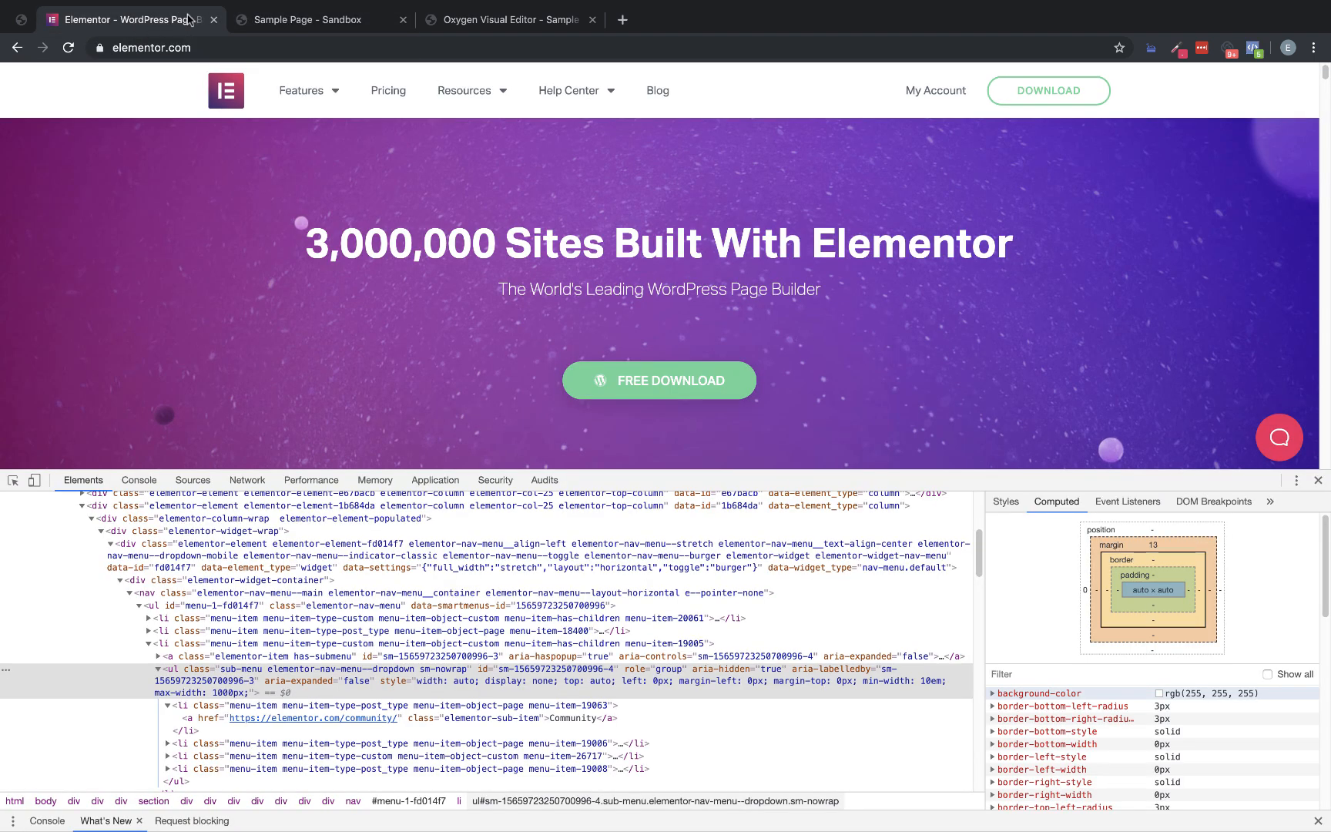
click(277, 20)
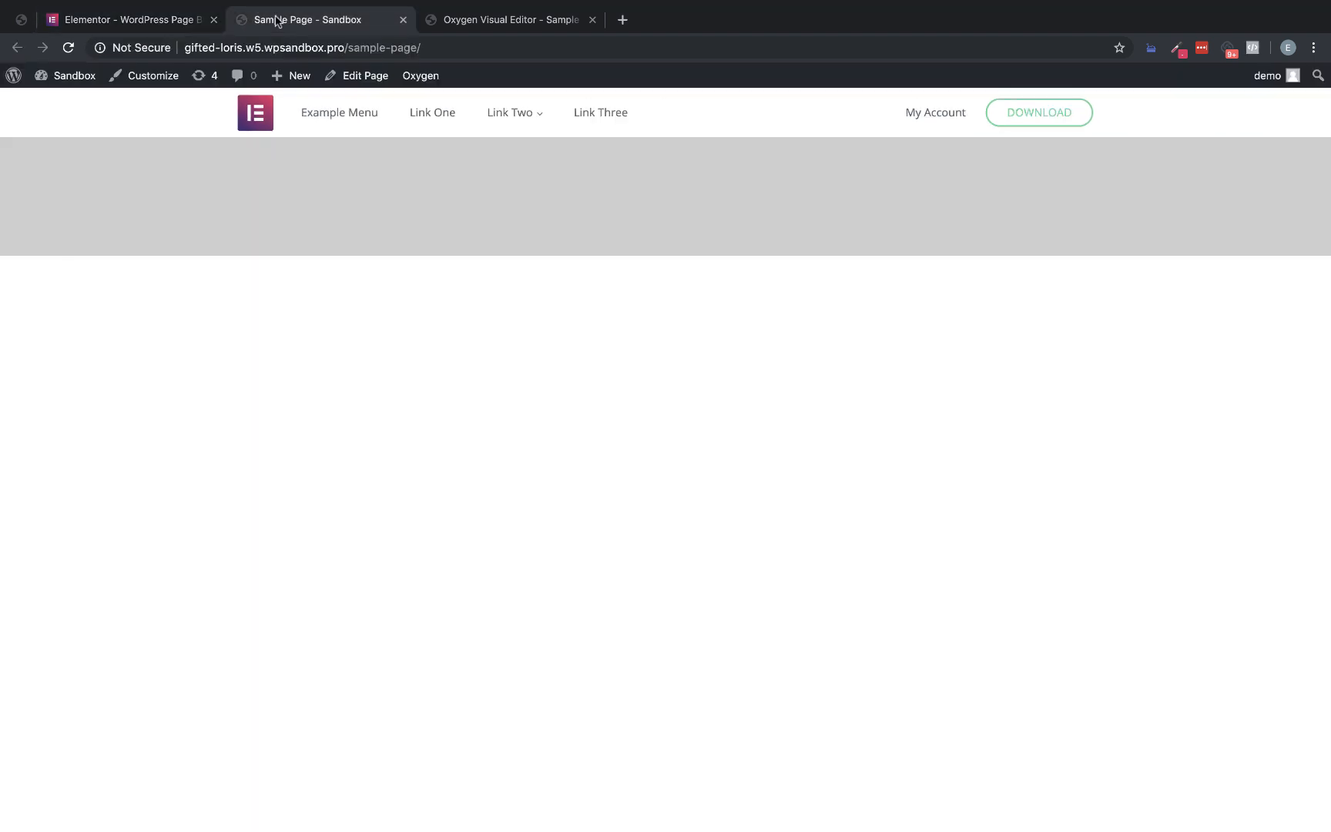
click(153, 24)
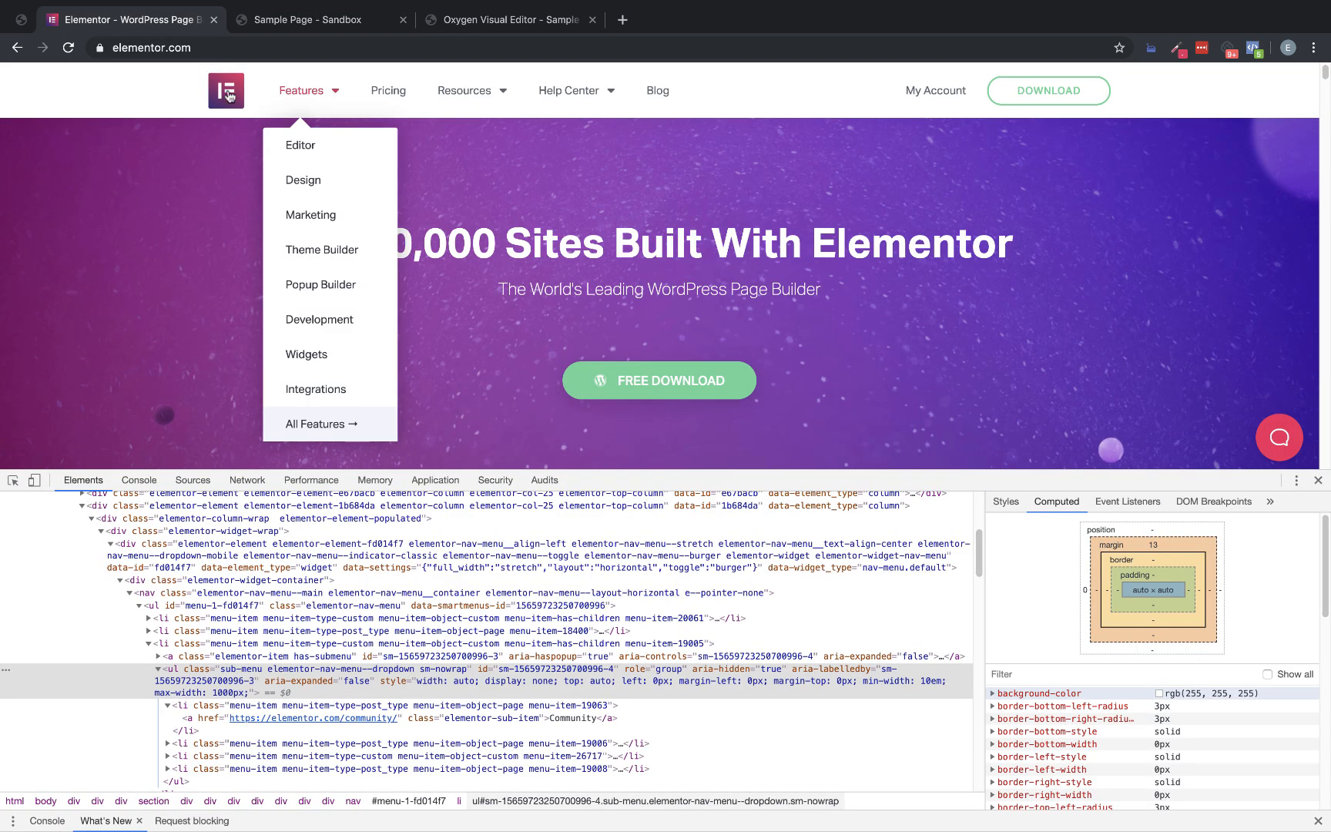
click(289, 23)
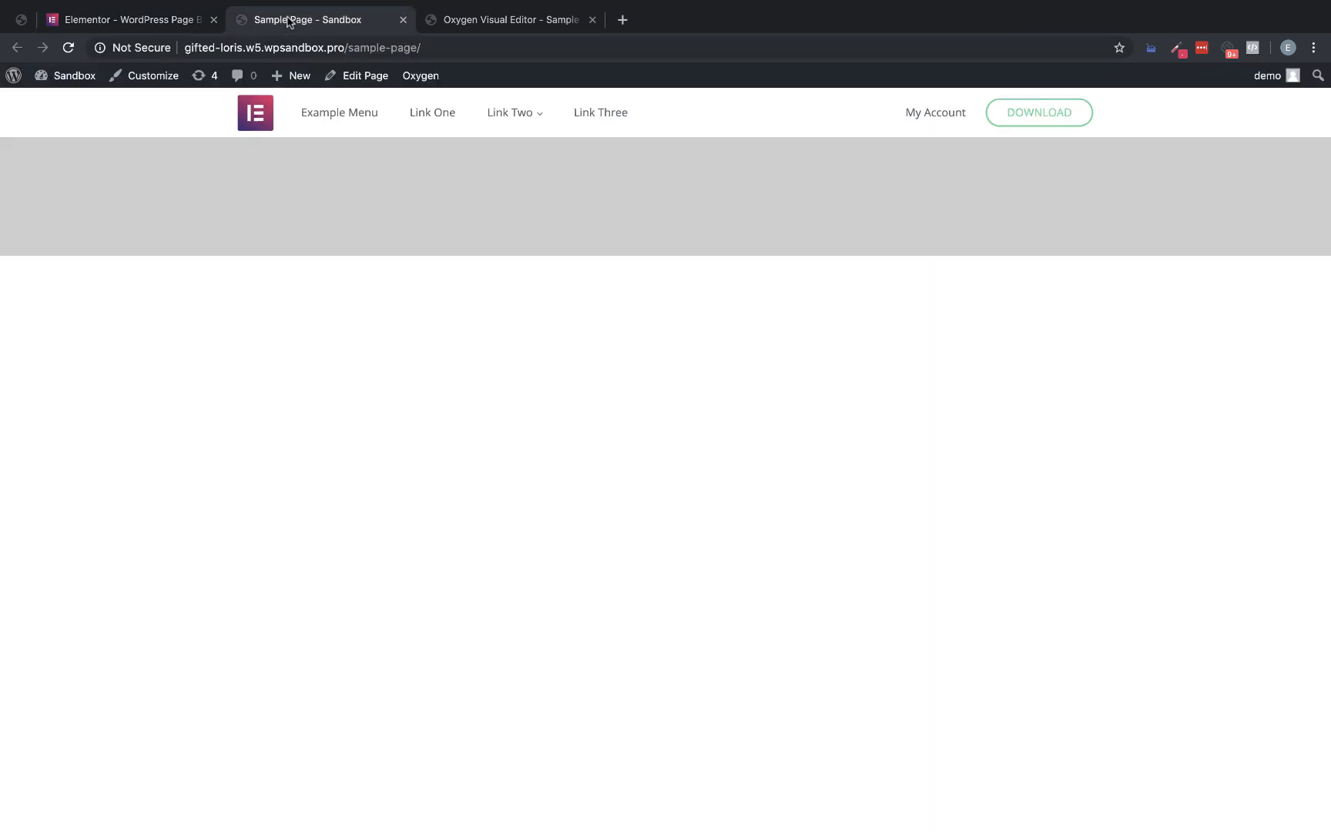
click(451, 17)
click(427, 137)
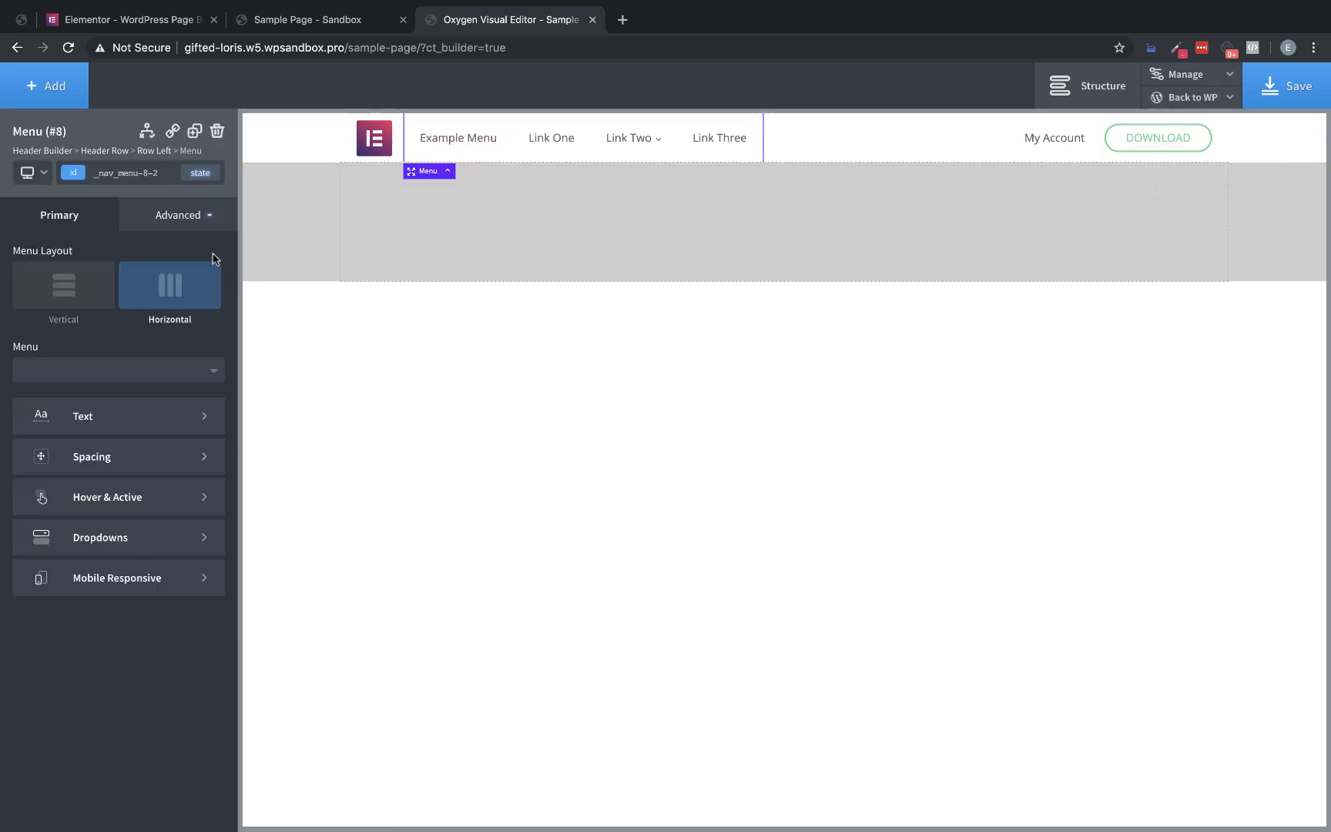
click(201, 223)
click(164, 303)
click(140, 336)
text(25)
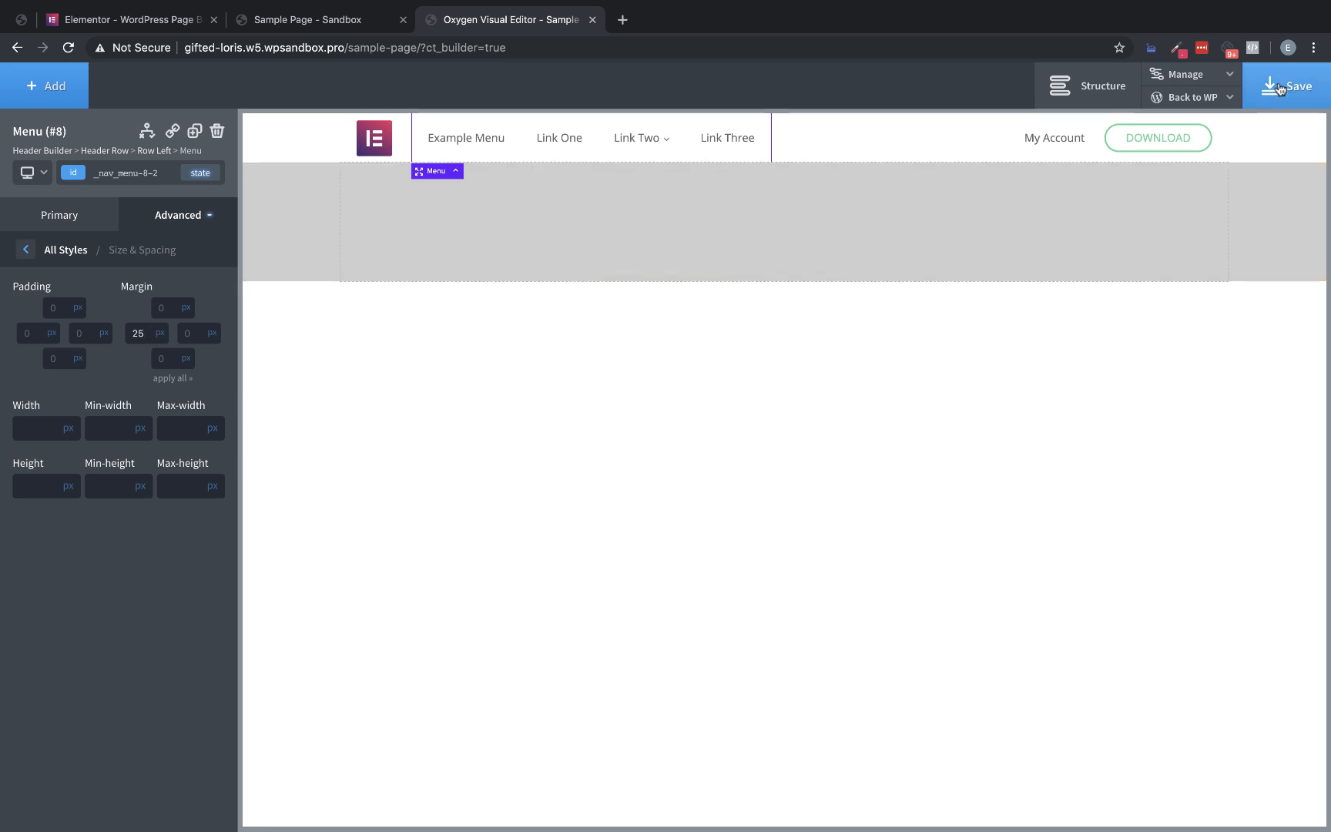
Save the page, reload the Sample Page frontend, and compare its menu and Download button with the Elementor homepage
click(1251, 85)
click(283, 30)
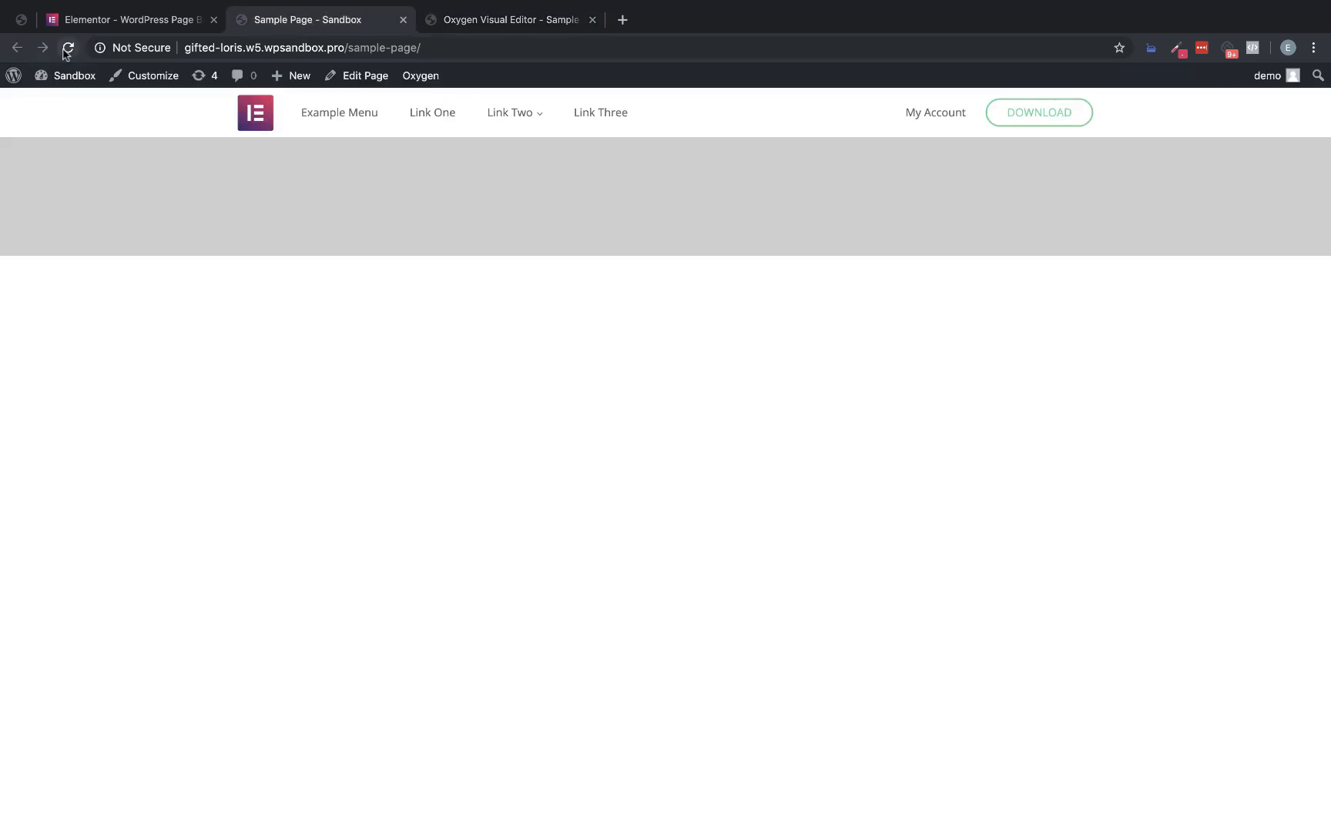
click(110, 21)
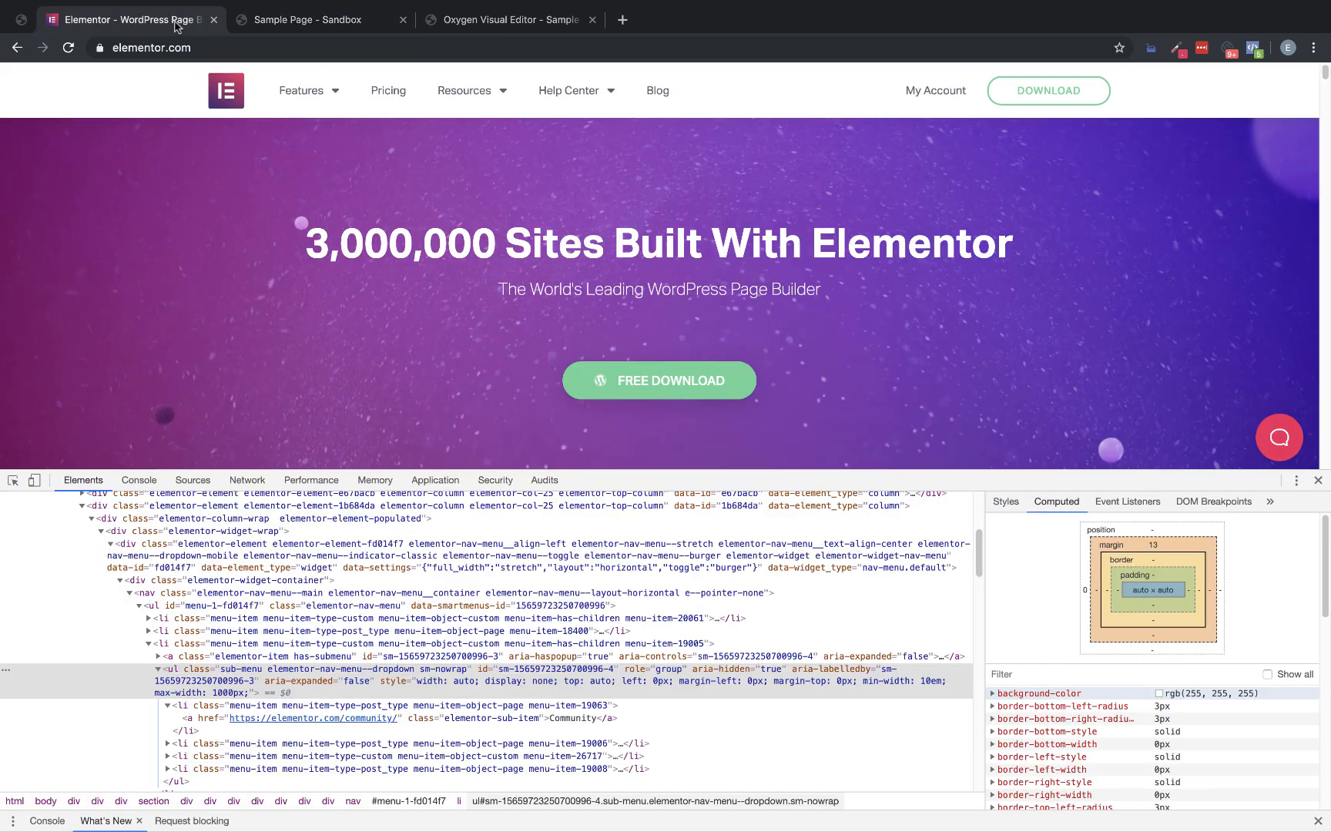
click(265, 15)
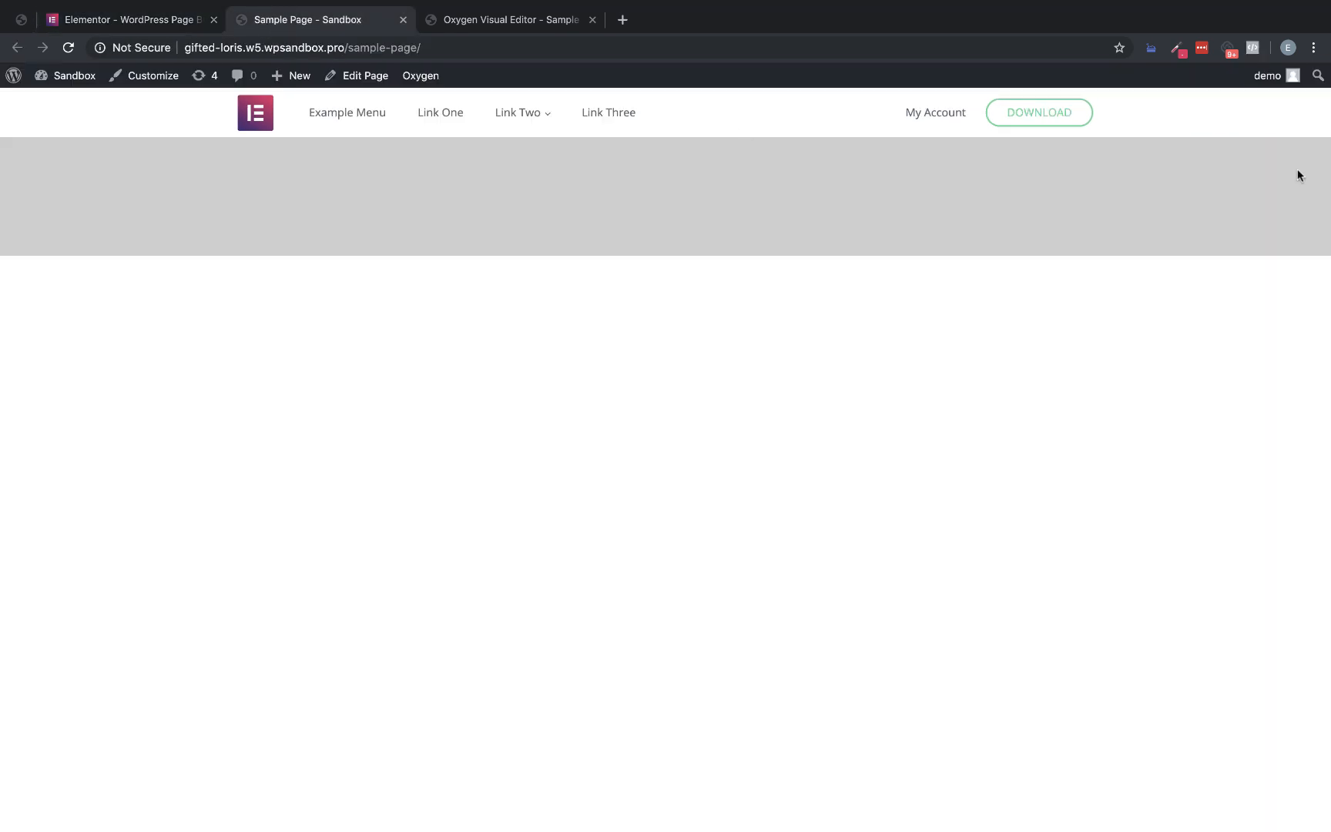
click(189, 24)
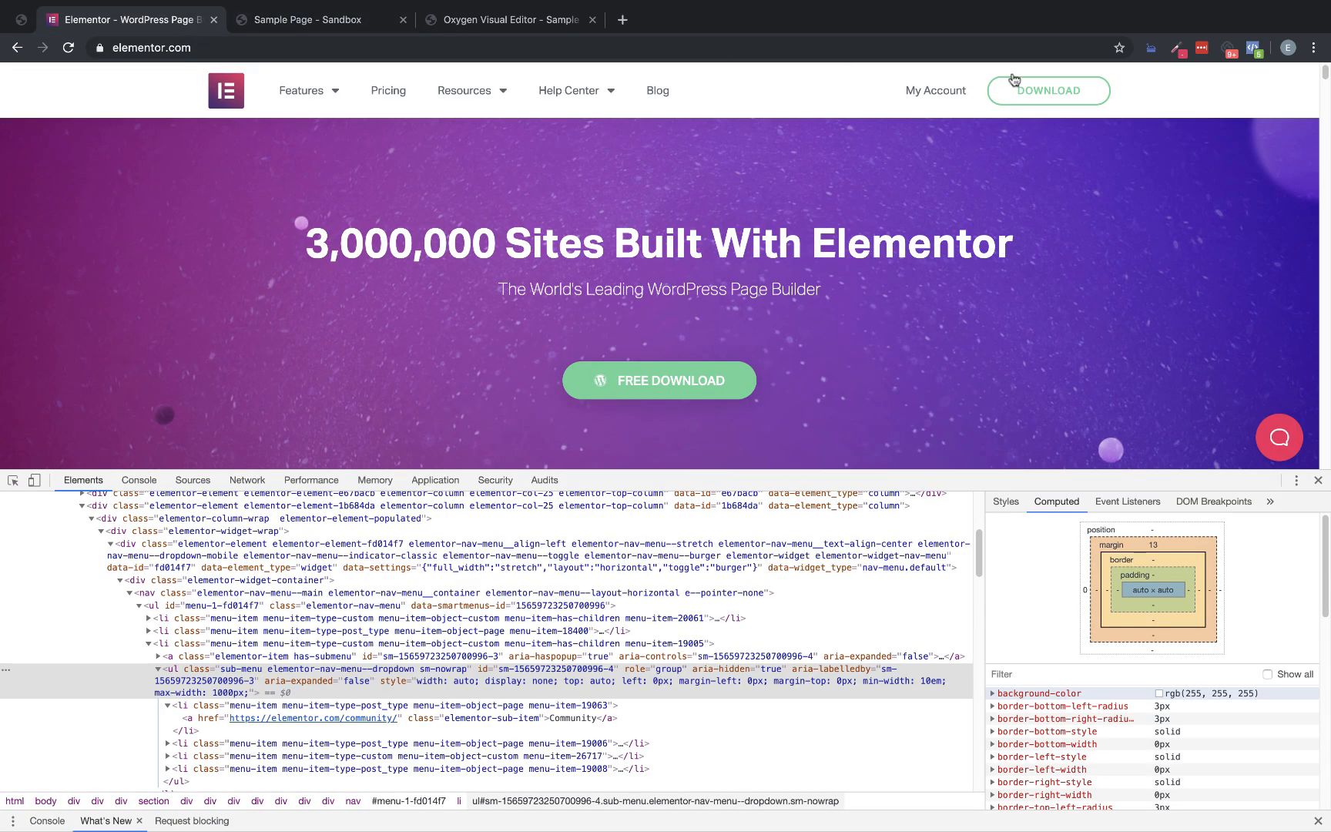
click(362, 19)
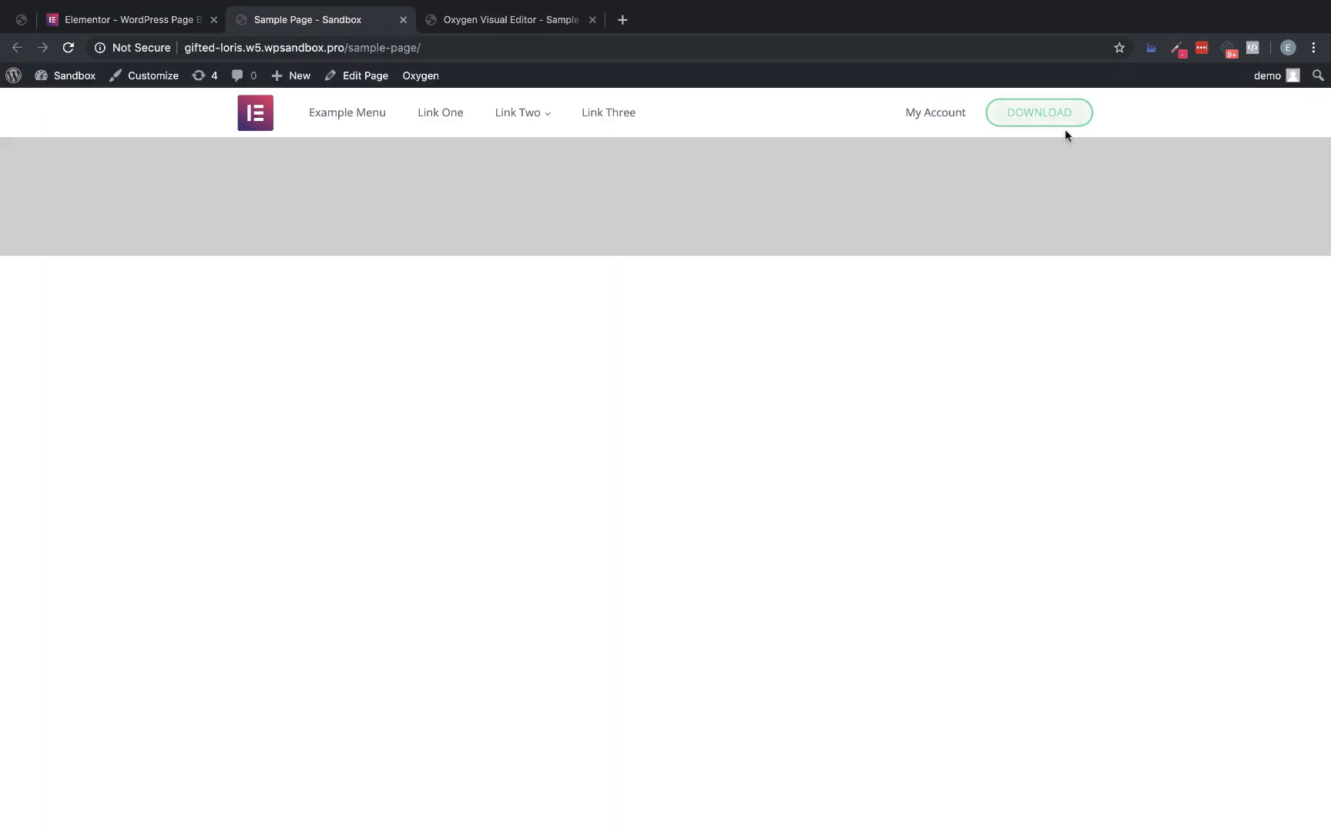
Set the left padding of the Download button's link wrapper to 30px in the Oxygen editor
click(536, 28)
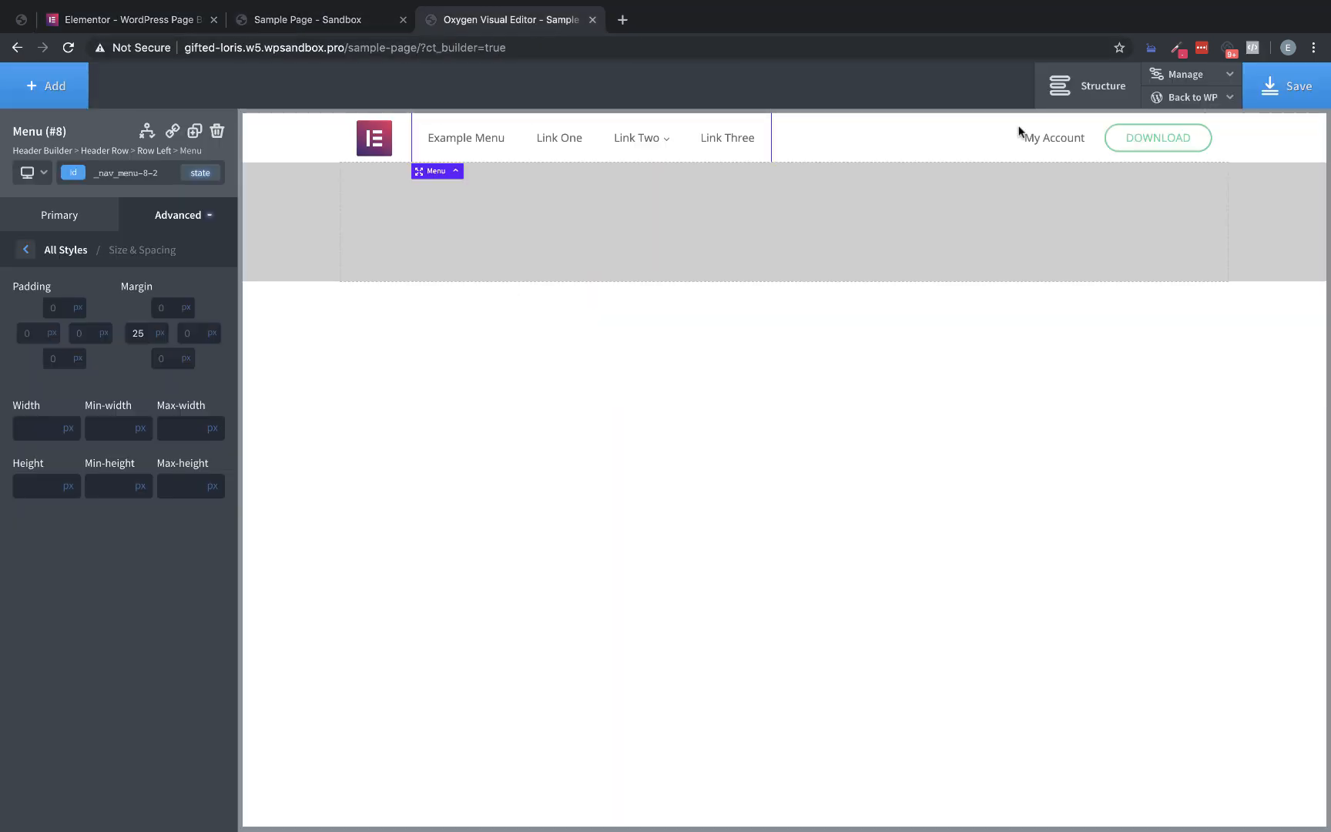
click(1153, 137)
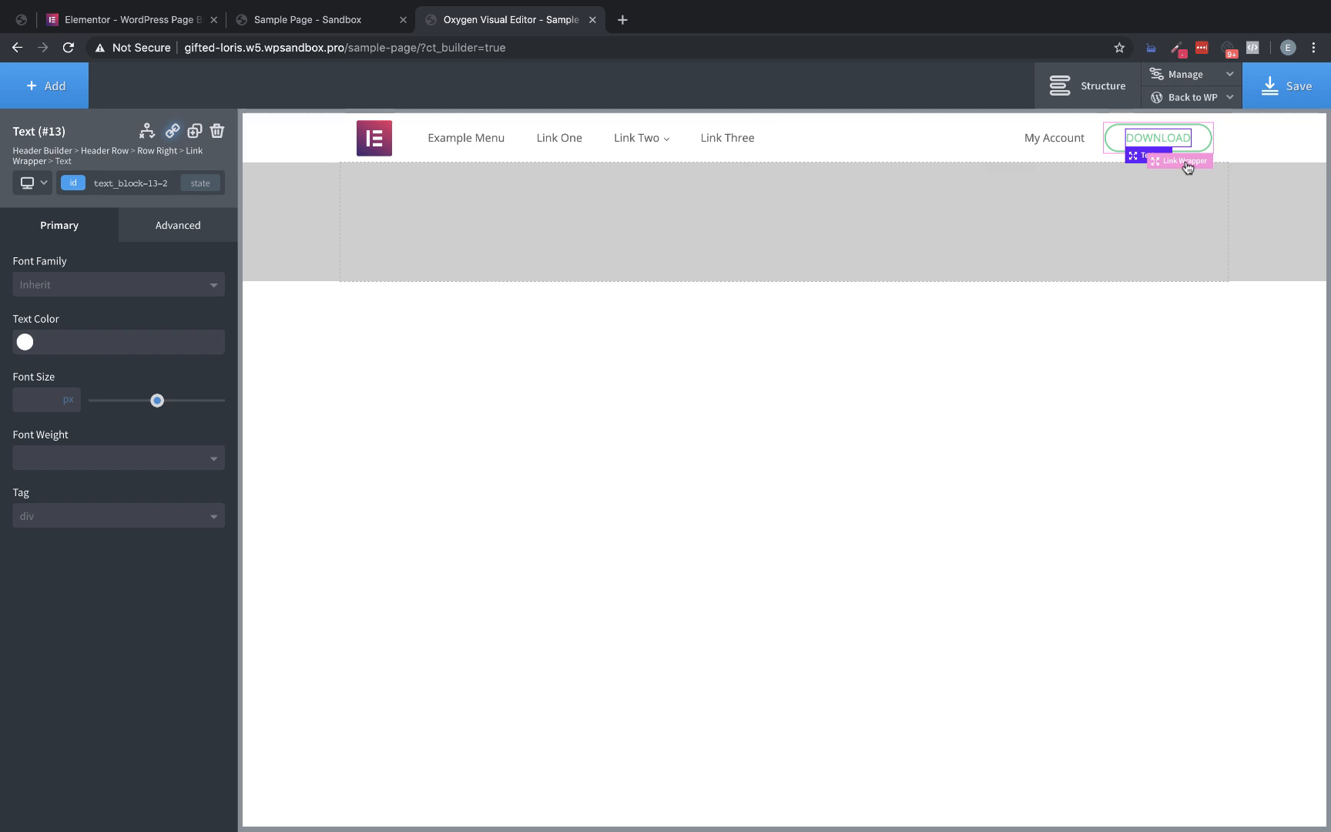
click(1185, 164)
click(201, 231)
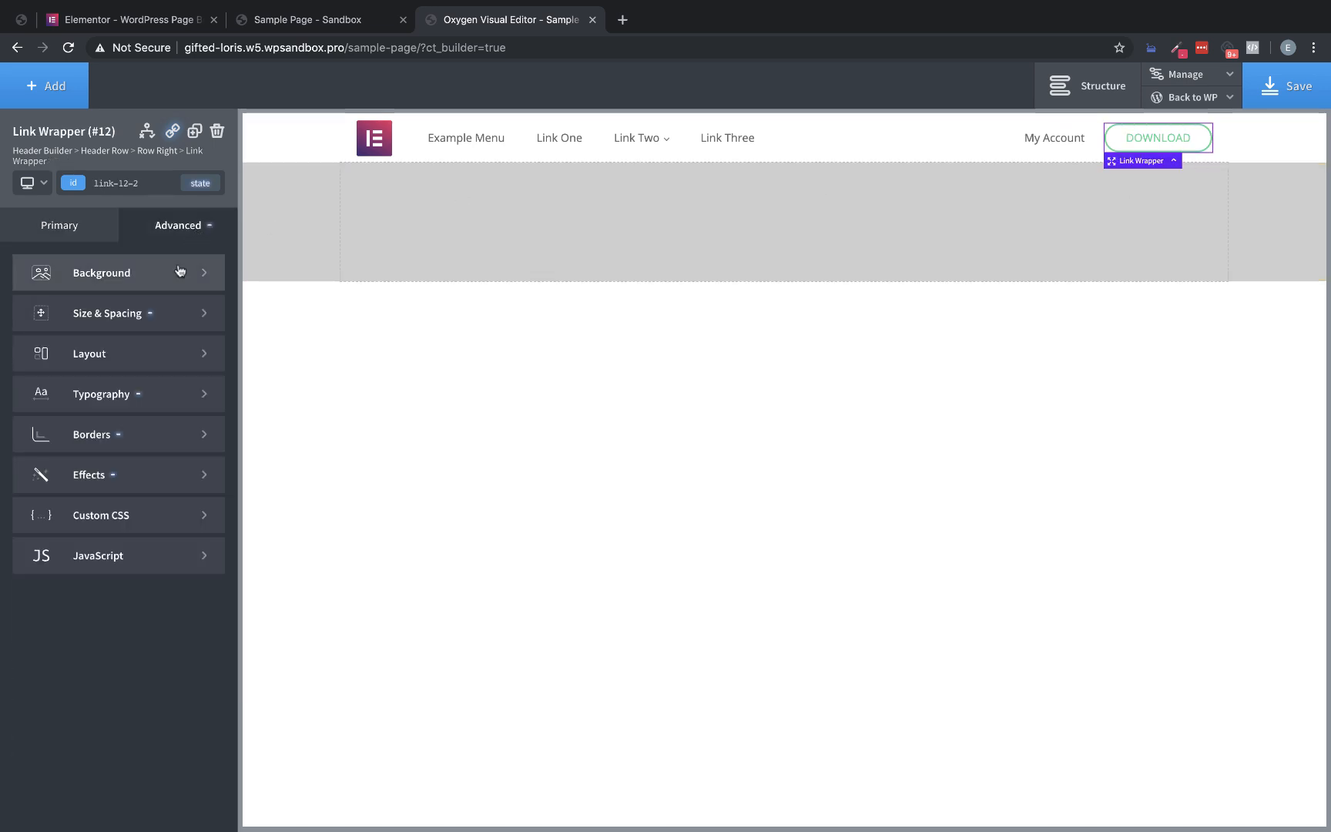
click(188, 309)
double_click(36, 348)
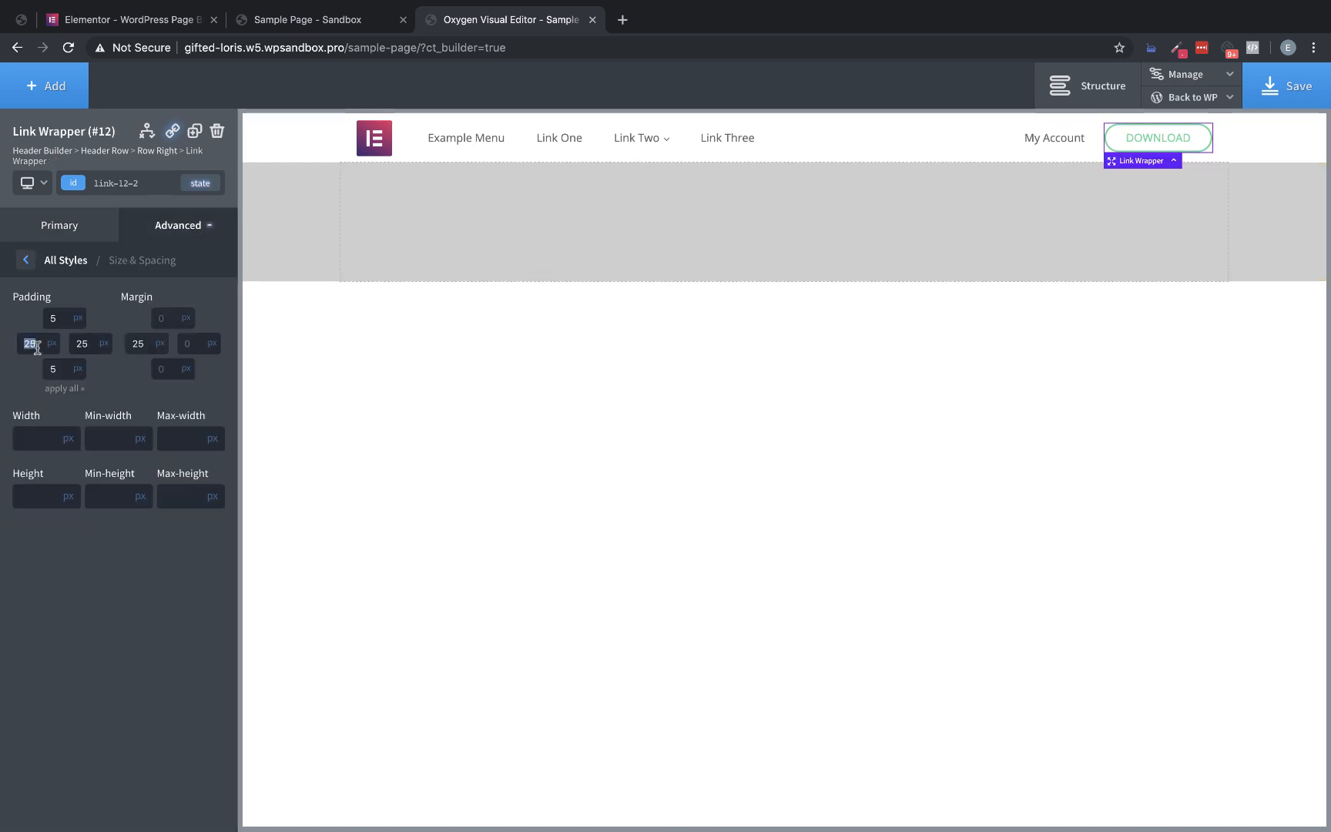
text(30)
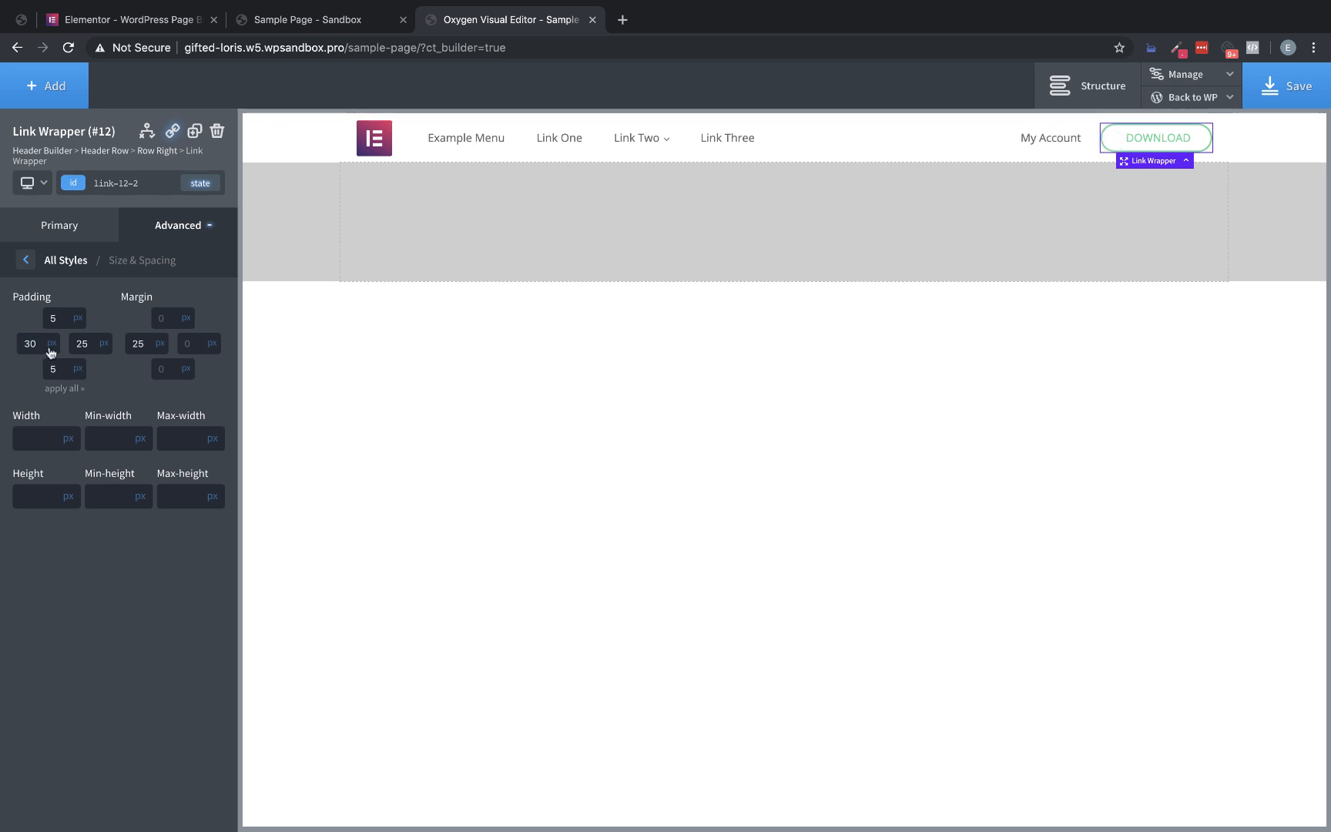
text(30)
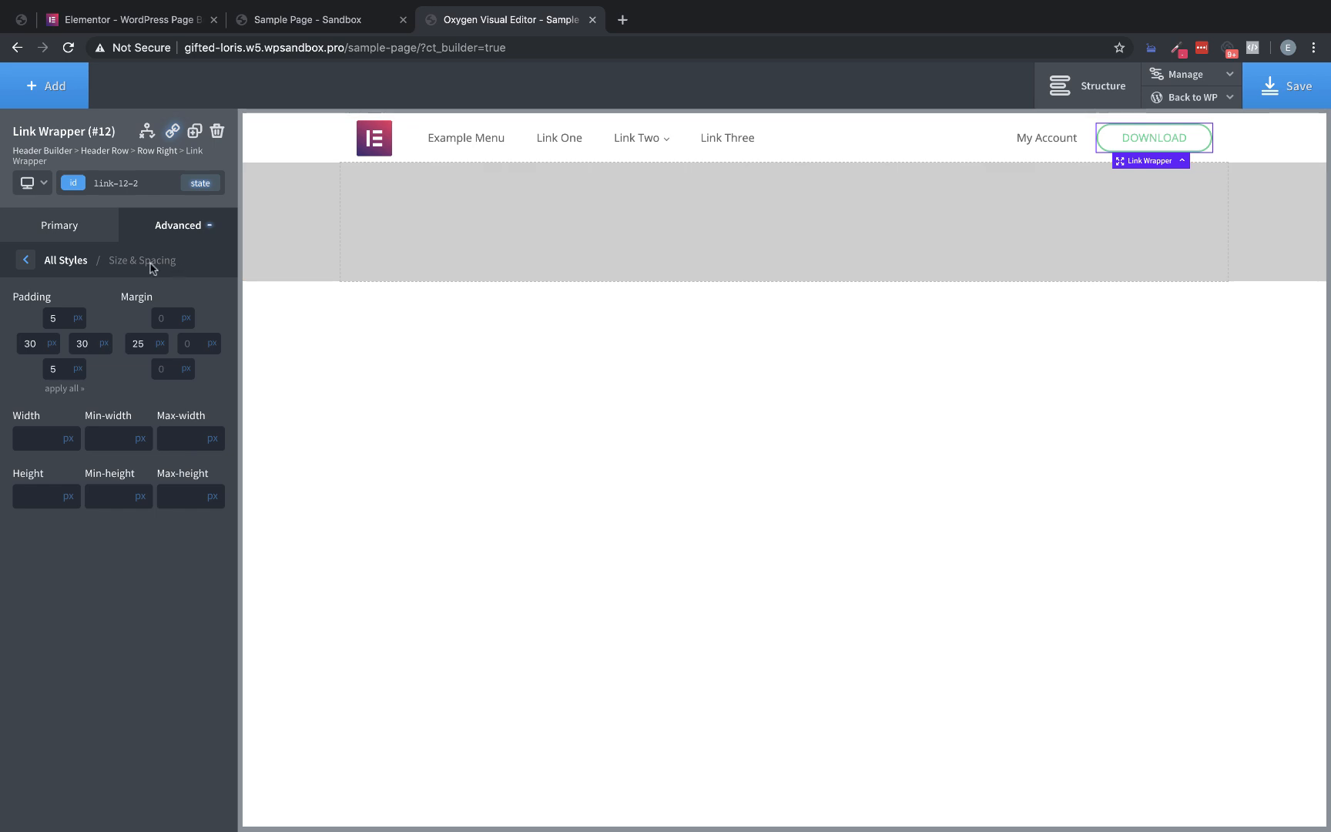
Set the Download button link wrapper's right padding to 30px and its font weight to 600
click(186, 226)
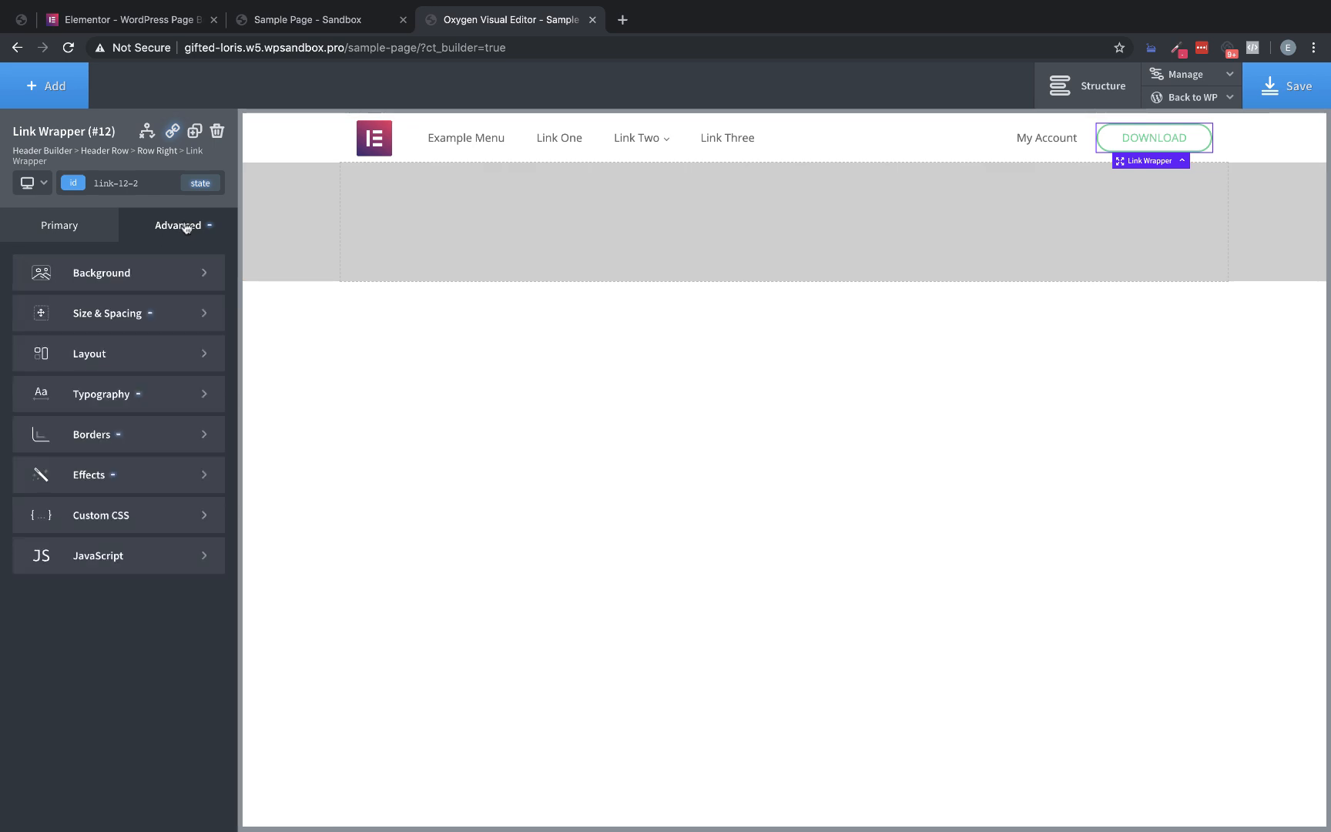
click(168, 401)
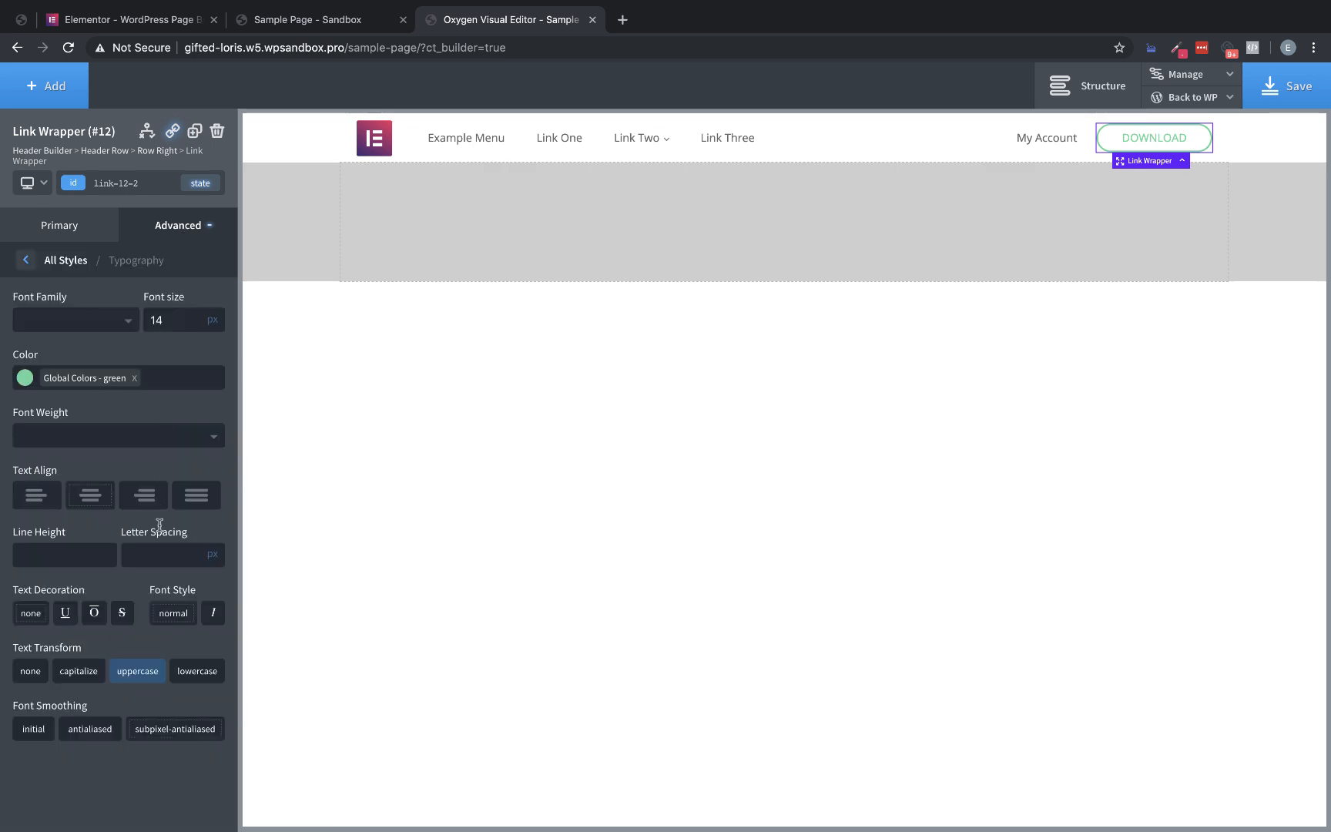
click(84, 440)
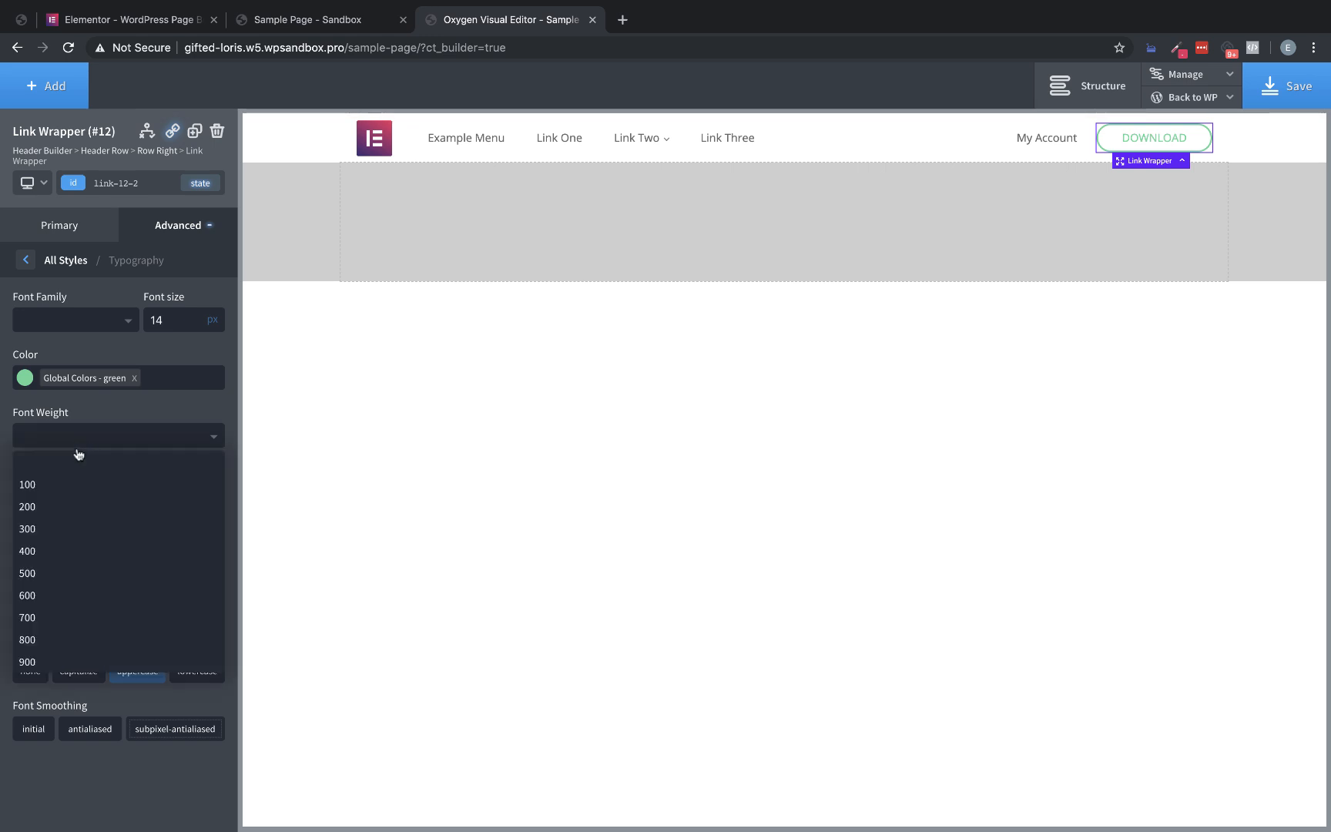
click(47, 554)
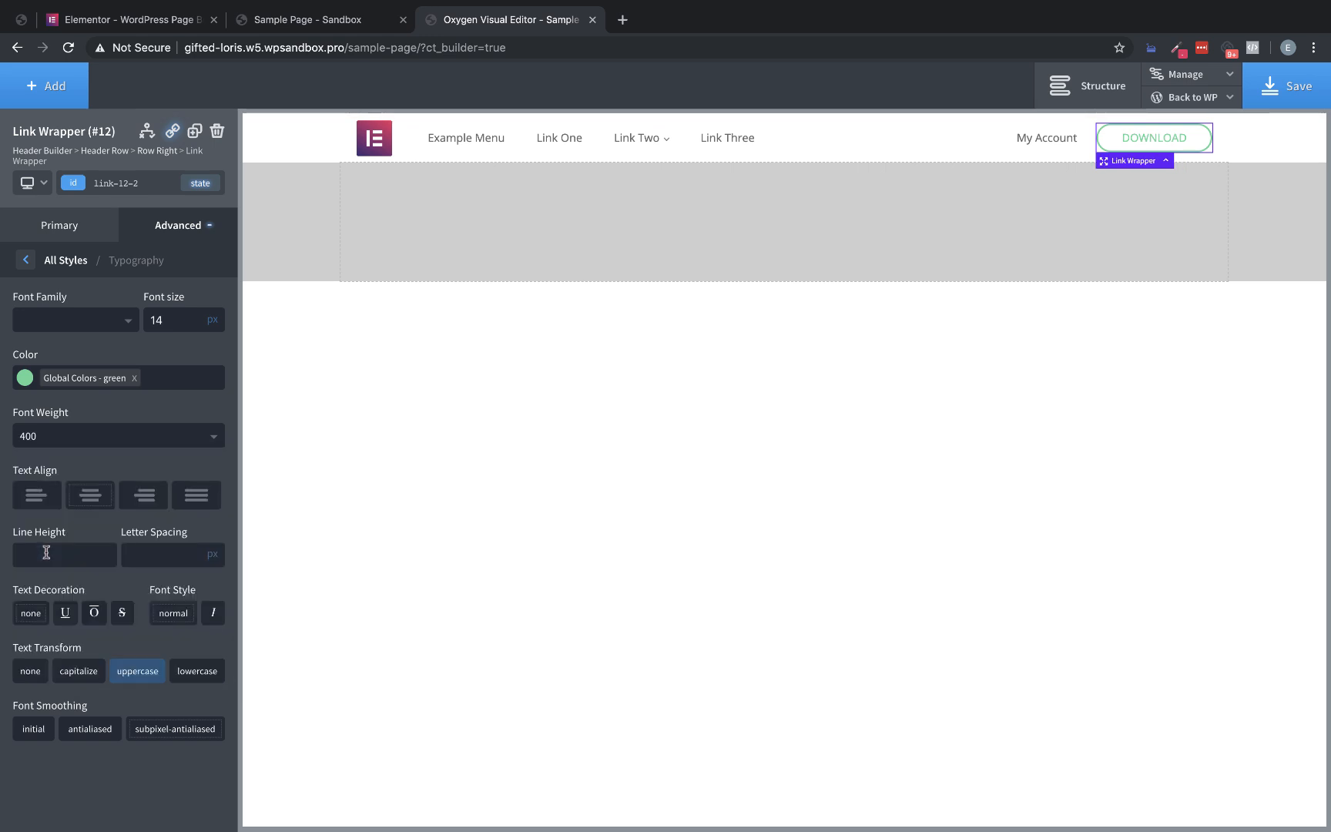
click(104, 446)
click(39, 593)
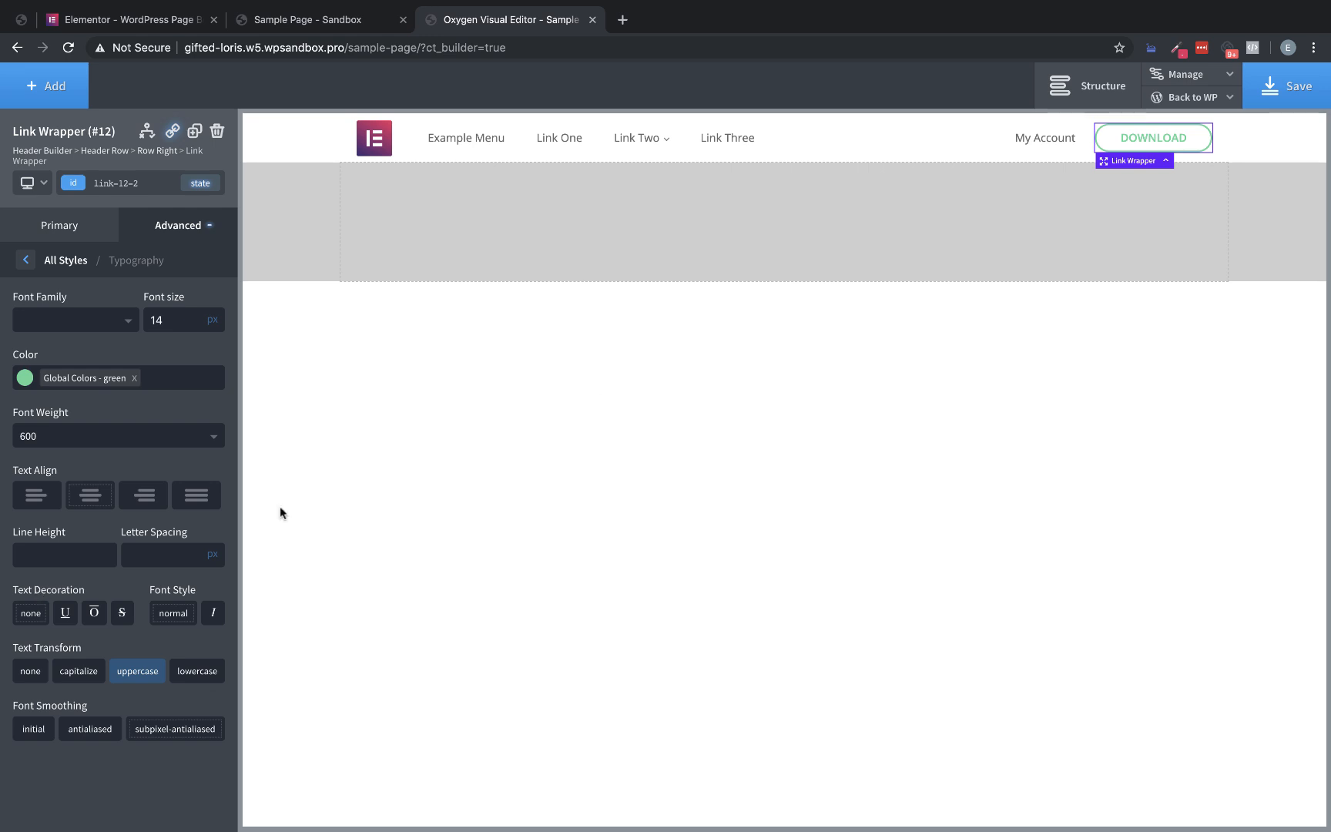
Save the page, compare the Sample Page header with the Elementor homepage, and close the developer tools there
click(1309, 103)
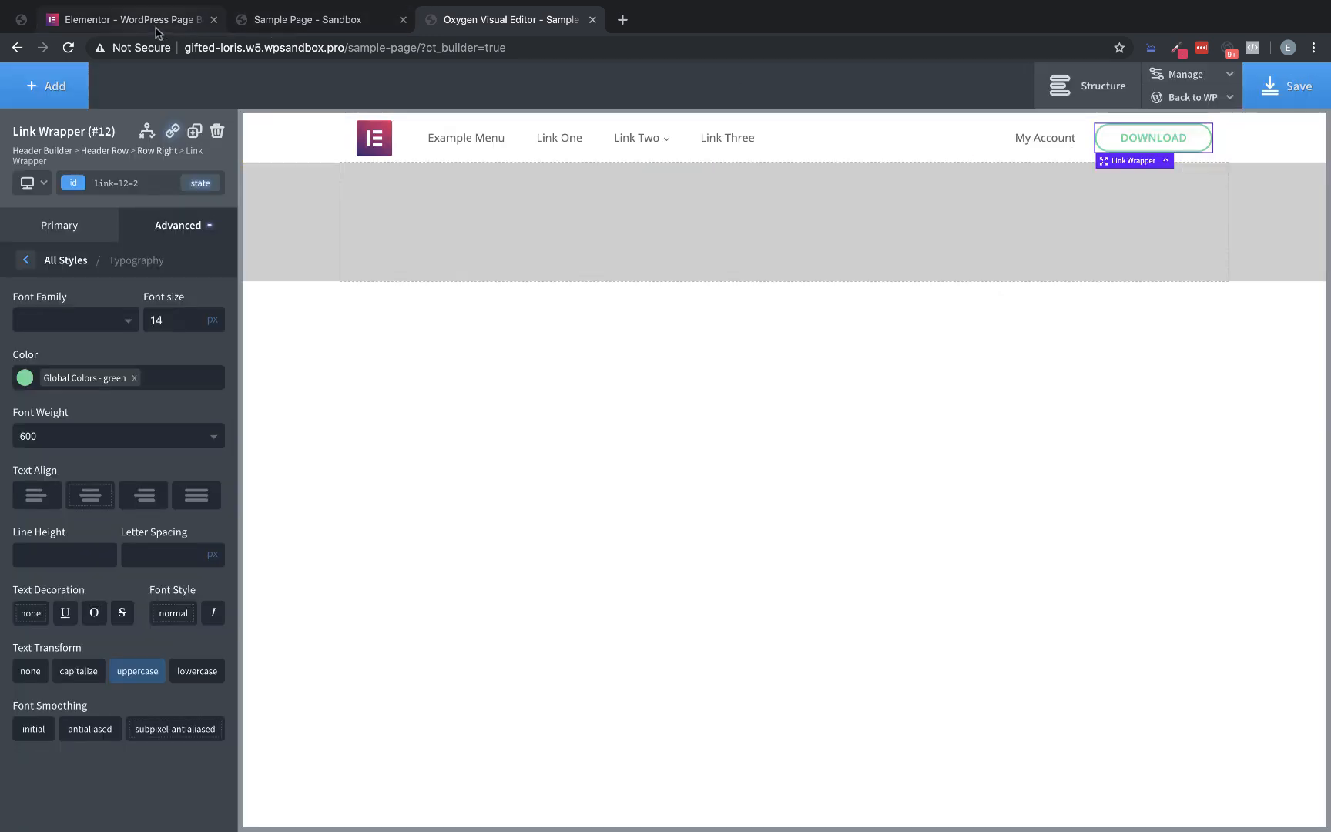
click(205, 25)
click(245, 23)
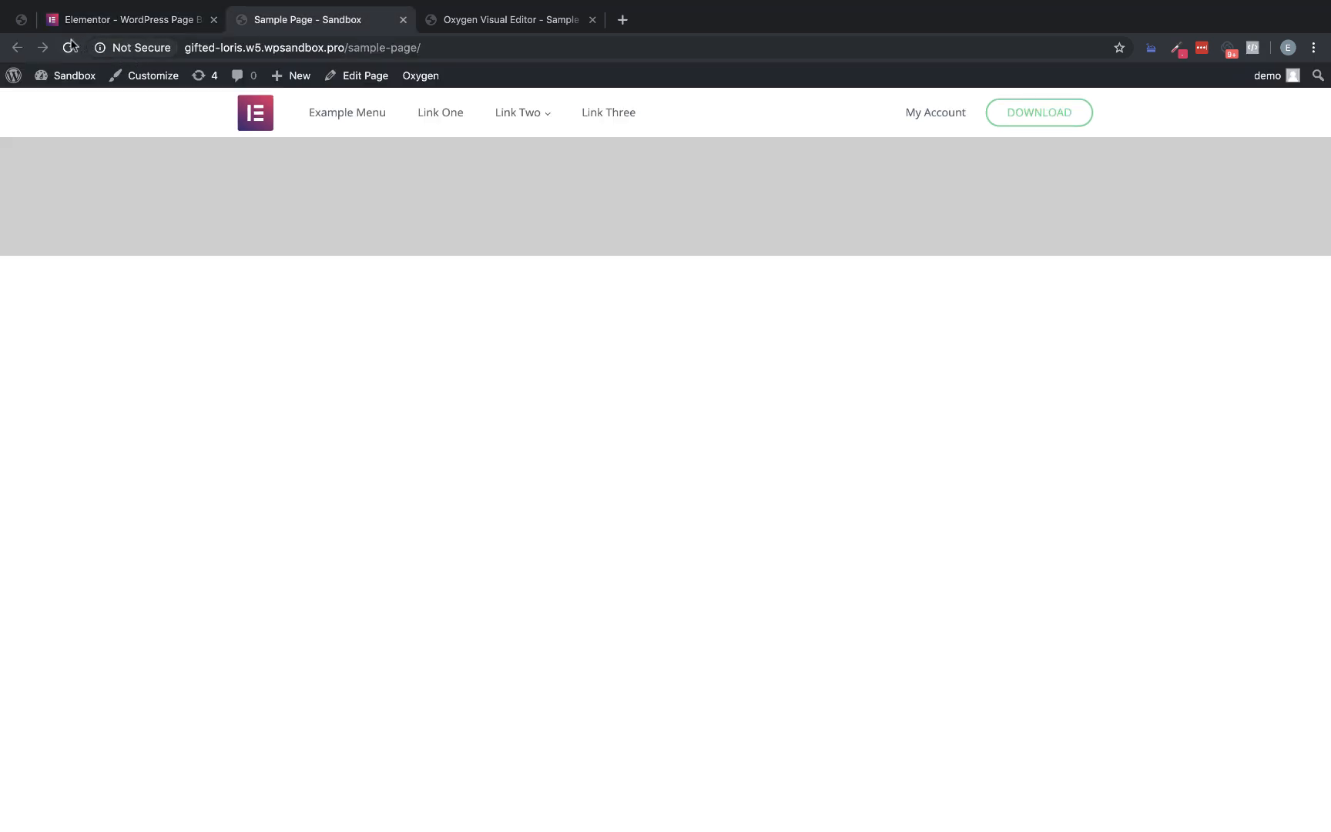
click(112, 28)
click(286, 17)
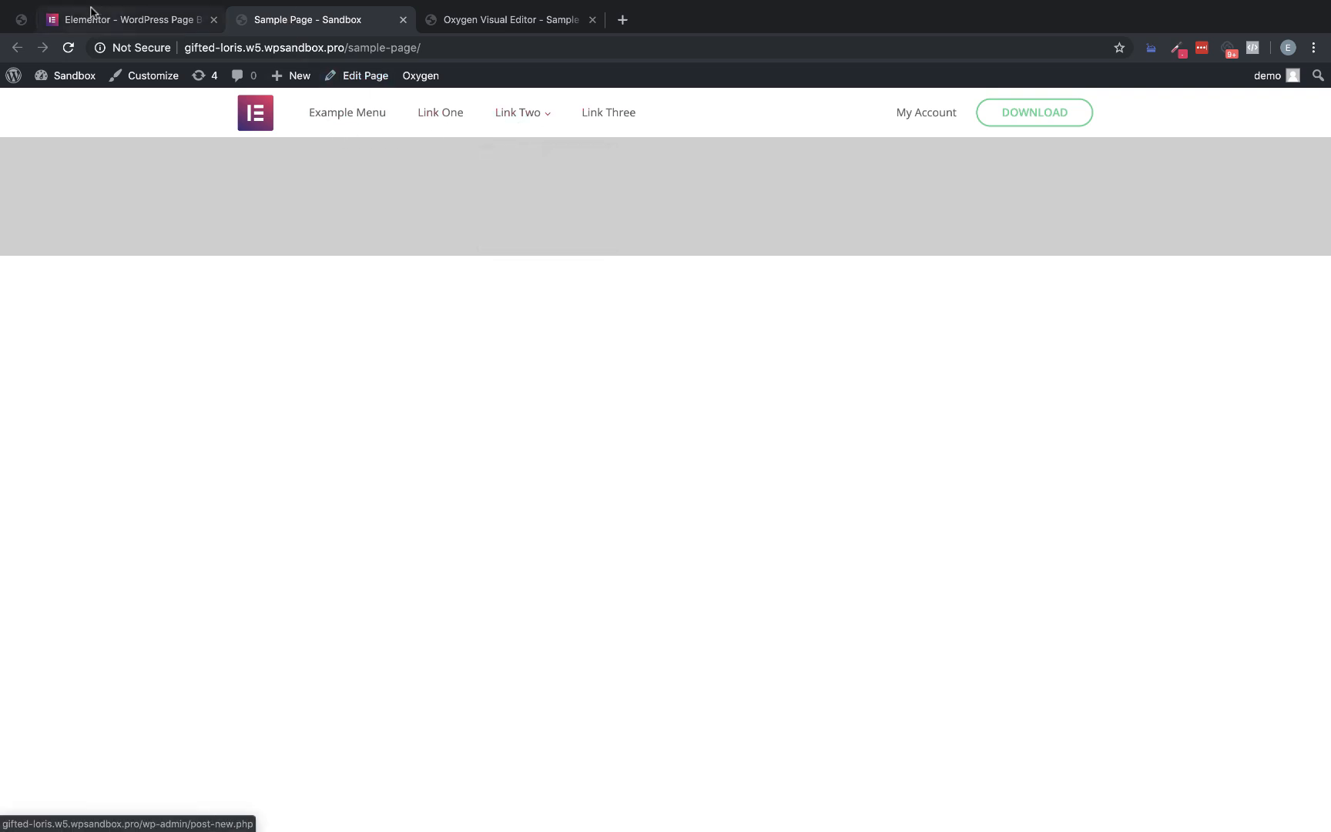
click(127, 22)
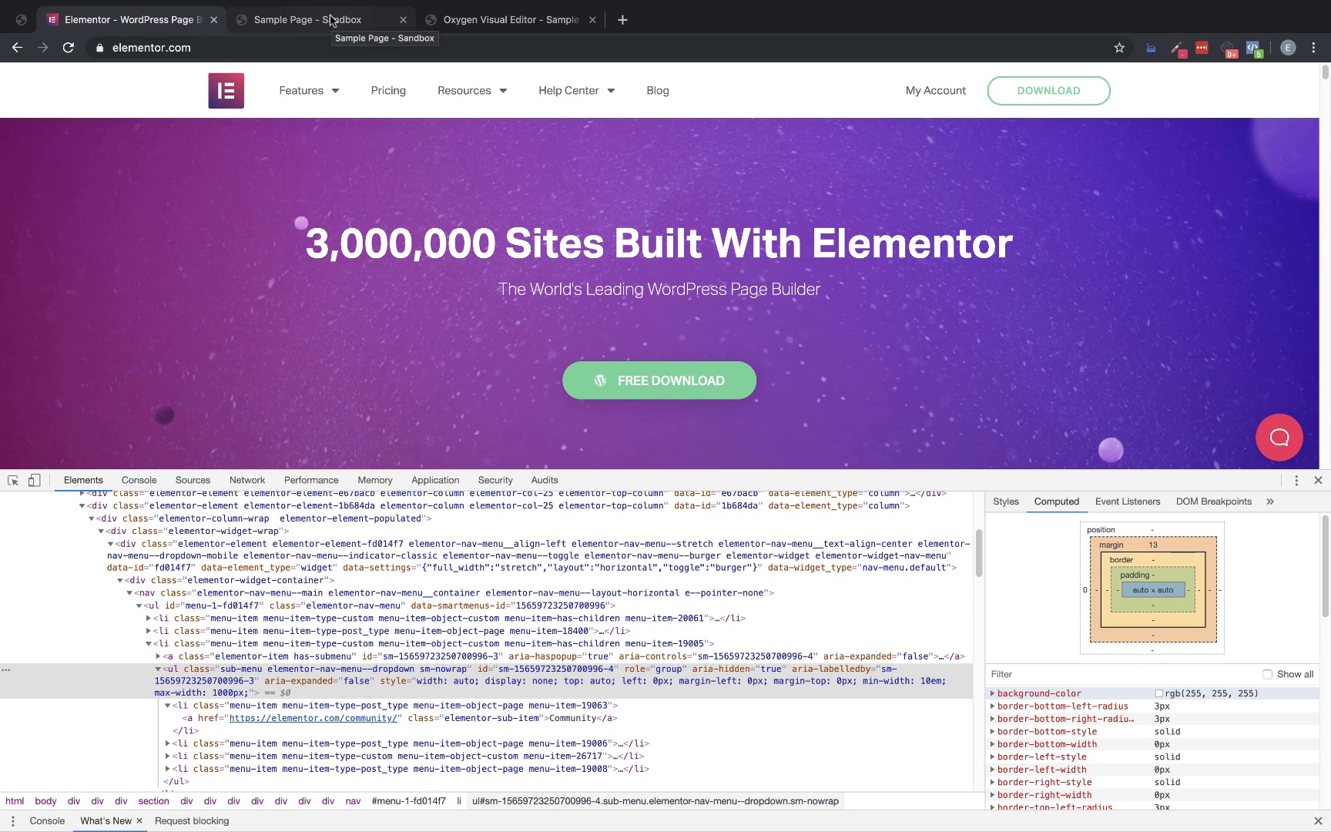
click(1317, 480)
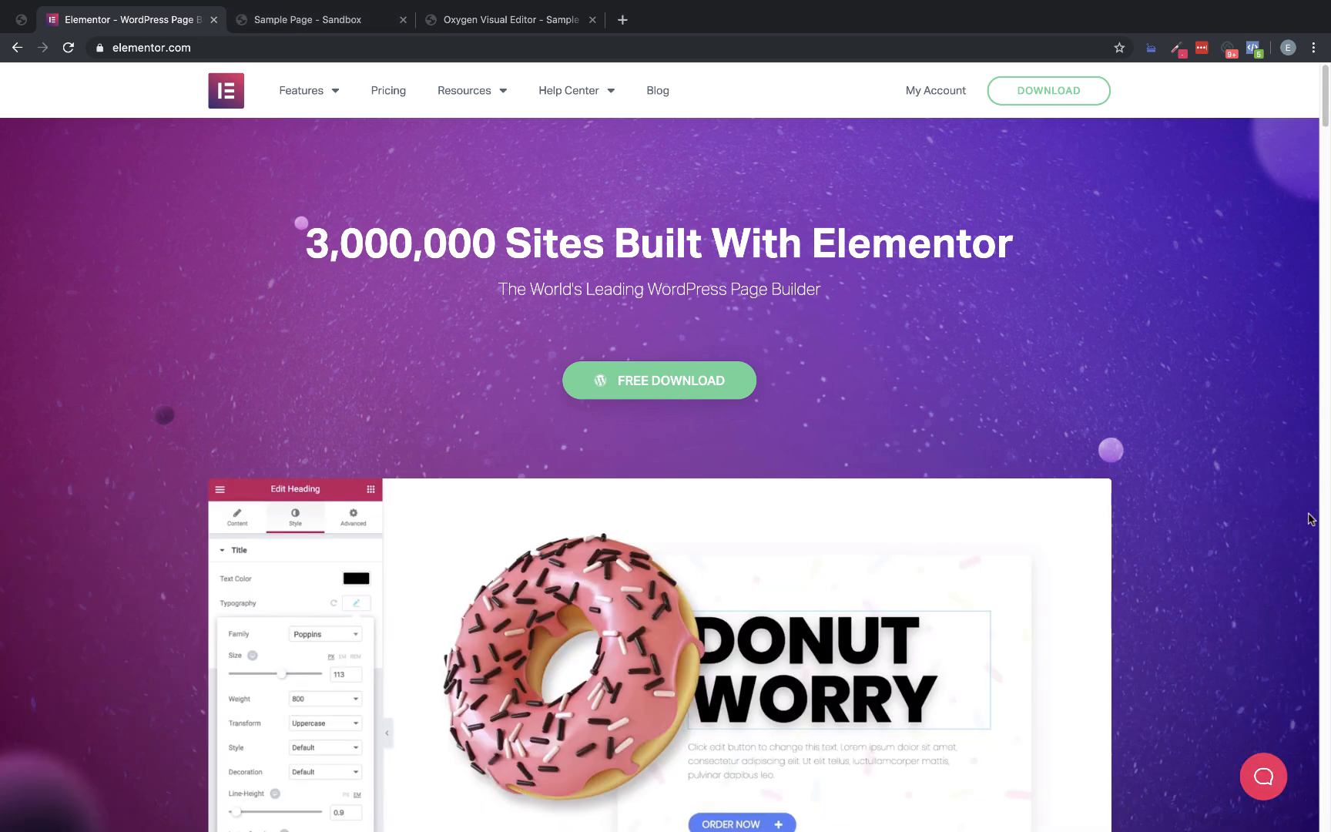
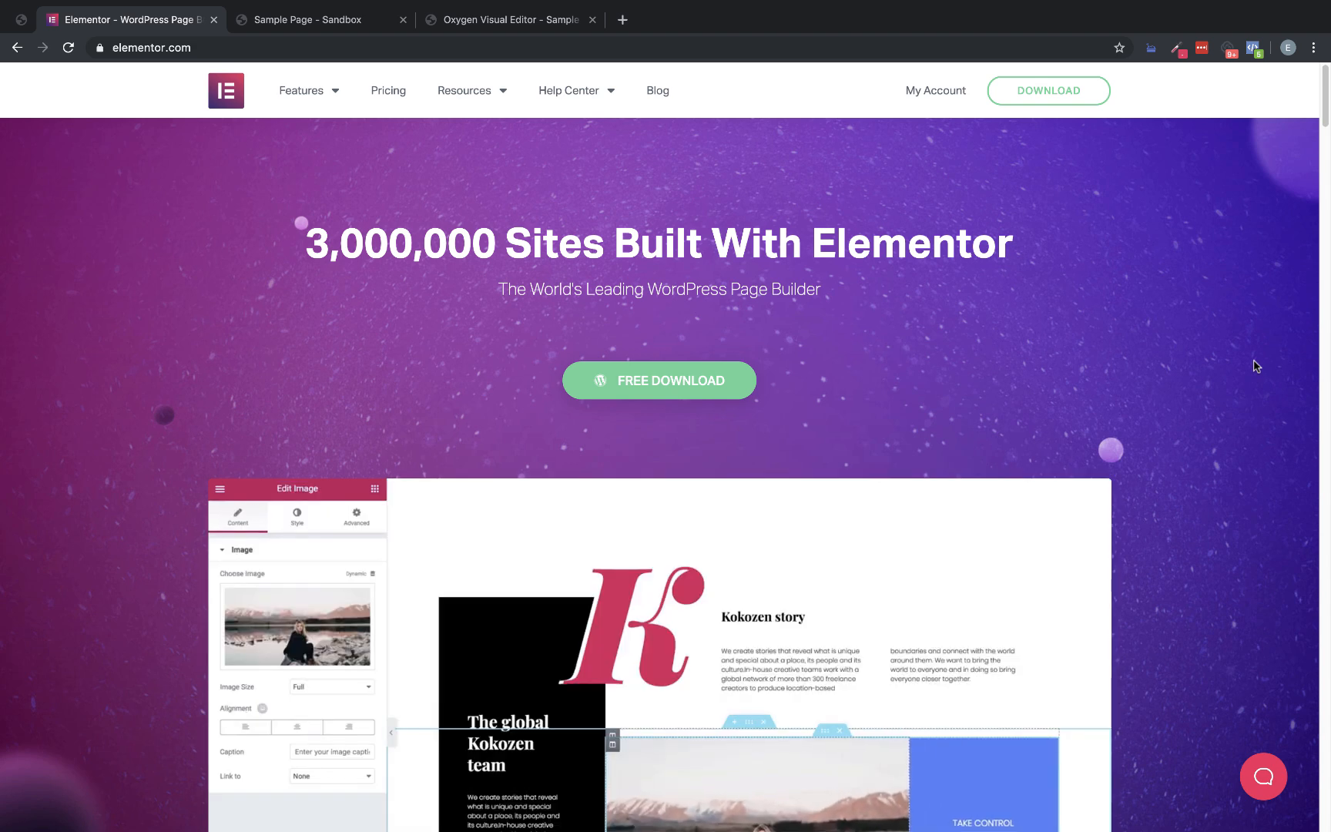
In the Oxygen editor, upload Homepage-Hero-Background-1.jpg as the section's background image below the header and set its background size to cover
click(327, 20)
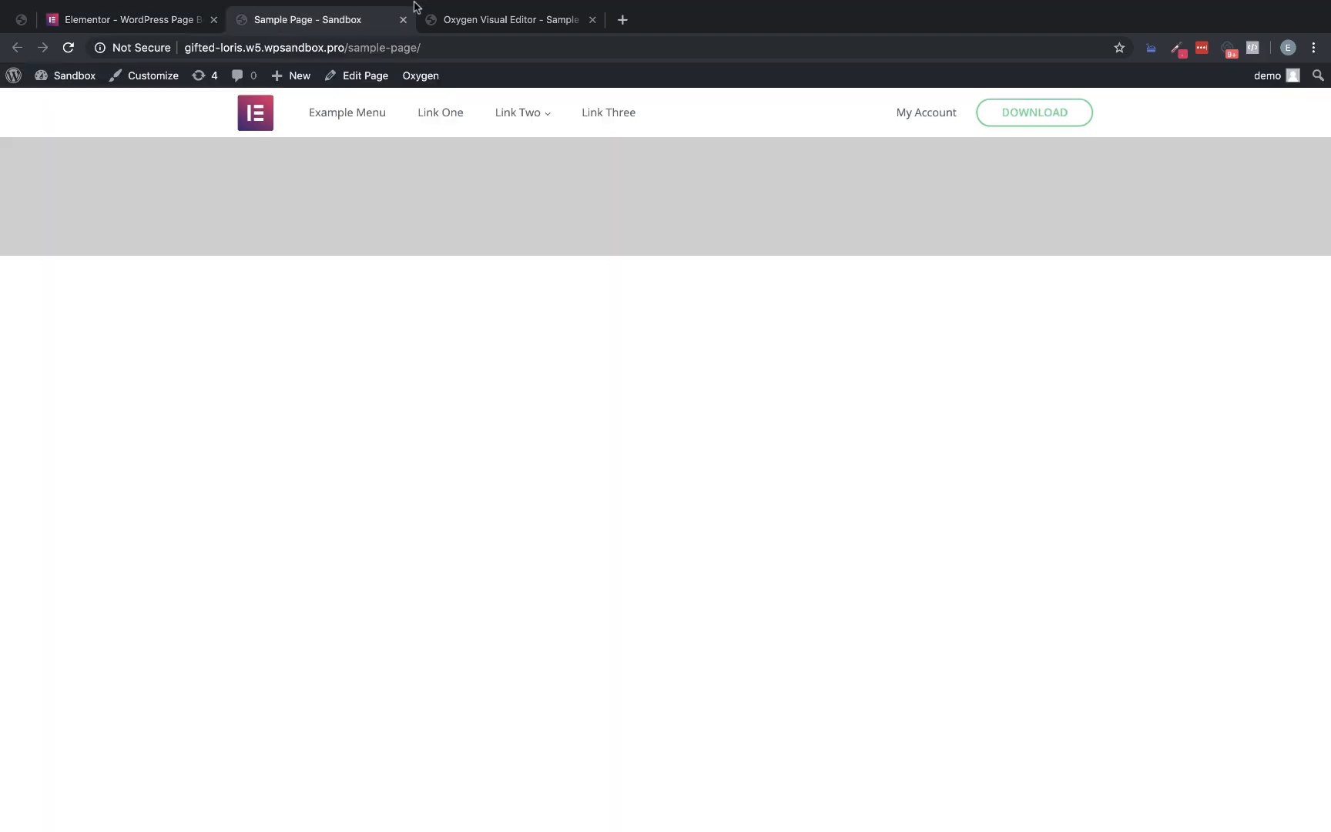
click(477, 21)
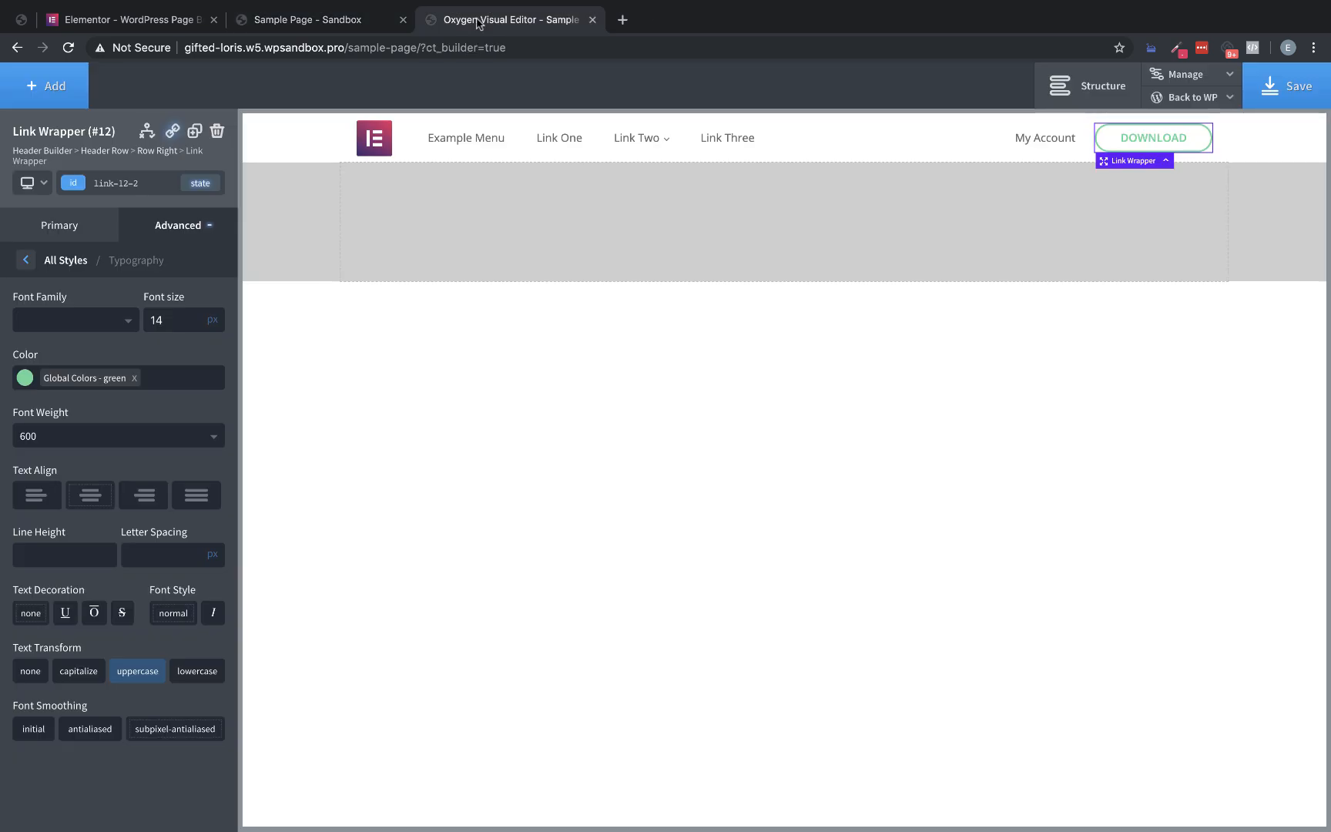
click(395, 226)
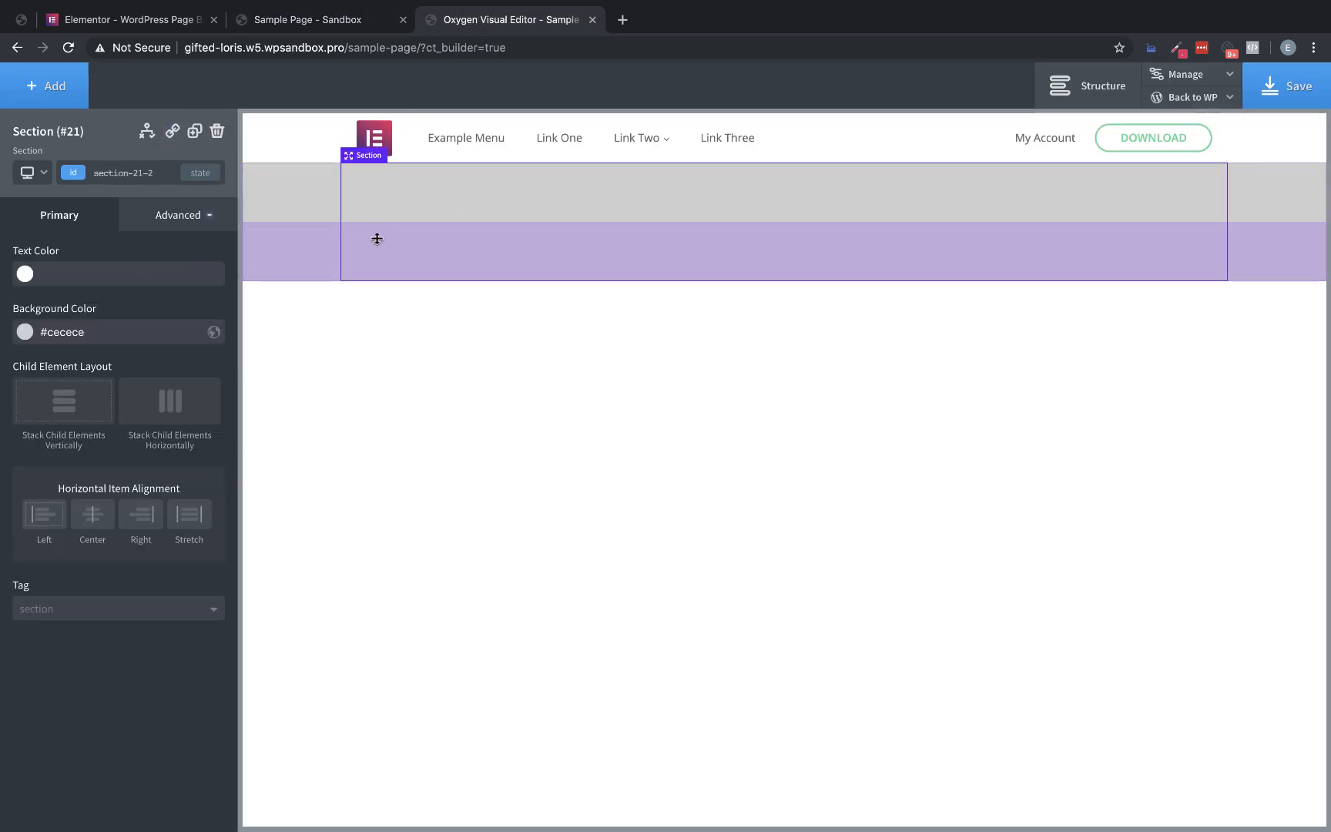
click(180, 218)
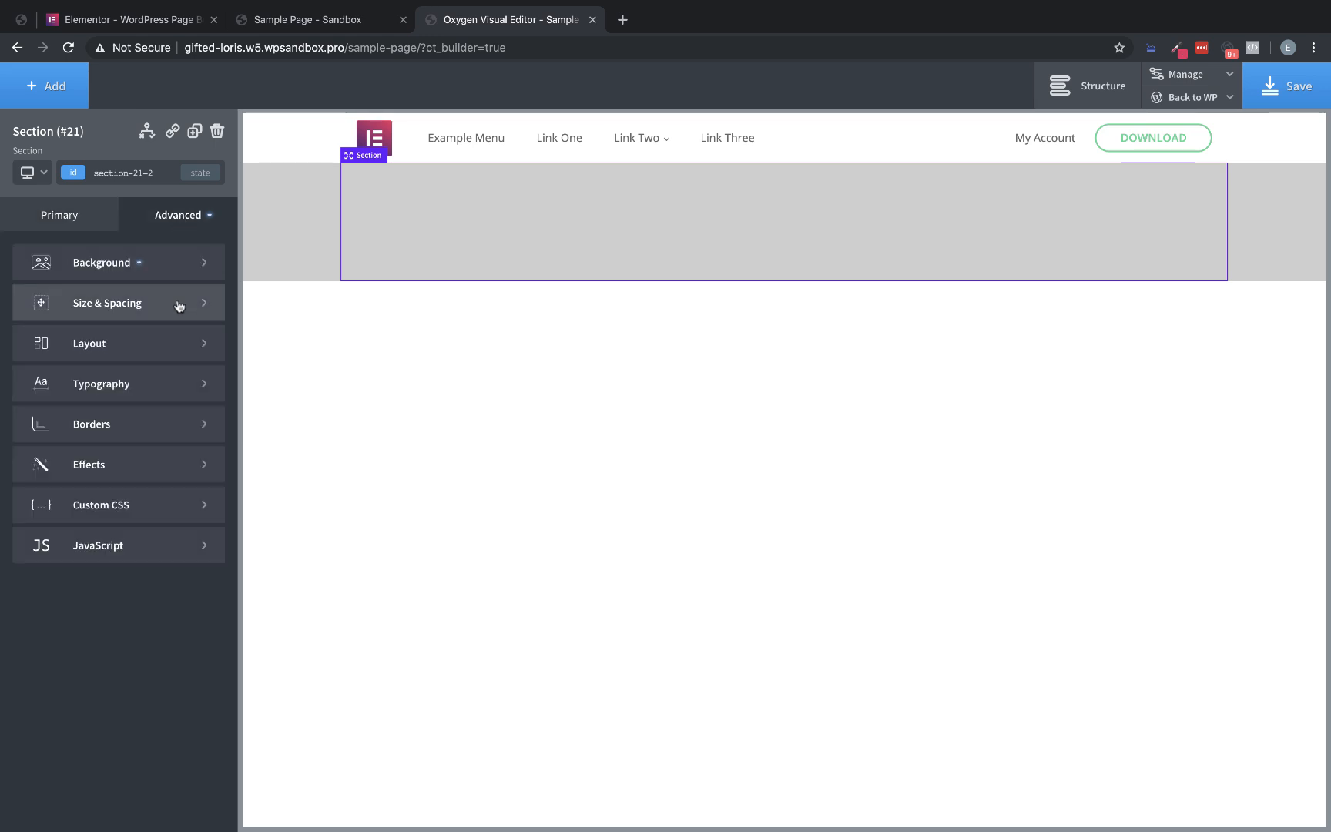
click(134, 265)
click(140, 358)
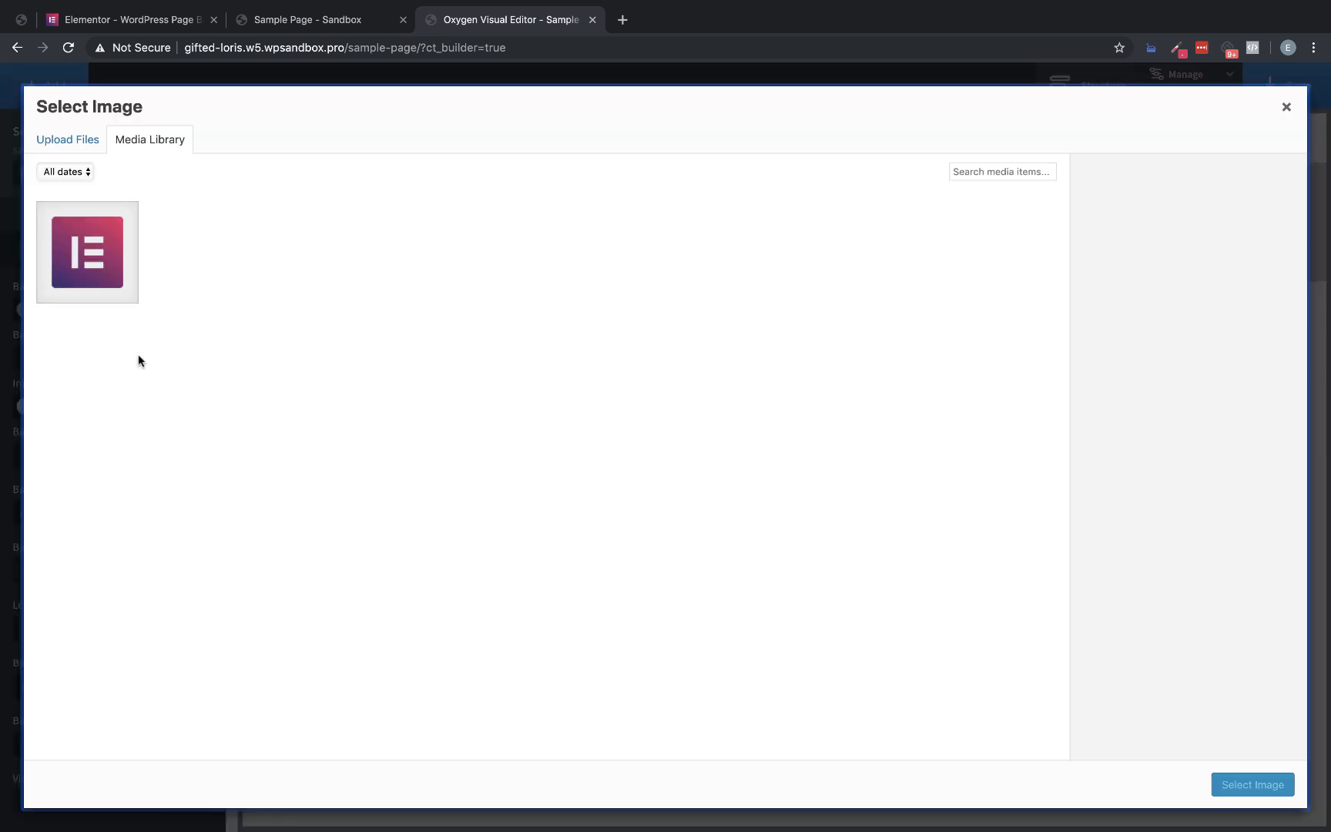
scroll(560, 4, down, 3)
drag(497, 207, 594, 523)
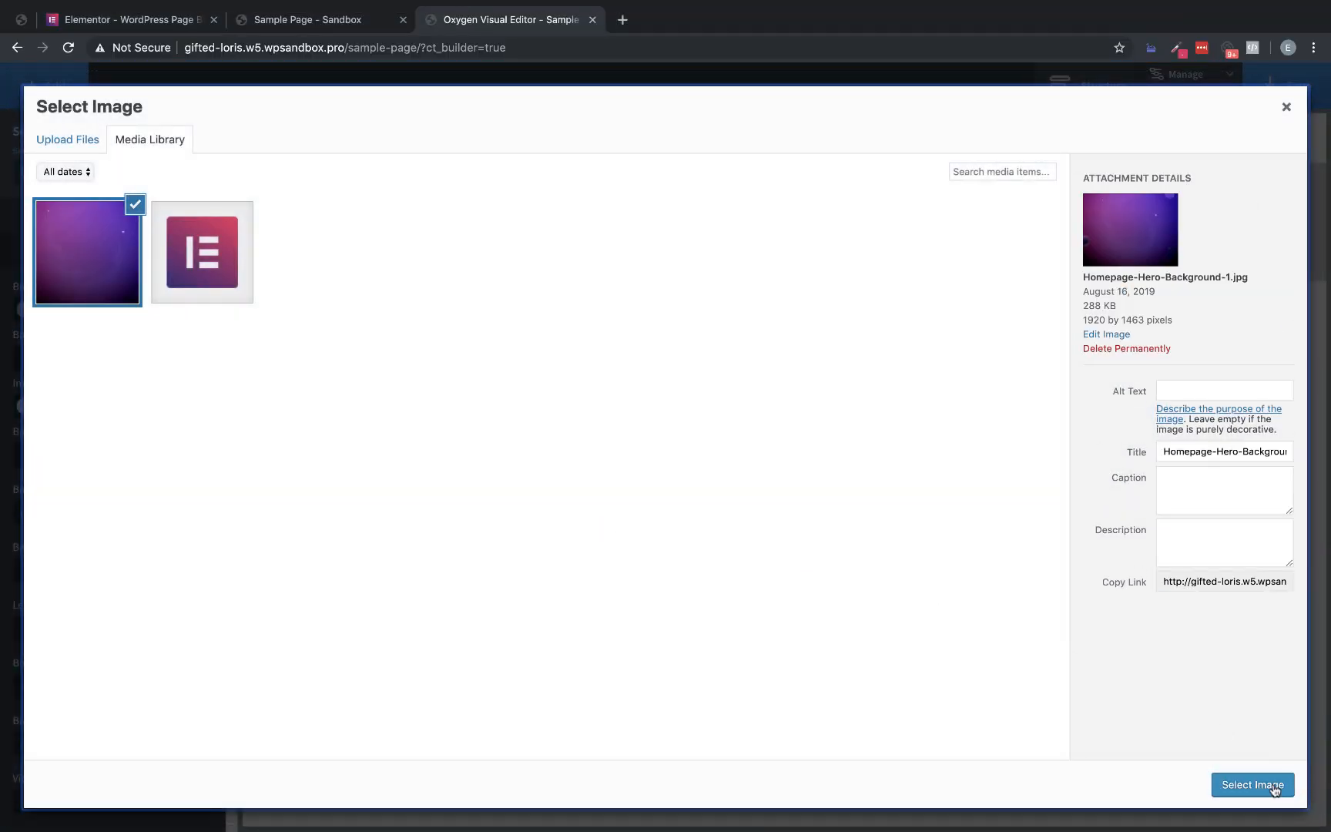
click(1274, 784)
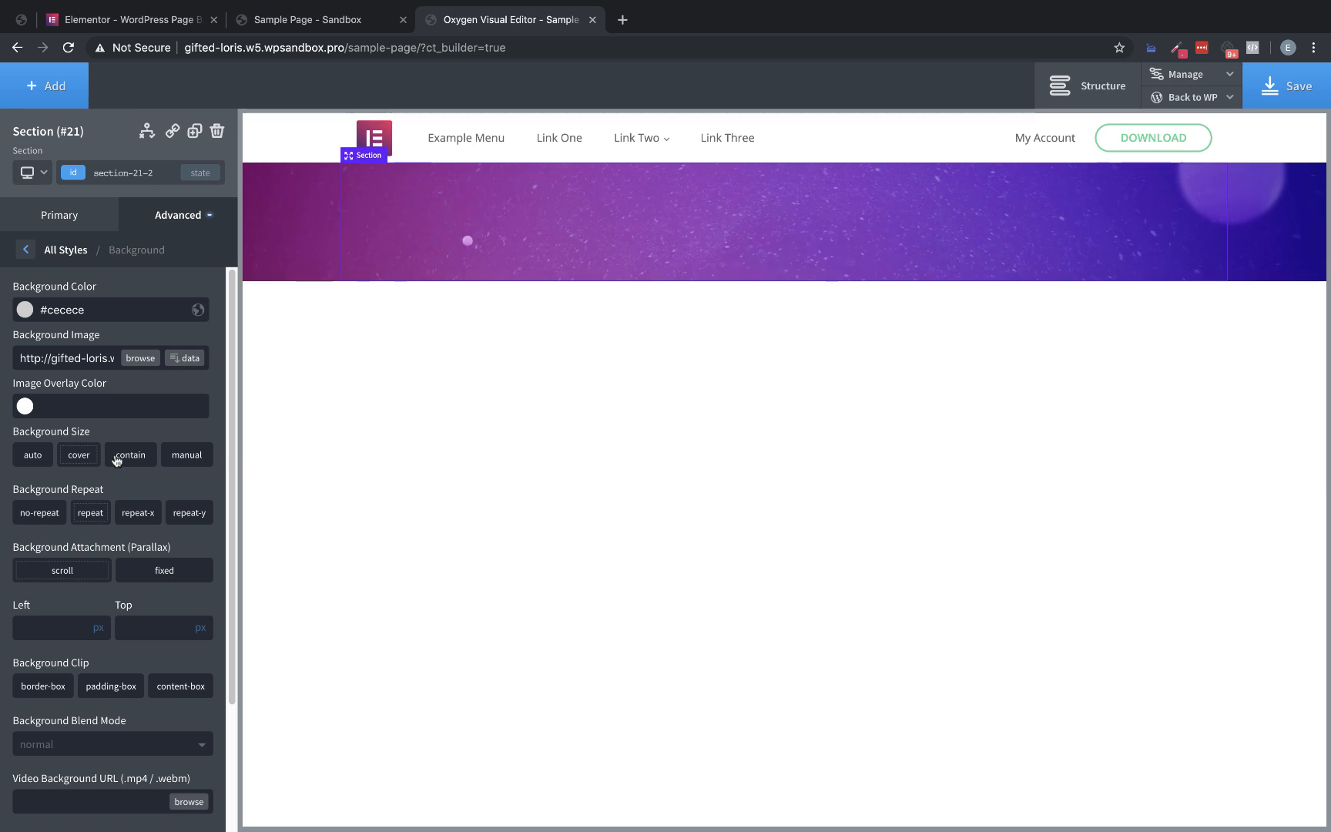
click(76, 454)
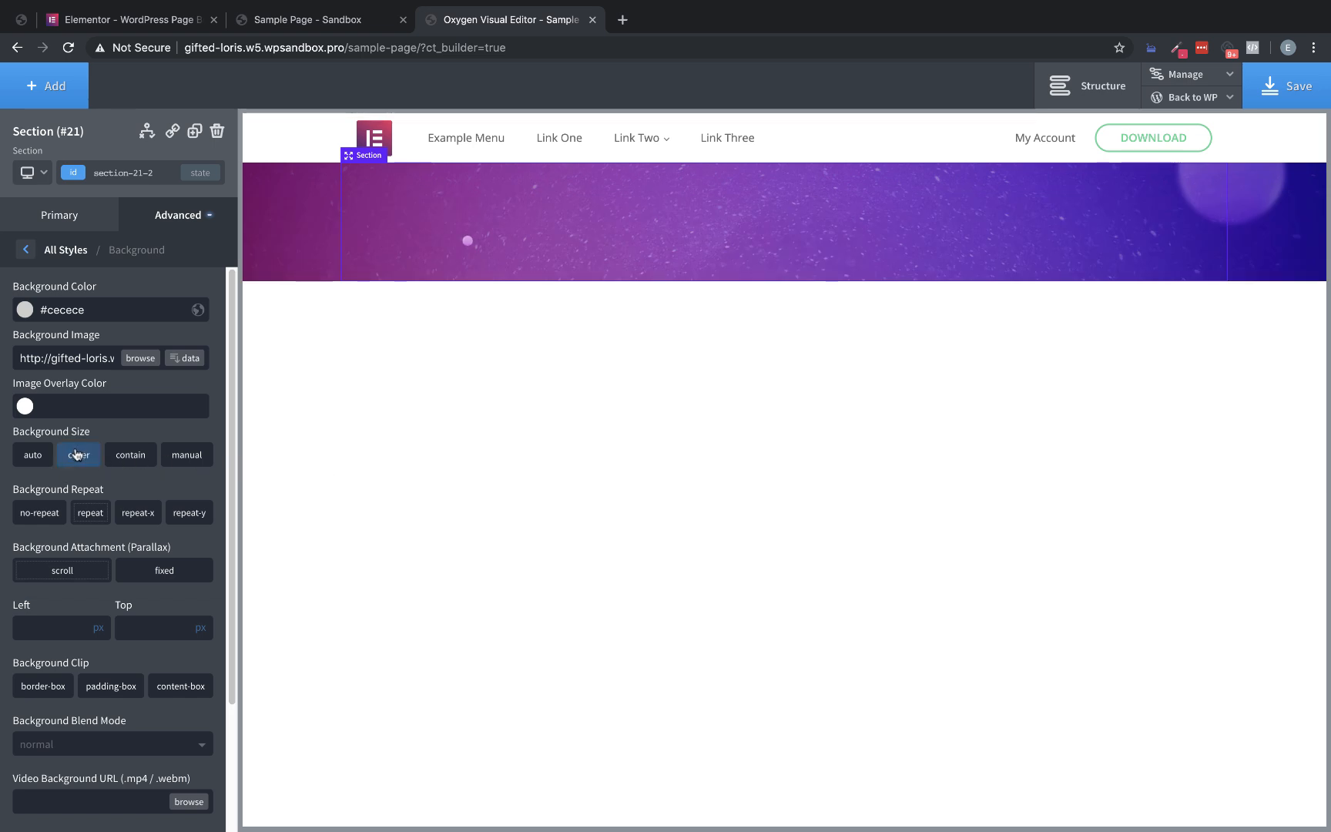
Check the Elementor hero layout, then add a heading and a text element to the hero section in Oxygen
click(130, 21)
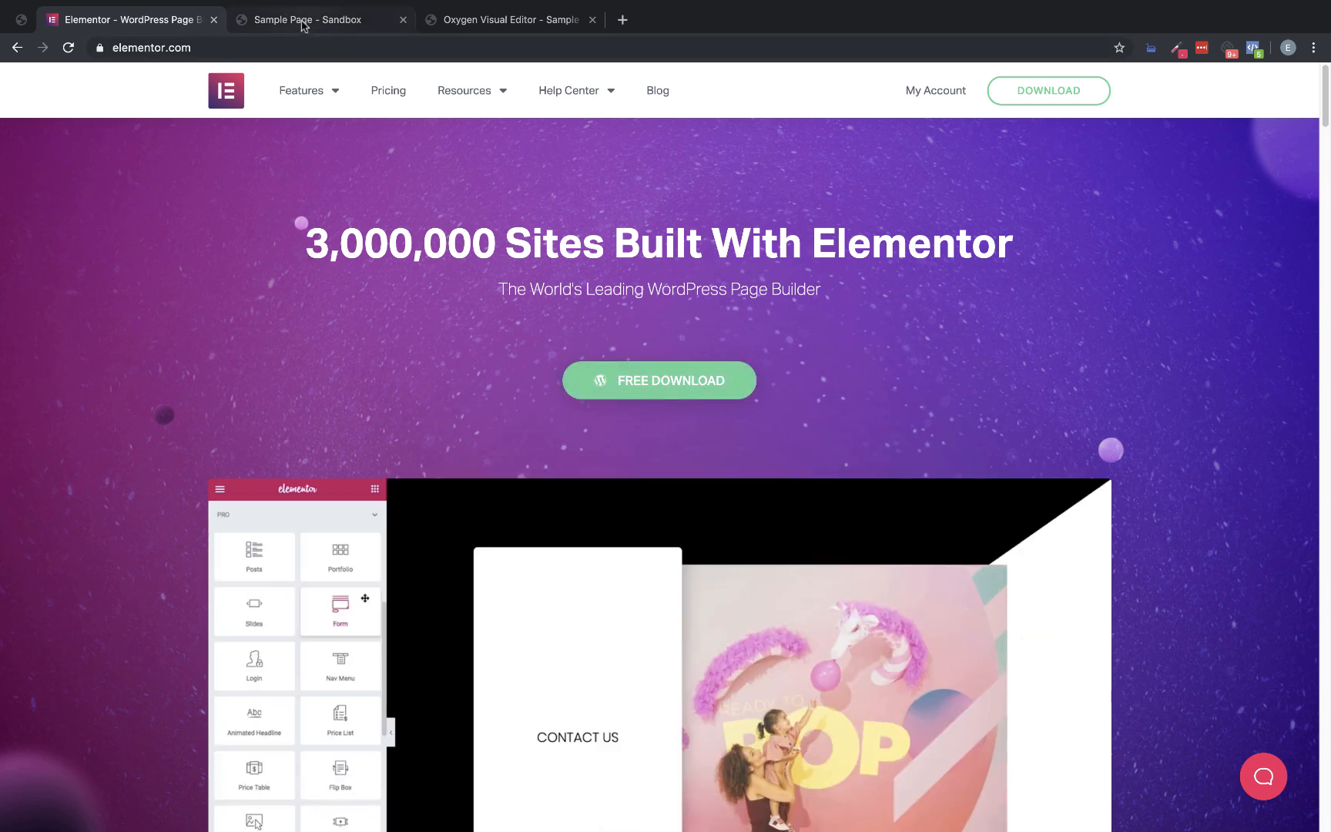
click(454, 20)
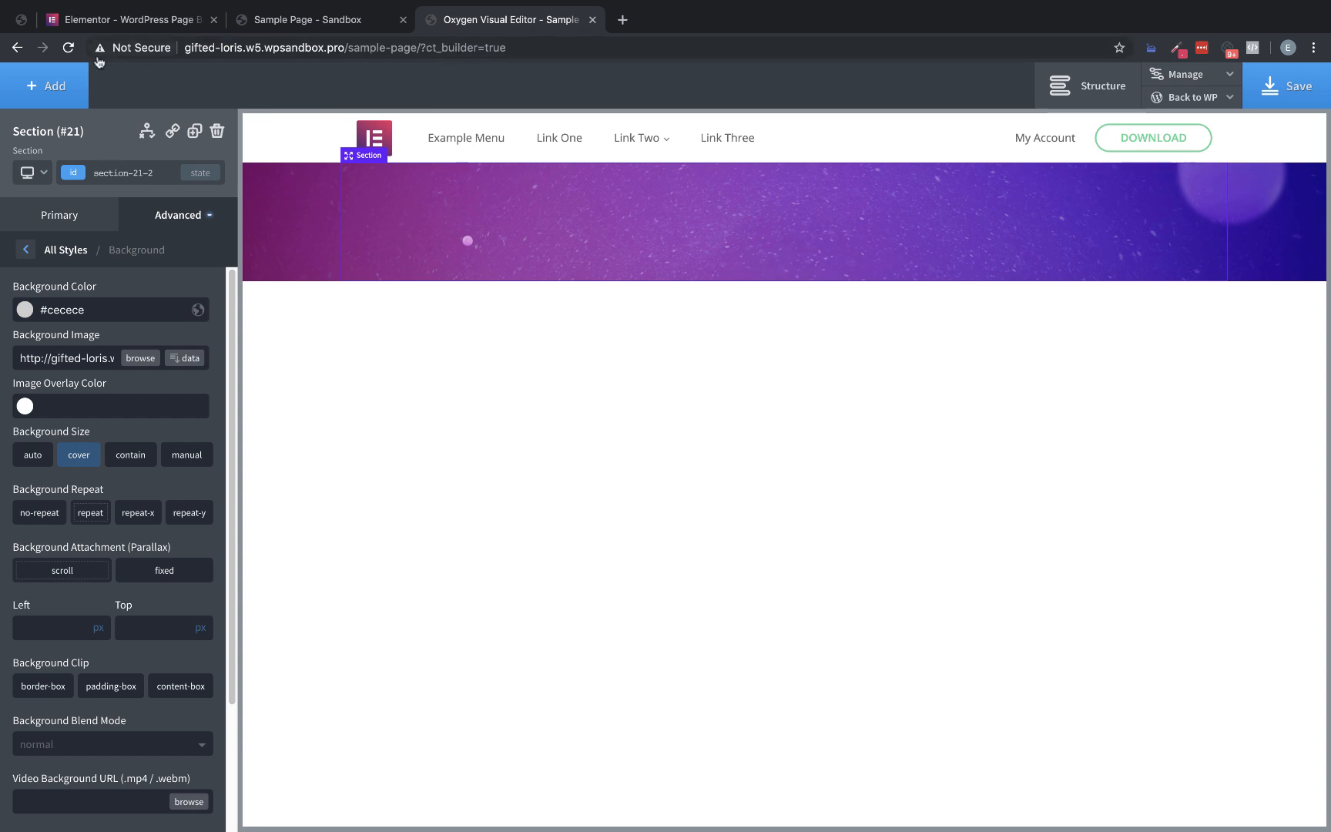
click(46, 86)
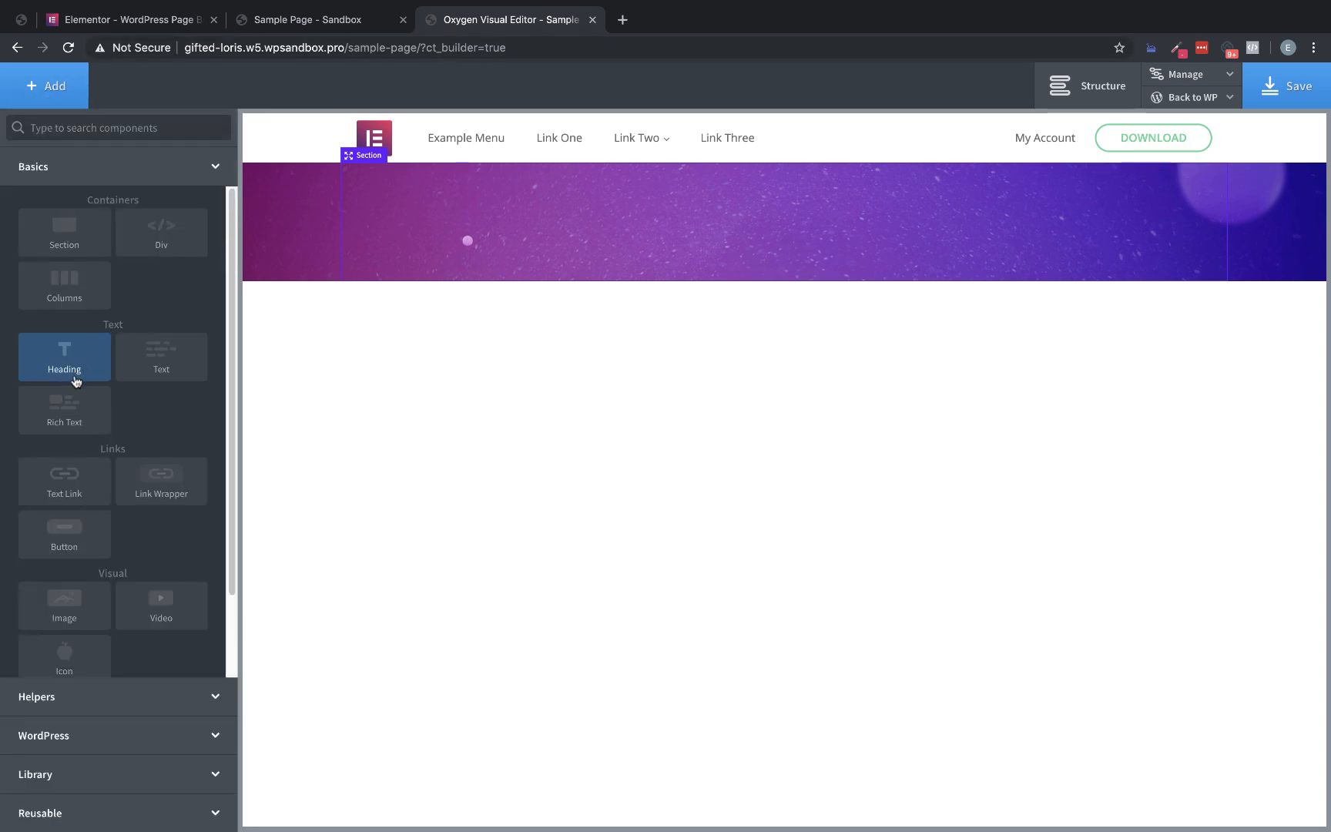
click(74, 381)
click(57, 83)
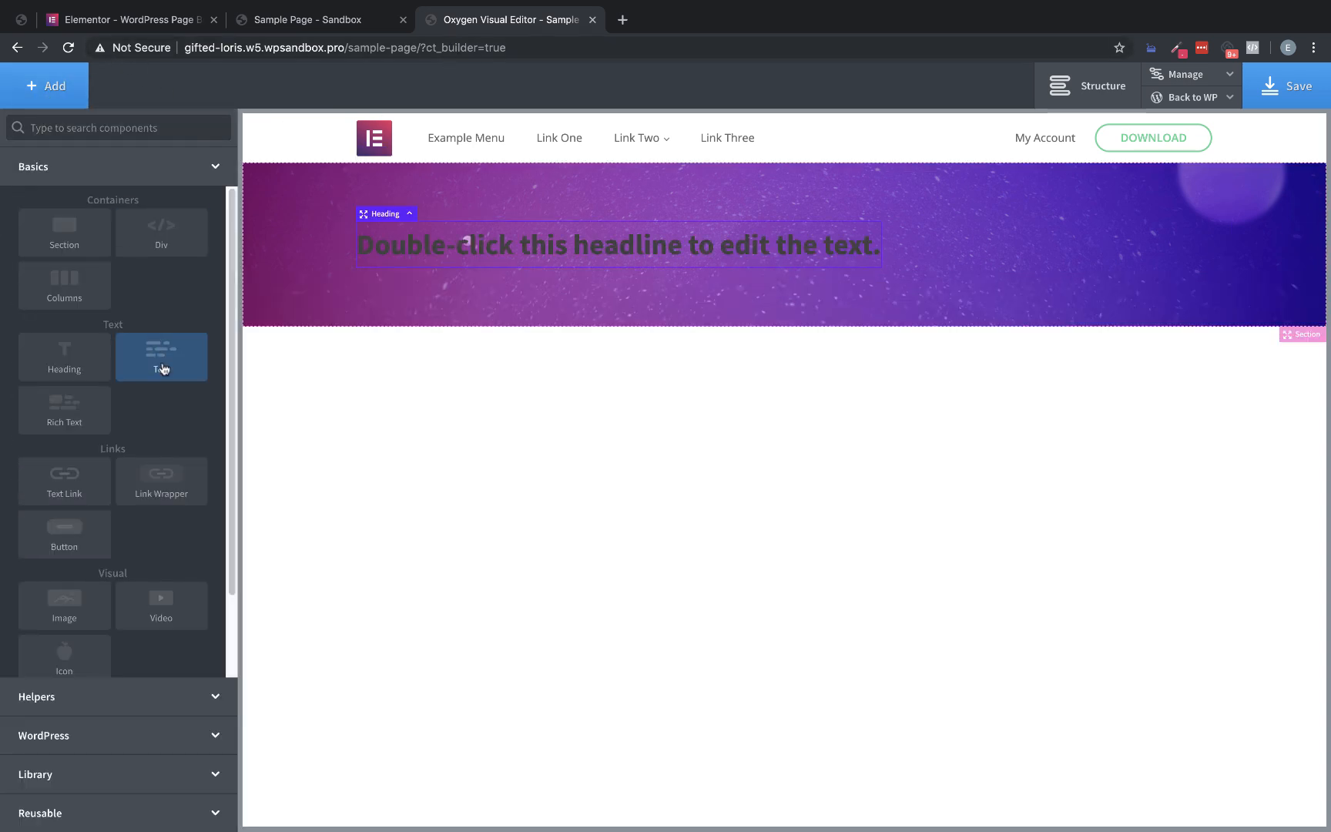
click(163, 368)
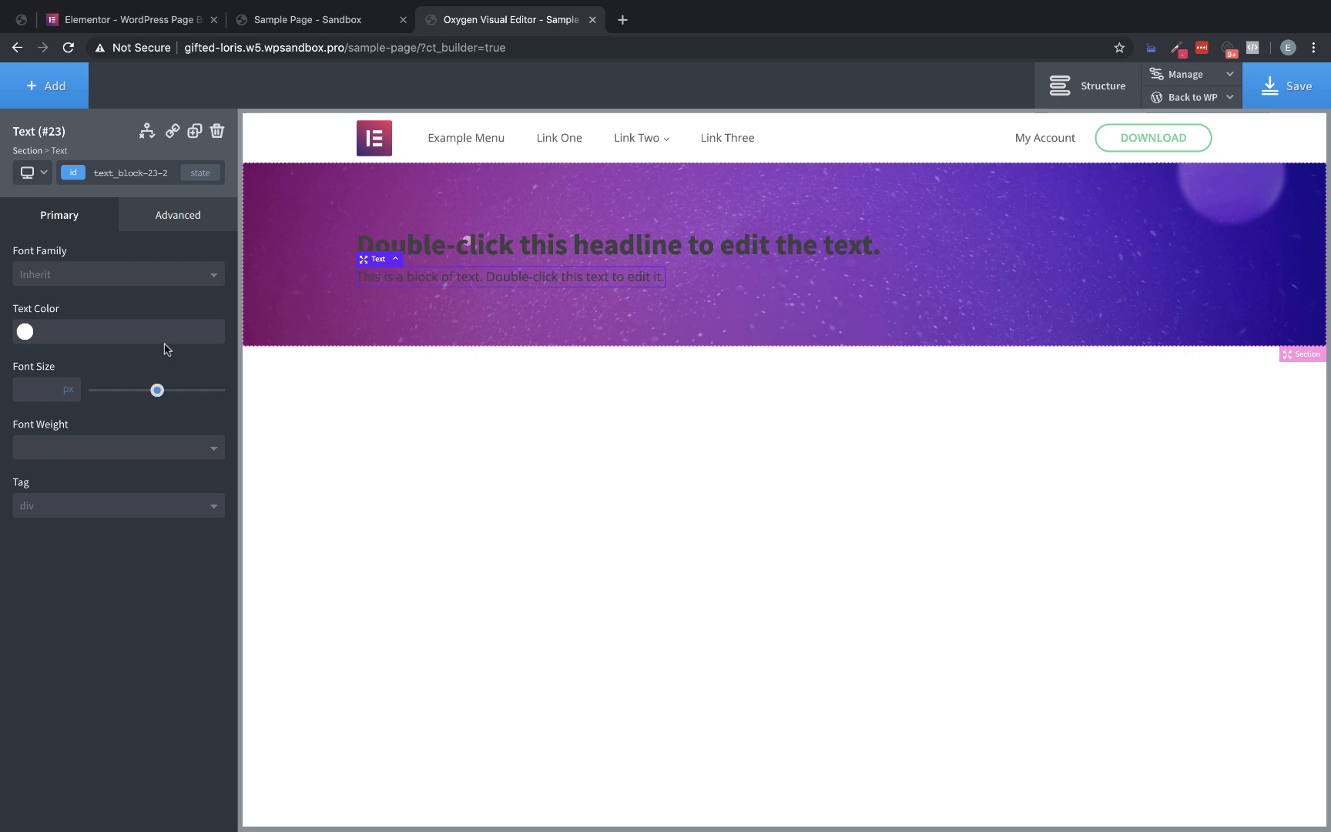
Duplicate the header's Download button and move the copy into the hero section below the text block
click(1195, 142)
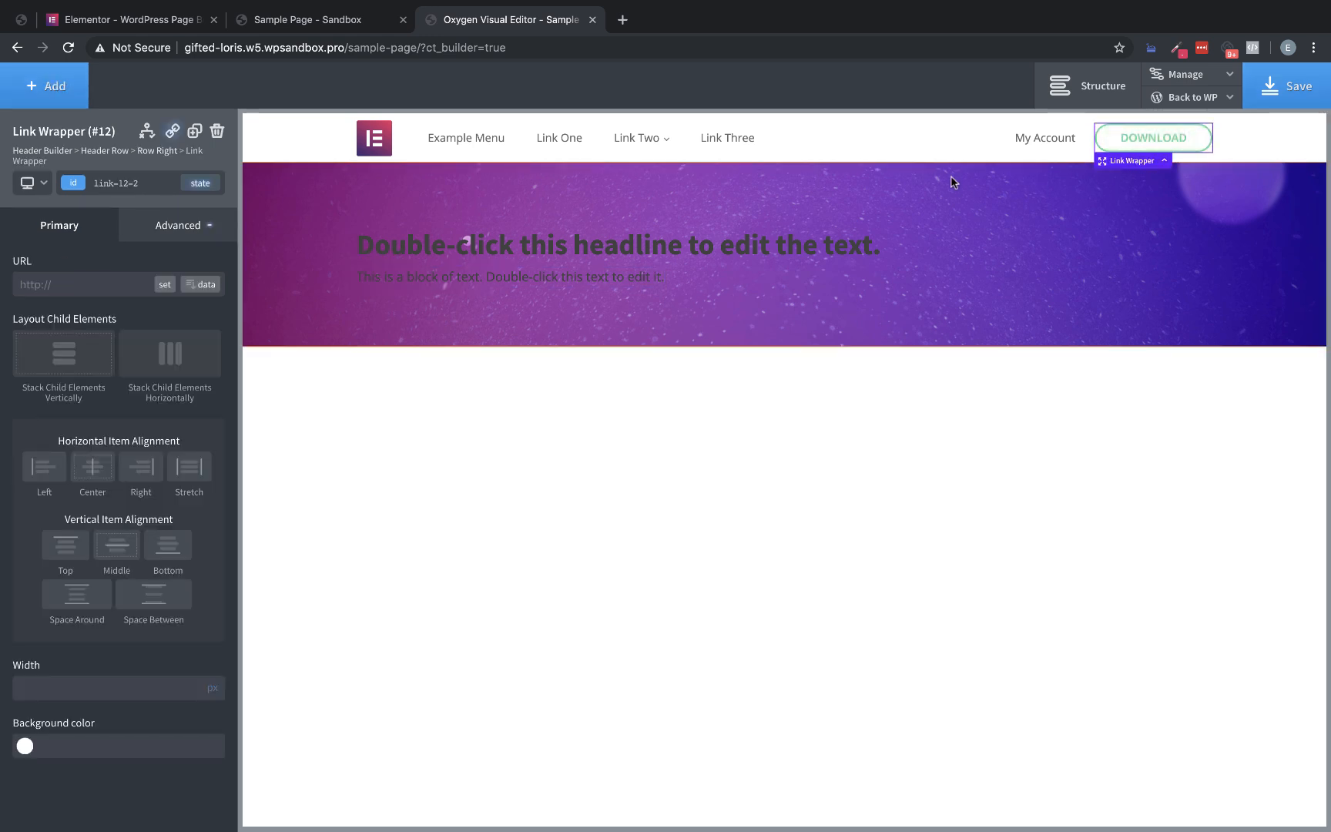
click(194, 131)
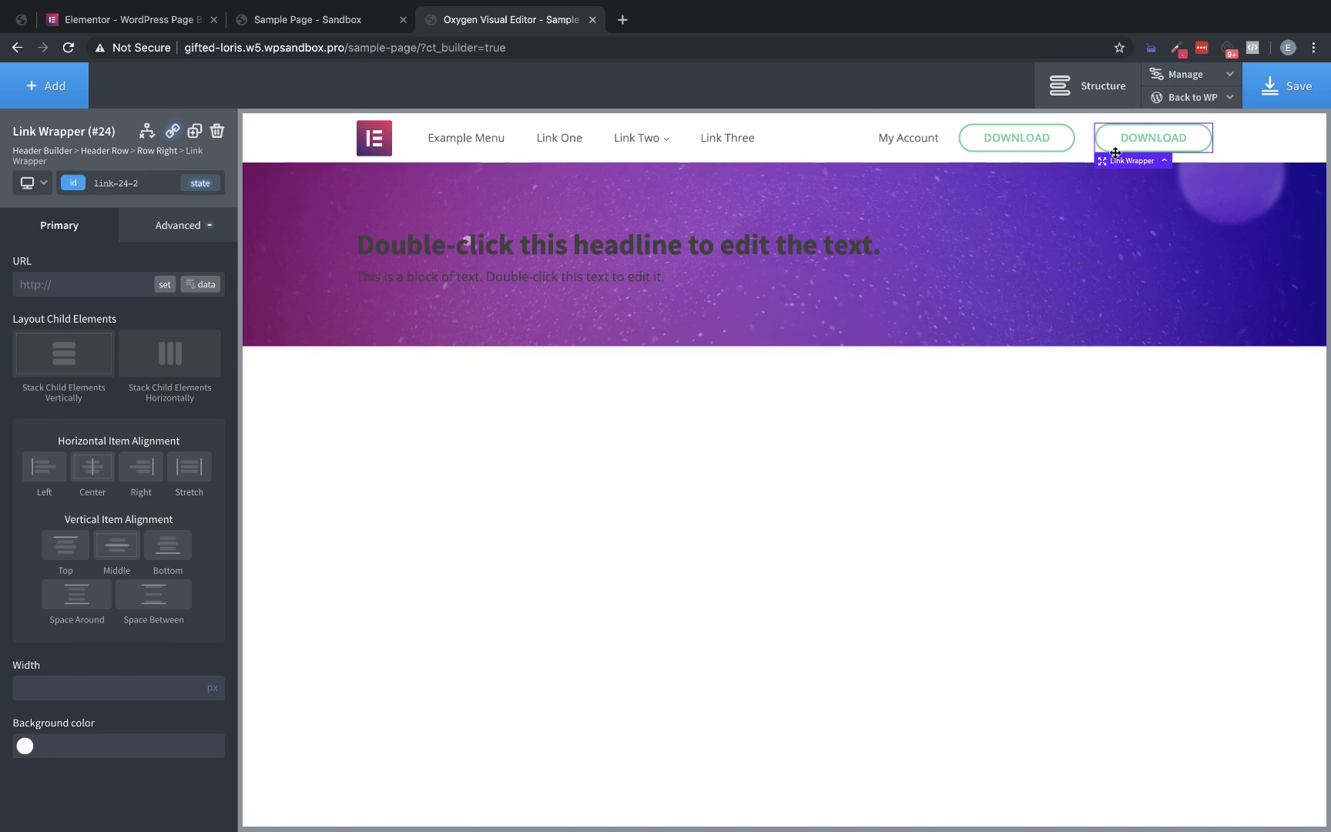
drag(1102, 159, 703, 333)
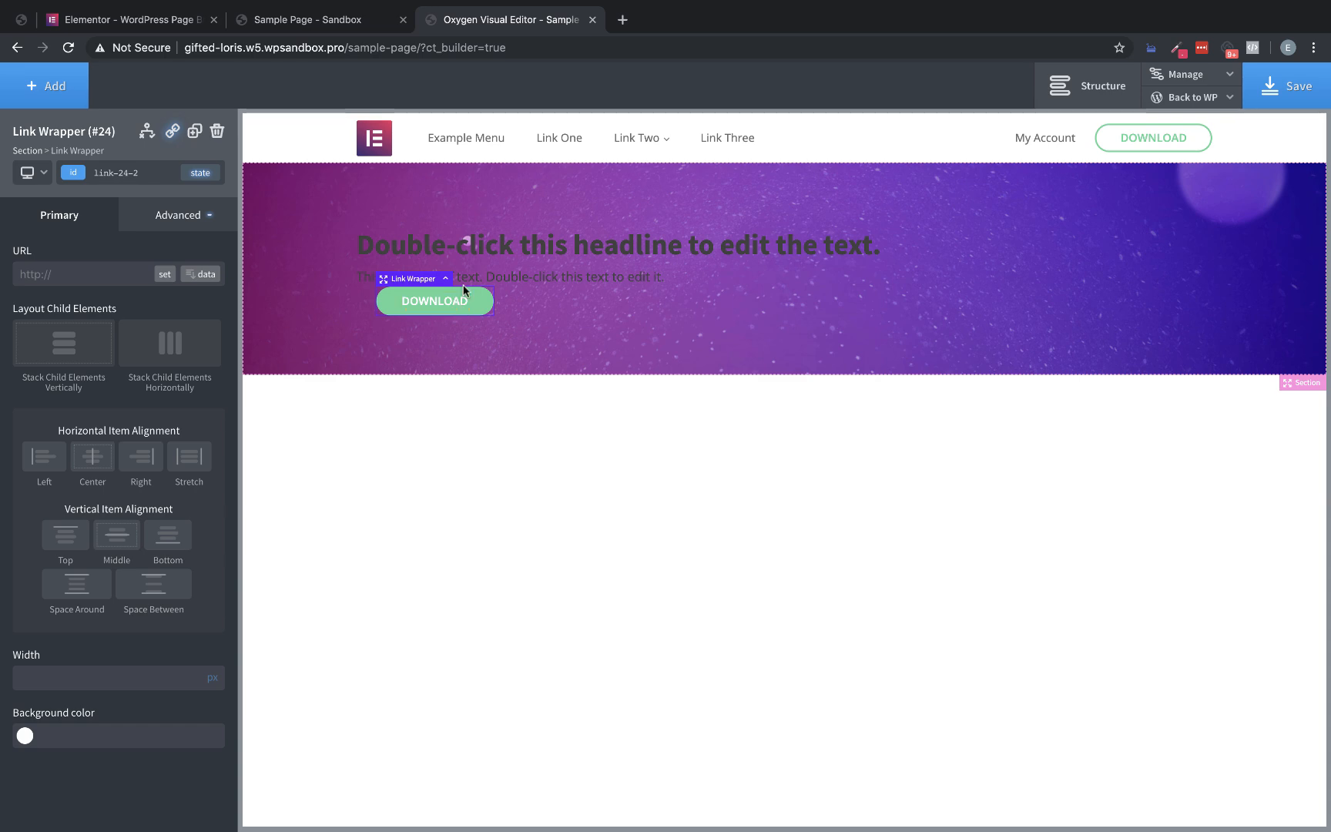
Select the hero heading in Oxygen and inspect the computed styles of the Elementor homepage's main headline
click(539, 253)
click(110, 23)
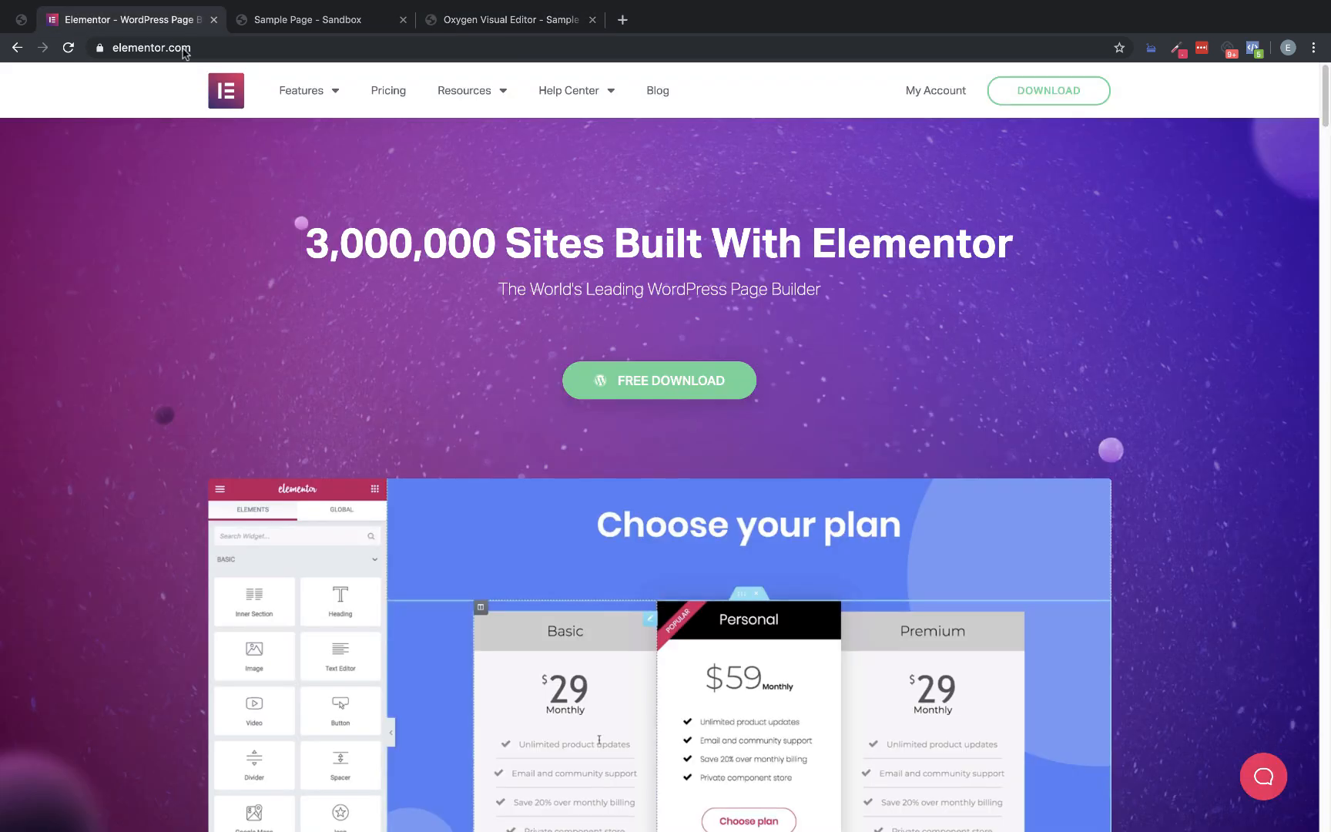
right_click(650, 245)
click(684, 373)
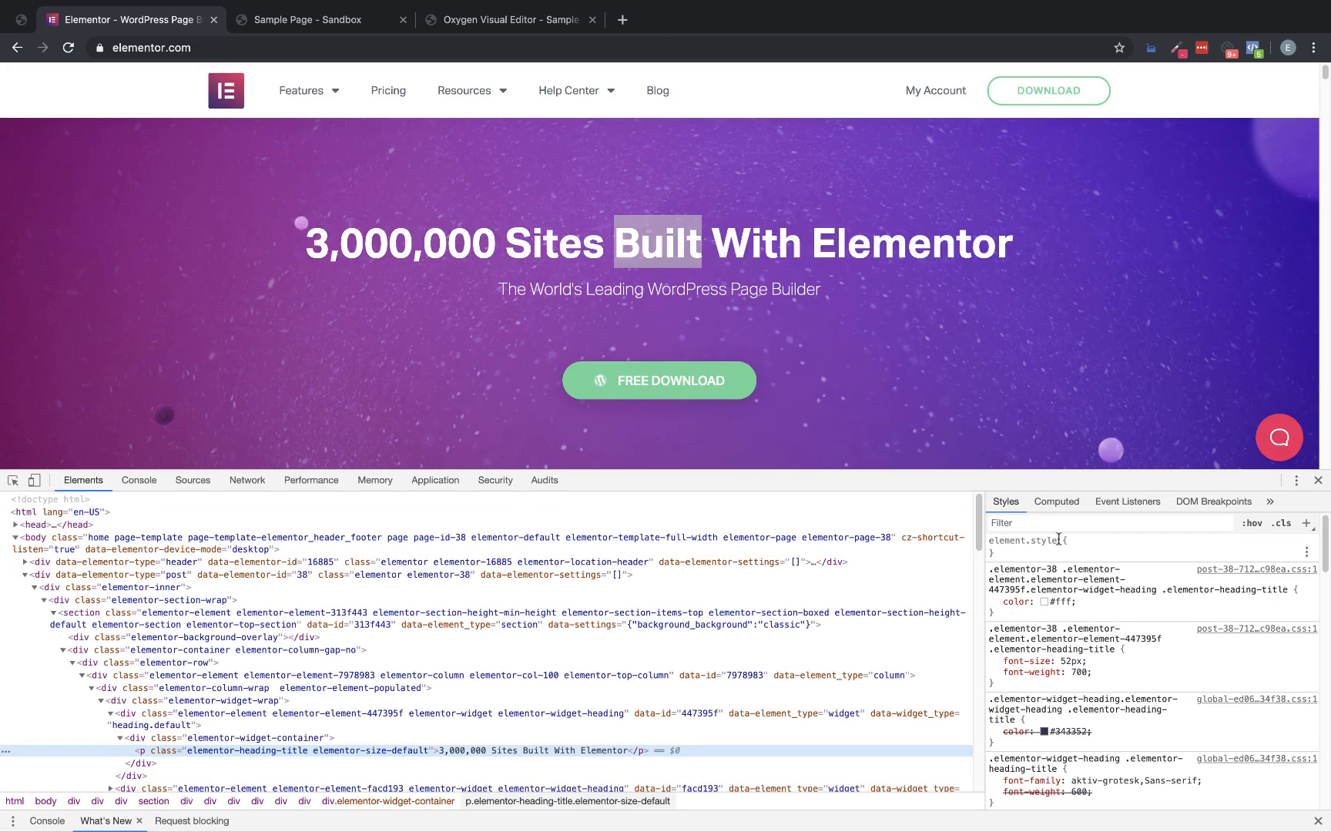
click(1055, 501)
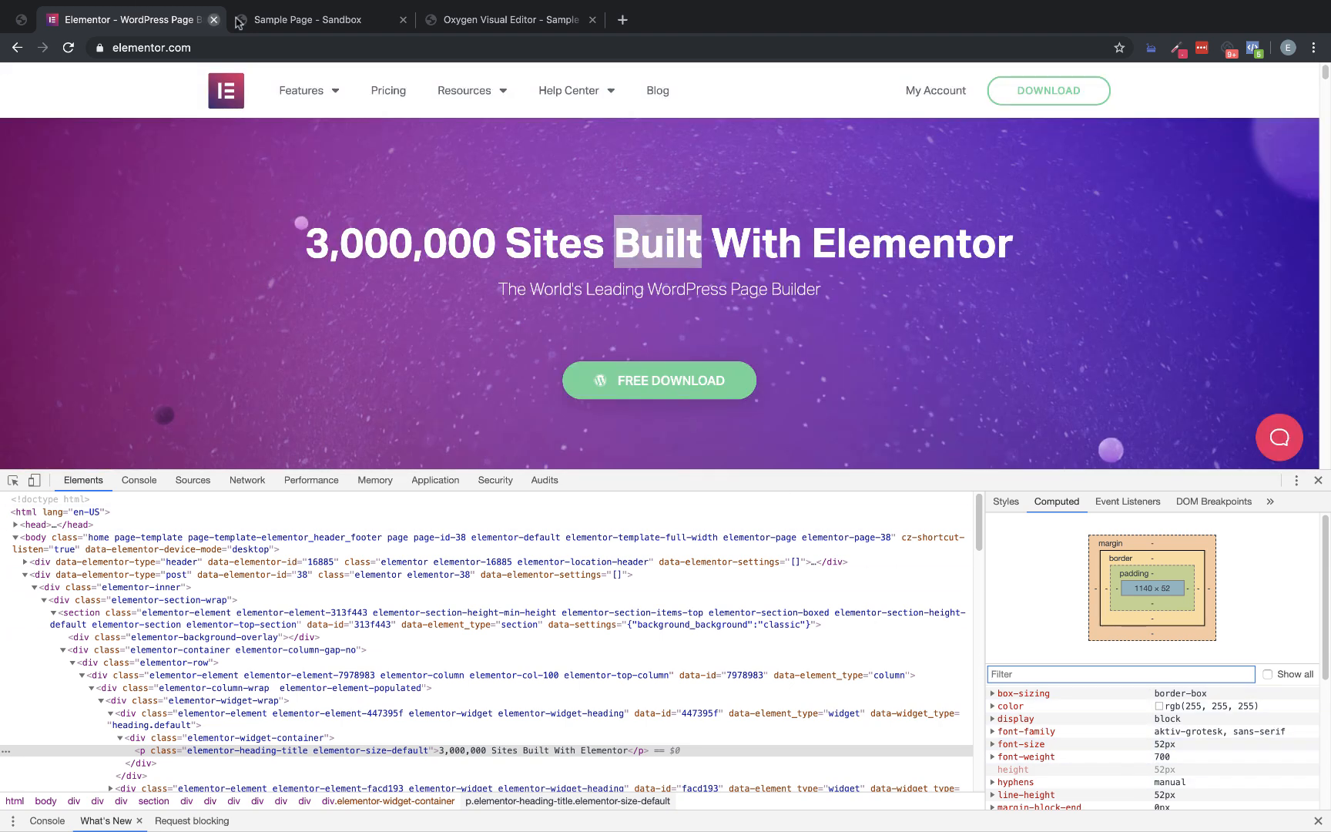
Close the Sample Page frontend and style the hero heading in Oxygen with font size 52px, color #ffffff and font weight 700
click(403, 20)
click(322, 23)
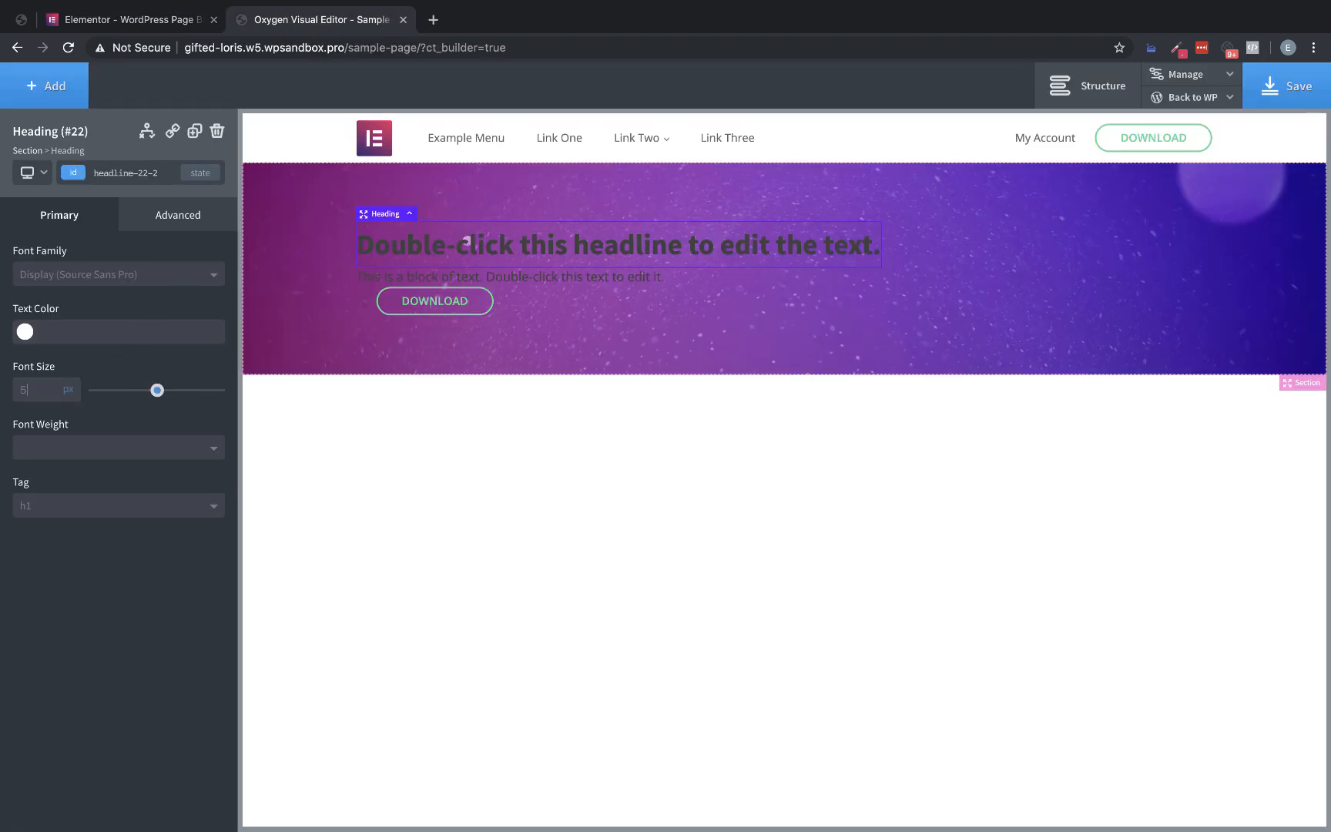
click(25, 332)
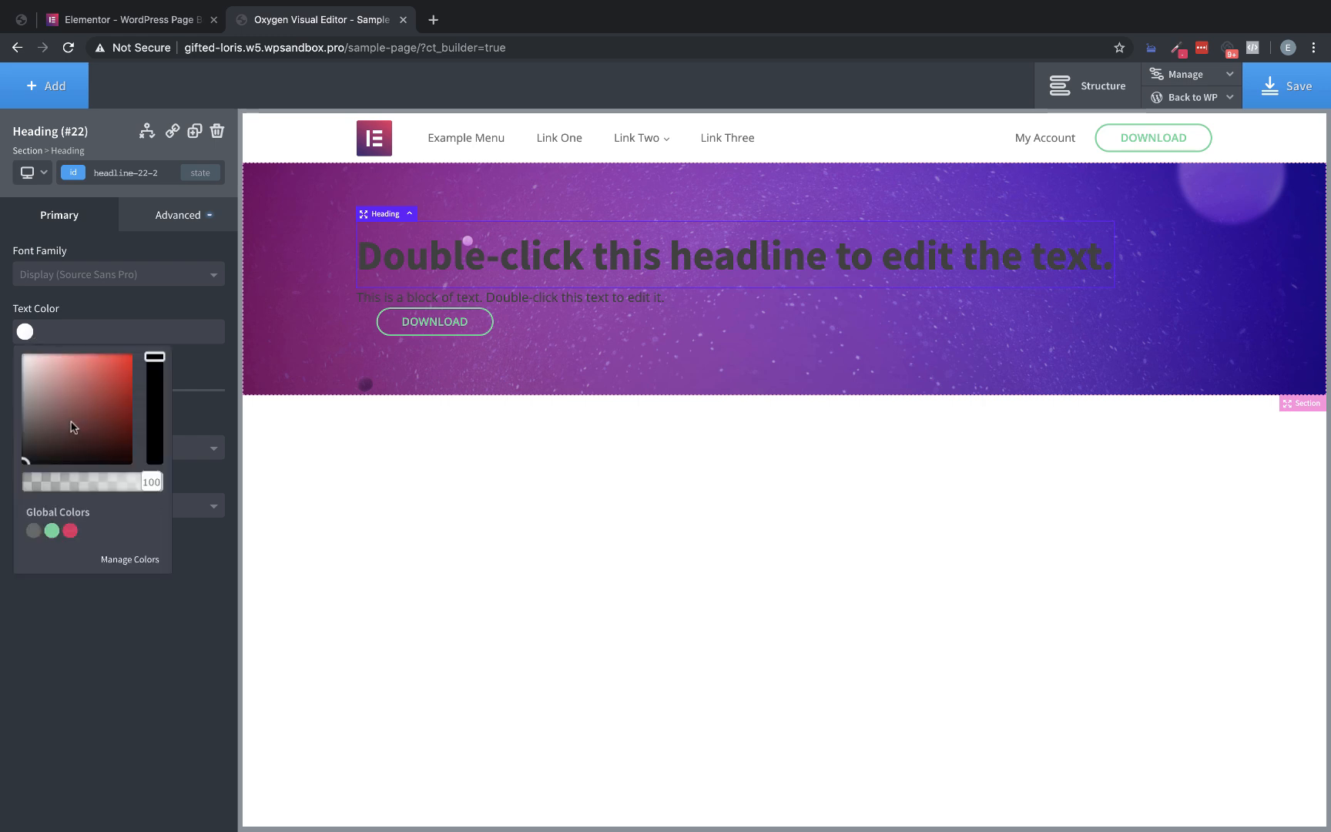
drag(76, 429, 4, 299)
click(29, 299)
click(116, 449)
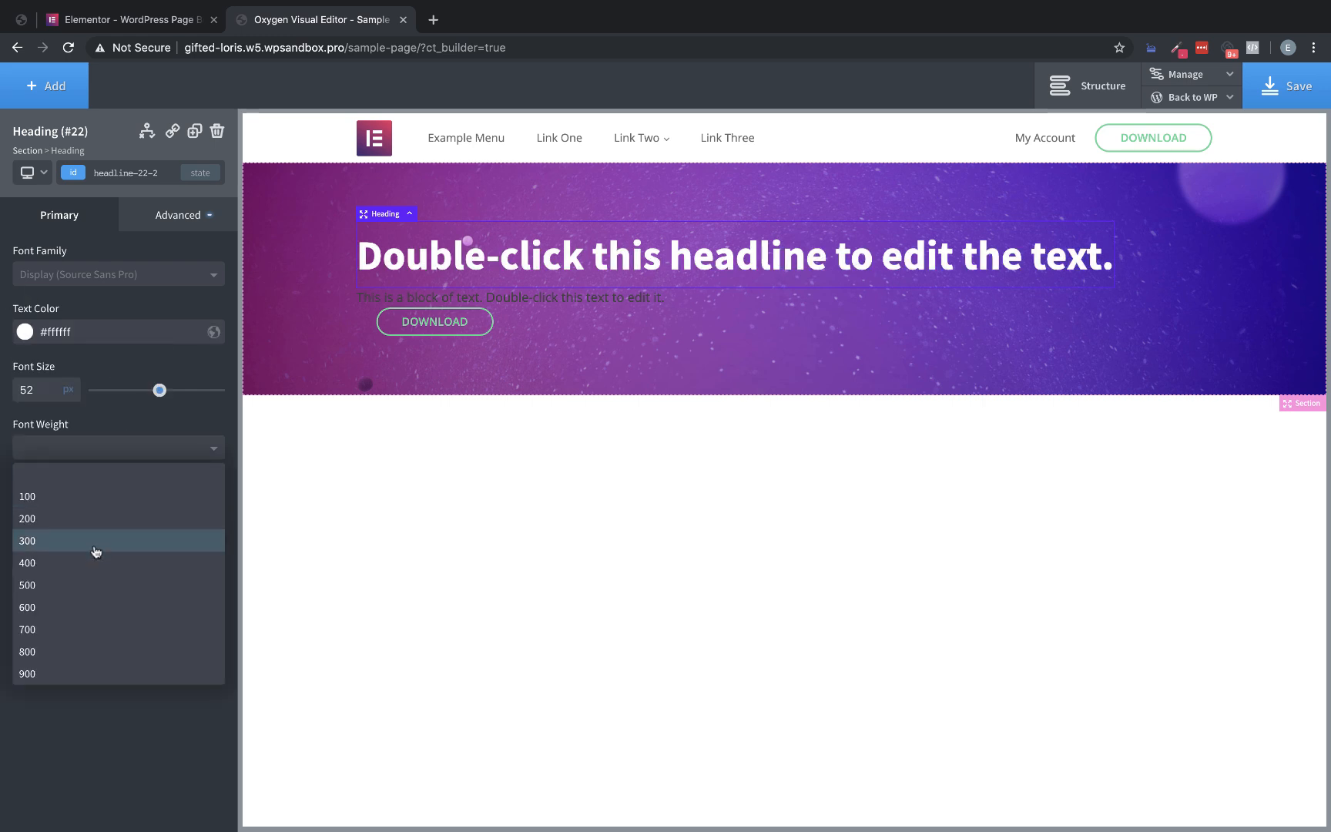
click(67, 630)
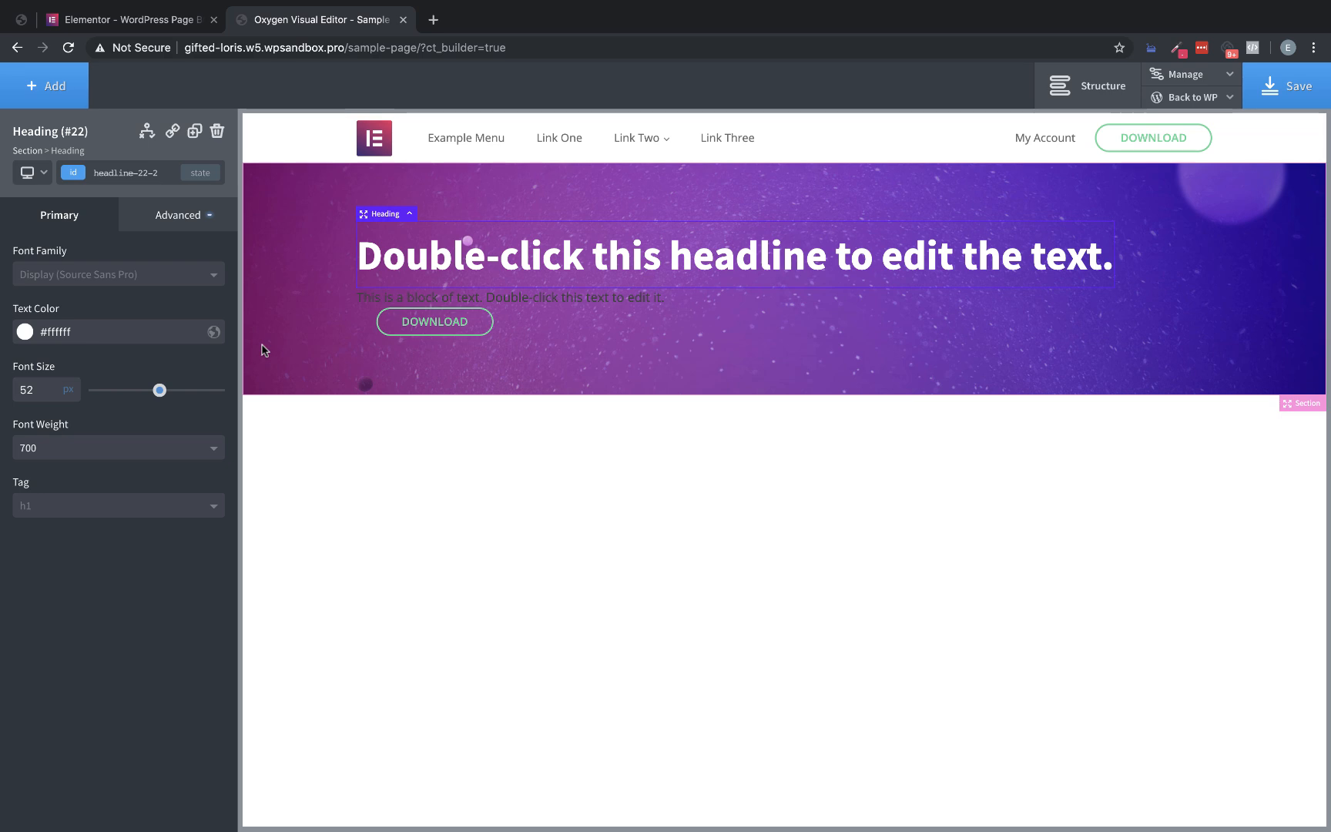
Replace the hero heading text with "3,000,000 Sites Built With Elementor" copied from the Elementor homepage
click(148, 24)
click(1017, 250)
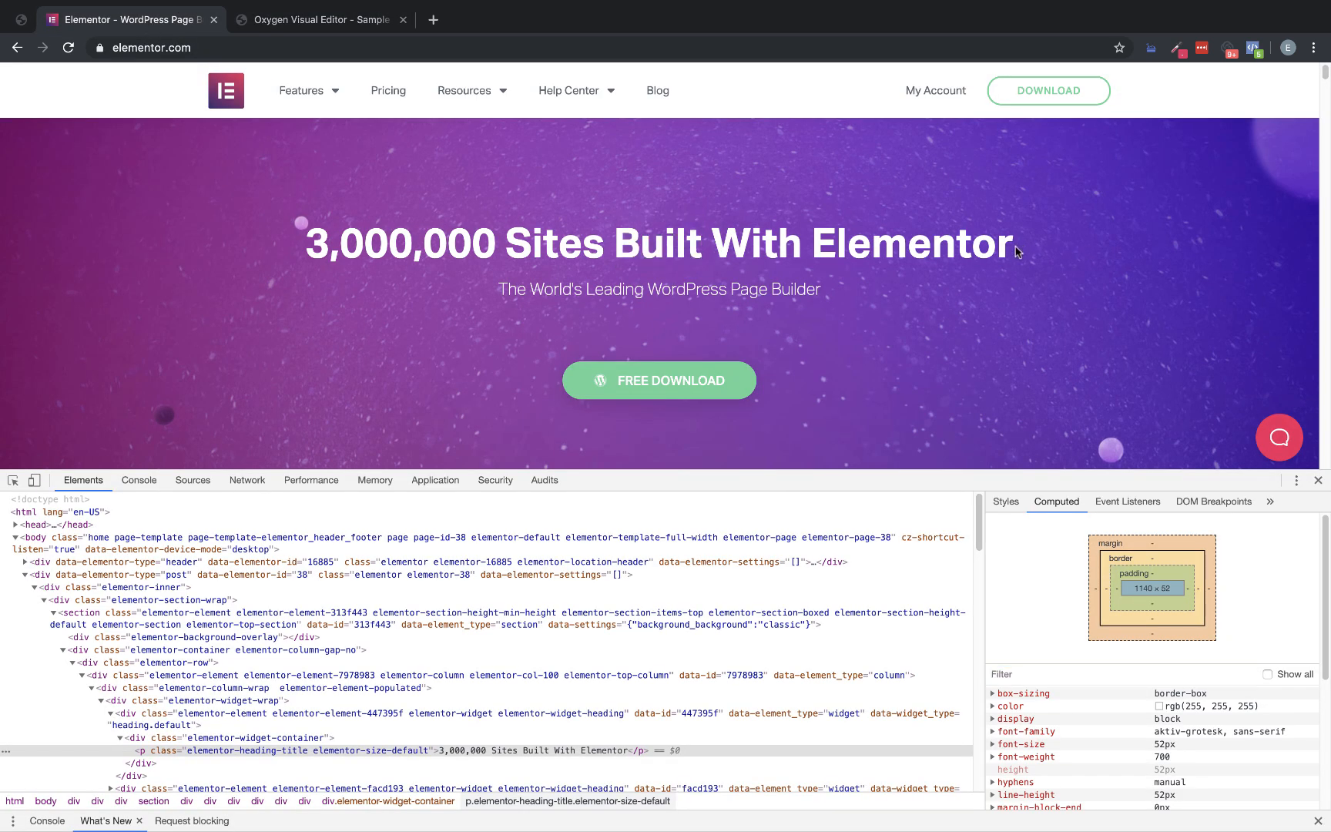
drag(1011, 245, 307, 251)
key(ctrl+c)
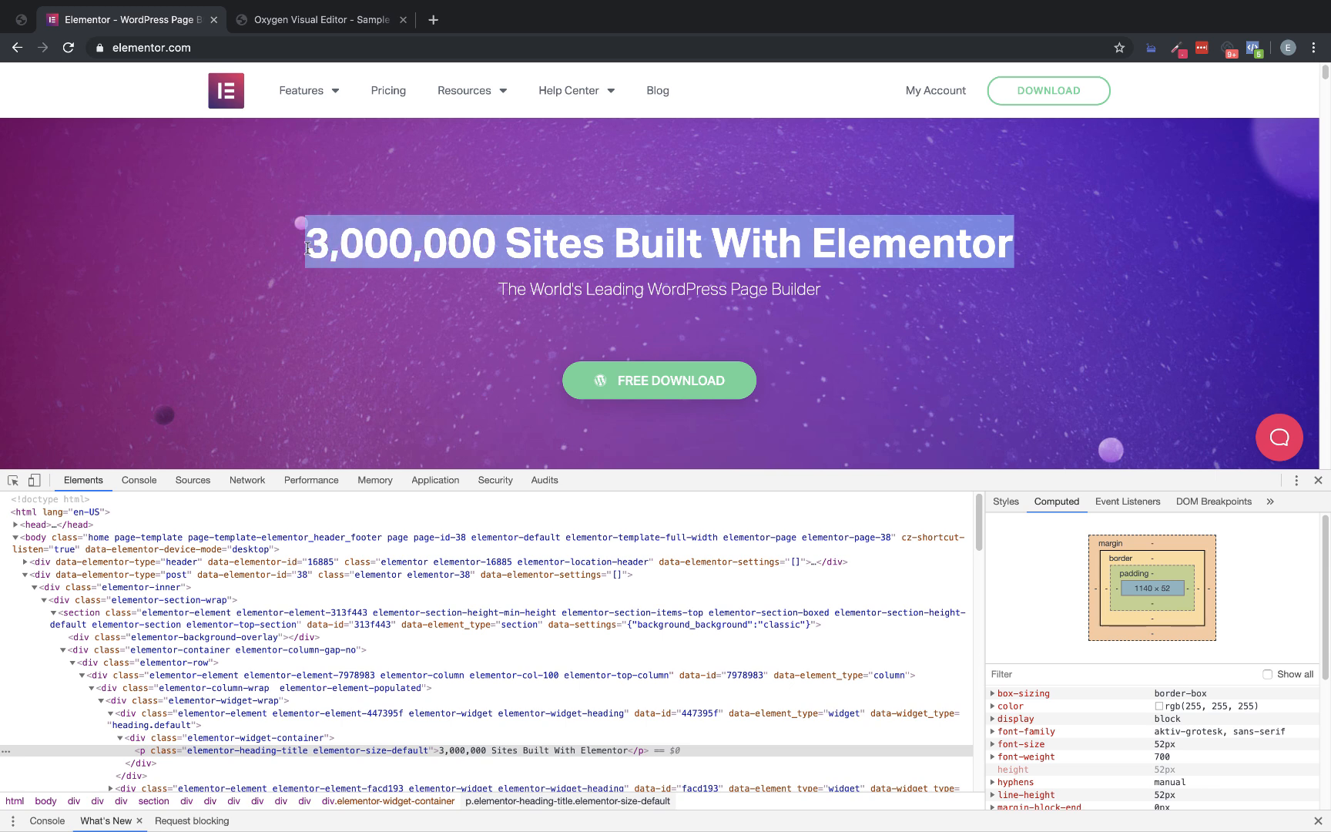
click(311, 29)
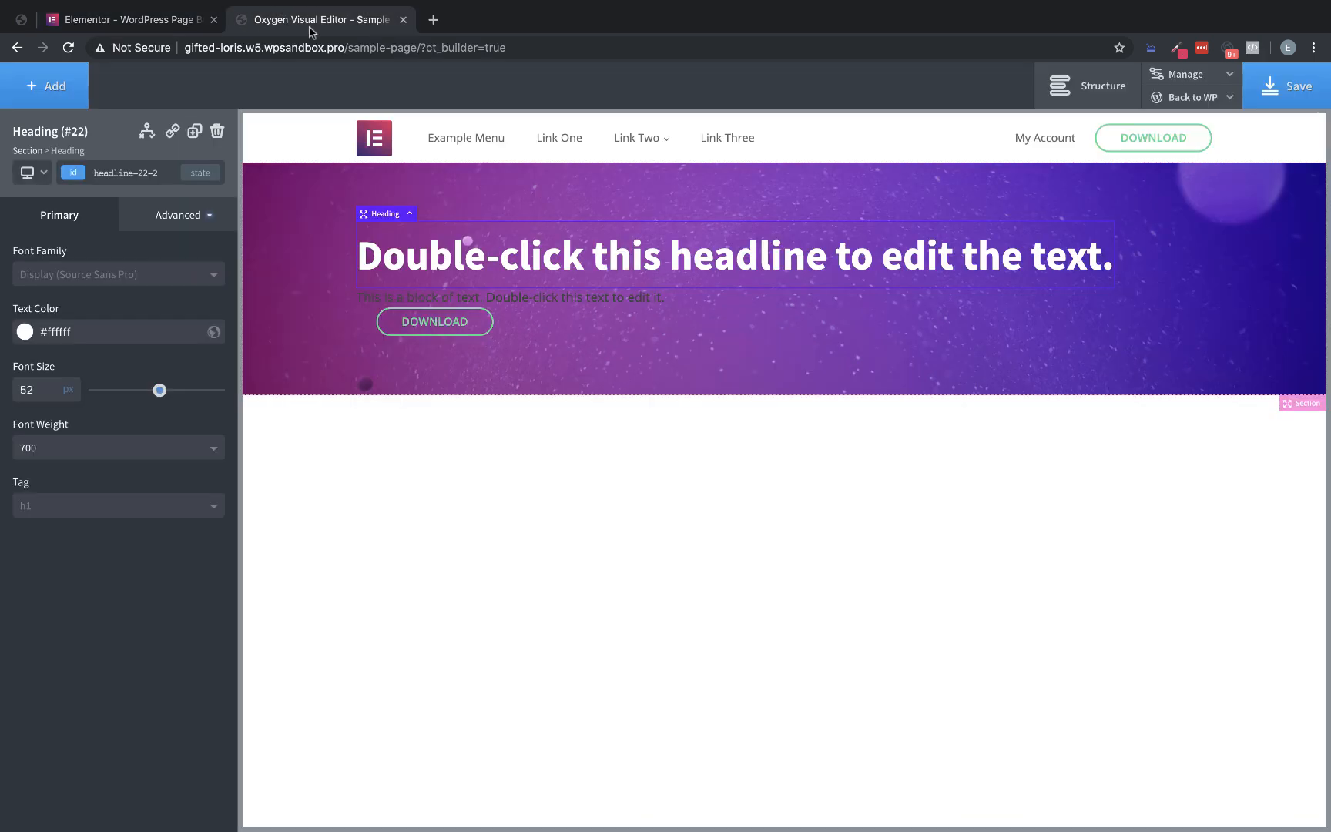
double_click(710, 250)
key(ctrl+v)
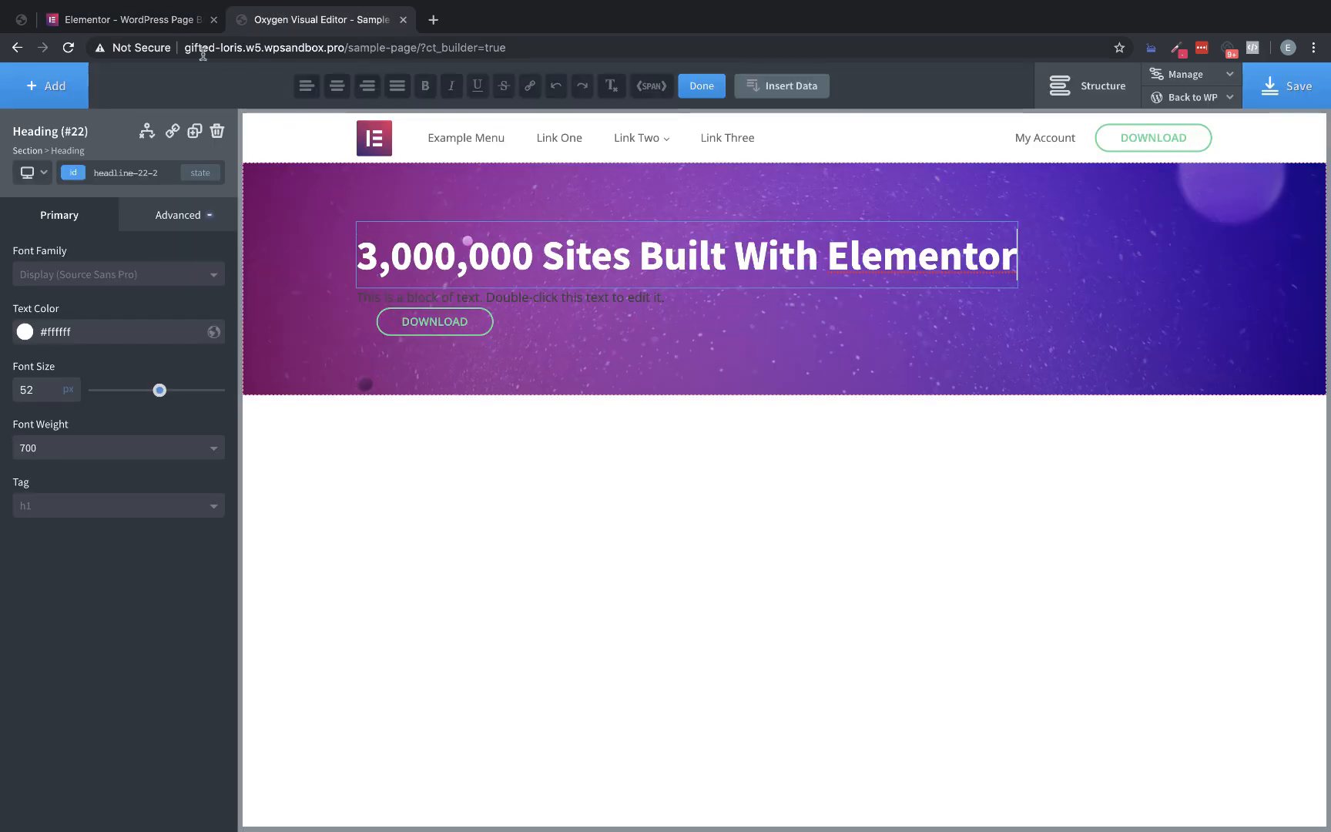
Style the hero text block with color #ffffff, font size 18px and font weight 100, checking it against the Elementor homepage
click(173, 29)
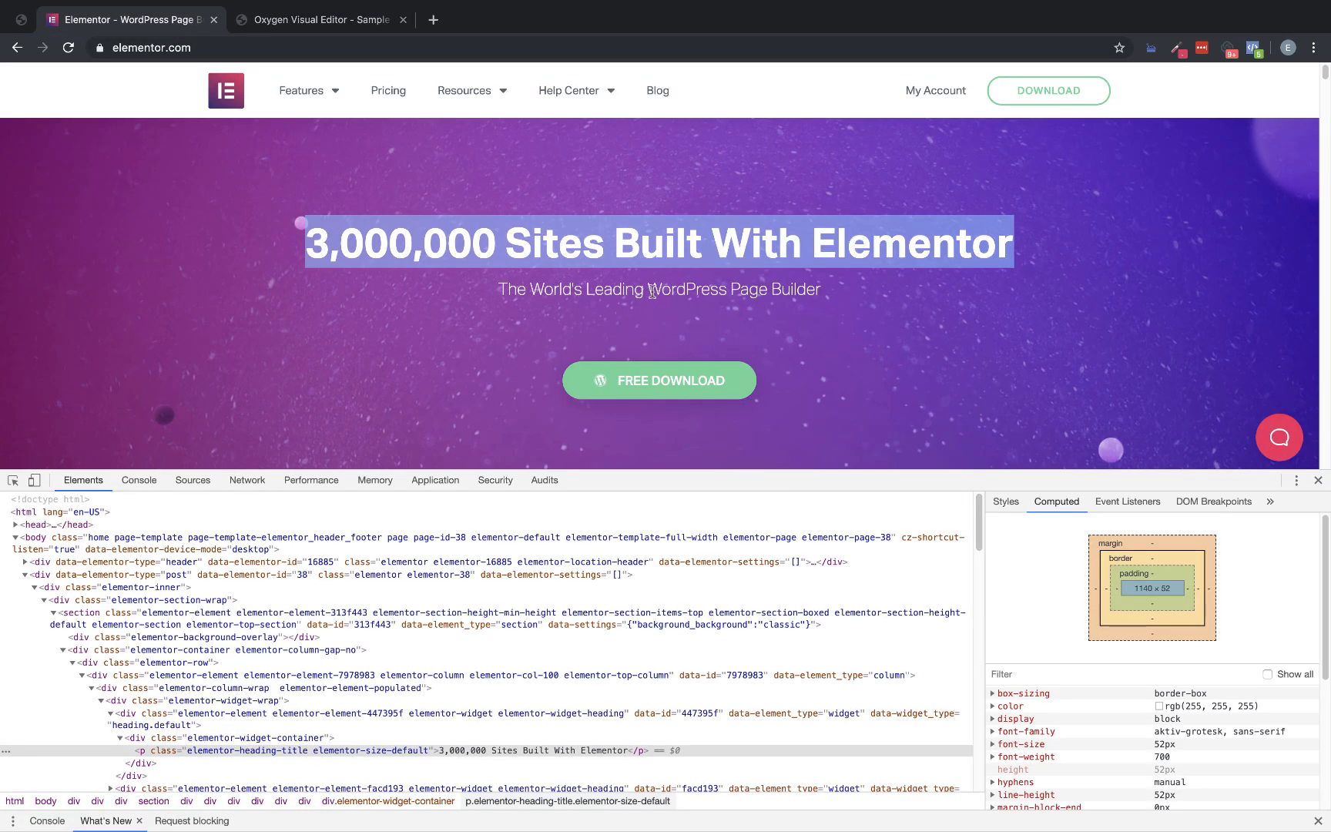
click(336, 21)
click(559, 302)
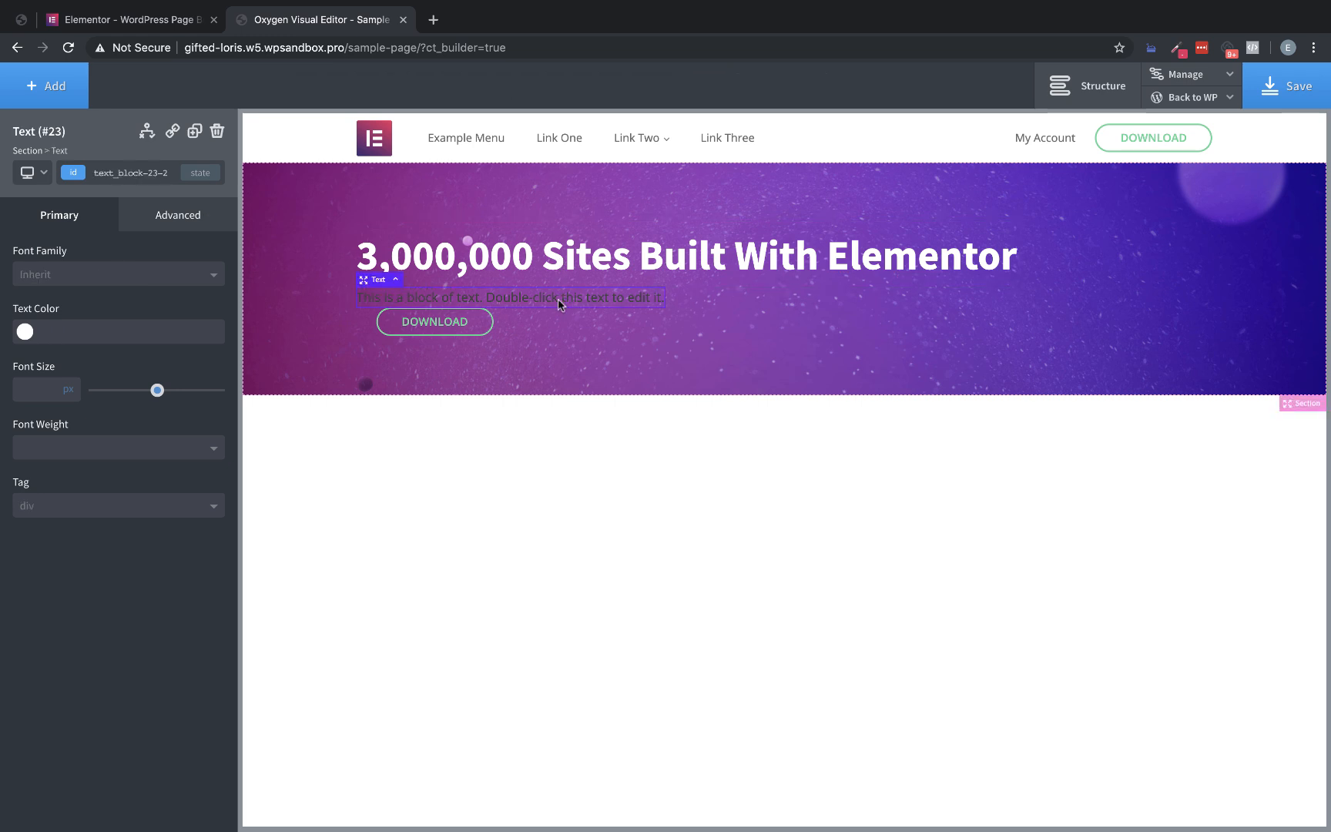
click(26, 335)
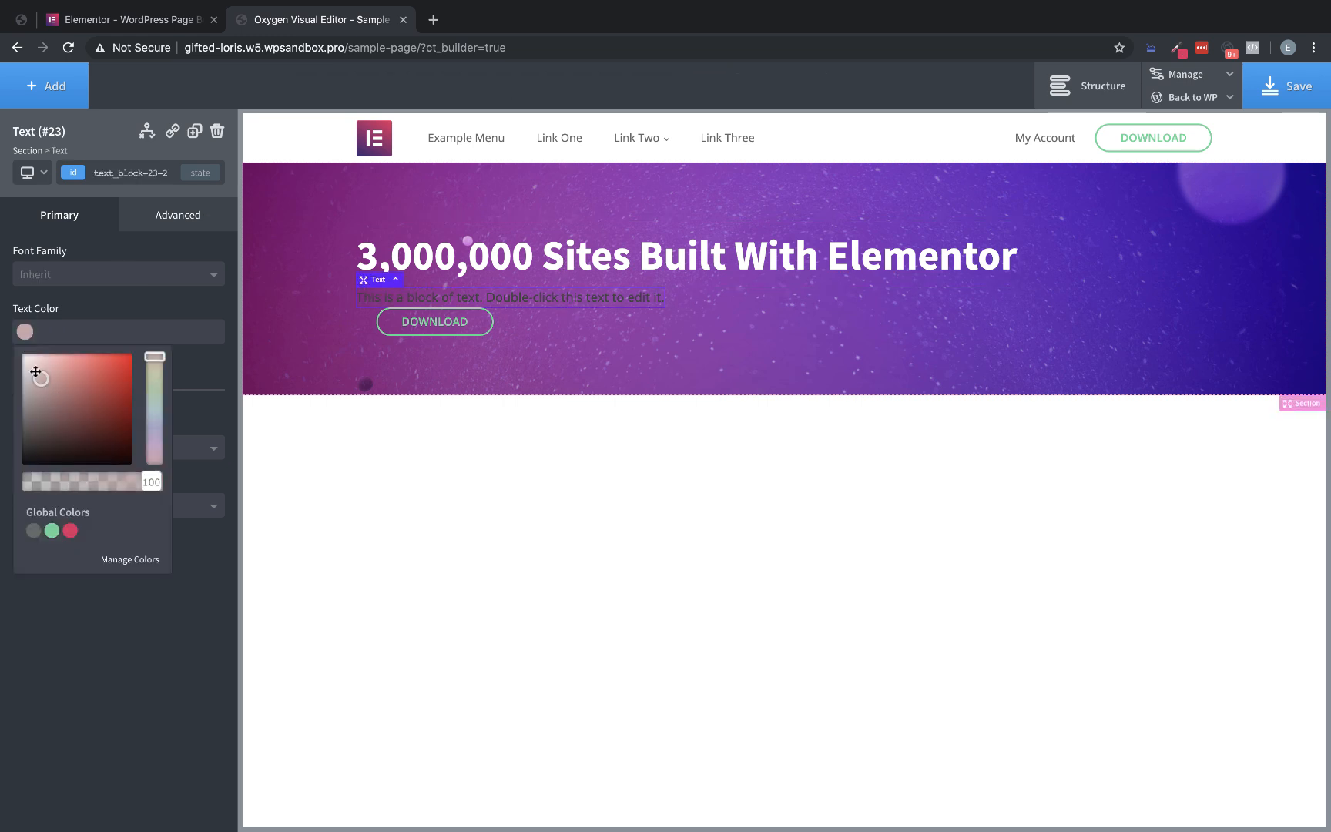
click(23, 365)
drag(158, 392, 118, 394)
click(171, 19)
click(302, 23)
click(77, 448)
click(69, 497)
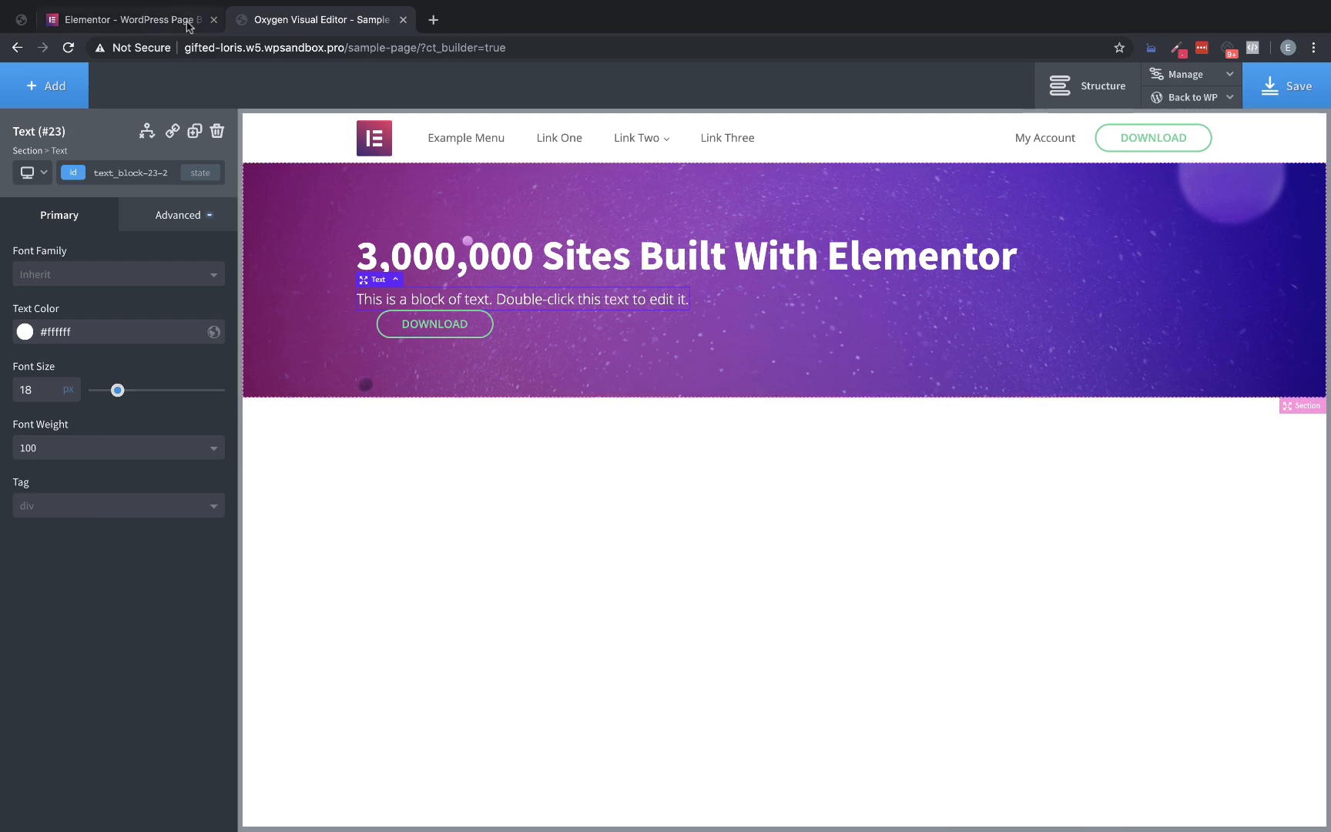
Replace the hero text block with "The World's Leading WordPress Page Builder" copied from the Elementor homepage, and compare the two heroes
click(145, 24)
drag(815, 288, 494, 288)
drag(846, 295, 497, 293)
key(ctrl+c)
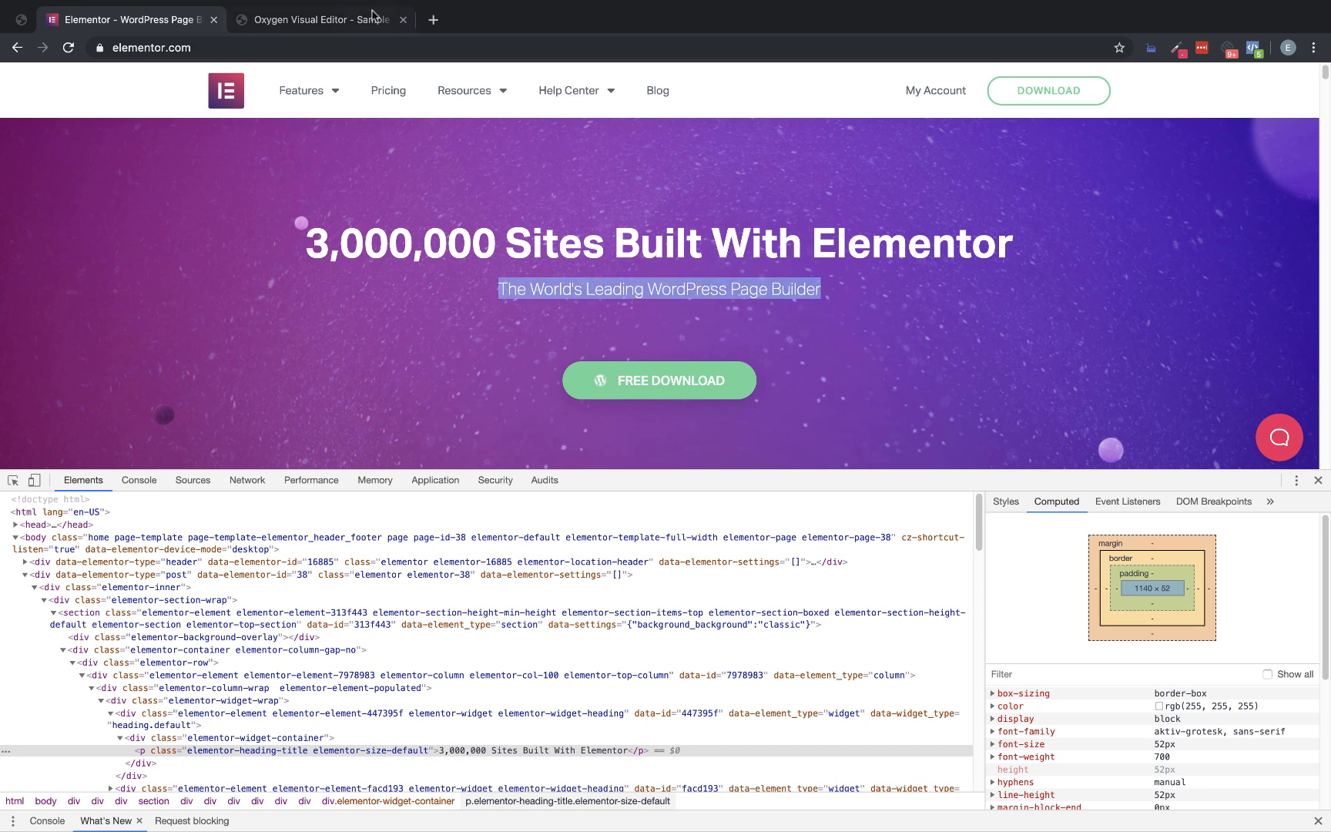
click(398, 30)
double_click(650, 302)
key(ctrl+a)
key(ctrl+v)
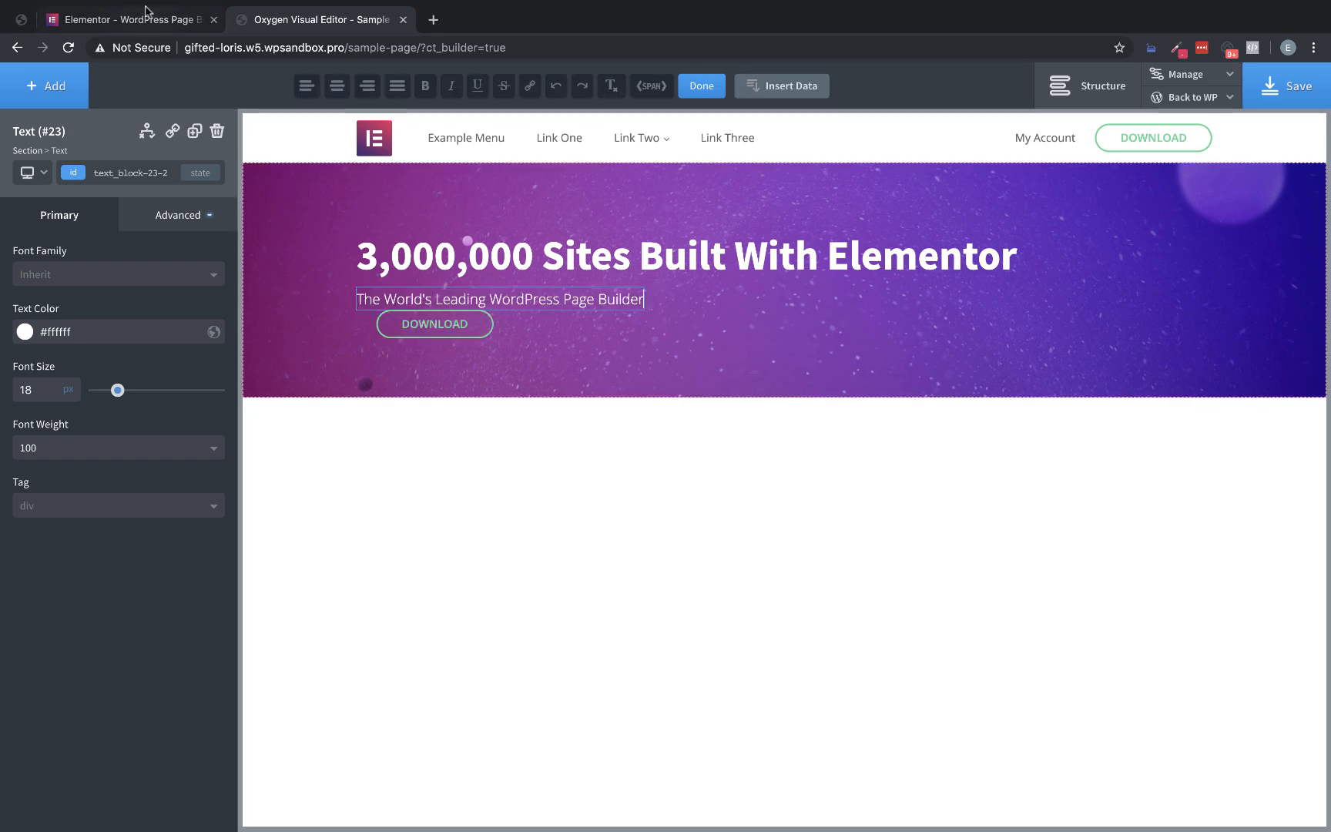
key(ctrl+shift+Tab)
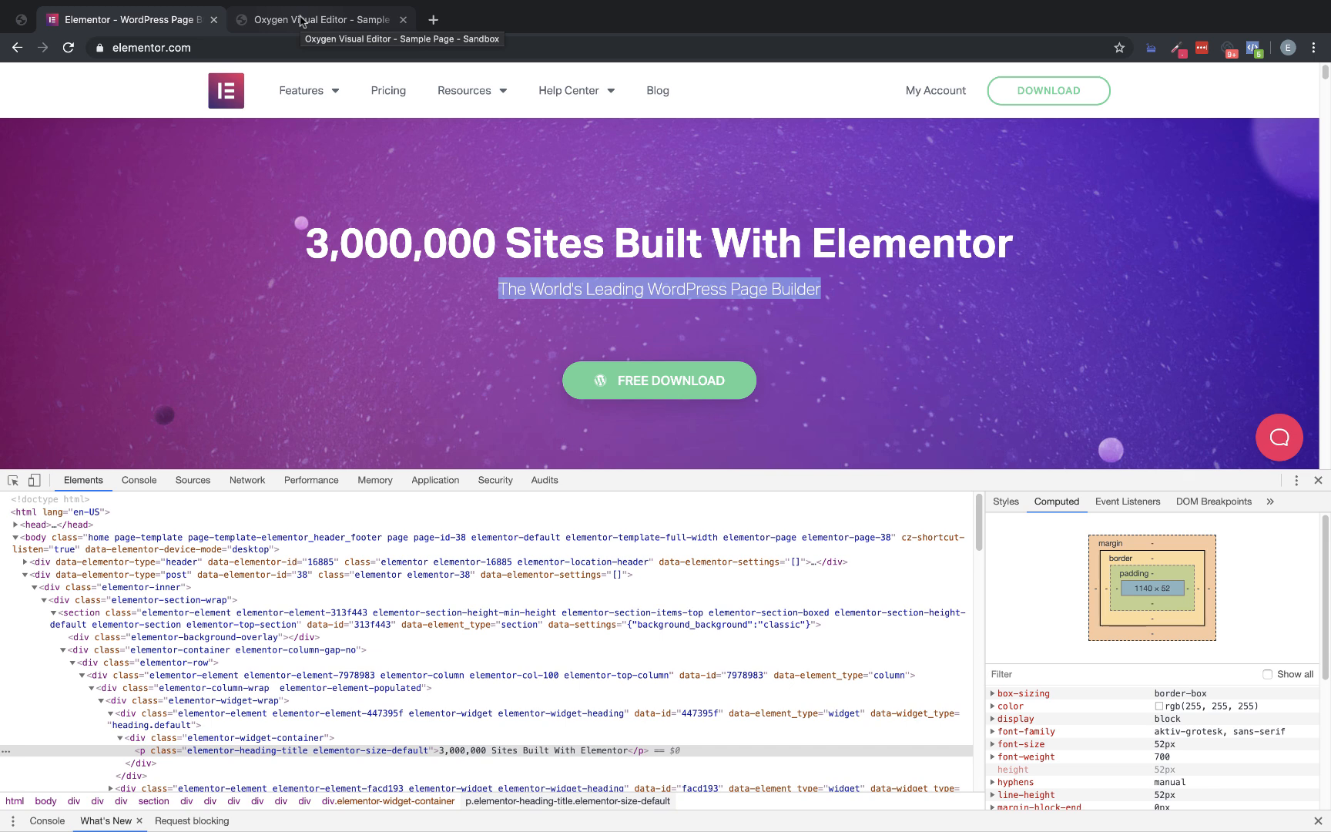
click(300, 20)
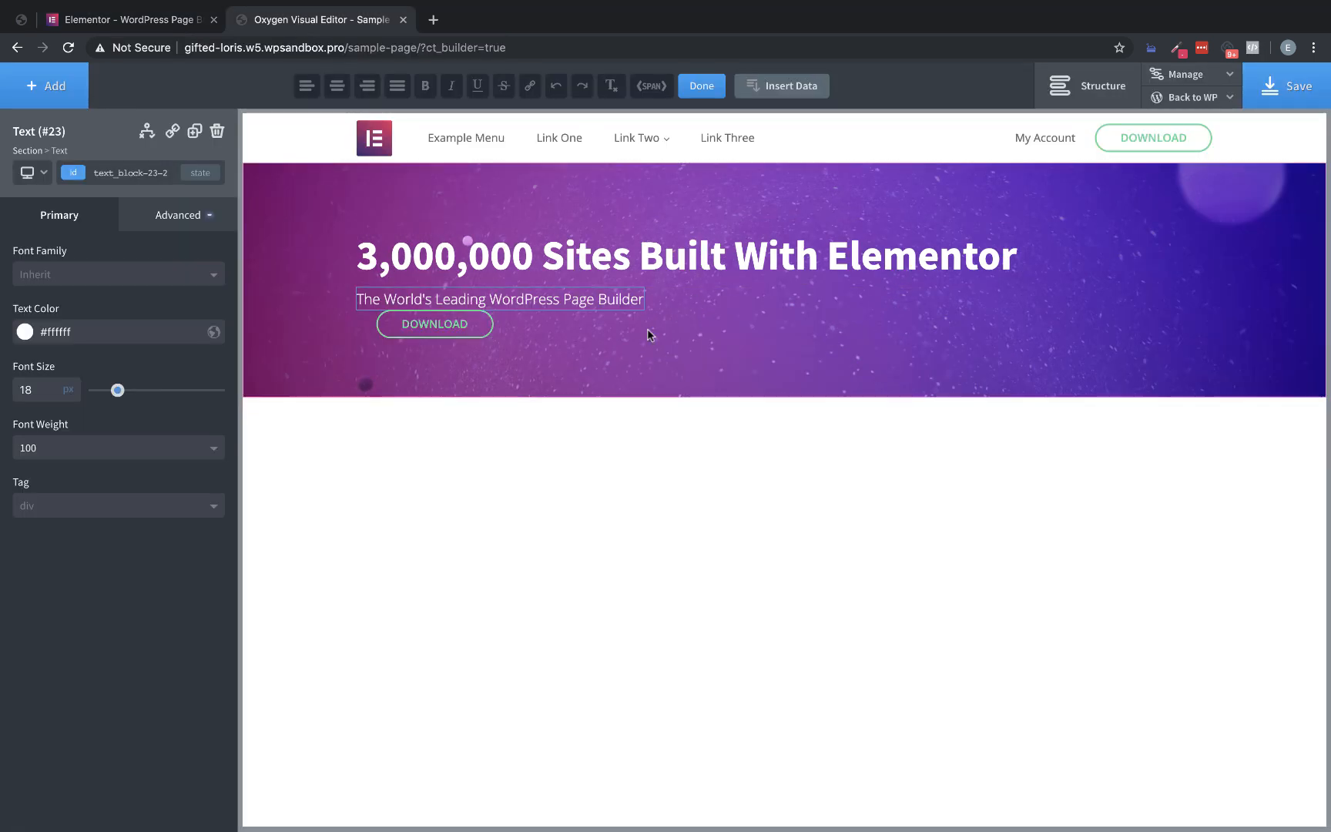
Check the original button on the Elementor homepage and replace the hero button's text with "FREE DOWNLOAD"
click(157, 19)
click(304, 21)
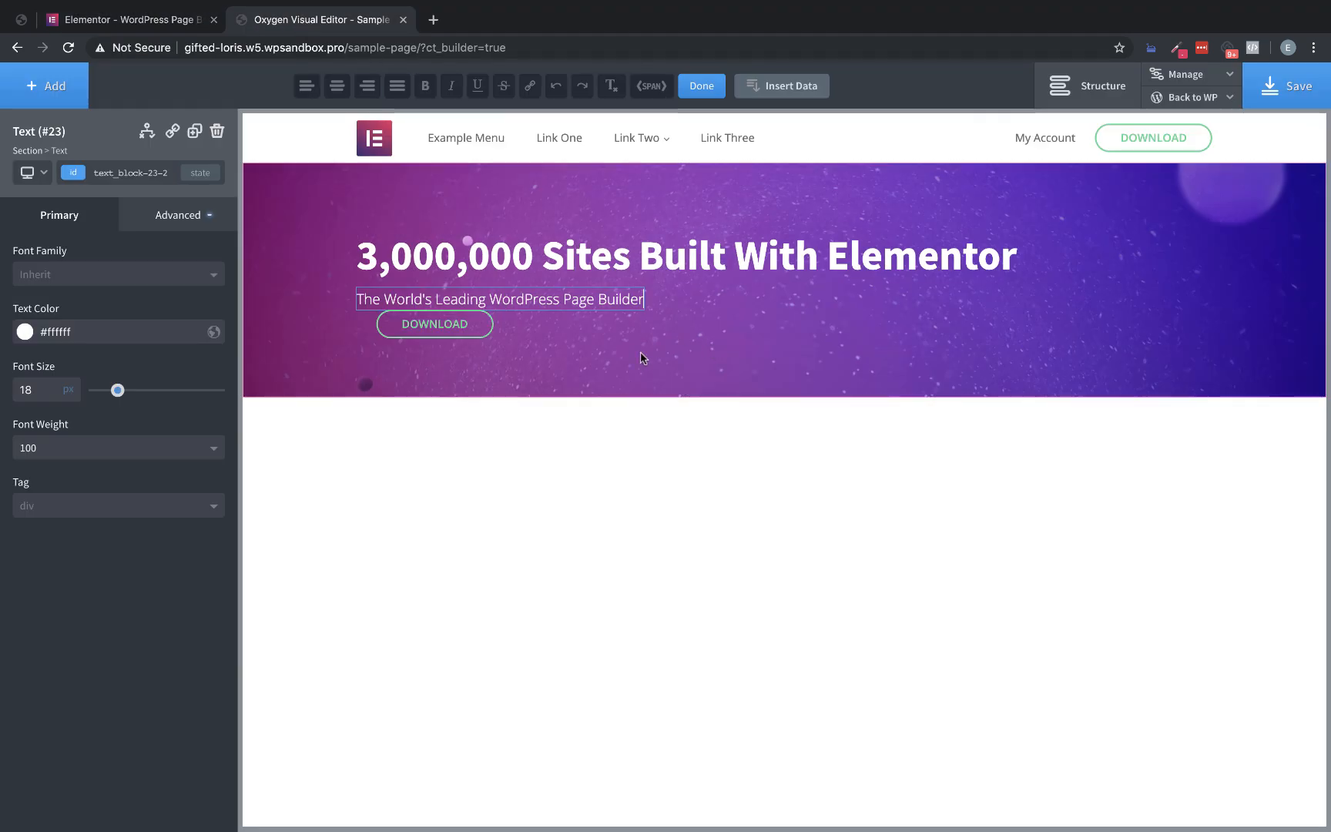
double_click(446, 322)
double_click(446, 322)
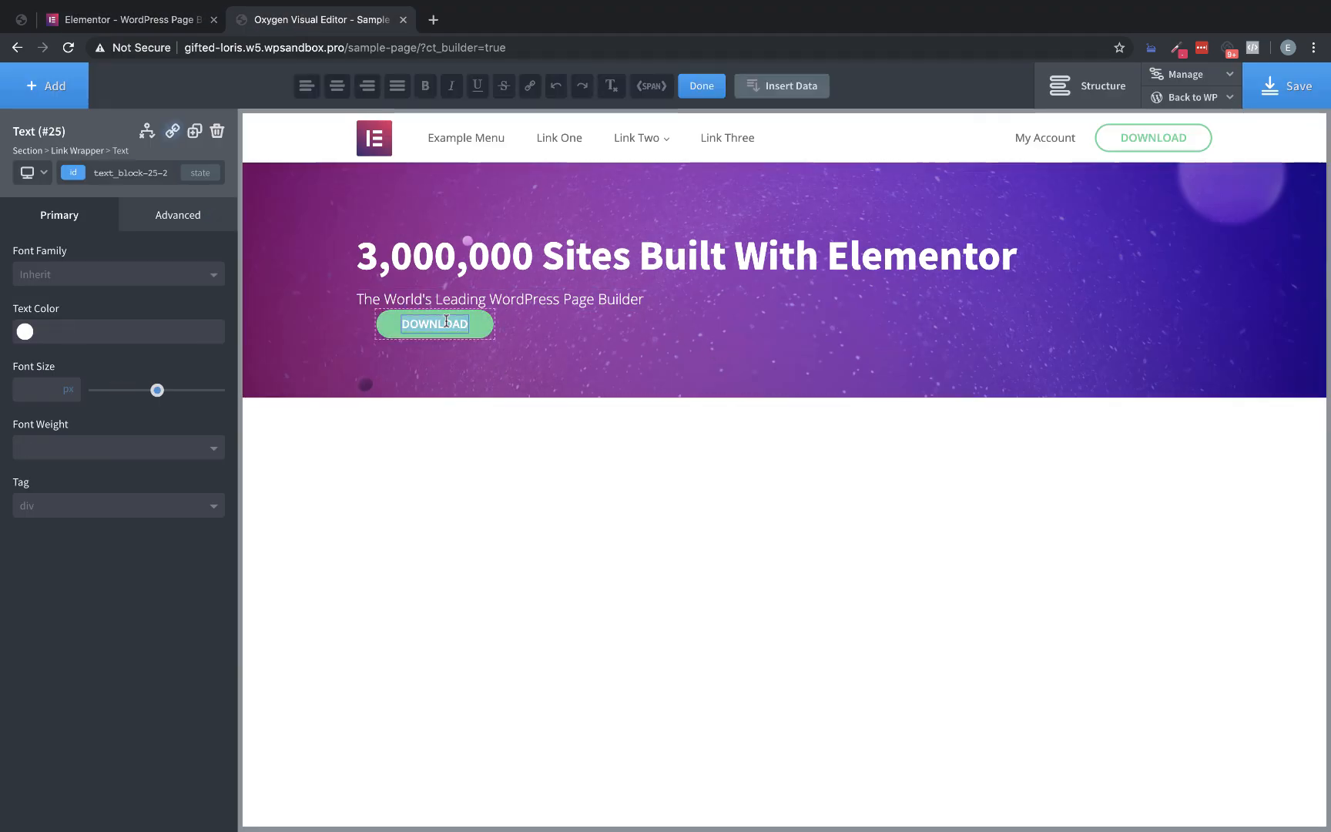
text(FREE DOWNLOAD)
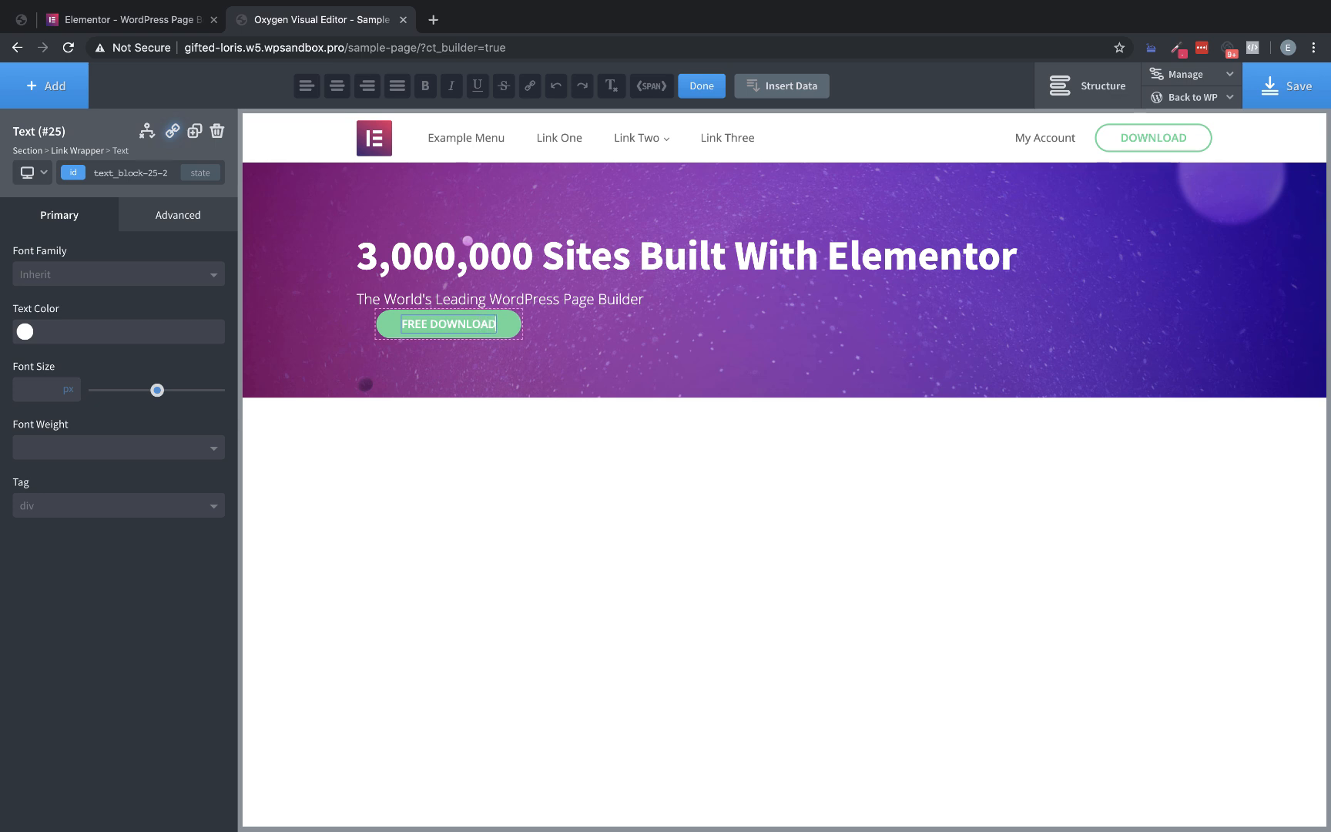
Add an Icon element to the hero button, choose the Font Awesome WordPress icon and set its size to 18 px
click(45, 90)
text(icon)
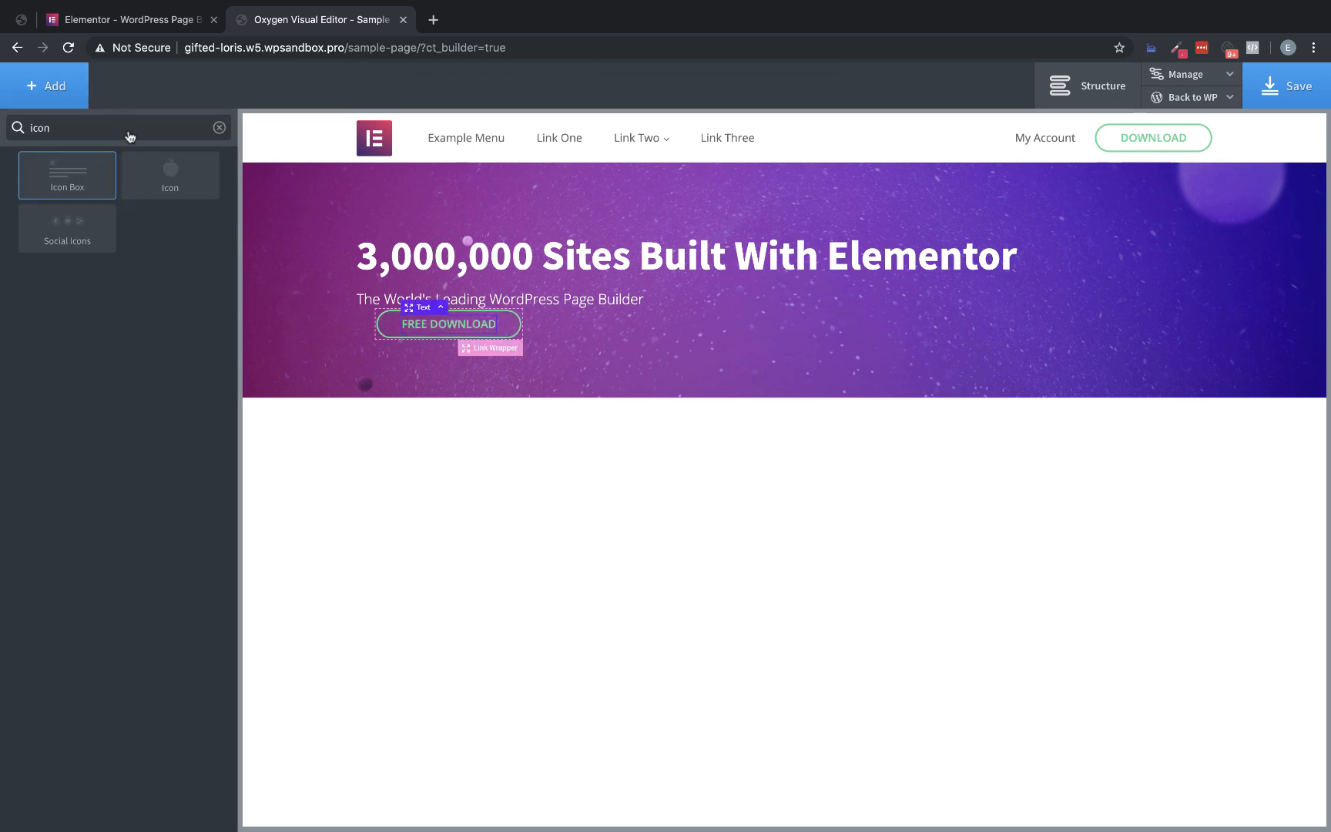
click(186, 192)
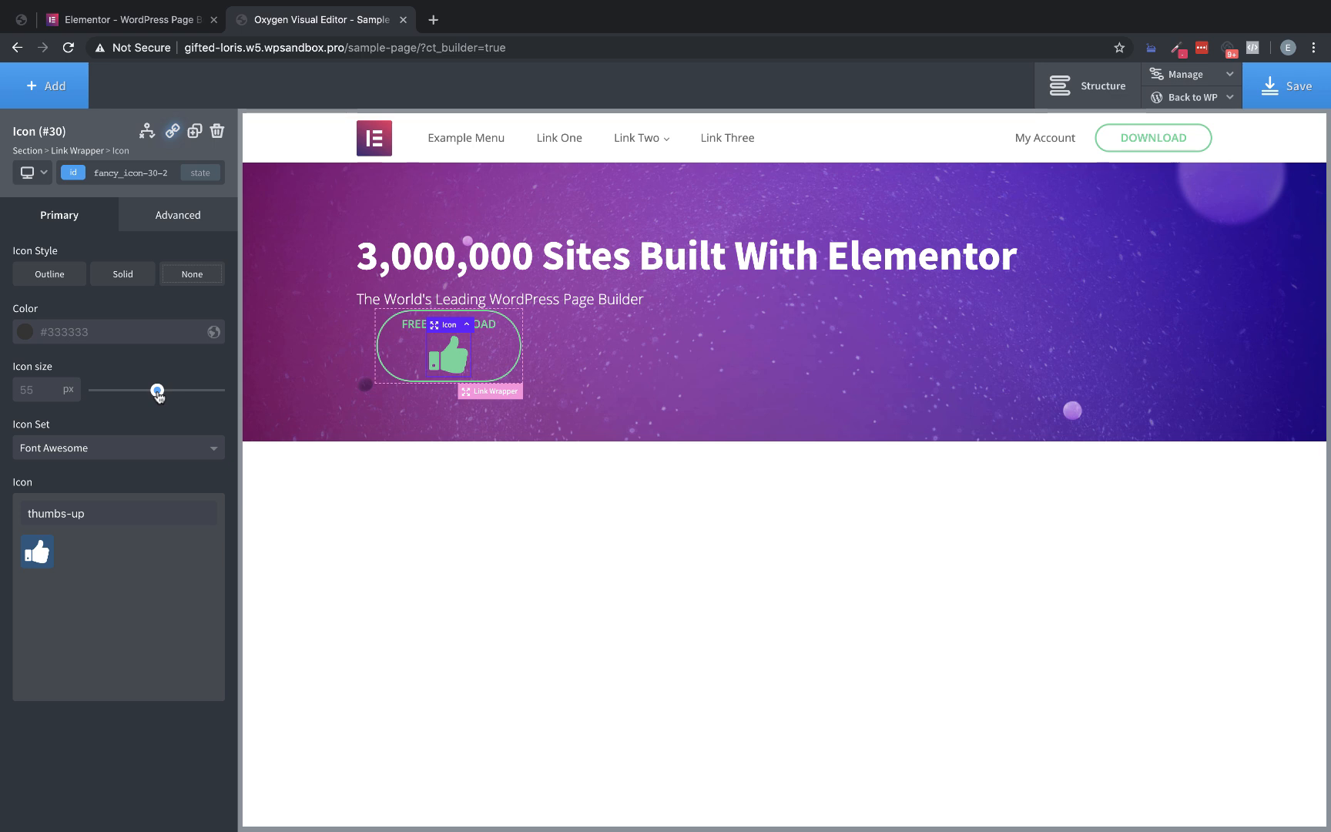
drag(108, 512, 26, 513)
text(word)
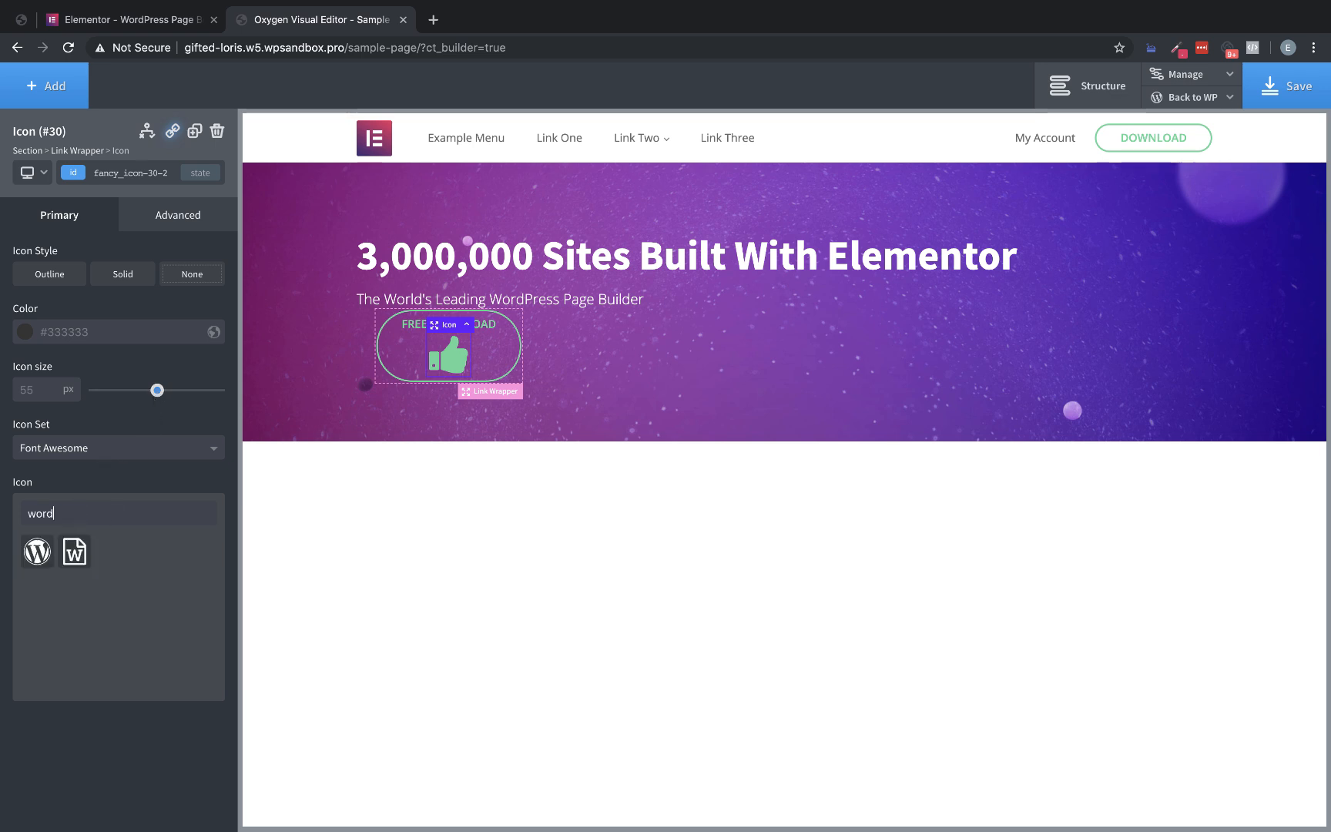
click(35, 550)
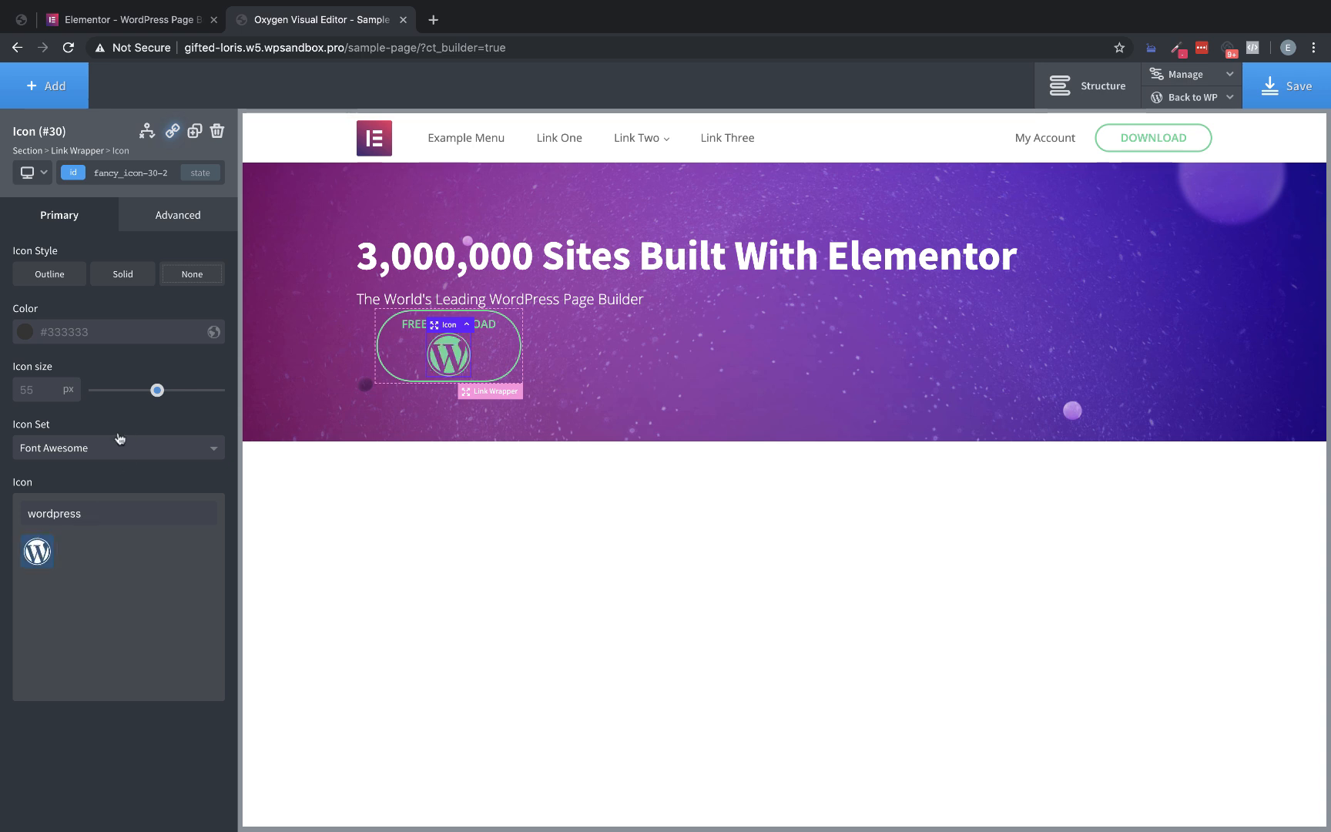
drag(157, 390, 106, 392)
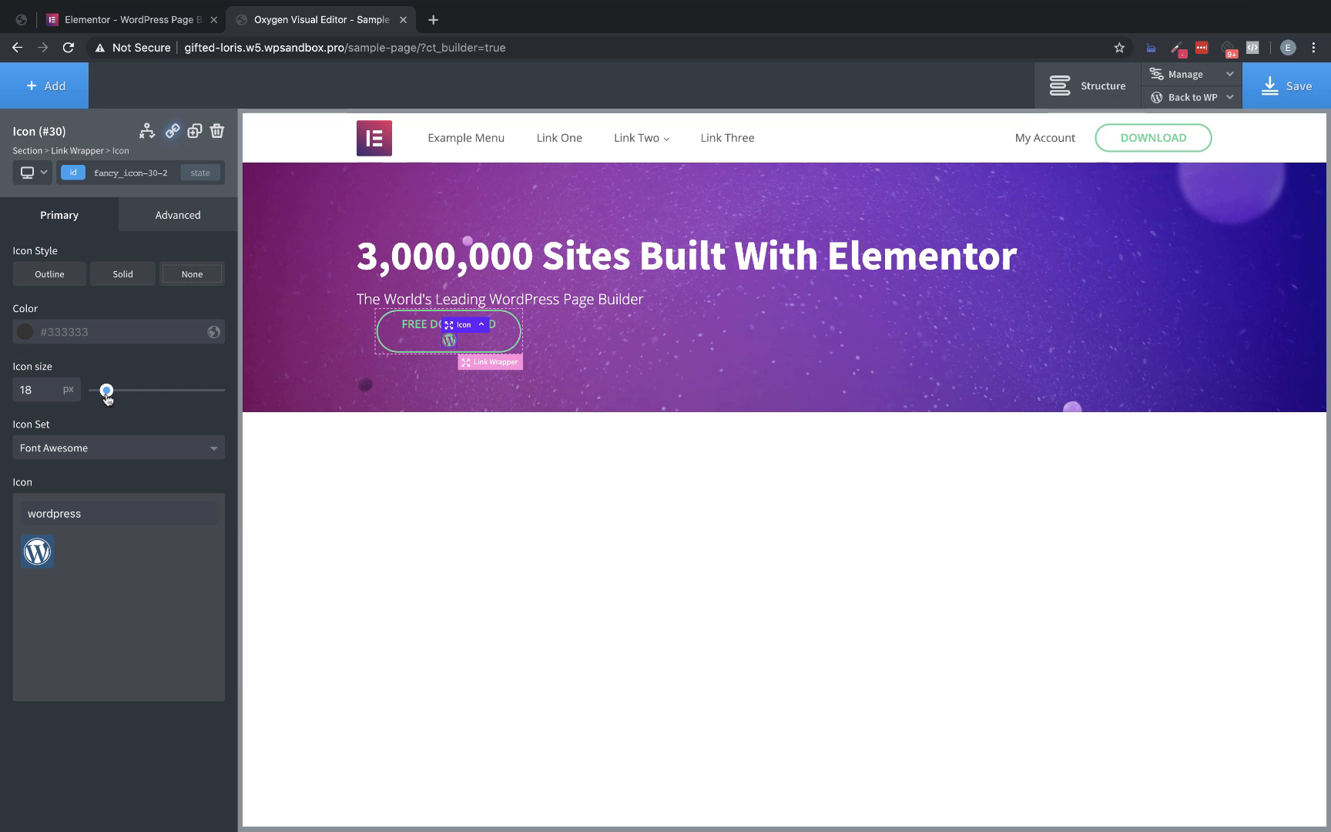
Stack the hero button's child elements horizontally and move the WordPress icon before the button text in the structure
click(510, 362)
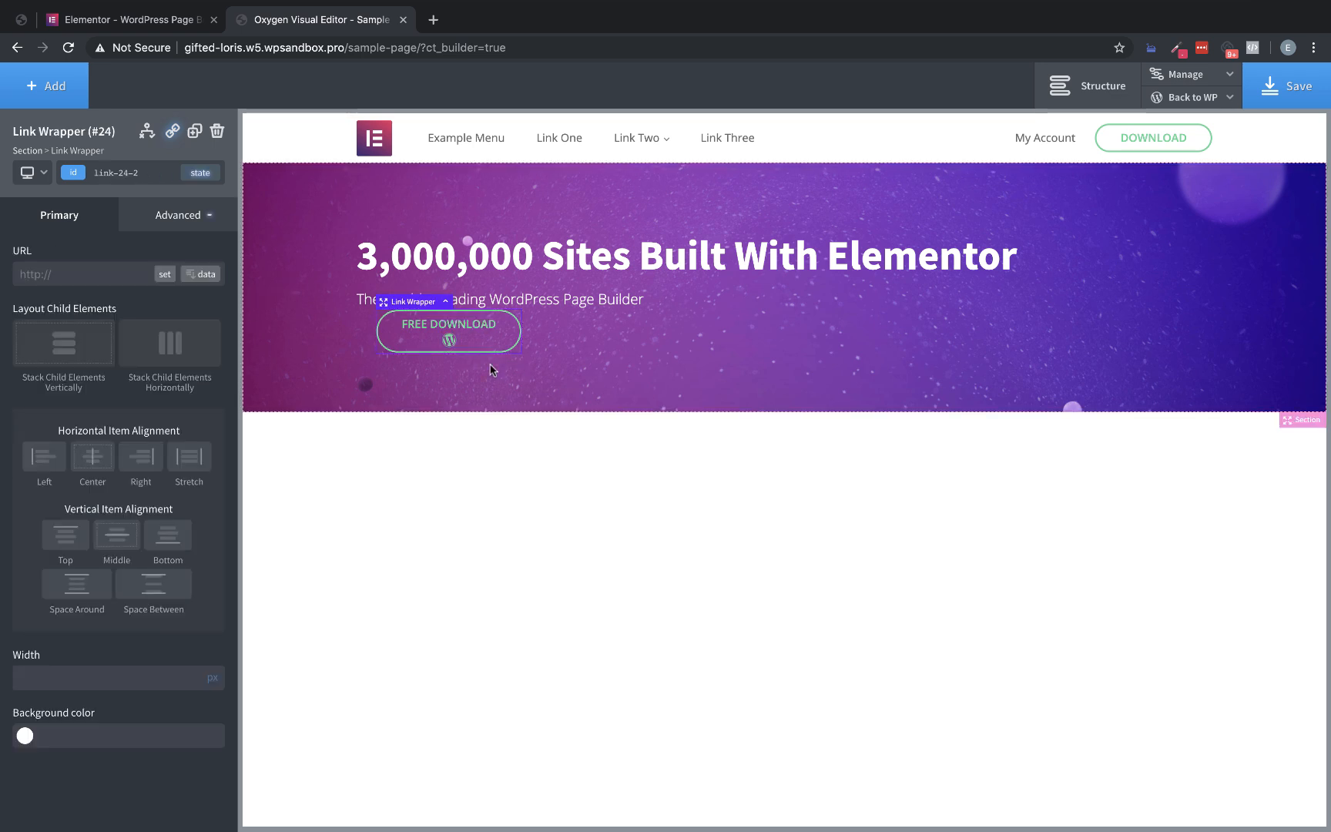
click(188, 343)
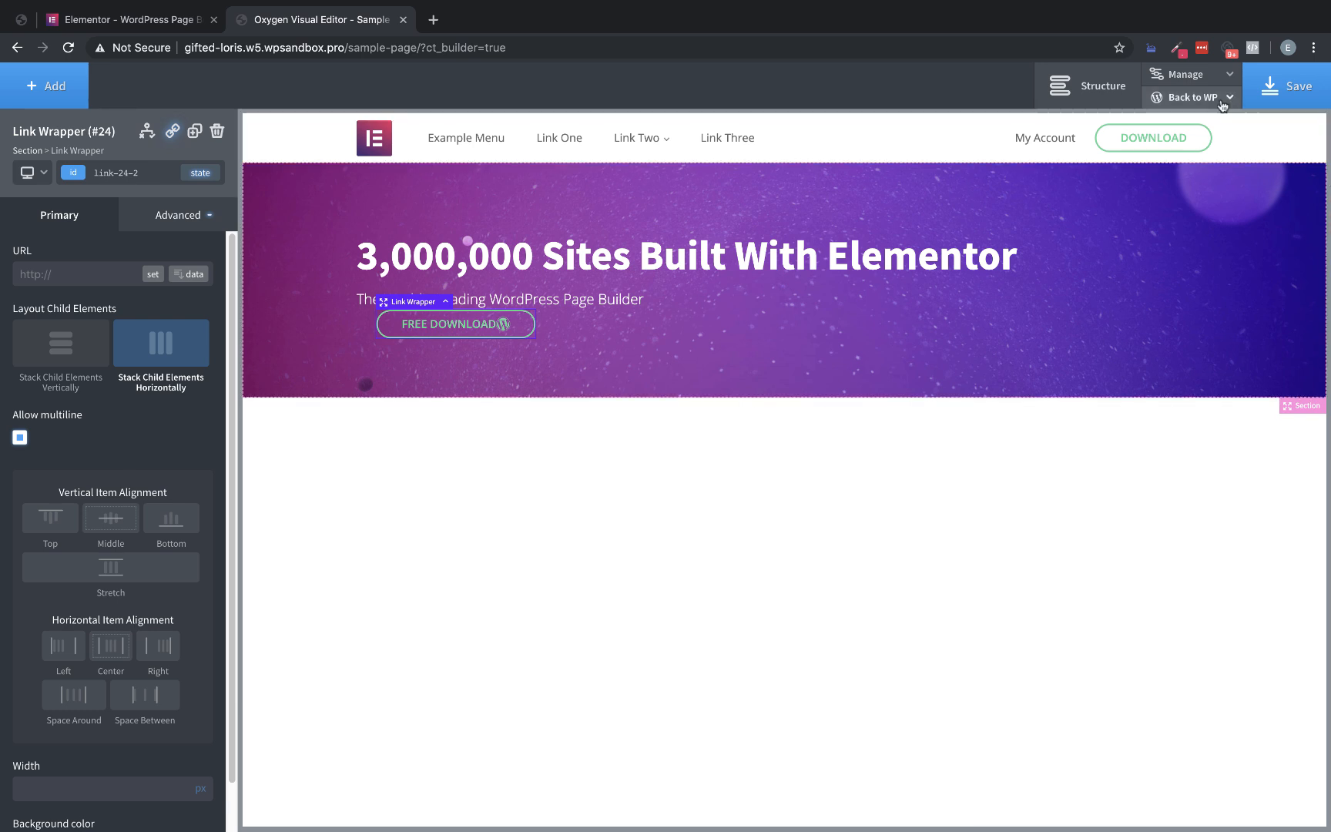
click(1118, 92)
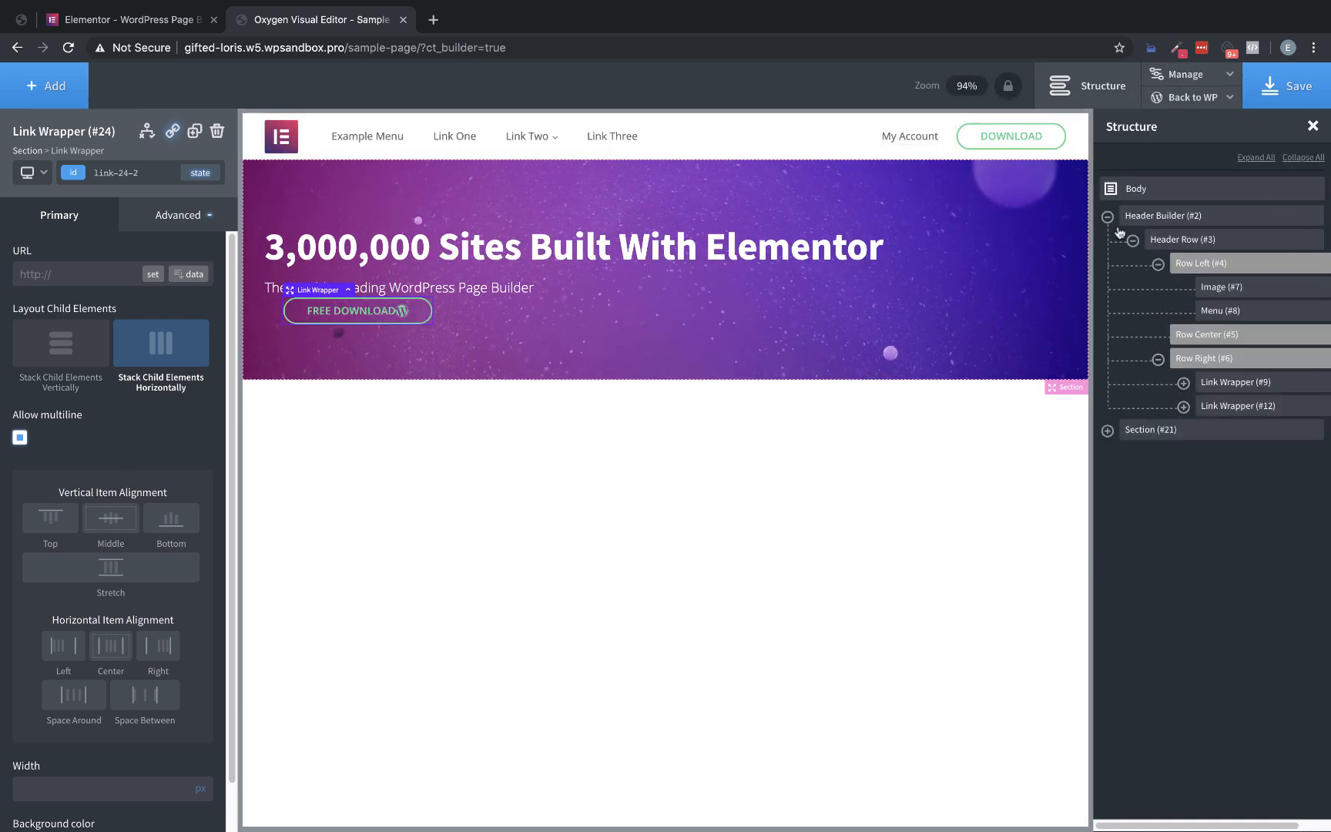
click(1108, 216)
click(1108, 242)
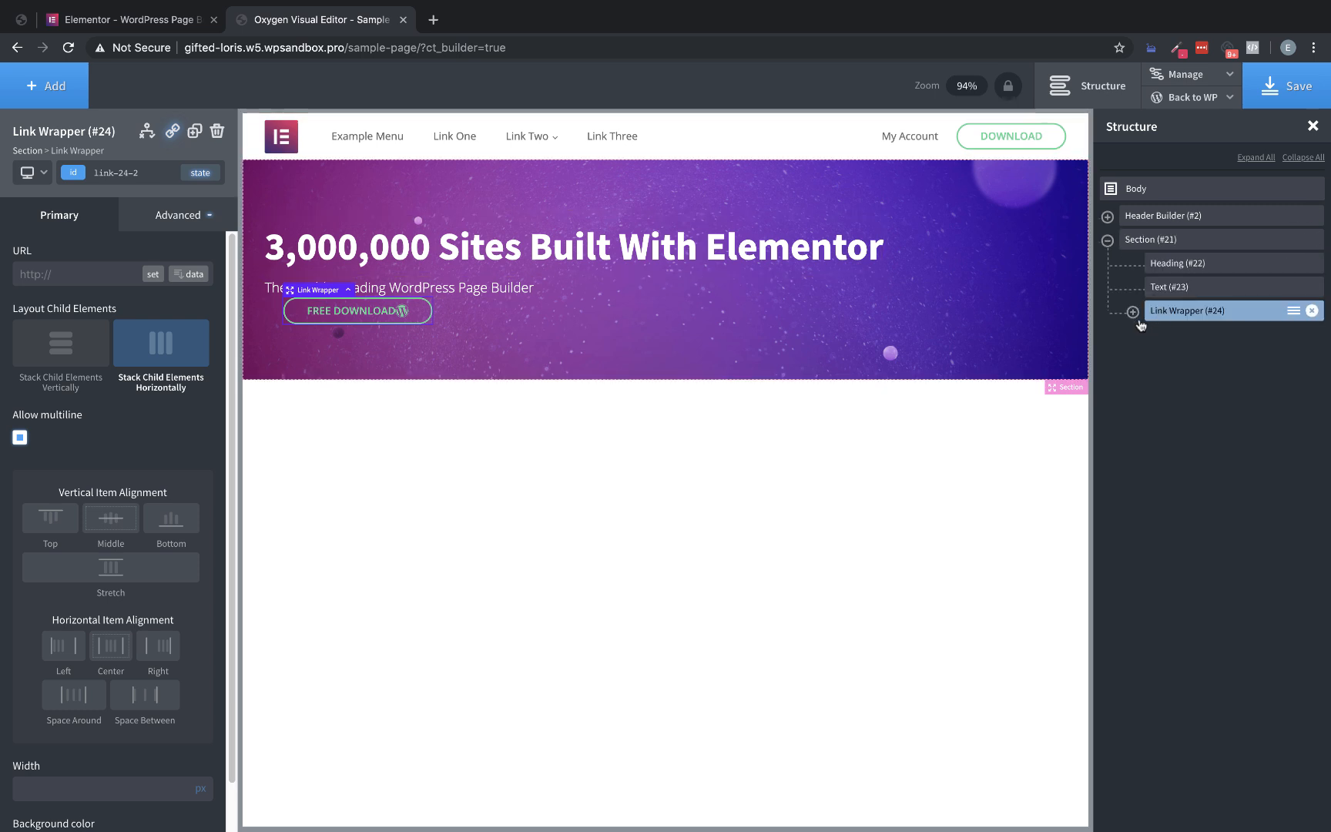
click(1133, 313)
mouse_move(1321, 358)
mouse_down()
mouse_move(1228, 347)
mouse_move(1319, 339)
mouse_up()
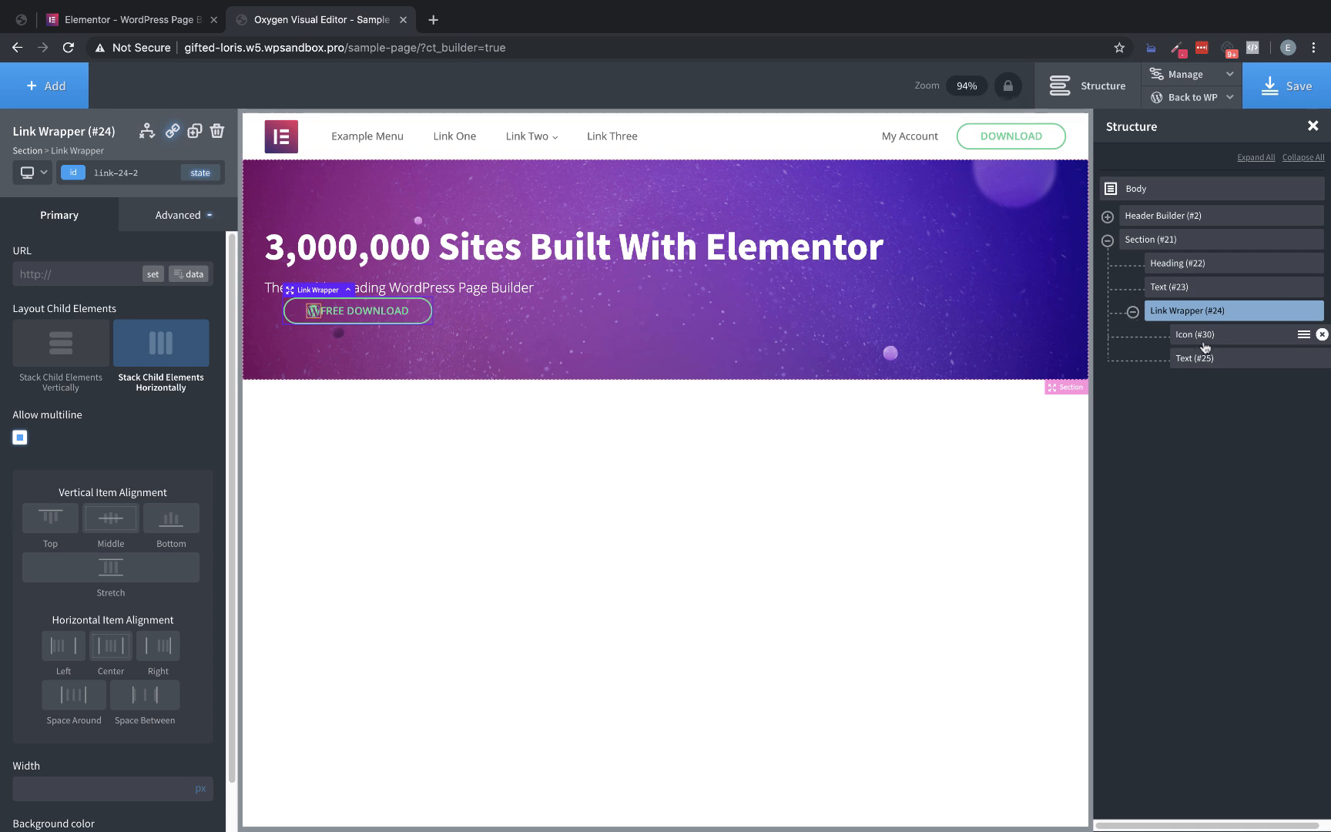
Give the hero button's text a left margin of 15 px and compare the button with the Elementor homepage
click(1198, 359)
click(177, 217)
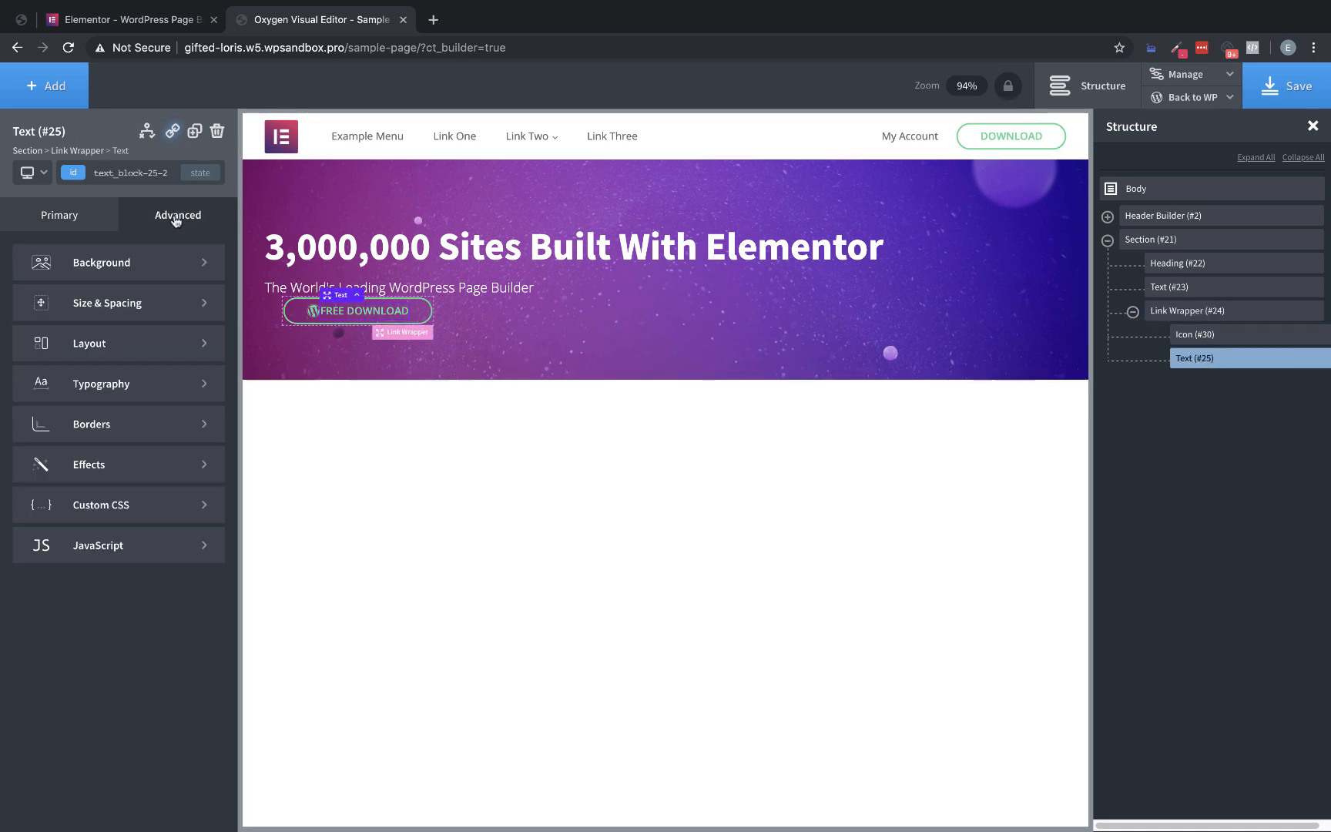
click(162, 303)
click(135, 333)
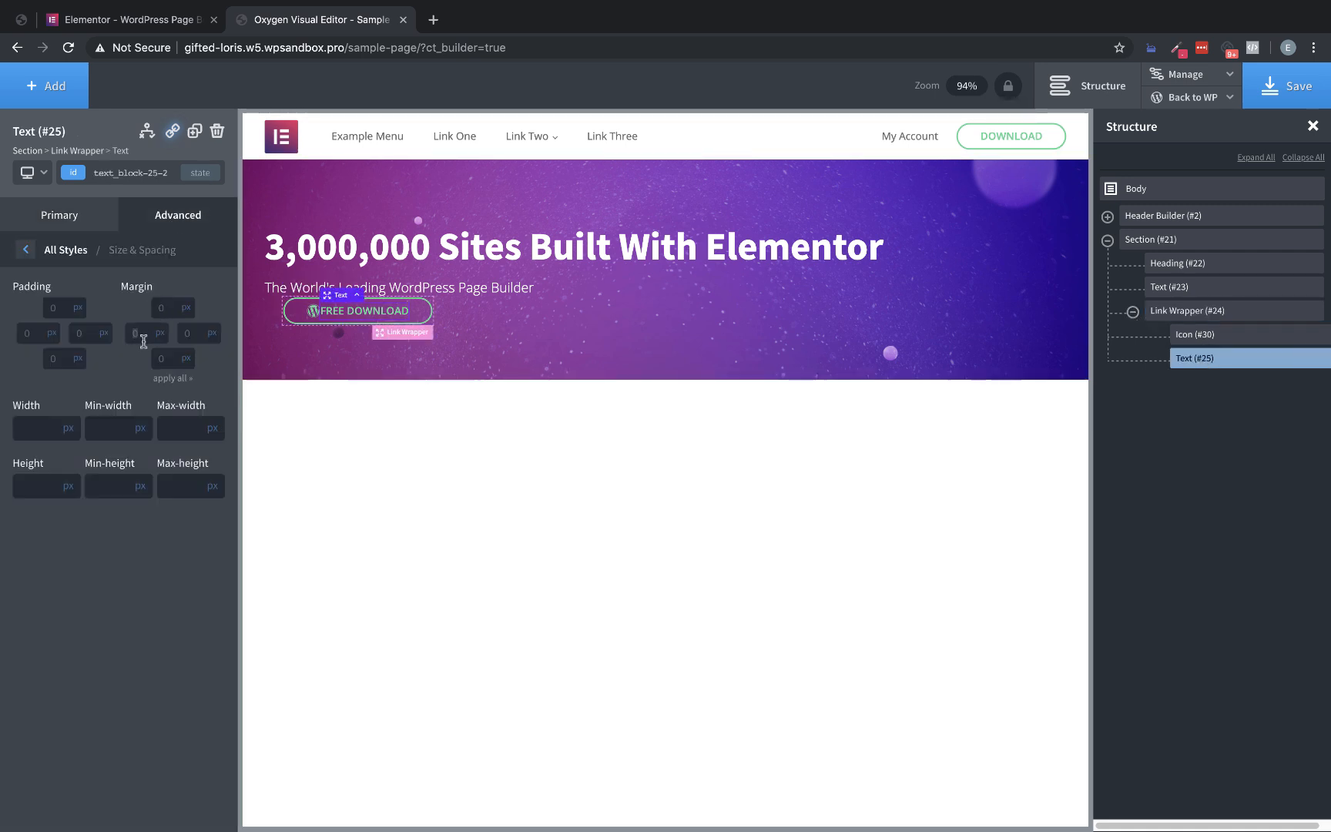
text(15)
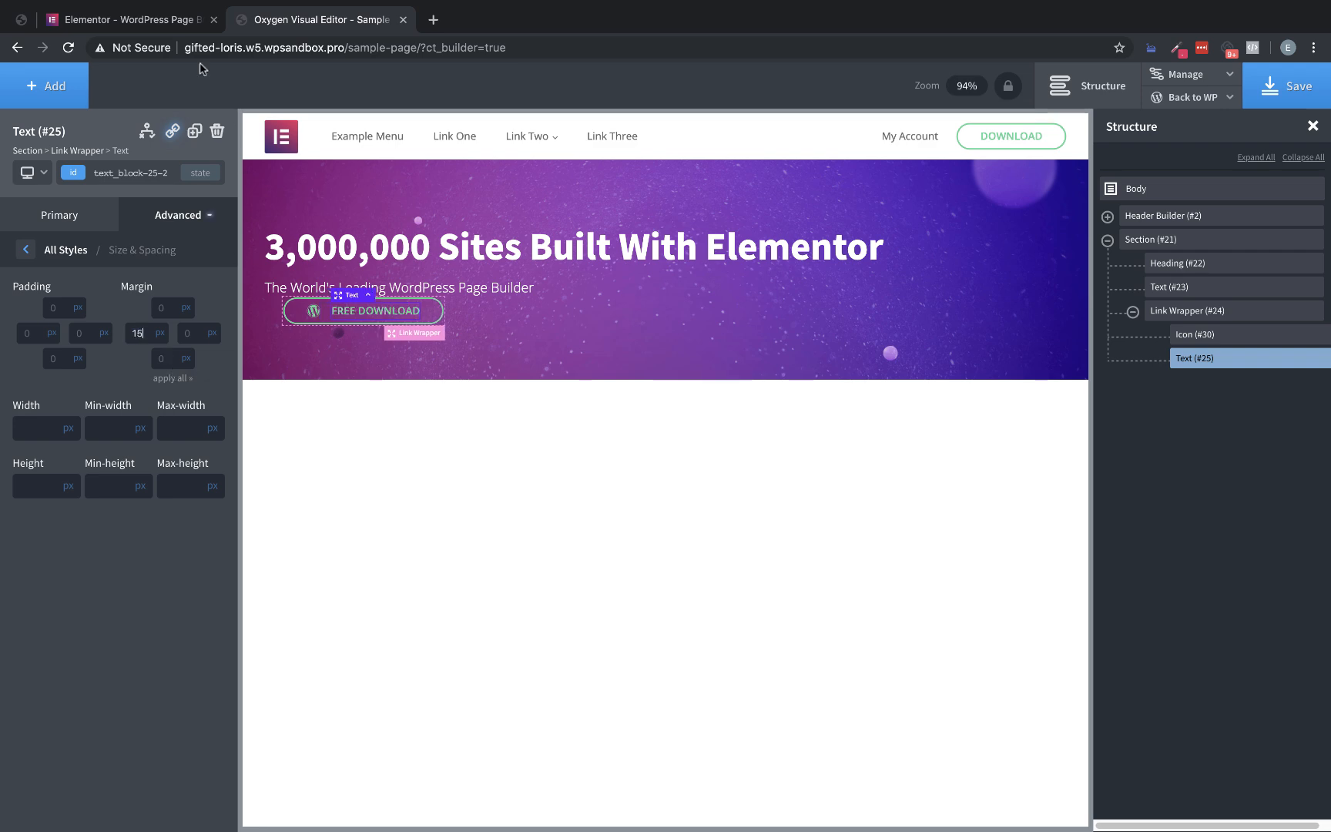
click(131, 20)
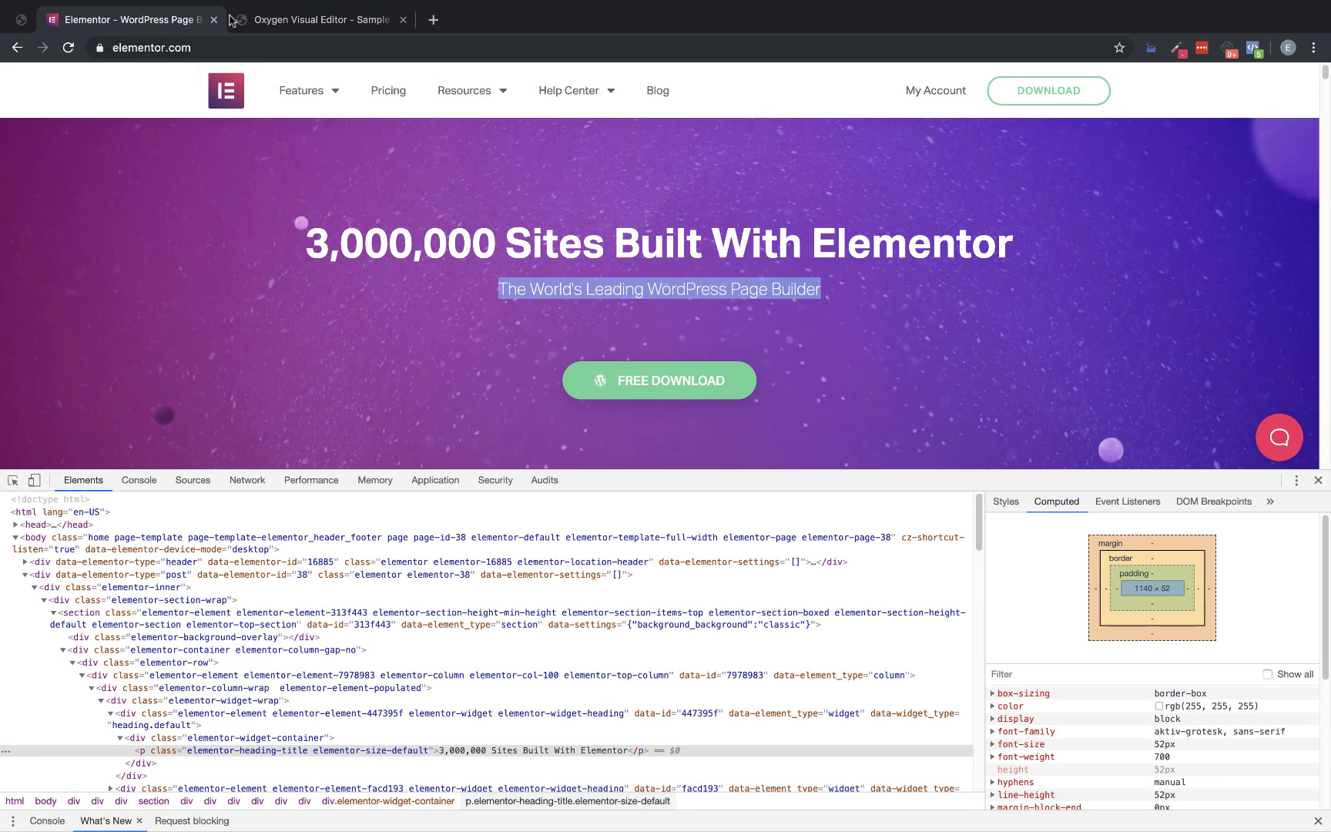
click(288, 22)
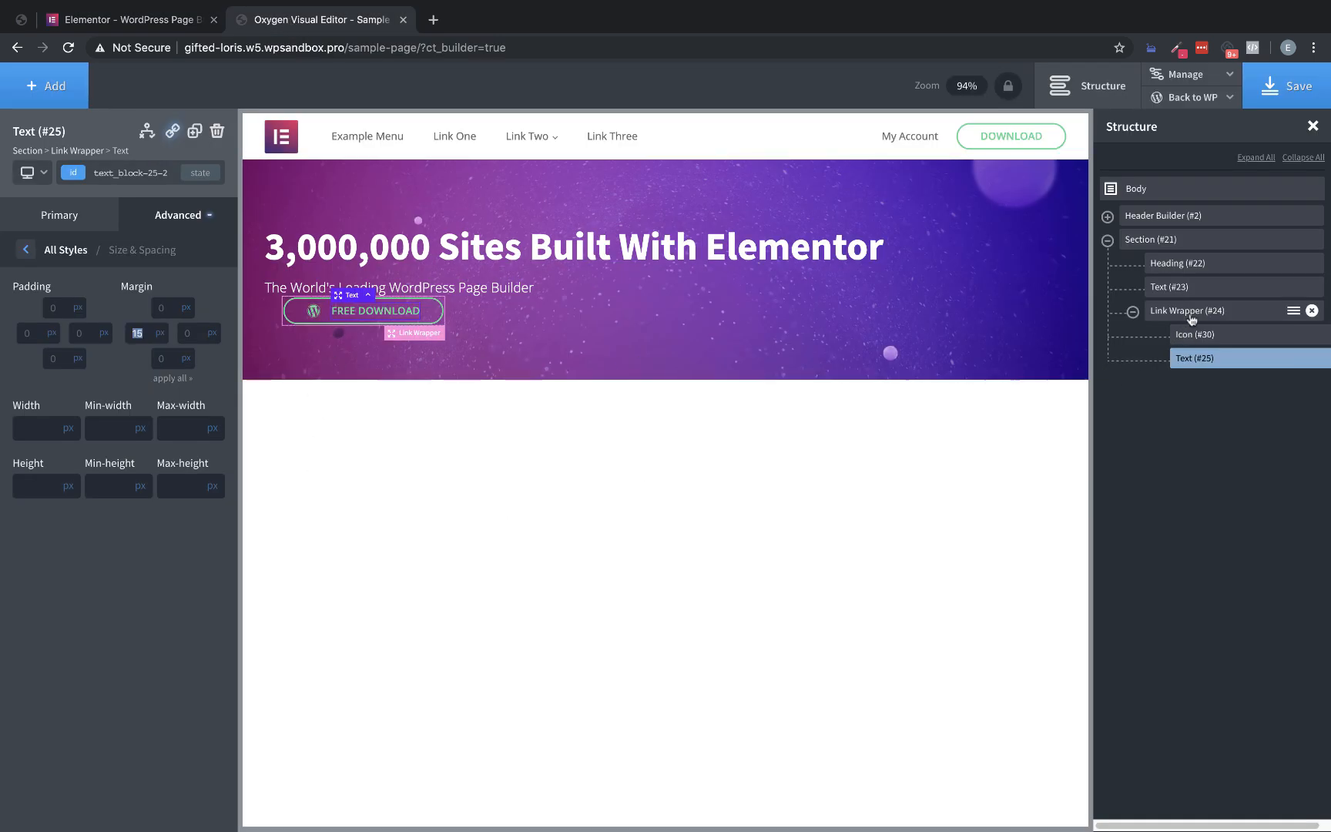
Select the hero button's link wrapper, and inspect the computed padding of the Free Download button link on the Elementor homepage
click(1188, 313)
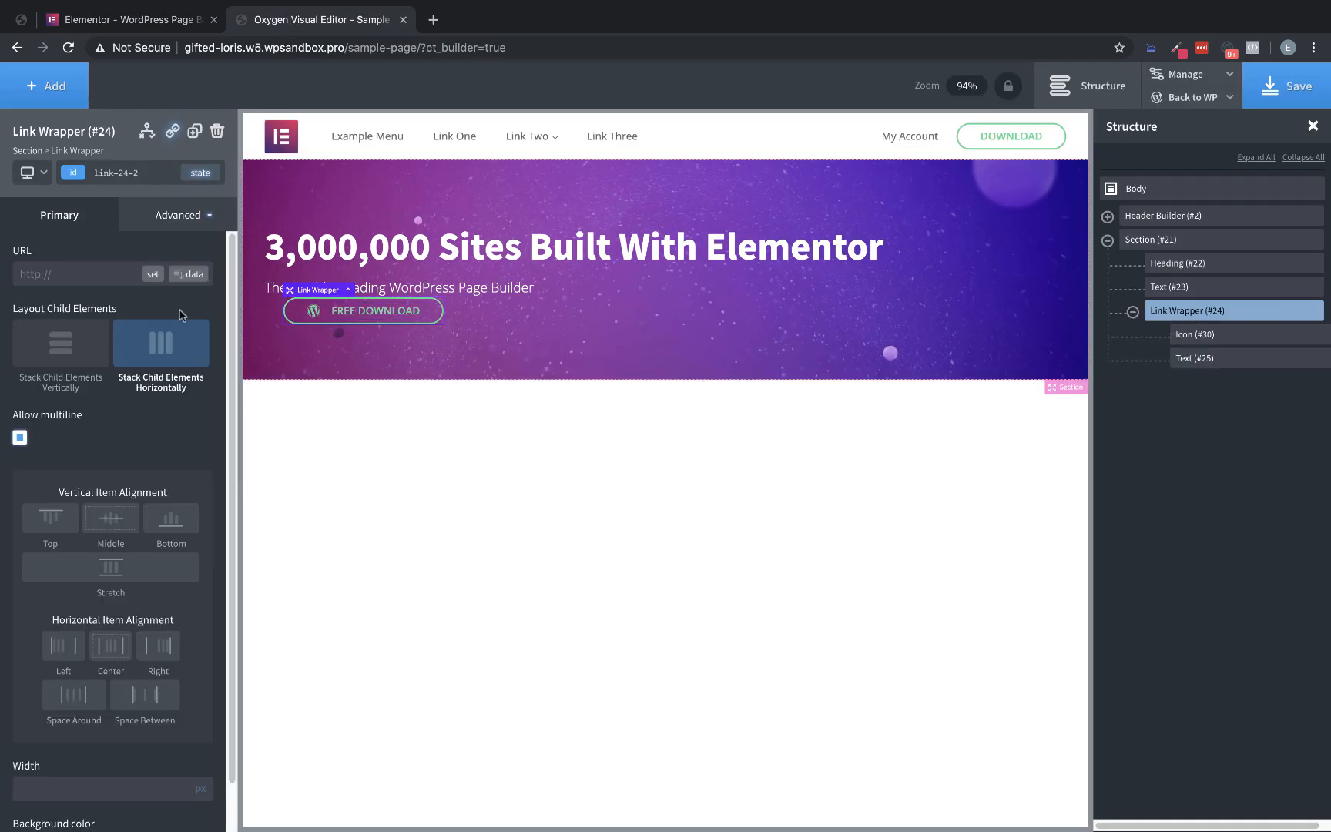
click(153, 23)
right_click(697, 387)
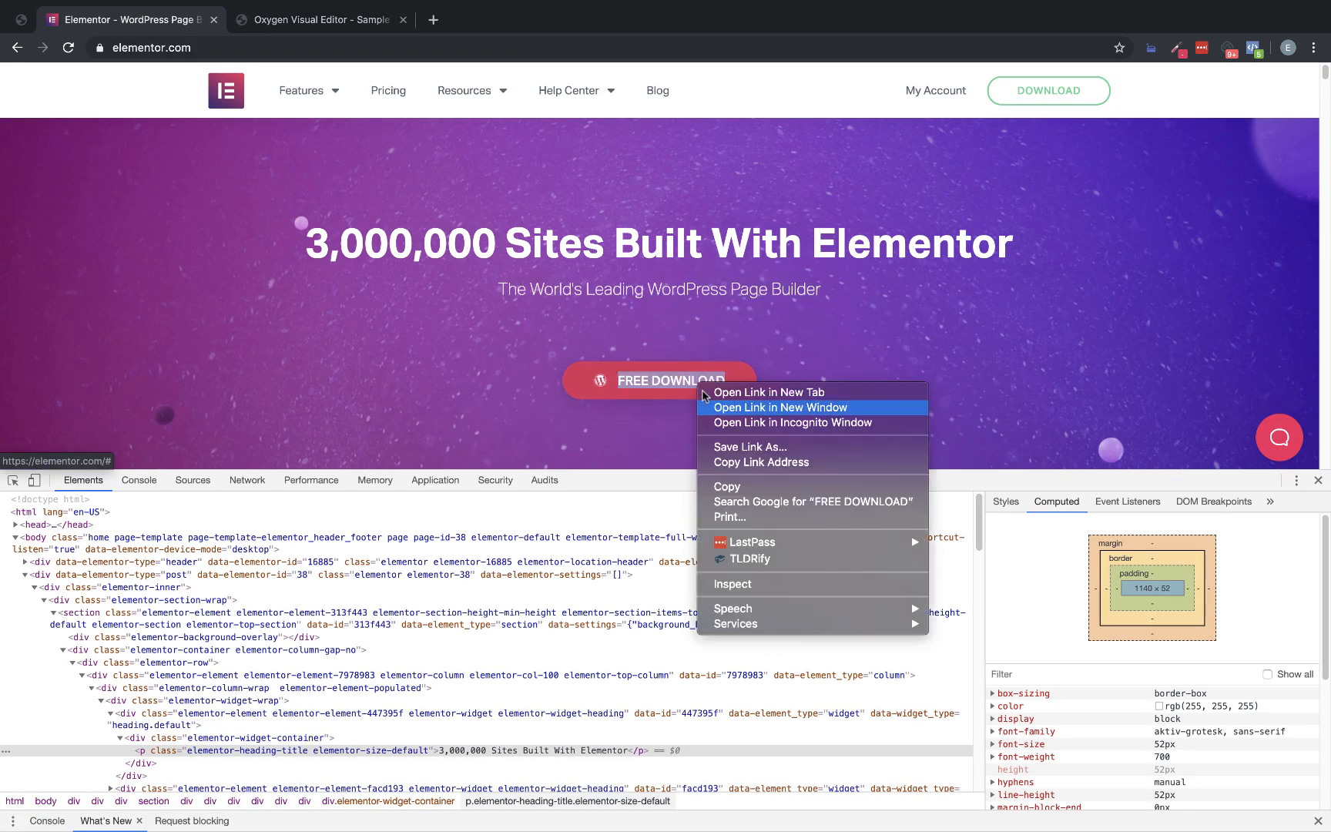
click(732, 584)
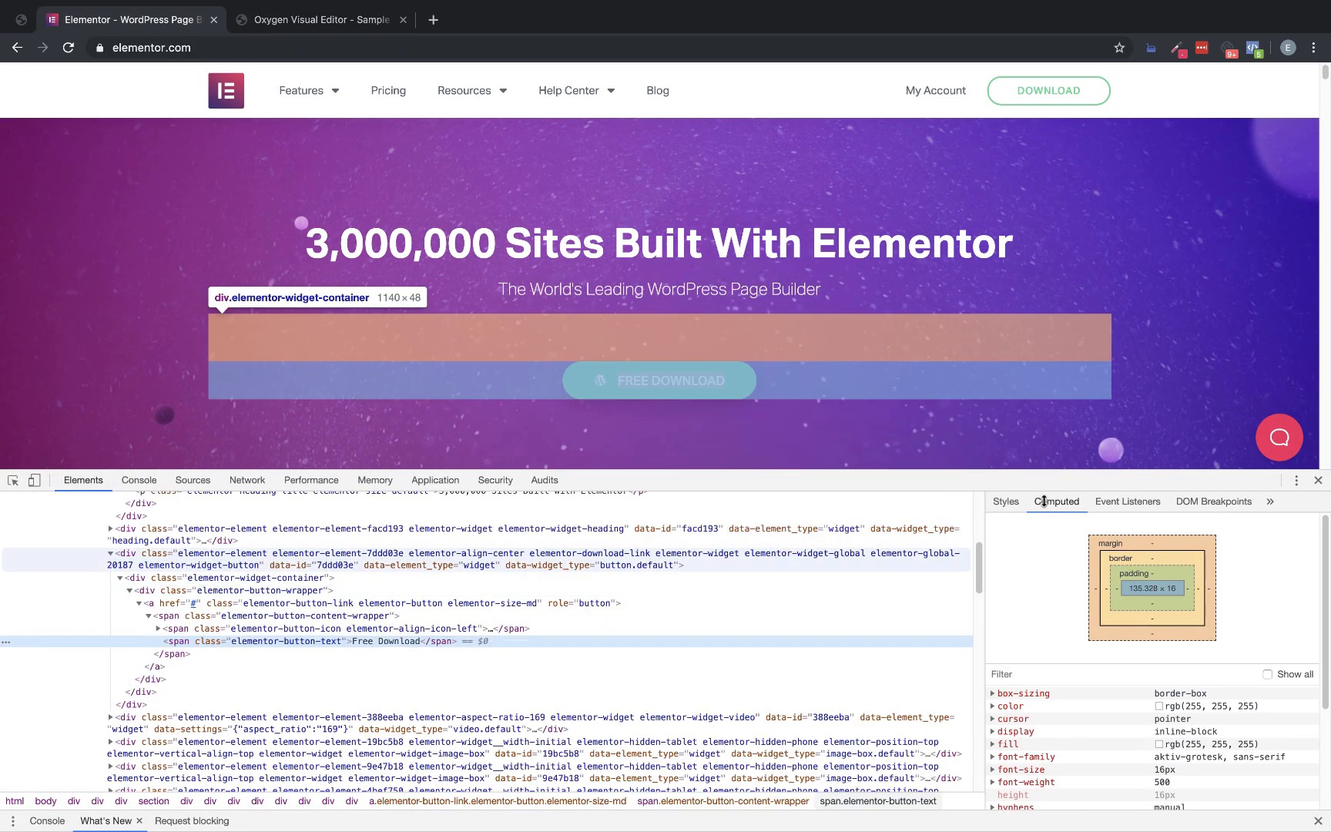
click(212, 629)
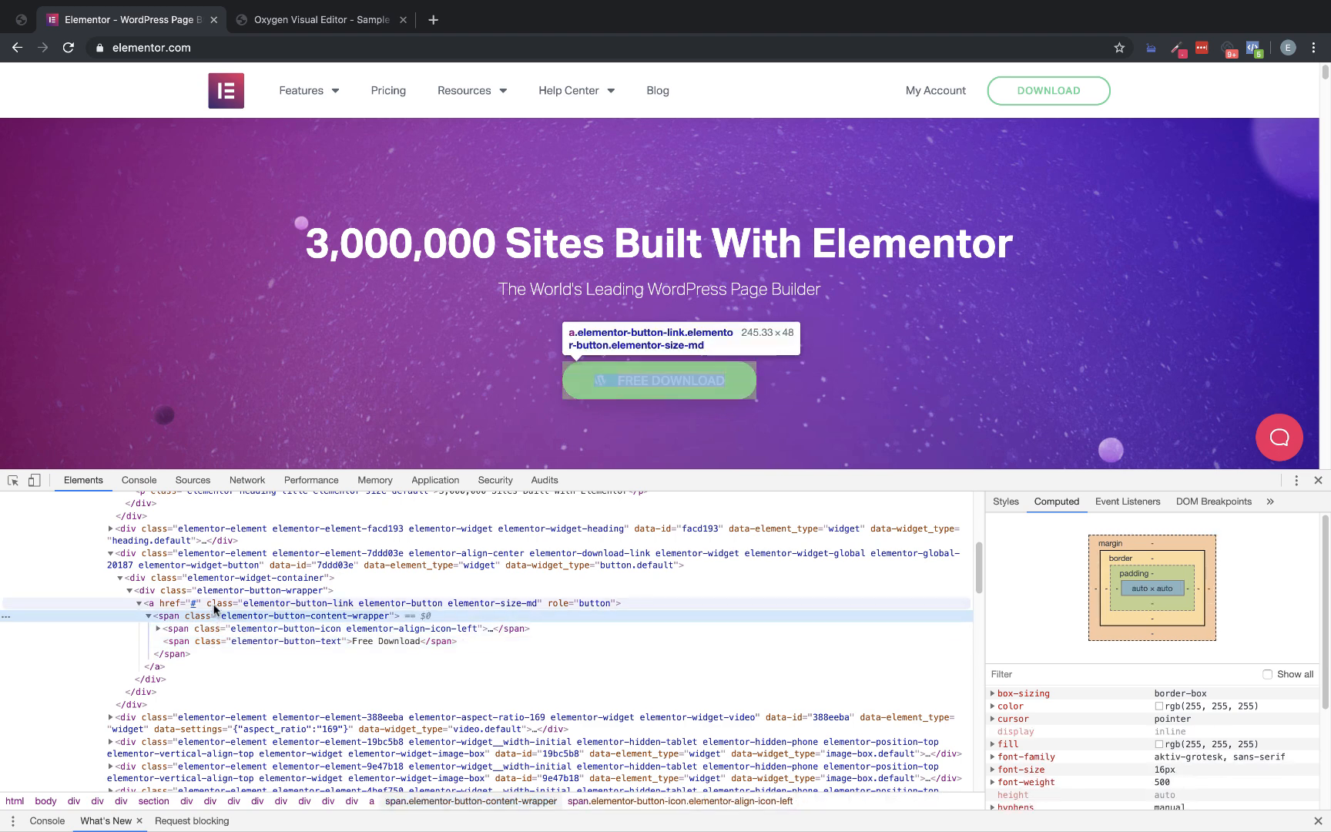
click(216, 605)
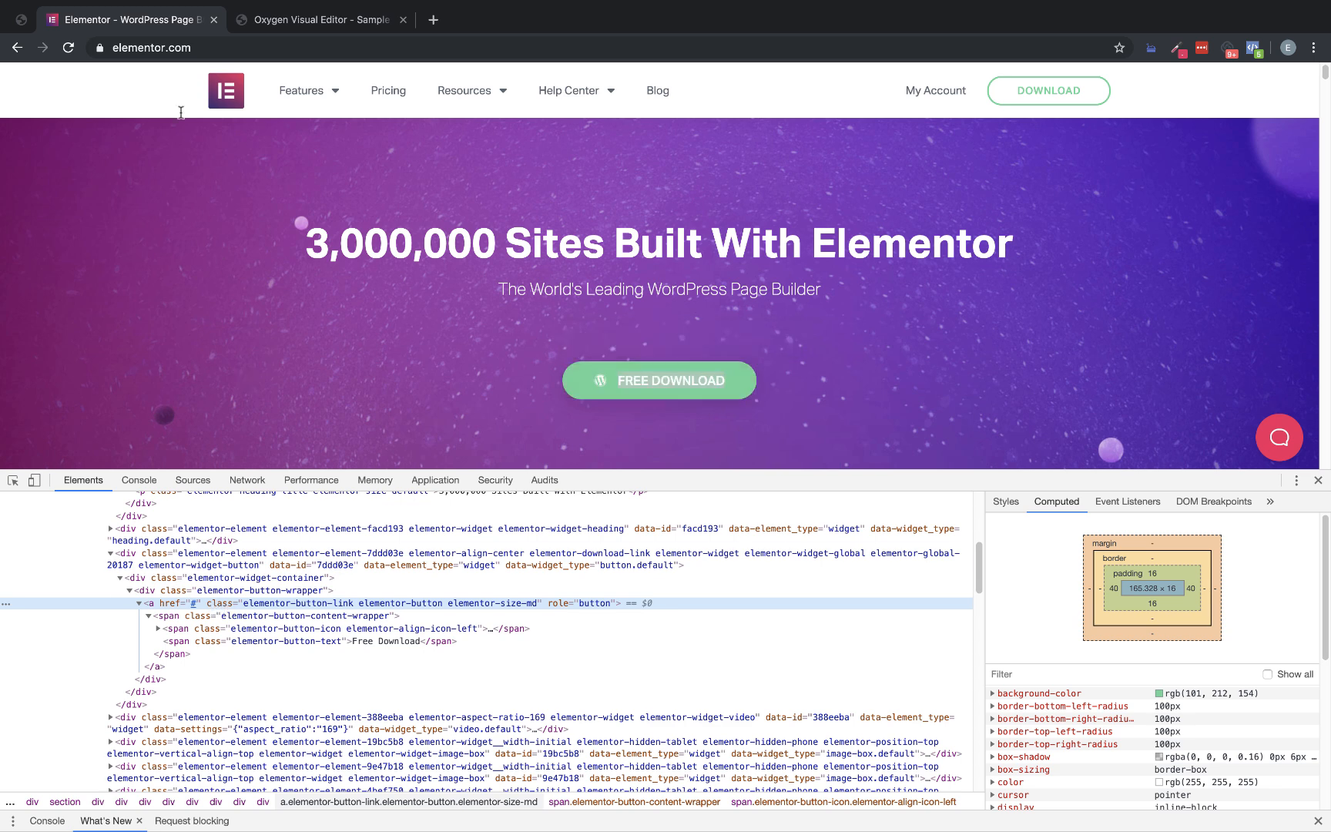
Set the hero button link wrapper's padding in Oxygen to 16 px top and bottom and 40 px left and right
click(271, 19)
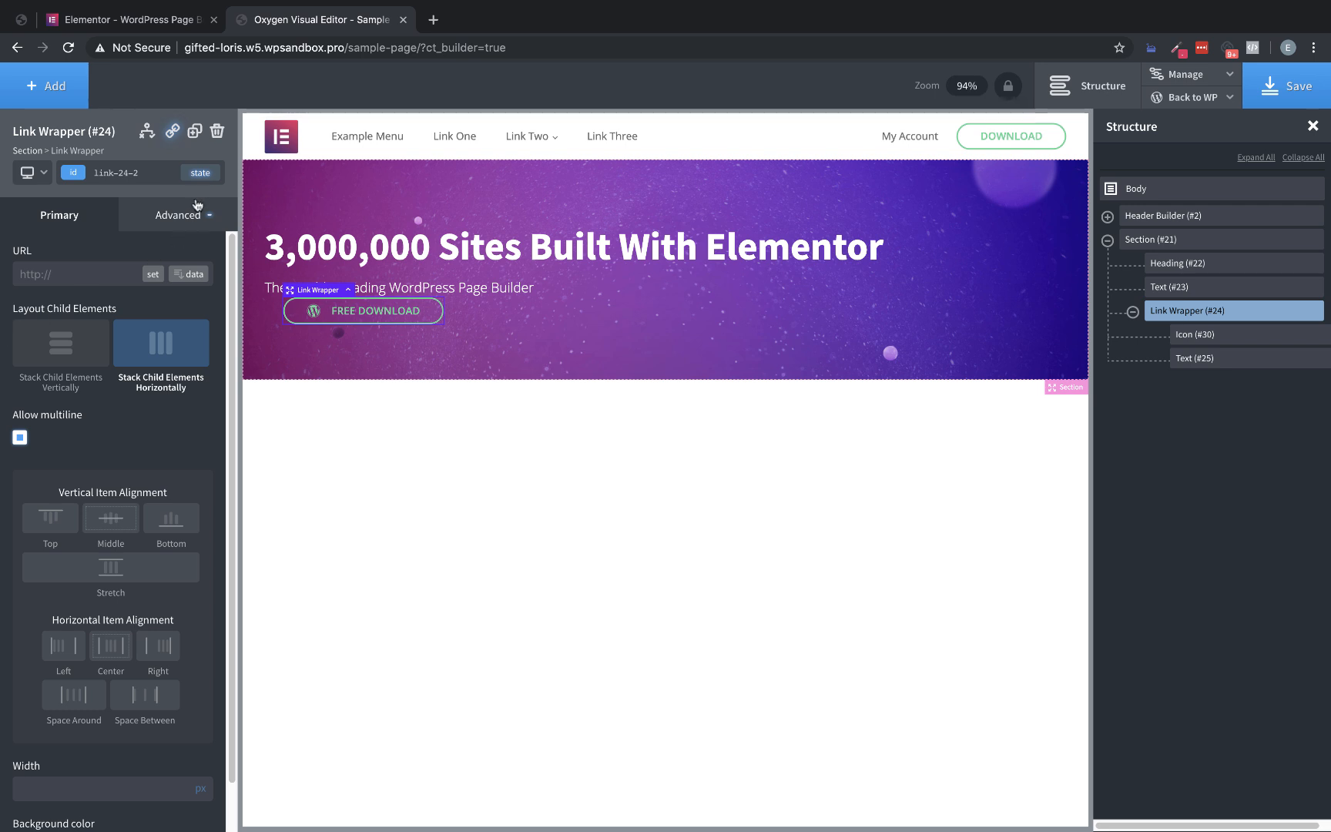
click(183, 217)
click(143, 302)
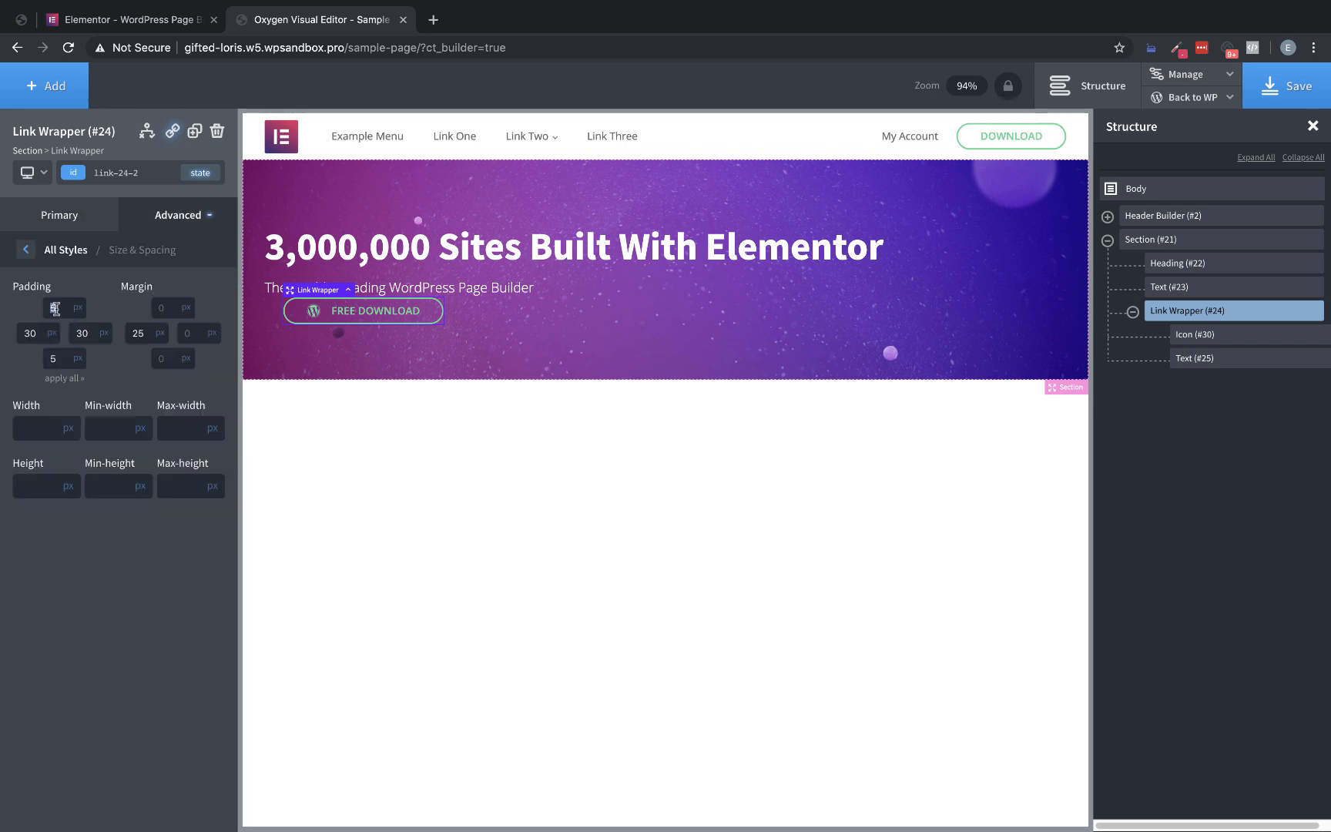
text(16)
click(54, 358)
text(16)
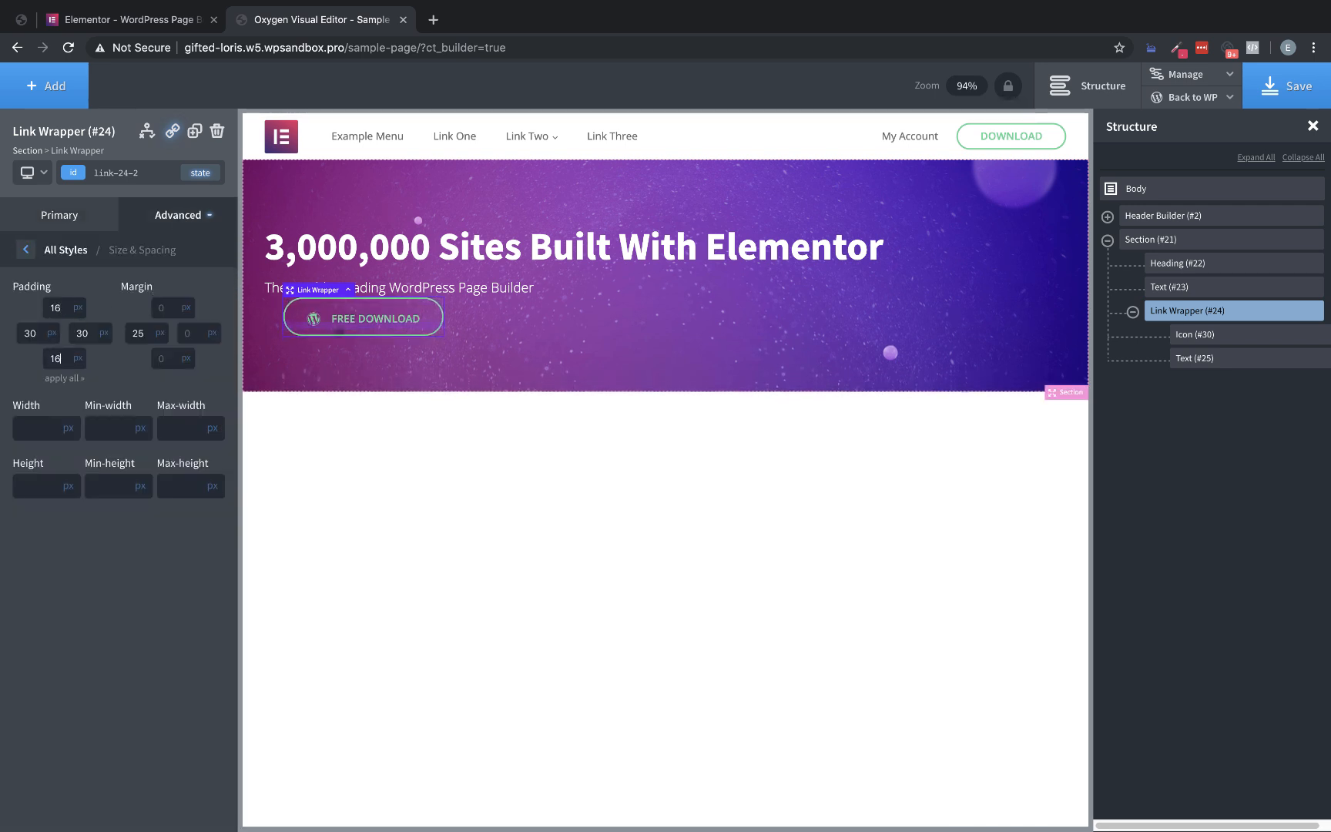
double_click(40, 334)
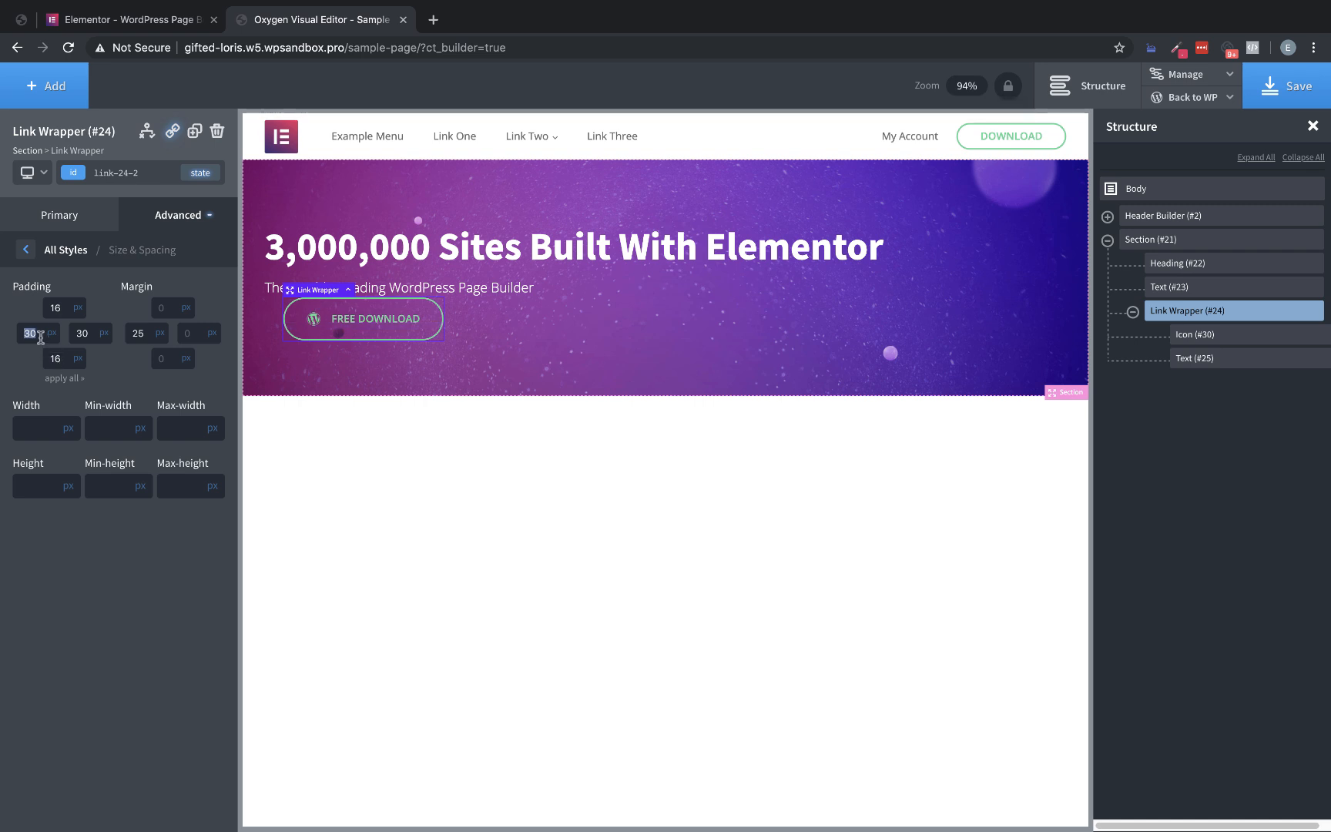
text(40)
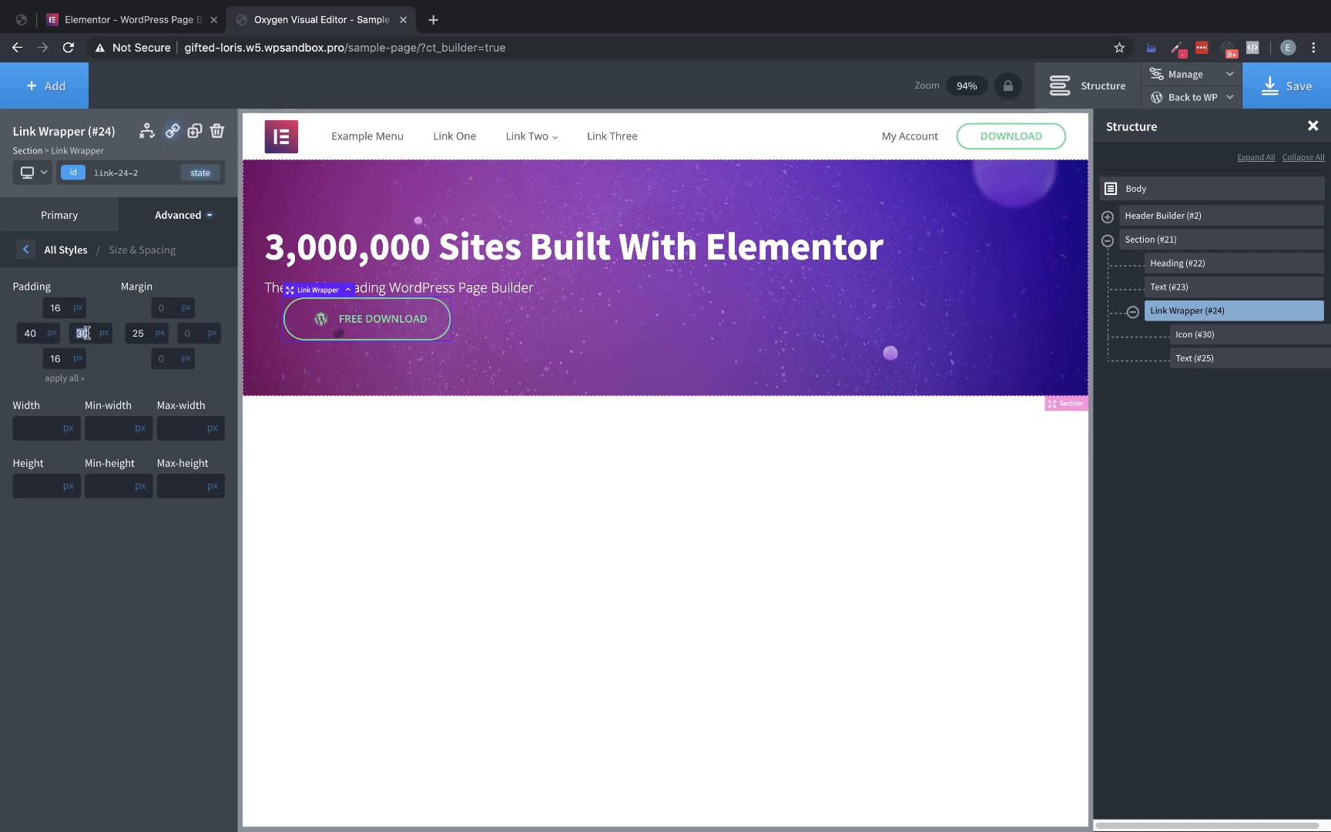
text(40)
Inspect the icon and text of Elementor's Free Download button, and set the Oxygen hero button text's font size to 16 px
click(144, 19)
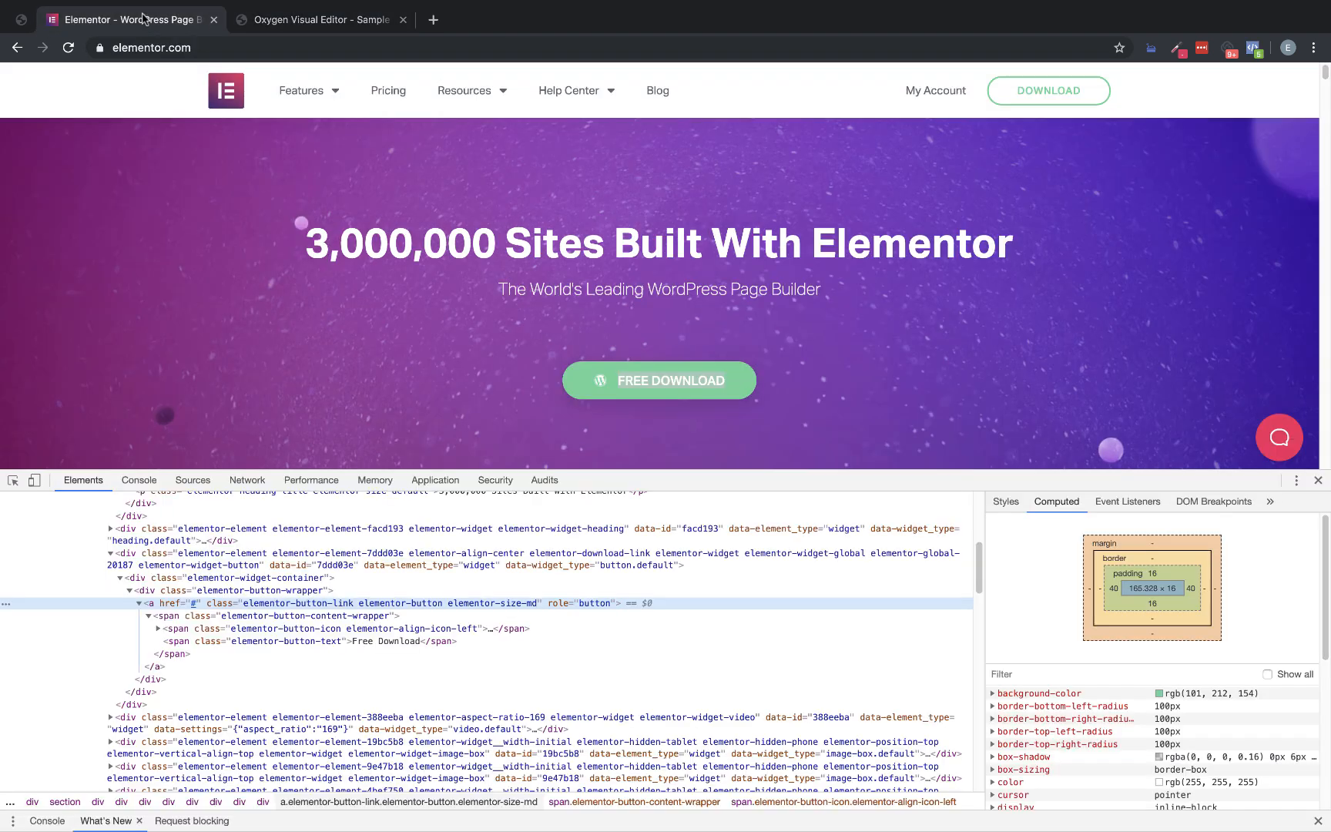
click(292, 629)
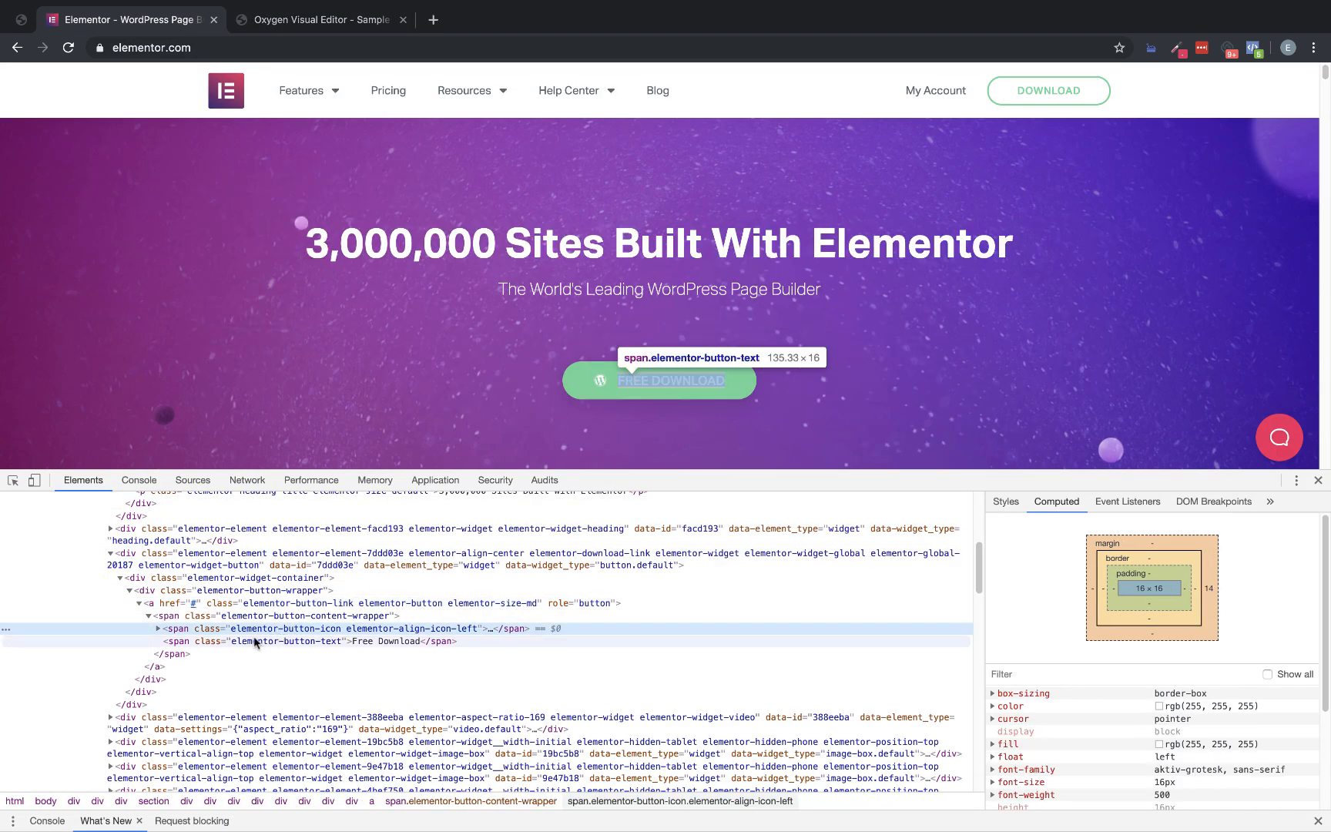
click(256, 640)
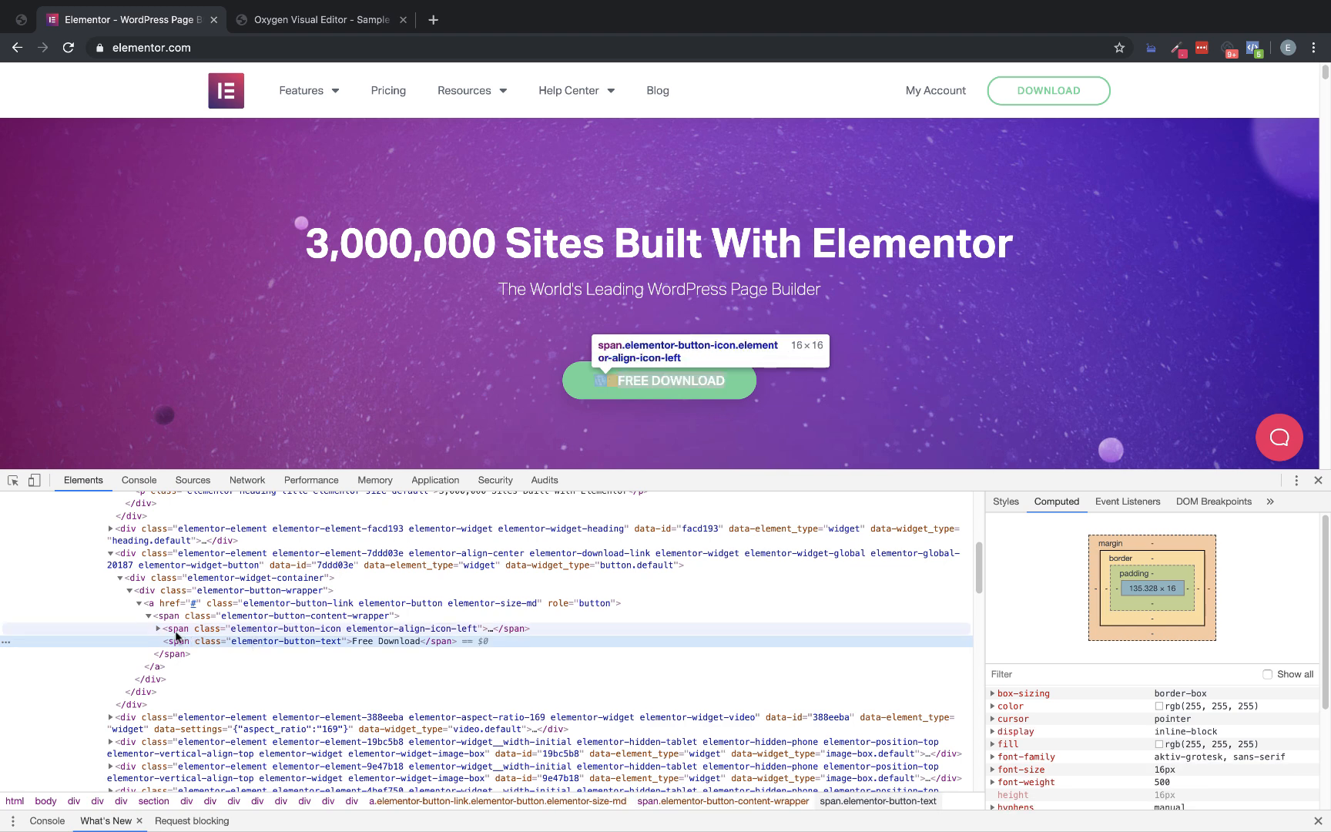
click(157, 628)
click(222, 641)
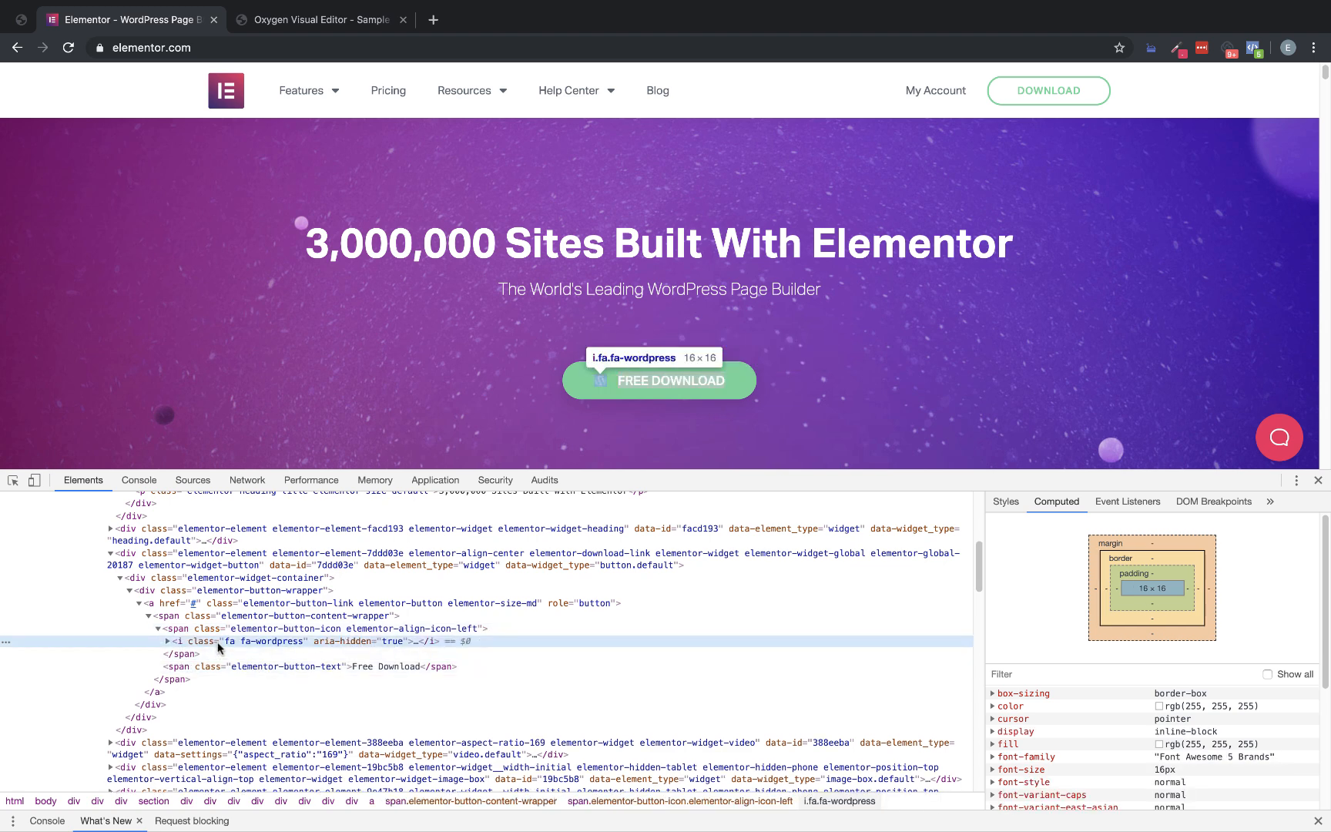
click(312, 19)
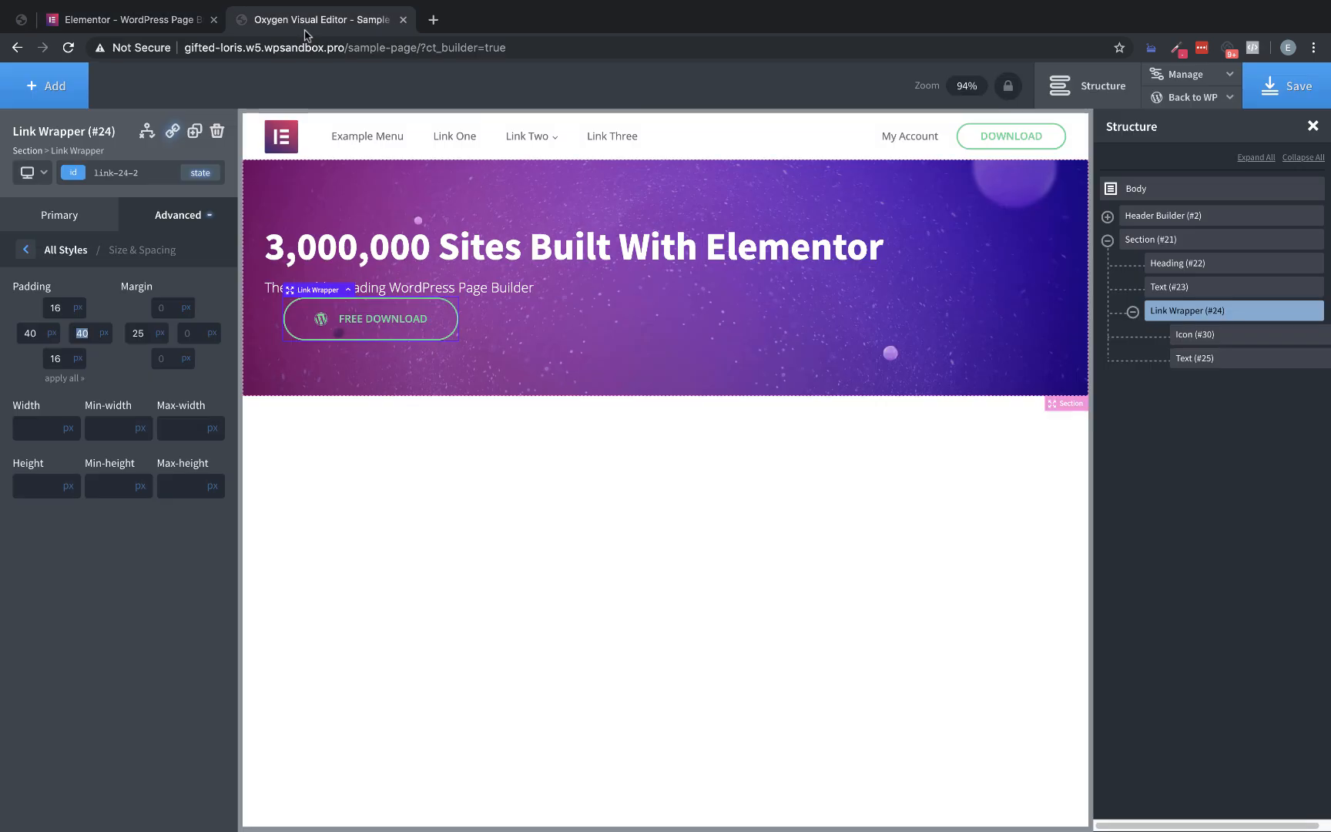
click(383, 319)
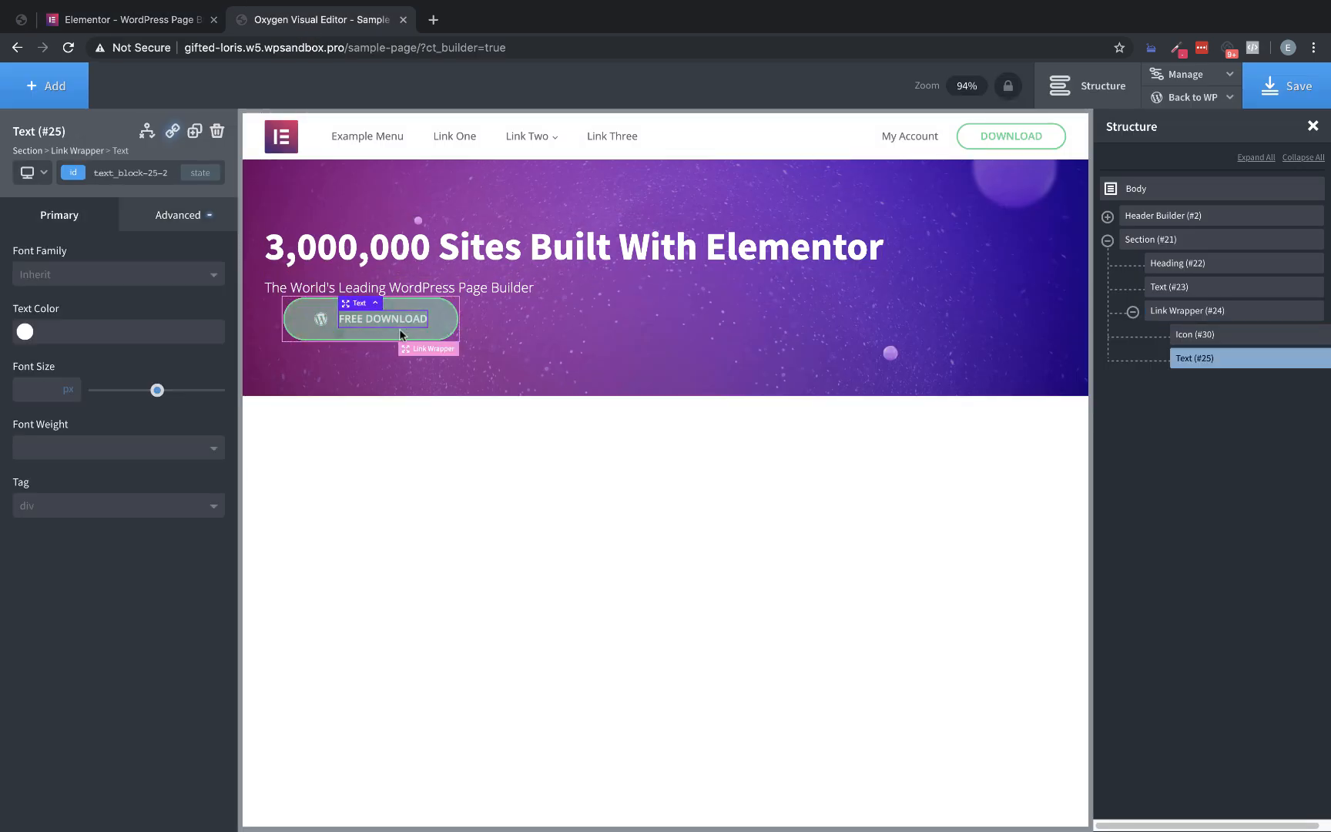
click(43, 388)
text(16)
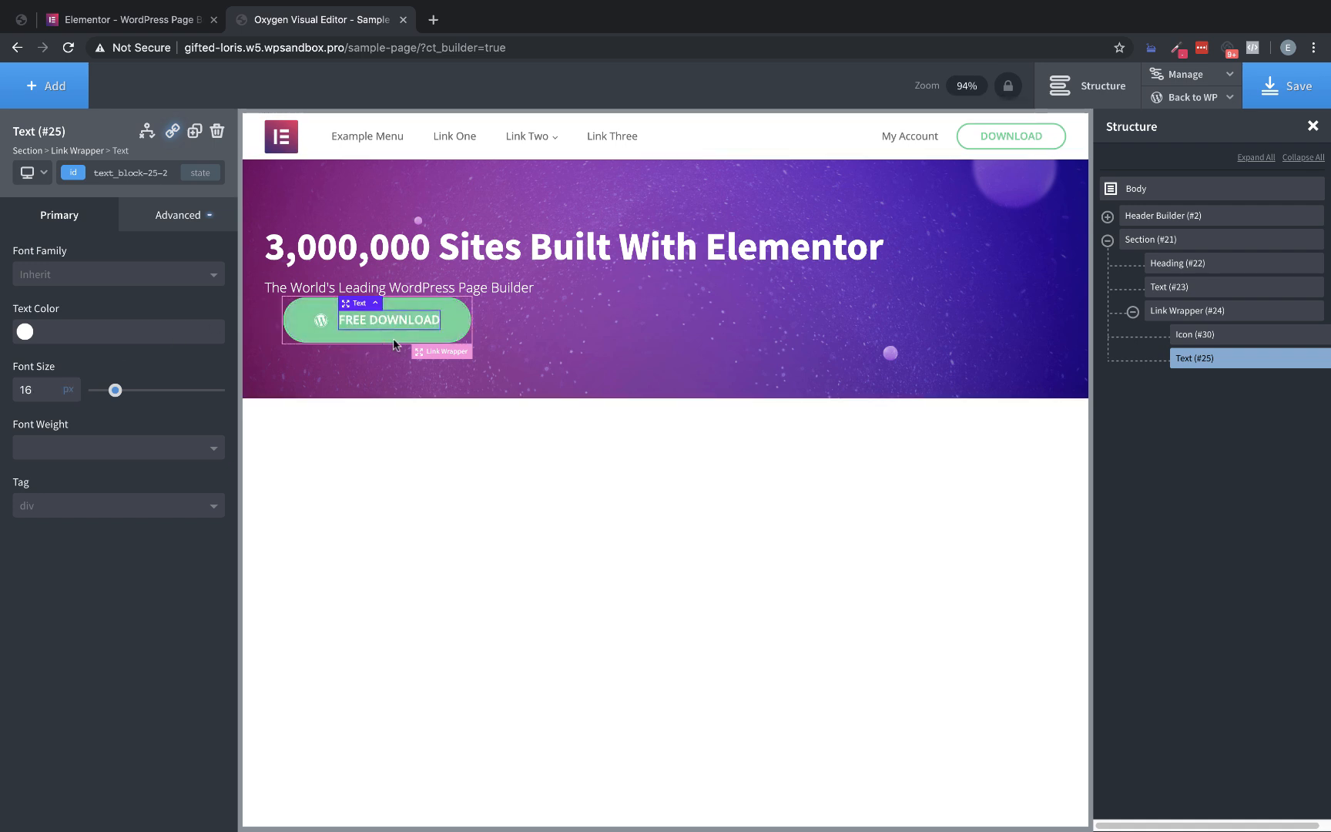
Align the hero button link wrapper's items vertically to the middle and set its background color to the global green
click(449, 352)
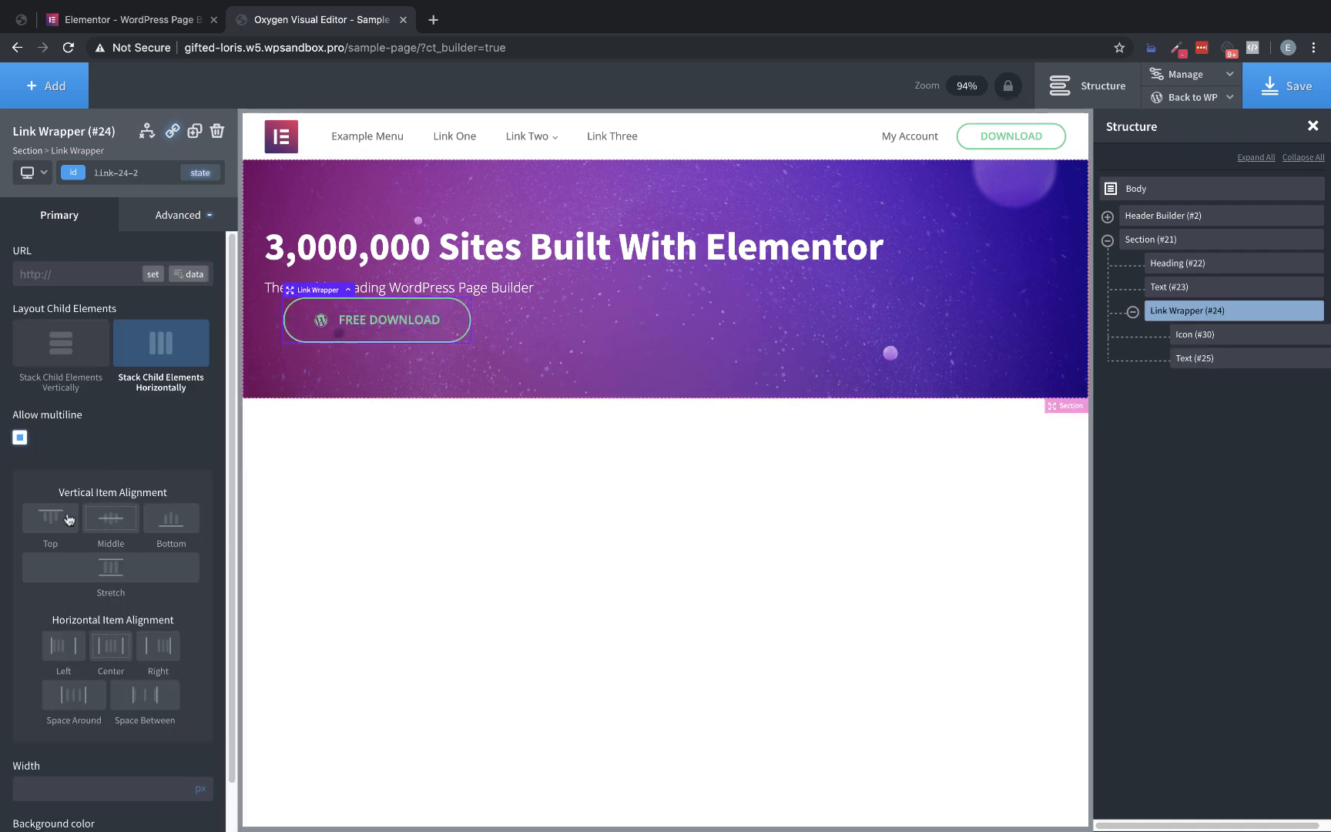
click(118, 524)
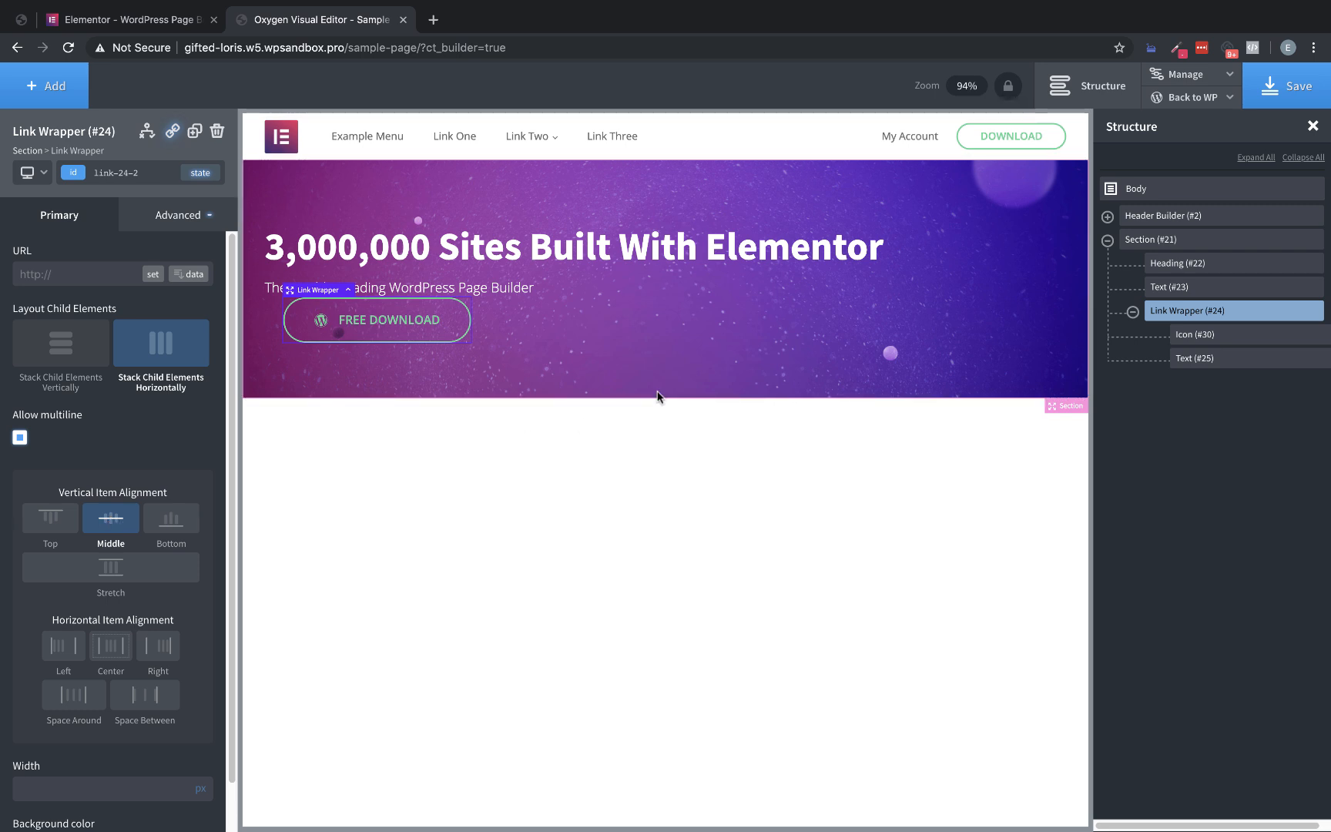
click(181, 215)
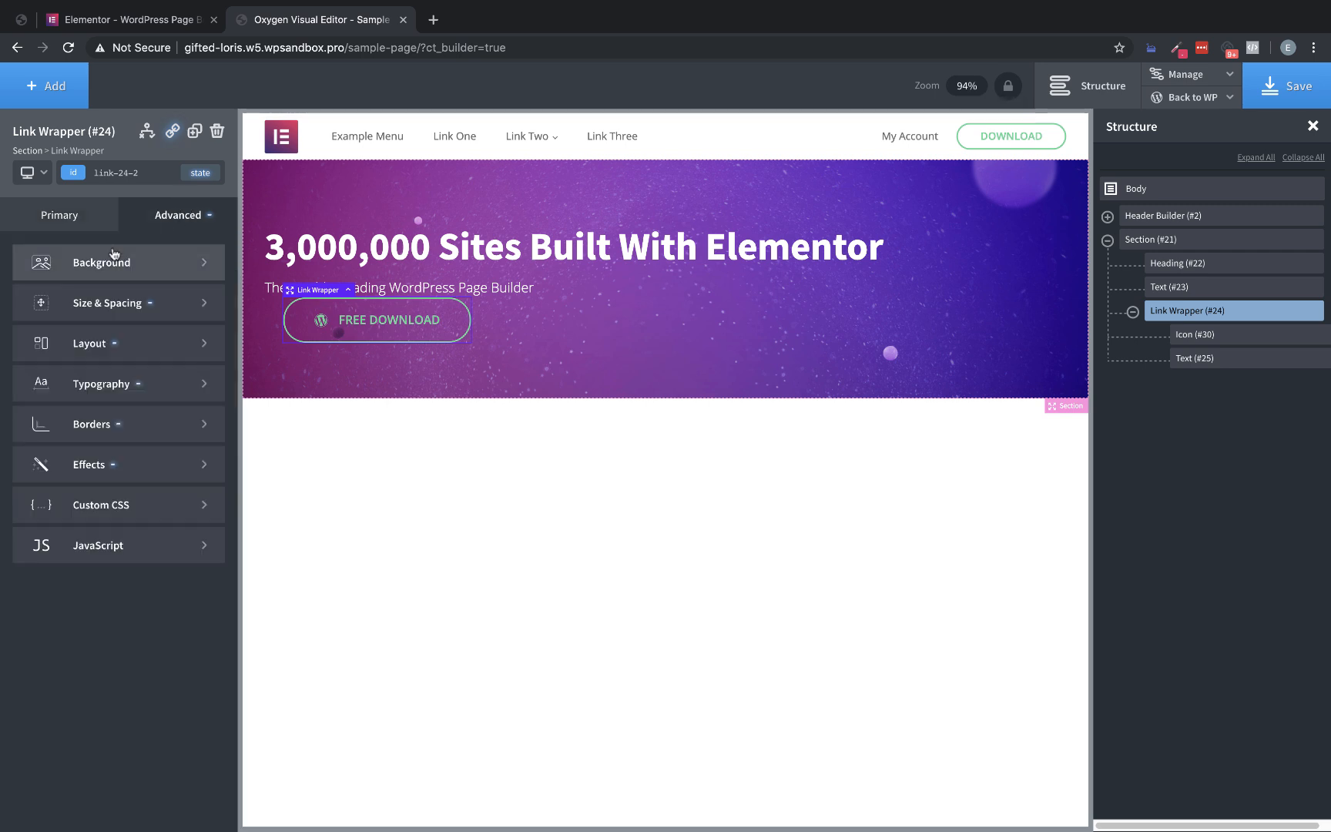
click(98, 266)
click(25, 310)
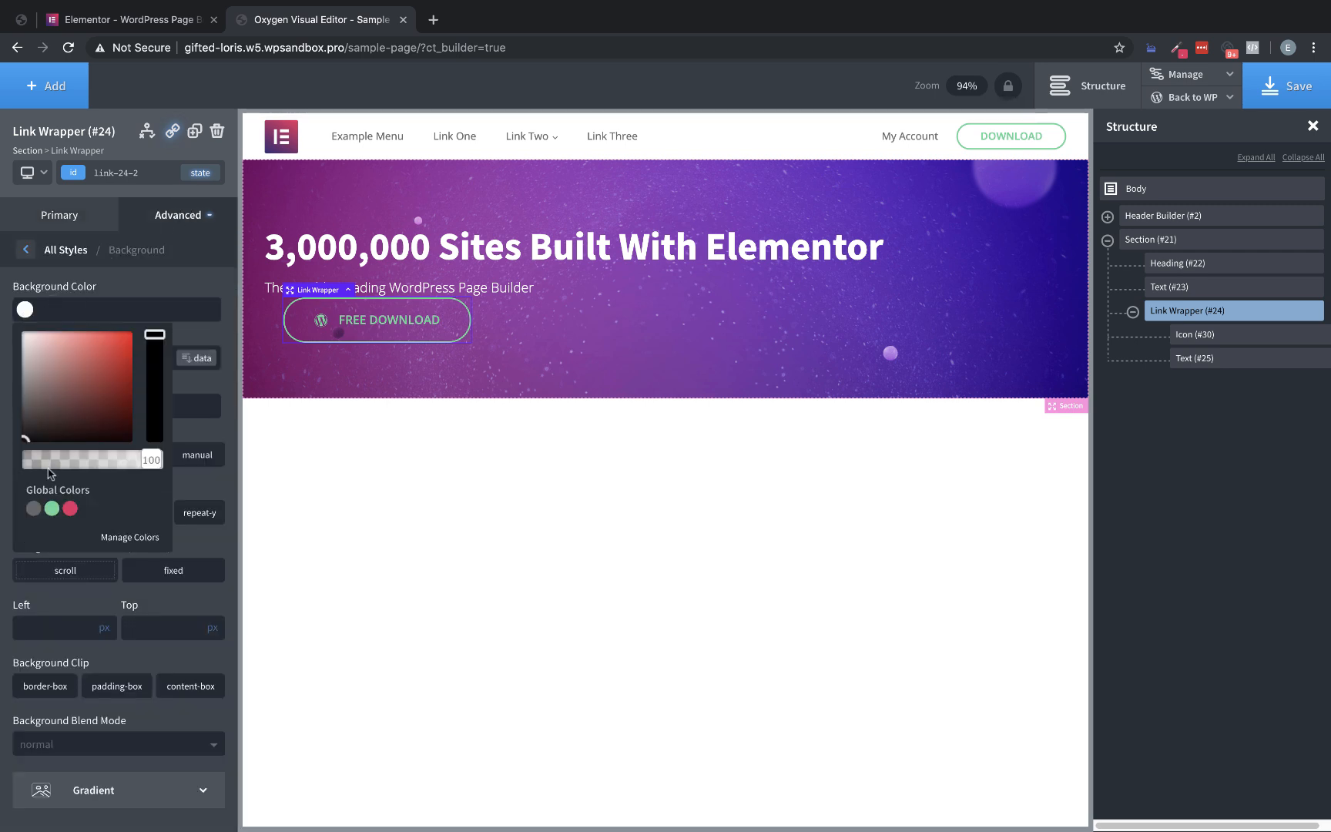
click(51, 508)
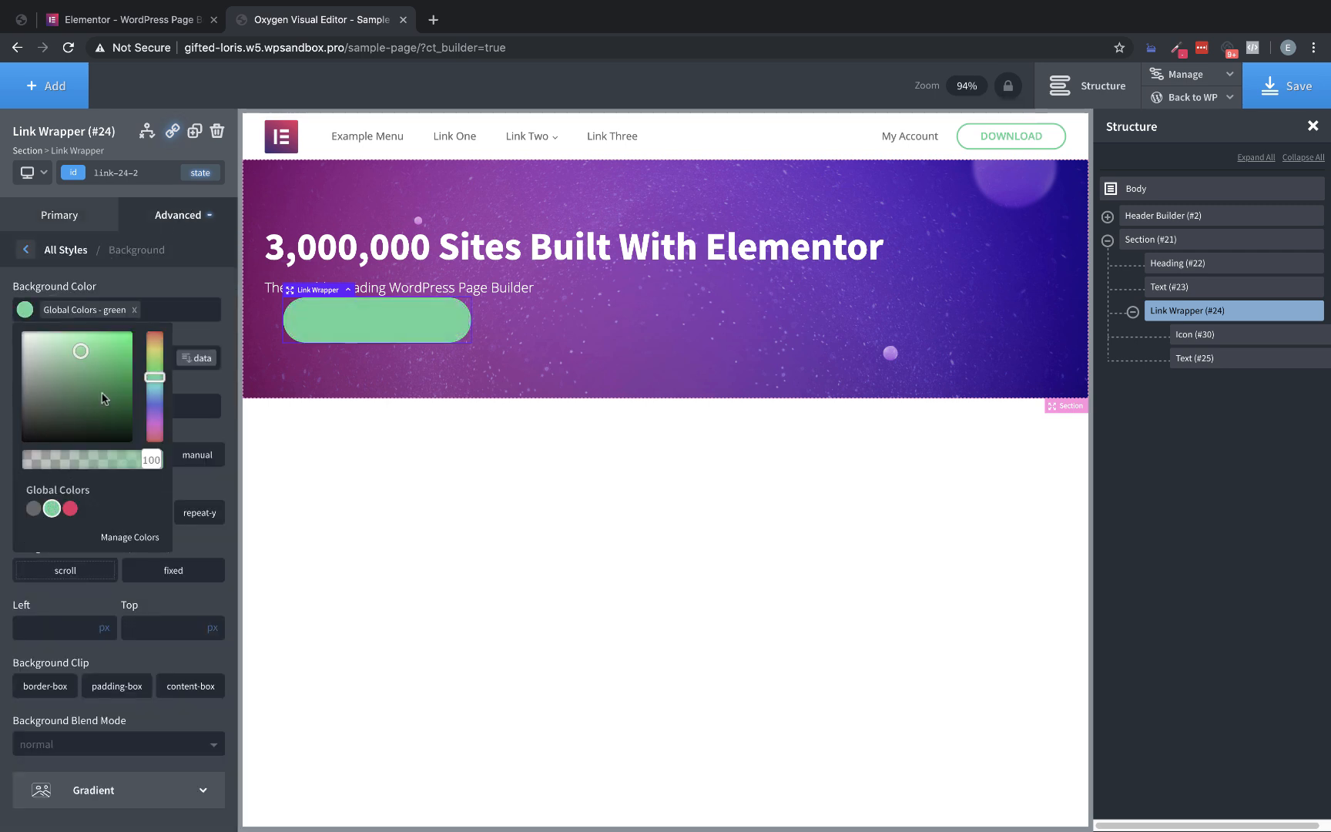
Set the hero button link wrapper's typography color to white, #ffffff
click(204, 214)
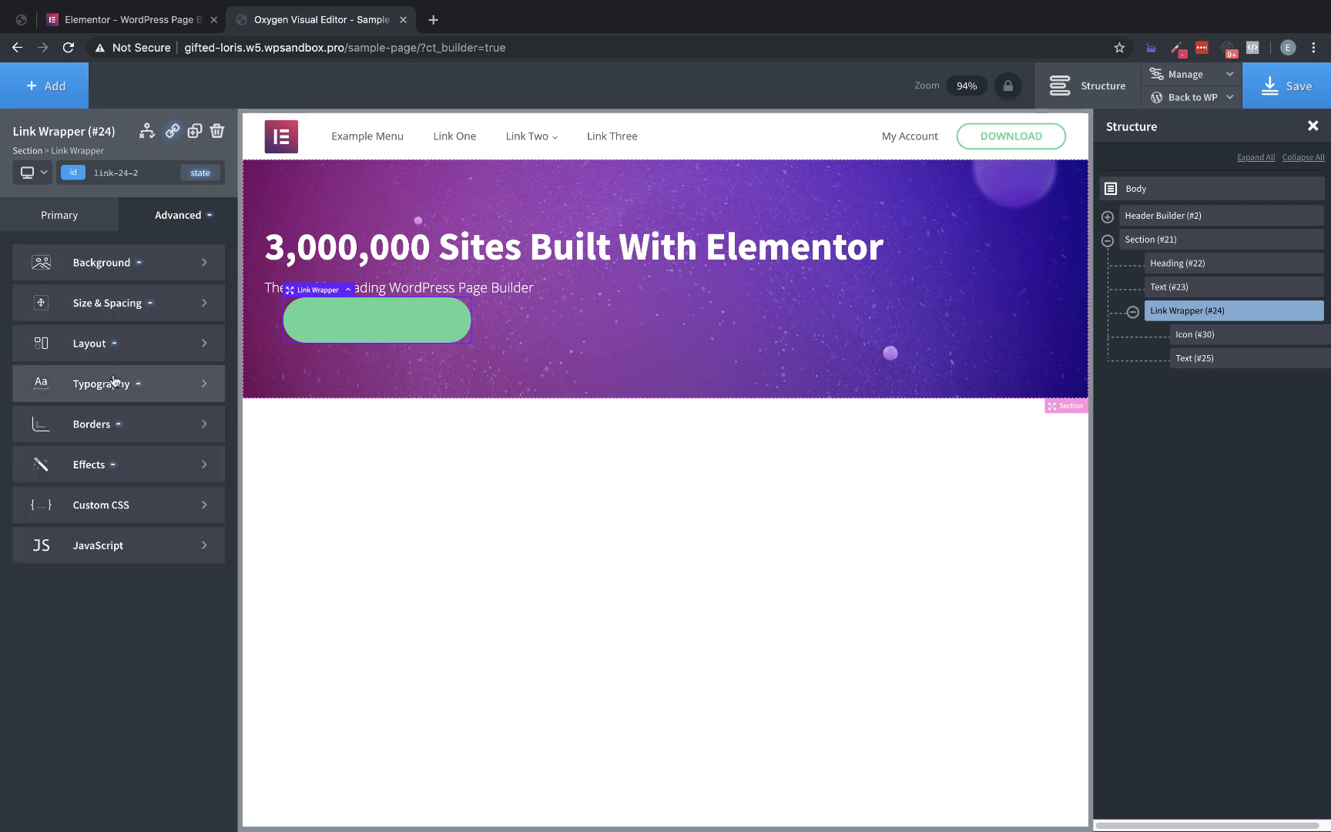
click(107, 379)
click(22, 370)
drag(60, 432, 1, 341)
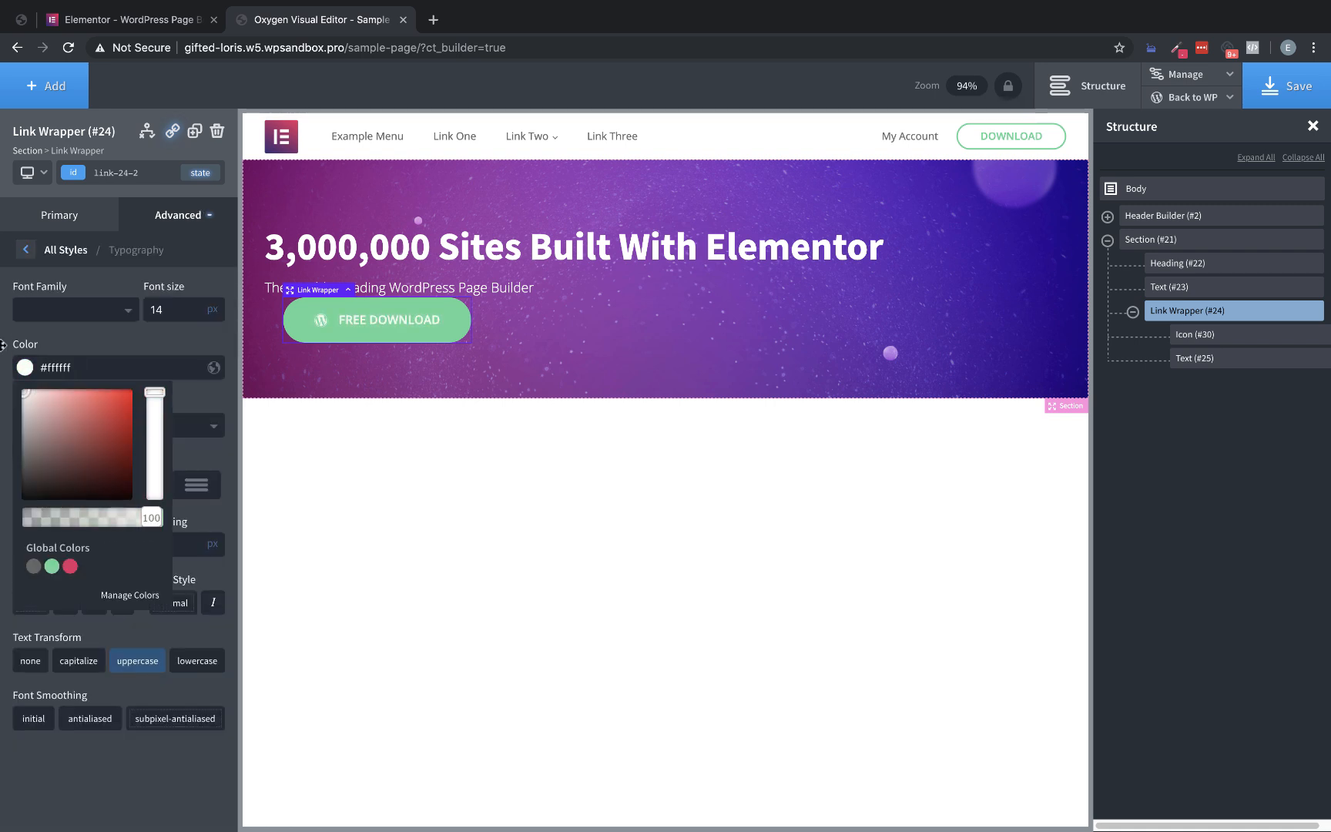
click(1, 343)
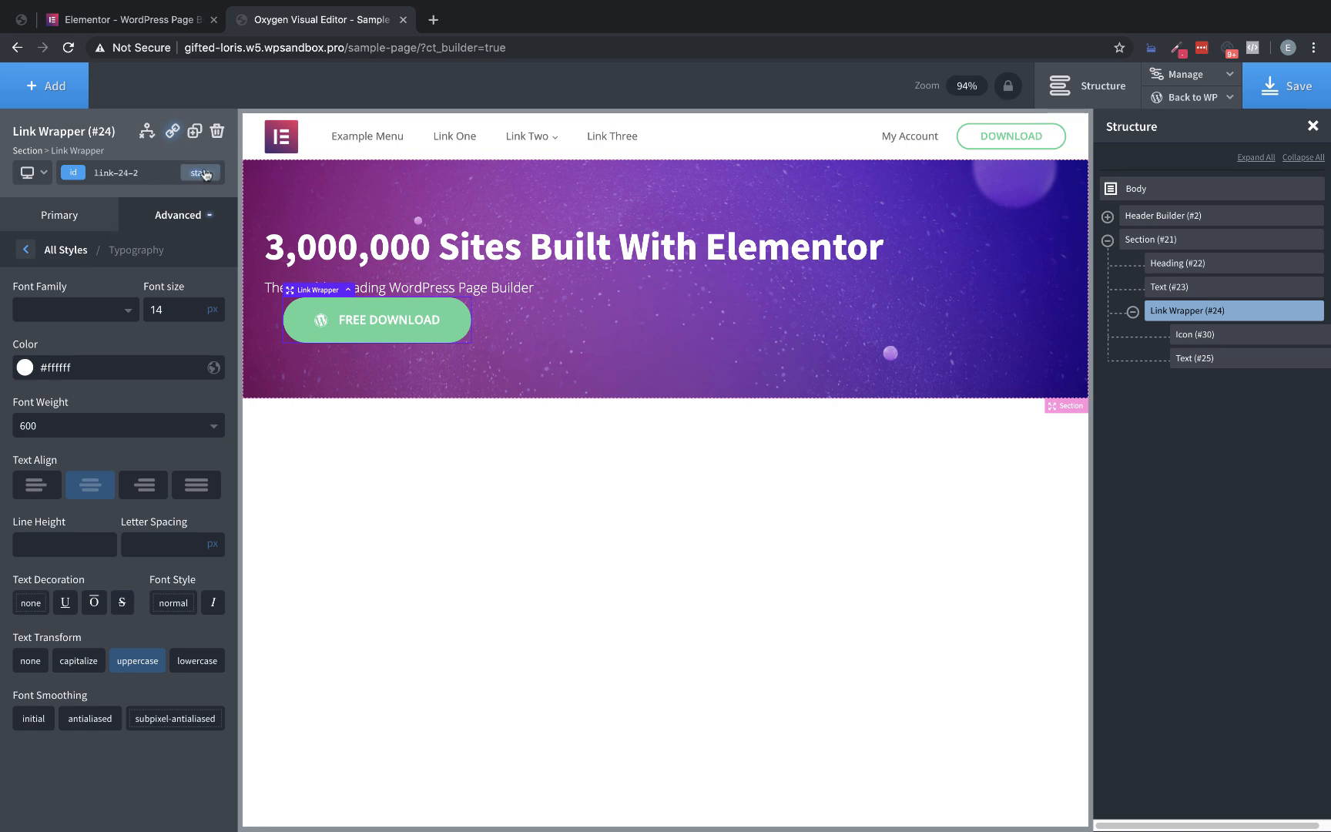
Sample the hover background color #DB3156 from the Free Download button on the Elementor homepage
click(167, 21)
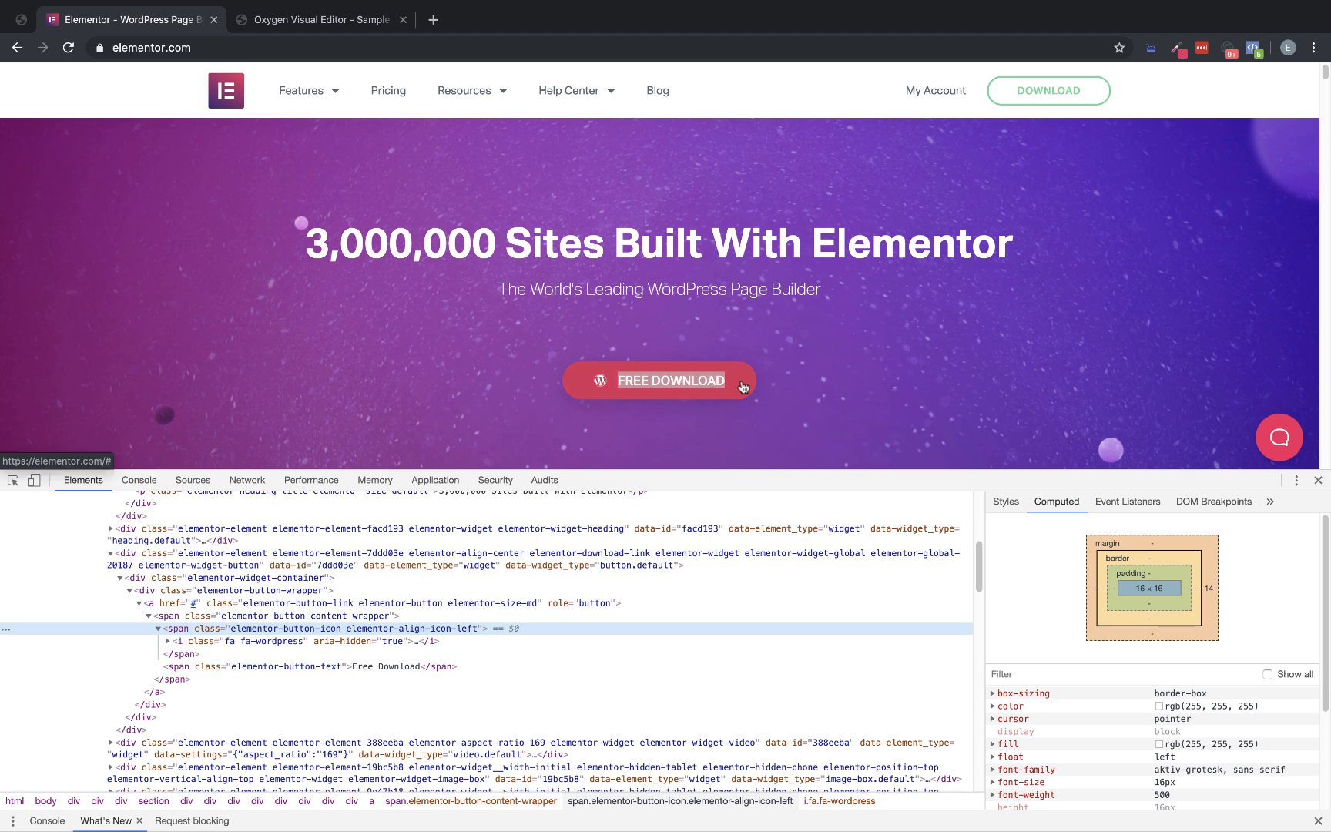
click(1176, 47)
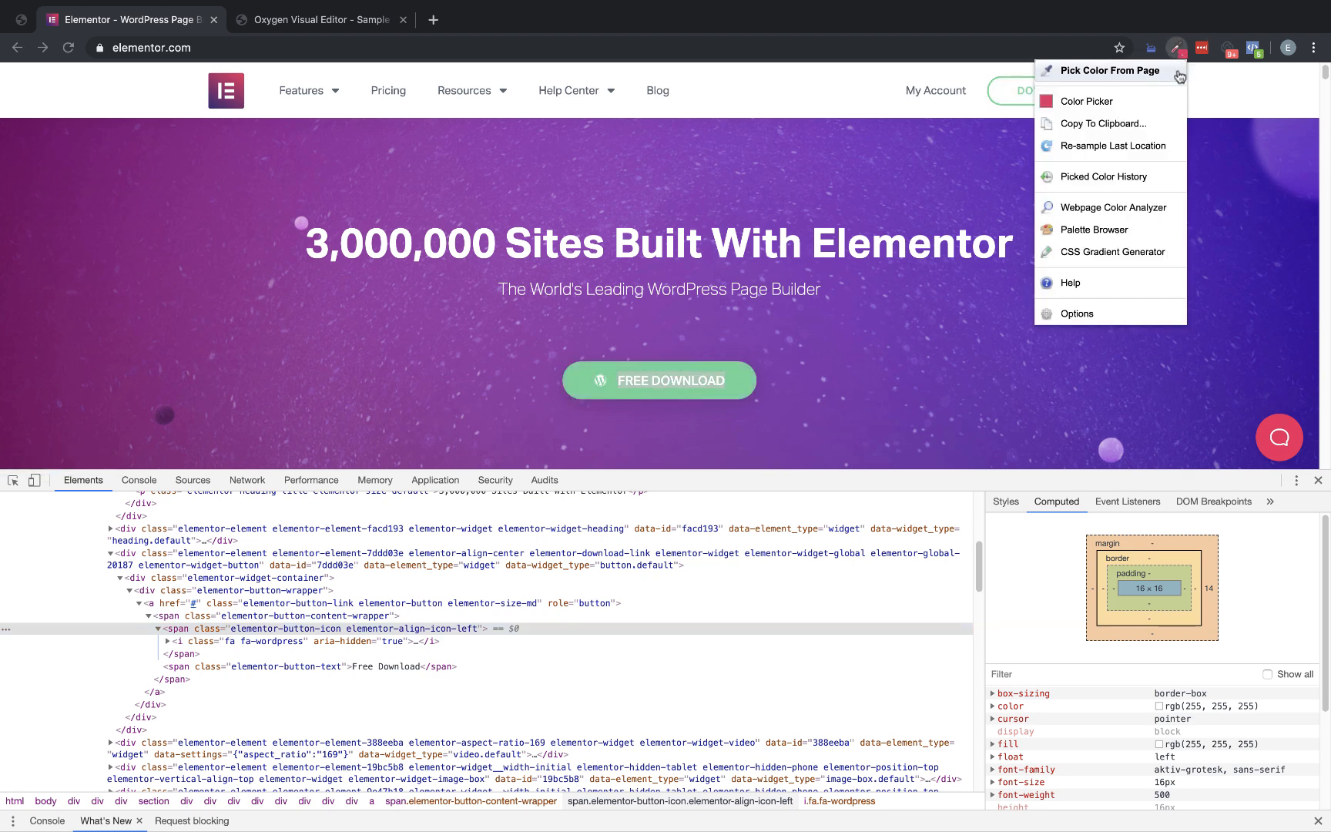
click(1098, 71)
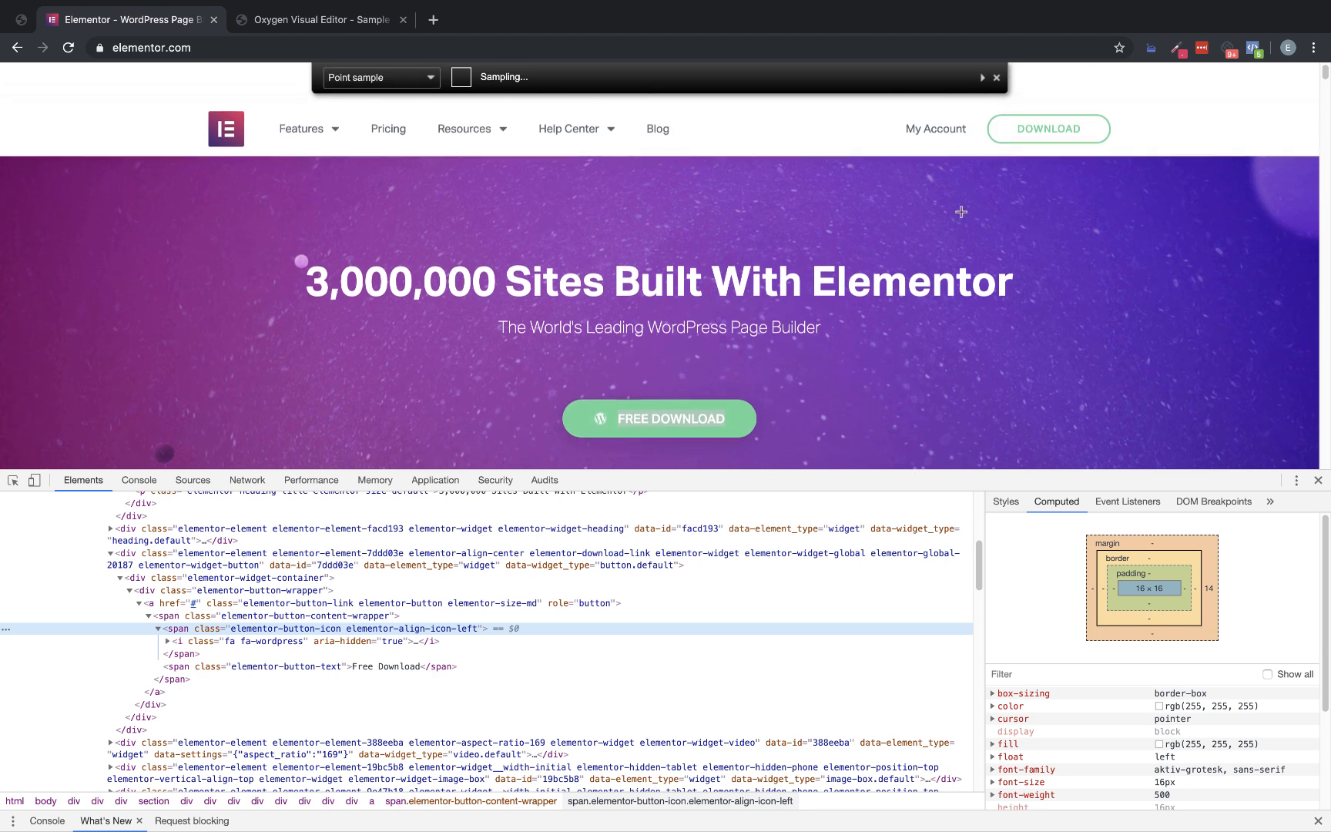
click(741, 425)
In Oxygen, set the button link wrapper's hover-state text color to the global green and its hover background color to #db3156
click(306, 23)
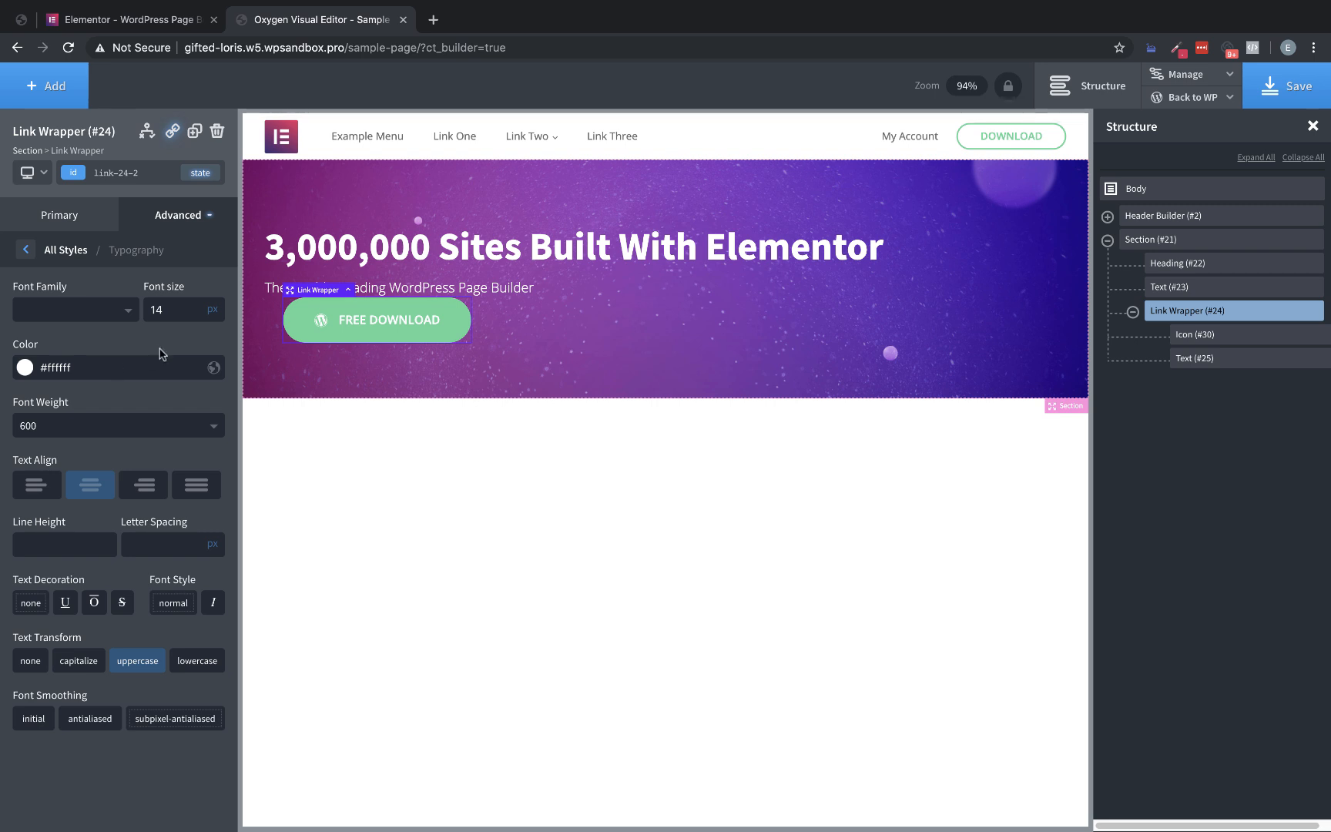
click(197, 174)
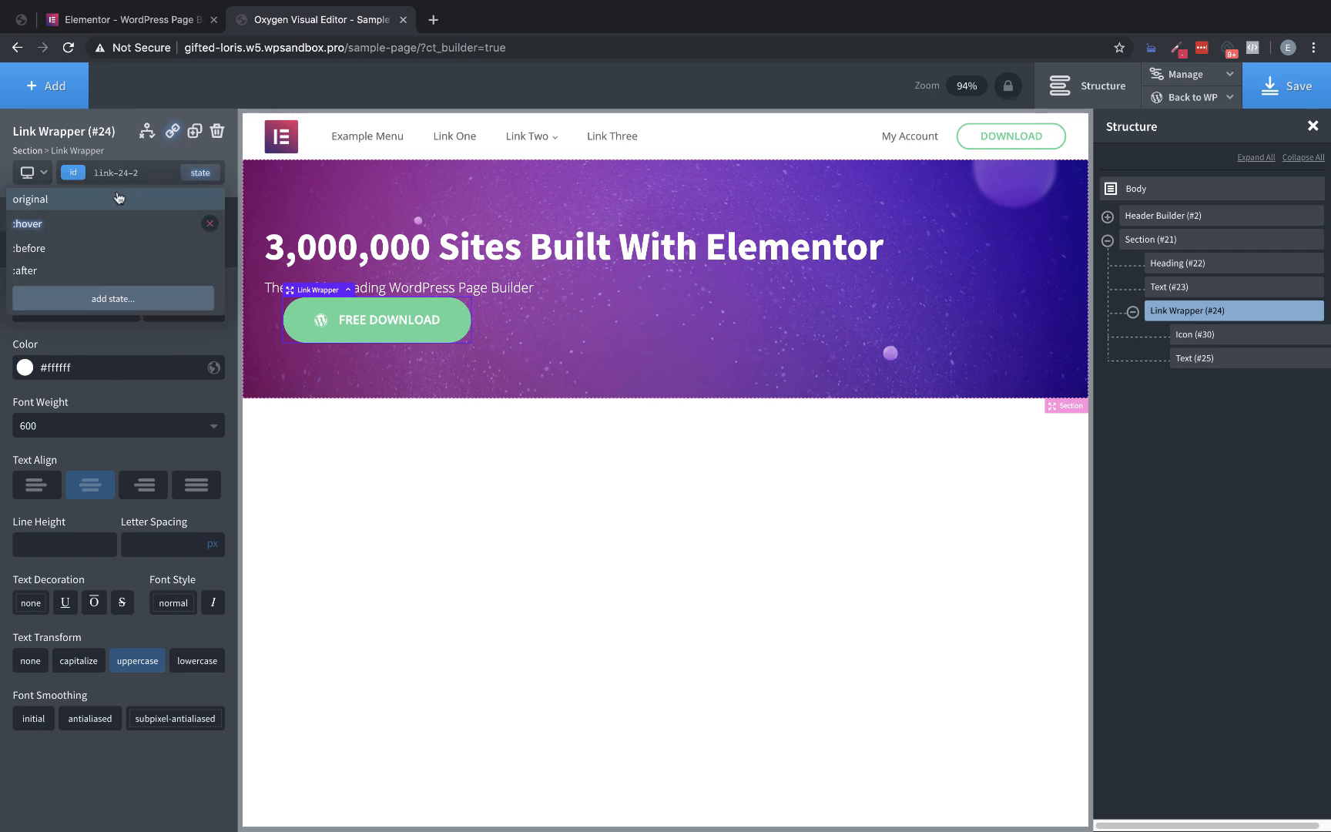
click(60, 223)
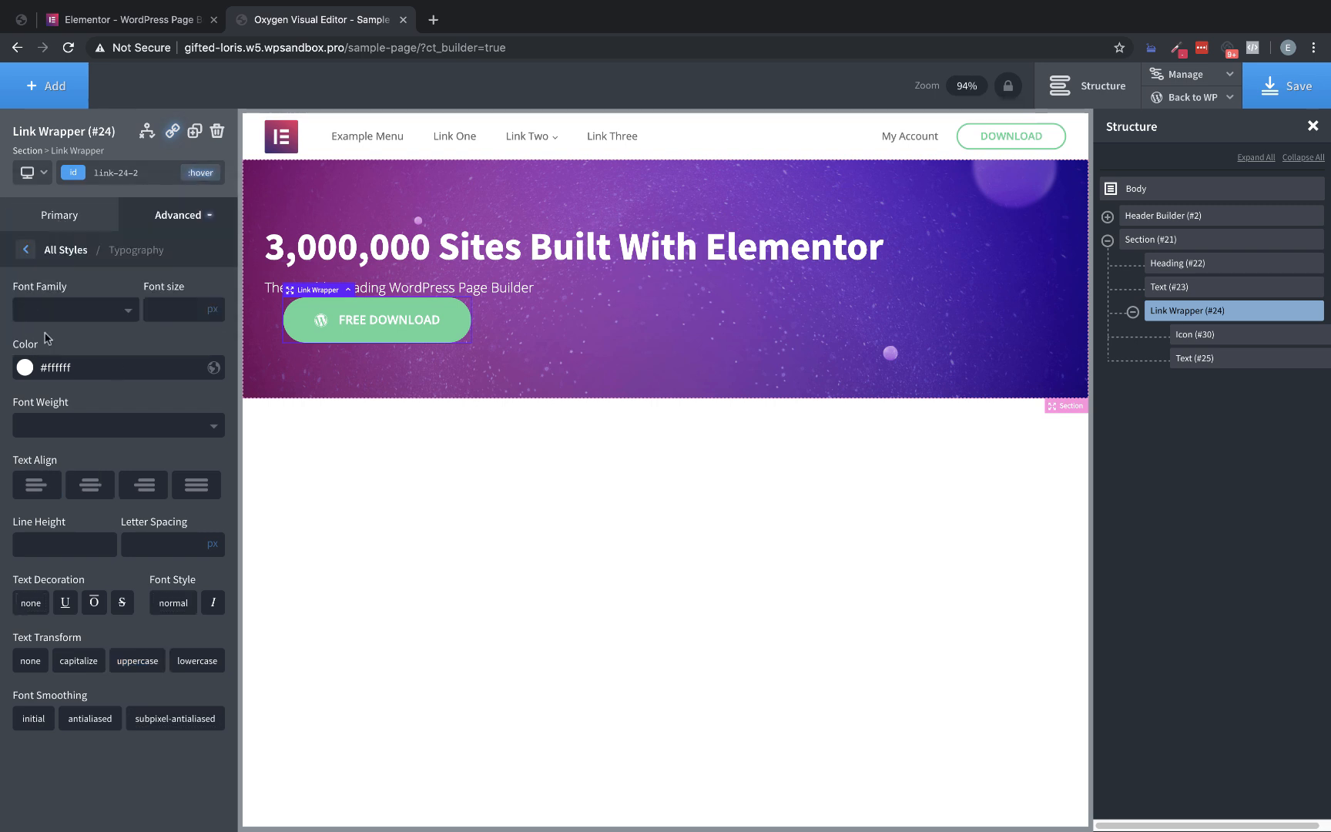
click(24, 368)
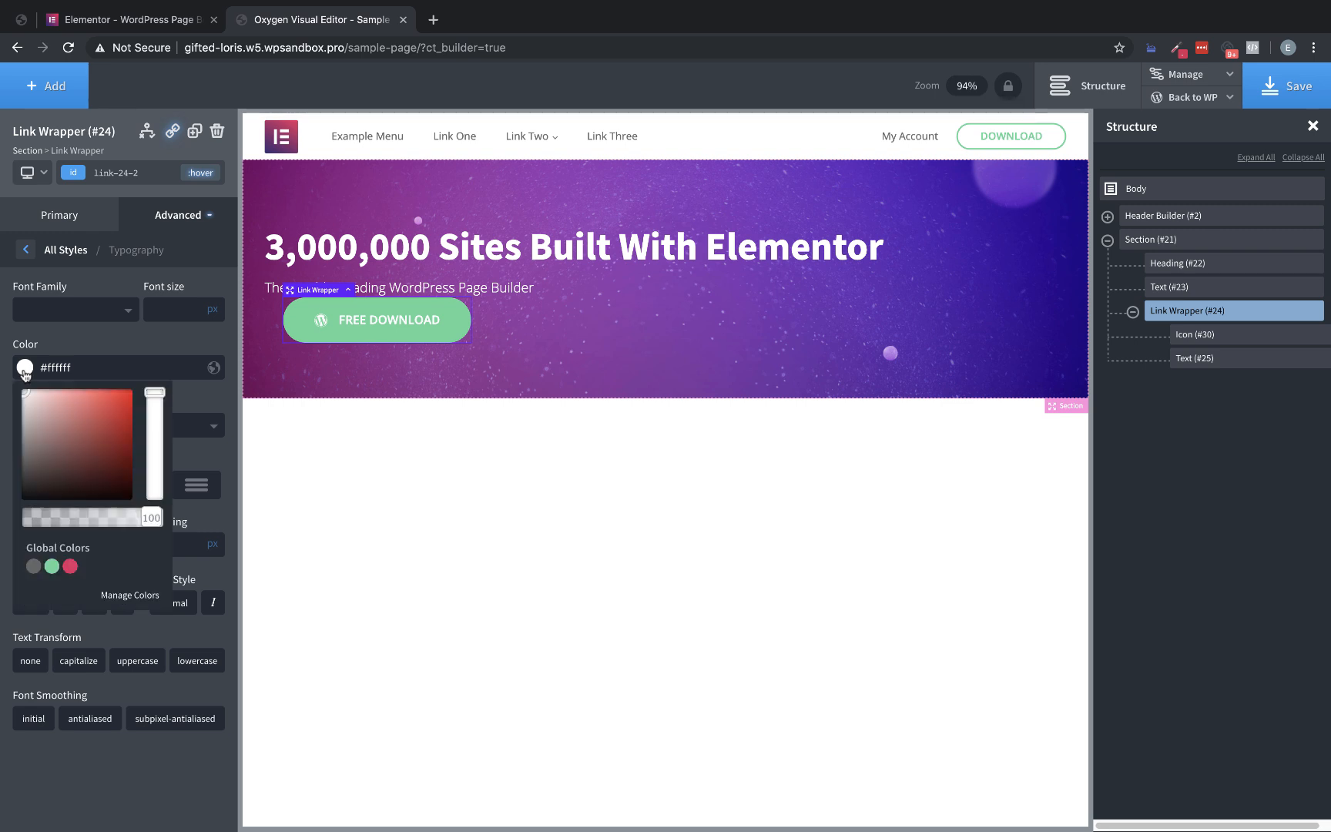
click(51, 567)
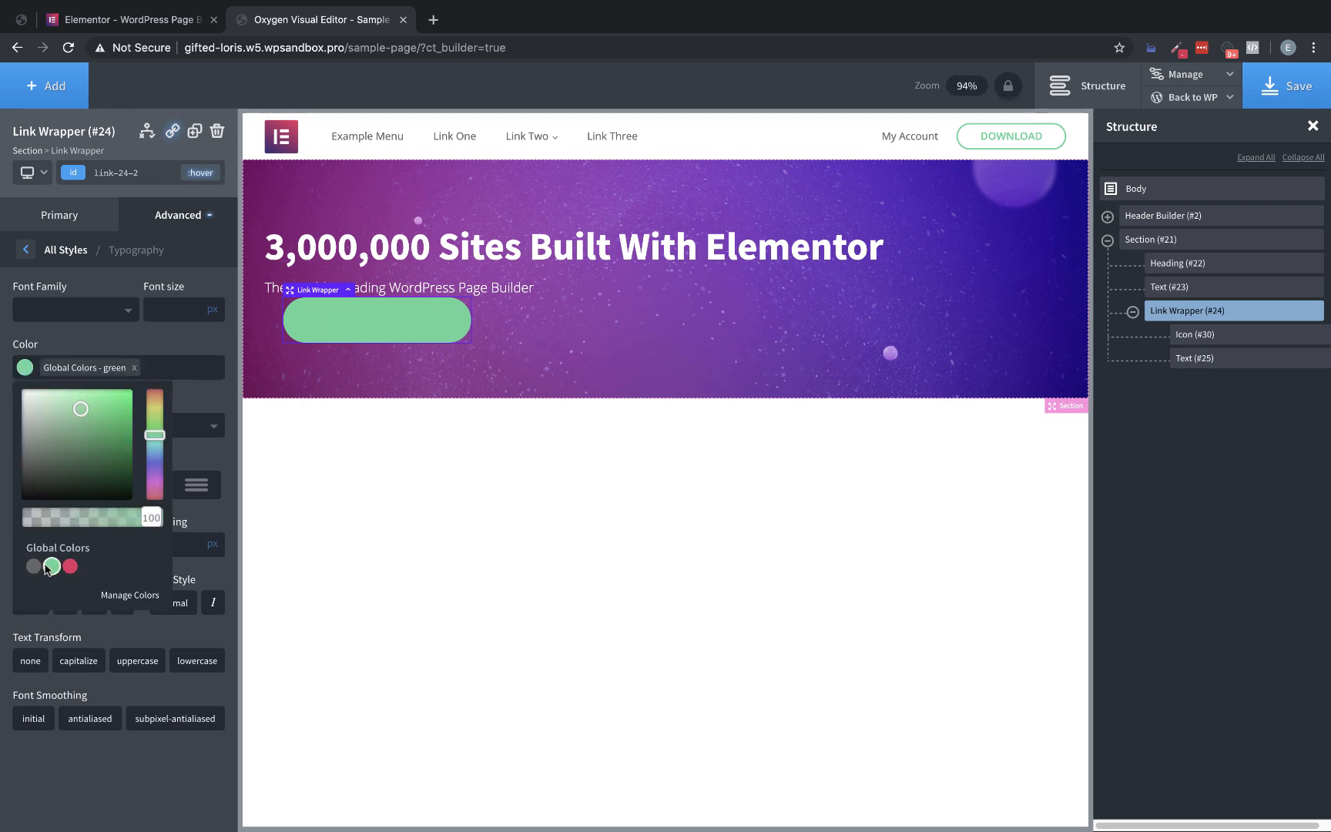
click(159, 218)
click(131, 263)
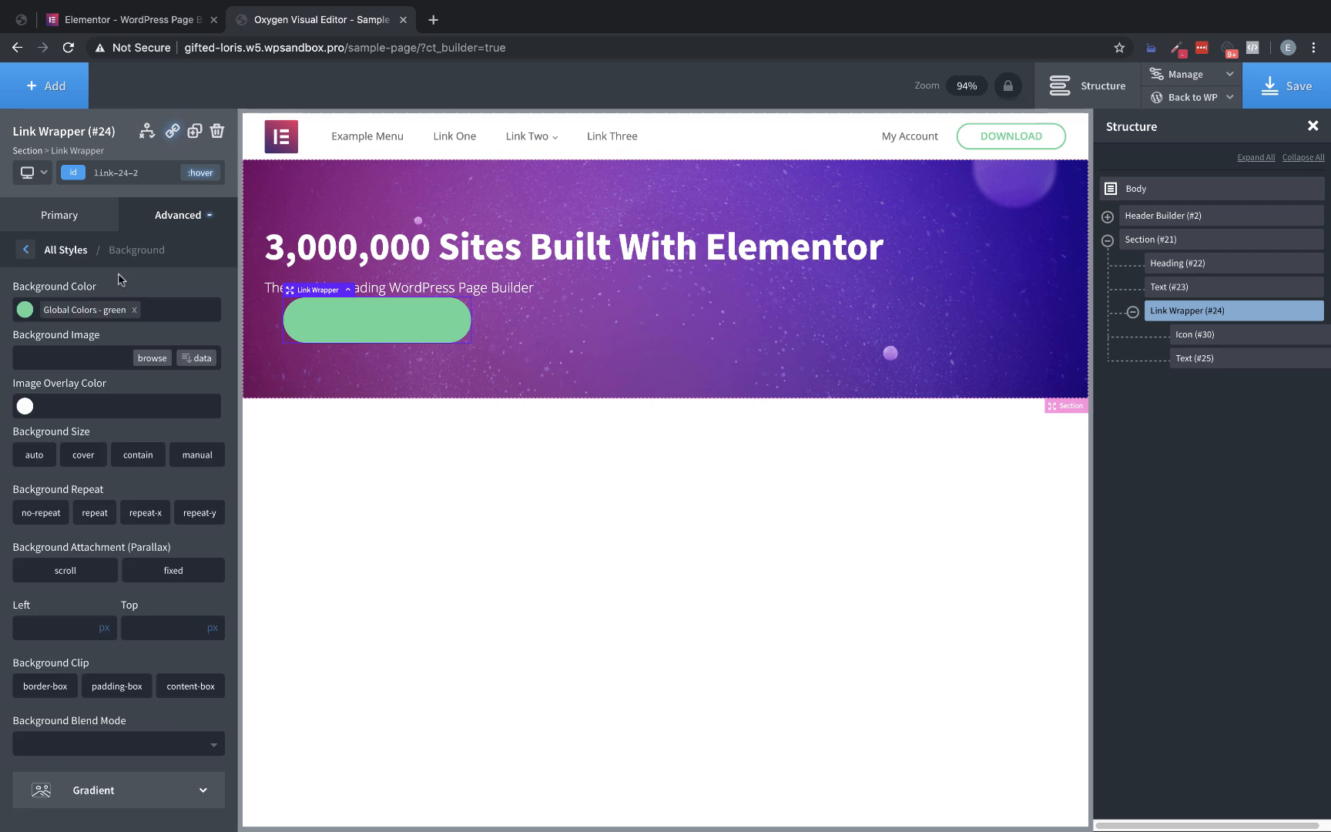
click(133, 309)
key(ctrl+v)
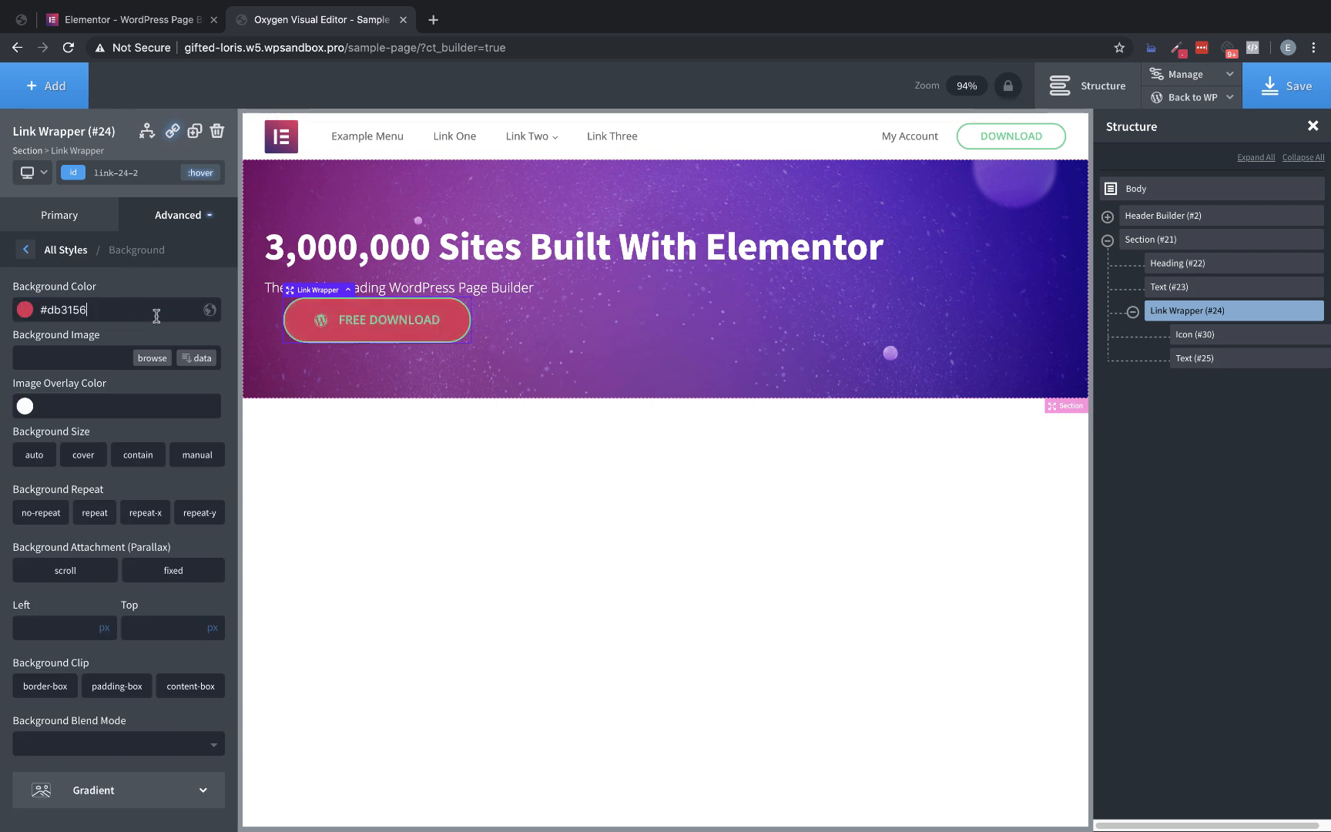
Compare with Elementor's button, then set the hover-state border color to the sampled red and save it as a global color named red
click(176, 25)
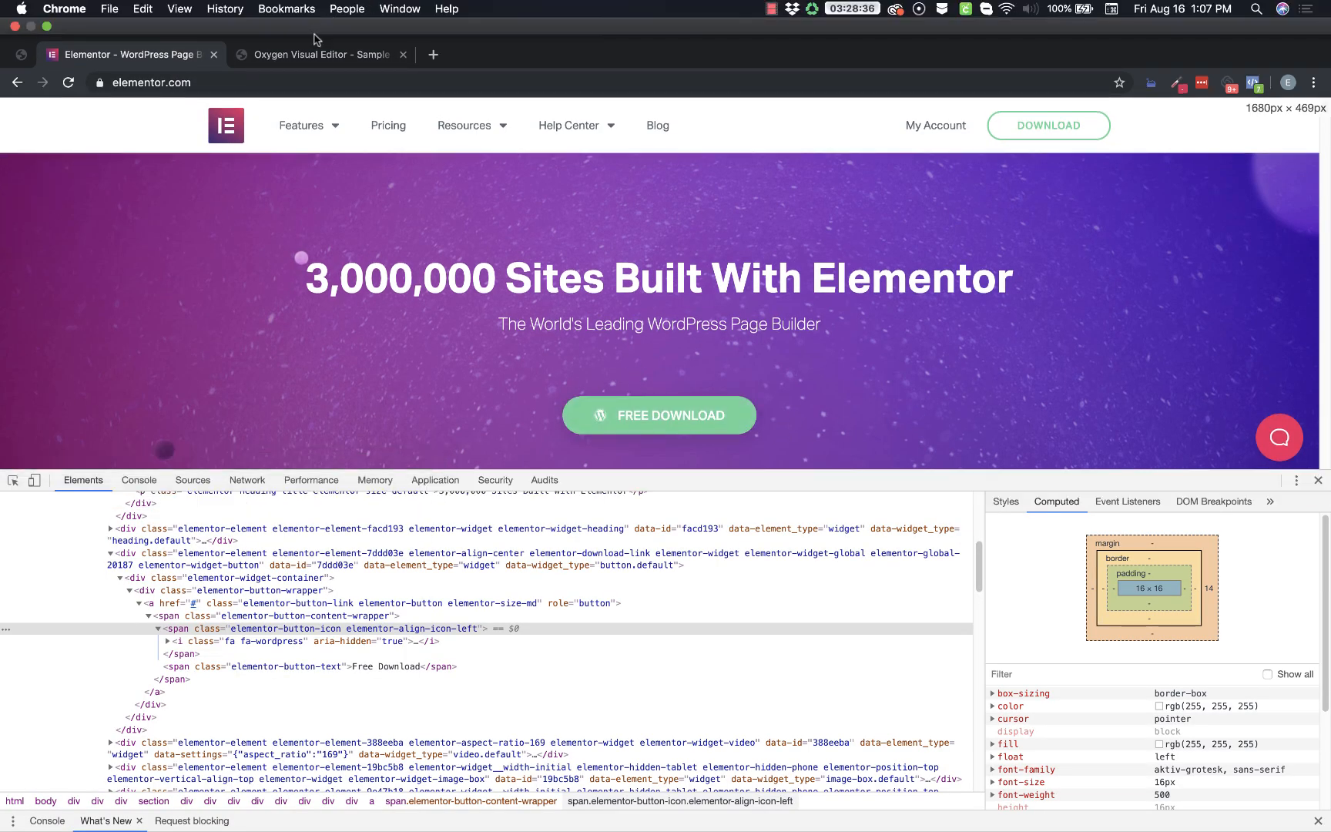
click(302, 20)
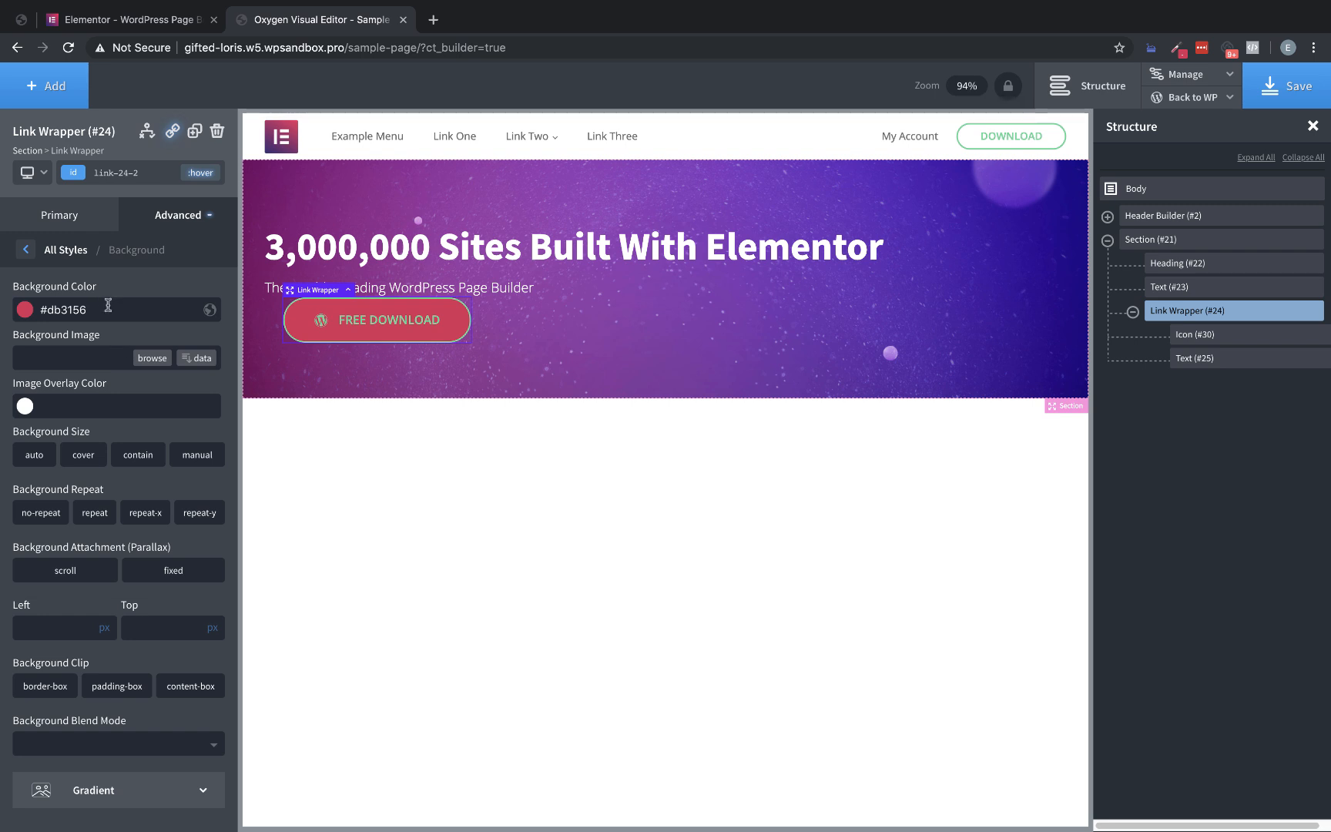
click(166, 217)
click(138, 430)
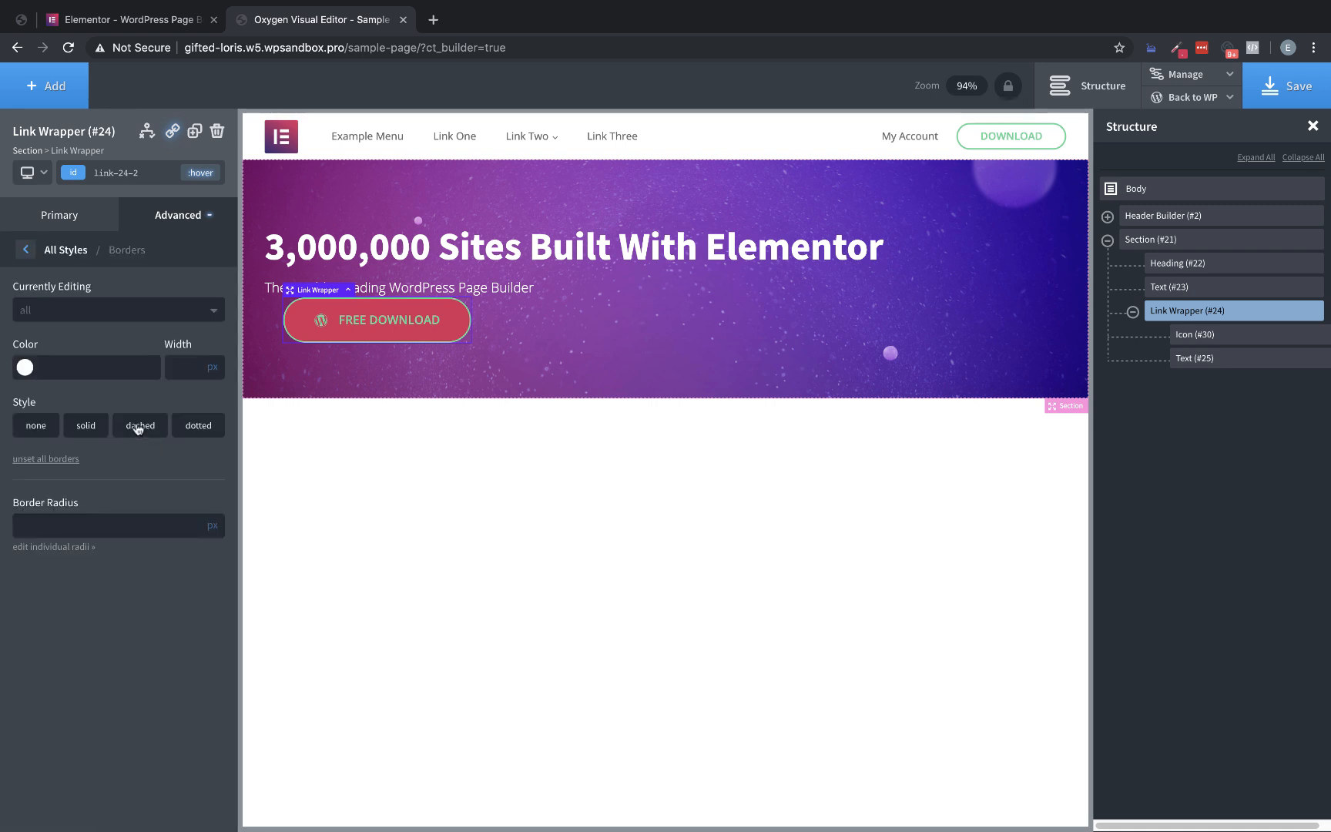
click(53, 369)
key(super+v)
click(148, 369)
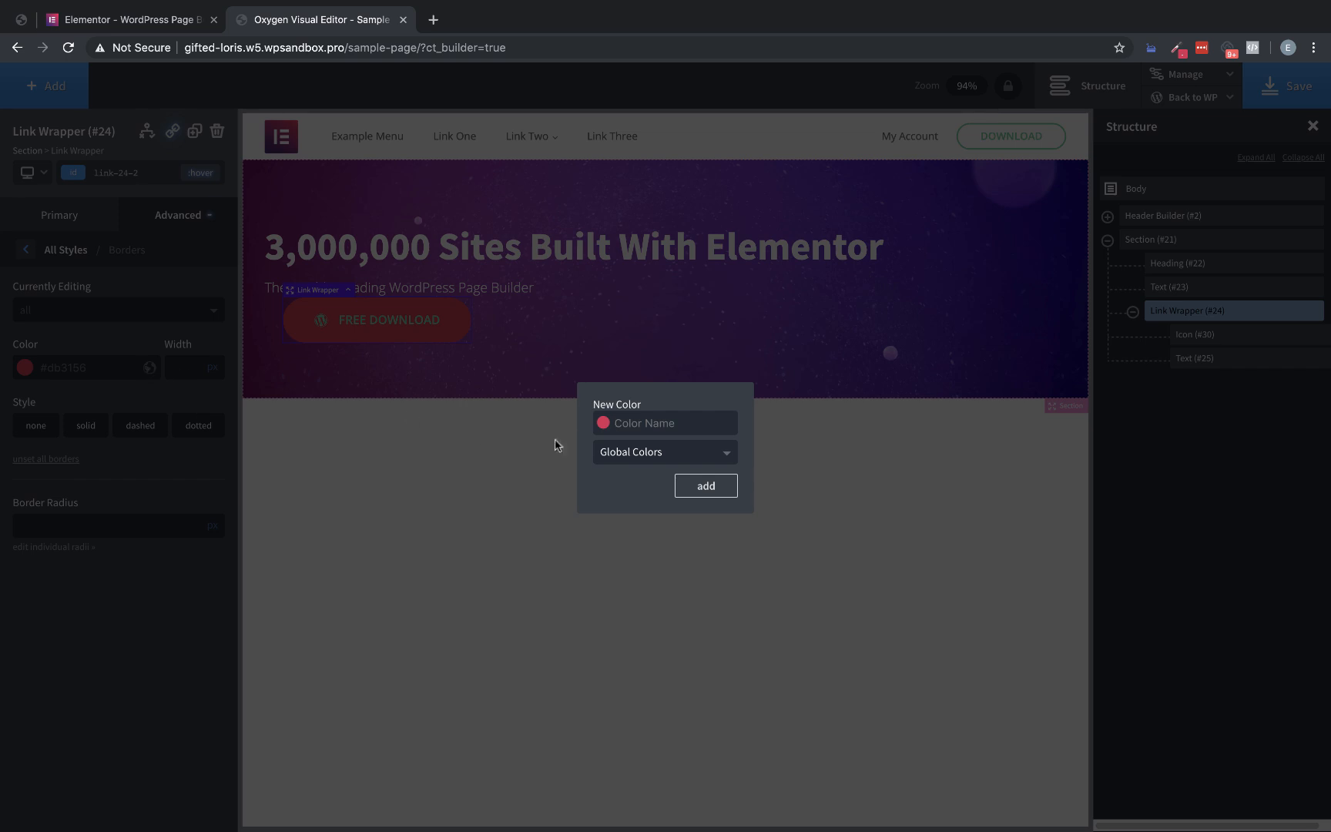
text(red)
key(Return)
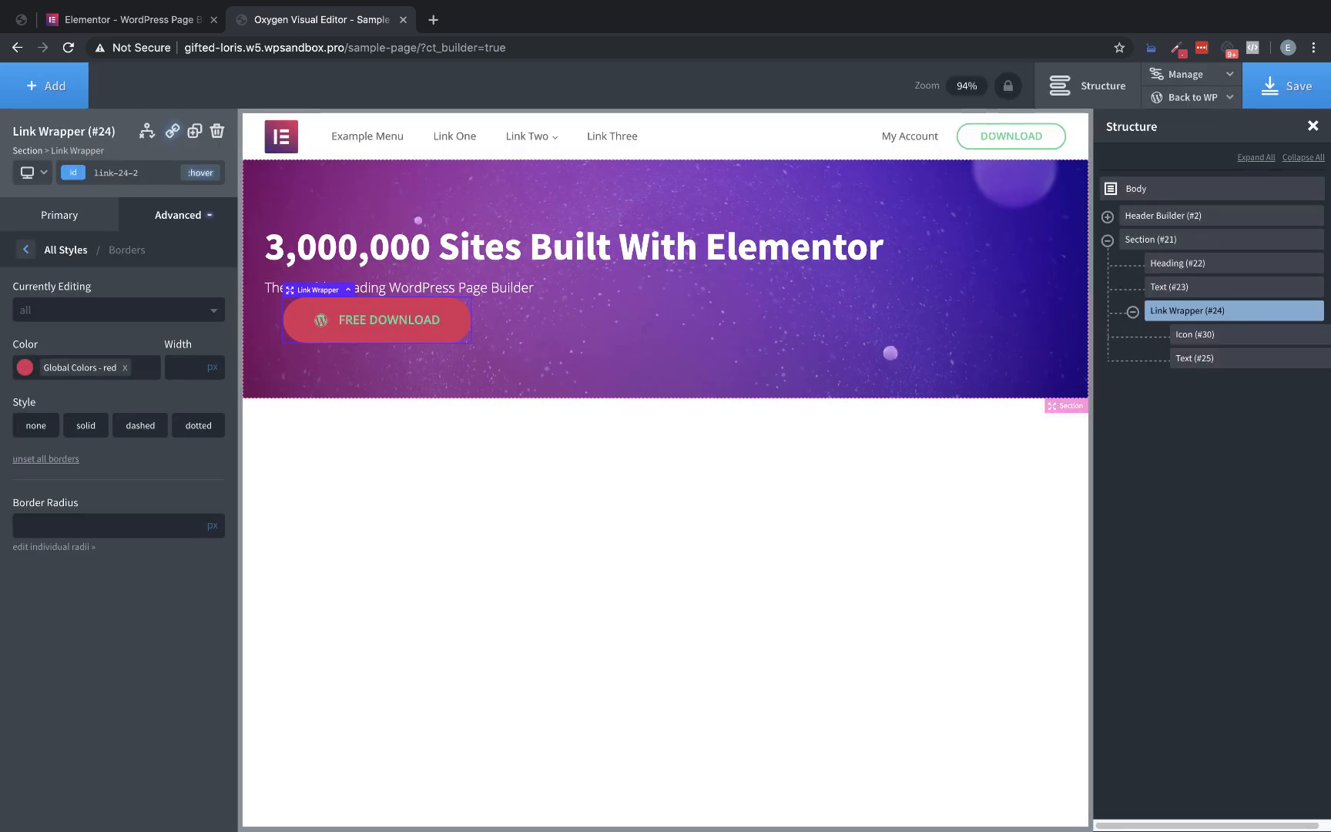
Set the button link wrapper's hover-state text color to #ffffff and return to its original state
click(172, 215)
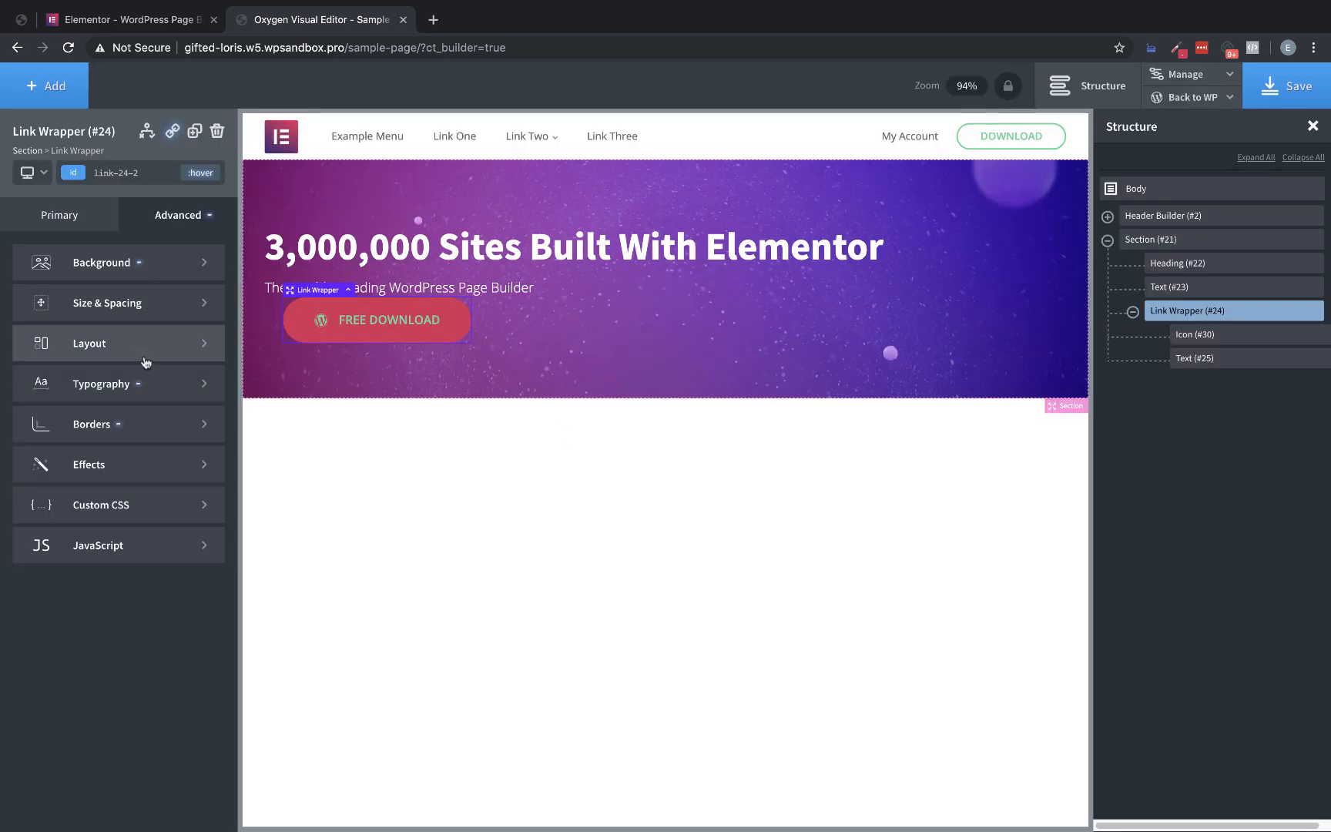
click(145, 385)
click(24, 368)
drag(71, 435, 1, 347)
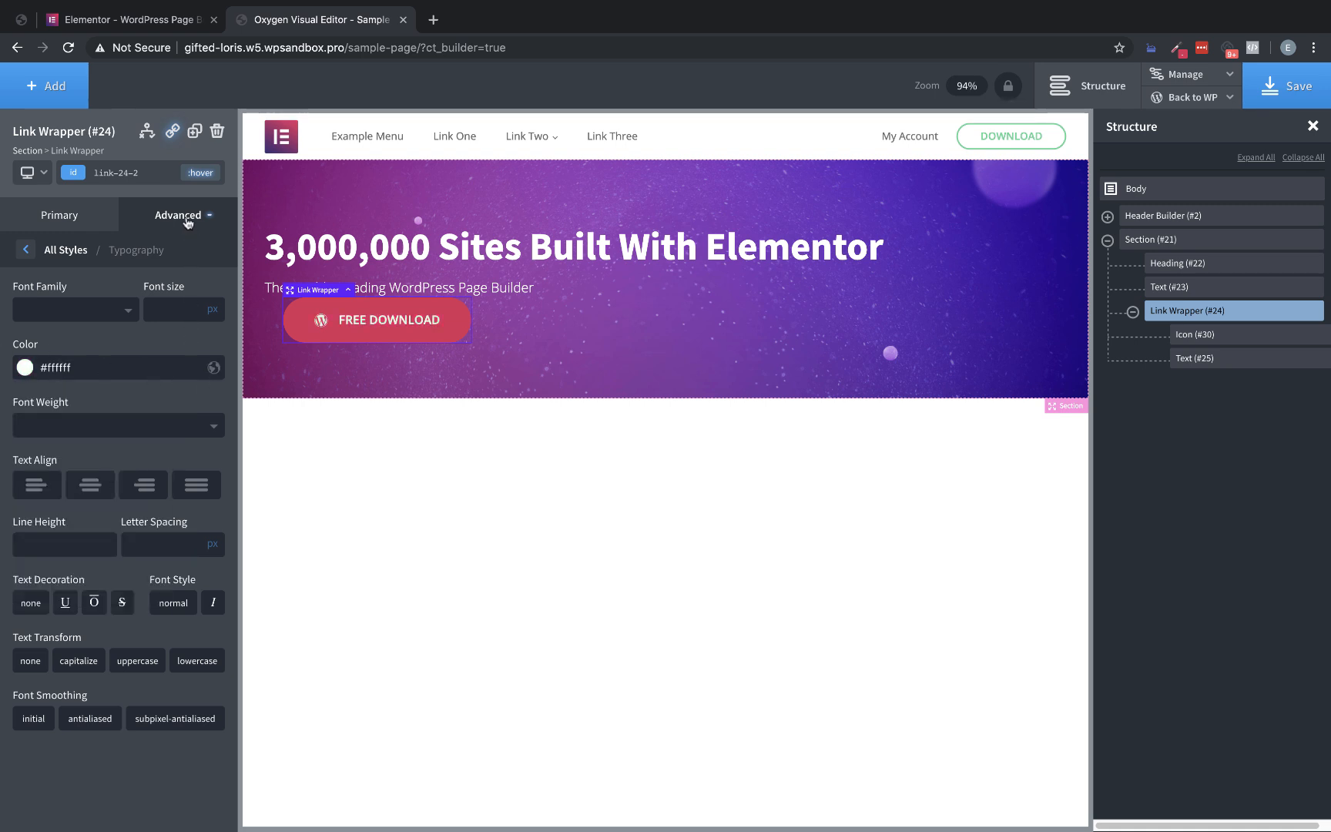
click(201, 172)
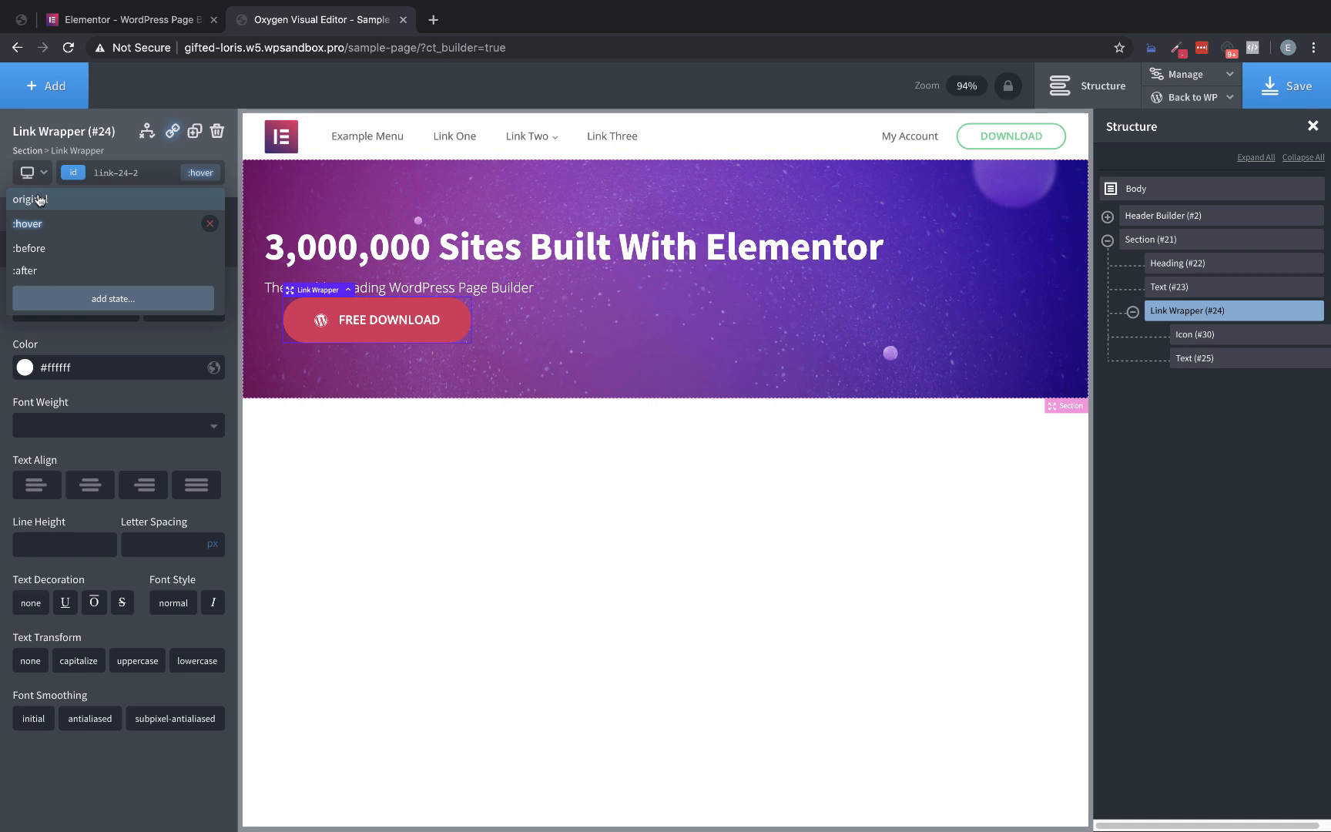
click(85, 198)
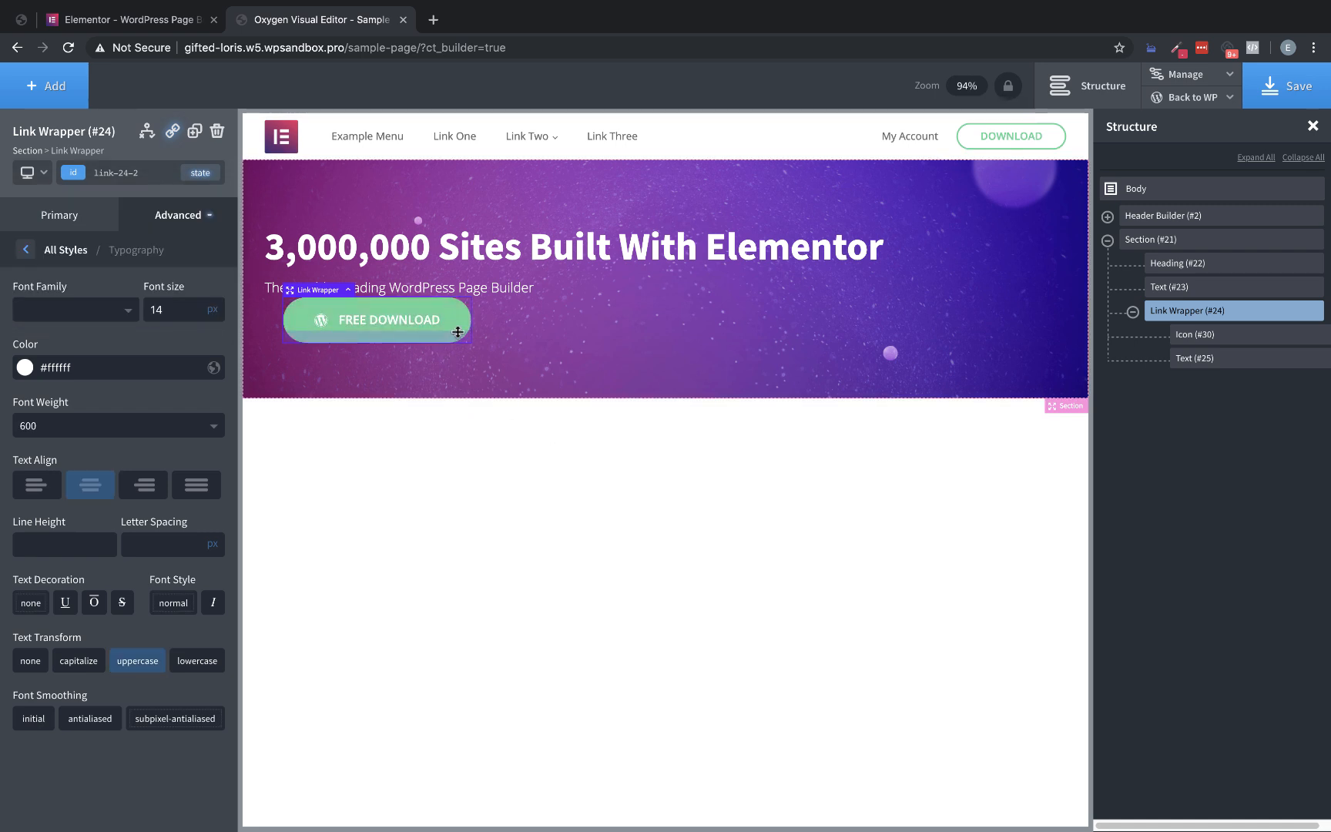
Compare the button with the Elementor homepage and set the link wrapper's transition duration to 0.4 sec
click(156, 17)
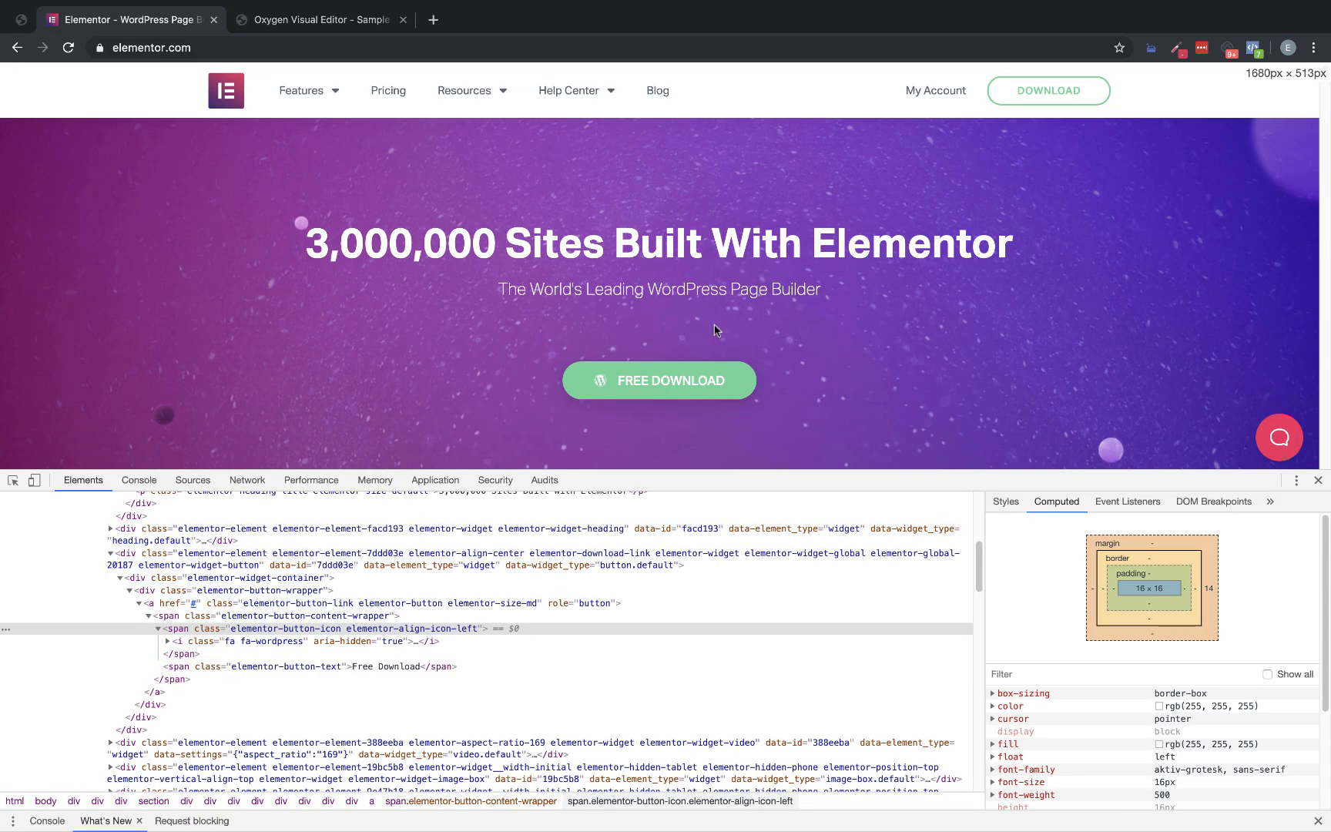
click(347, 28)
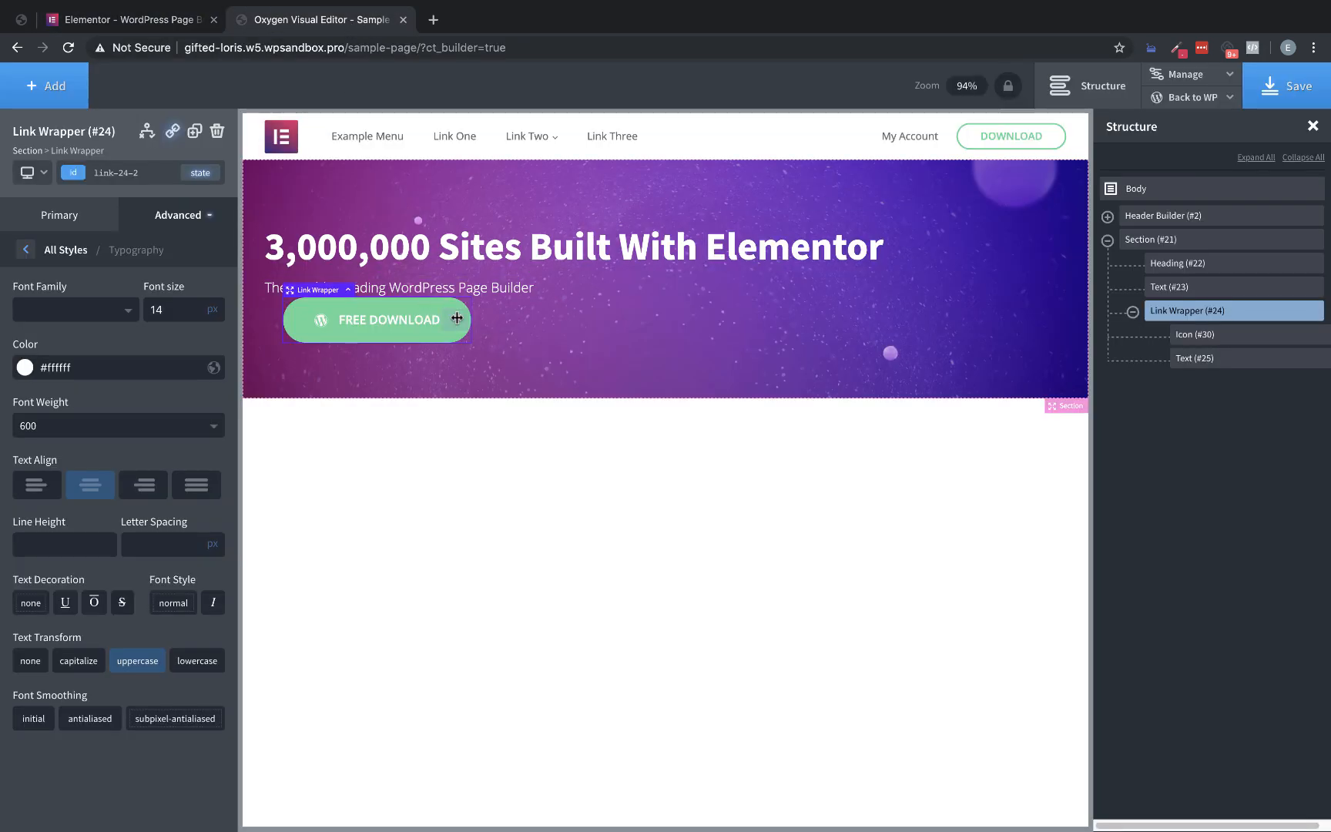
click(184, 230)
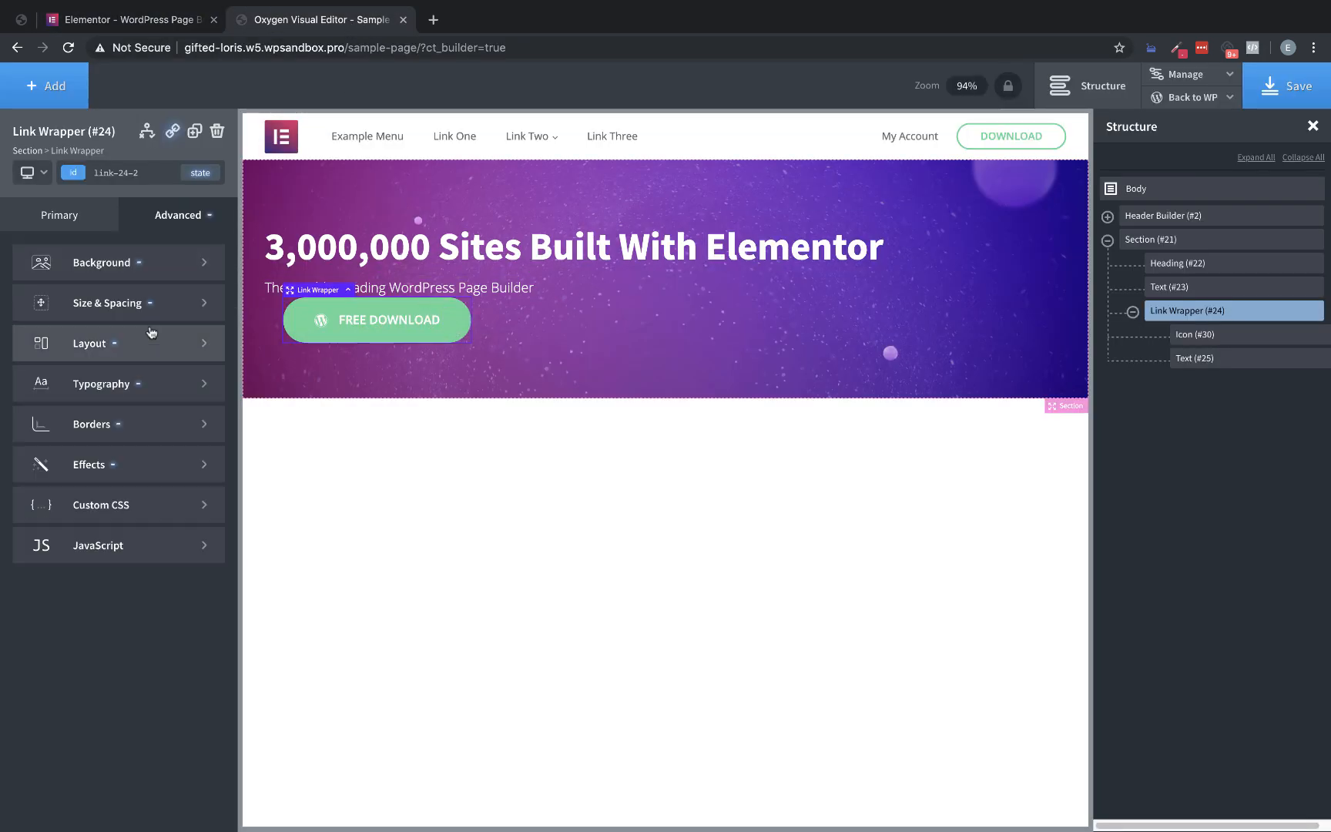
click(134, 462)
click(134, 400)
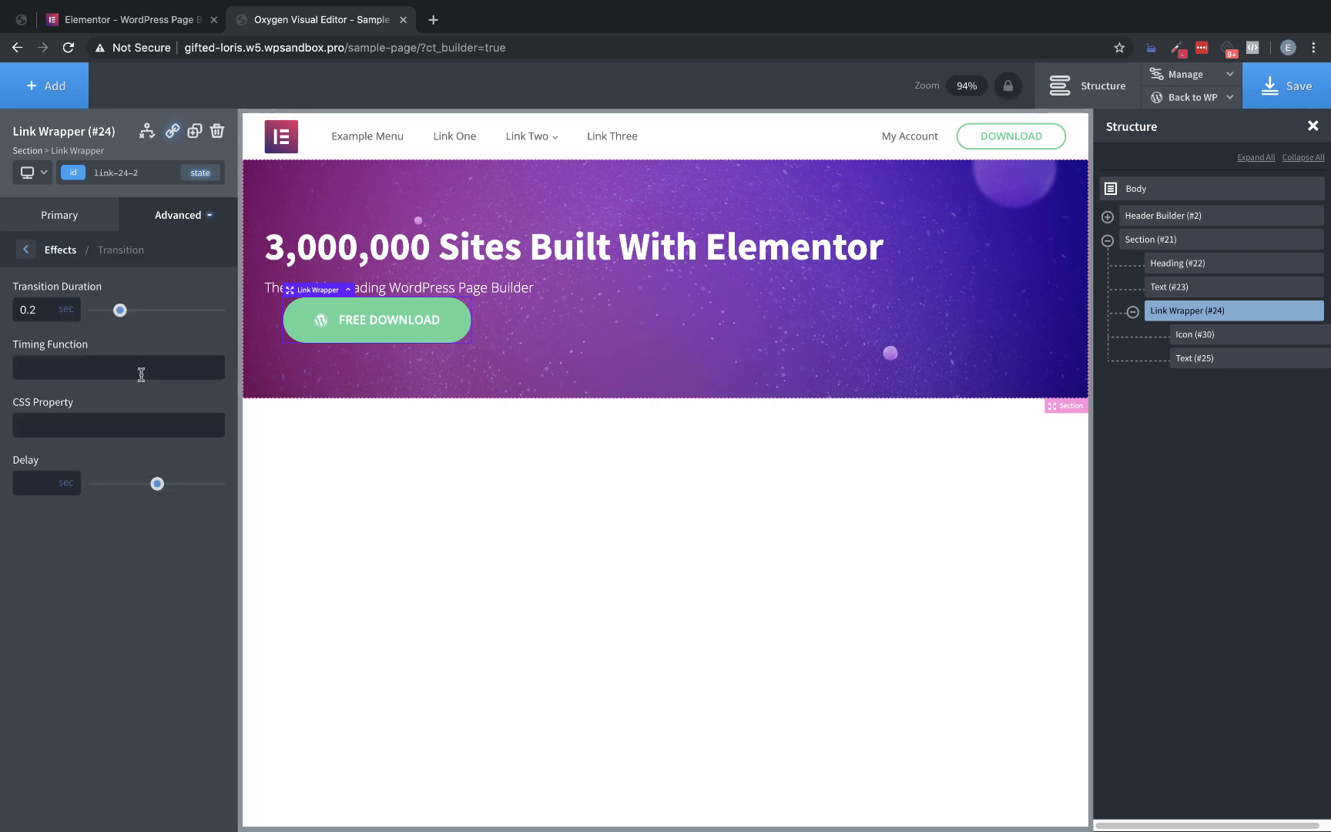
double_click(48, 305)
text(0.4)
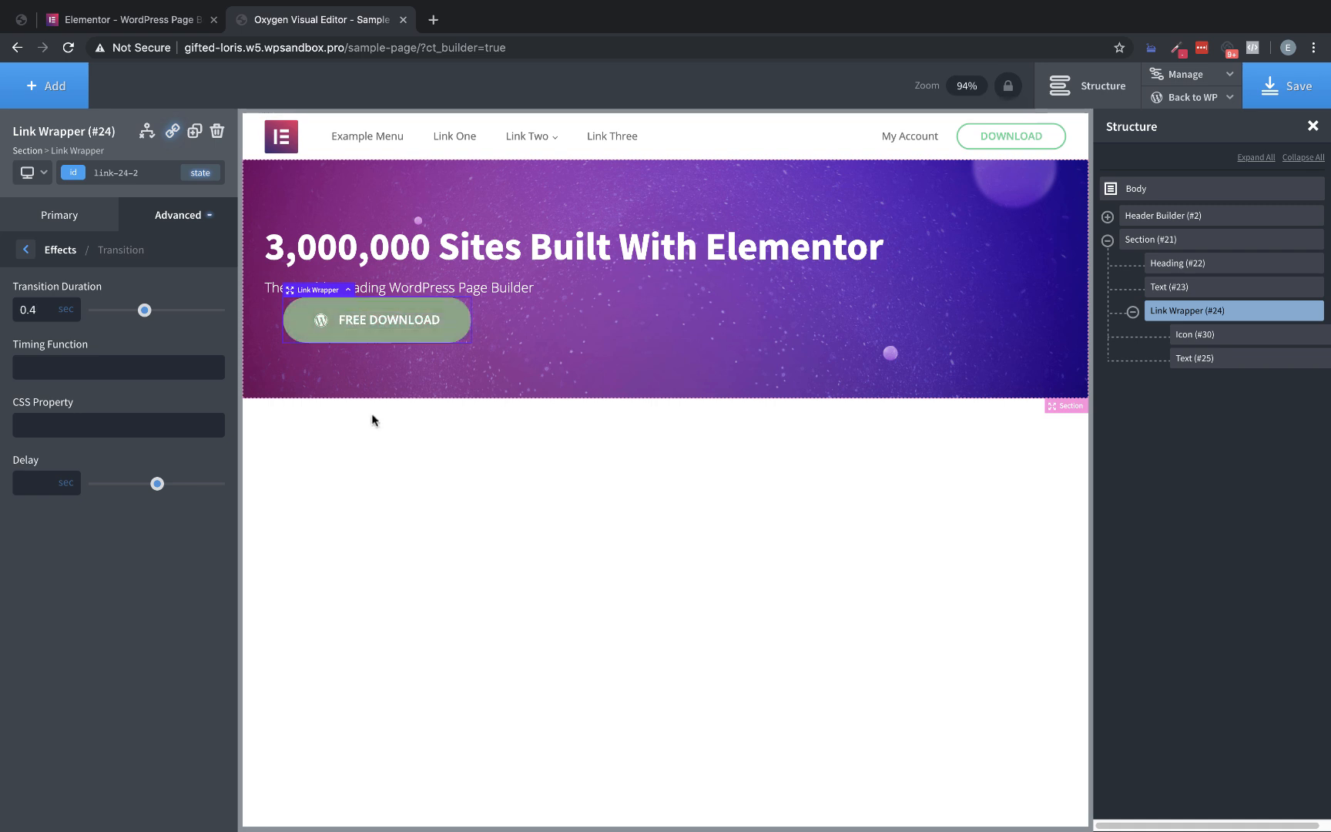
Center the hero section's child elements horizontally
click(754, 346)
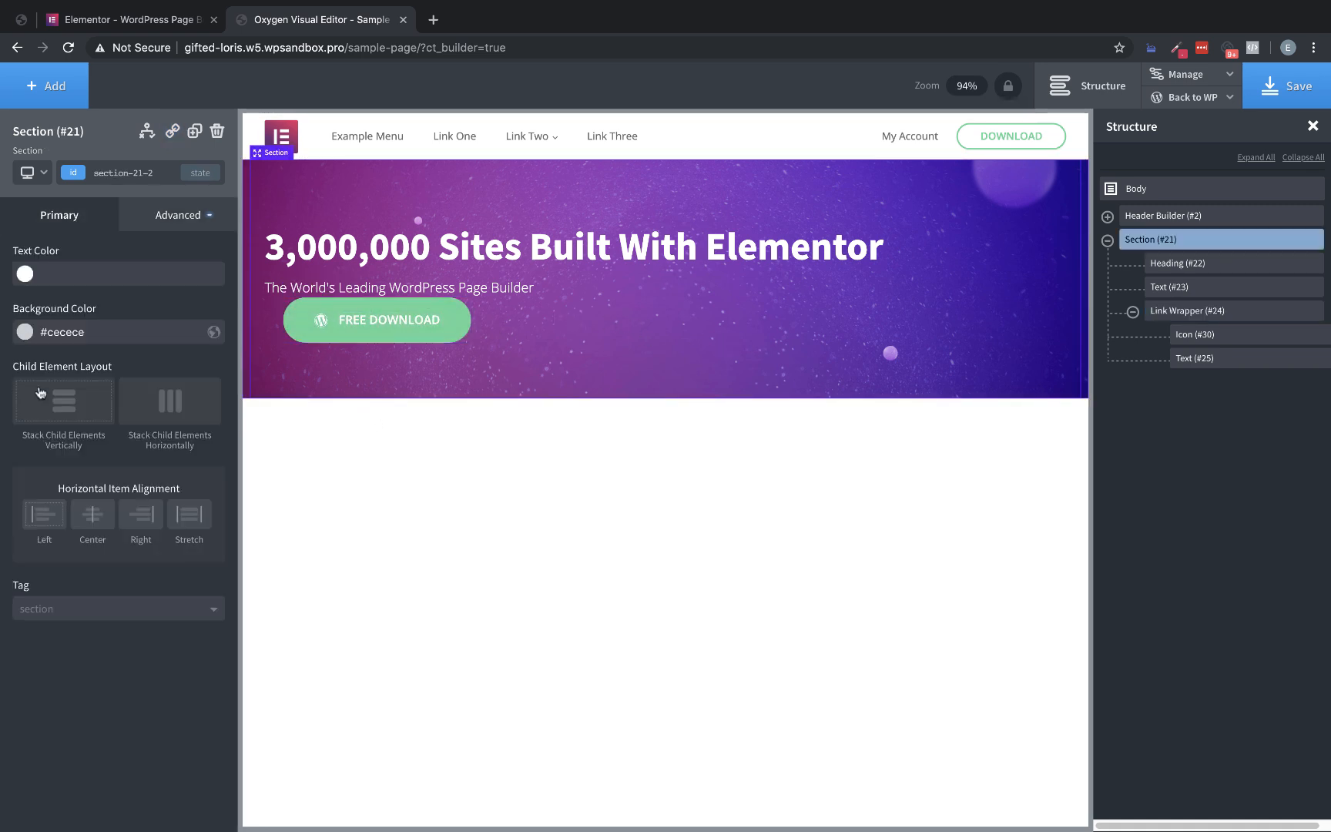
click(103, 508)
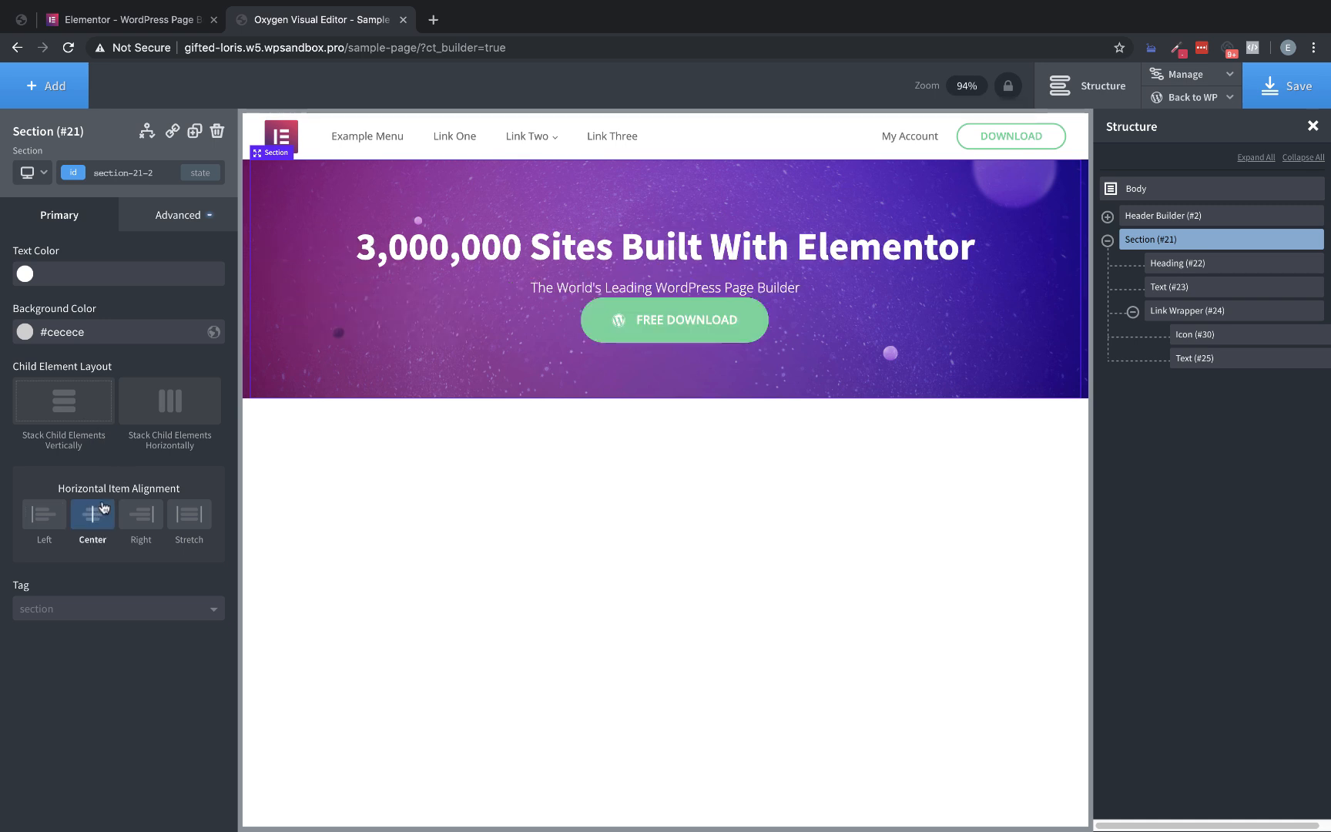
Set the line height of the hero heading to 1.2
click(782, 247)
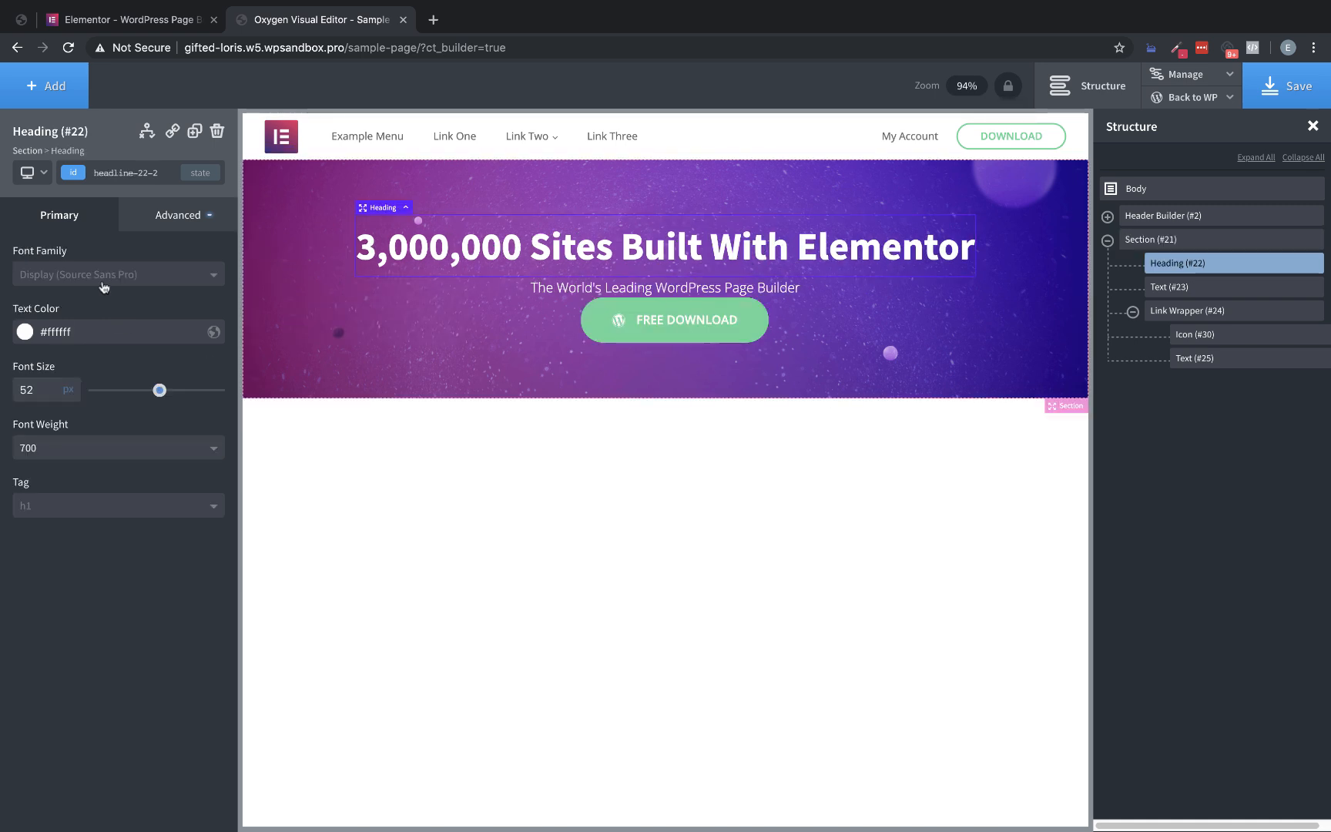
click(195, 221)
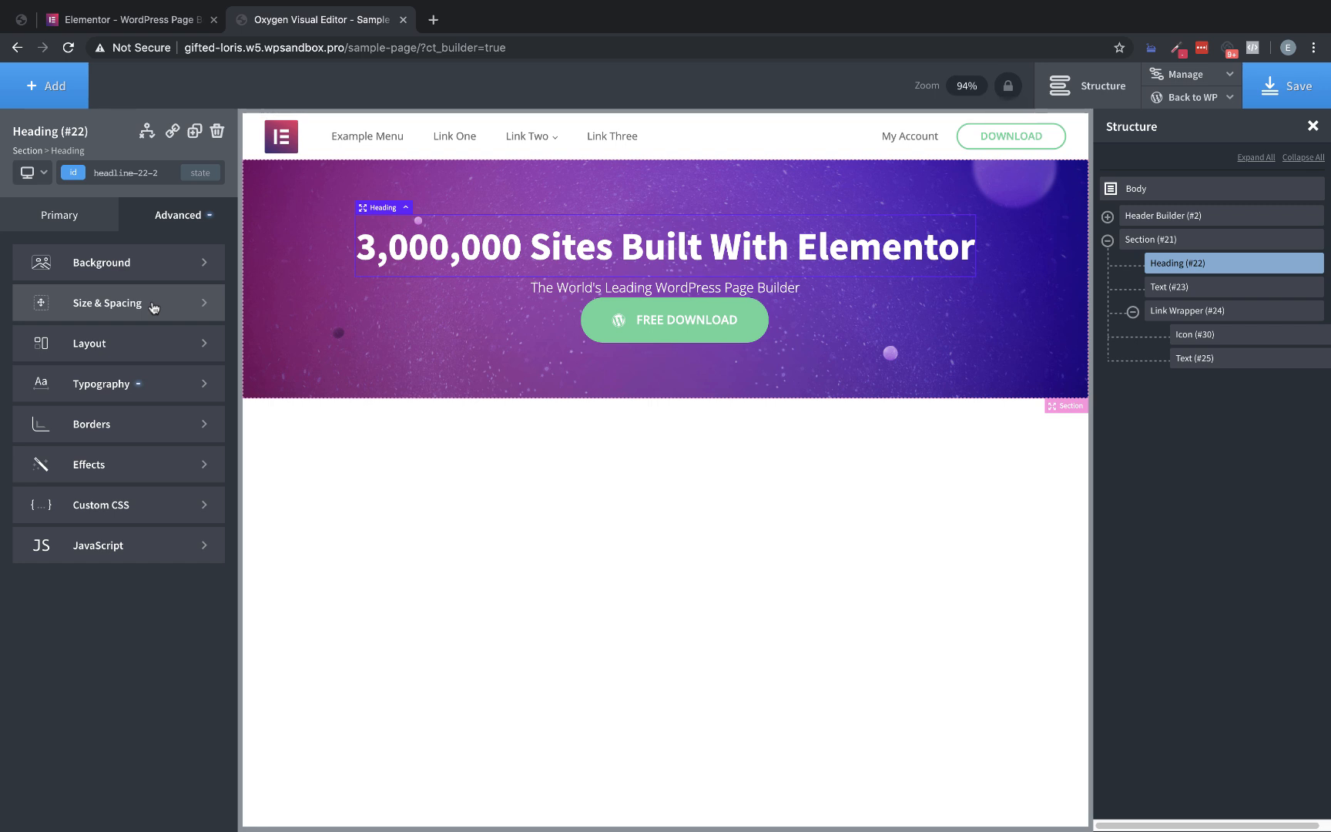
click(144, 389)
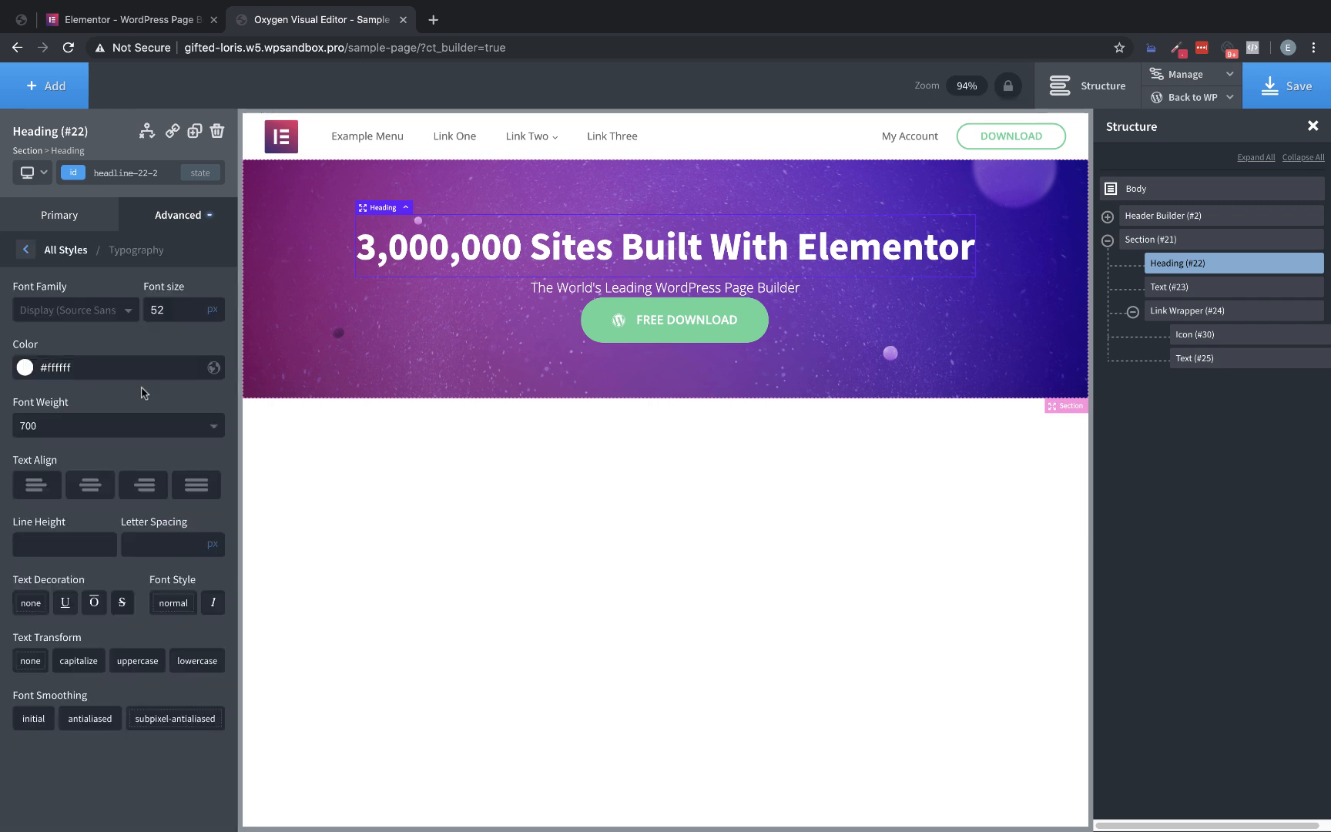
click(56, 552)
text(1.2)
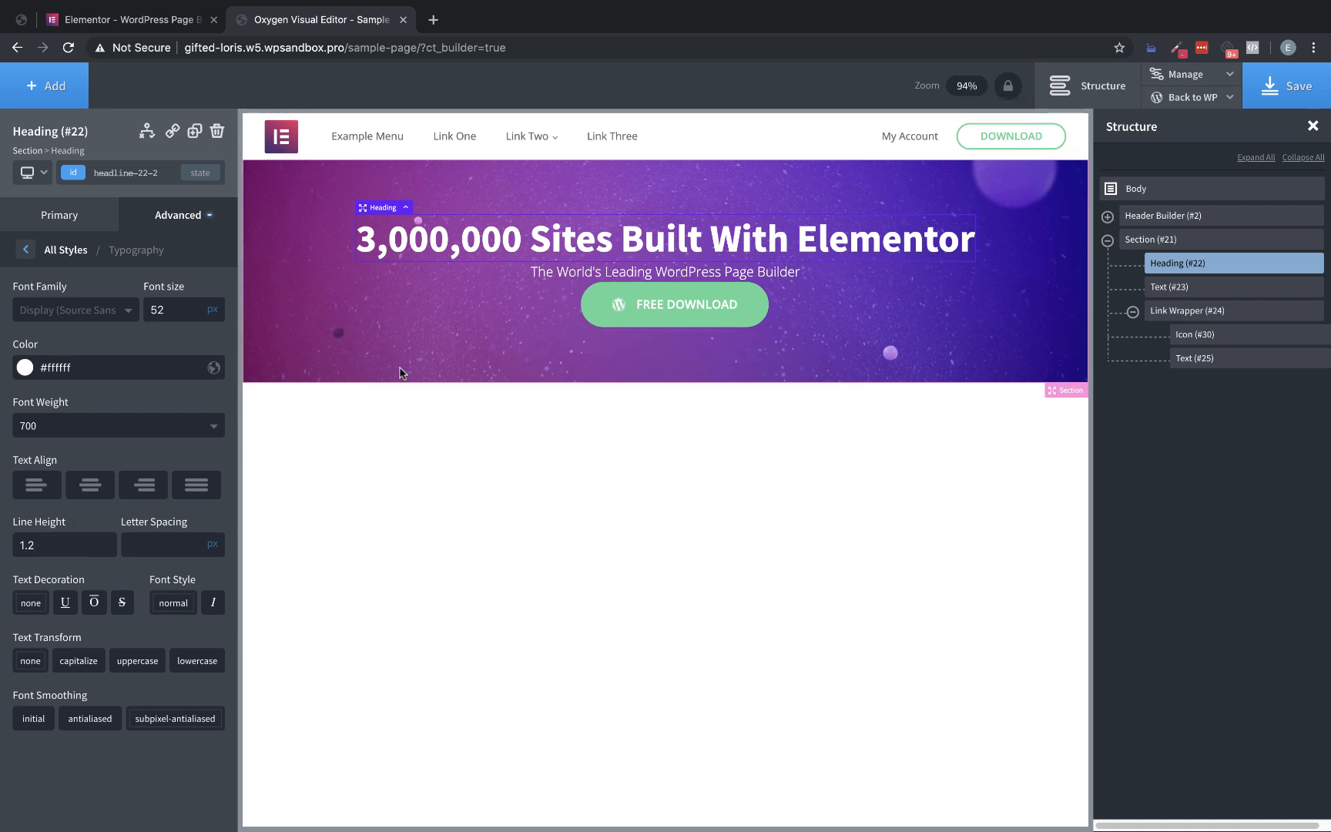
Give the hero heading a bottom margin of 25 px
click(153, 223)
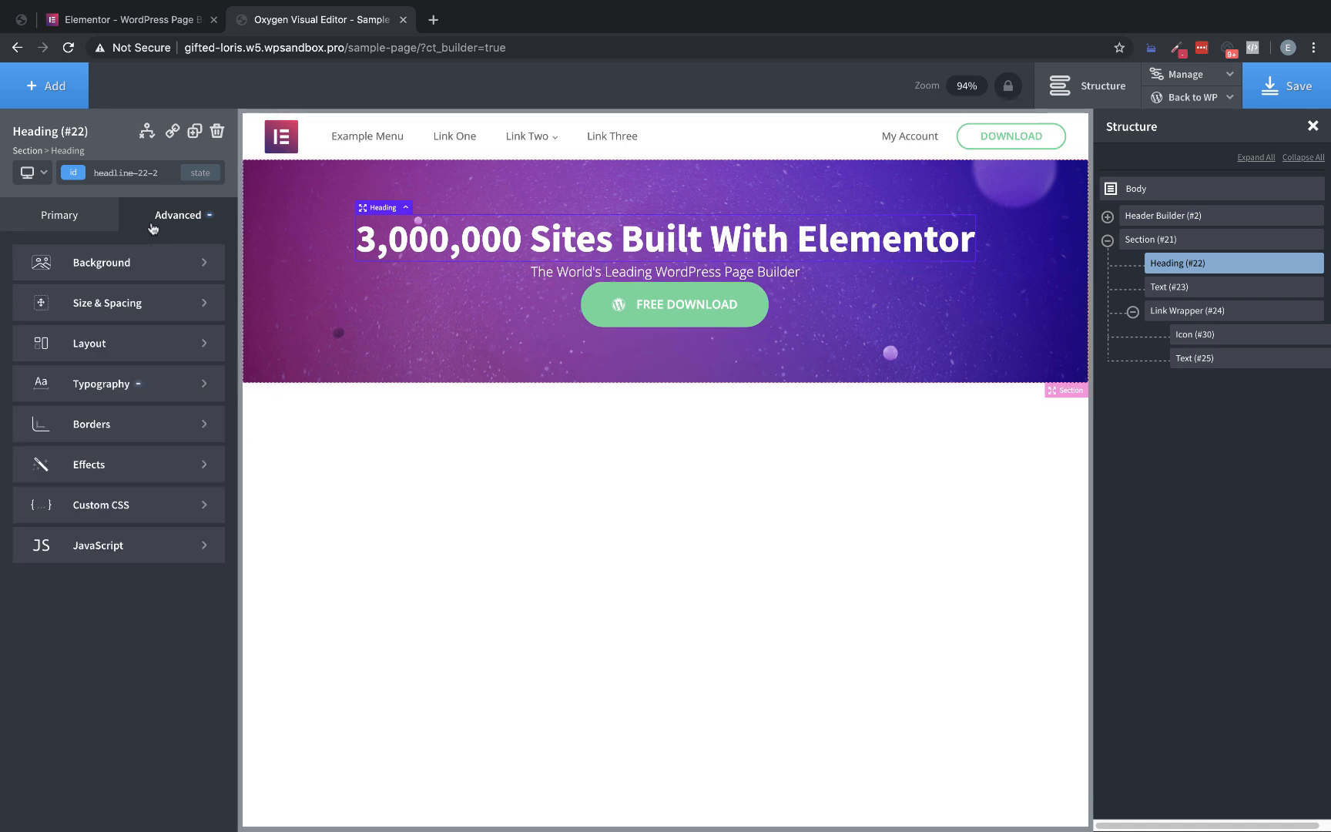
click(137, 305)
click(171, 354)
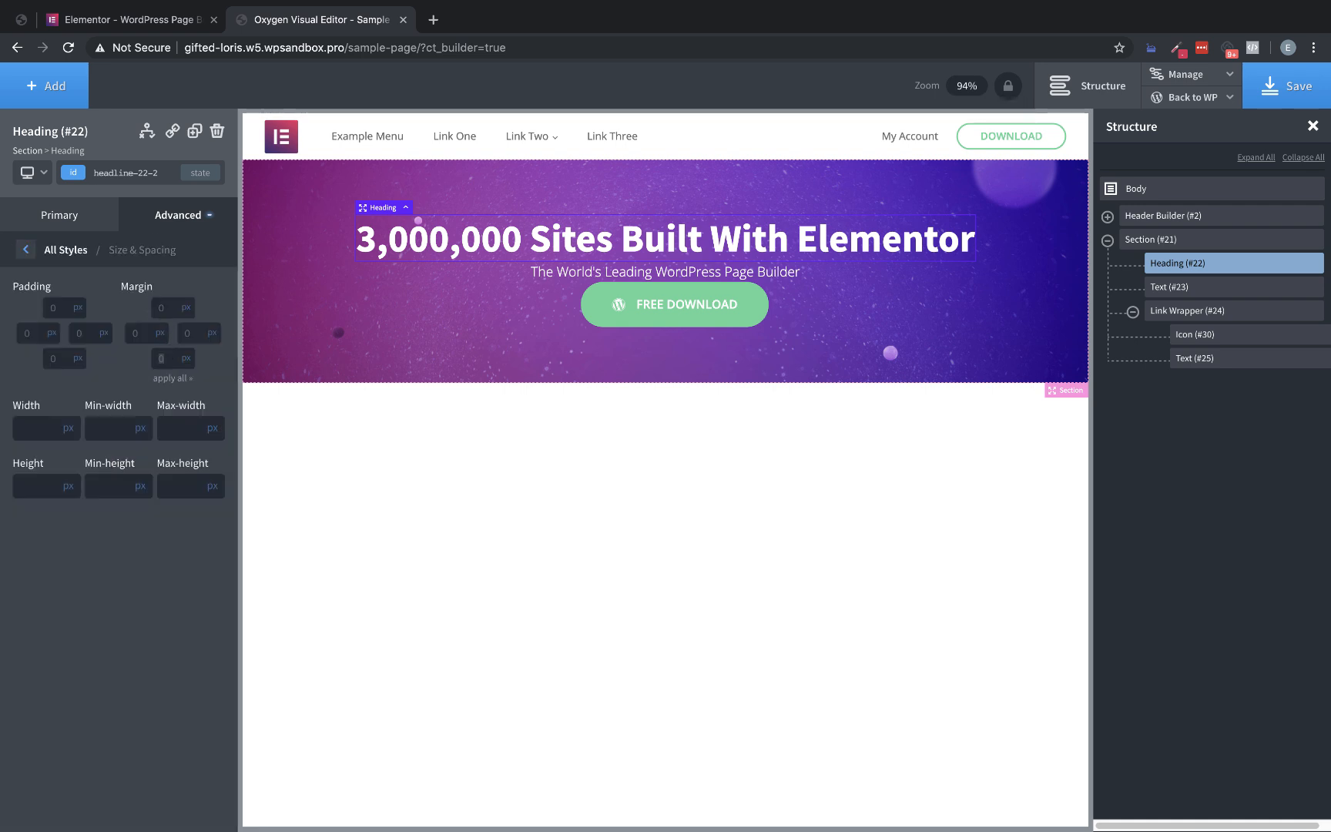
text(25)
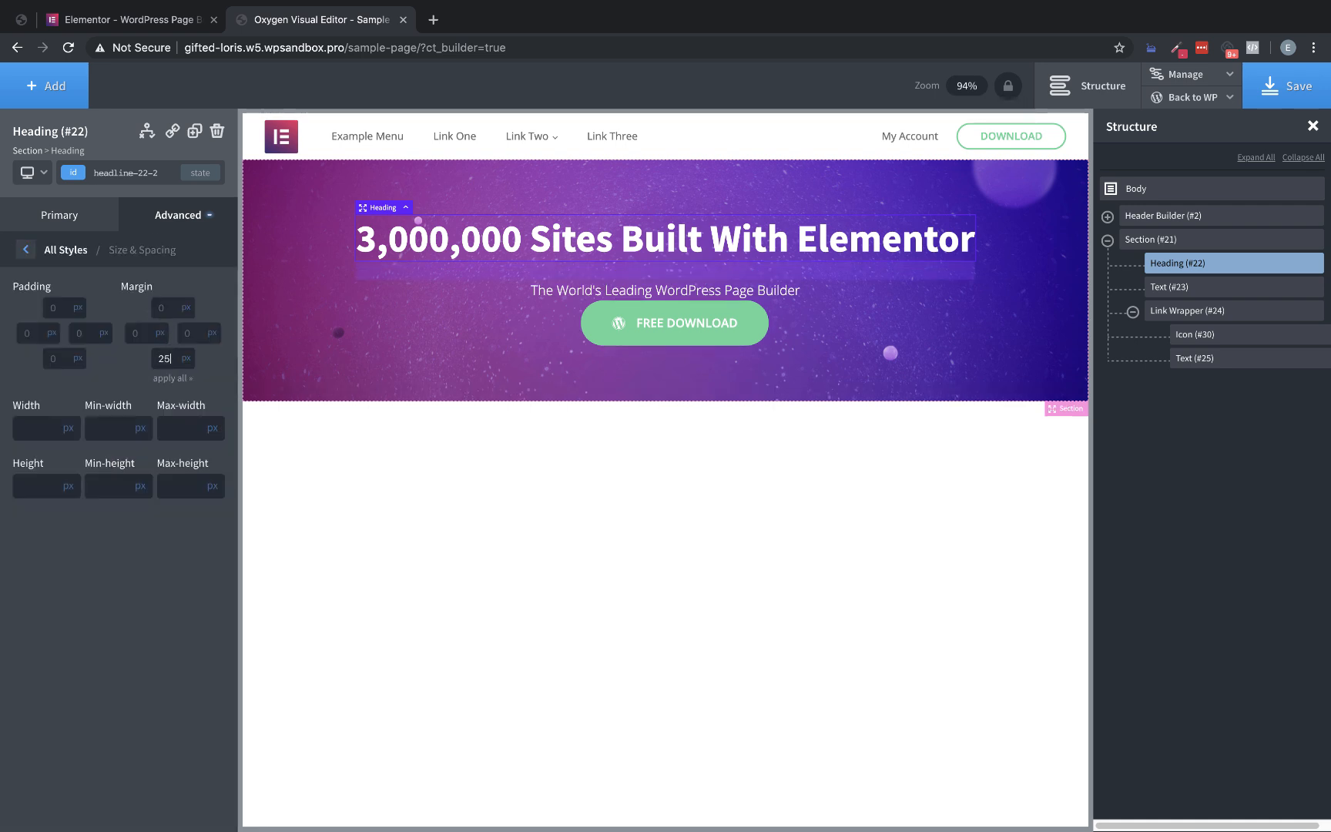
Increase the subtitle's bottom margin to match Elementor's gap above the Free Download button, and save the page
click(783, 300)
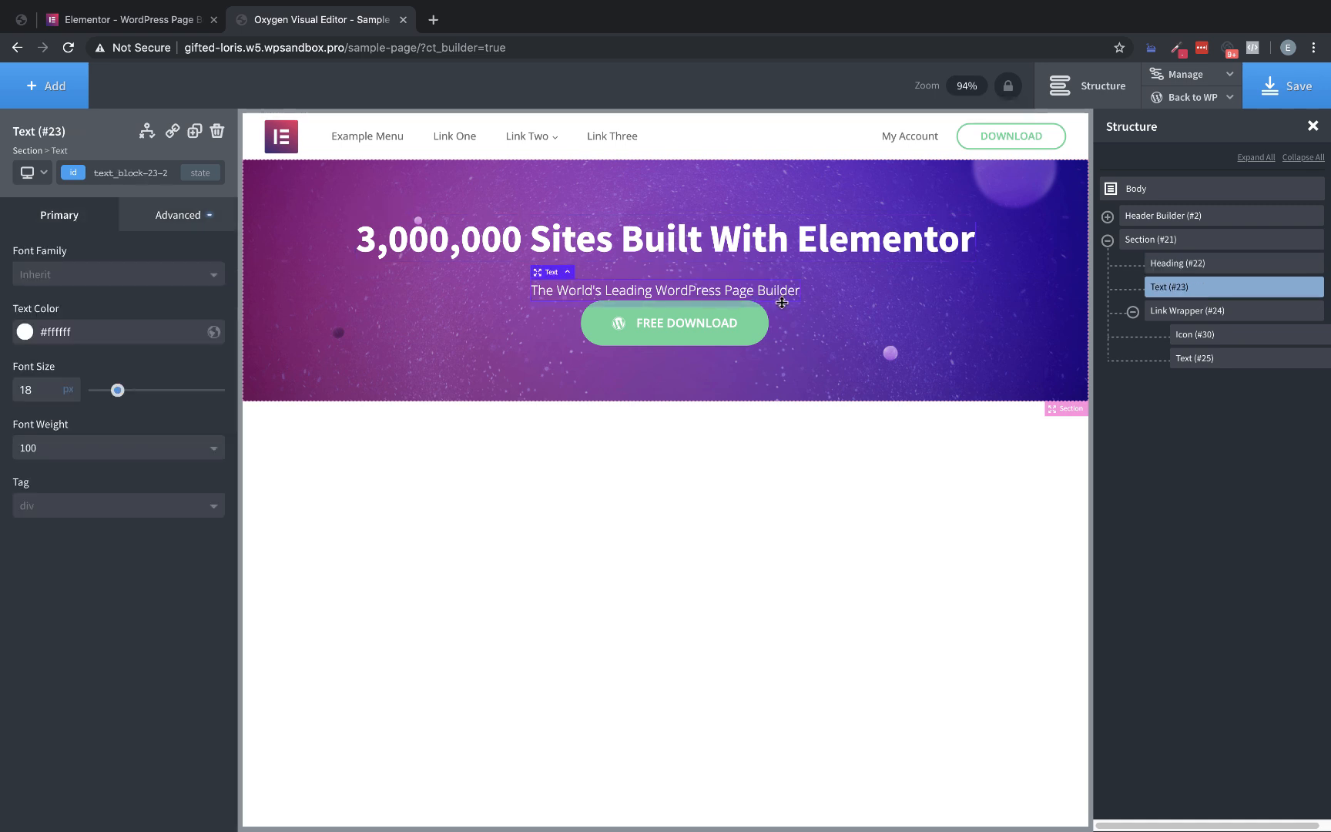
drag(781, 303, 777, 324)
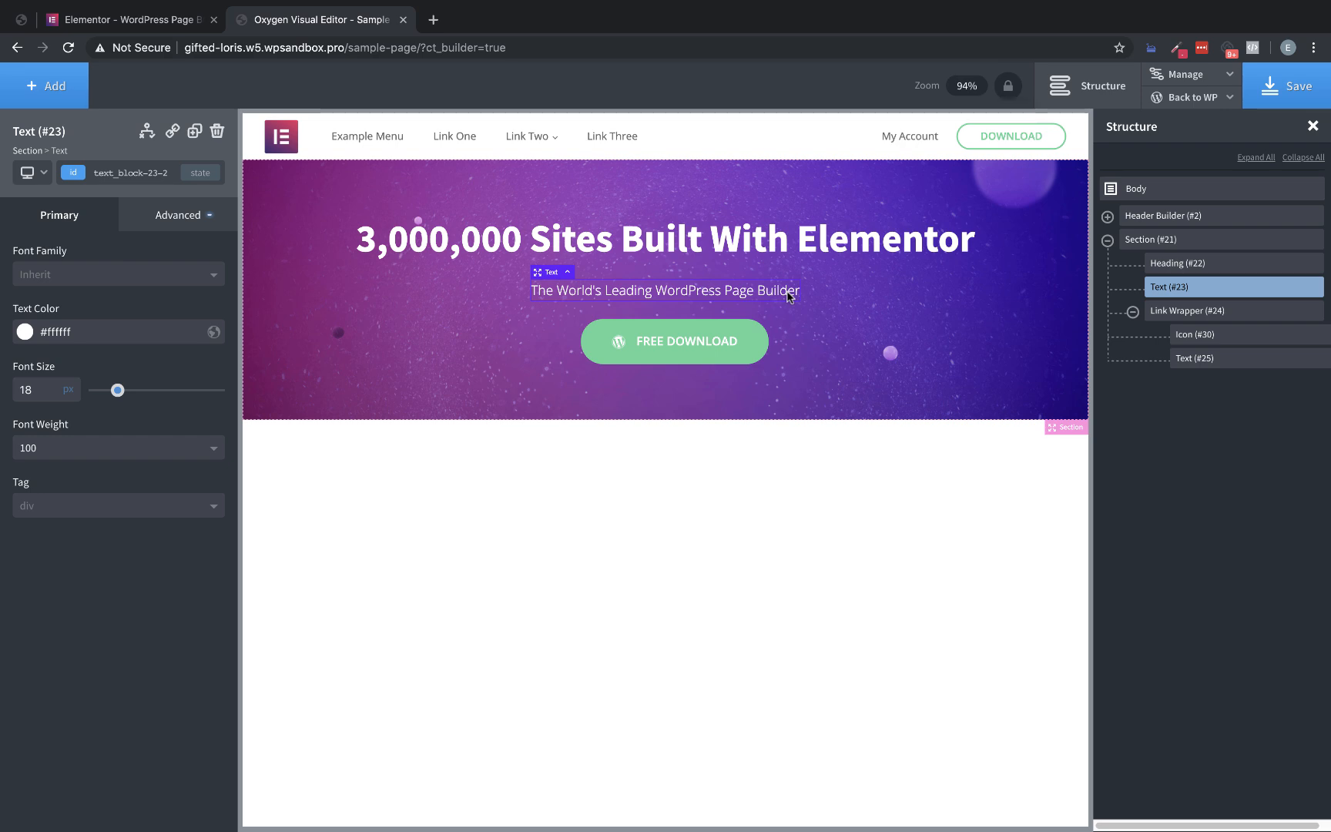
click(108, 17)
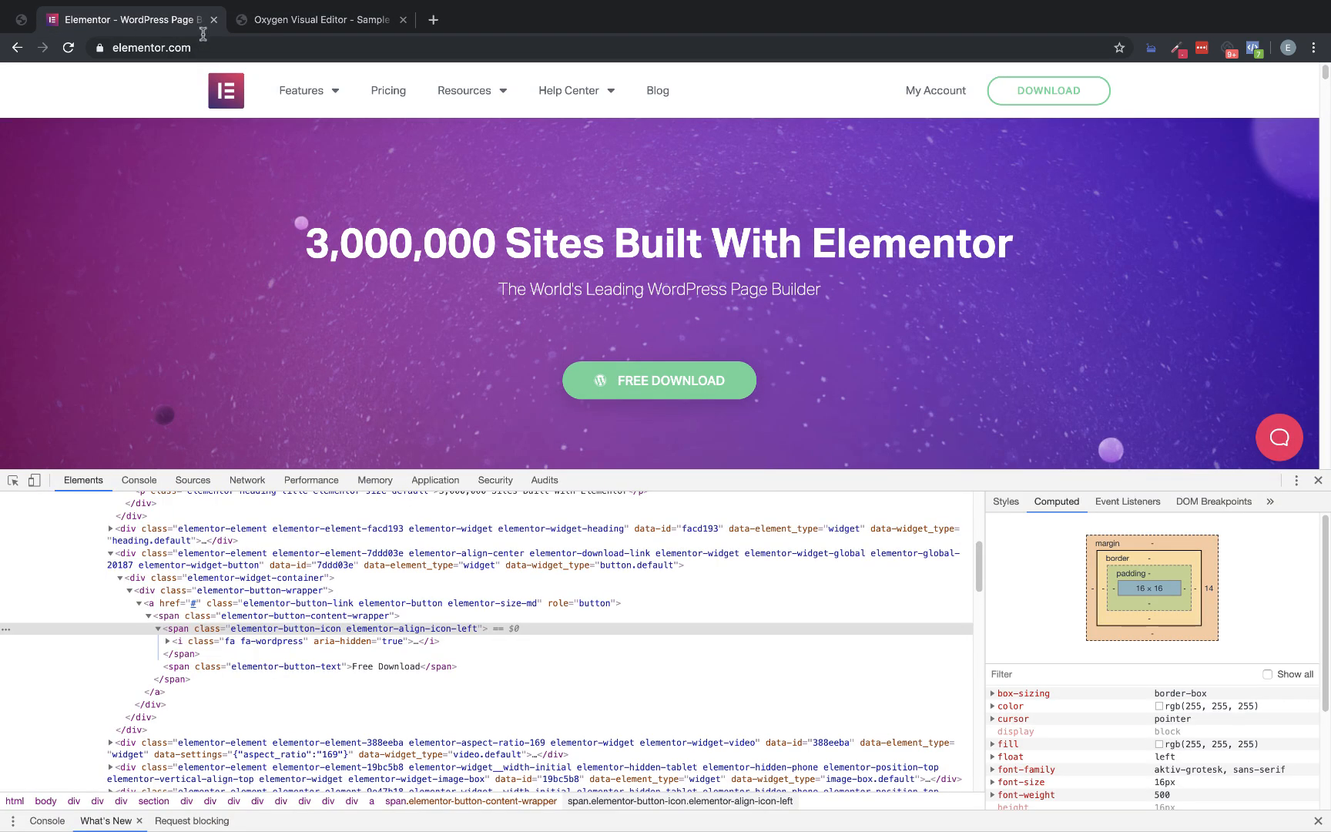
click(337, 24)
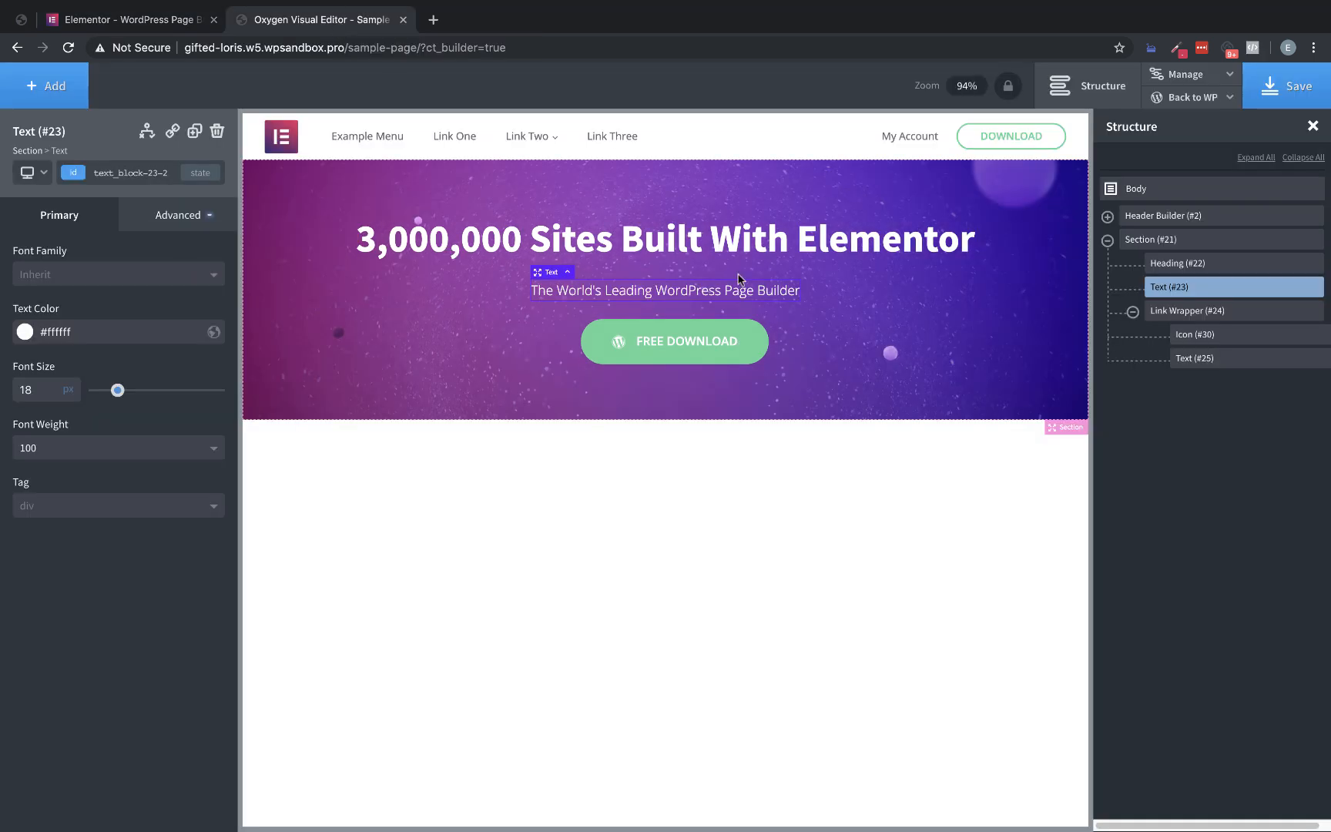
drag(735, 307, 733, 326)
click(1273, 91)
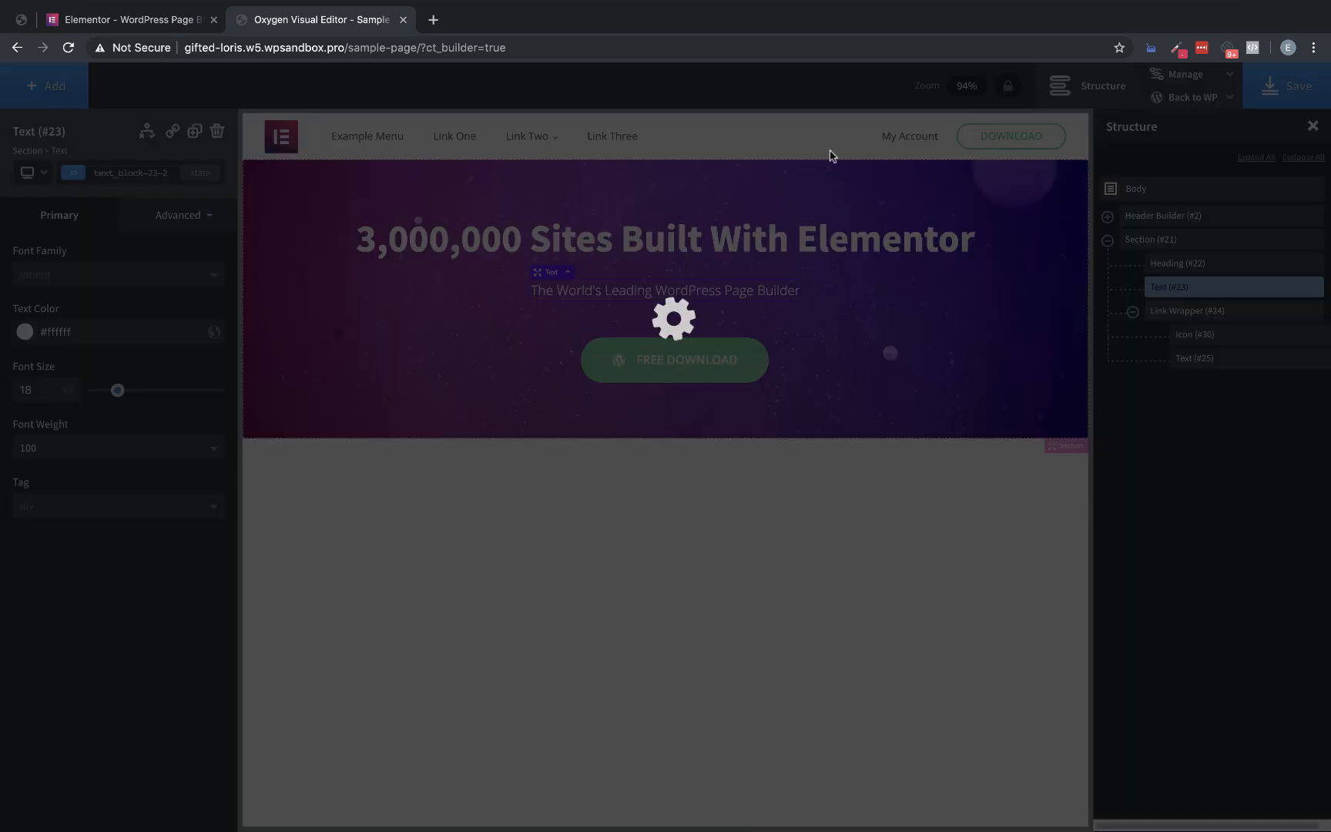
Open the page's frontend in a new browser tab beside the Elementor homepage and compare the two hero sections
click(153, 21)
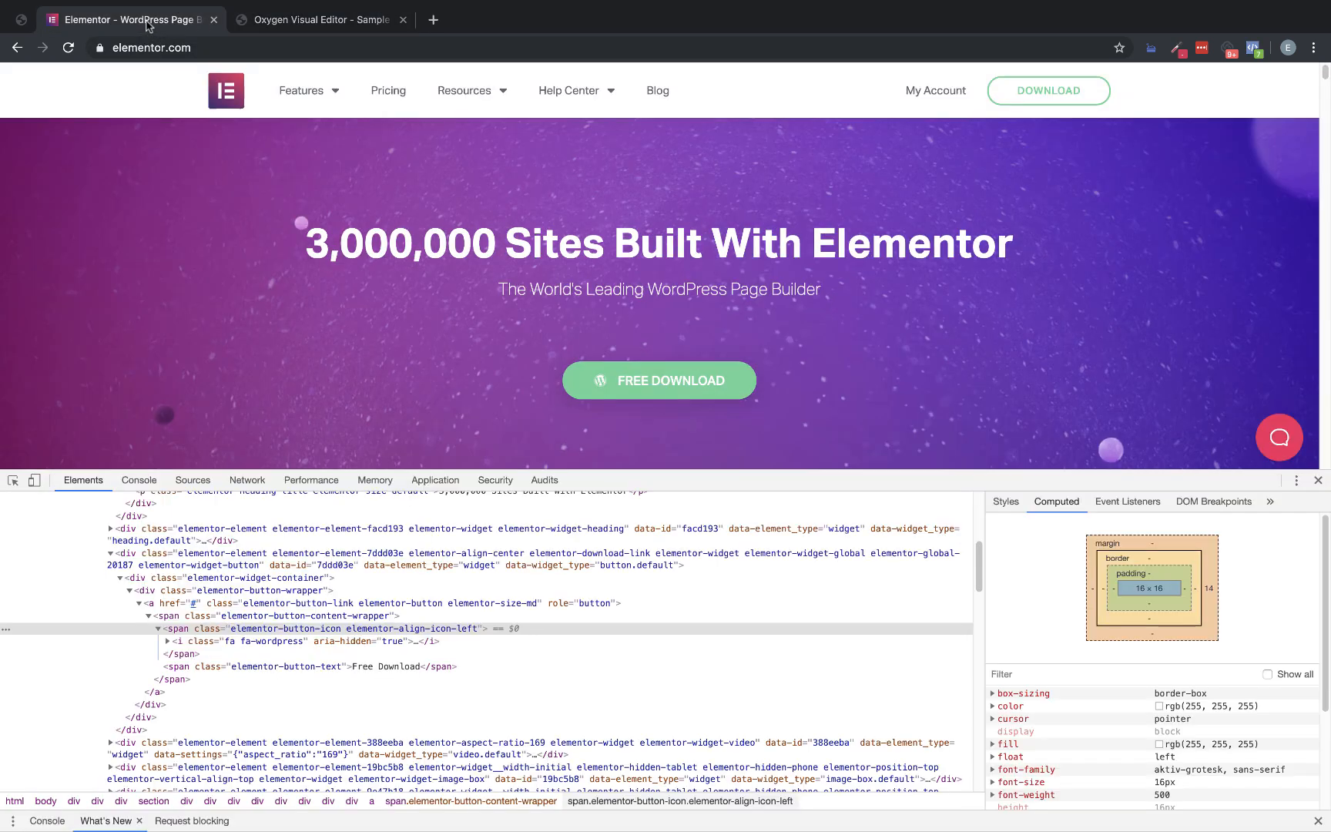
click(316, 20)
mouse_move(1192, 97)
right_click(1155, 151)
click(1156, 153)
drag(477, 19, 308, 18)
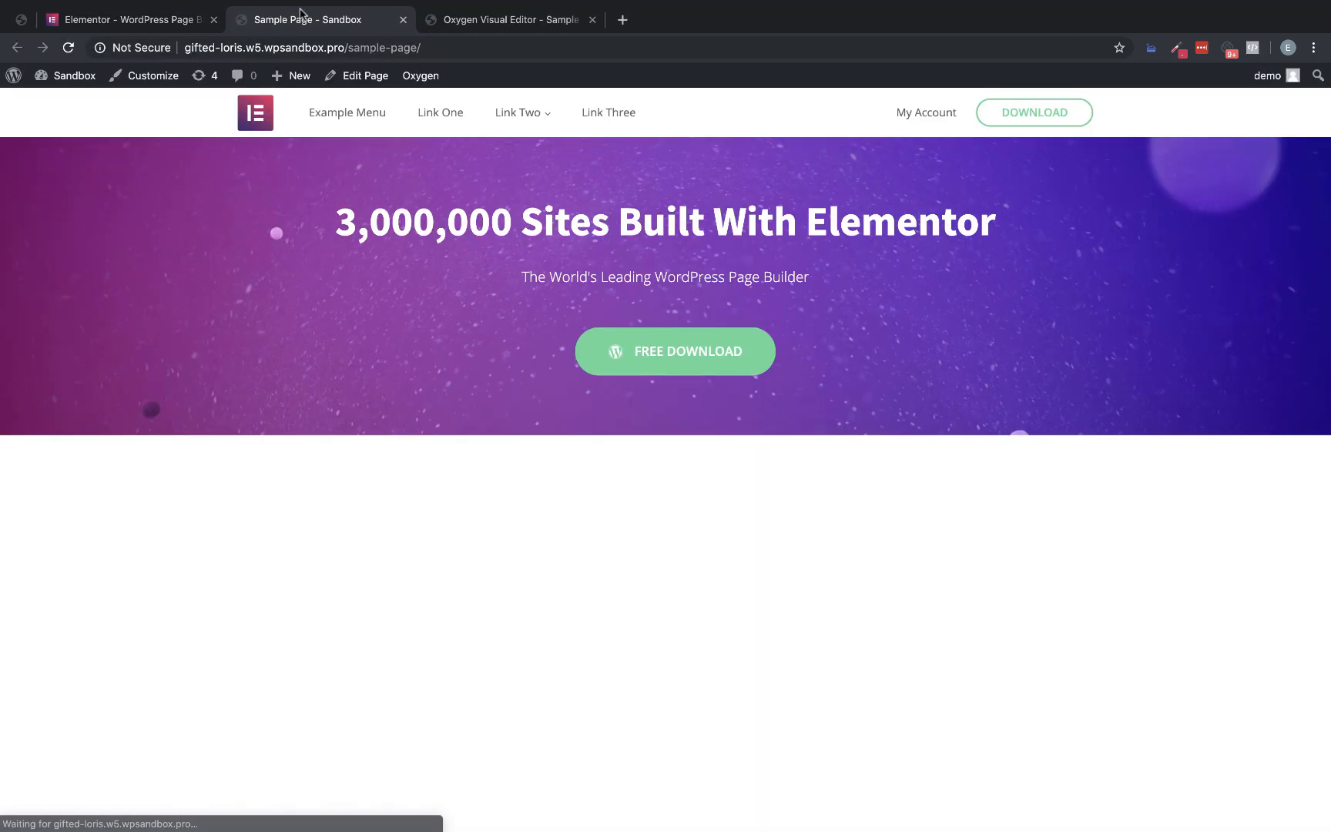
click(136, 21)
click(279, 18)
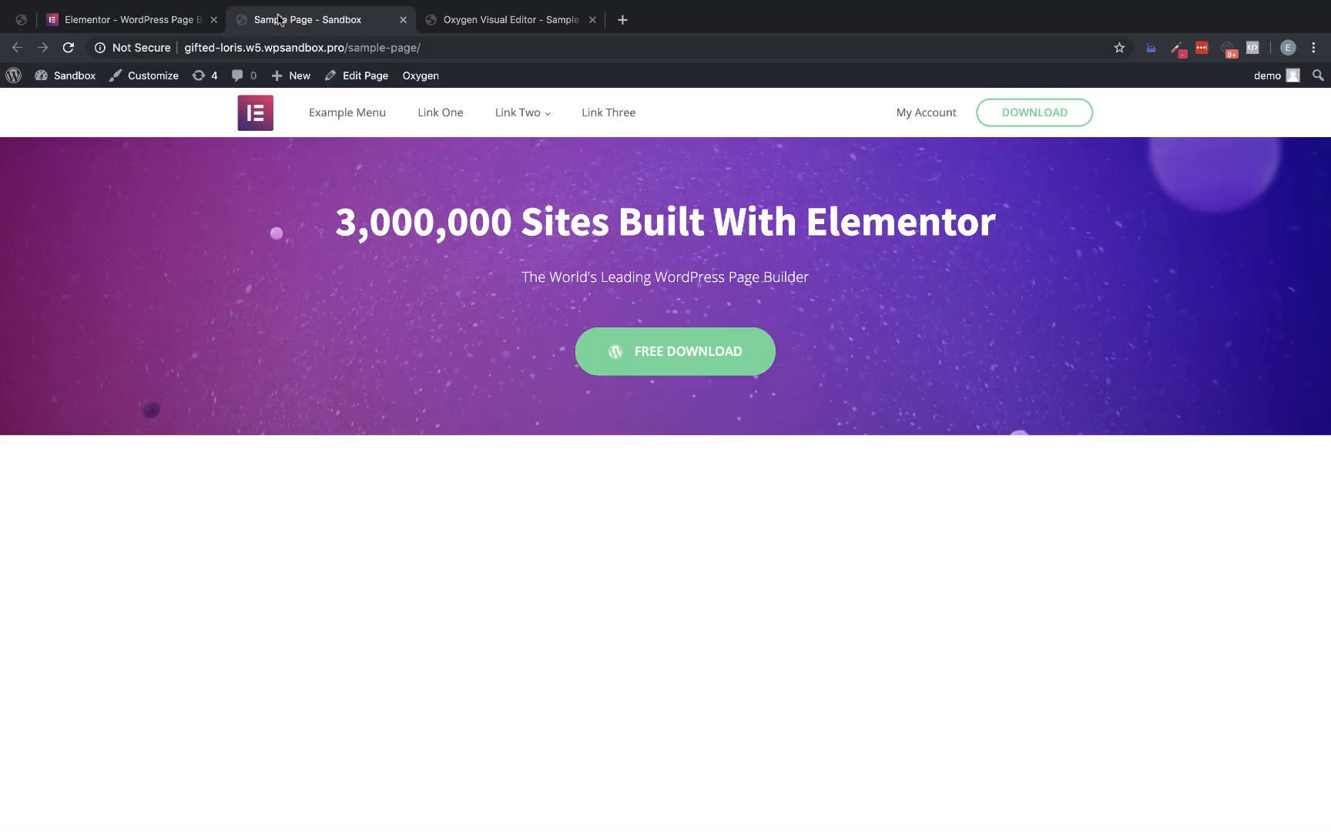
click(131, 23)
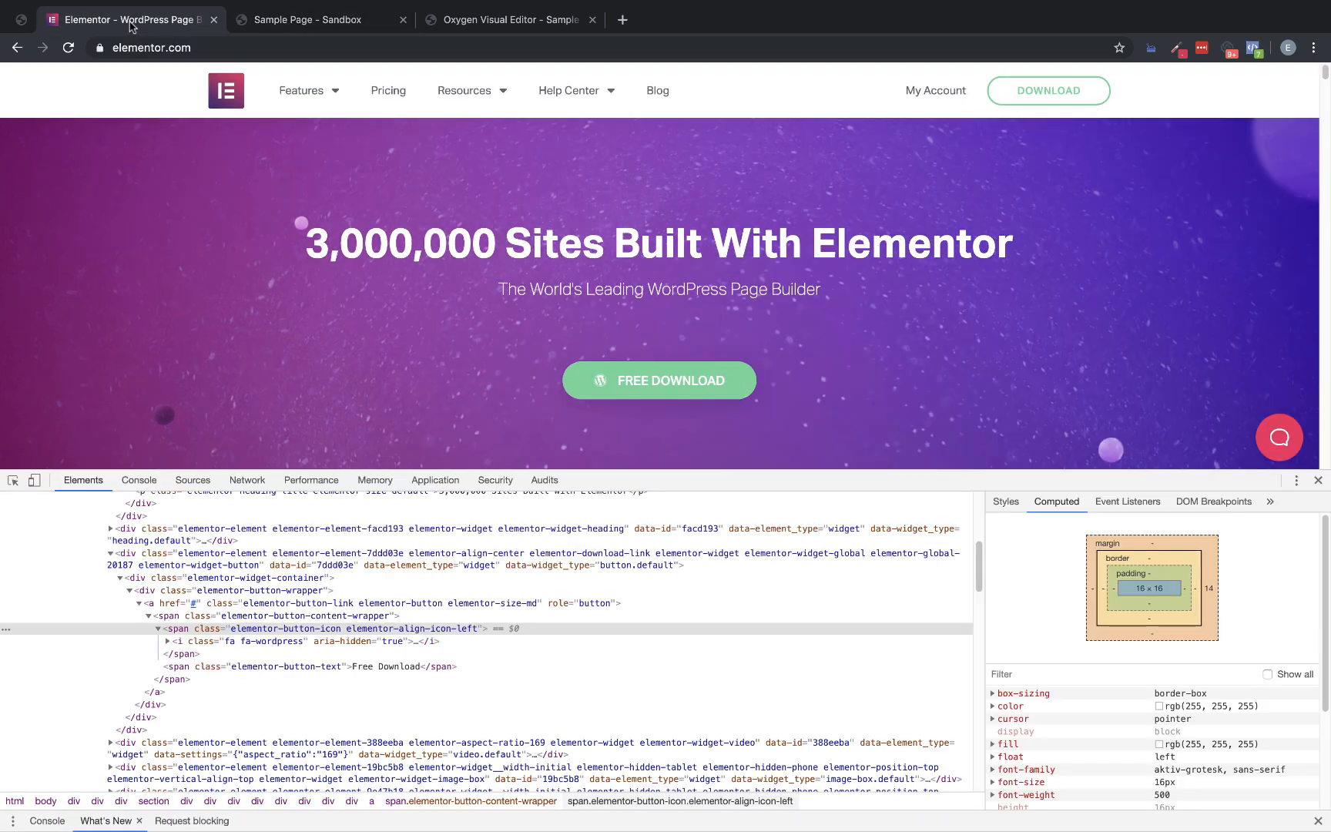
click(323, 19)
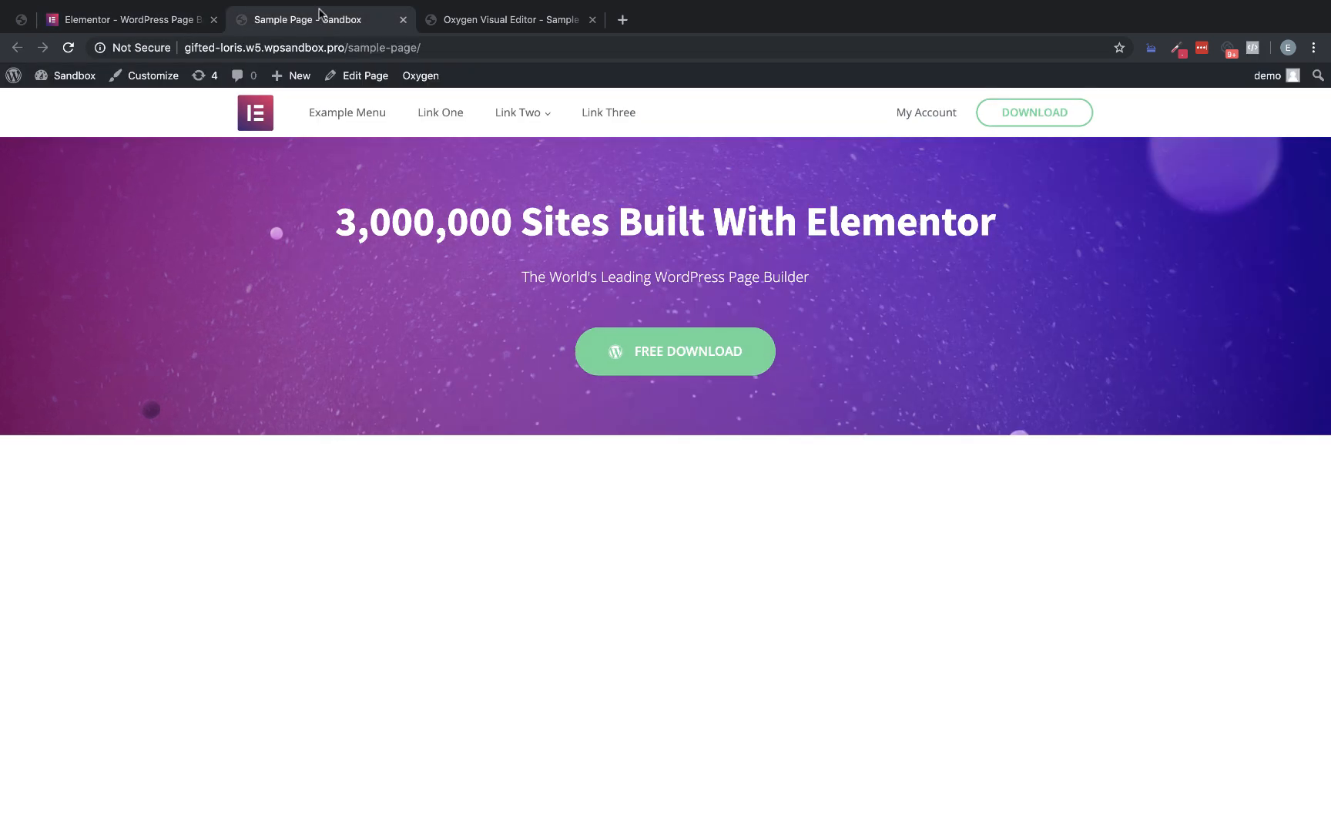
Inspect the Elementor homepage's hero section and its parent wrappers to find the section's padding
click(161, 18)
right_click(1123, 171)
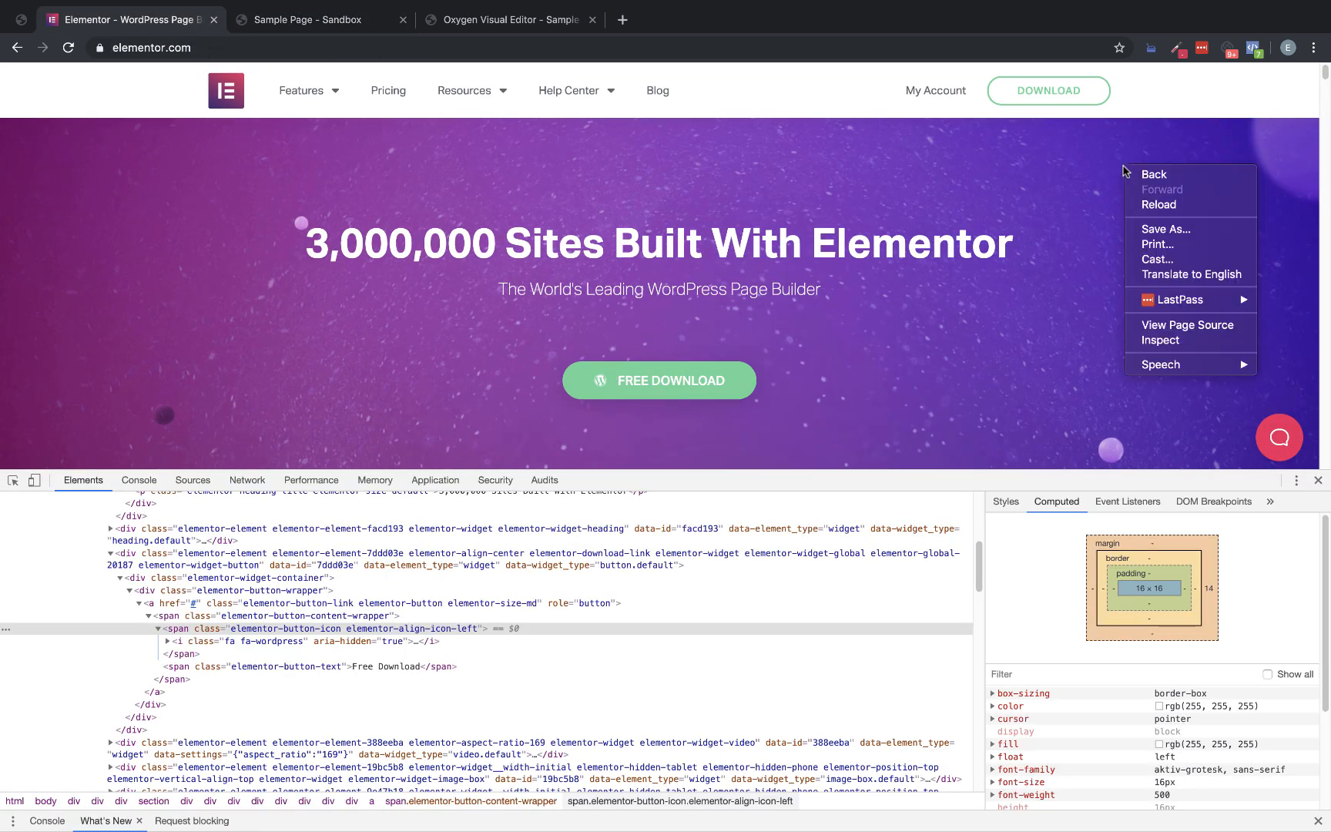
click(1149, 339)
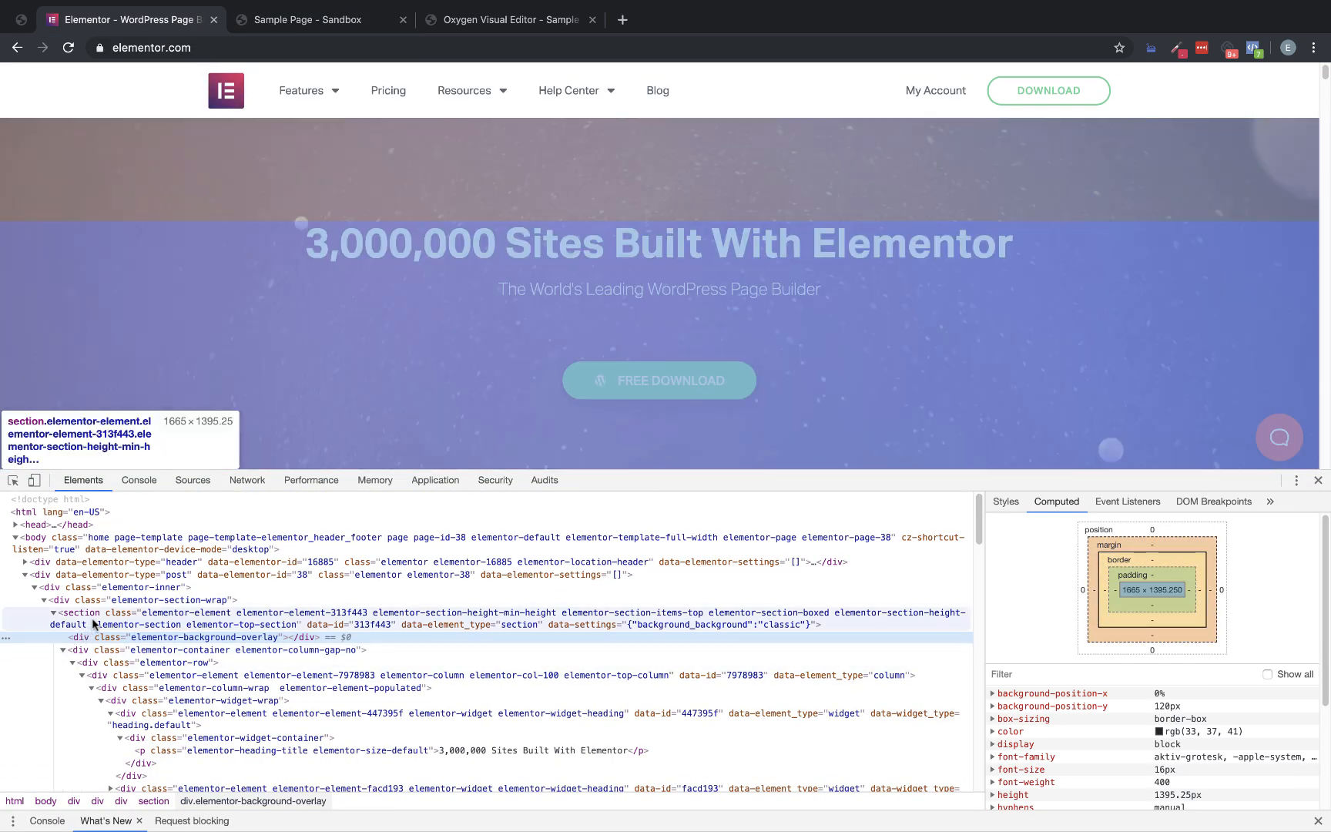
click(92, 624)
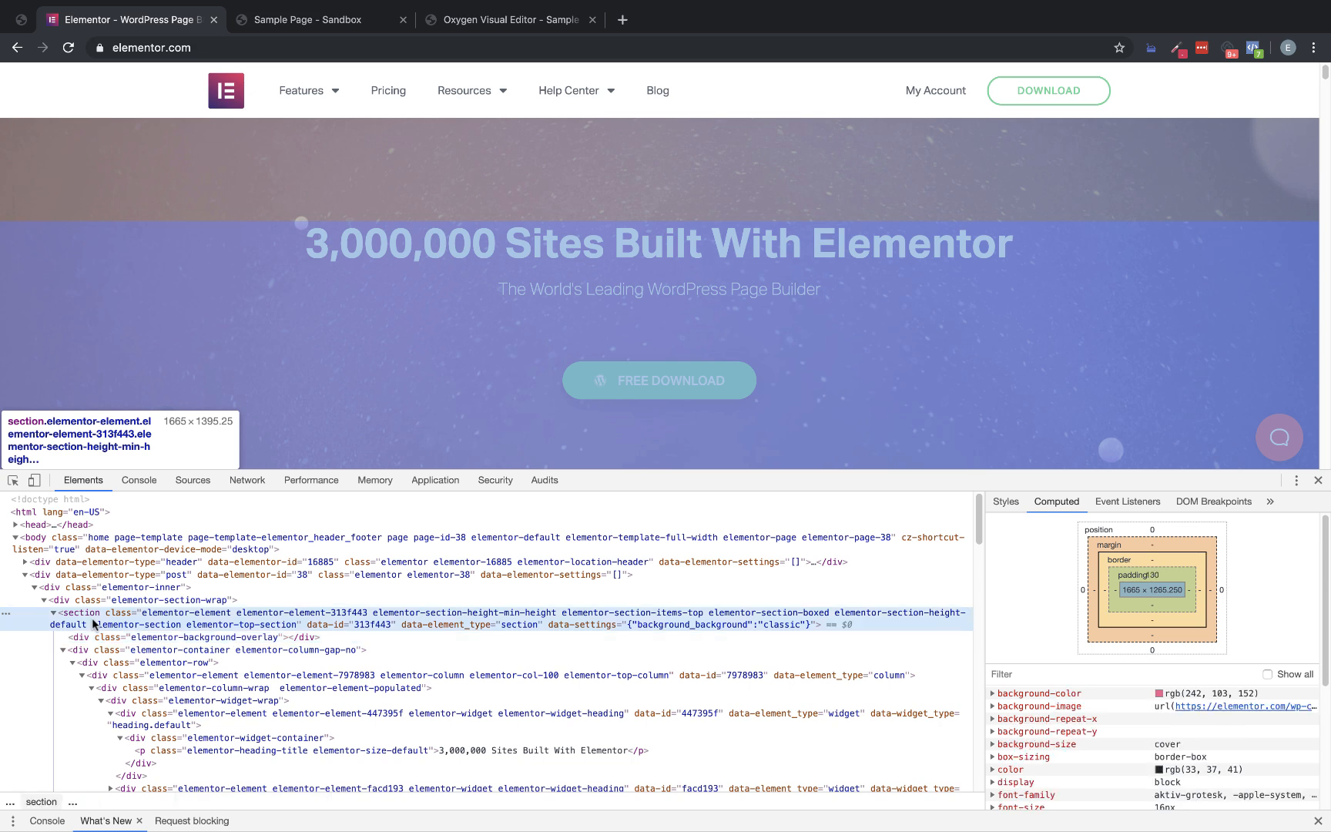
click(114, 601)
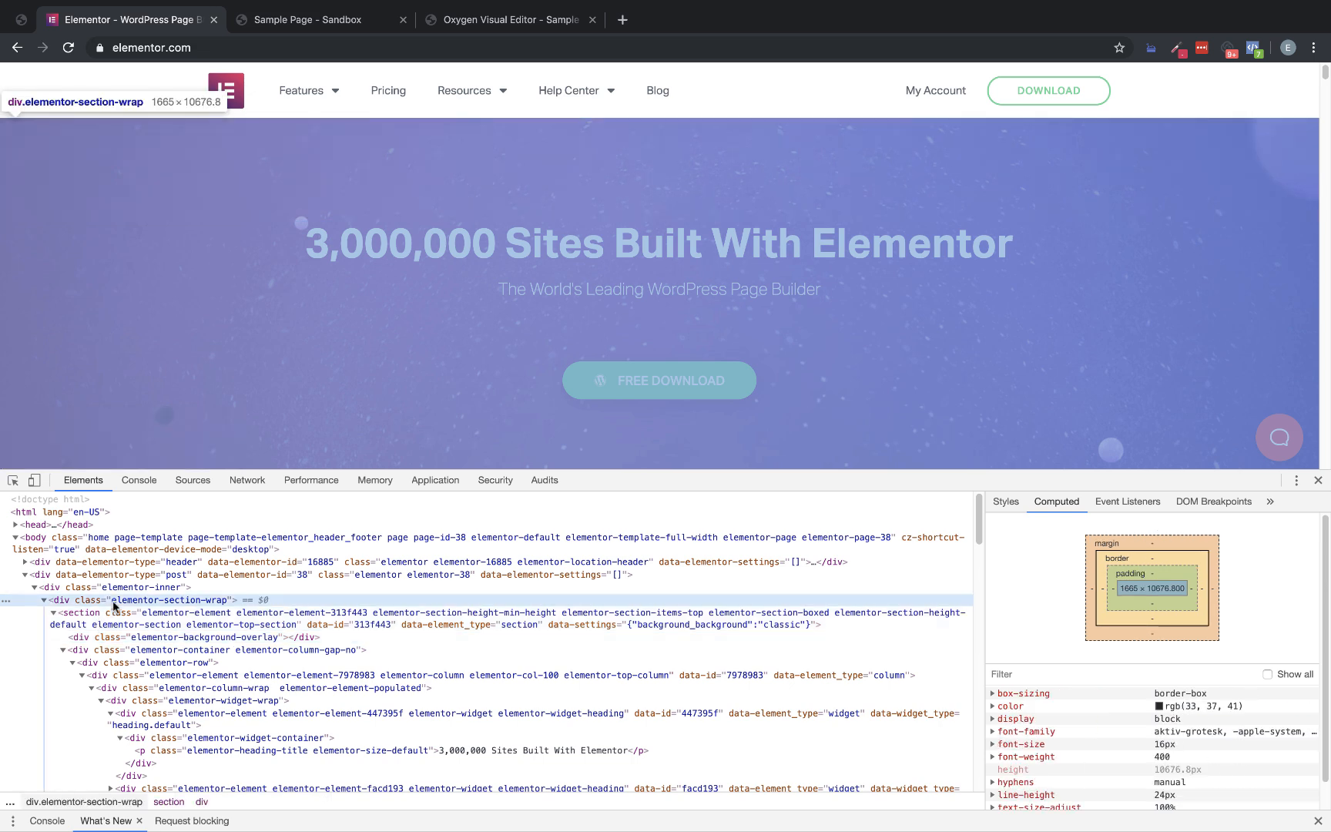
click(117, 590)
click(115, 612)
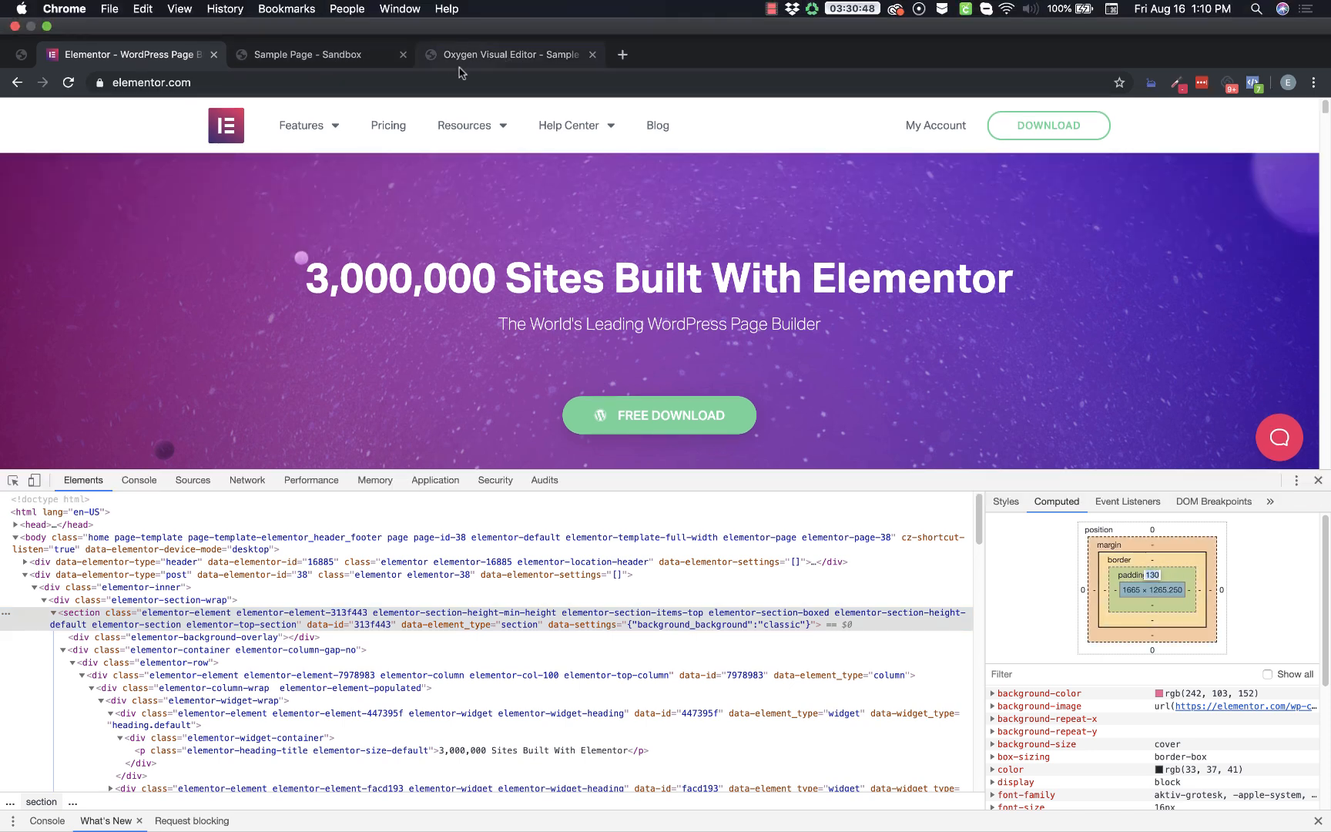
Switch to the Oxygen editor, set the hero section's top and bottom container padding to 130 px, and save the page
click(493, 58)
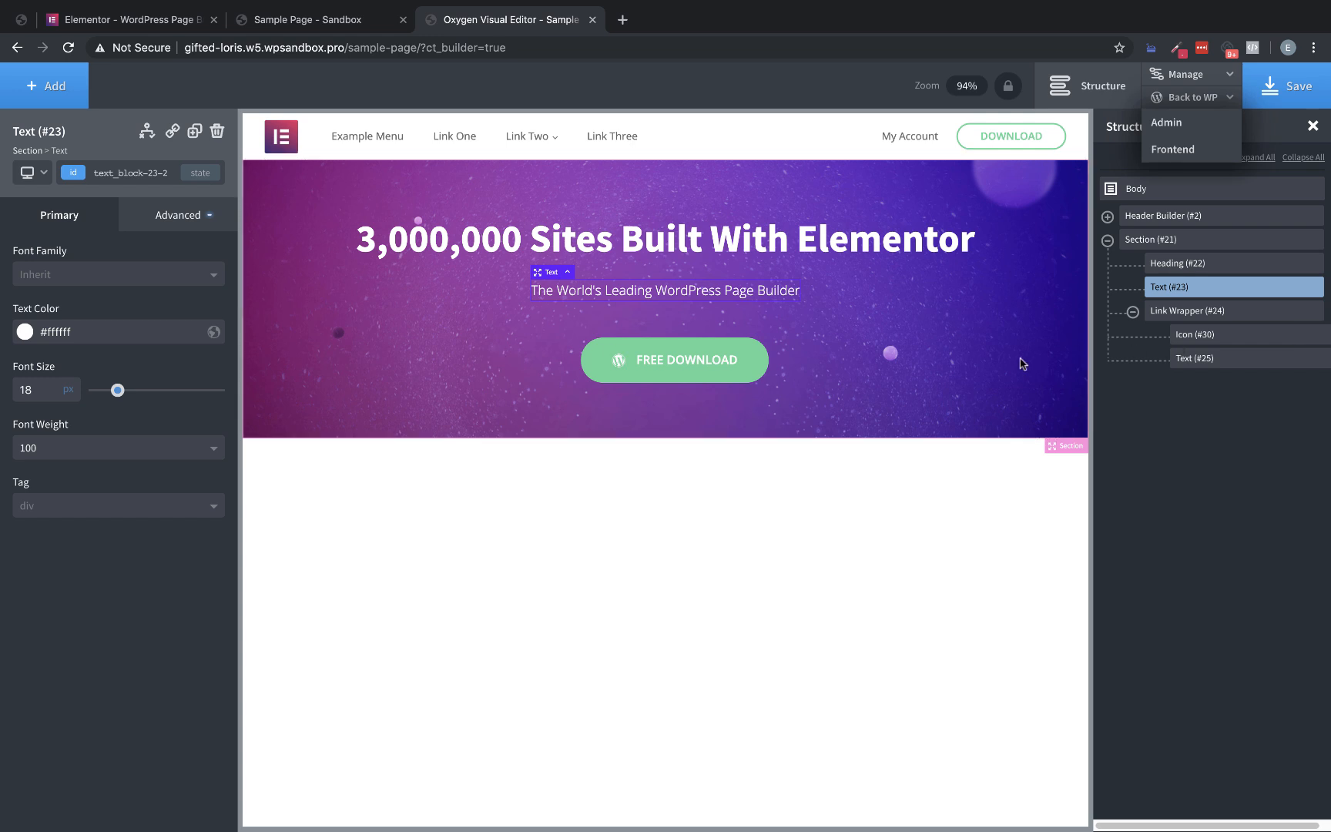
click(1028, 393)
click(184, 216)
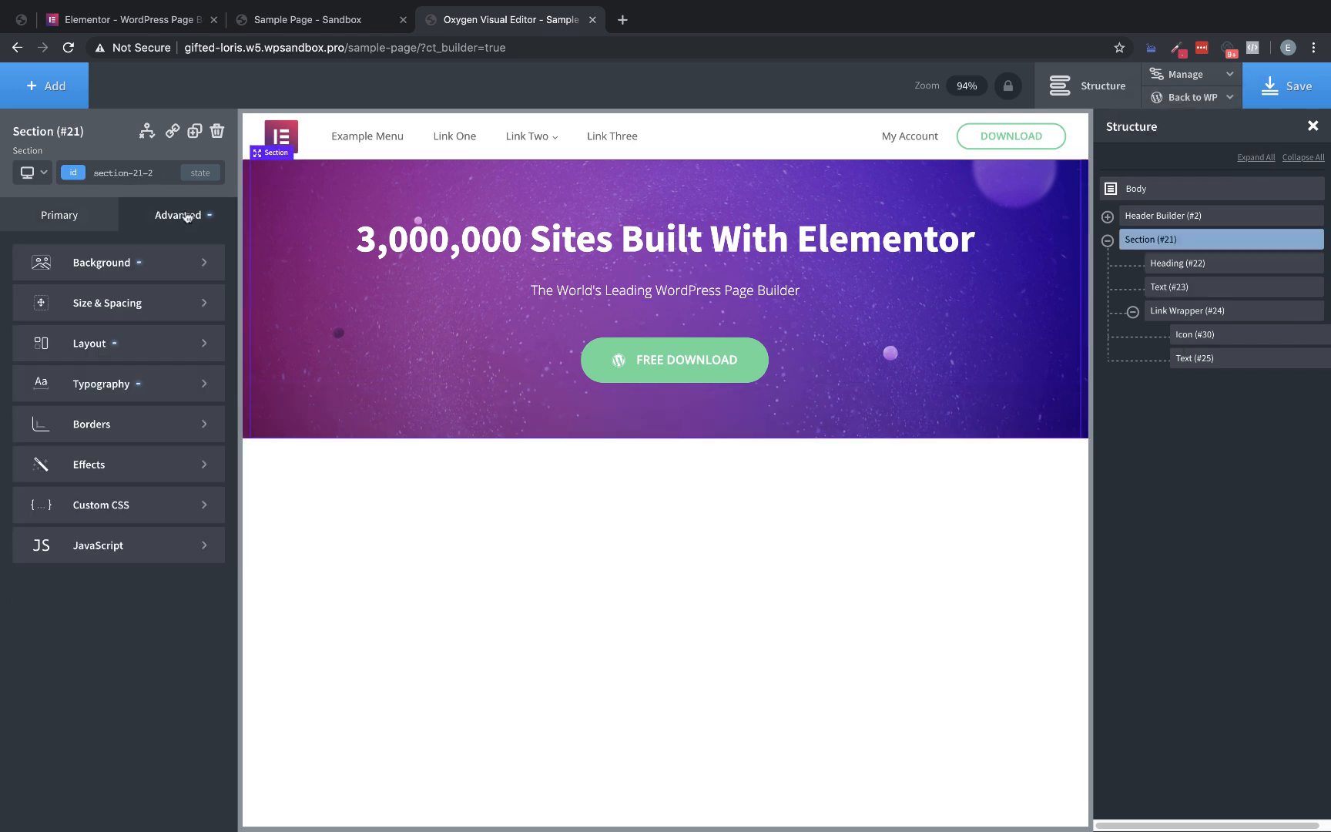
click(148, 322)
click(121, 305)
text(130)
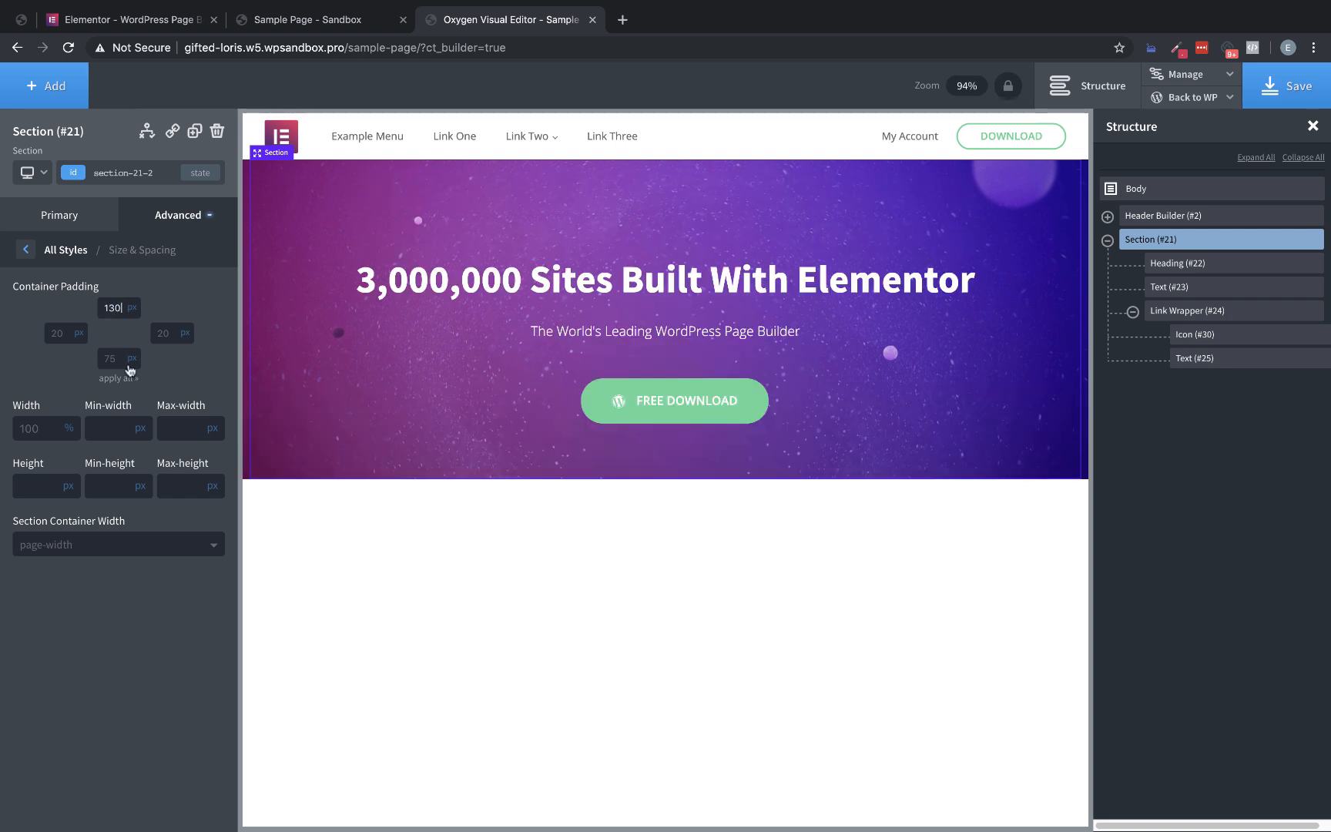
click(109, 362)
text(130)
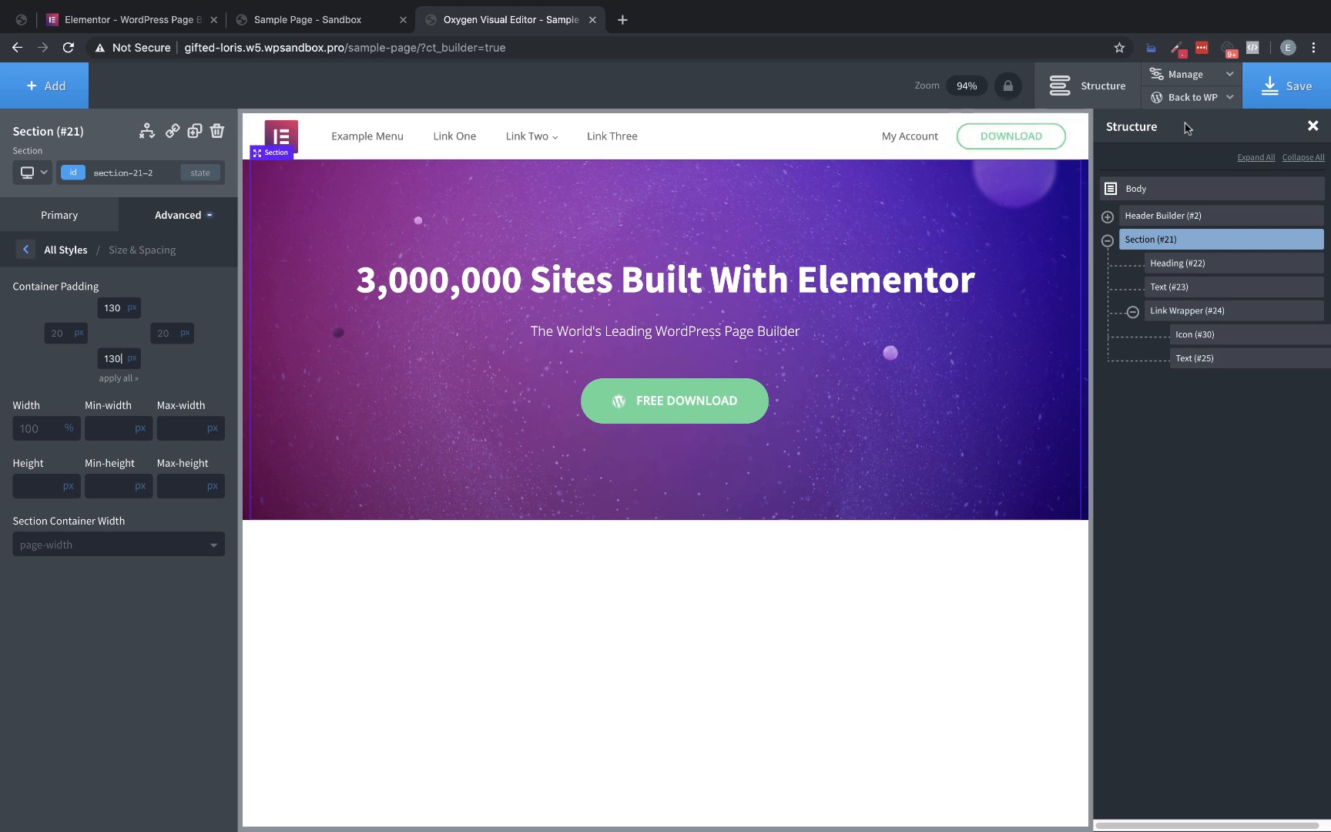
click(1252, 93)
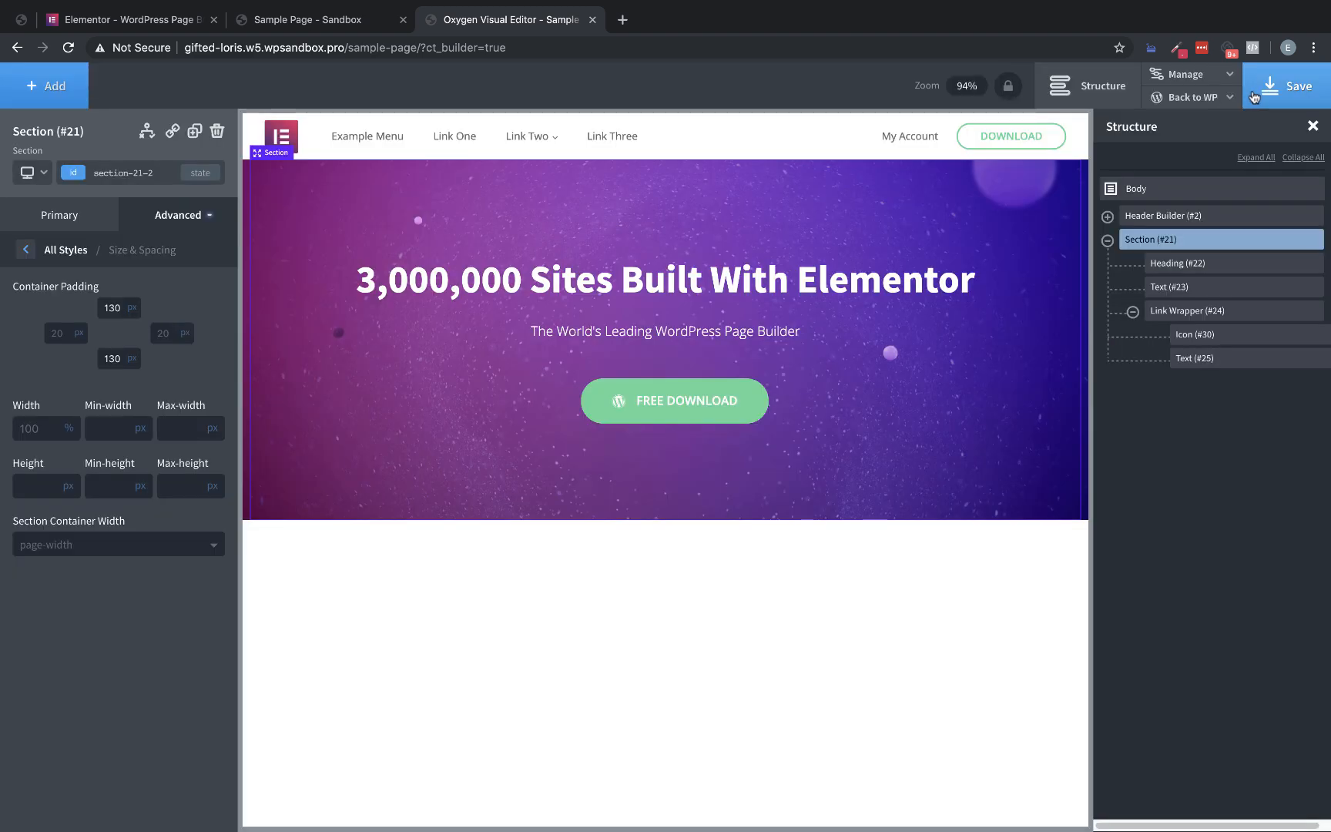
Reduce the hero heading's bottom margin to bring the subtitle closer, and save the page
click(697, 332)
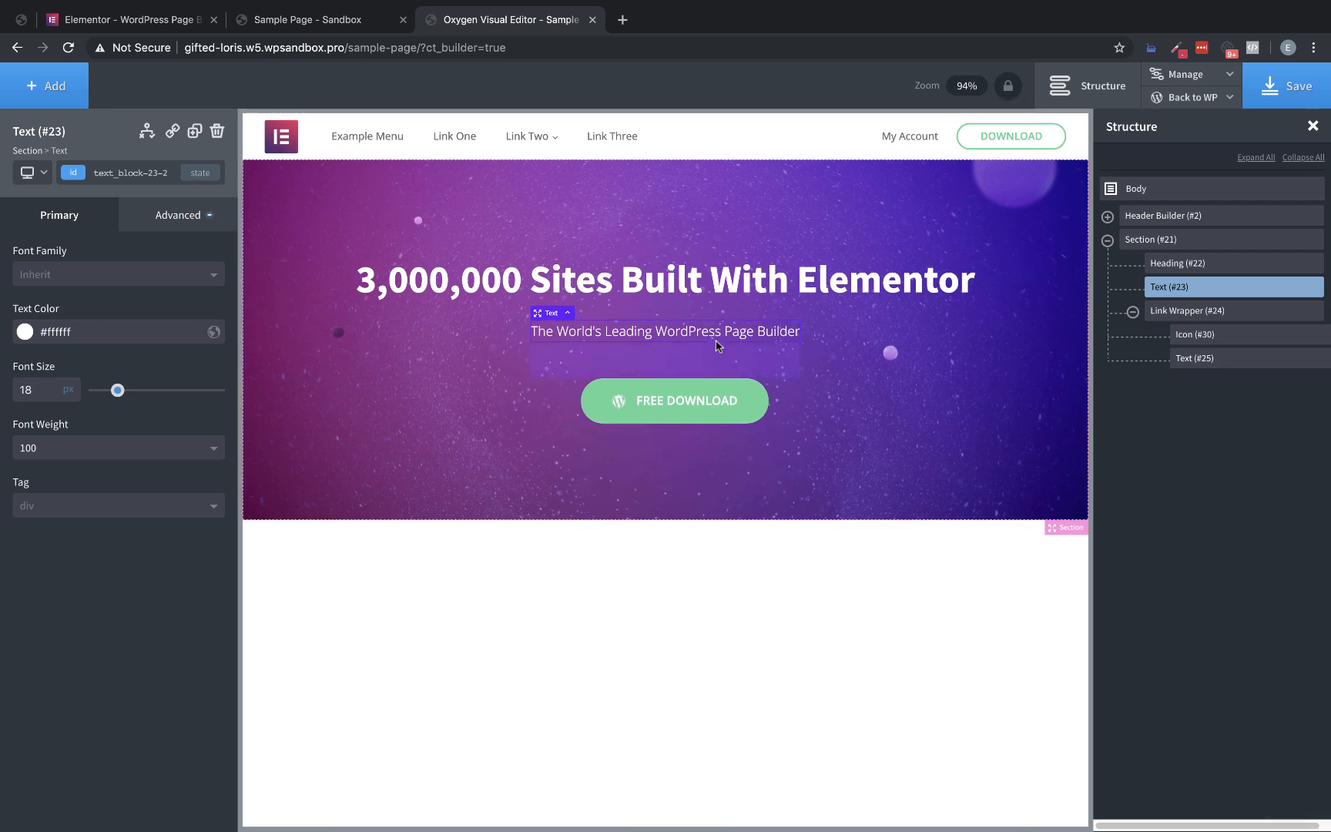
click(716, 294)
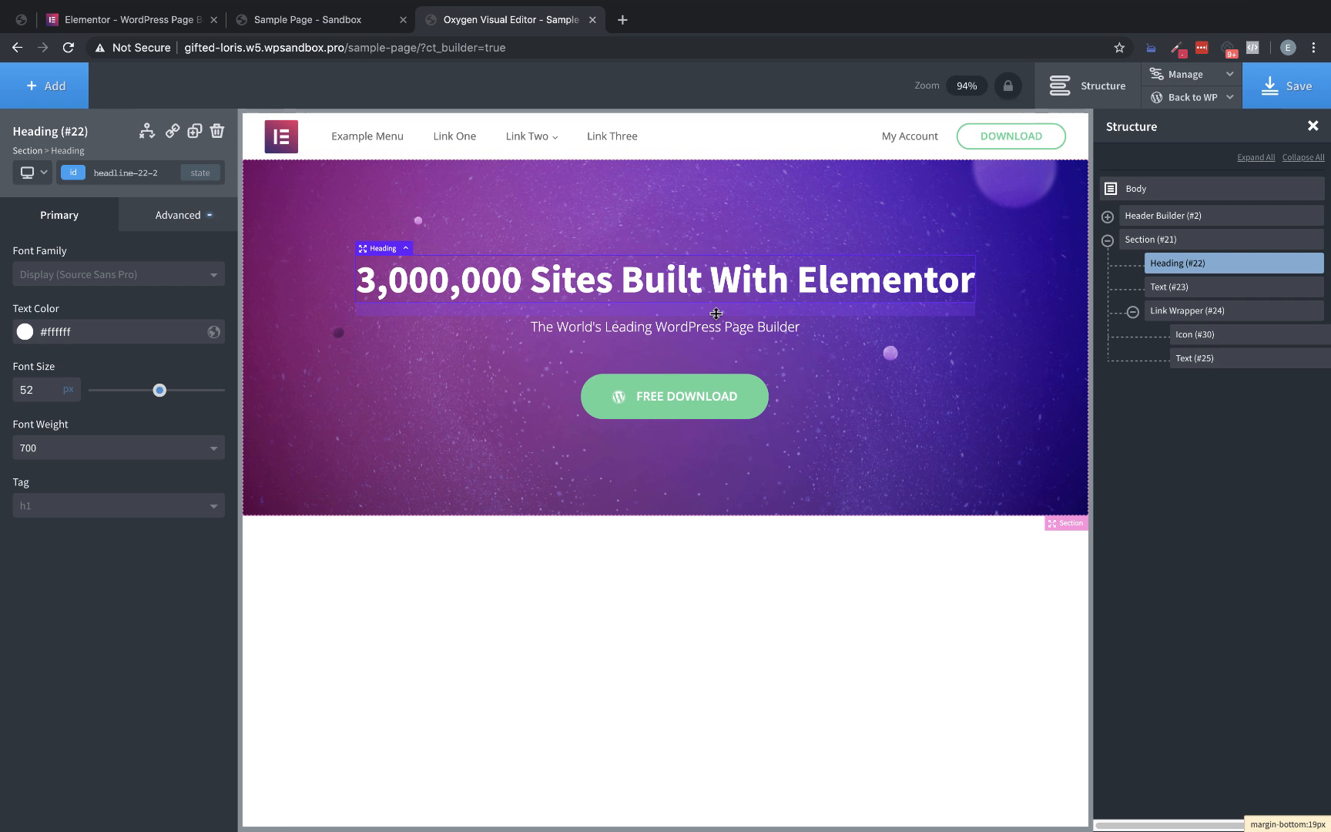
drag(718, 314, 717, 310)
click(1046, 459)
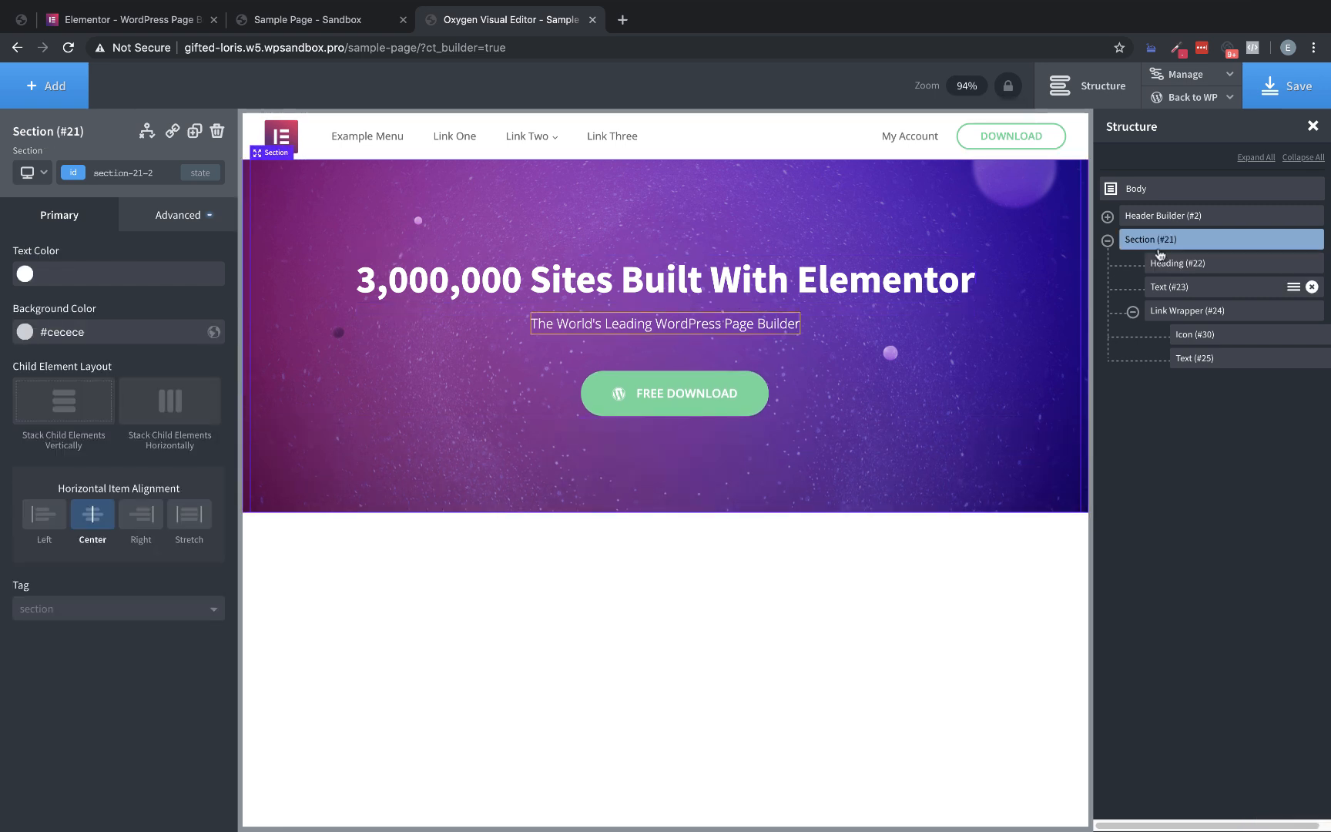
click(1280, 94)
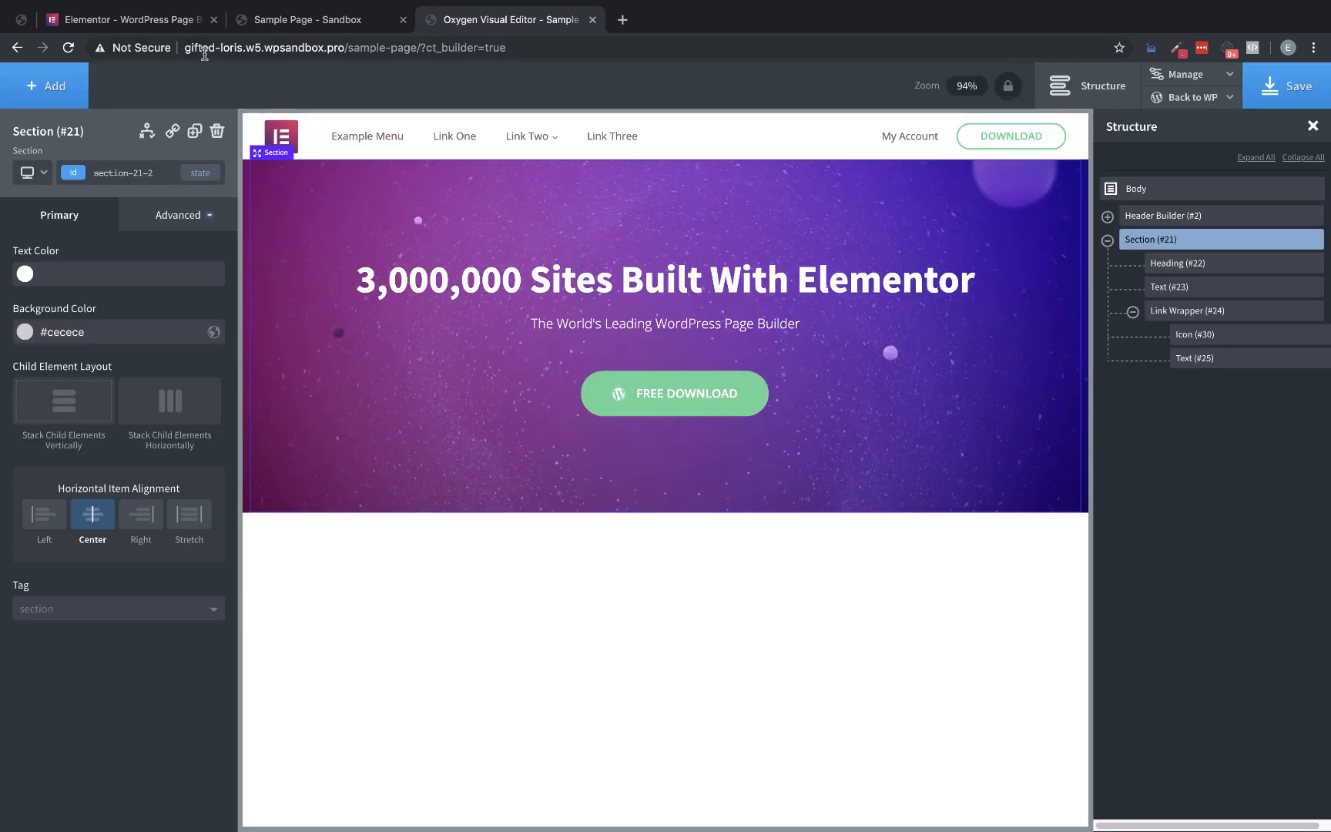
Close the inspector on the Elementor homepage, examine the content below its hero button, and collapse the link wrapper in Oxygen's structure tree
click(164, 23)
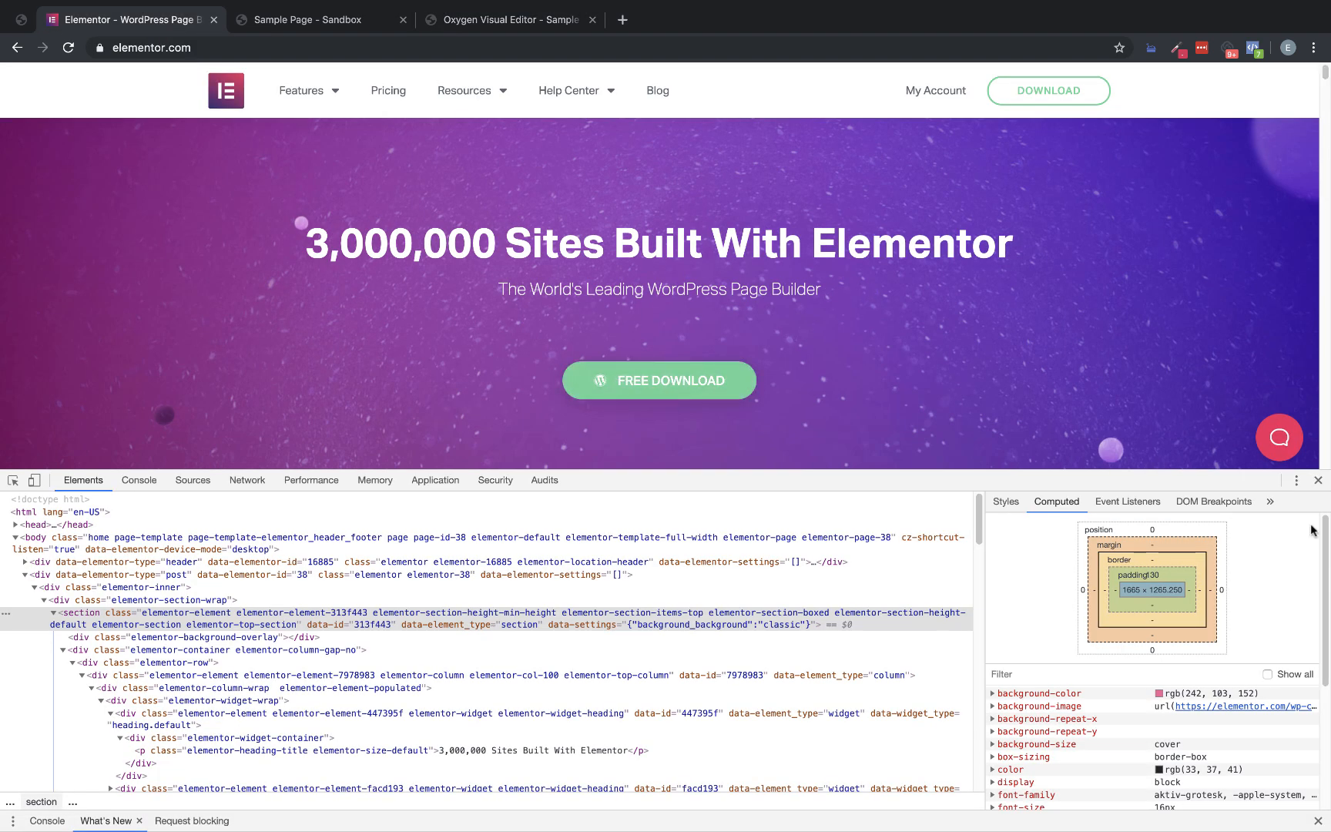
click(1318, 480)
scroll(781, 297, down, 3)
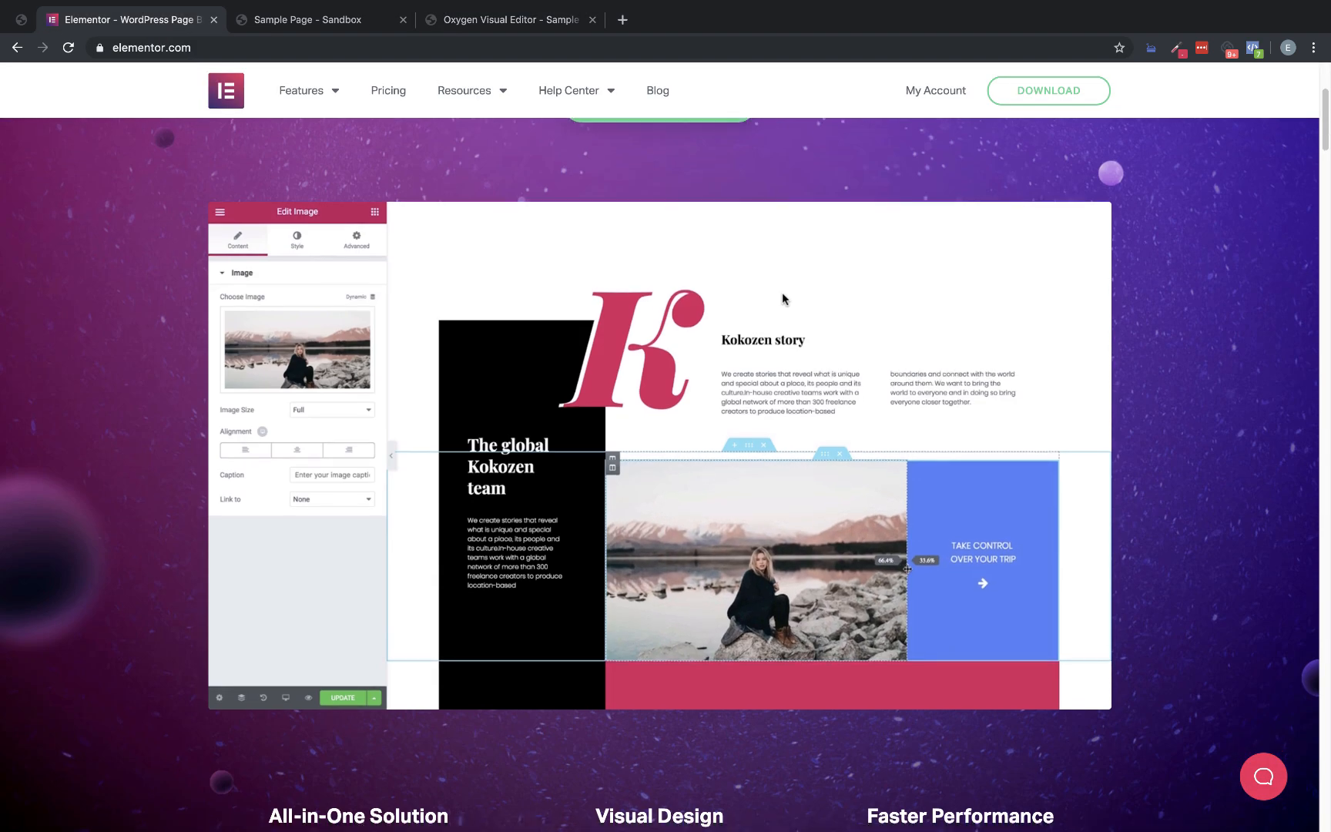
click(461, 19)
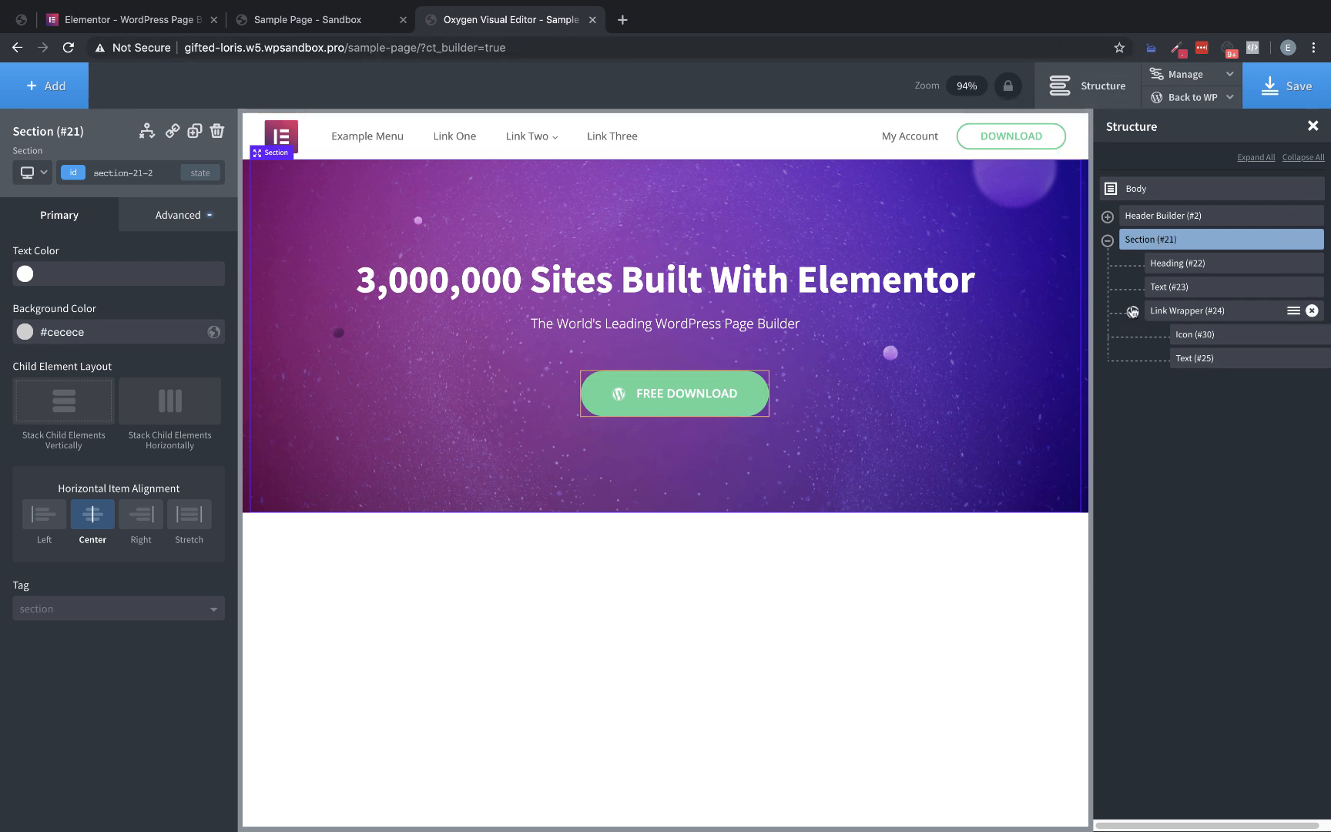
click(1132, 313)
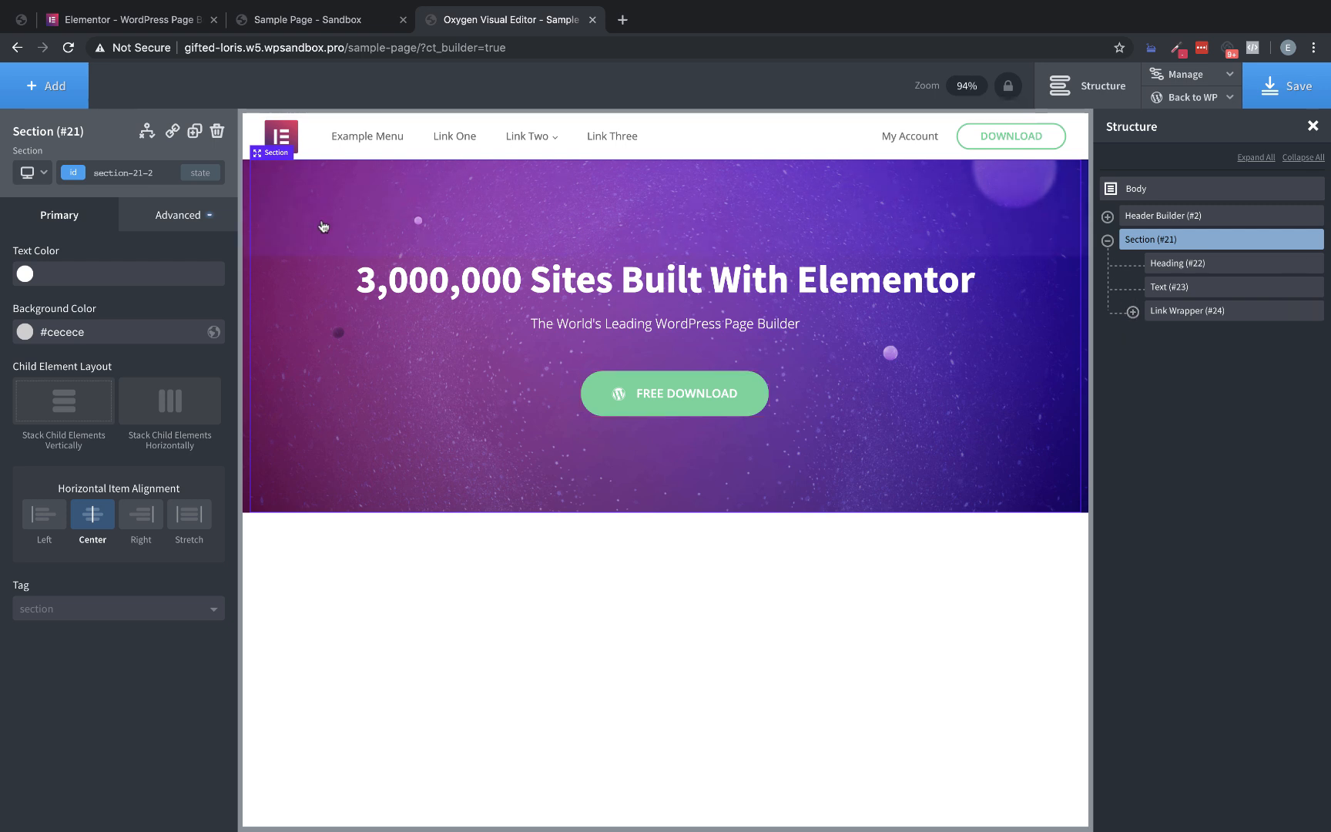
Add a Code Block to the hero section, below the FREE DOWNLOAD button
click(46, 91)
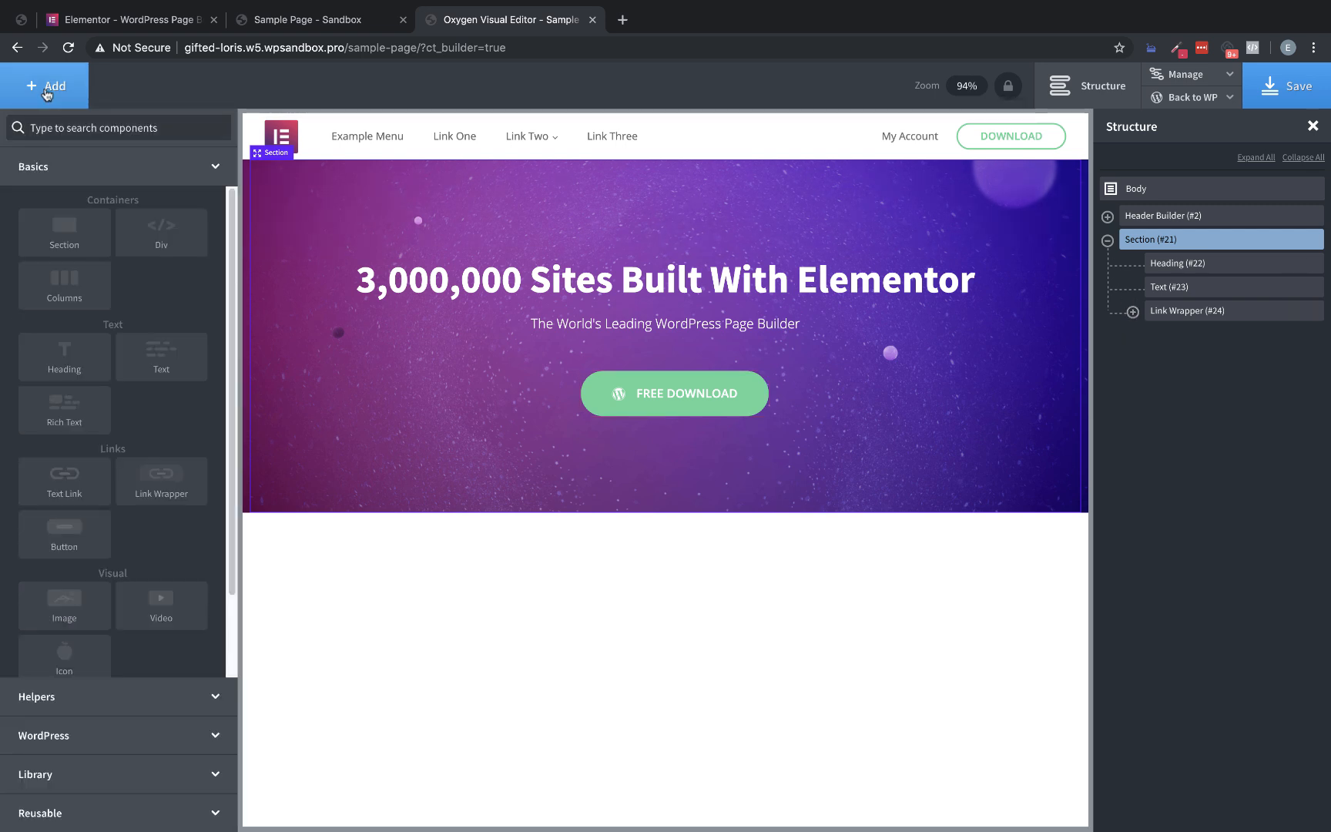
text(code)
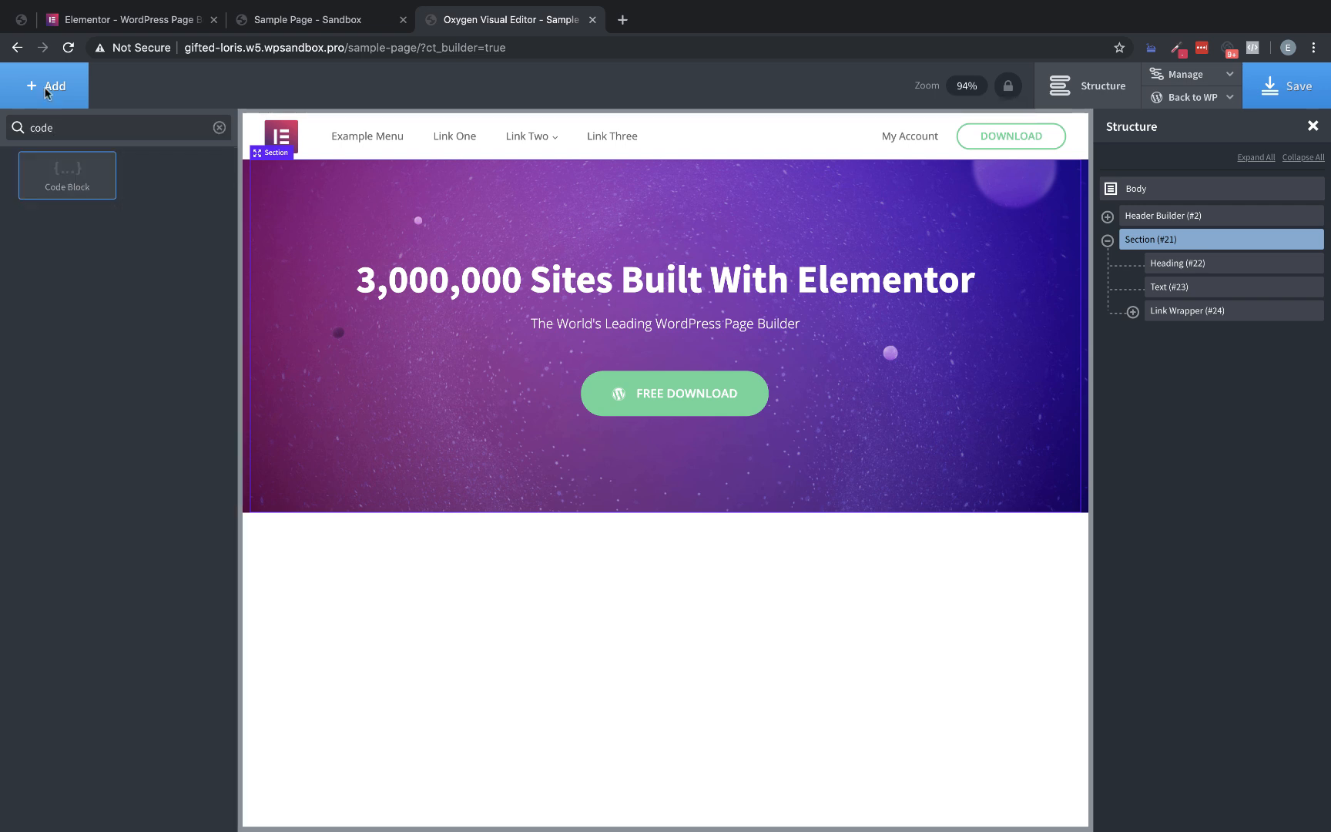
click(68, 174)
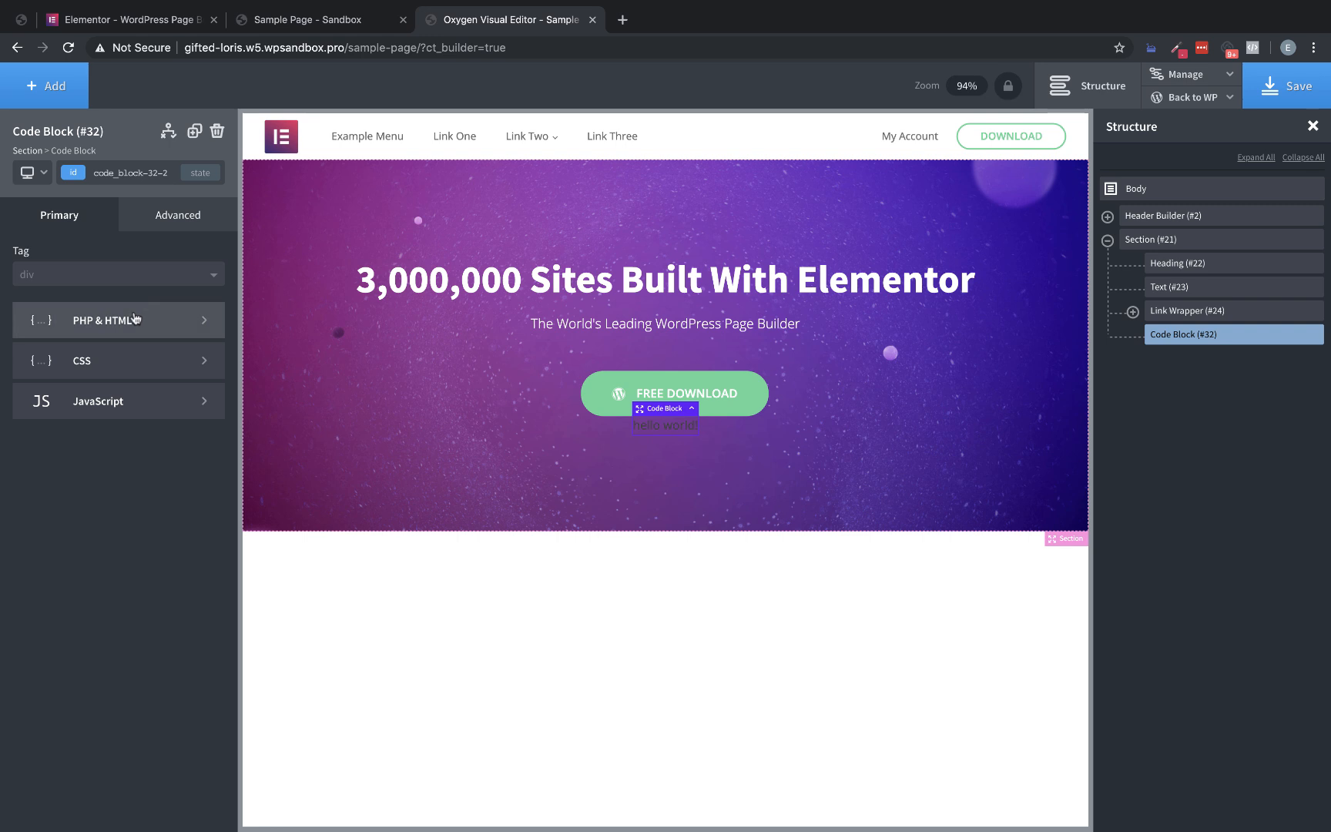
Replace the block's default PHP & HTML with an autoplaying, looping video element of class hero-video containing an empty source tag, and save the page
click(134, 318)
drag(76, 320, 1, 268)
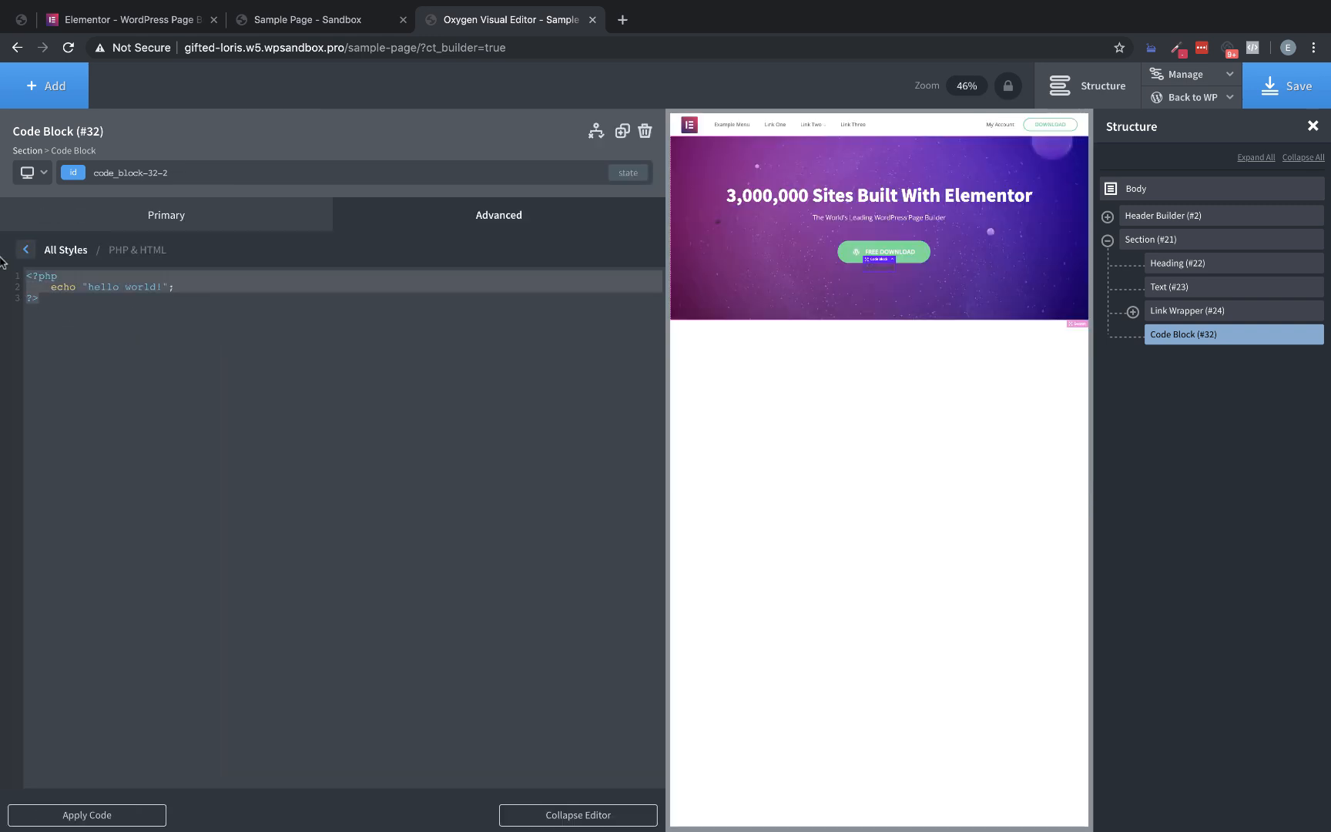
text(<video autoplay loop>)
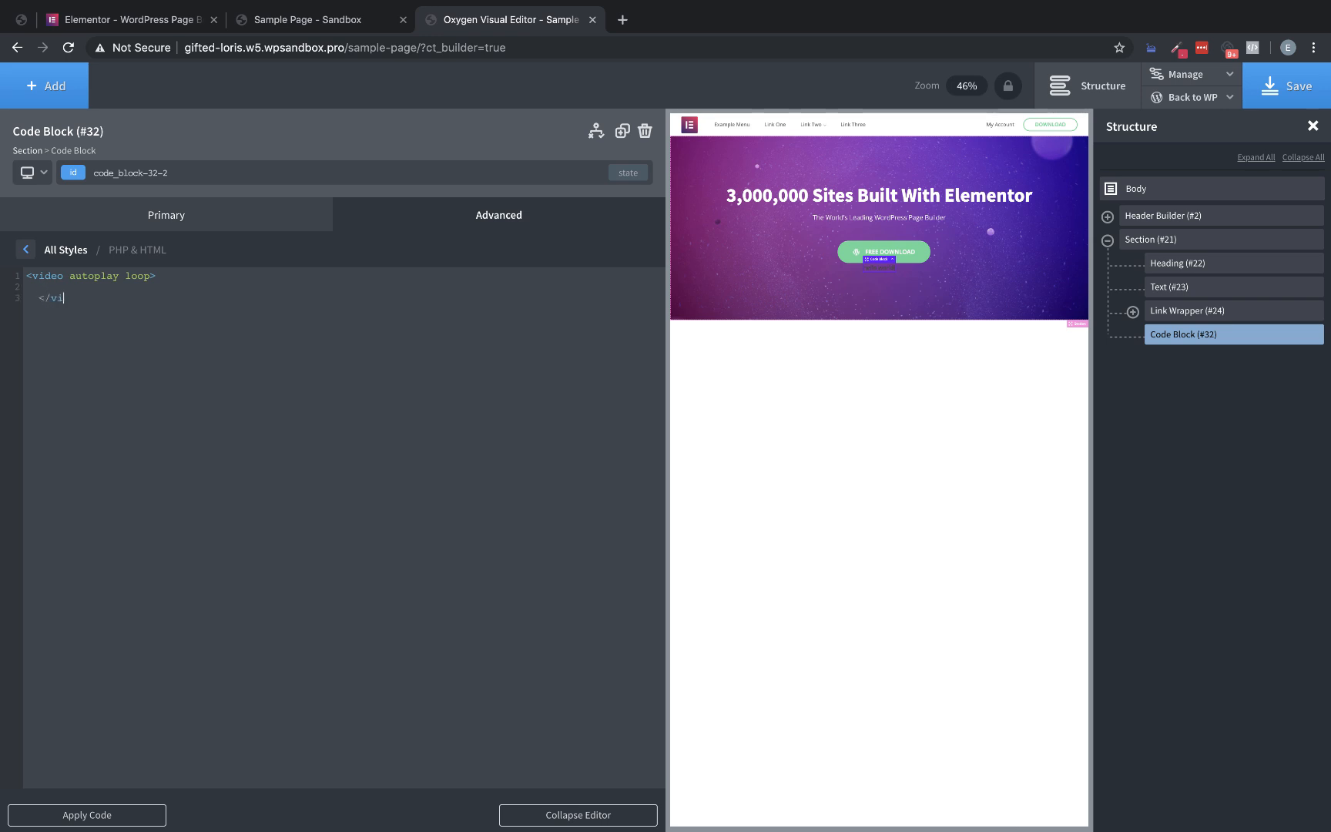
key(BackSpace)
text(>)
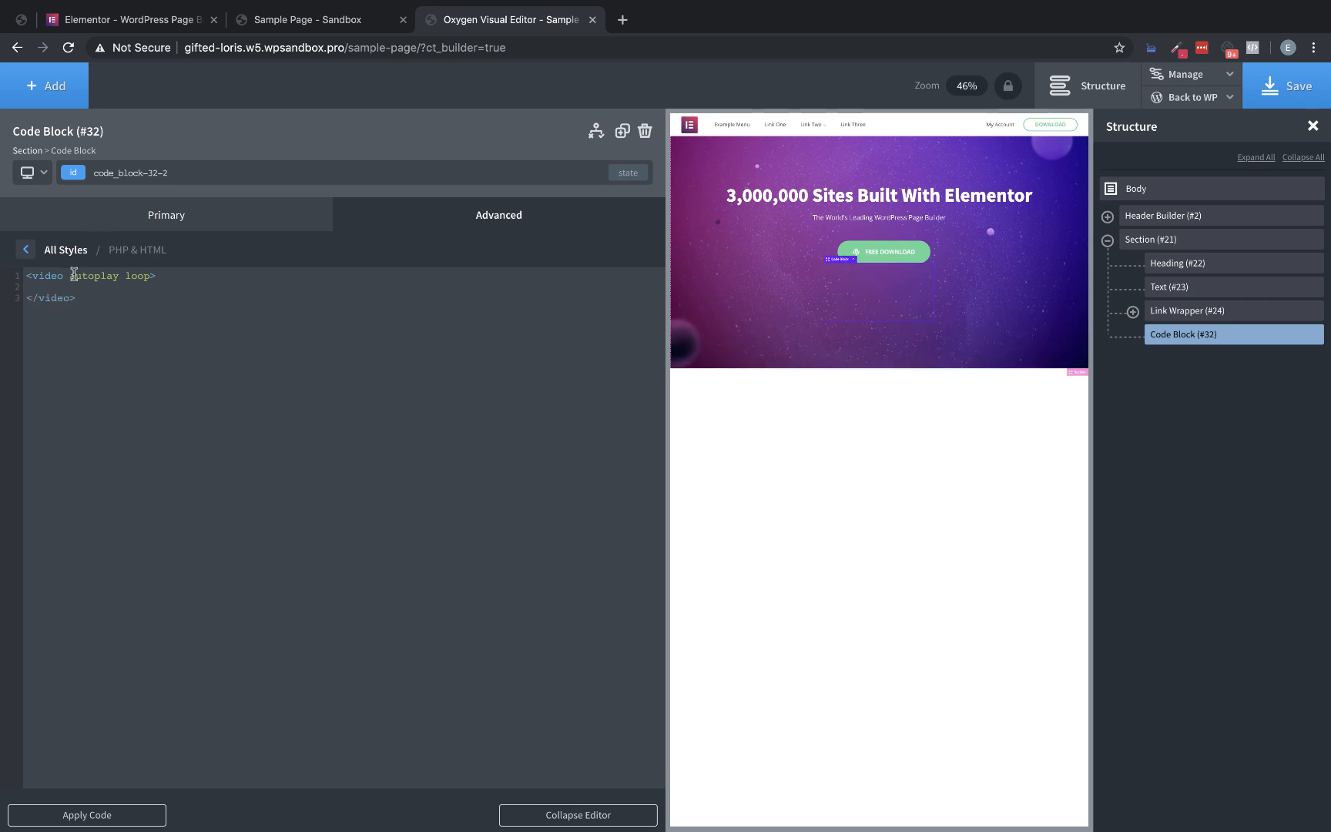
text(class="hero-video)
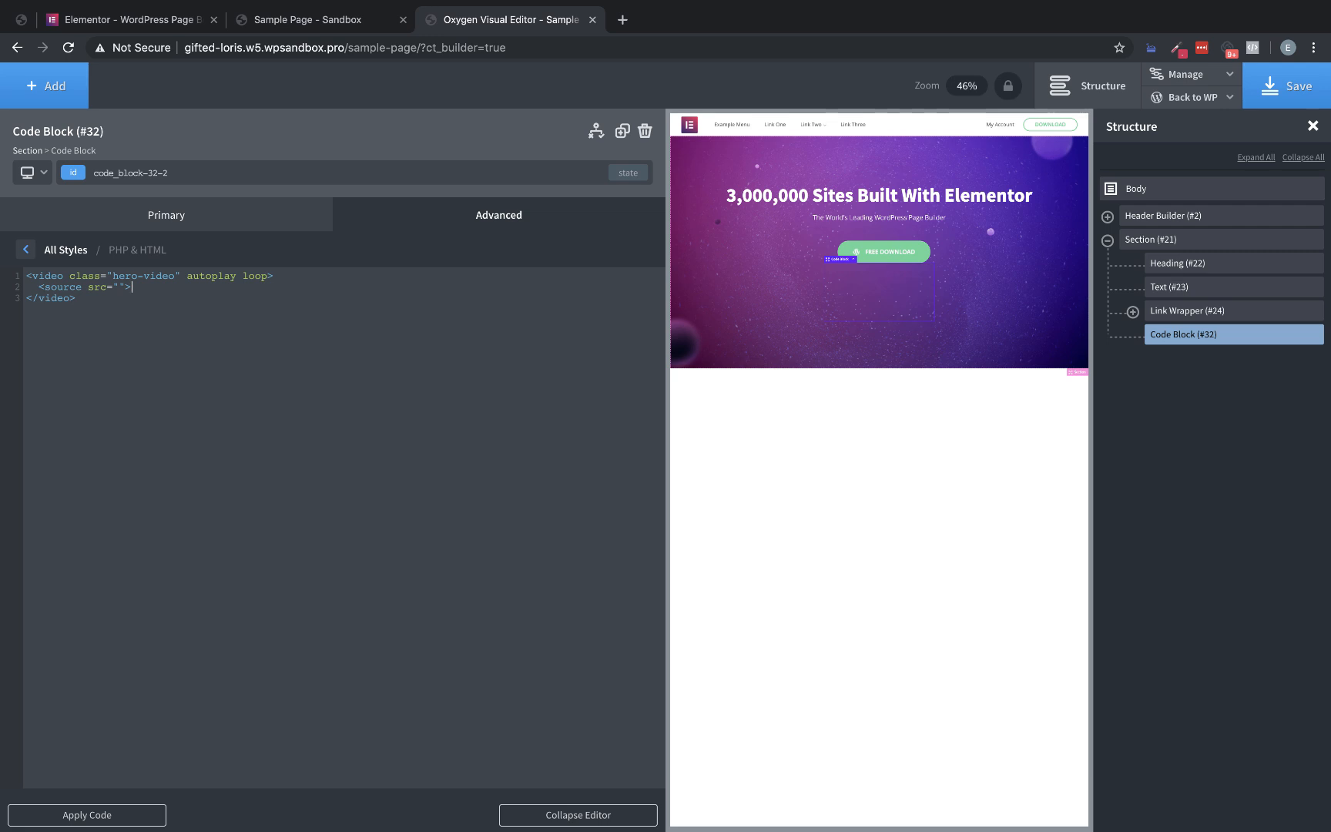
click(1294, 90)
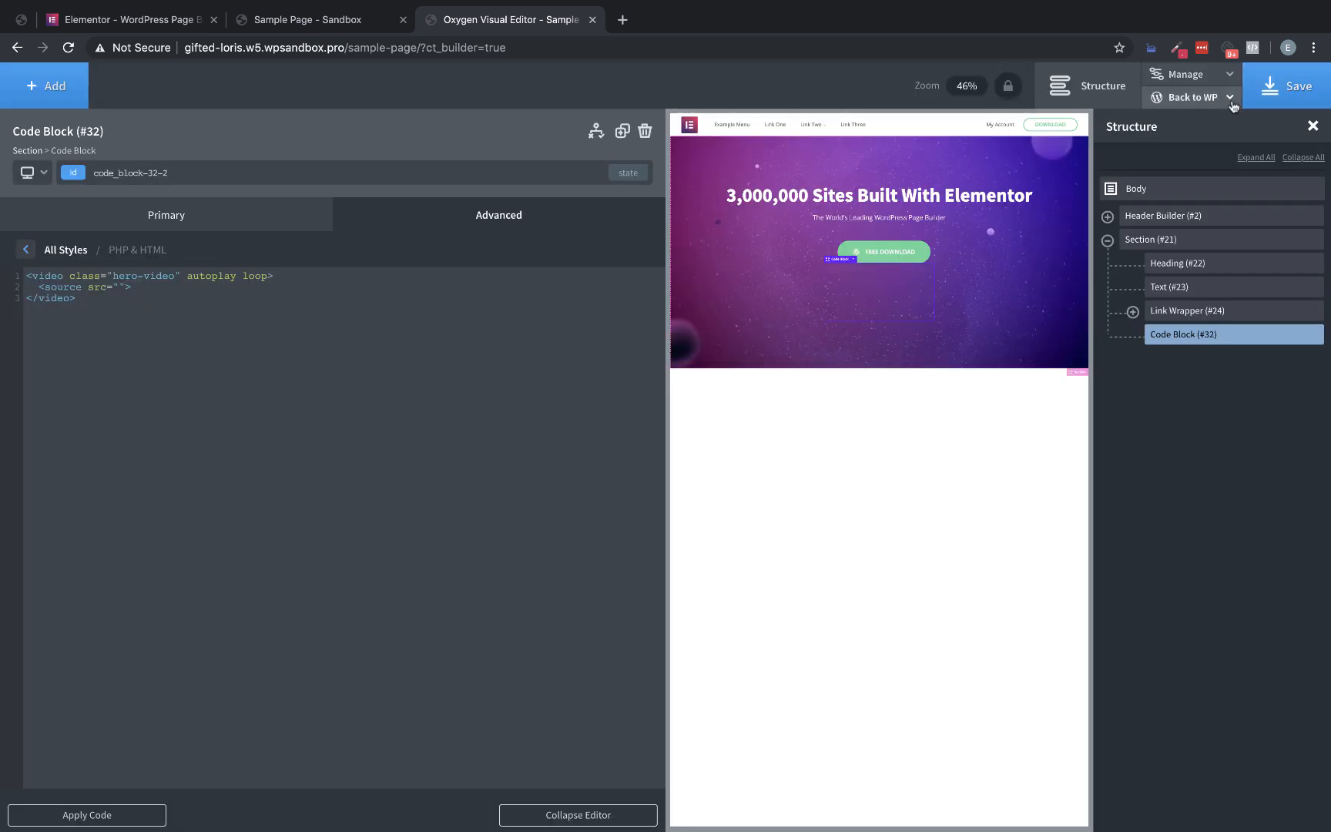
Open the WordPress admin in a new browser tab in place of the Sample Page tab, closing the latter
mouse_move(1217, 98)
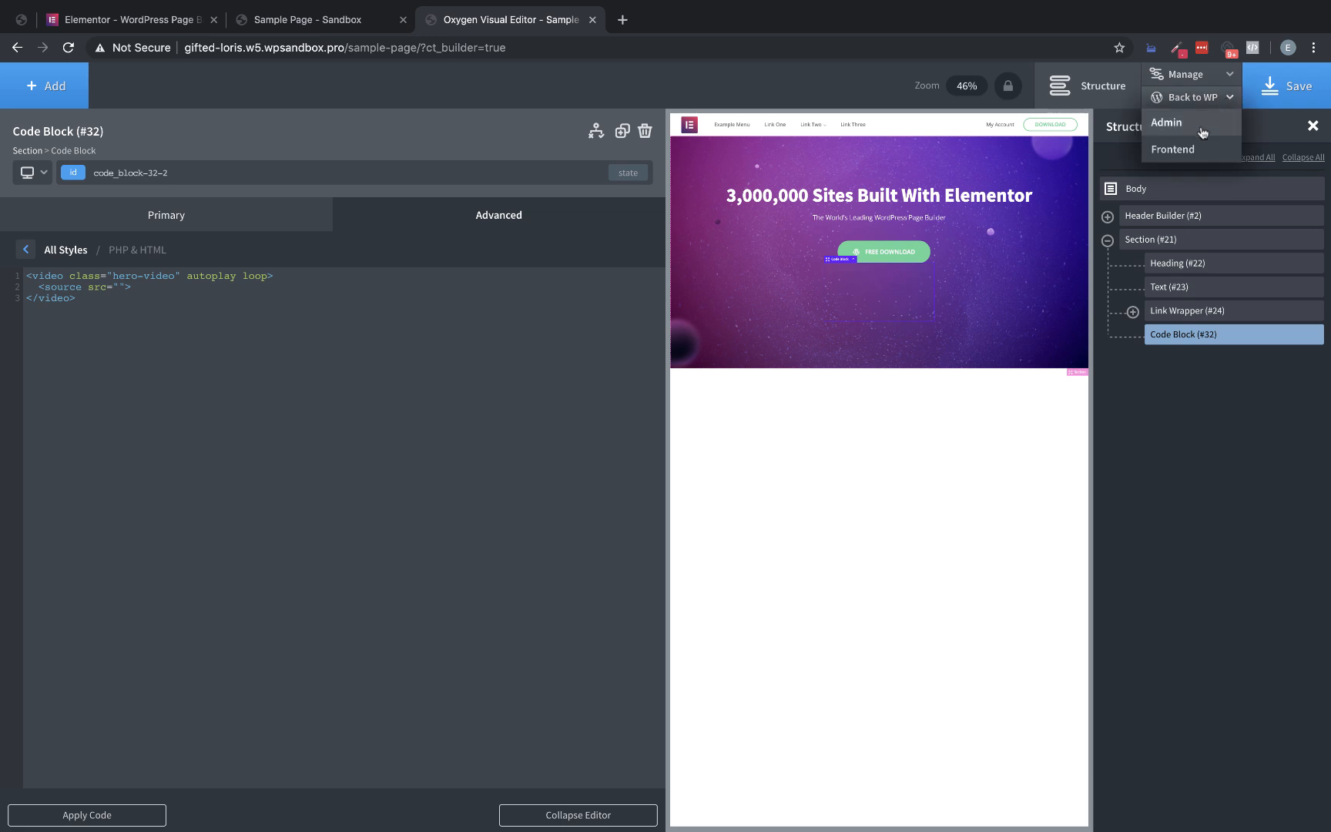
right_click(1179, 125)
click(1005, 136)
drag(678, 19, 386, 30)
click(402, 19)
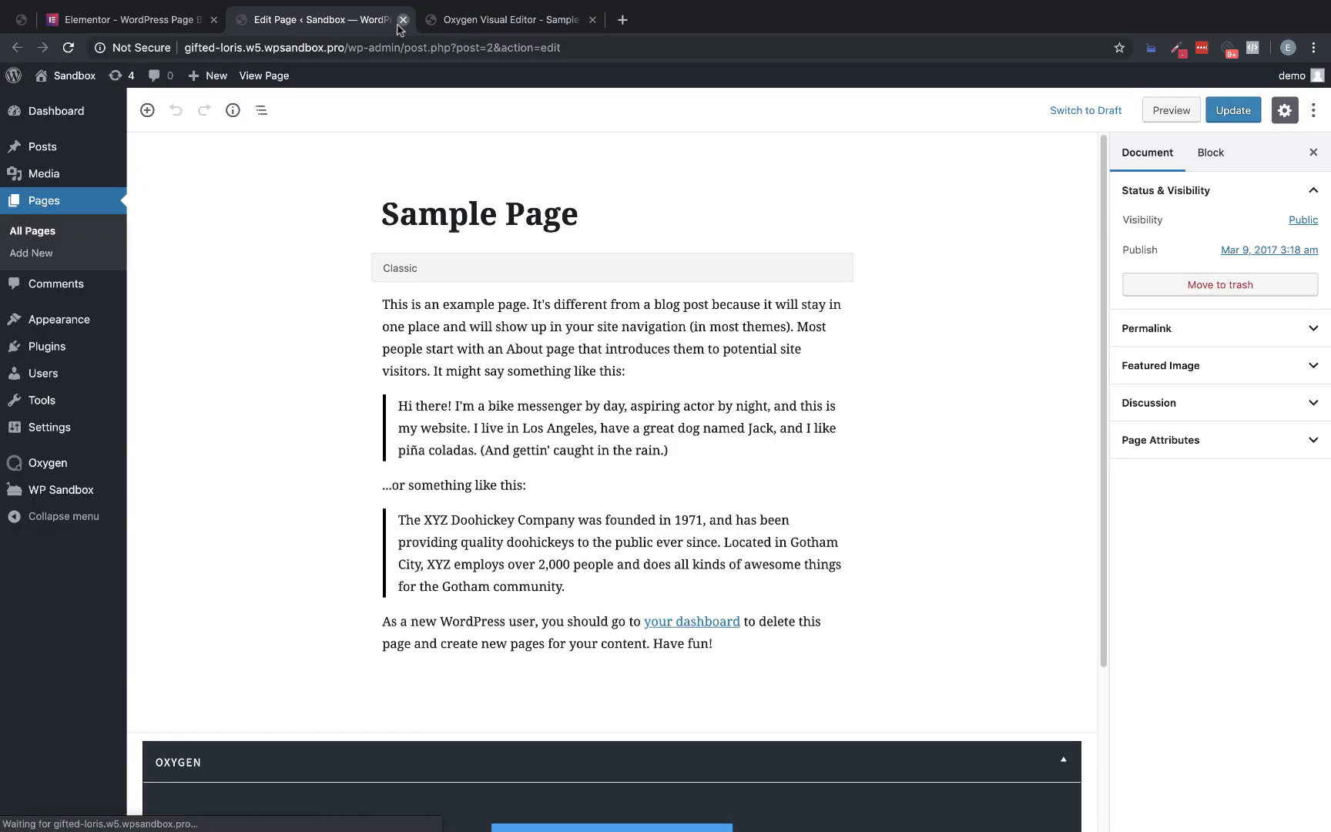
Open the WordPress Media Library and upload the video Homepage_Main_Video (1).mp4
click(39, 178)
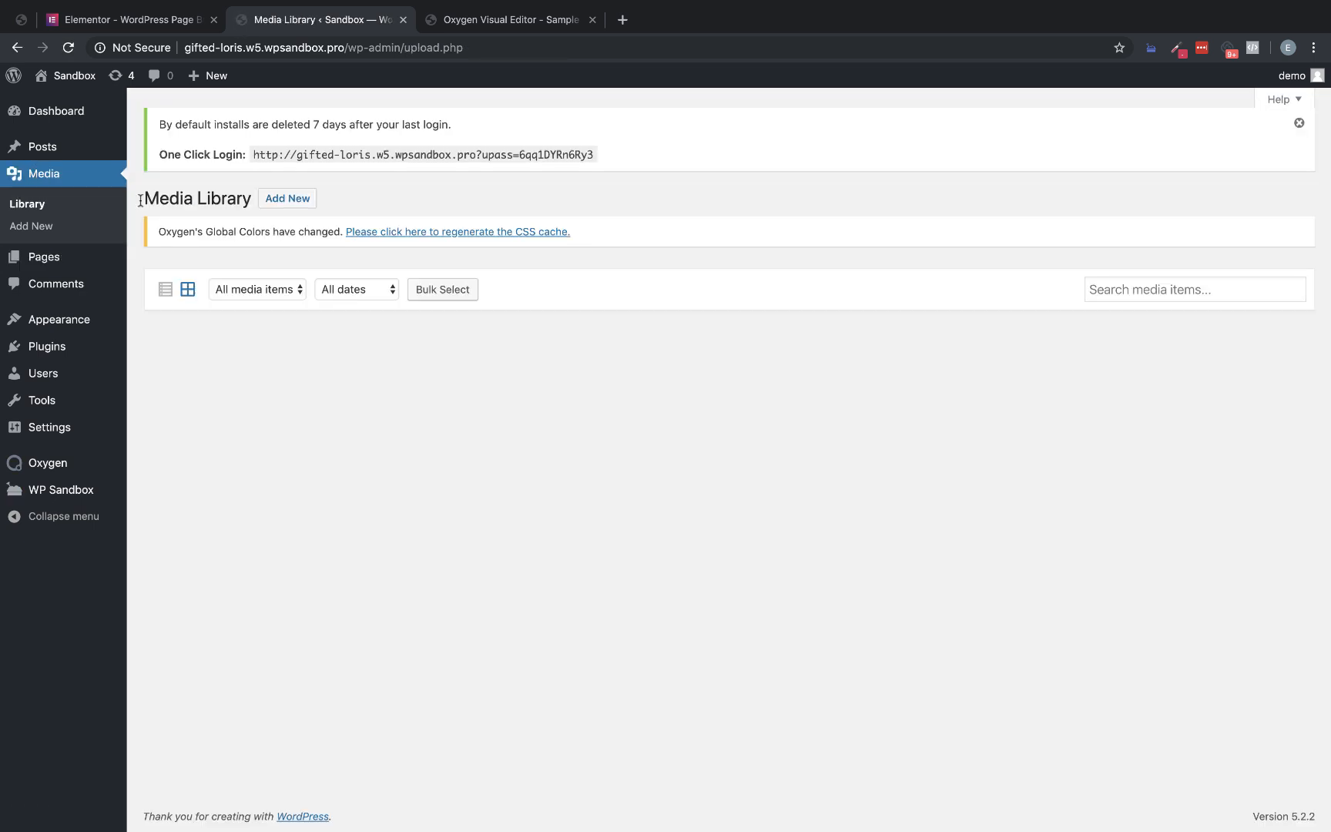
click(300, 200)
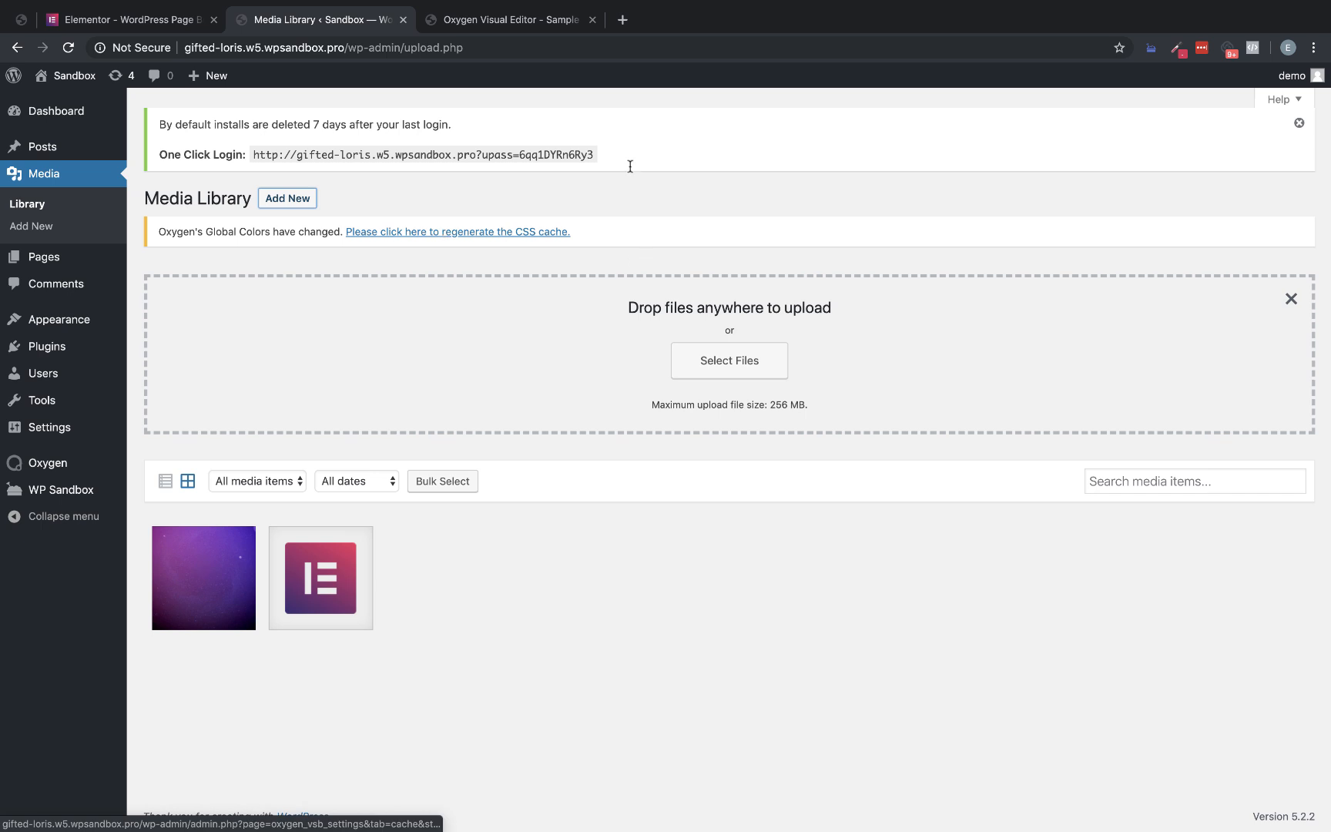
scroll(574, 16, down, 2)
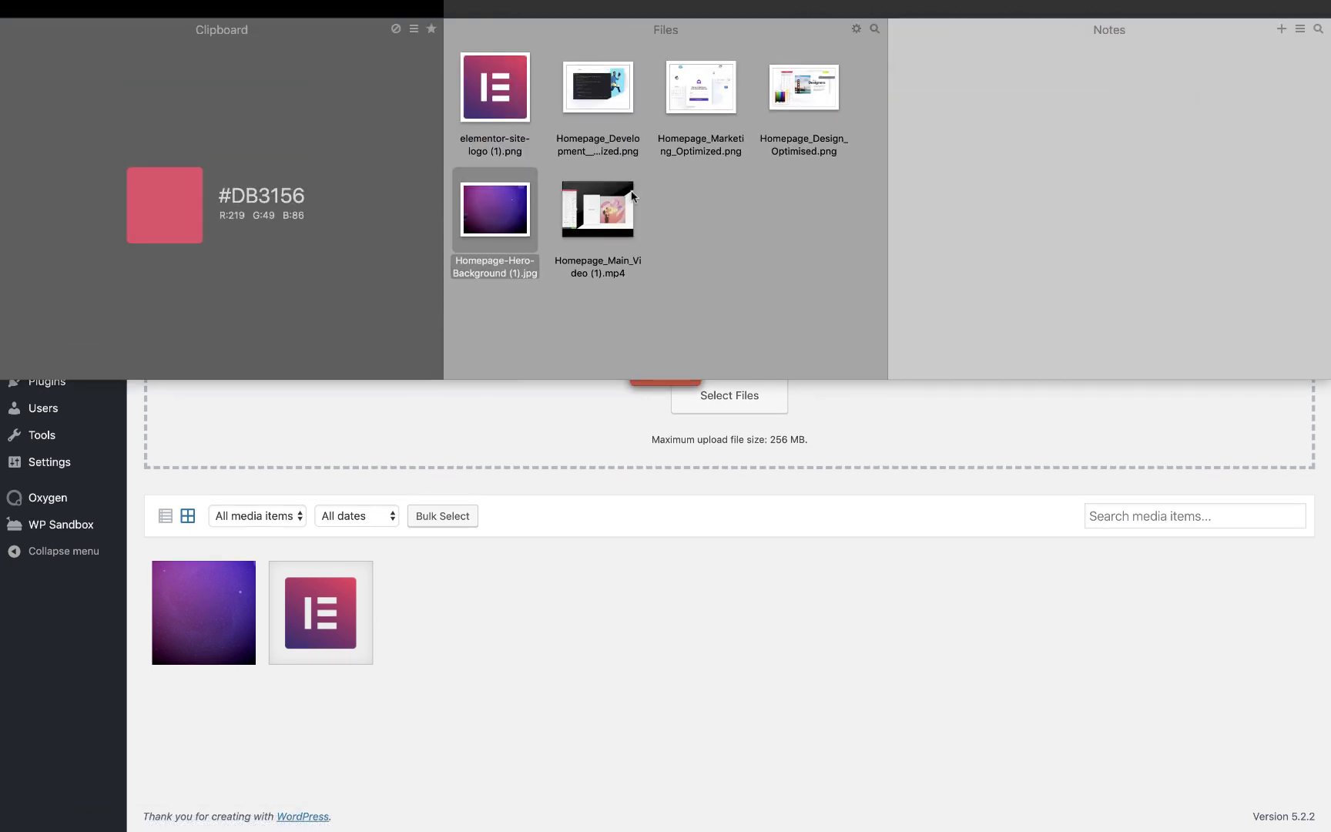
drag(608, 194, 643, 362)
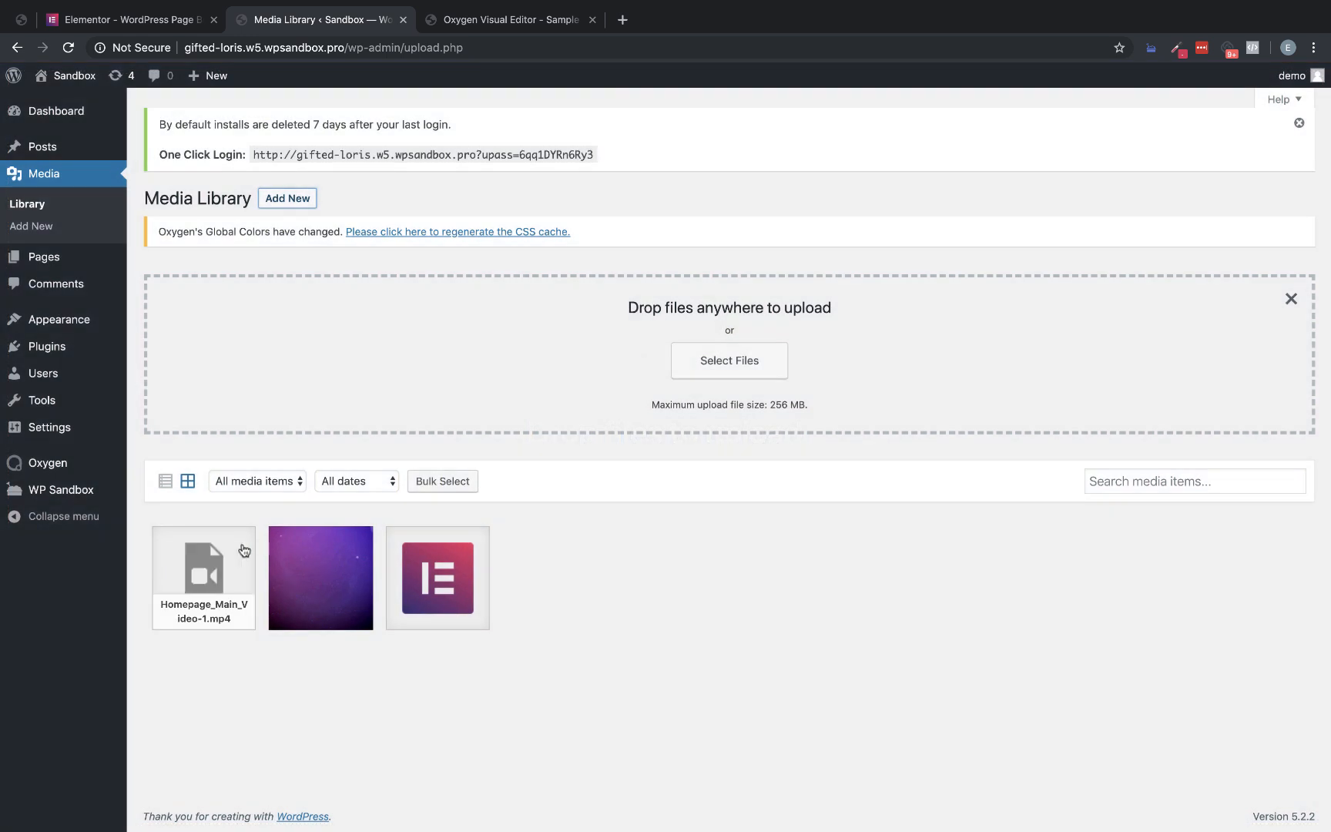
Copy the file link from the uploaded video's attachment details, and close the details
click(211, 560)
click(1199, 408)
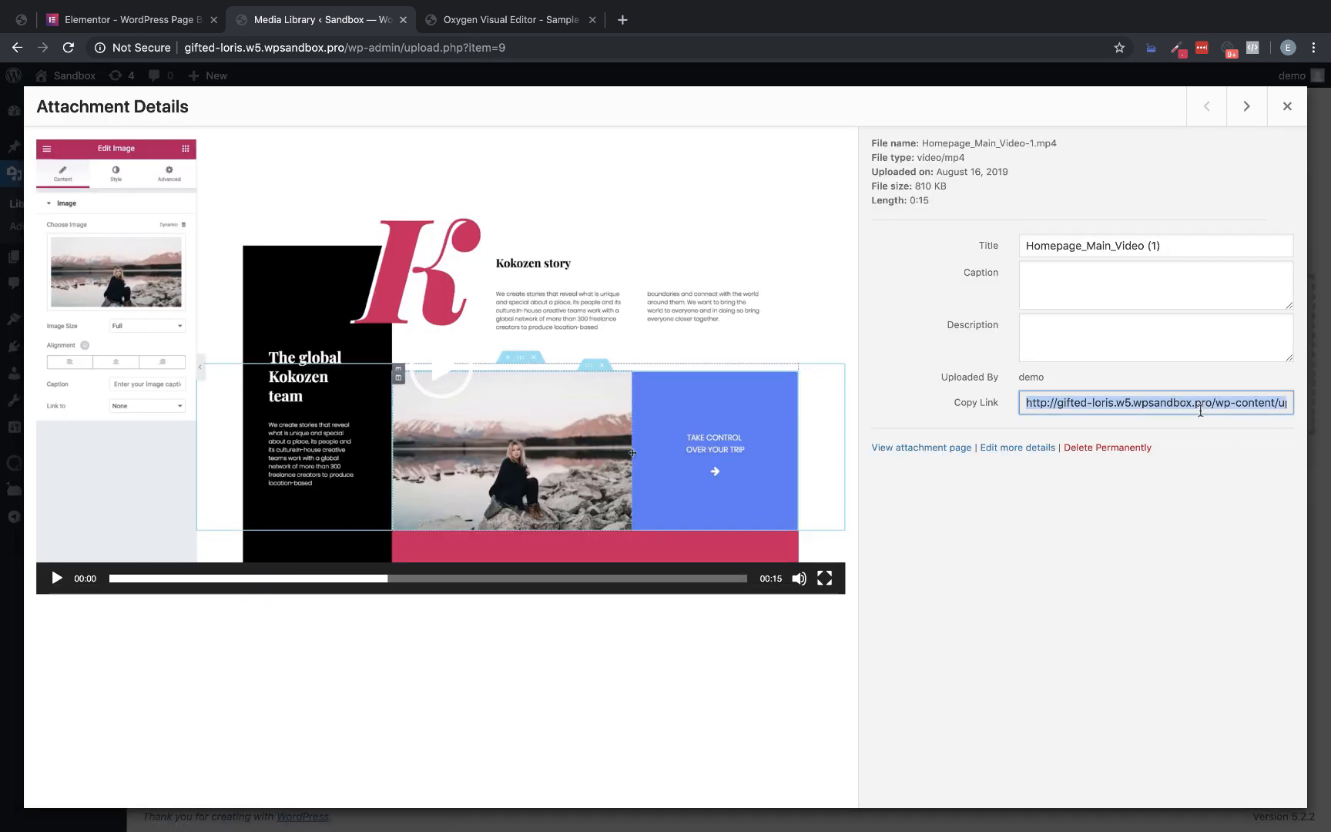
click(1287, 105)
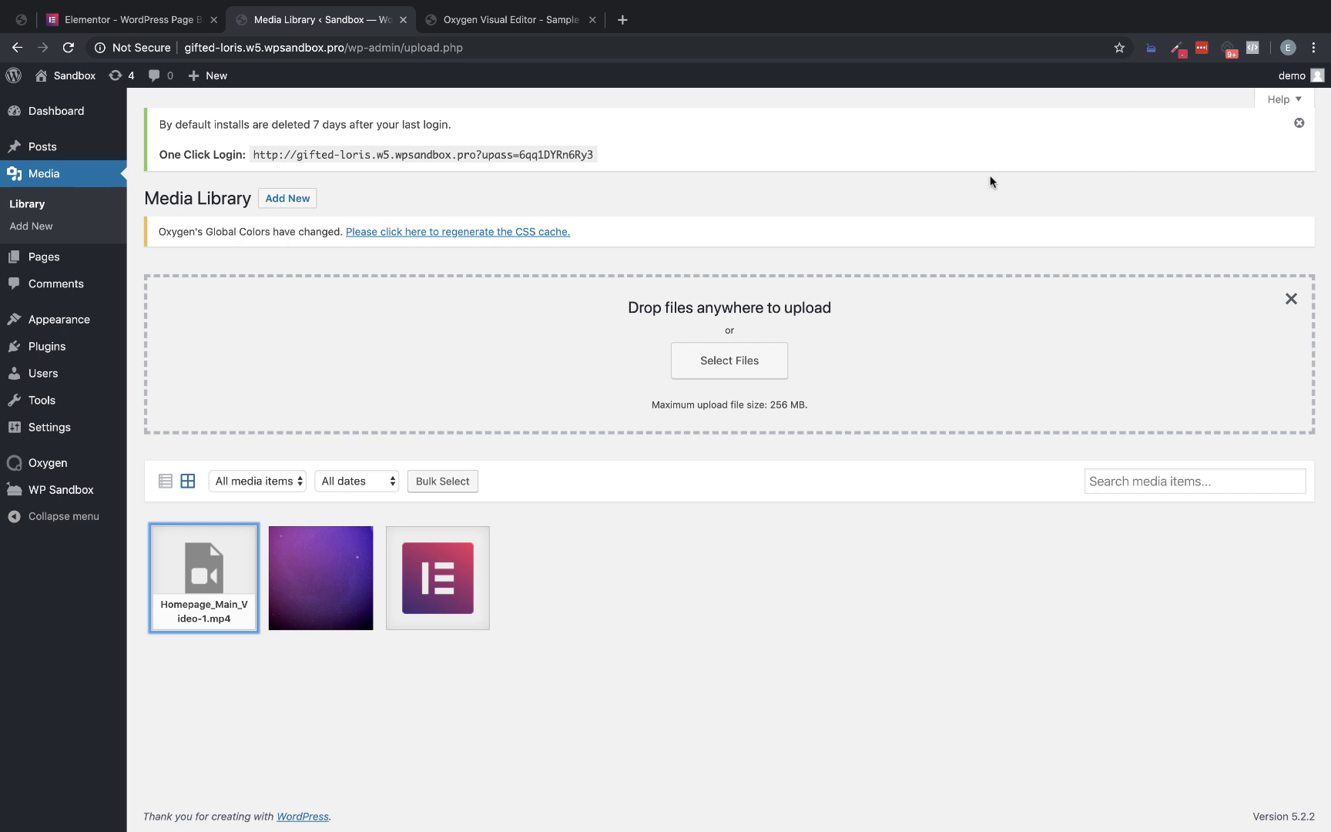
Switch to the Oxygen editor, insert the copied link as the source tag's src in the code block, save the page, and reload the editor
click(514, 21)
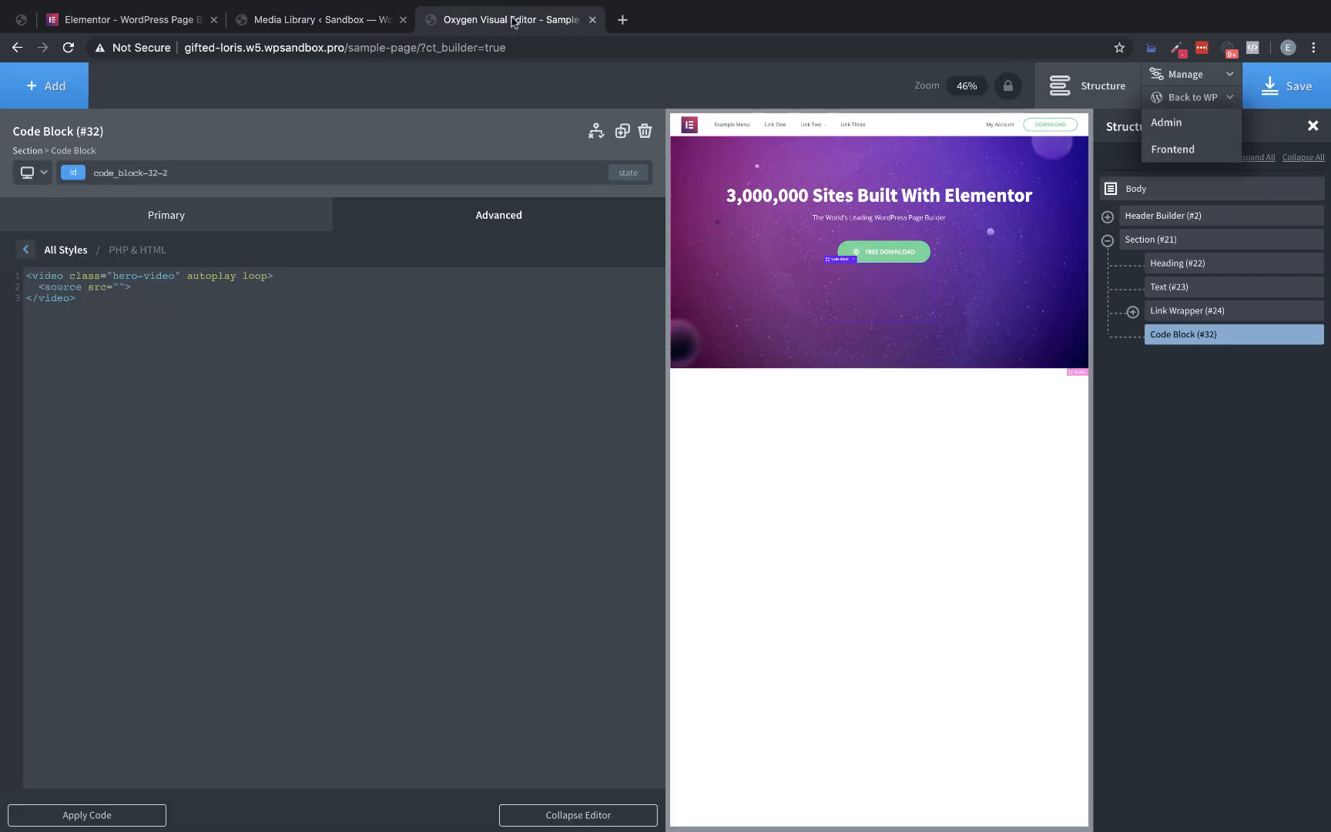
click(119, 288)
text(http://gifted-loris.w5.wpsandbox.pro/wp-content/uploads/2019/08/Homepage_Main_Video-1.mp4)
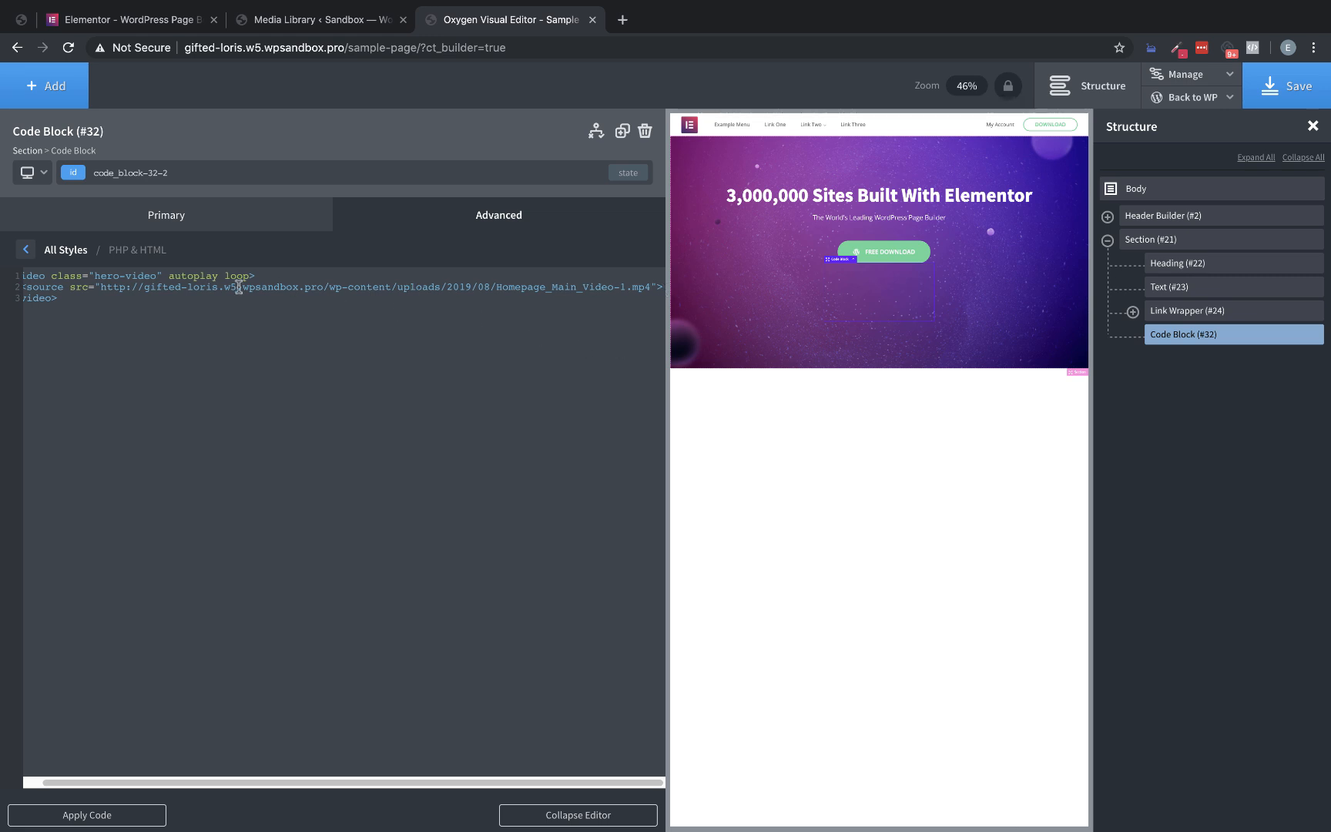
click(1285, 87)
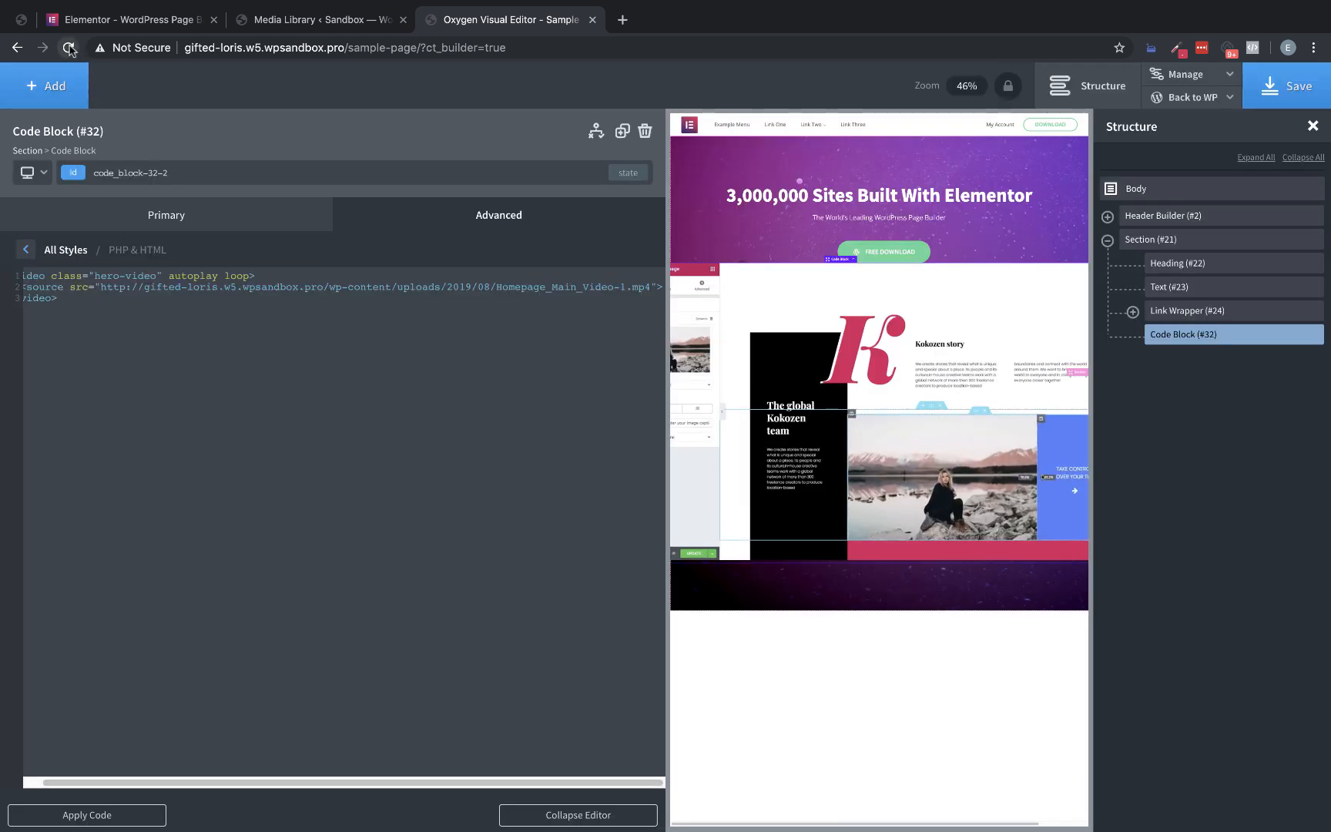
click(69, 47)
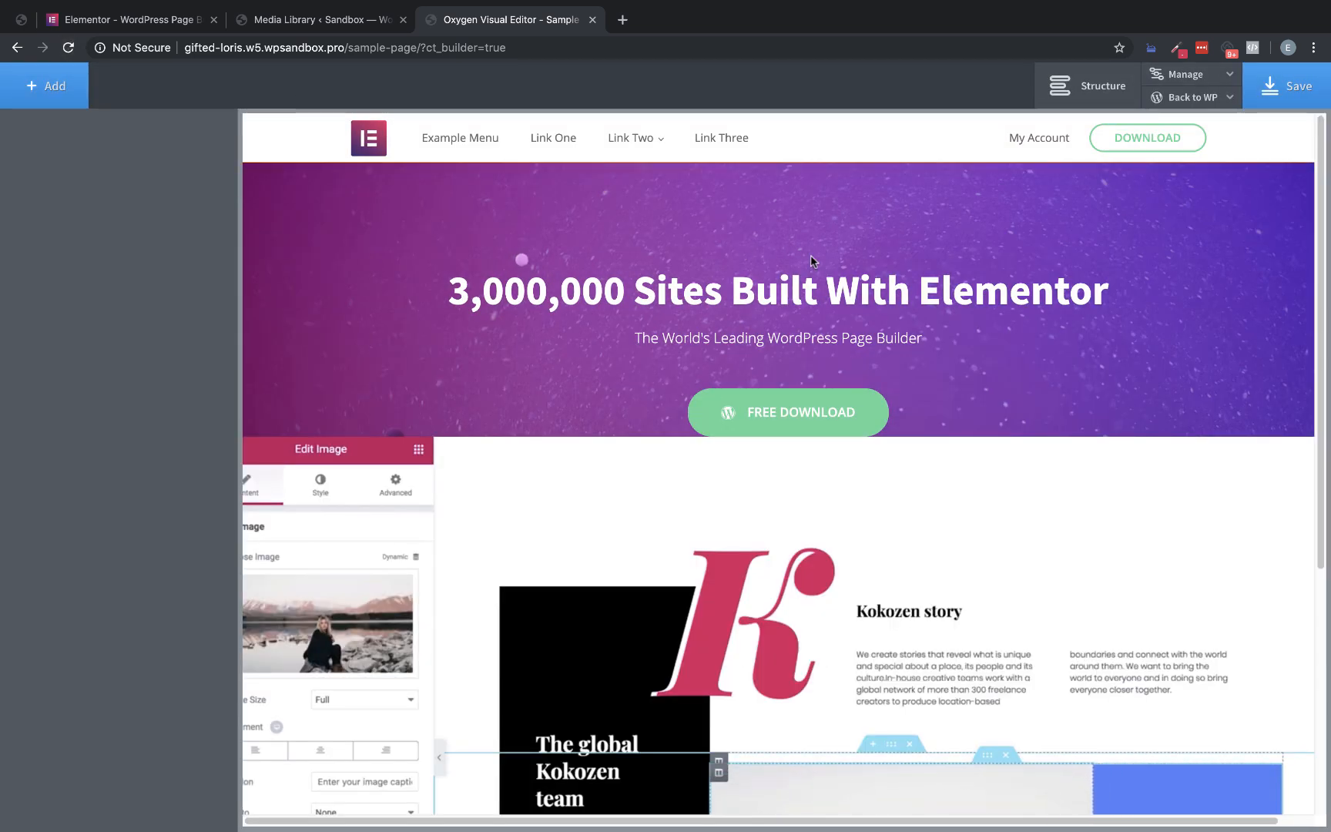
Examine the video in the hero preview, and open the code block's CSS for editing
scroll(939, 257, down, 3)
scroll(477, 375, down, 2)
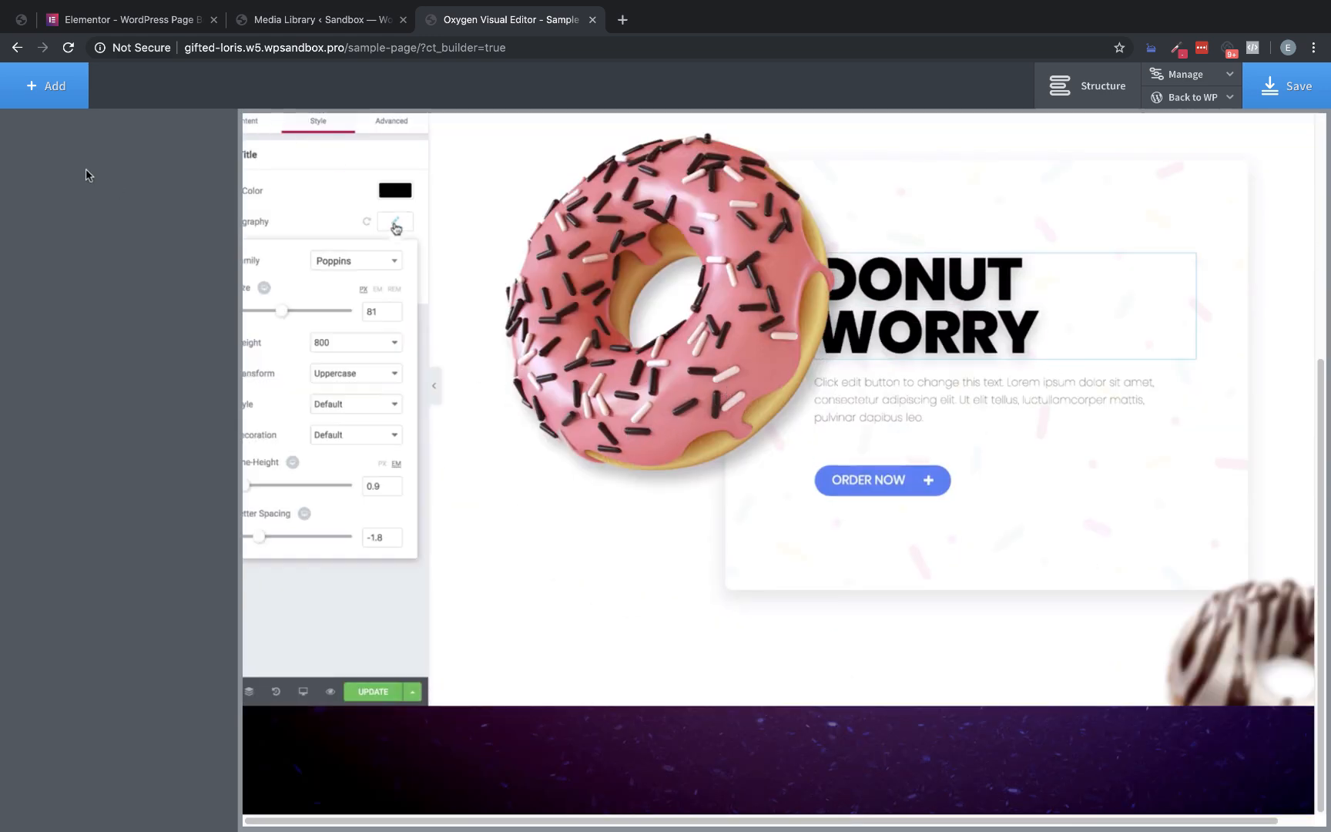
click(578, 309)
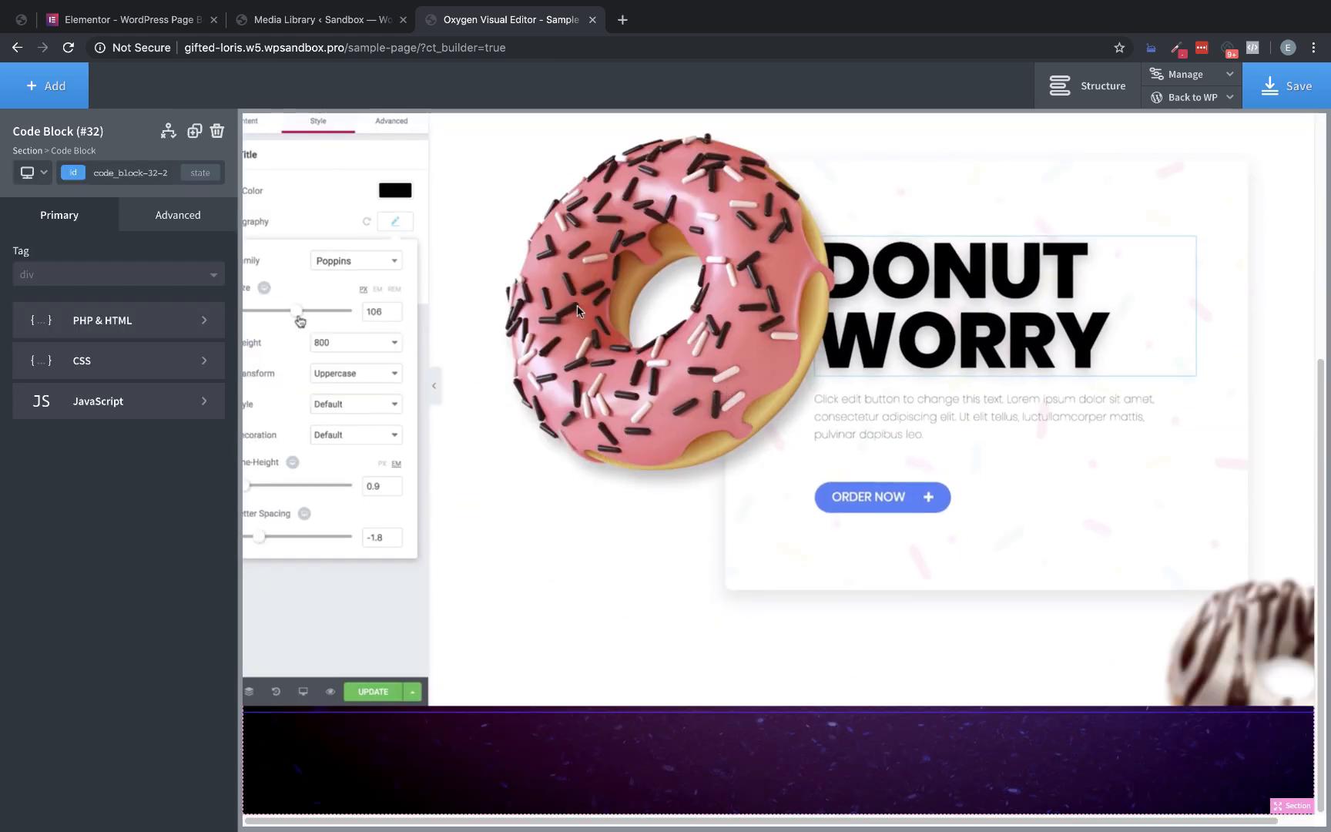
click(162, 368)
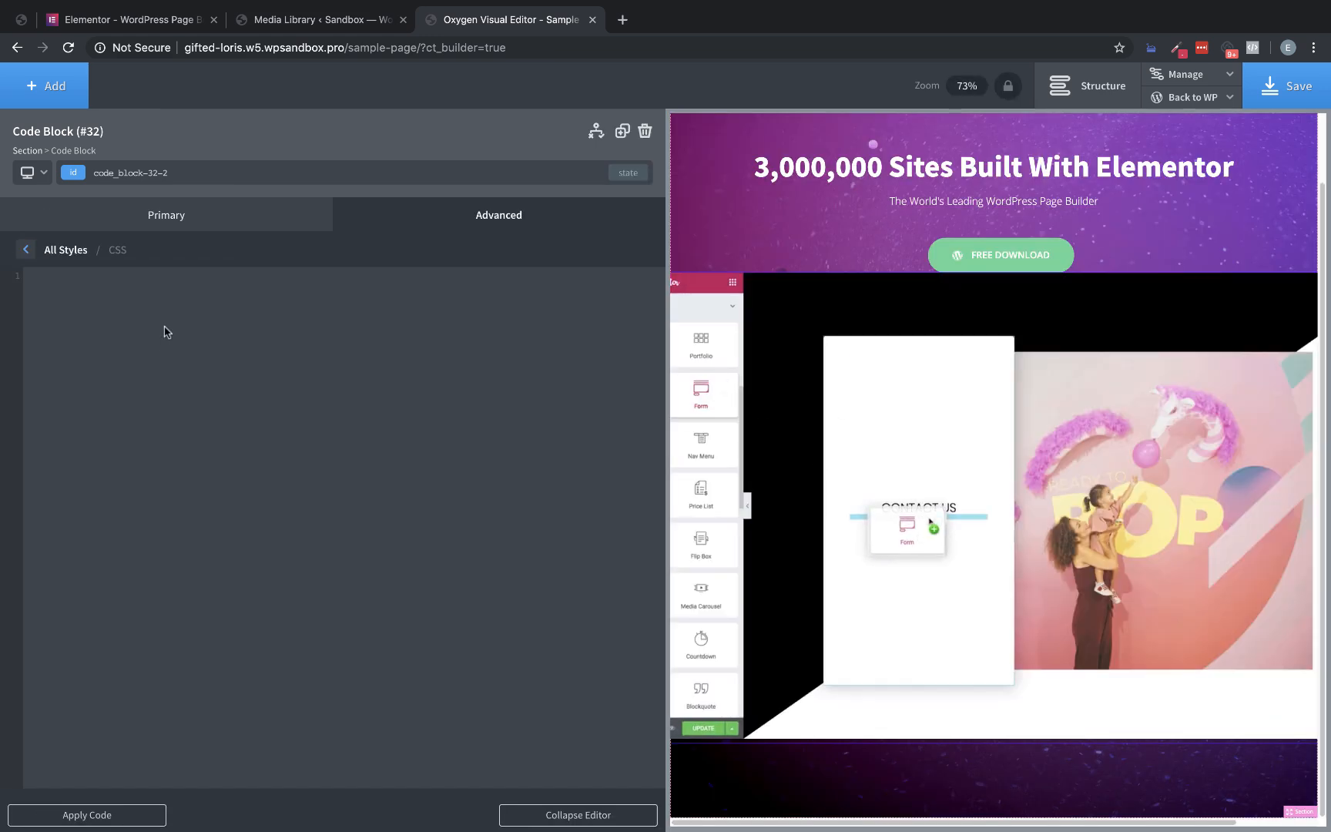
Inspect the hero video on the Elementor homepage and examine its computed dimensions and styles
click(131, 19)
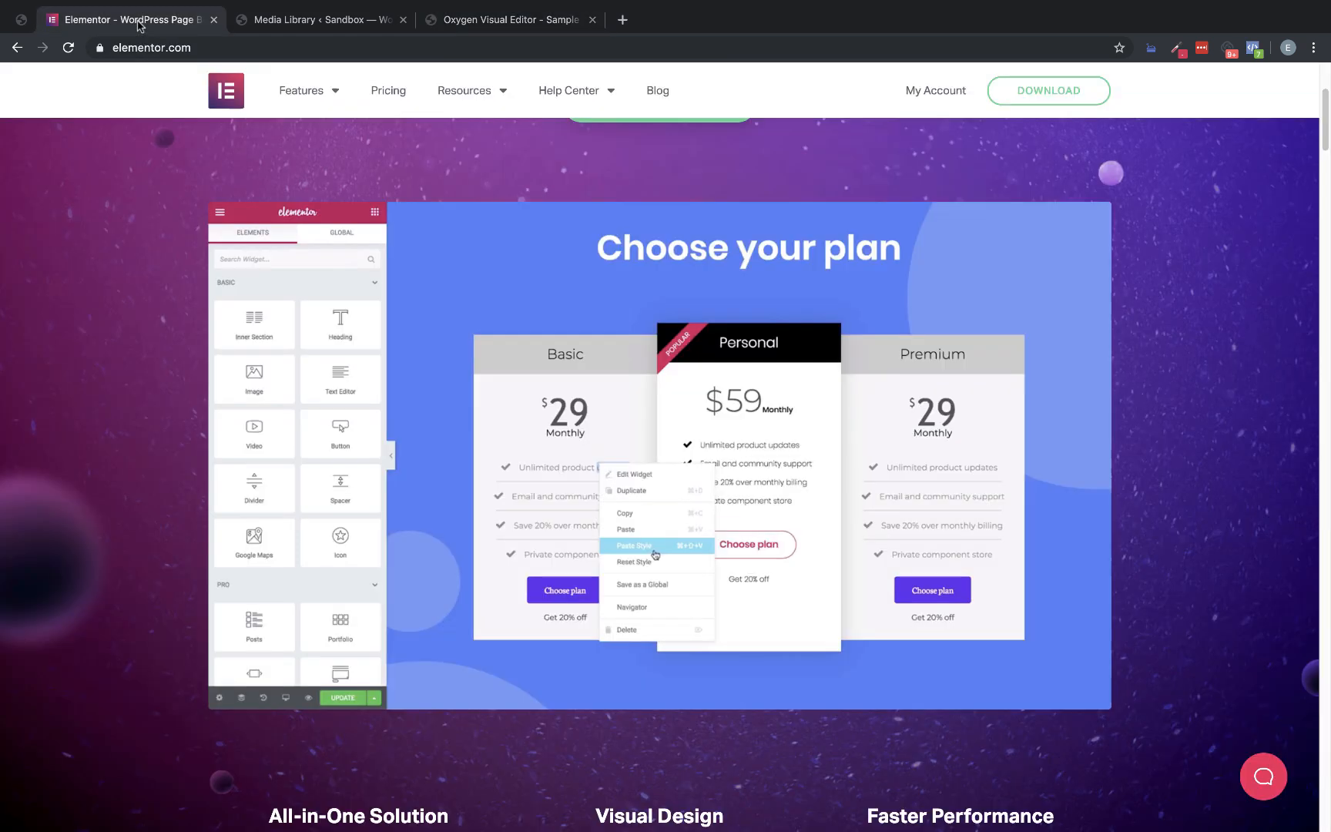
right_click(727, 268)
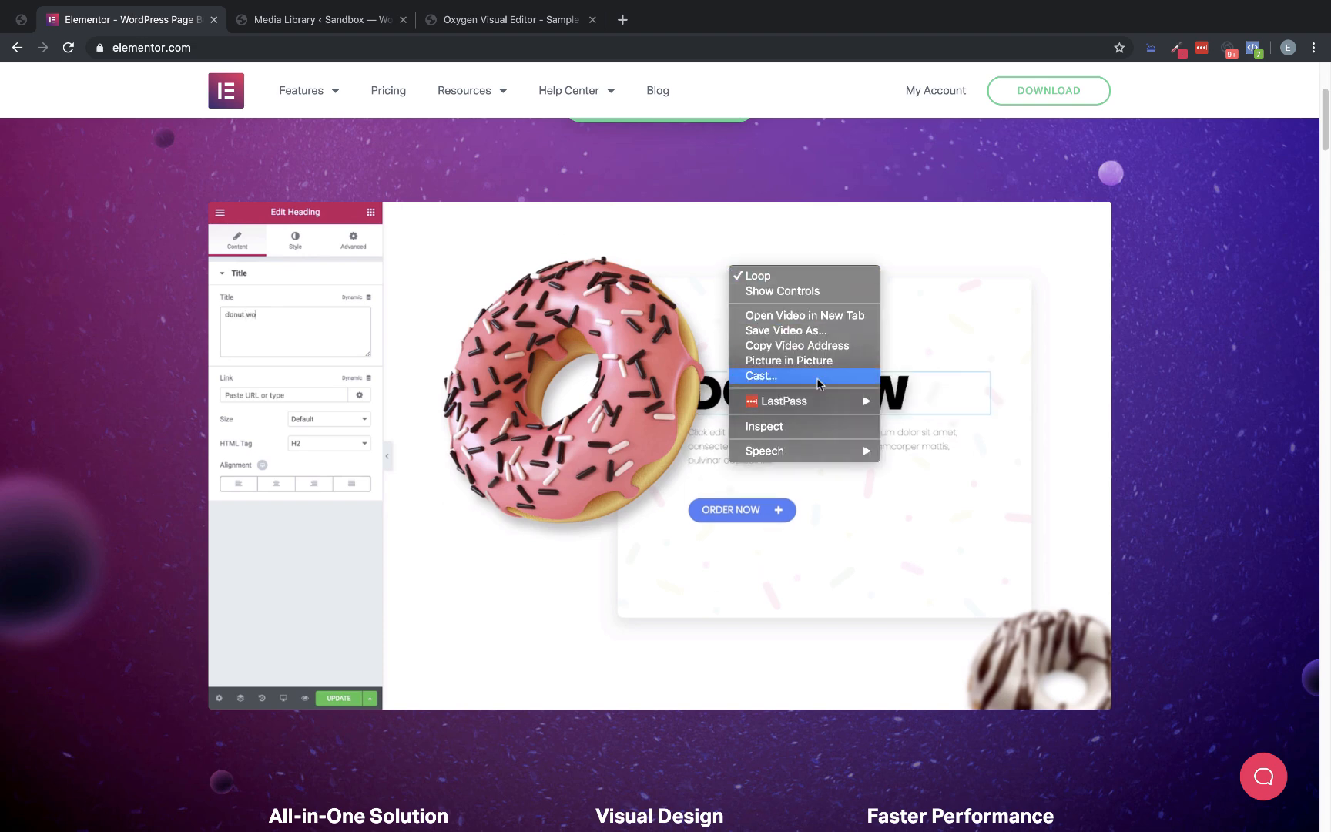
click(788, 424)
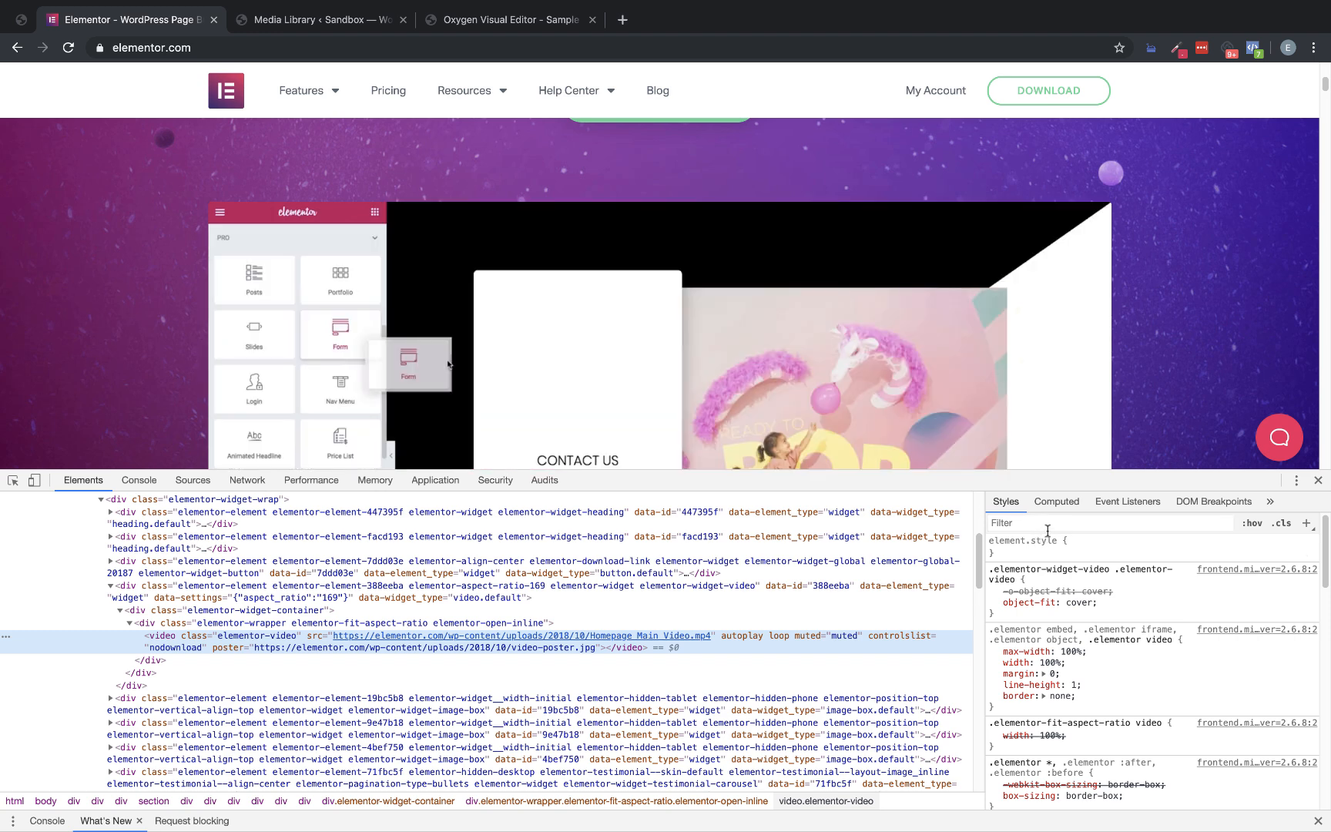
click(1059, 503)
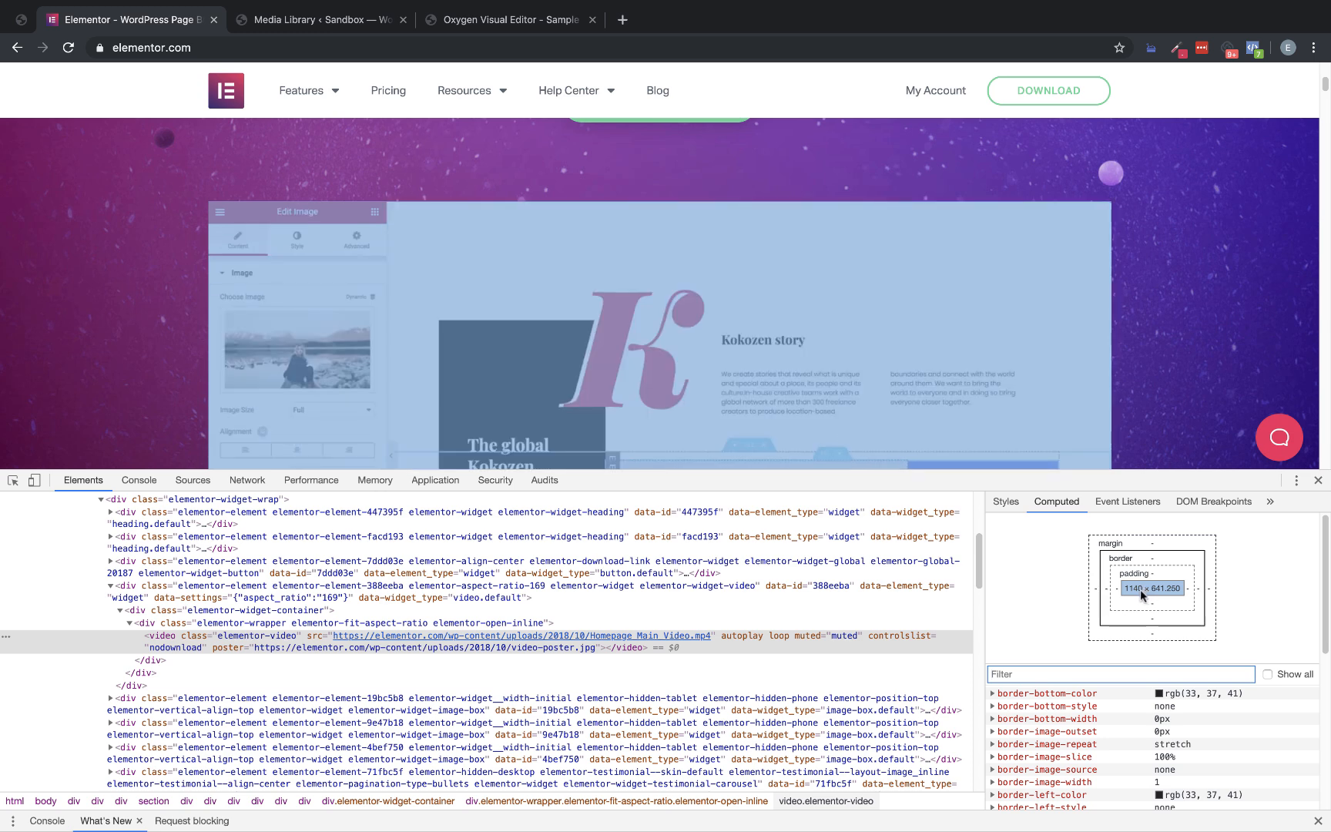
scroll(1144, 609, down, 2)
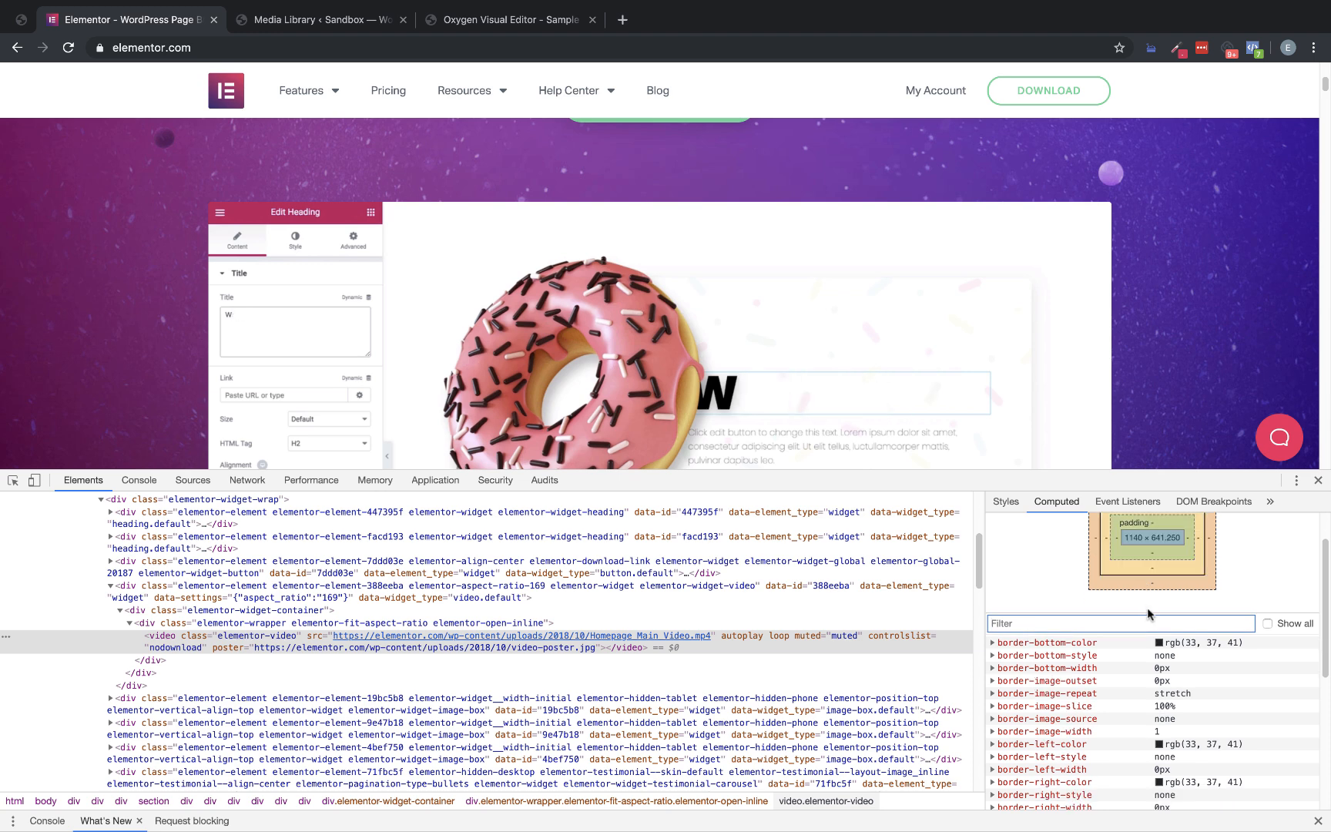
scroll(1146, 609, up, 2)
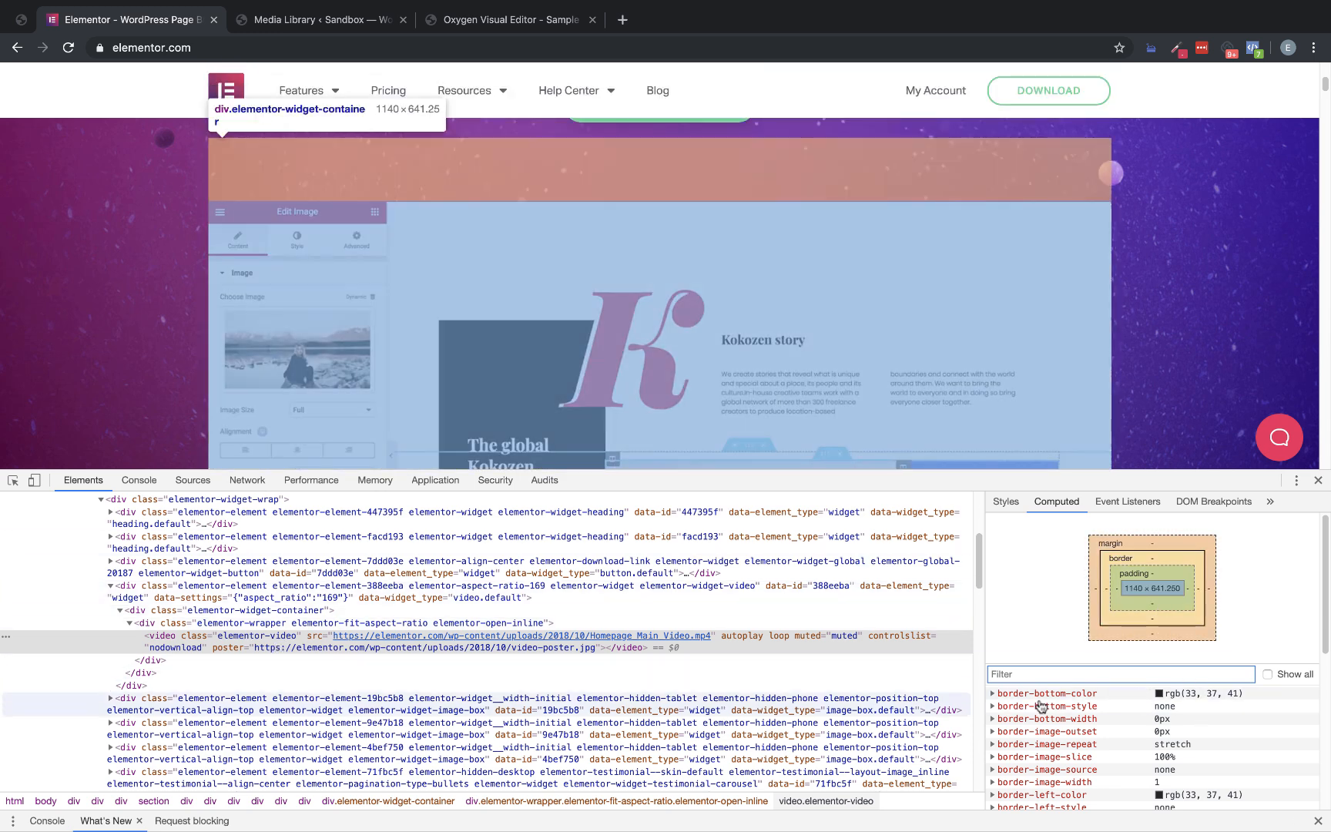
scroll(1117, 707, down, 4)
scroll(1119, 710, down, 3)
scroll(1121, 710, down, 3)
scroll(1123, 709, up, 10)
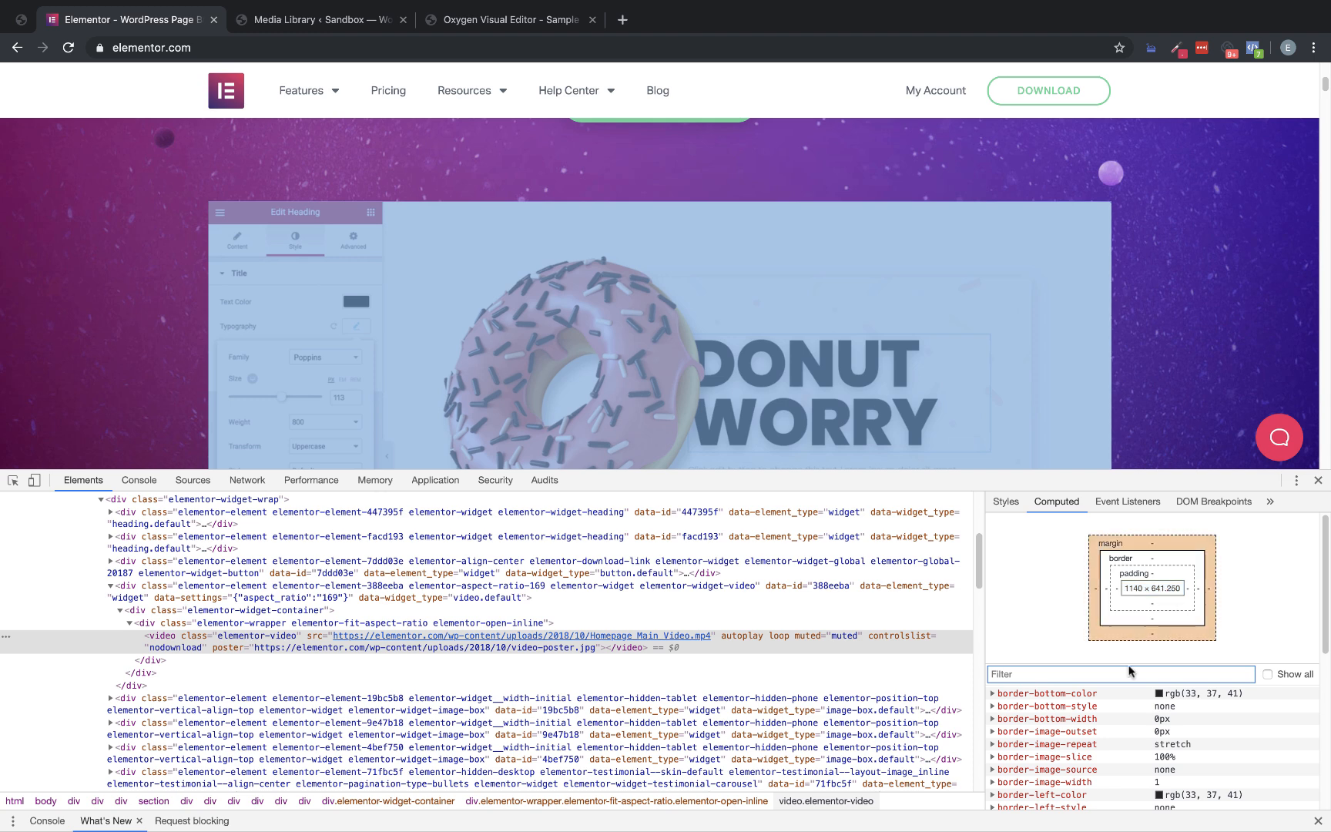
scroll(1109, 735, down, 5)
scroll(1109, 736, down, 3)
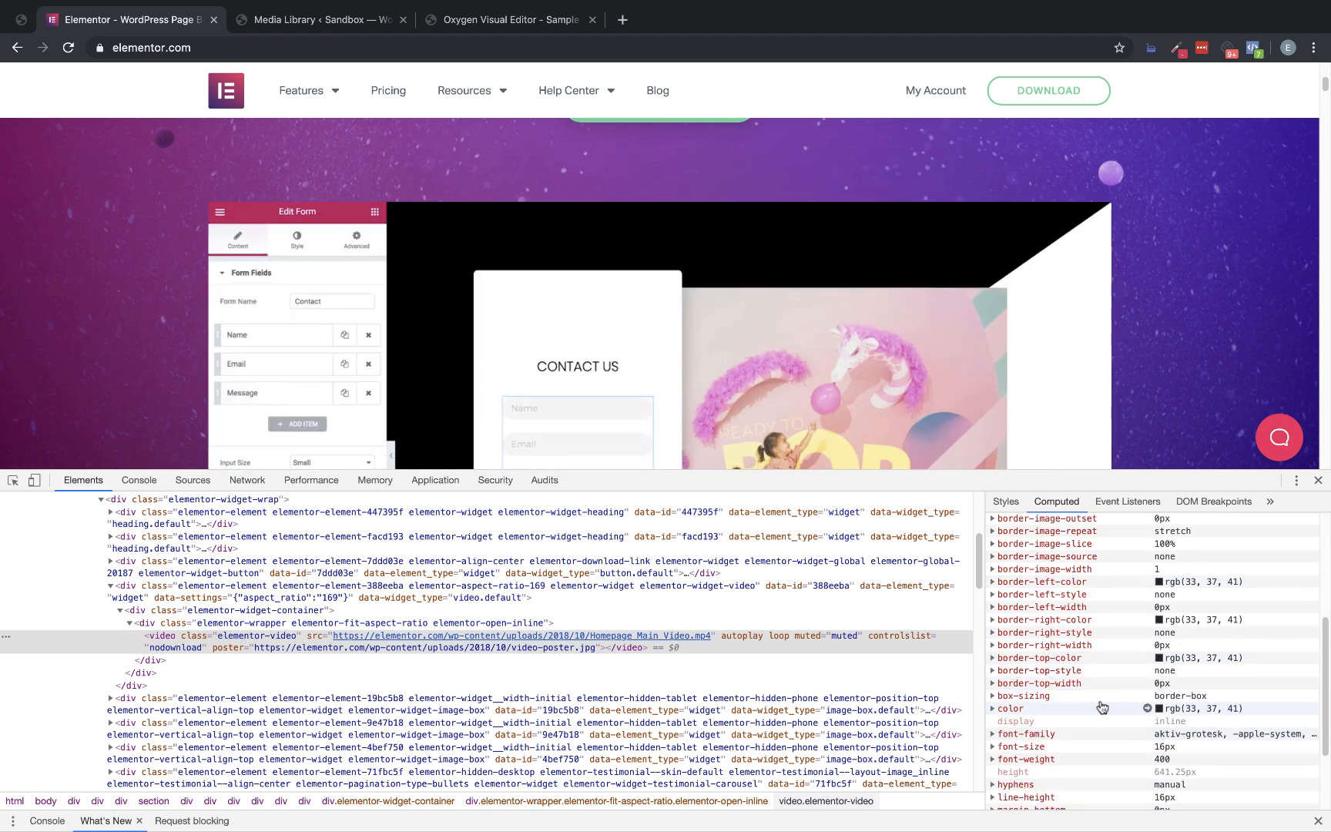
scroll(1082, 685, down, 1)
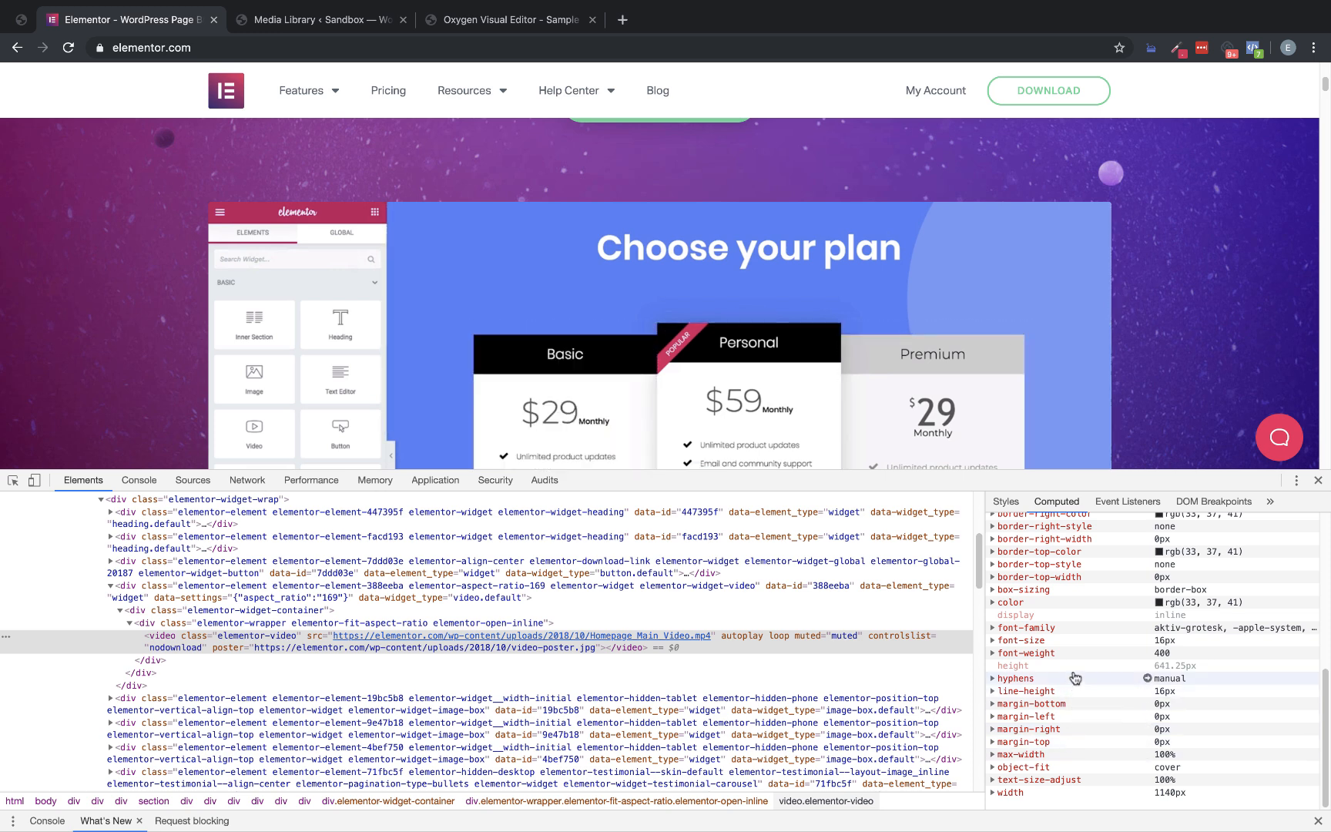
scroll(1078, 697, up, 5)
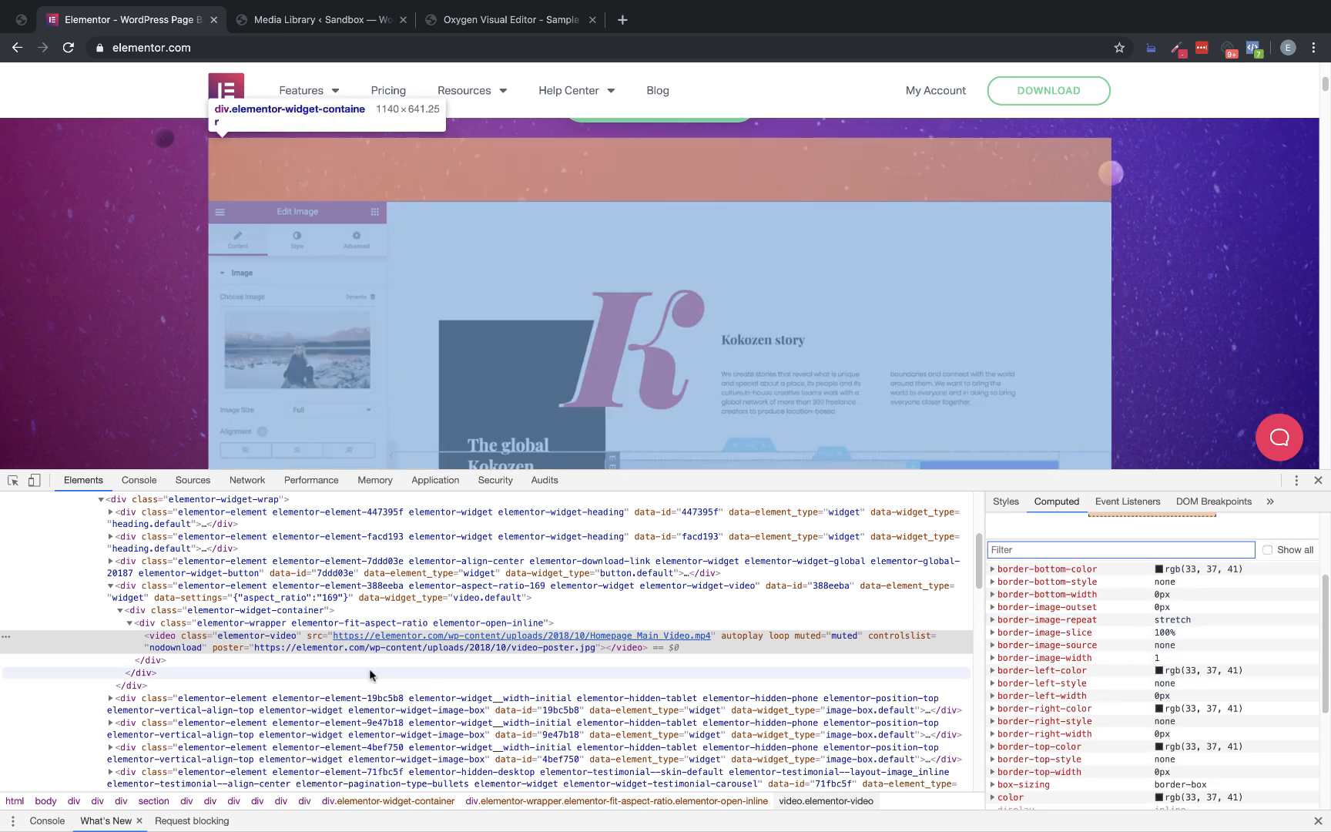
Inspect the elementor-wrapper around the video and trace the rule that sets its bottom padding
click(237, 622)
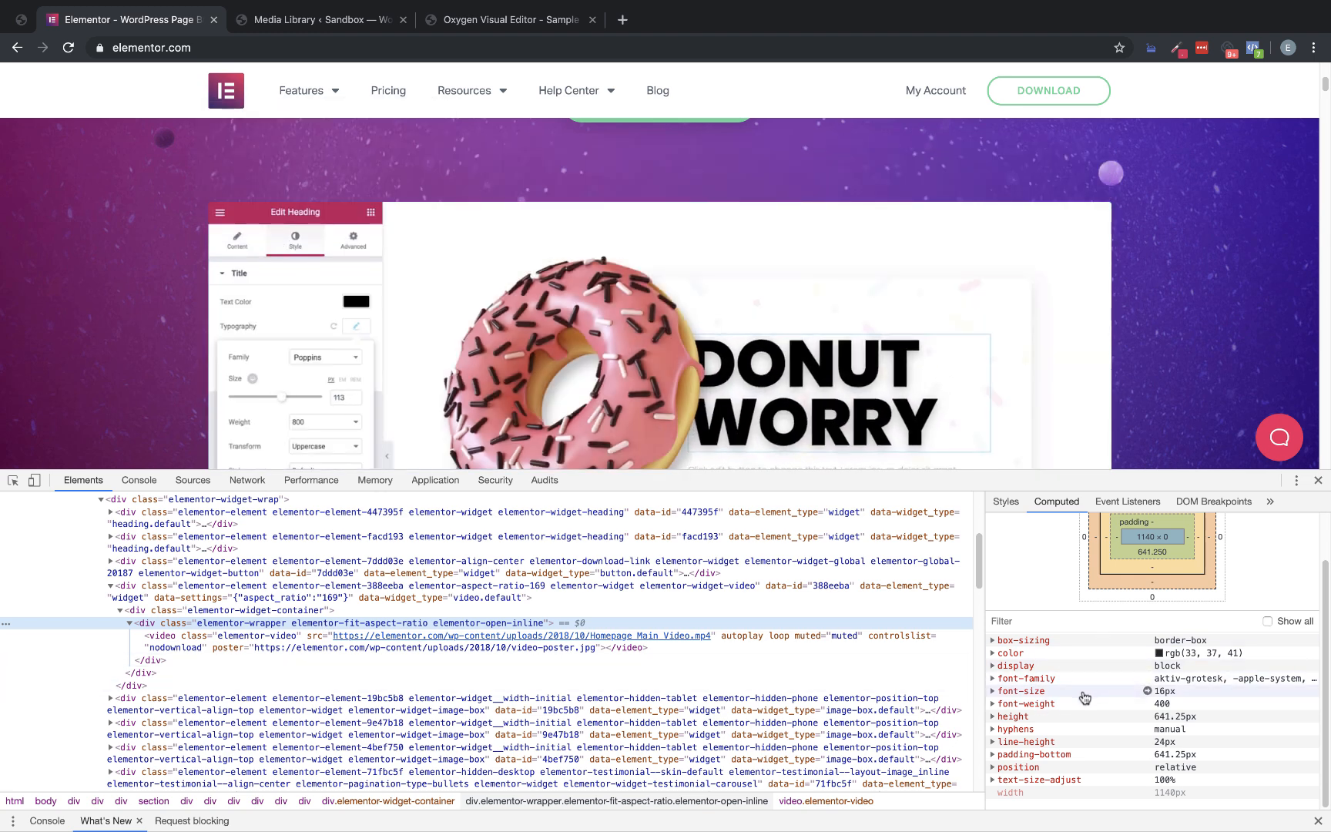
click(1086, 753)
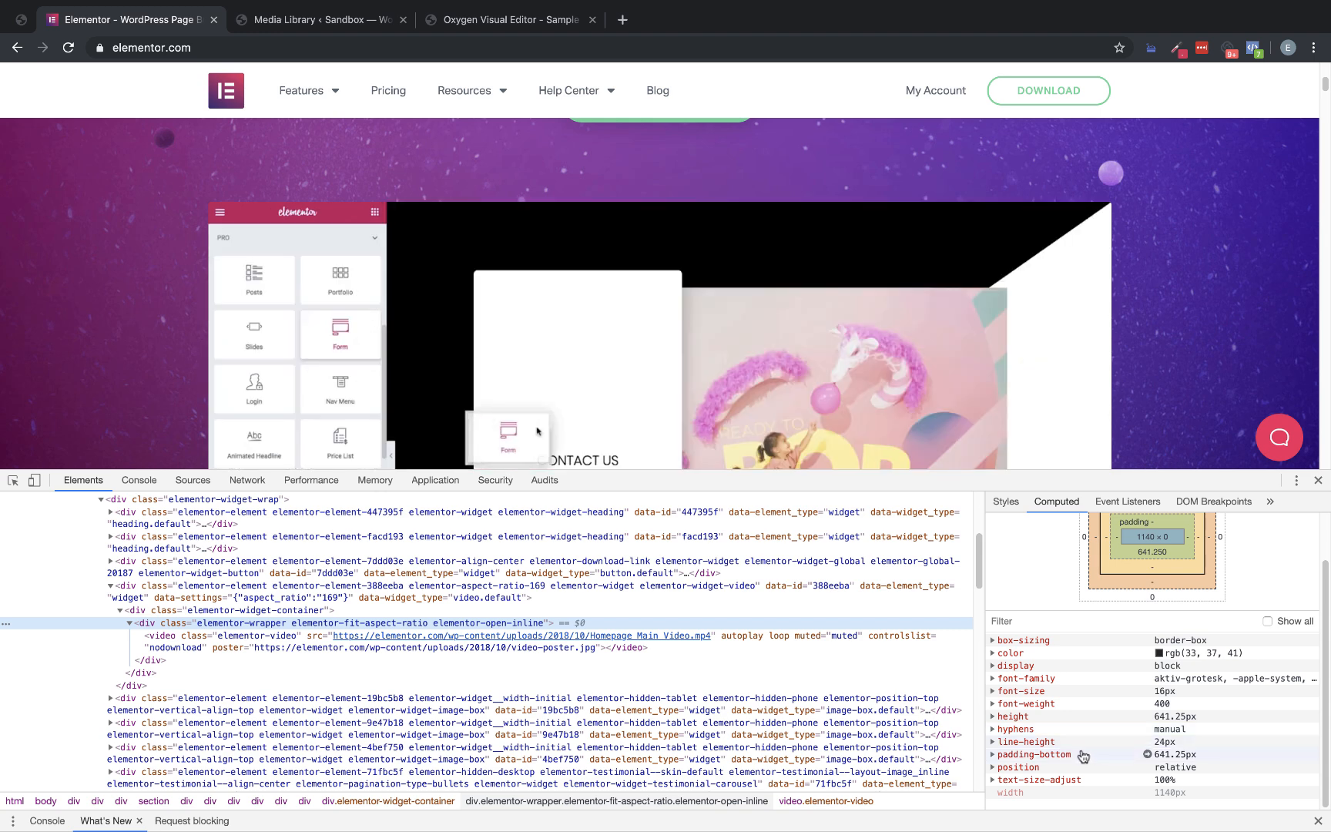
scroll(1116, 759, down, 1)
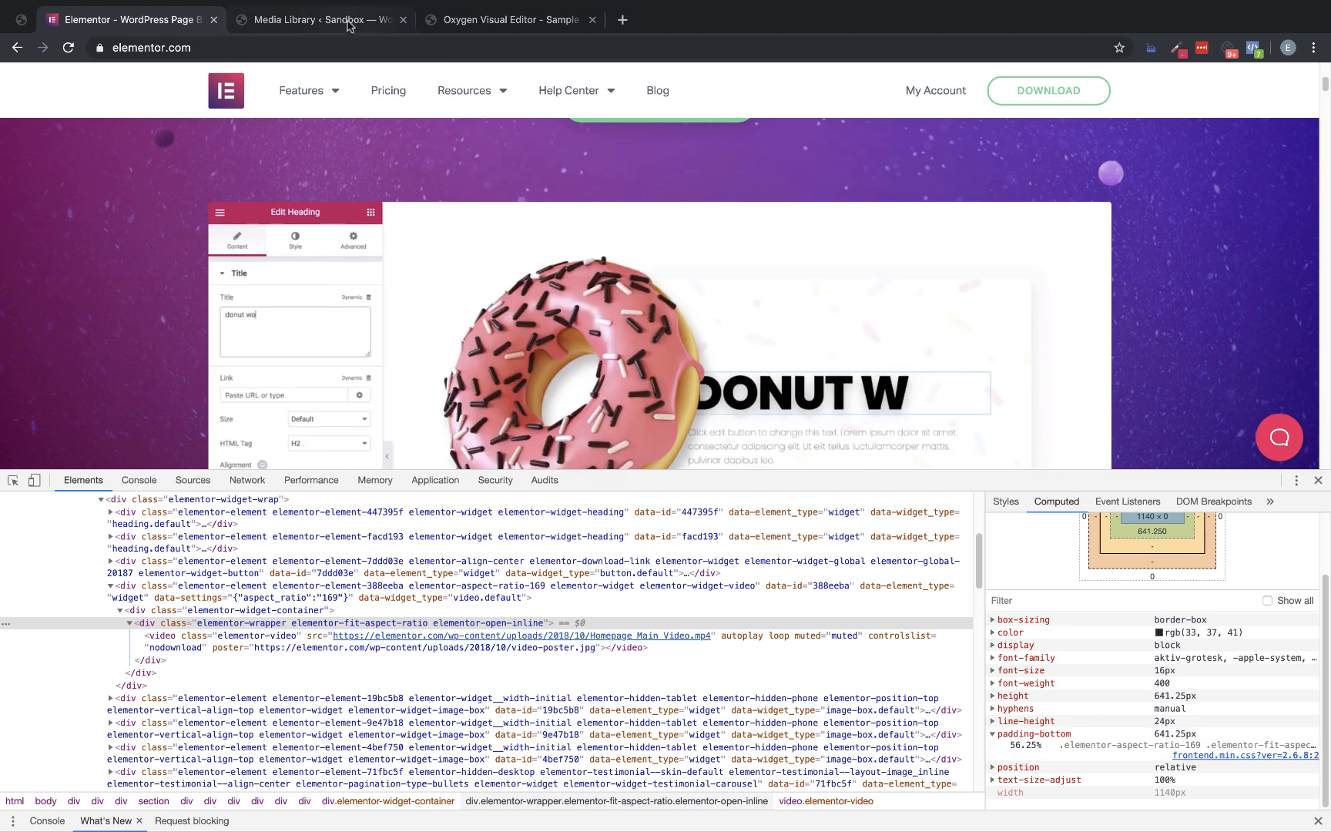
Switch to the Oxygen editor, check the video's class in the code block's HTML, and start a .hero-video rule in its CSS
click(462, 21)
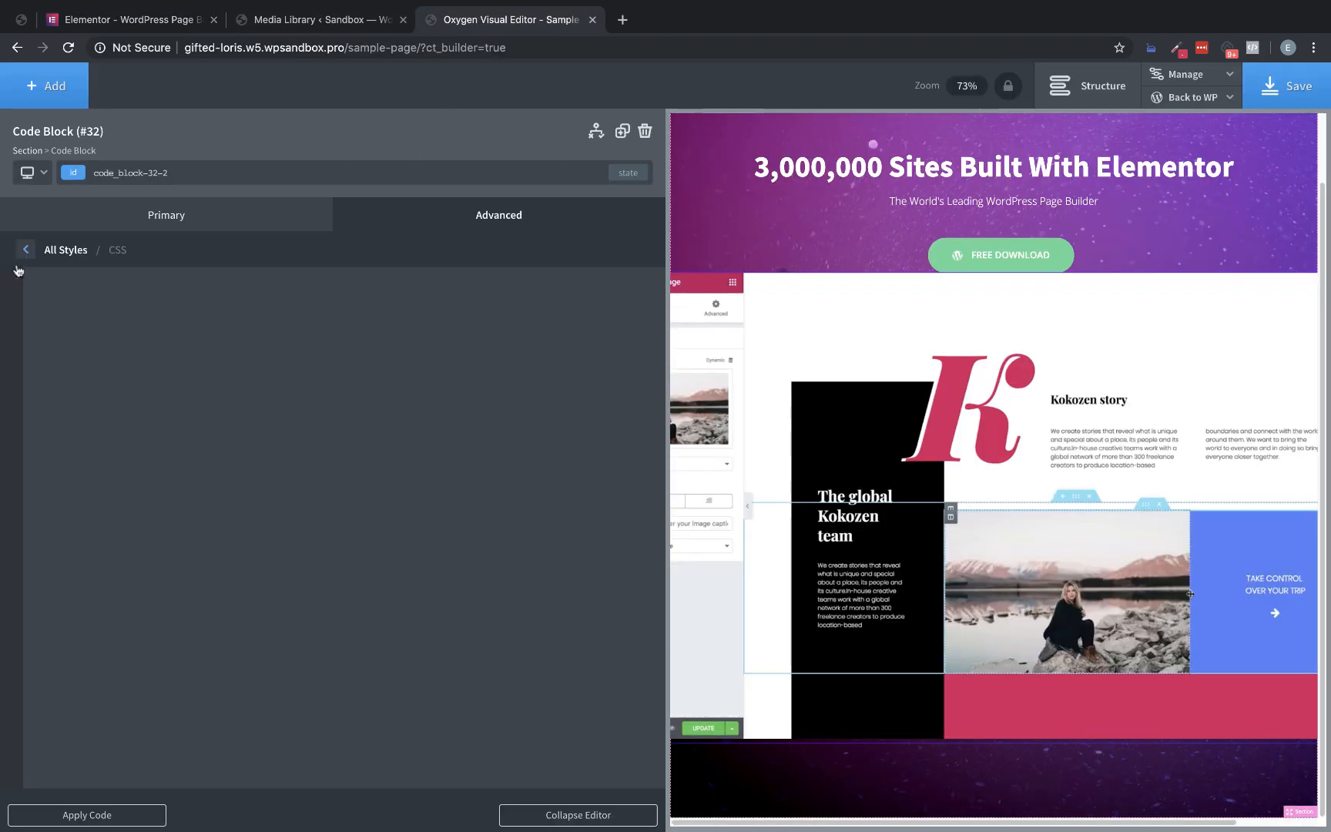
click(25, 250)
click(146, 512)
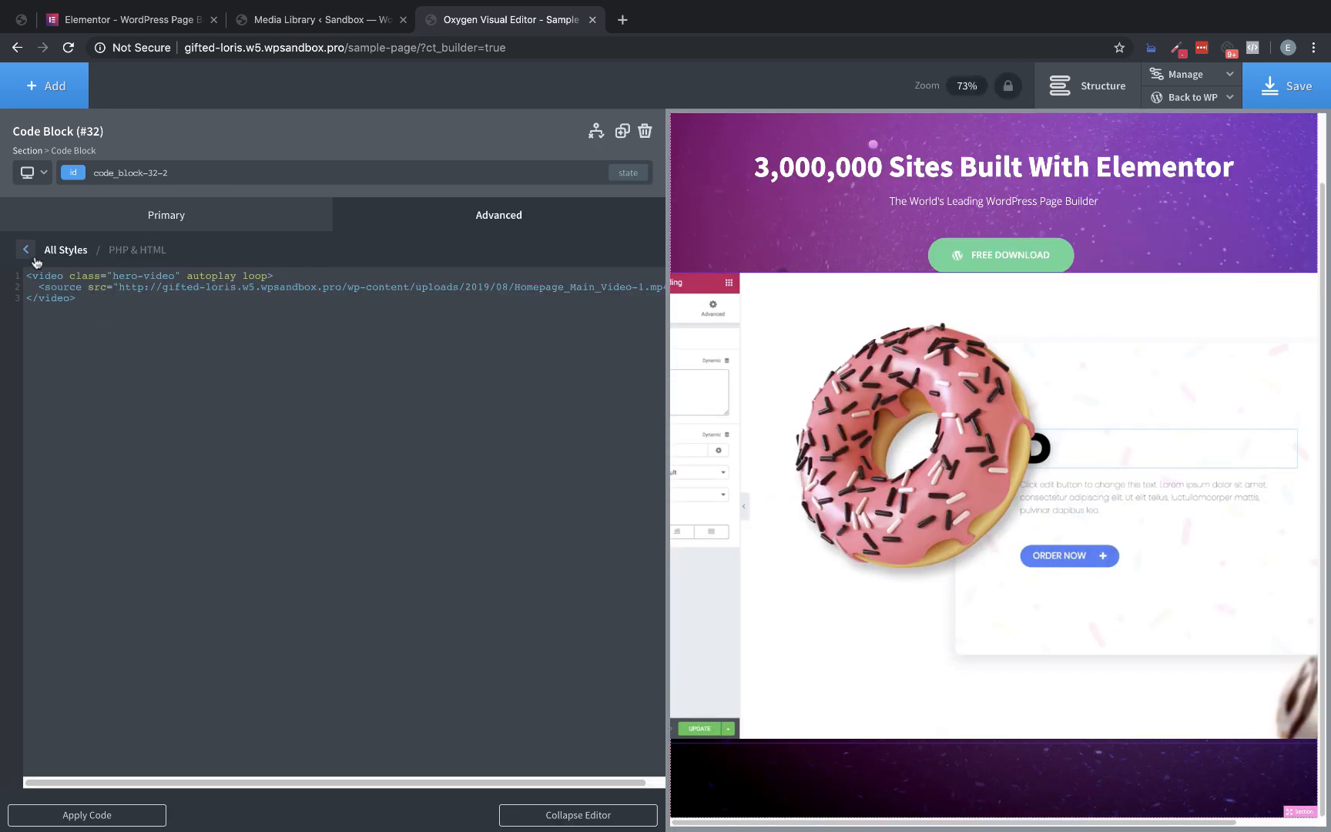
click(26, 250)
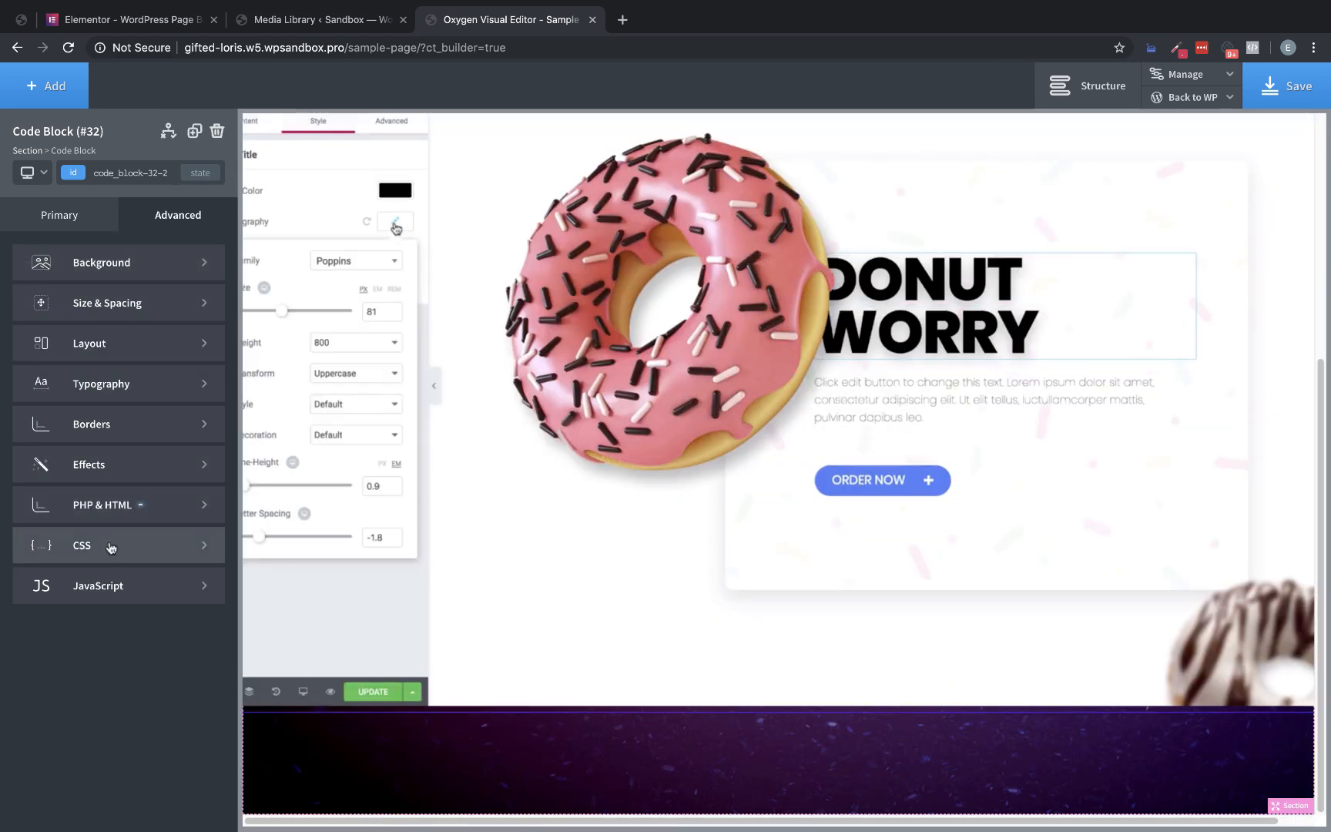
click(110, 545)
text(.hero-)
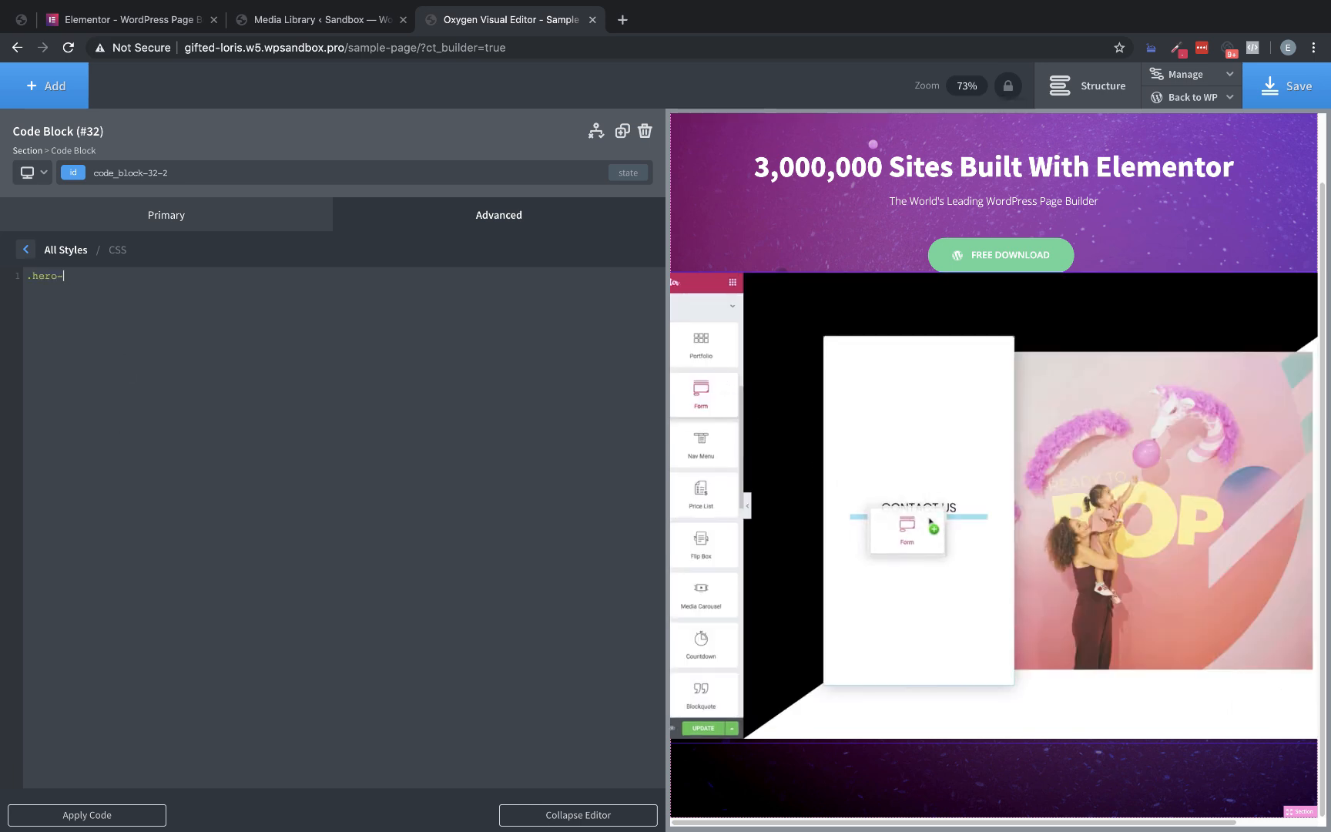
text(video {)
key(Return)
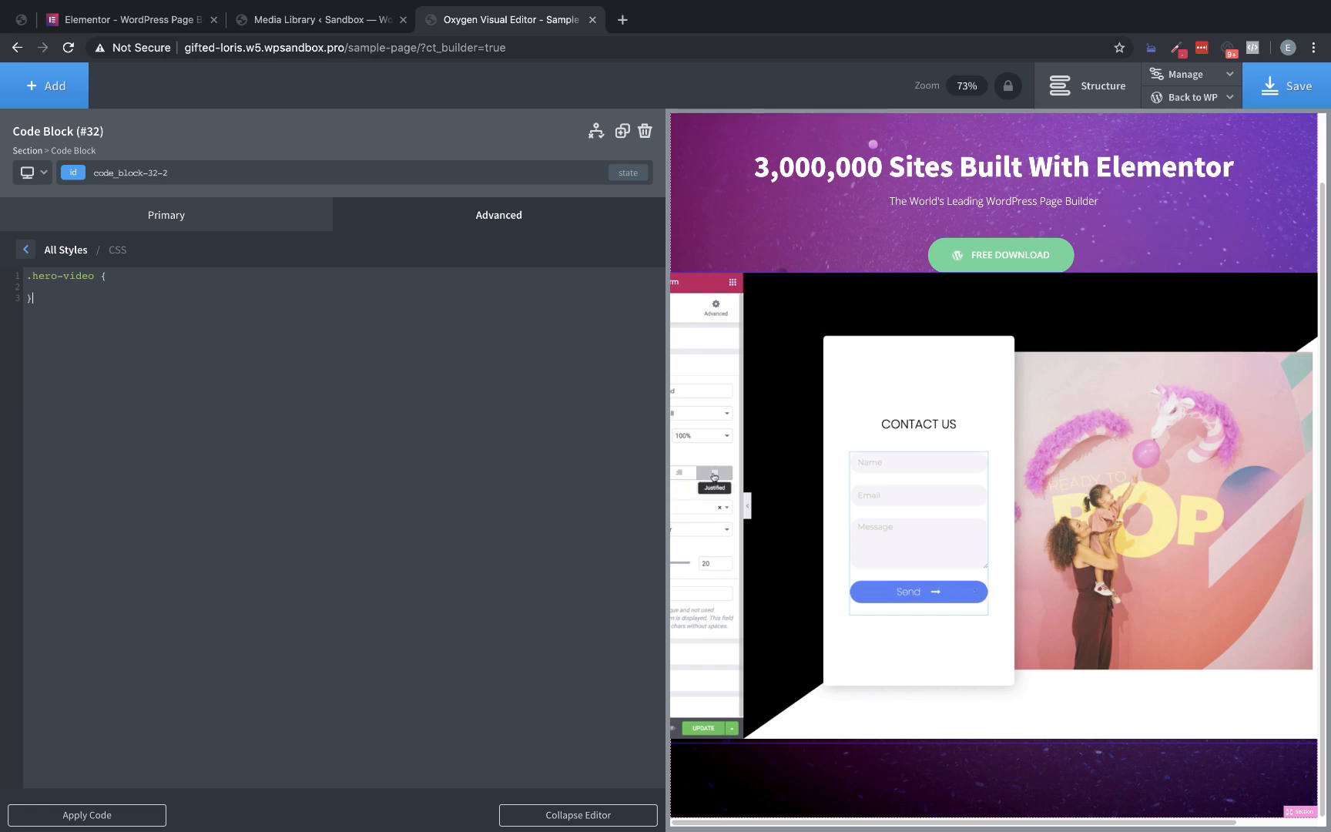
Set max-width to 1140px and width to 100% in the .hero-video rule
text(max-width)
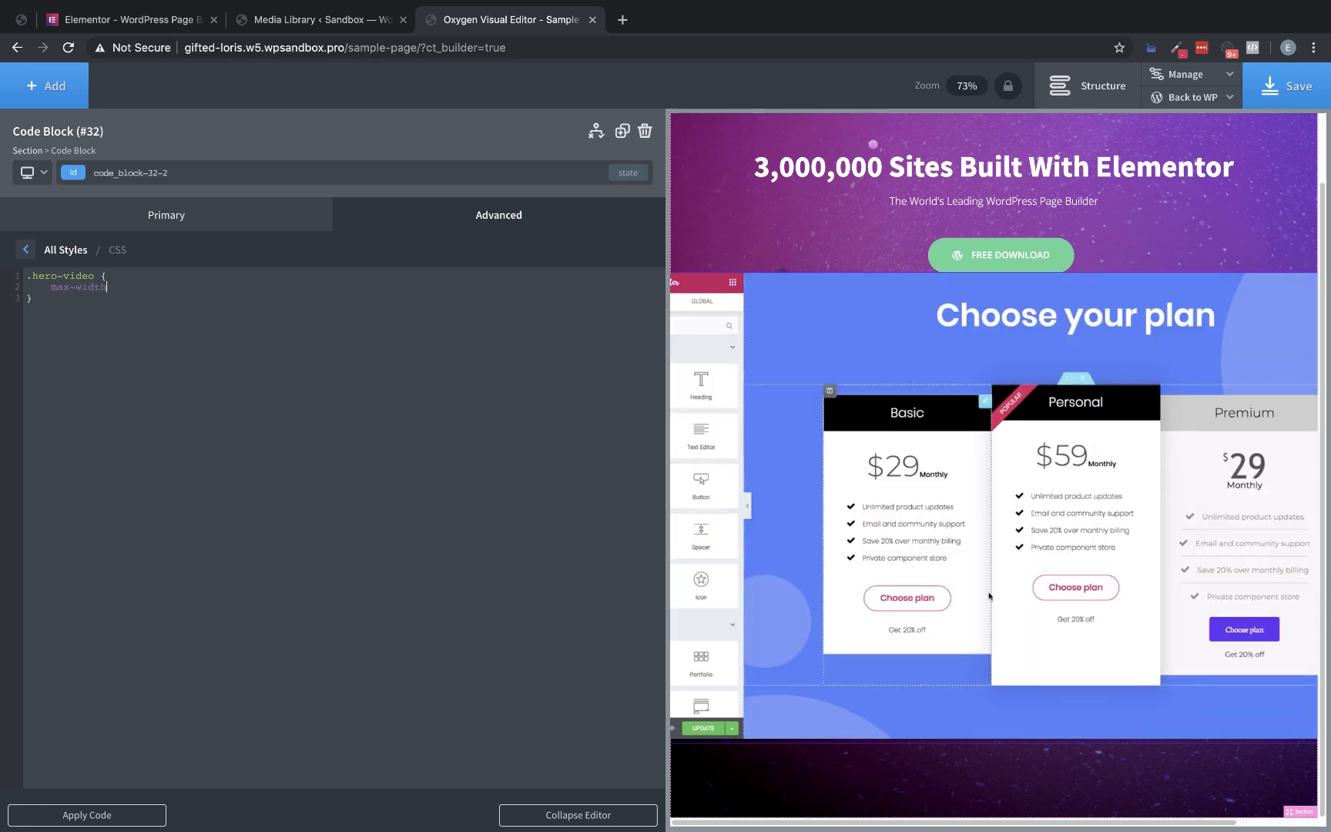
text(: 11%)
text(0px;)
key(Return)
text(width: 10)
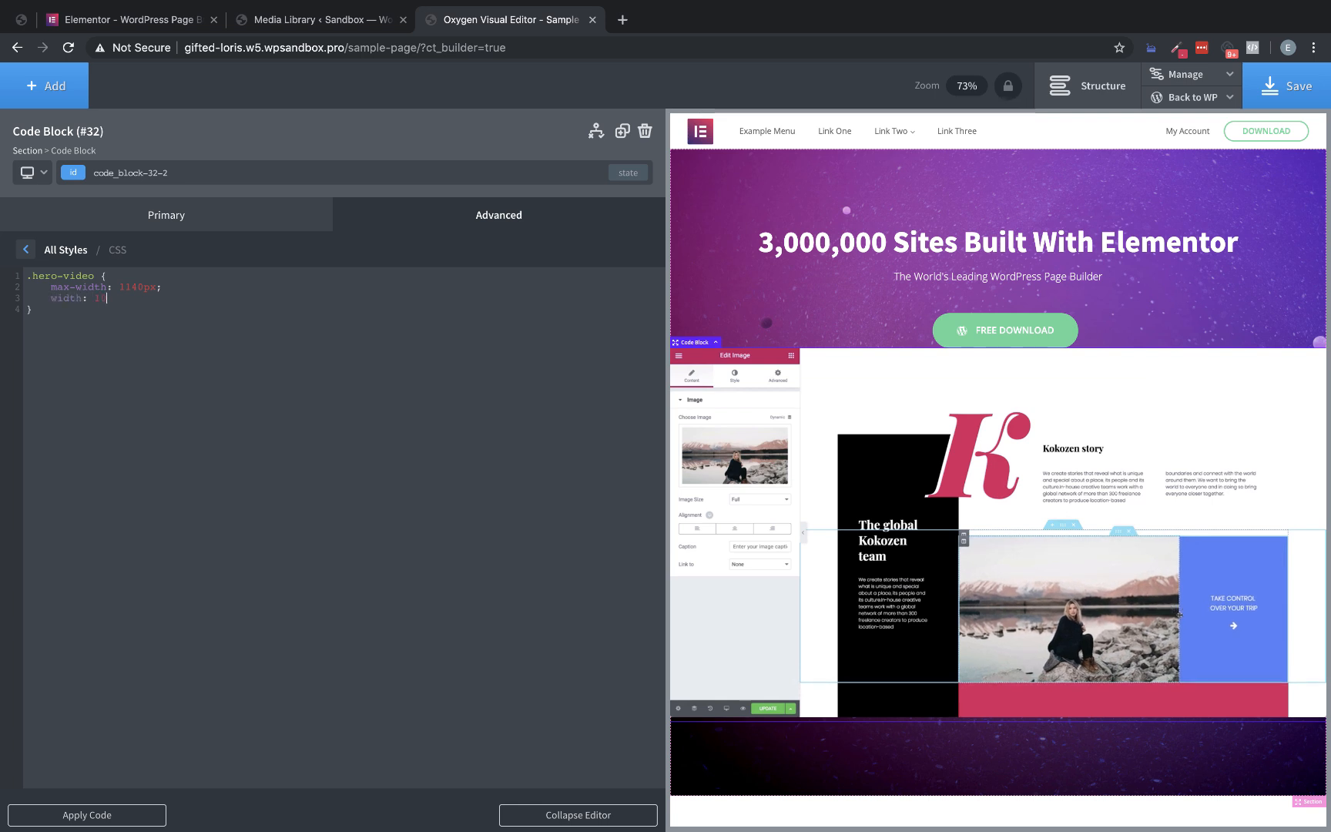
text(0%;     )
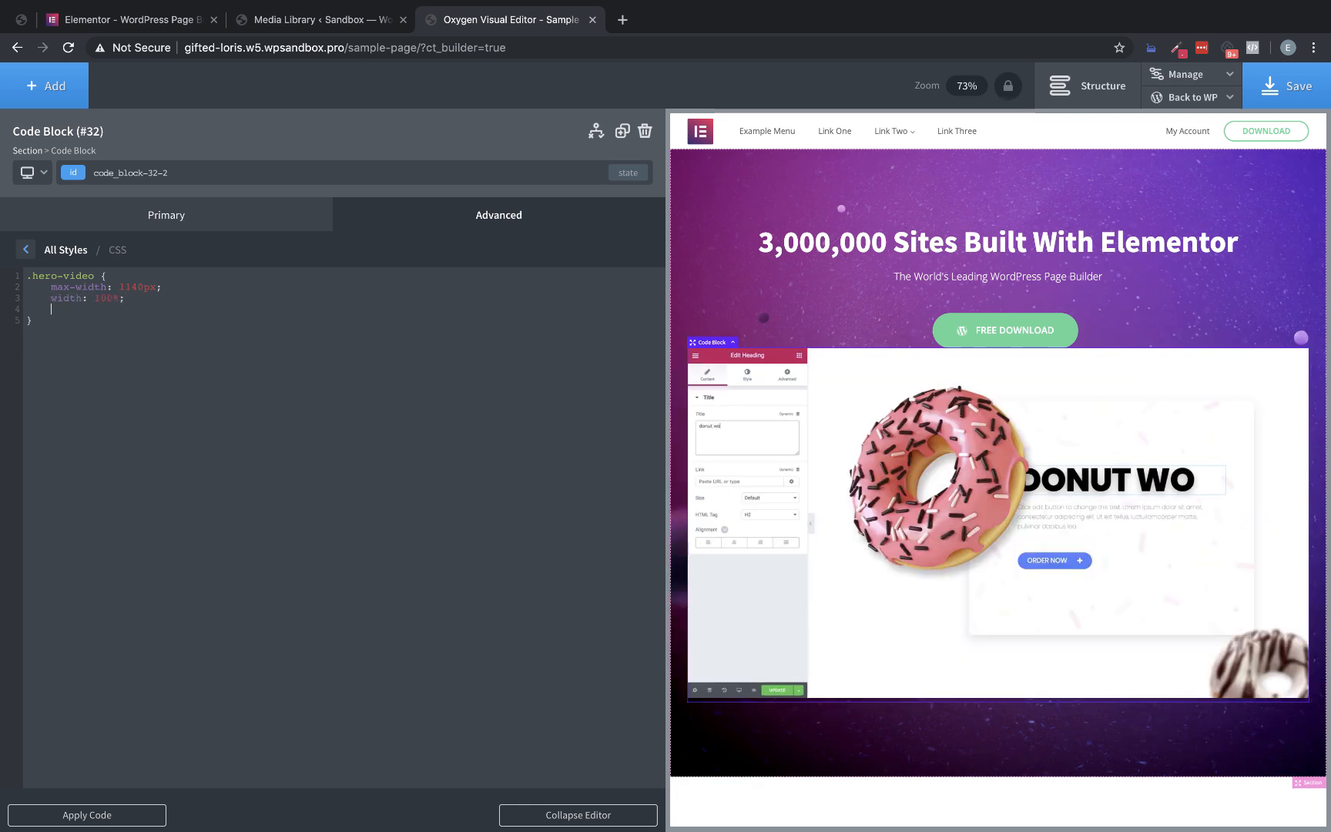
text(padding-bottom: 56.)
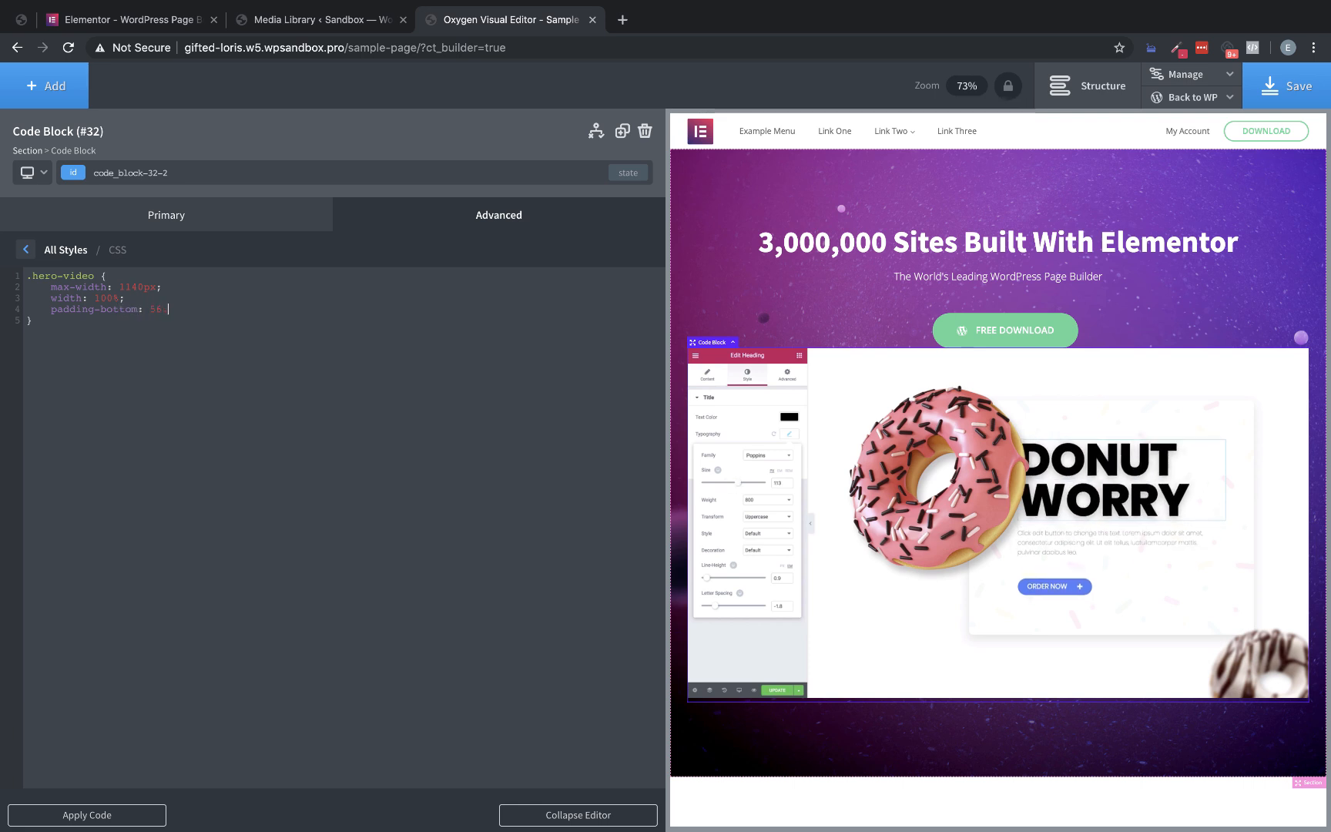
text(25%;)
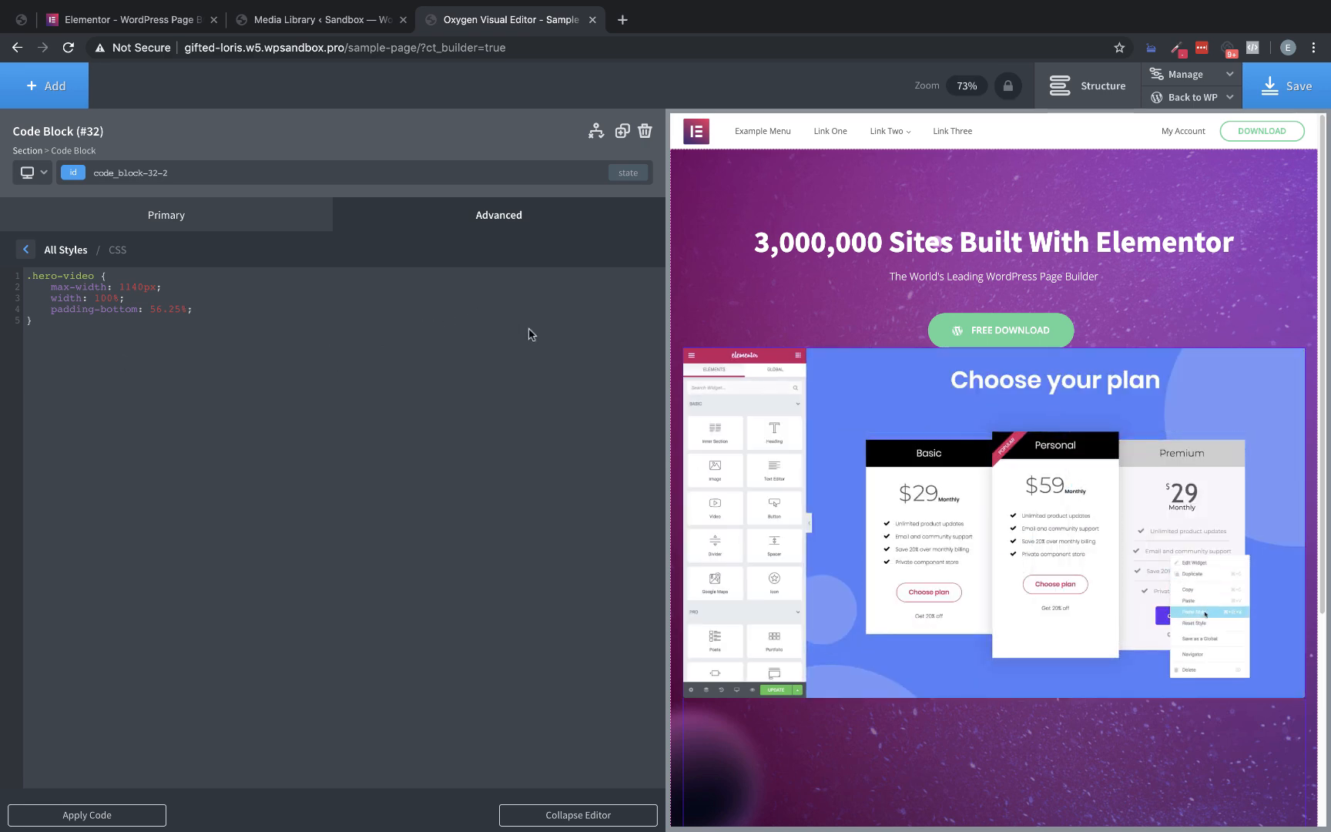
Add a padding-bottom of 56.25% to the .hero-video rule and save the page
click(1281, 83)
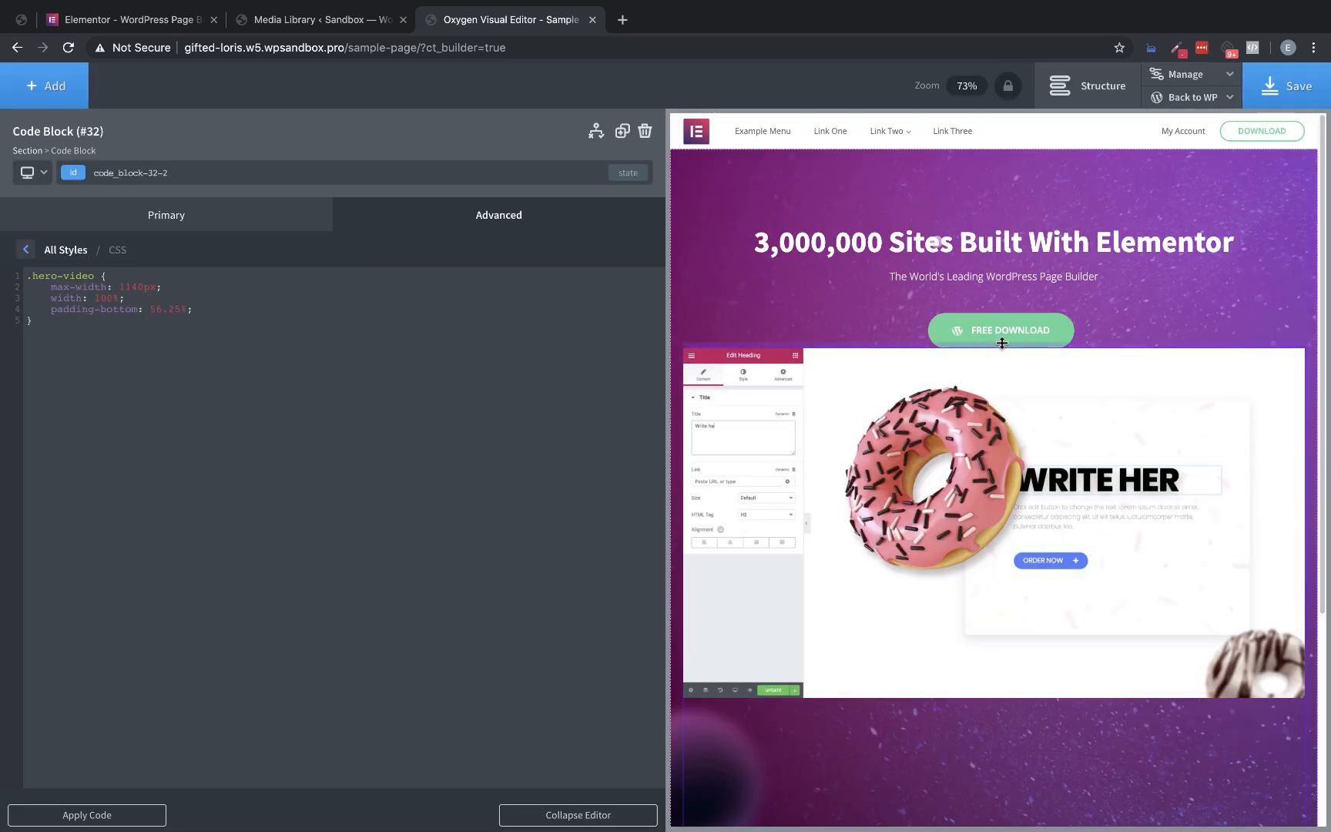
Compare the gap below the Free Download button with the Elementor homepage, give the button's link wrapper a 50px bottom margin in Oxygen, and save
click(125, 17)
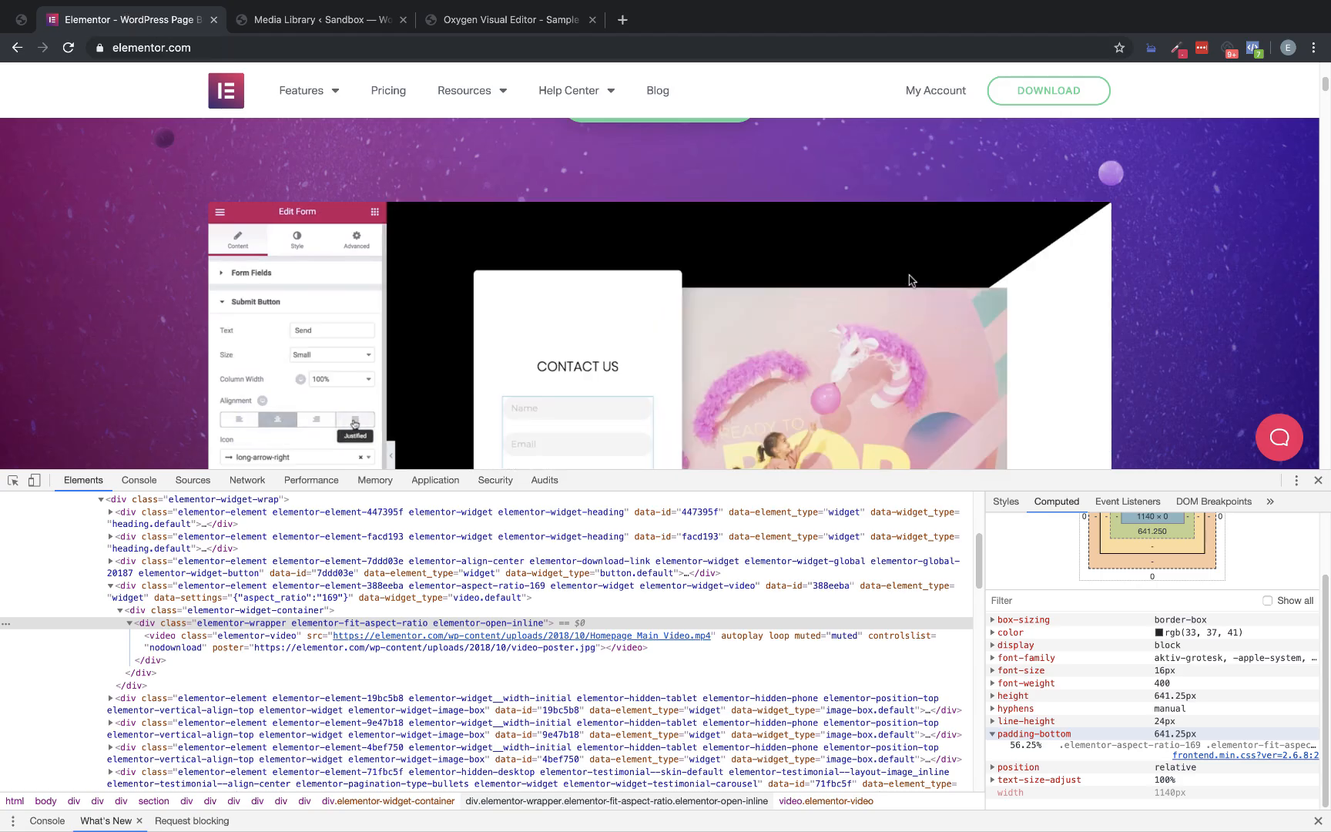
scroll(907, 277, up, 3)
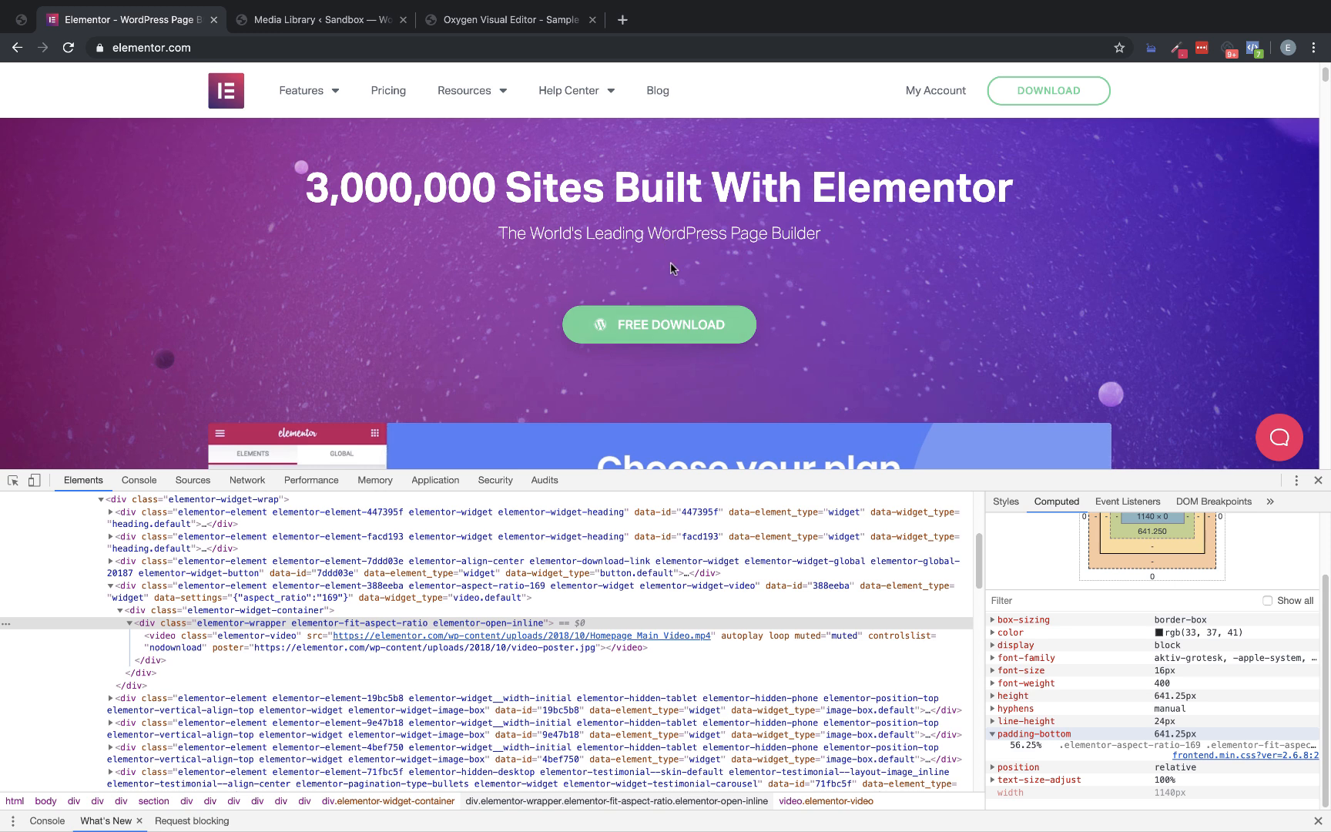
click(505, 19)
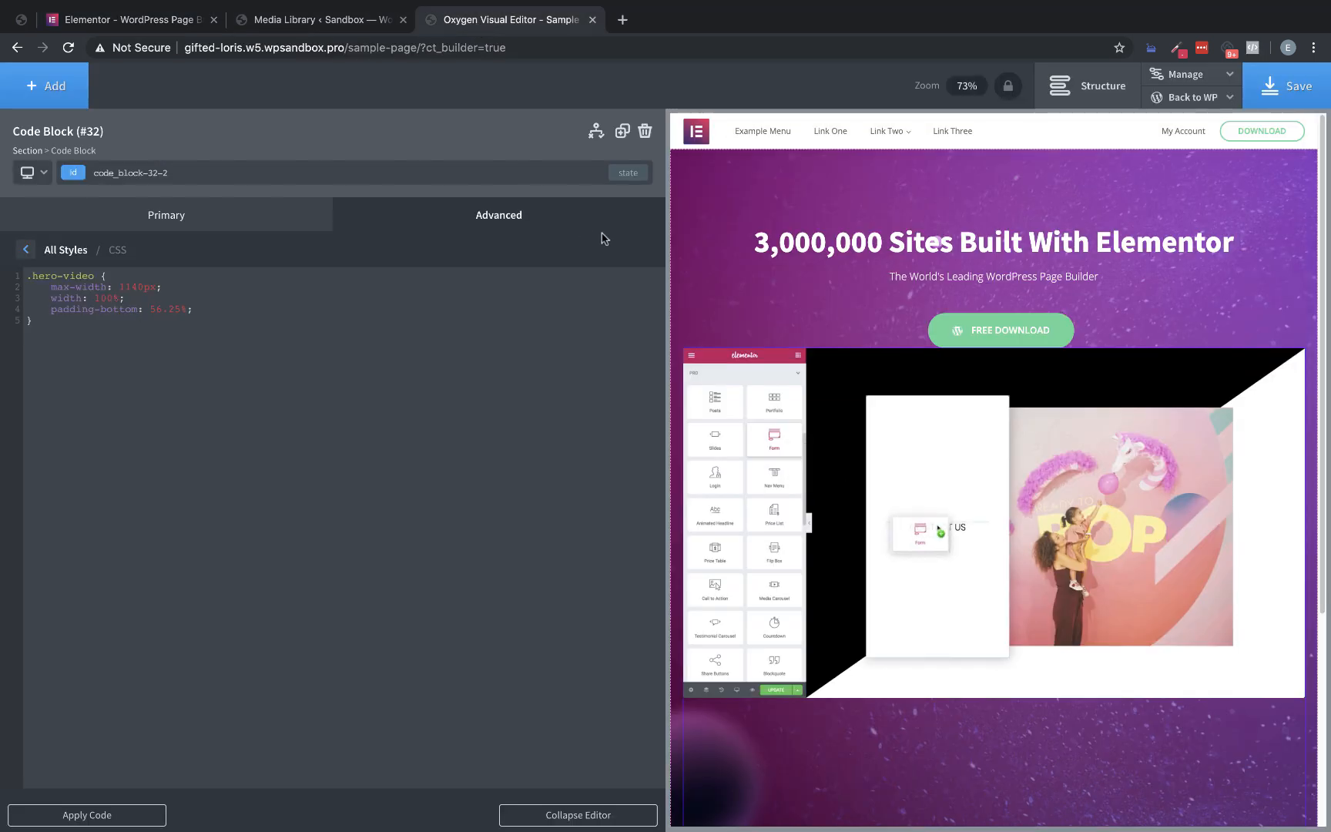
click(1032, 333)
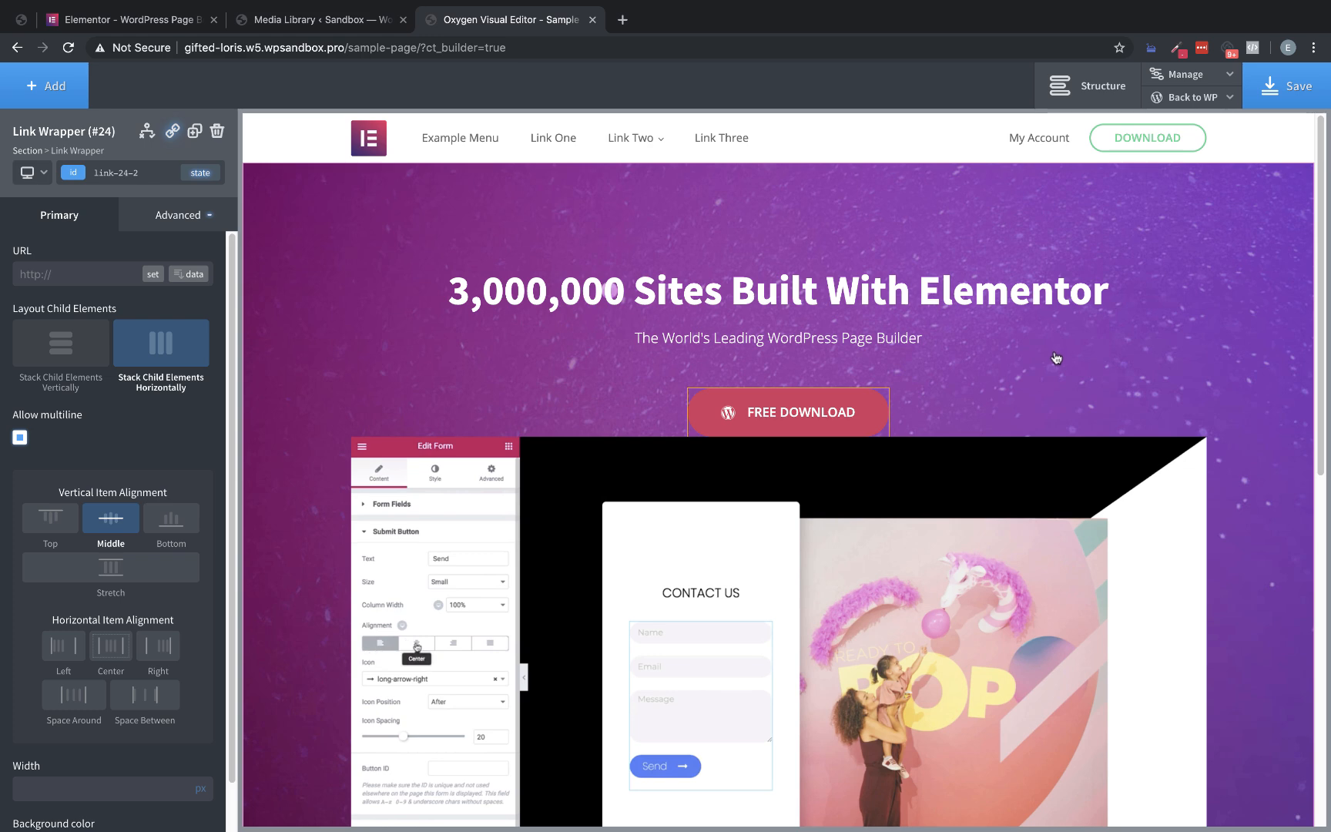
drag(830, 437, 820, 479)
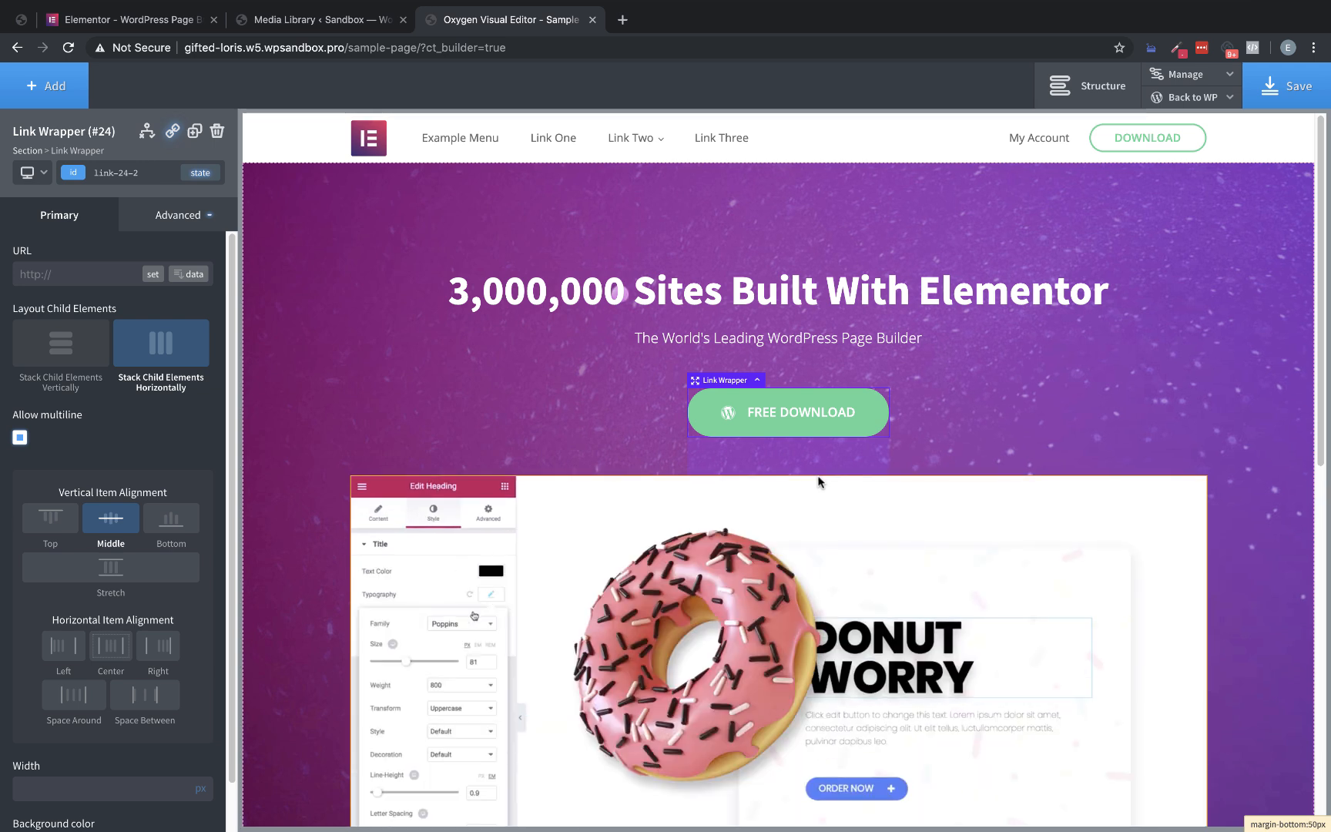
scroll(1111, 370, down, 10)
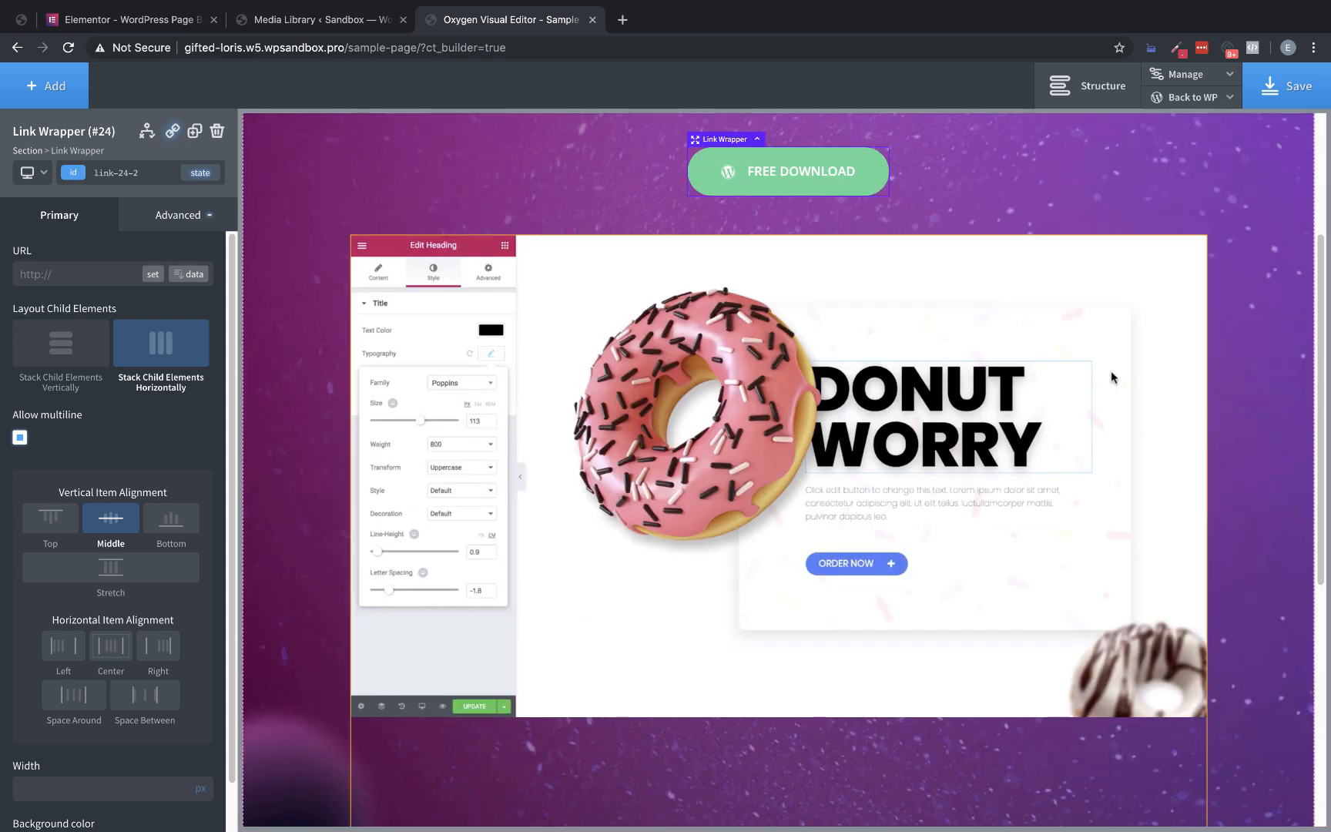
scroll(1171, 402, up, 8)
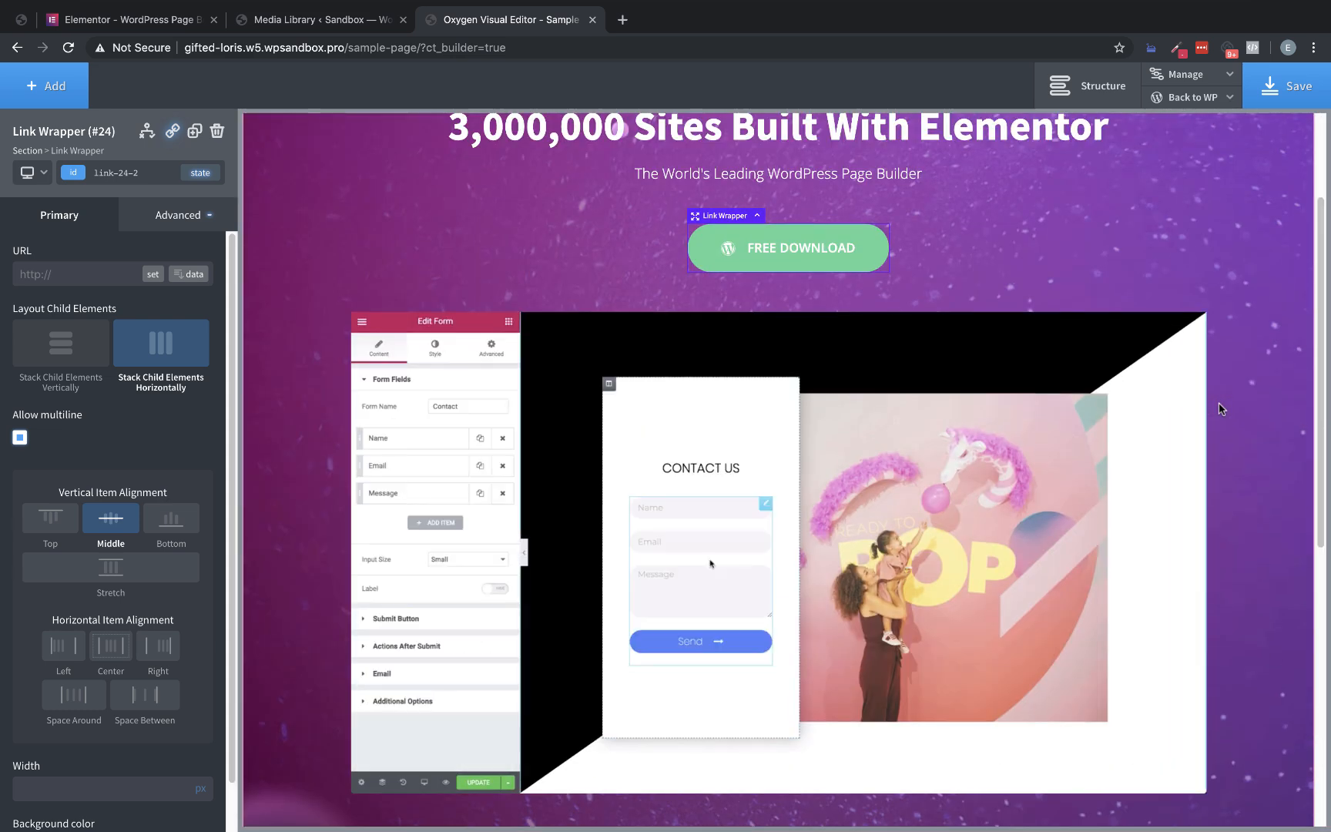
click(1289, 92)
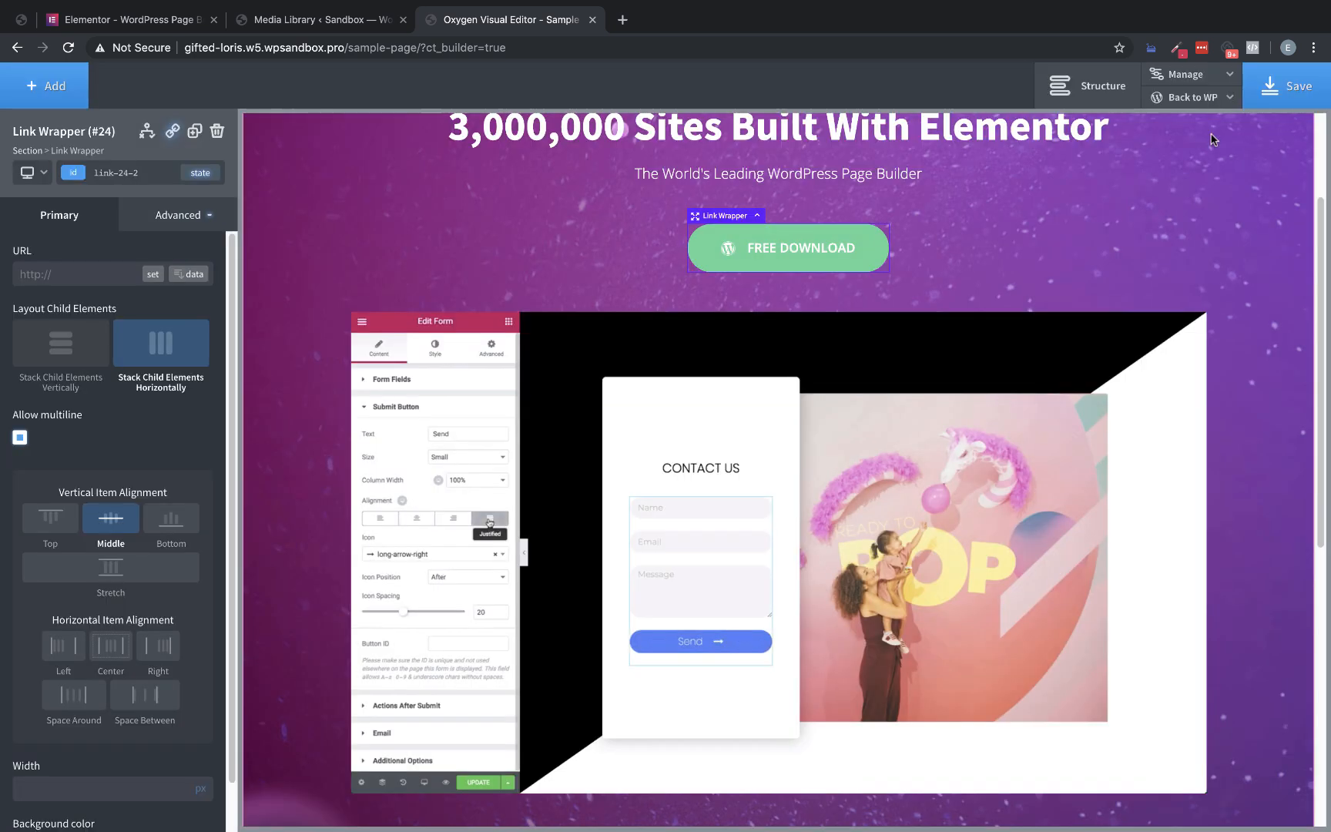
Examine the empty space below the video in the preview and reopen the code block's CSS
scroll(1248, 371, down, 4)
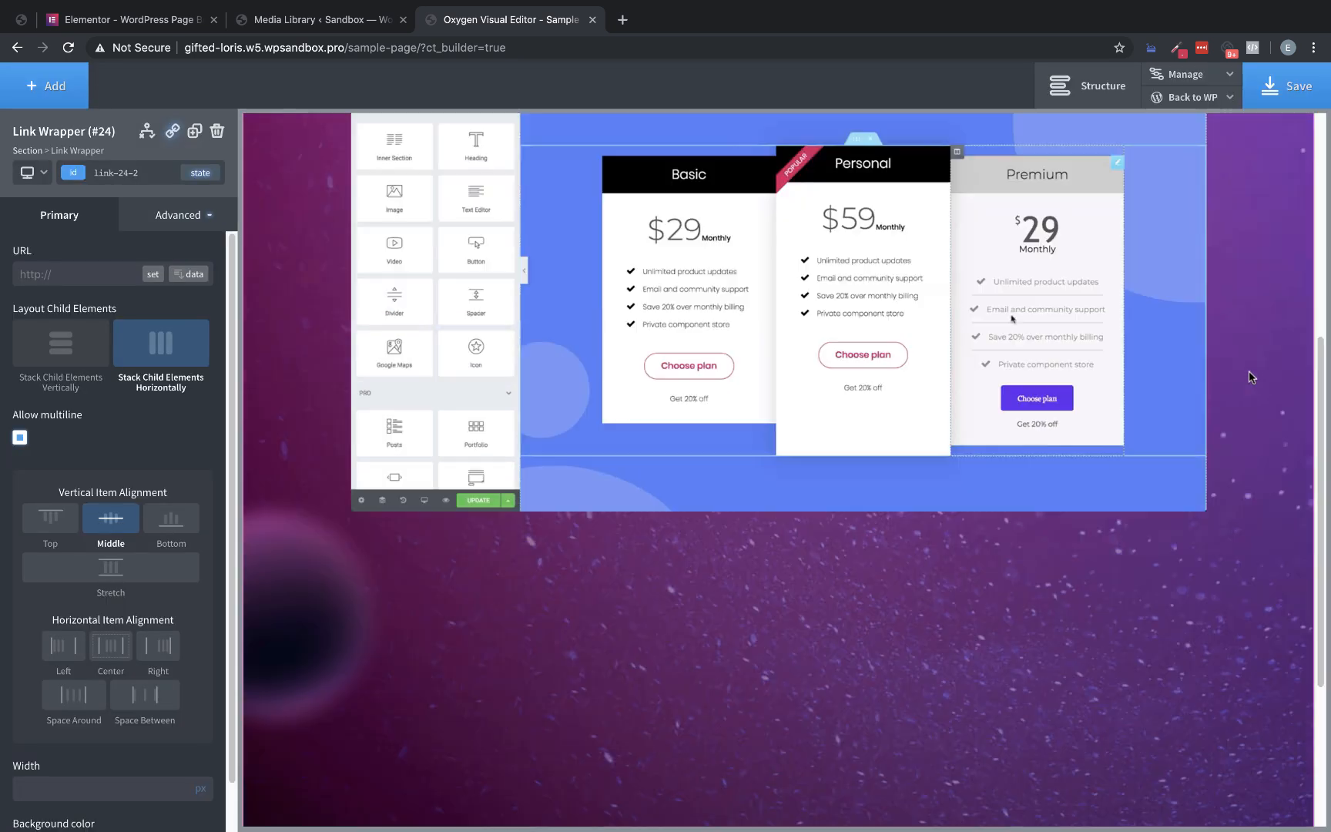
scroll(602, 657, down, 4)
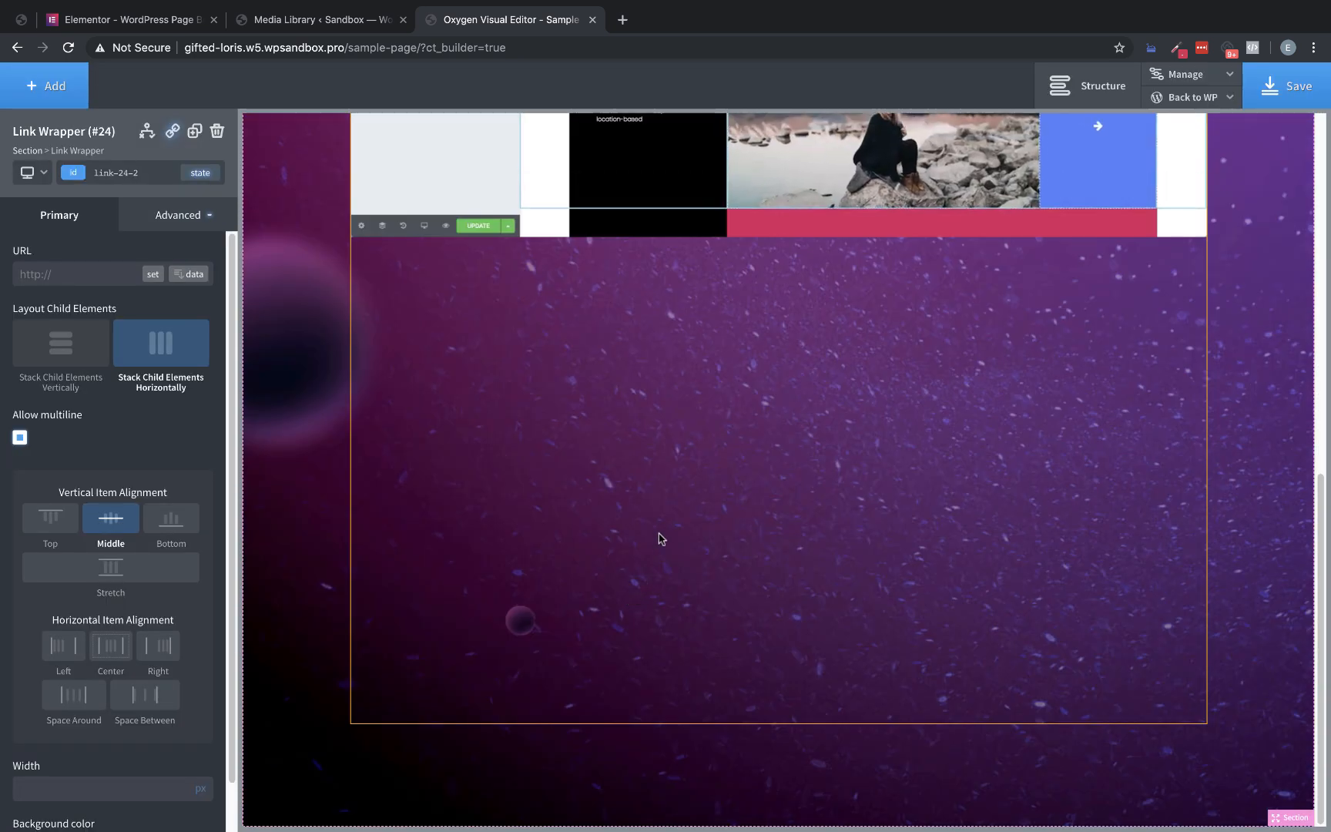
scroll(660, 537, up, 6)
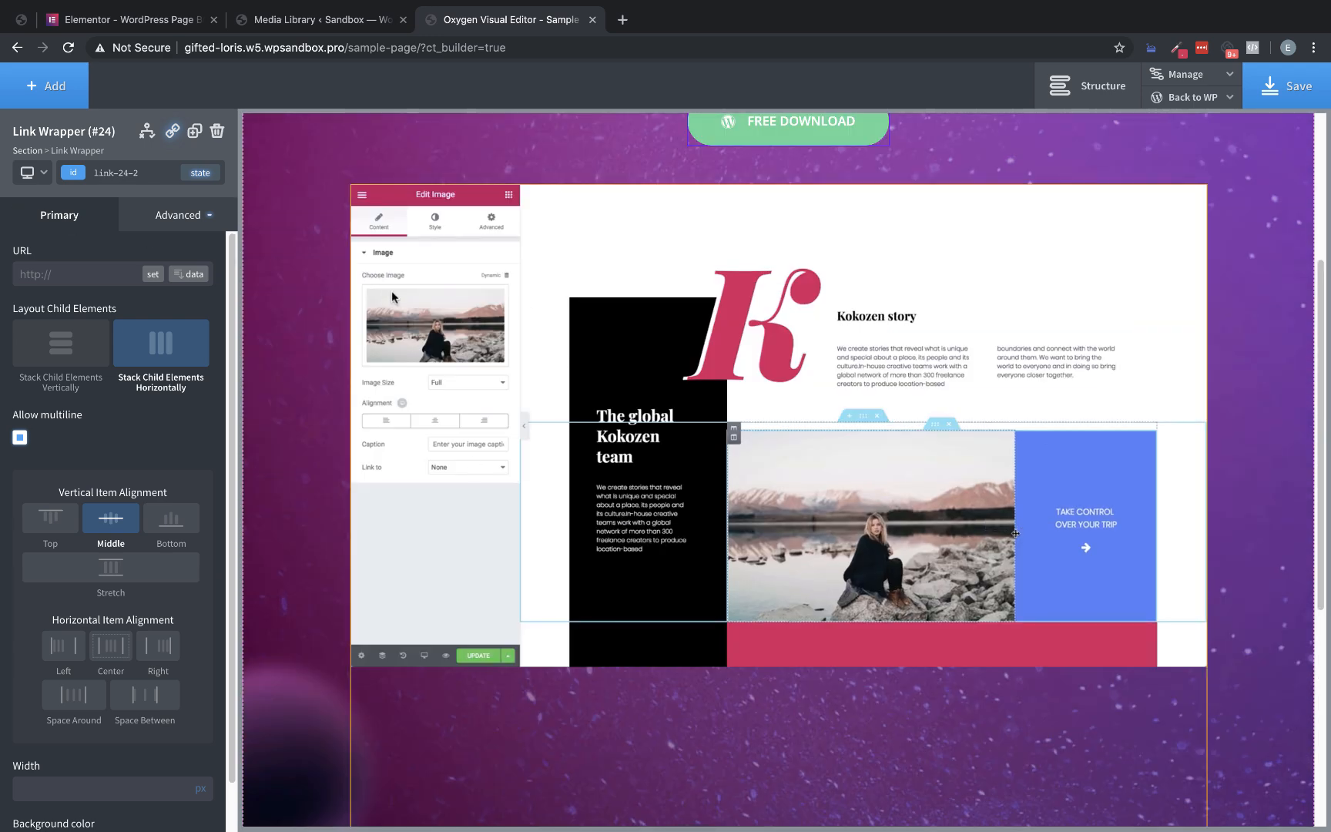
click(391, 290)
click(98, 367)
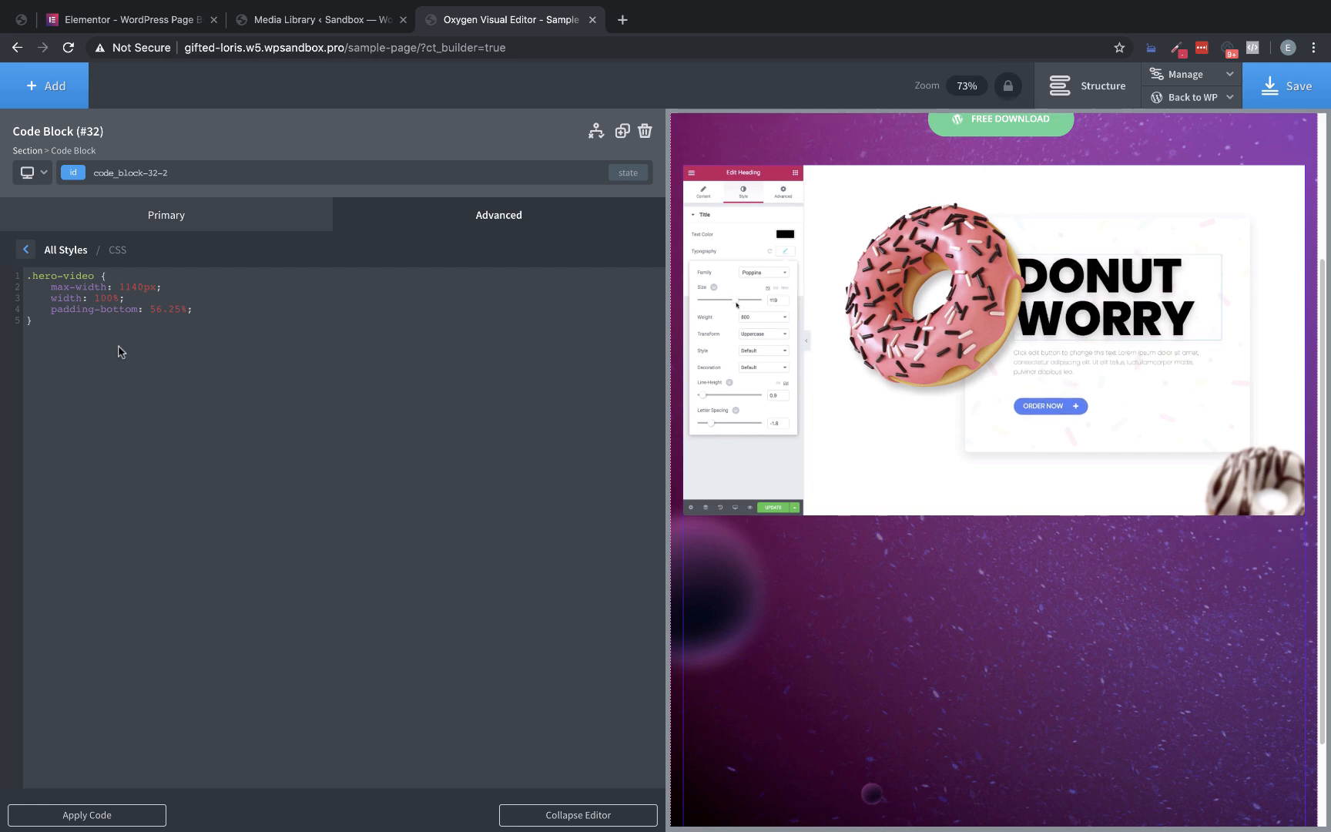
mouse_move(1190, 96)
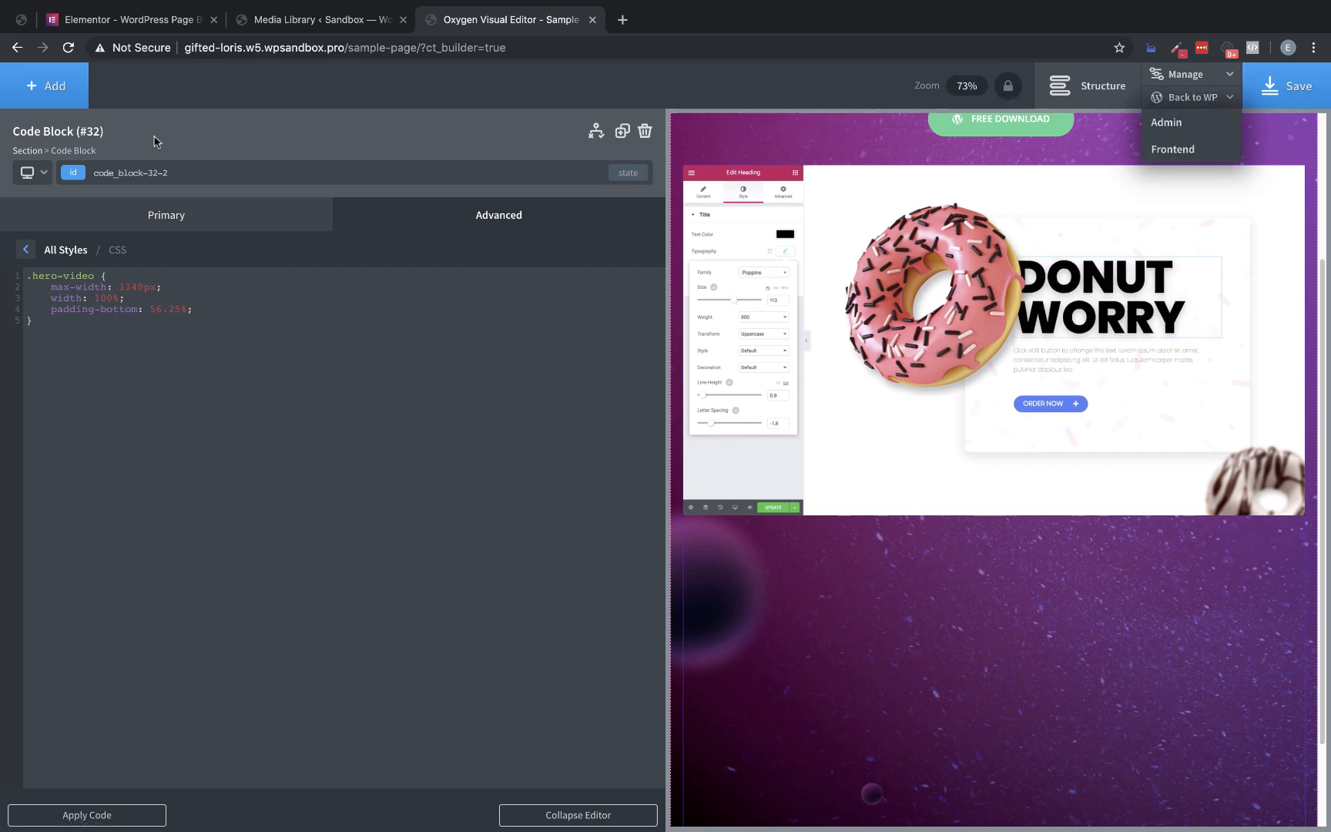
Add a Heading element below the hero video, reselect the code block, and save the page
click(48, 85)
click(54, 370)
scroll(673, 403, down, 5)
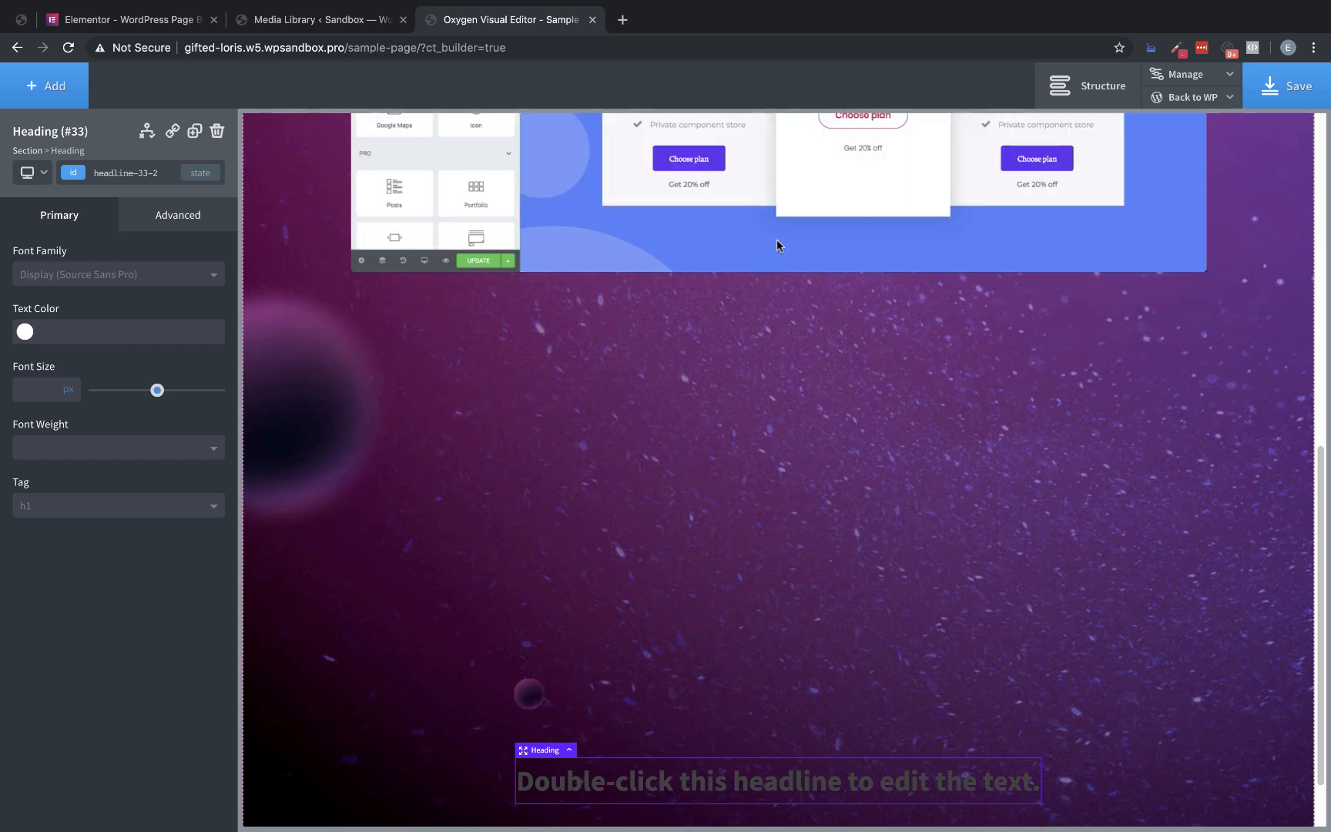
click(776, 239)
scroll(787, 336, up, 7)
click(1300, 85)
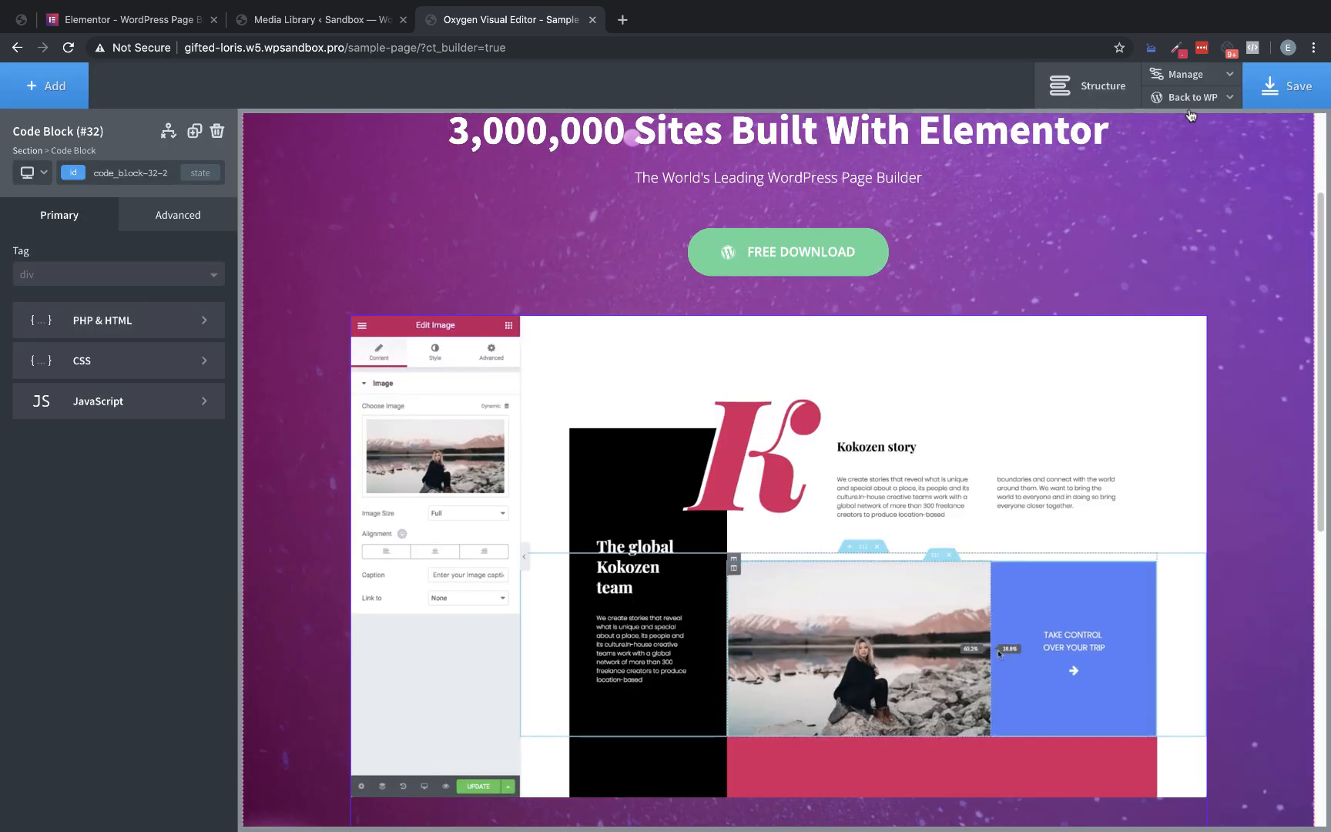
Open the page's frontend in a new browser tab and look over the hero section with the video
mouse_move(1191, 97)
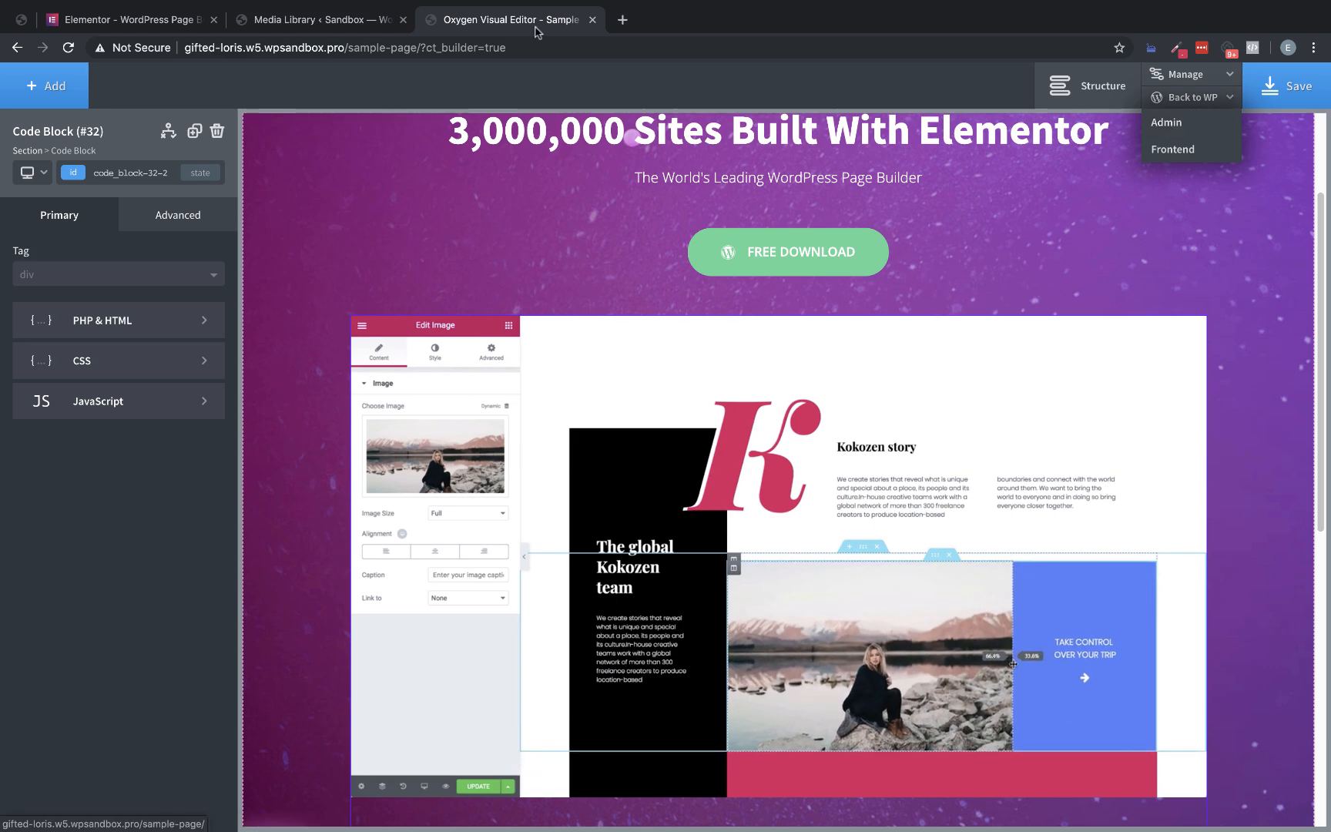
right_click(1178, 151)
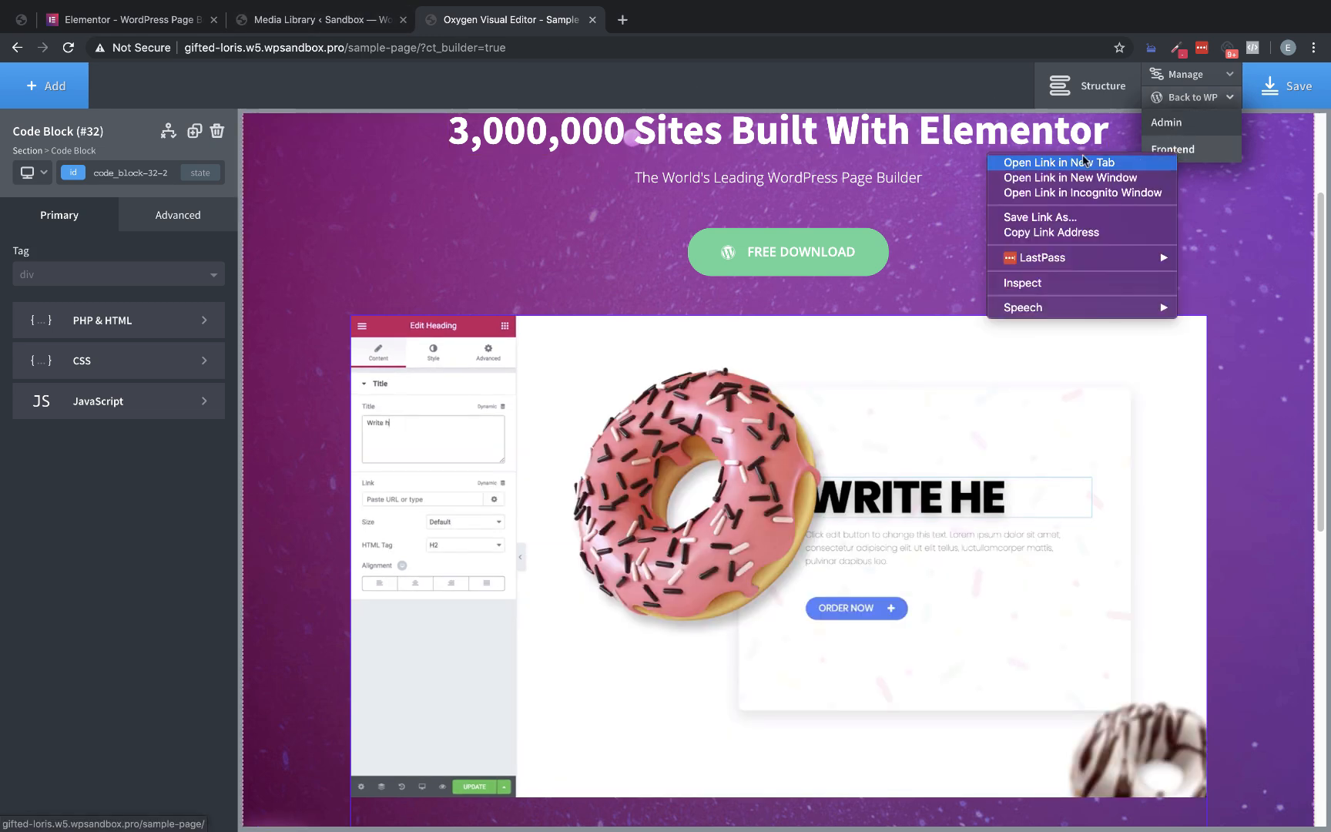
click(1032, 160)
click(658, 21)
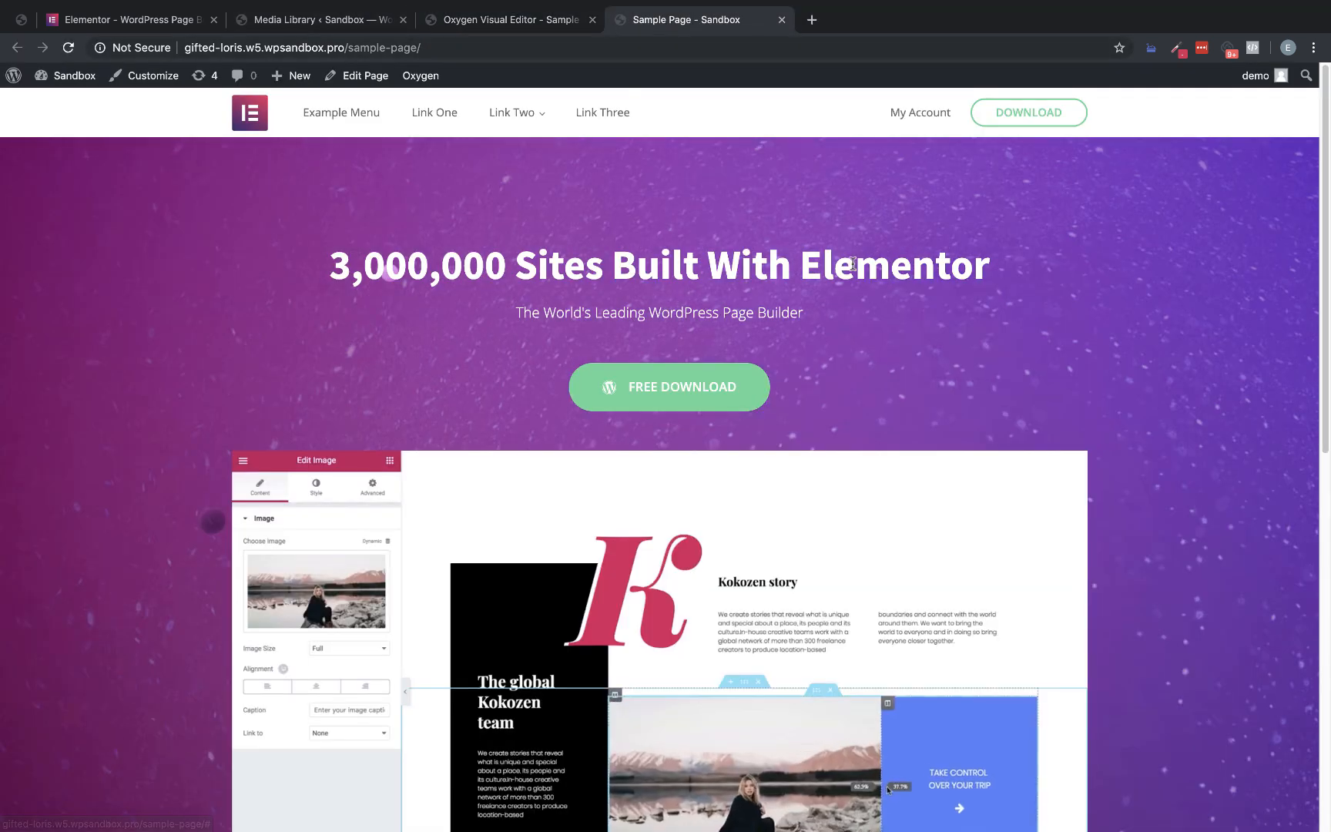
scroll(860, 254, down, 10)
scroll(274, 396, up, 5)
Inspect the hero video and its surrounding code block on the frontend, and examine the video's computed dimensions
right_click(291, 447)
click(354, 606)
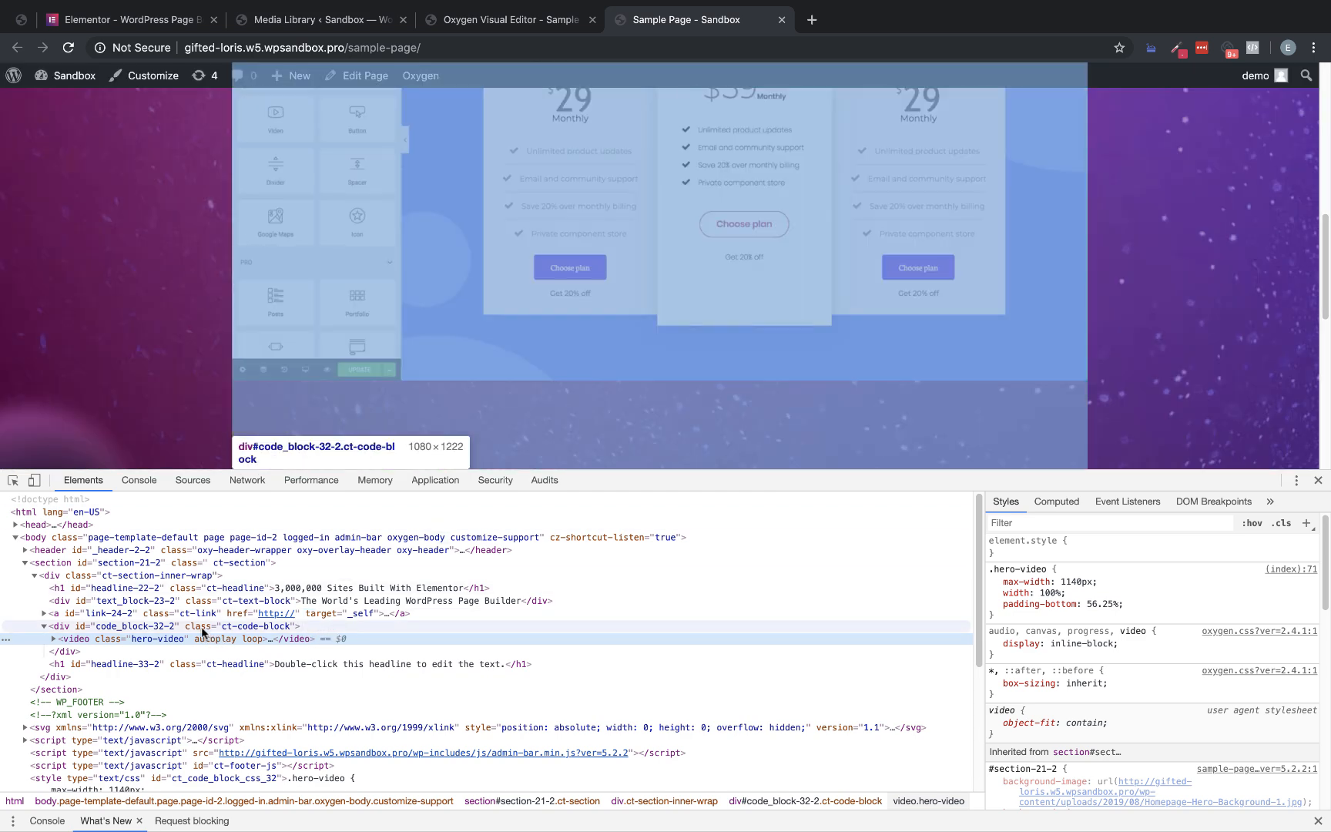
click(203, 629)
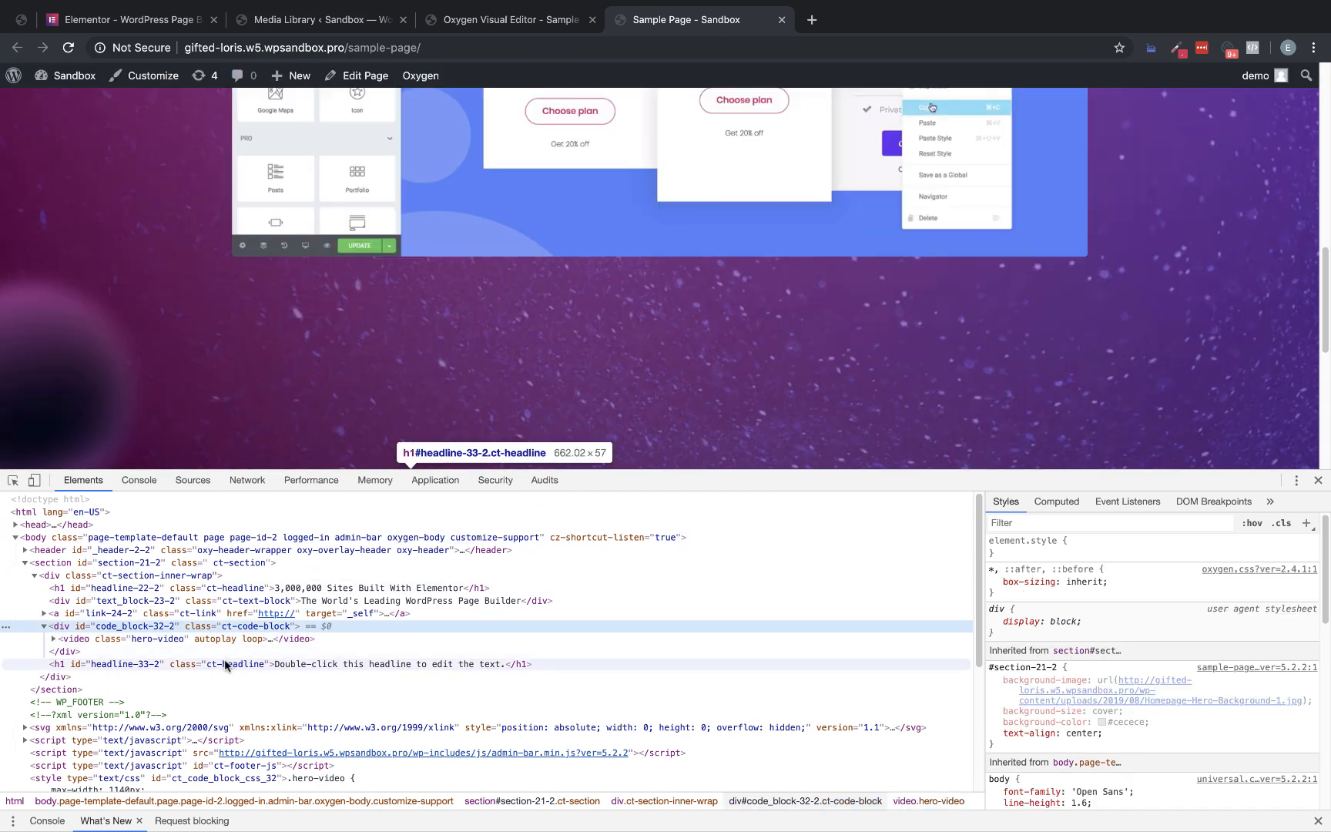
click(178, 639)
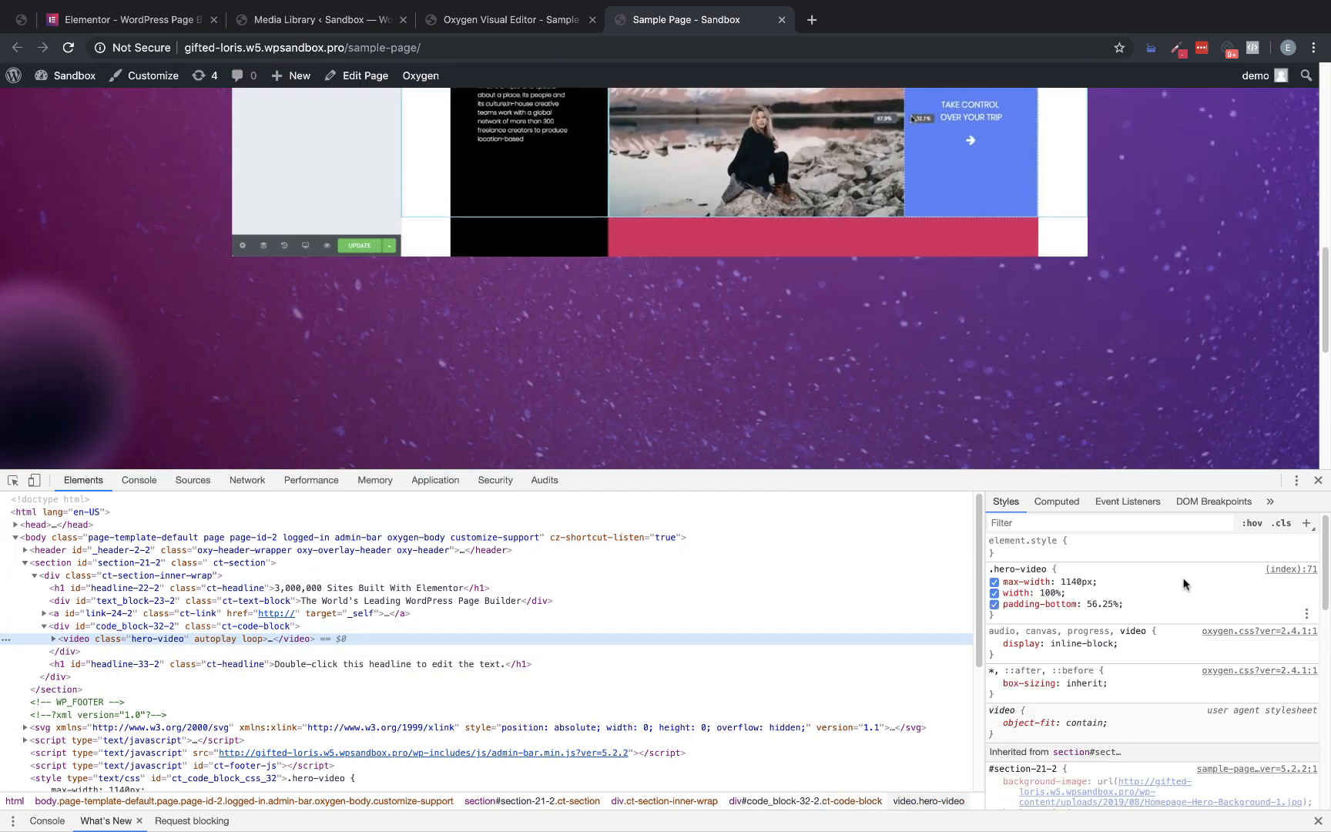
click(1061, 502)
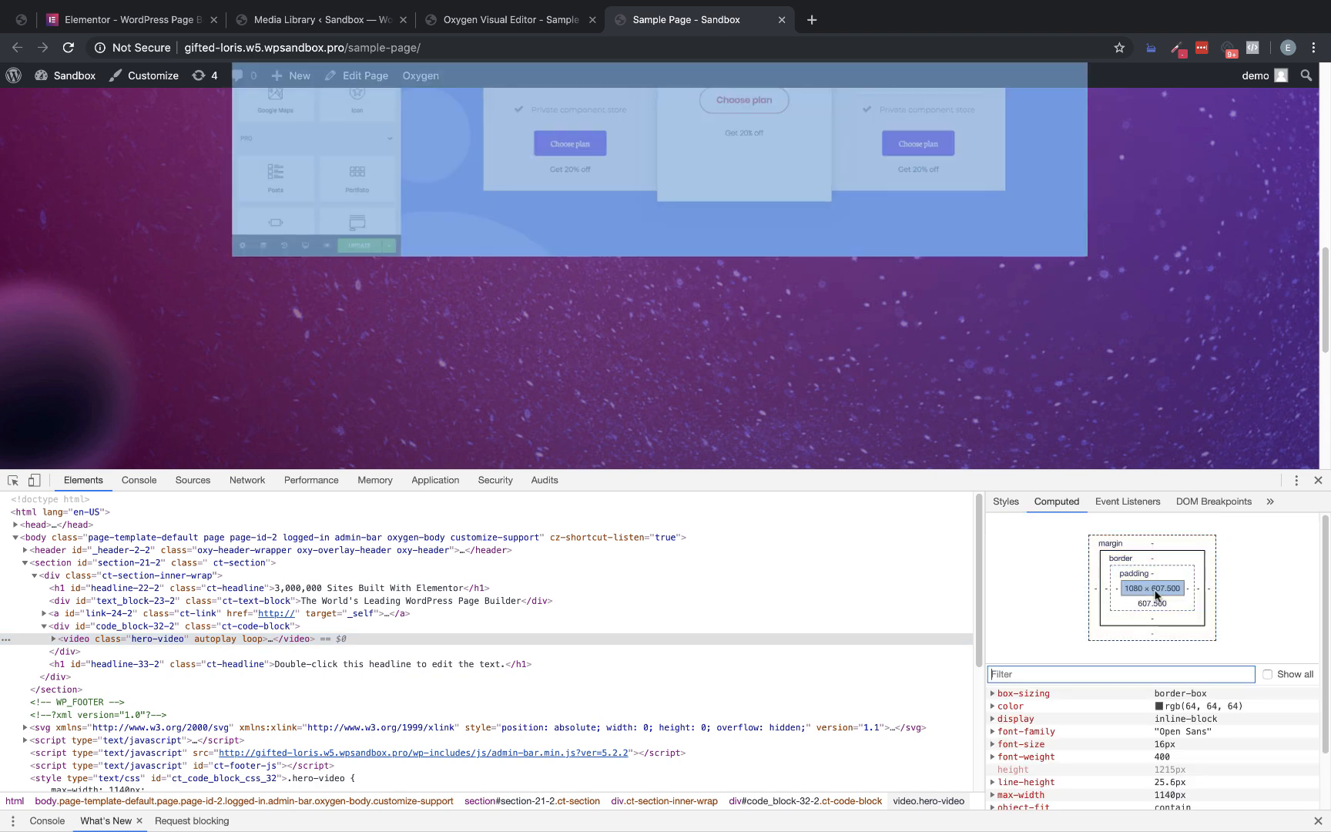
Return to the Oxygen editor, remove the padding-bottom rule from the code block's .hero-video CSS, and save the page
click(487, 22)
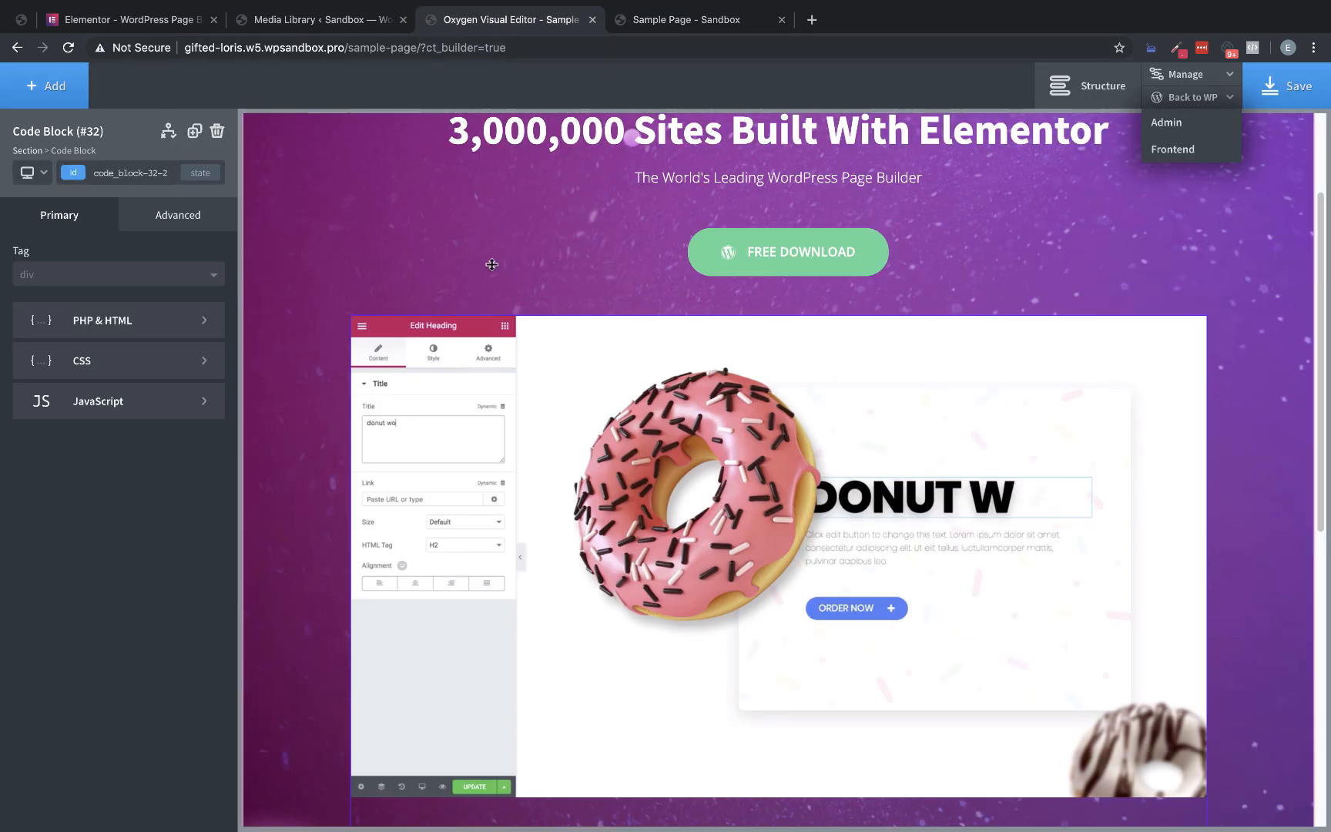
click(154, 367)
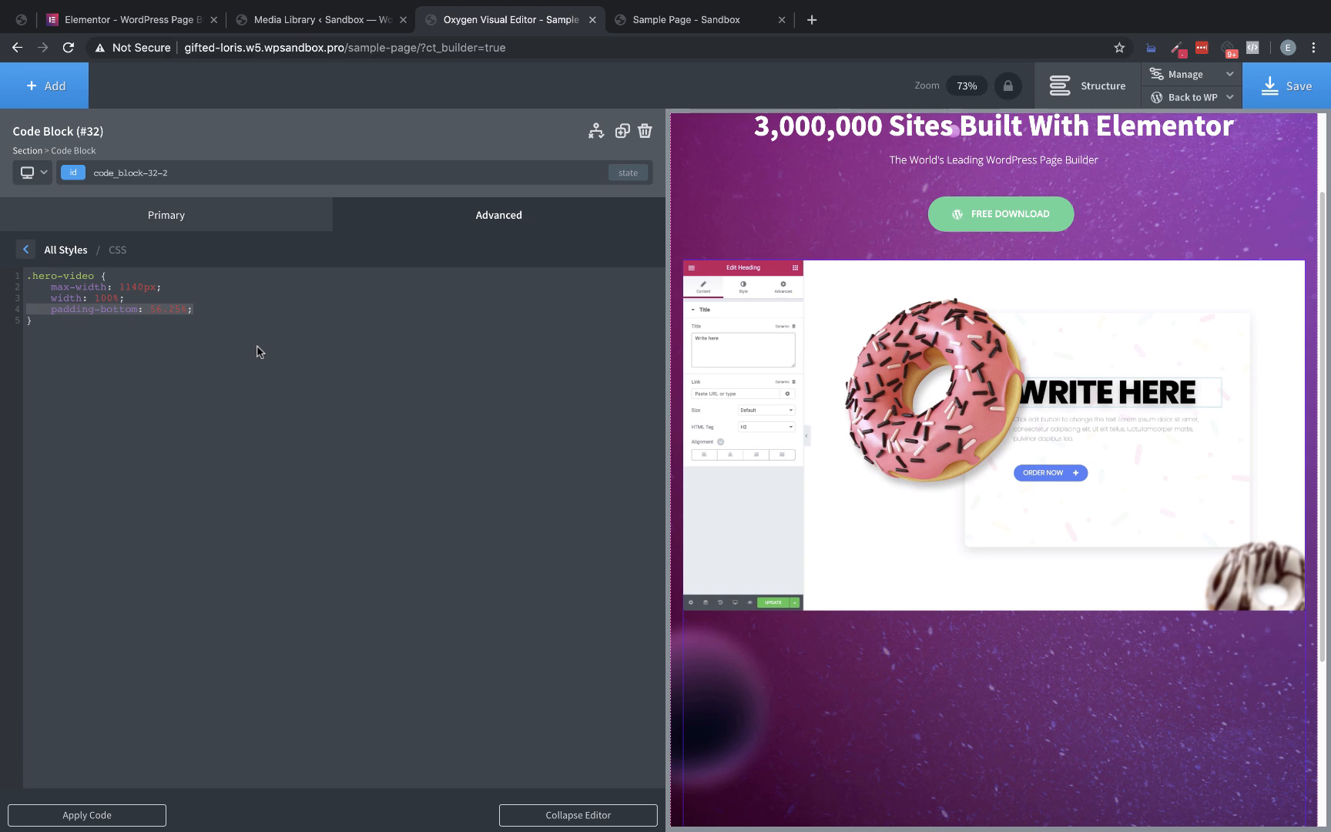
key(BackSpace)
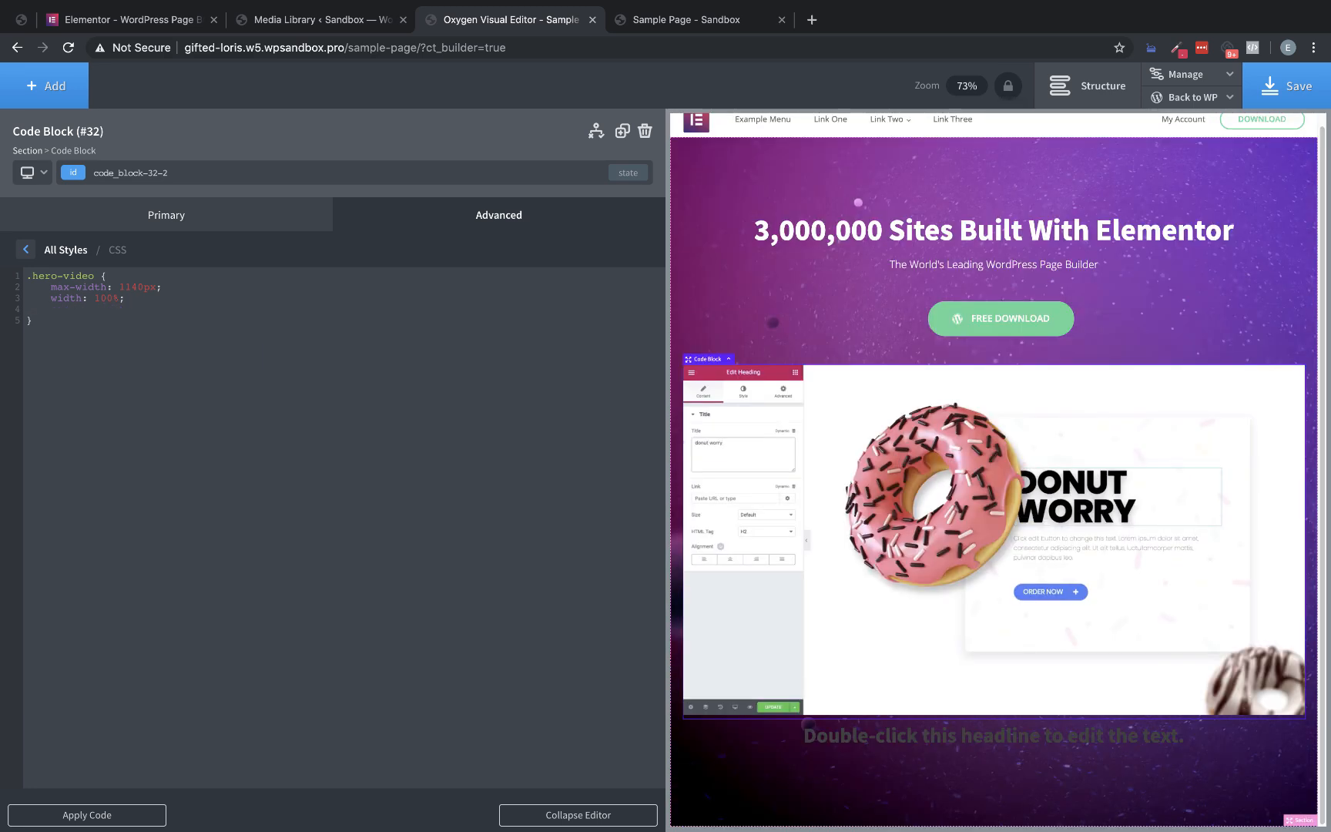
key(BackSpace)
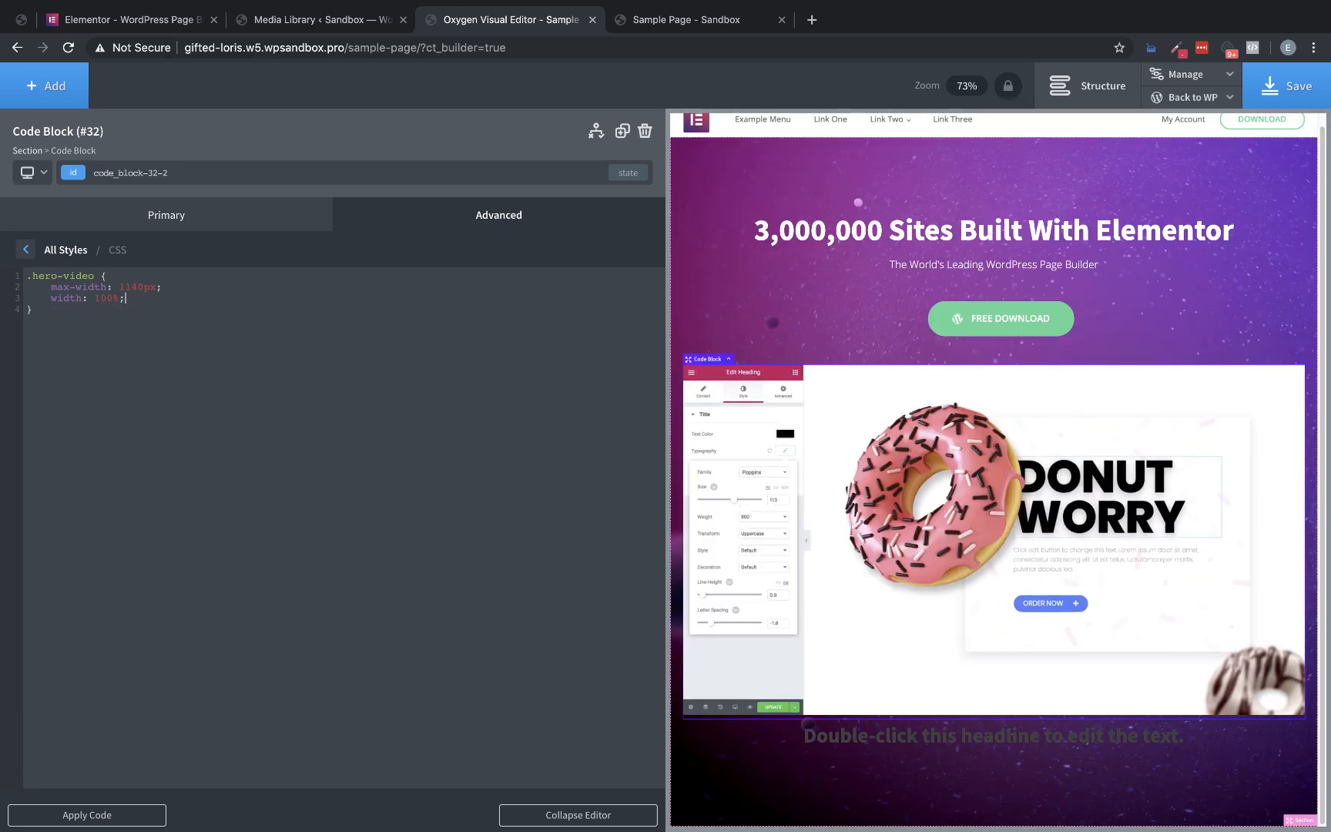
click(1286, 85)
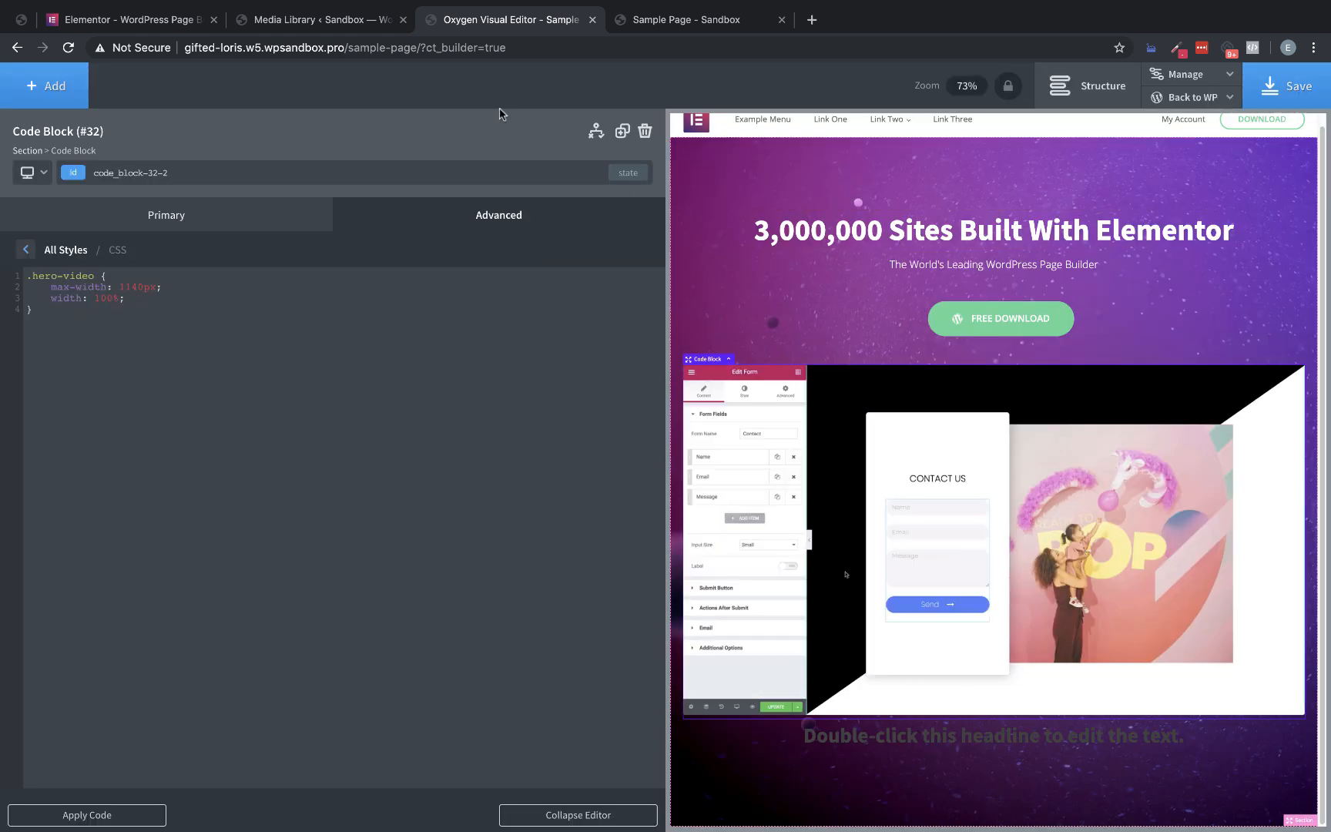
Delete the placeholder heading below the hero video and save the page
click(965, 740)
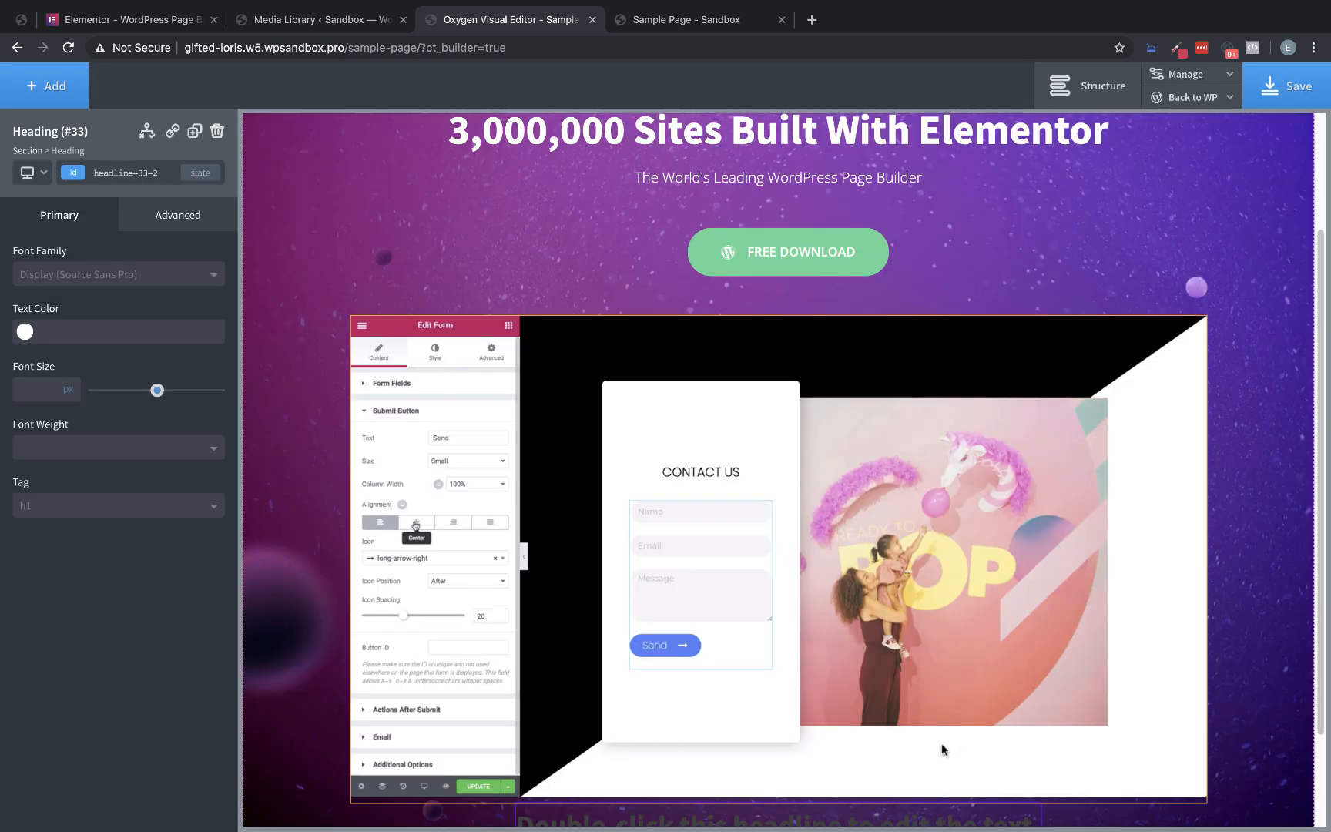
click(217, 131)
click(1322, 92)
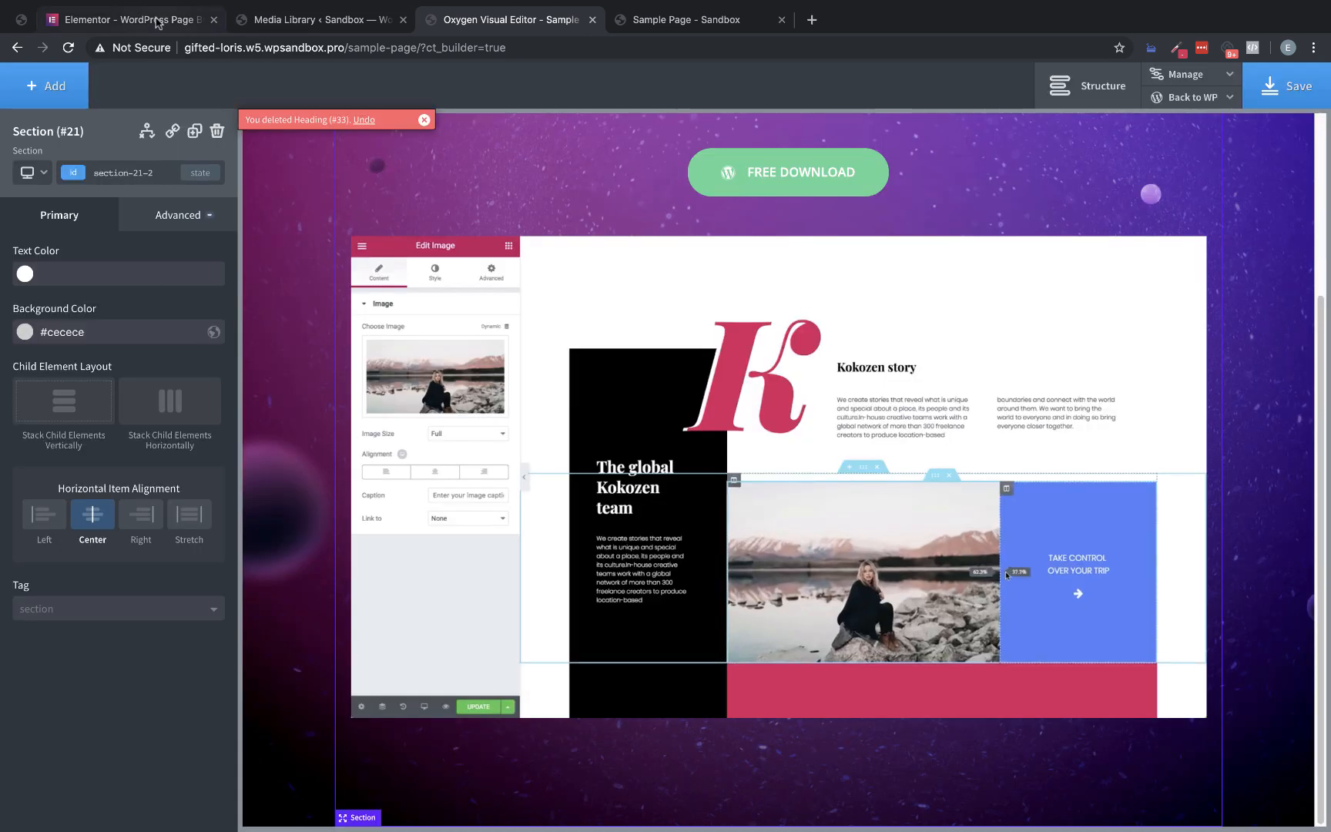
Close the Media Library and Sample Page tabs and the developer tools, and view the feature texts below the original Elementor video
click(156, 22)
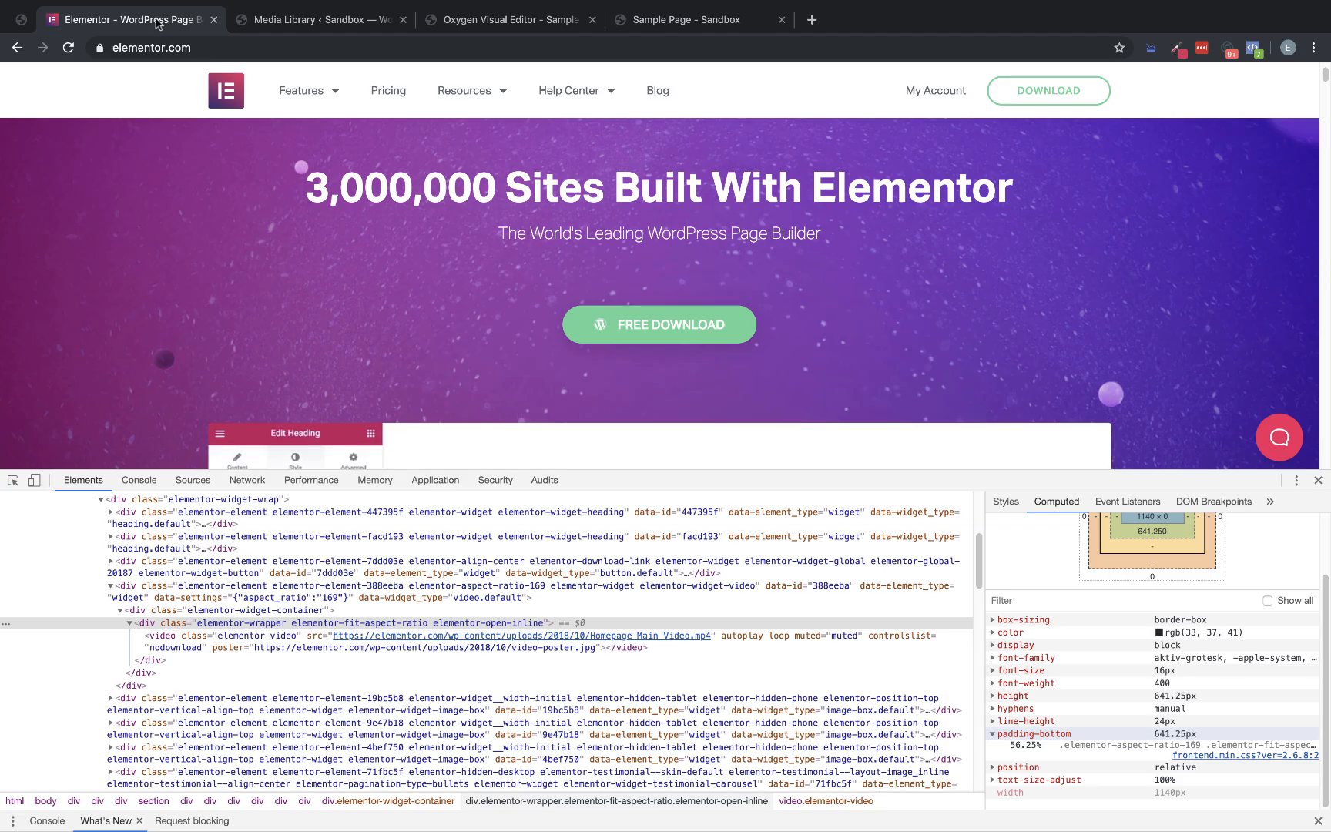
click(403, 21)
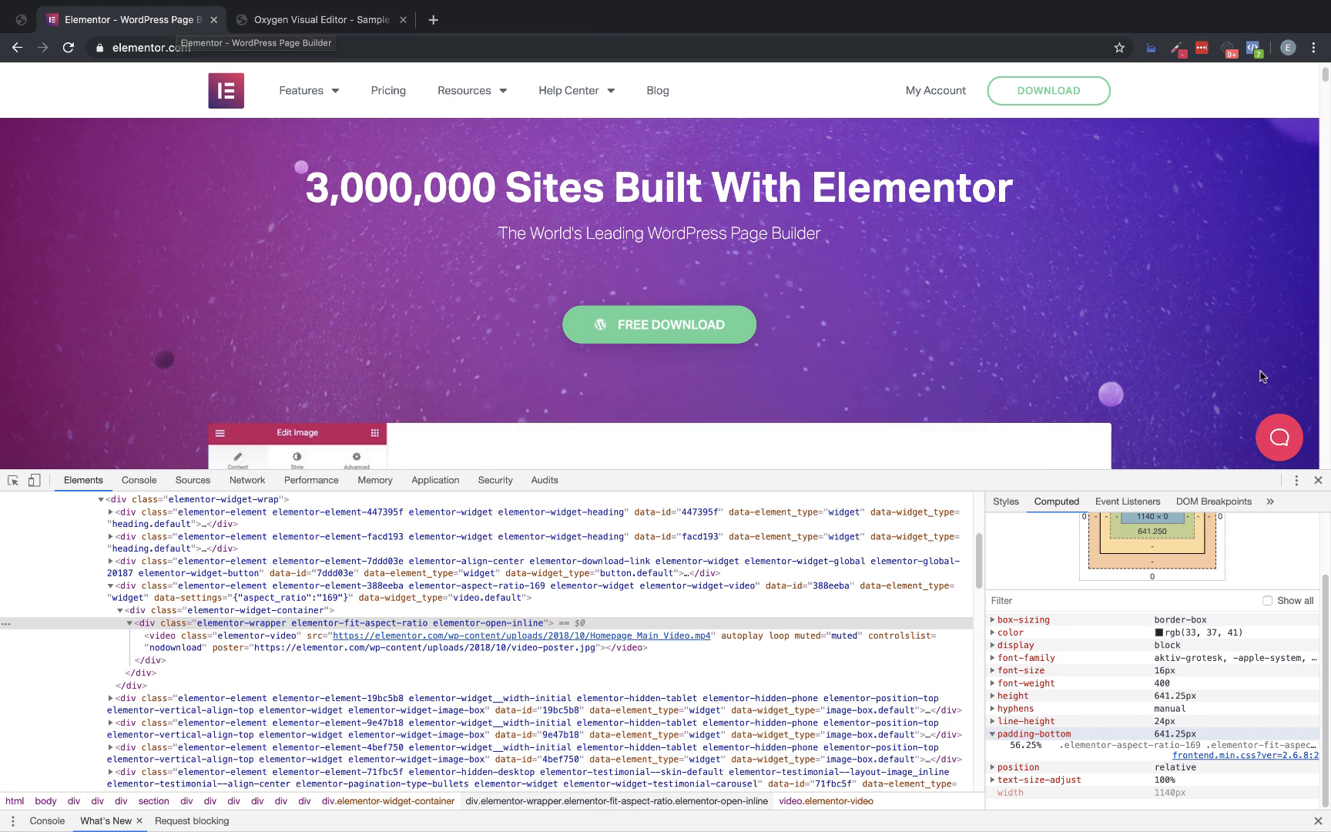
click(1317, 481)
scroll(700, 302, down, 5)
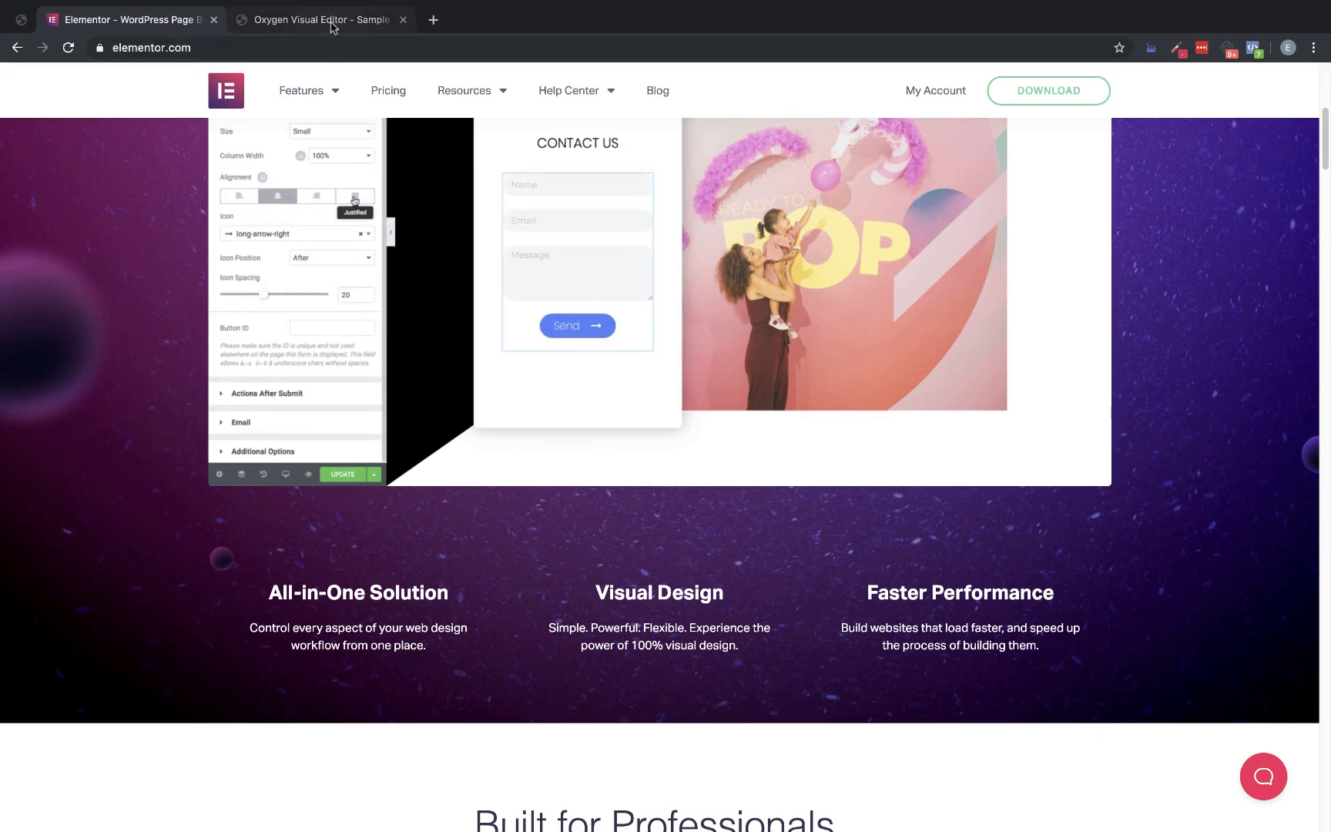
In the Oxygen editor, add a Columns element below the hero video with the 33 33 33 layout
click(331, 22)
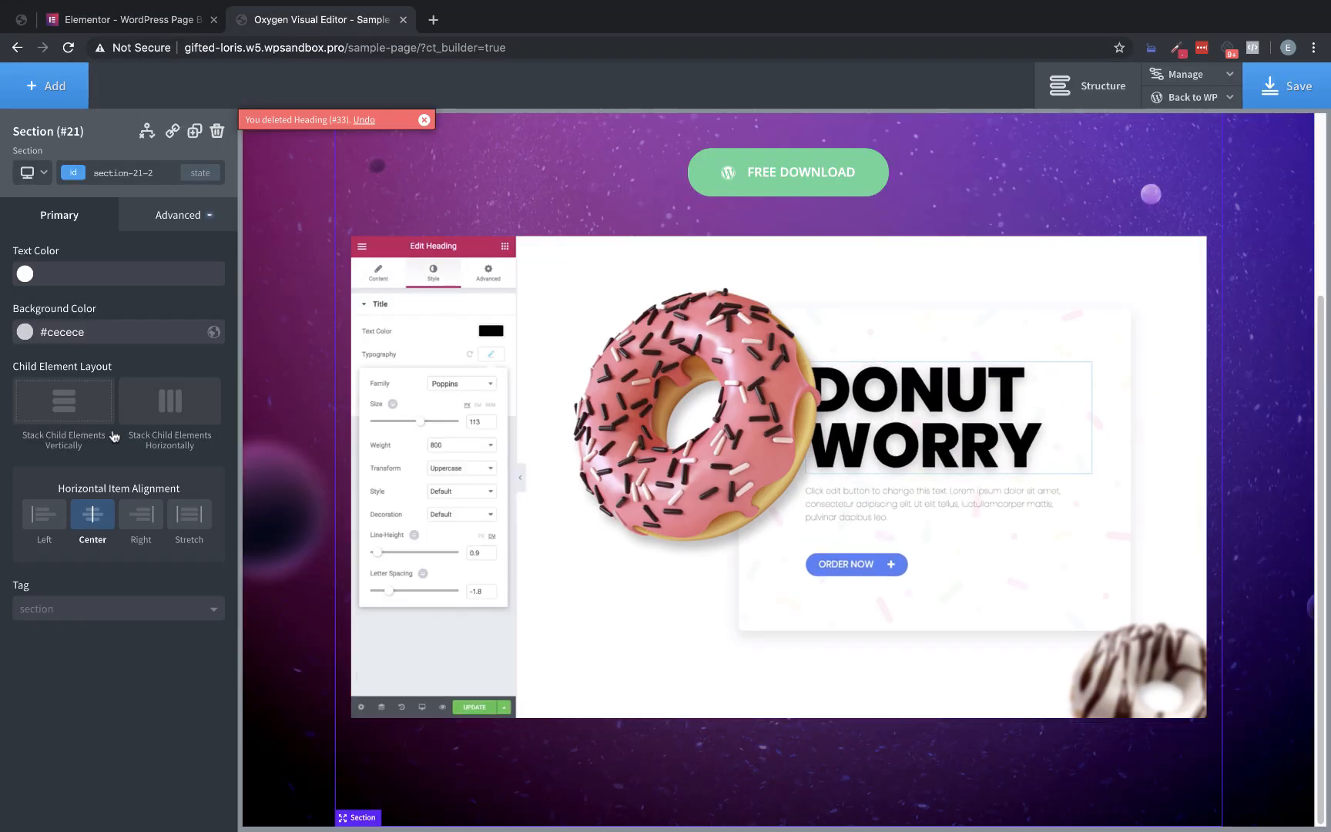
click(51, 86)
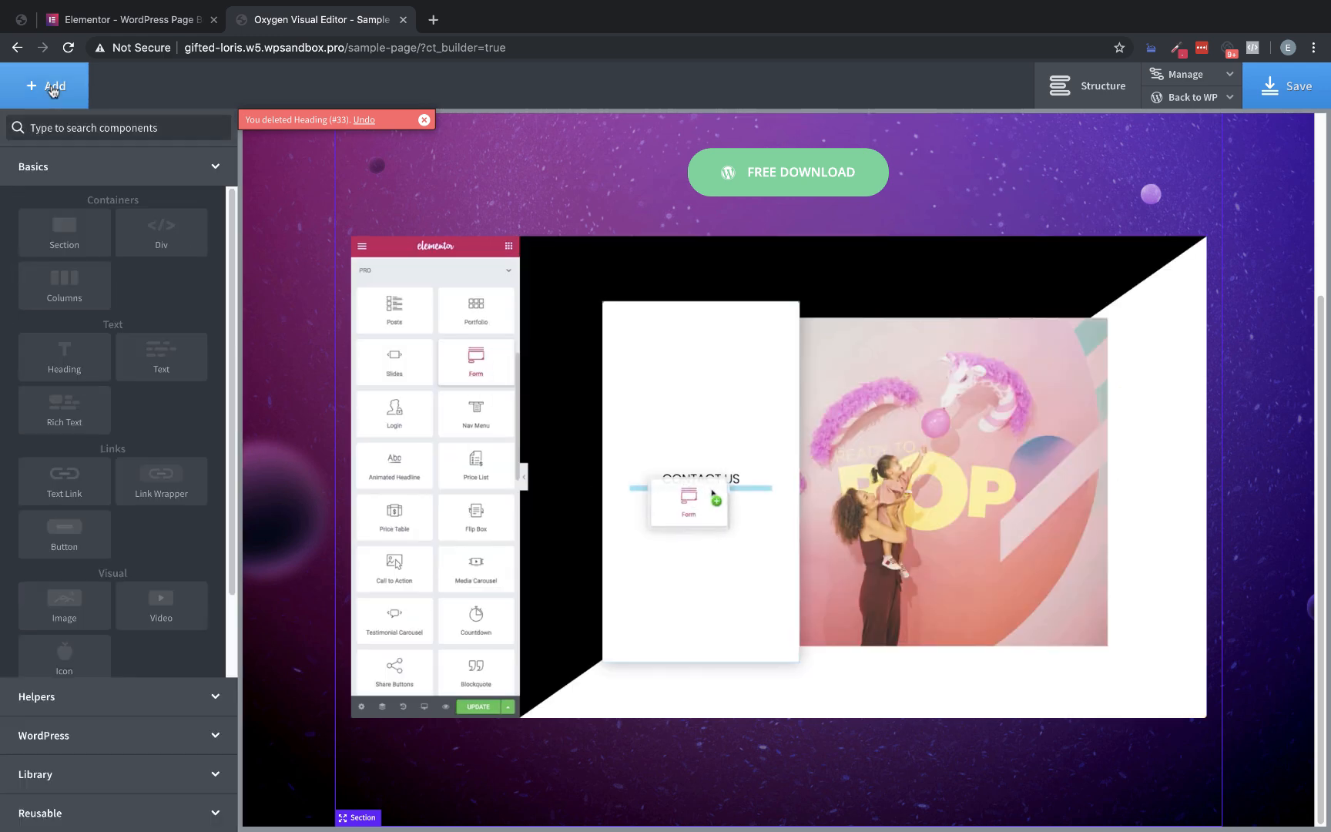
text(col)
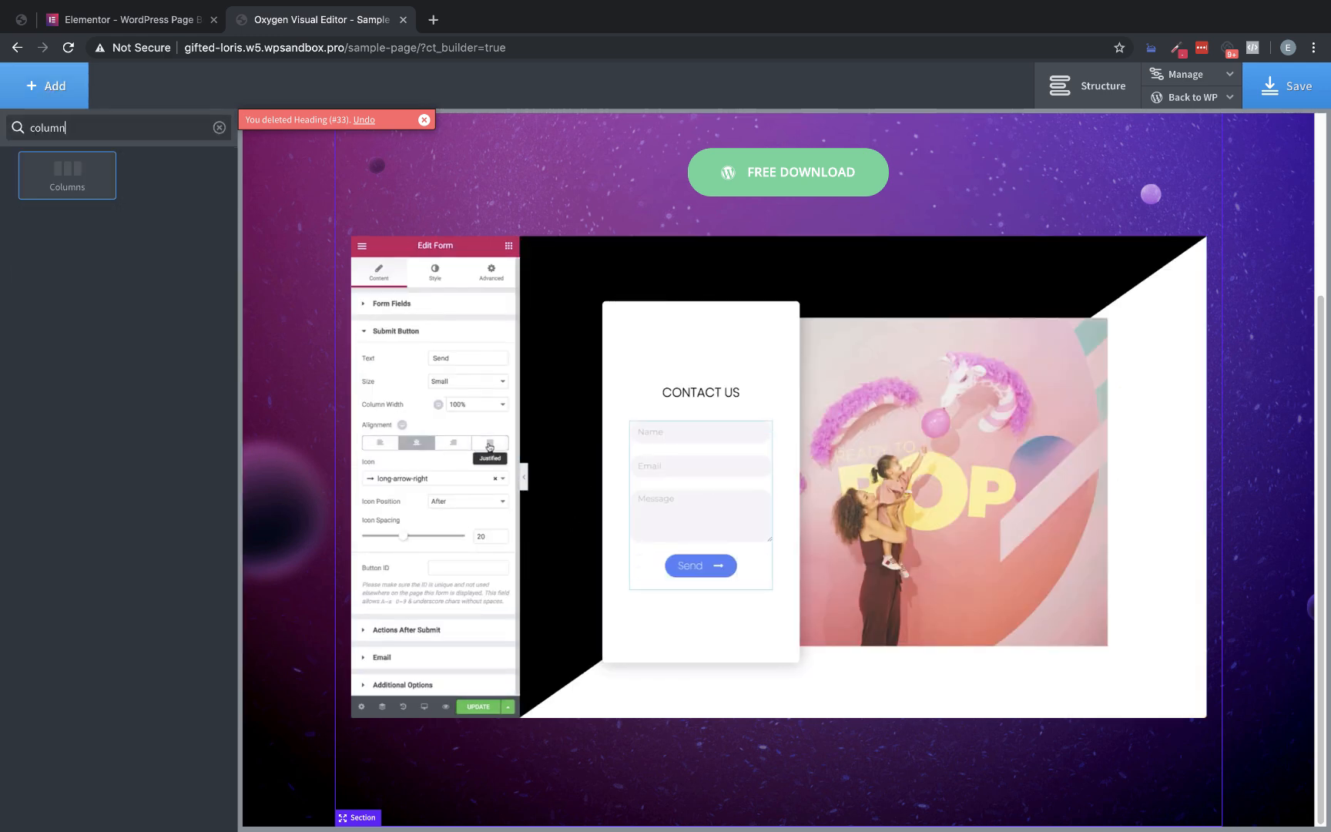
text(umn)
click(67, 175)
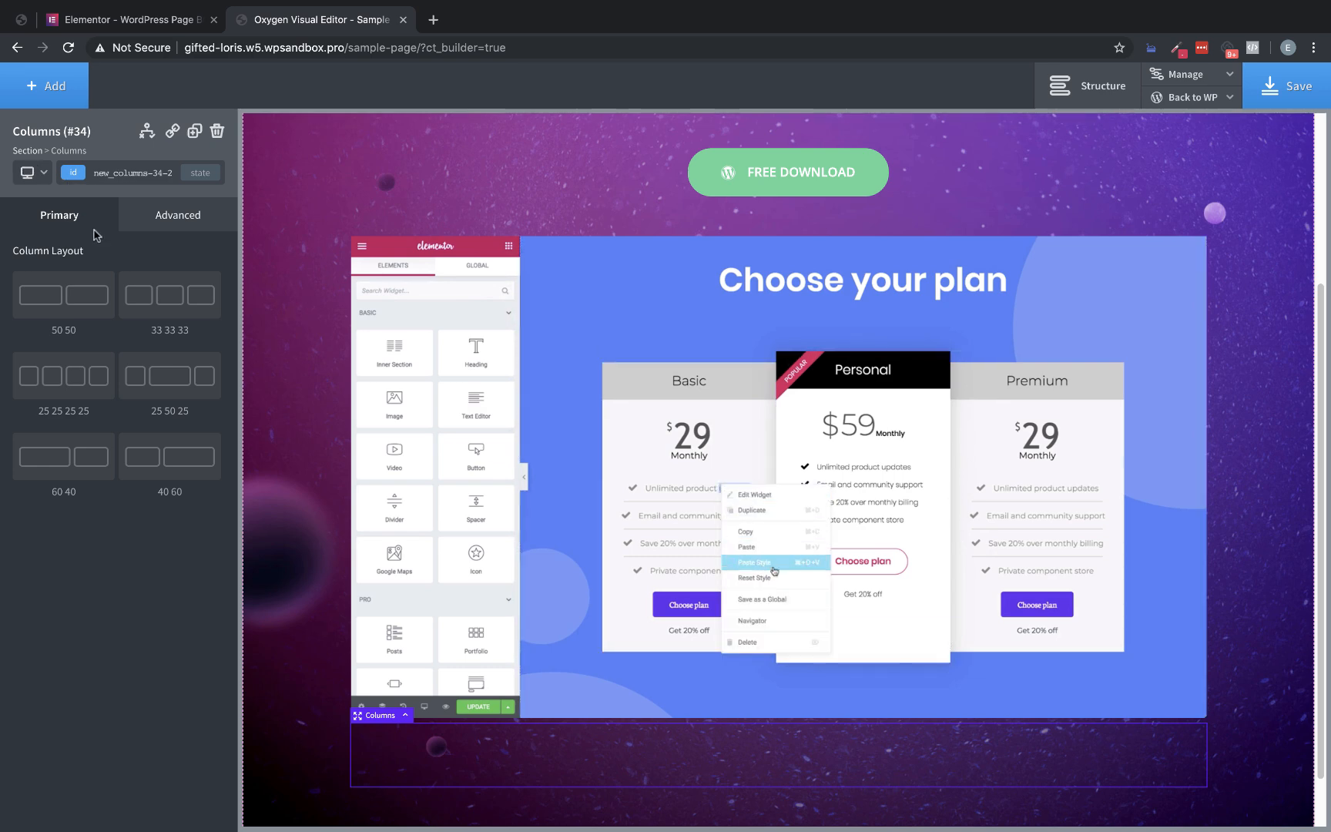
click(174, 295)
Add a Heading and a Text element to the first column
click(62, 86)
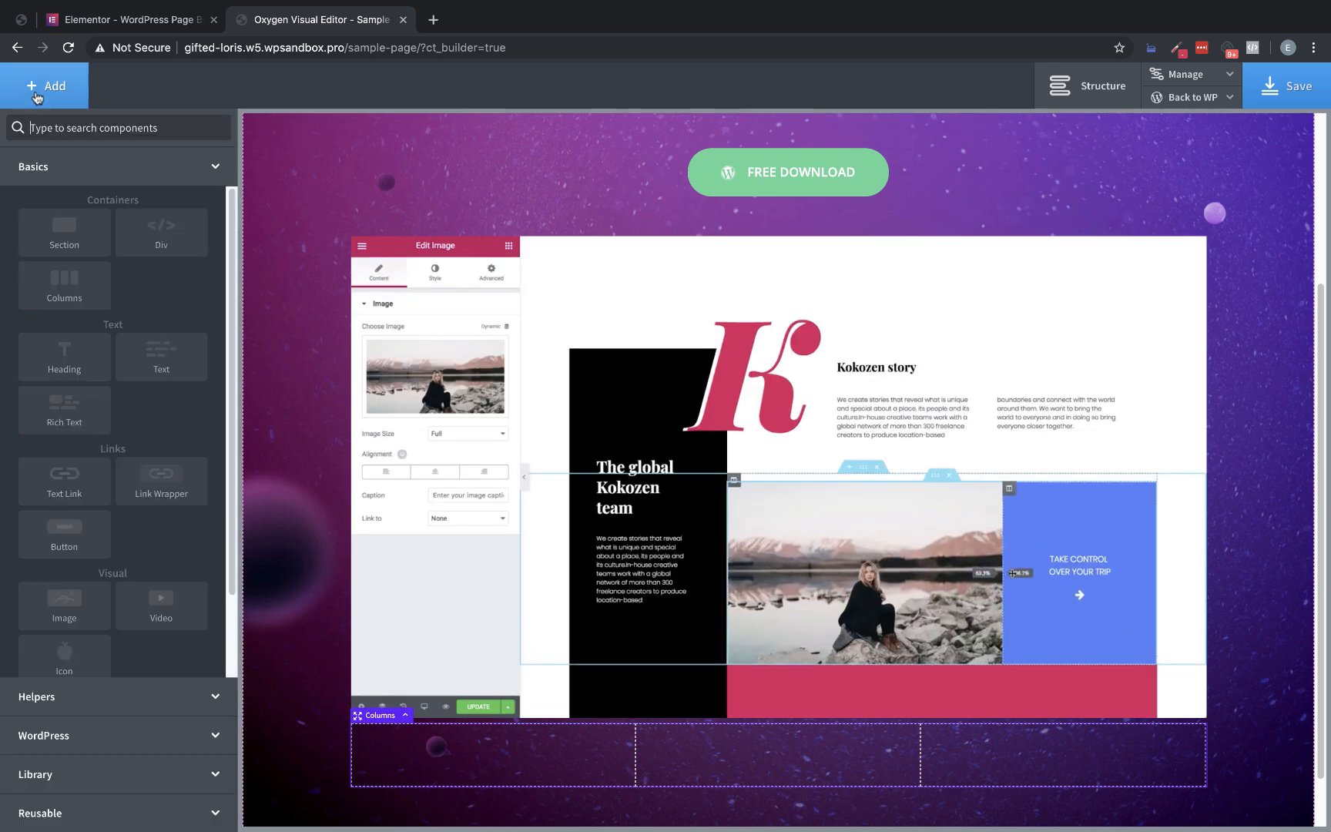
click(64, 356)
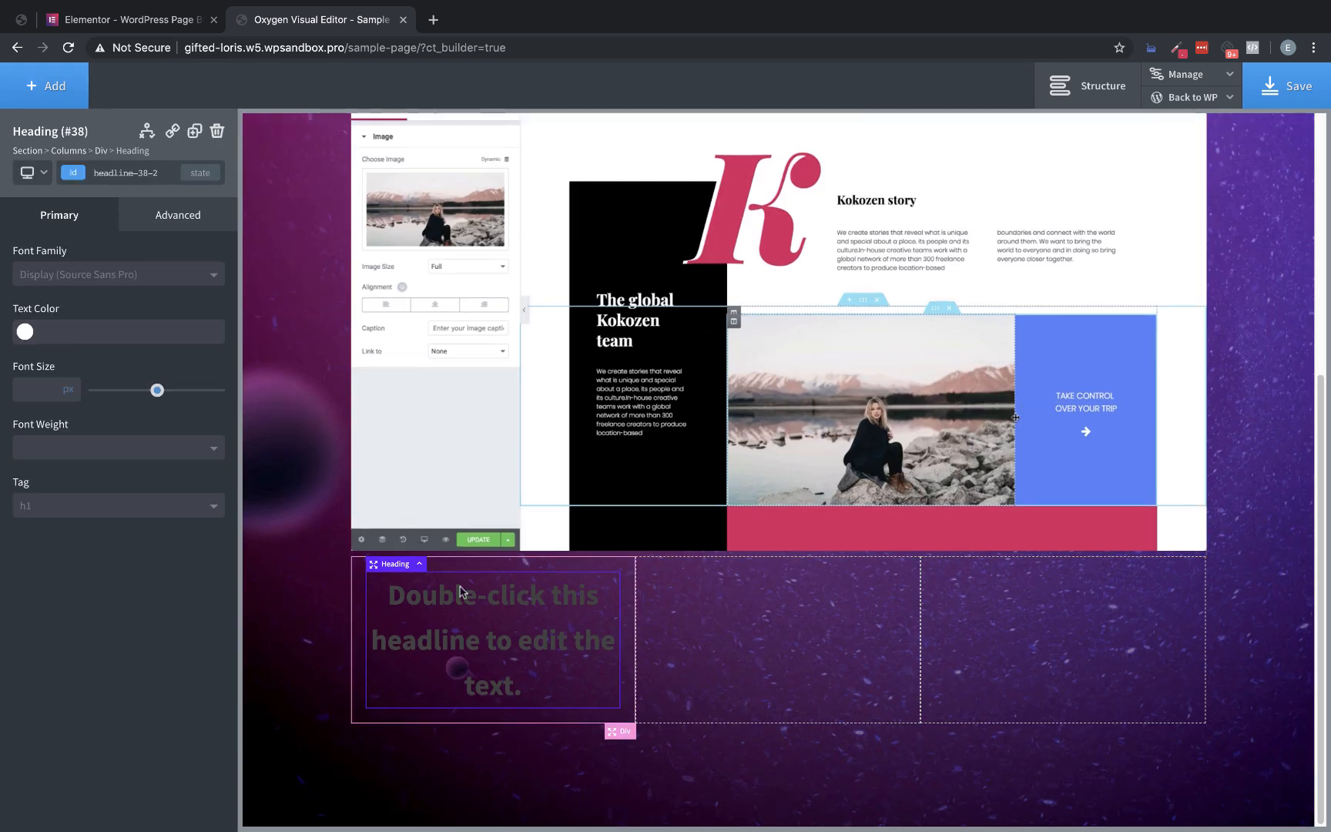
click(54, 86)
click(173, 355)
Set the text color of the first column's heading and text block to white (#ffffff)
click(431, 576)
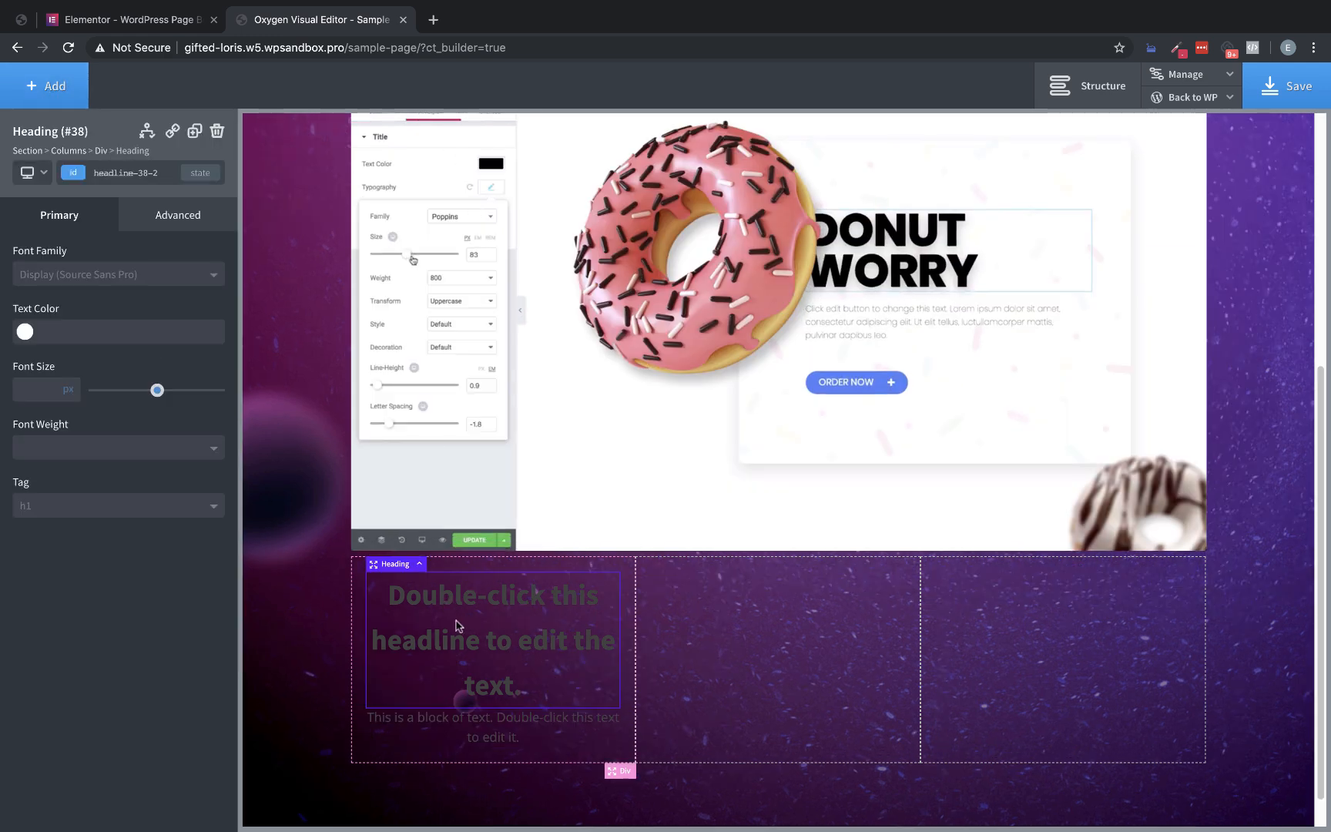
click(25, 331)
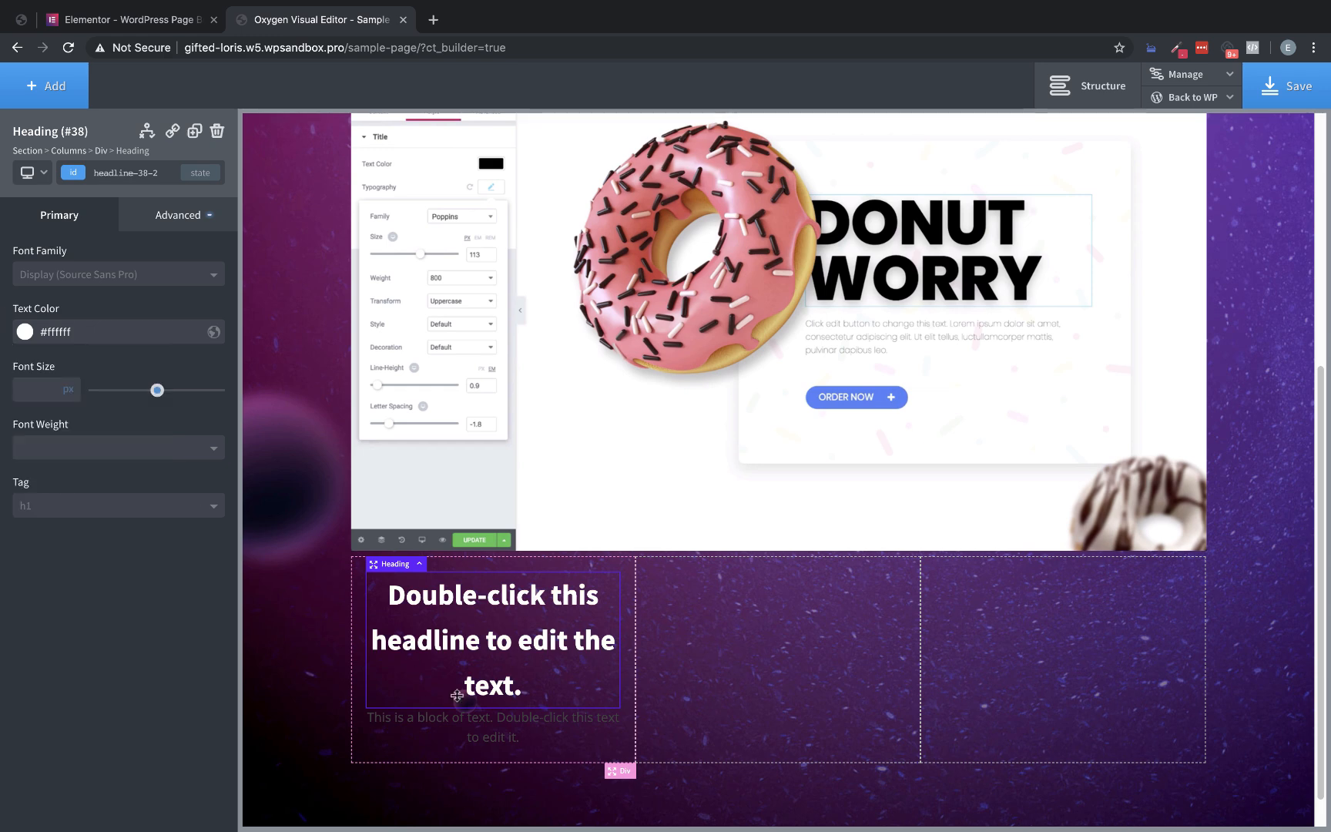
click(456, 720)
click(25, 333)
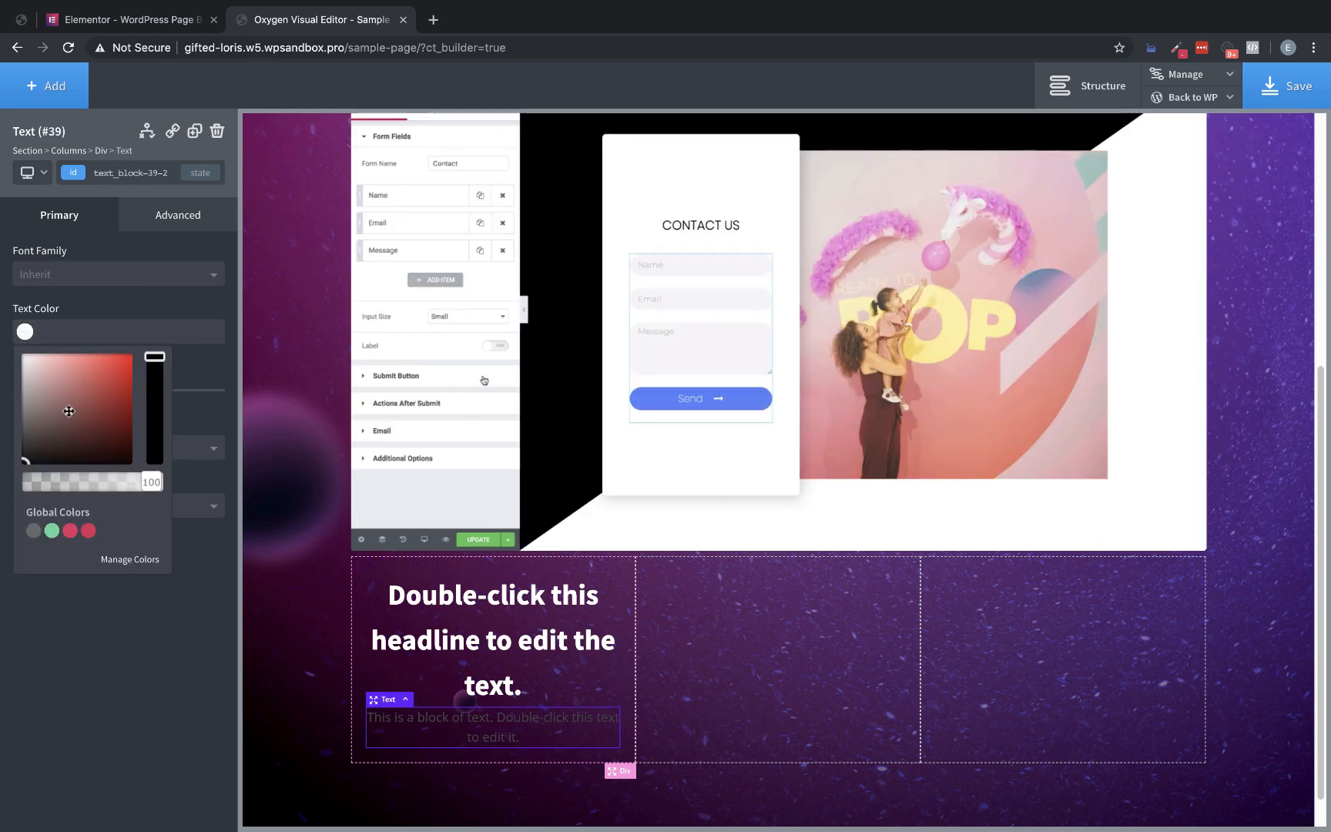
drag(72, 416, 1, 335)
On the original Elementor page, inspect the font styles of the "All-in-One Solution" title and its description
click(139, 17)
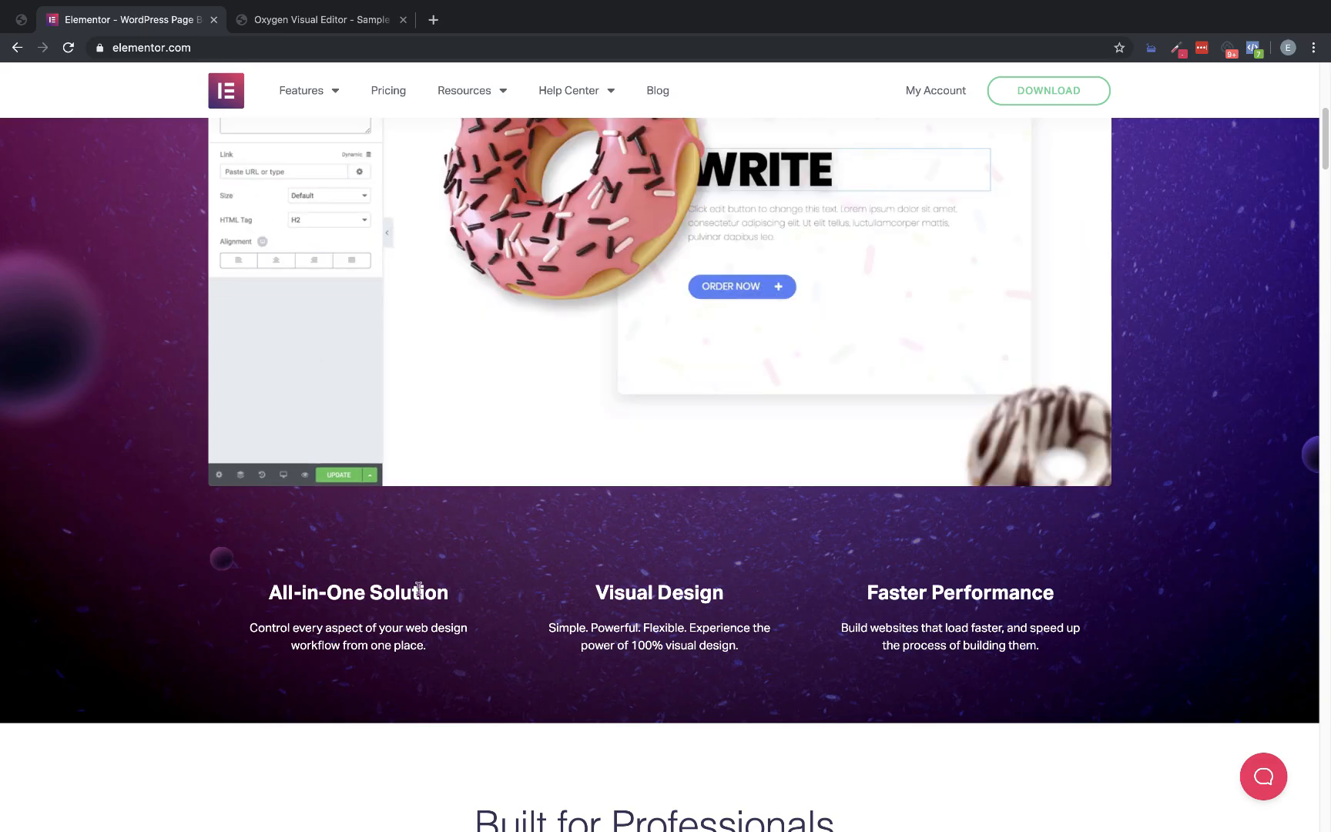
scroll(669, 591, up, 10)
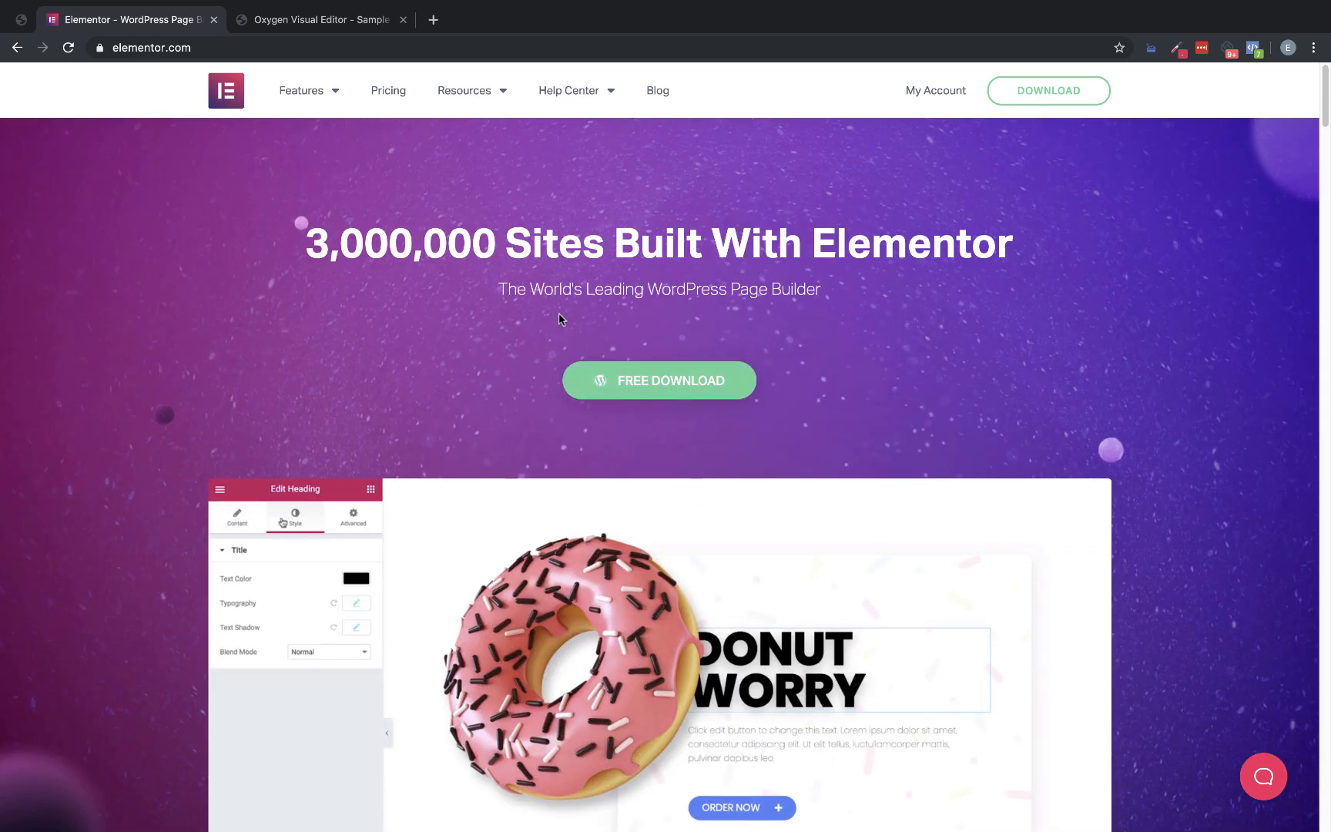
scroll(618, 322, down, 10)
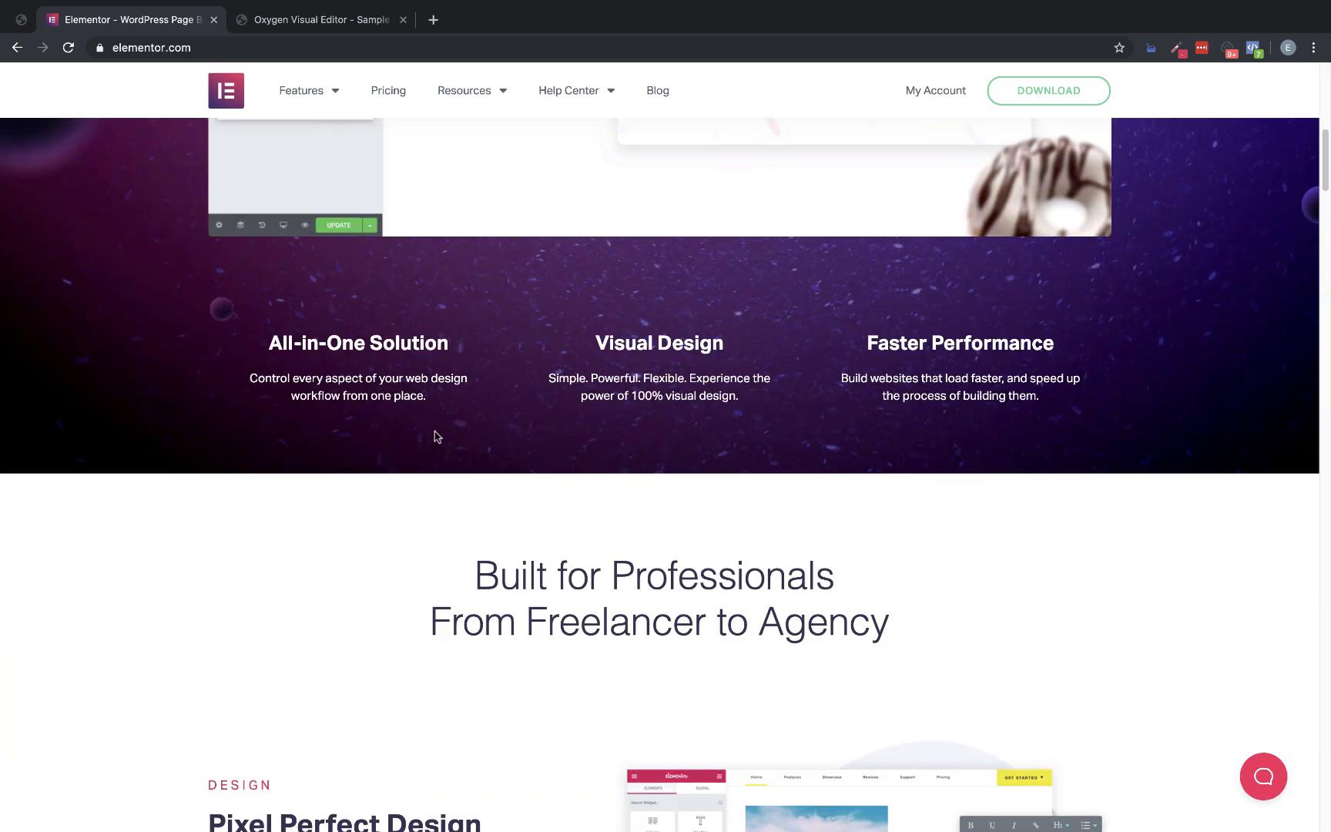
scroll(436, 435, up, 2)
right_click(414, 450)
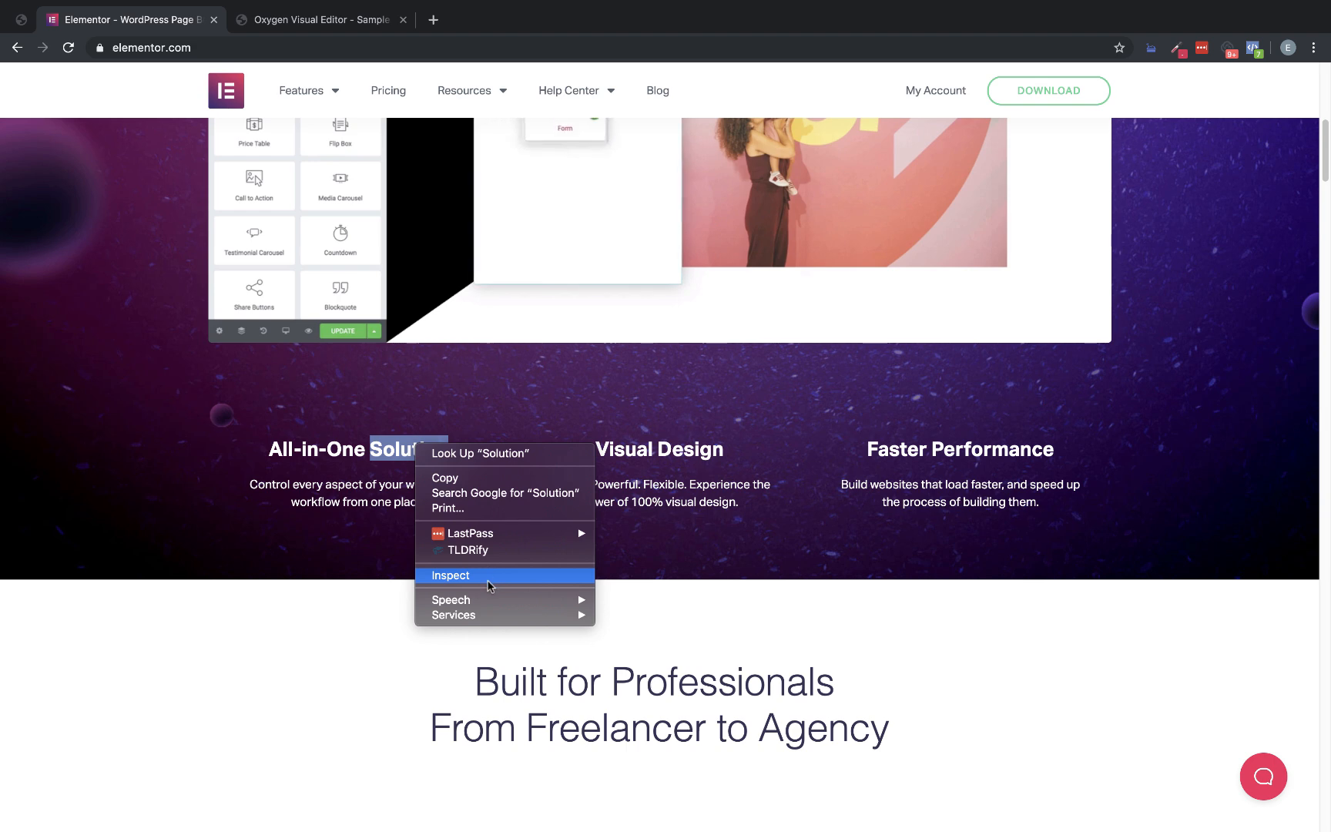
click(474, 575)
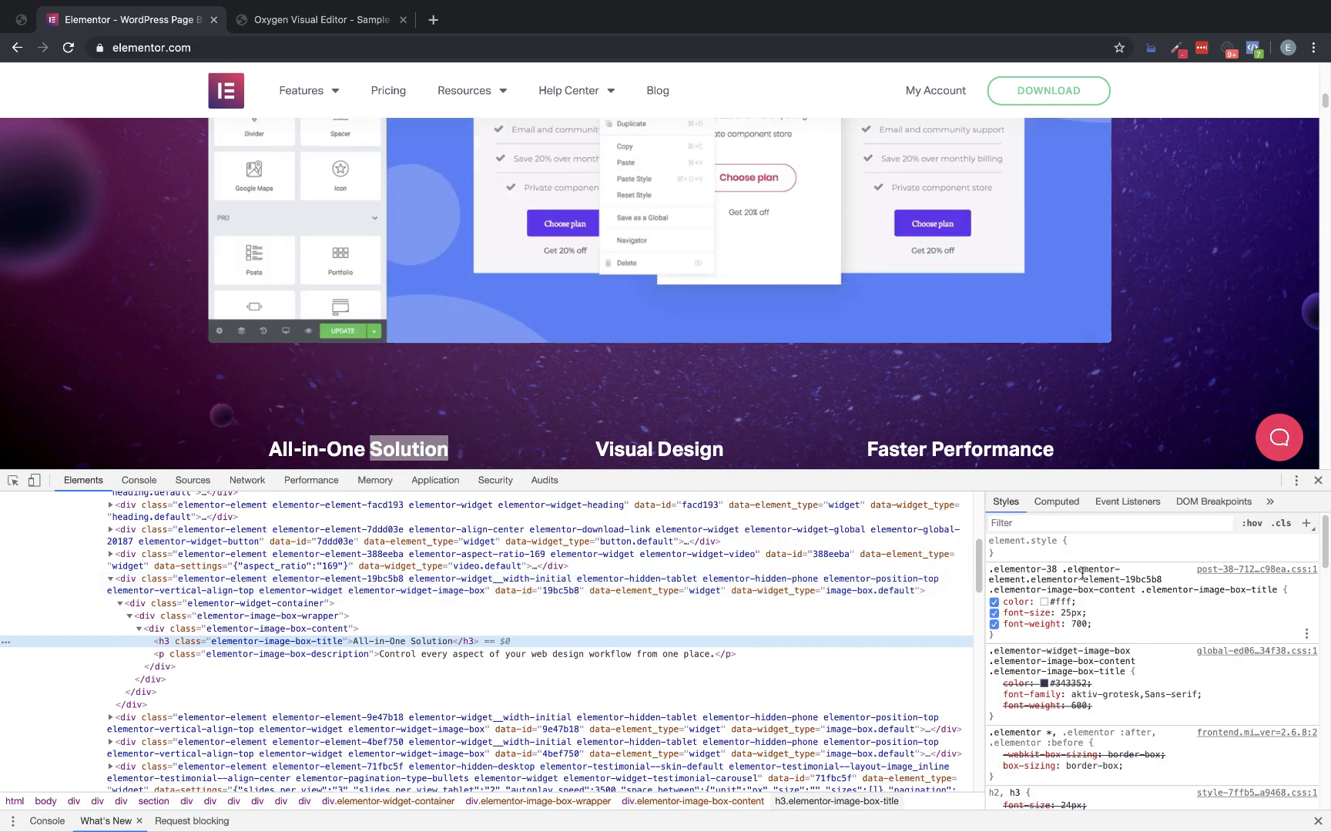
scroll(507, 392, down, 2)
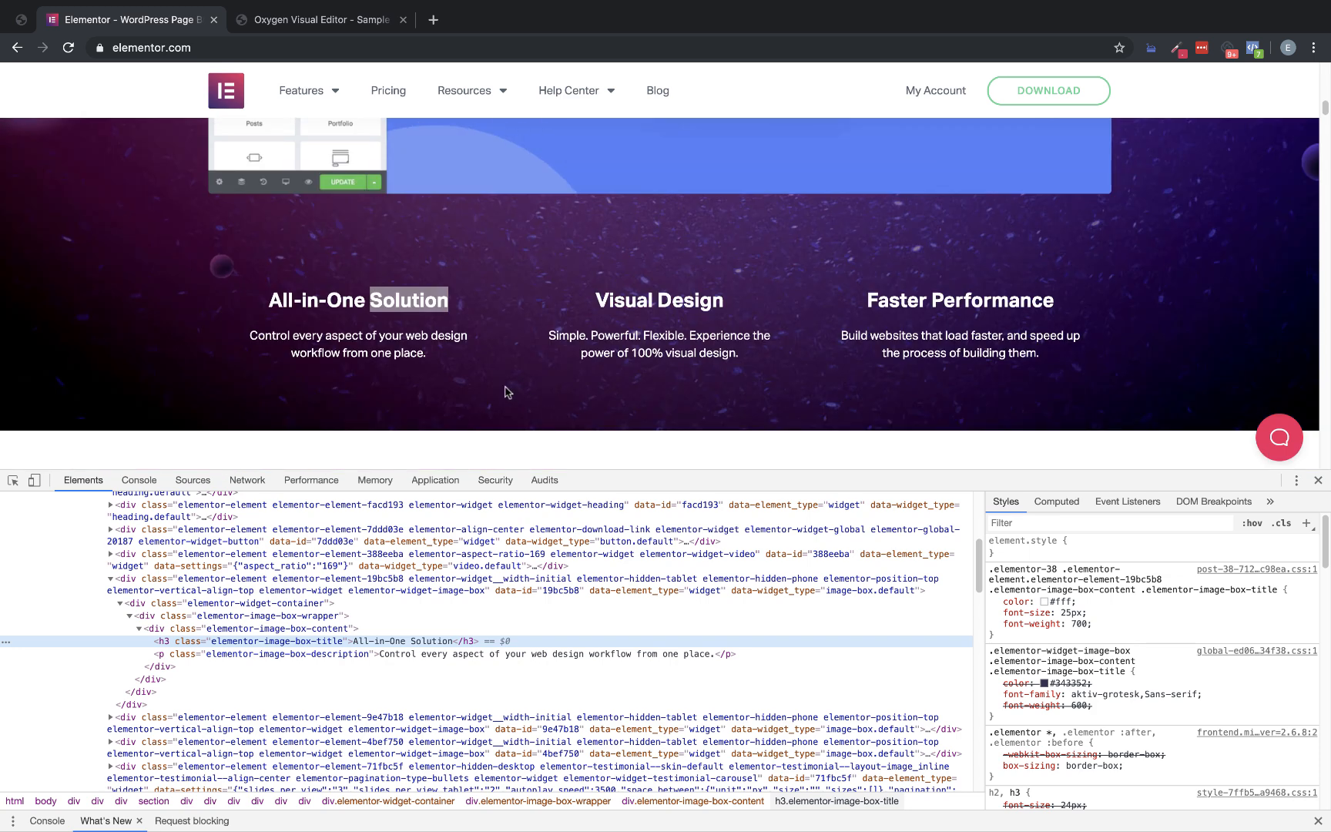
right_click(374, 333)
click(457, 429)
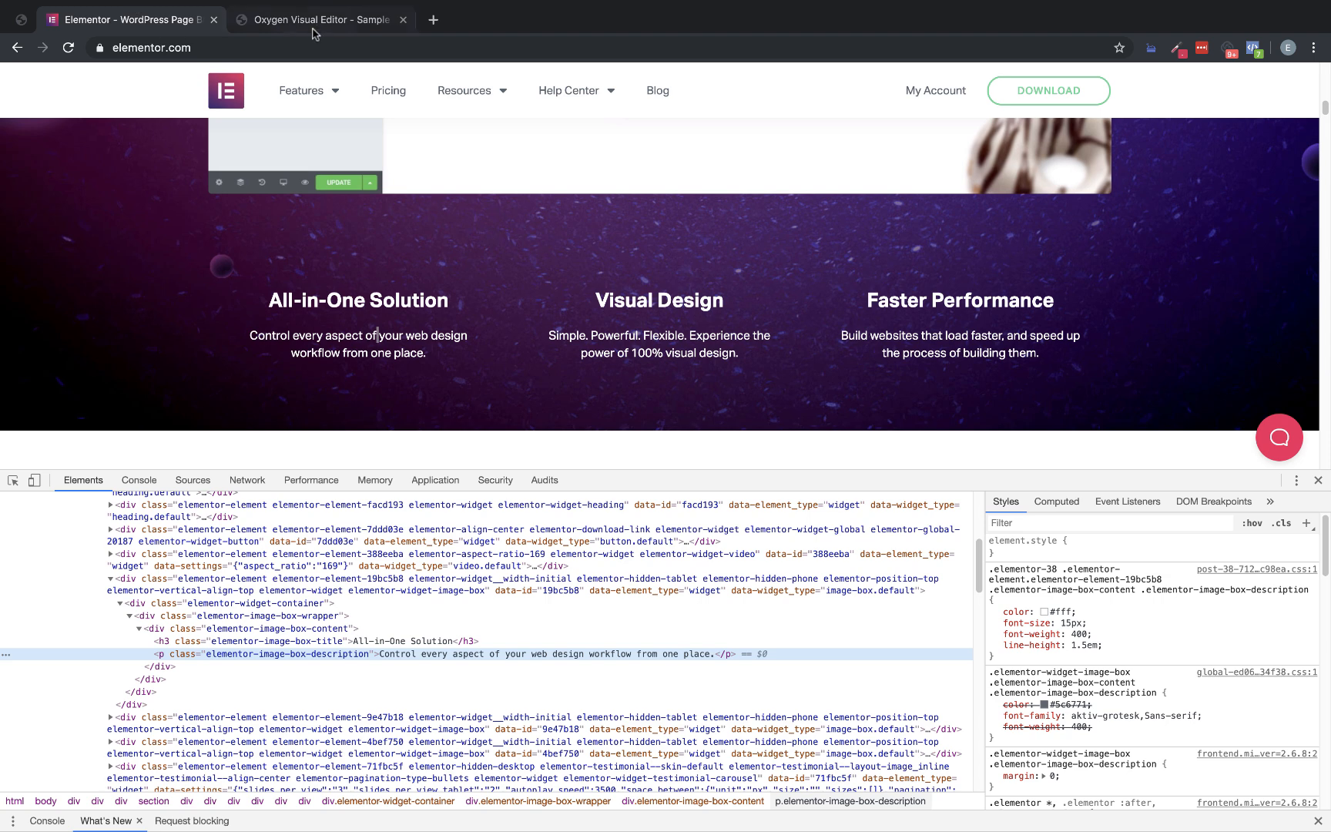
In the Oxygen editor, set the first column's heading to font size 25 px and weight 700
click(285, 25)
click(493, 616)
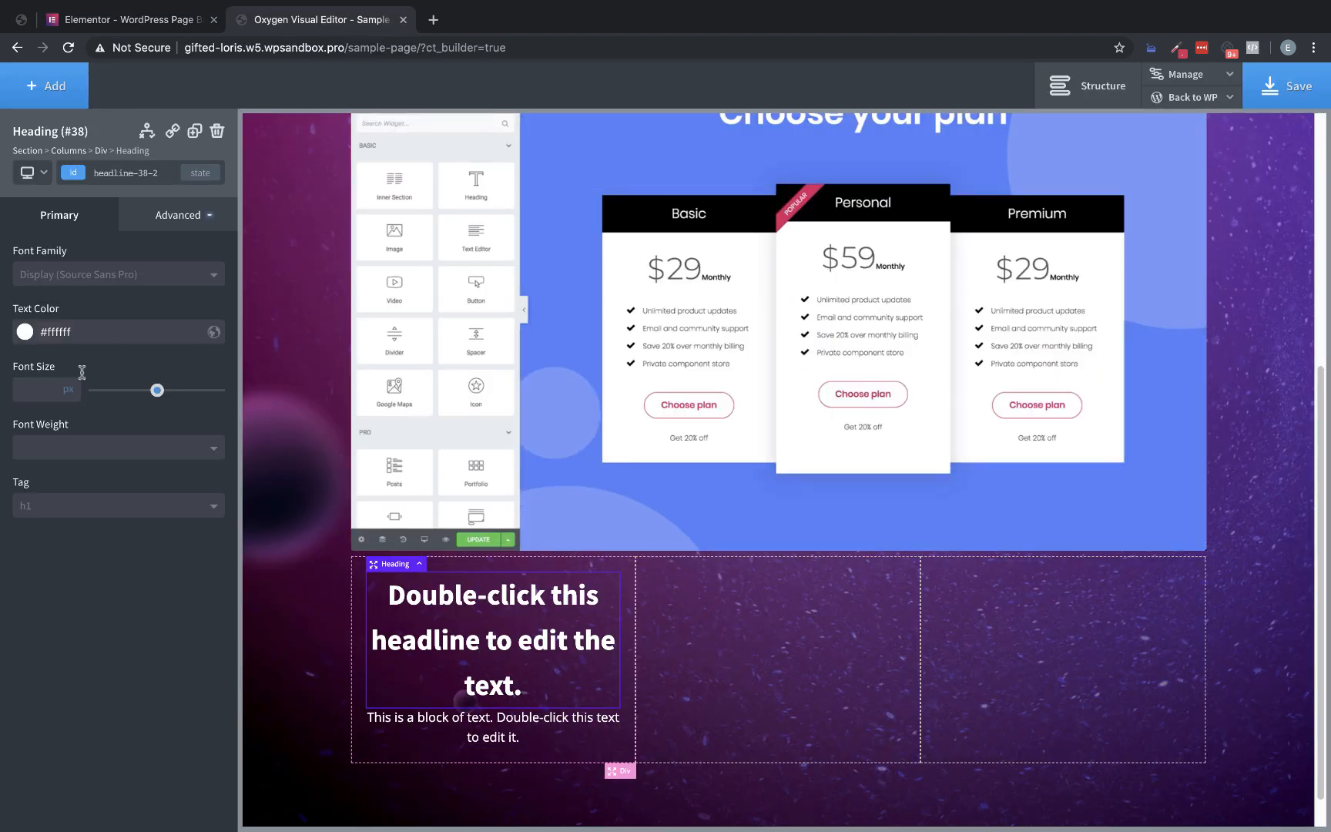
drag(157, 389, 126, 389)
click(130, 449)
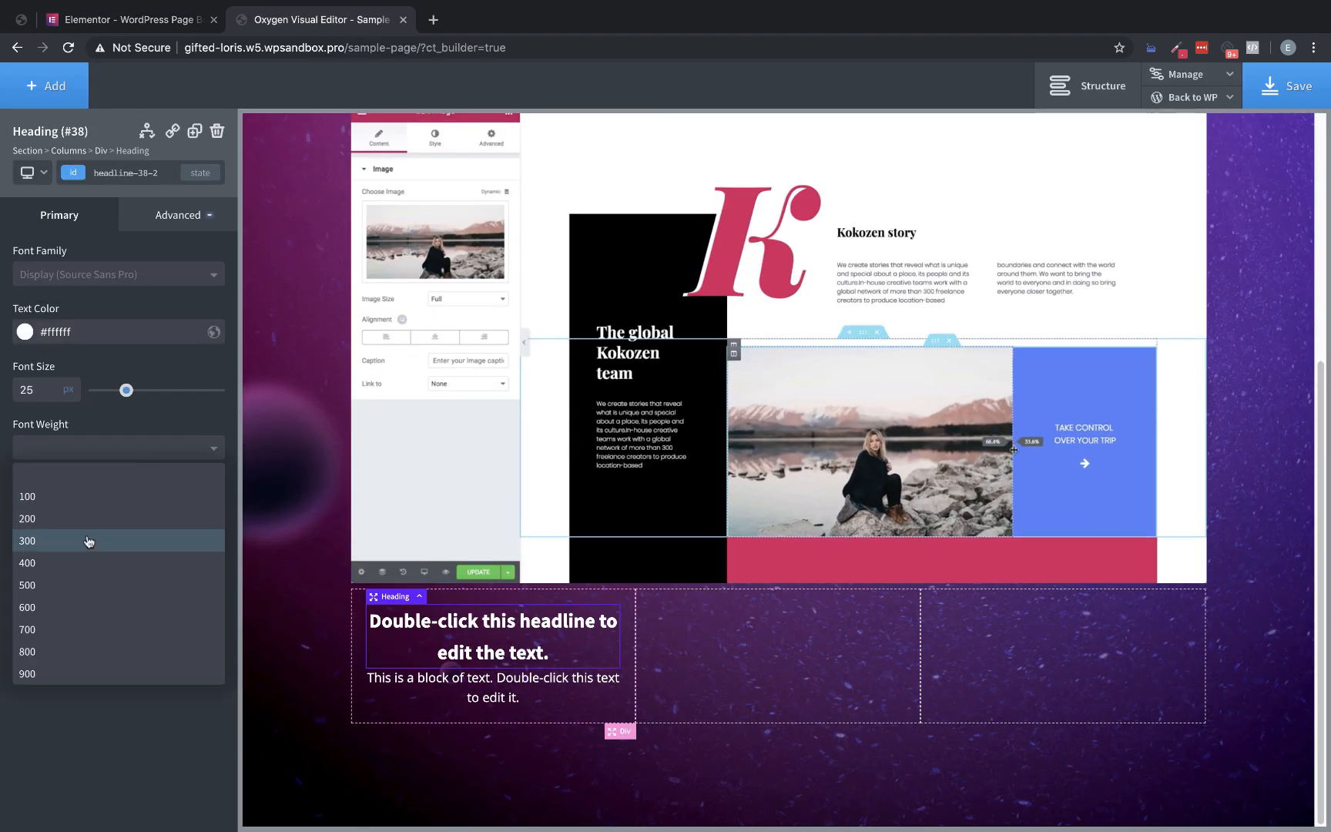
click(80, 629)
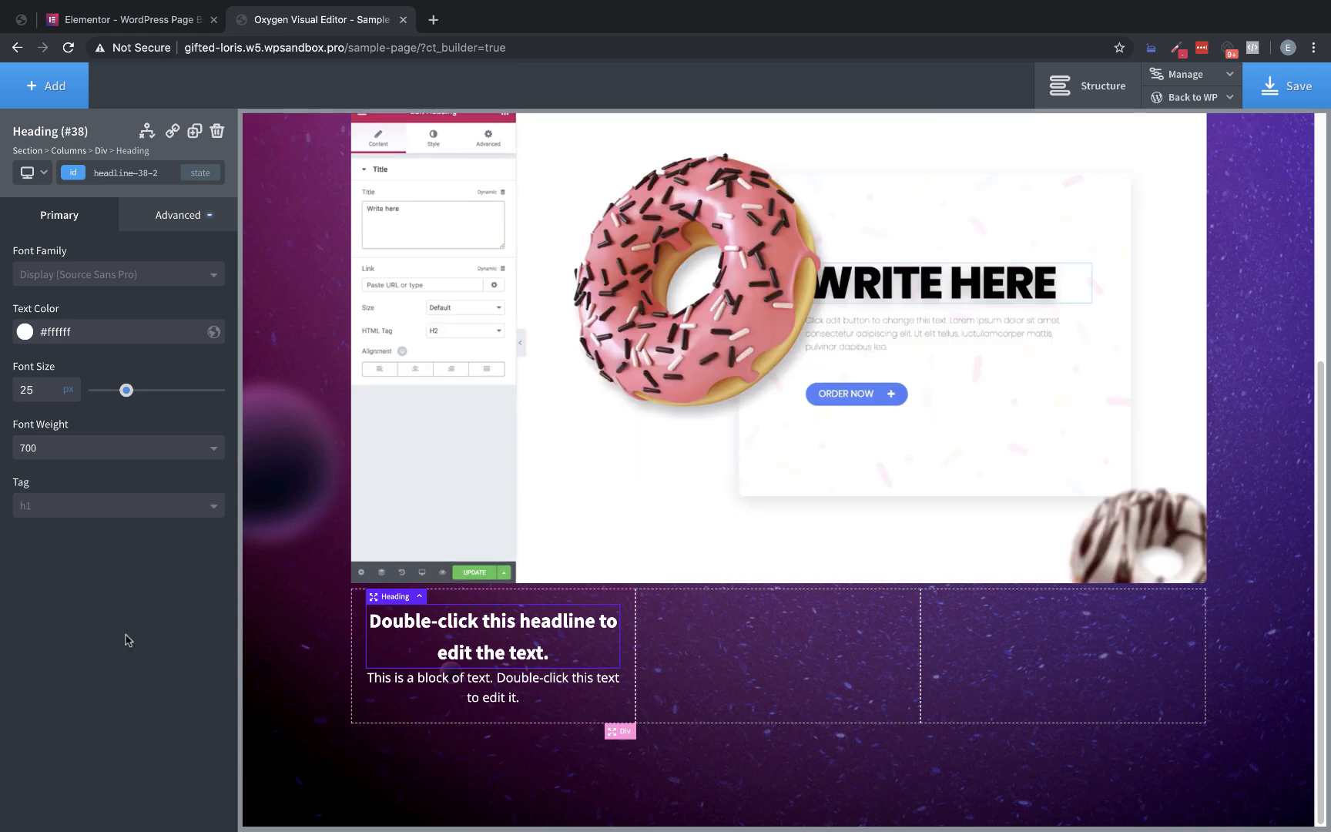
Set the text block under the heading to font size 15 px and weight 400
click(479, 683)
click(44, 384)
text(15)
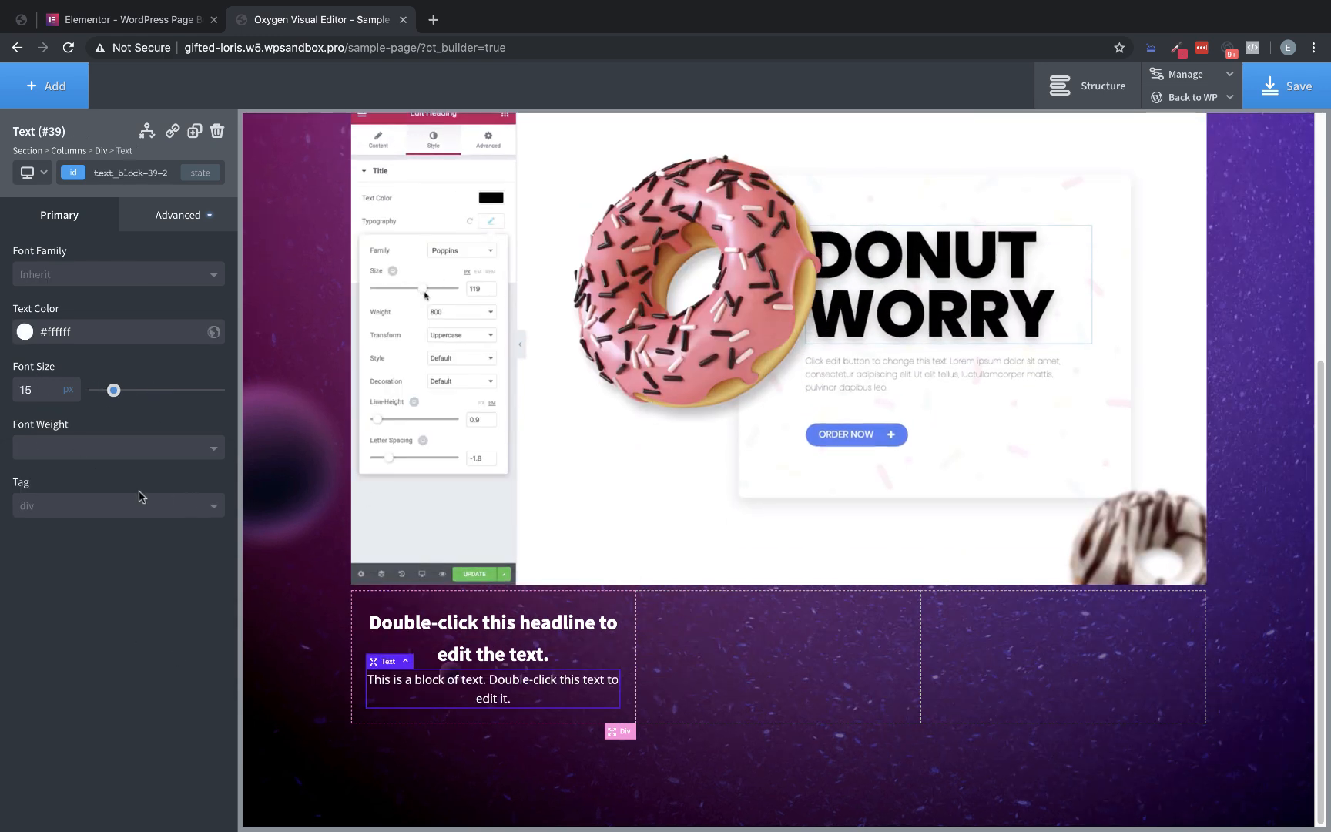
click(95, 450)
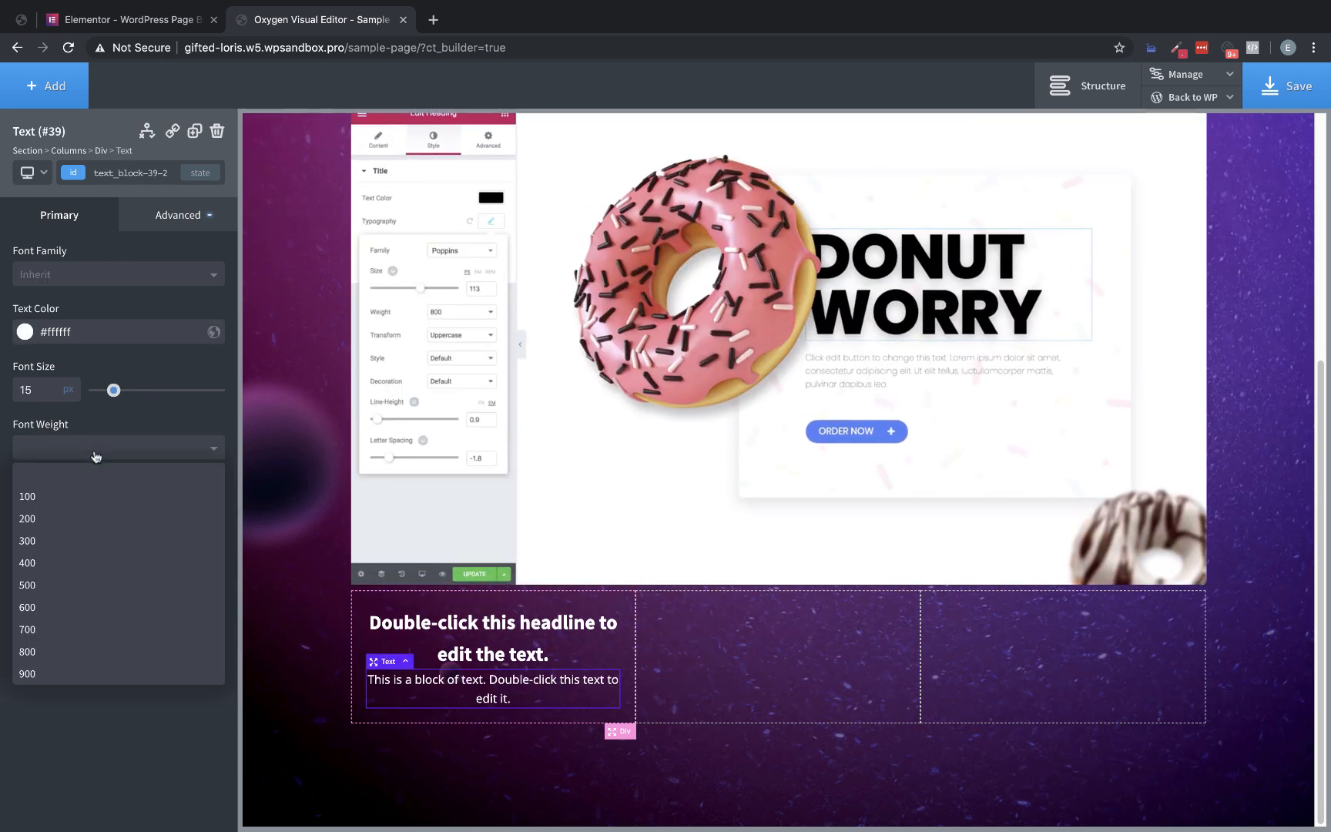
click(52, 563)
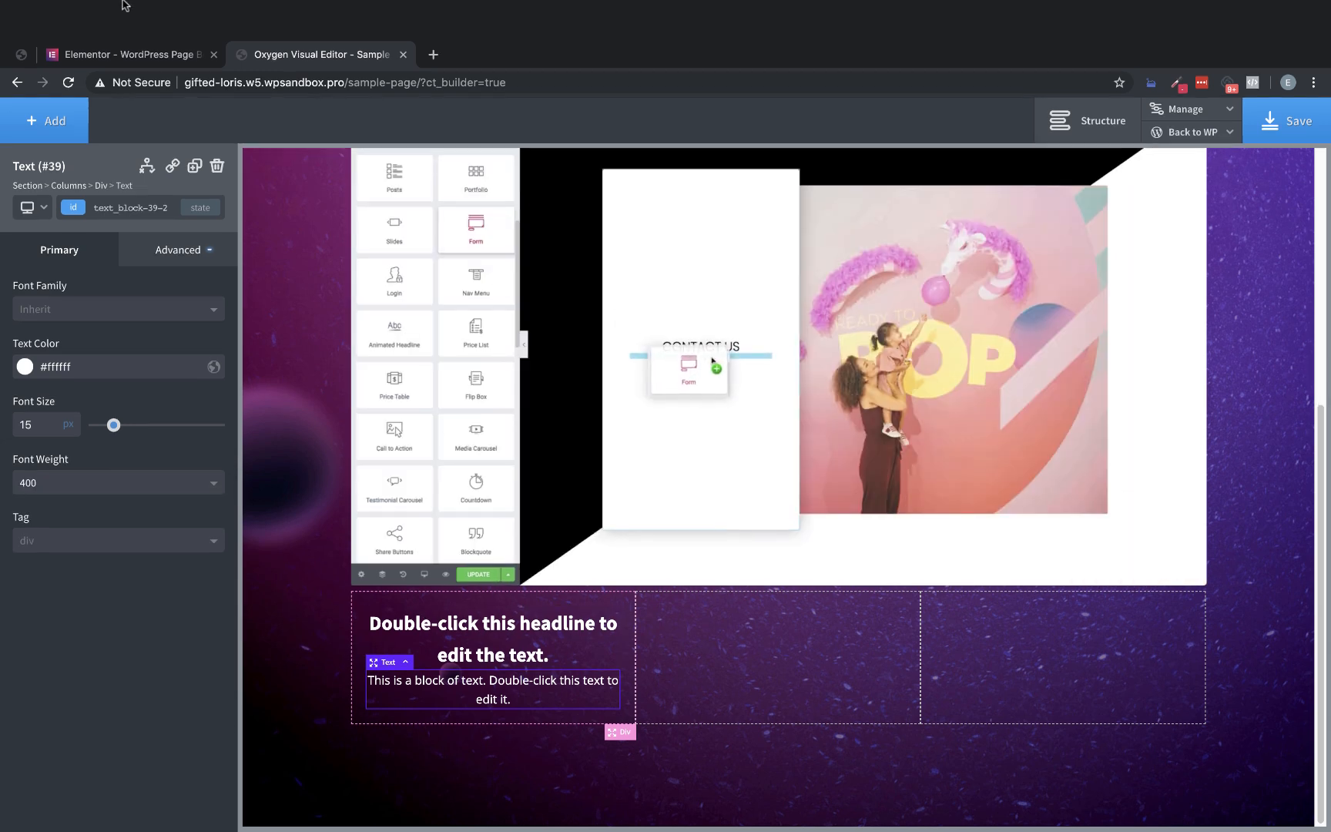
Copy the "All-in-One Solution" title from the original Elementor page and use it to replace the first column's heading text in Oxygen
click(128, 15)
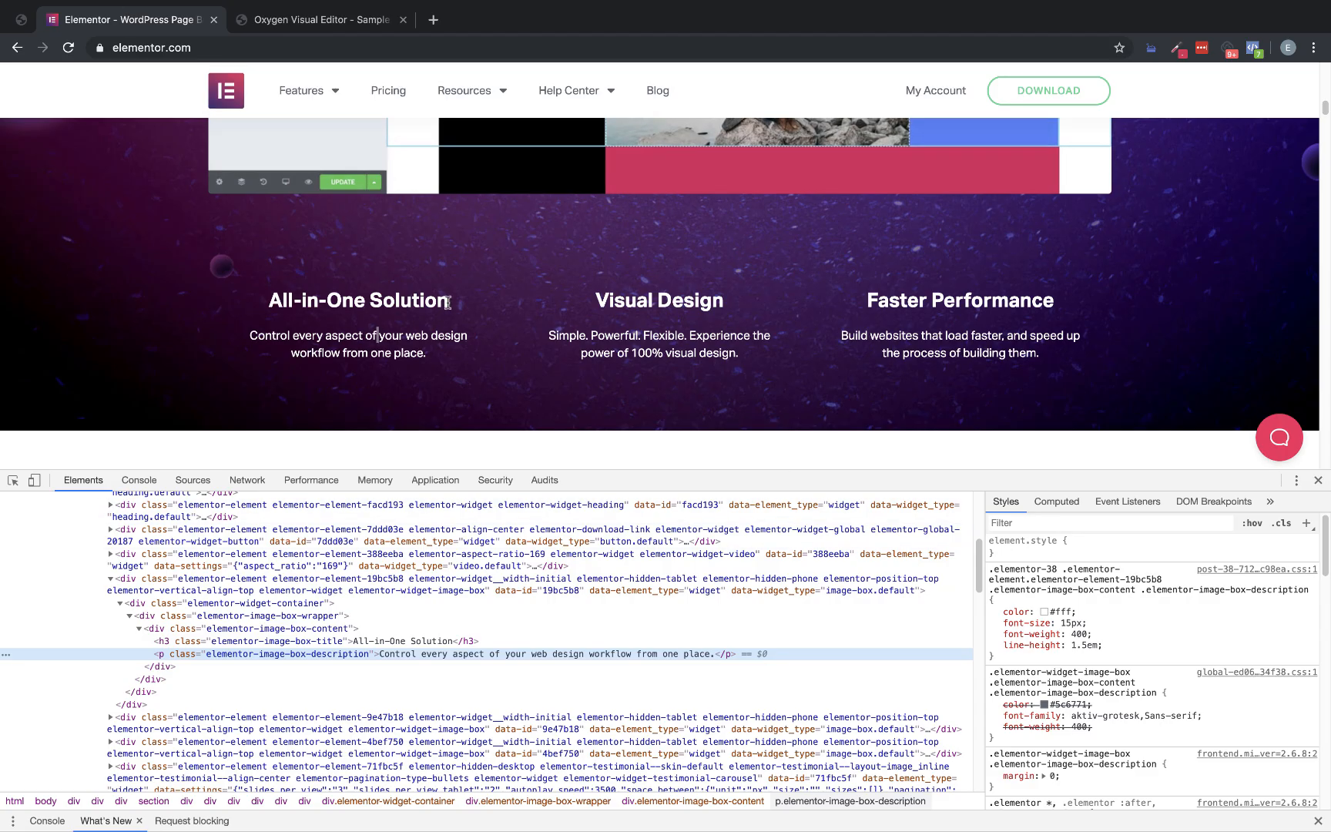
drag(448, 302, 306, 300)
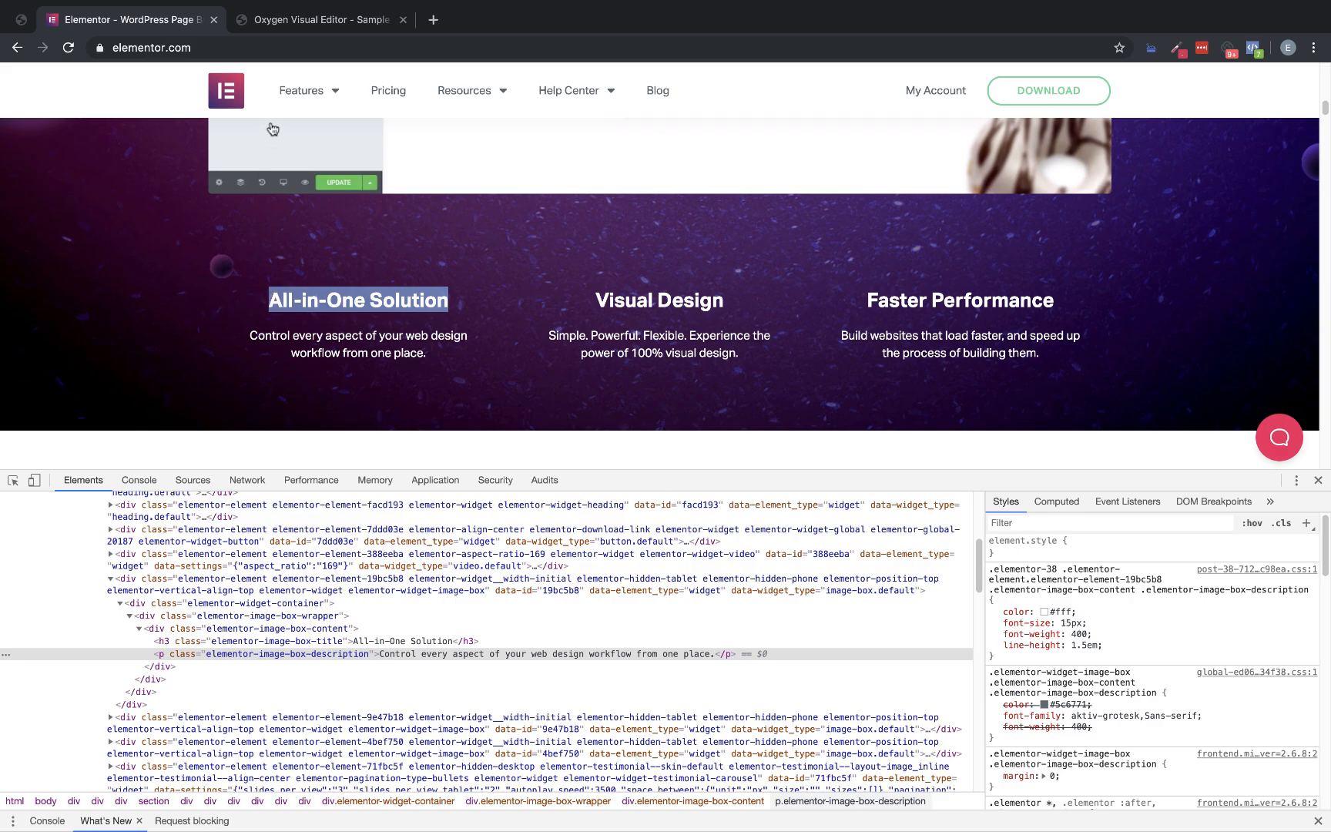
click(305, 23)
double_click(486, 636)
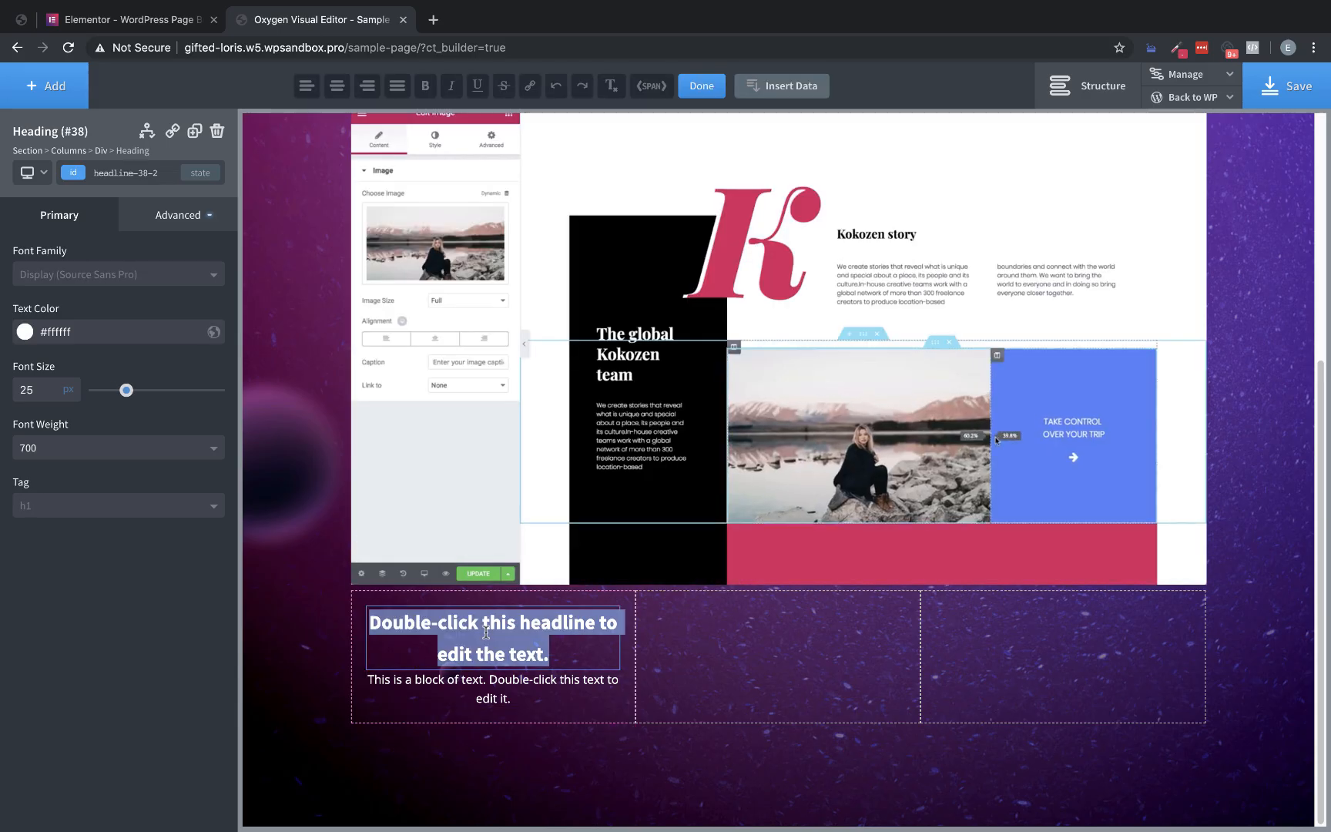
text(All-in-One Solution)
click(500, 688)
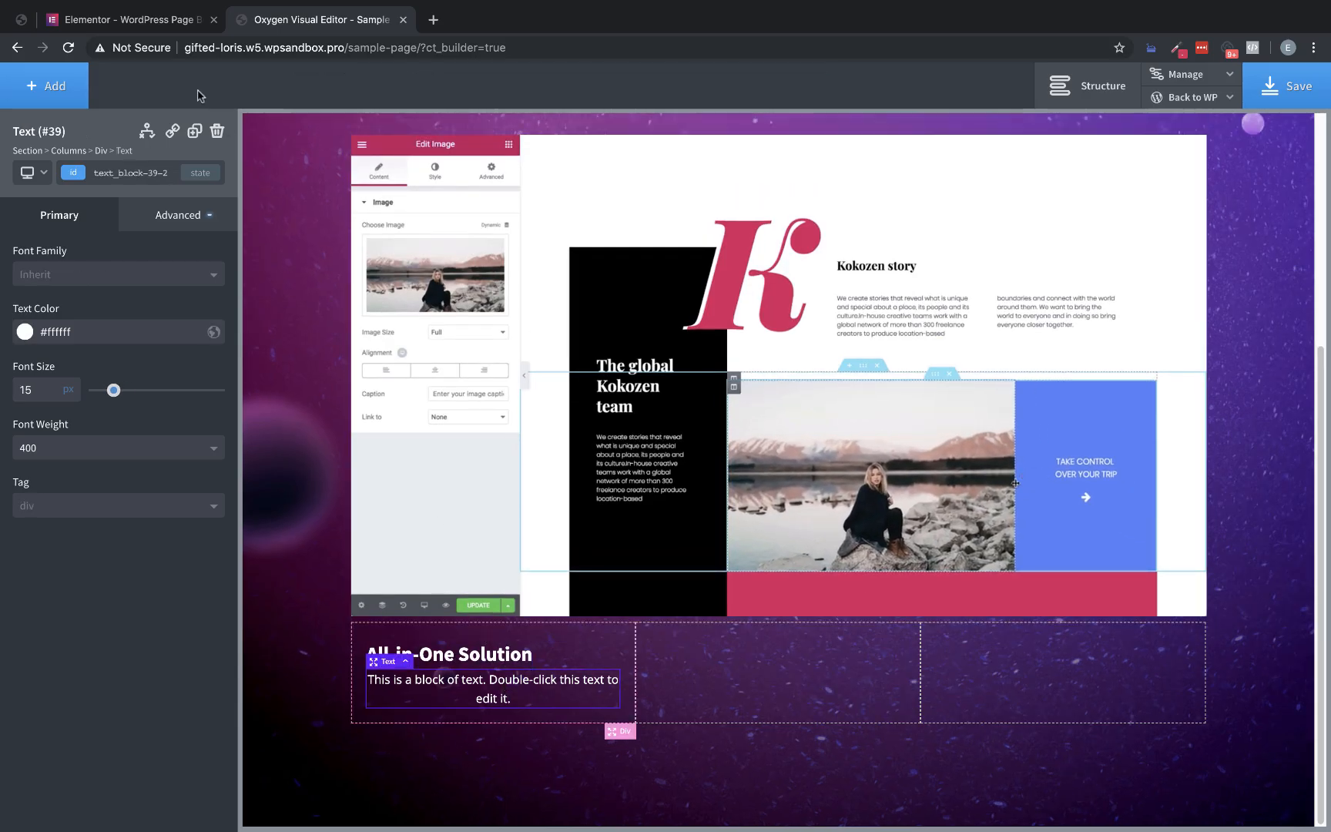
Replace the first column's text block with the original page's description "Control every aspect of your web design workflow from one place."
click(127, 19)
drag(439, 357, 268, 339)
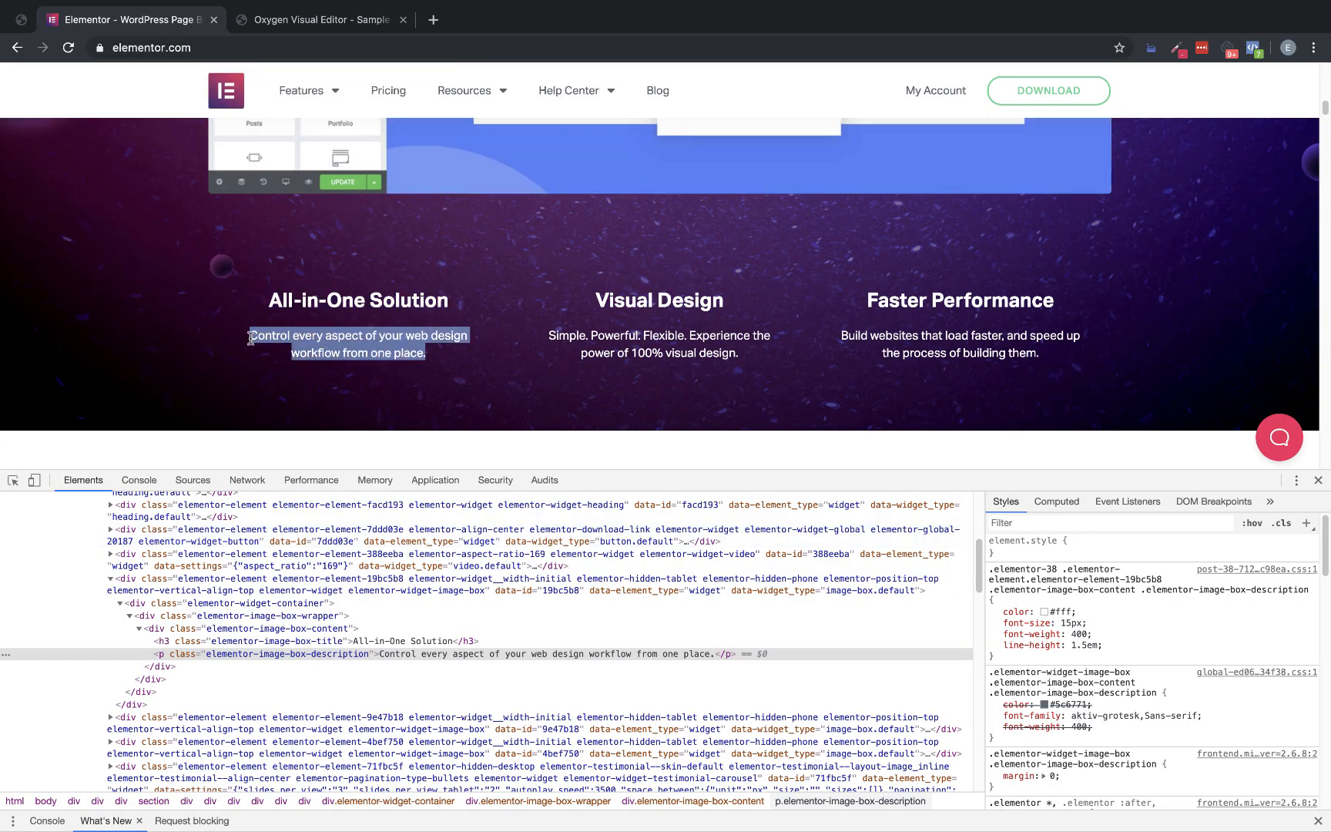
click(354, 20)
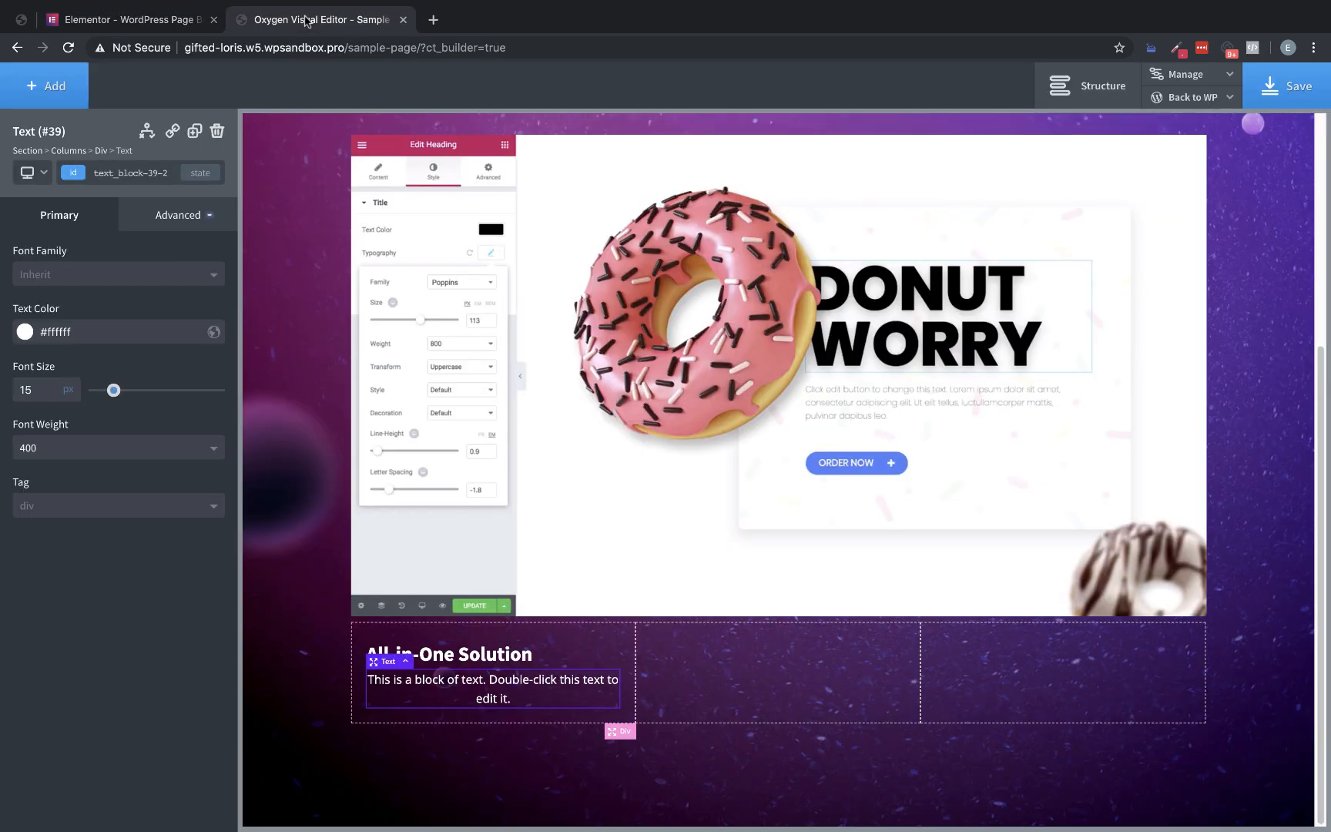
double_click(493, 695)
text(Control every aspect of your web design workflow from one place.)
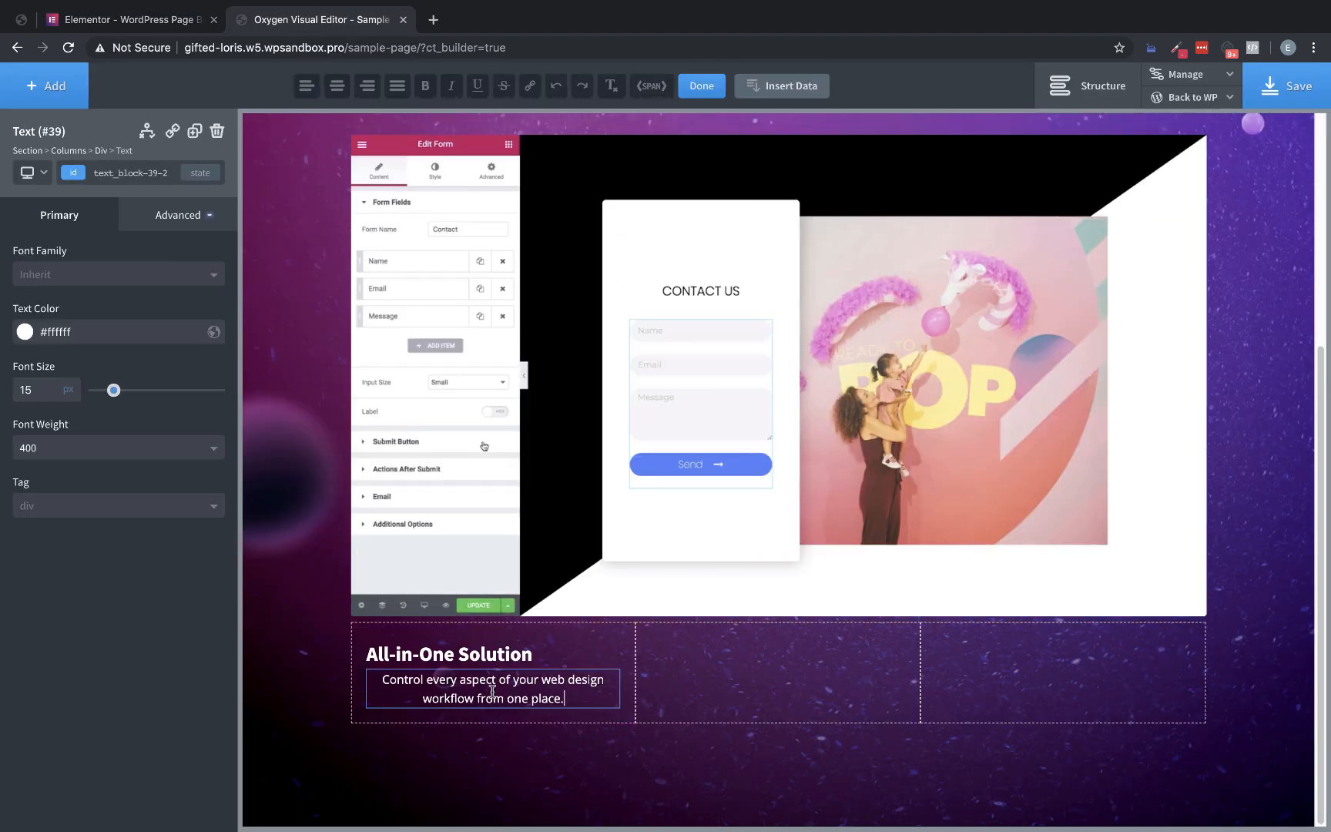
click(597, 648)
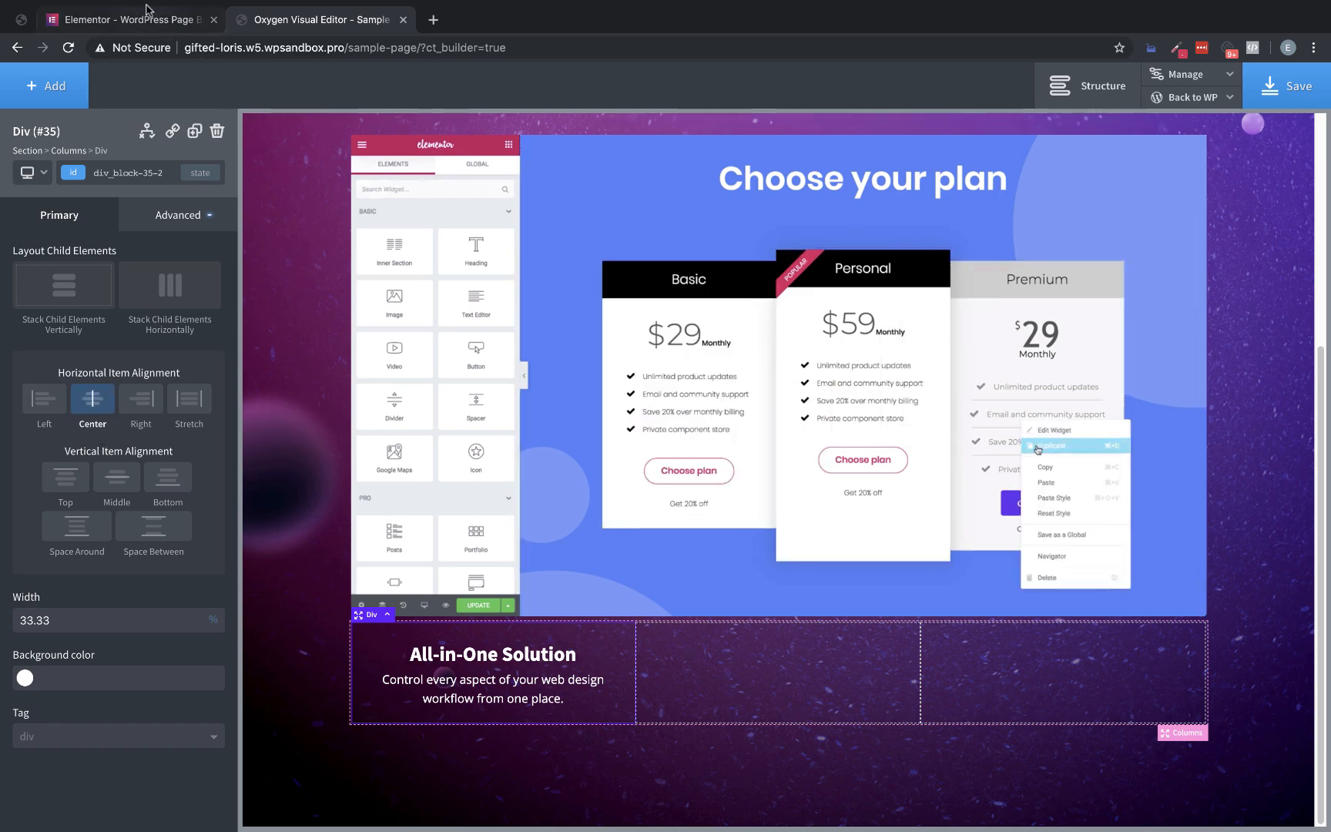
On the original Elementor page, inspect the computed margins and line height of the "All-in-One Solution" title
click(145, 17)
right_click(404, 301)
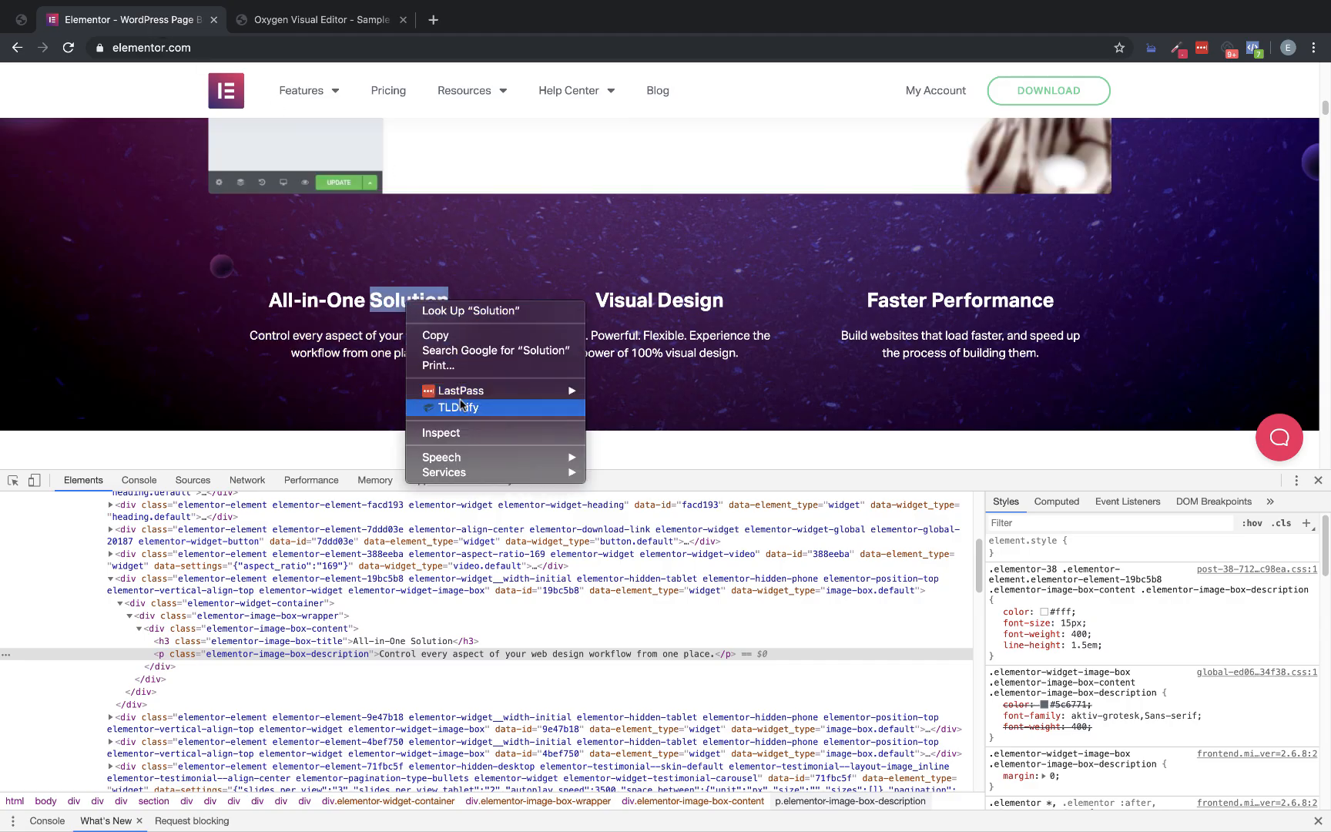
click(443, 433)
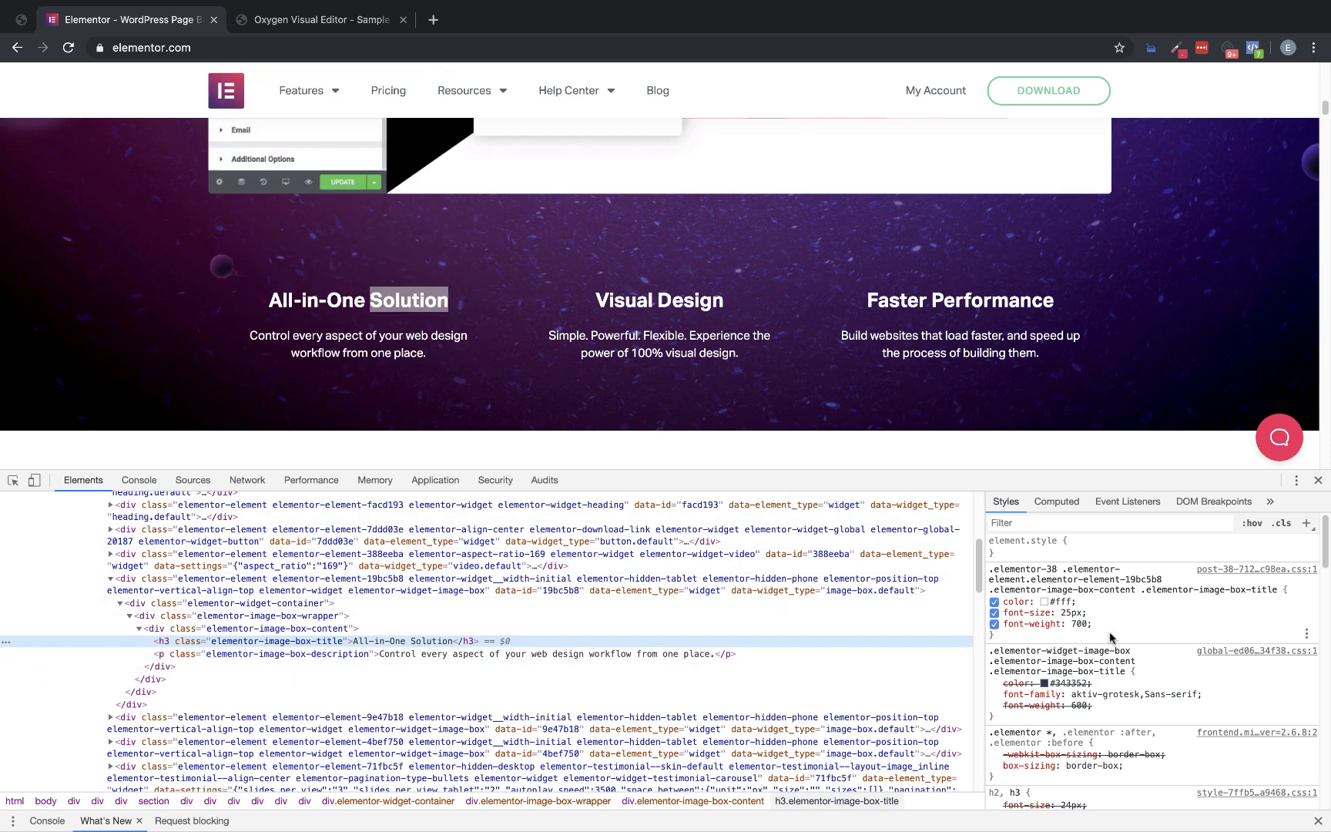
click(1057, 502)
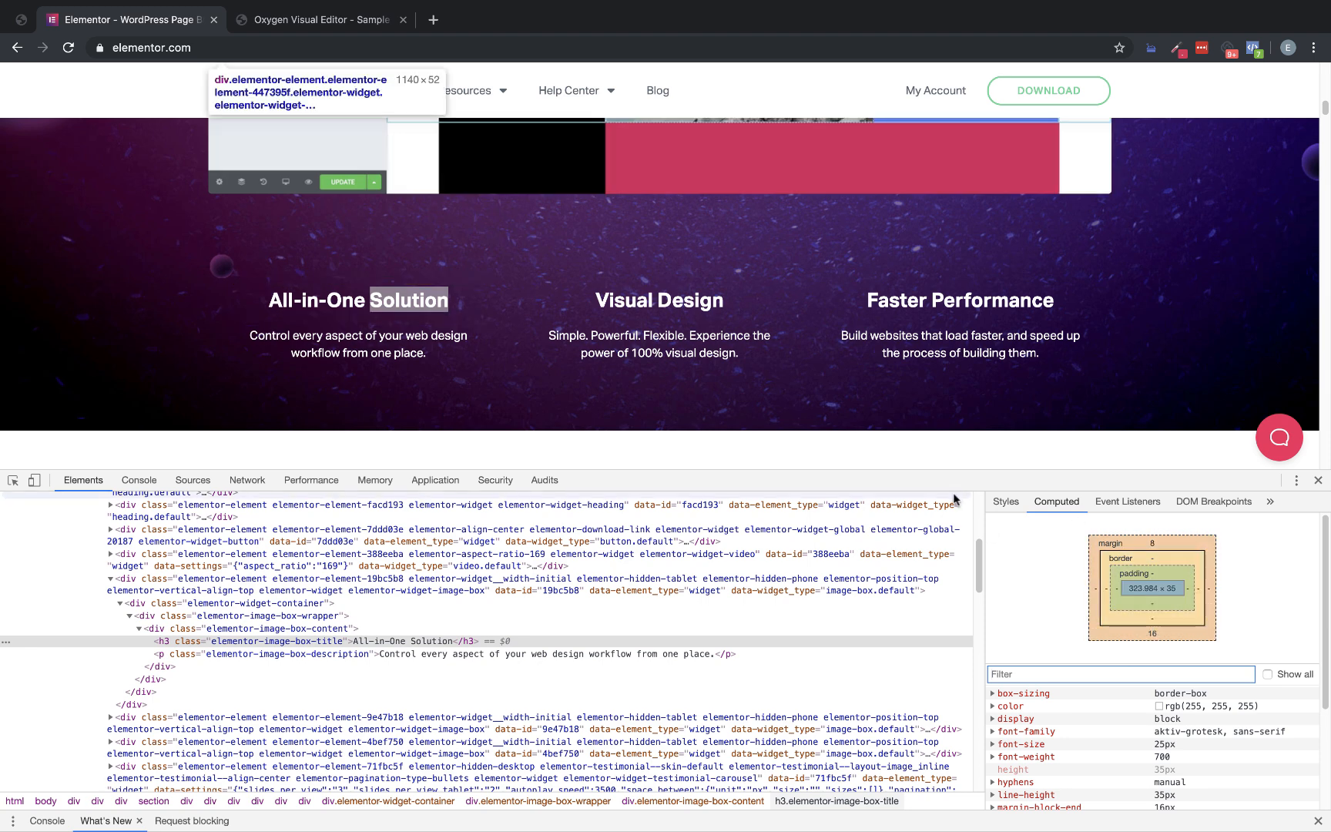
In the Oxygen editor, set the line height of the "All-in-One Solution" heading to 1.2
click(316, 23)
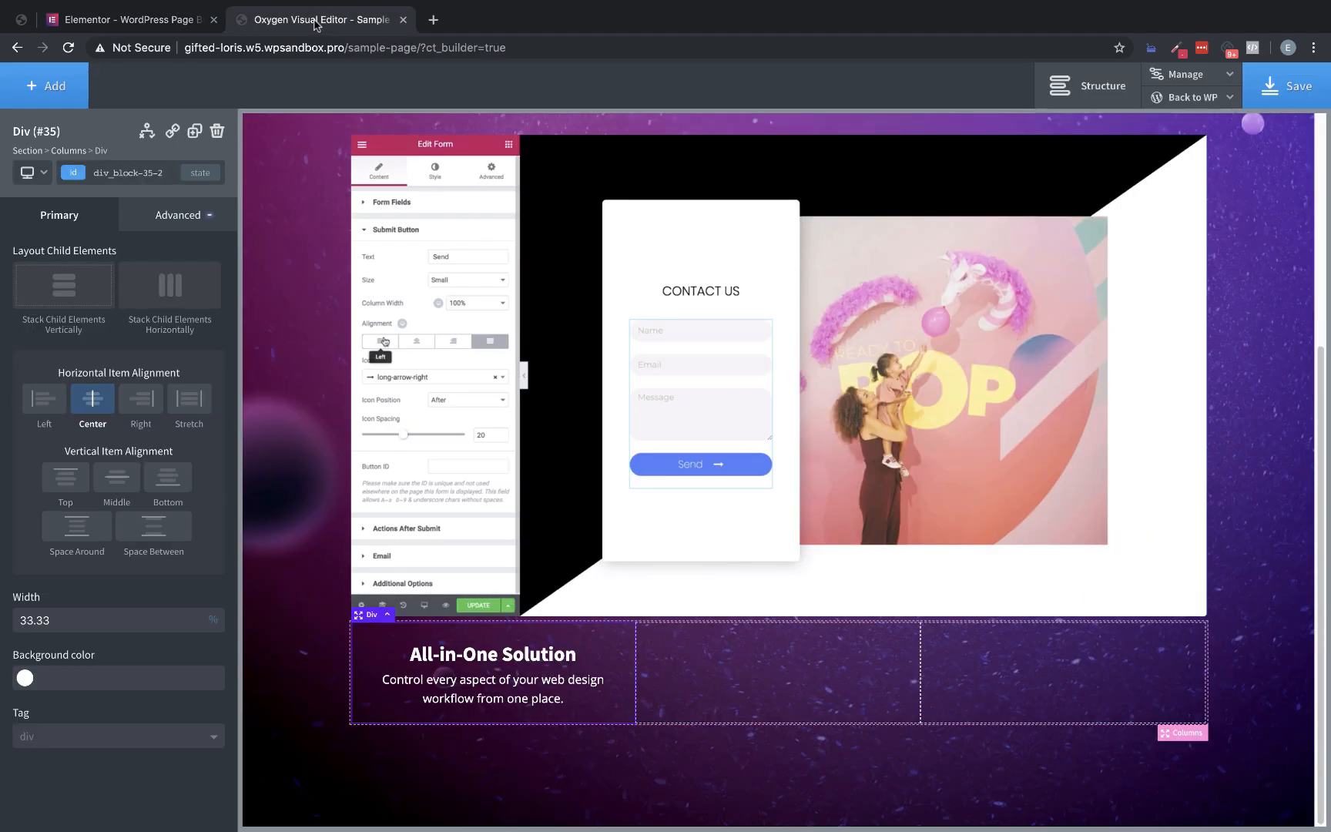
click(519, 655)
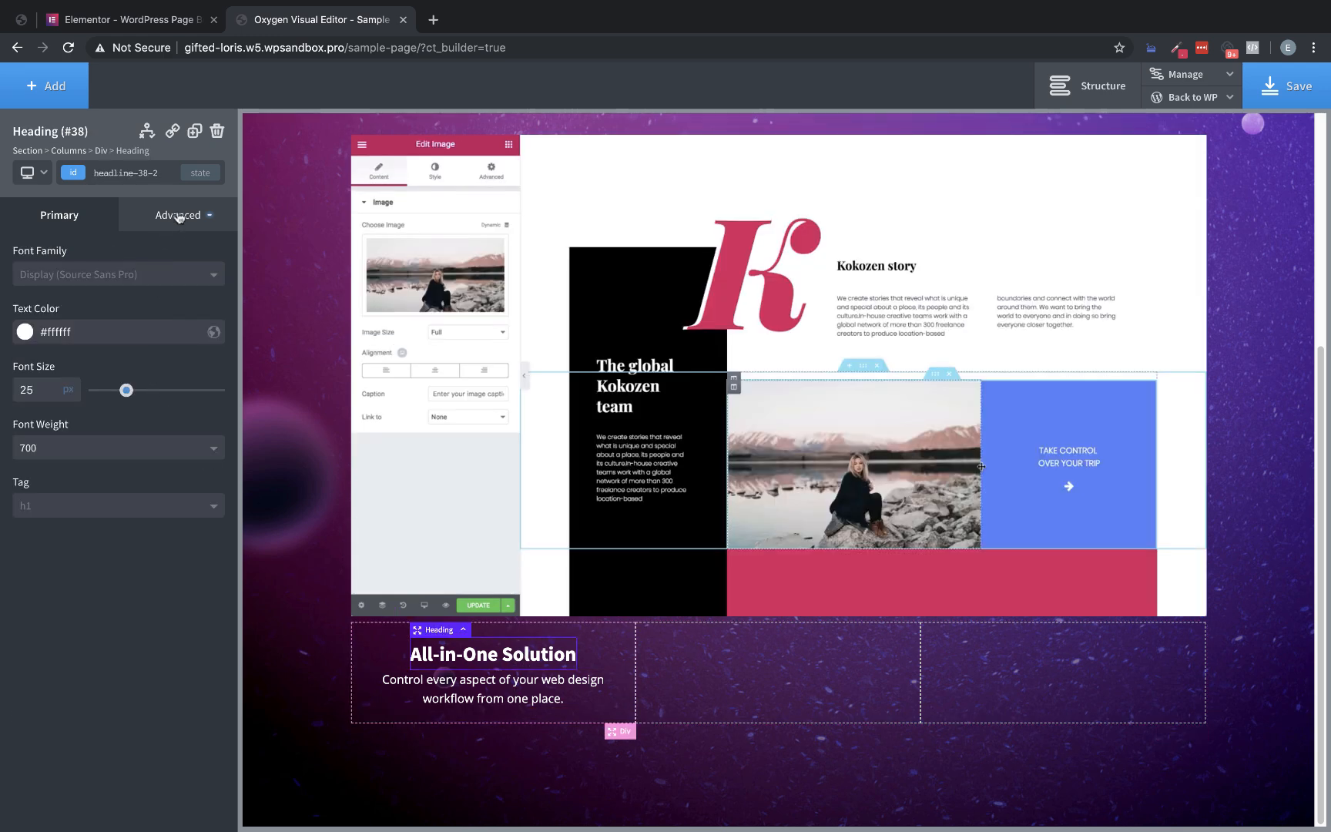
click(181, 217)
click(100, 384)
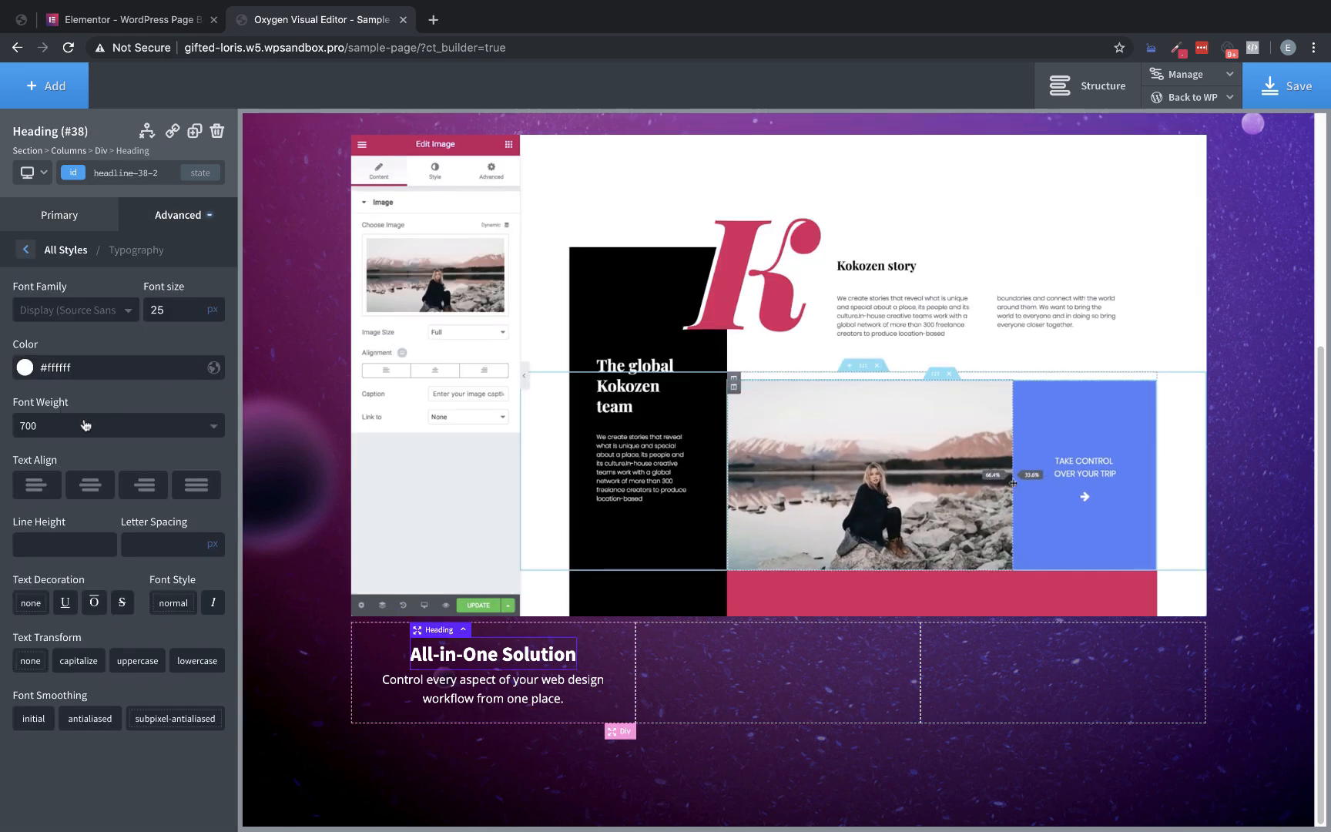
text(1.2)
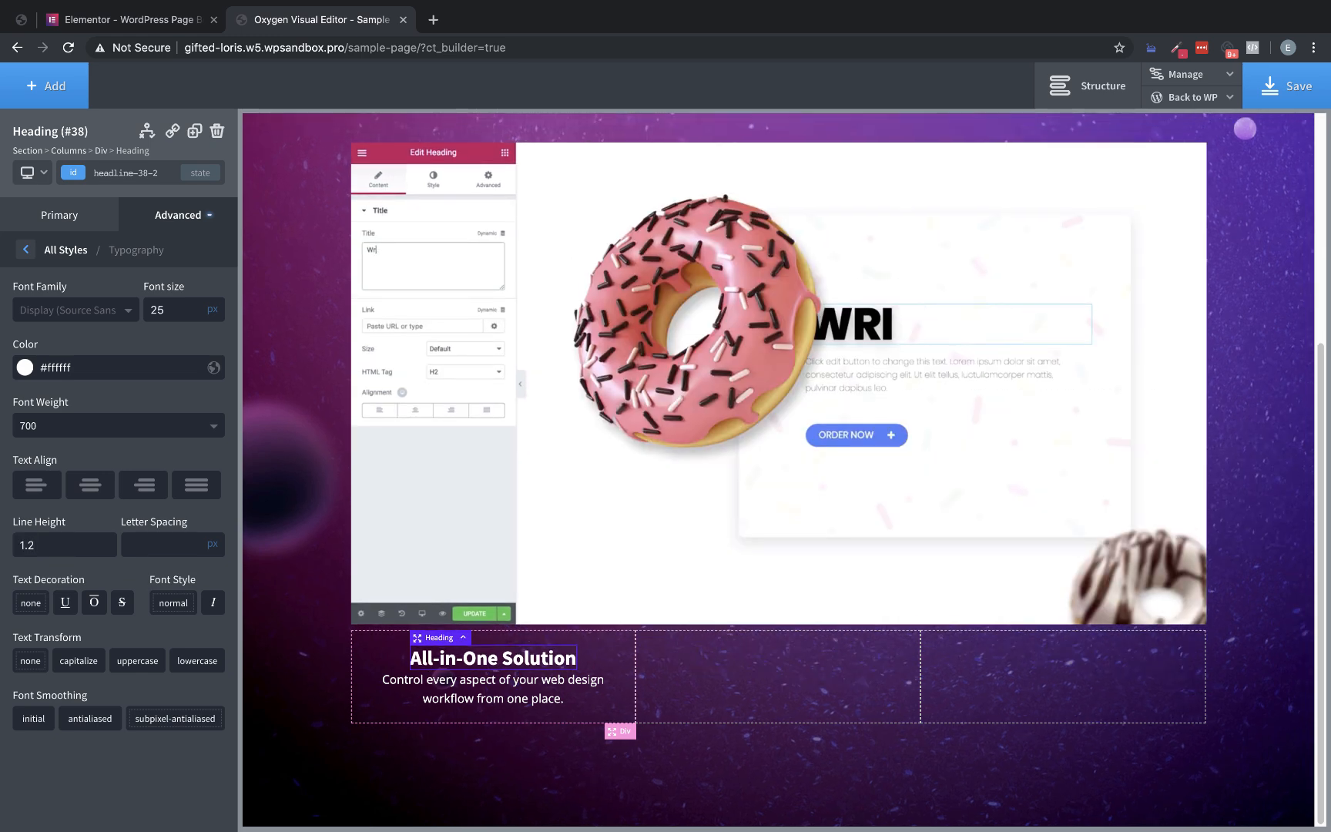
Give the "All-in-One Solution" heading a bottom margin of 16 px
click(183, 218)
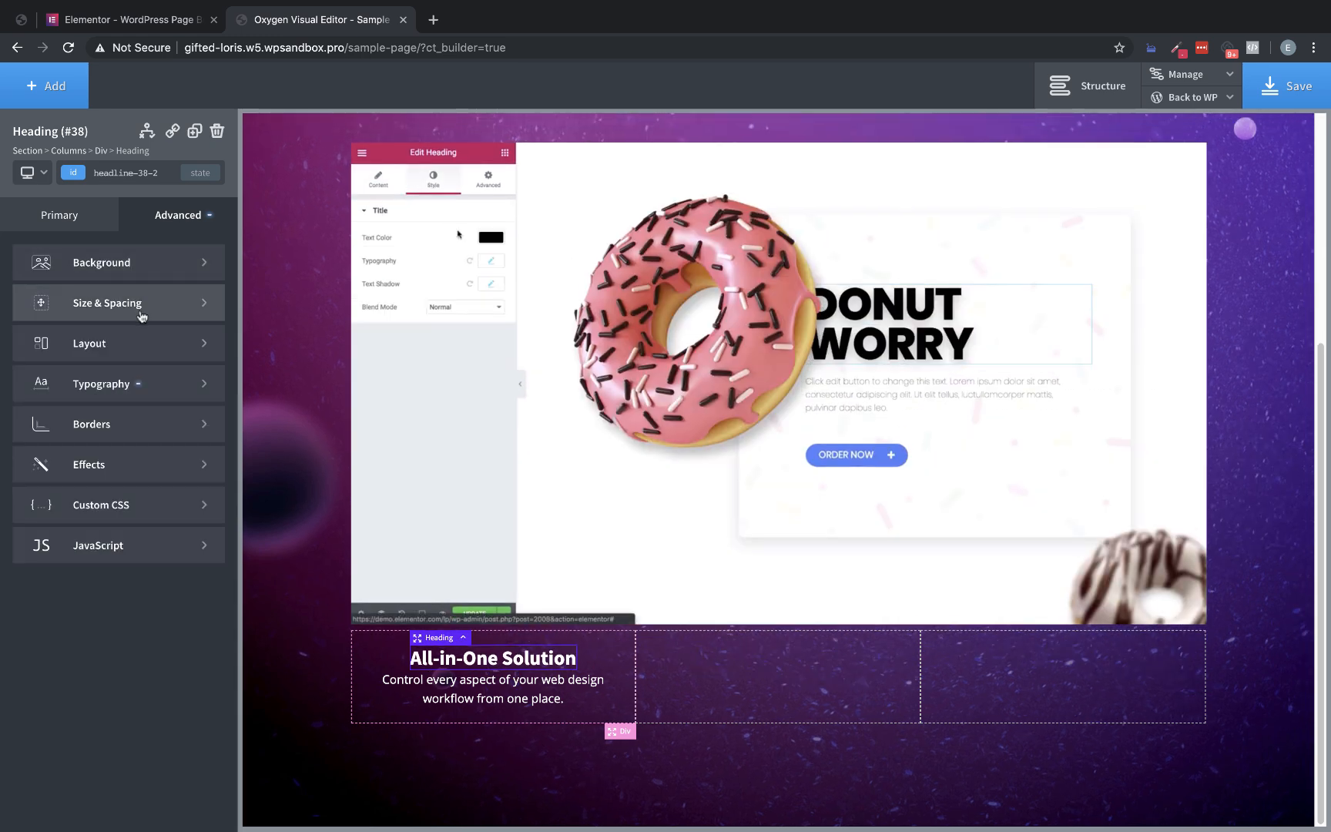
click(179, 301)
click(176, 362)
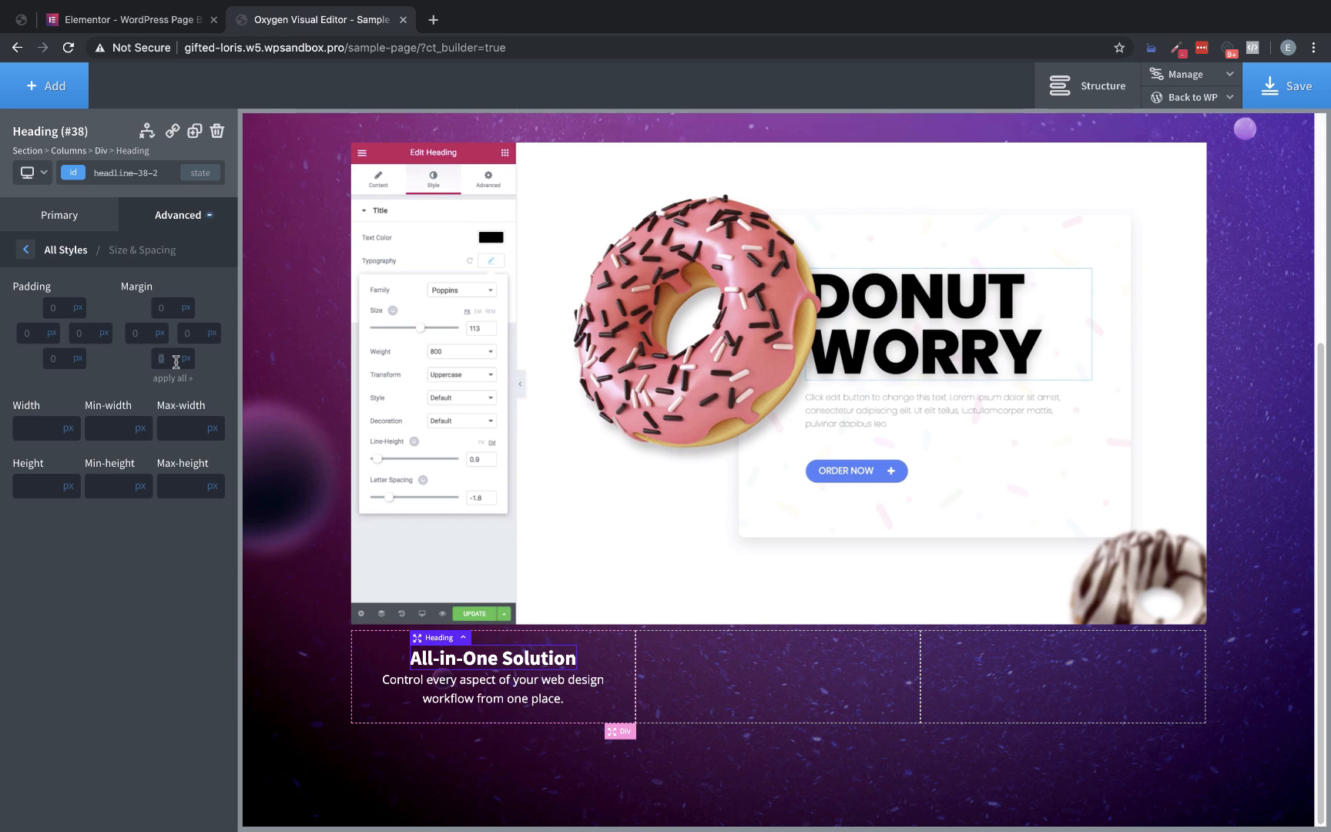
text(16)
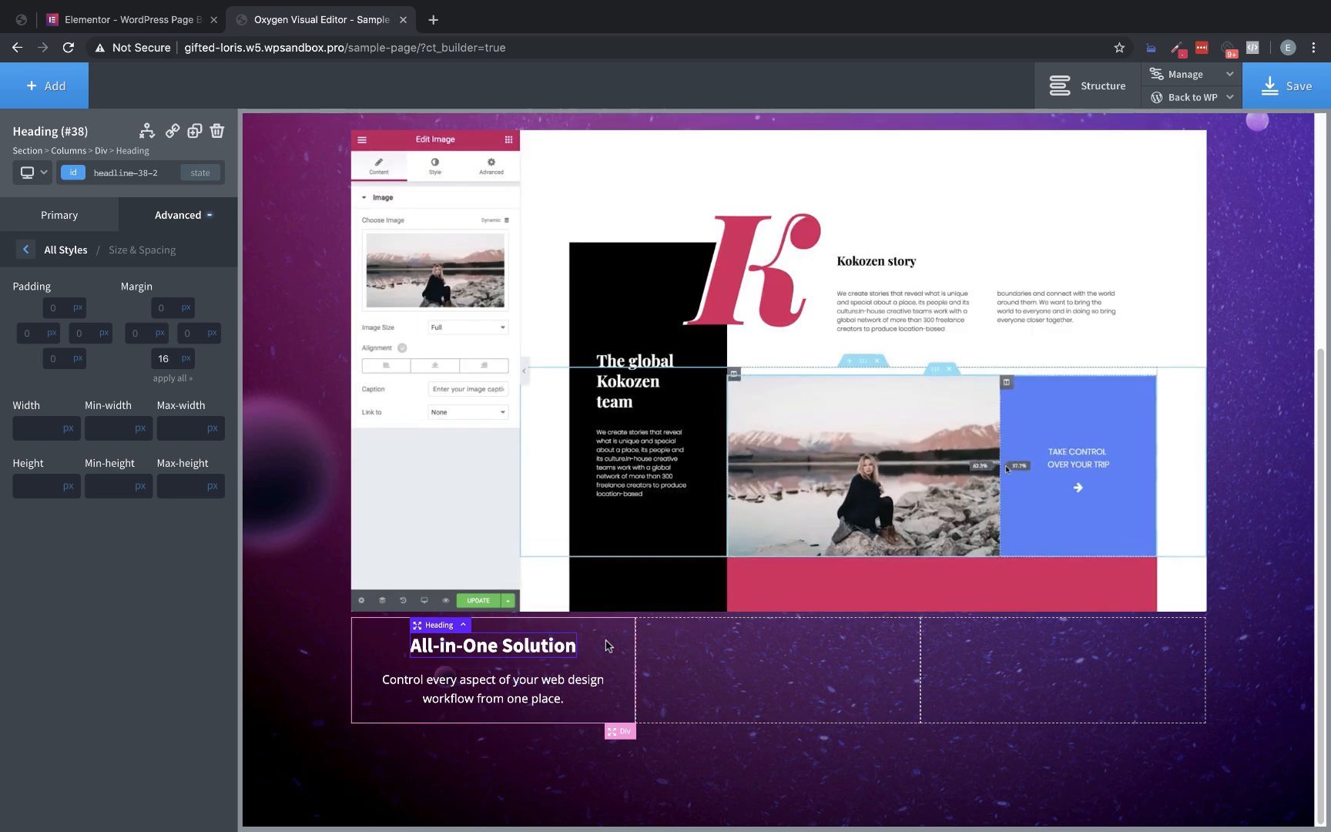
Add a div inside the first column and nest the column's heading and text block in it
click(608, 647)
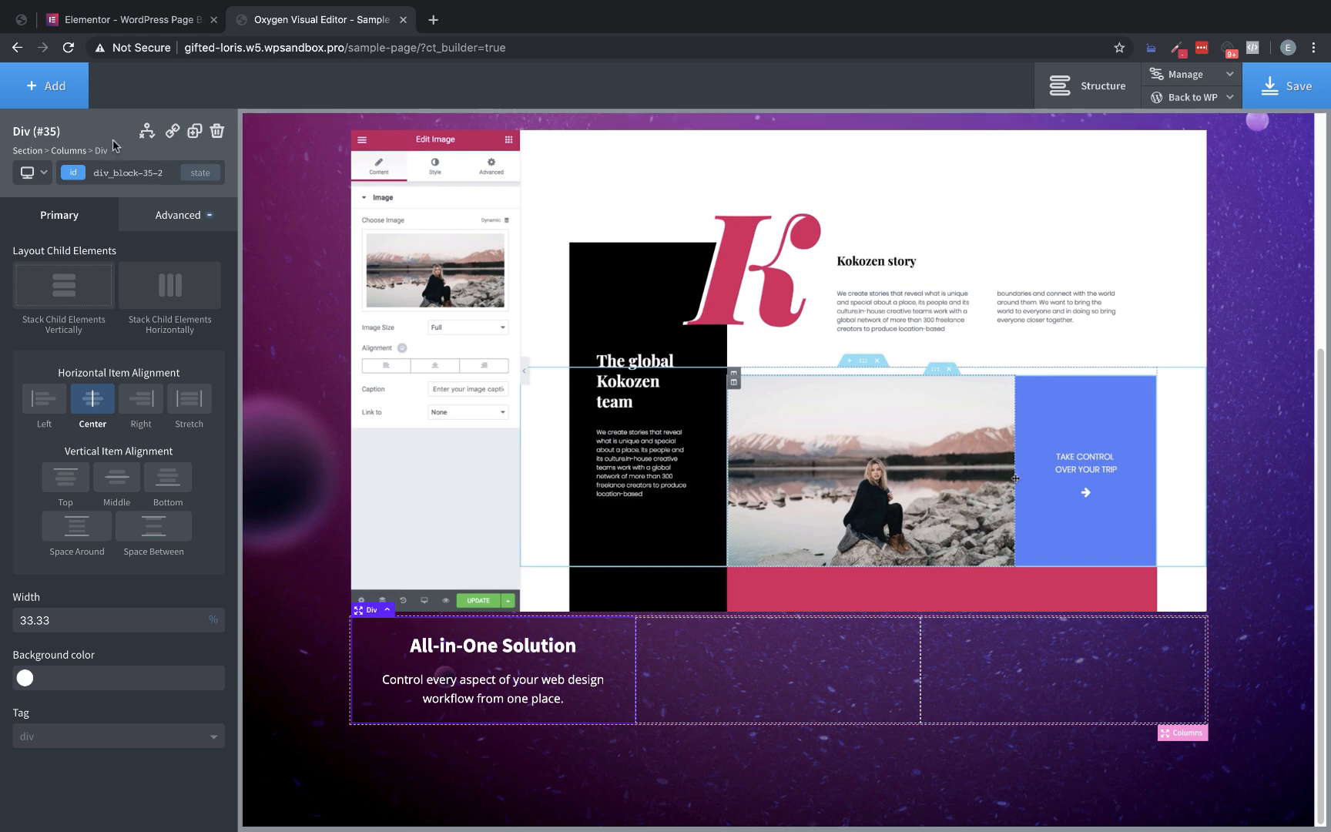
click(46, 86)
click(162, 233)
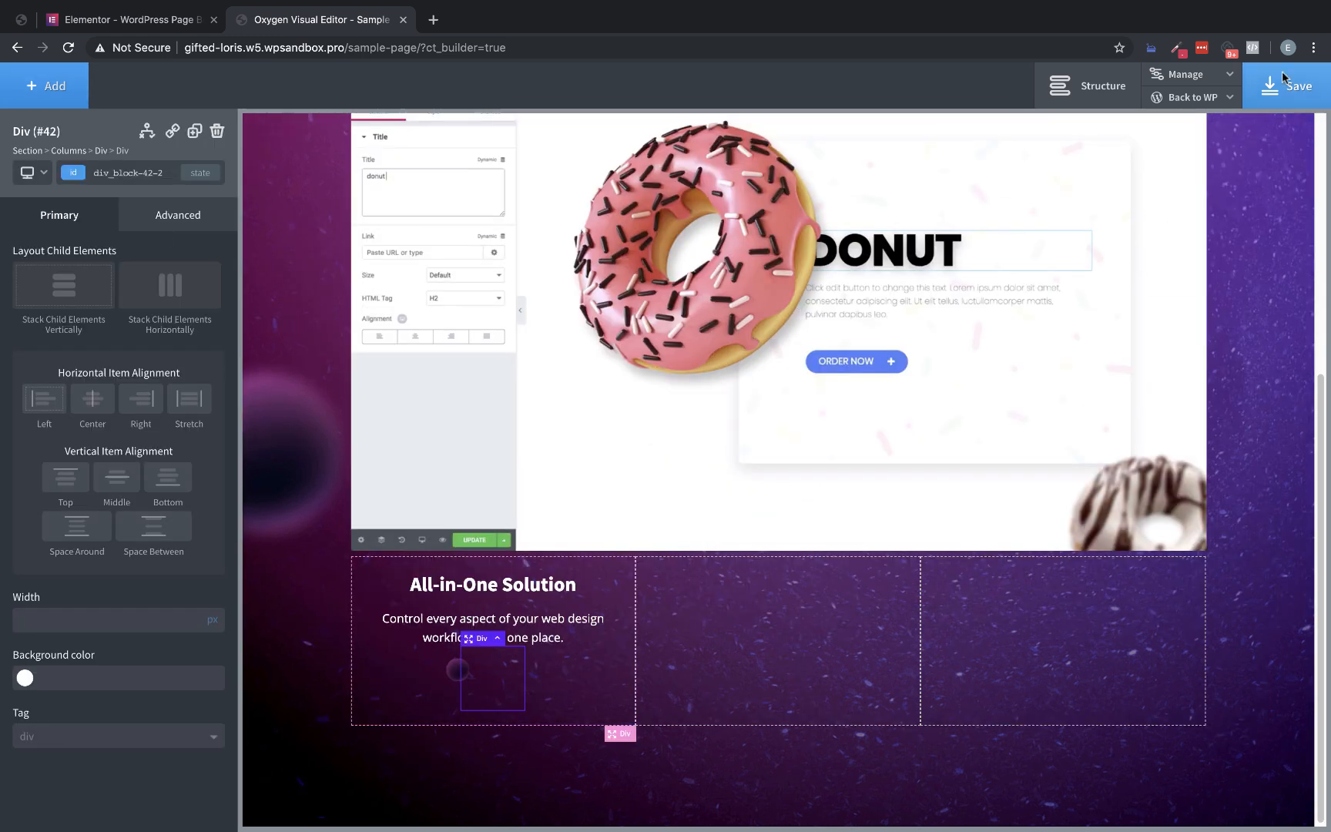
click(1088, 85)
mouse_move(1240, 453)
mouse_down()
mouse_move(1258, 447)
mouse_move(1232, 445)
mouse_up()
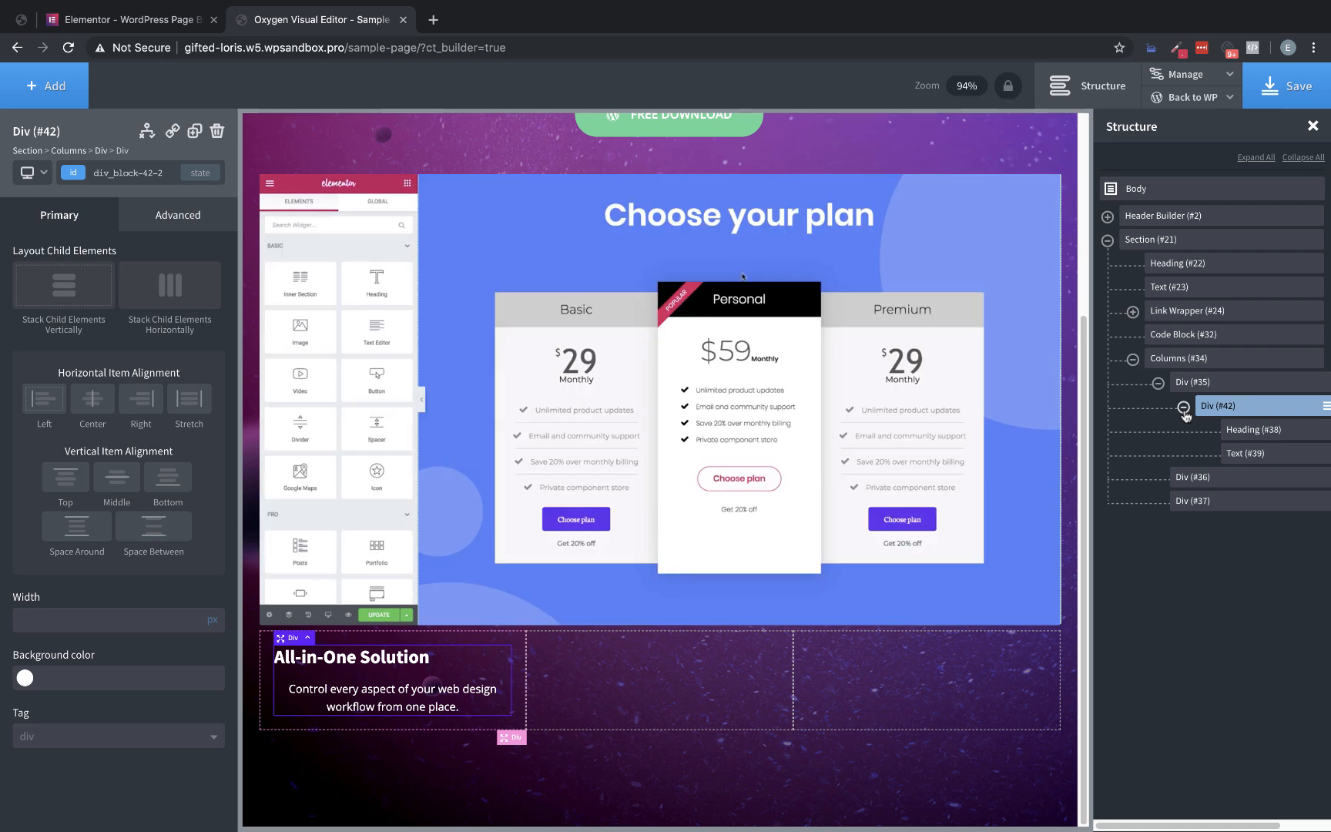
click(1183, 407)
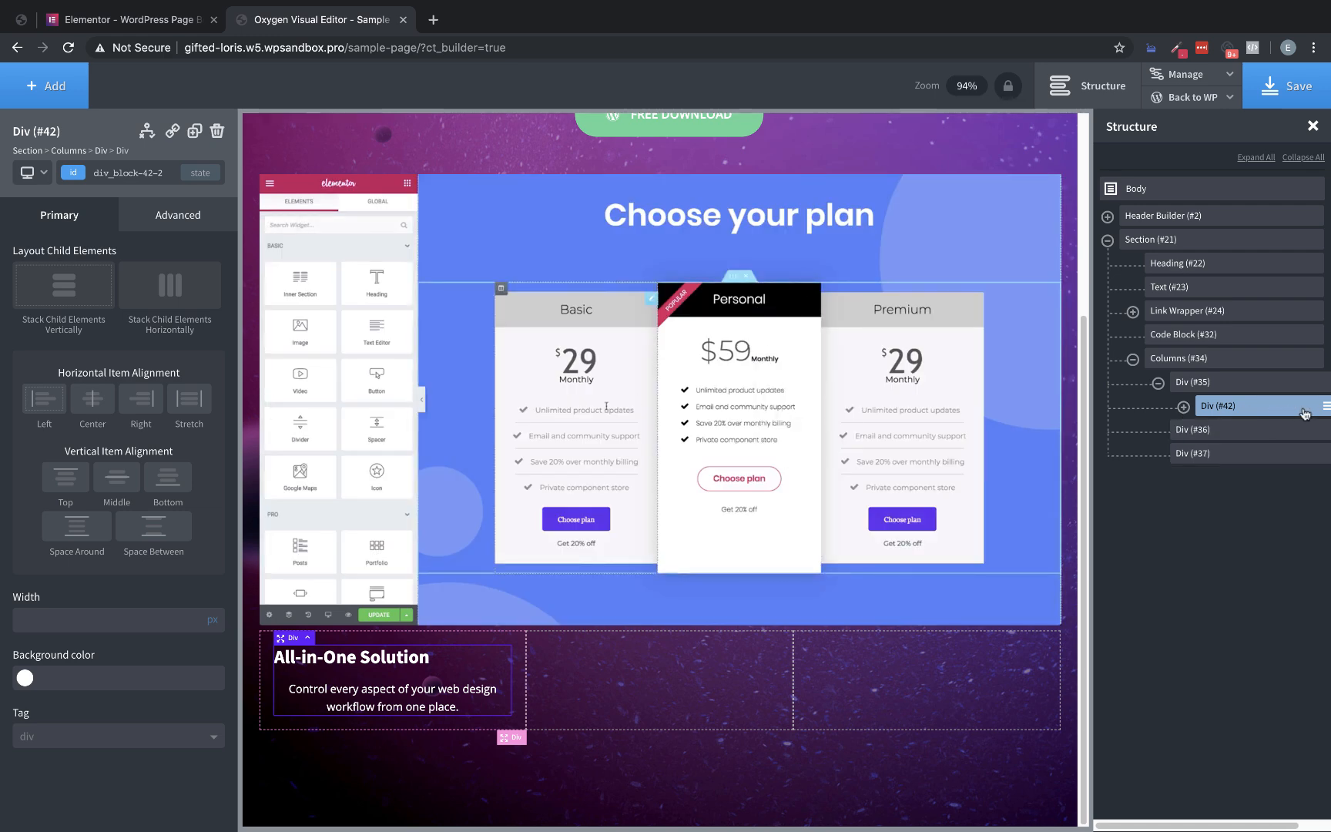
click(1313, 126)
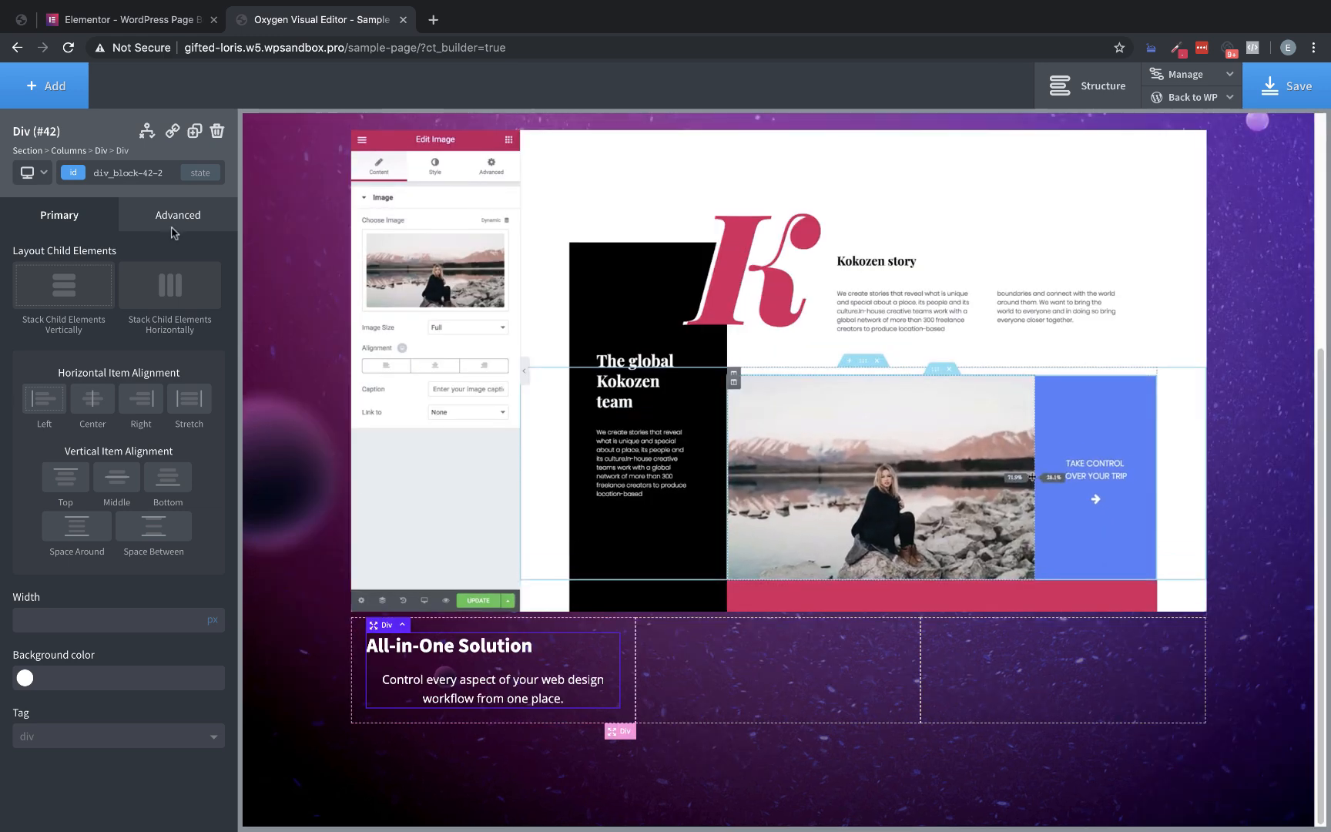
Duplicate the div holding the heading and text twice, and center the child elements horizontally in all three divs
click(195, 131)
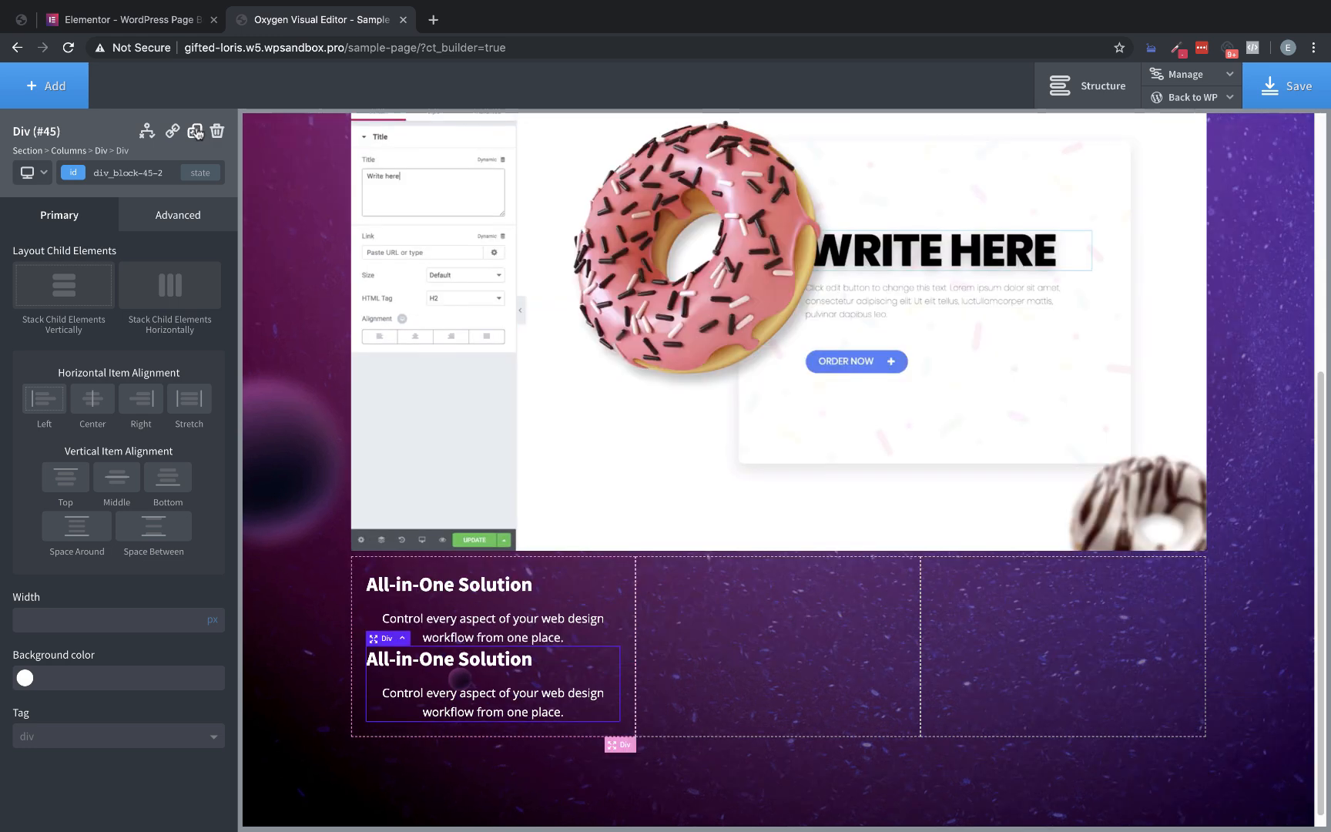
click(195, 131)
click(604, 614)
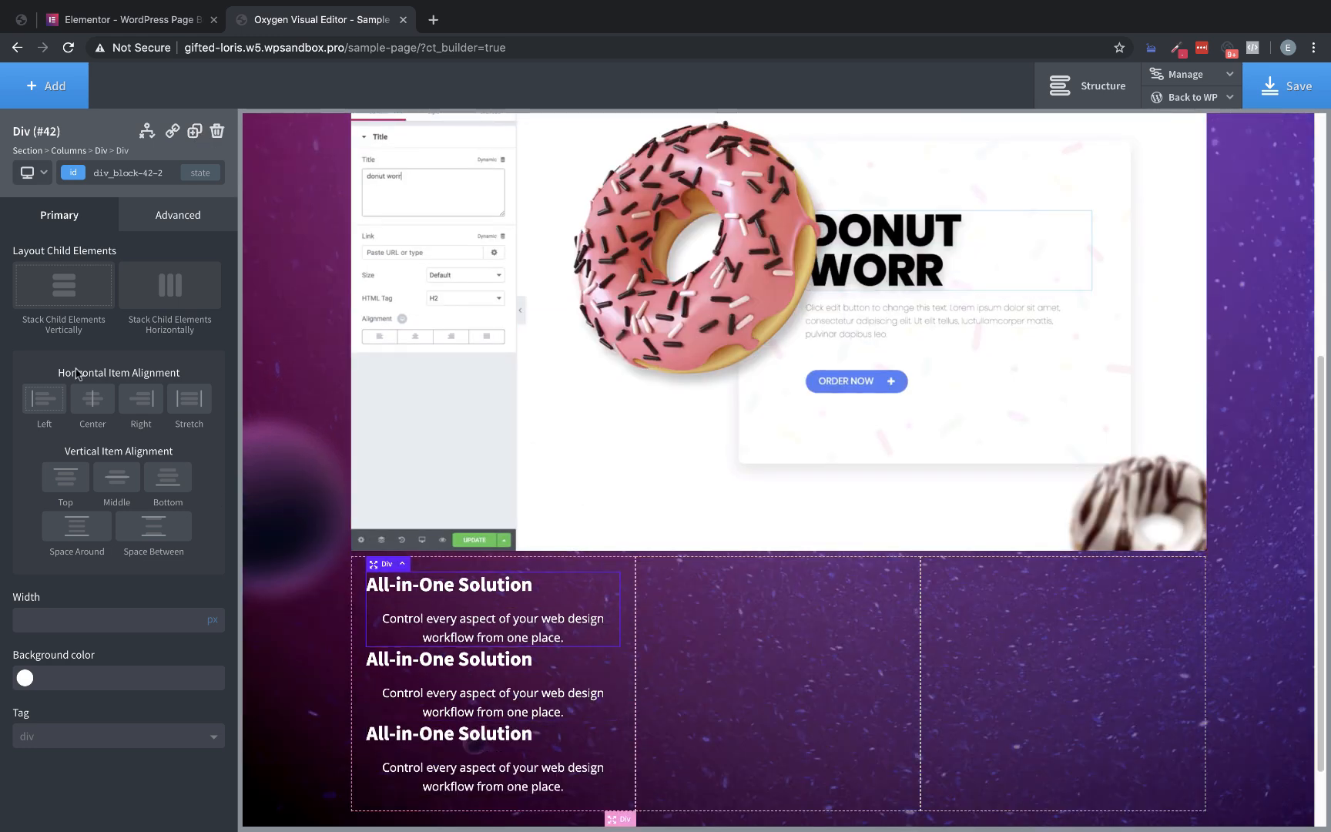
click(93, 398)
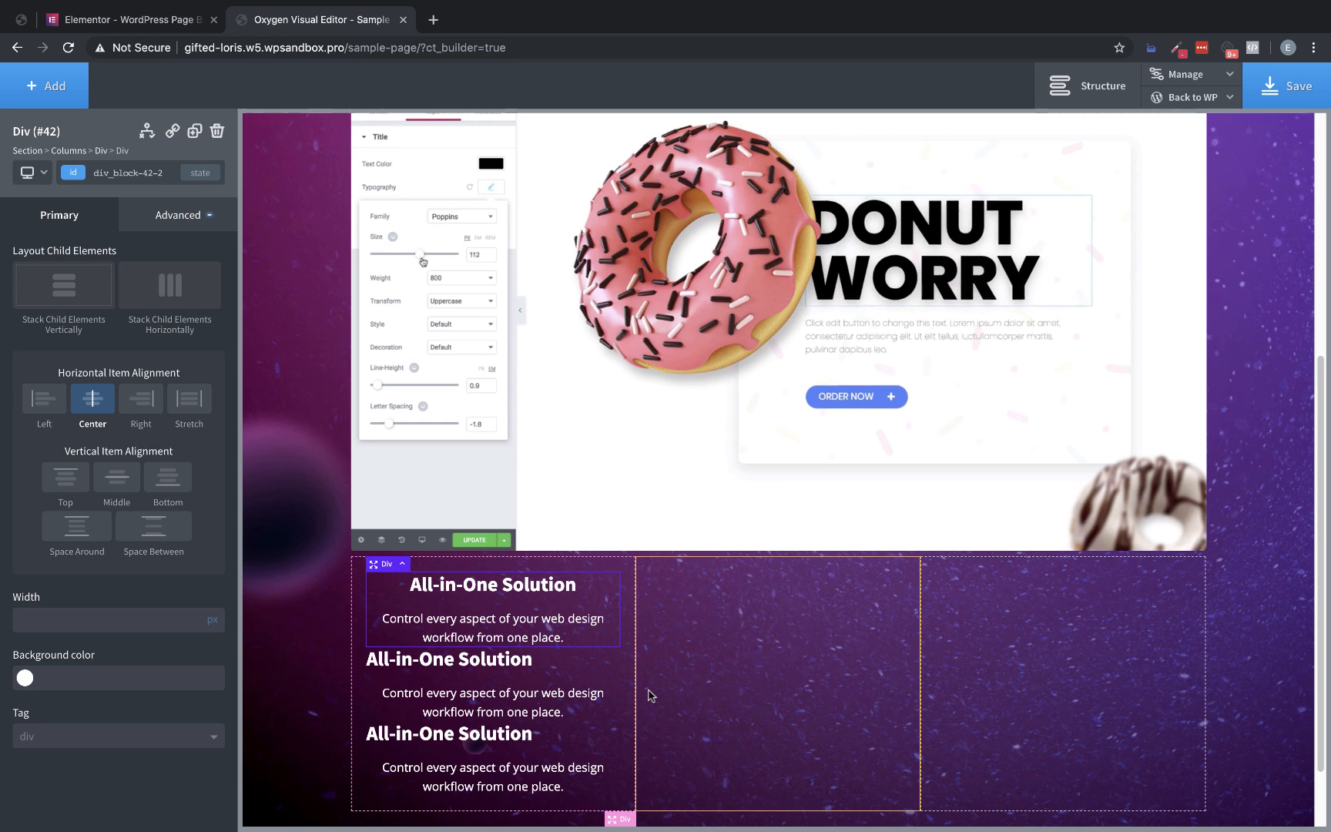
click(93, 401)
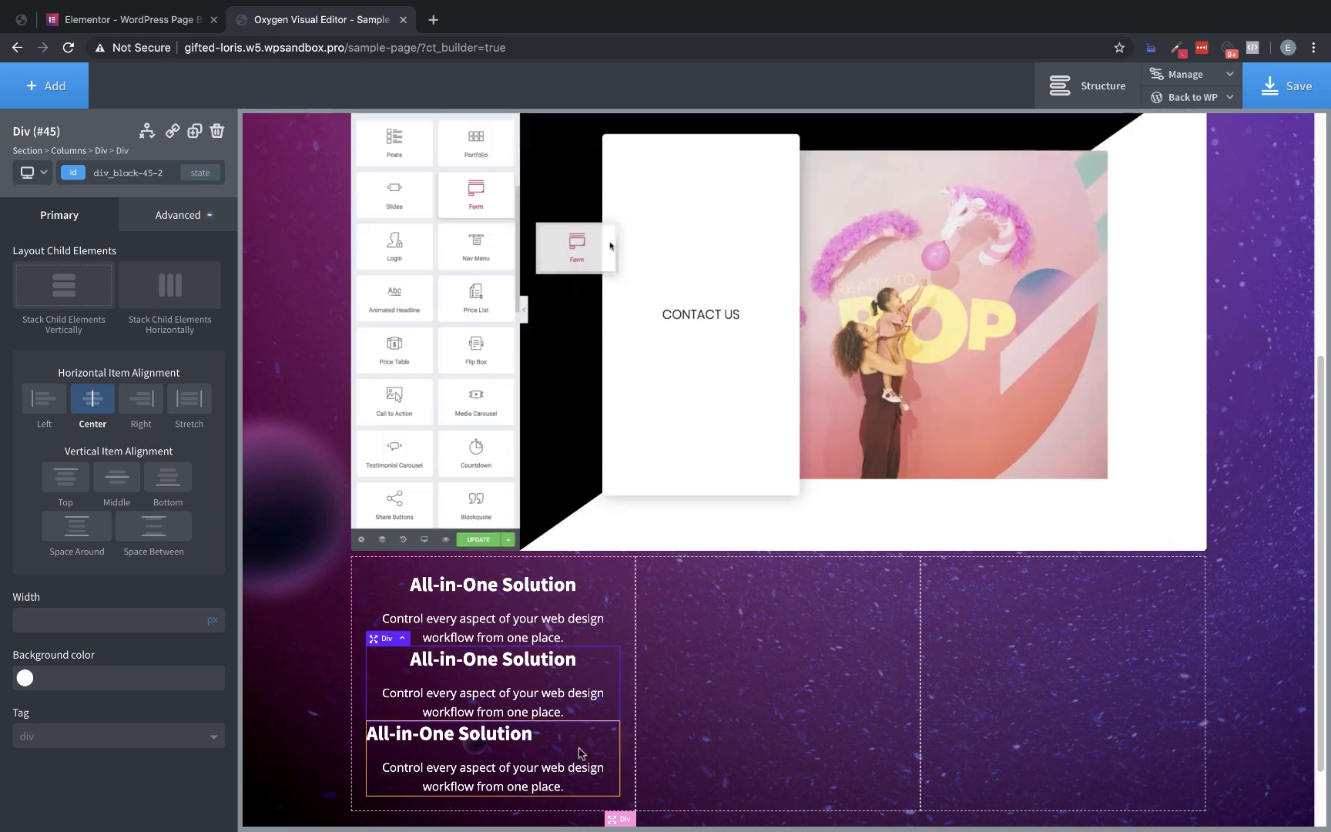
click(592, 736)
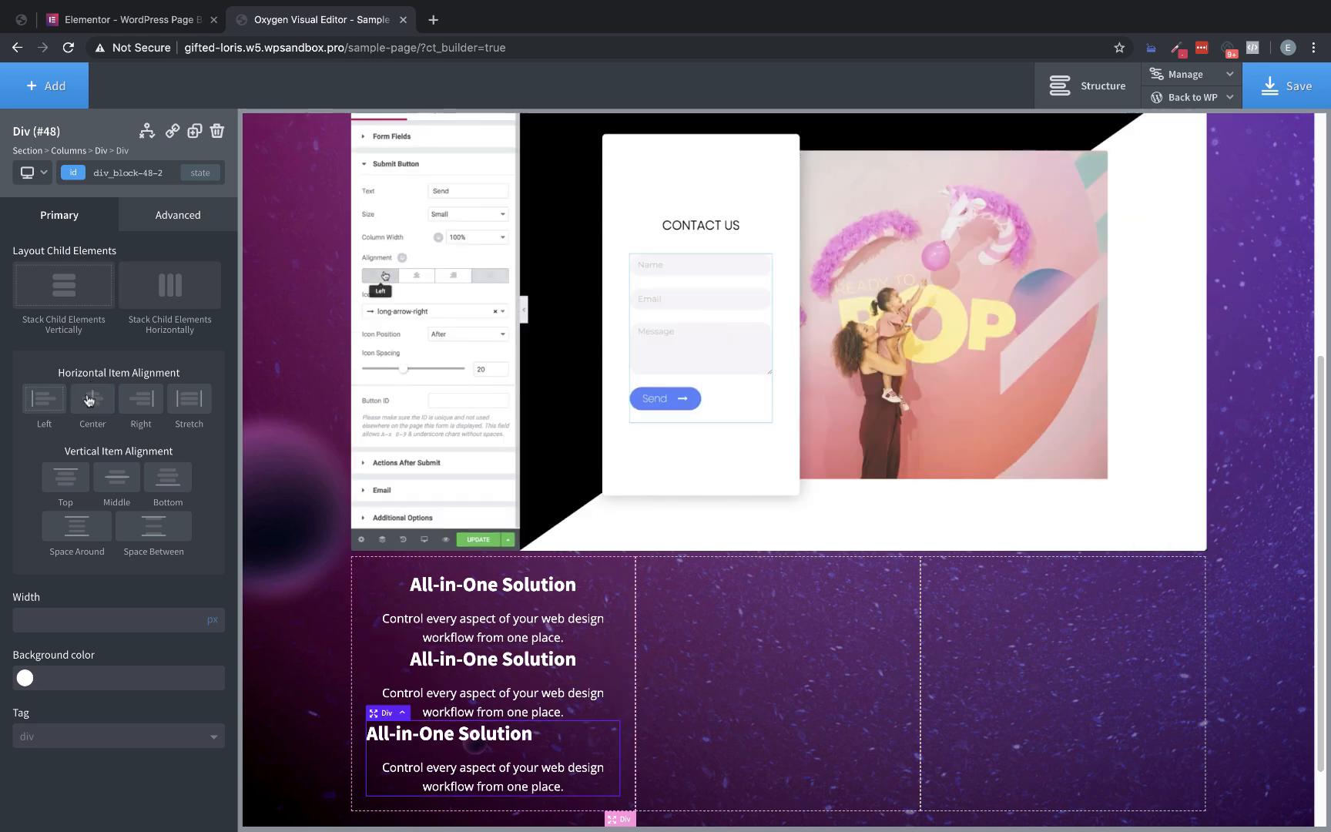
Move one duplicated div into the second column and the other into the third column
click(378, 647)
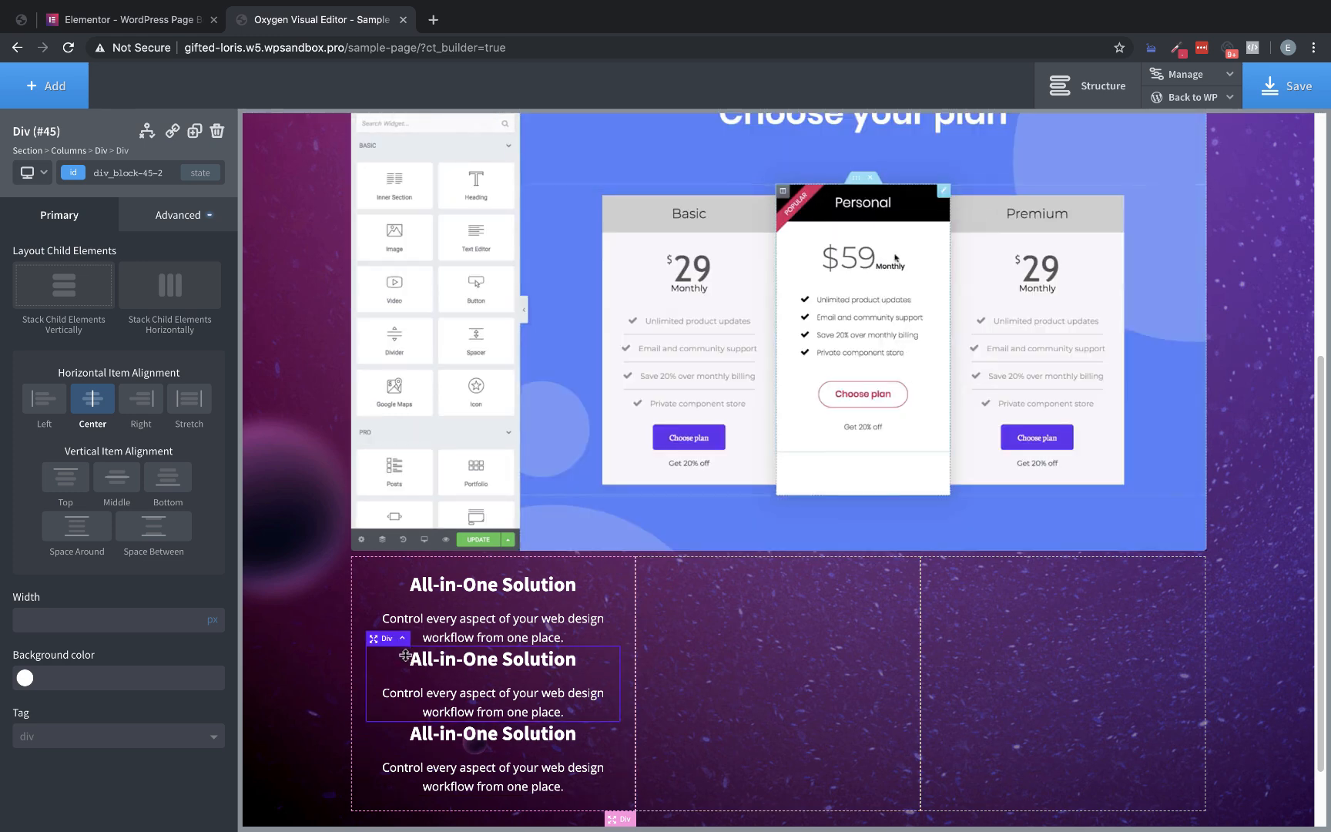
drag(376, 640, 707, 603)
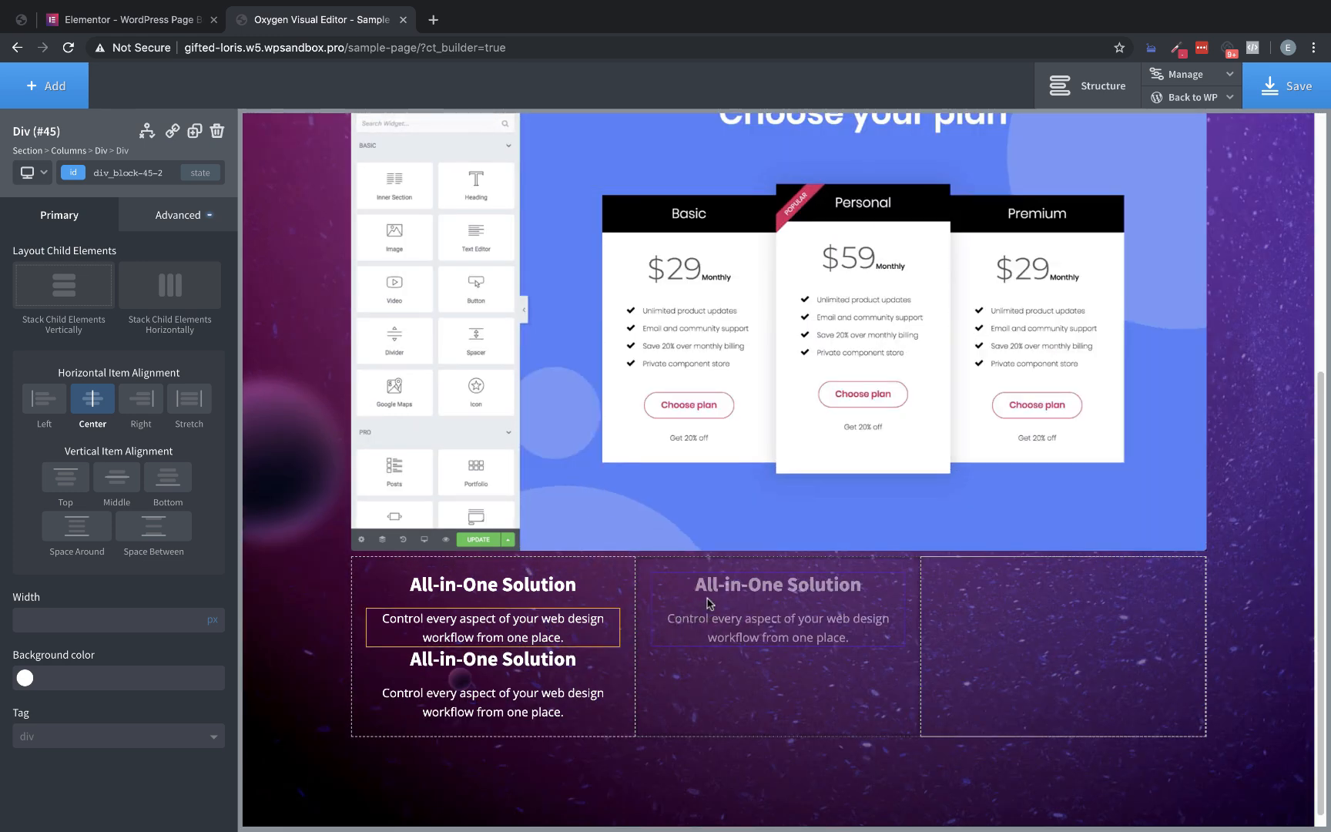
click(609, 664)
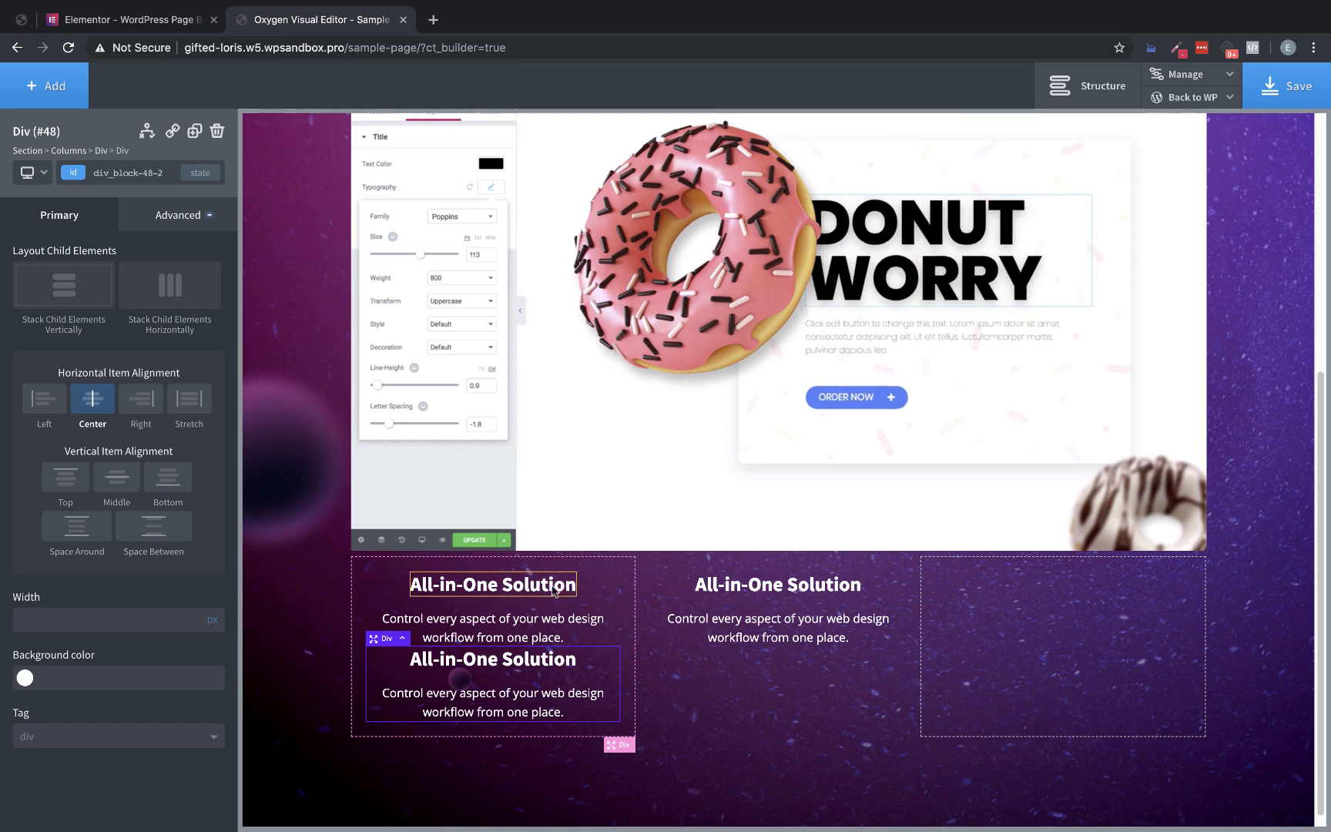
drag(436, 644, 1021, 684)
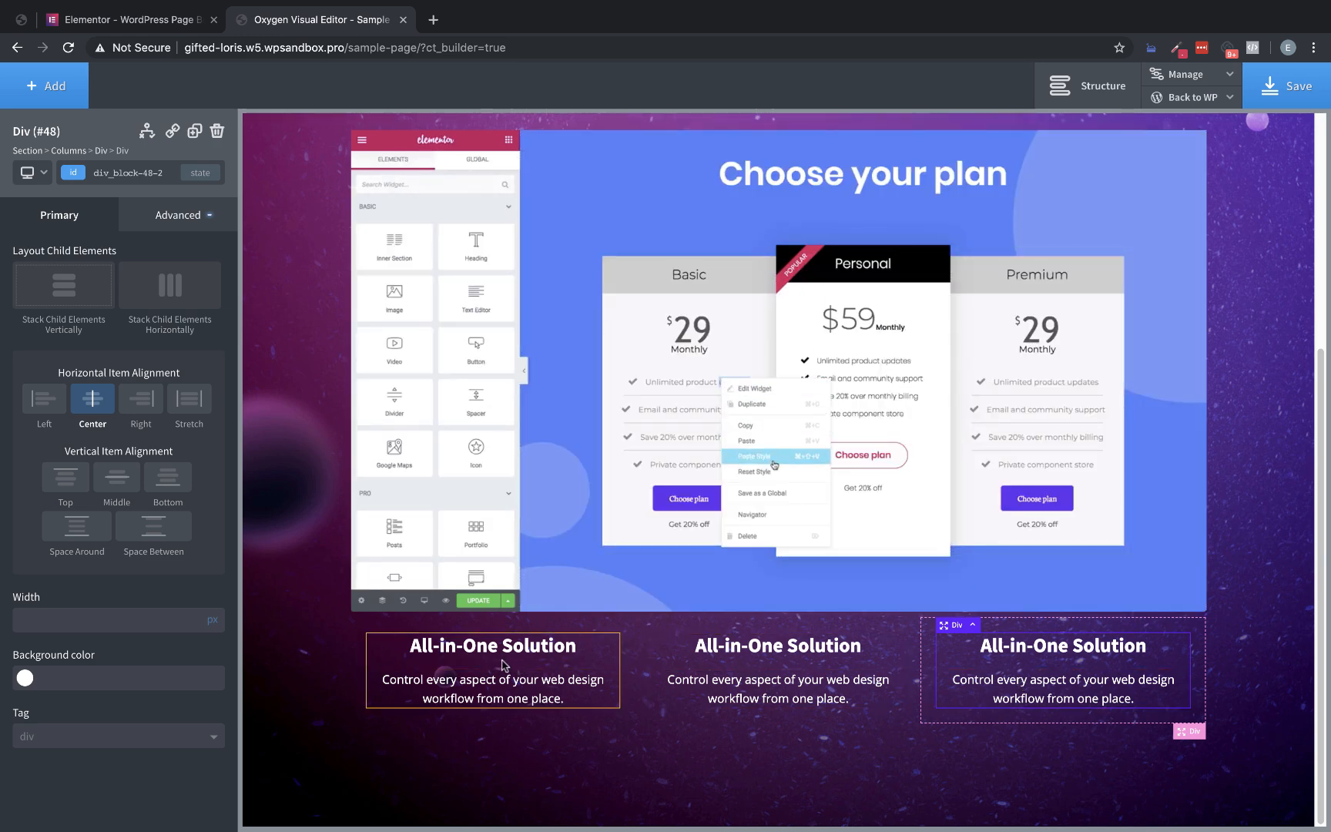
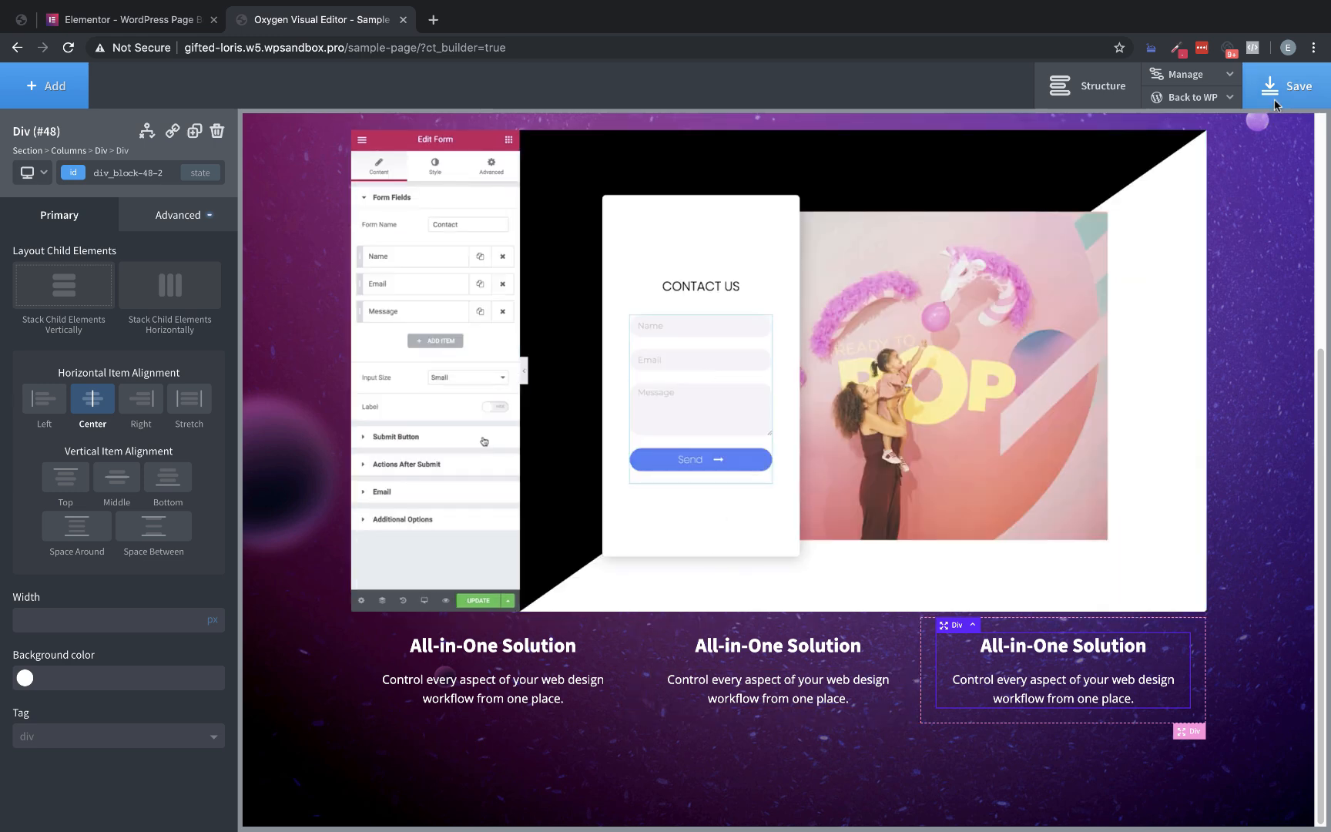
Check the feature row's spacing on the original Elementor page, increase the bottom spacing of the hero video's code block, and save the page
click(1276, 105)
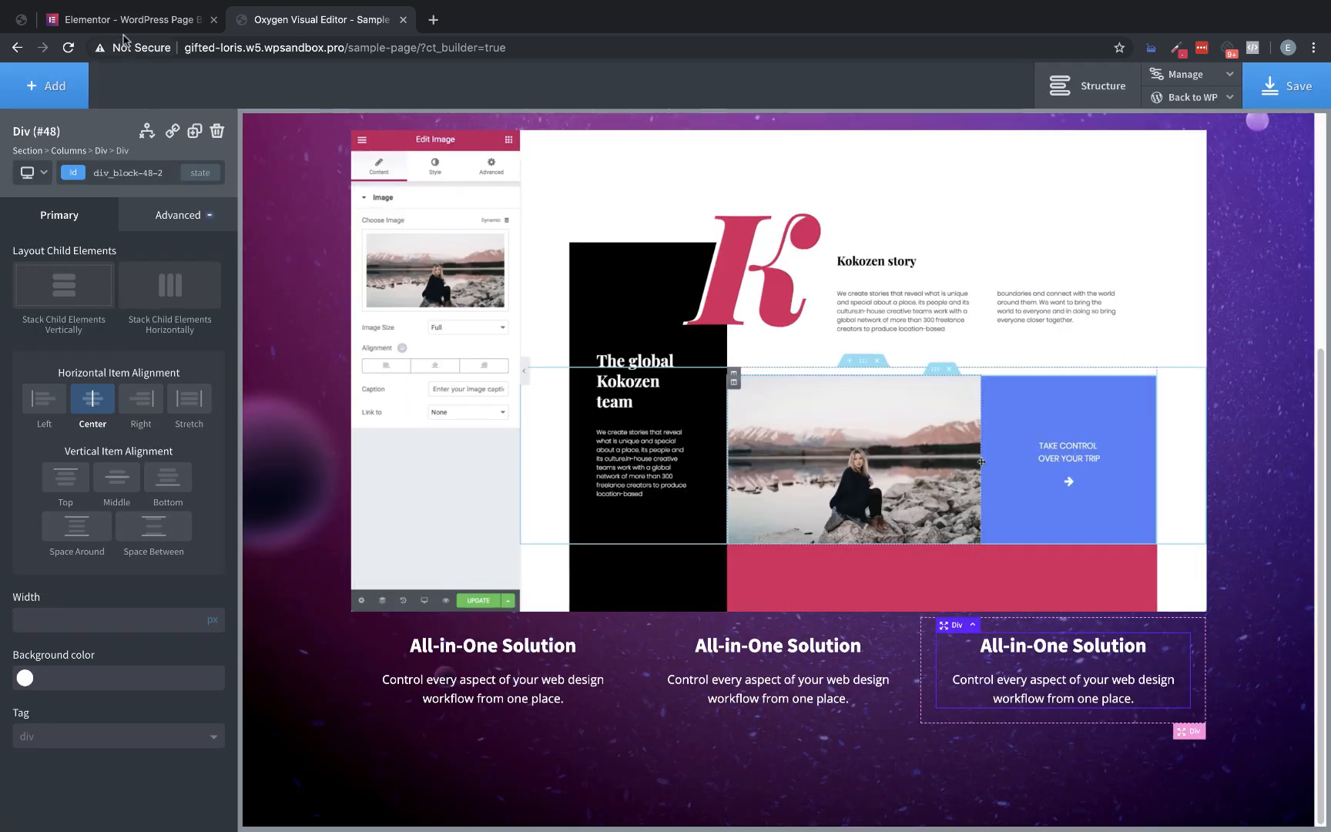
click(123, 19)
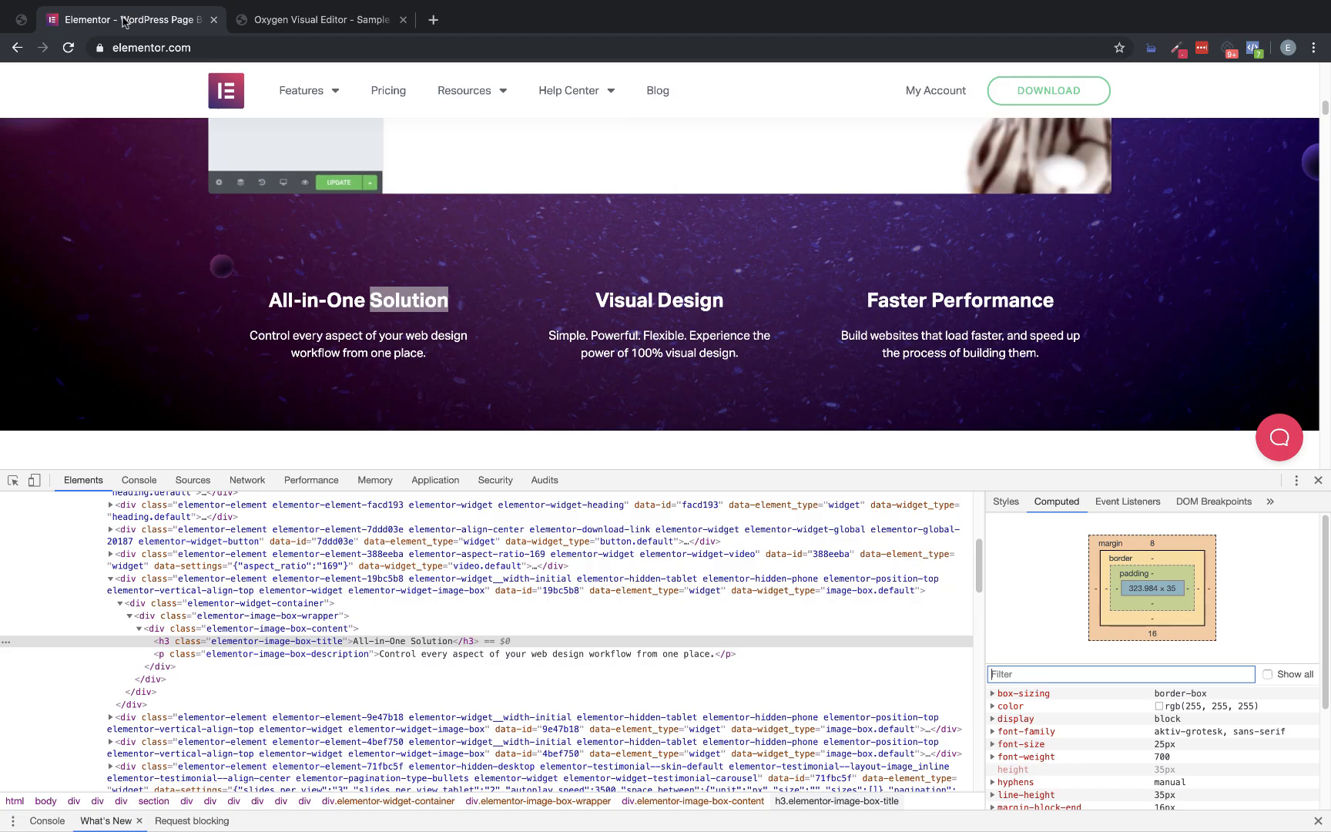
scroll(811, 354, up, 2)
scroll(811, 353, down, 4)
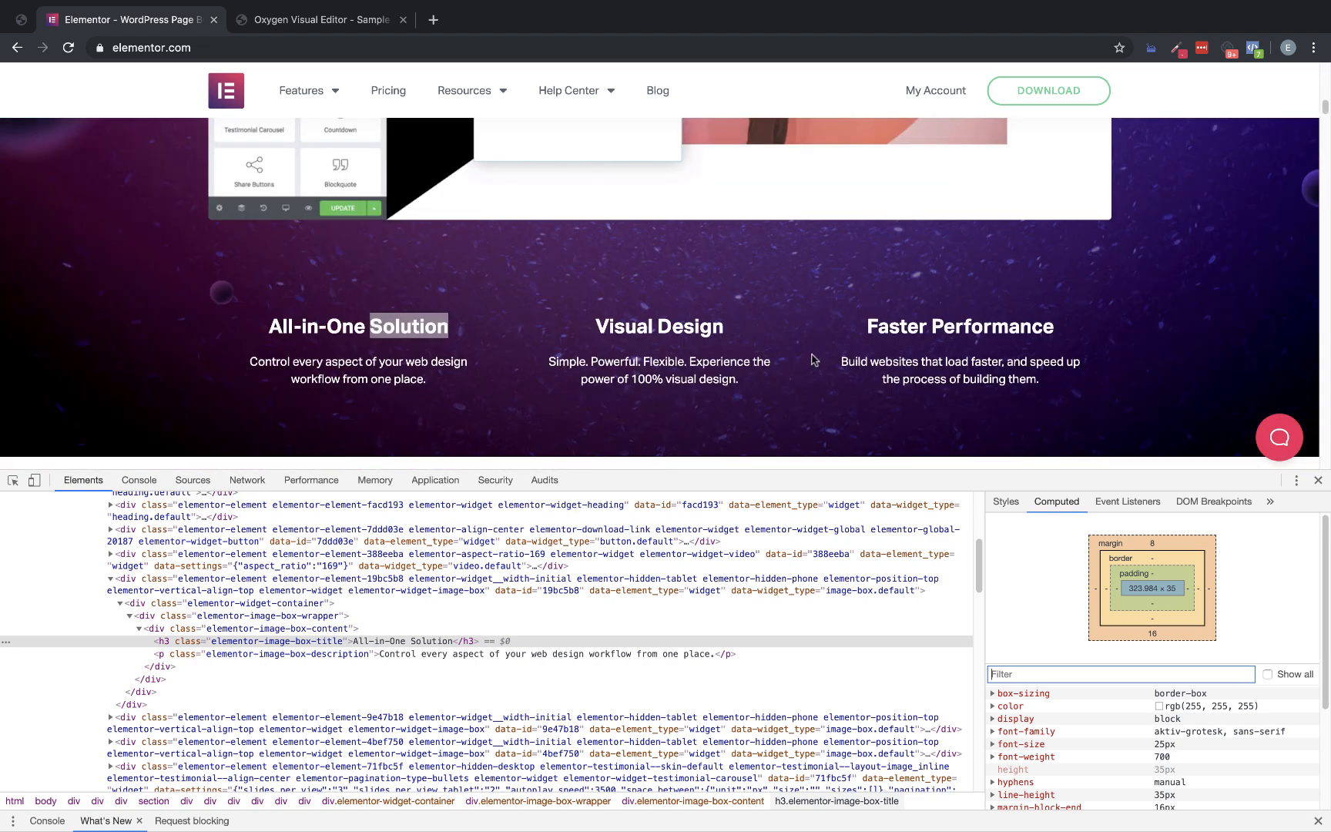
click(359, 21)
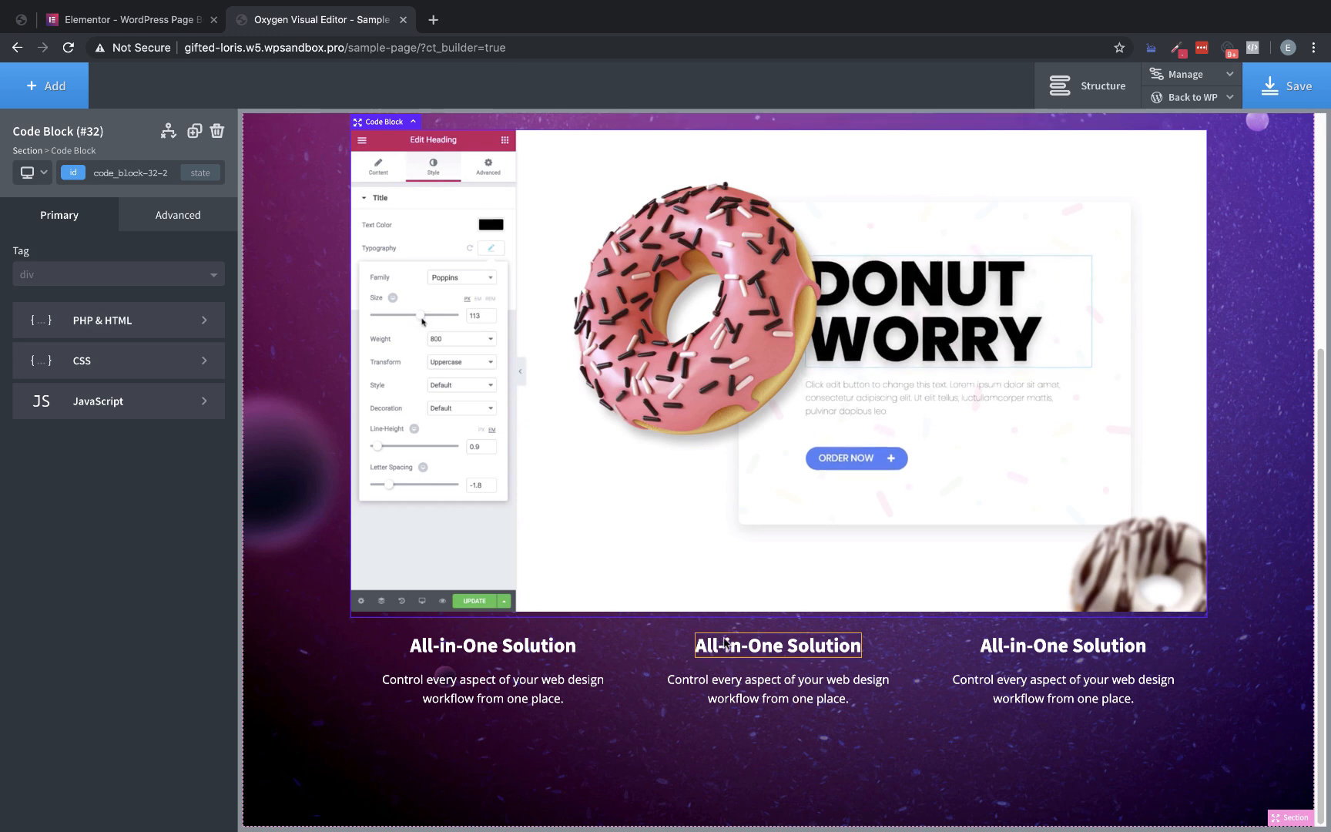
drag(724, 620, 723, 665)
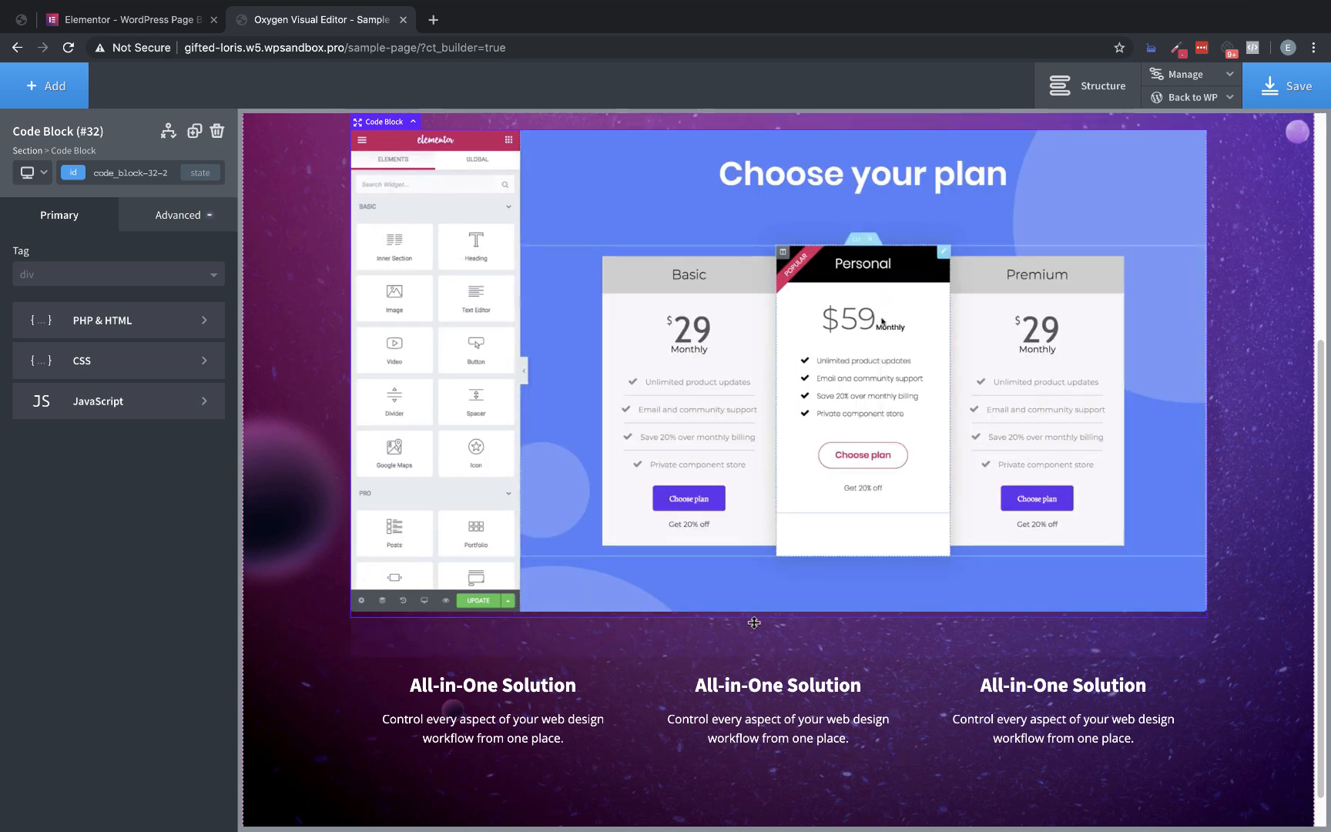
click(1288, 86)
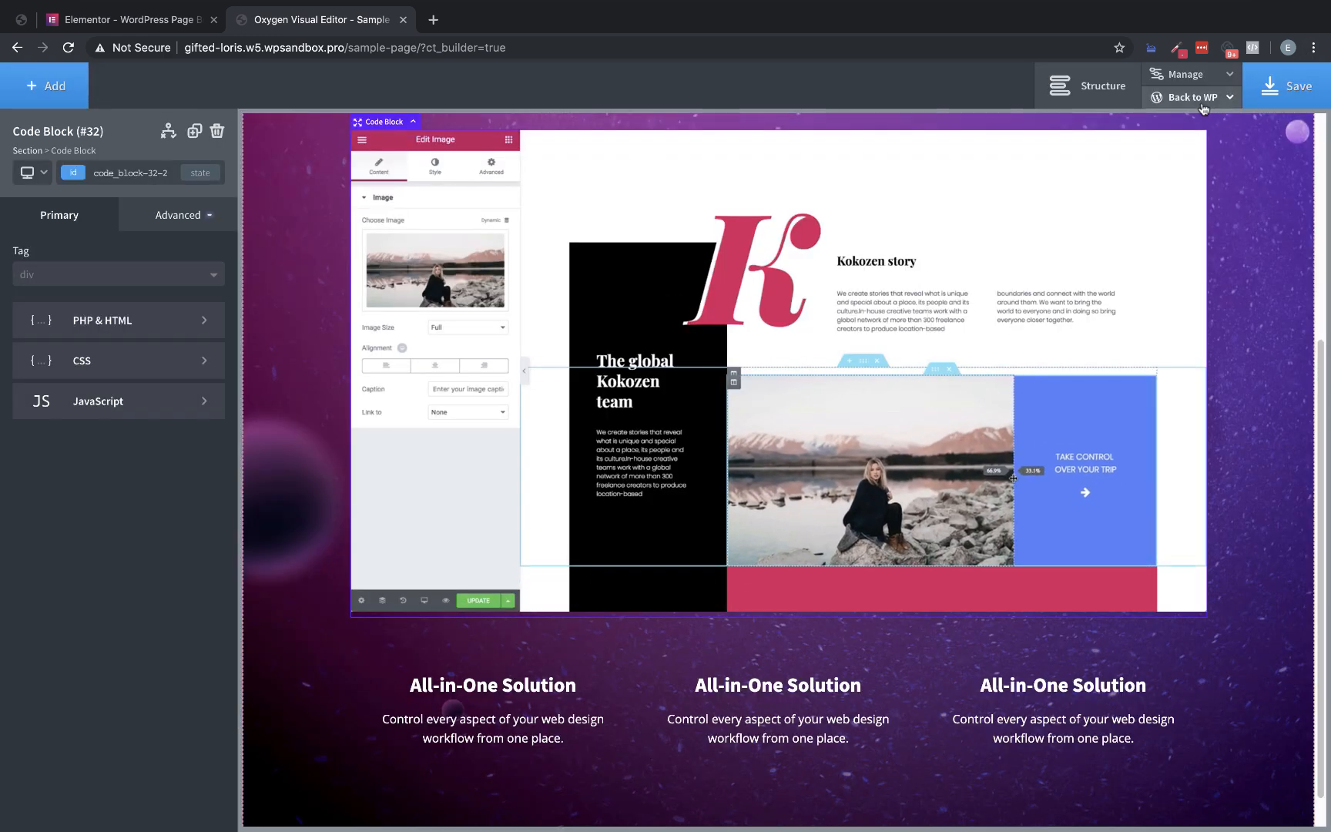
Open the sample page's frontend in a new tab and place that tab beside the original Elementor page
mouse_move(1190, 98)
right_click(1149, 153)
click(1149, 156)
click(481, 21)
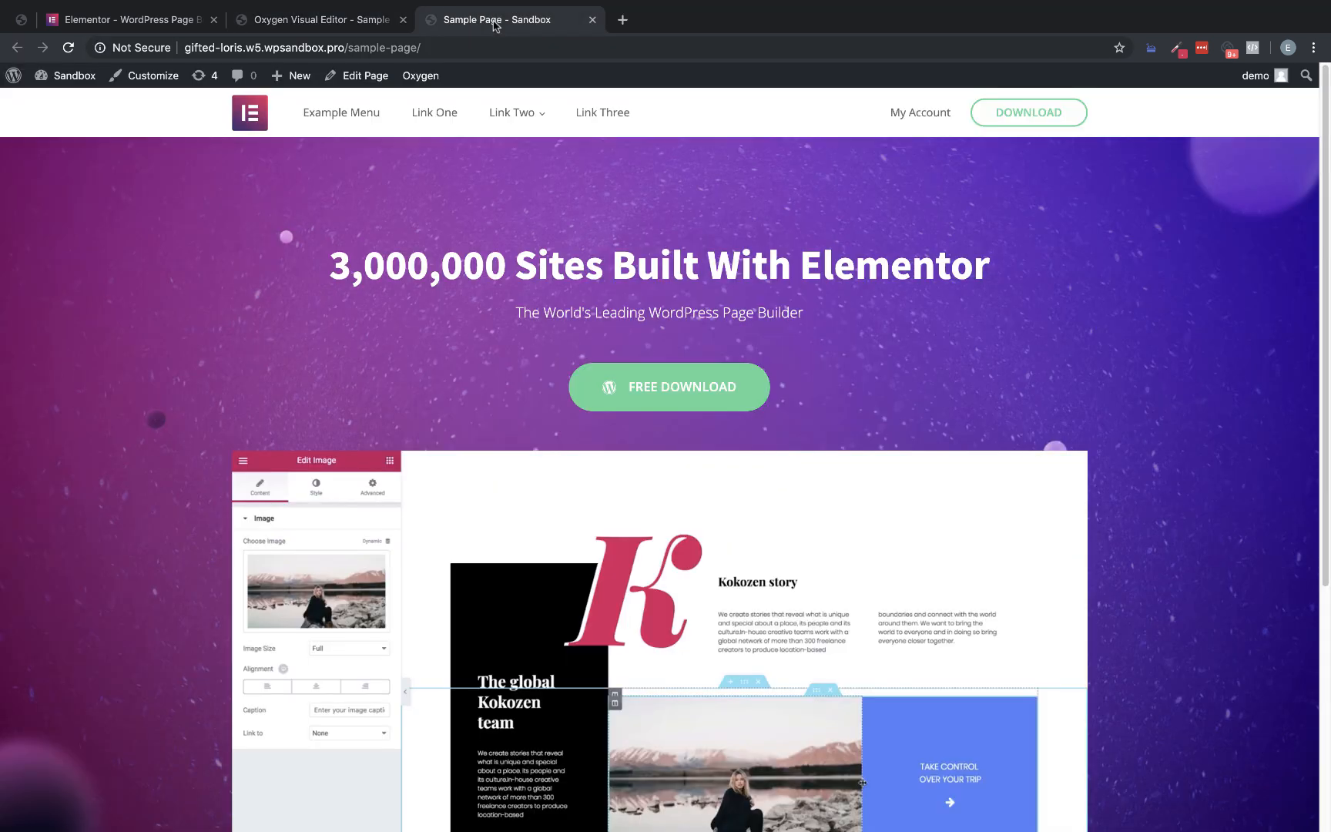
drag(481, 21, 307, 21)
Close the developer tools on the original Elementor page and compare its hero heading and layout with the sample page's frontend
click(131, 19)
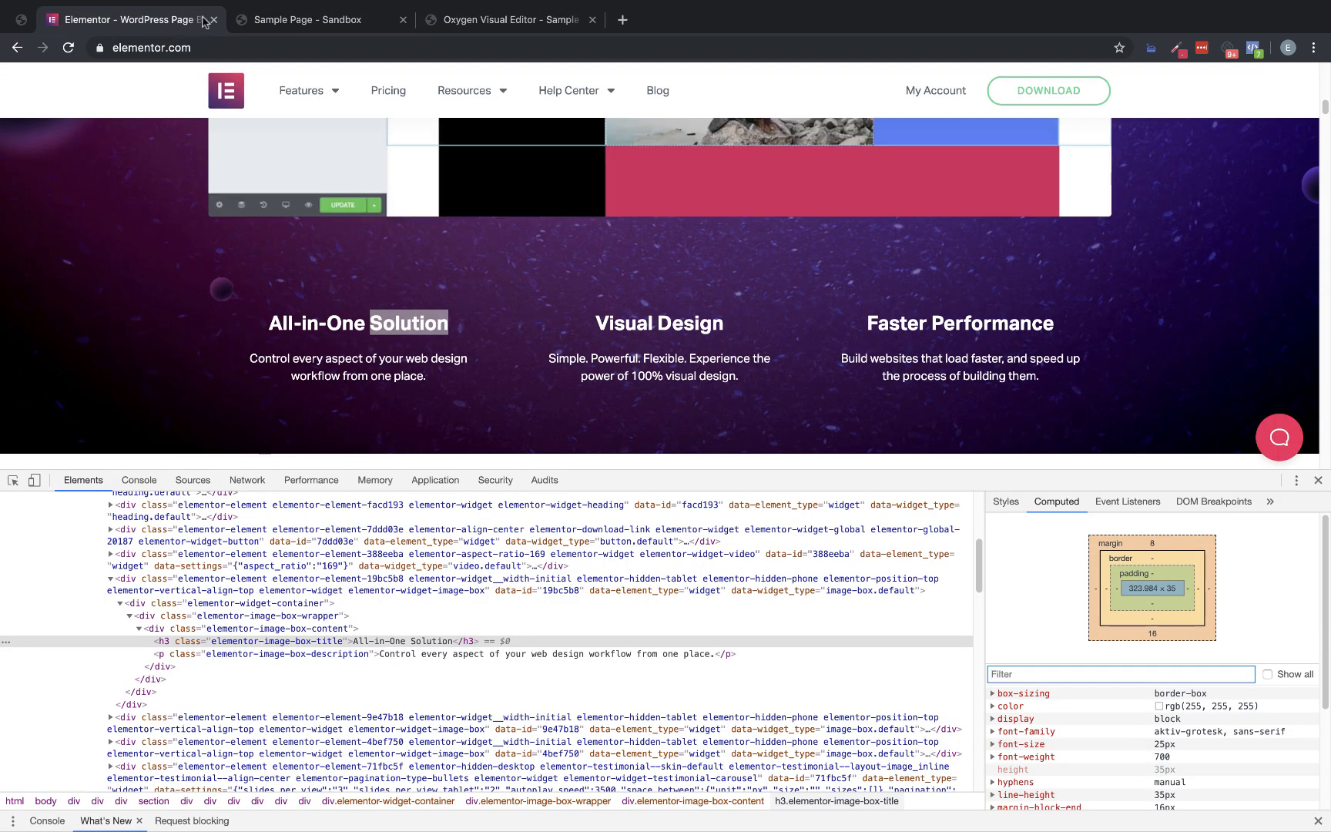
click(1318, 480)
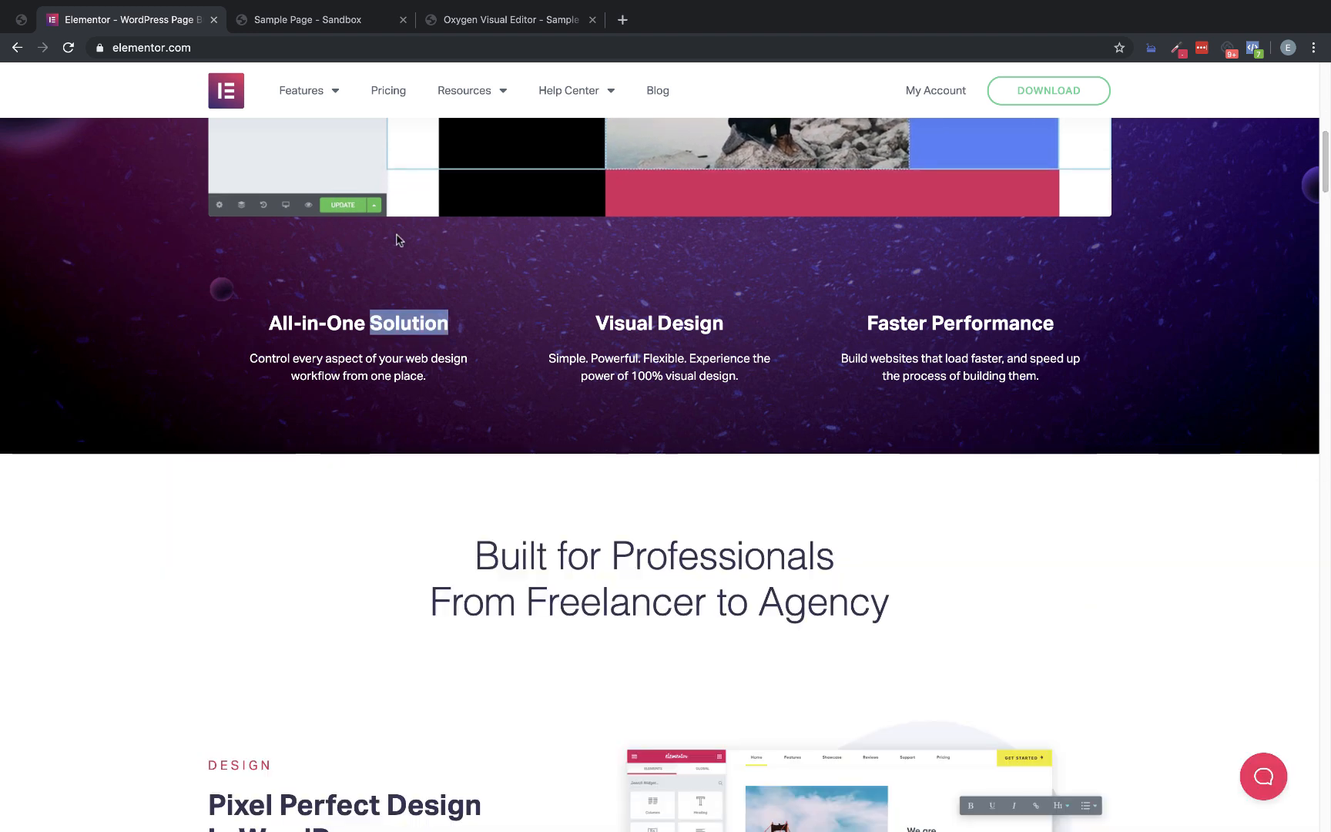
scroll(548, 298, up, 10)
click(331, 19)
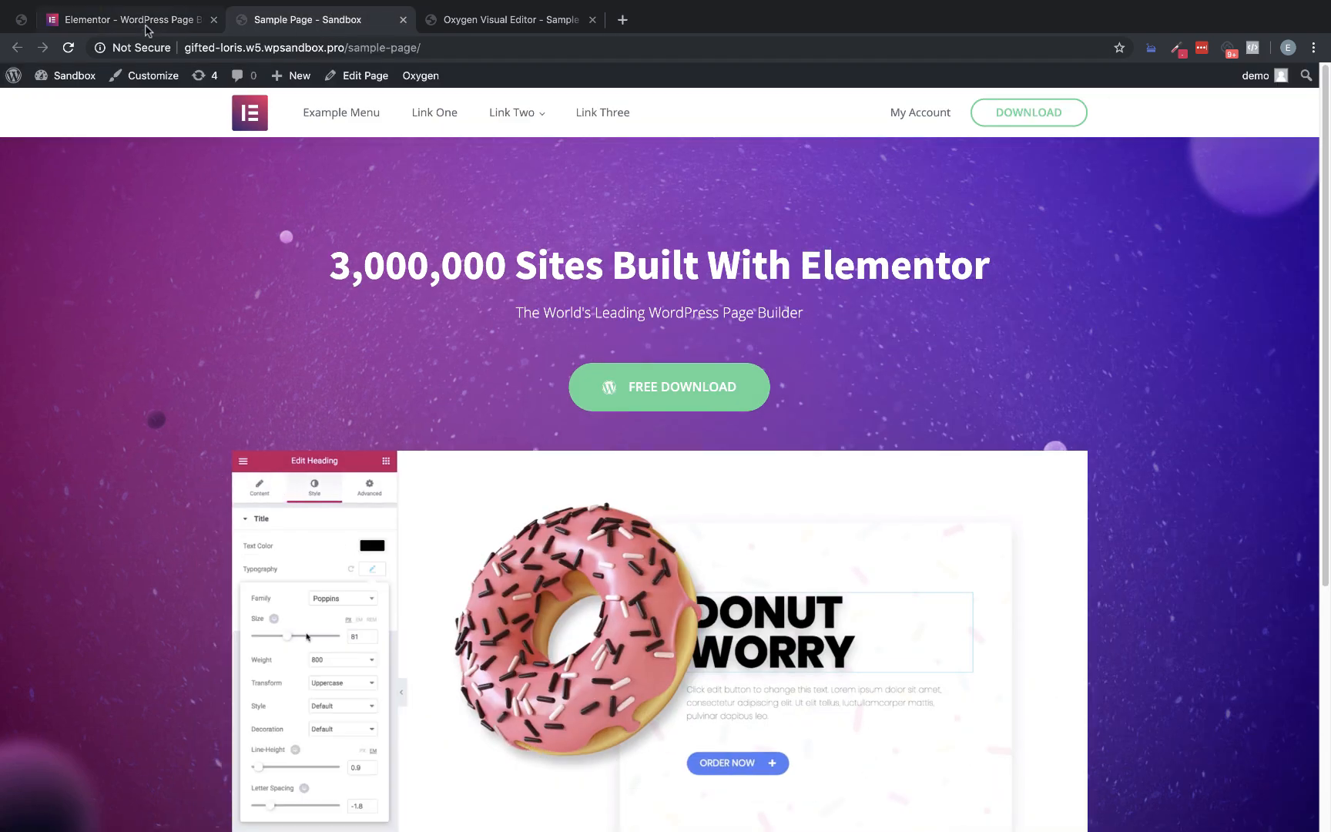
click(141, 24)
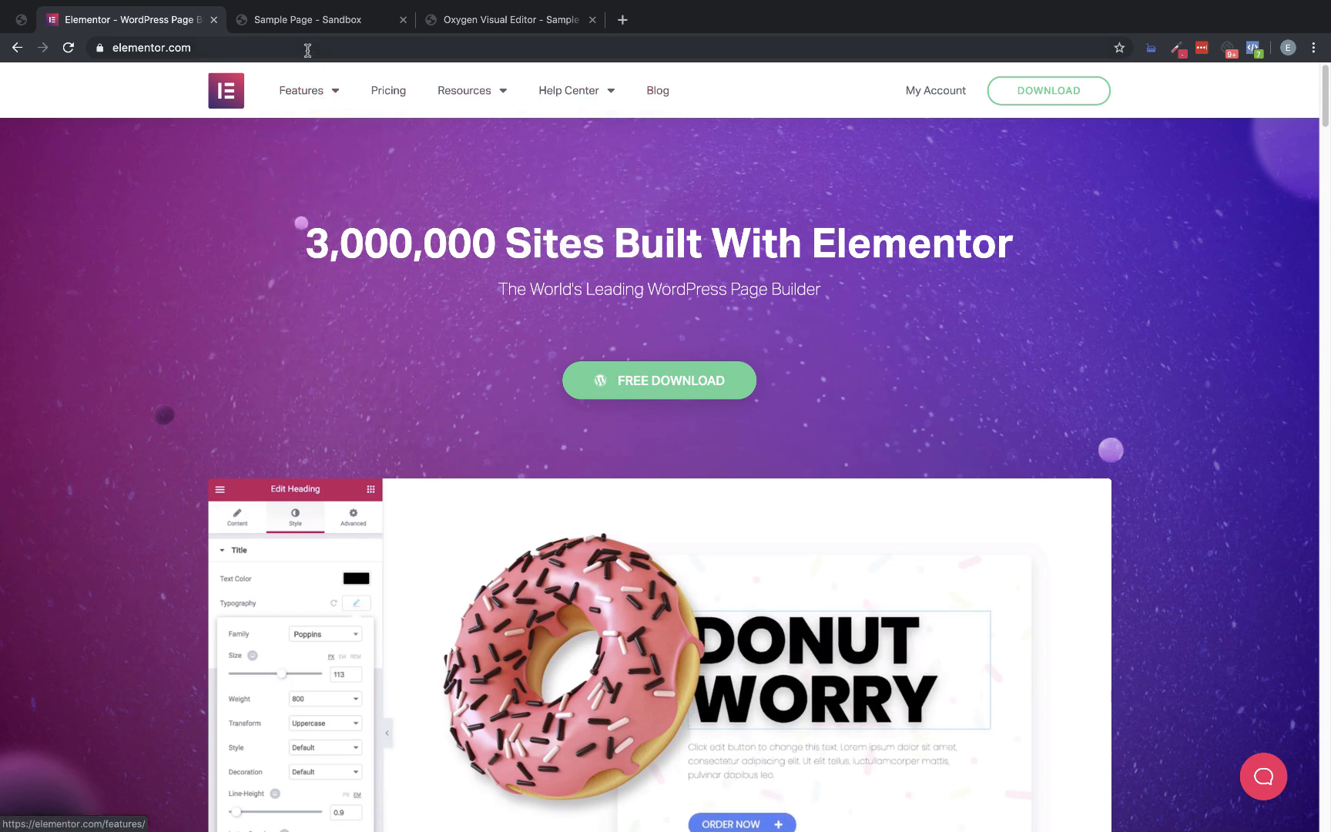
click(300, 25)
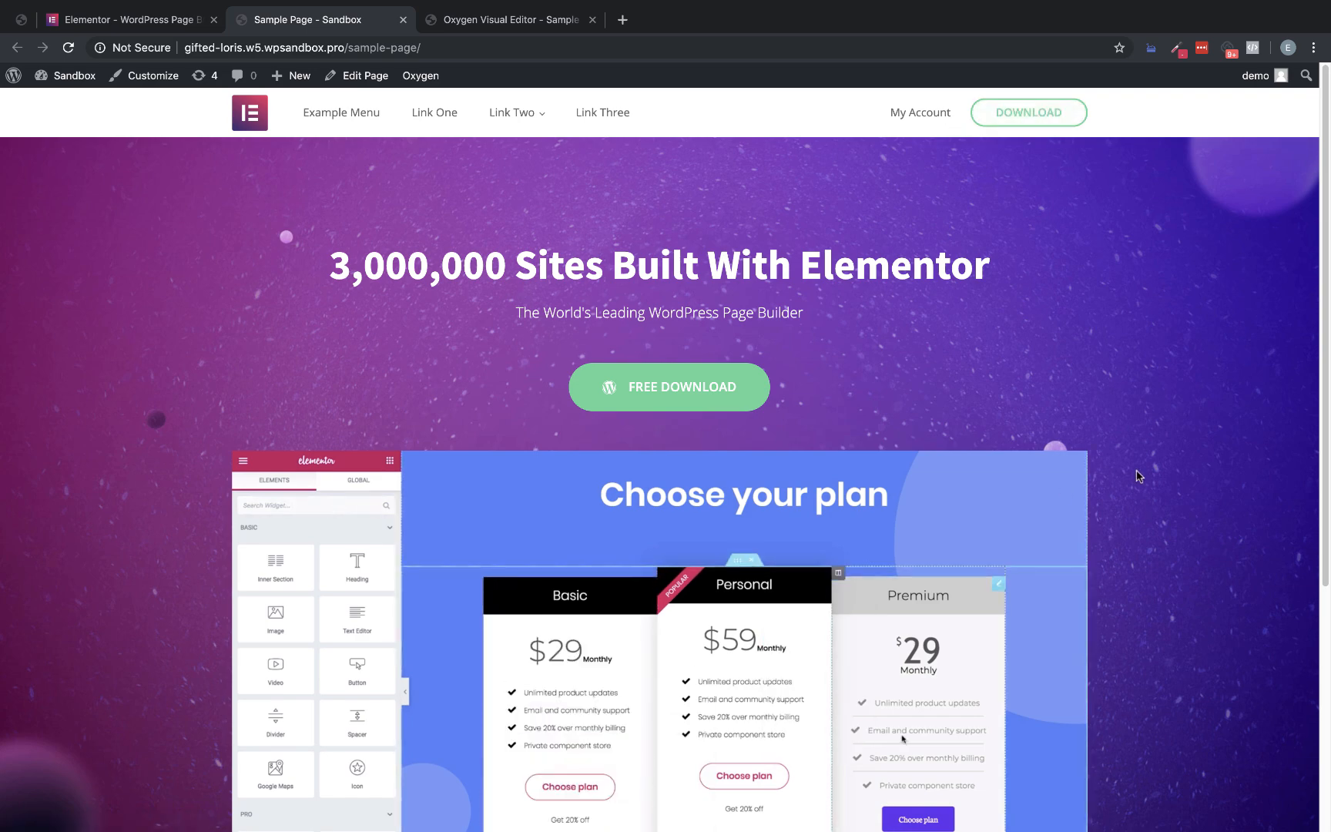
scroll(1094, 338, down, 5)
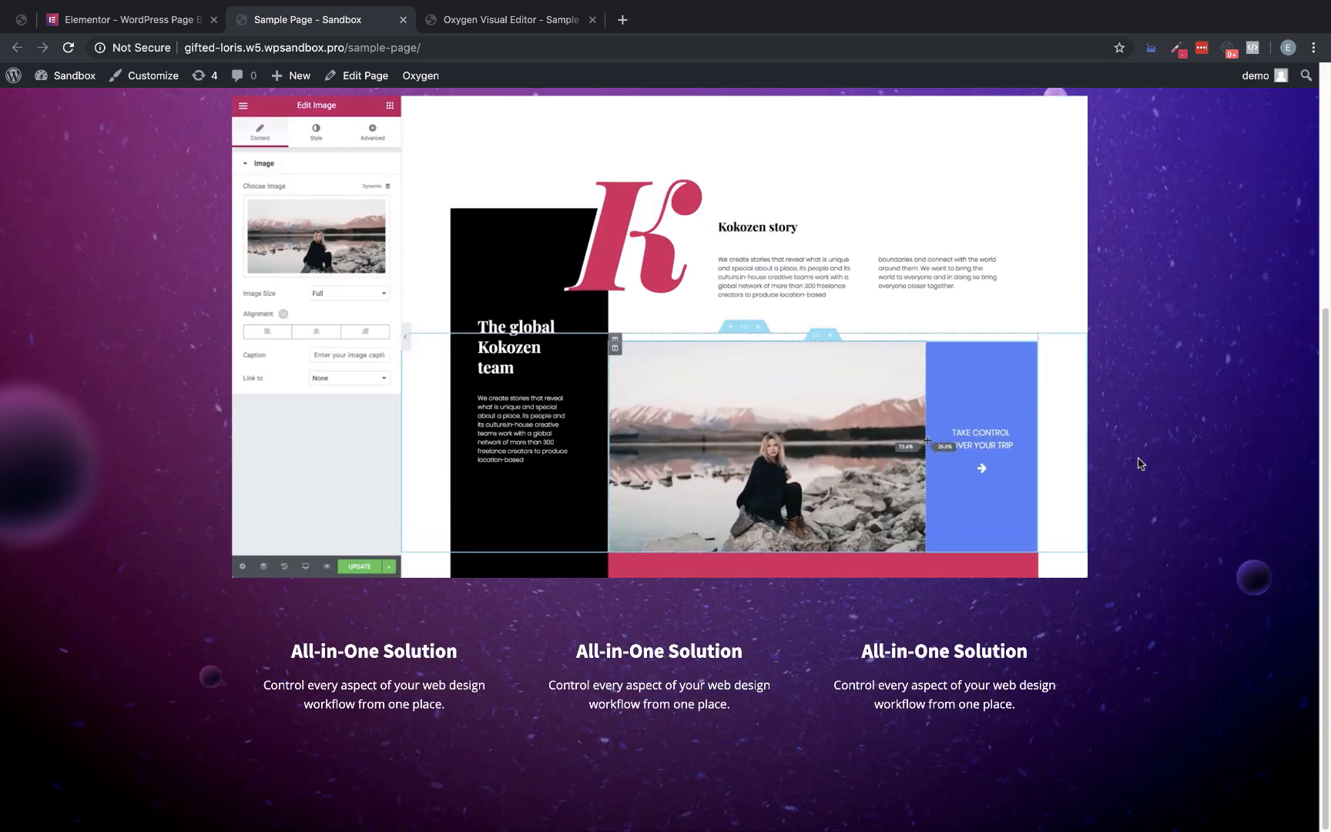
scroll(493, 231, up, 5)
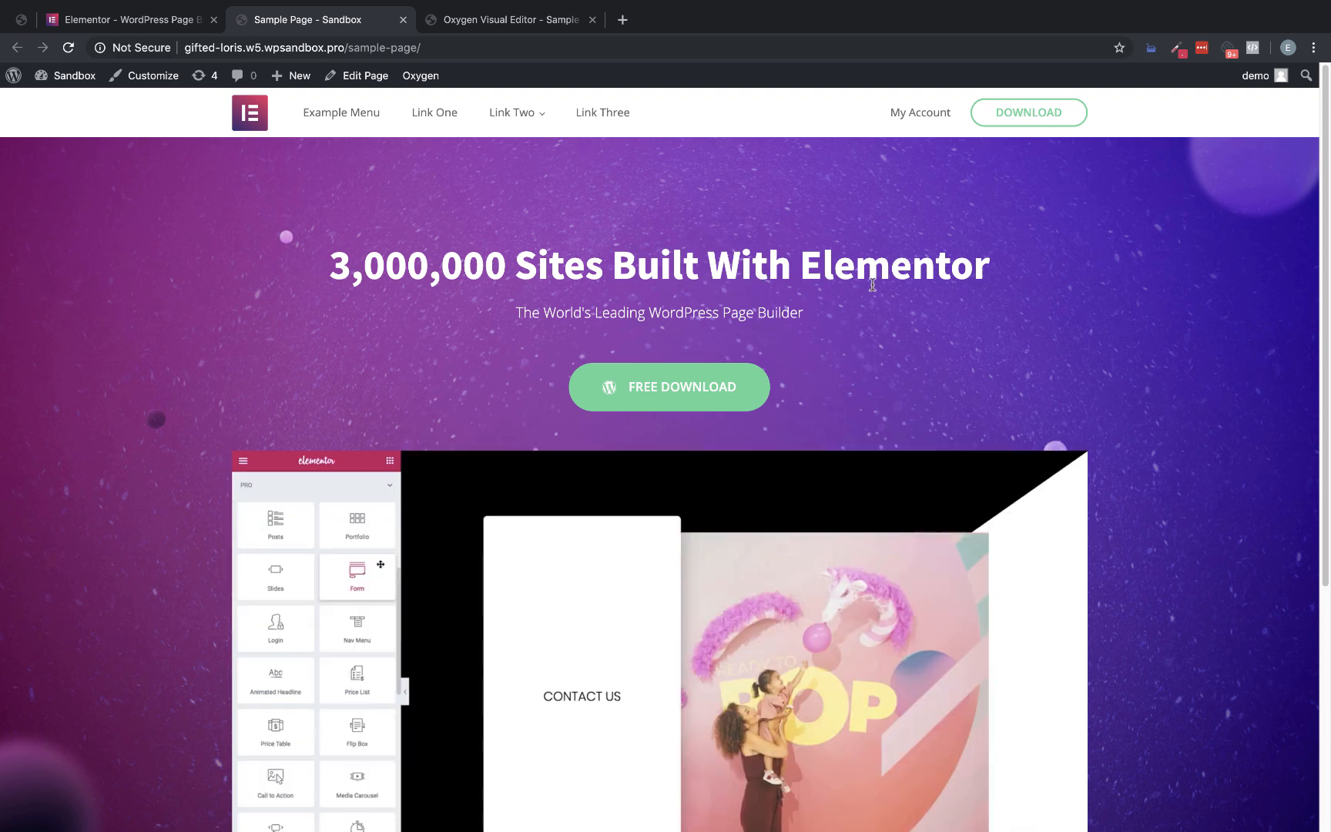
drag(331, 265, 946, 281)
click(984, 281)
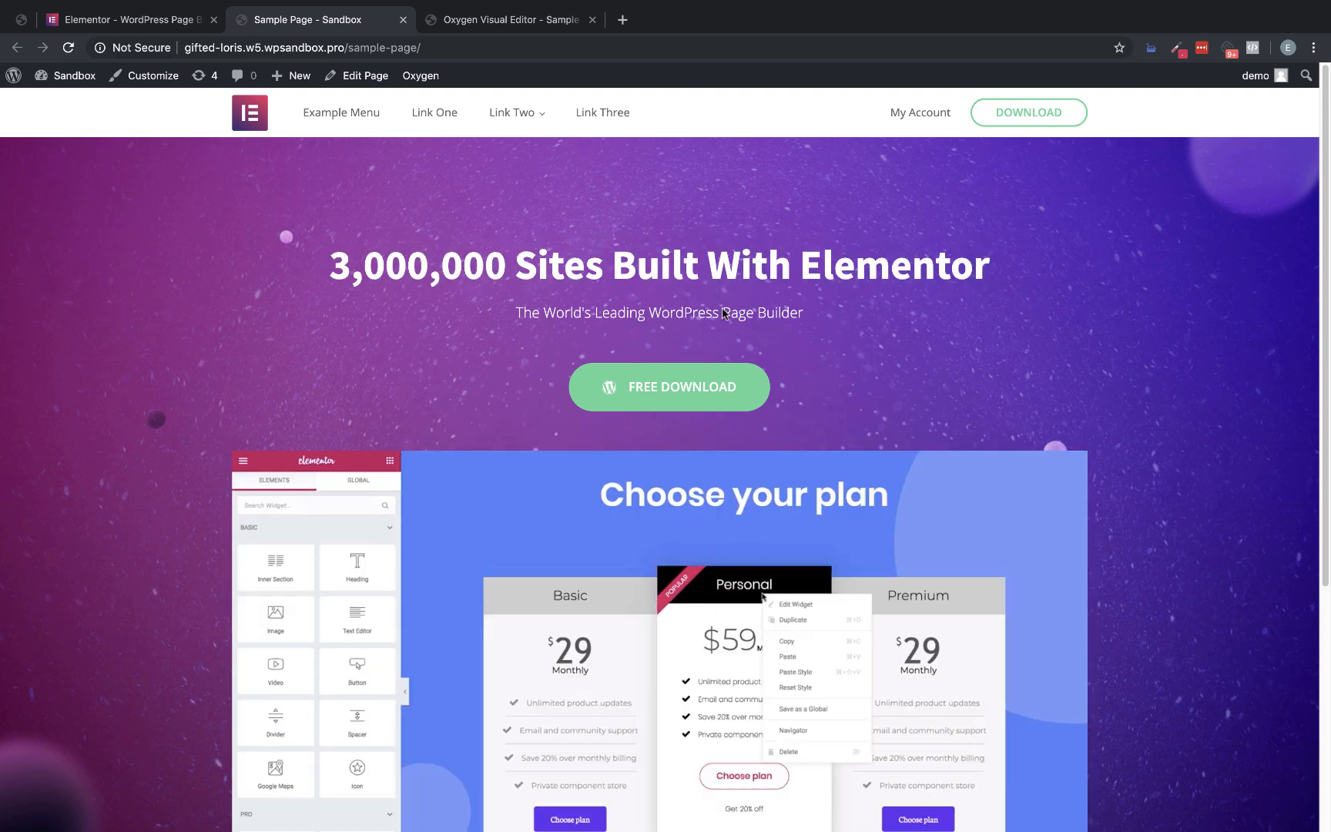
Compare the hero video's edges and the spacing around it on the sample page's frontend with the original Elementor page
scroll(1047, 308, down, 1)
scroll(1047, 308, down, 5)
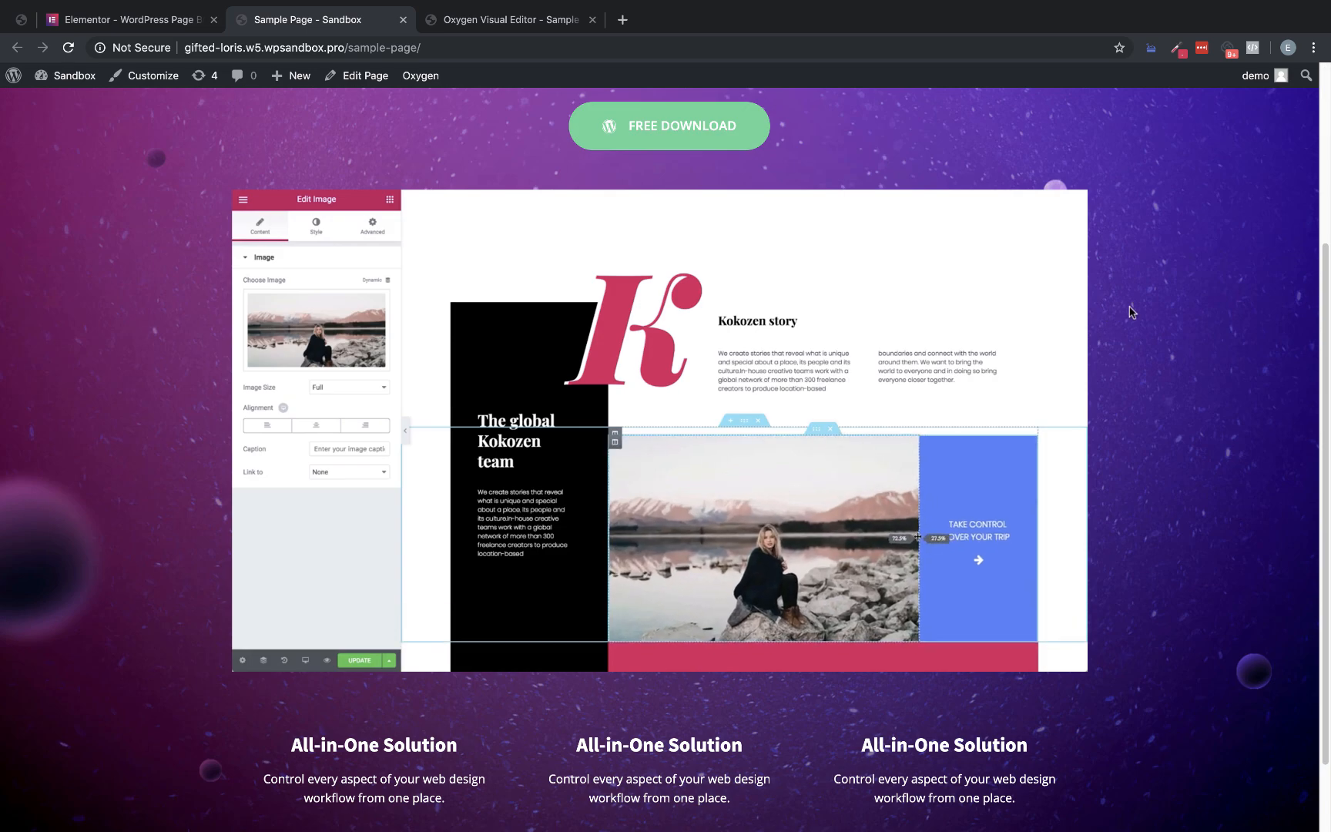
click(130, 23)
scroll(523, 493, down, 5)
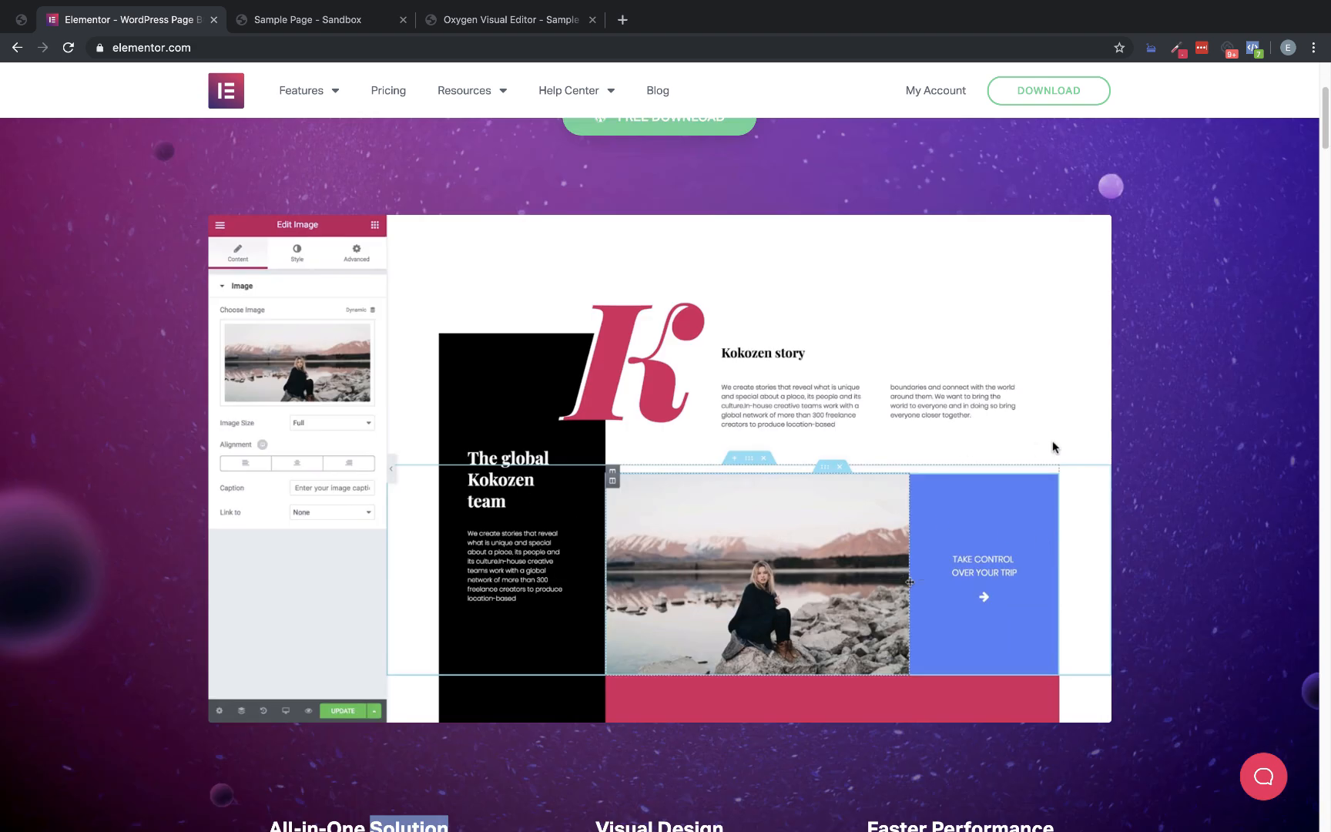
click(373, 31)
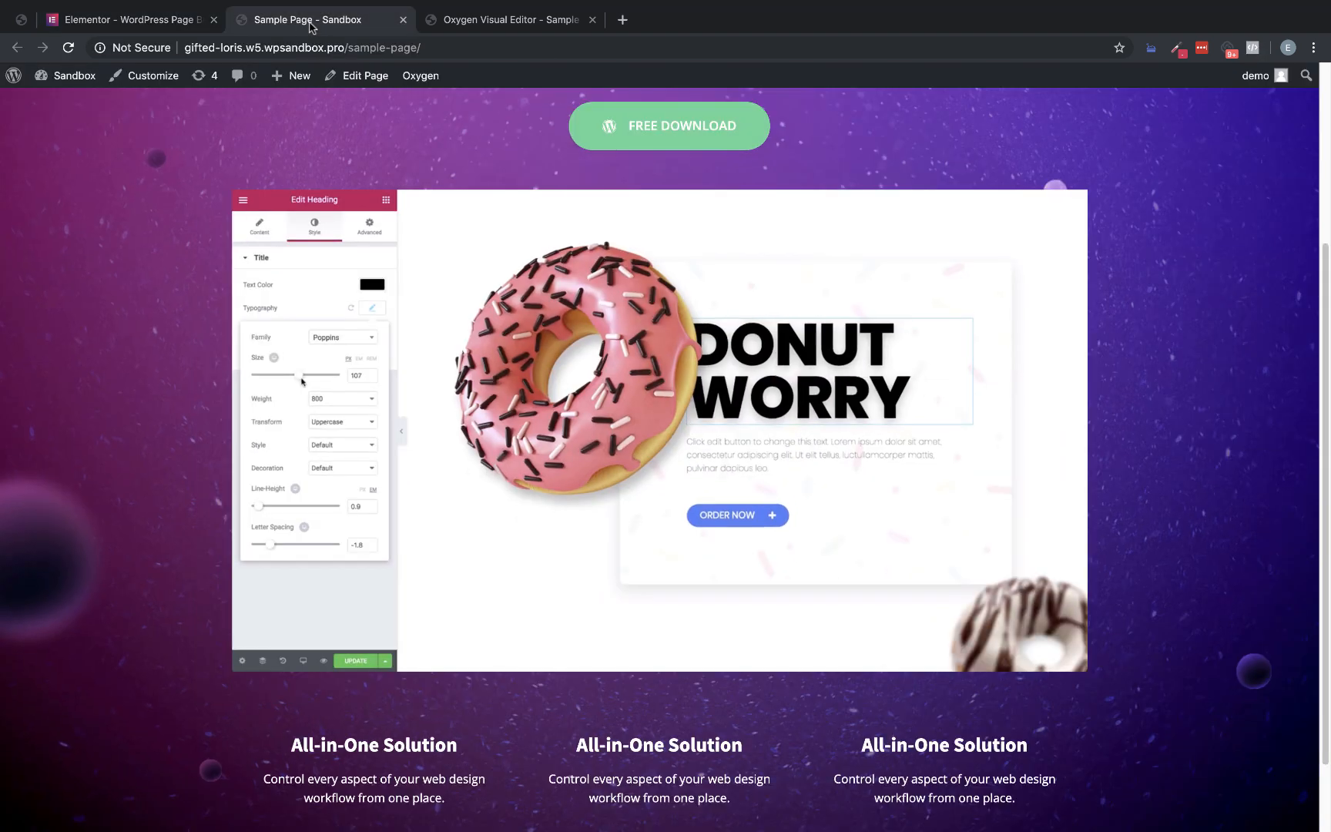
click(106, 18)
click(331, 25)
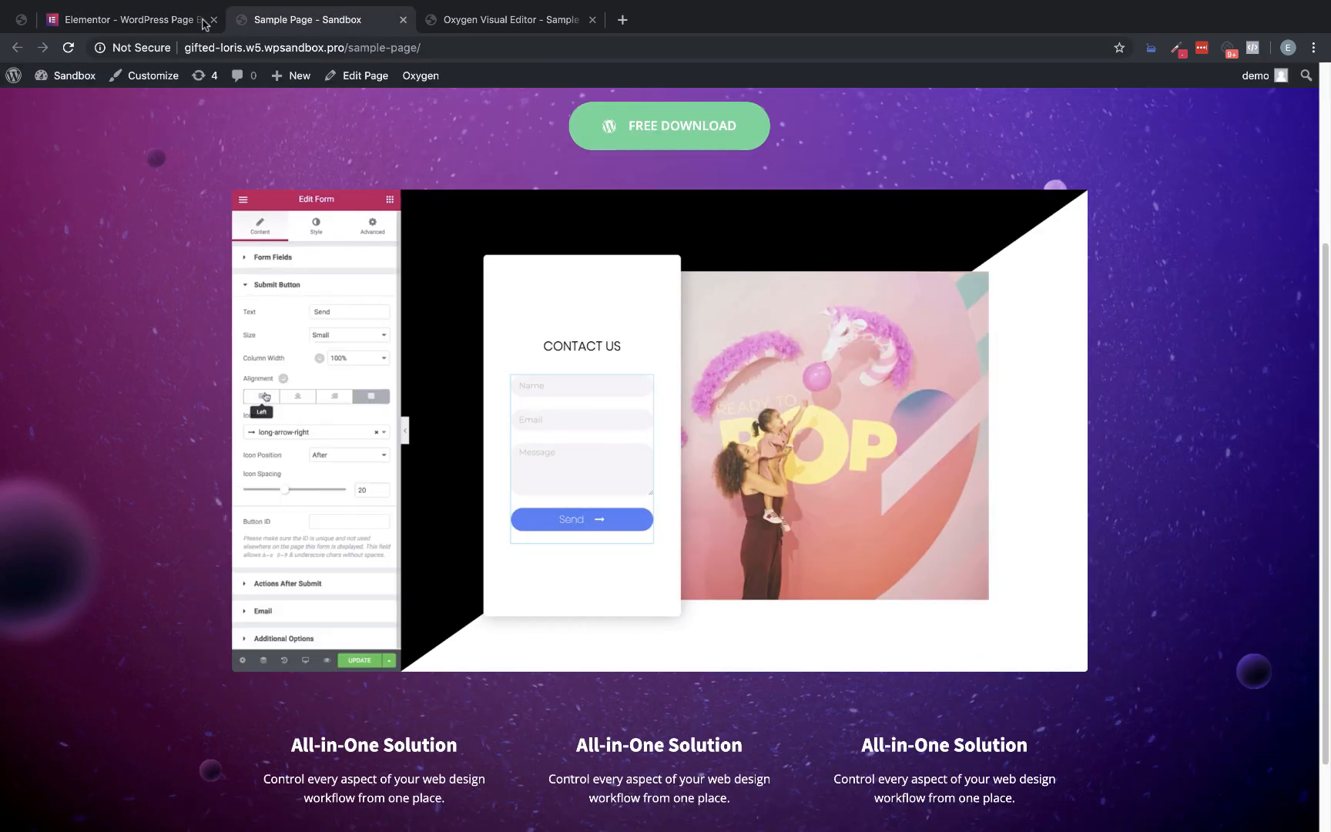
click(125, 15)
click(293, 22)
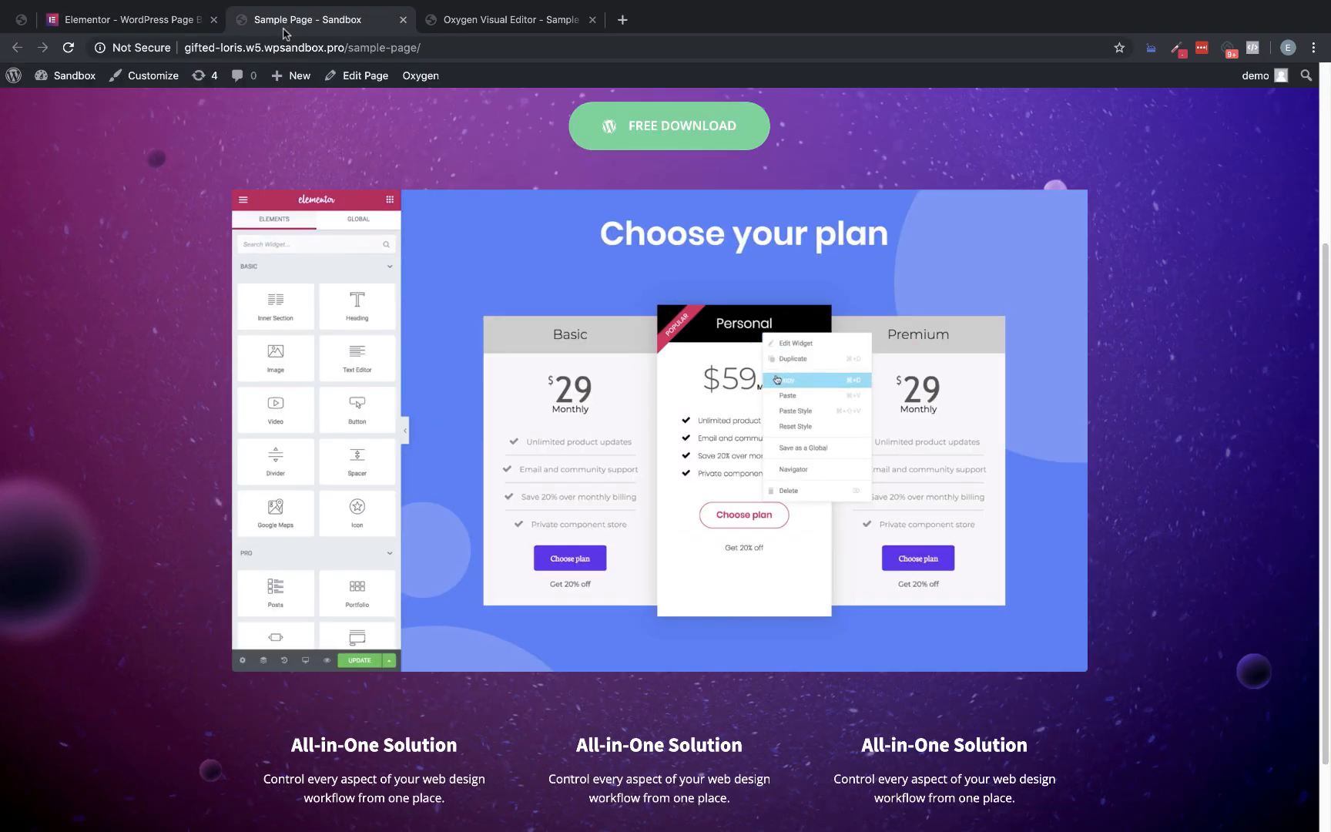
In the Oxygen builder tab, add border-radius: 4px to the .hero-video rule in the video code block's CSS and save the page
click(493, 19)
drag(493, 19, 316, 19)
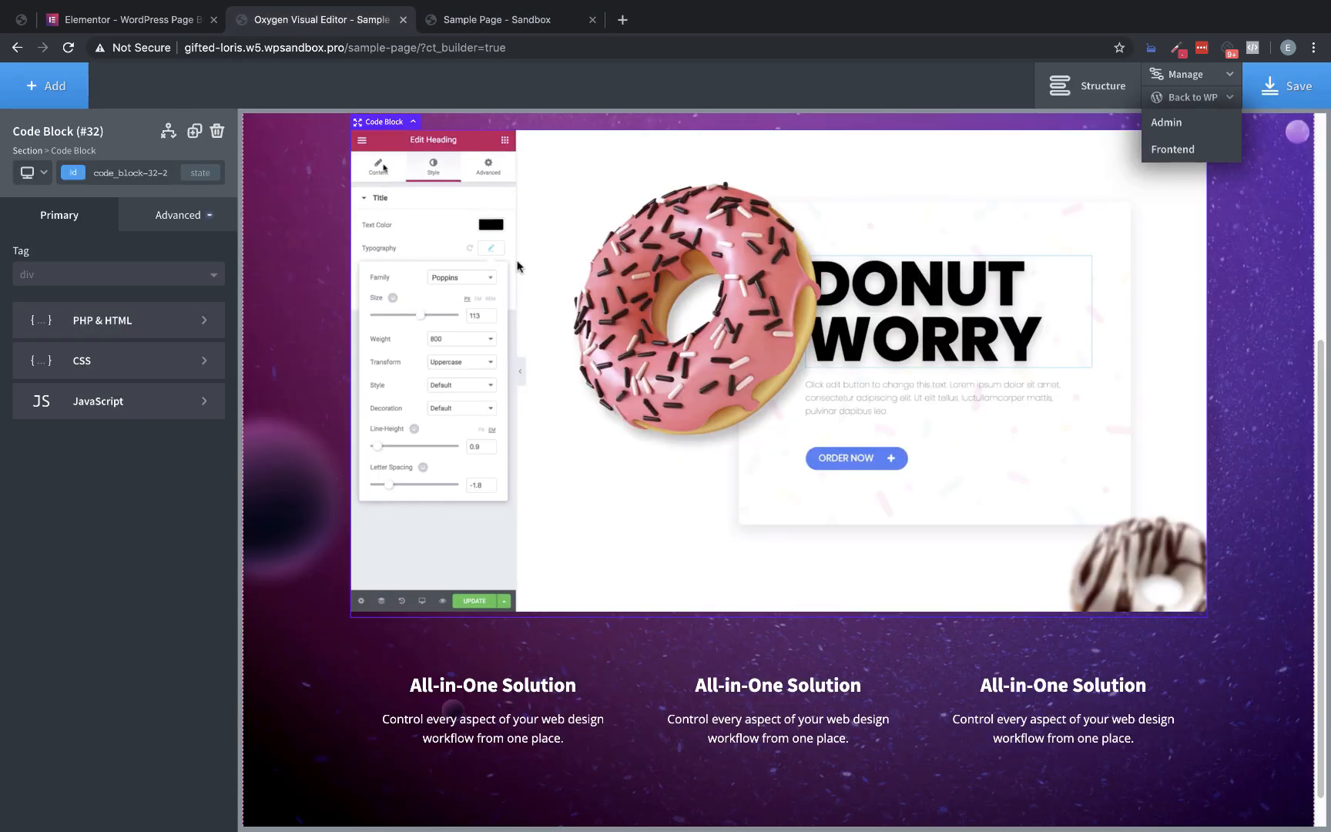
scroll(581, 293, up, 1)
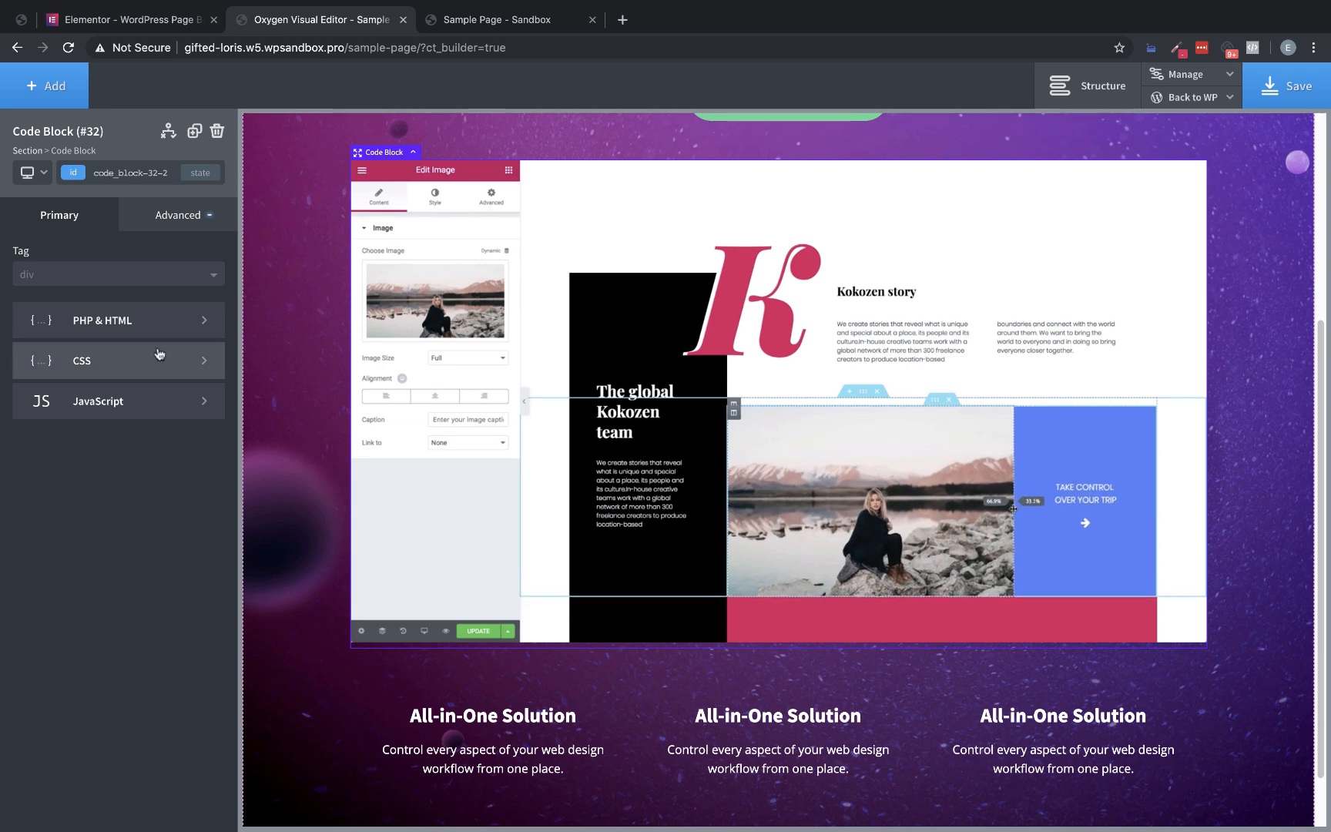
click(116, 321)
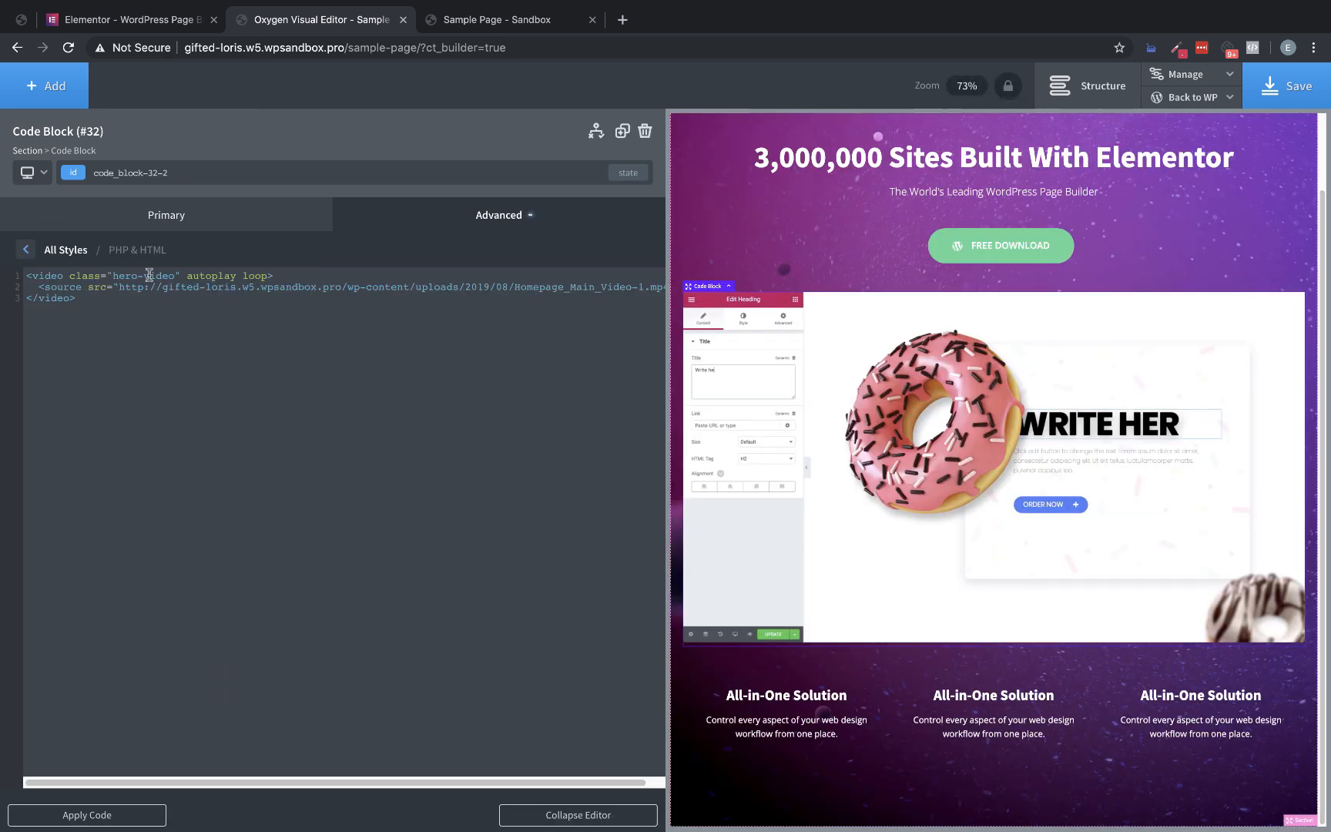
click(25, 251)
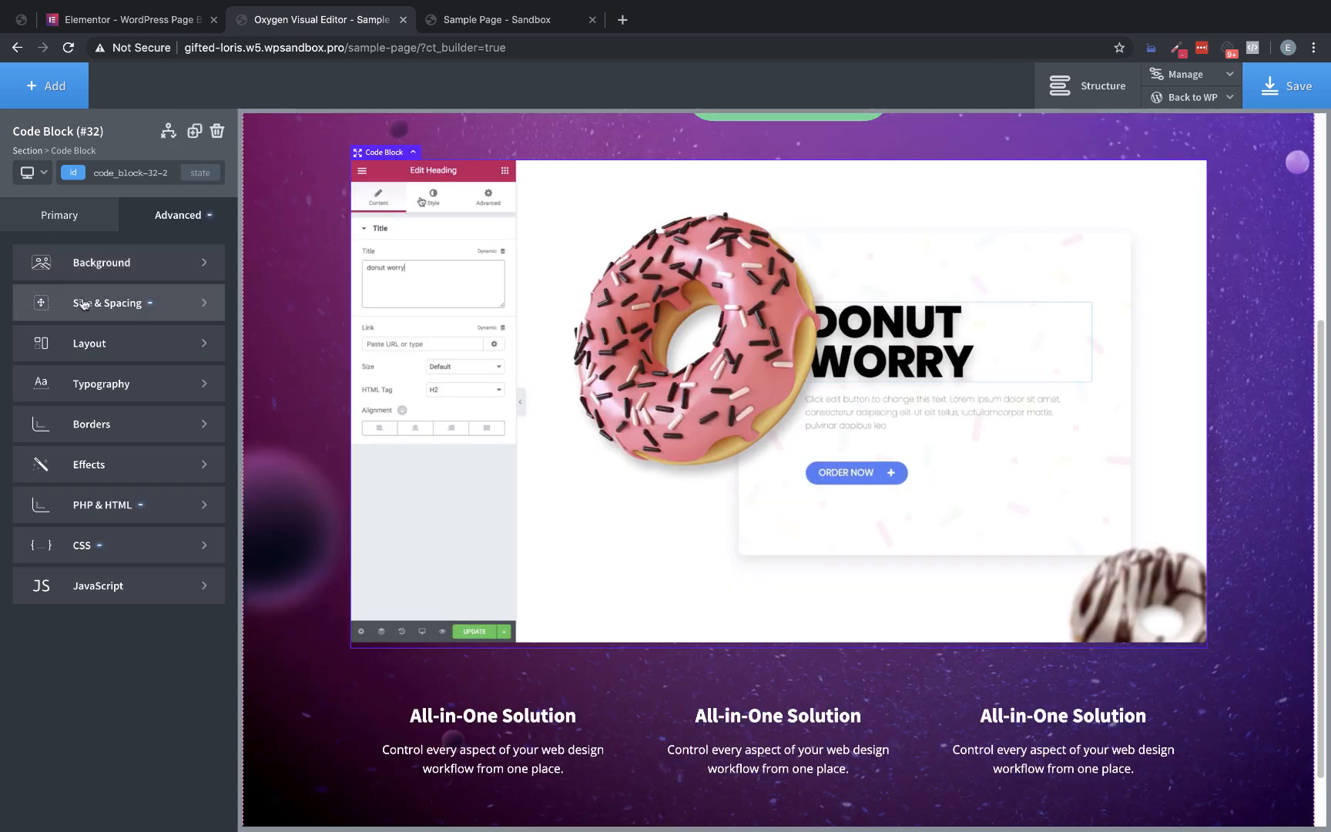
click(96, 544)
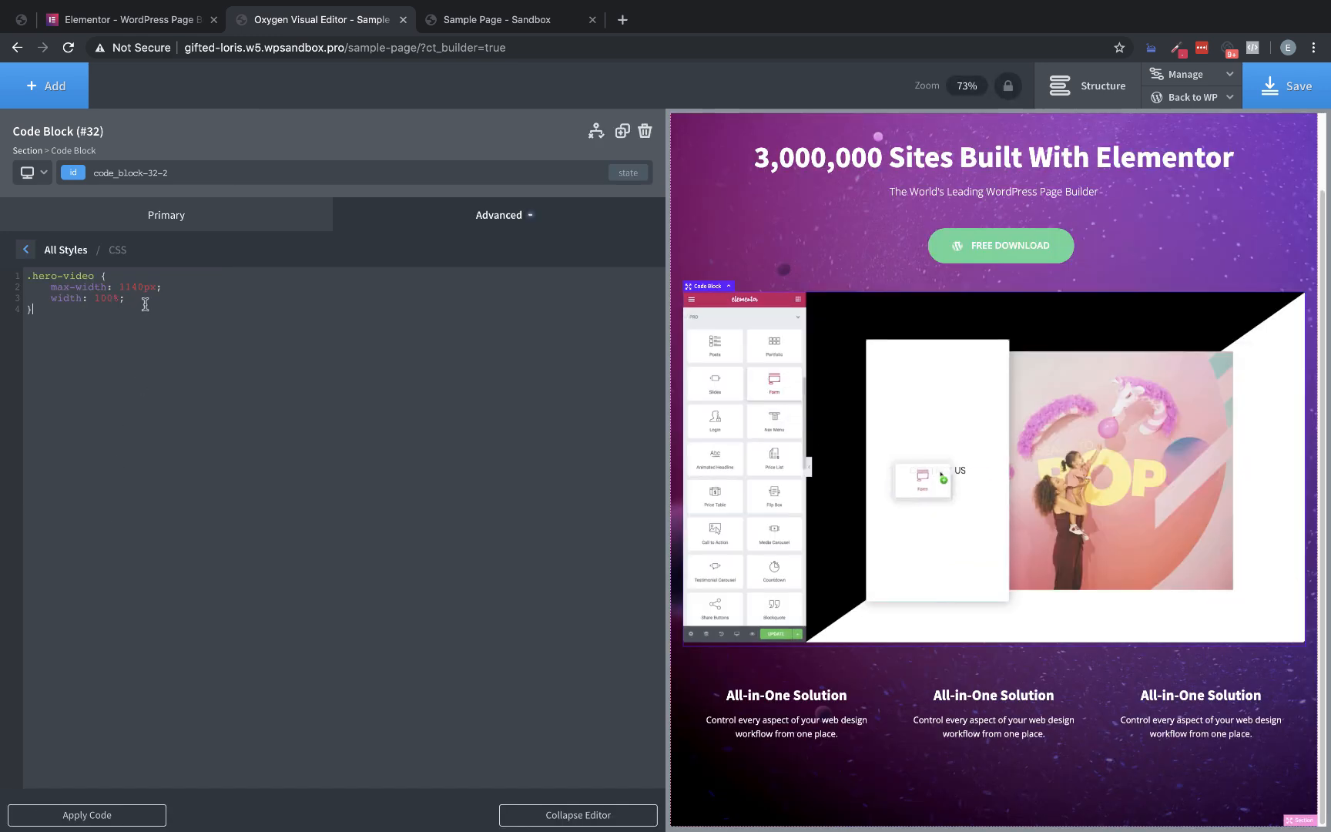
click(144, 297)
key(Return)
text(border-radius: 4px;)
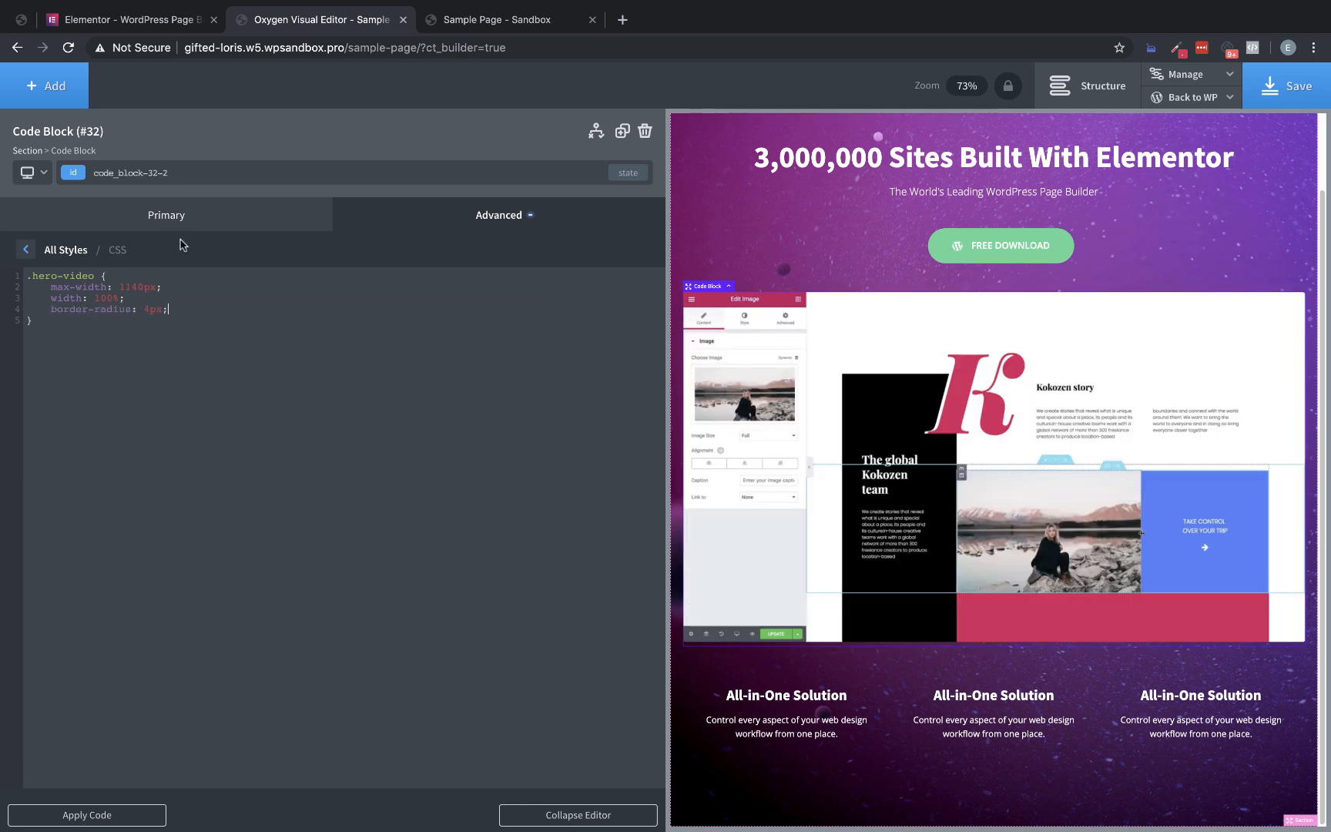
click(1287, 85)
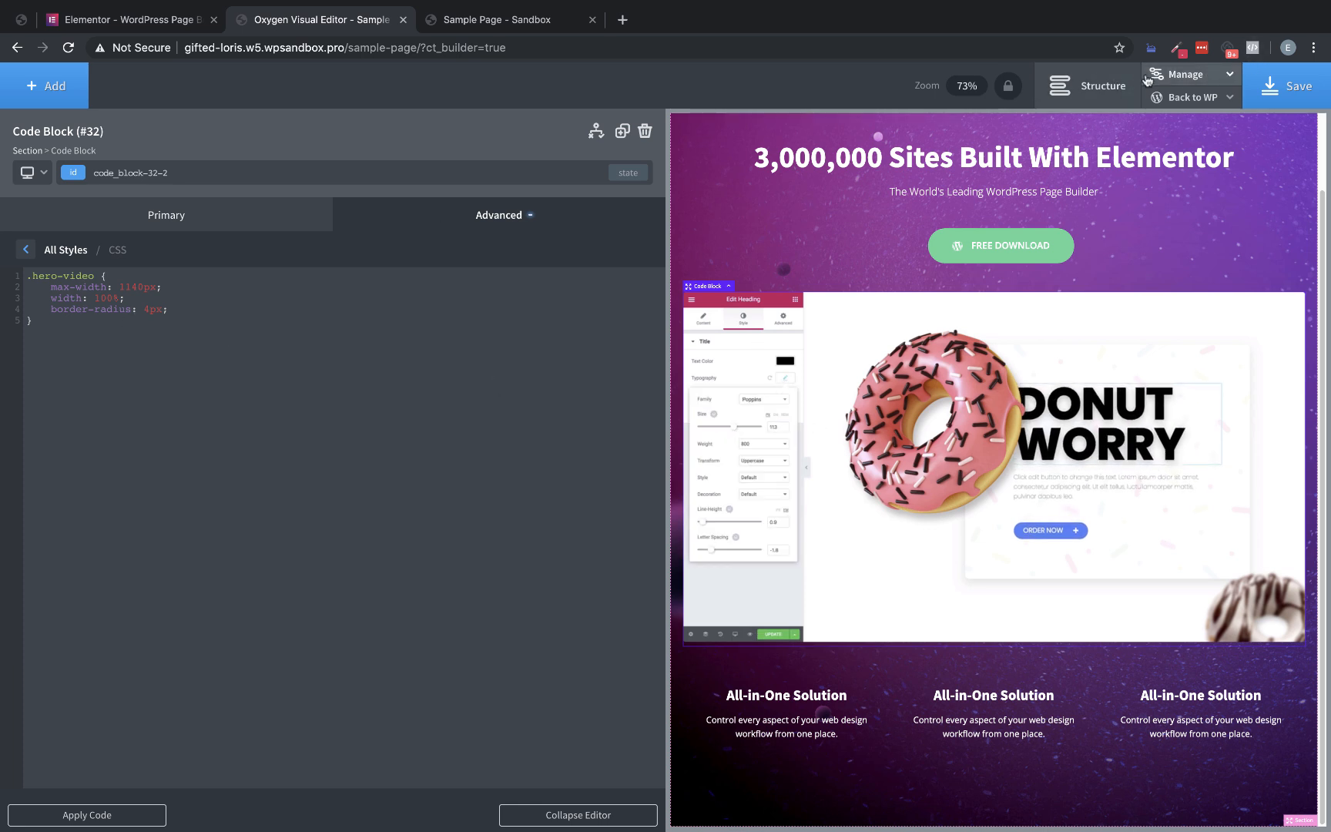
Open the custom-css stylesheet and copy the box-shadow declaration from the nav menu's .sub-menu rule
click(1176, 85)
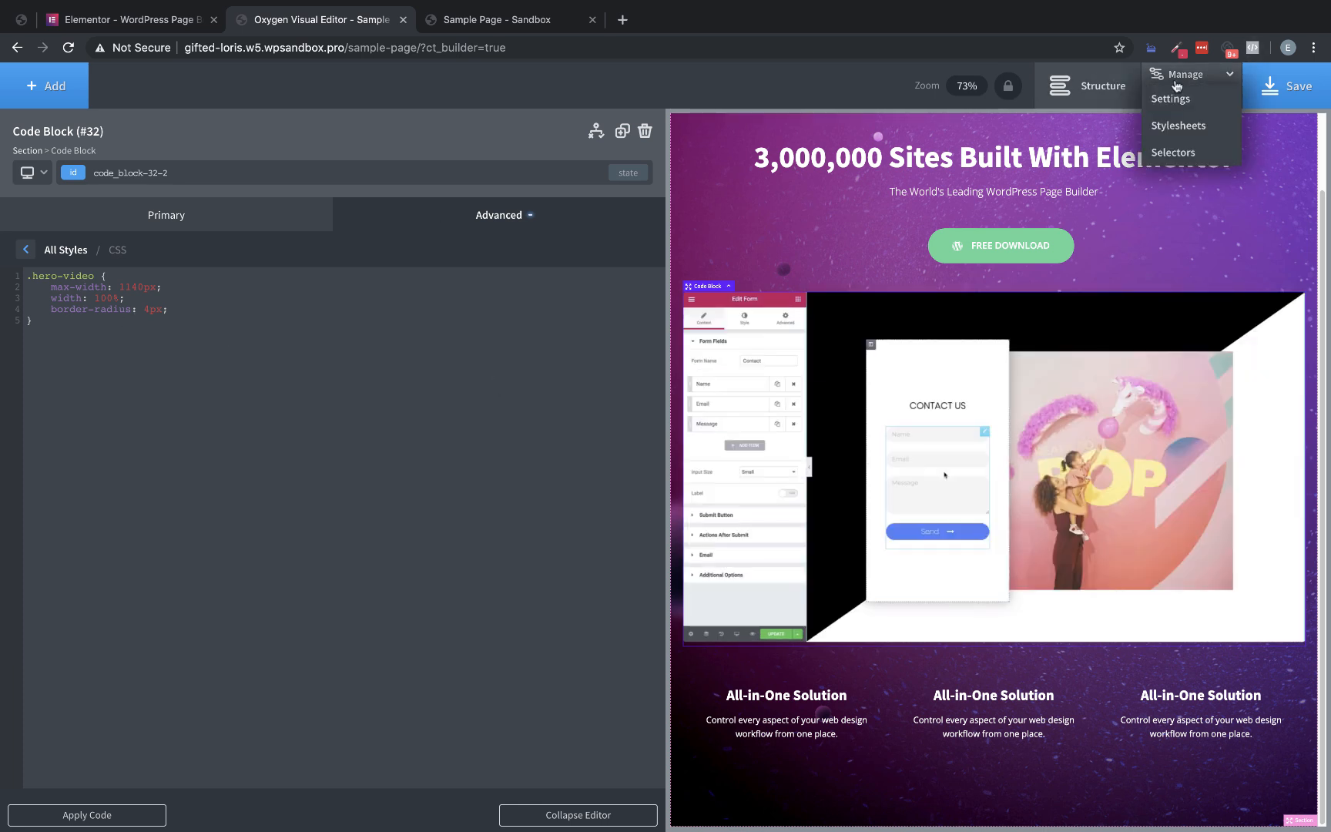
click(1169, 125)
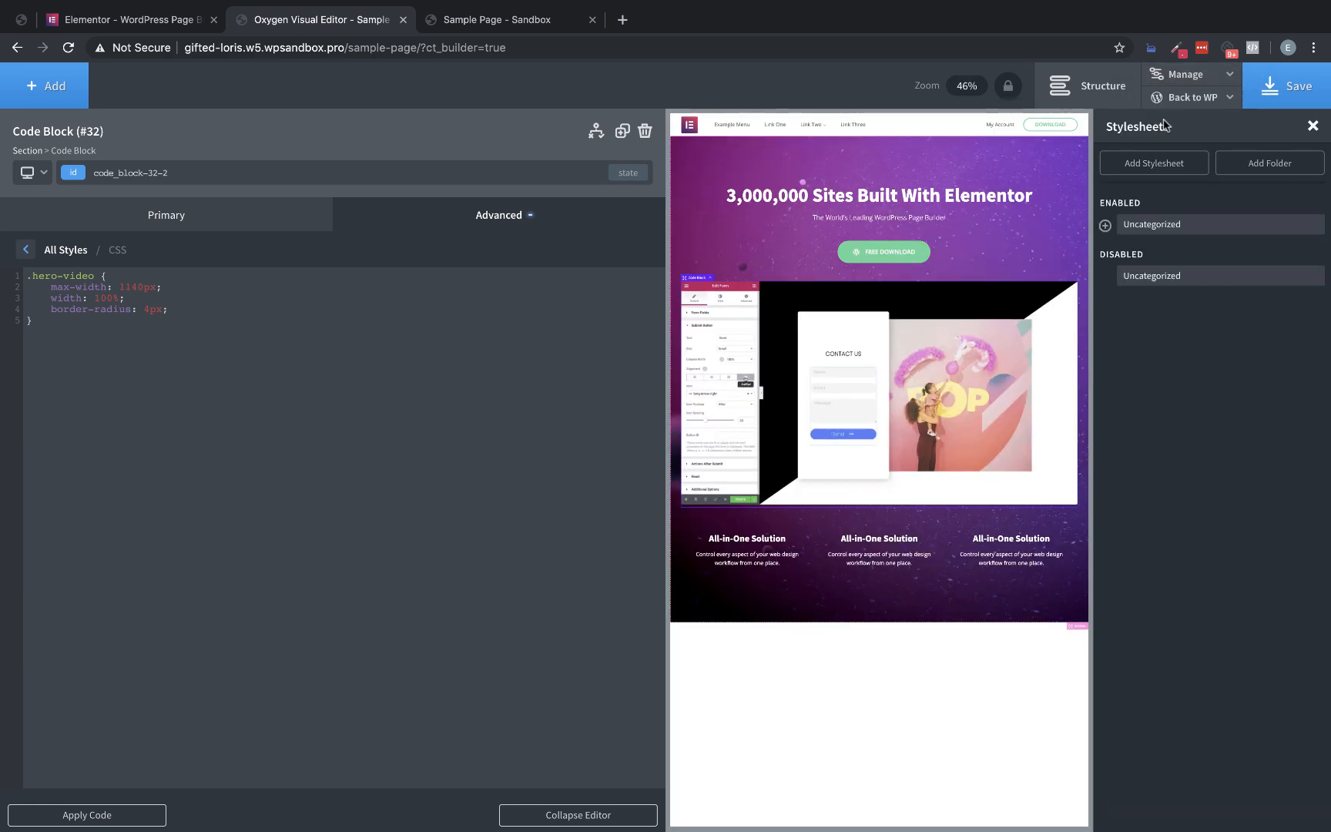
click(1106, 226)
click(1159, 251)
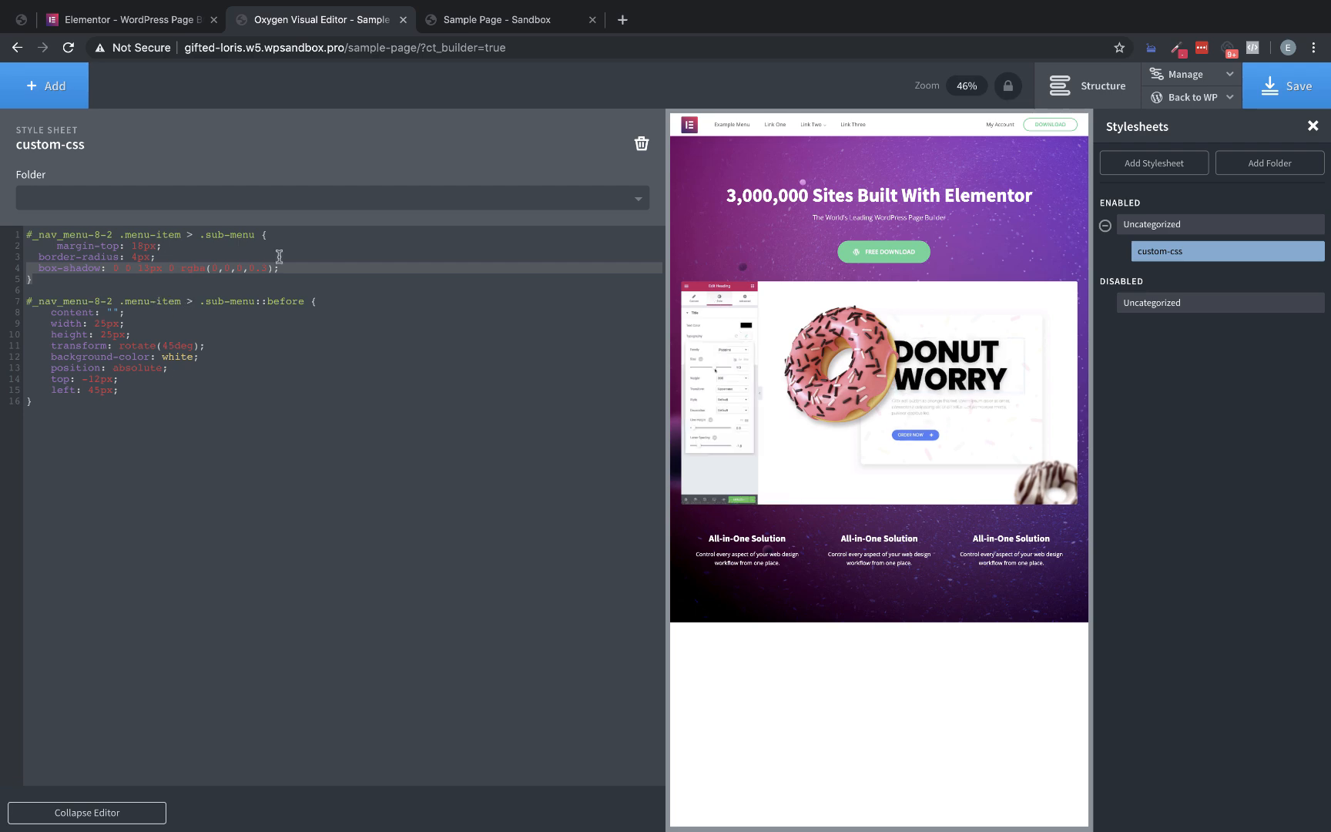
Paste box-shadow: 0 0 13px 0 rgba(0,0,0,0.3) below the border radius in the video code block's .hero-video rule
click(928, 377)
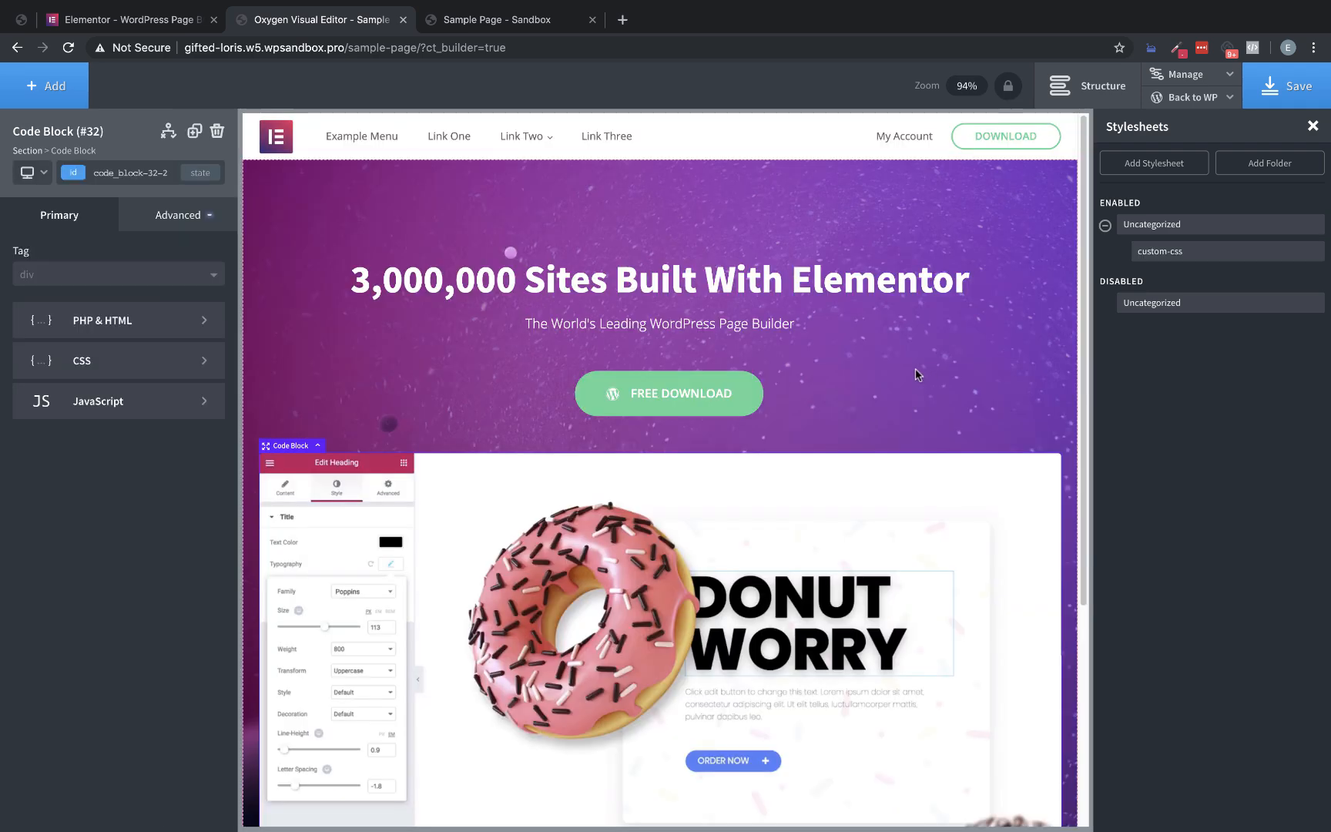
scroll(858, 365, down, 3)
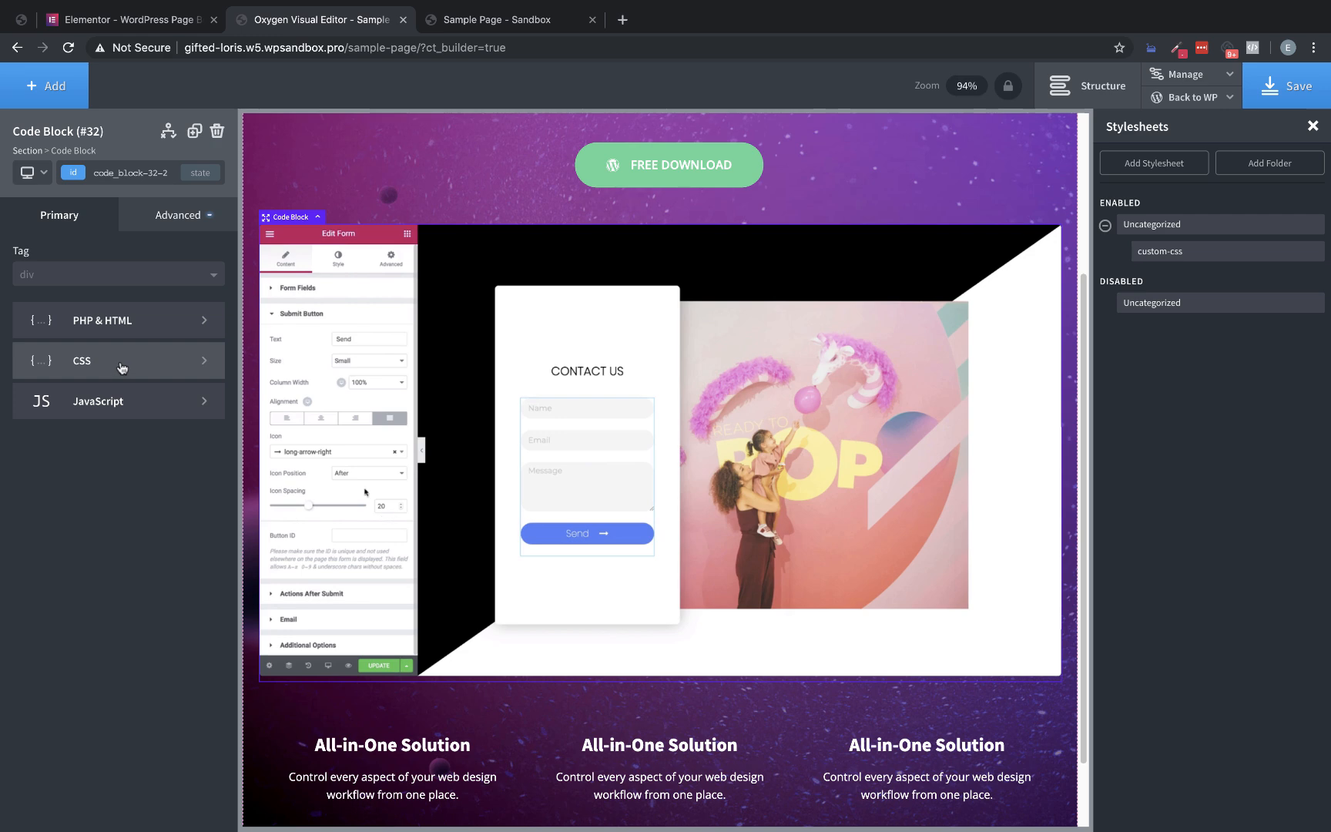
click(116, 372)
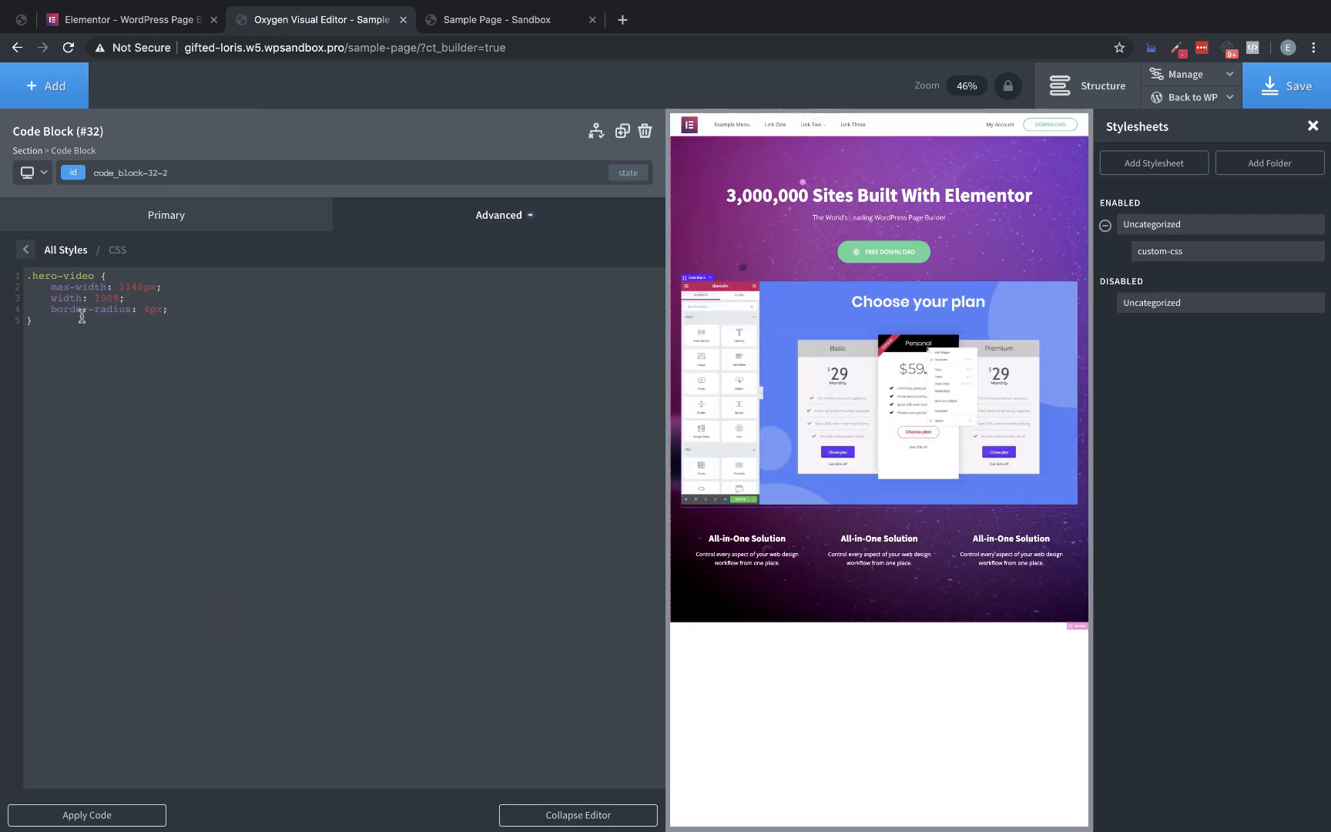
click(190, 310)
key(Return)
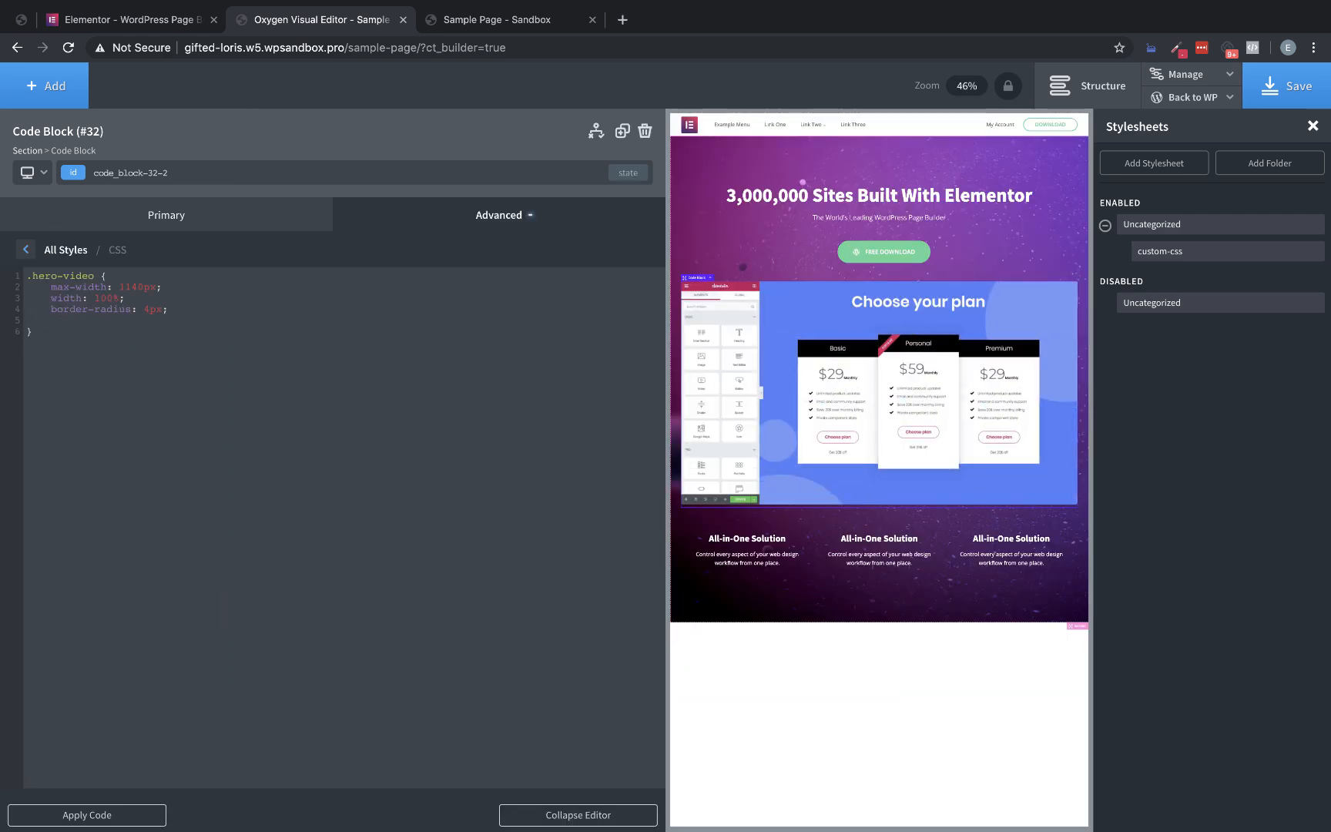
text(box-shadow: 0 0 13px 0 rgba(0,0,0,0.3); })
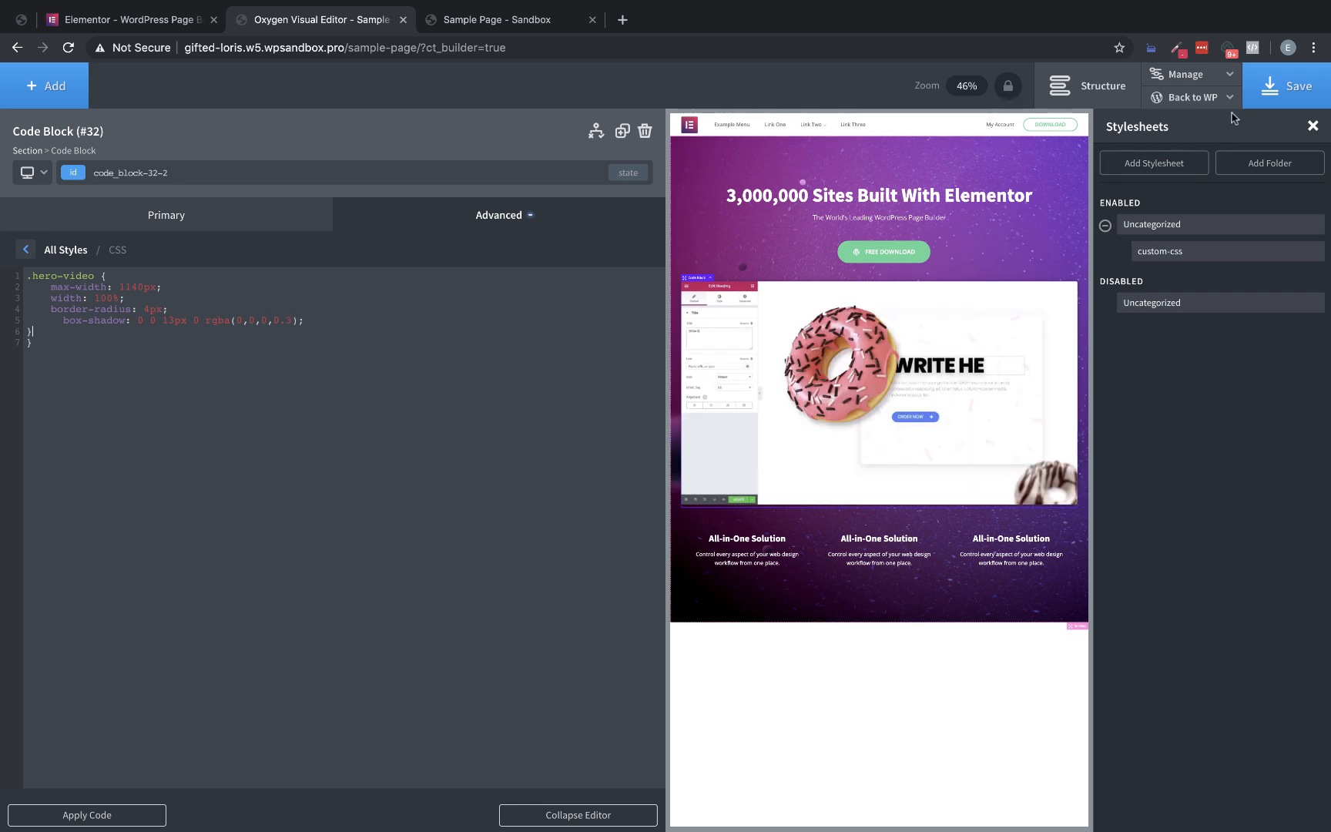
Save the page in the Oxygen builder and reload the sample page's frontend
click(1260, 103)
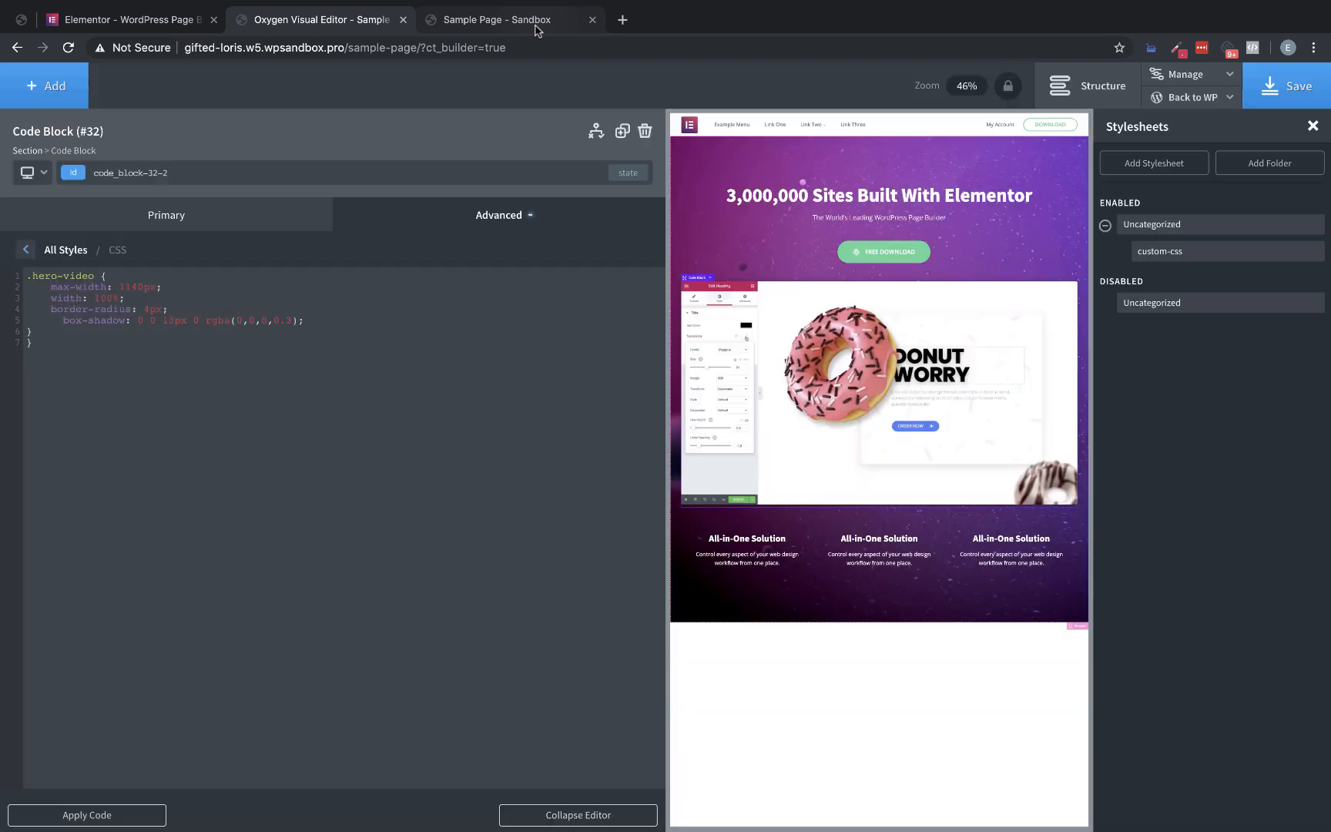
click(534, 21)
click(69, 47)
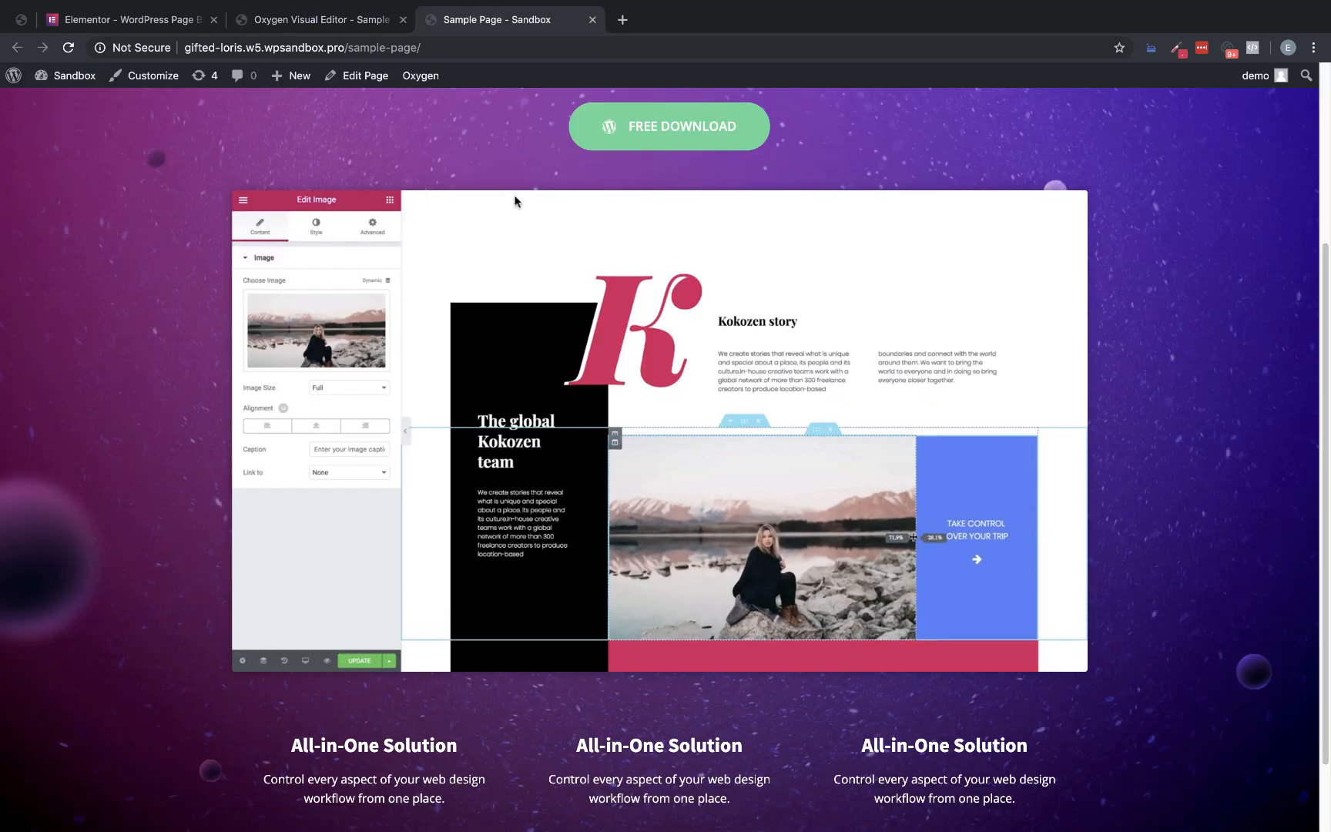
Compare the hero section and its video on the original Elementor page with the sample page's frontend
click(152, 14)
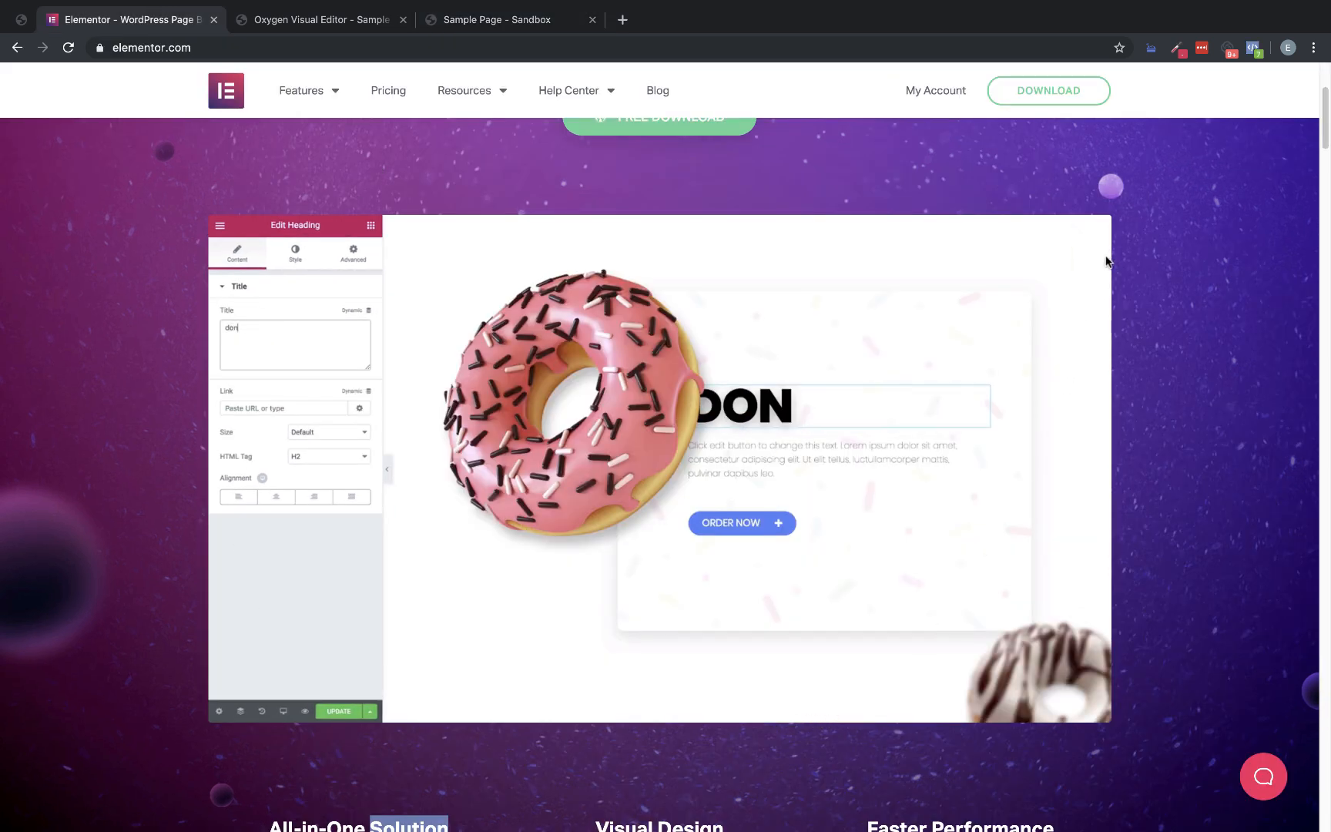
click(484, 16)
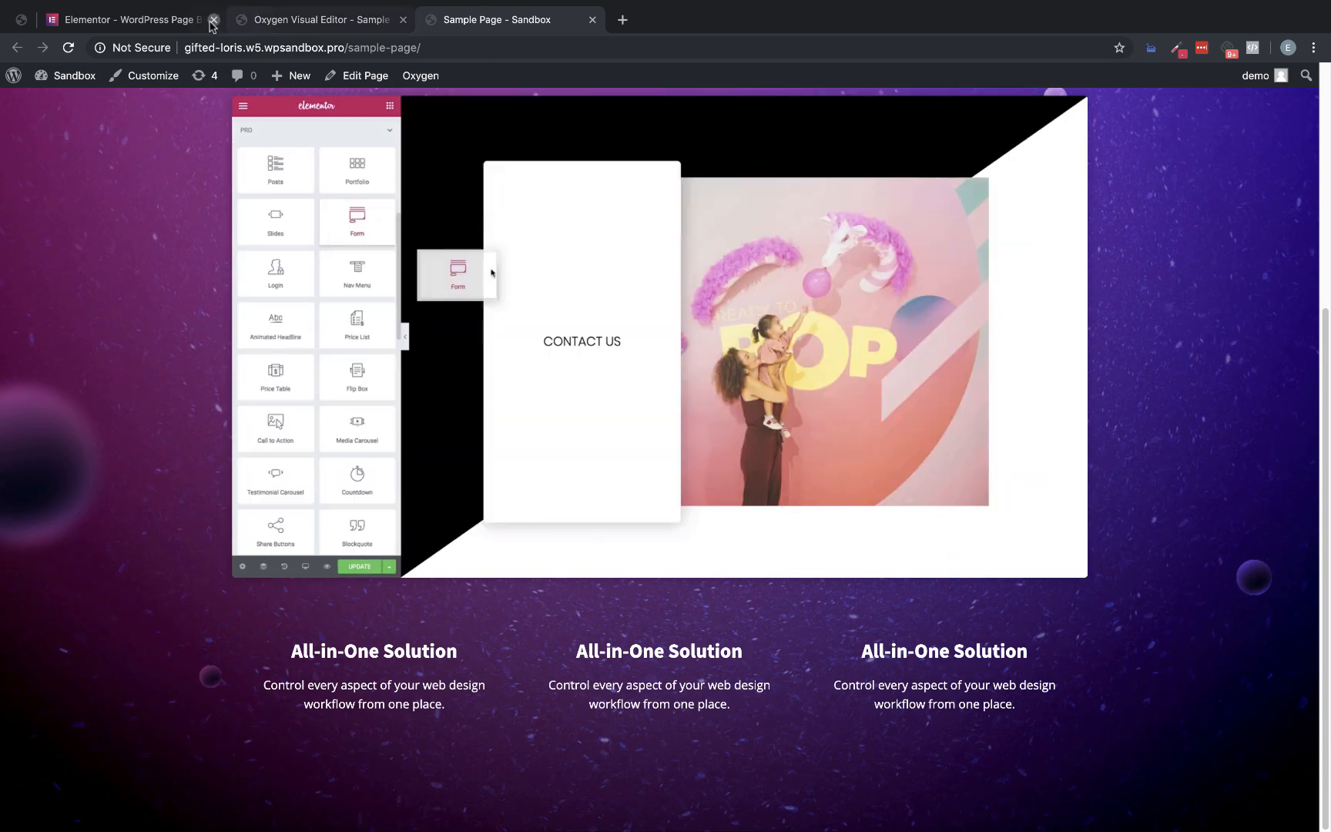
click(160, 20)
scroll(1226, 318, up, 3)
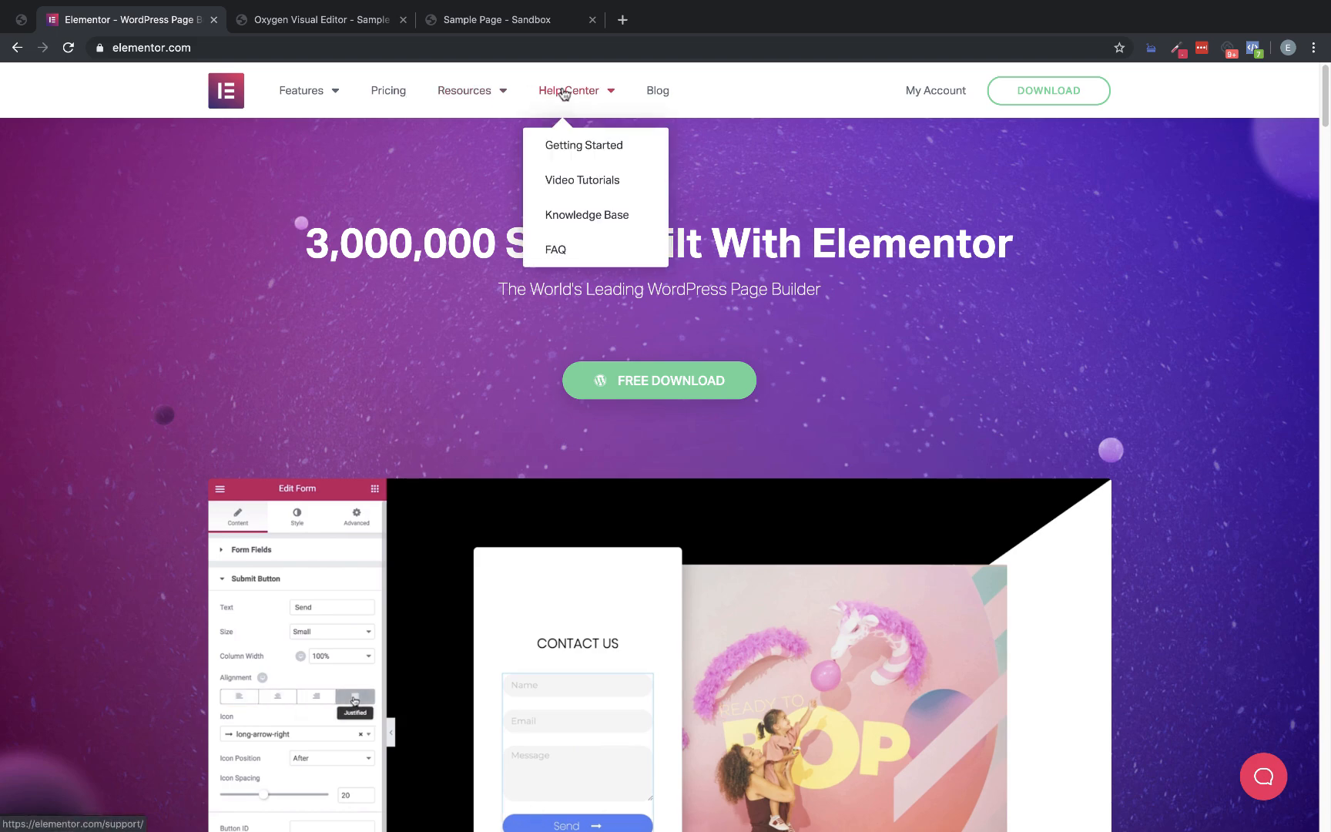
click(266, 21)
click(429, 20)
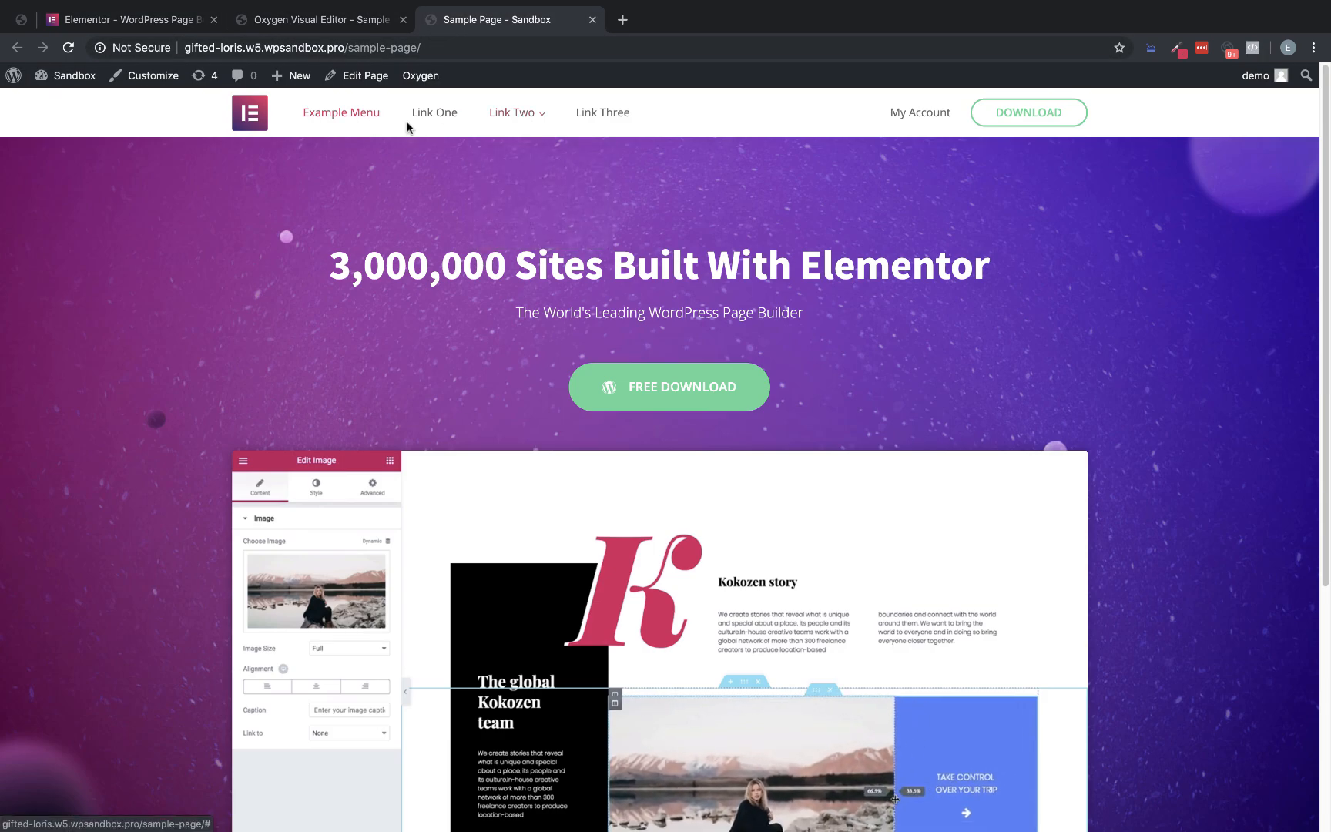
scroll(969, 228, down, 4)
click(202, 23)
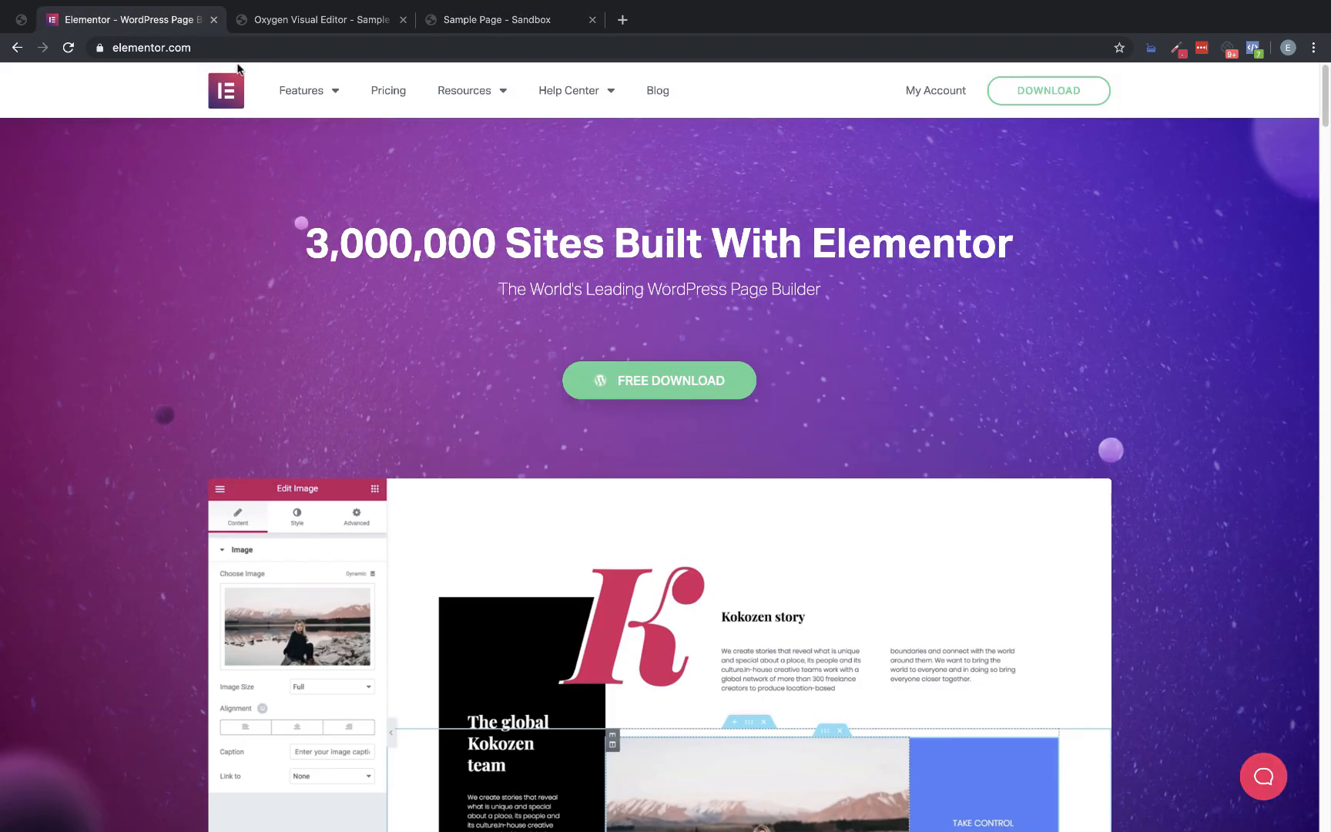
Examine the "Built for Professionals From Freelancer to Agency" section on the Elementor page and inspect its section element and computed margin
scroll(643, 165, down, 12)
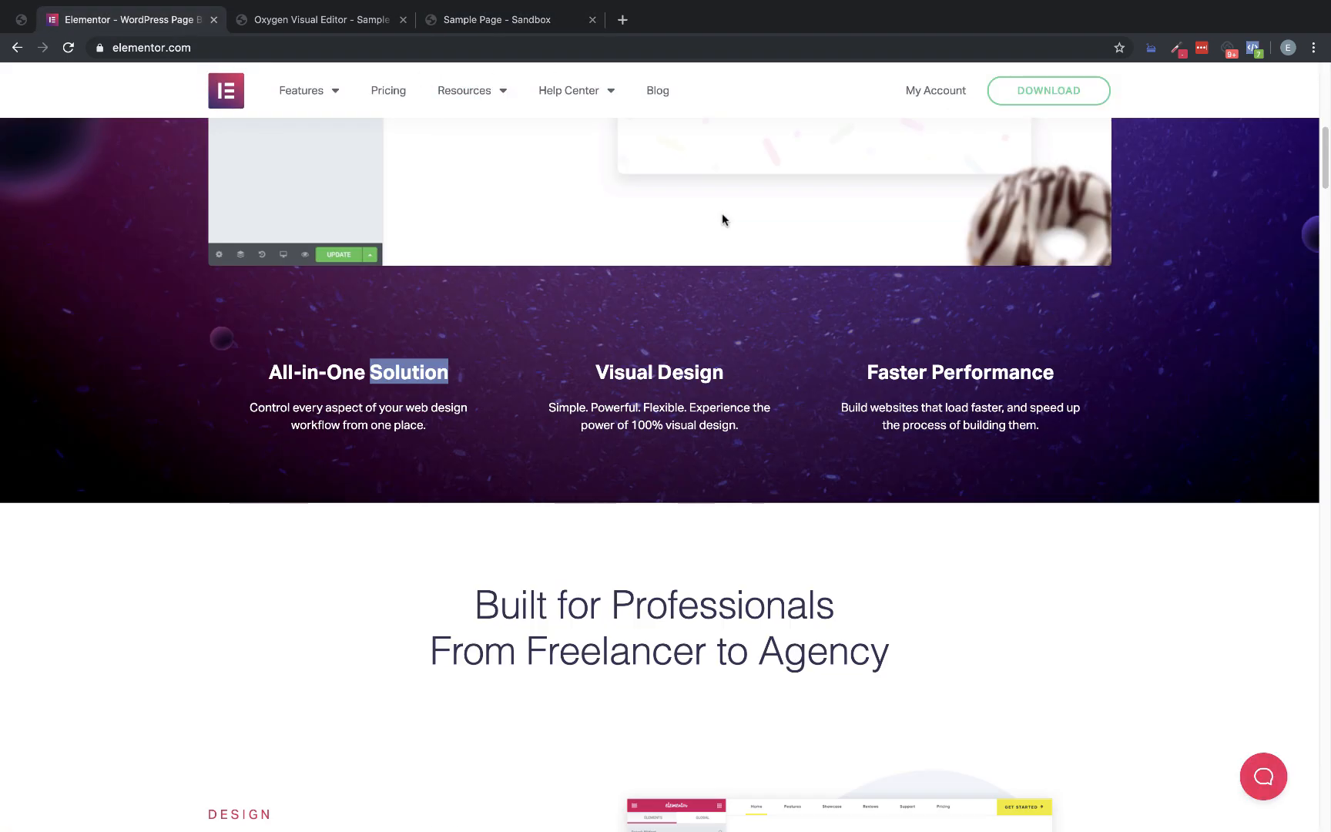
scroll(726, 213, down, 5)
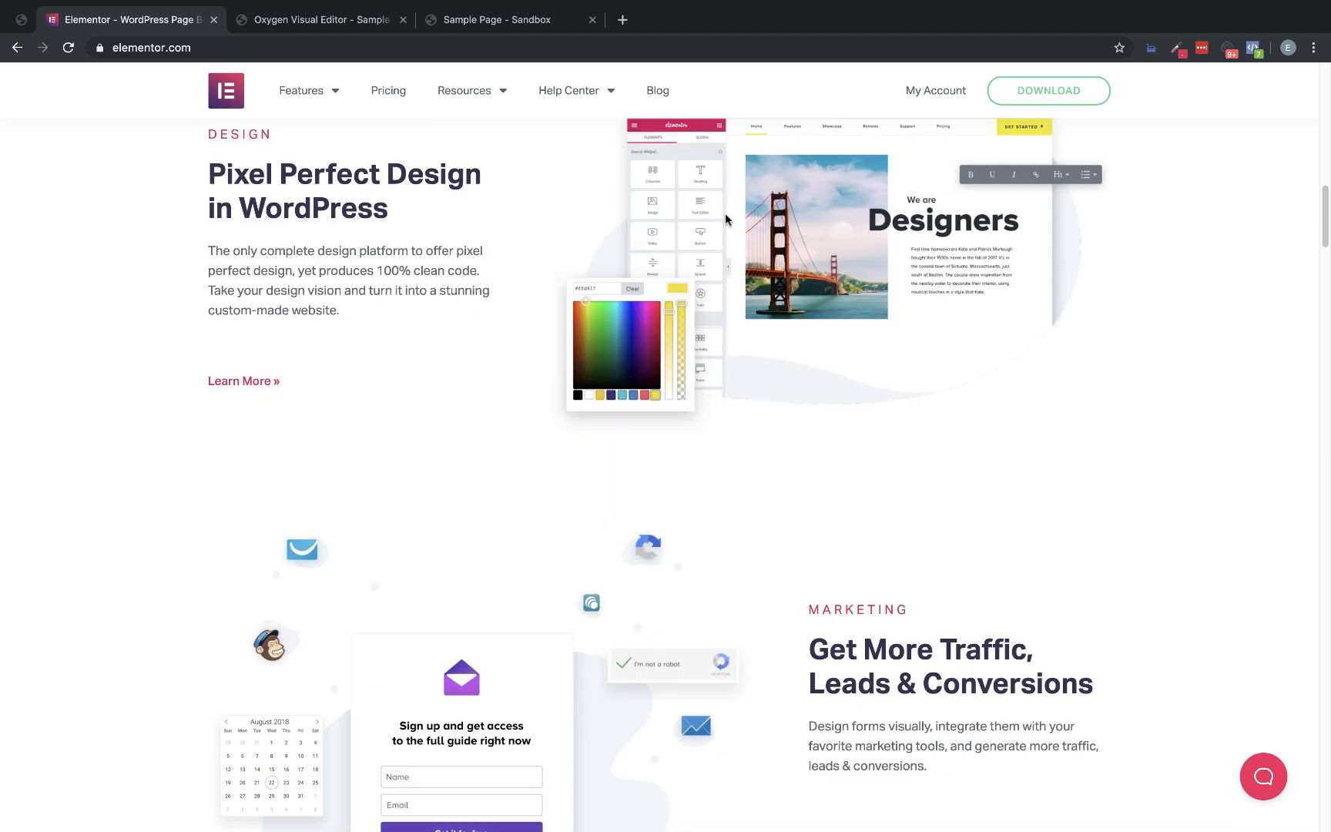
scroll(715, 392, up, 7)
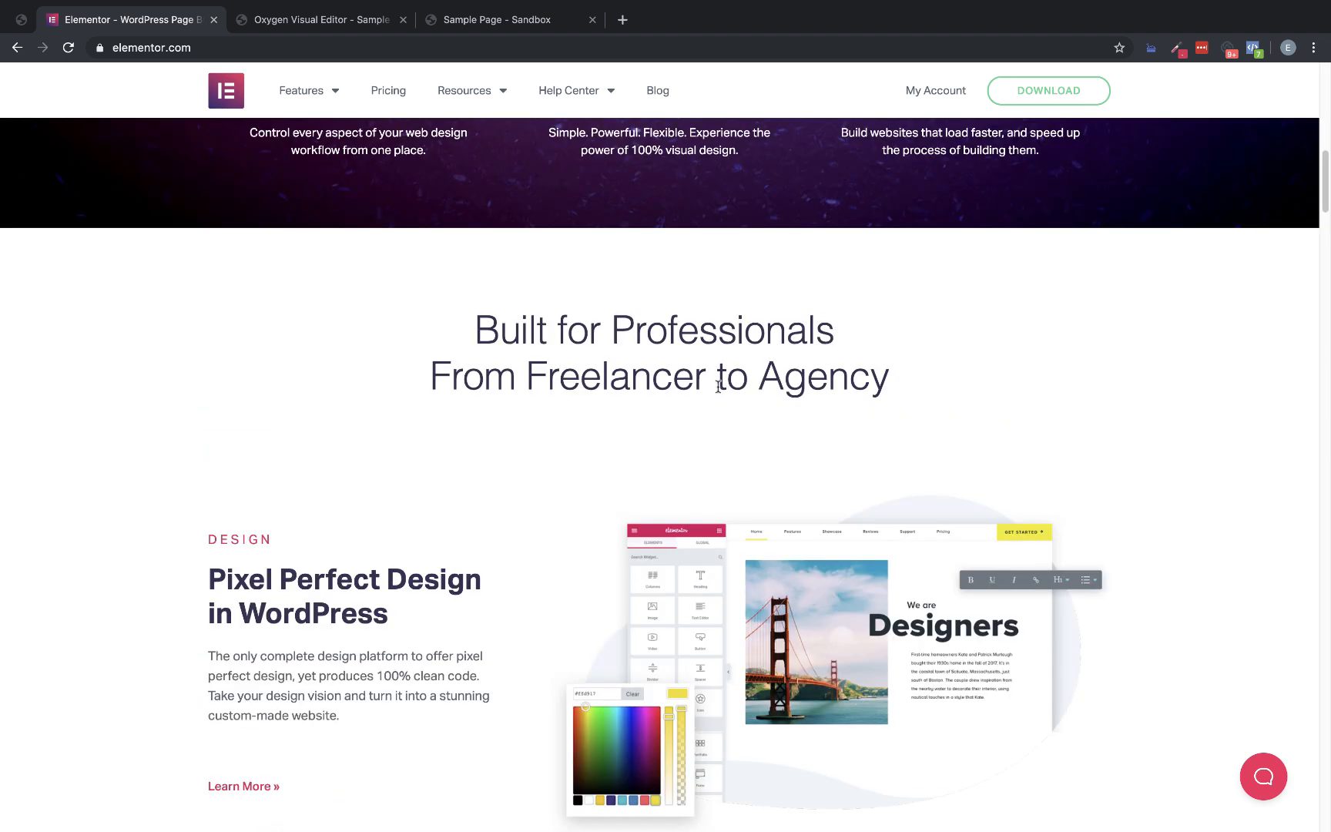
right_click(717, 386)
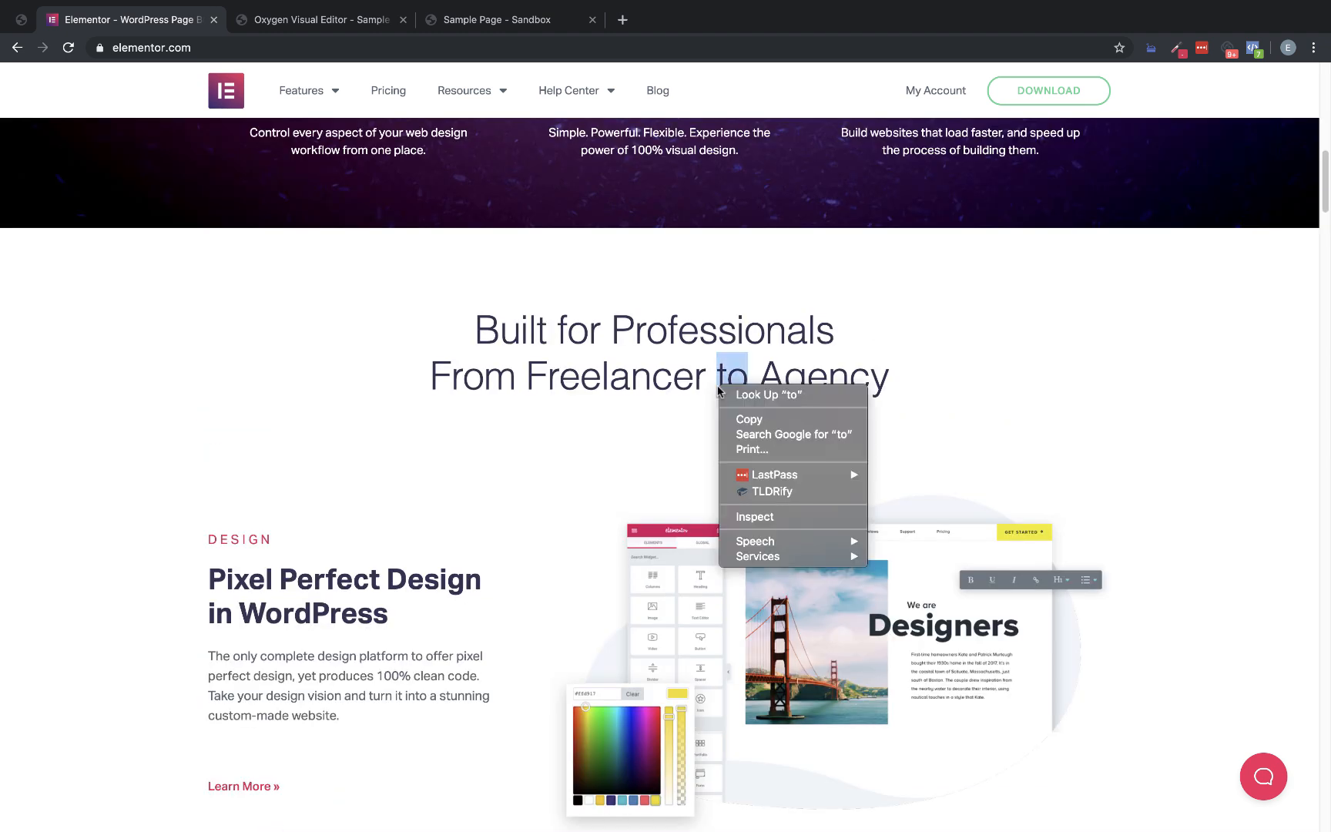
right_click(983, 290)
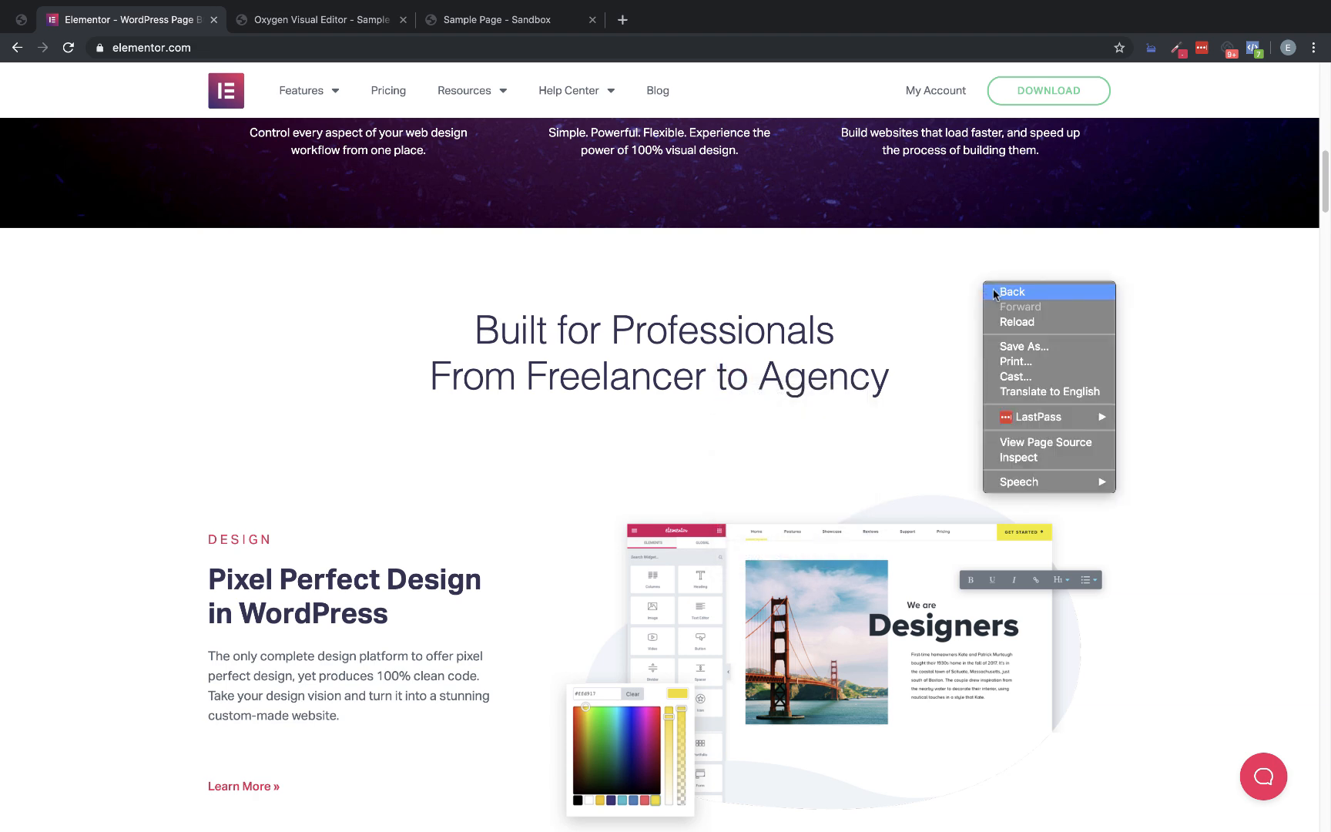
click(1029, 459)
scroll(1206, 238, up, 10)
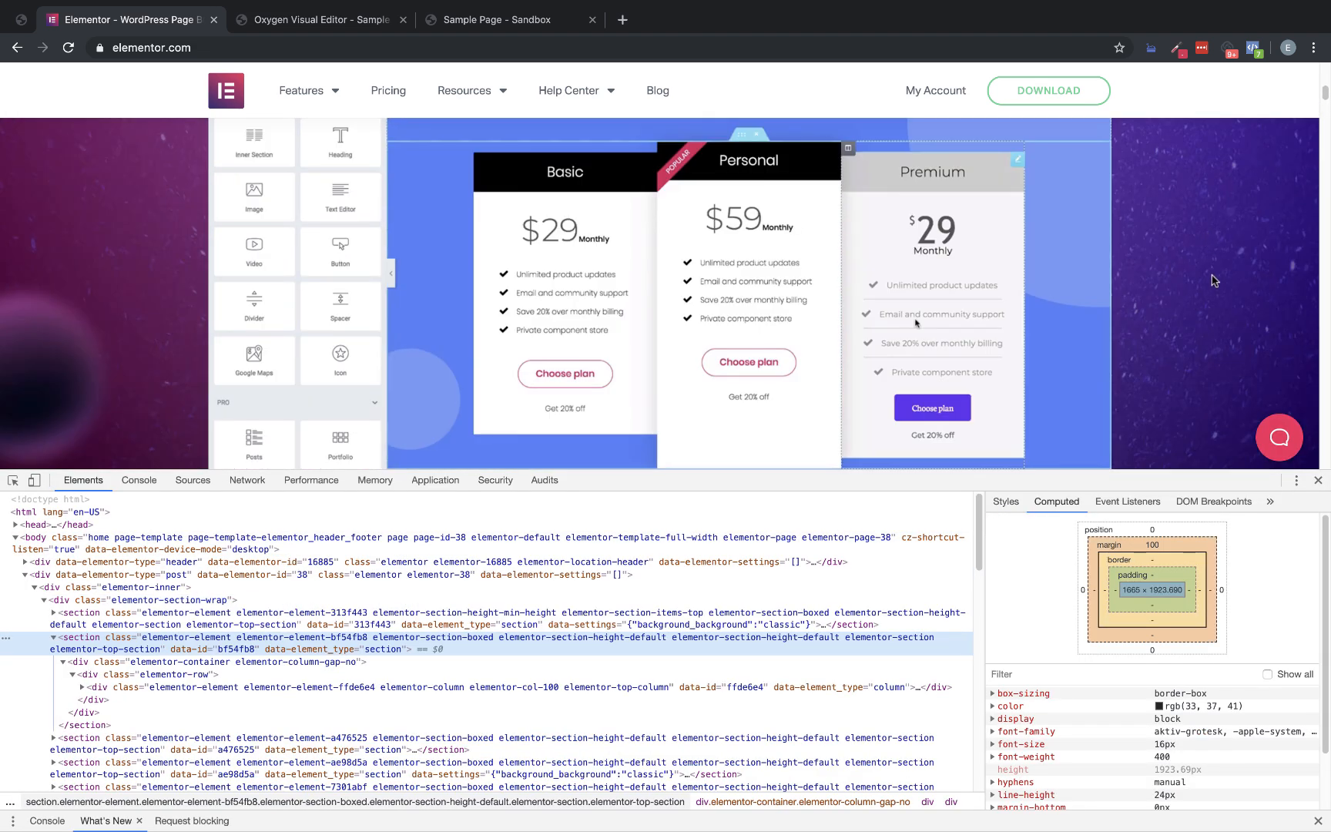
click(1318, 480)
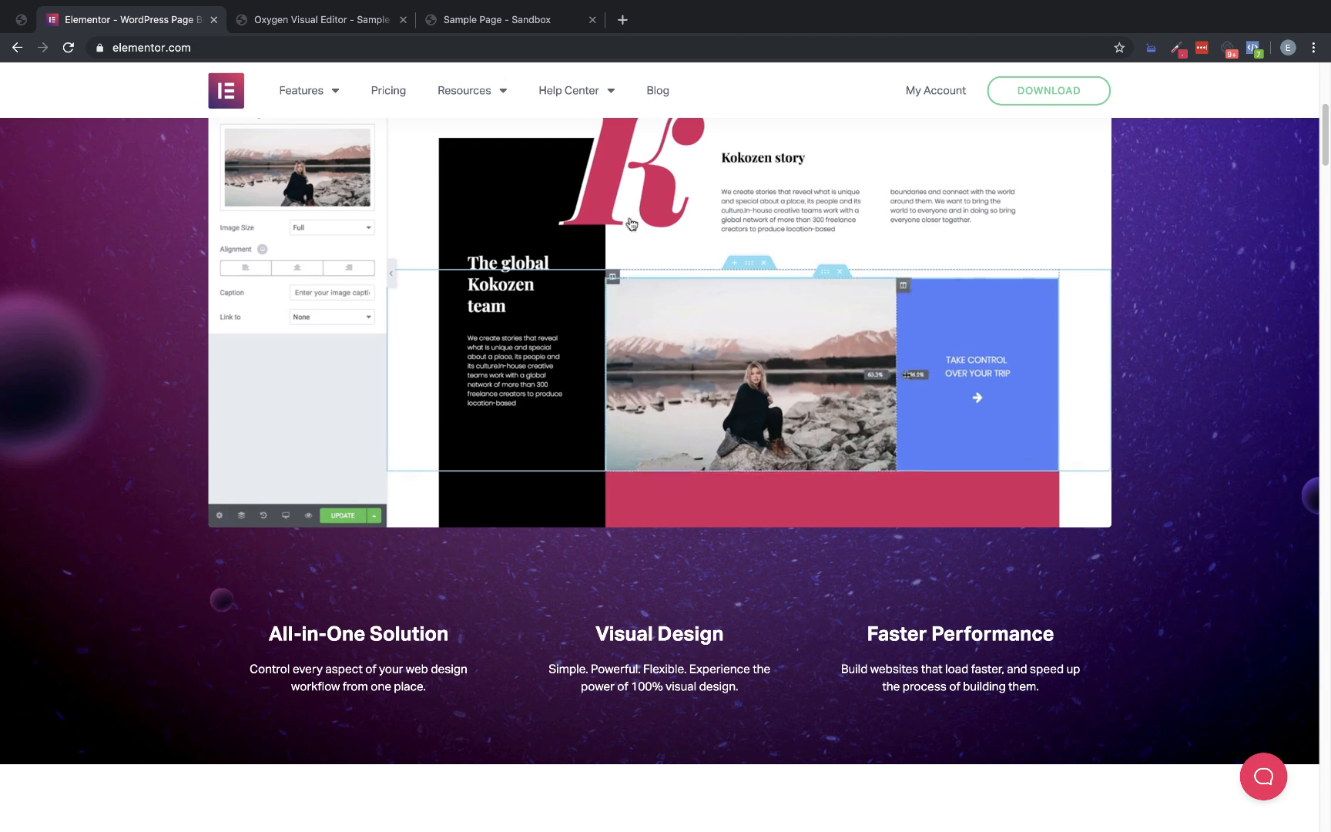
In the Oxygen builder tab, add a new Section to the page
click(312, 18)
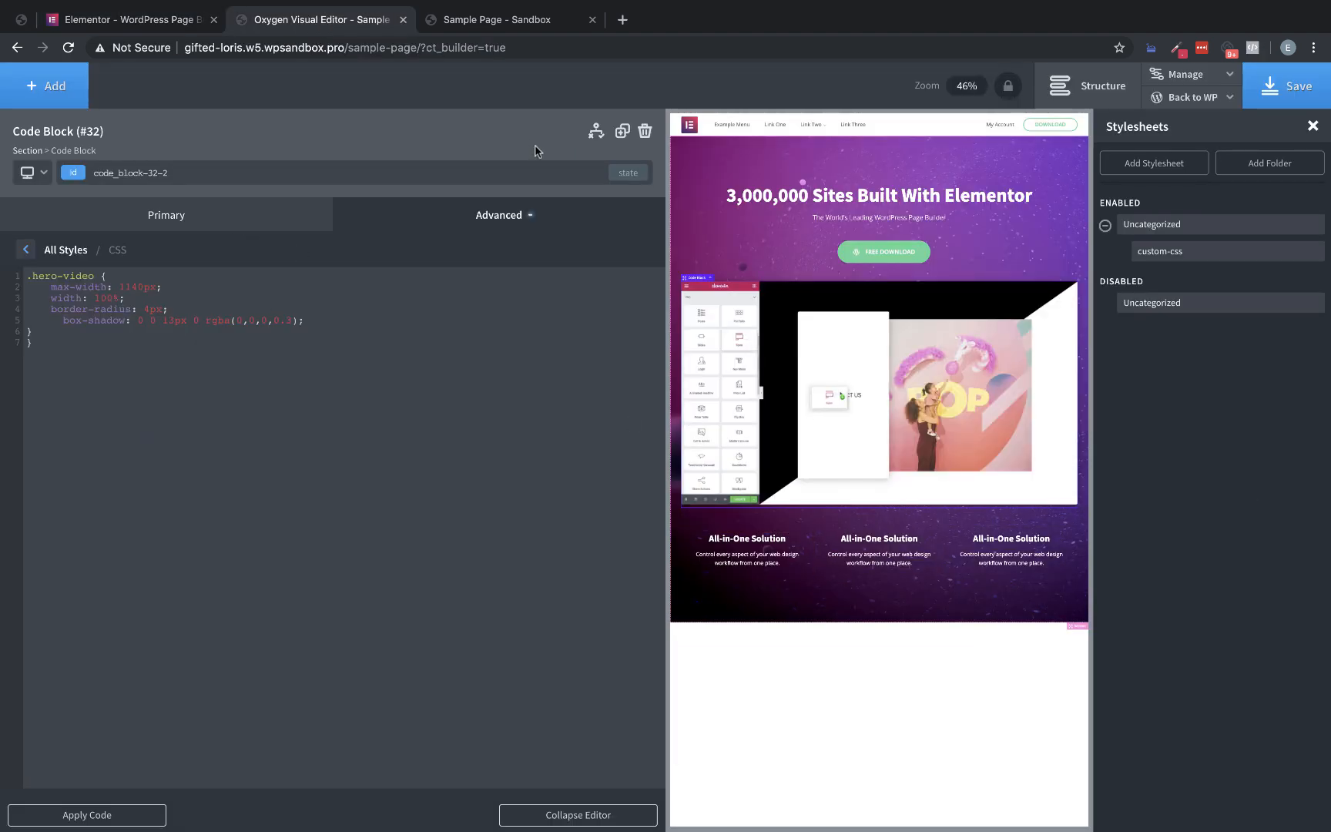
click(54, 85)
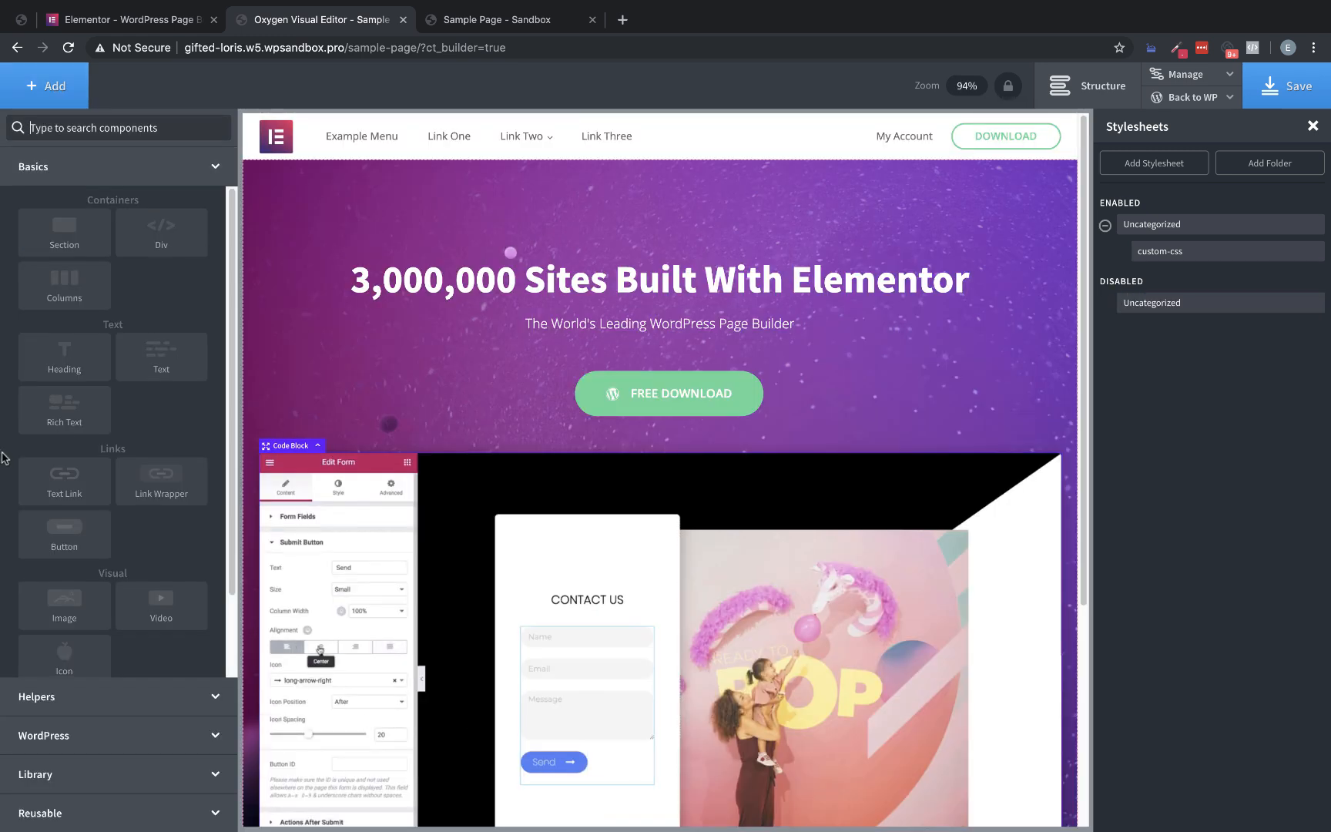
text(section)
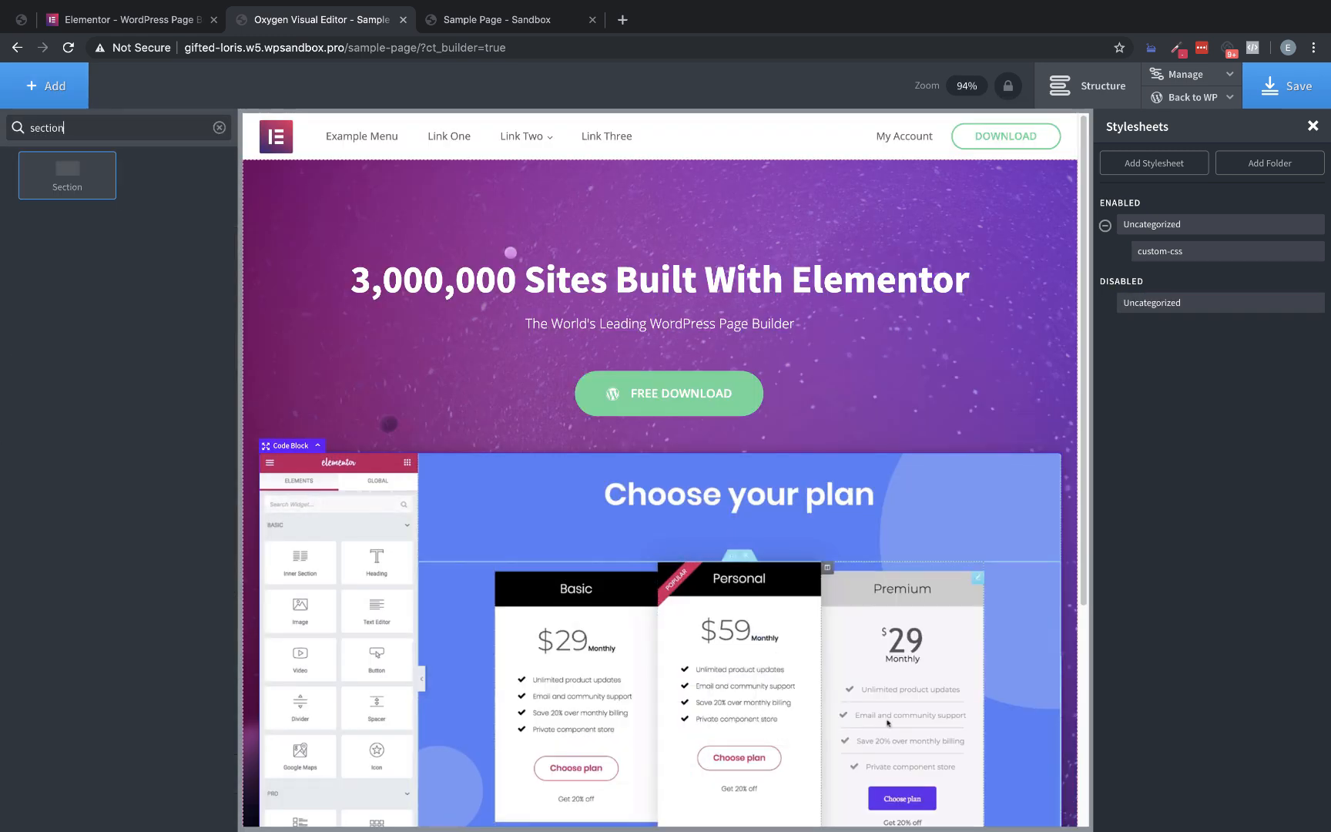
click(67, 175)
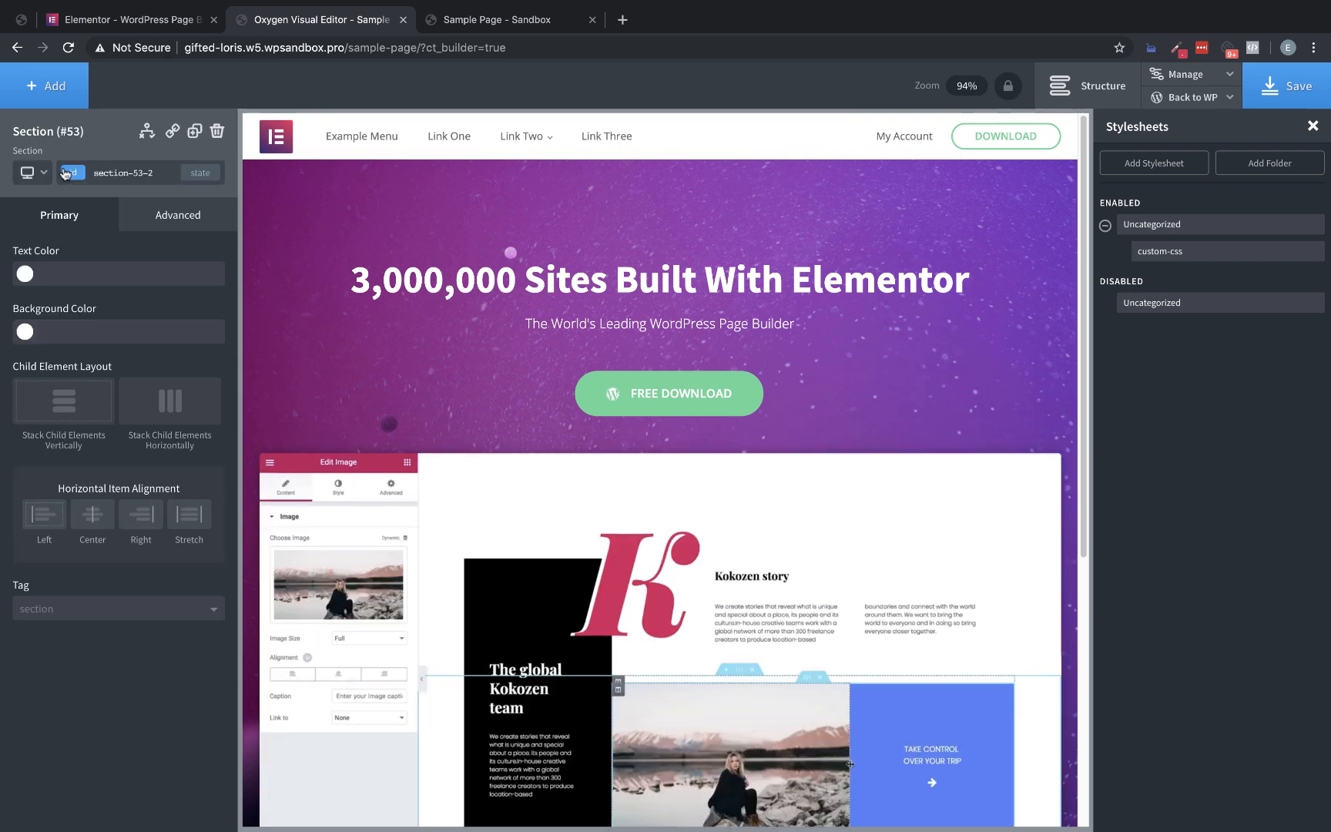
Enable the sticky header on the Header Builder and set its scroll distance to 0 px
scroll(421, 311, up, 6)
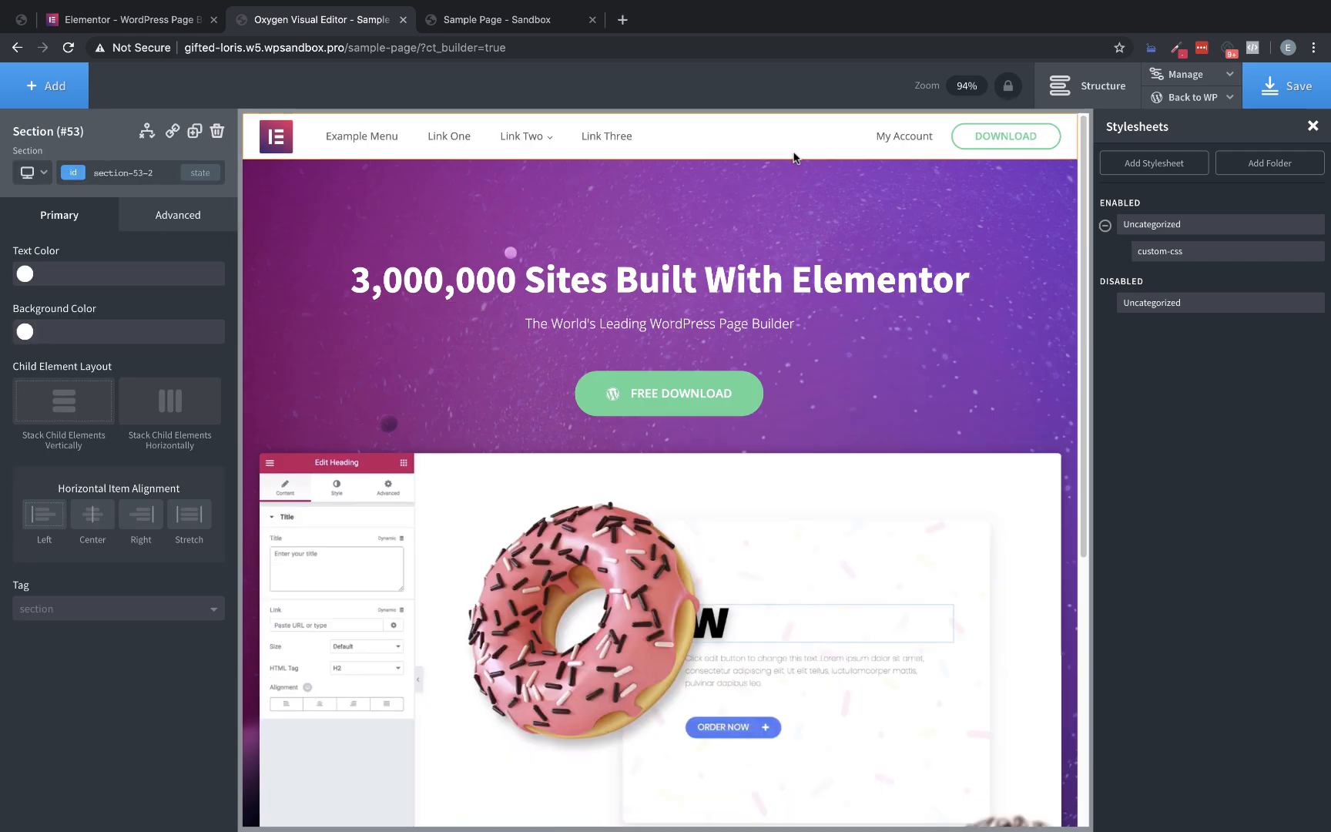
click(743, 153)
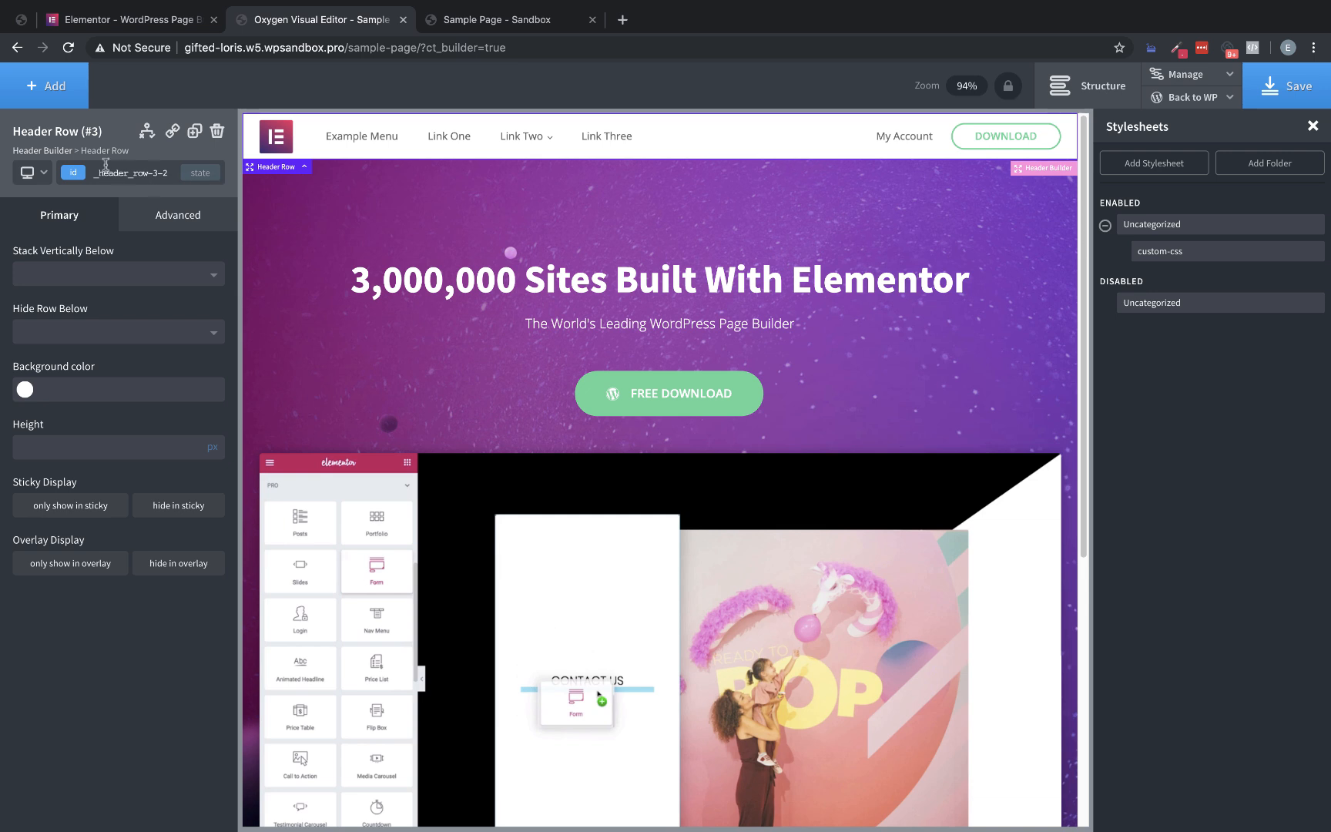
click(43, 152)
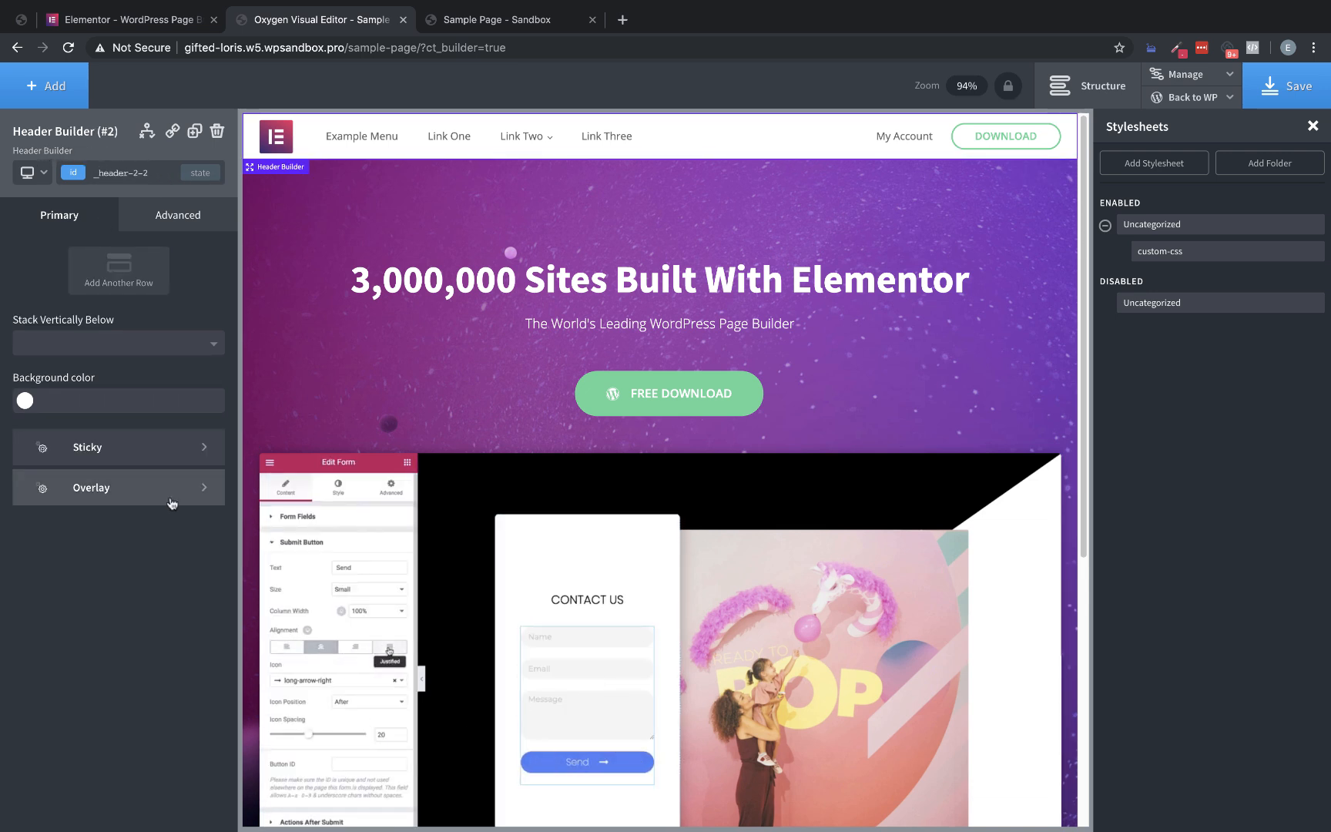
click(122, 448)
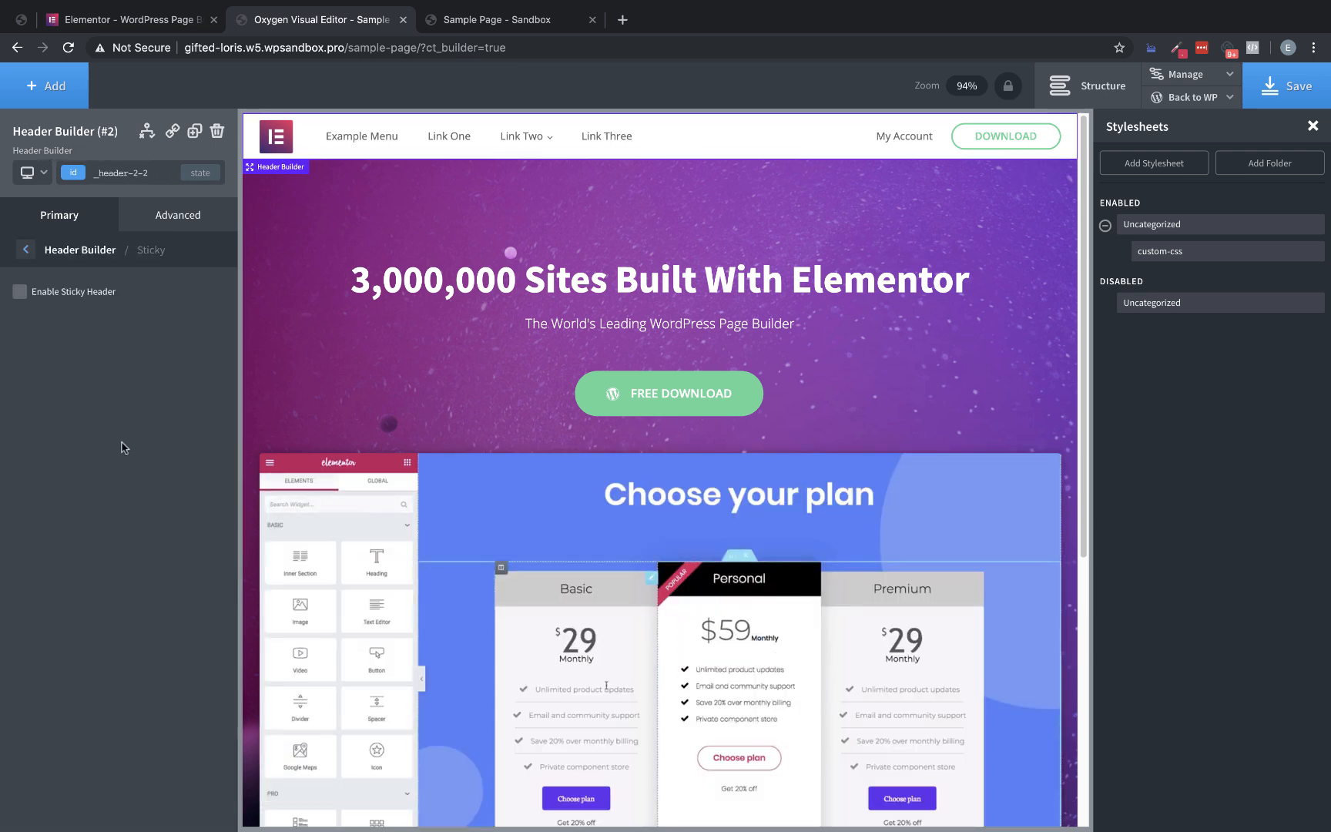
click(19, 291)
key(Tab)
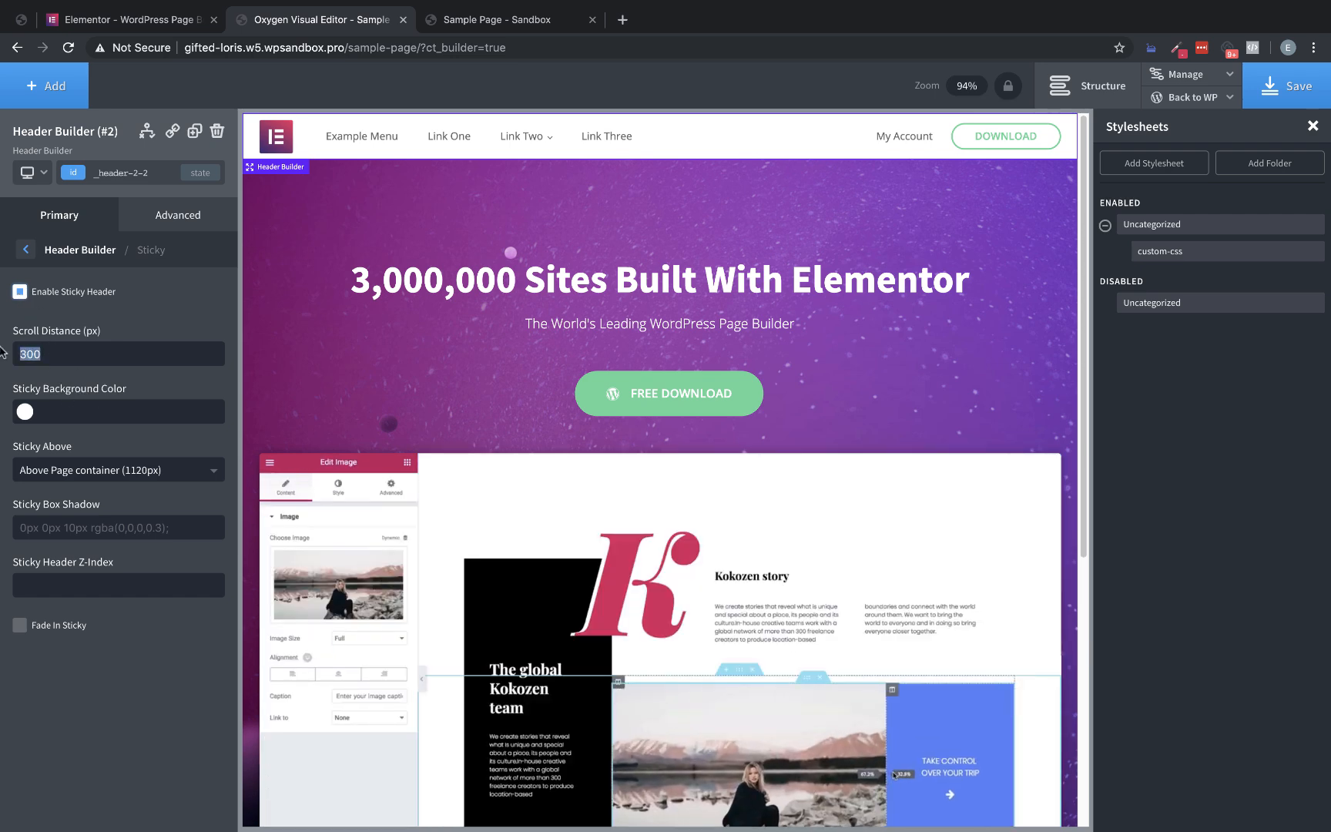
text(0)
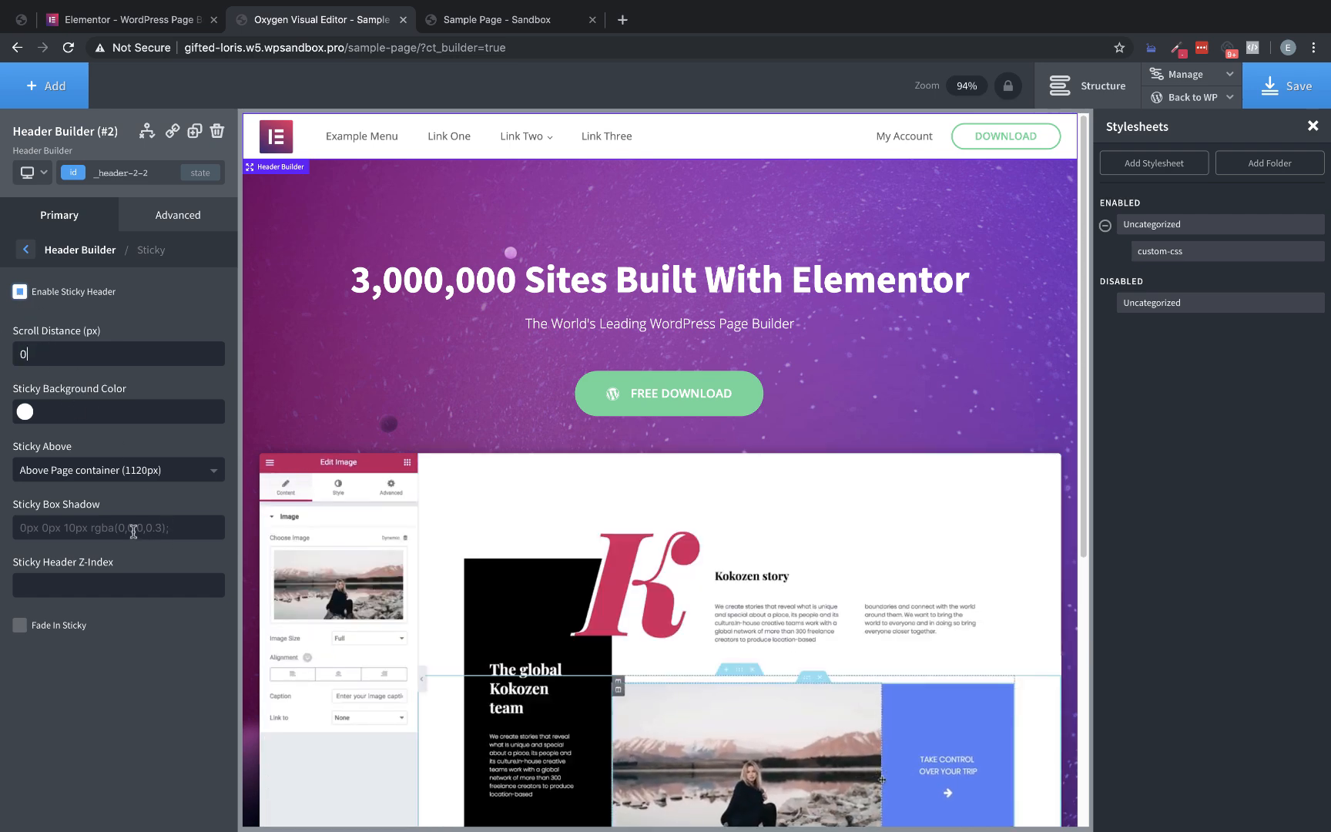
Set the header's sticky background color to #ffffff, check it while scrolling the page, and save
scroll(625, 323, down, 3)
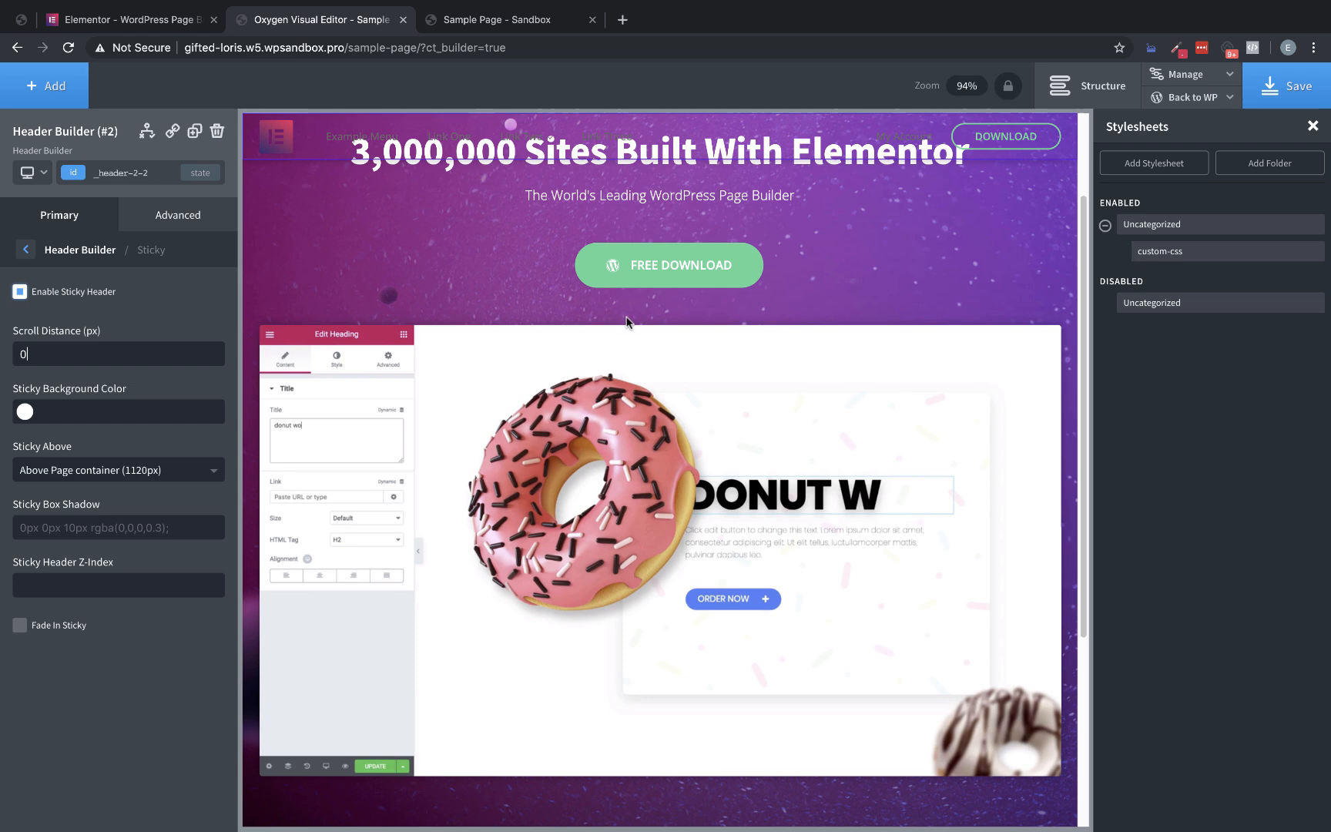
scroll(621, 319, up, 1)
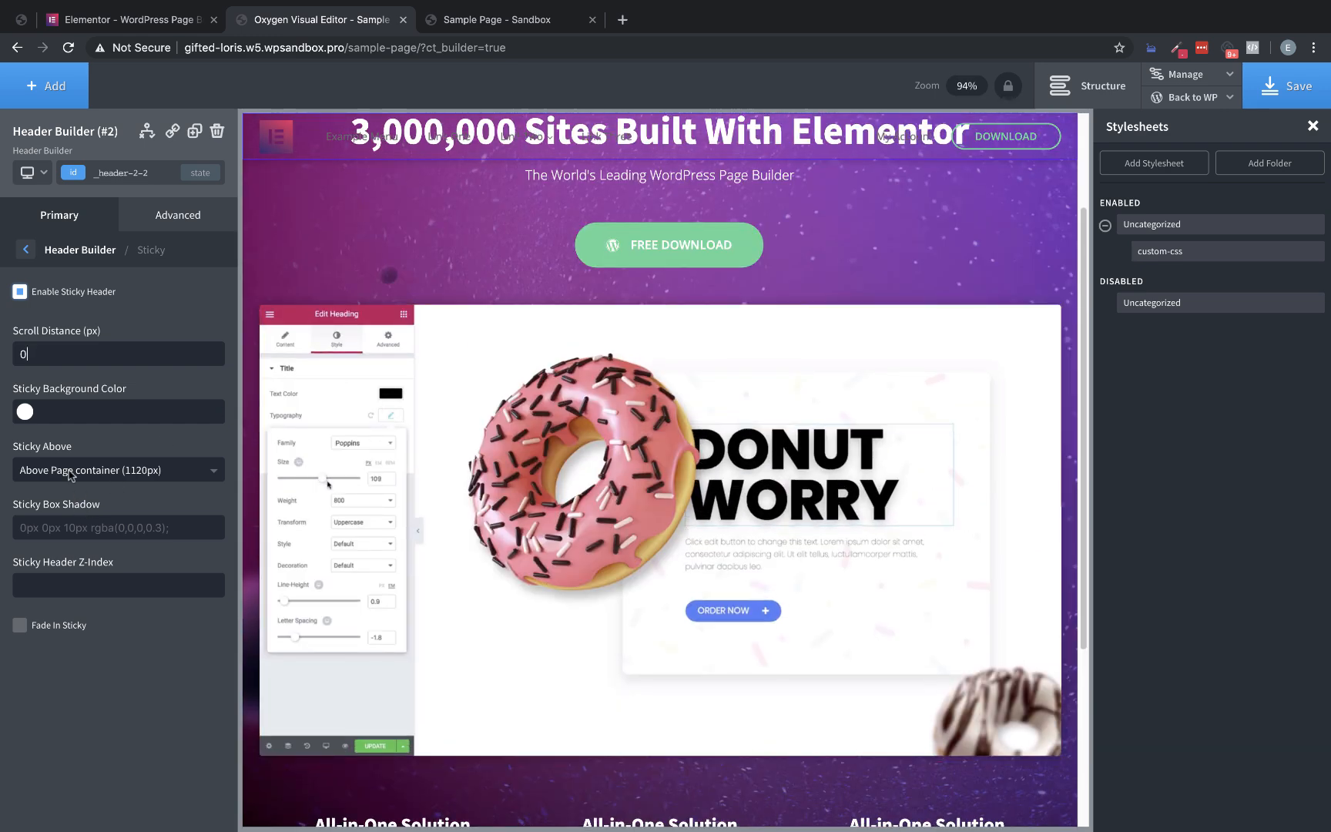
click(20, 420)
drag(83, 462, 4, 402)
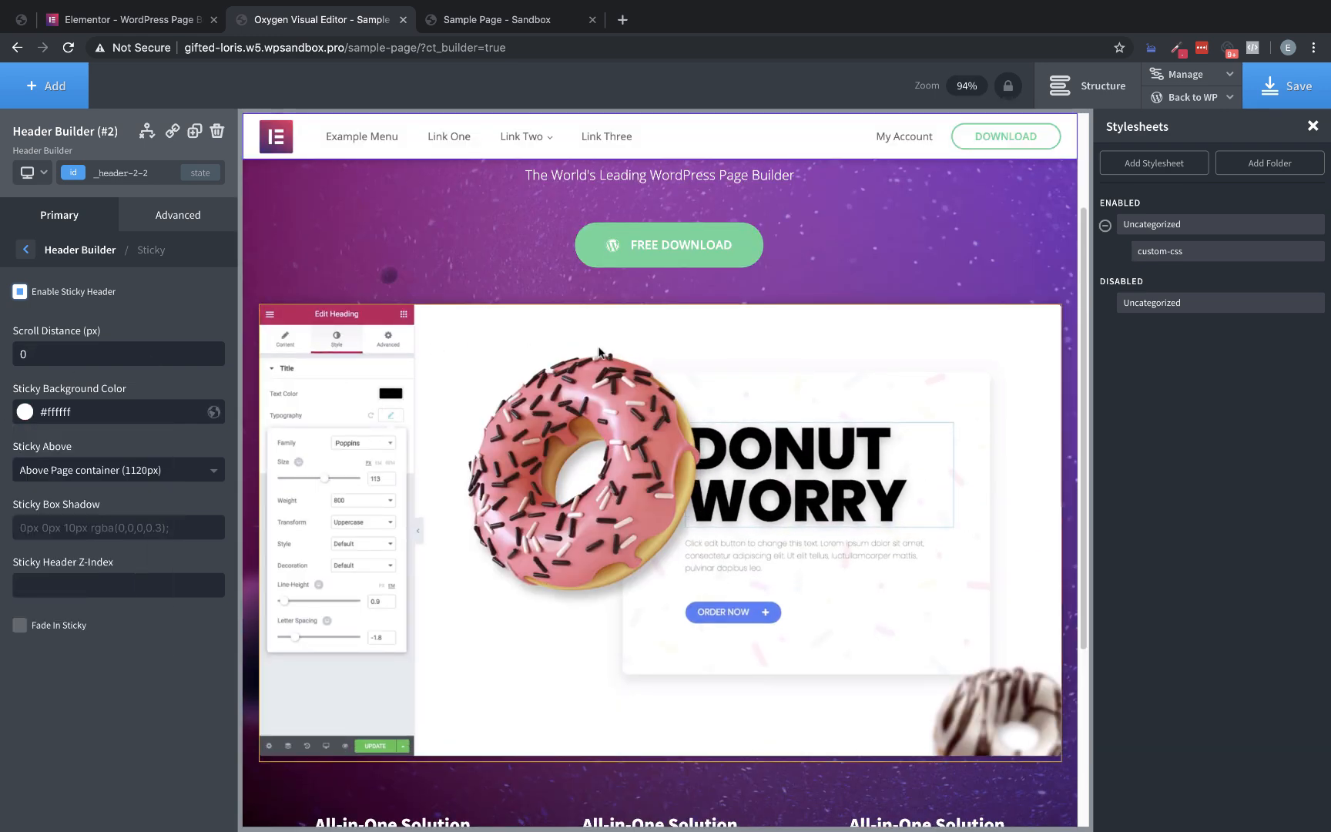
scroll(647, 356, down, 4)
key(ctrl+s)
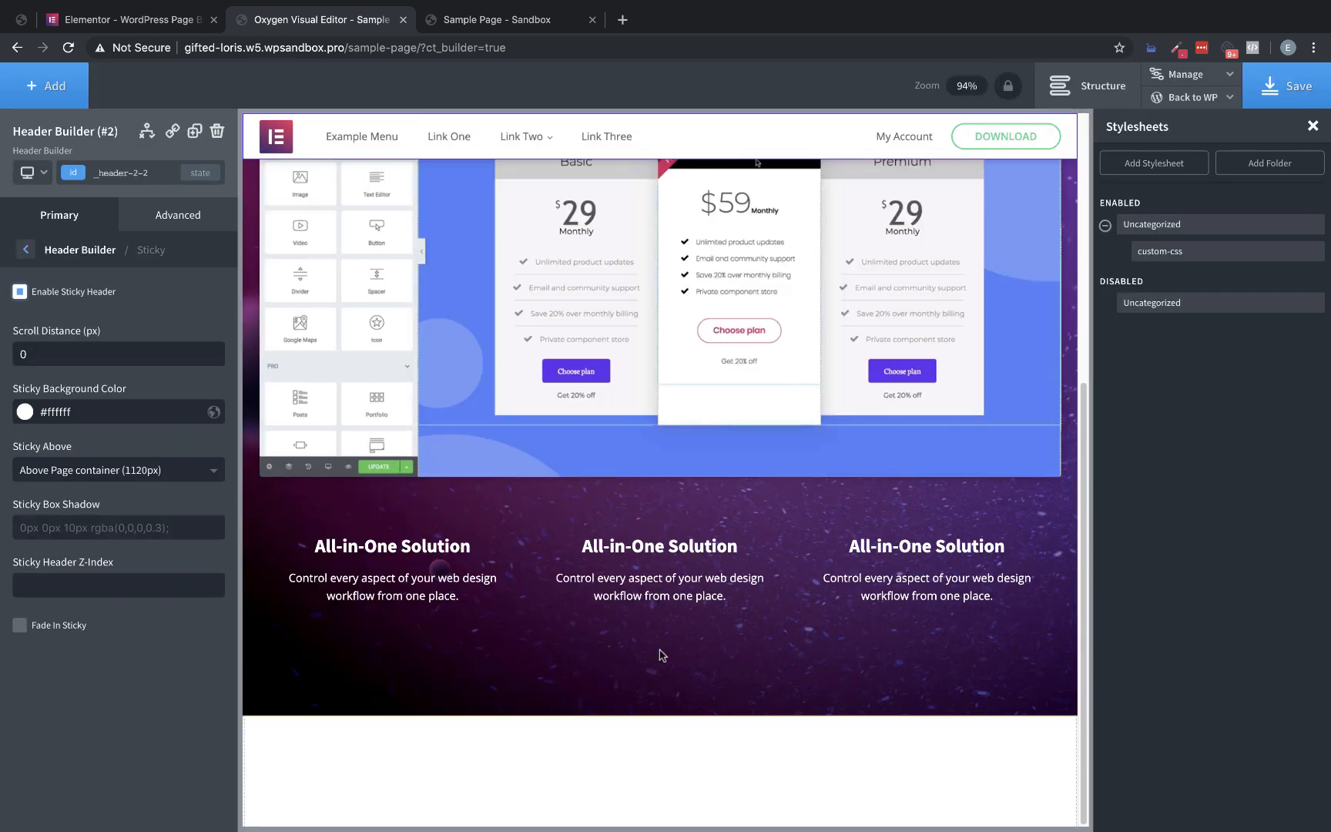
Select the new empty section, then review the layout of the Design and Marketing blocks below the hero on the Elementor page
click(648, 763)
click(106, 23)
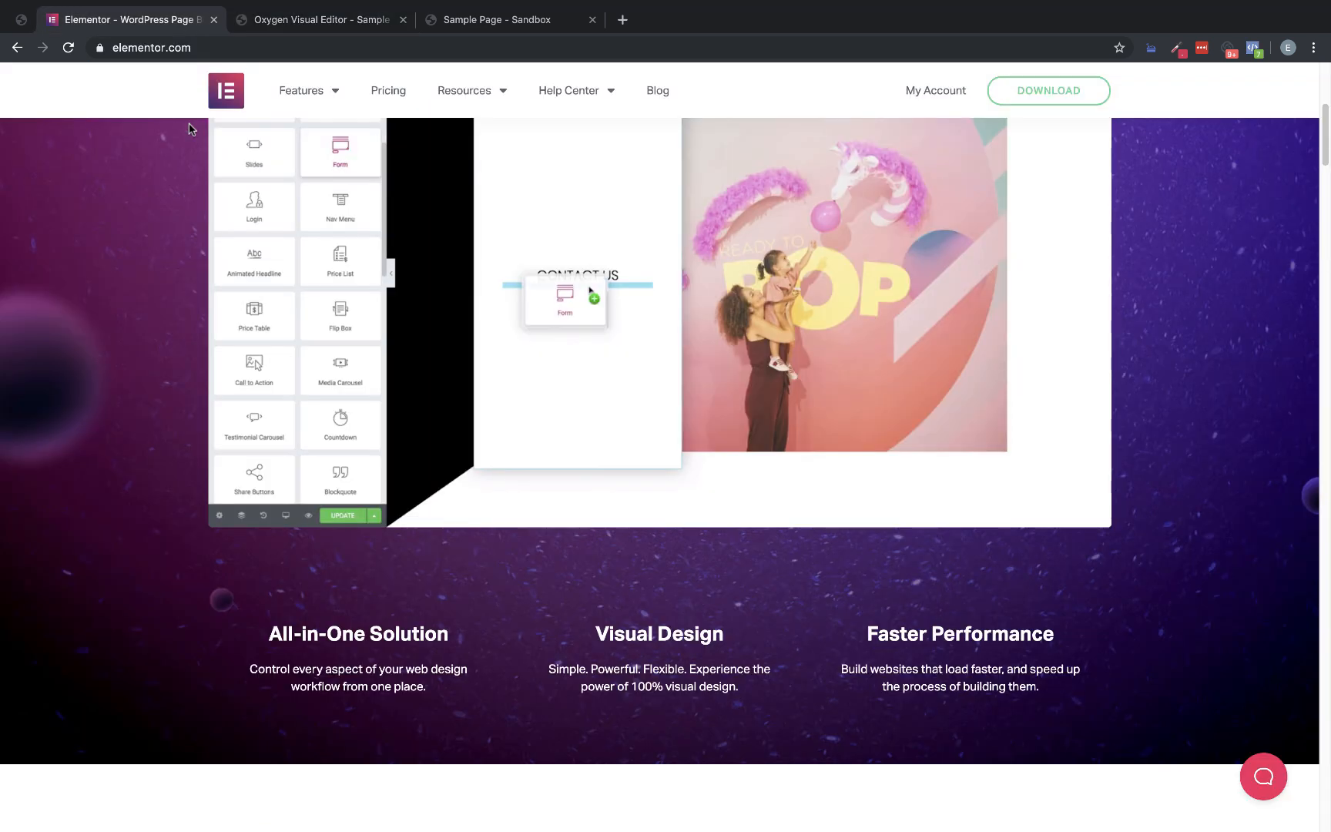
scroll(783, 414, down, 2)
scroll(782, 414, down, 8)
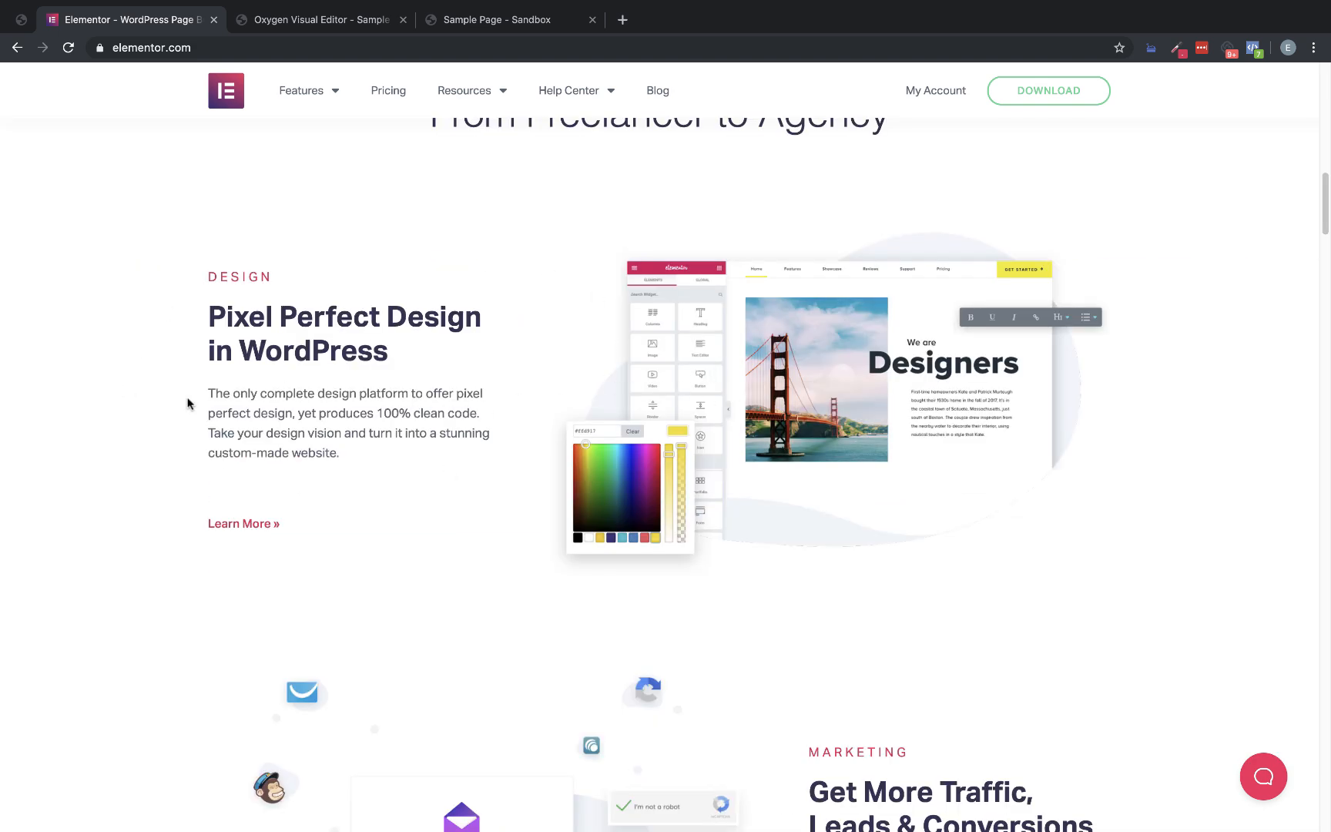
scroll(396, 405, down, 4)
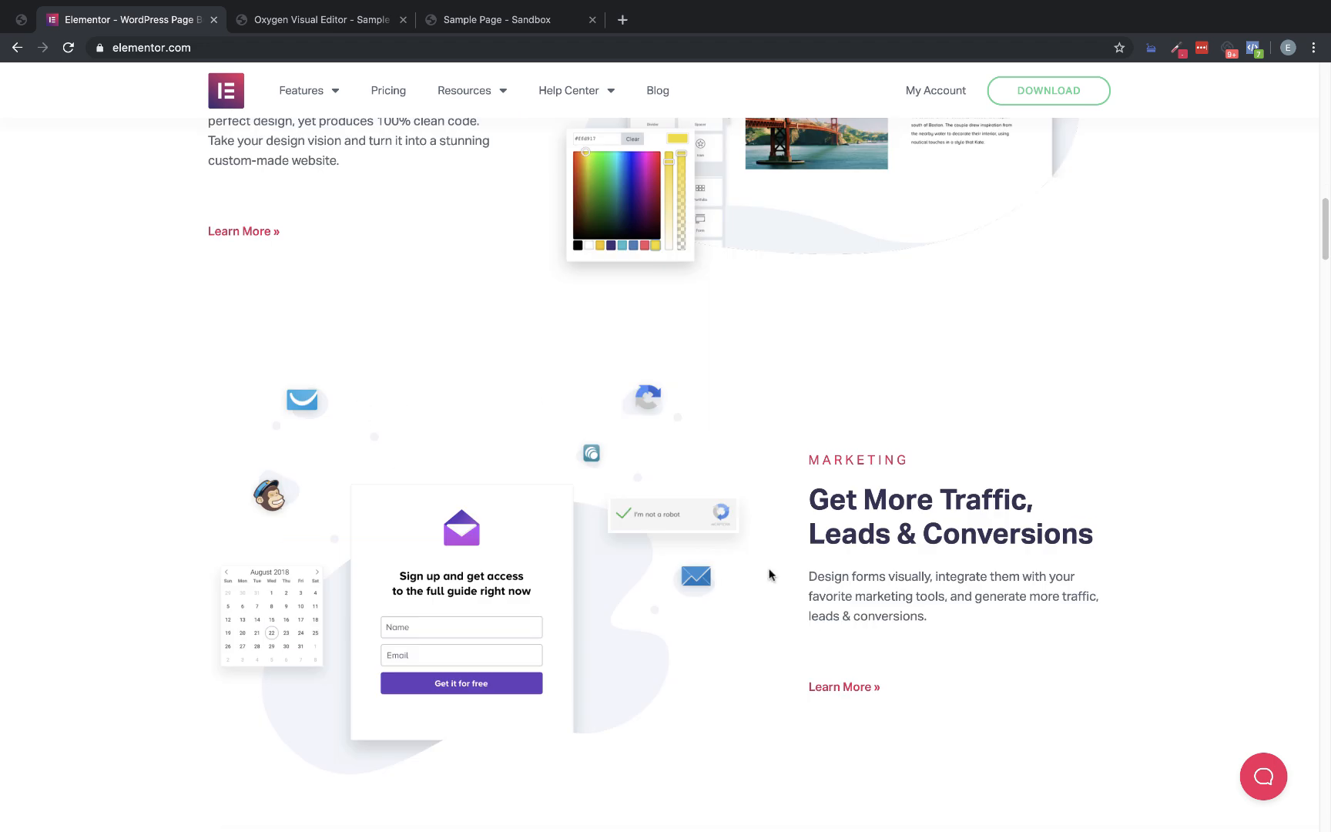
scroll(945, 558, down, 4)
scroll(935, 560, up, 10)
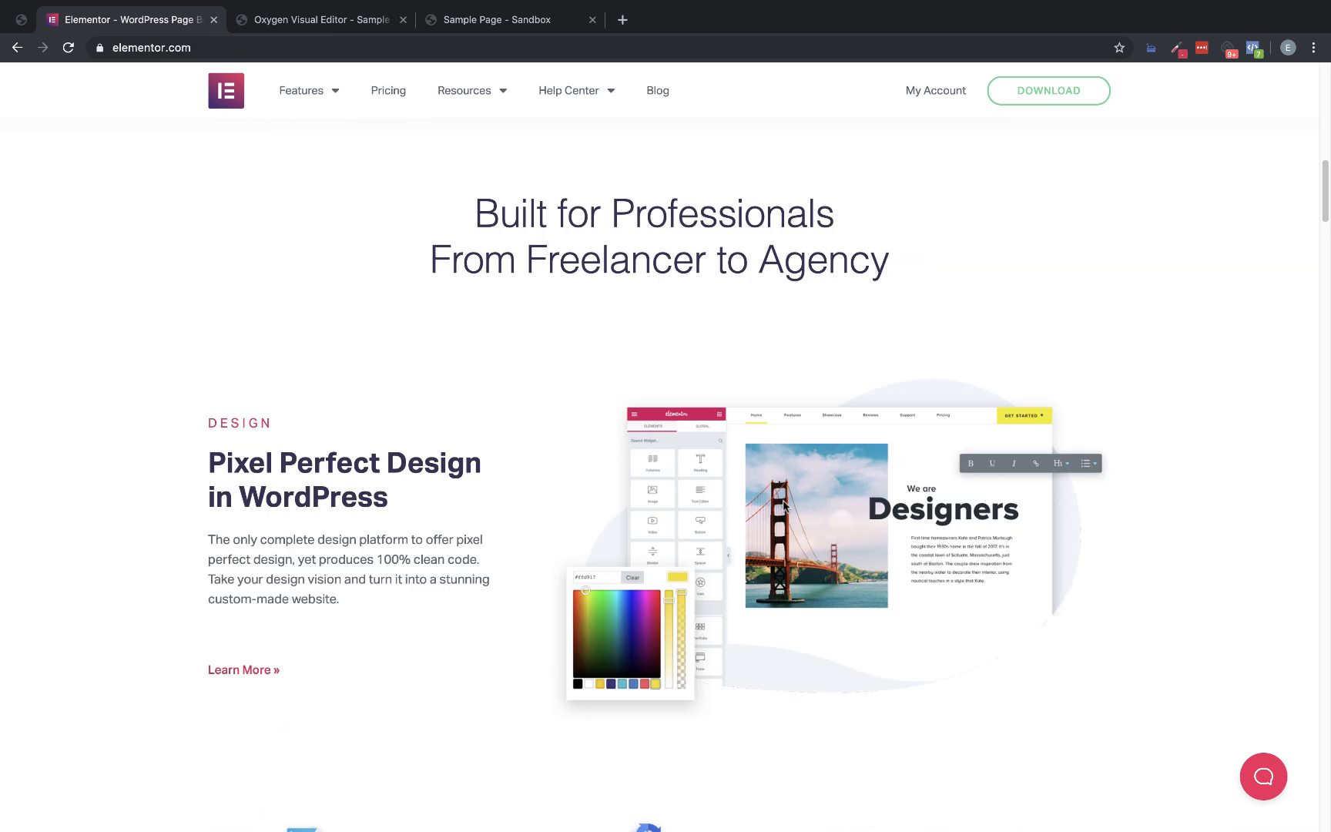
scroll(783, 506, up, 2)
Inspect the "Built for Professionals From Freelancer to Agency" heading and show its computed styles
right_click(623, 407)
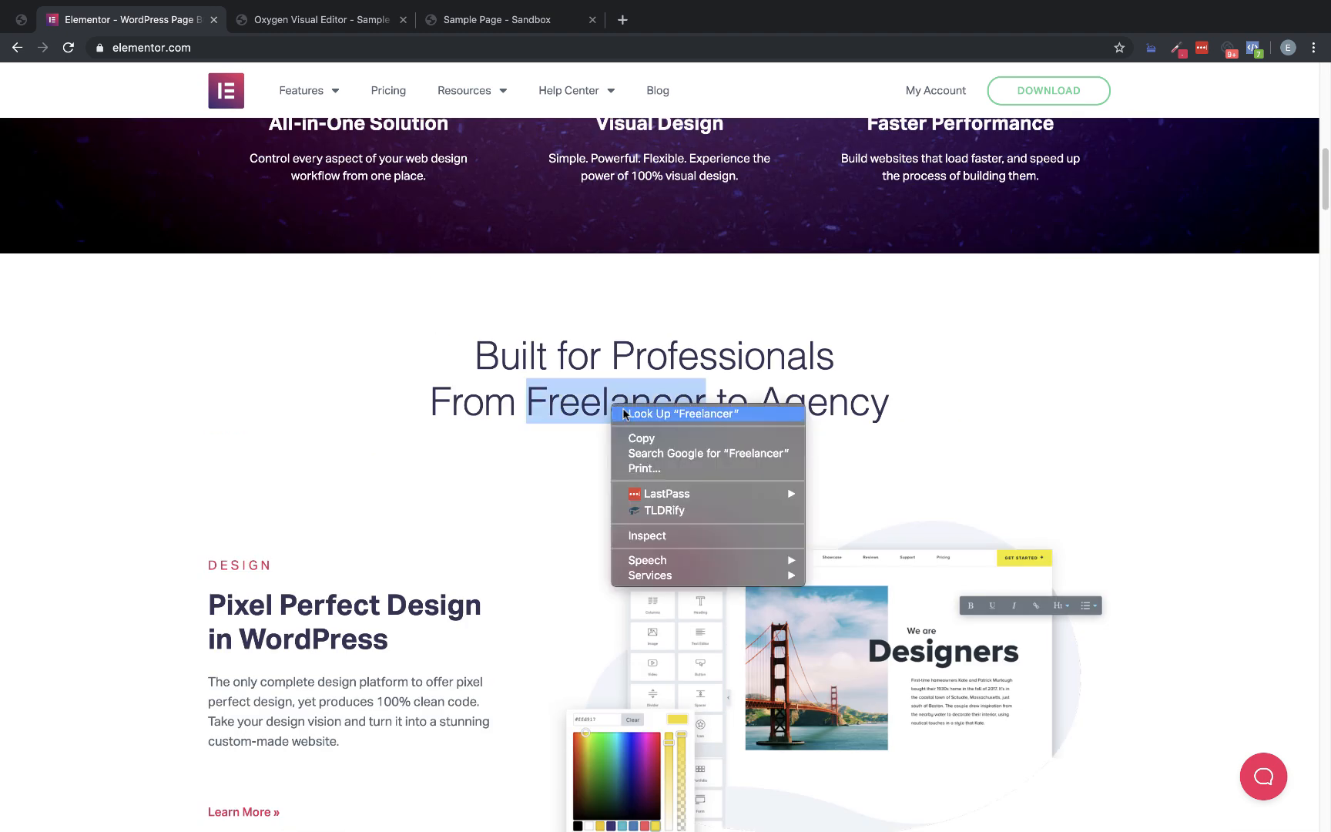
click(672, 532)
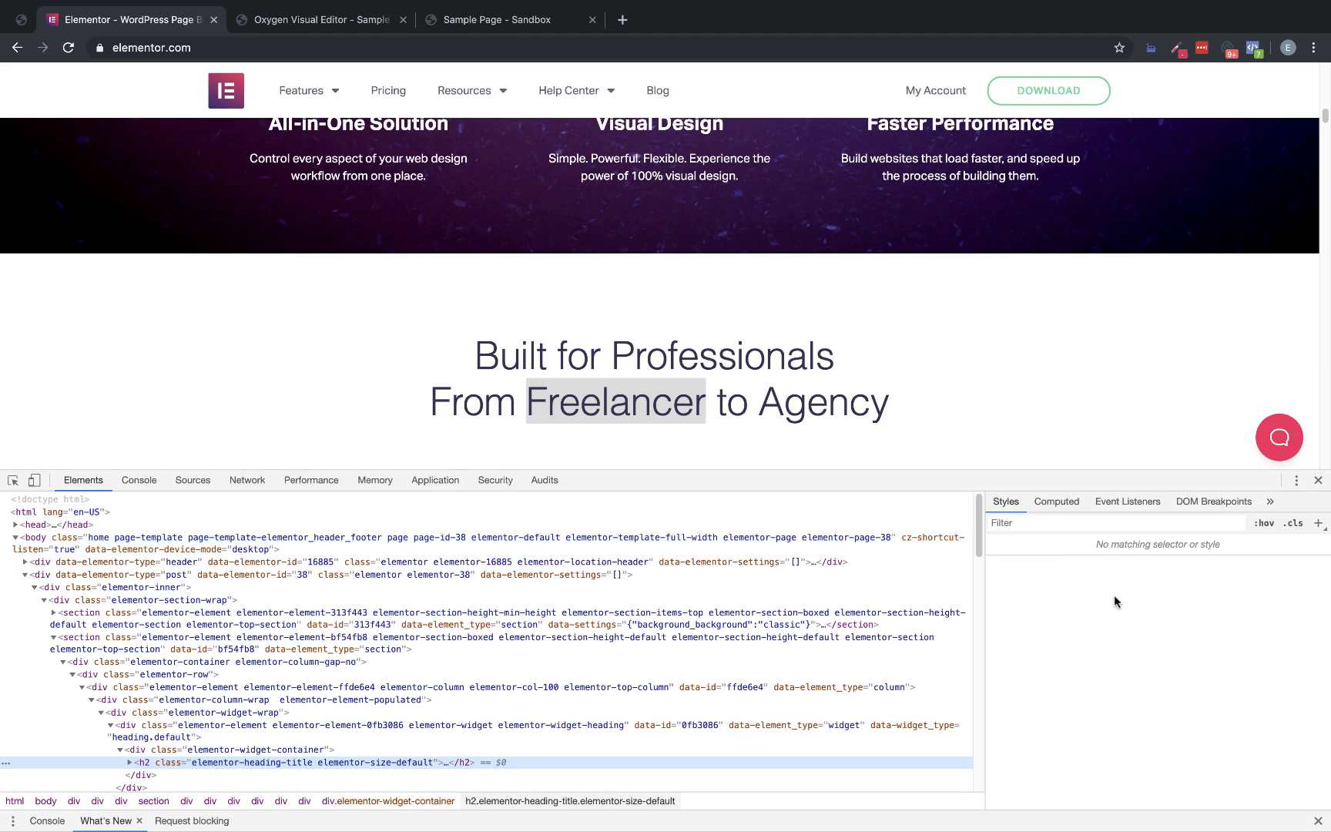
click(1055, 501)
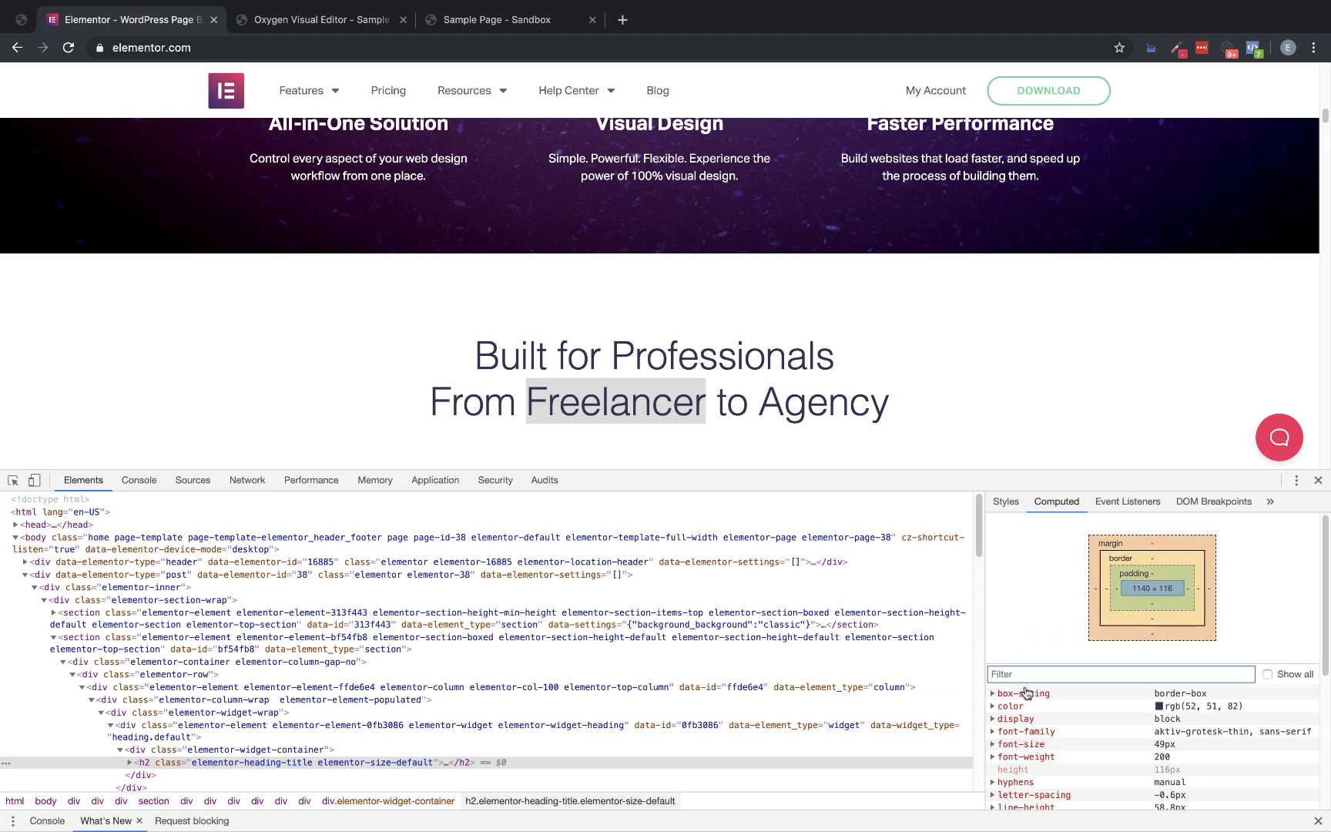
Check the reference heading's computed font values, then switch to the Oxygen editor and add a heading to the empty section
scroll(1145, 727, down, 1)
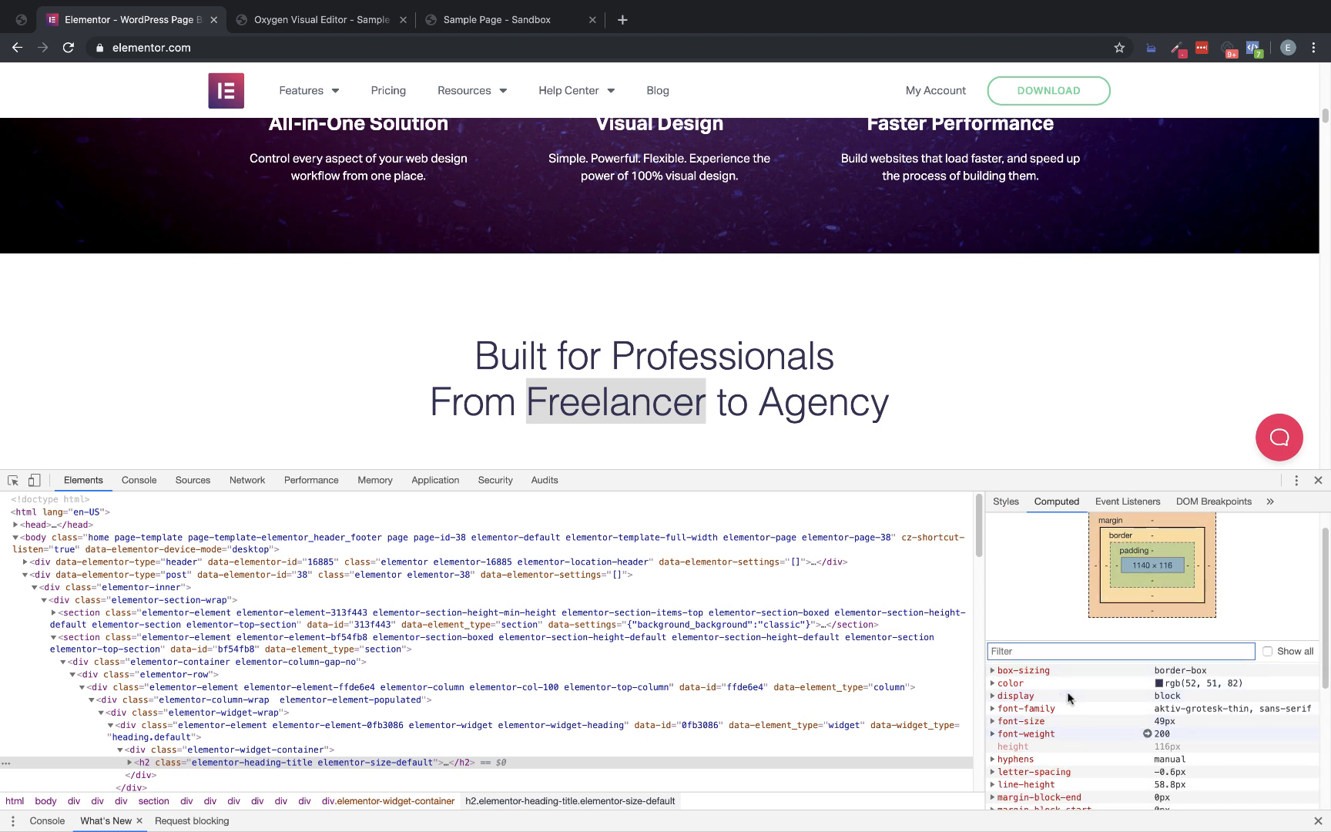
click(304, 19)
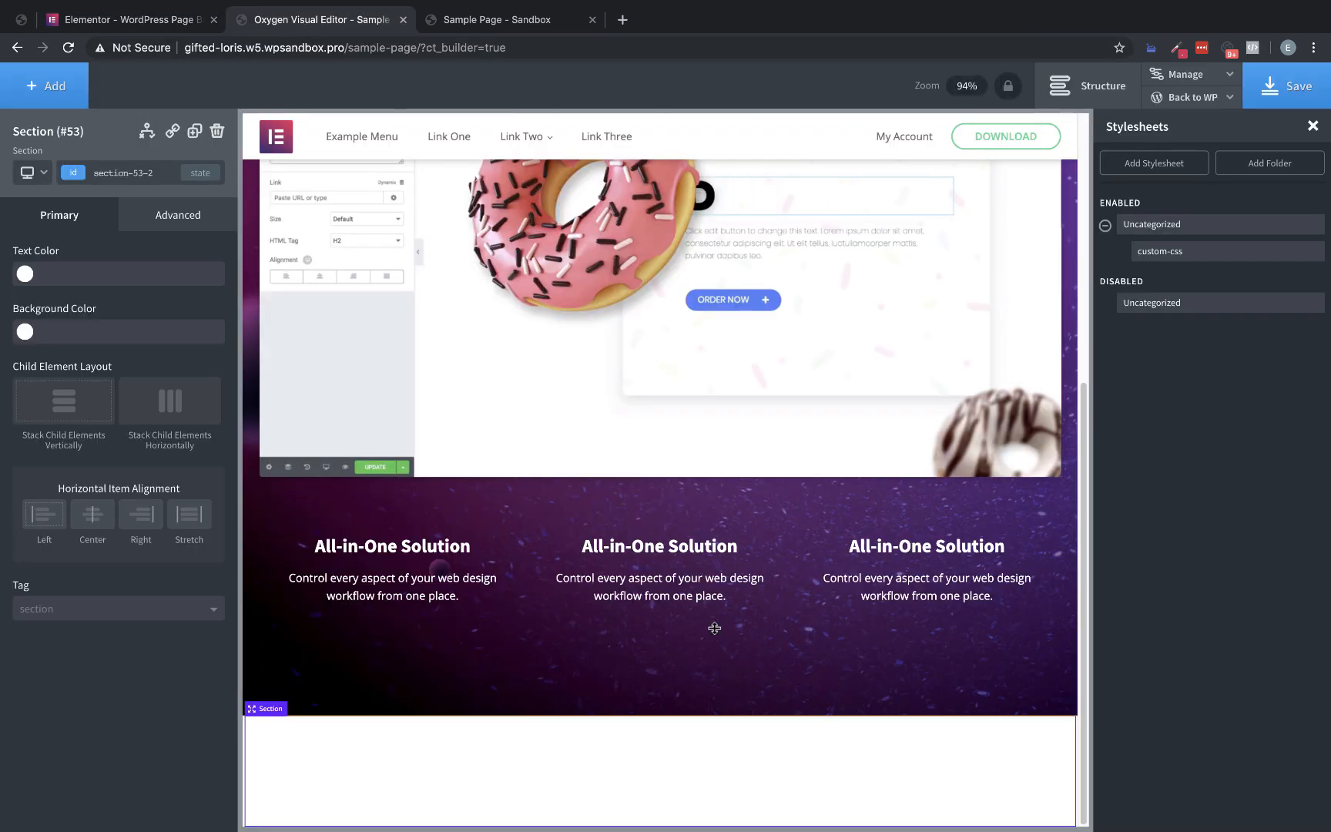
click(46, 86)
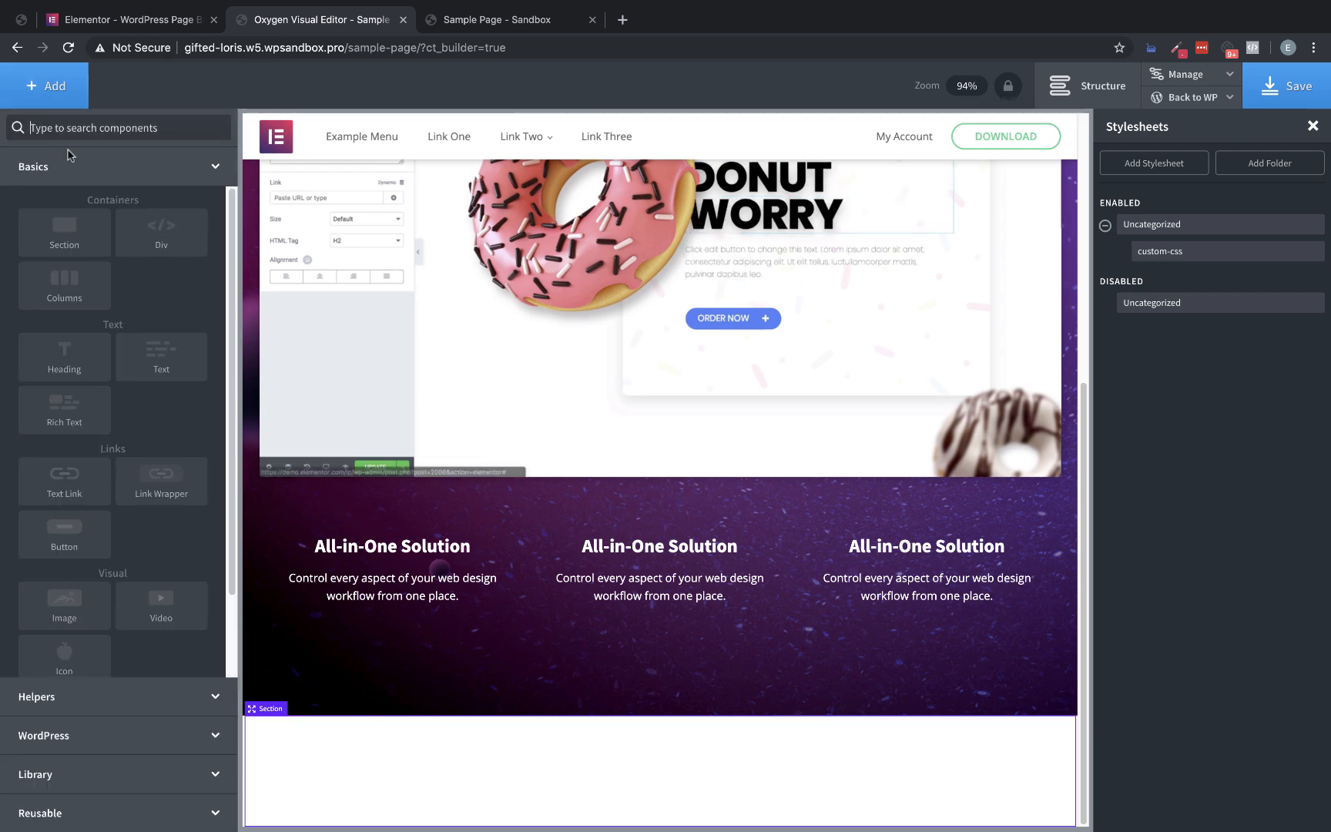
click(59, 348)
Copy the "Built for Professionals From Freelancer to Agency" text from the Elementor page and replace the new heading's placeholder text with it
click(130, 20)
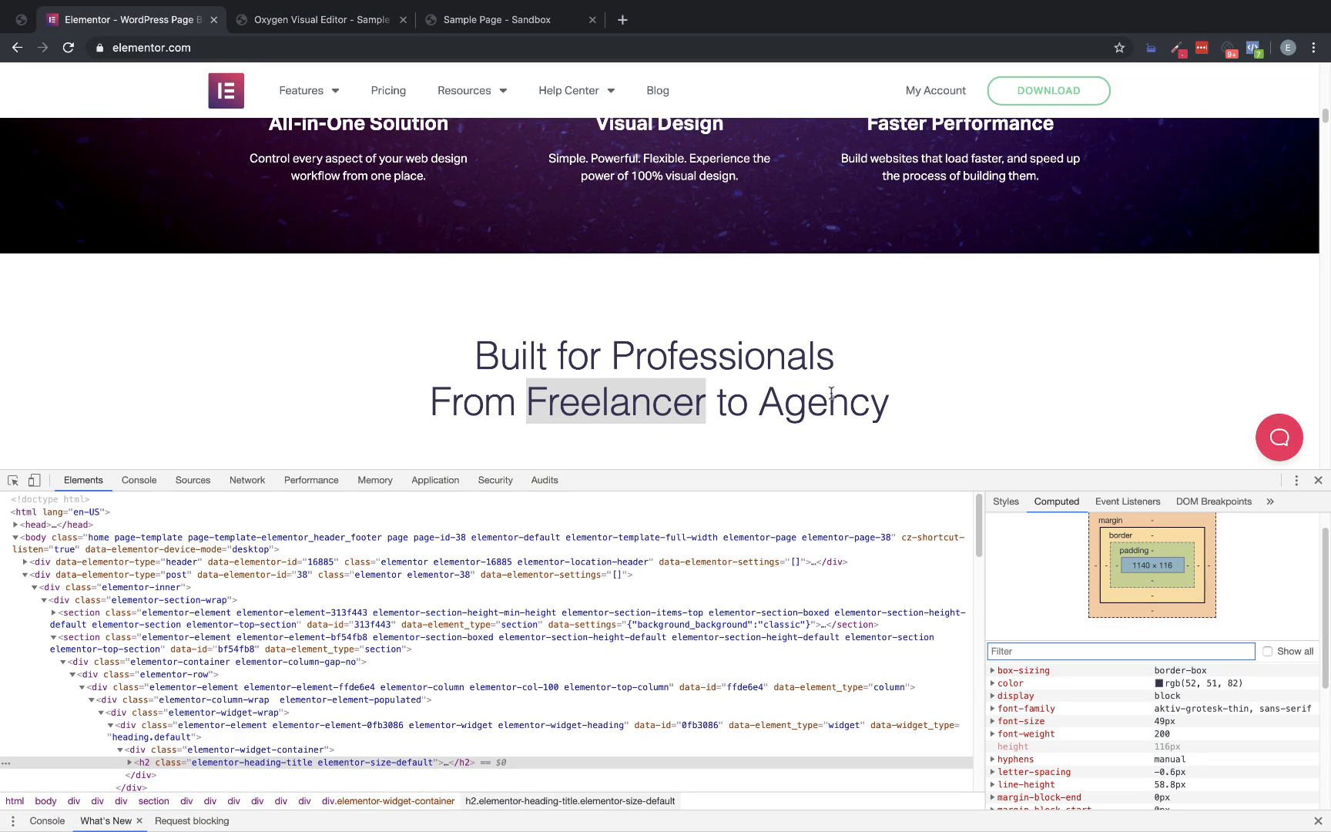
drag(884, 404, 509, 375)
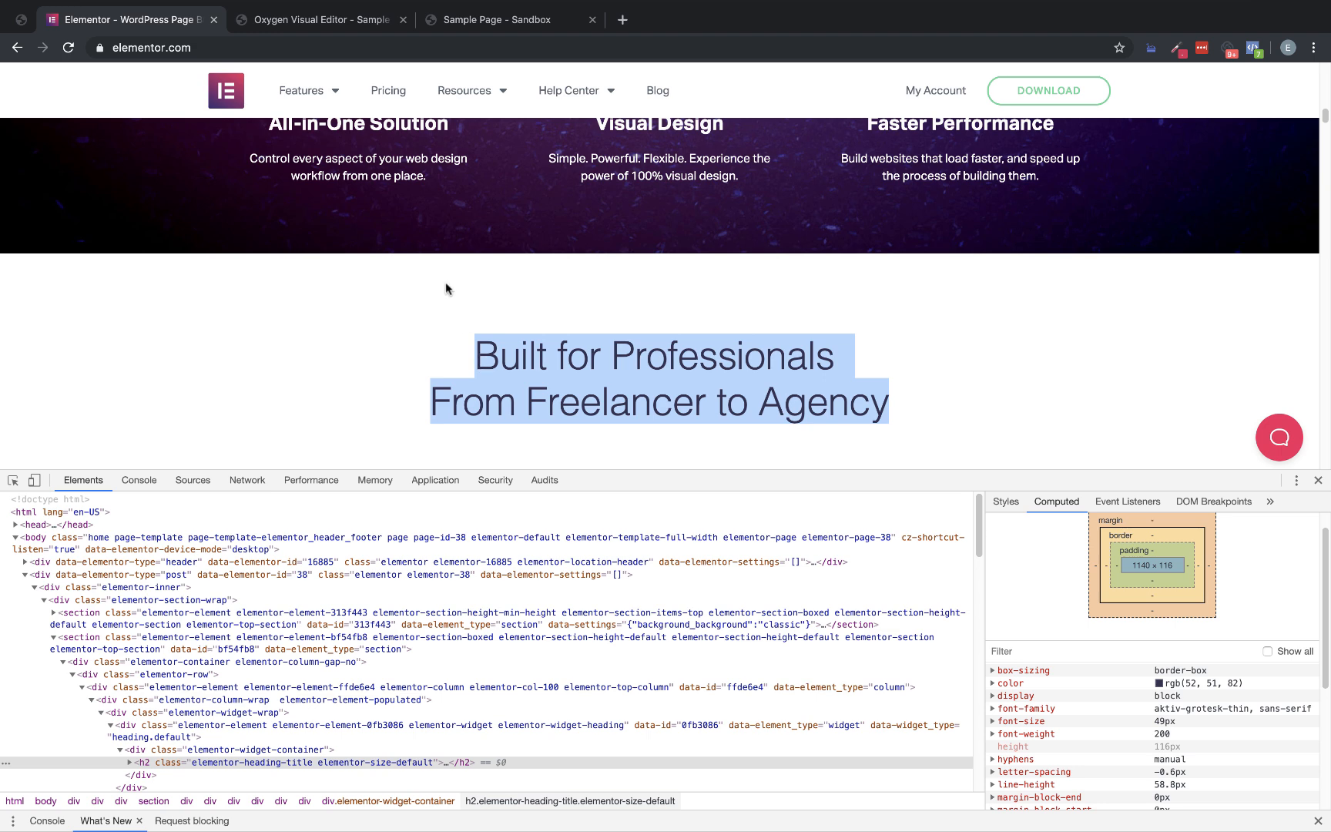
click(325, 23)
scroll(653, 609, down, 1)
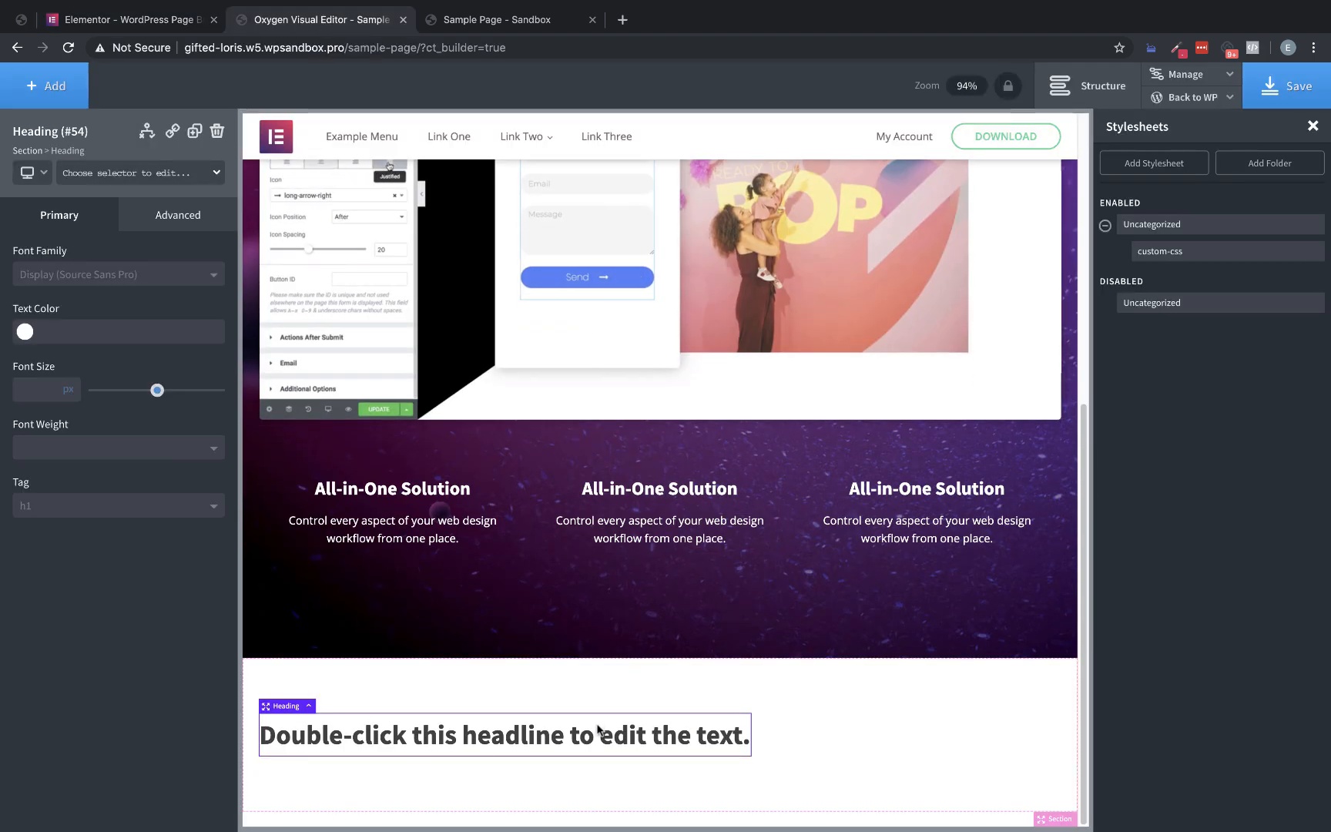
double_click(576, 736)
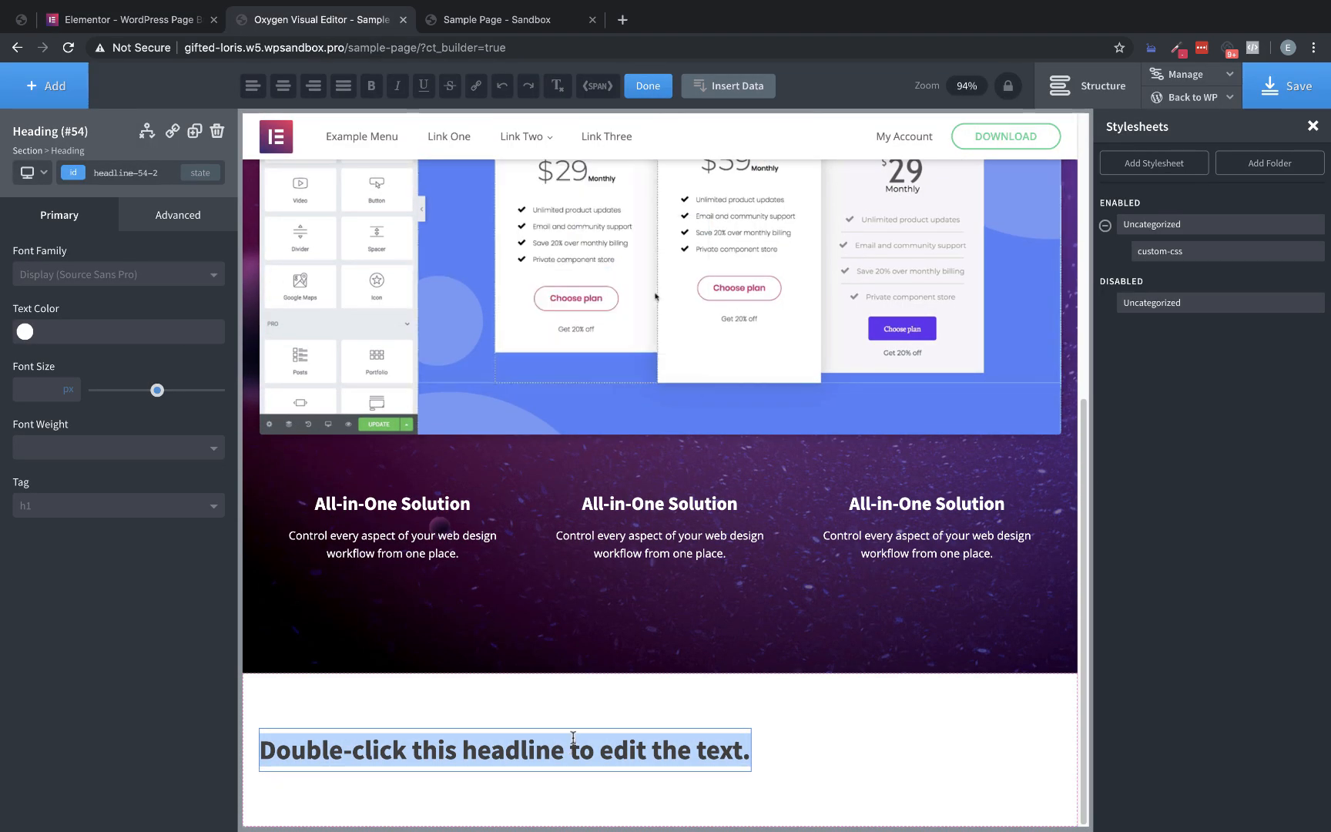
text(Built for Professionals From Freelancer to Agency)
click(670, 712)
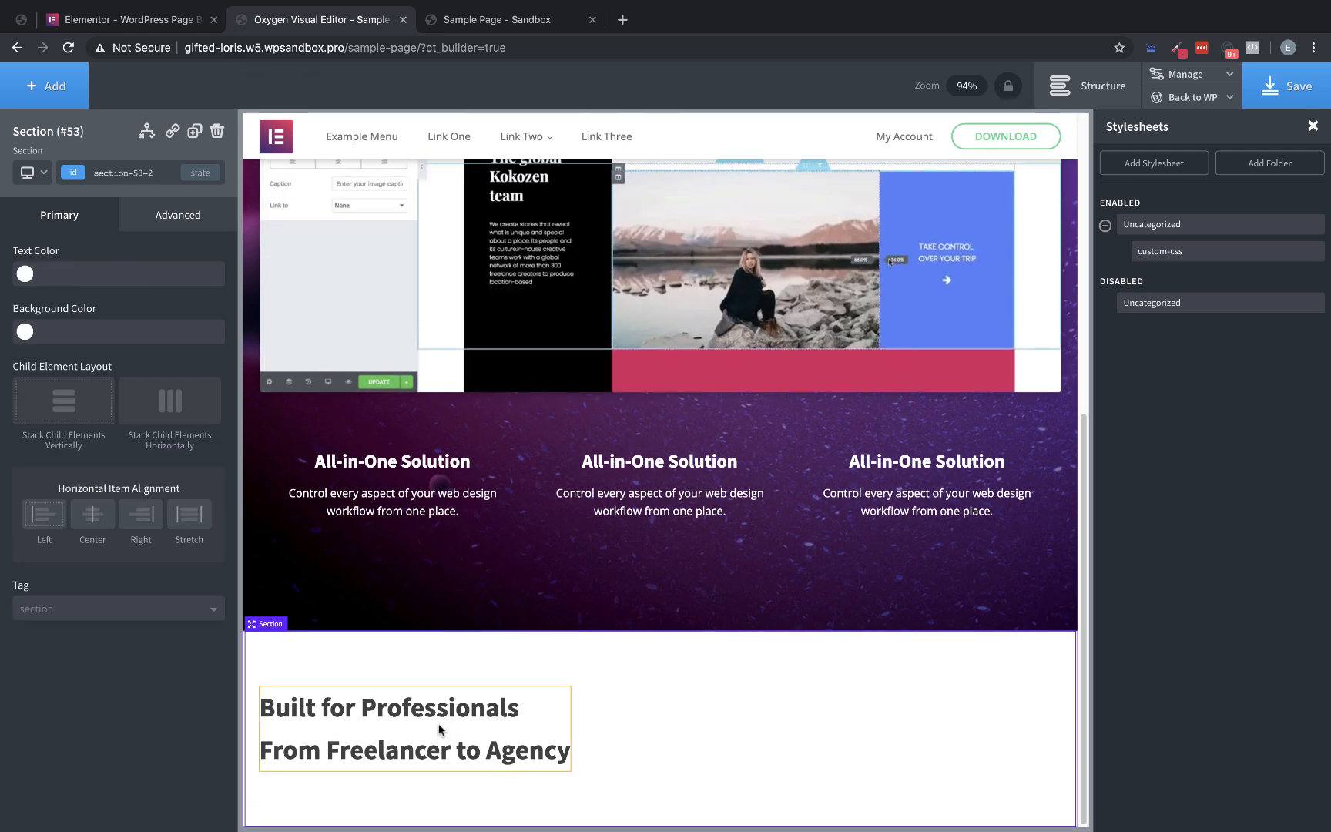
Set the "Built for Professionals" heading's font size to 49 px and font weight to 200
click(440, 730)
text(49)
click(66, 448)
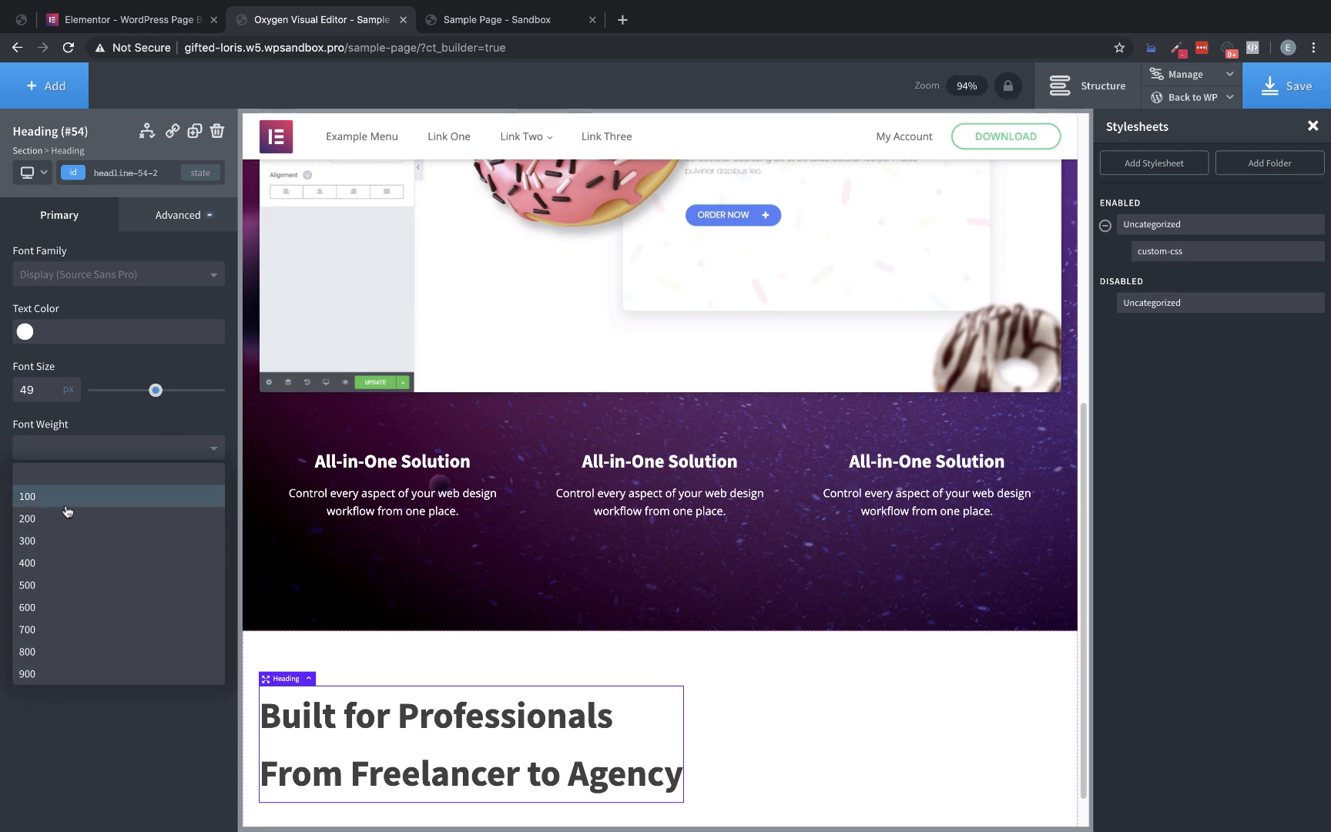
click(60, 520)
scroll(765, 647, down, 1)
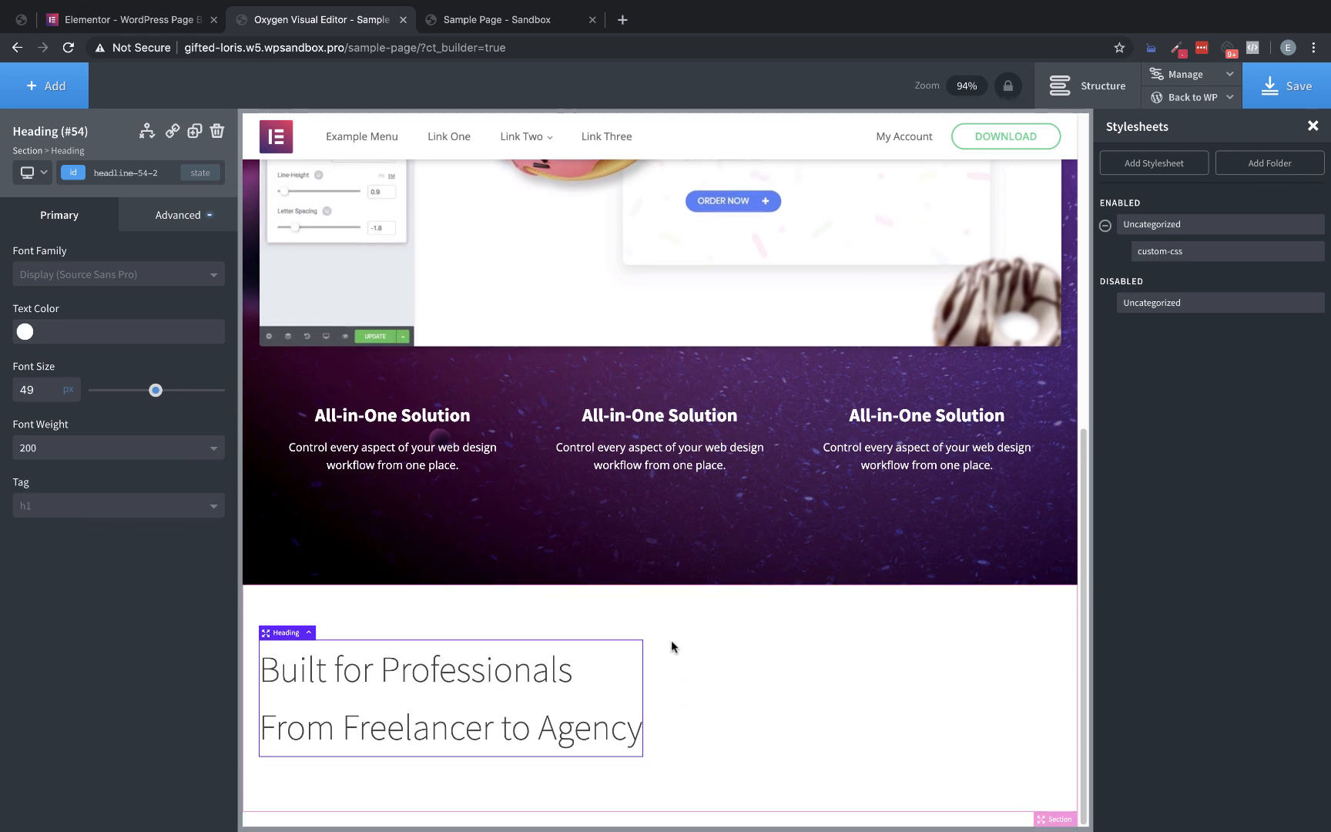
Compare with the Elementor page, then center the section's child elements horizontally in the Oxygen editor
click(163, 23)
click(287, 23)
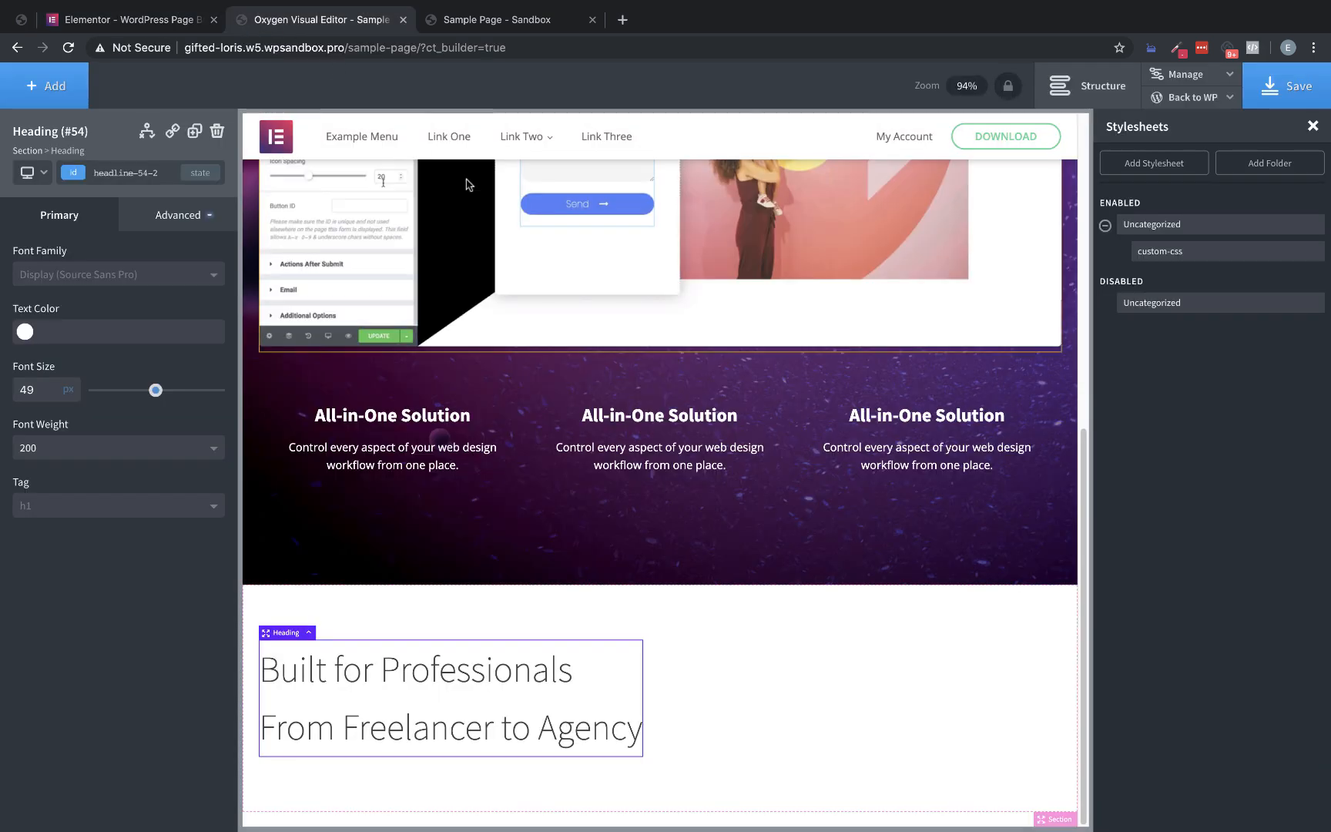
click(854, 702)
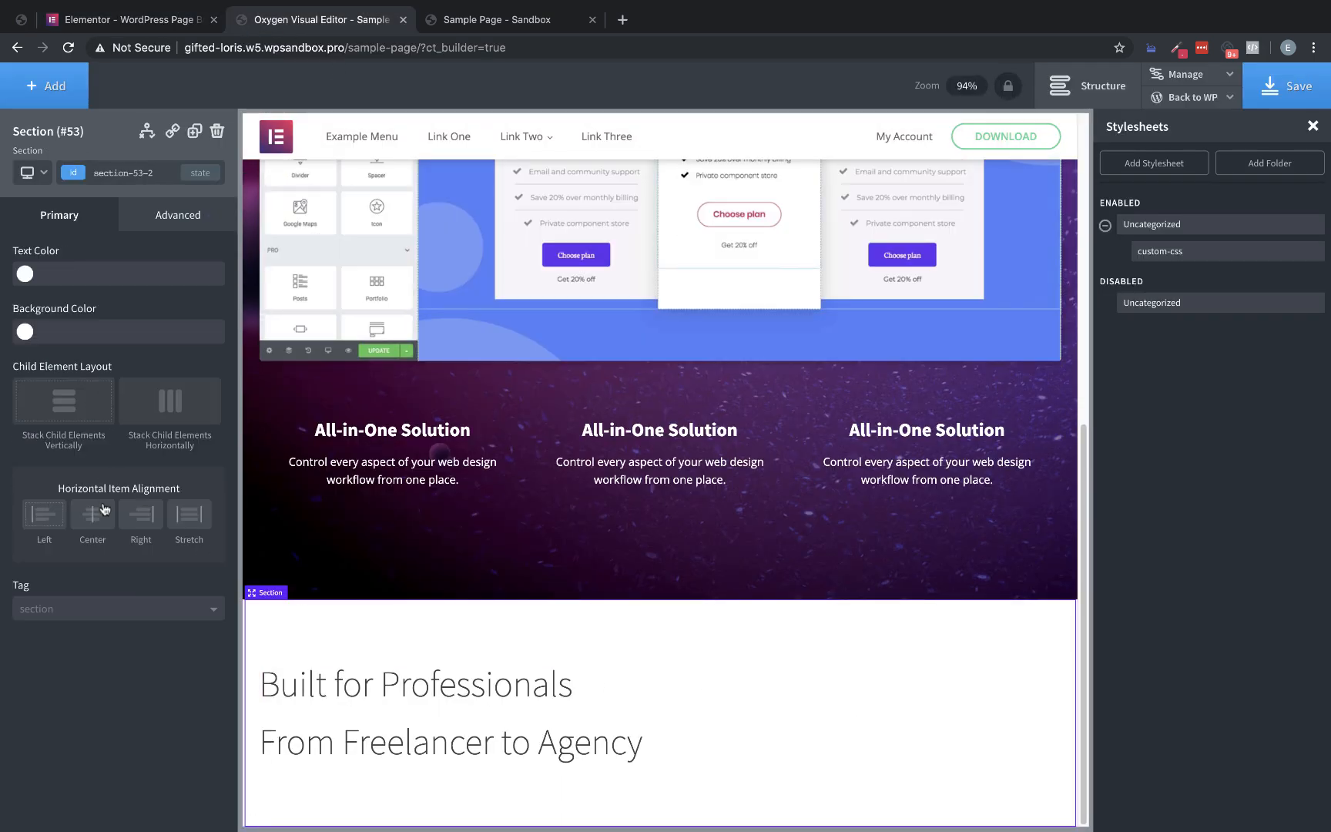
click(92, 514)
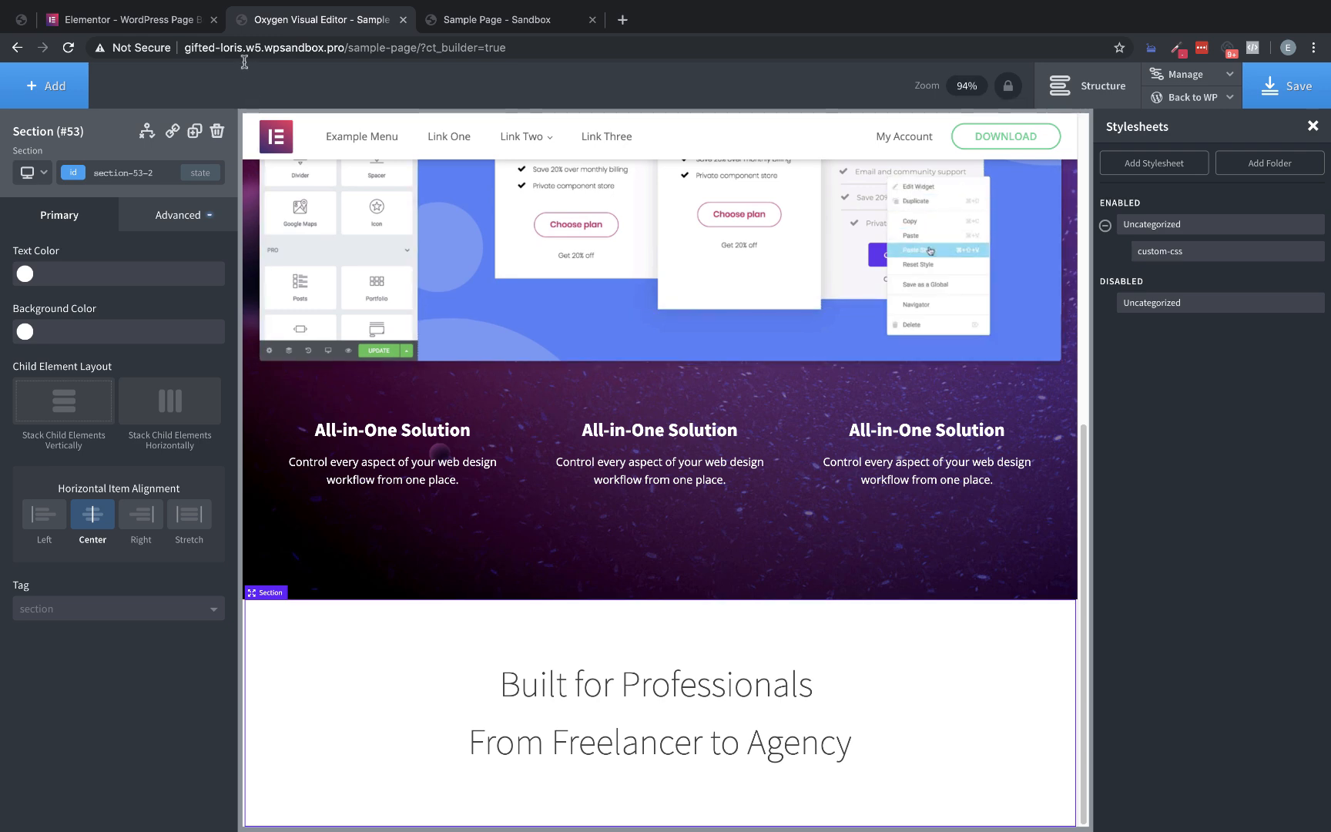
Review the Elementor page's Design block without developer tools, then add a Columns element with the 50 50 layout below the heading in Oxygen
click(164, 25)
scroll(971, 344, down, 6)
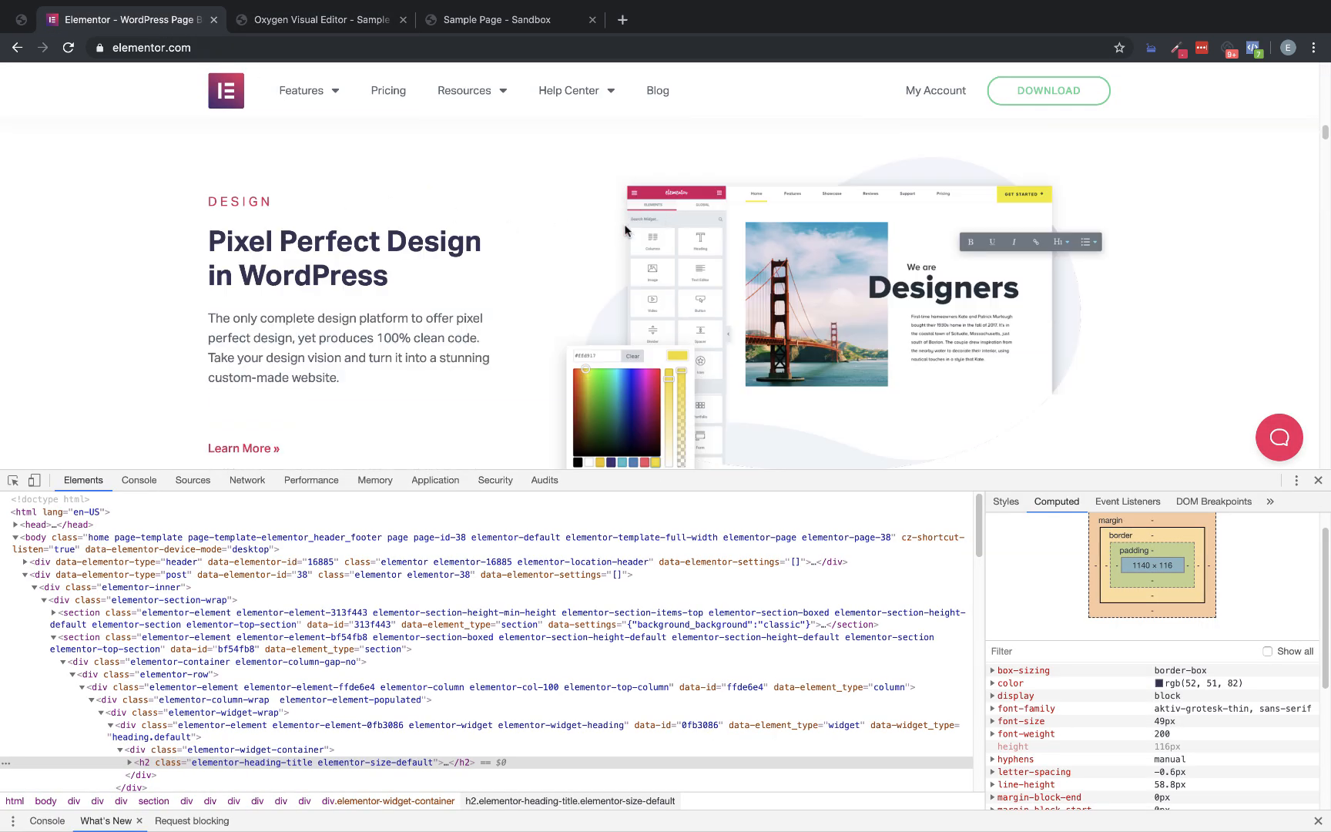
click(1318, 480)
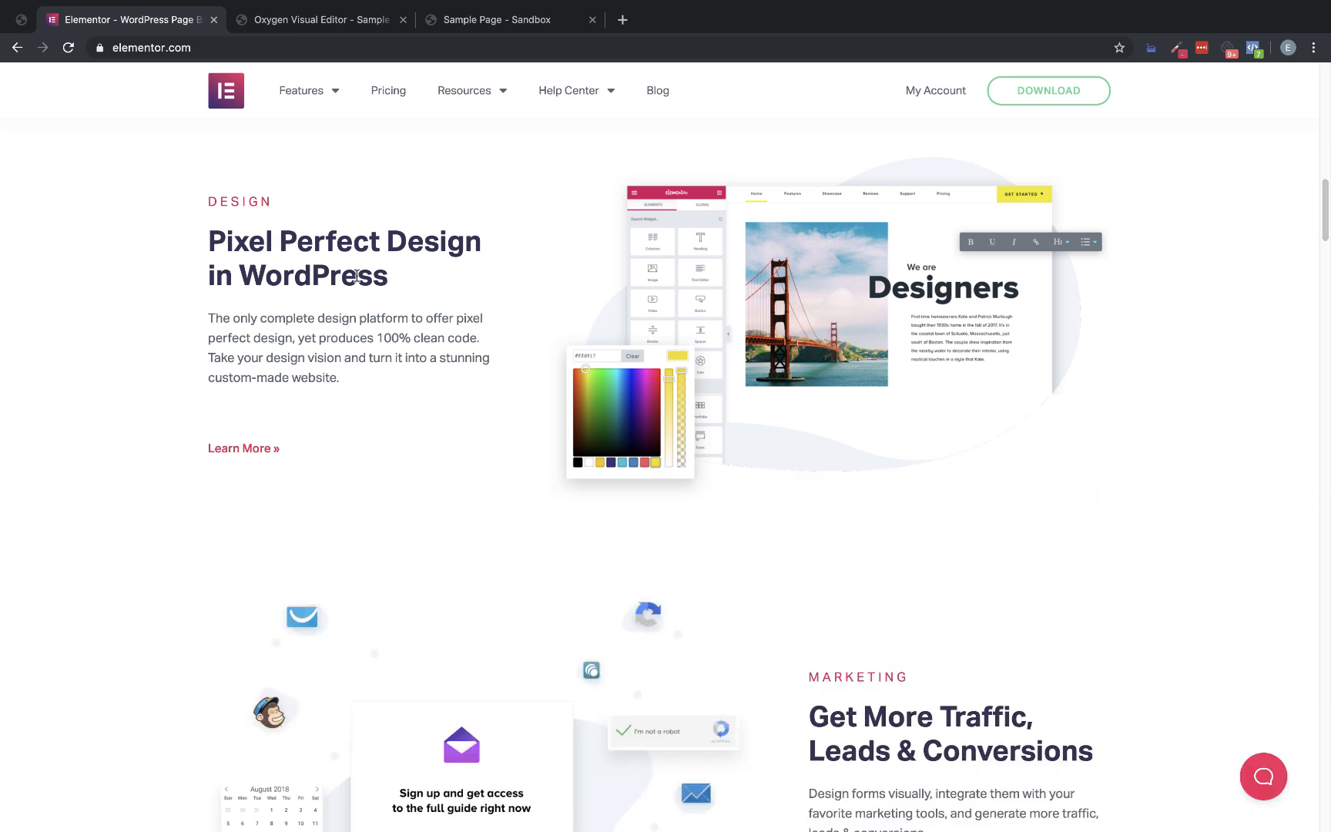
scroll(424, 295, up, 4)
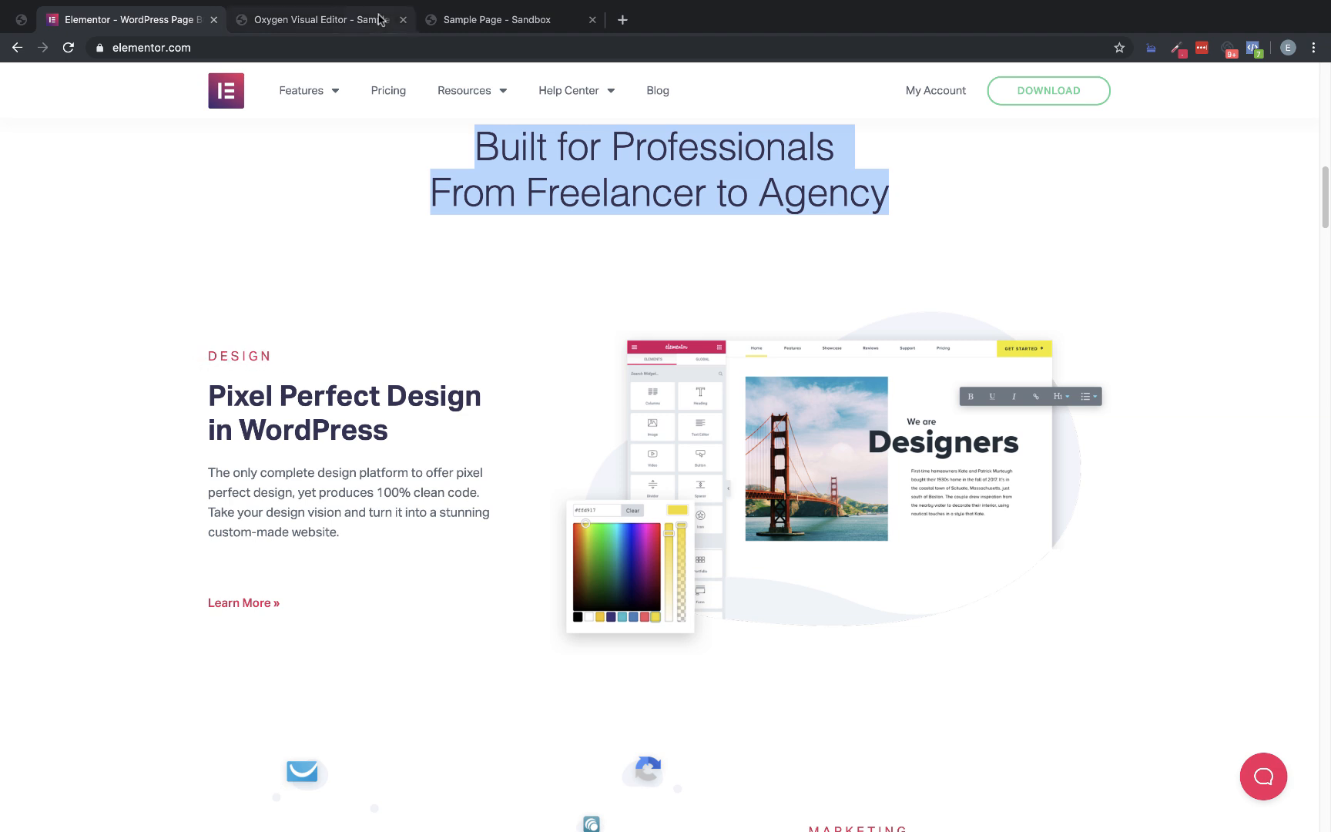
click(322, 19)
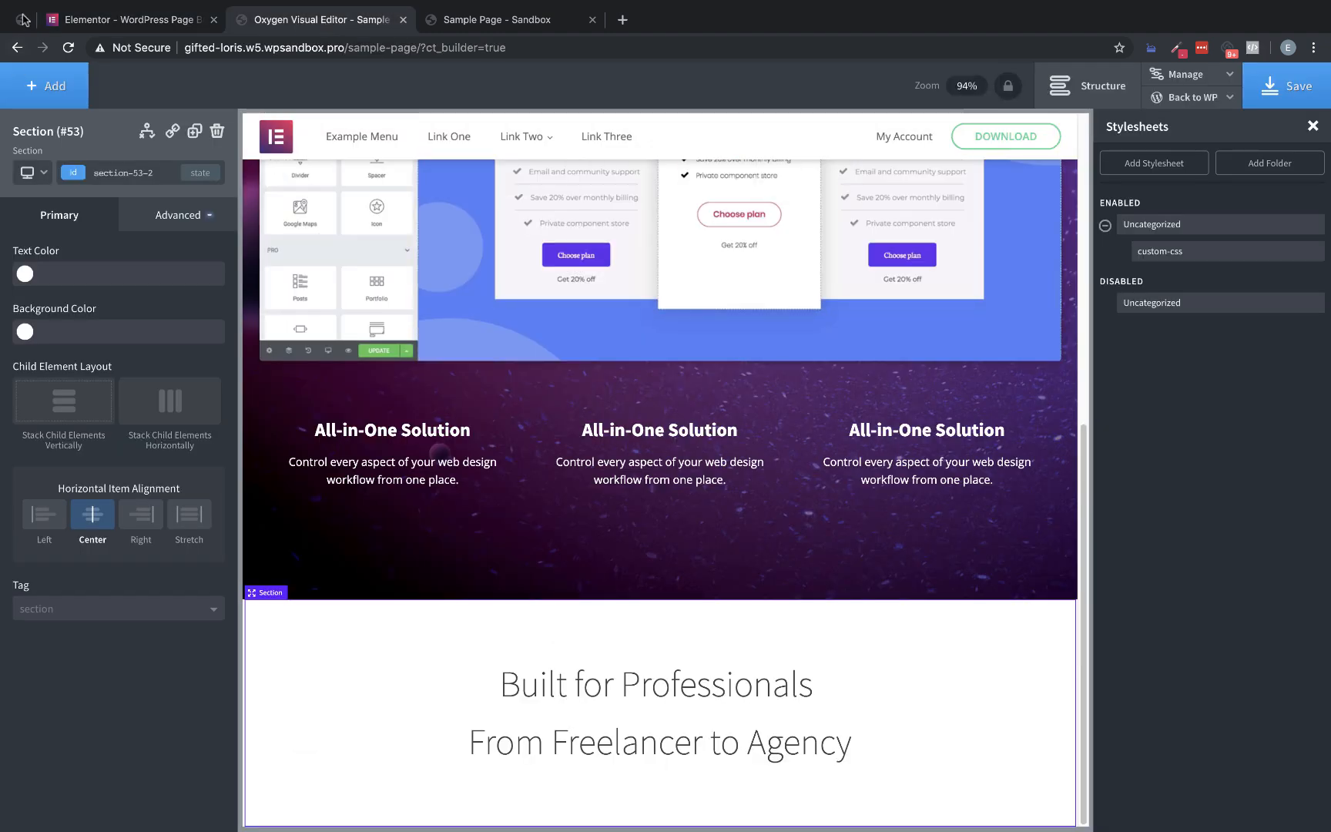
text(column)
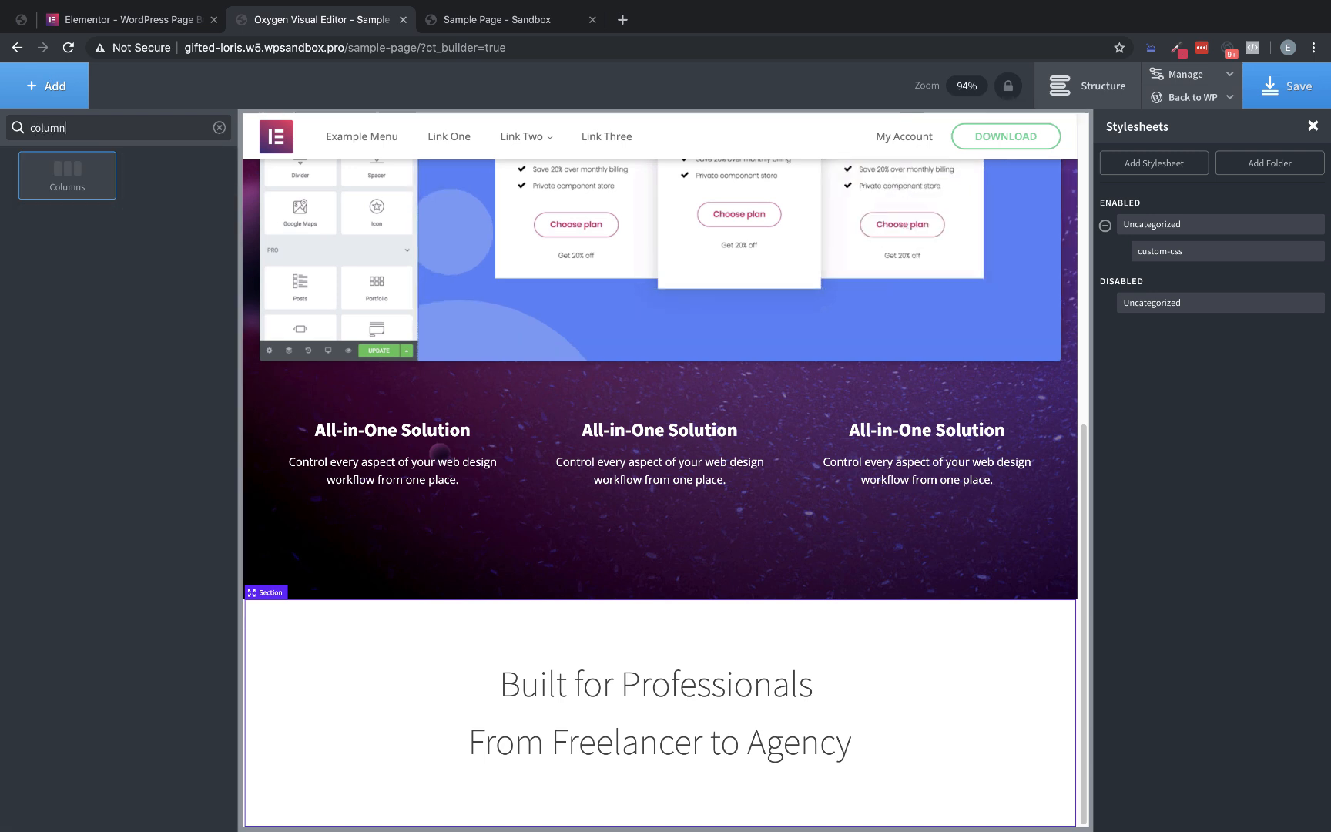
click(75, 179)
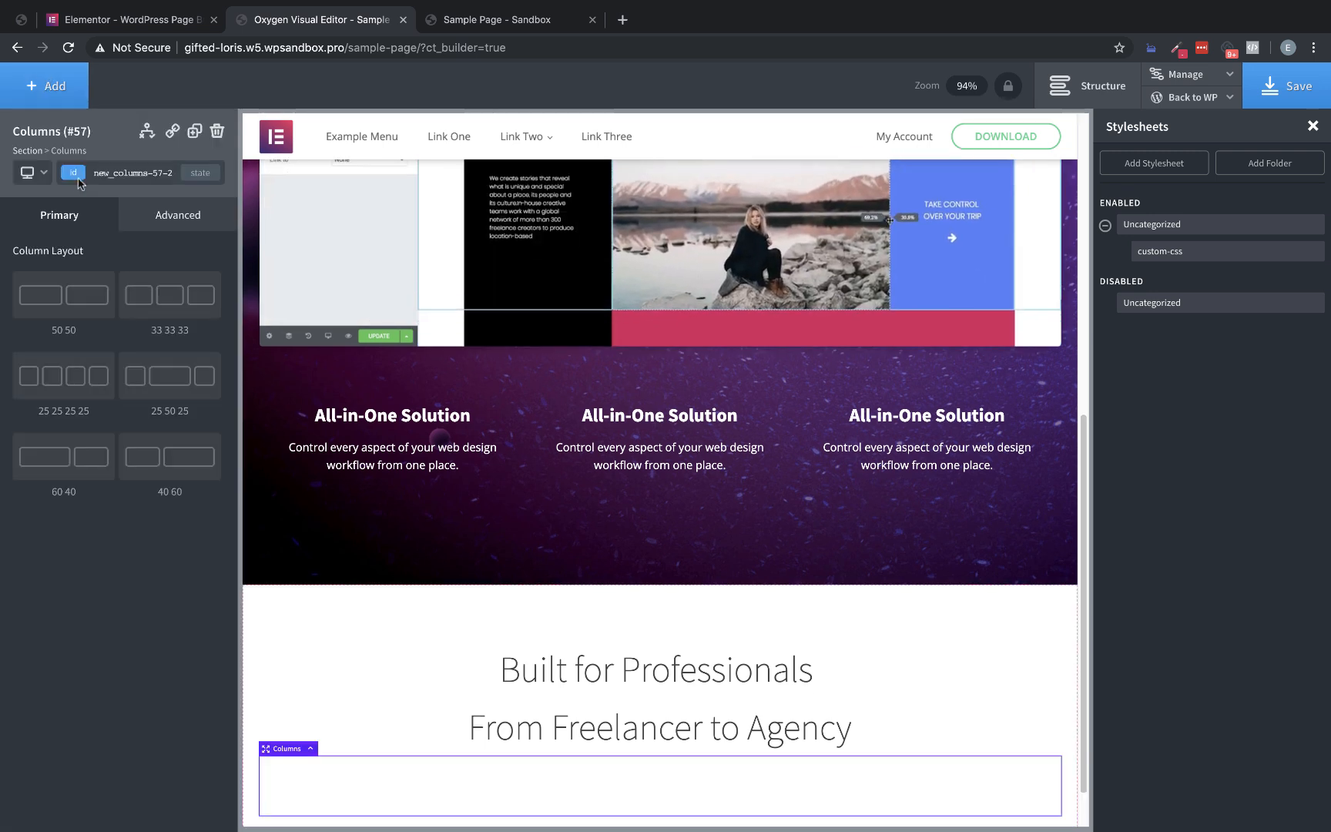
click(83, 320)
scroll(412, 422, down, 1)
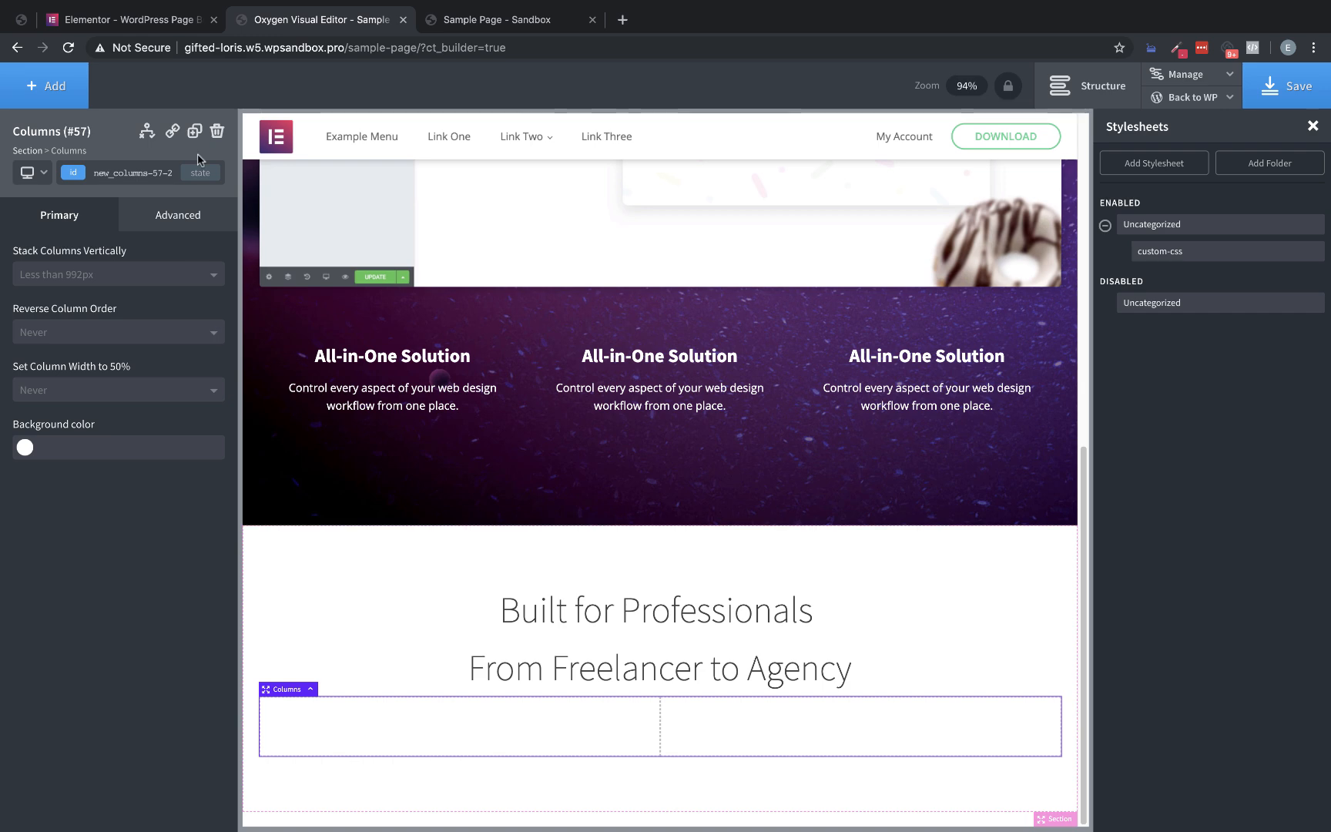
Check the Design block on the Elementor page, then add a text element reading "DESIGN" to the first column in Oxygen
click(156, 17)
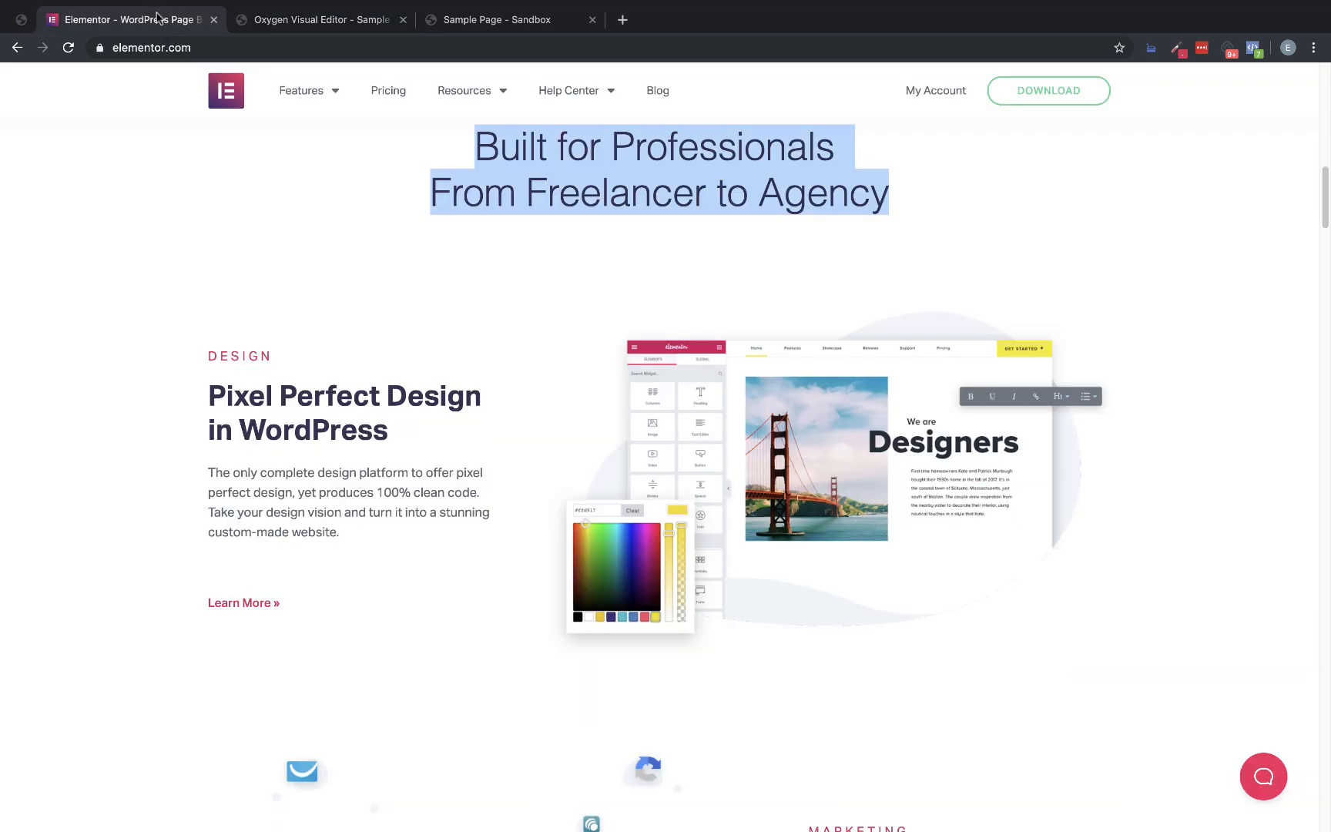
triple_click(206, 357)
click(292, 368)
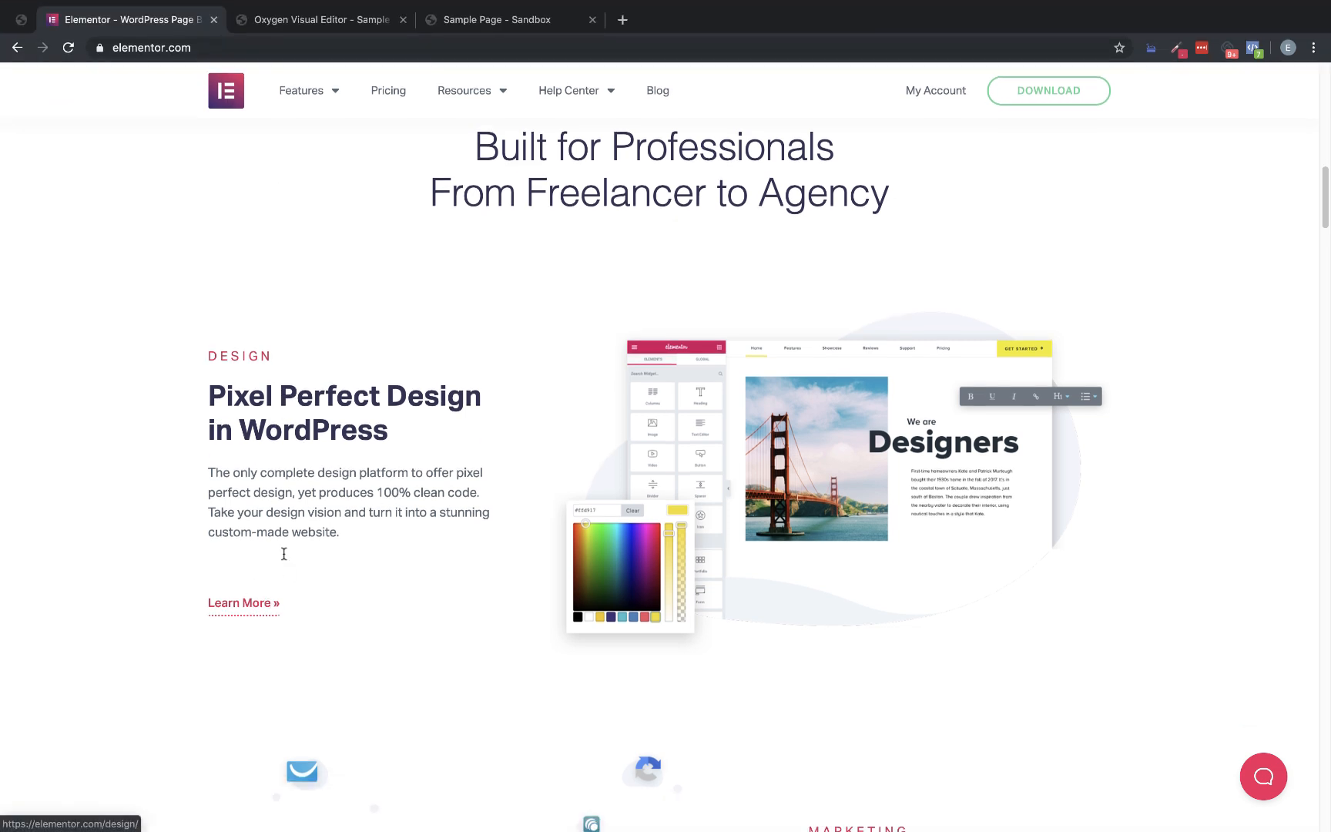
click(329, 20)
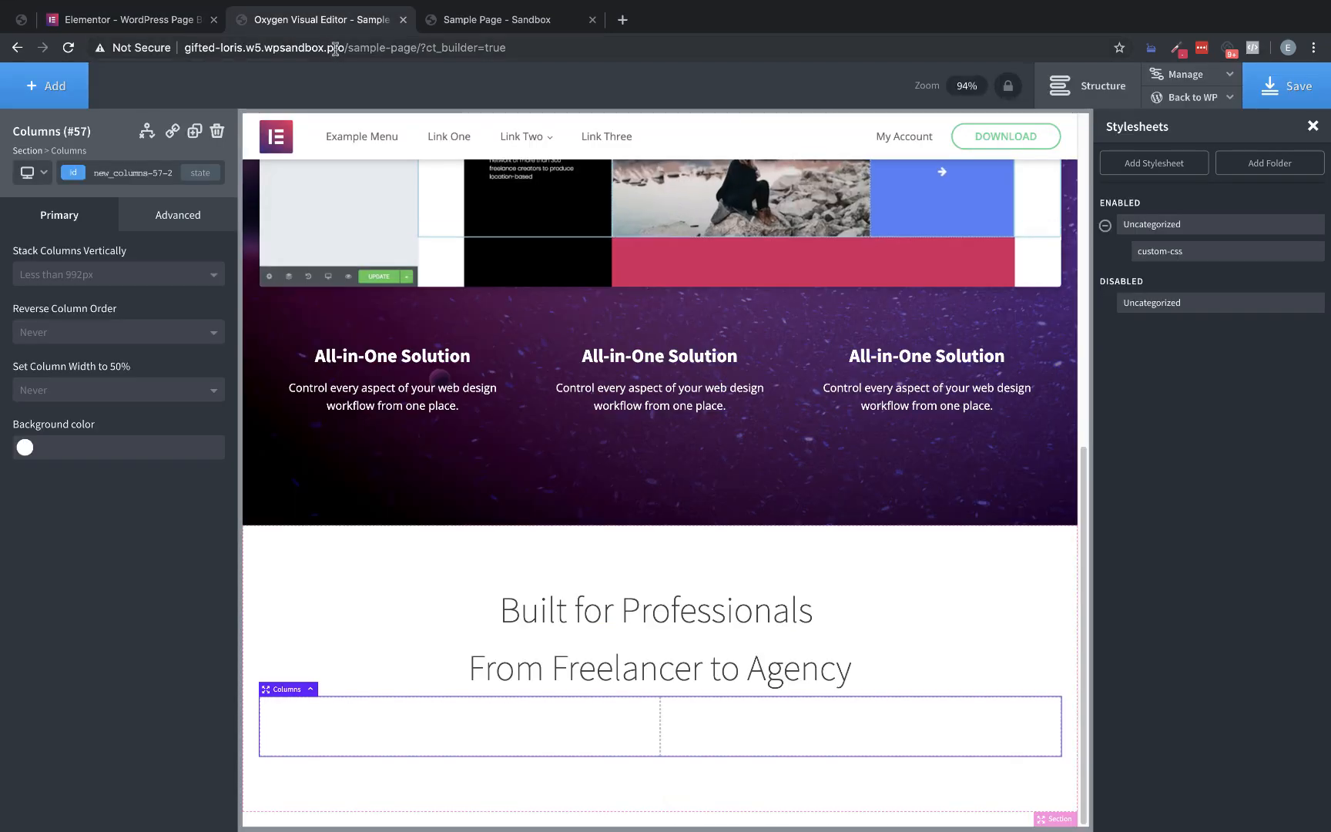
click(52, 93)
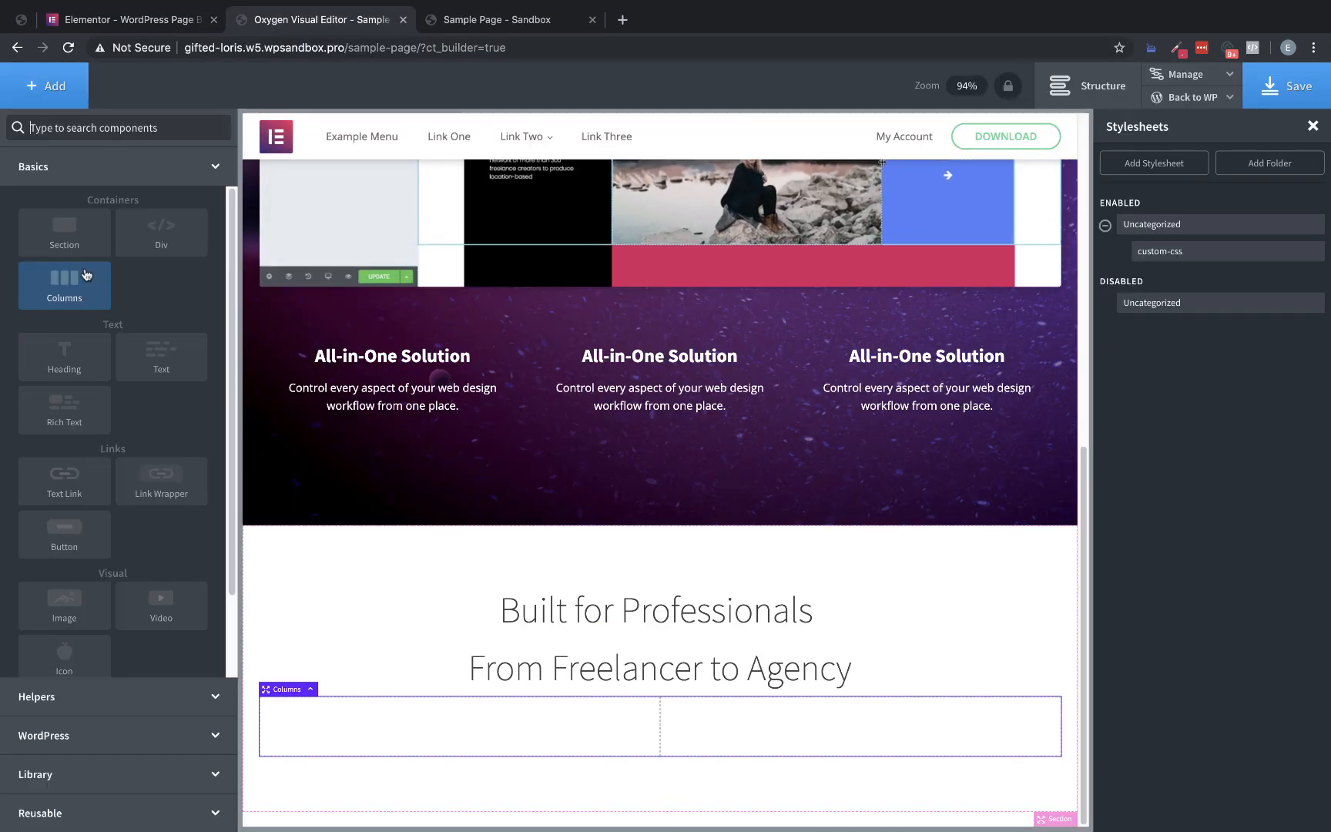
click(155, 377)
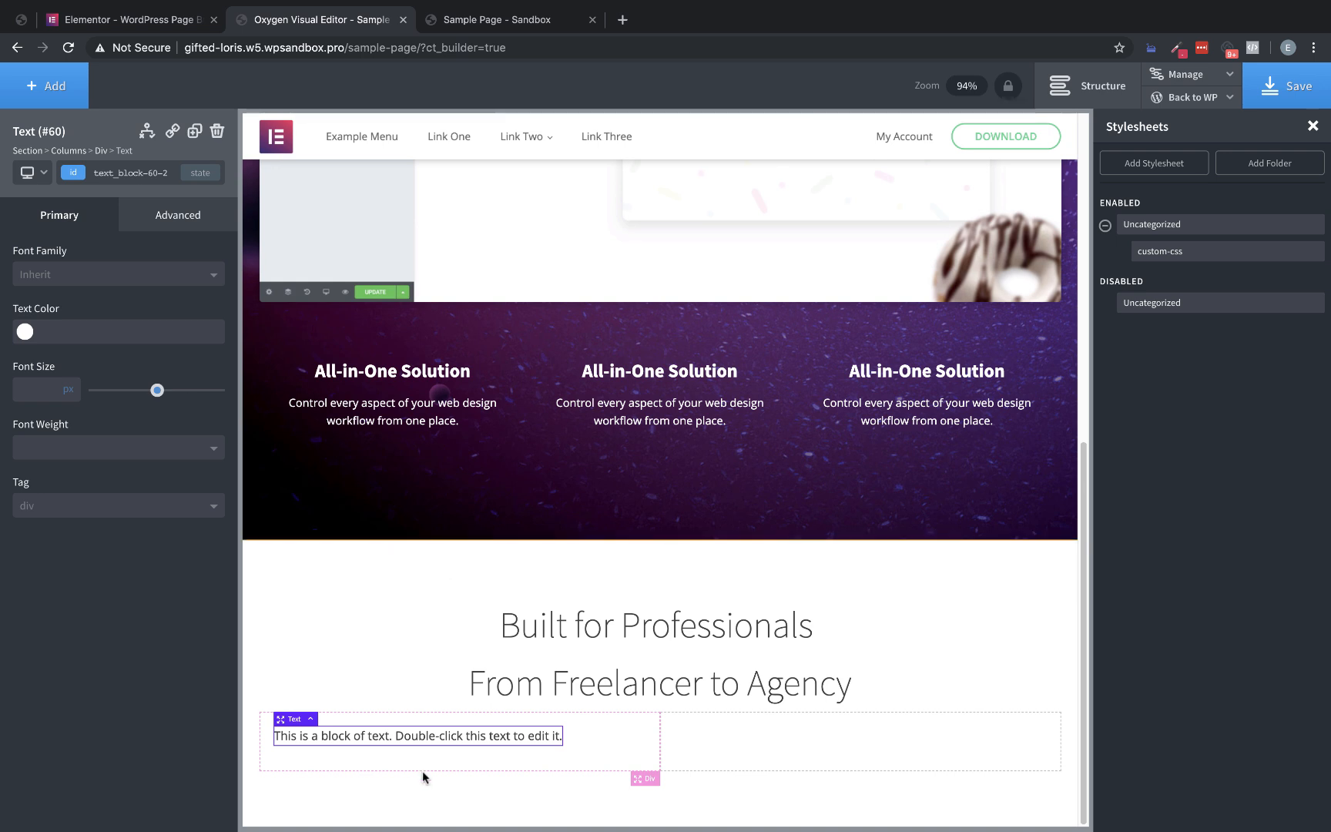
double_click(432, 737)
text(DESIGN)
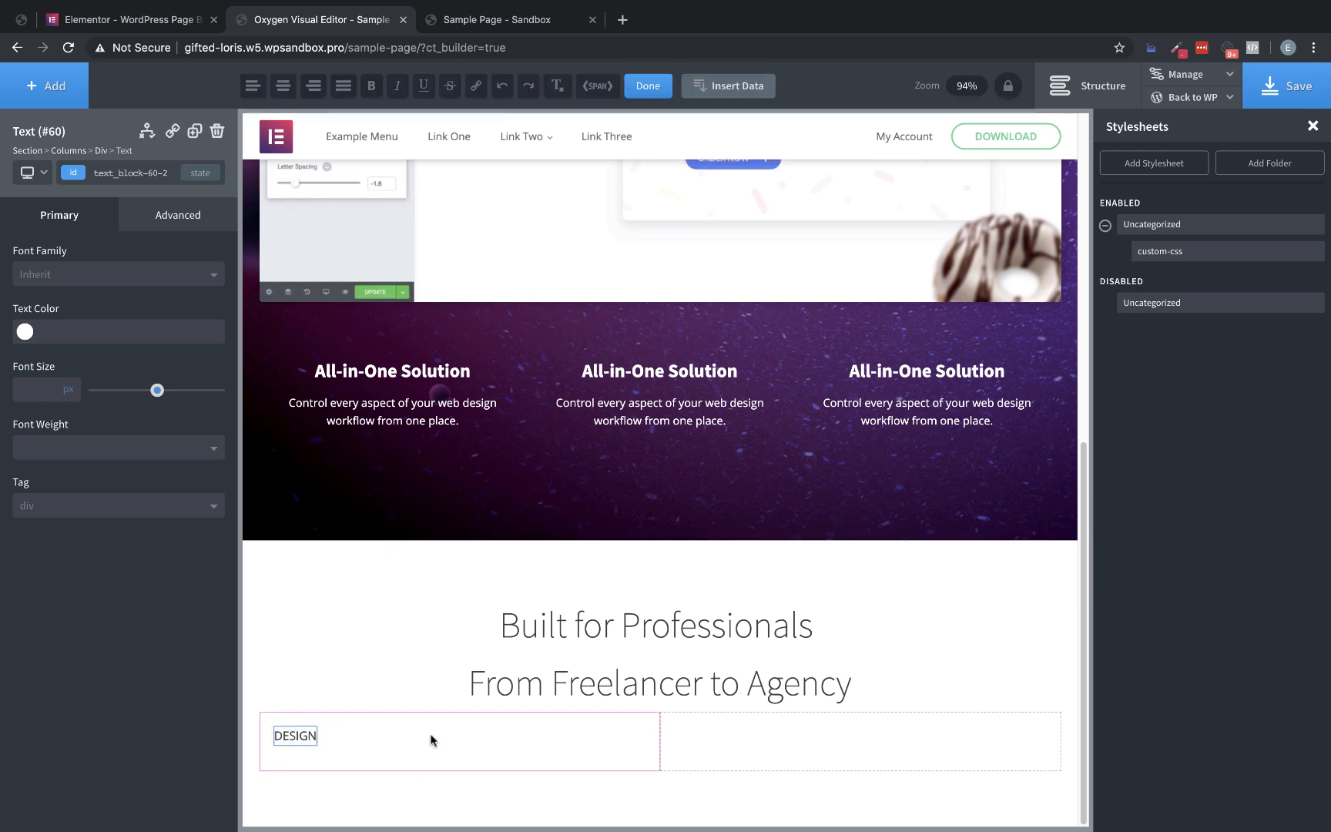
click(432, 740)
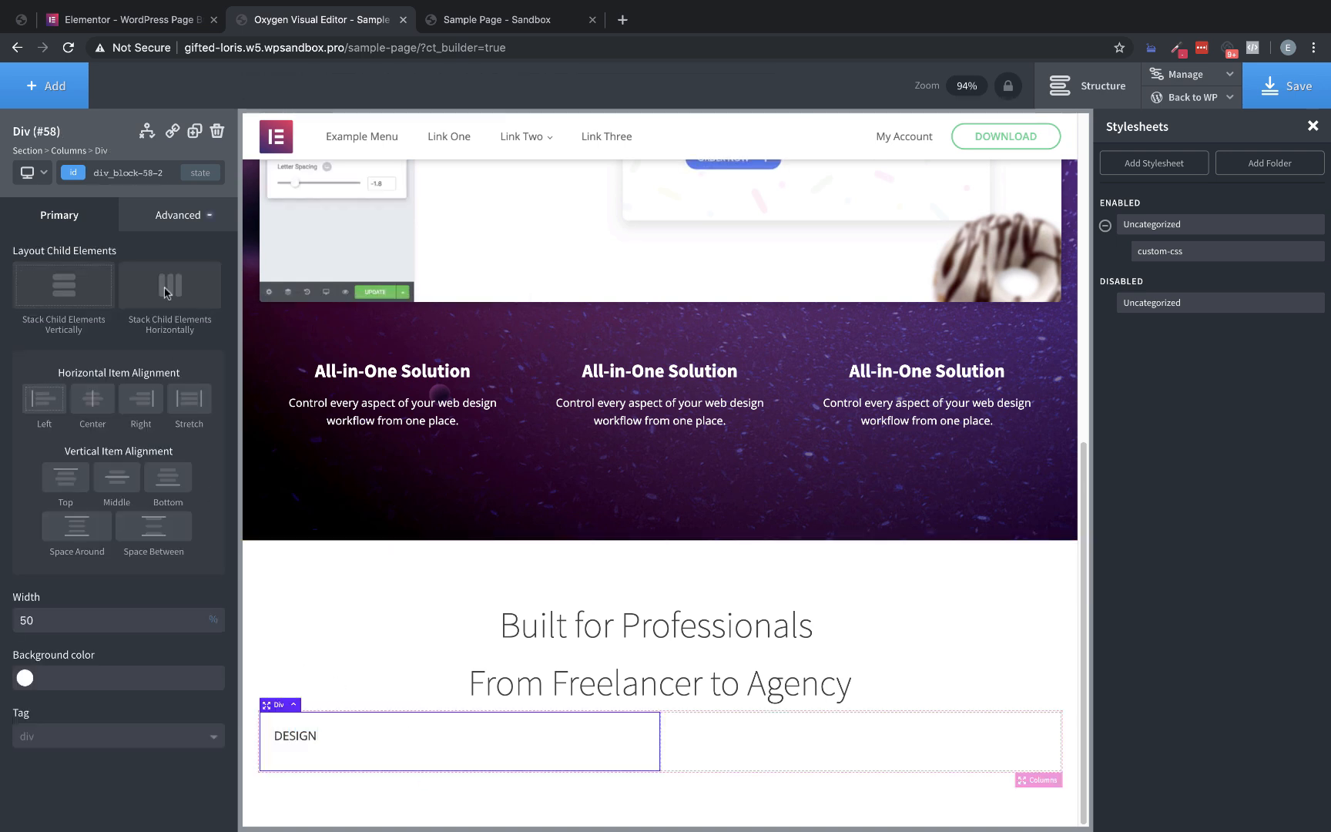
Add a heading and a text block below the "DESIGN" label in the first column
click(47, 86)
click(81, 354)
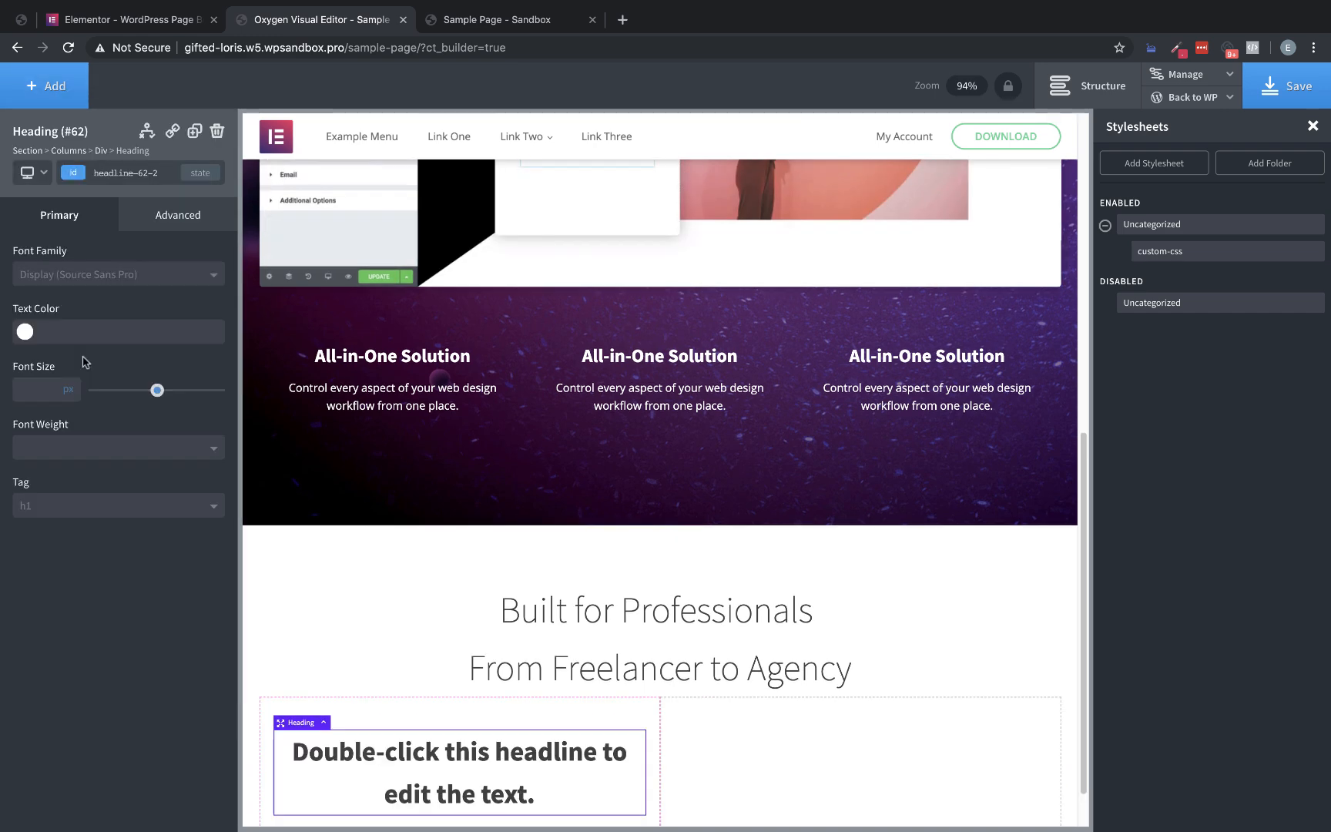
click(46, 85)
click(162, 355)
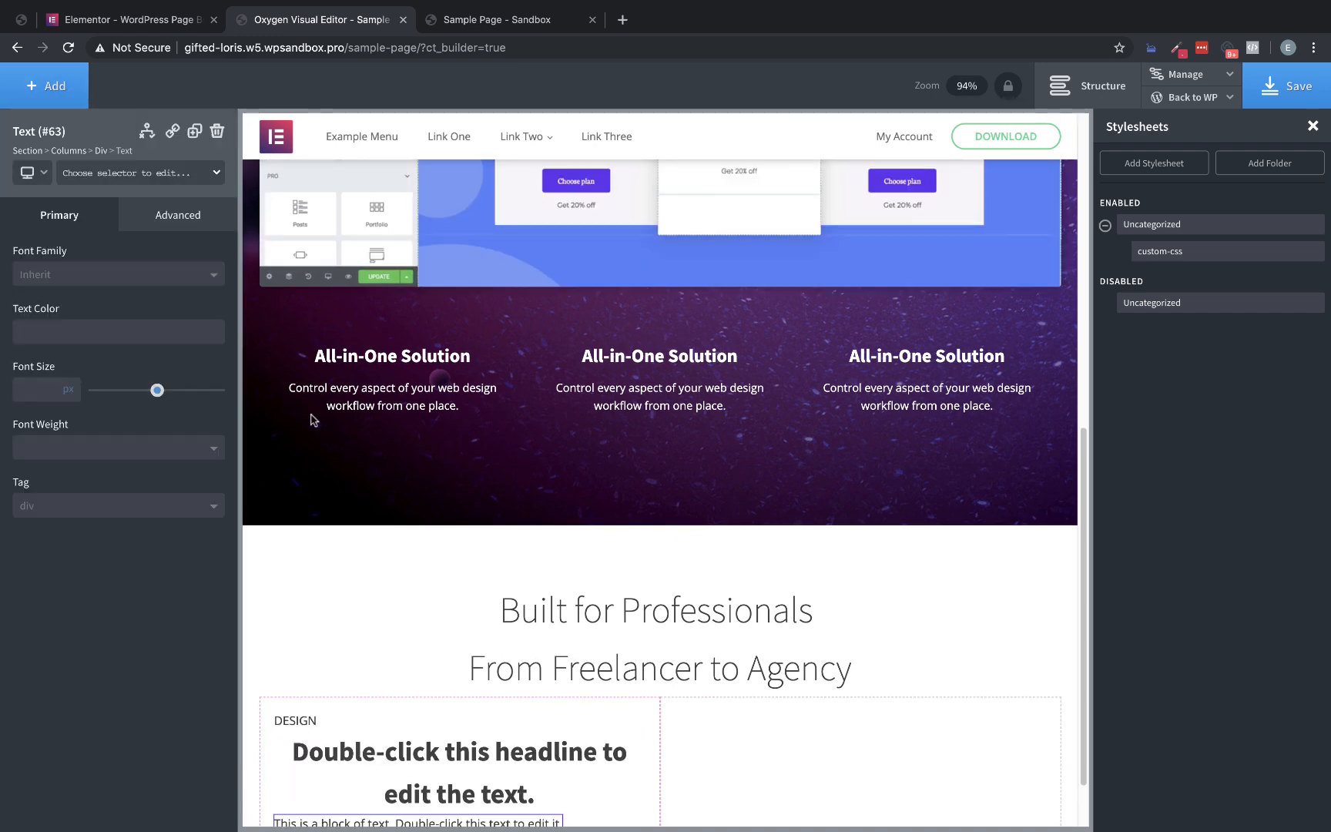
scroll(357, 438, down, 2)
Add a text link below the placeholder text block in the first column
click(46, 86)
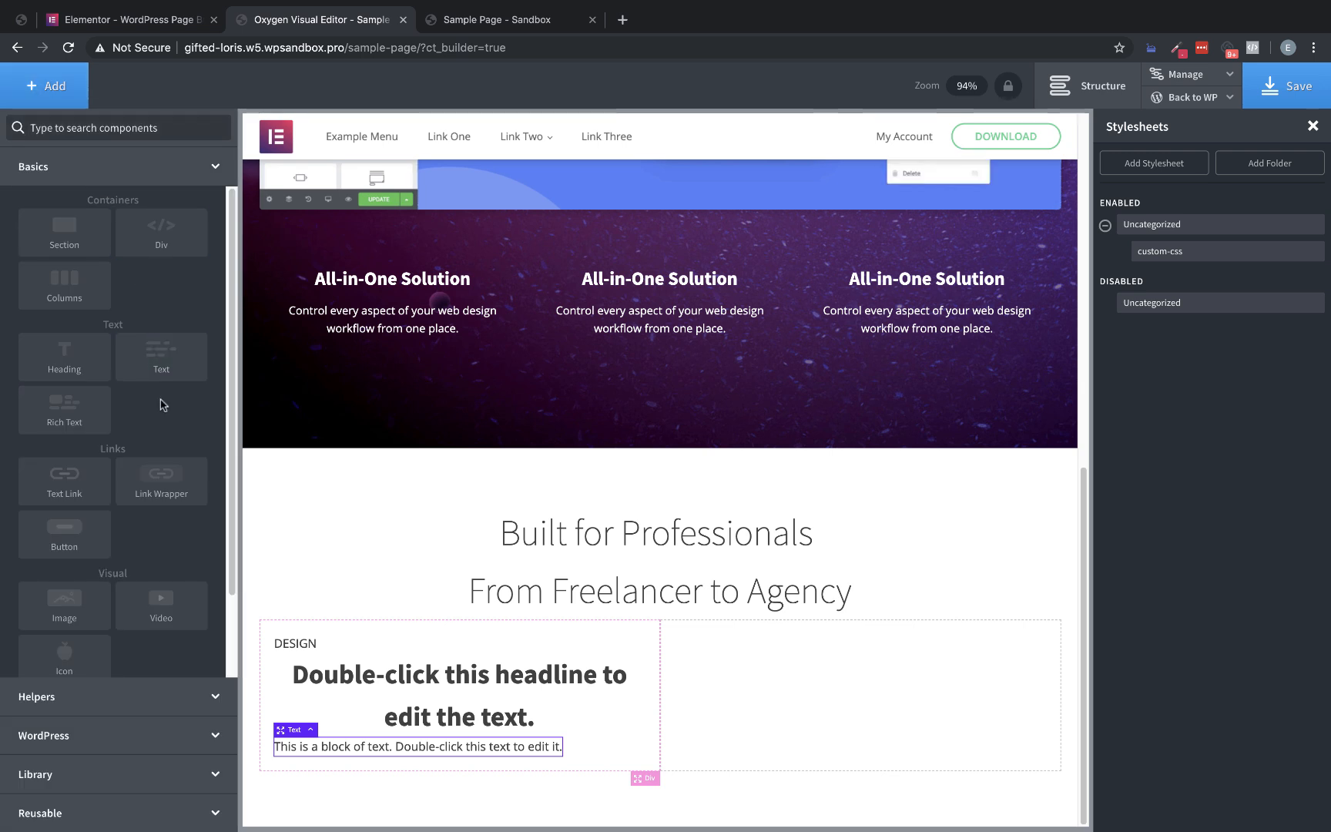
scroll(154, 474, down, 1)
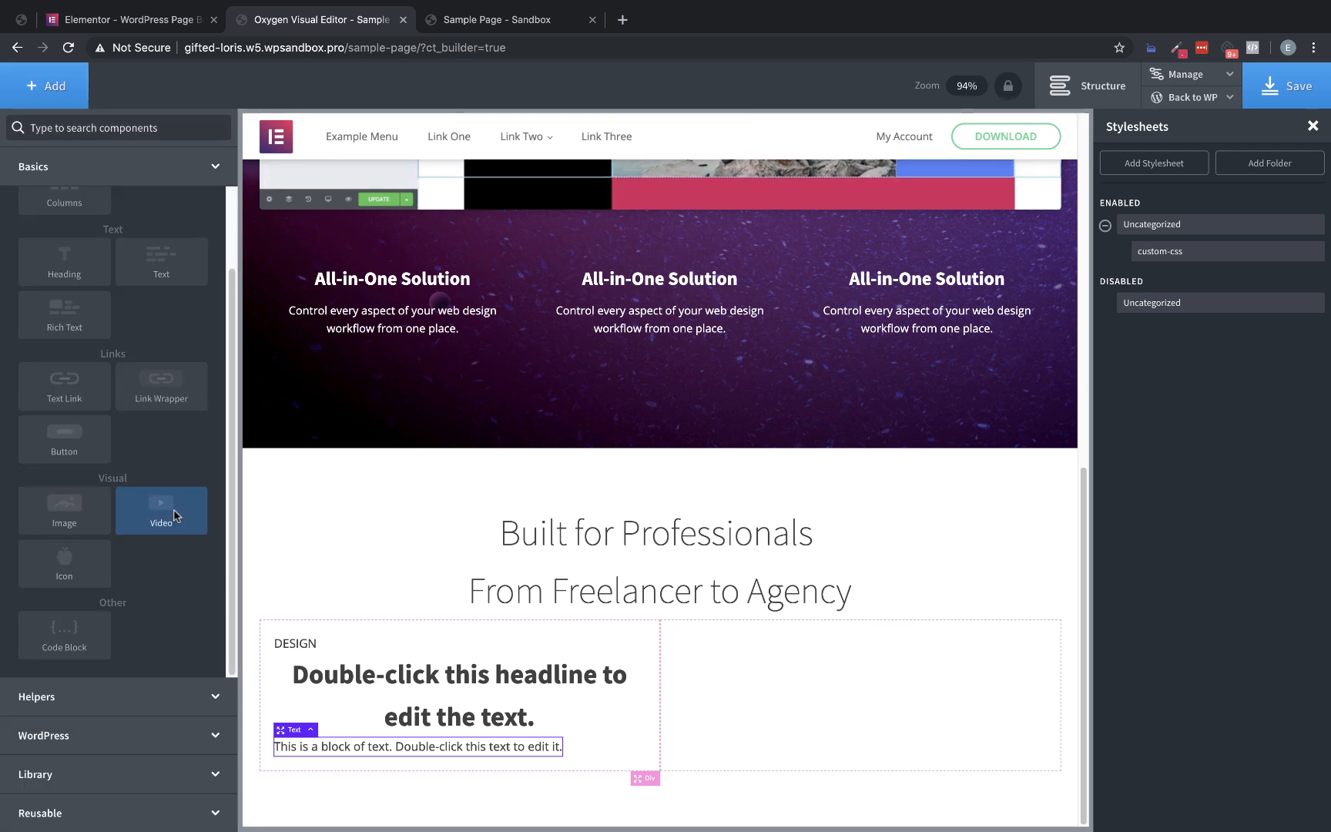
click(82, 389)
scroll(481, 511, down, 1)
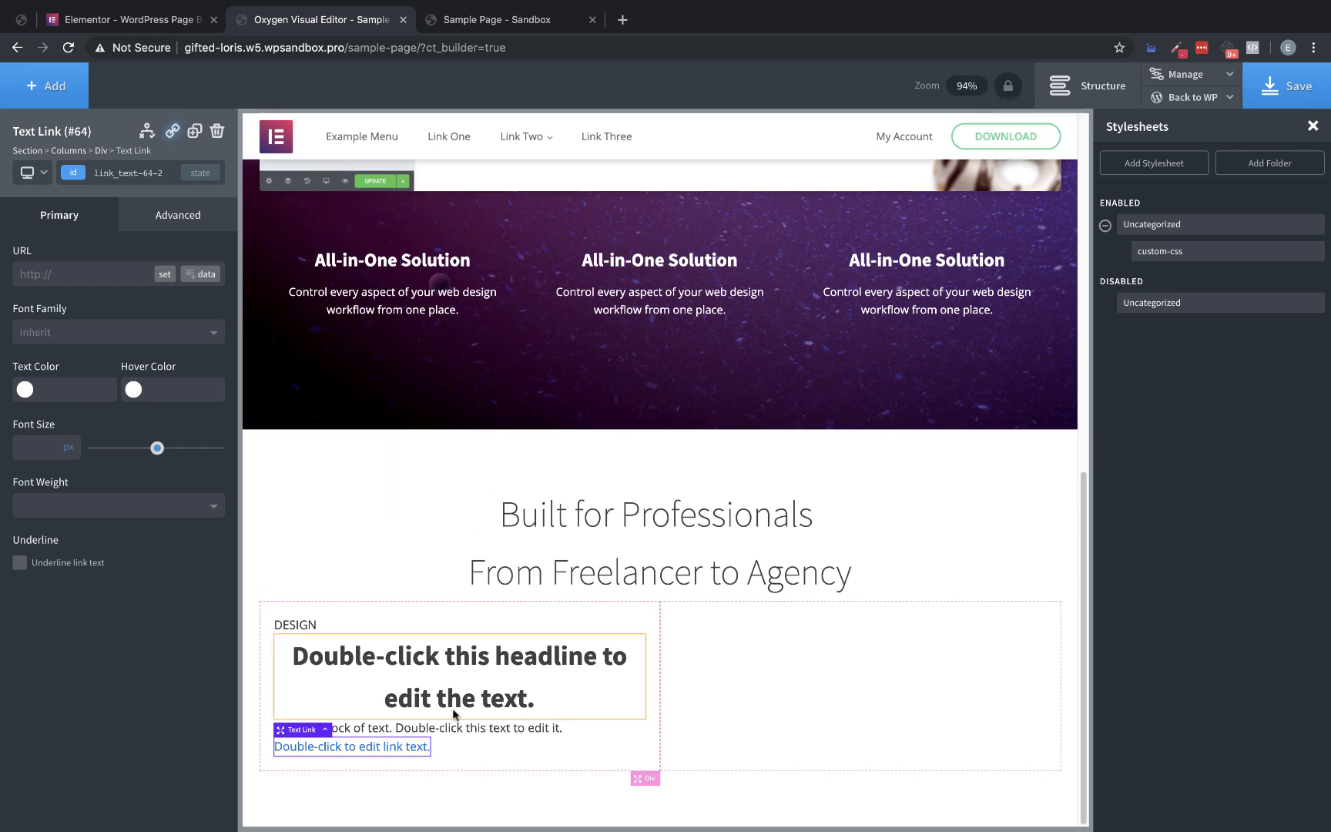
Copy "Pixel Perfect Design in WordPress" from the Elementor page and replace the column heading's placeholder text with it
click(134, 21)
drag(410, 441, 207, 392)
key(ctrl+c)
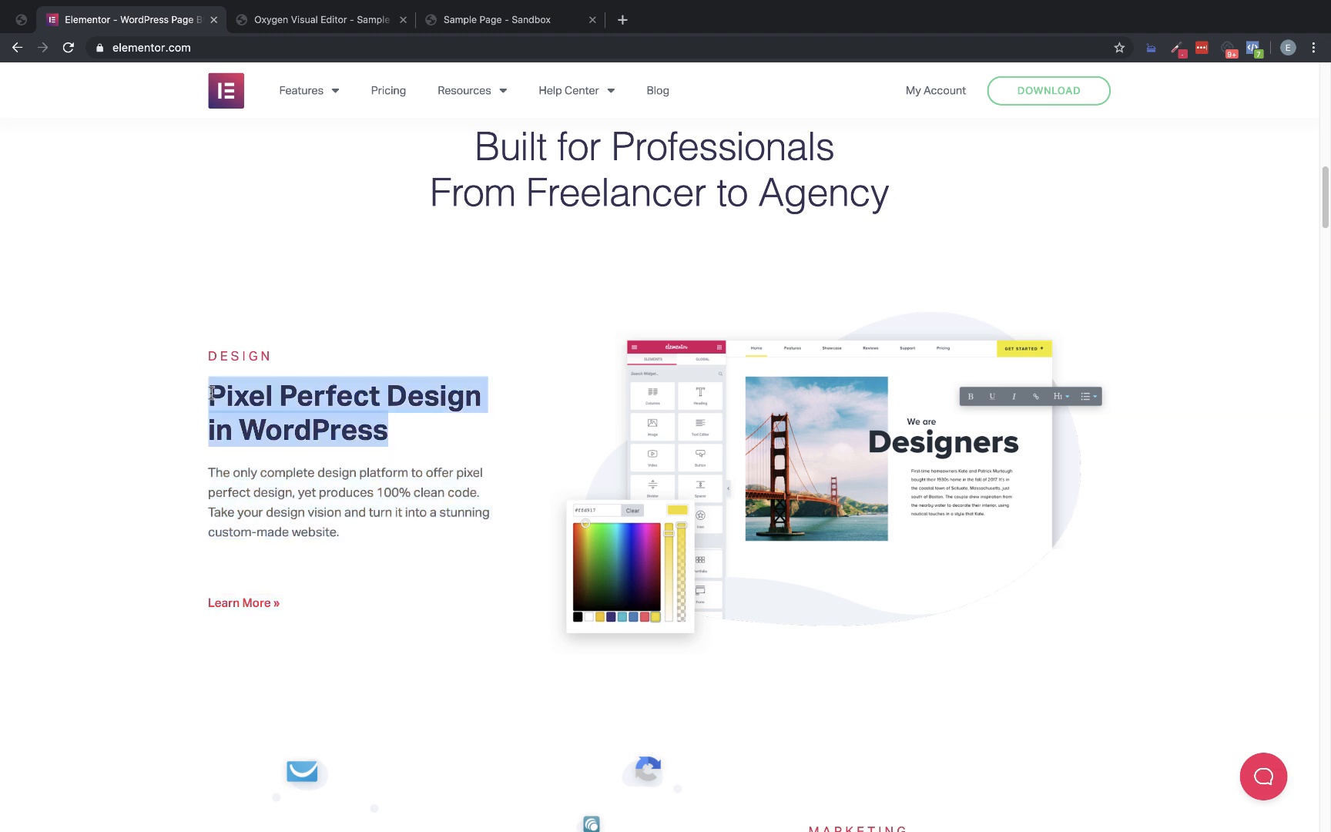
click(322, 8)
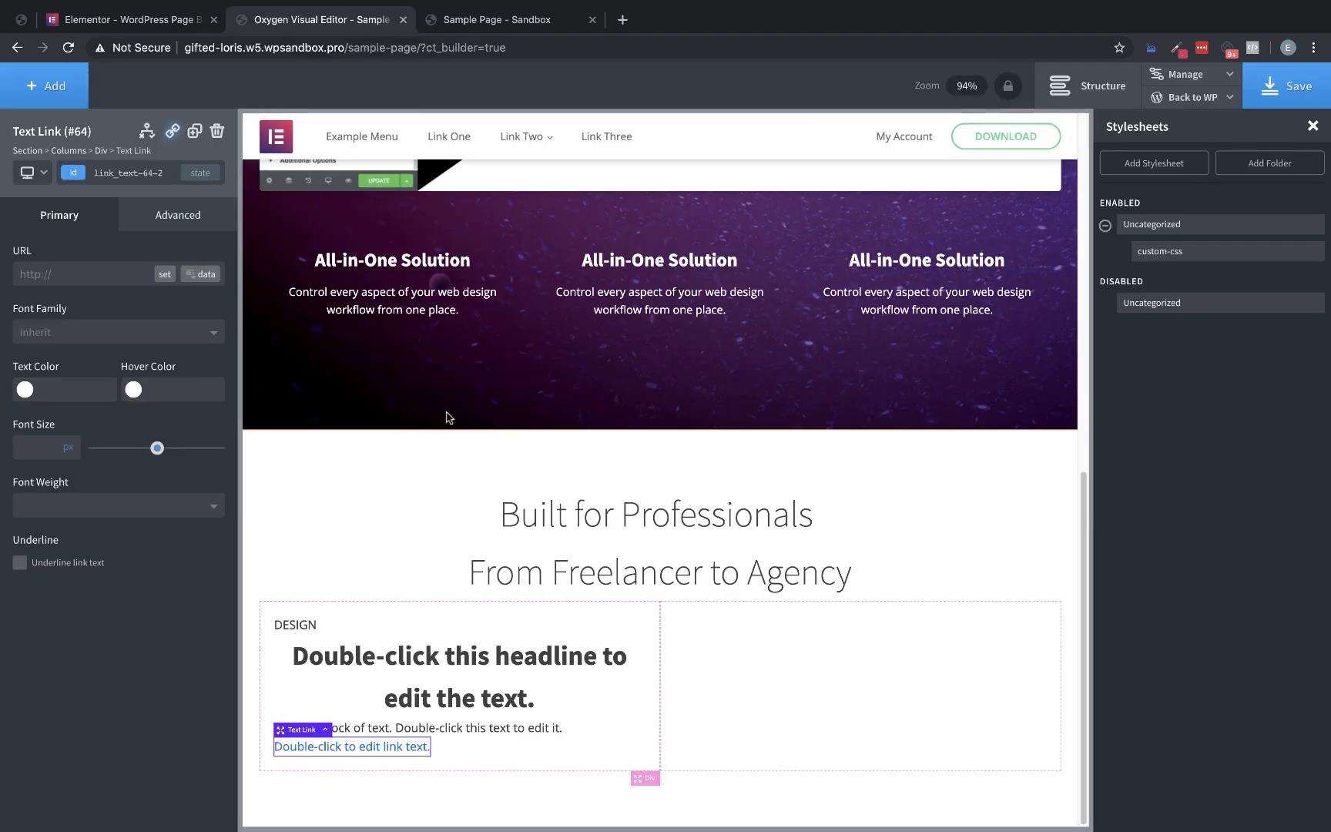
double_click(449, 681)
key(ctrl+v)
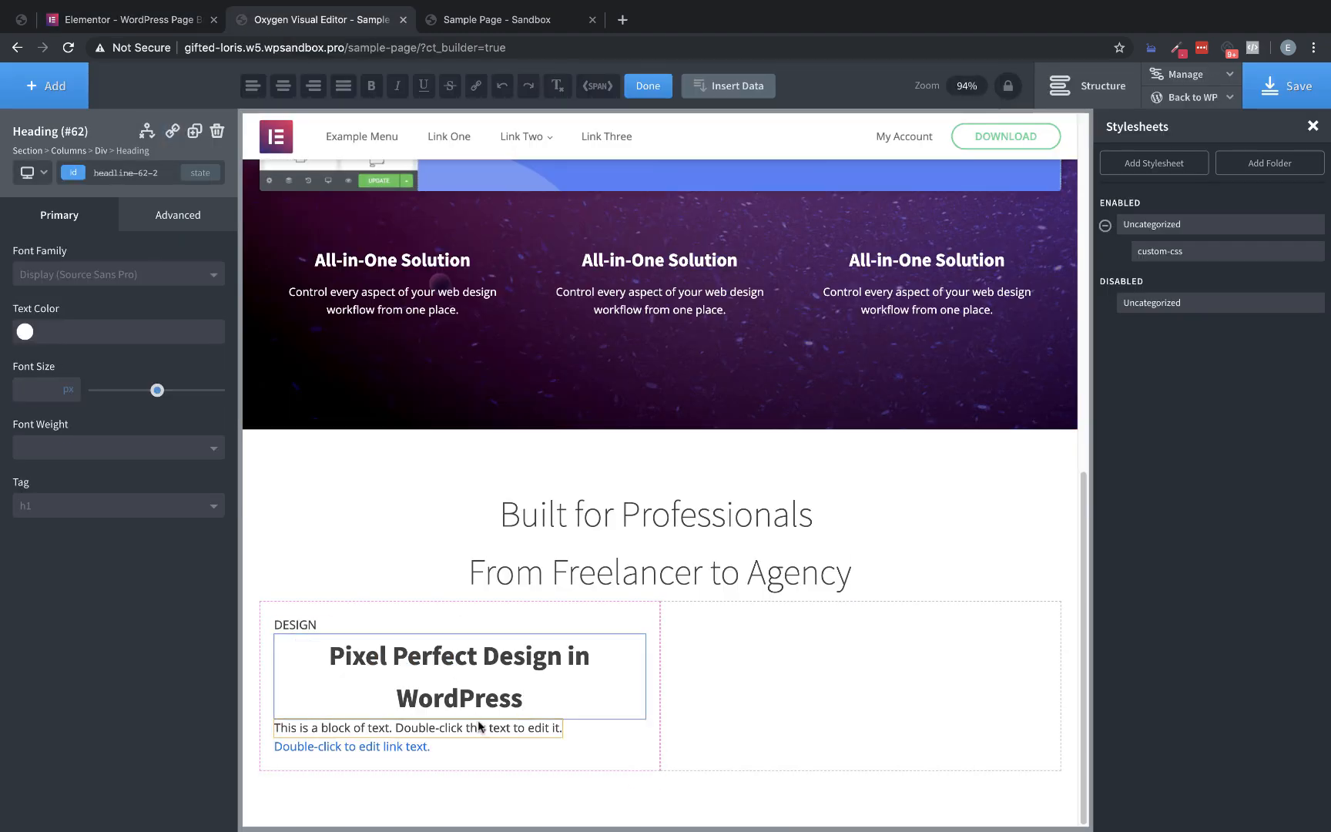
Copy the Design block's description paragraph from the Elementor page and replace the placeholder text block in Oxygen's first column with it
click(156, 19)
drag(345, 532, 208, 470)
key(ctrl+c)
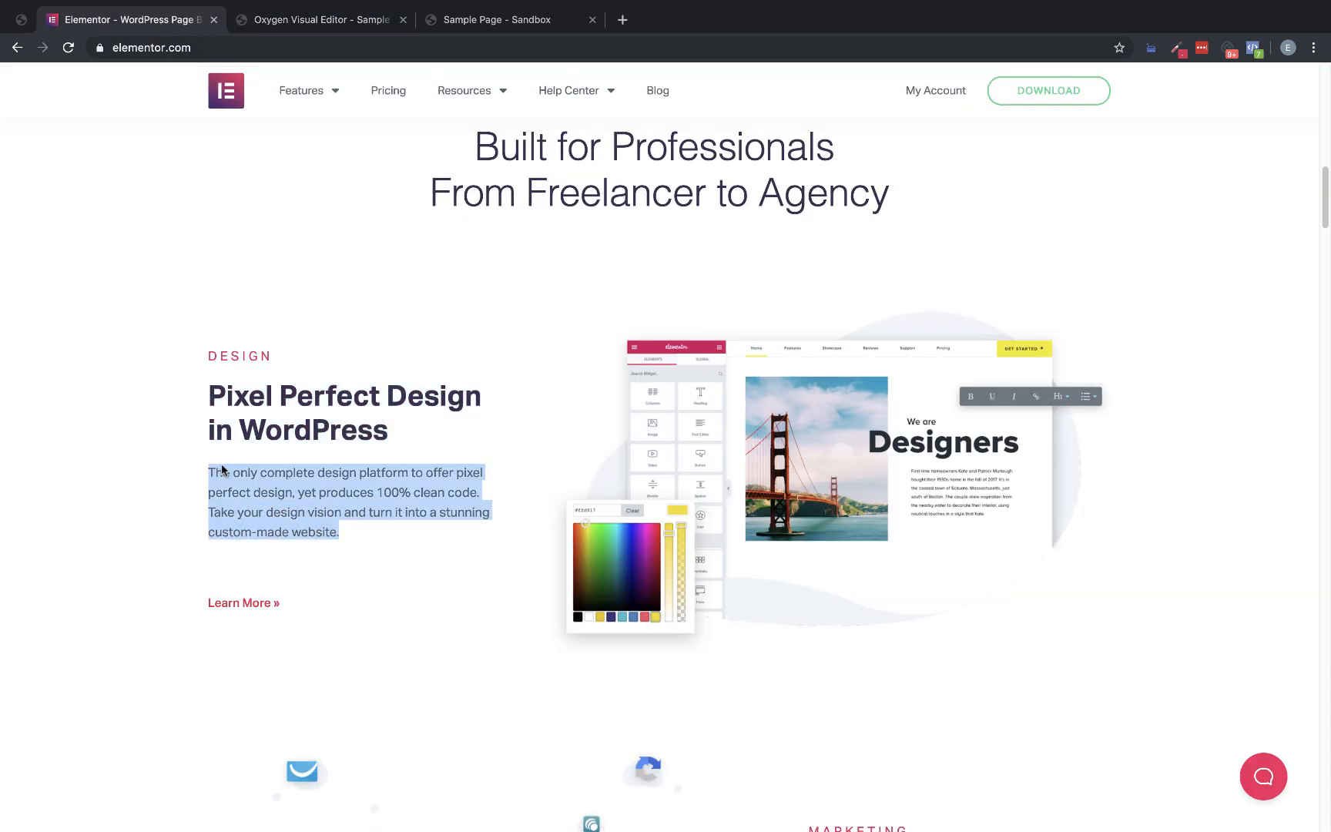
click(264, 23)
click(526, 727)
triple_click(526, 727)
key(ctrl+v)
Copy "Learn More »" from the Elementor page and replace the first column's text link placeholder with it in Oxygen
click(114, 18)
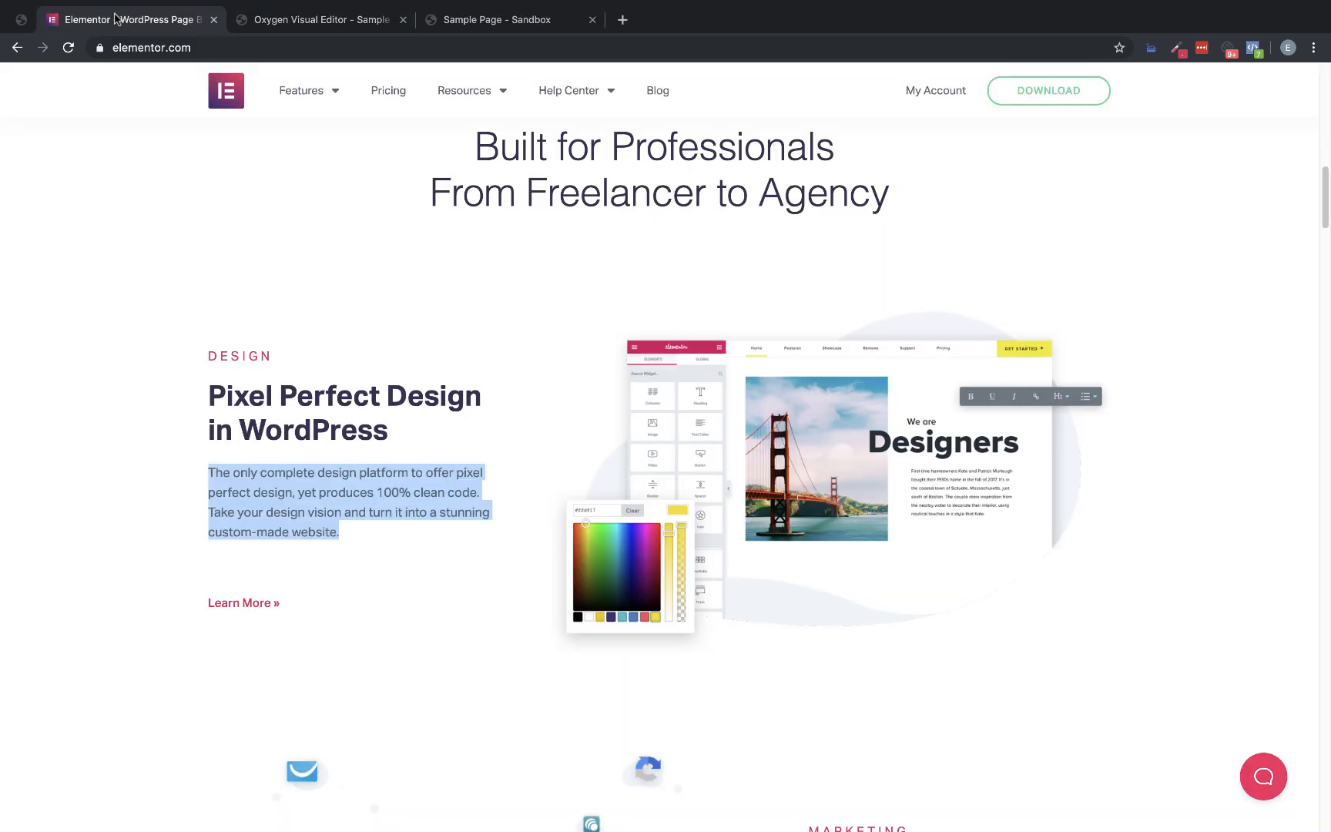
click(297, 573)
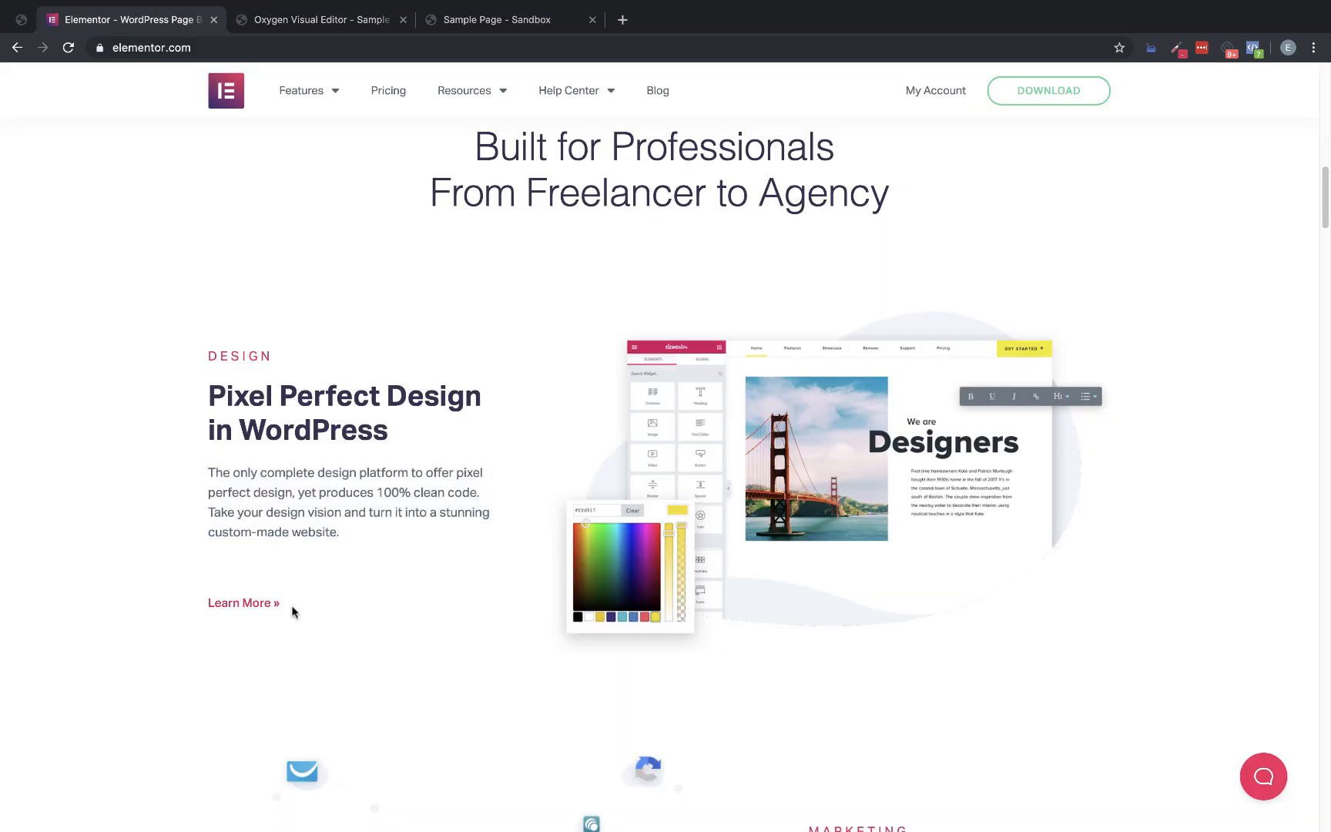
triple_click(205, 598)
key(super+c)
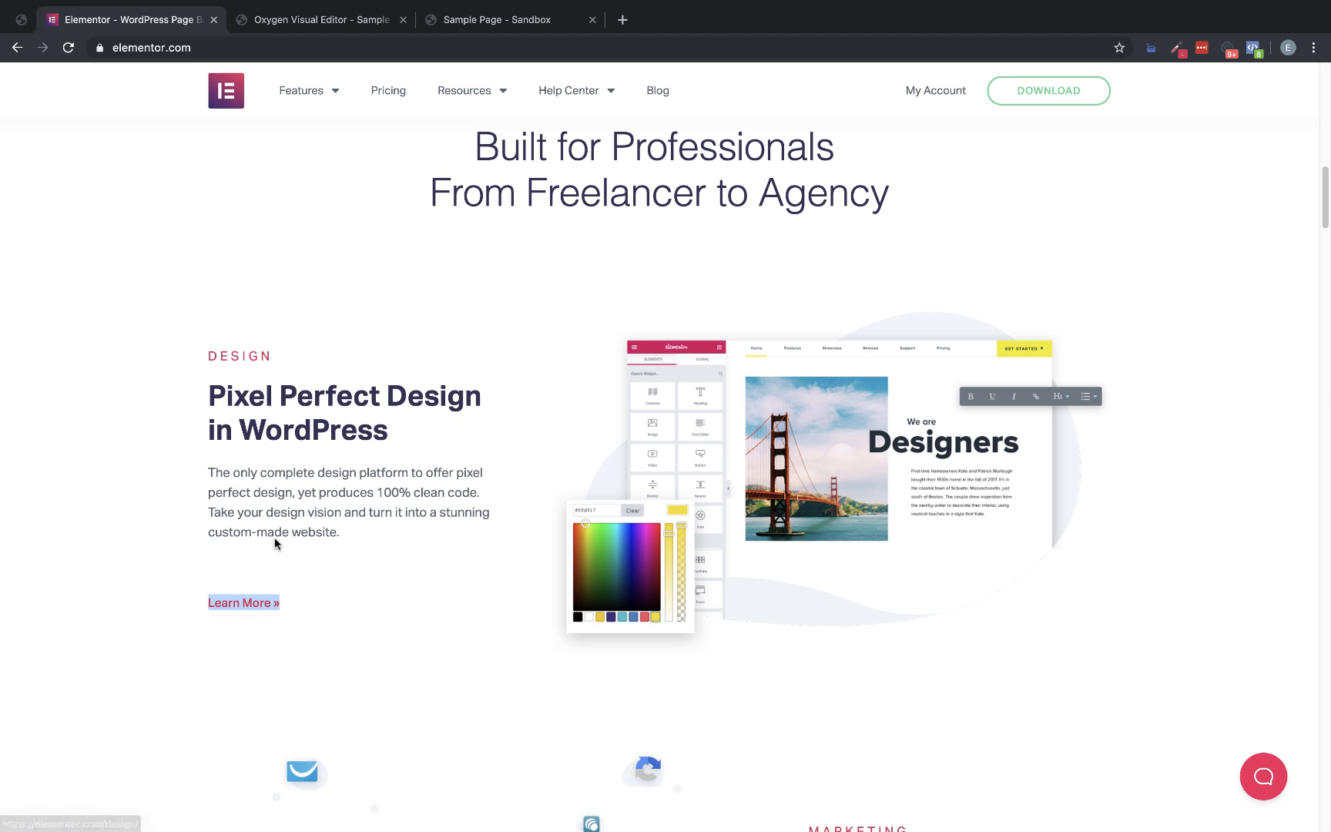
click(329, 24)
scroll(604, 549, down, 1)
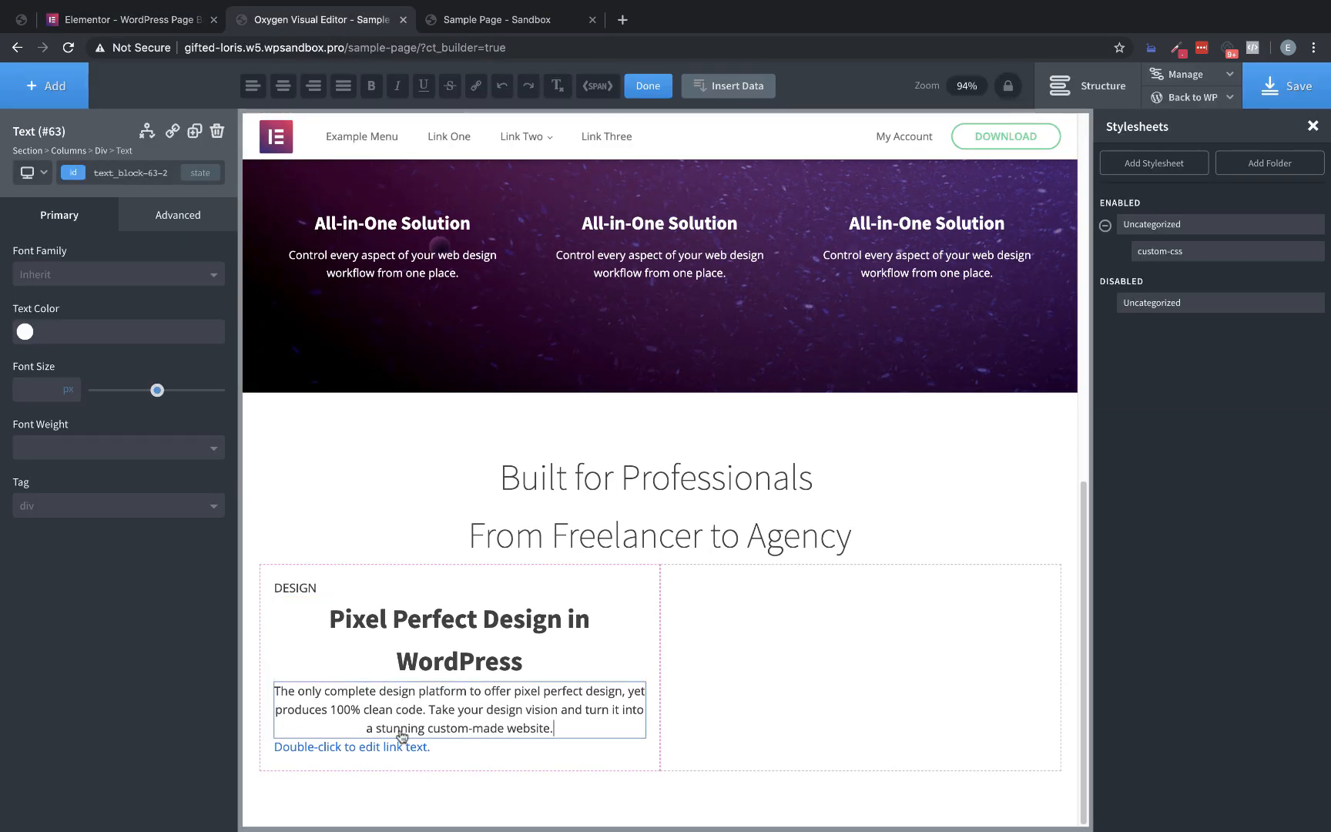
double_click(417, 745)
key(super+v)
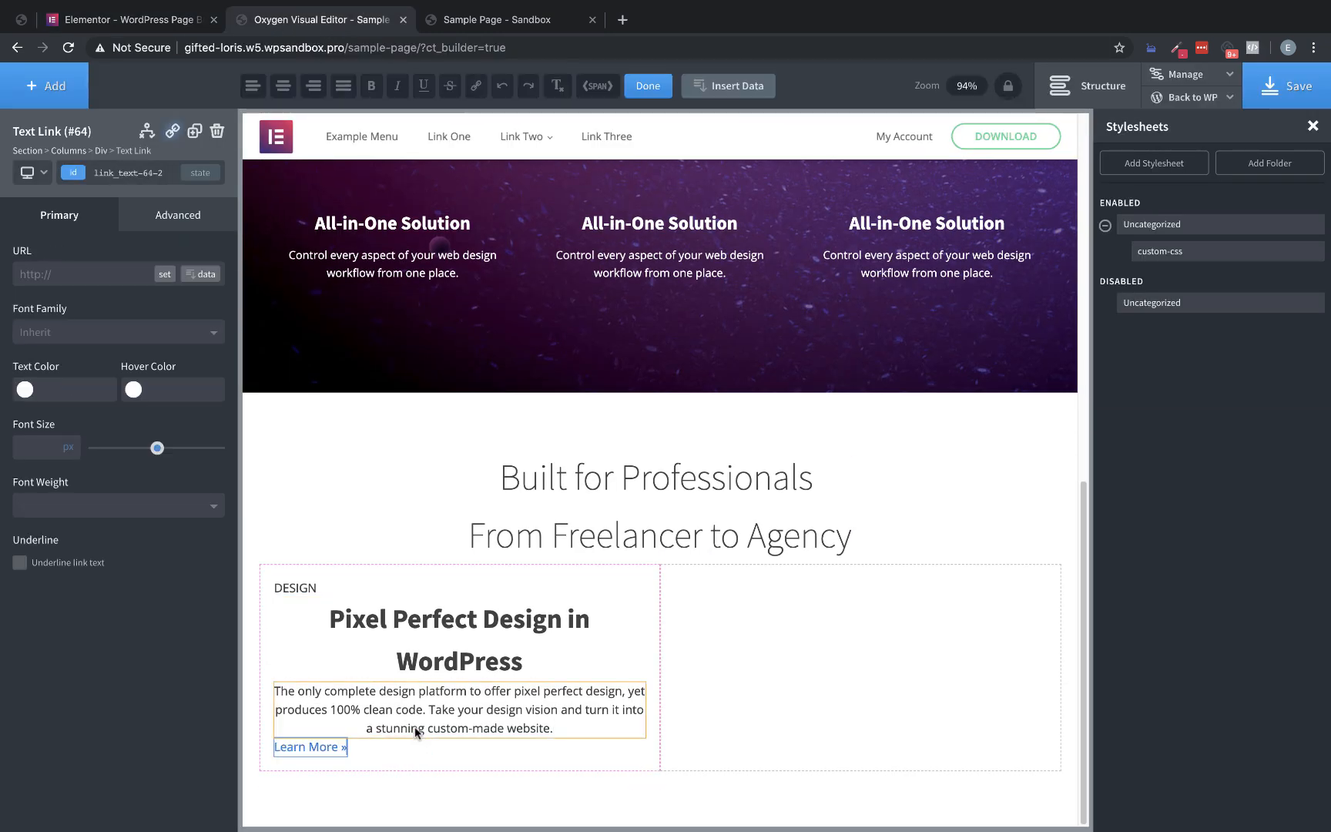
click(581, 659)
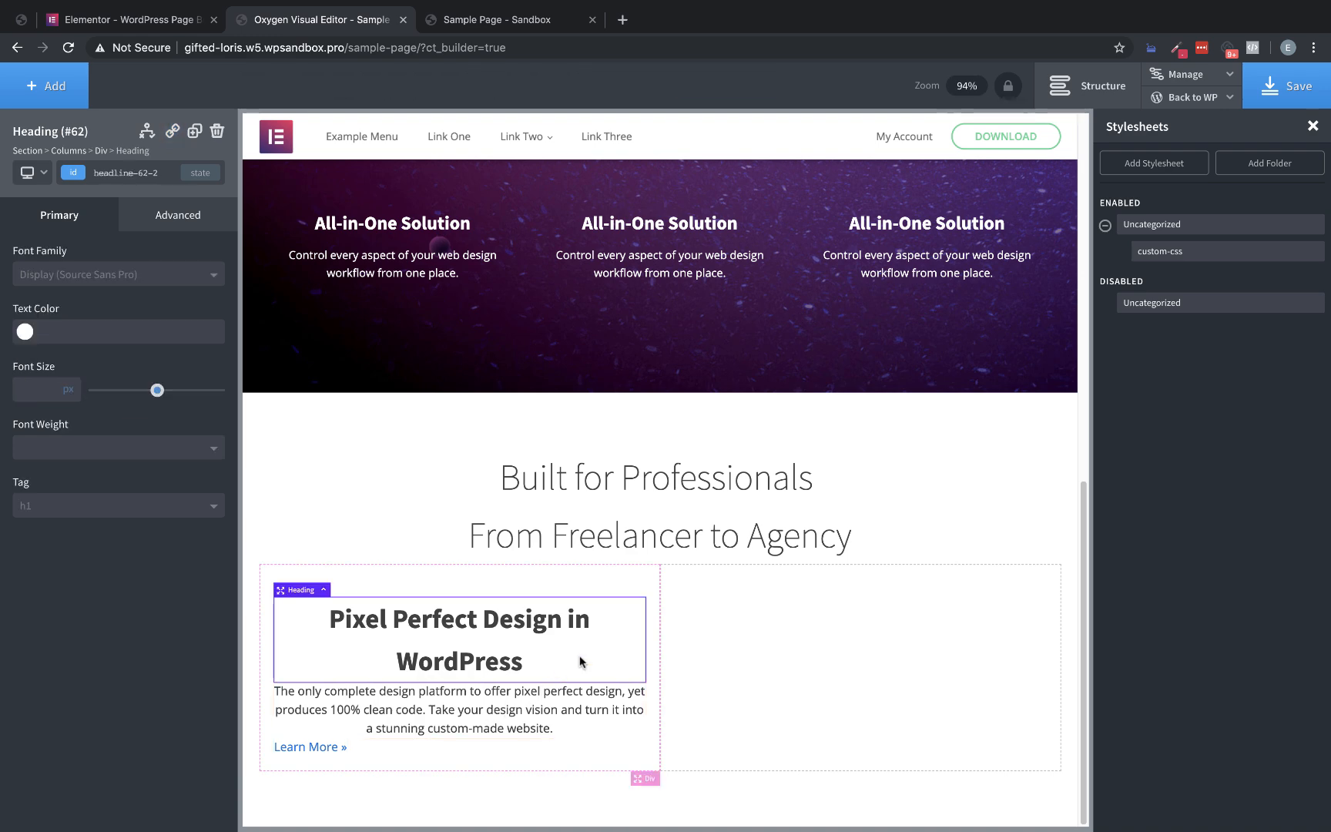
Compare the block with the Elementor page, then give the "DESIGN" label the global color pink in Oxygen
click(135, 20)
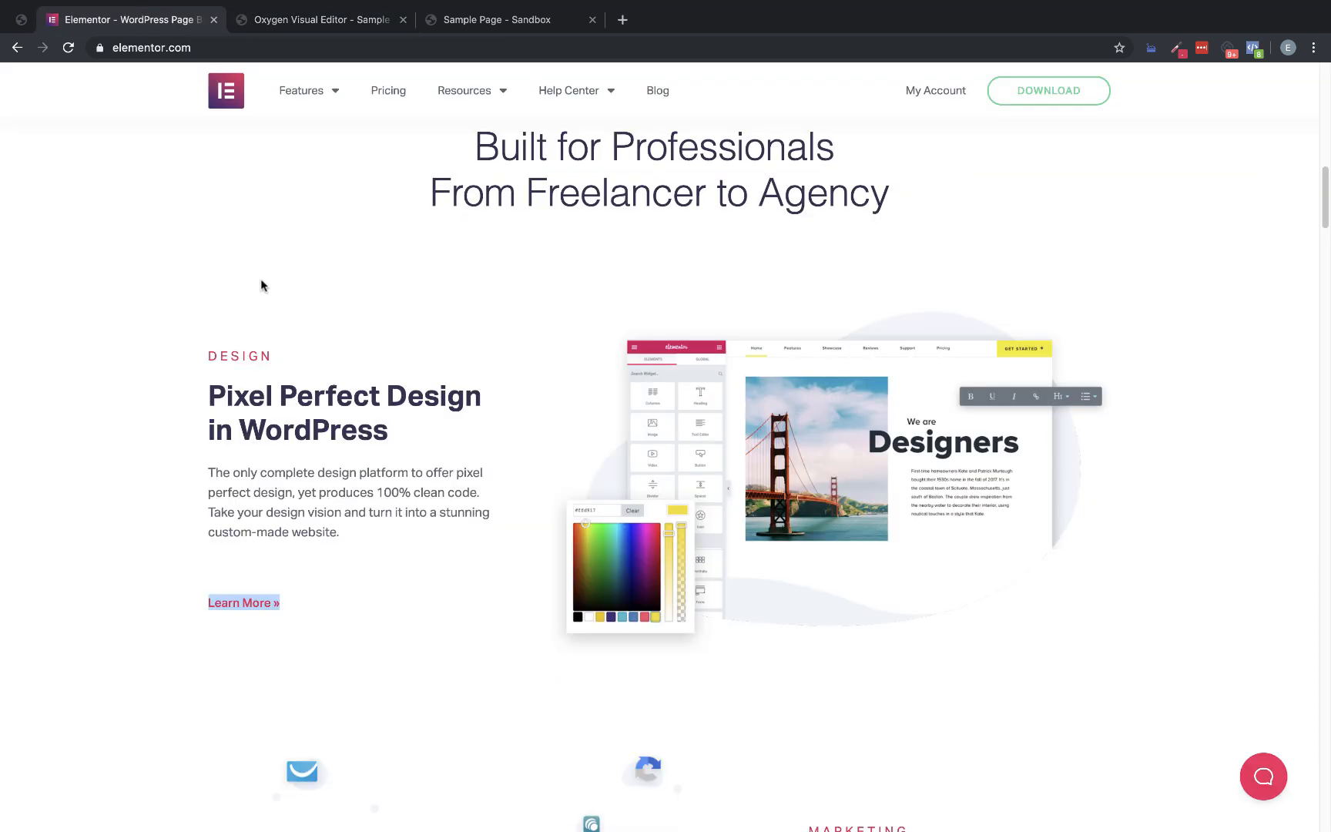
click(297, 18)
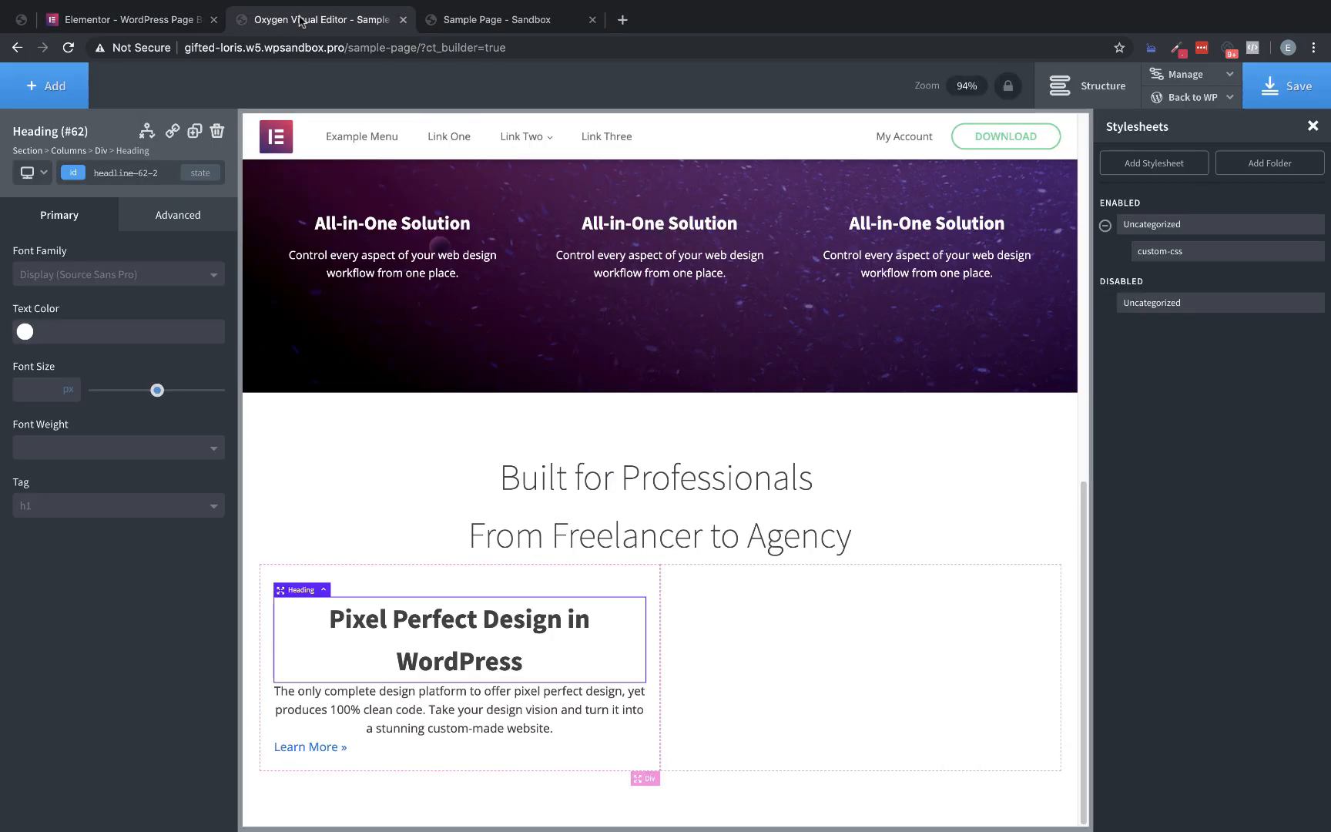
click(373, 585)
click(307, 590)
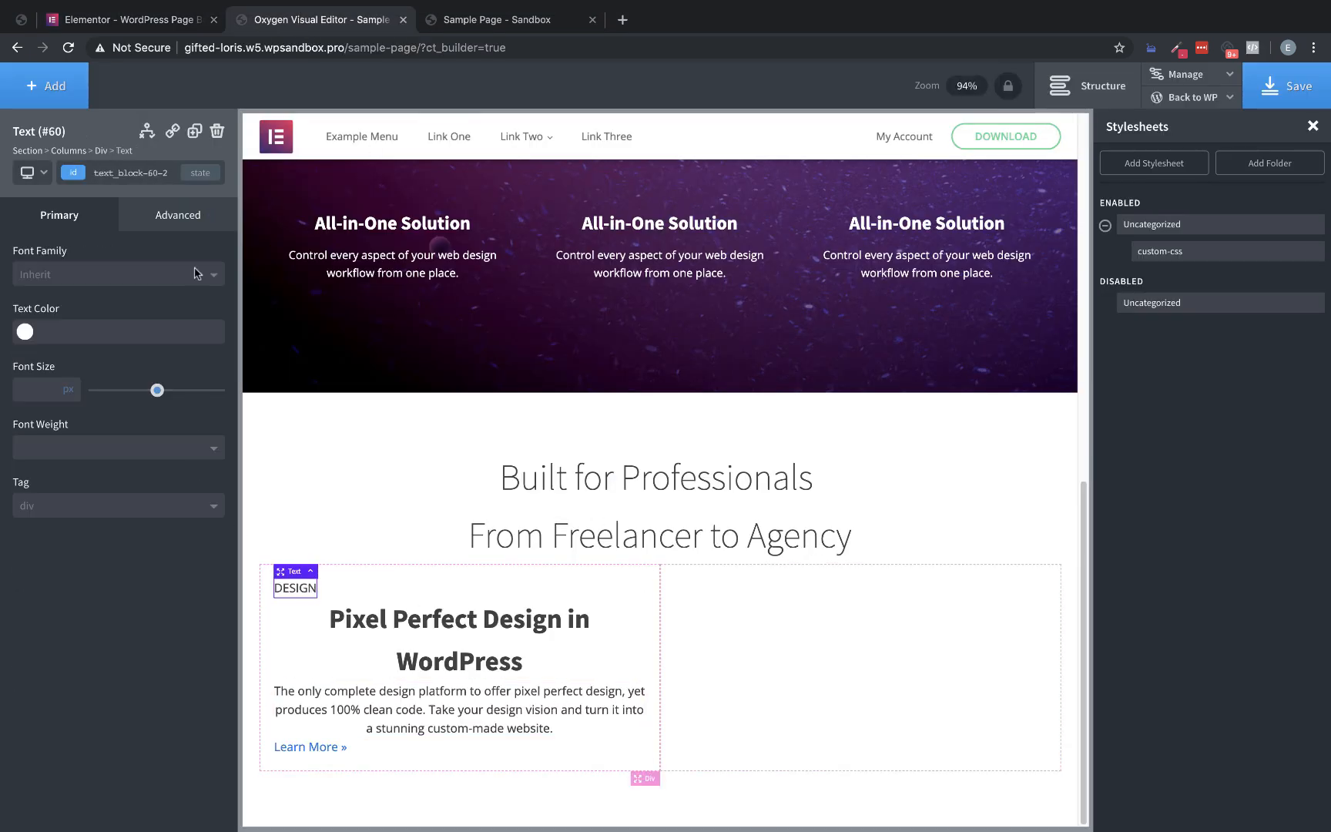
click(147, 21)
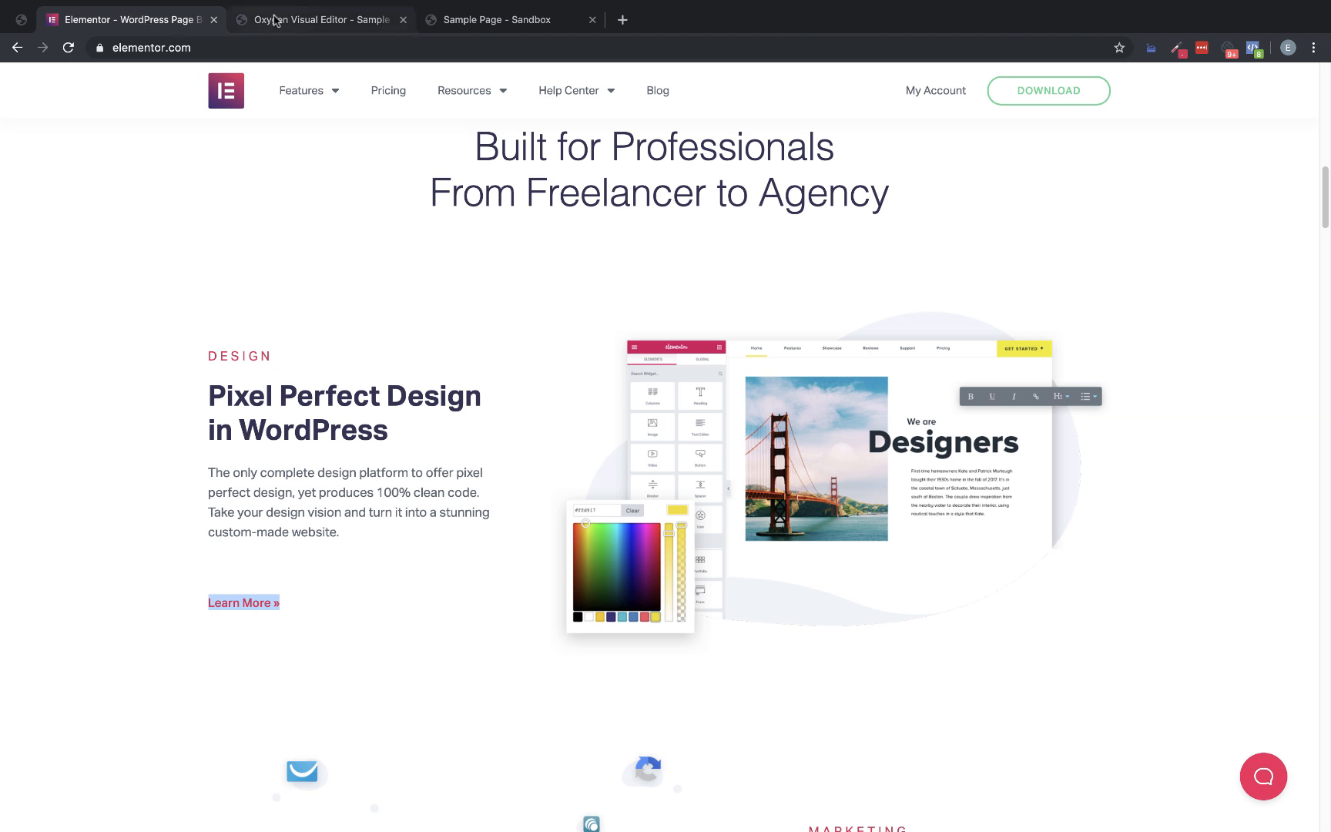
click(275, 21)
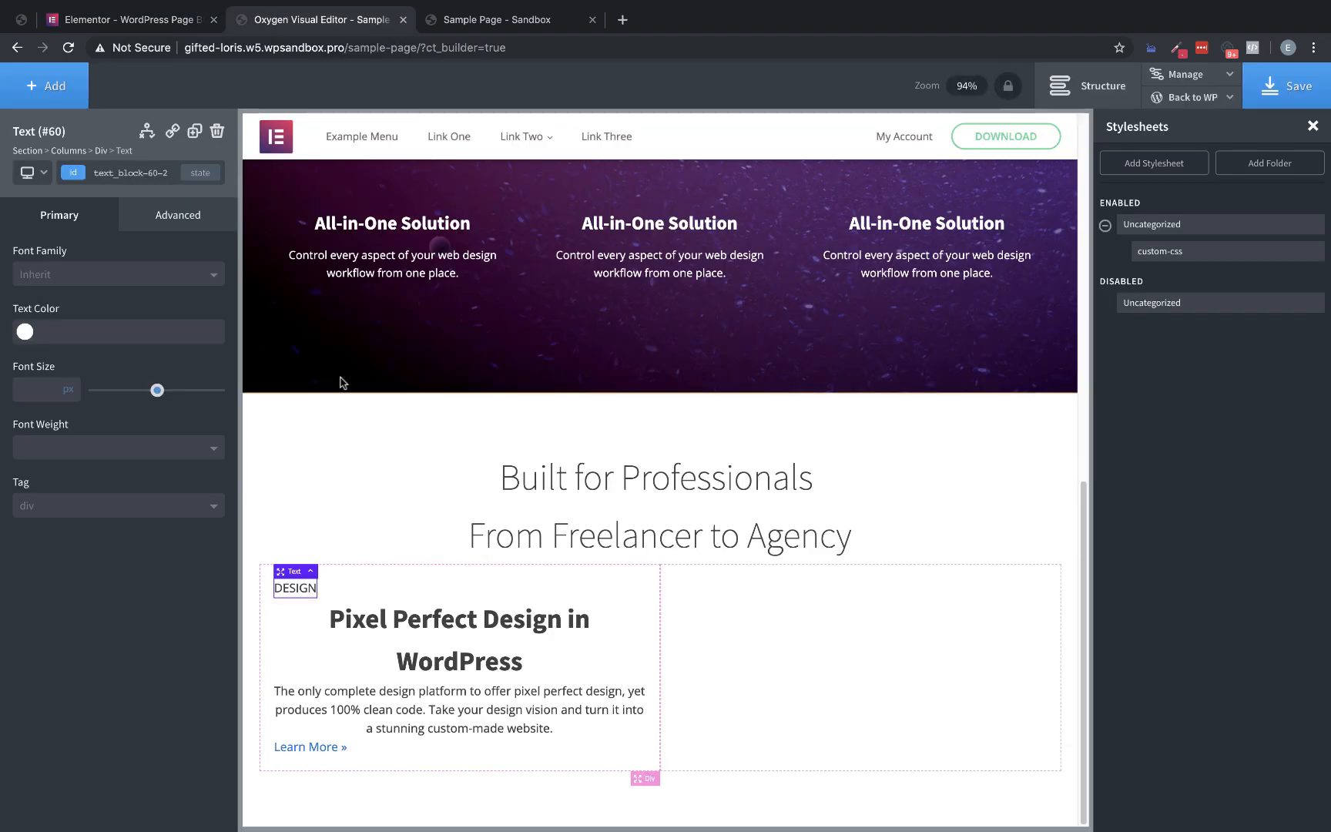
click(164, 231)
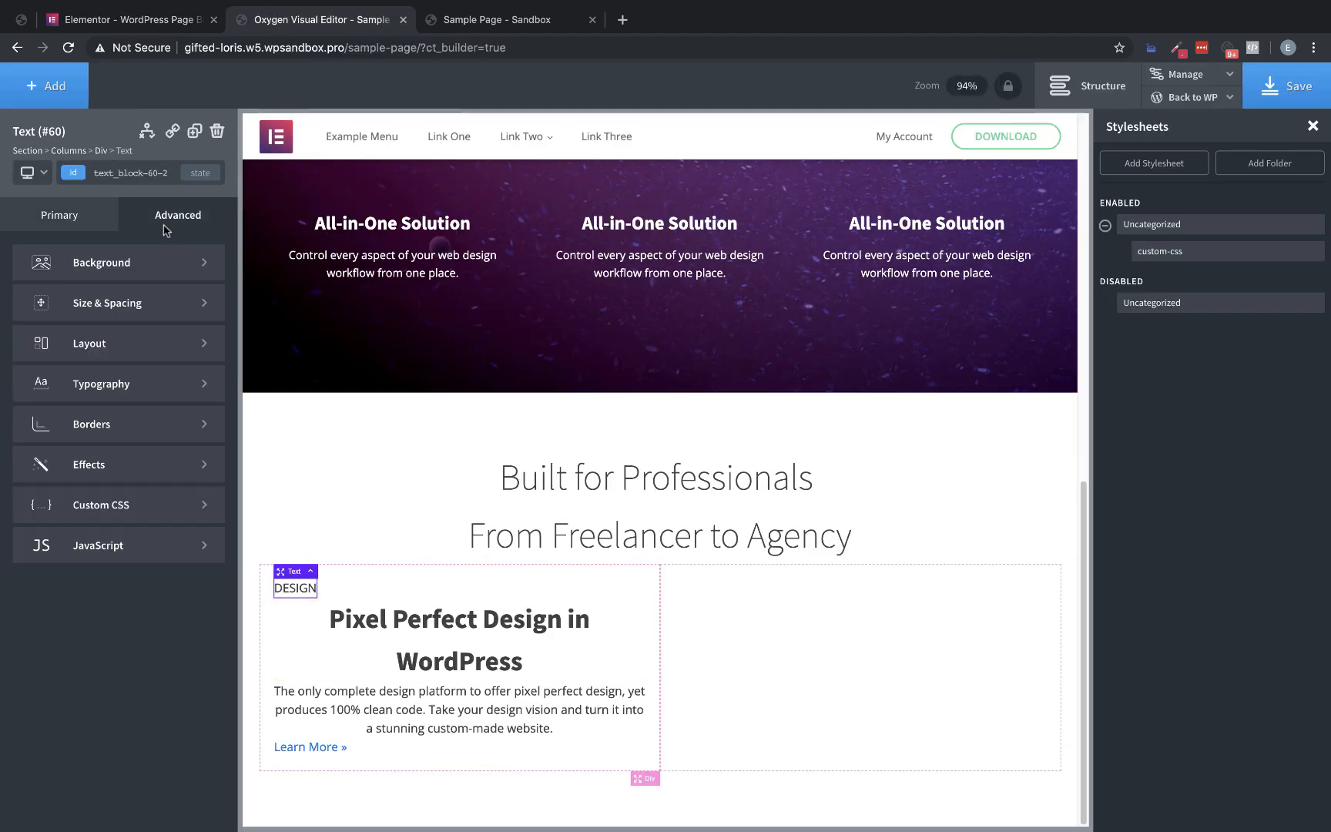
click(127, 385)
click(27, 368)
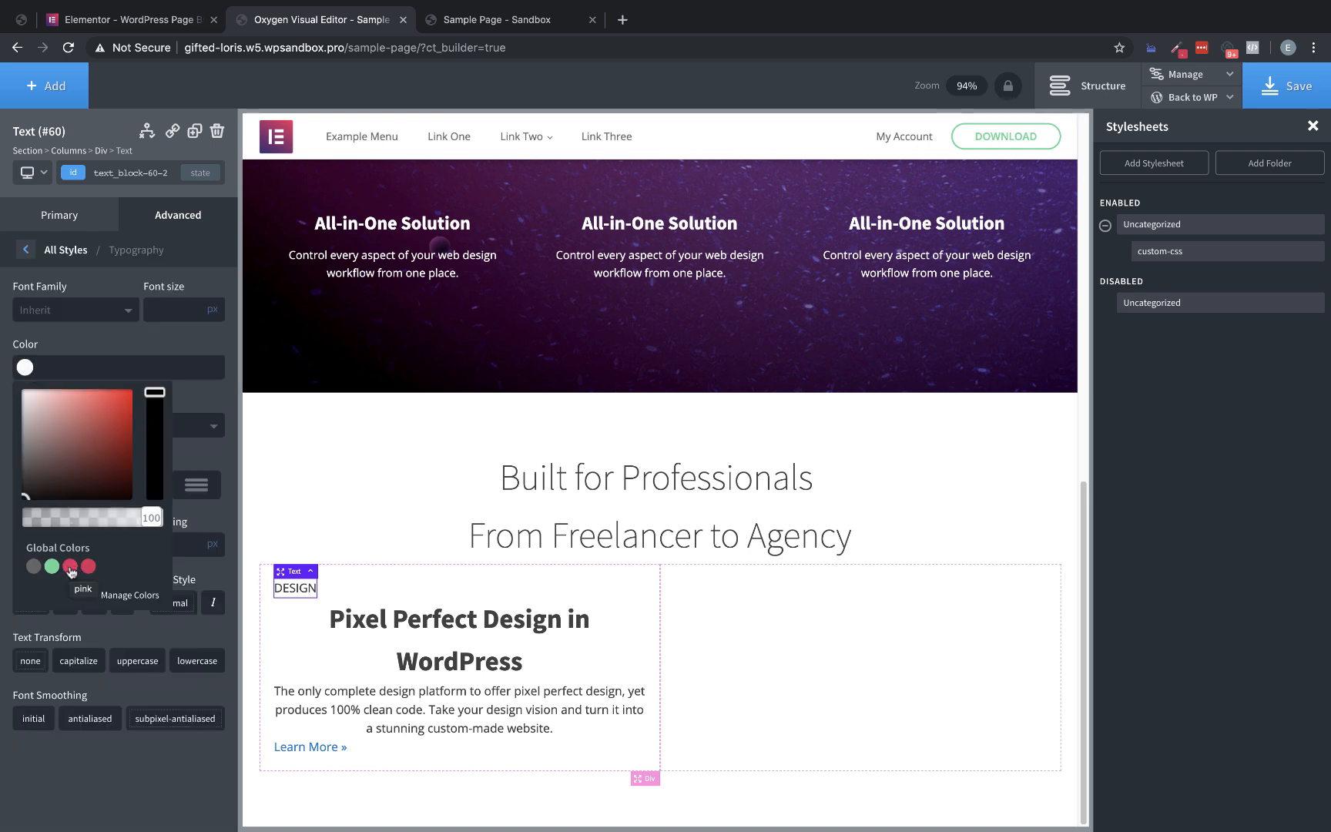
click(70, 567)
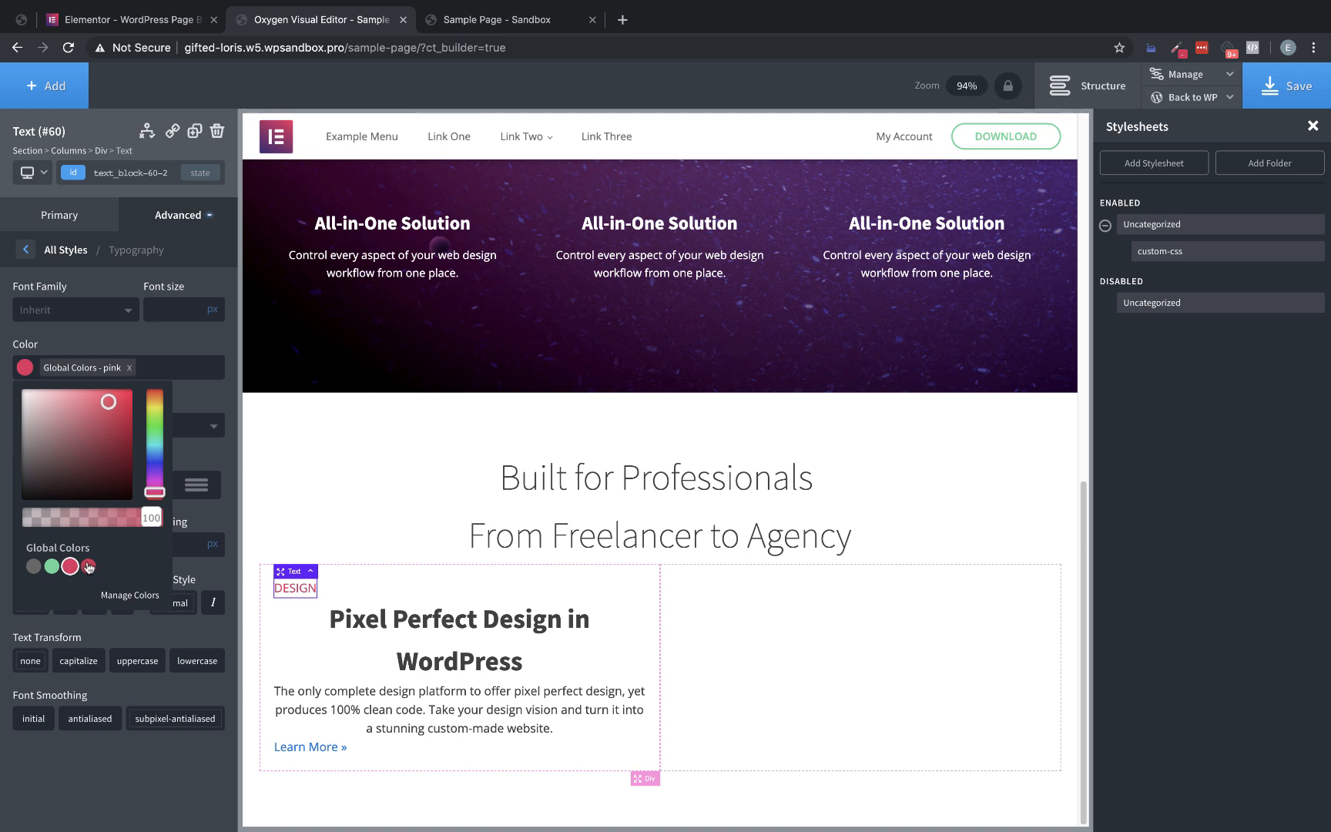
click(88, 568)
click(70, 567)
Inspect the "DESIGN" label's CSS on the Elementor page, then set the Oxygen label's font size to 16 px
click(161, 22)
right_click(244, 356)
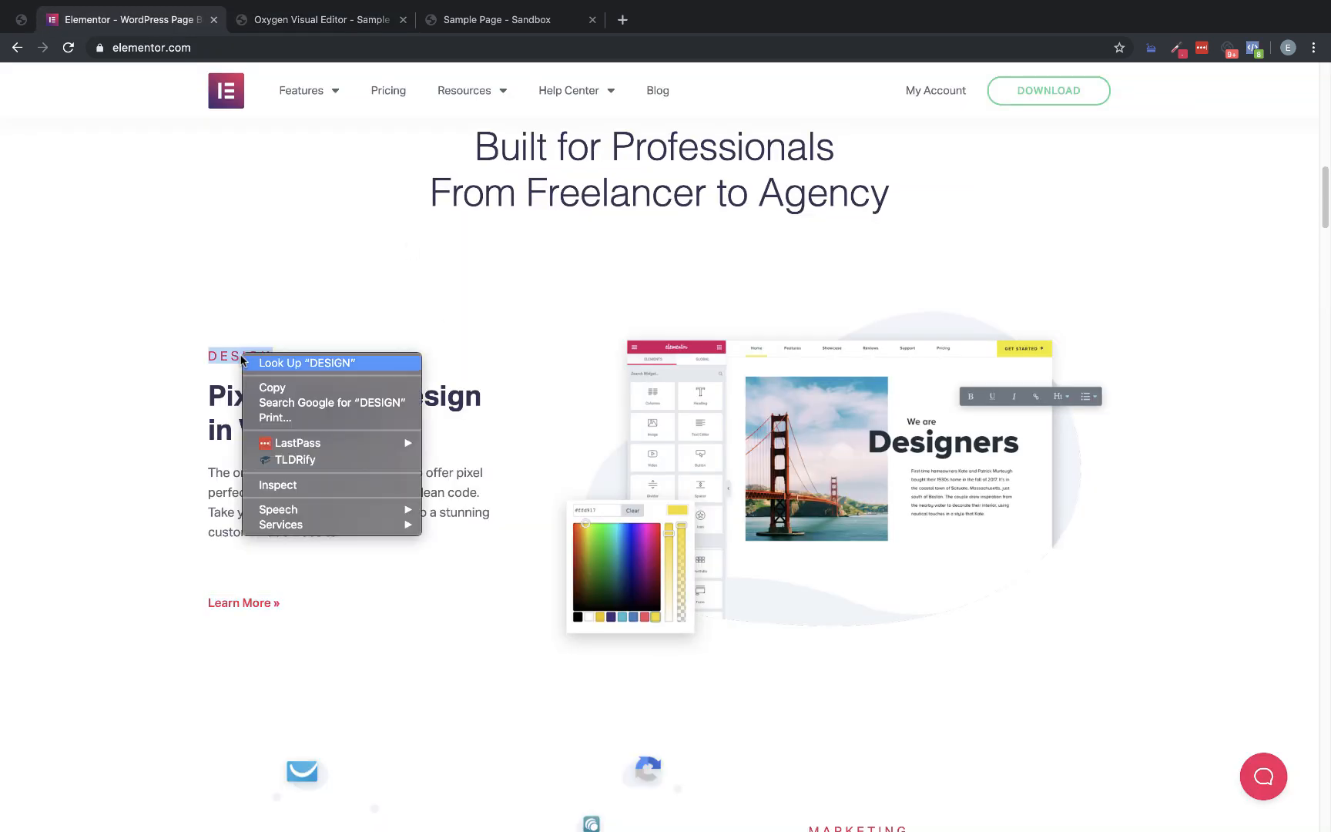
click(298, 485)
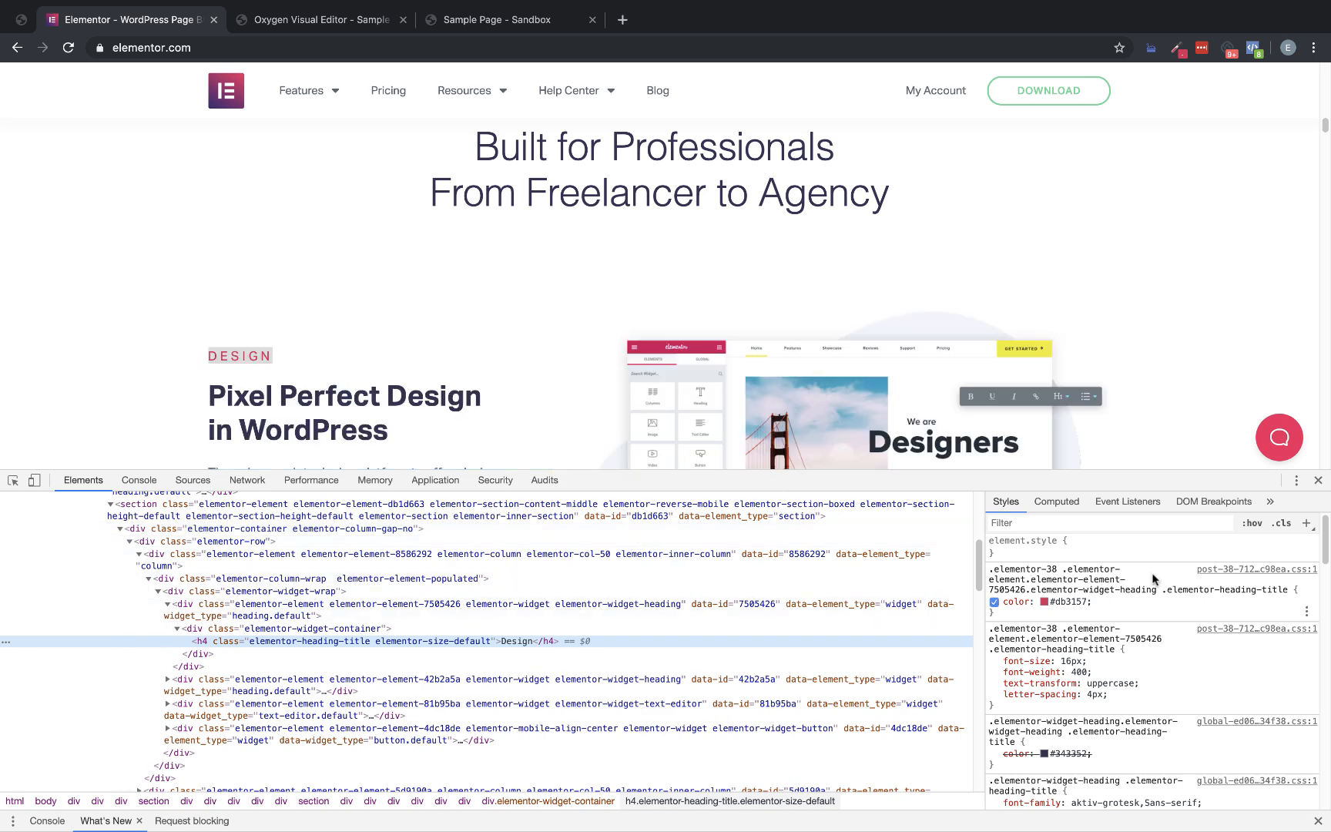
click(1317, 479)
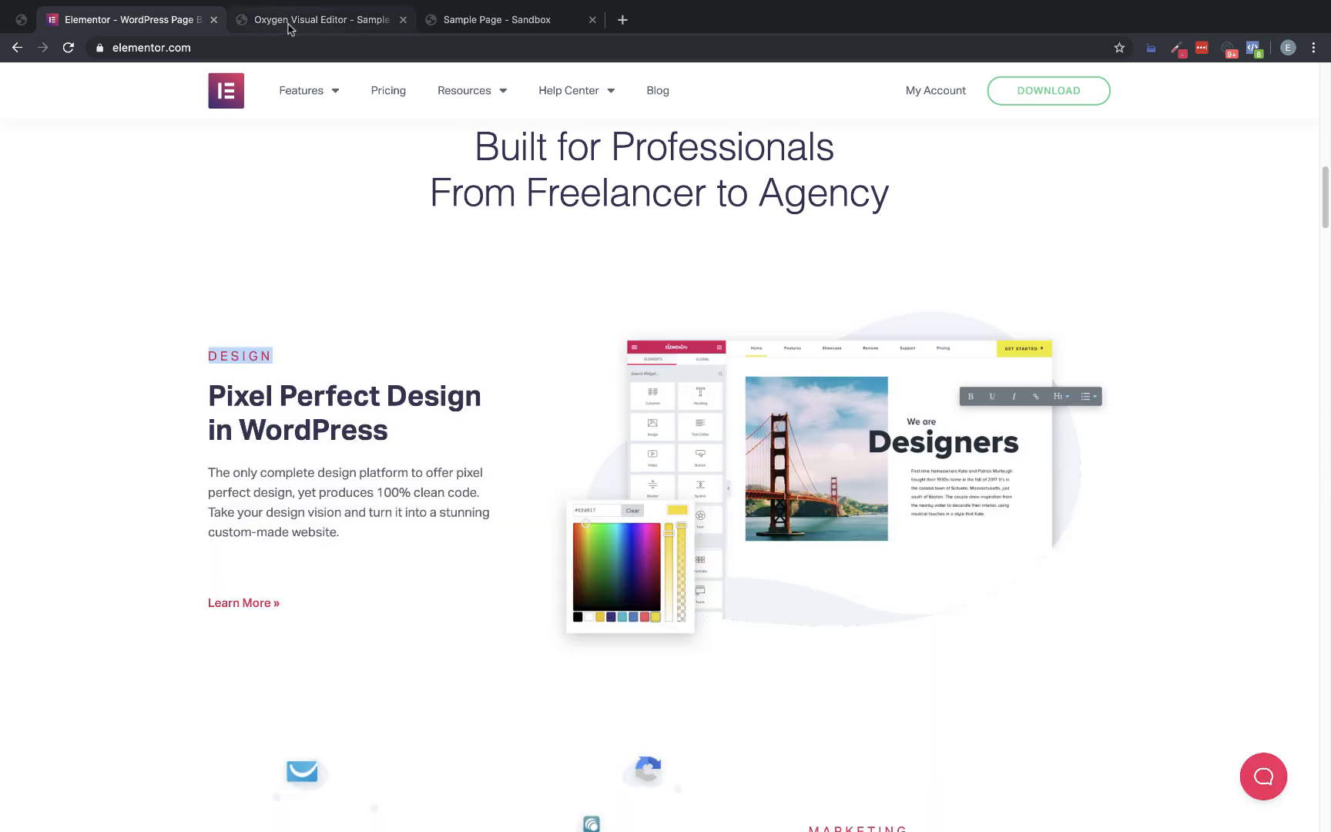
click(239, 20)
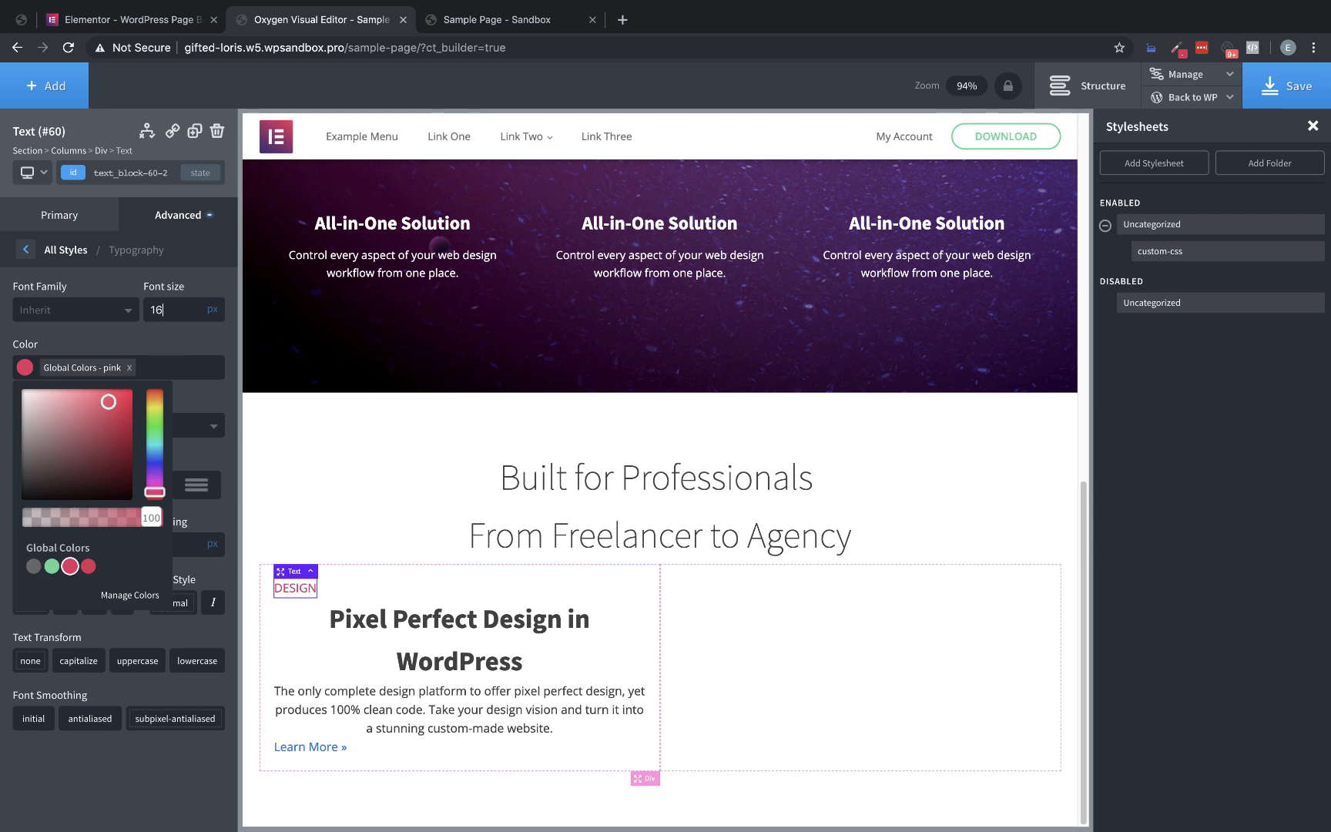
click(202, 356)
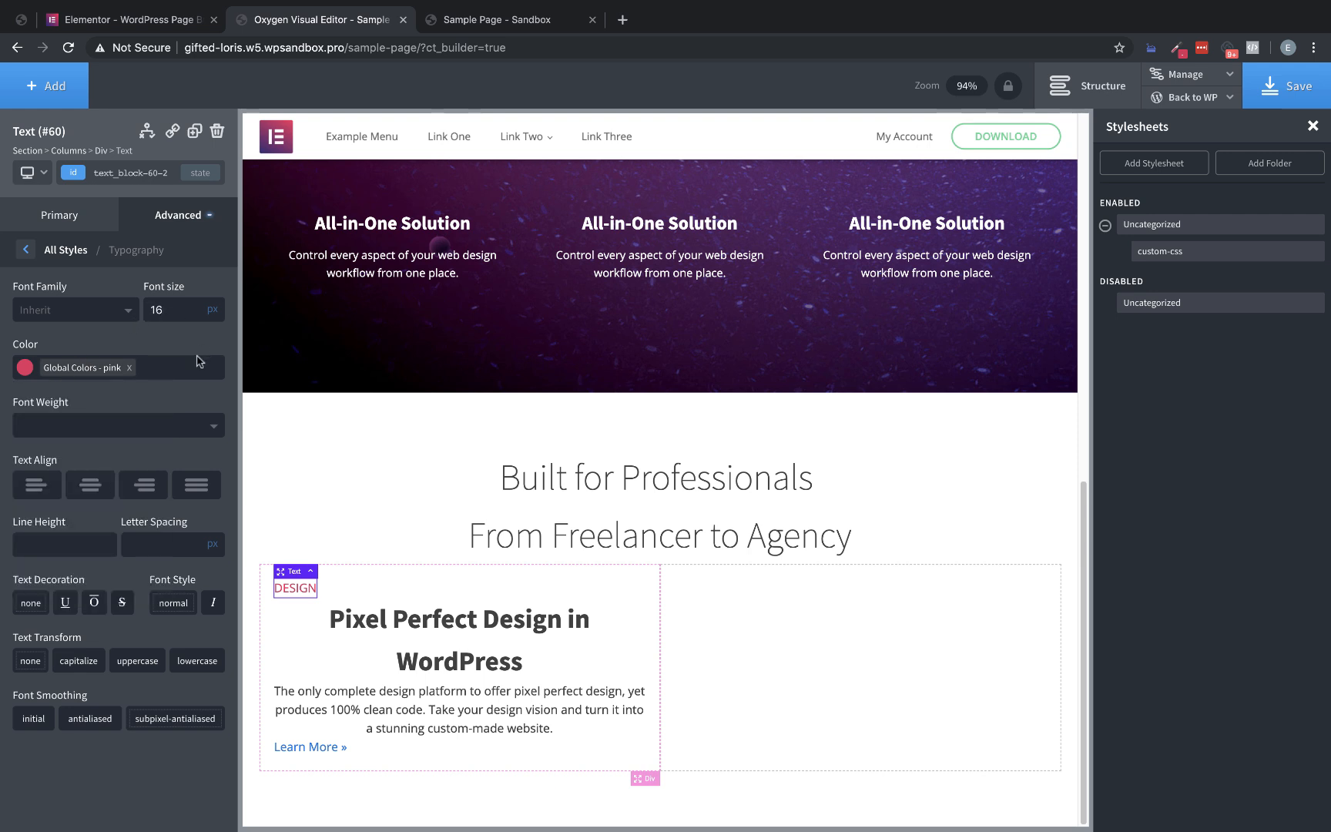
Set the "DESIGN" label's font weight to 400 and letter spacing to 3 px, comparing it with the Elementor page
click(73, 442)
click(42, 533)
click(142, 543)
text(1)
key(Up)
key(Up)
key(Up)
key(Up)
key(Down)
key(Down)
click(149, 21)
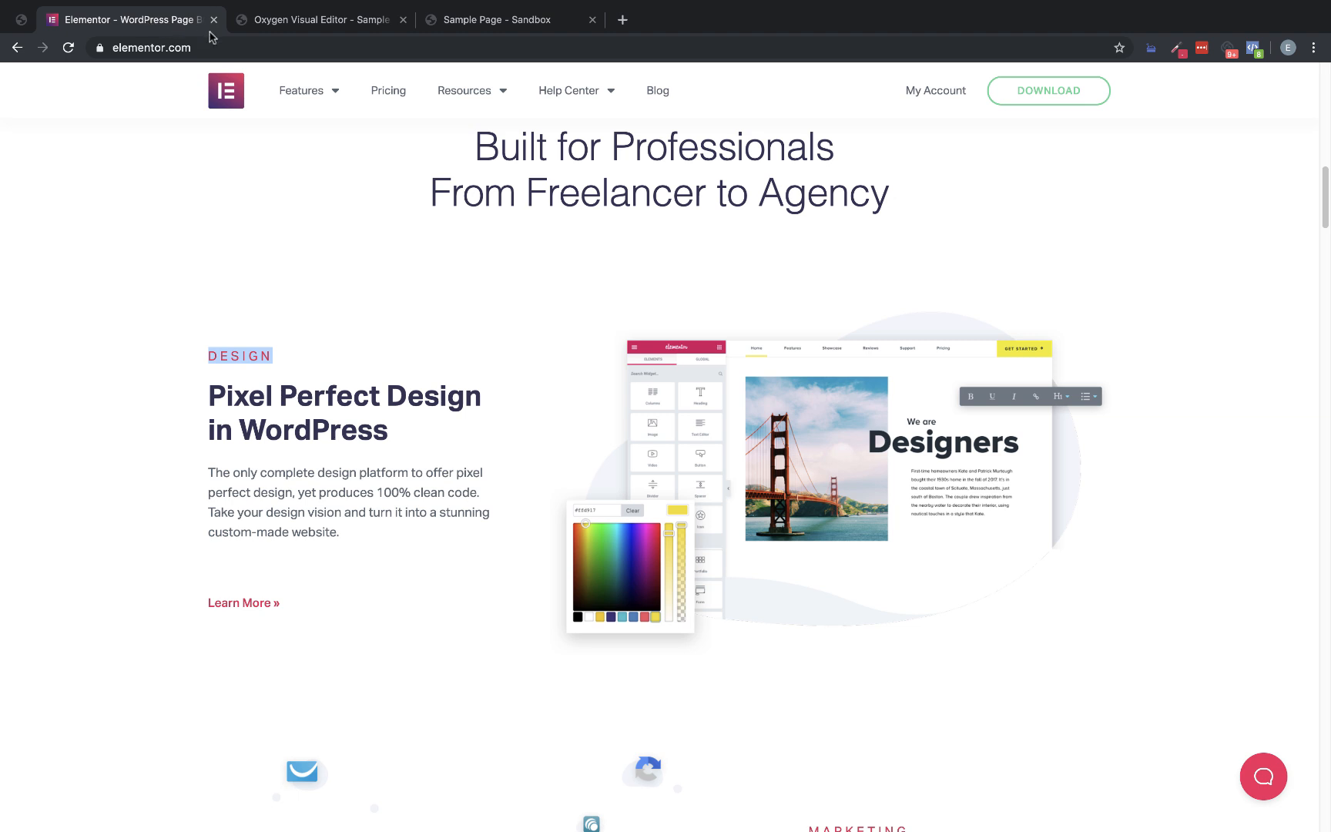
click(299, 25)
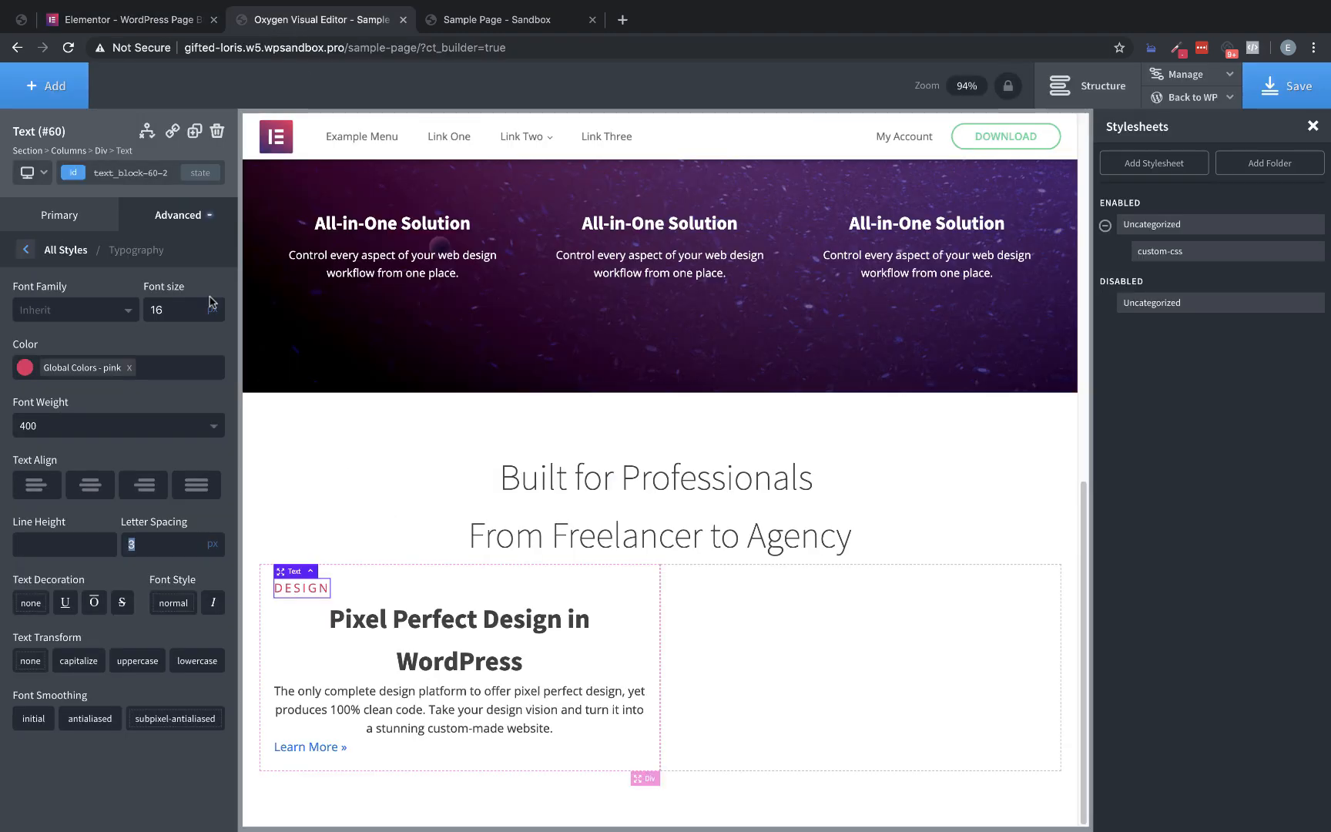
Sample the "DESIGN" label's color #DB3156 on the Elementor page with the color picker extension, then return to Oxygen
click(137, 23)
scroll(364, 329, down, 2)
scroll(399, 376, up, 2)
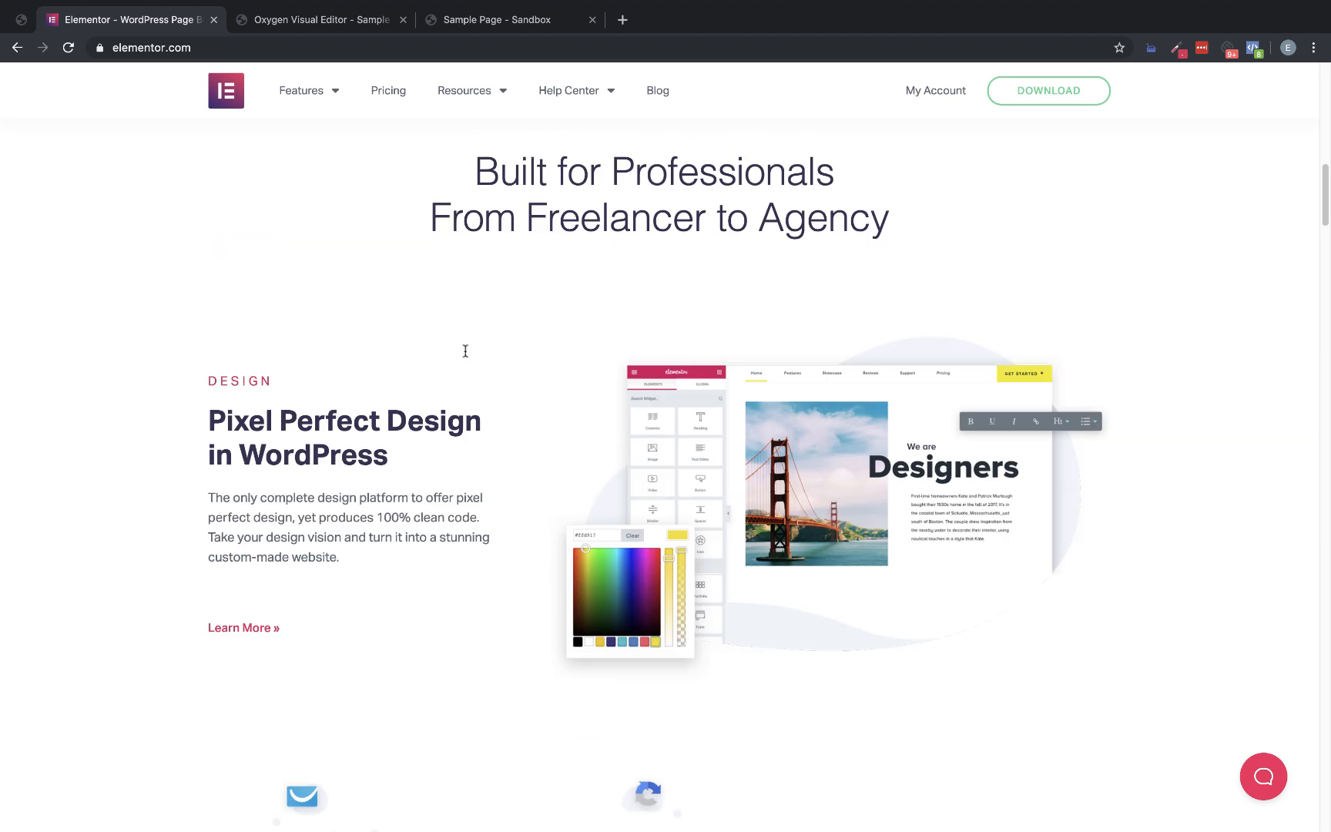
click(1176, 47)
click(1059, 106)
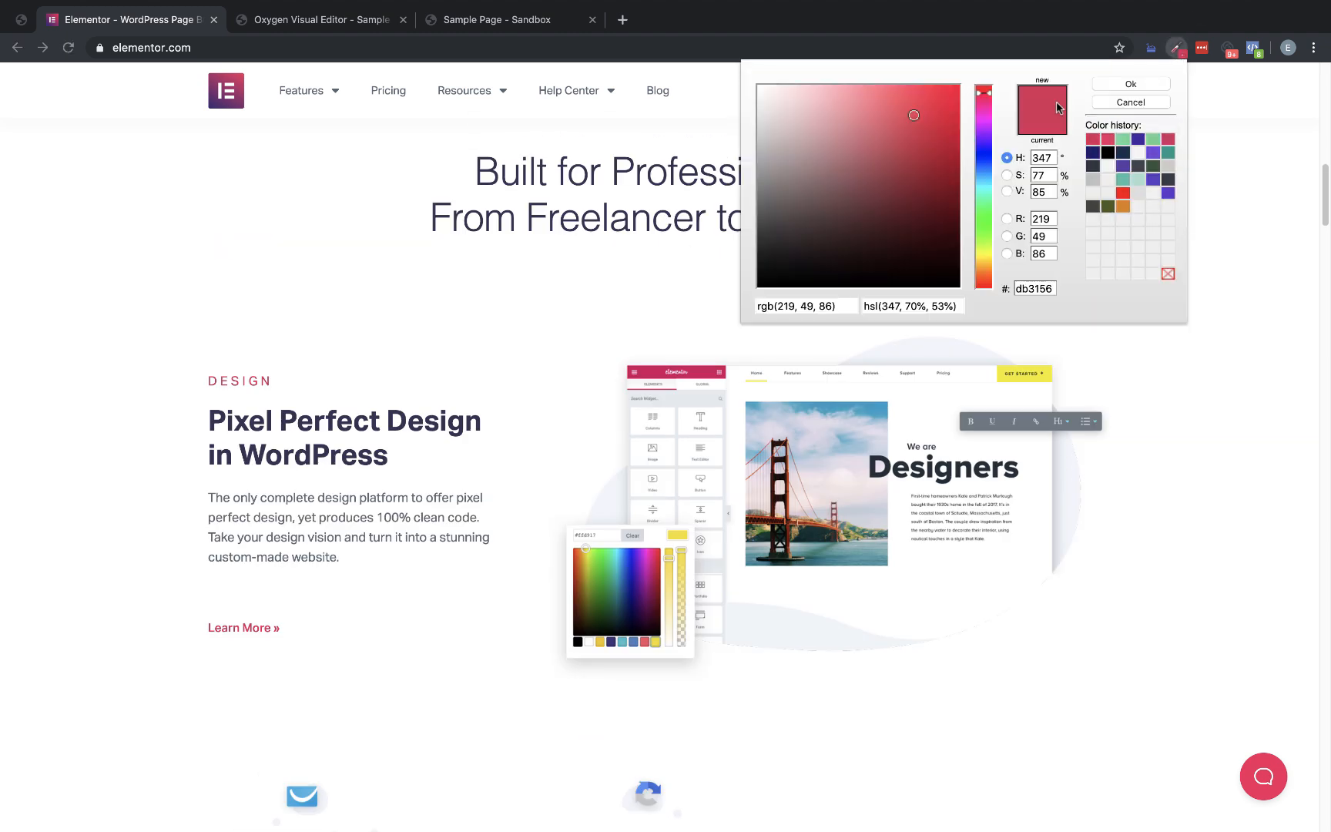
click(1151, 104)
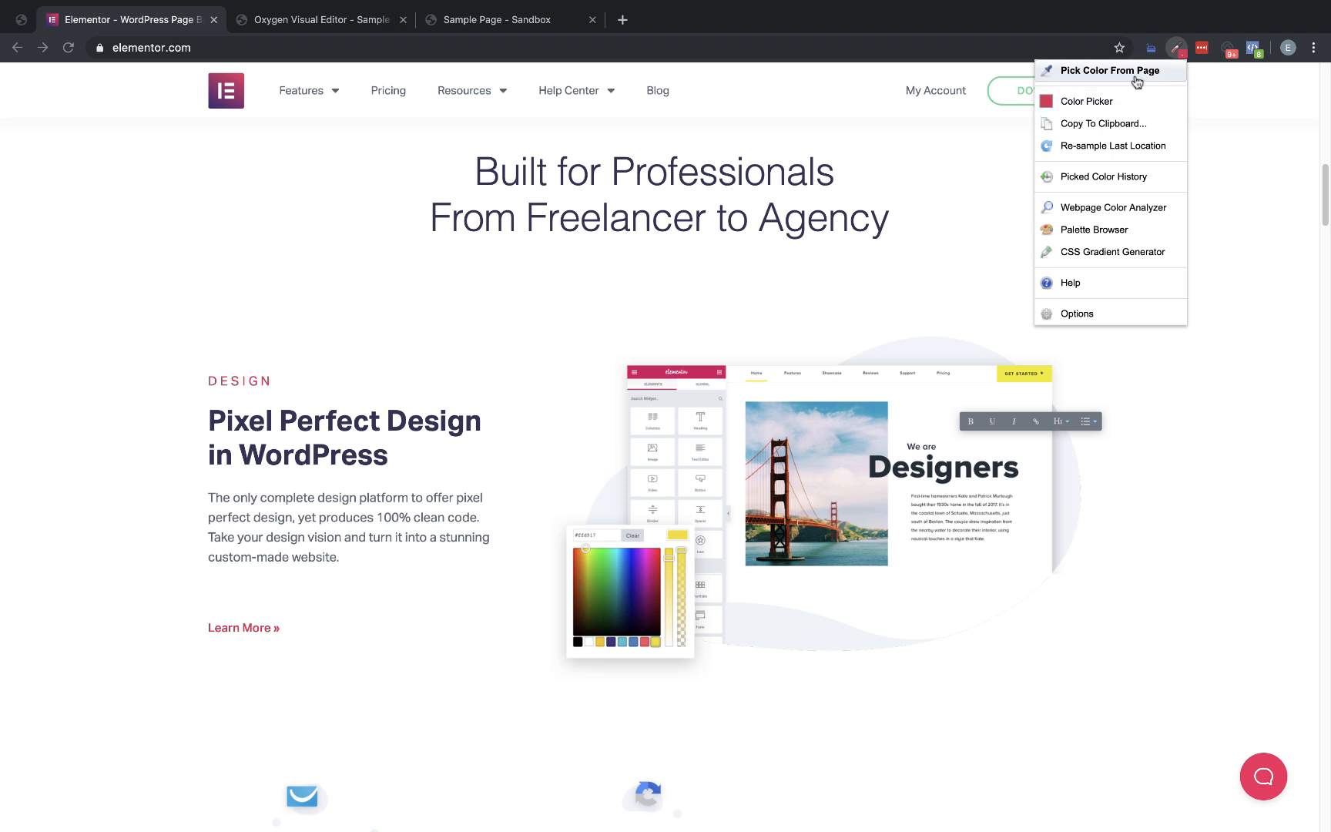
click(1132, 72)
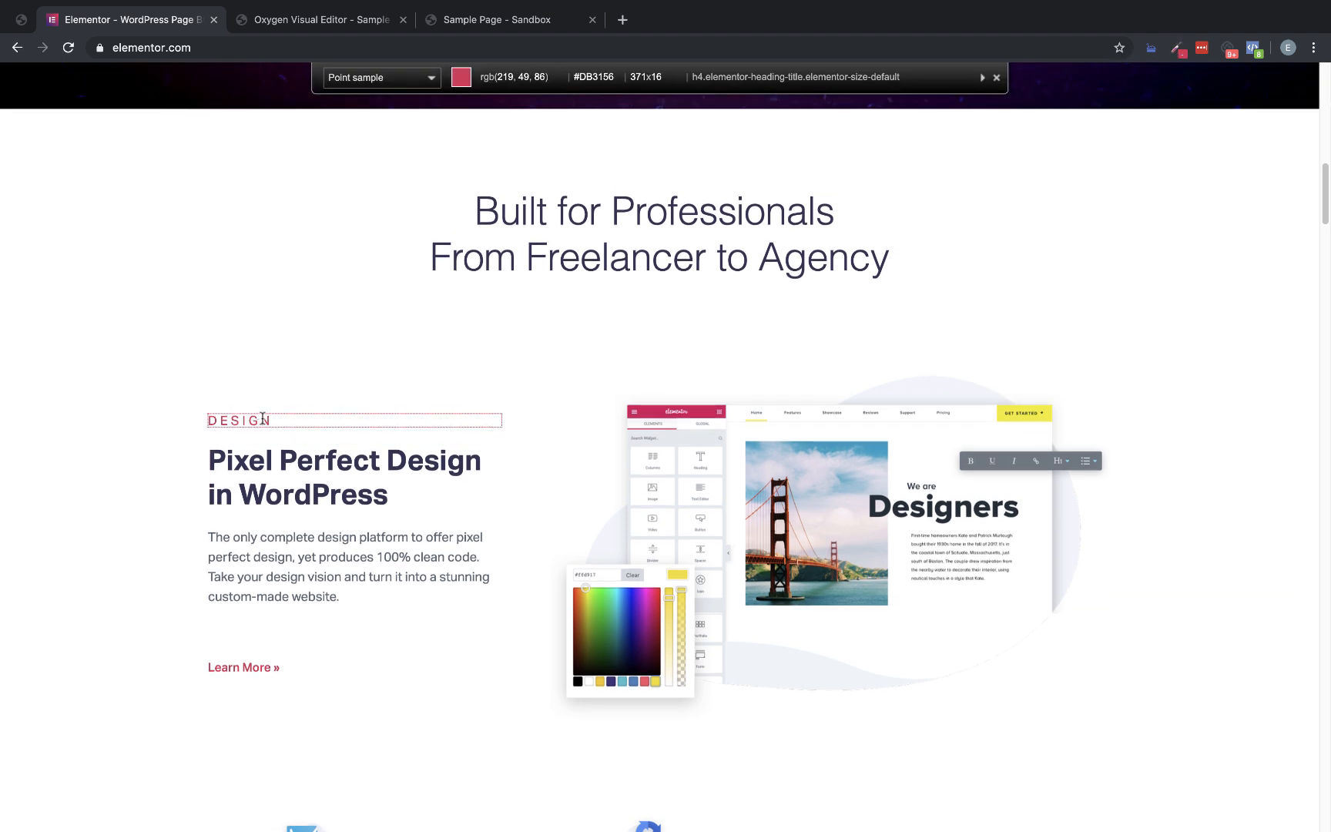
click(263, 418)
click(307, 18)
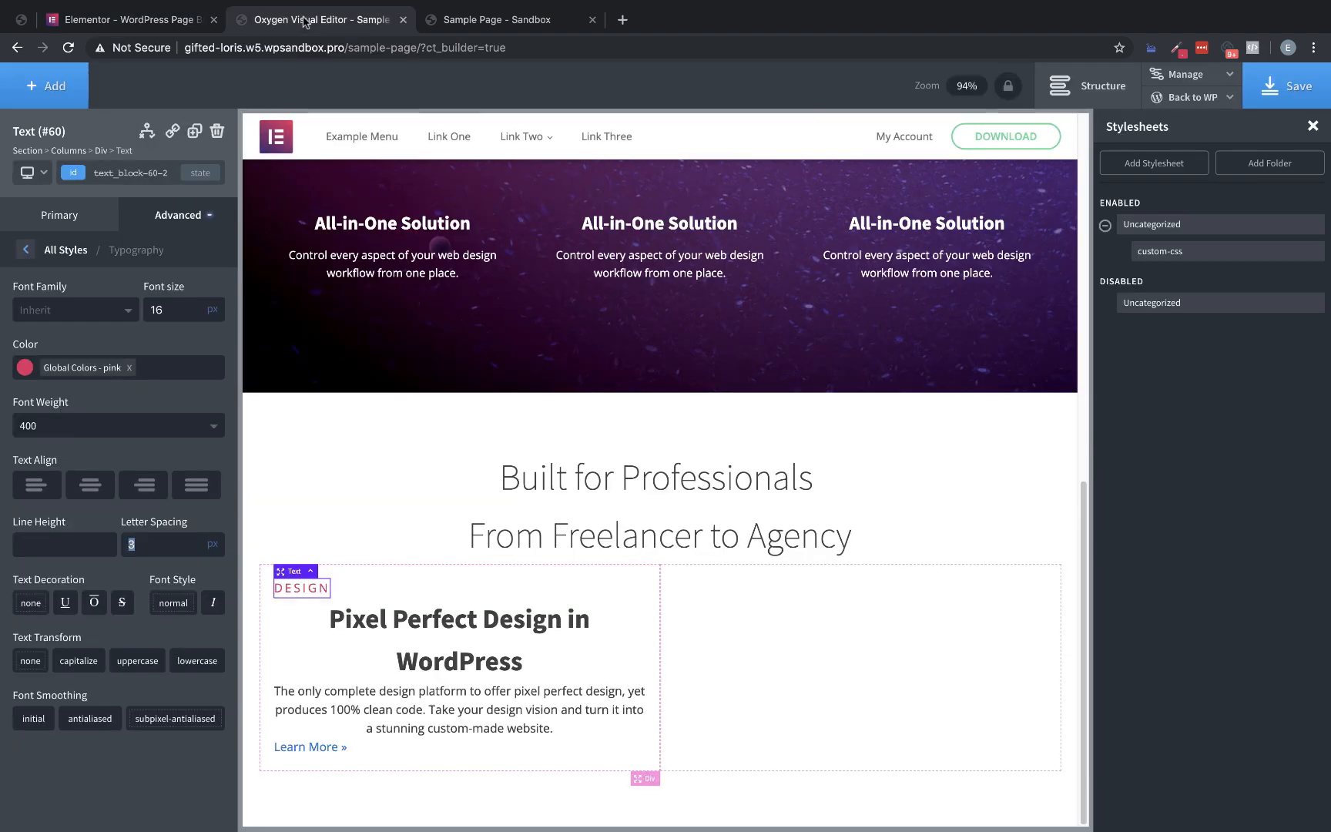
Replace the "DESIGN" label's global pink with the sampled #db3156, then switch it to the global color red
click(129, 368)
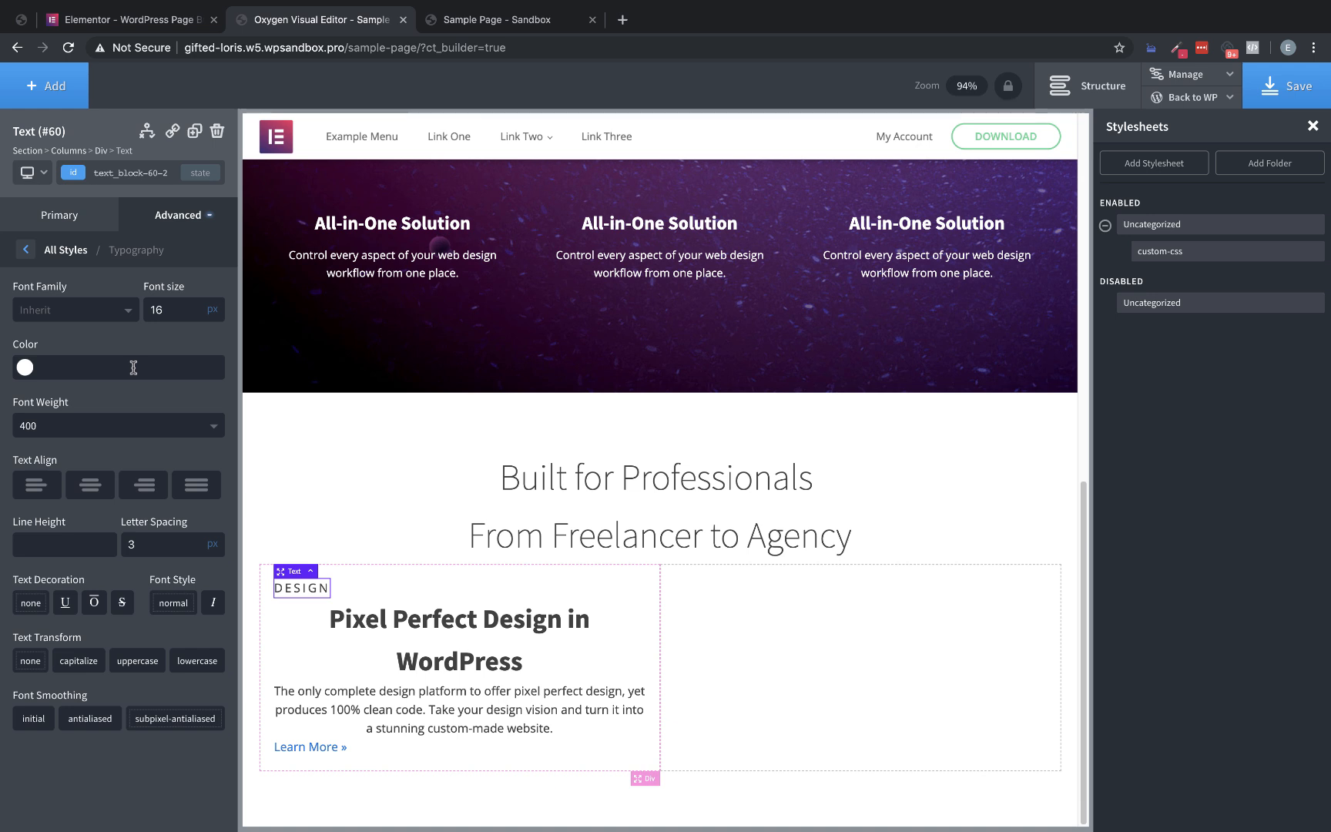
click(99, 367)
key(ctrl+v)
click(25, 370)
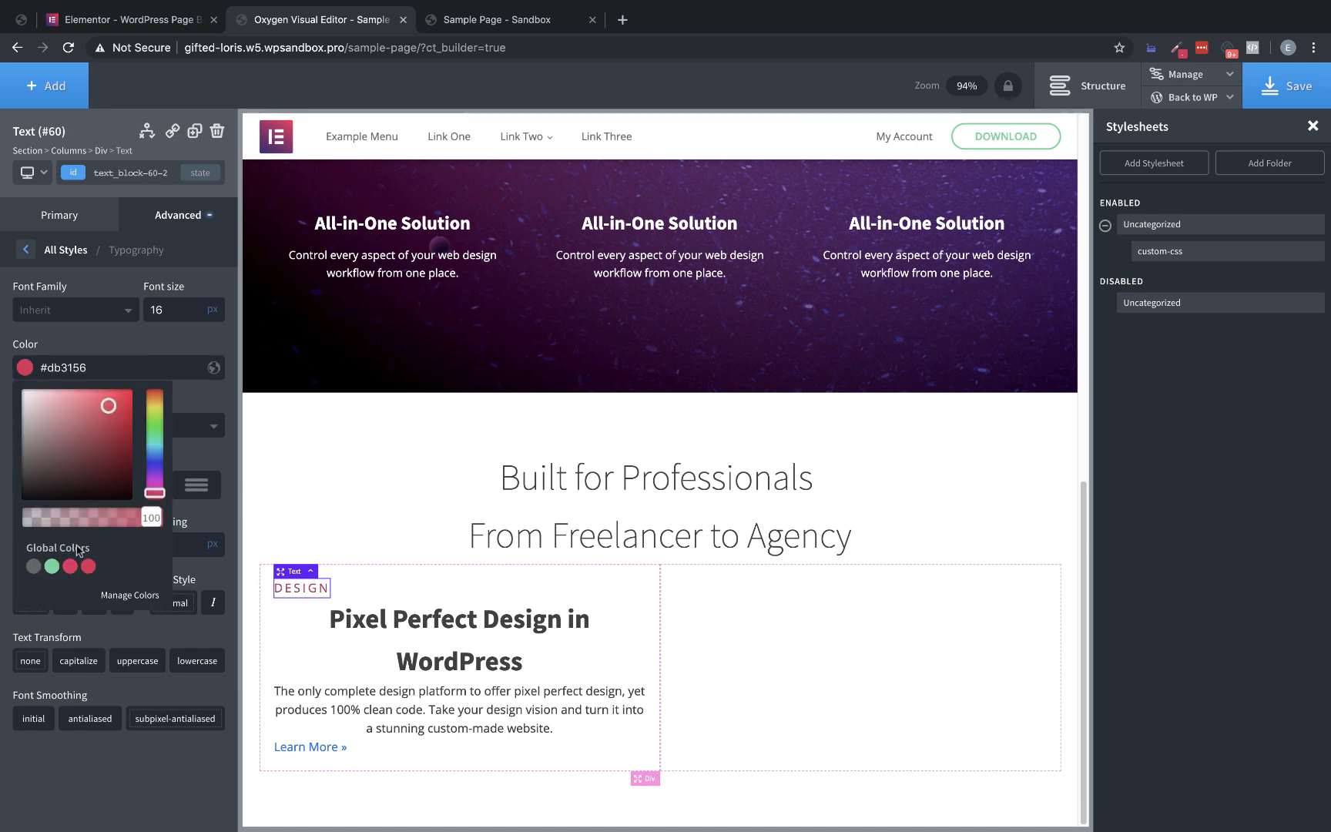
click(88, 566)
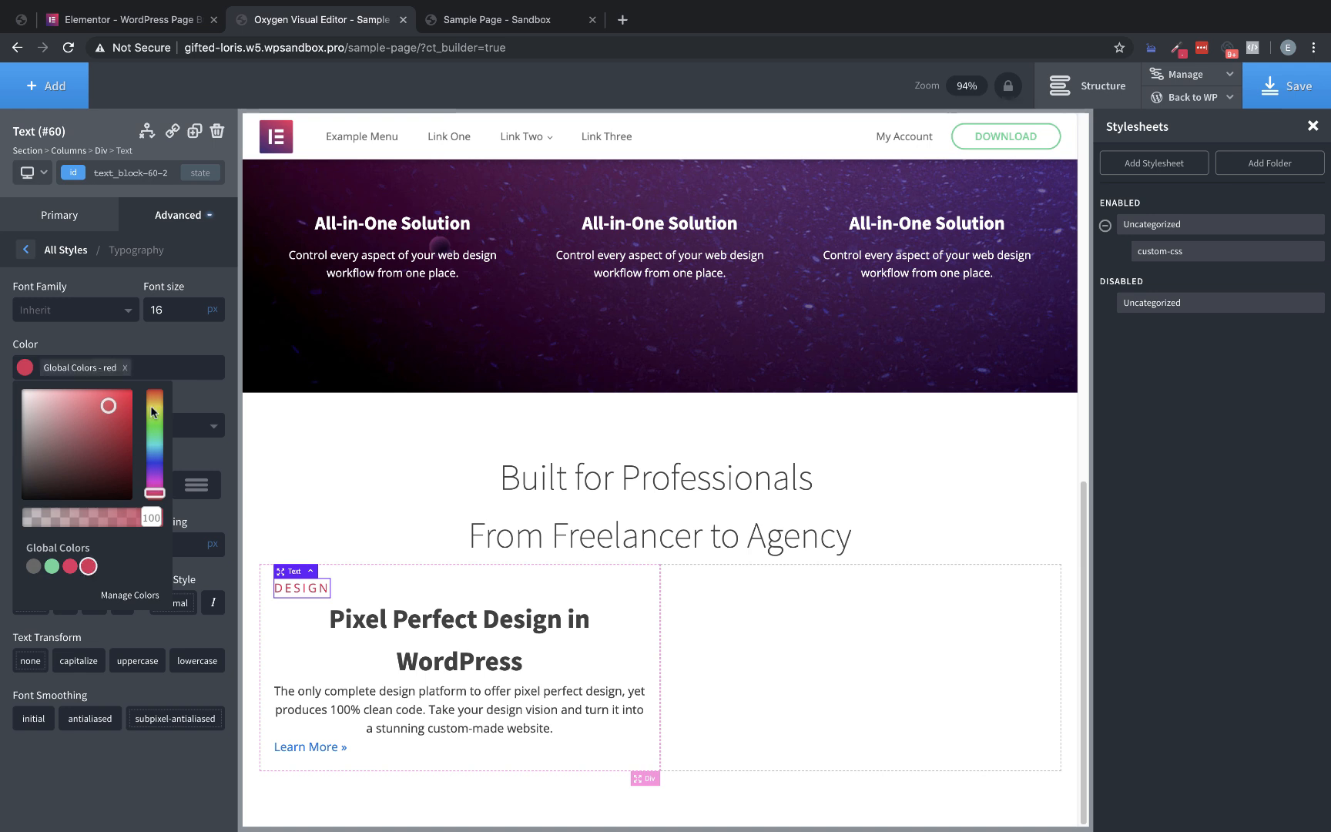
click(164, 348)
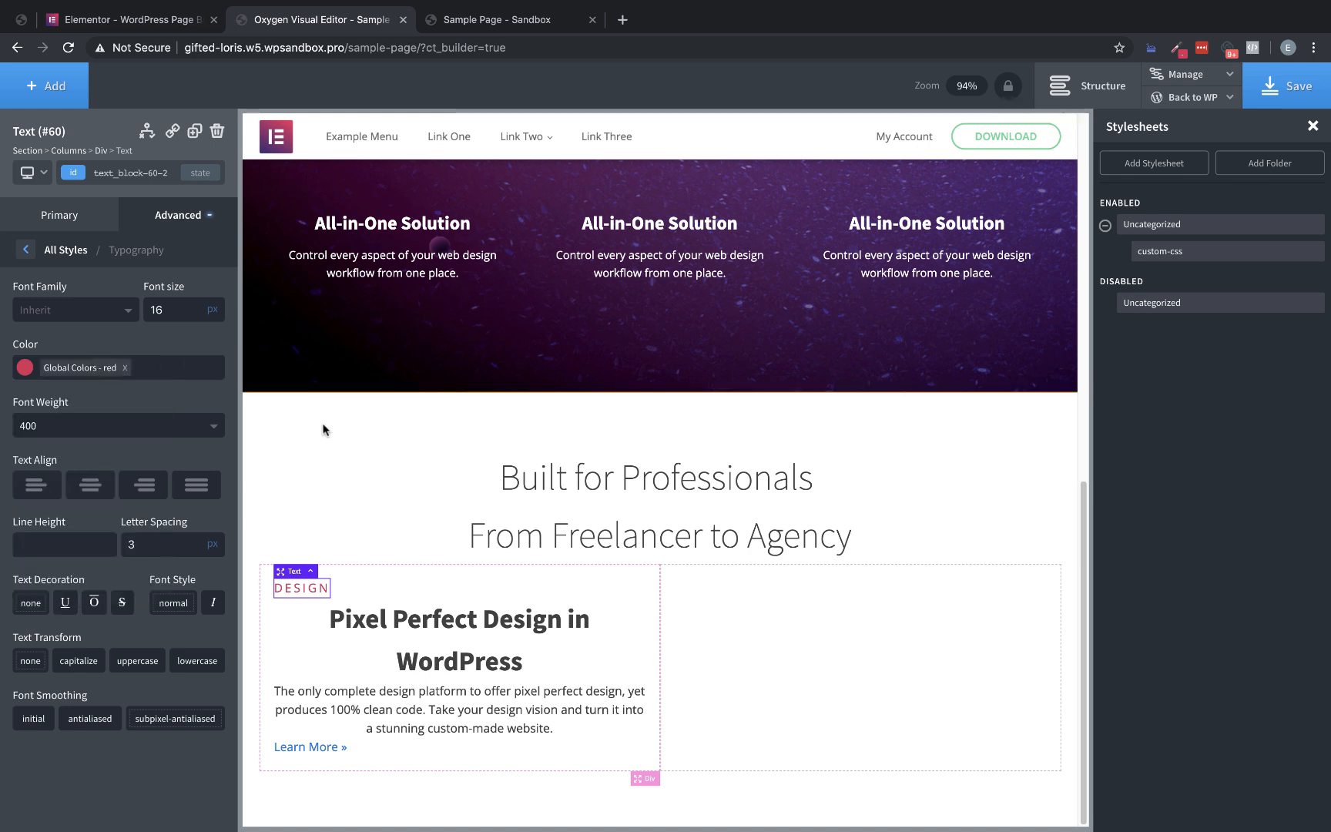
Align the first column's child elements horizontally to the left
click(626, 585)
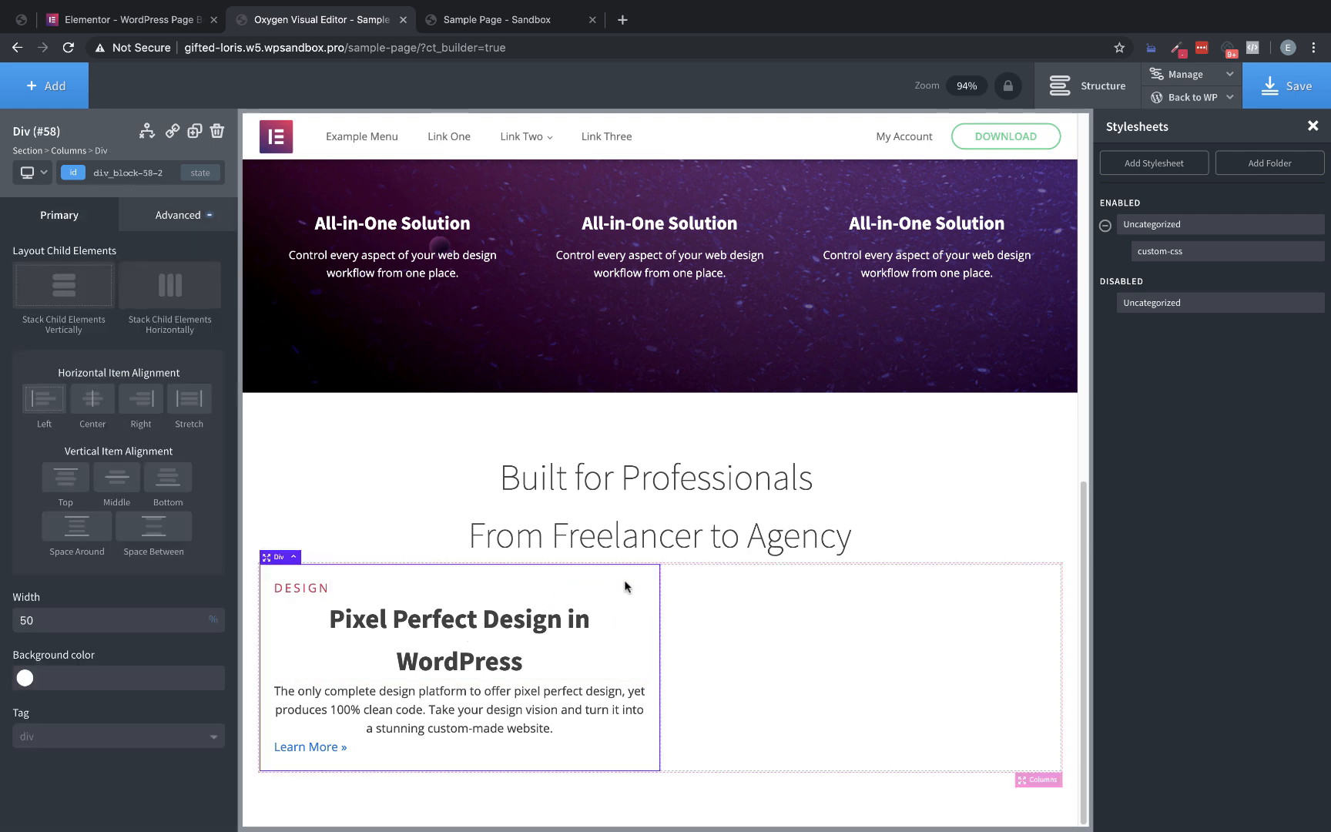
click(34, 397)
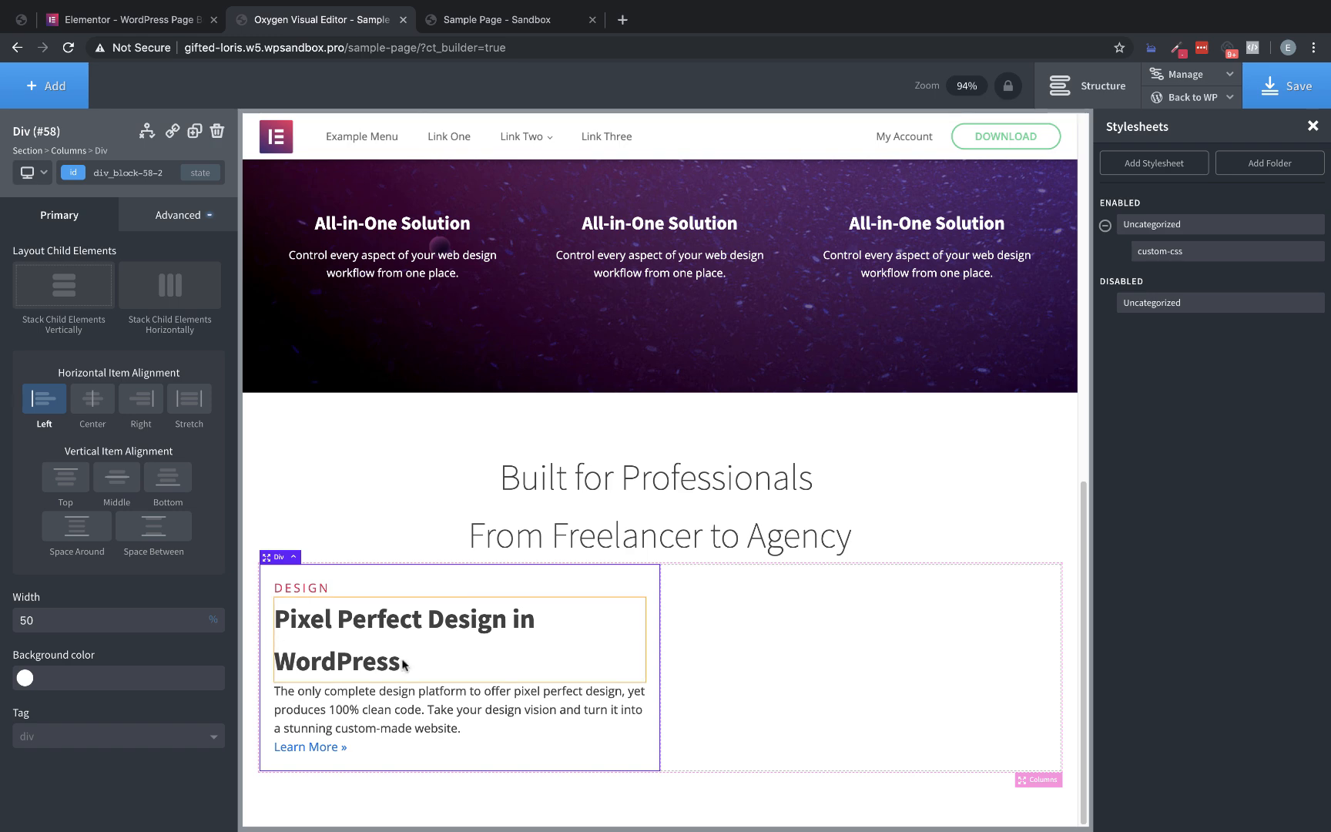
Inspect the CSS of the "Pixel Perfect Design in WordPress" heading on the Elementor page, then return to Oxygen
click(154, 21)
right_click(307, 424)
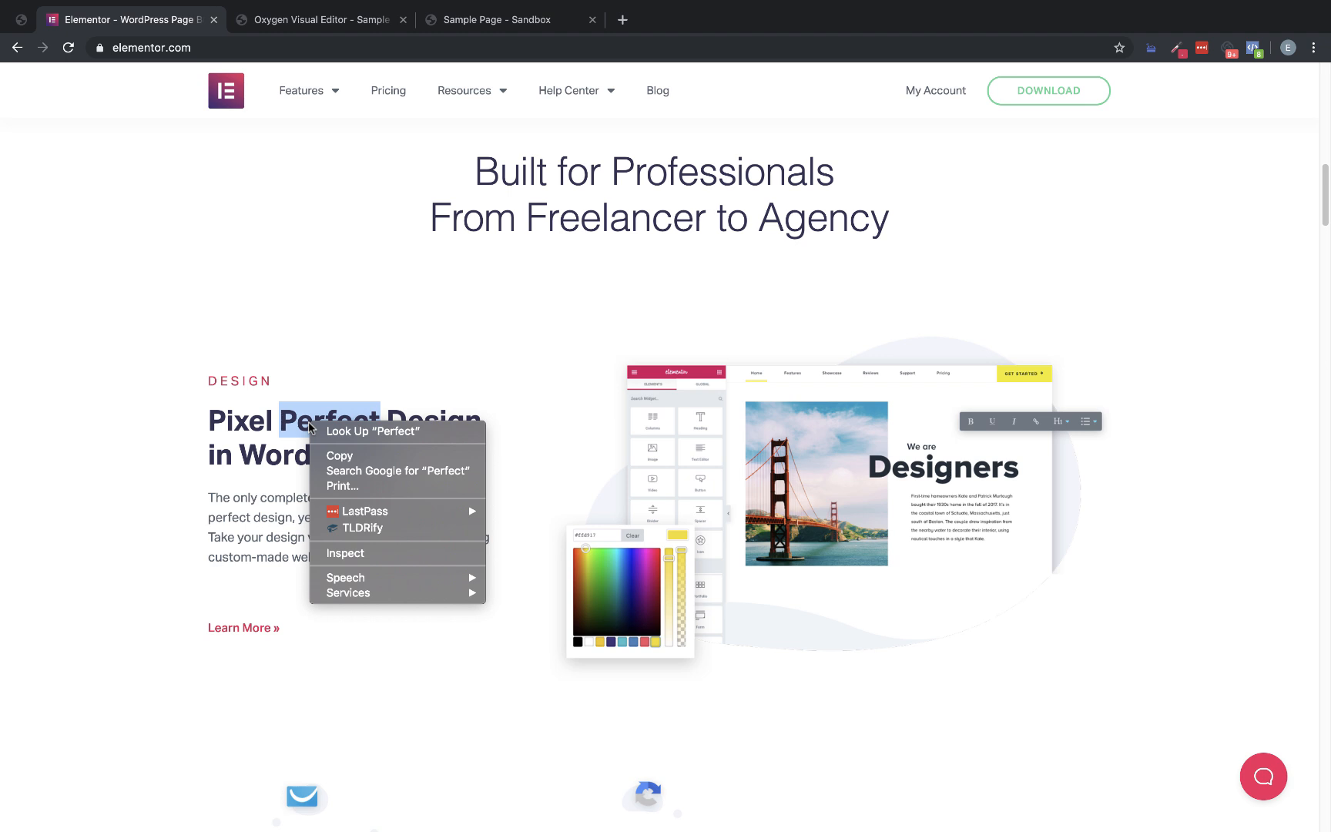
click(340, 553)
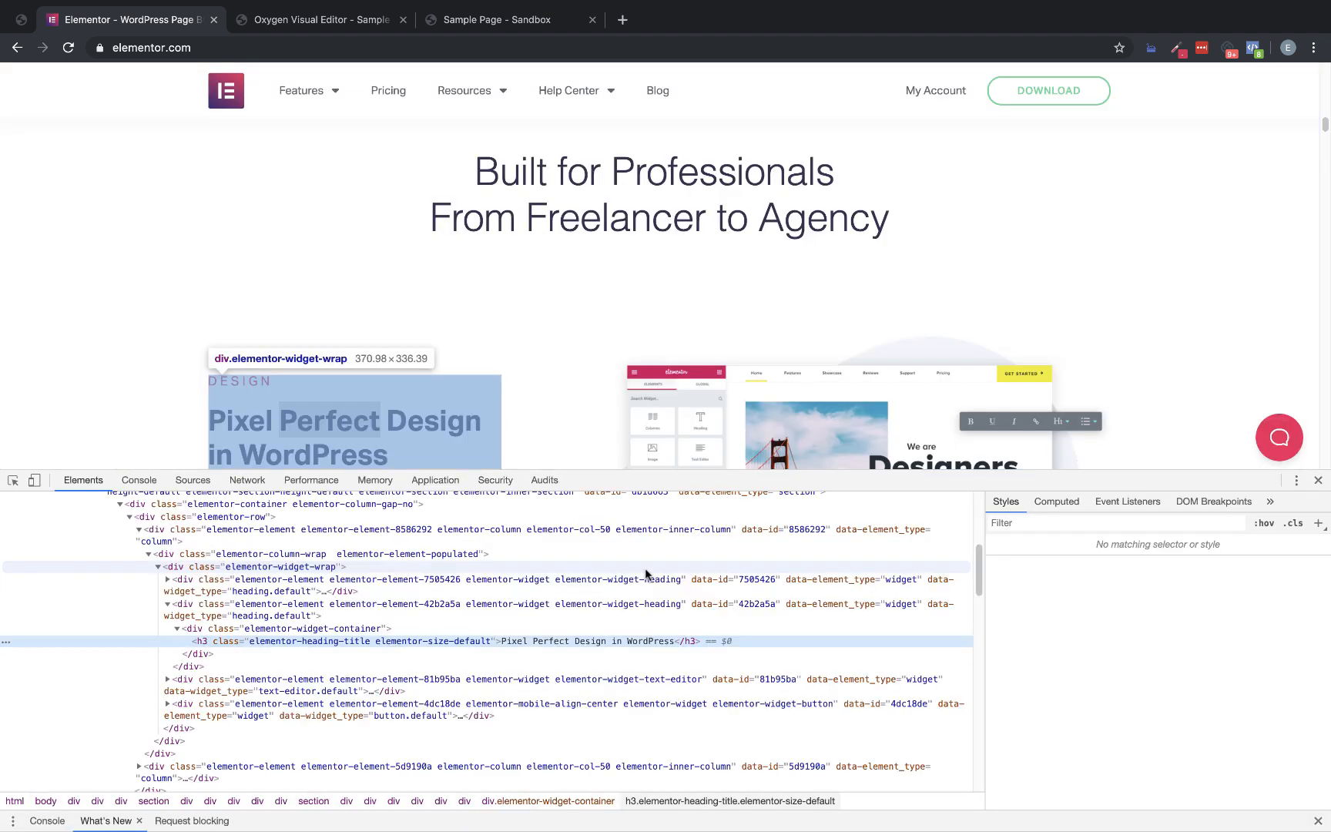
click(1318, 481)
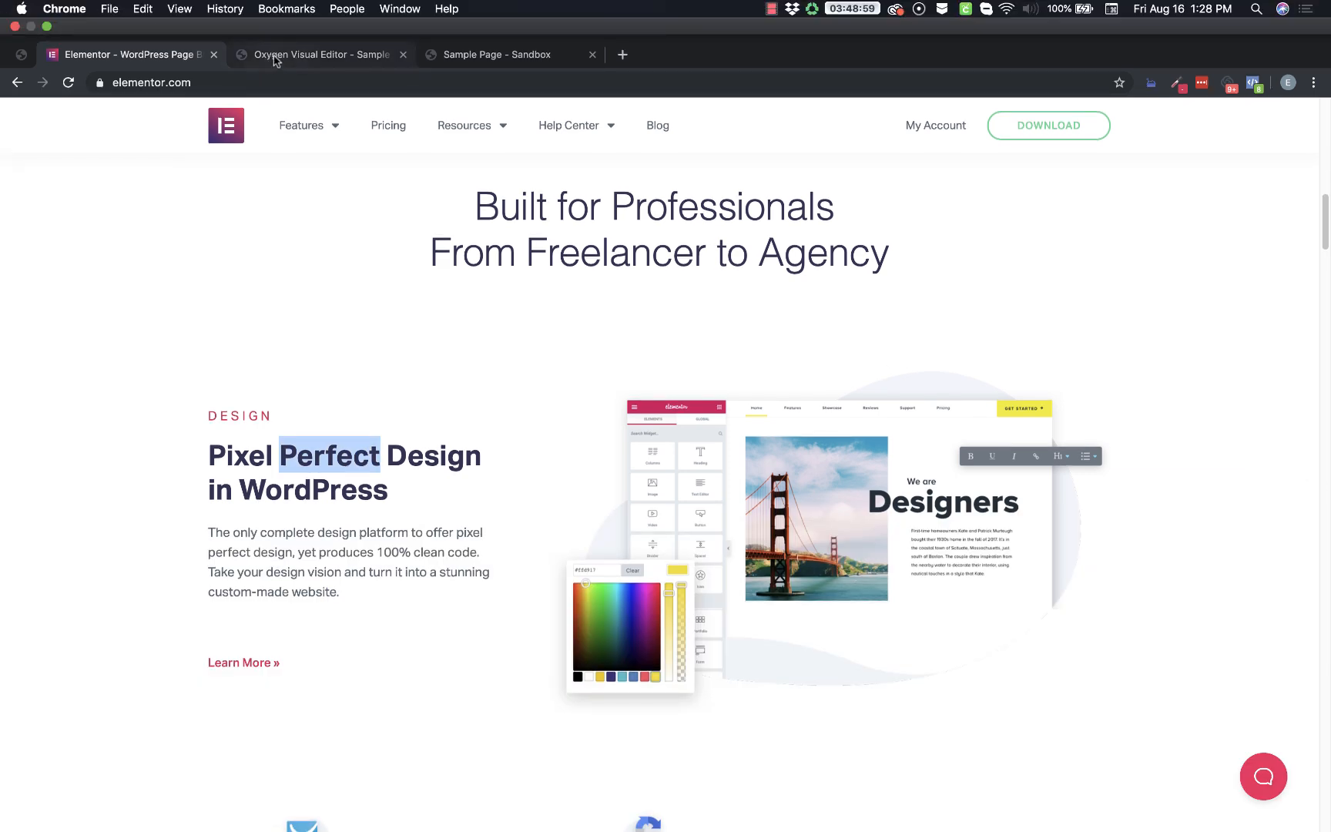
click(302, 52)
Set the "Pixel Perfect Design in WordPress" heading's font size to 36 px and font weight to 700
click(348, 657)
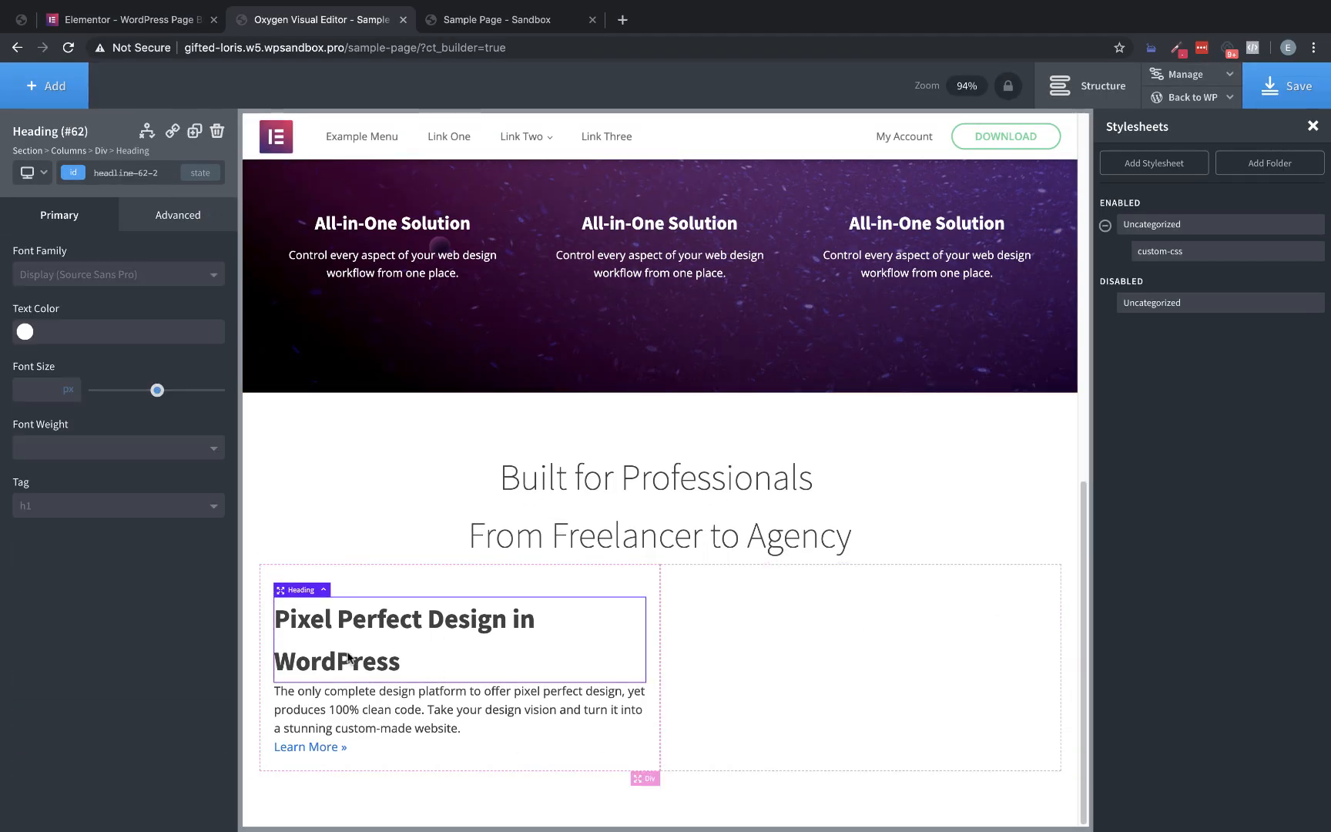
click(36, 387)
text(36)
click(62, 448)
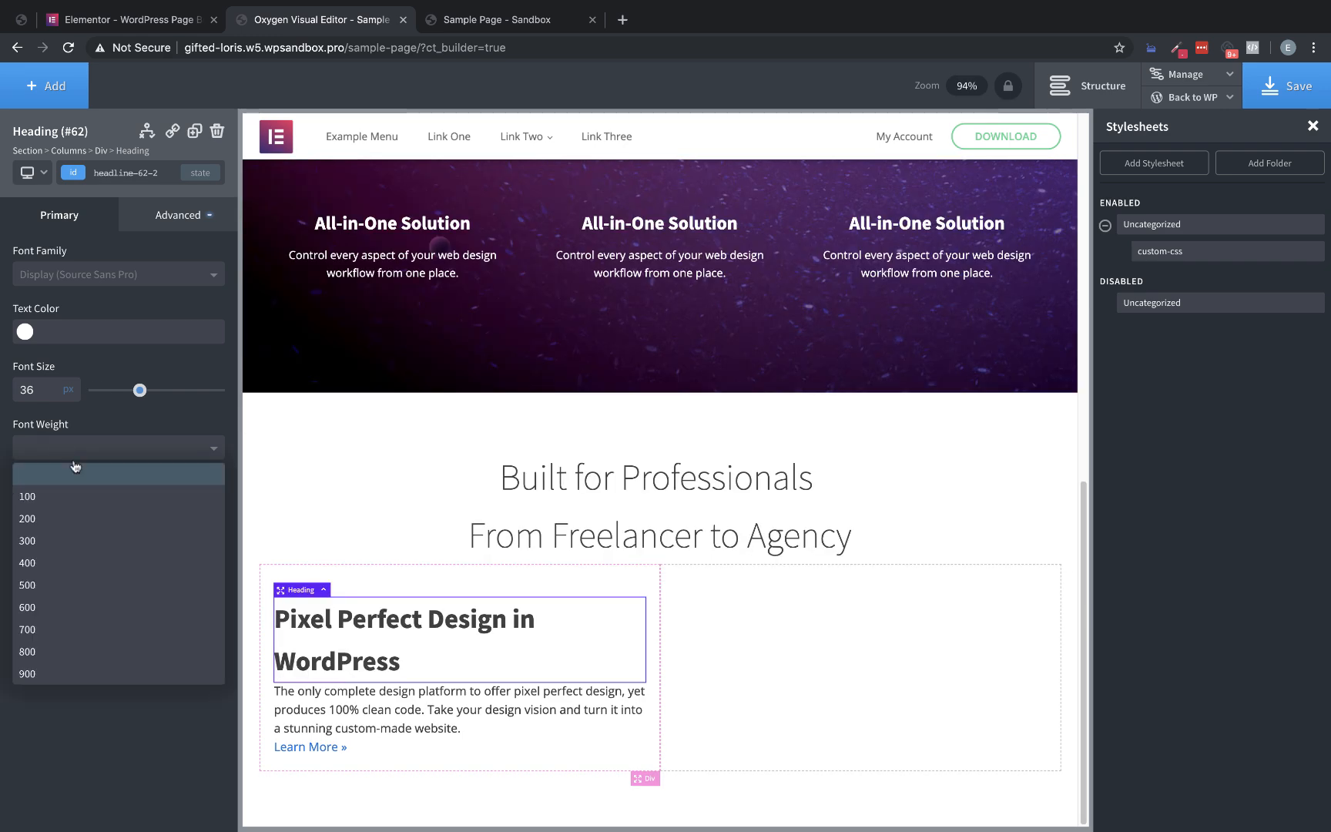
click(63, 617)
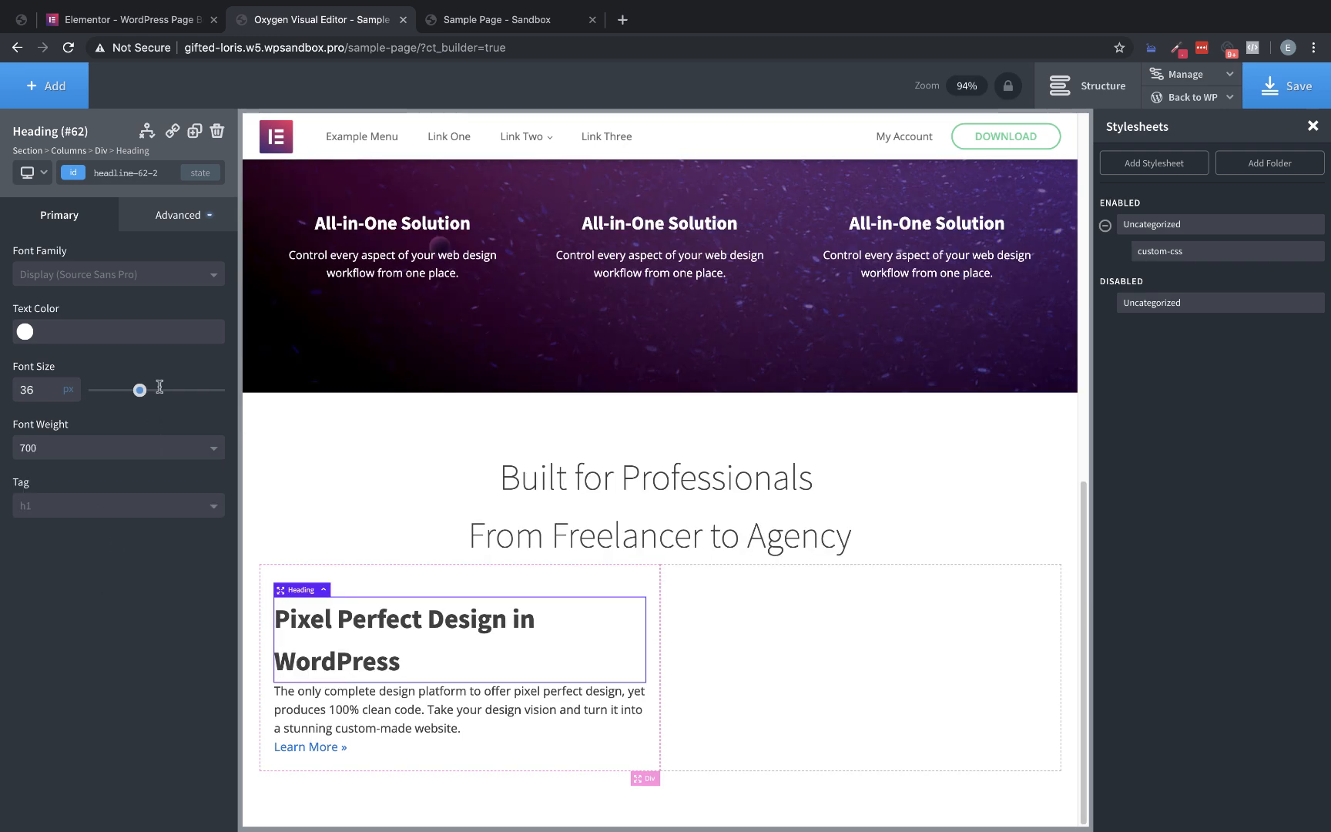
Set the "Pixel Perfect Design in WordPress" heading's line height to 1.2
click(177, 215)
click(123, 383)
click(115, 546)
text(1,2)
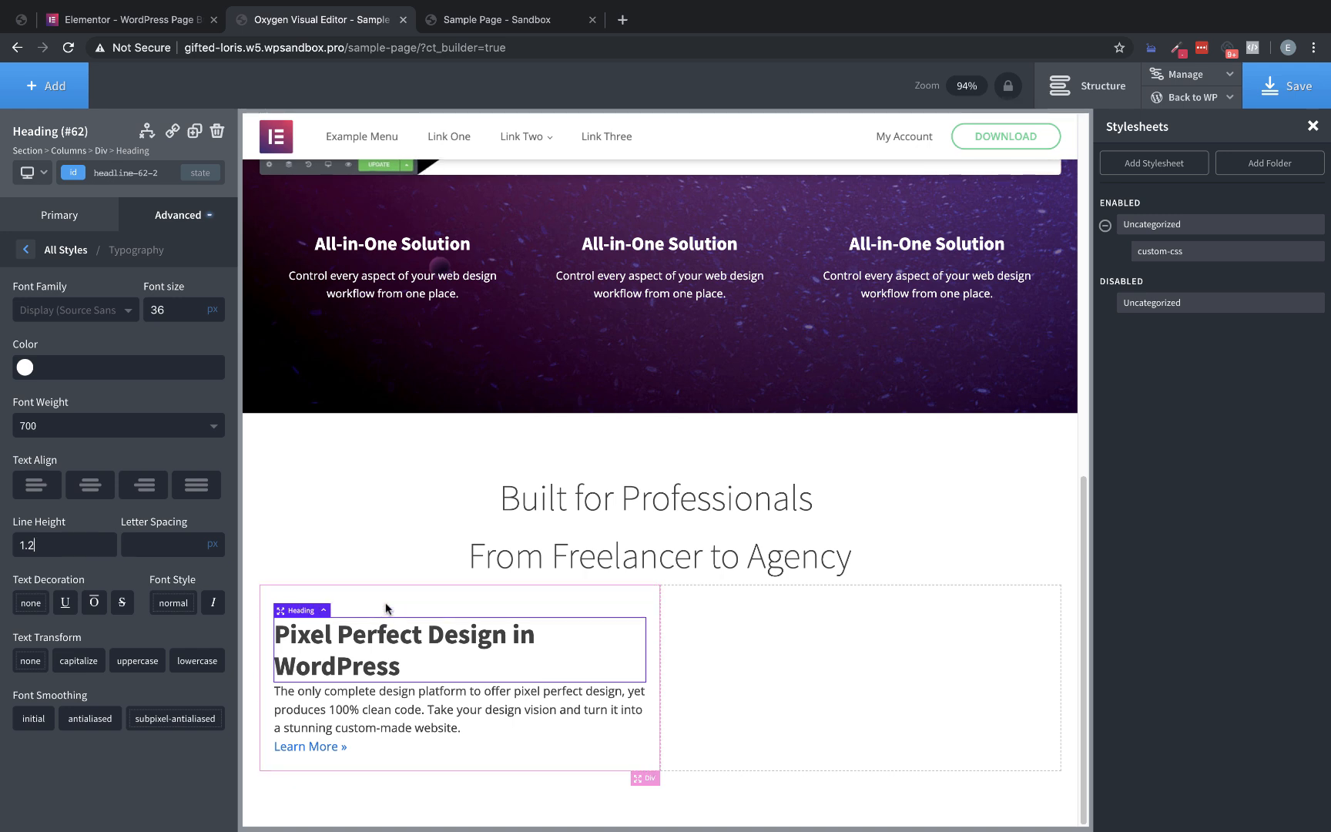
Add a small bottom margin under the "DESIGN" label and another under the "Pixel Perfect Design in WordPress" heading
click(329, 609)
click(324, 610)
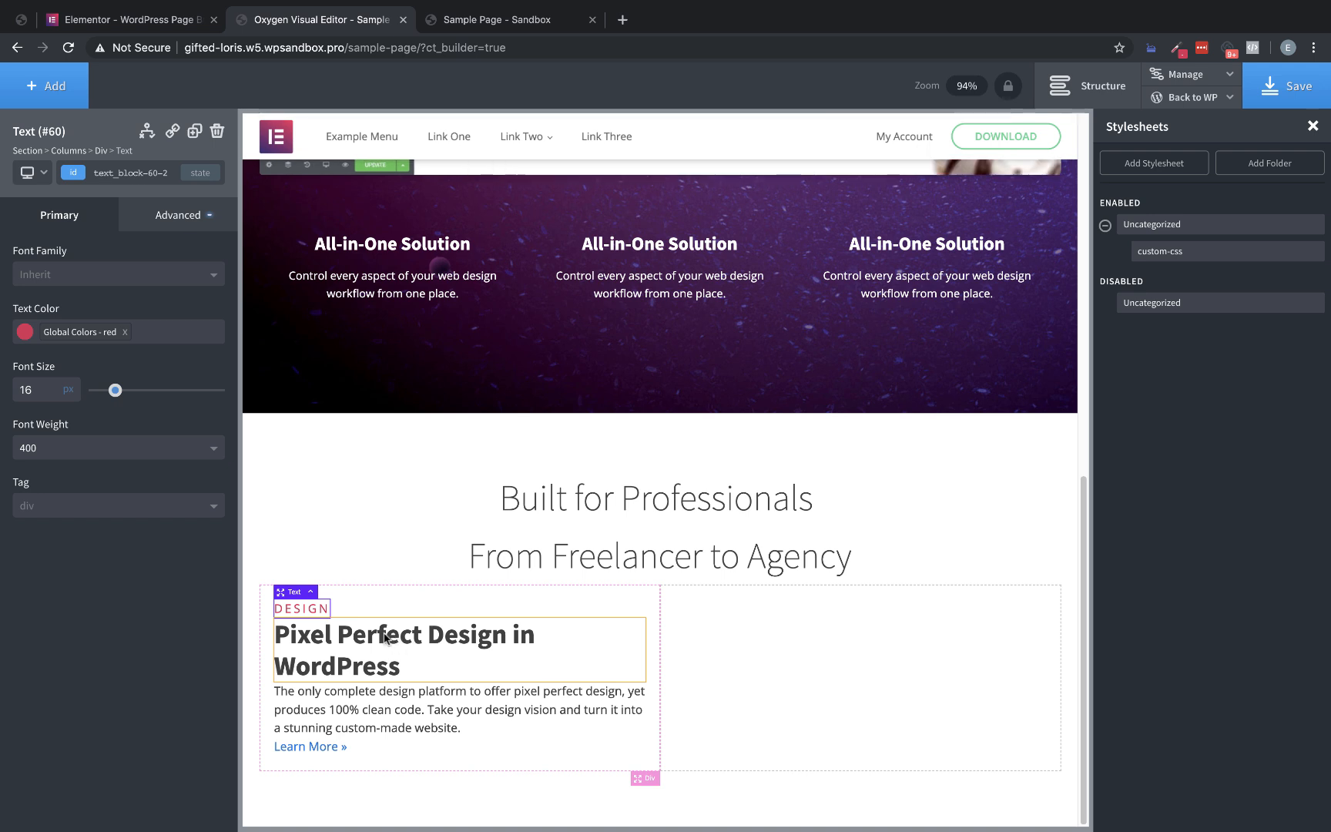
scroll(320, 623, down, 1)
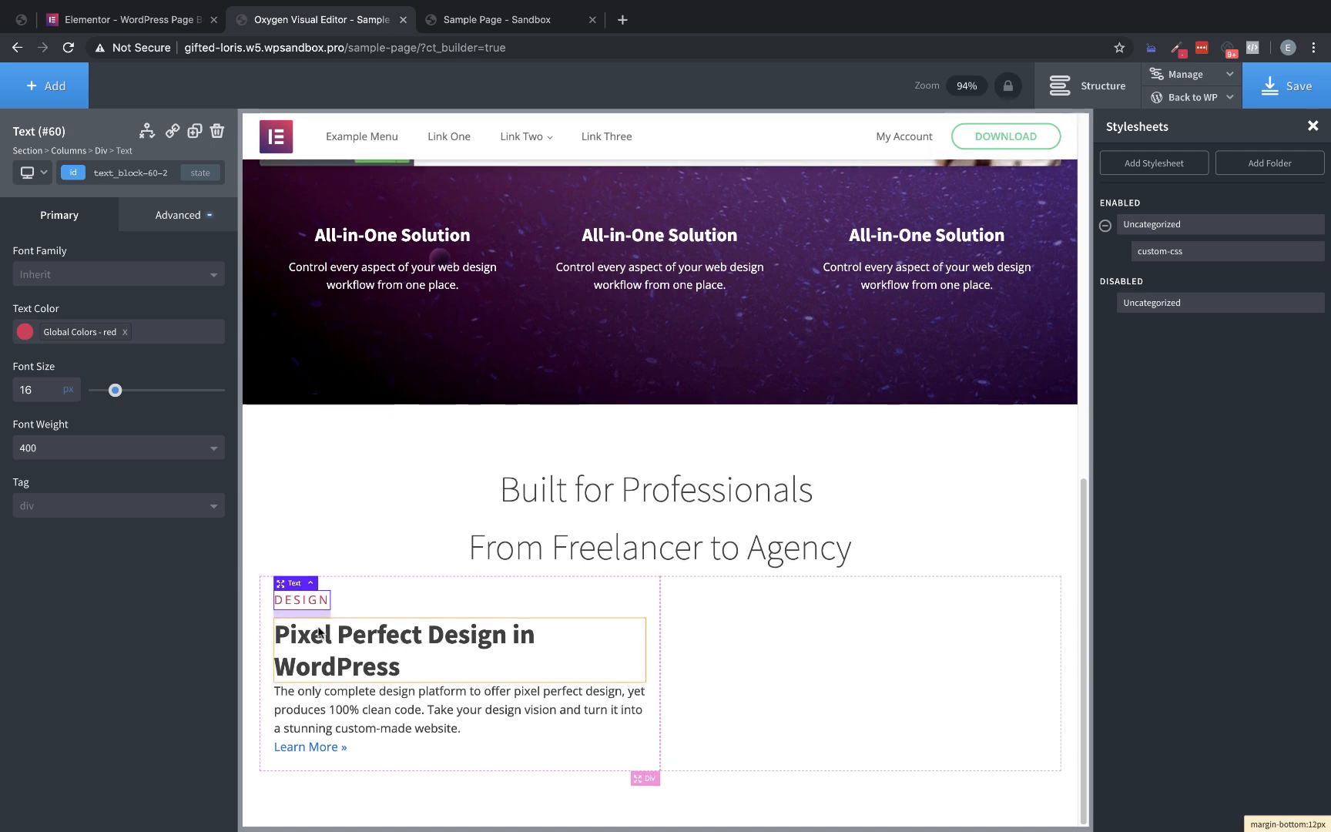
click(352, 661)
scroll(360, 692, down, 1)
drag(360, 693, 358, 696)
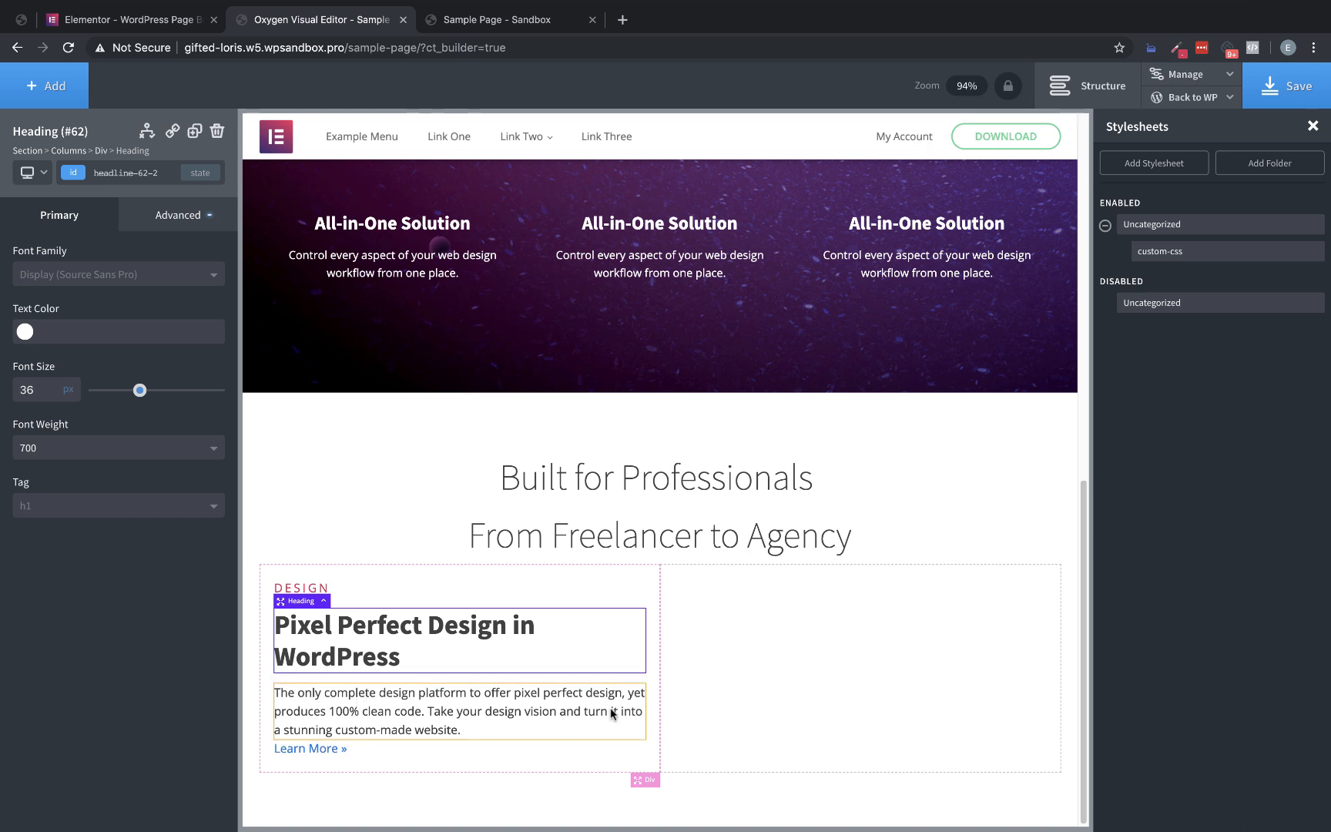
Upload Homepage_Design_Optimised.png and set it as the background image of the empty second column
click(815, 670)
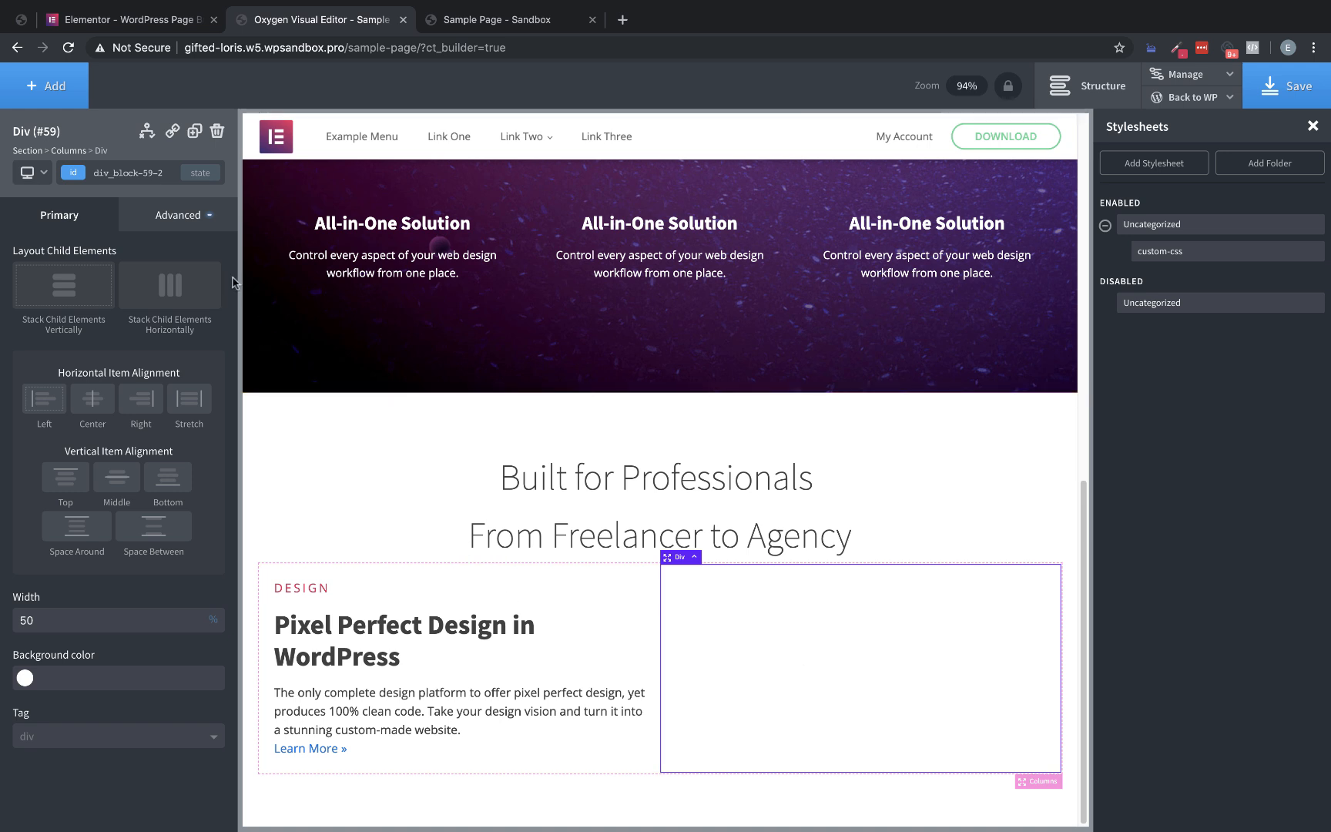
click(188, 216)
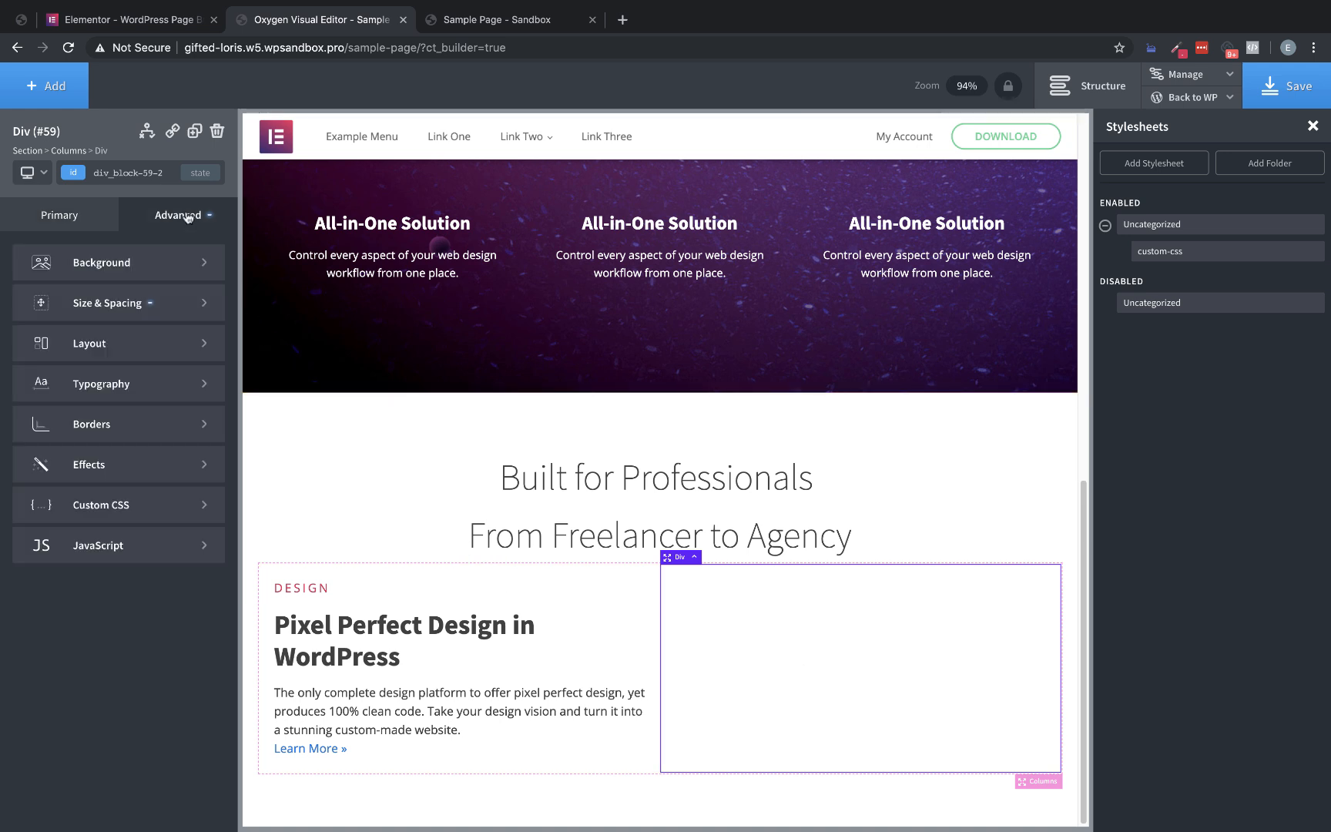
click(168, 268)
click(153, 358)
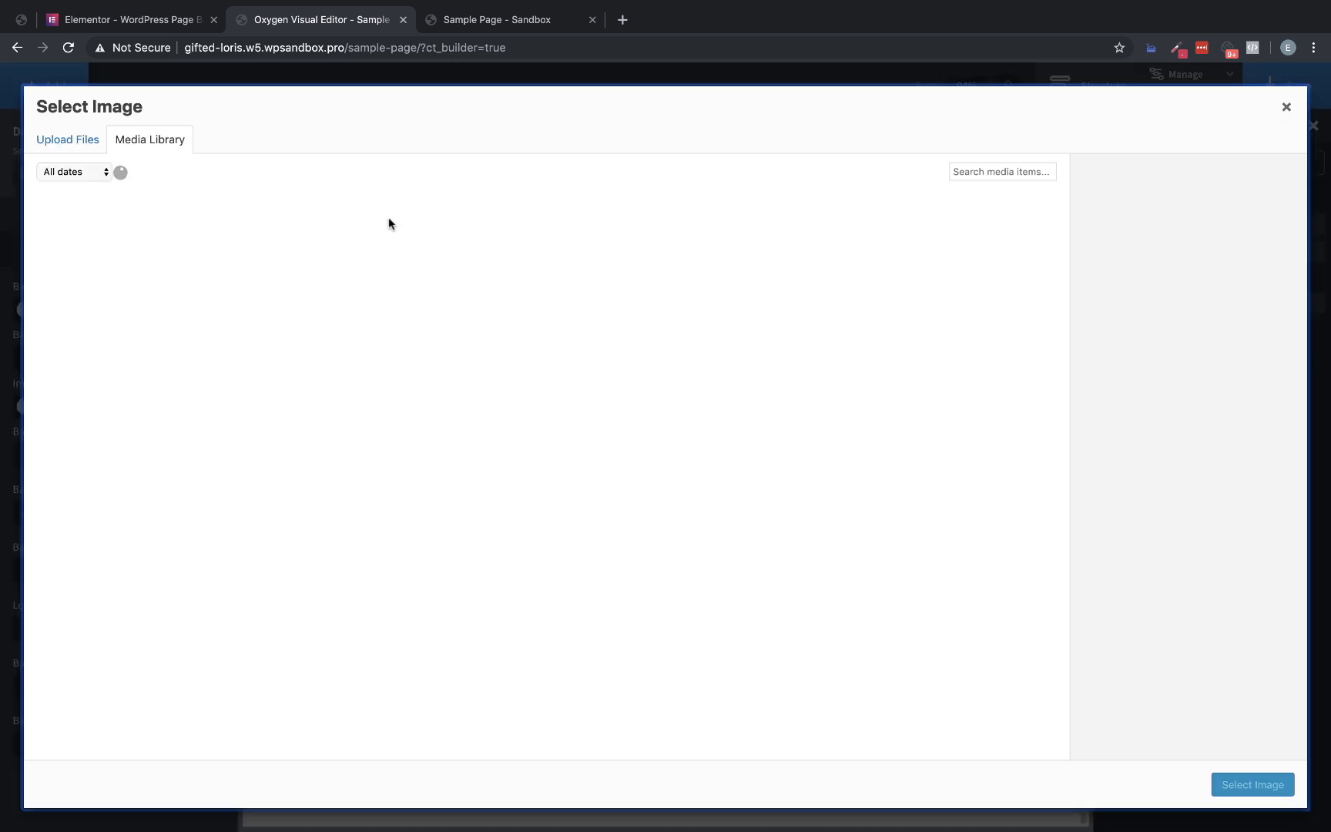
scroll(544, 5, down, 2)
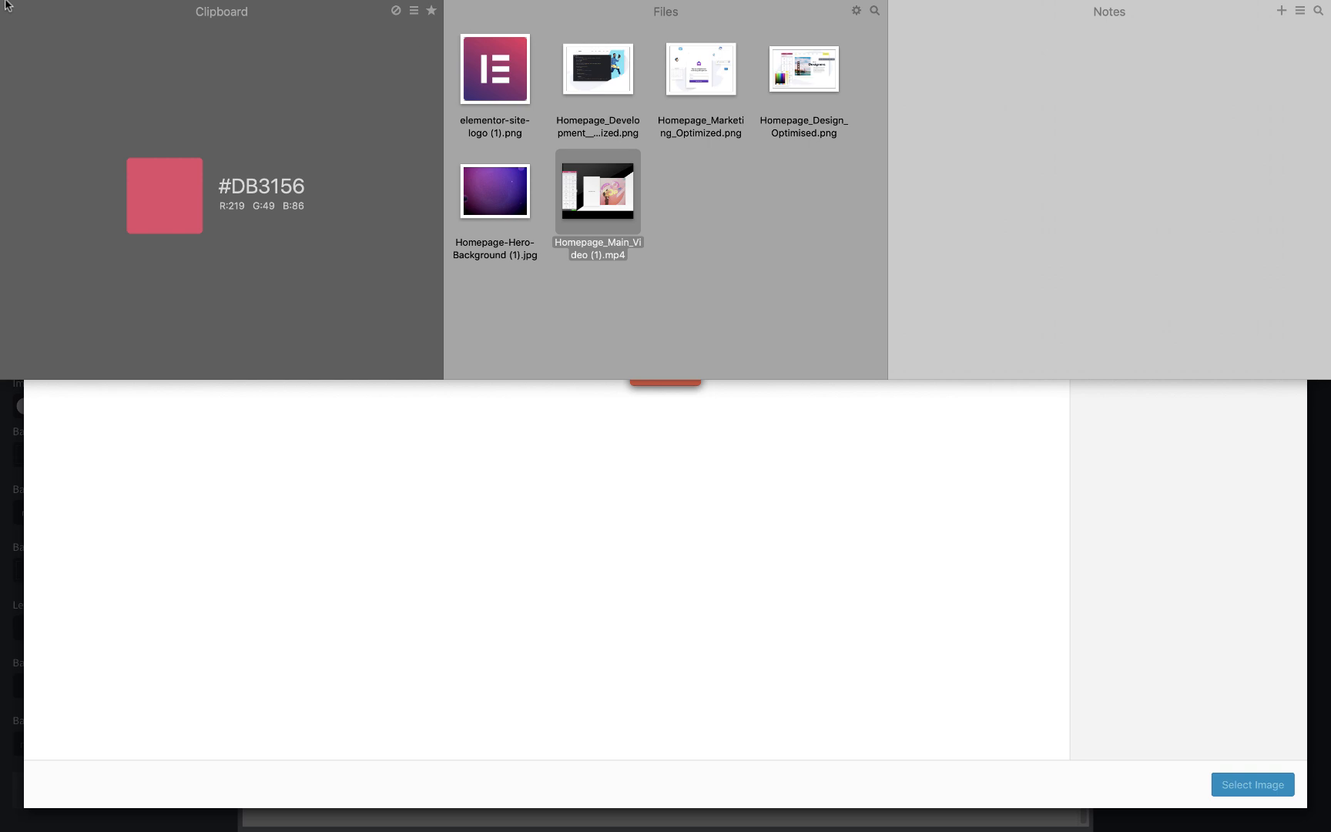
drag(777, 93, 585, 538)
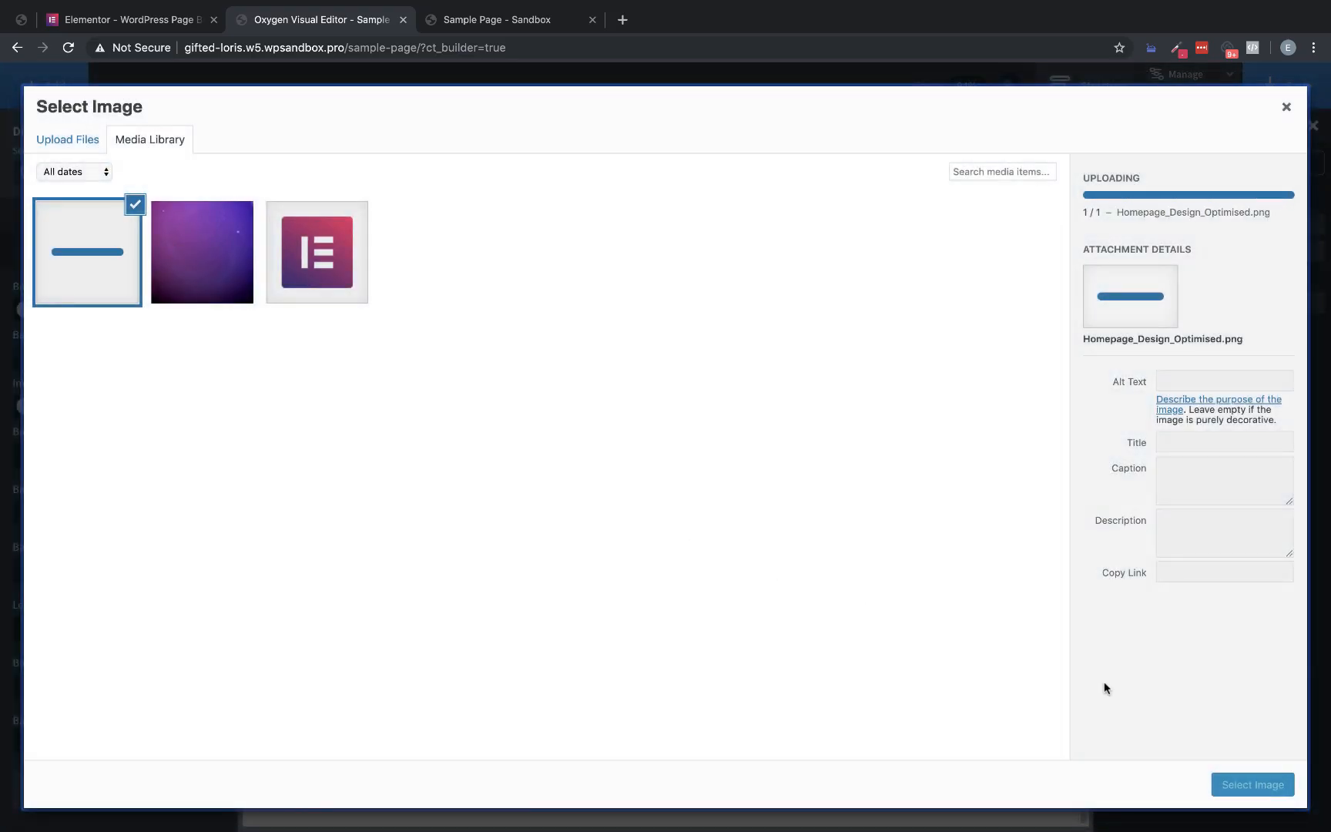
click(1253, 785)
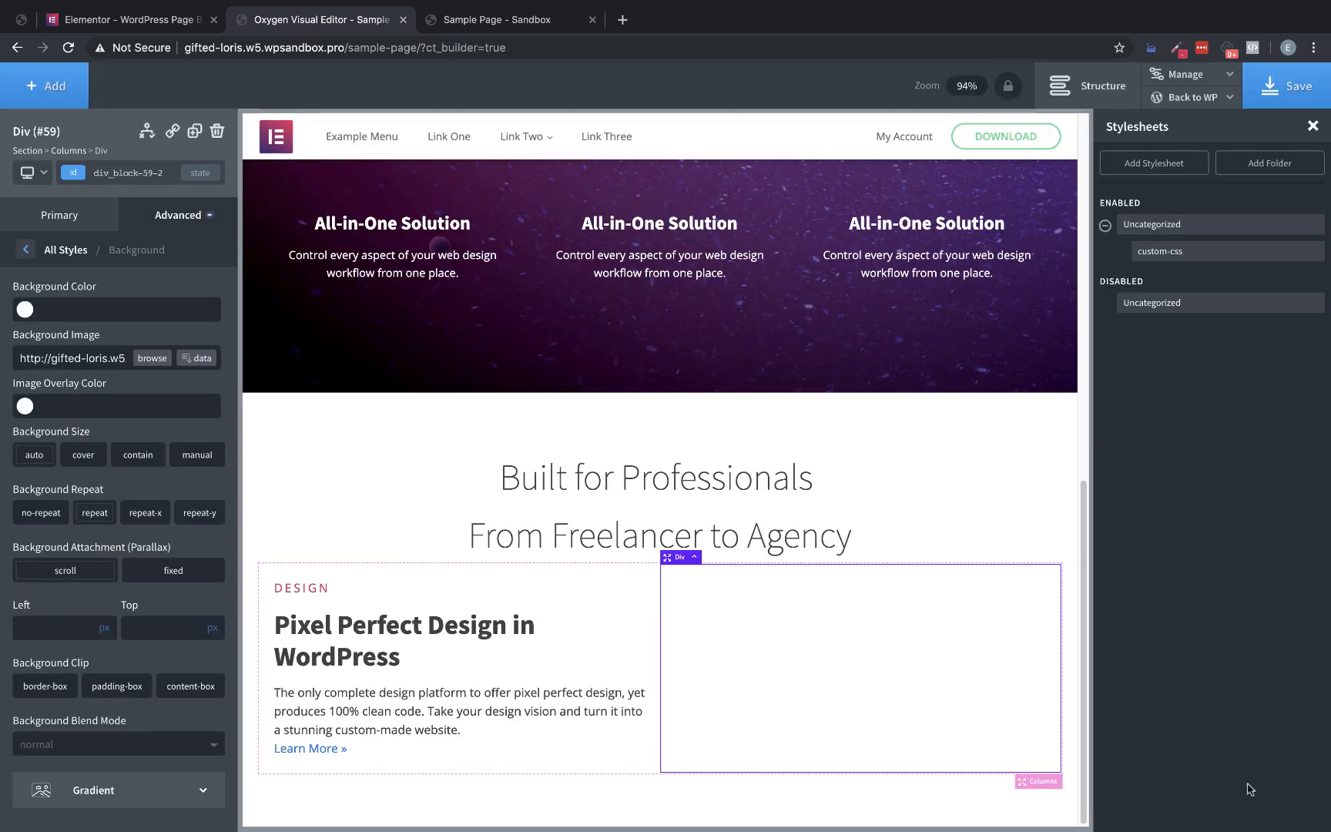
Compare with the Elementor page, then set the second column's background size to contain with no-repeat
click(146, 20)
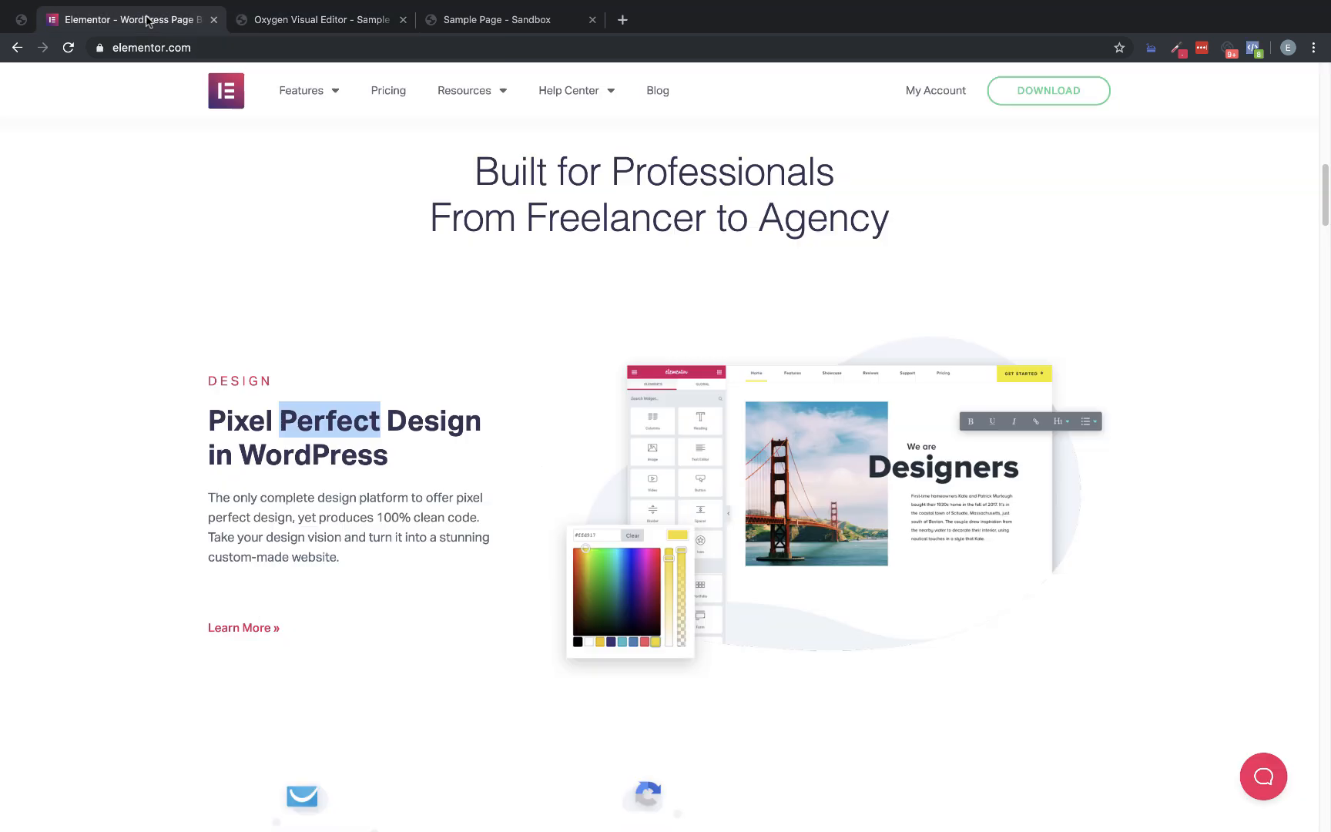
click(308, 22)
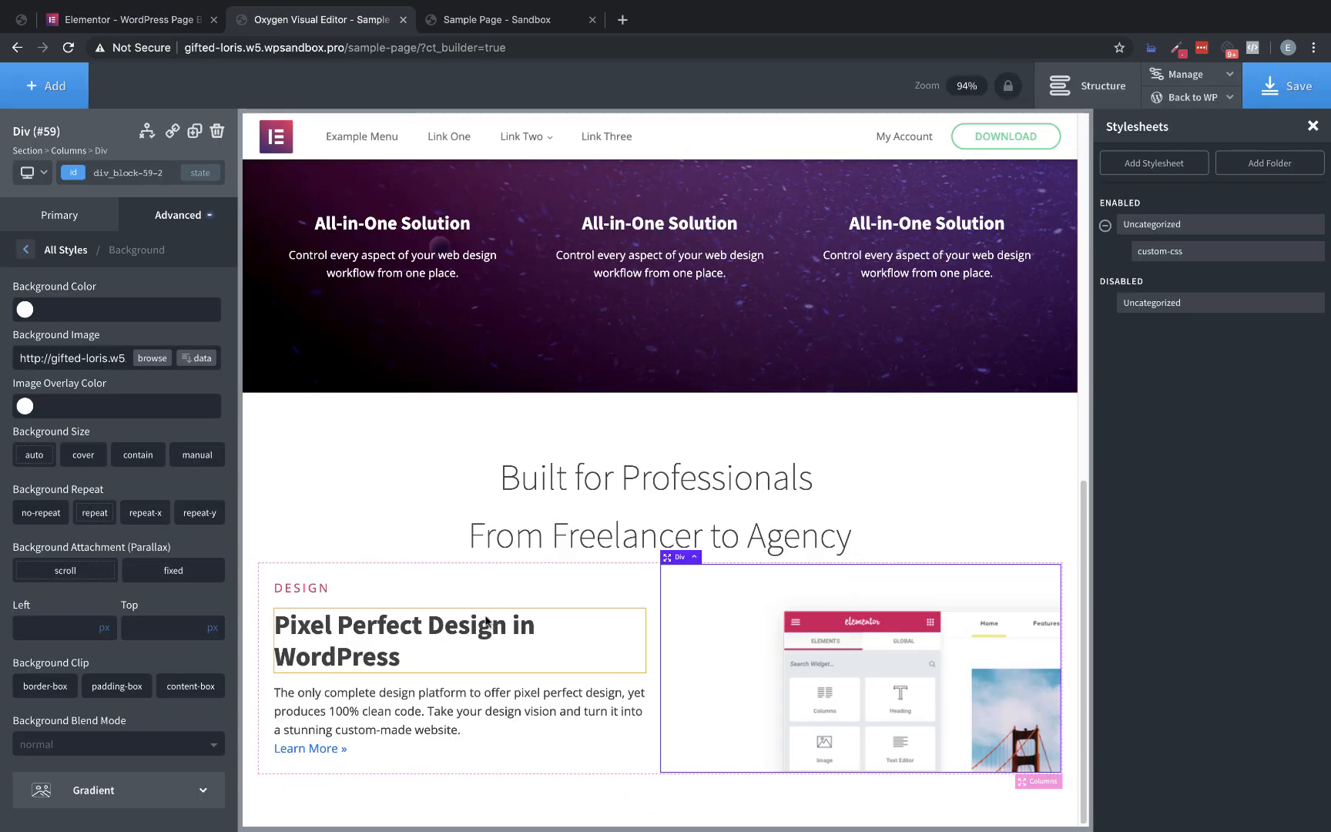
click(137, 454)
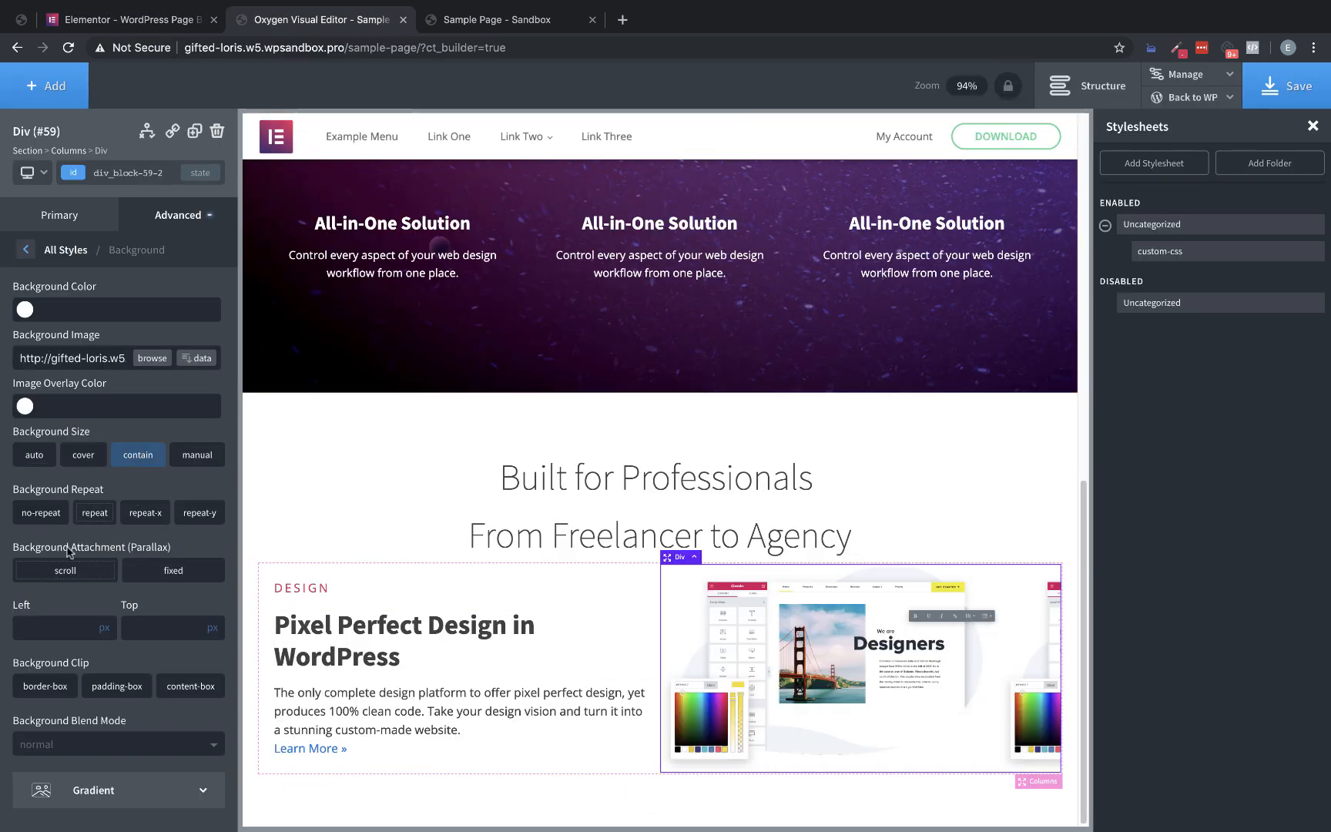
click(51, 513)
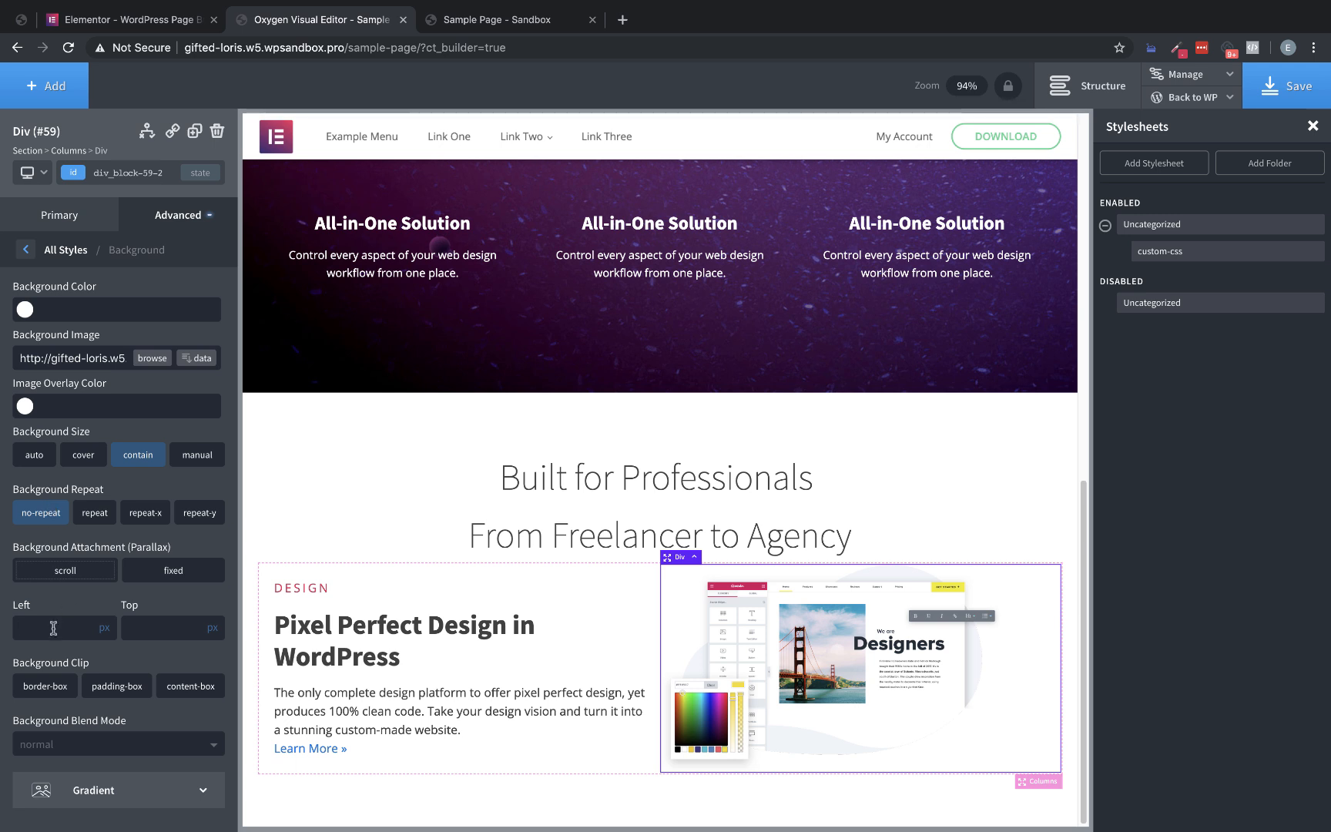
Position the second column's background image at left 50% and top 50%
text(50)
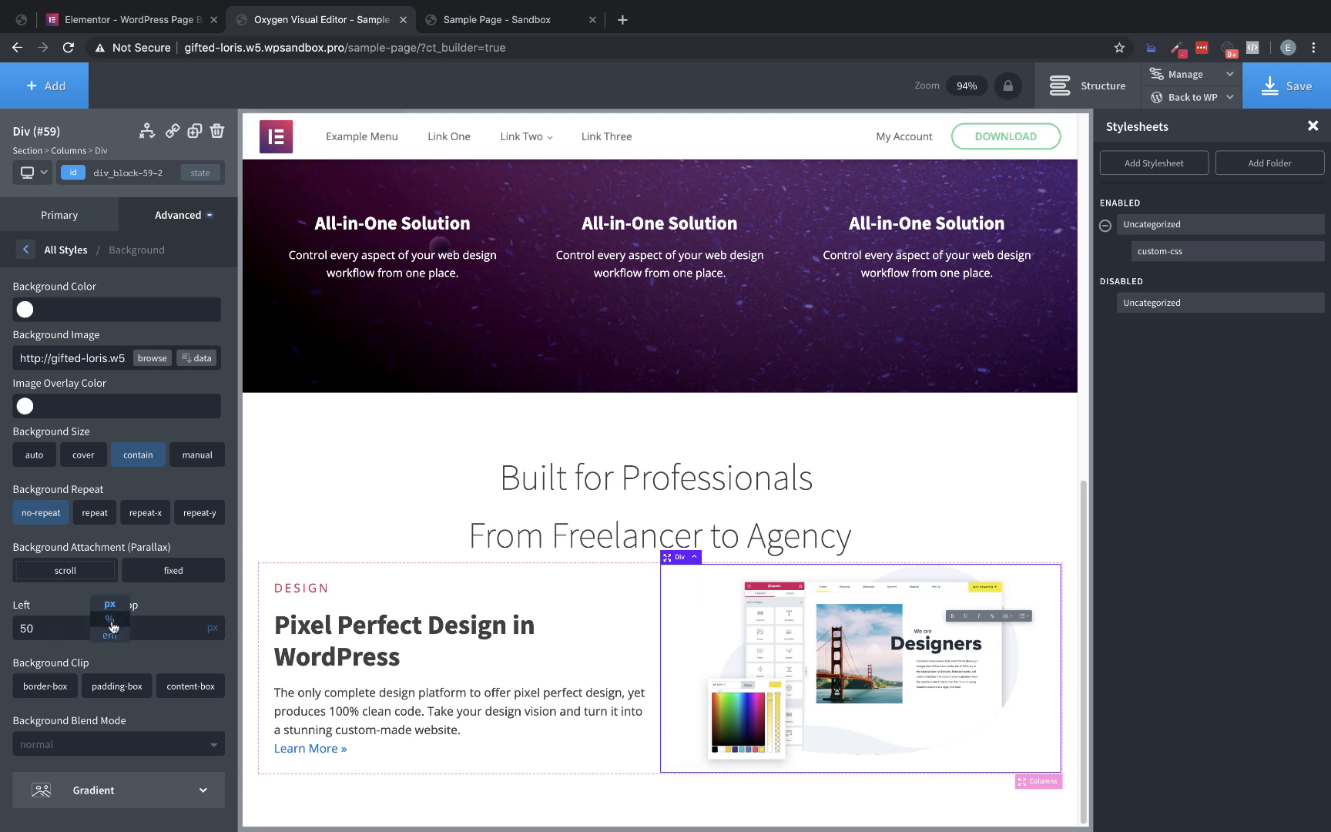
click(111, 615)
text(50)
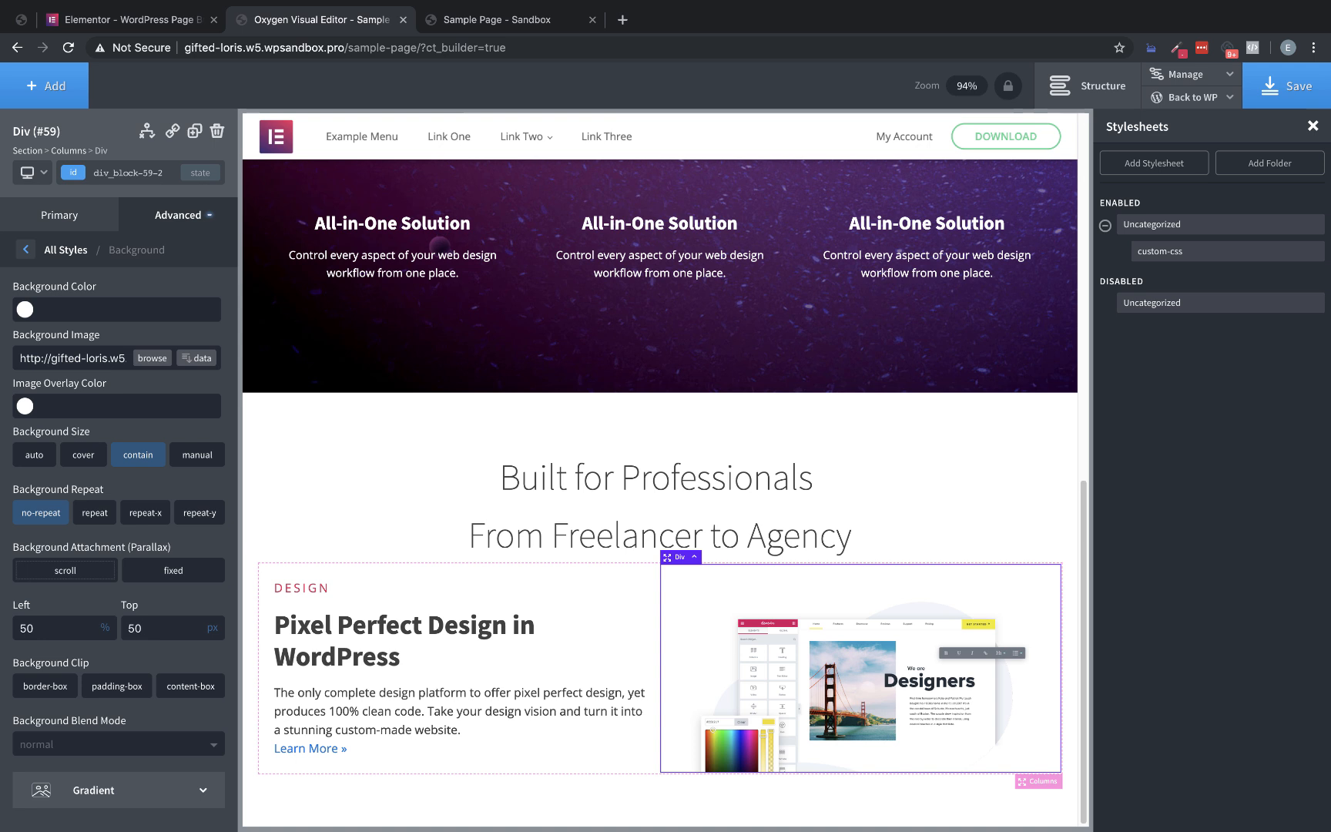
click(208, 621)
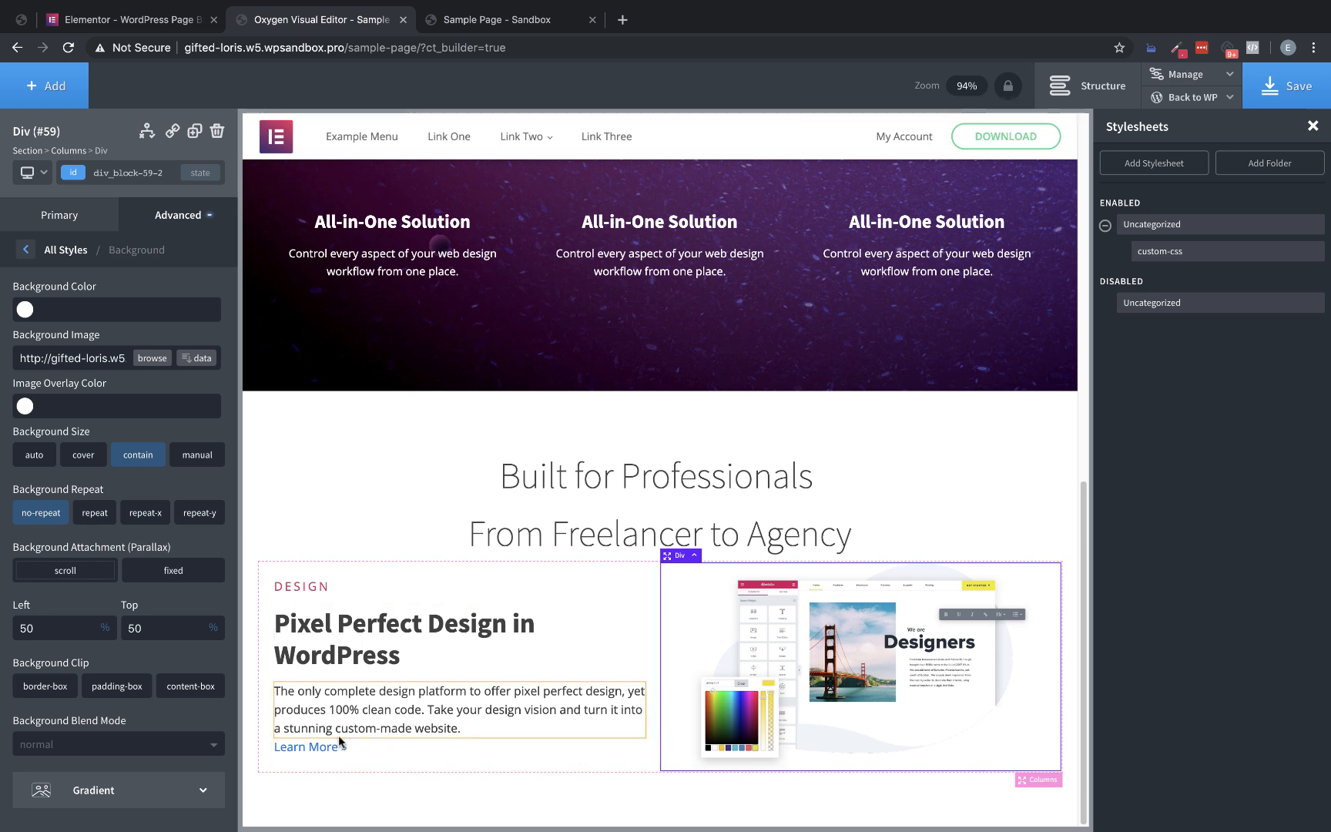
Increase the bottom margin of the description paragraph above the "Learn More" link, comparing the spacing with the Elementor page
click(364, 733)
drag(395, 743, 388, 777)
click(153, 16)
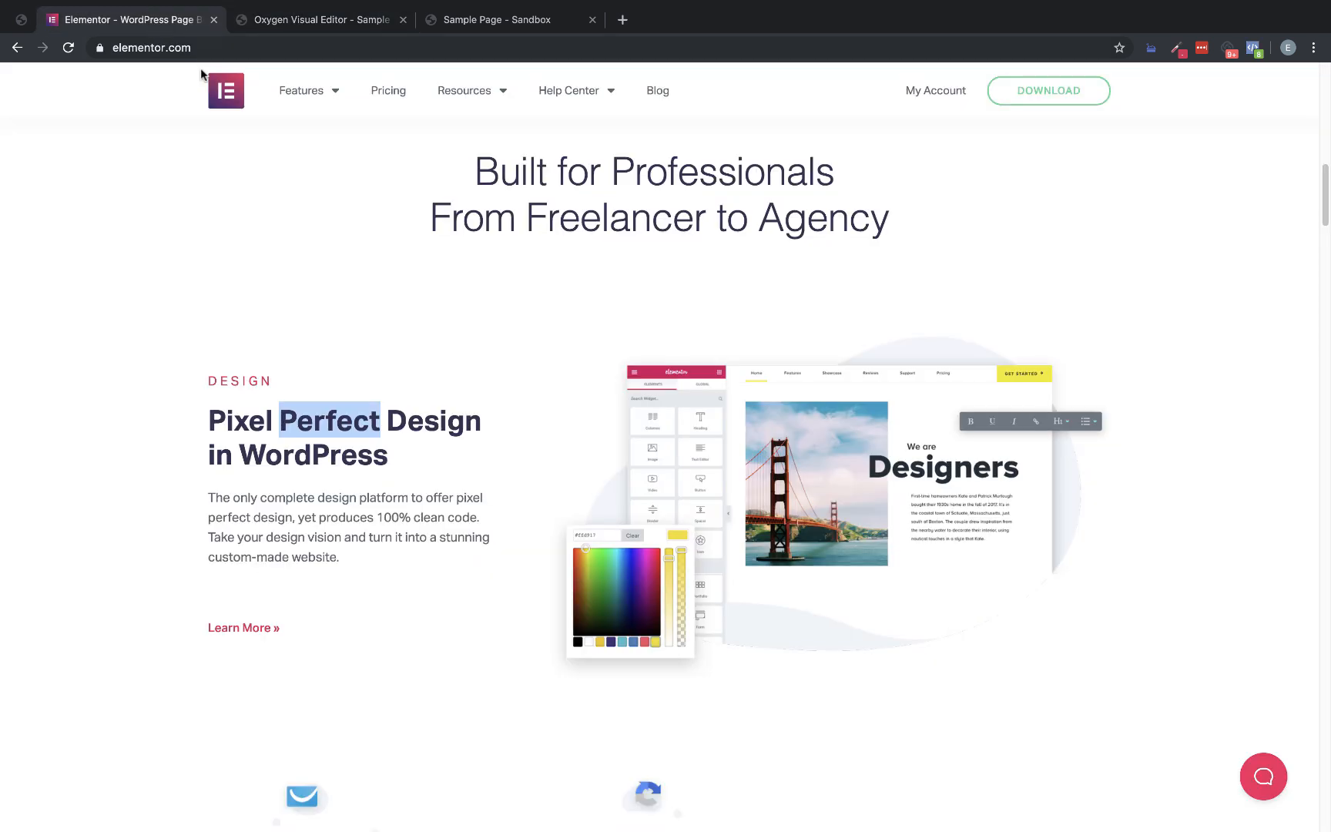
click(319, 19)
scroll(544, 457, down, 1)
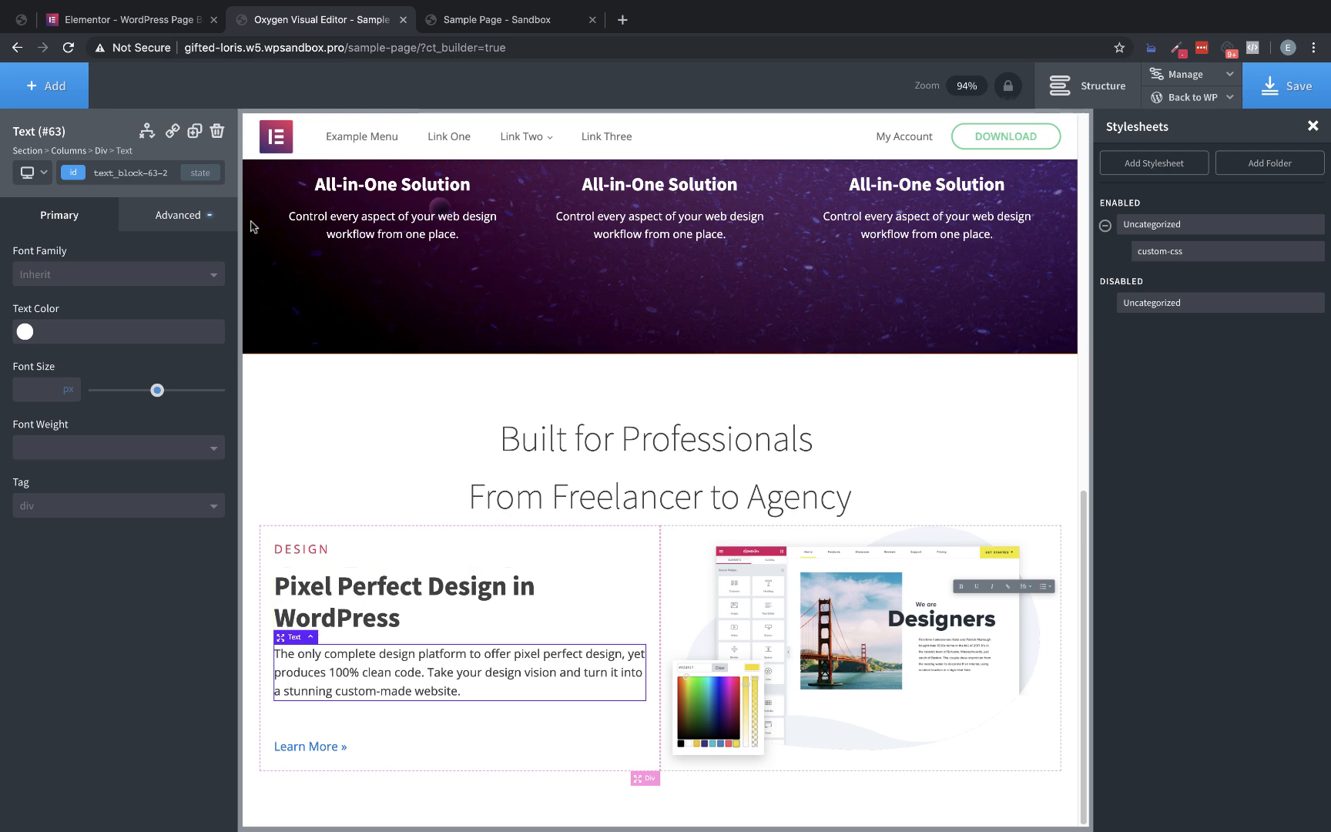
Compare the column proportions with the Elementor page and try a width of 70% for the image column
click(153, 21)
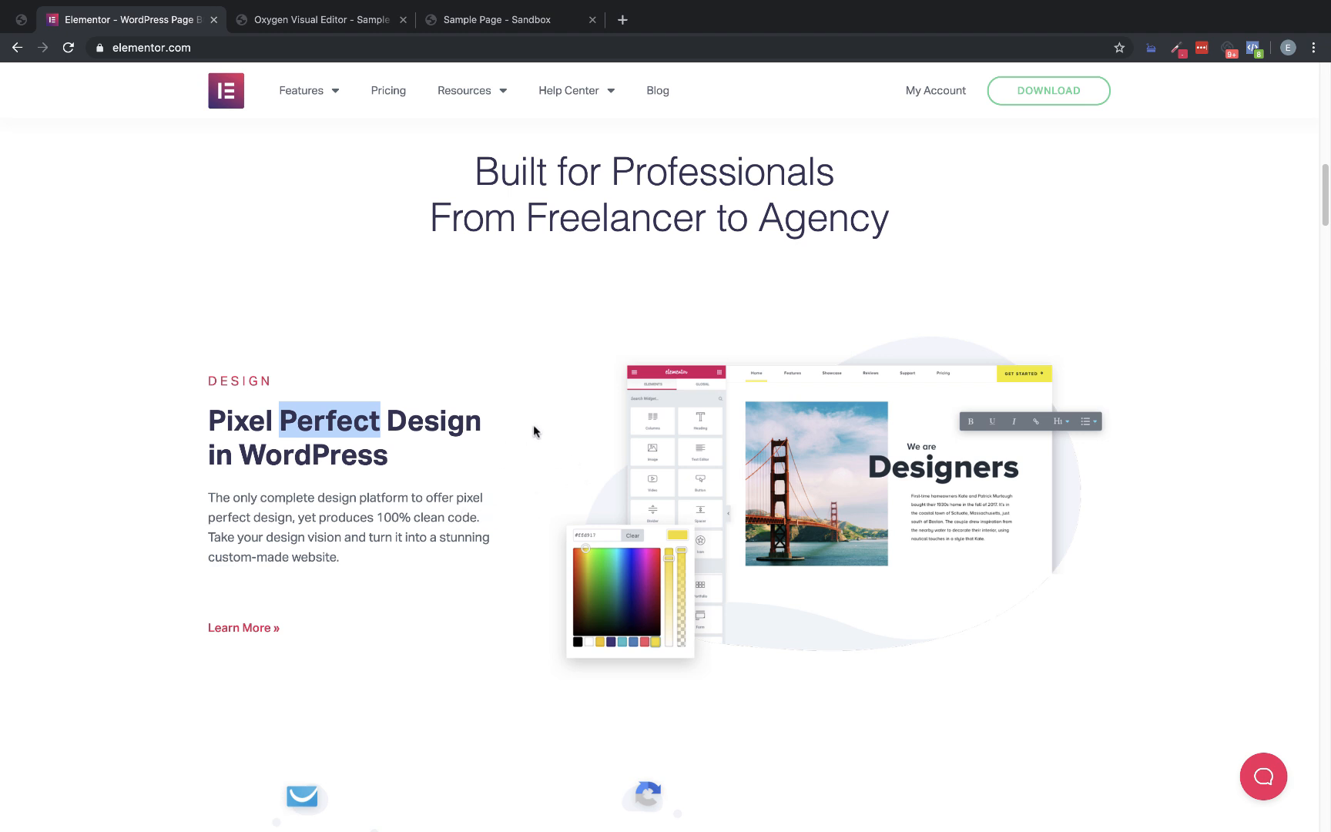
click(327, 20)
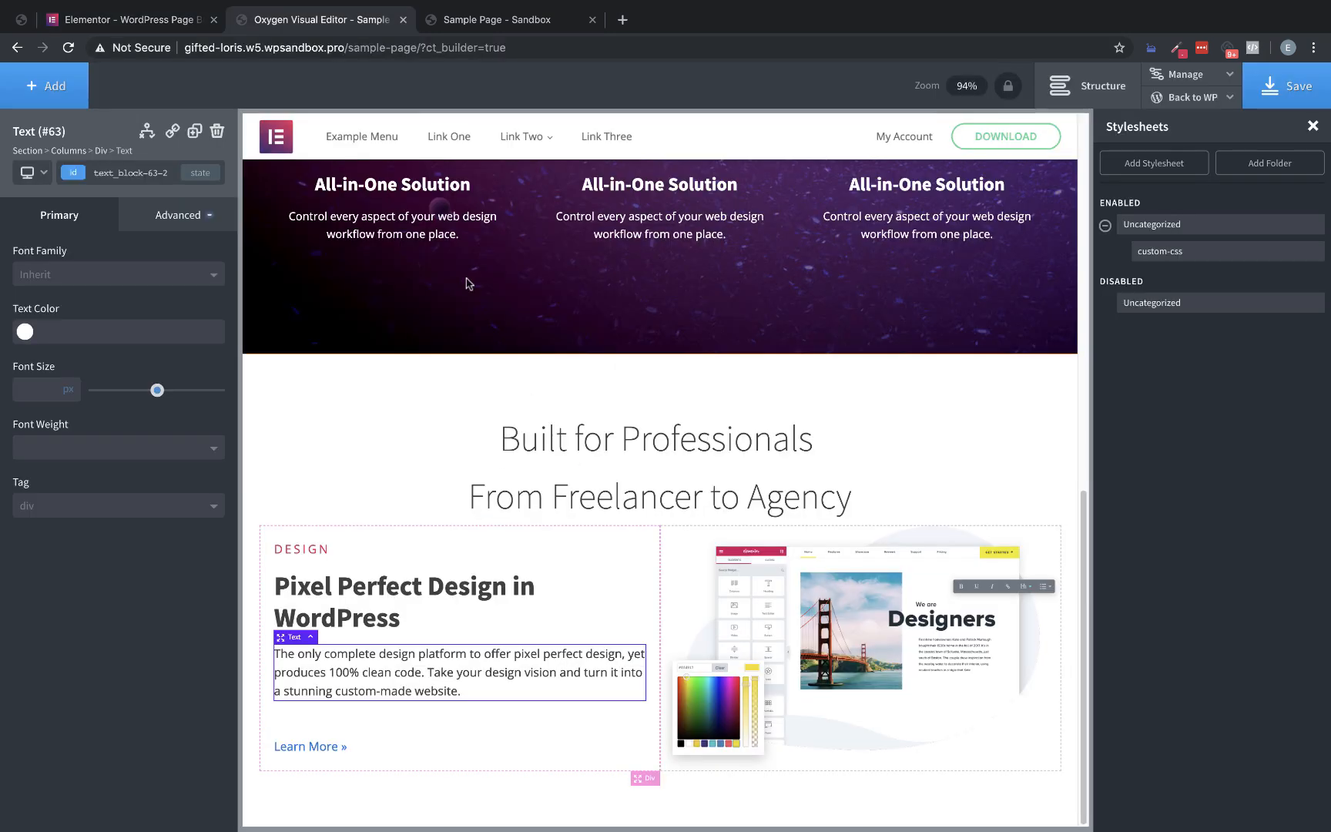
click(667, 573)
double_click(74, 620)
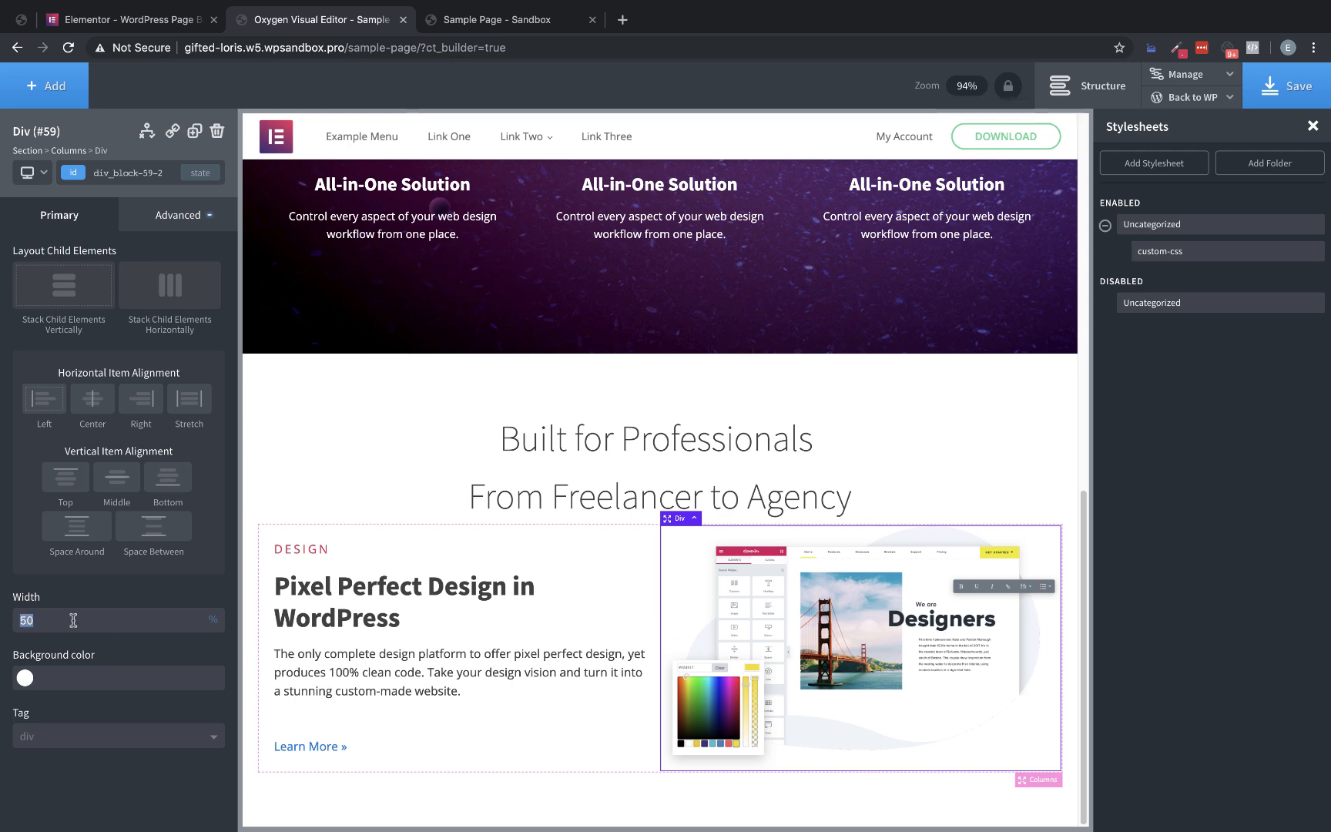
text(70)
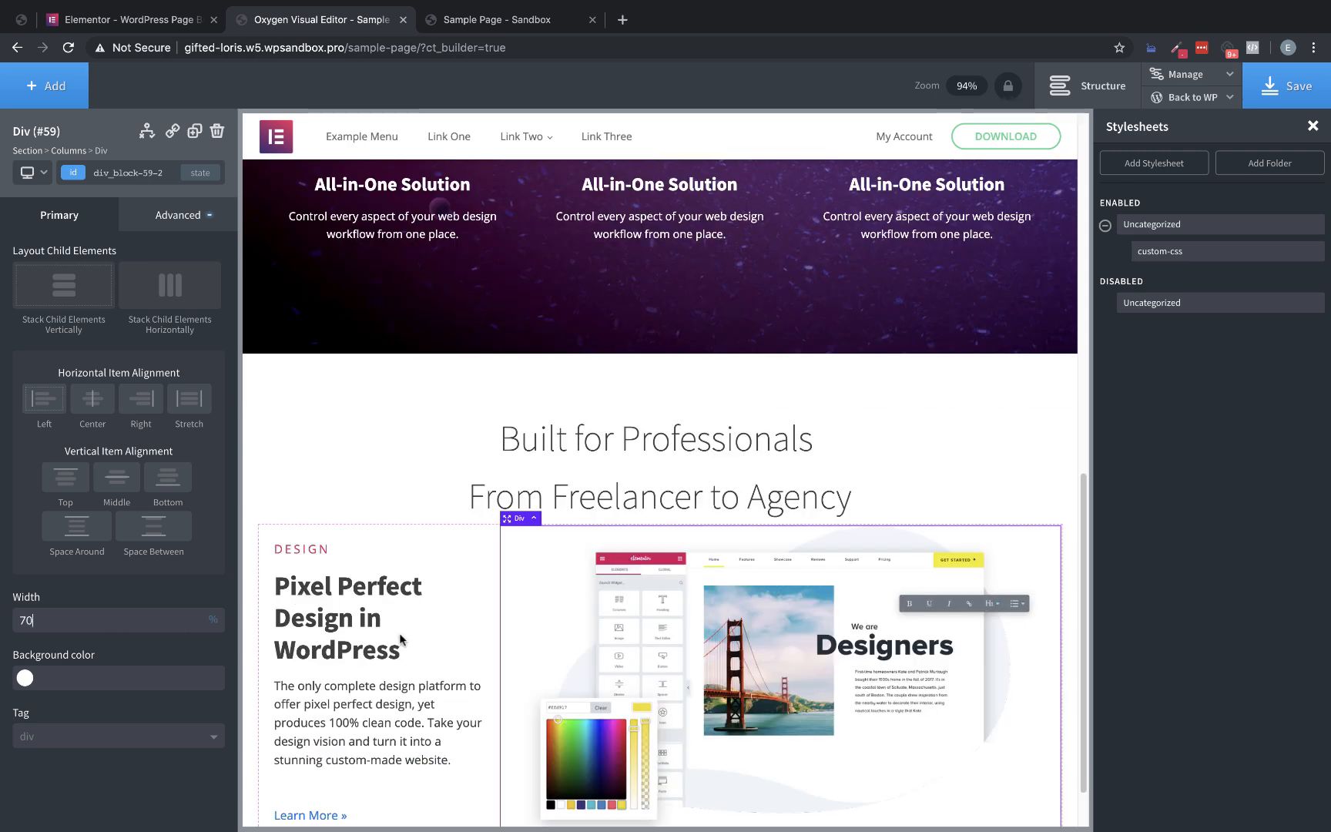
scroll(563, 617, down, 2)
Set the image column's width to 60% and save the page
drag(75, 624, 3, 614)
text(60)
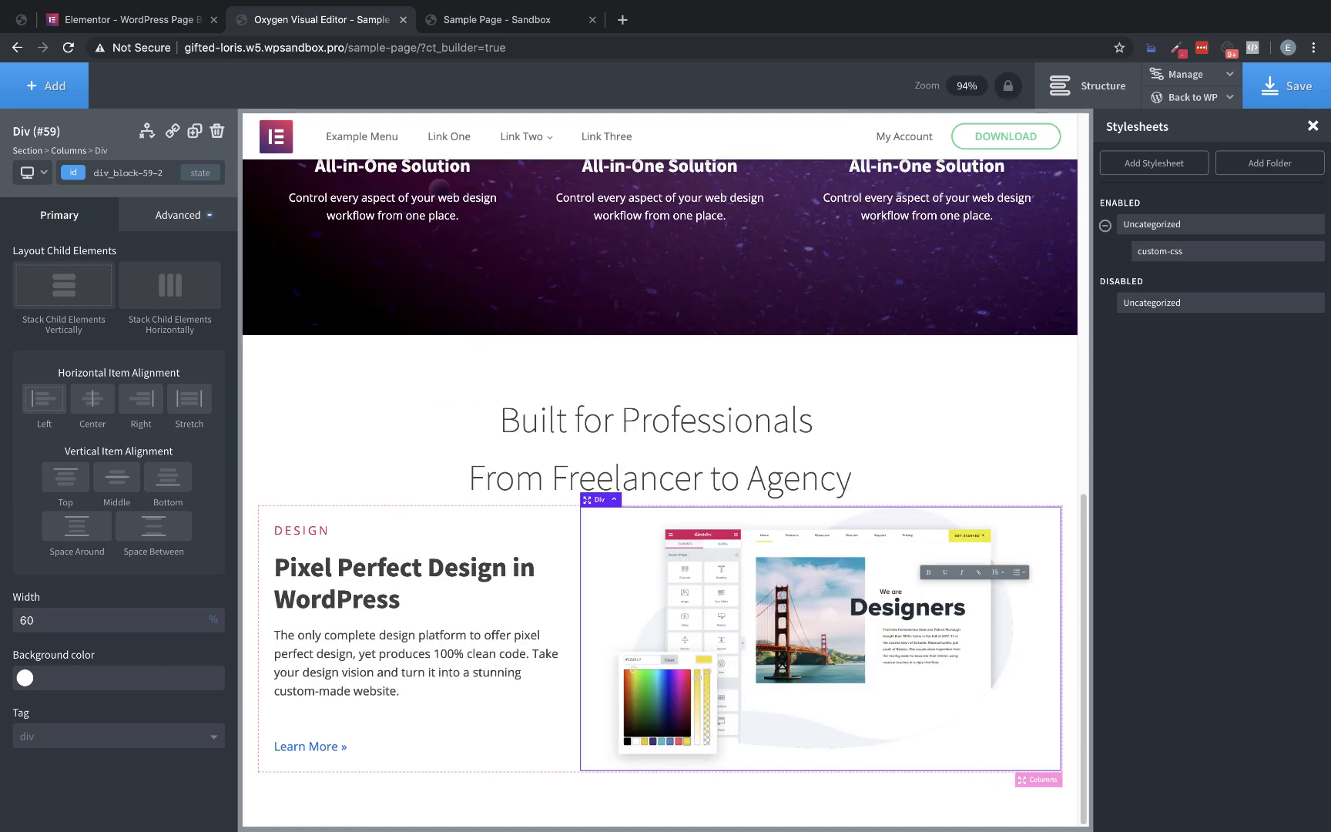
click(1286, 89)
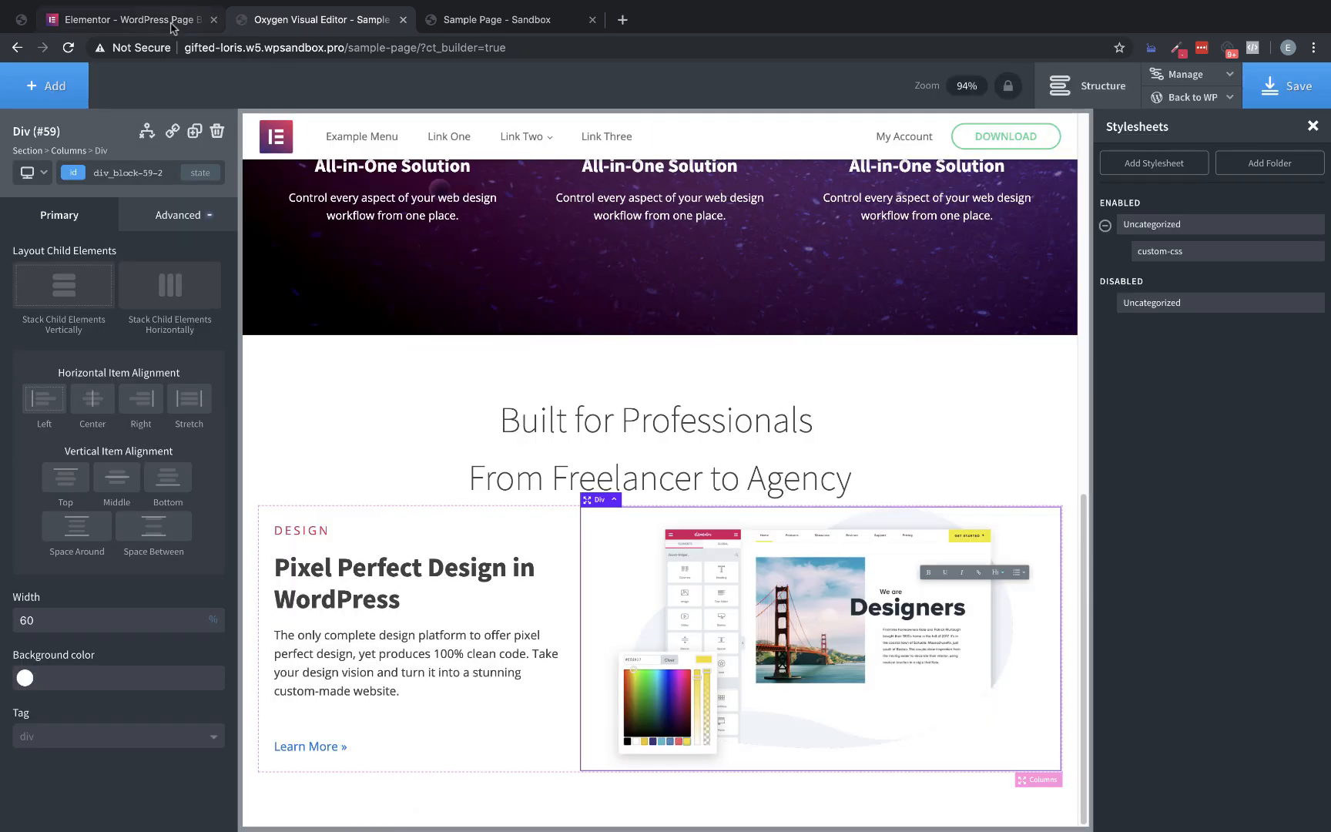
Check the "Learn More" link on the Elementor page, then set its Oxygen counterpart's text color to the global color red
click(173, 24)
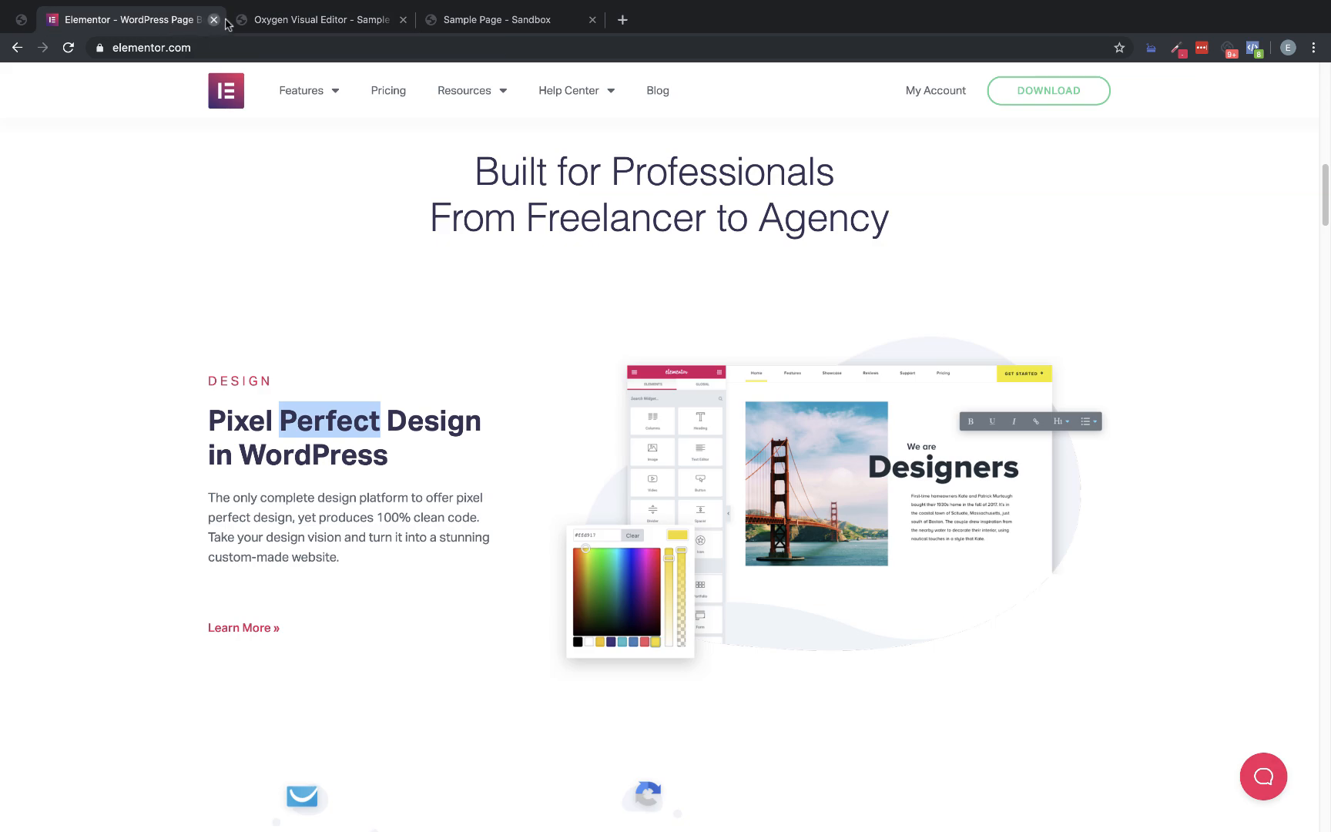
click(314, 12)
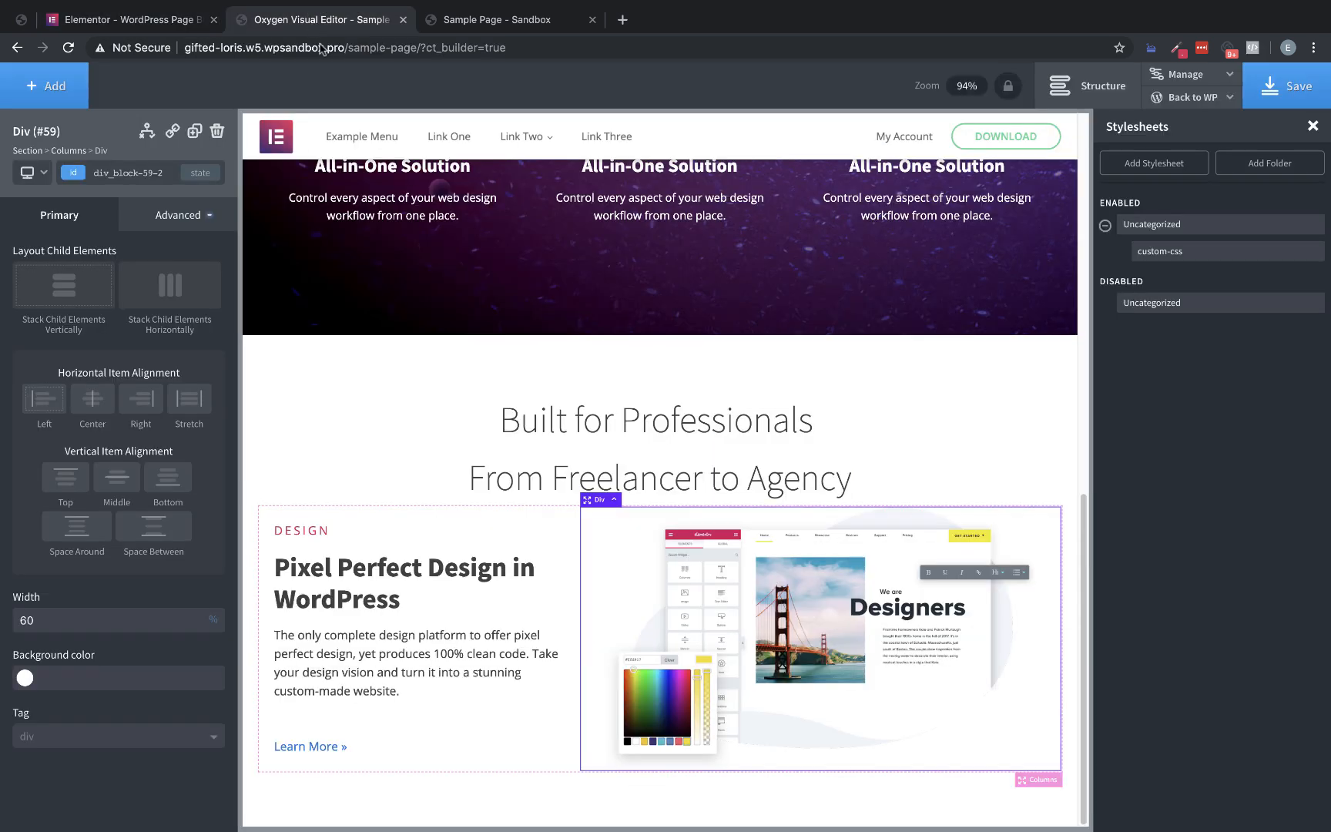
click(315, 744)
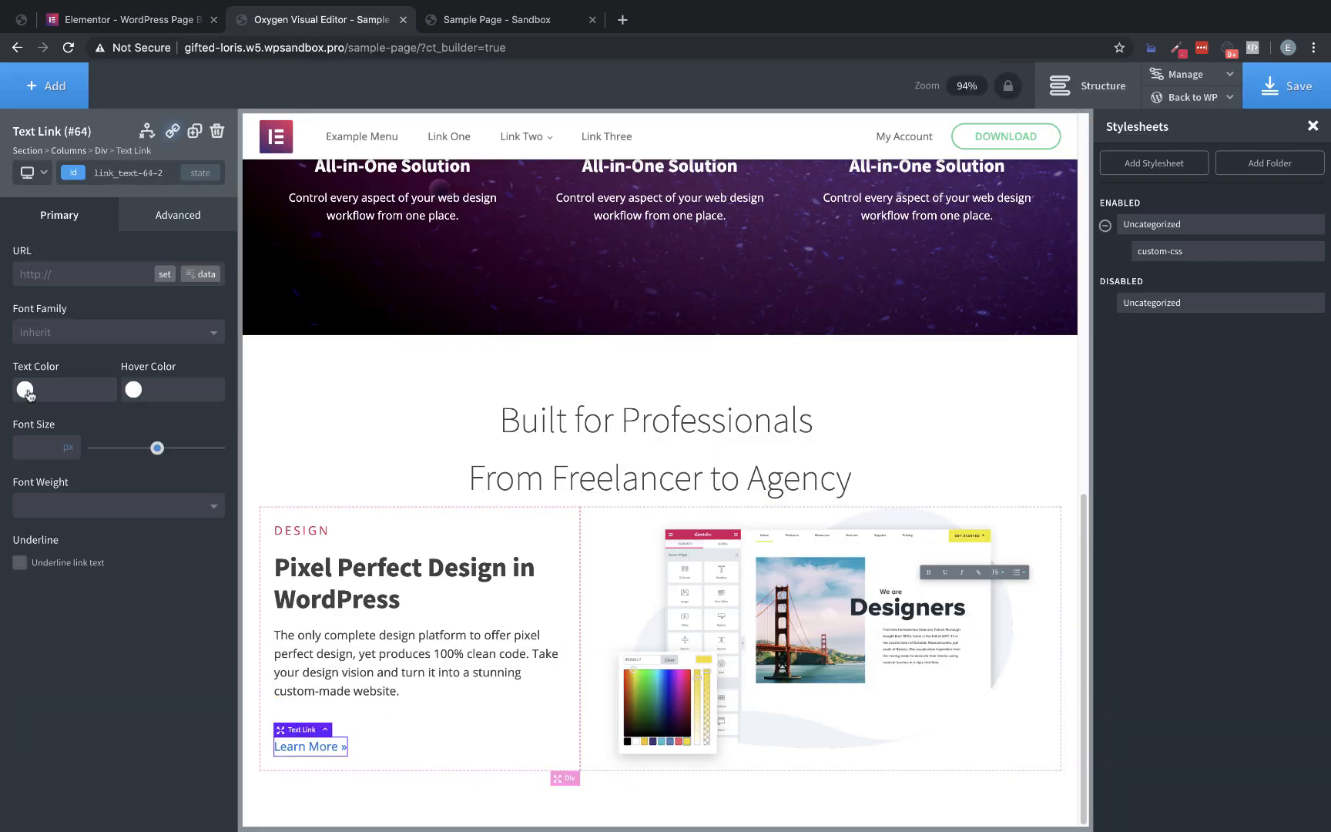
click(27, 391)
click(85, 593)
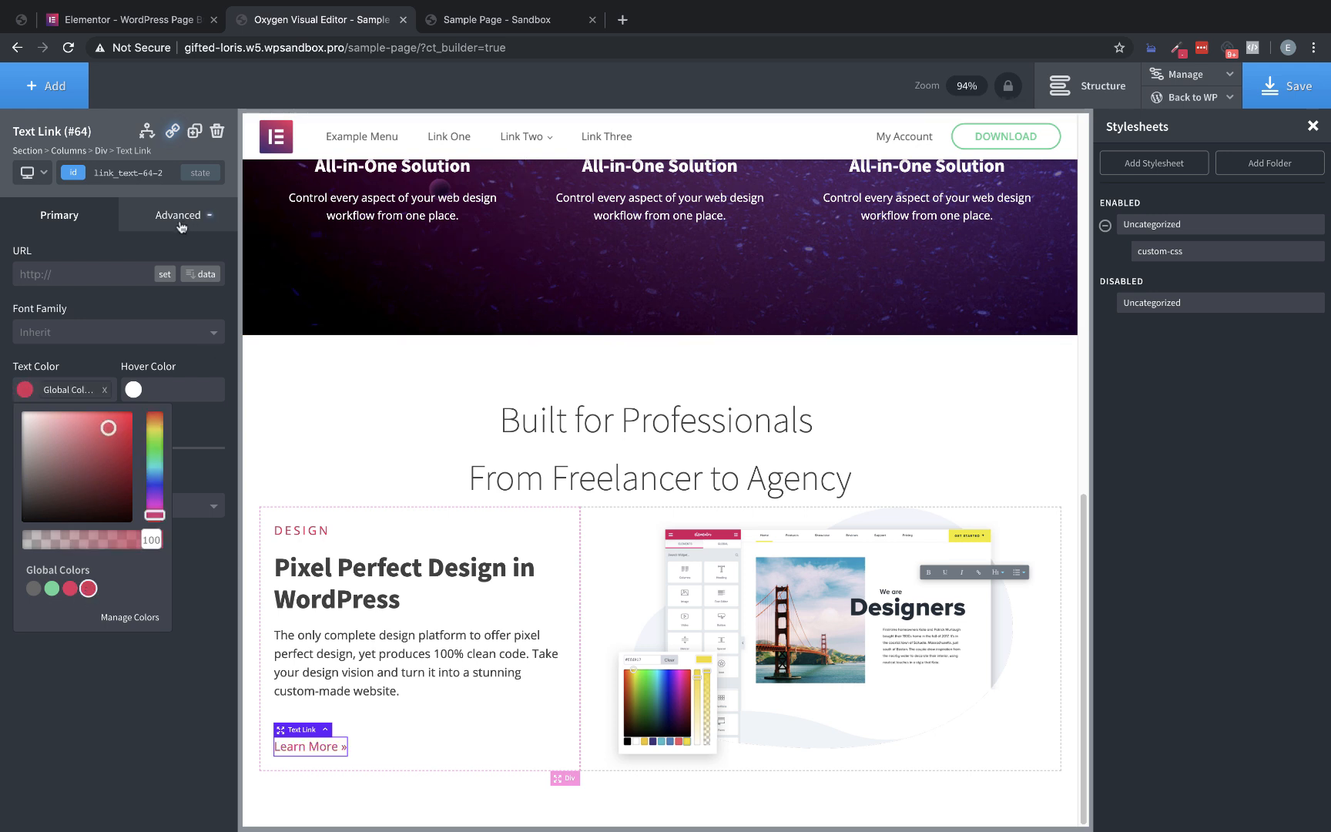
Check the "Learn More" link's hover effect on the Elementor page, then open the border settings for the Oxygen link's hover state
click(173, 28)
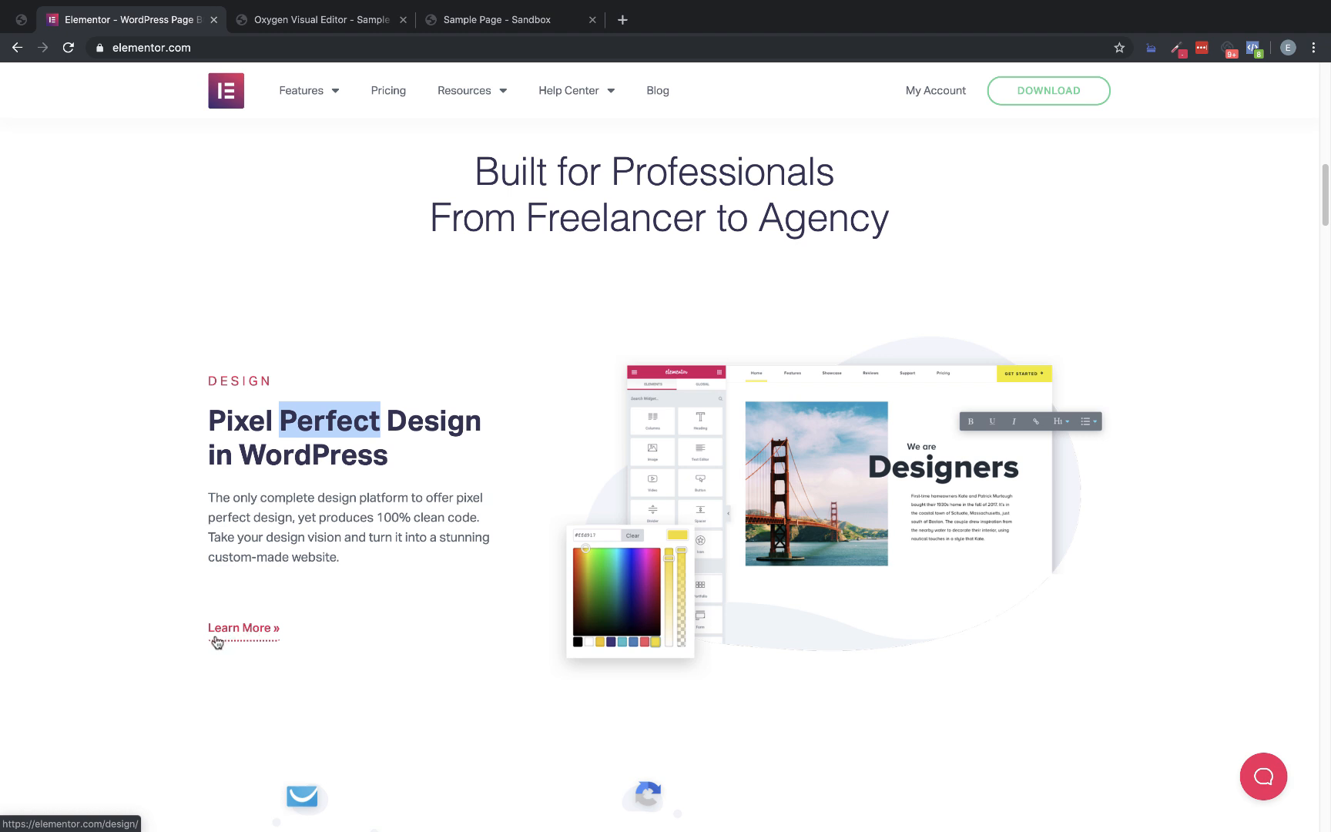
click(315, 17)
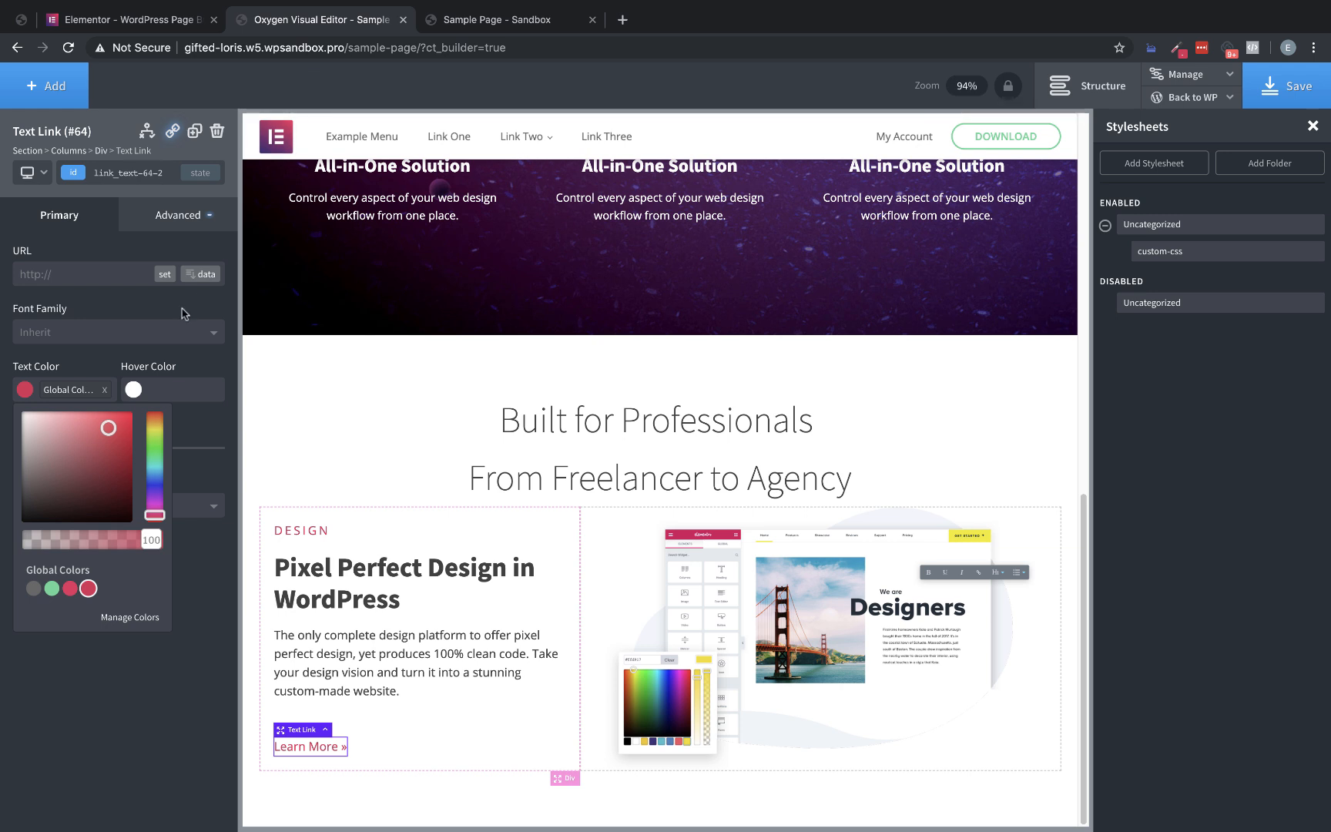
click(201, 173)
click(79, 245)
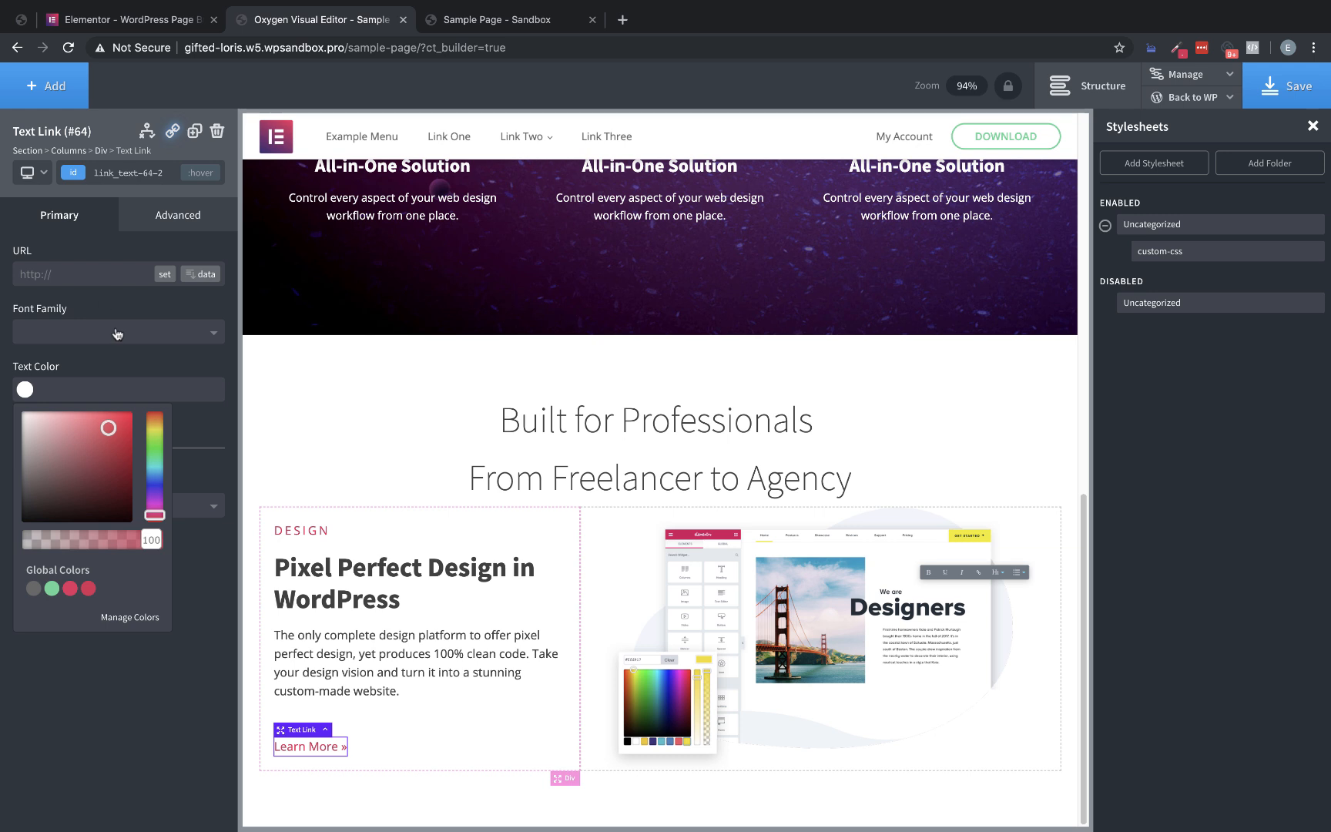
click(80, 364)
click(171, 223)
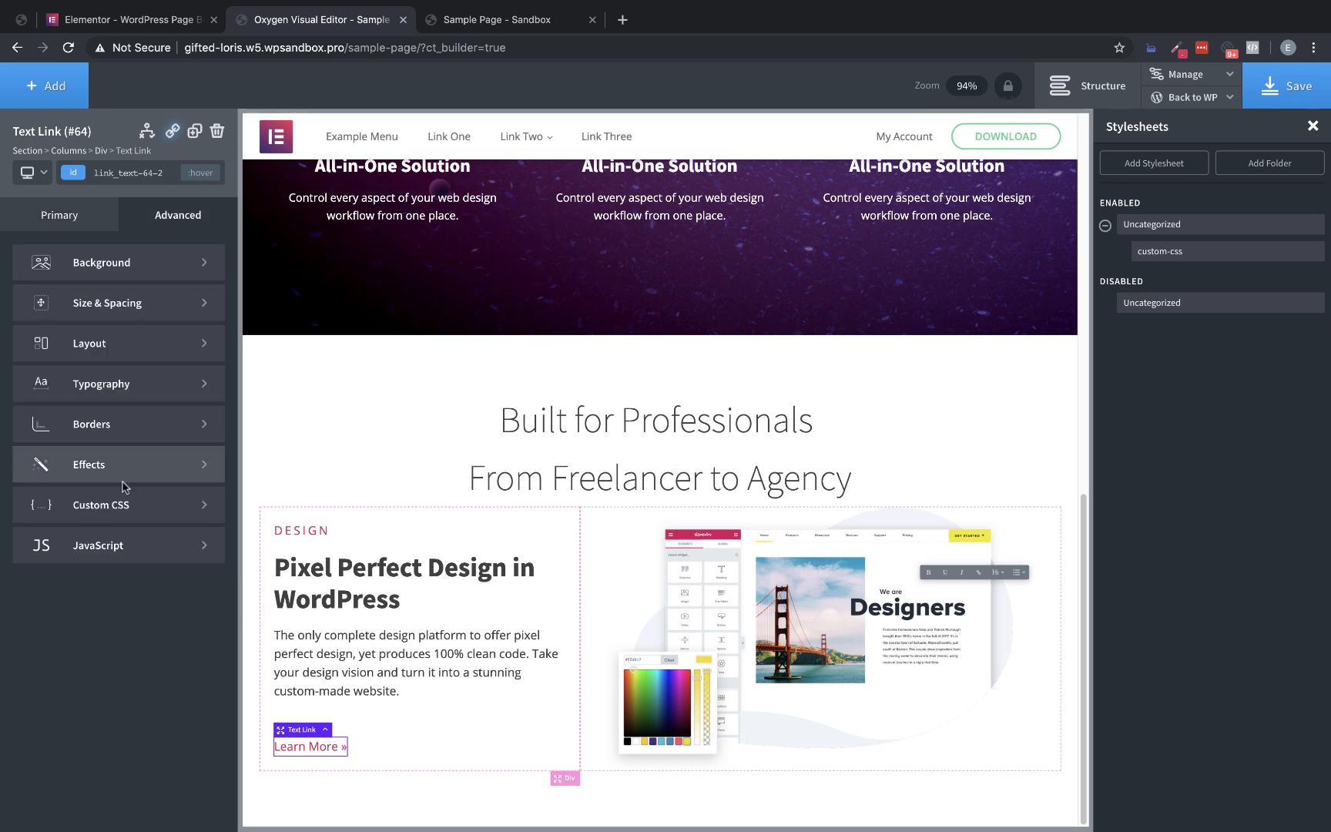
click(130, 423)
Give the "Learn More" link's hover state a 1 px dotted bottom border in the global color red
click(106, 312)
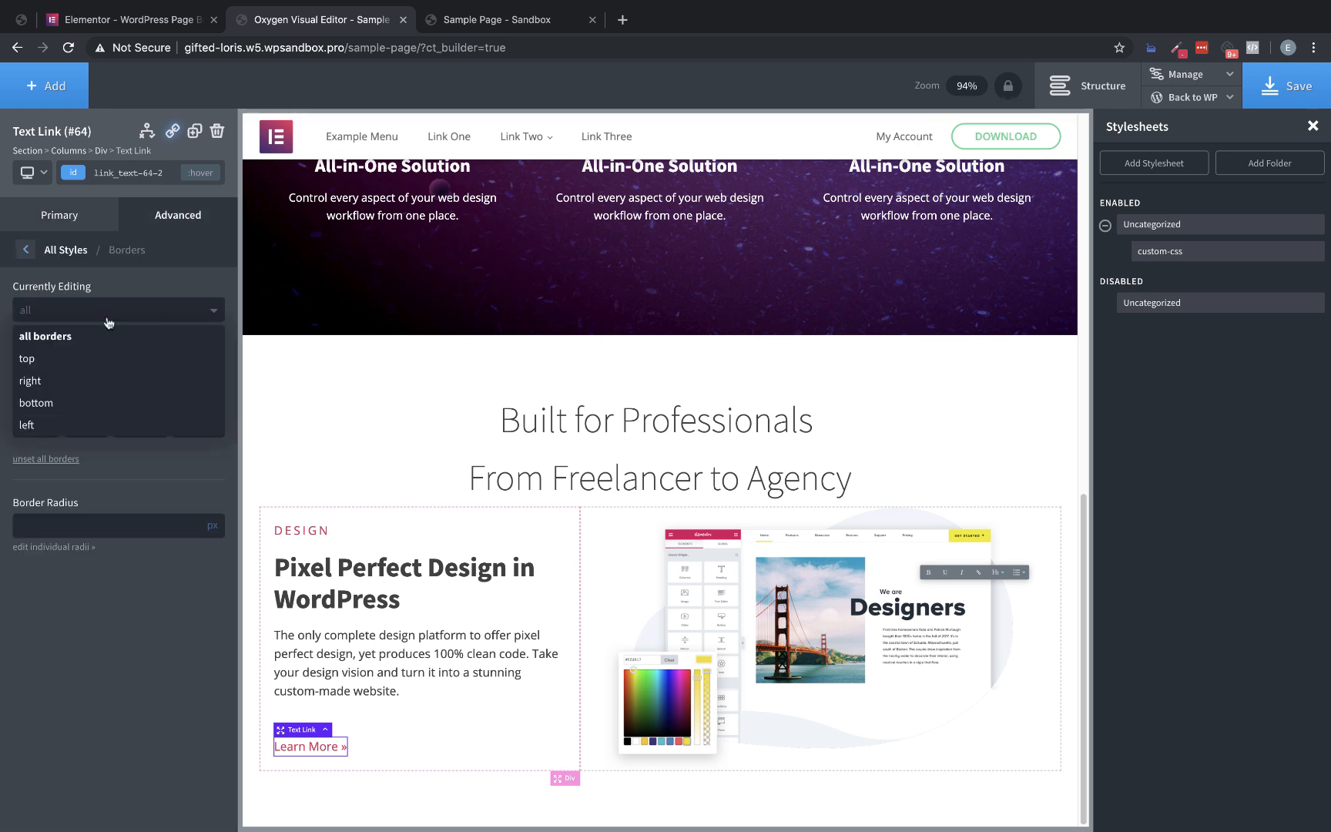
click(42, 399)
click(43, 369)
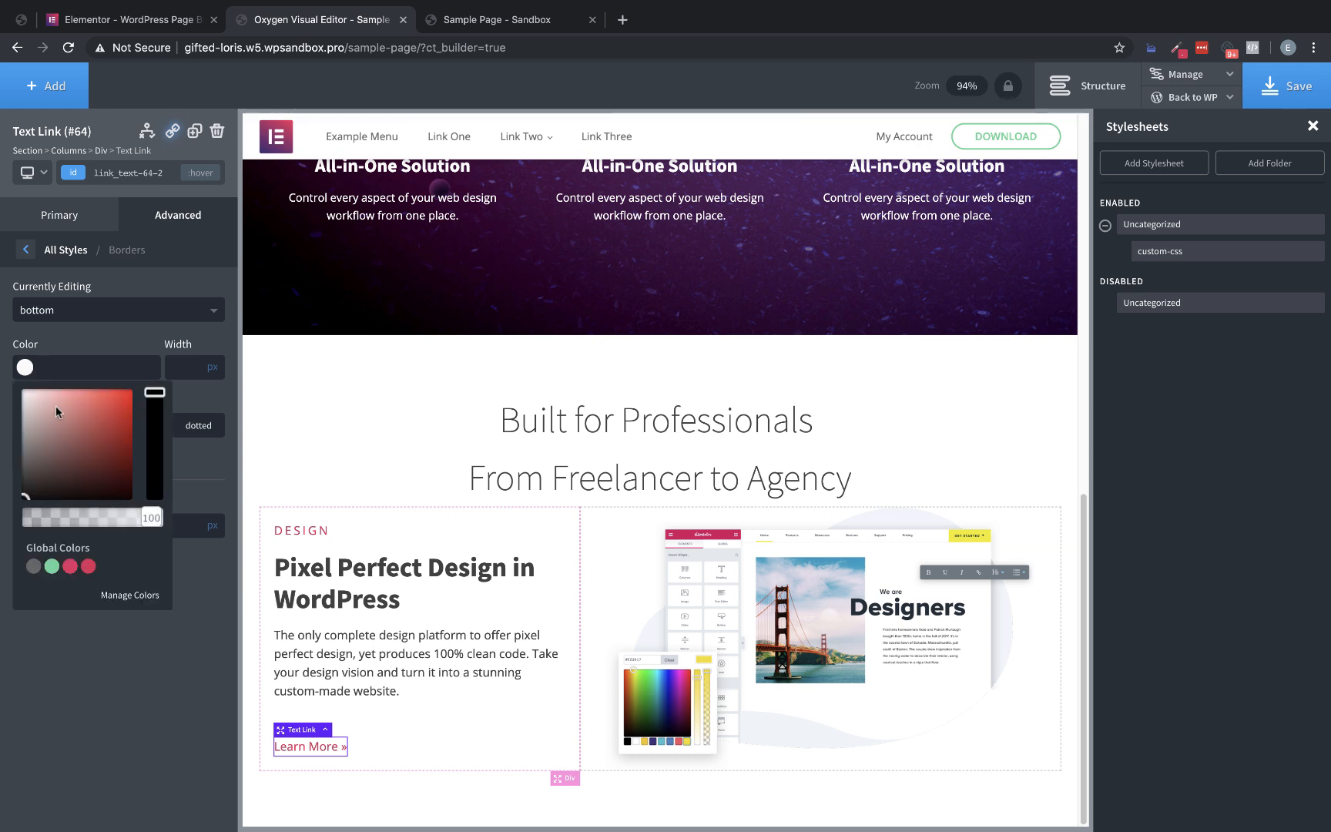
click(88, 567)
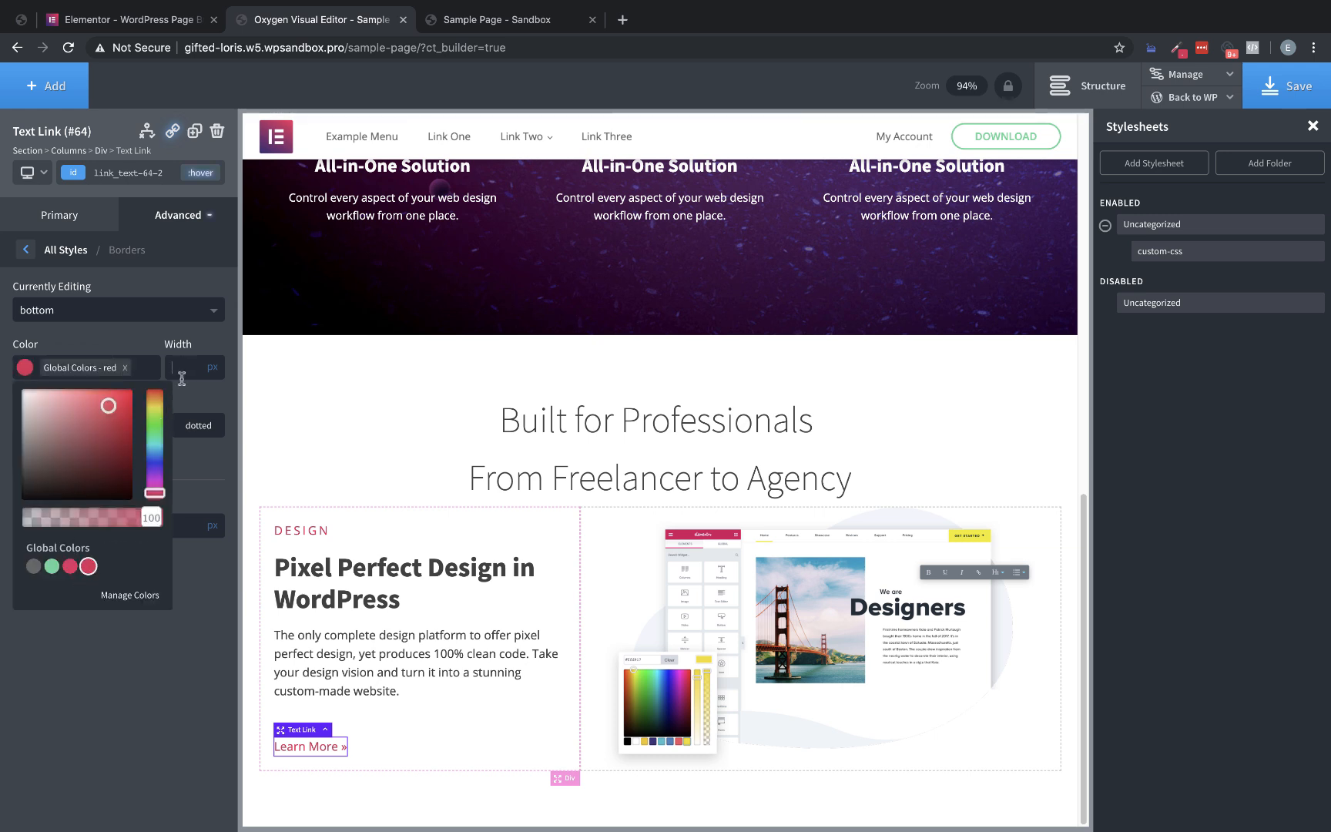
click(183, 391)
click(197, 426)
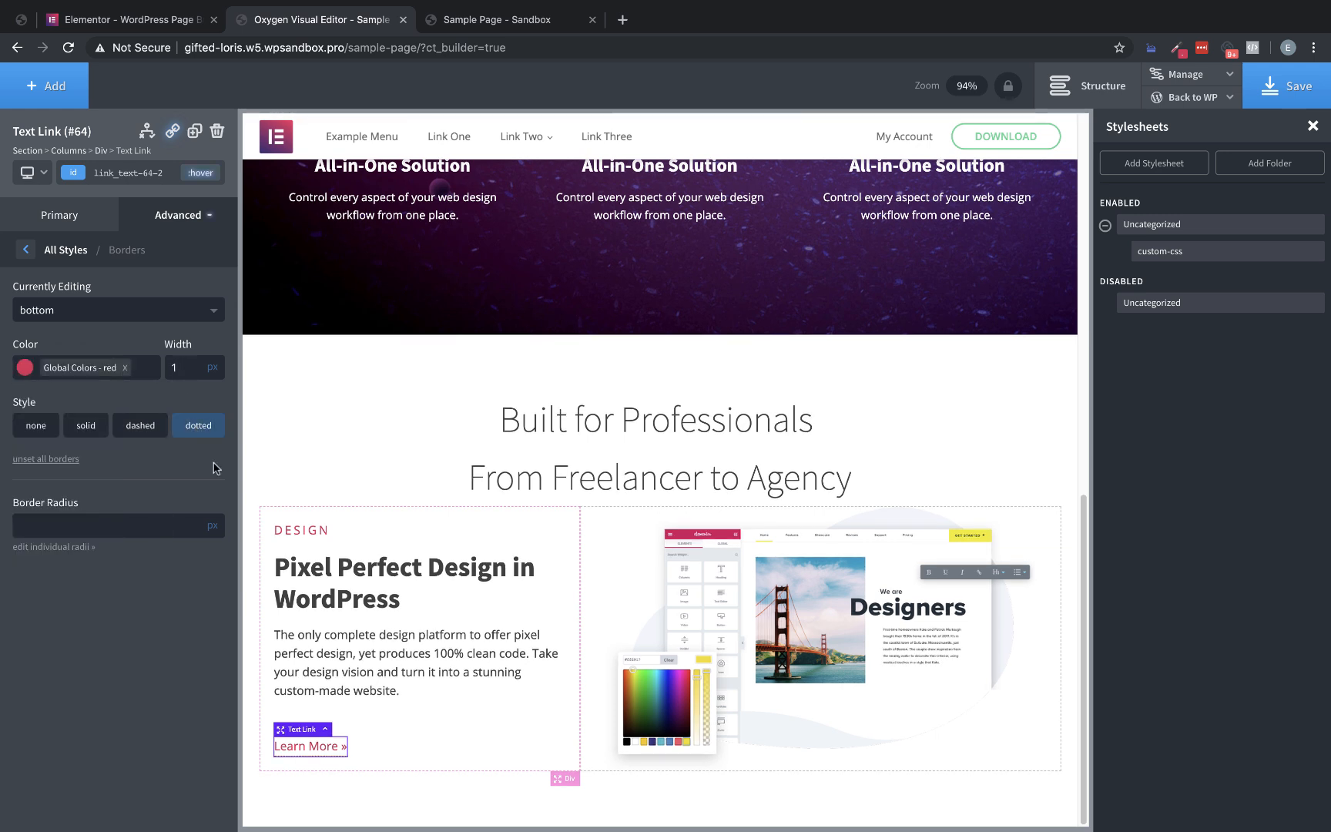
Compare the hover underline with the Elementor page and set the hover state's bottom border width to 2 px
click(135, 23)
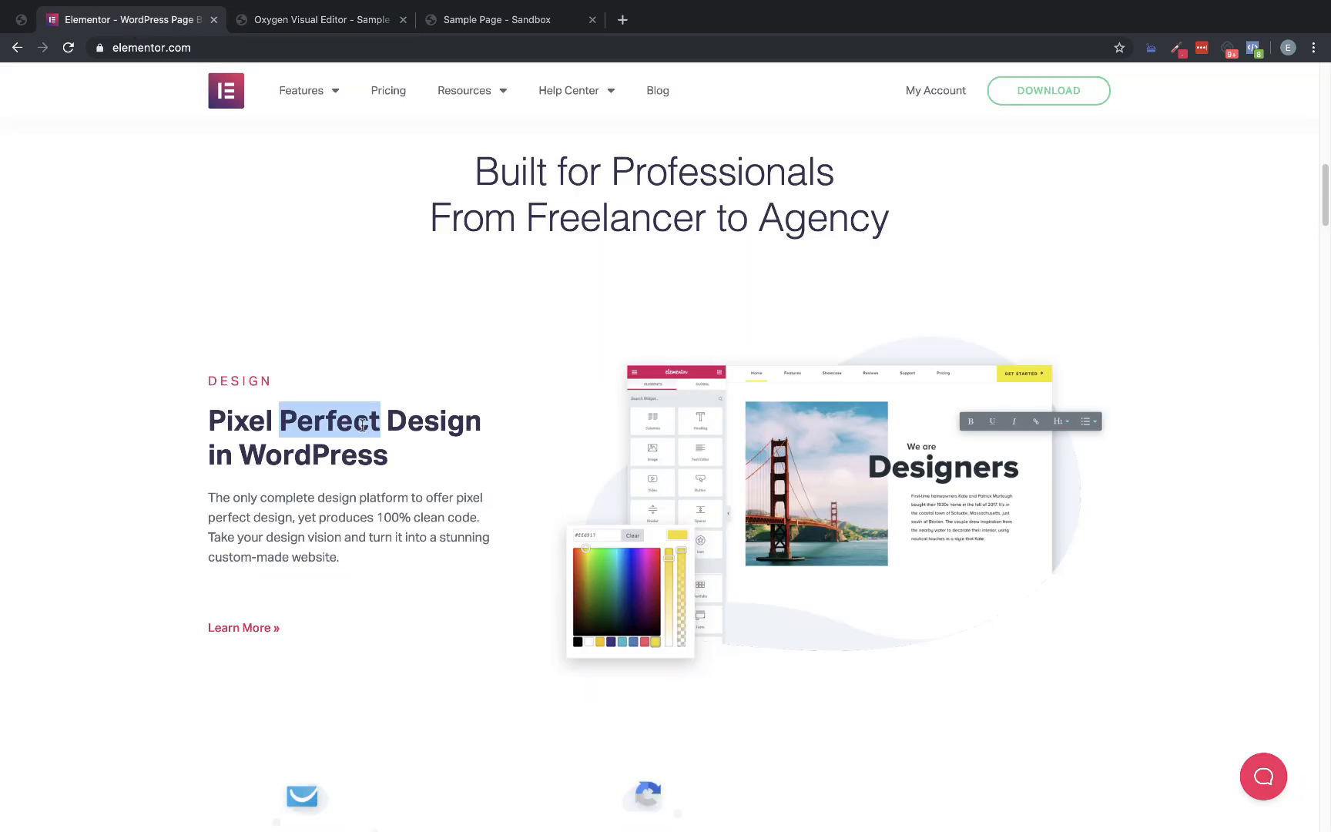
click(331, 23)
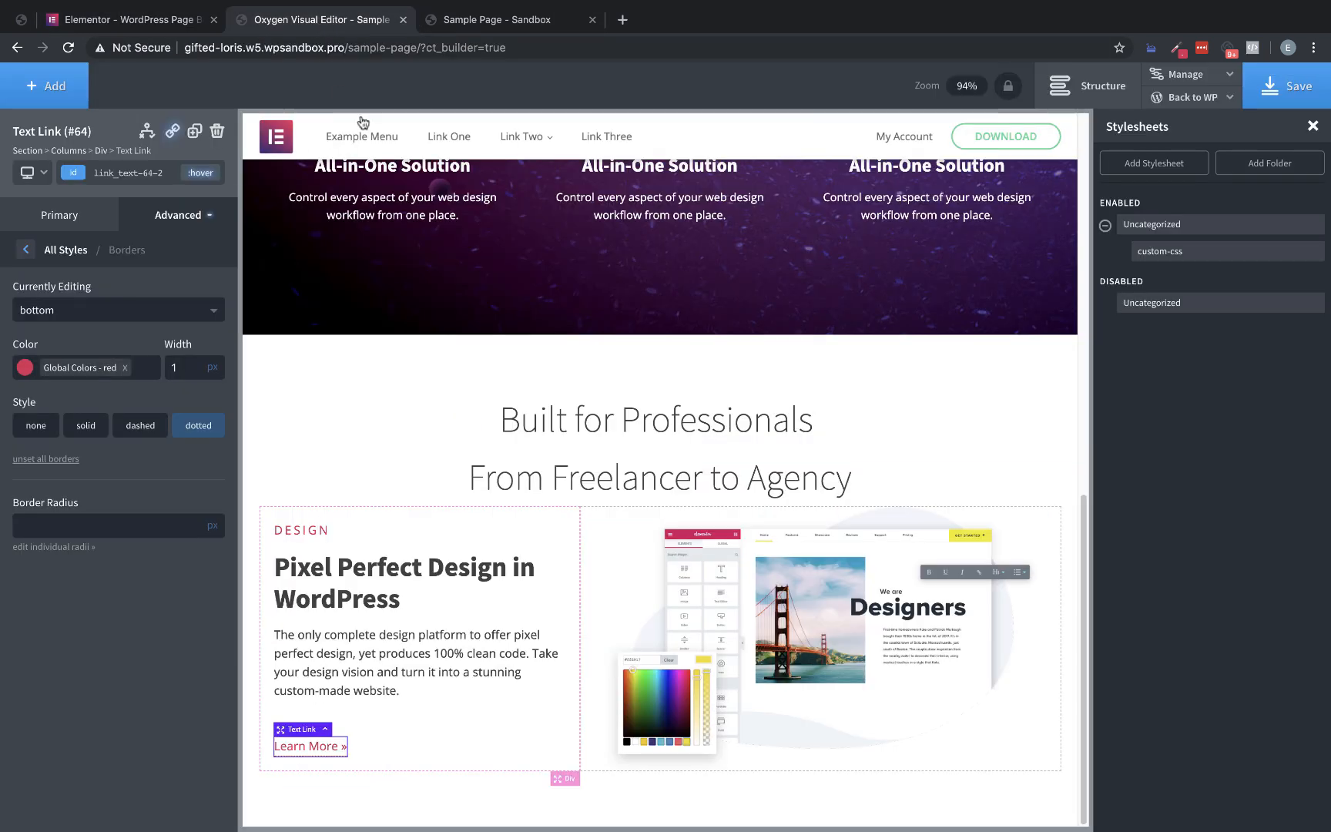
click(174, 369)
text(2)
click(144, 20)
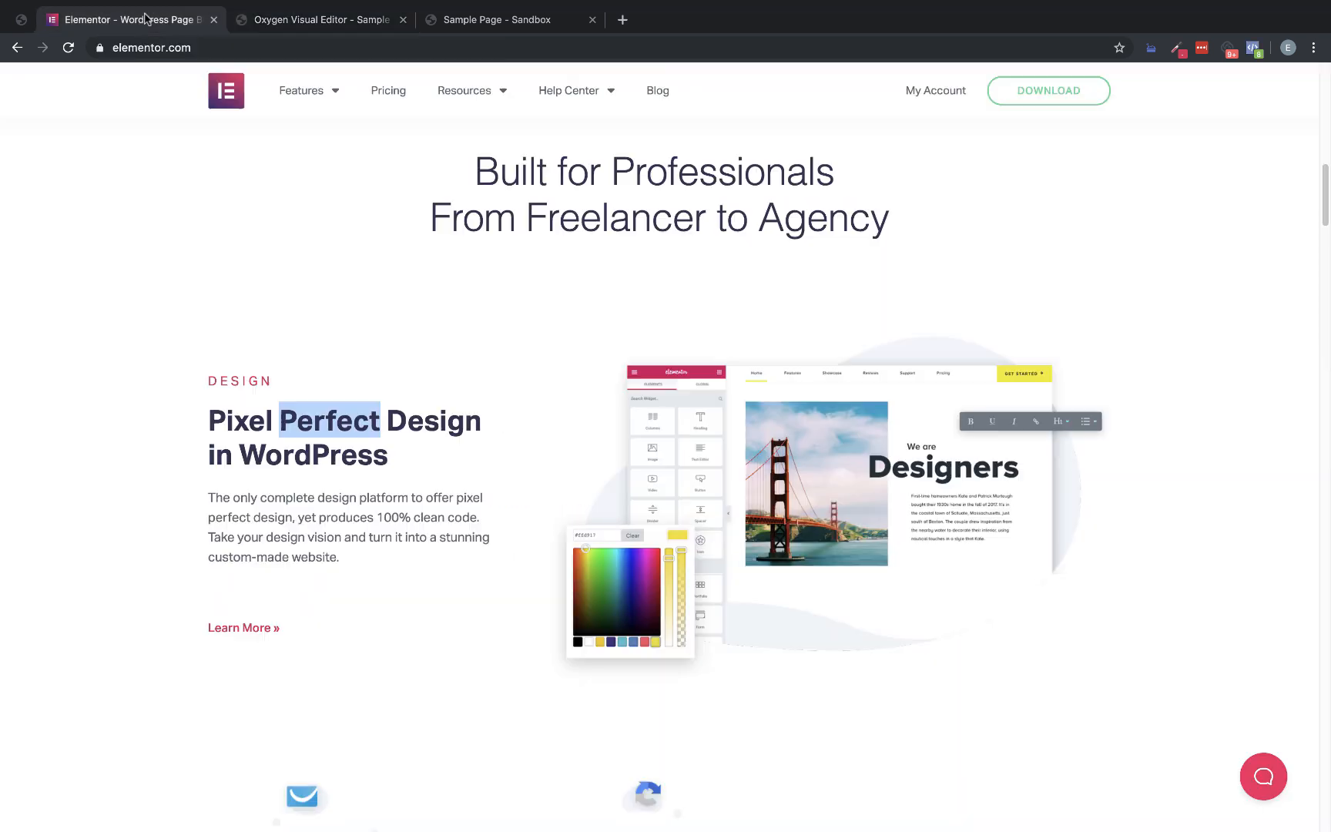
click(312, 20)
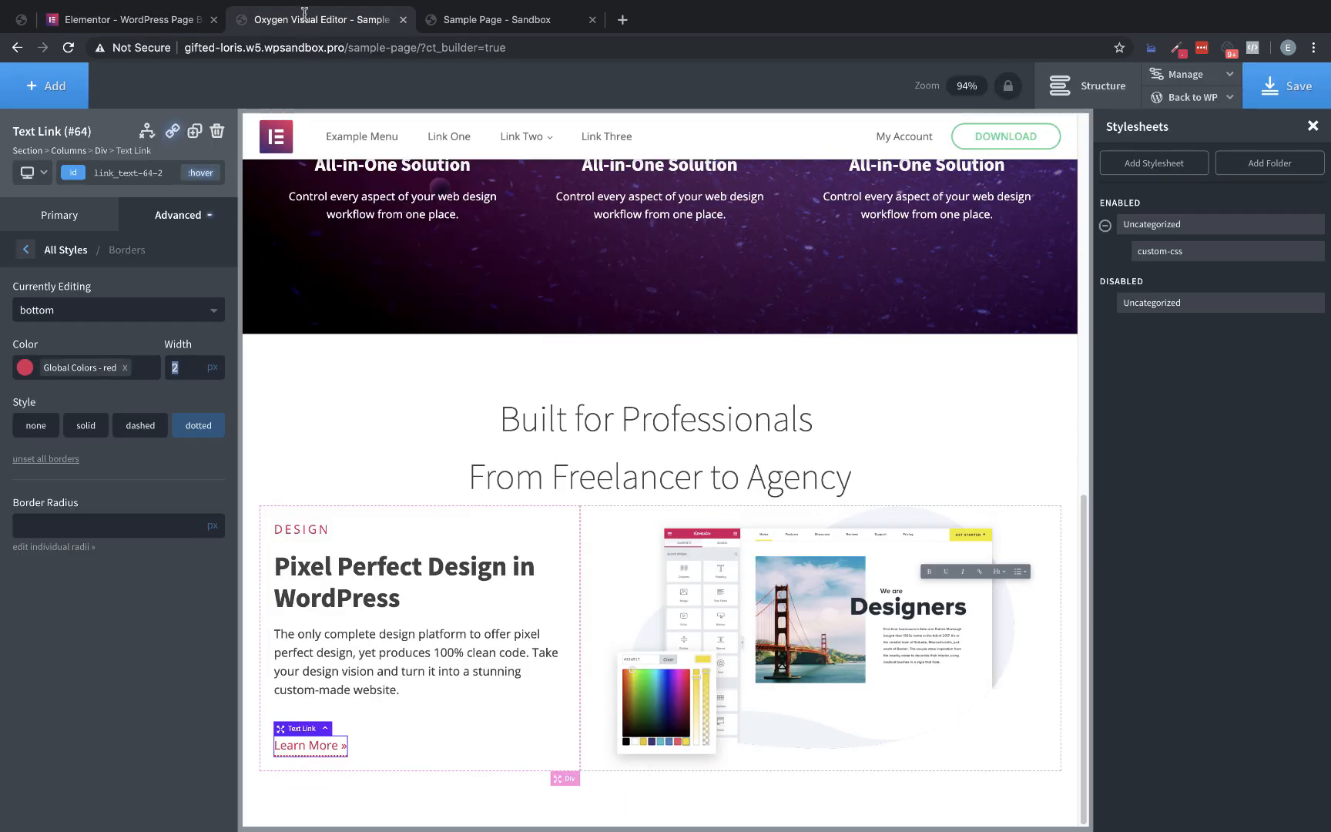
Set a transition duration of 0.2 sec on the "Learn More" link's original state and save the page
click(201, 173)
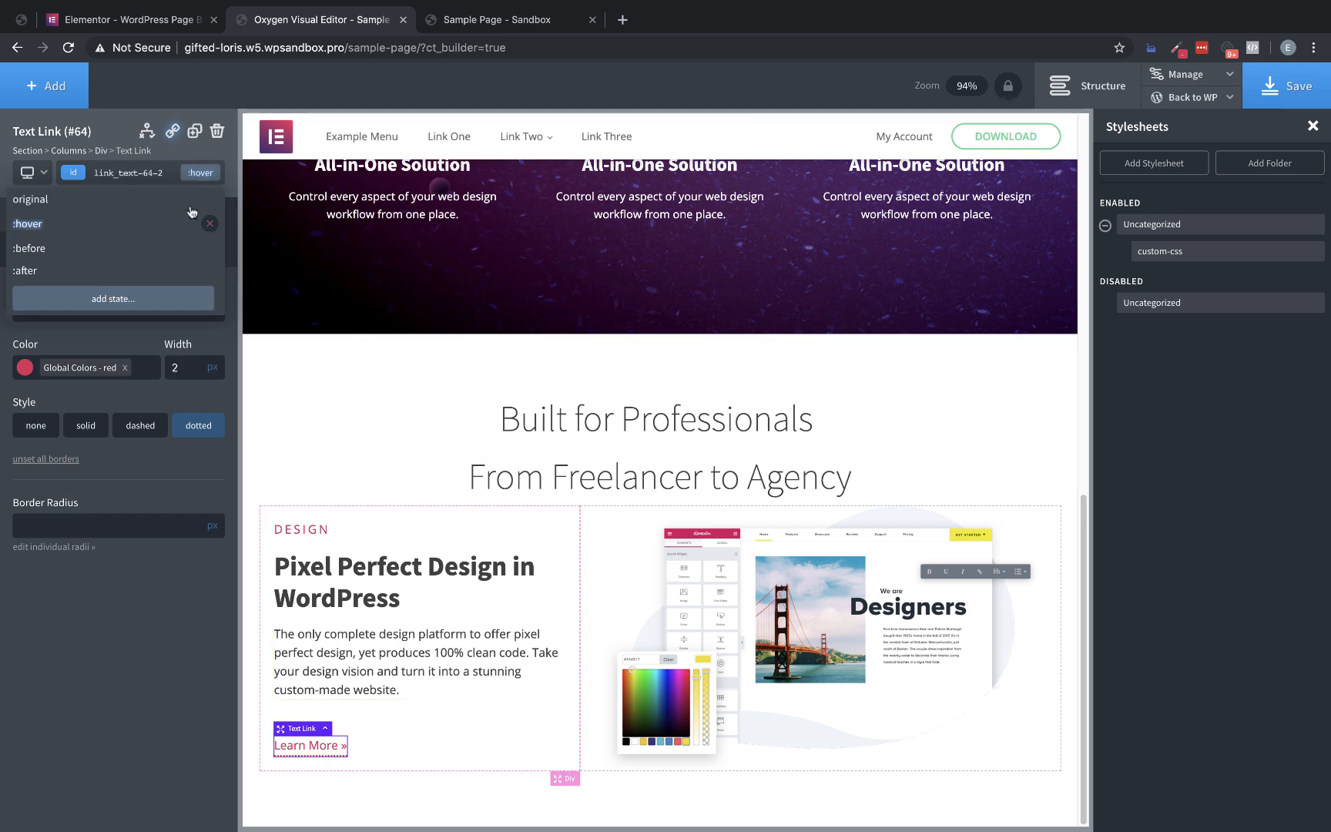
click(119, 204)
click(174, 219)
click(138, 461)
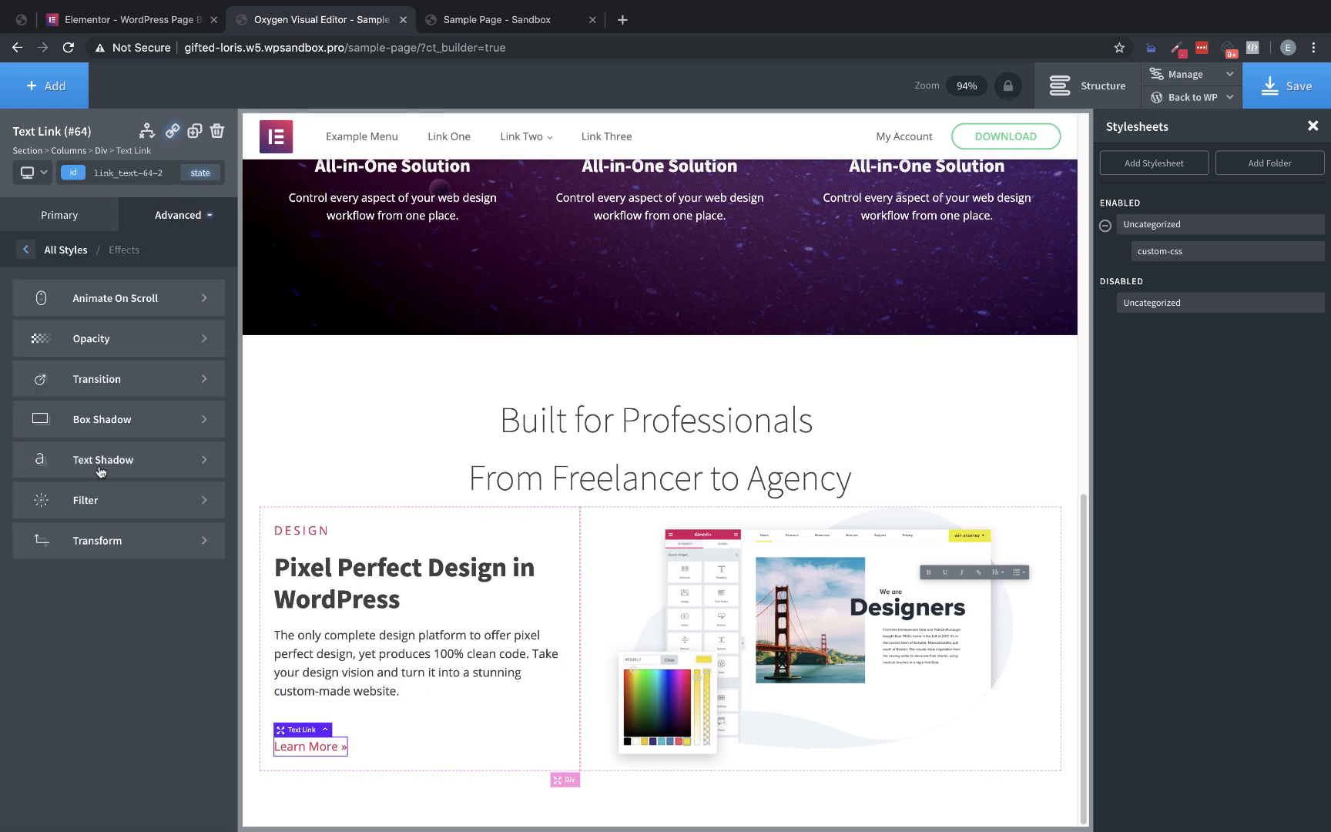
click(137, 392)
click(18, 304)
text(0.2)
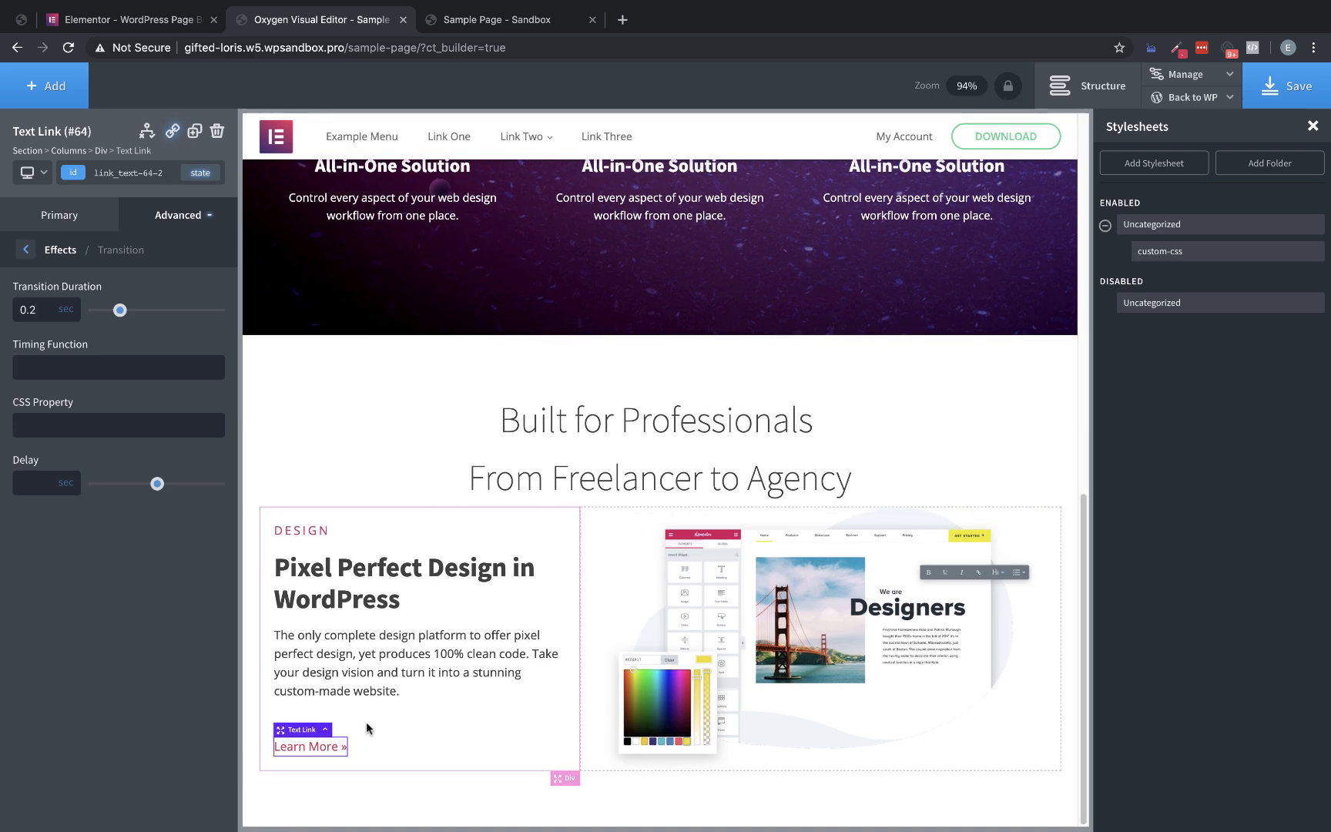
click(1284, 85)
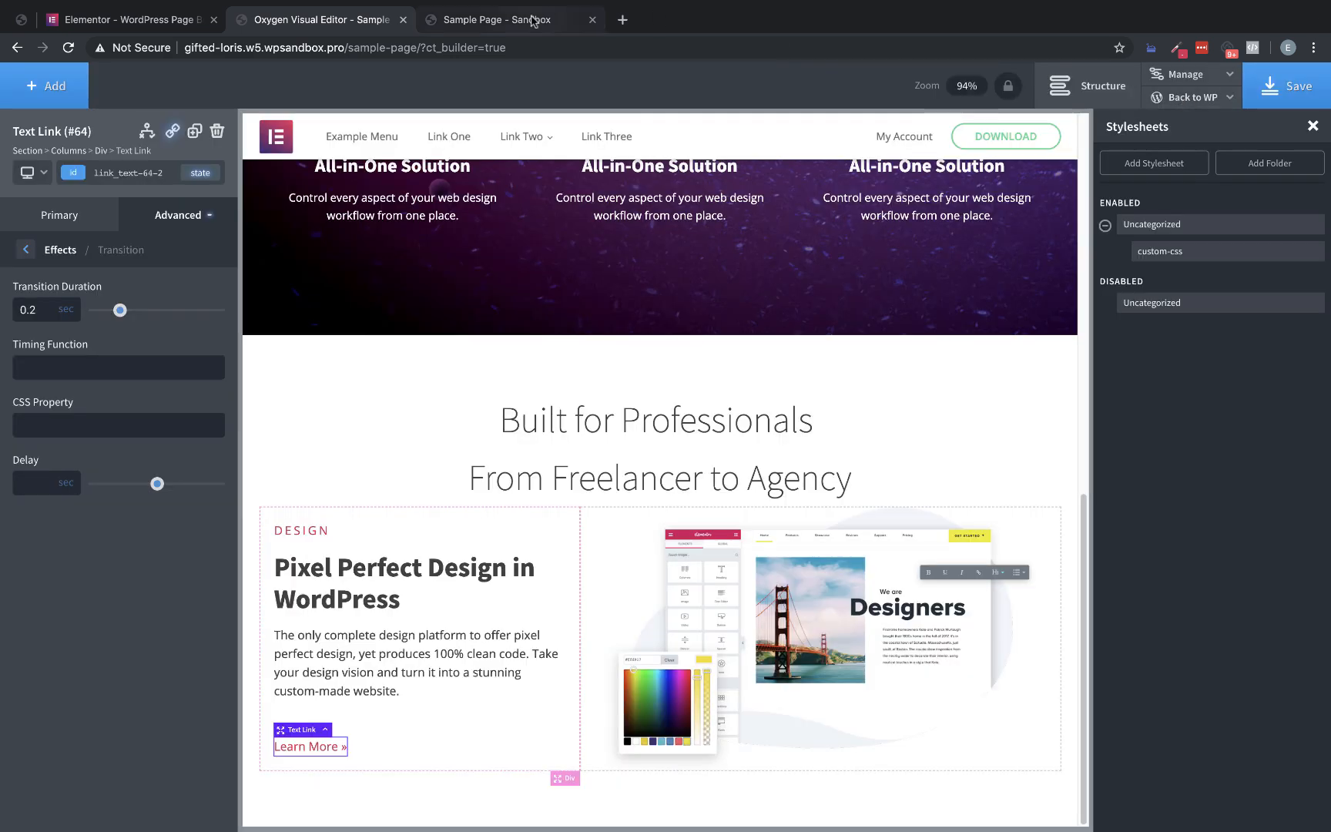
Reload the live sample page and examine the "Learn More" link's hover transition in the Design block
click(531, 20)
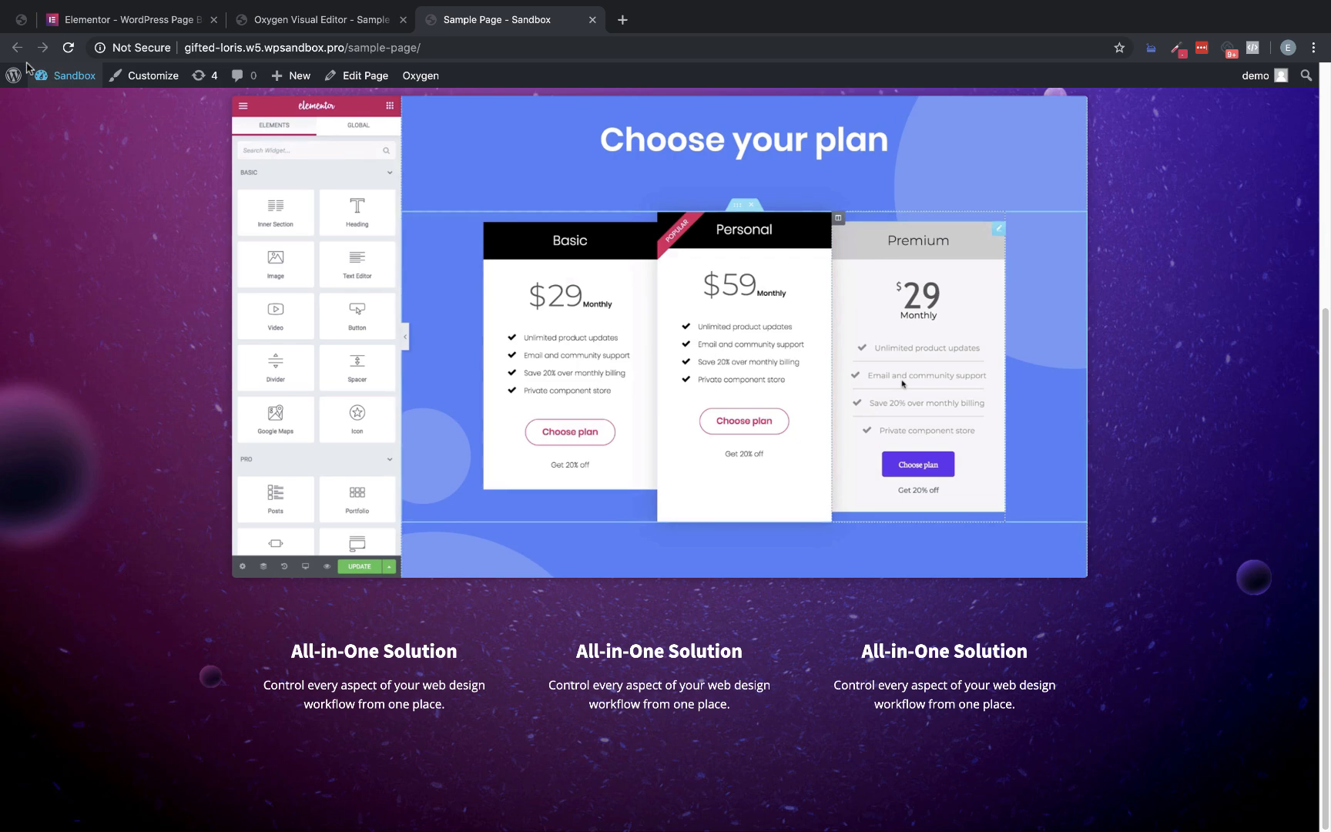
click(68, 47)
mouse_move(98, 101)
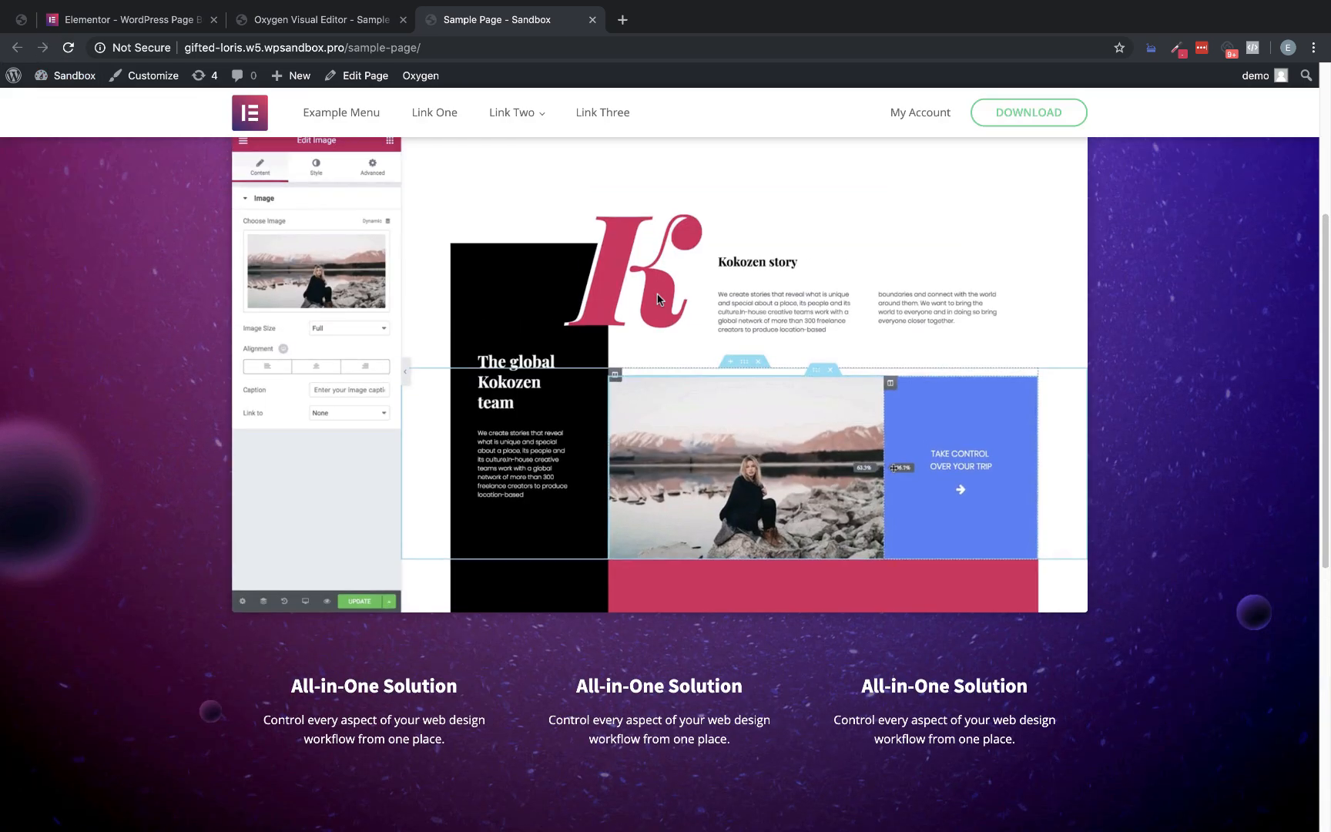
scroll(693, 231, down, 8)
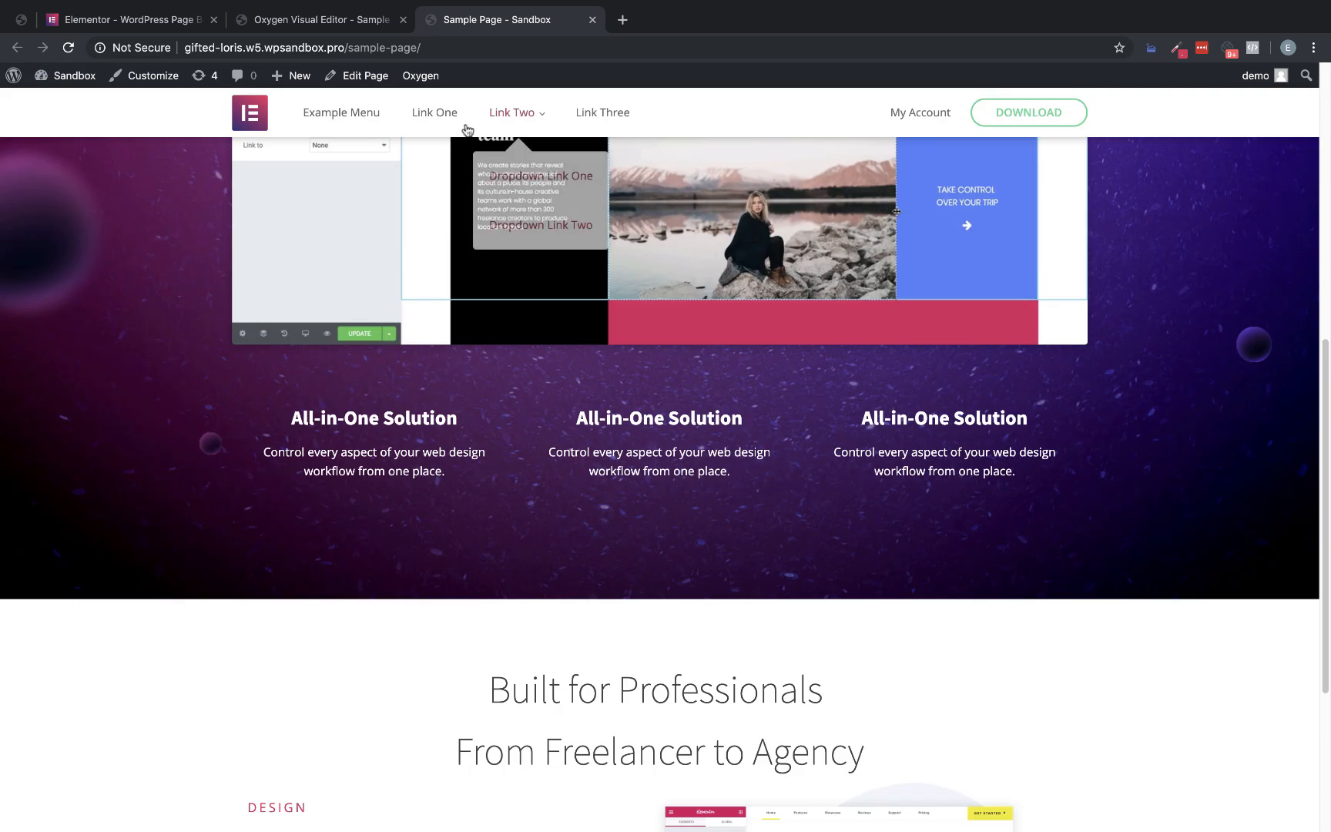
scroll(1120, 398, down, 4)
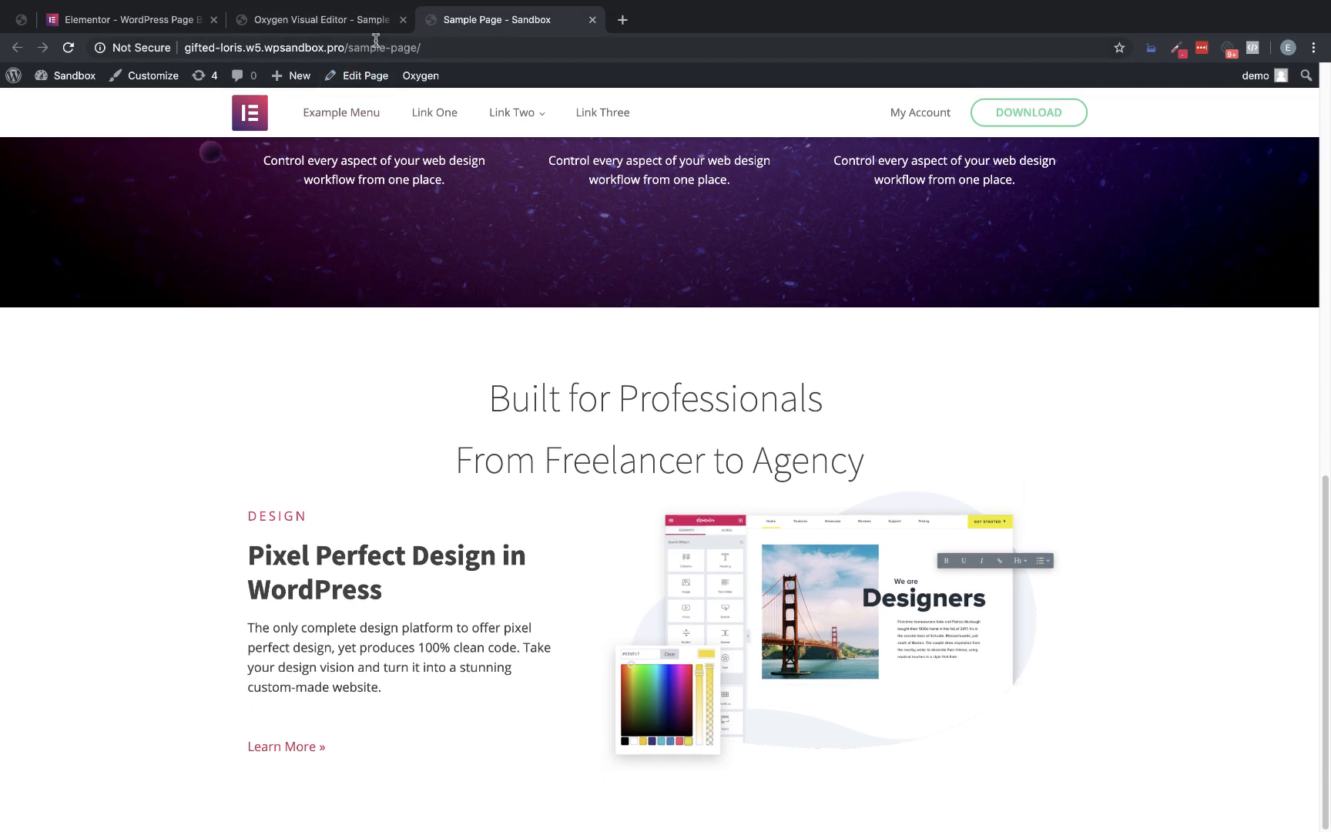
Give the "Learn More" link's original state a 2 px dotted bottom border in transparent rgba(0,0,0,0)
click(361, 27)
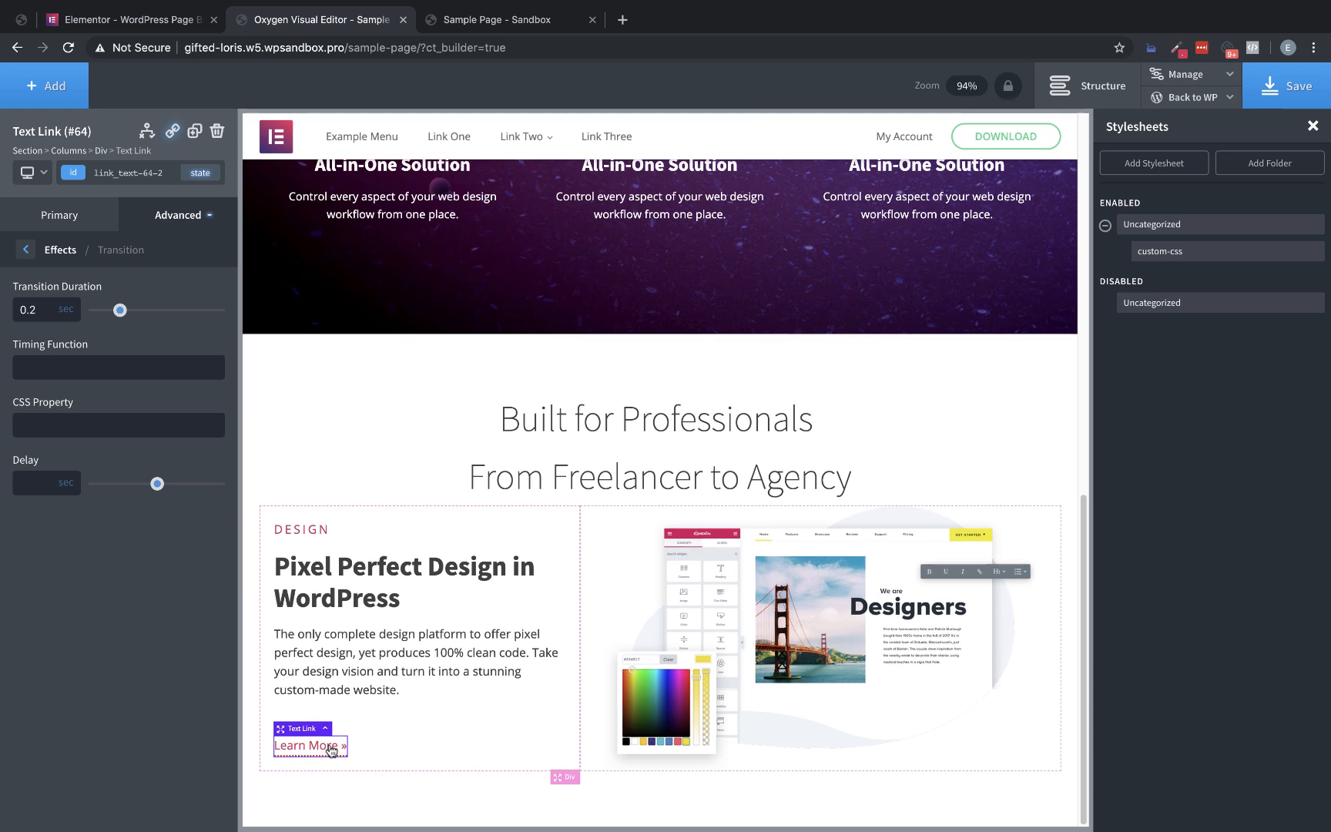
click(167, 227)
click(136, 428)
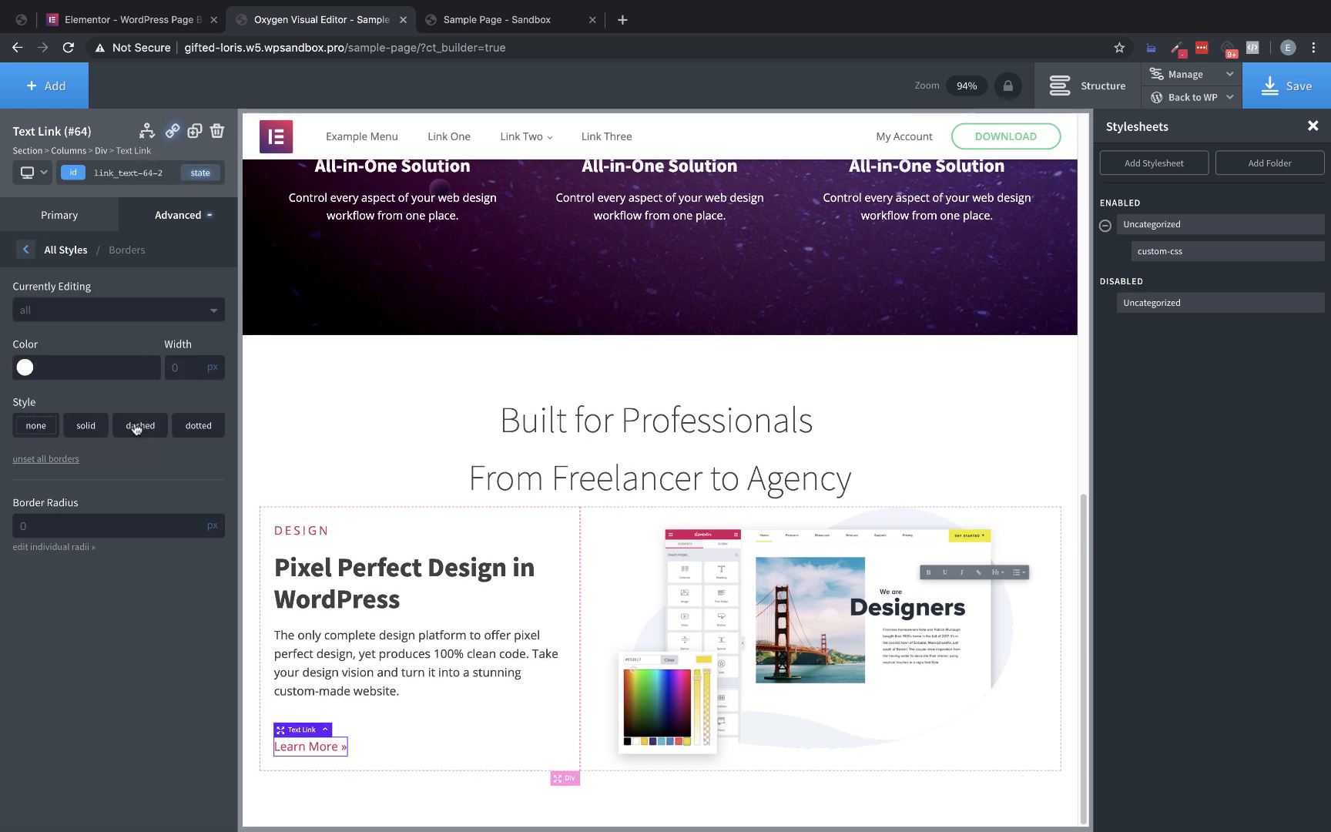
click(58, 311)
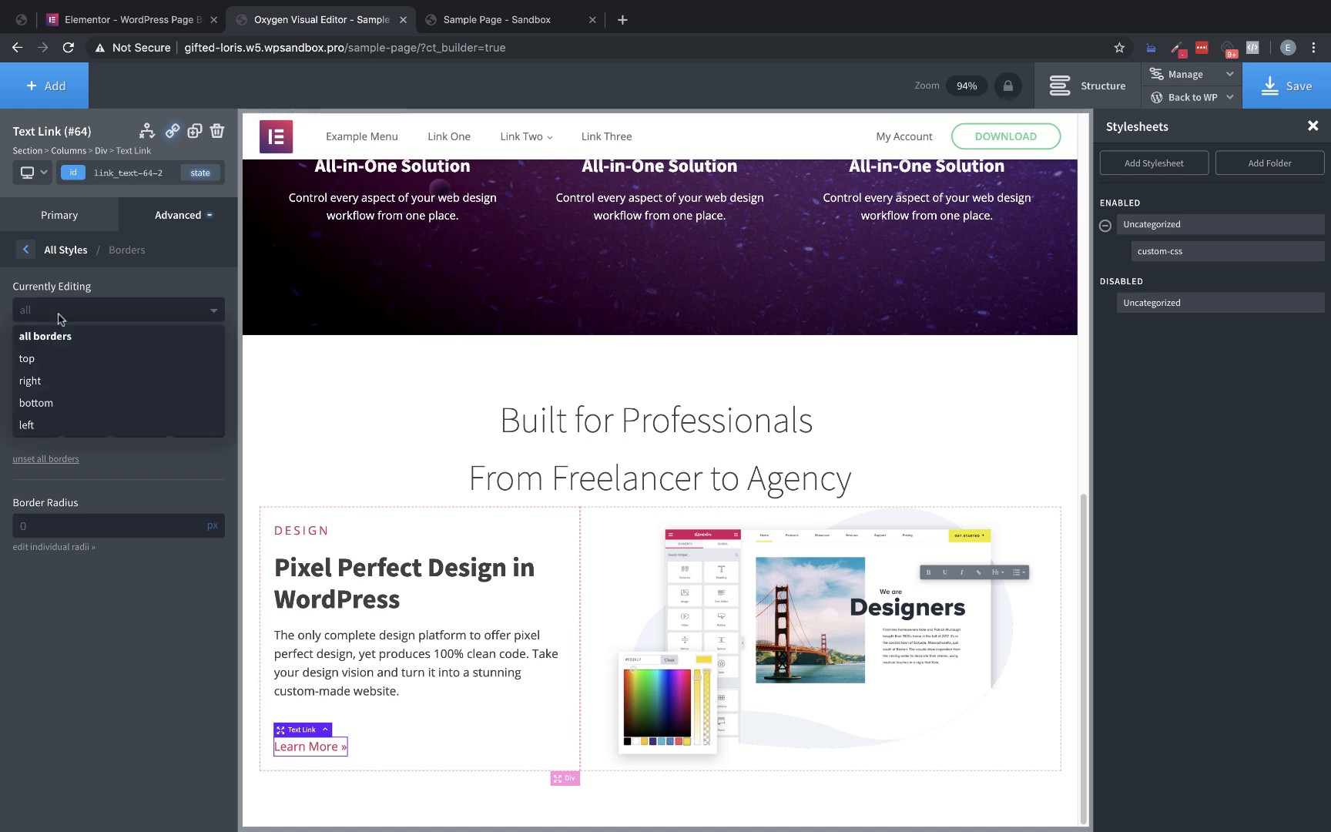
click(46, 402)
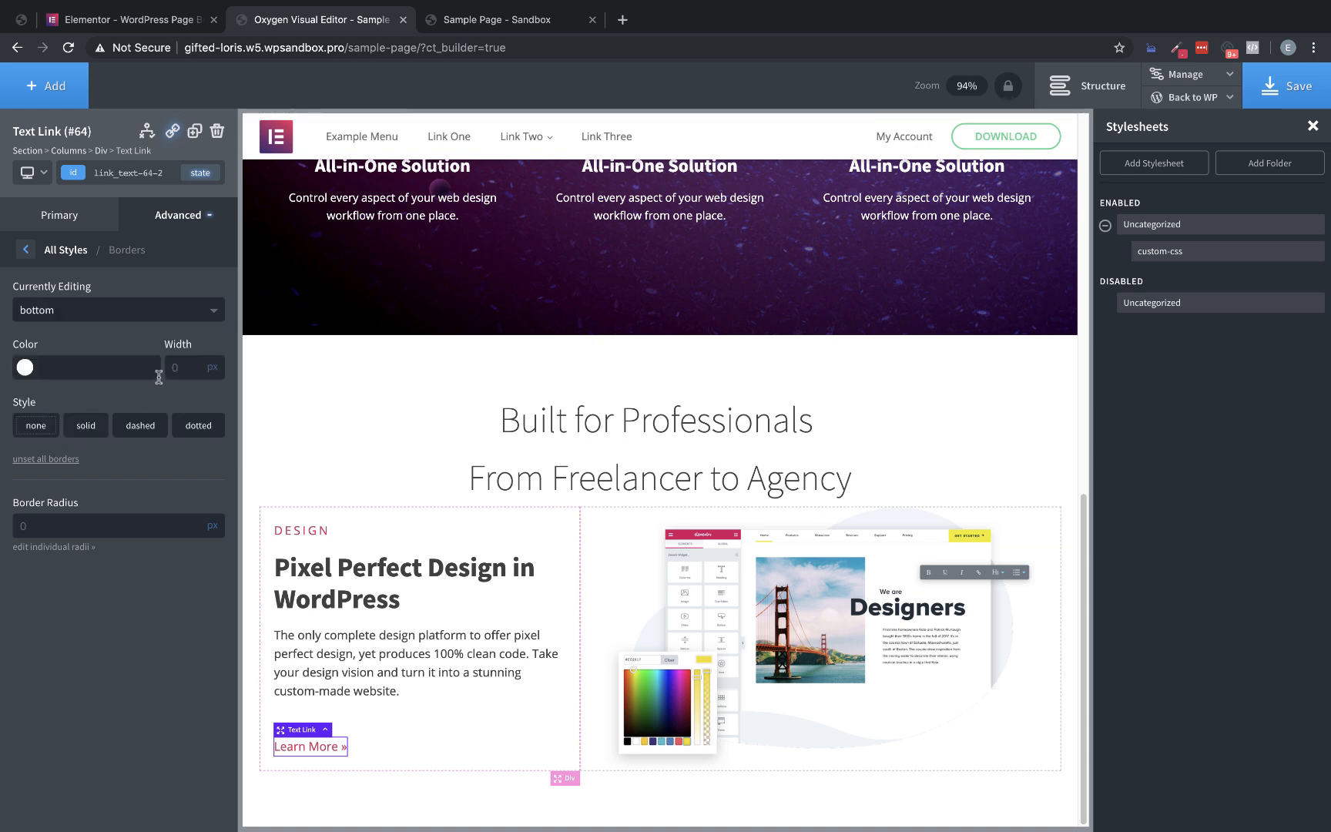
click(25, 367)
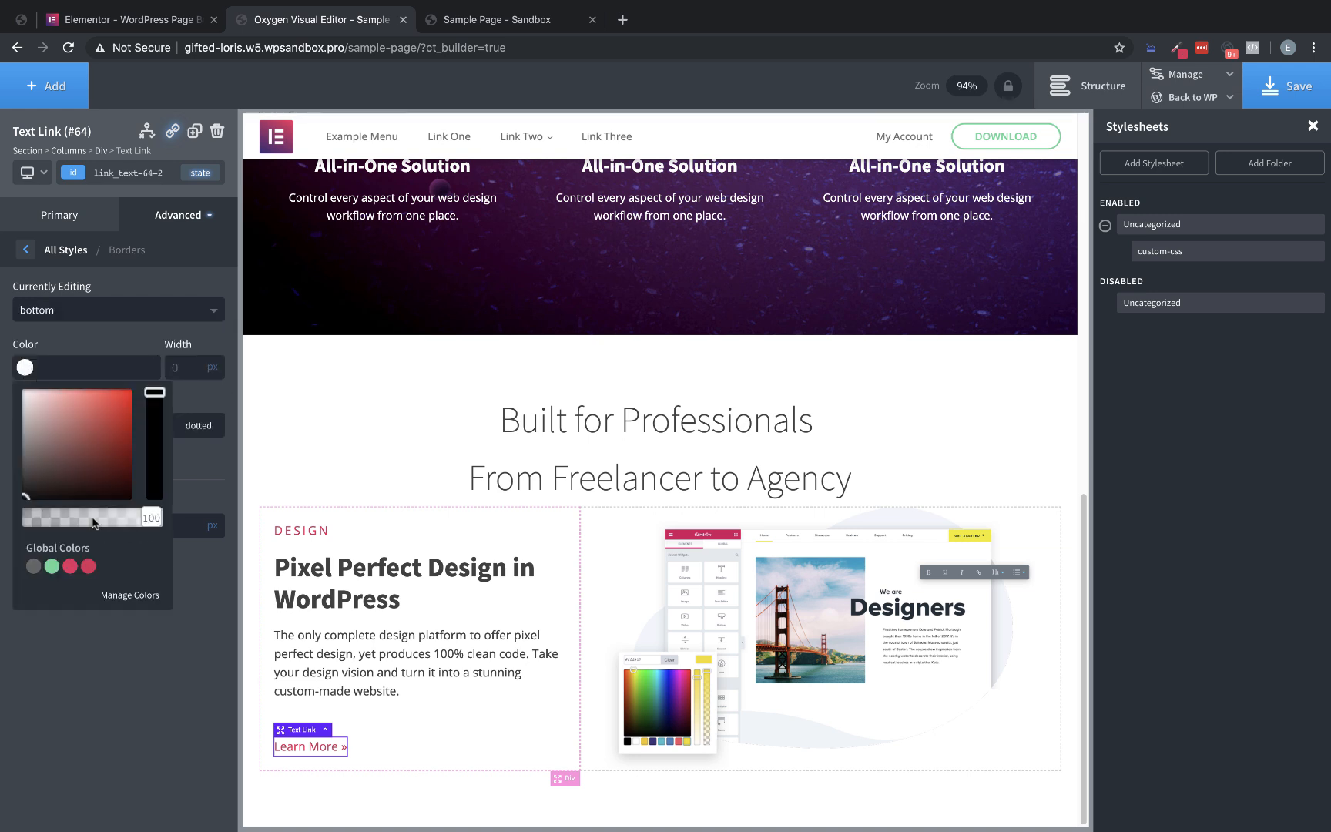
drag(151, 518, 2, 525)
click(3, 523)
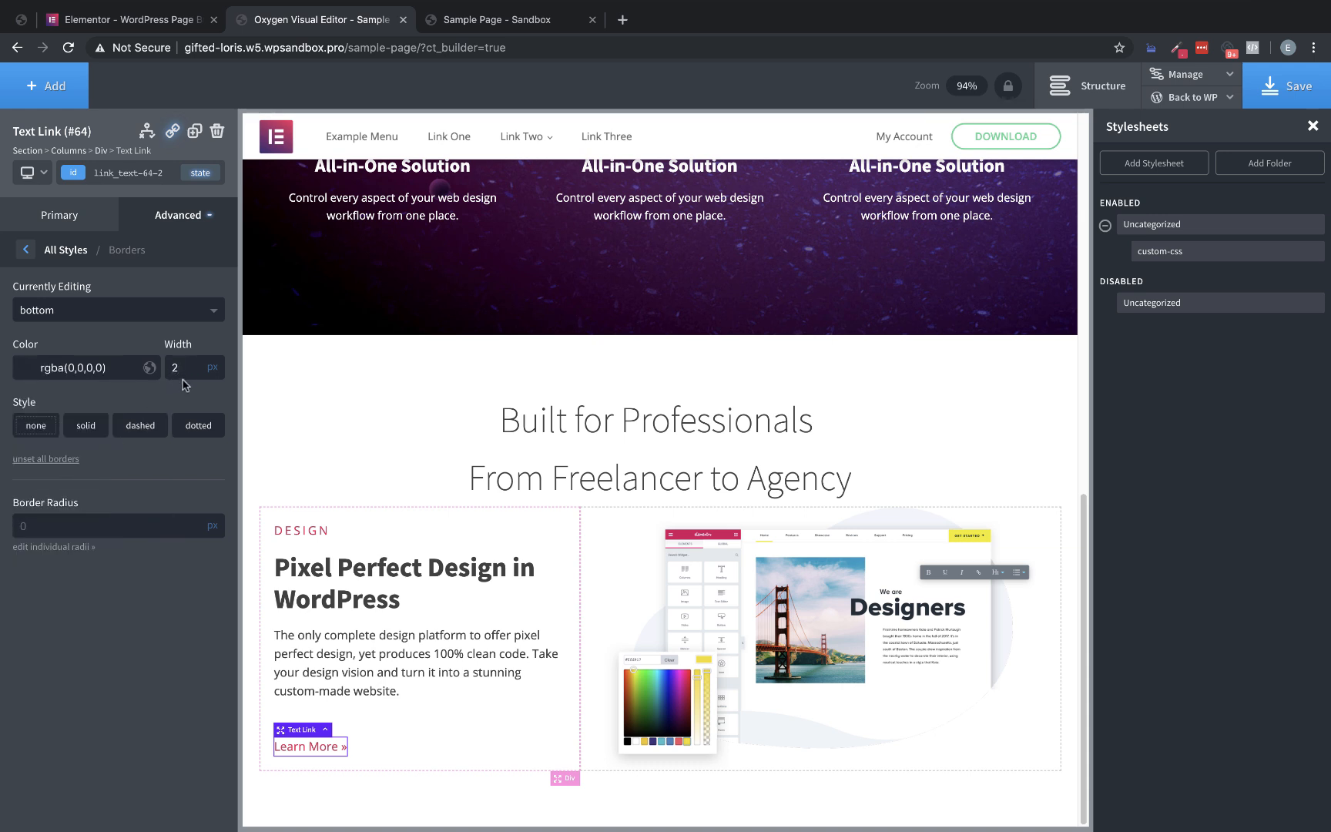
click(195, 429)
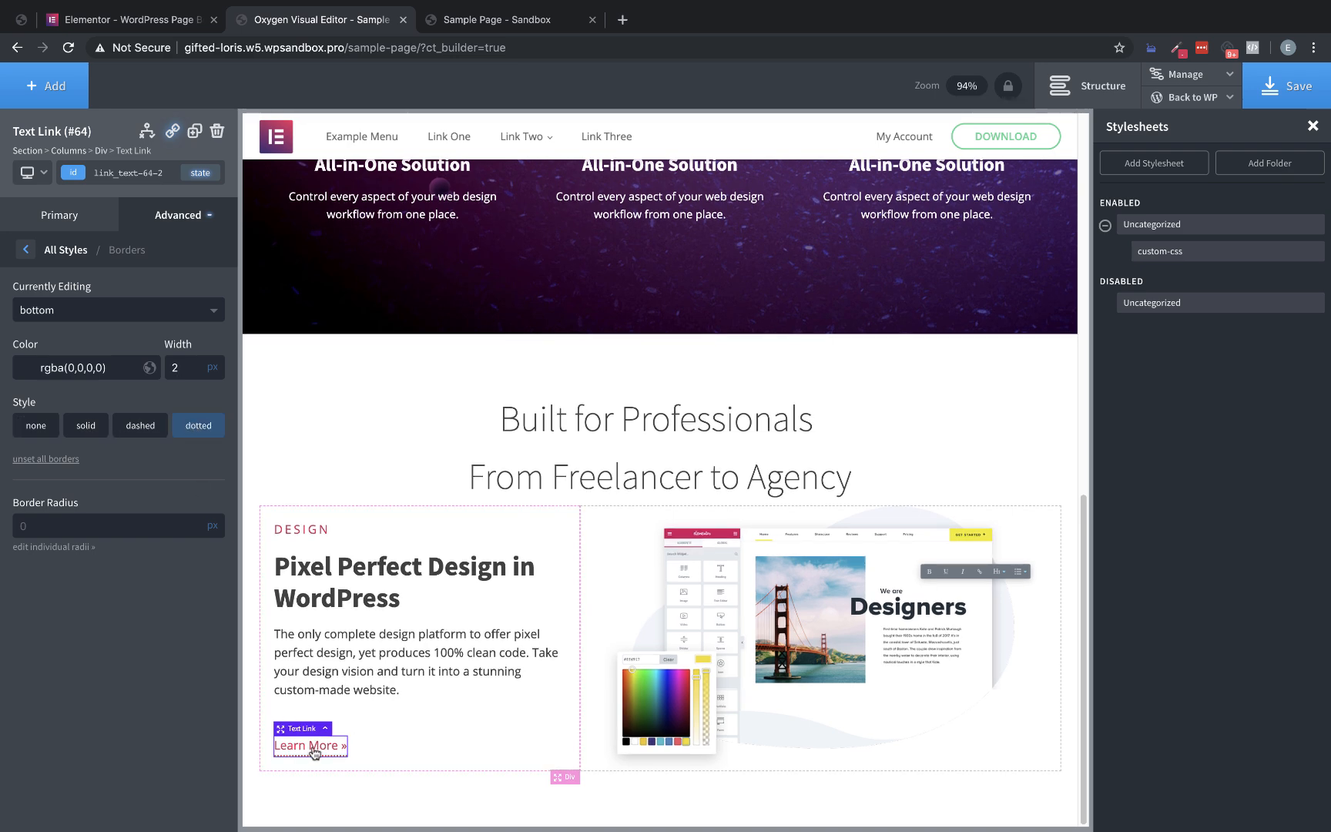
Save the page and check the "Learn More" link on the live sample page, returning to the Oxygen editor
click(1285, 86)
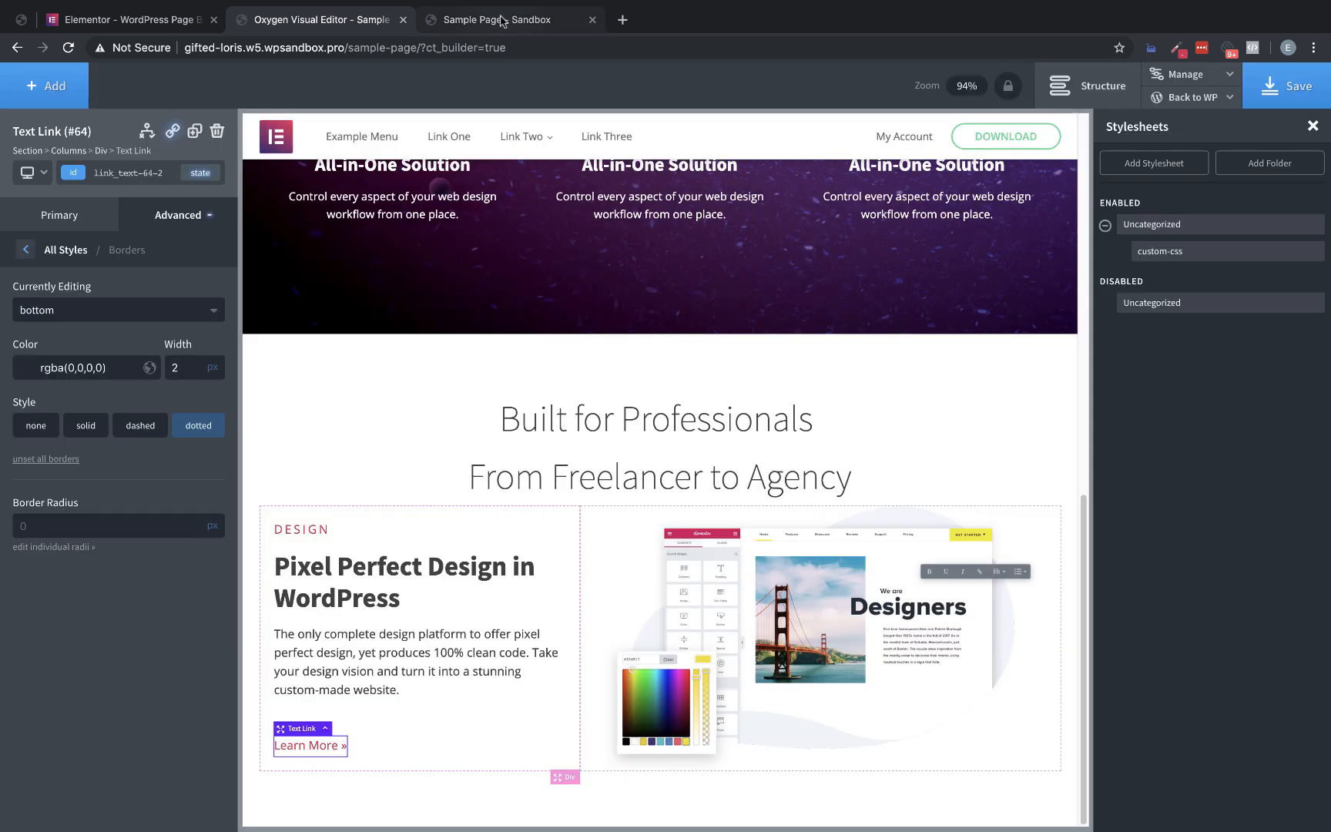
click(506, 11)
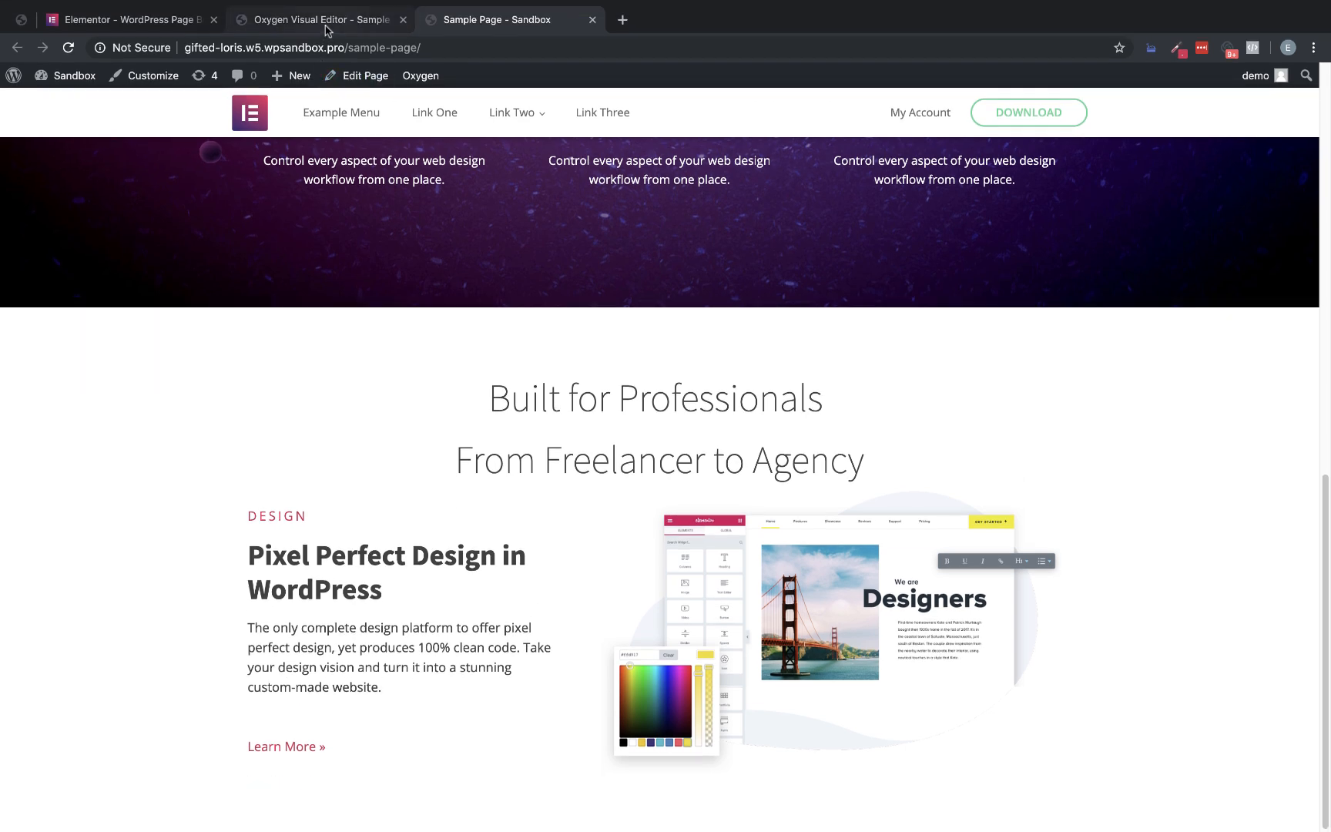
click(325, 23)
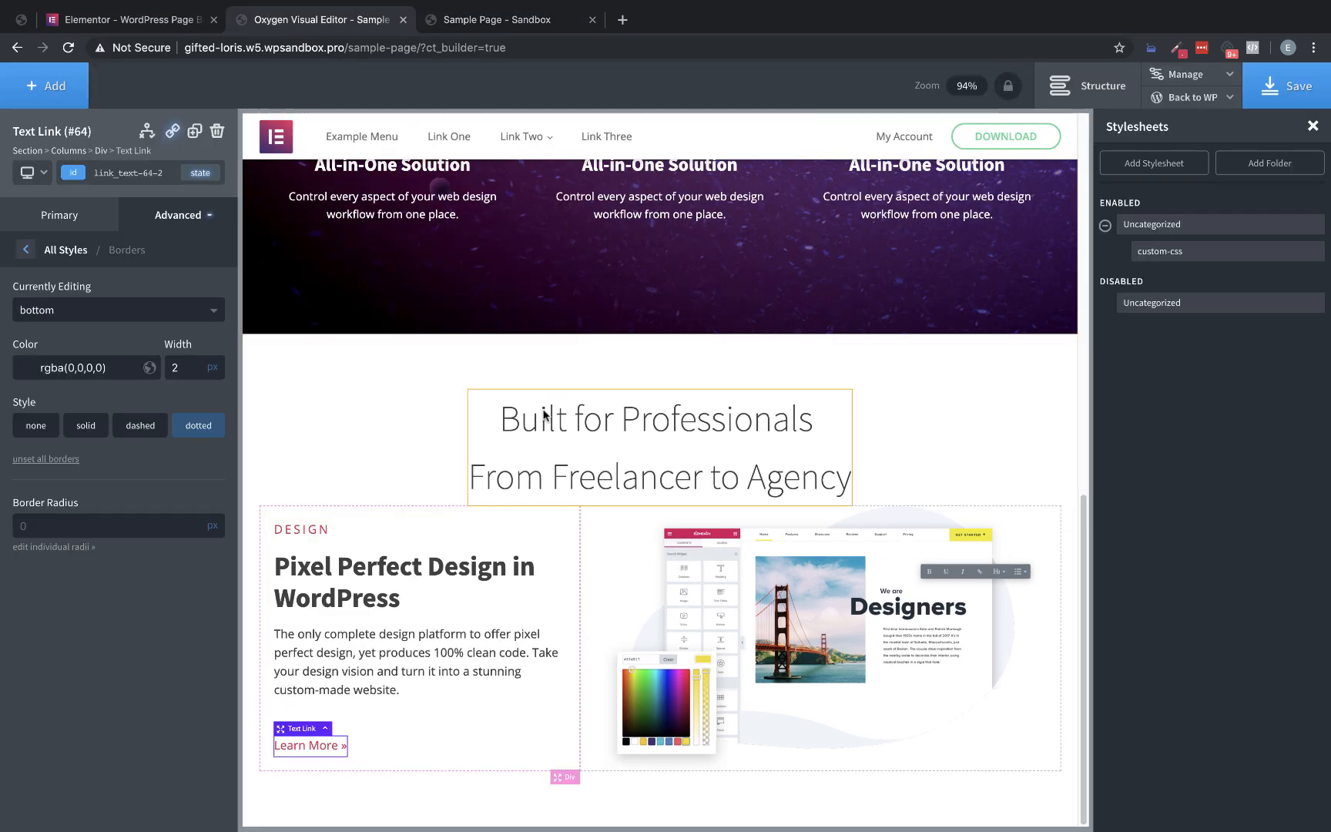
Set the "Built for Professionals From Freelancer to Agency" heading's line height to 1.2 and compare it with the Elementor page
click(549, 461)
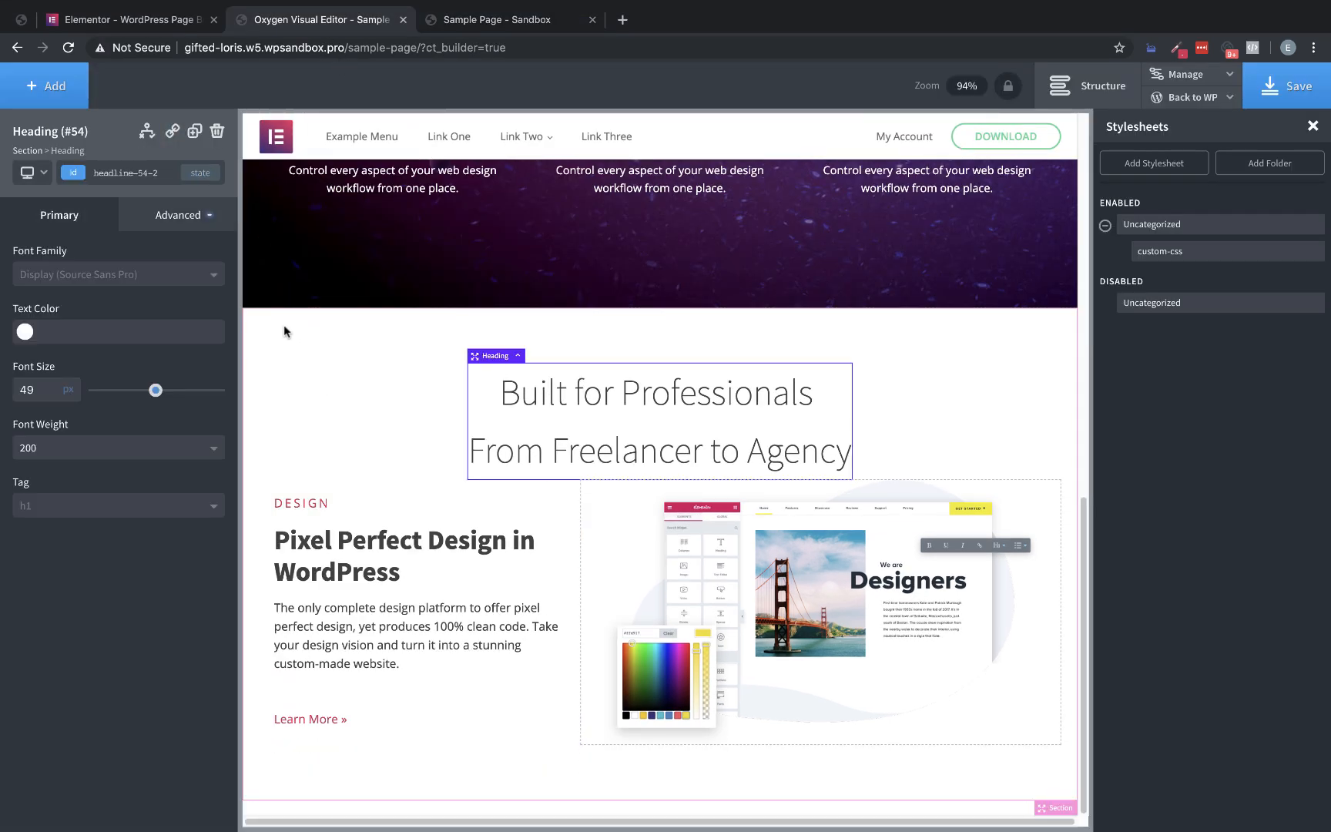
click(184, 217)
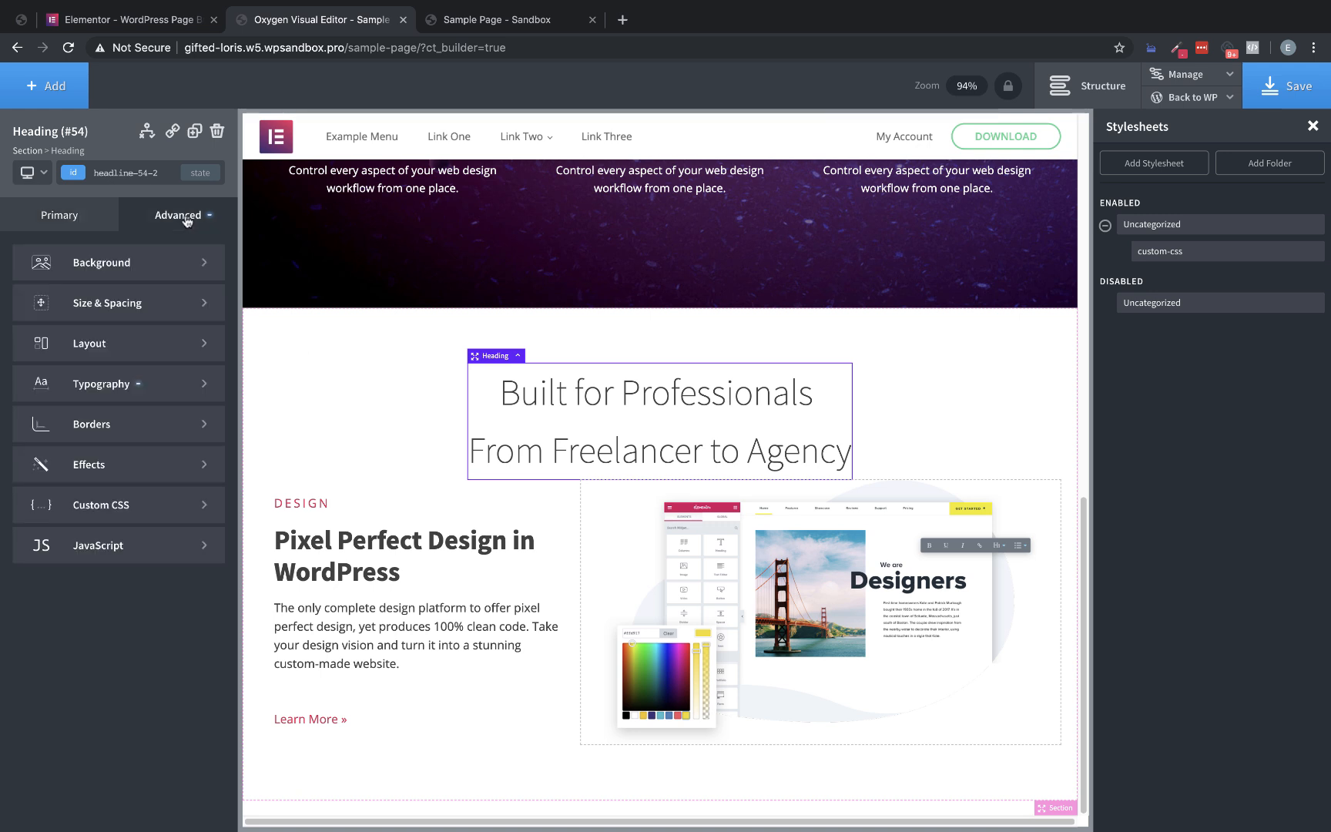
click(154, 417)
click(26, 249)
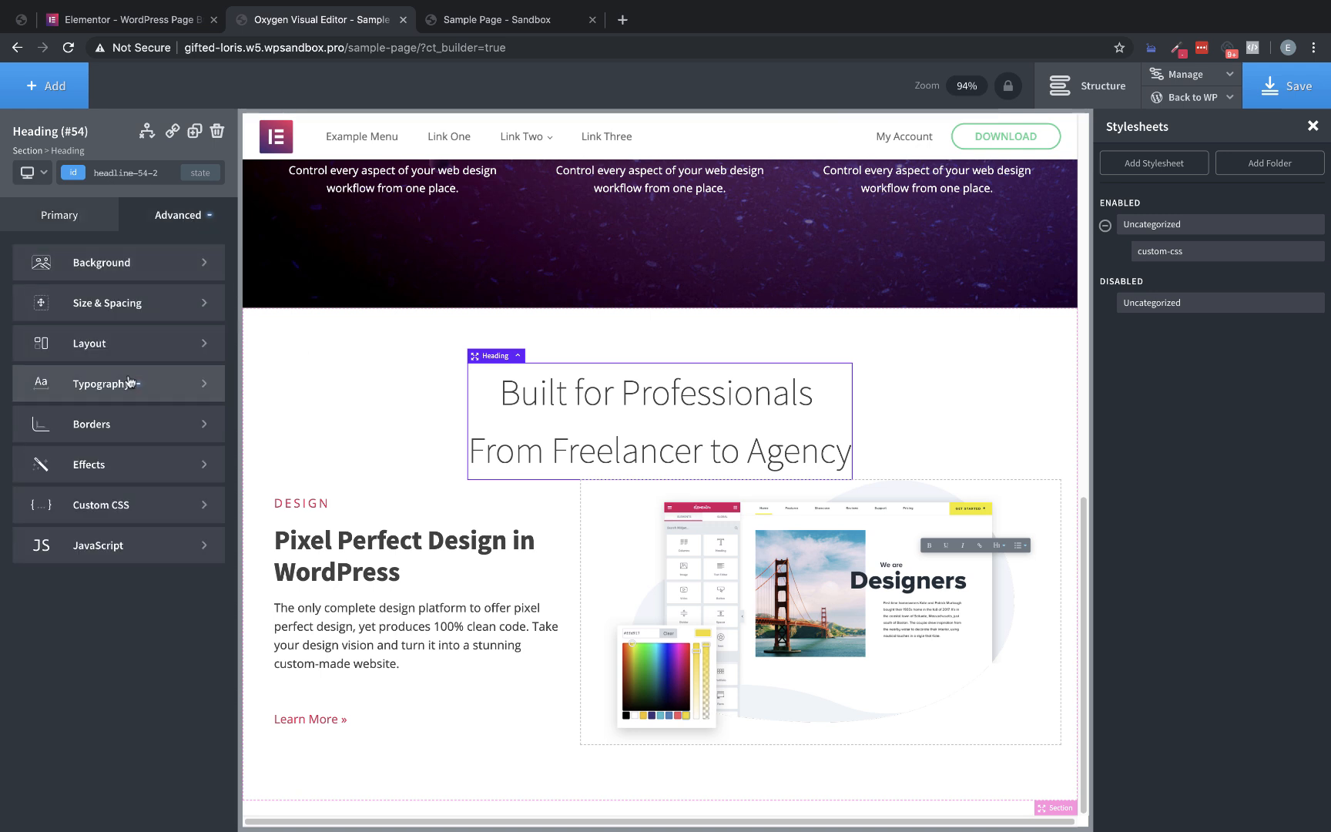
click(151, 382)
text(1.2)
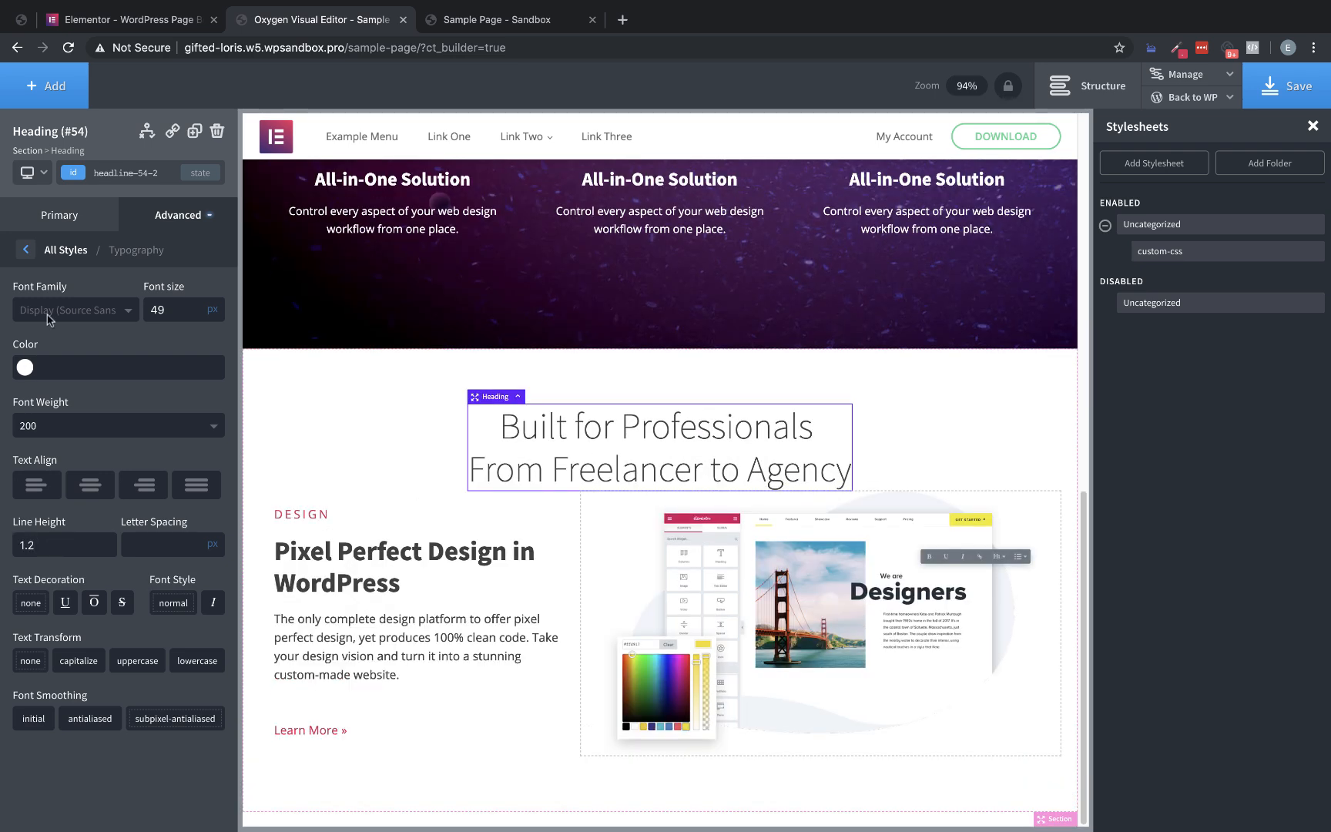
click(127, 19)
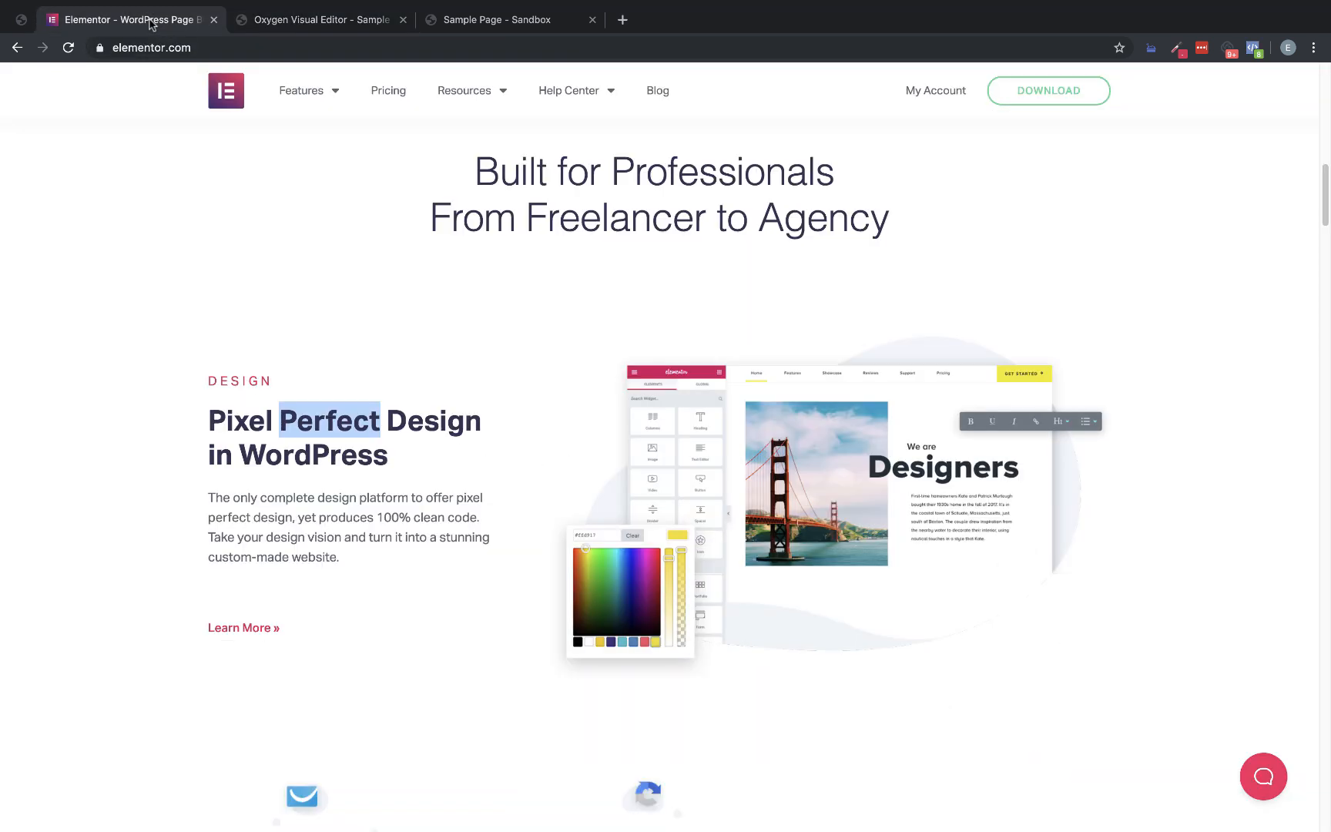
Increase the "Built for Professionals" heading's bottom margin in the Oxygen editor to match the Elementor page's gap, and save the page
scroll(647, 337, up, 3)
scroll(646, 336, up, 2)
scroll(663, 385, down, 2)
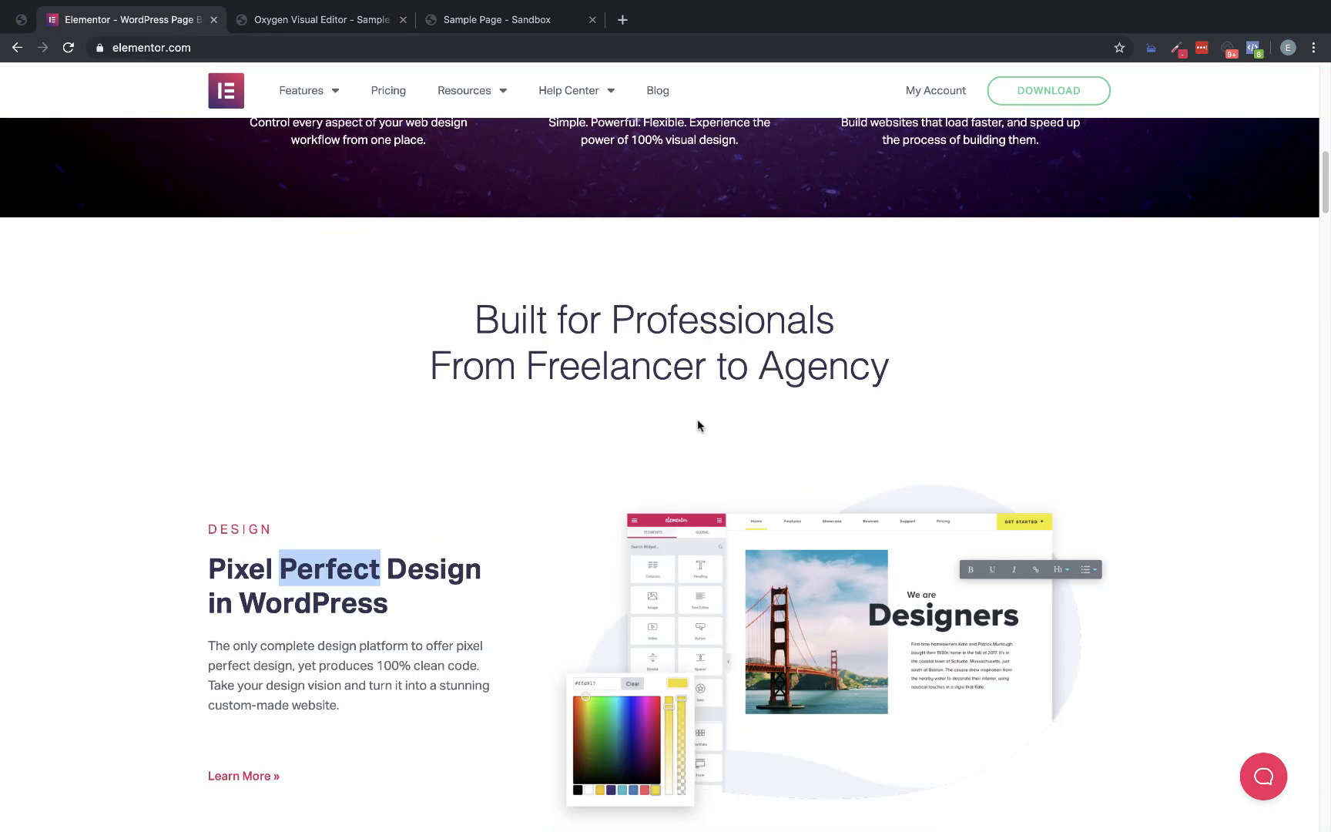
click(339, 21)
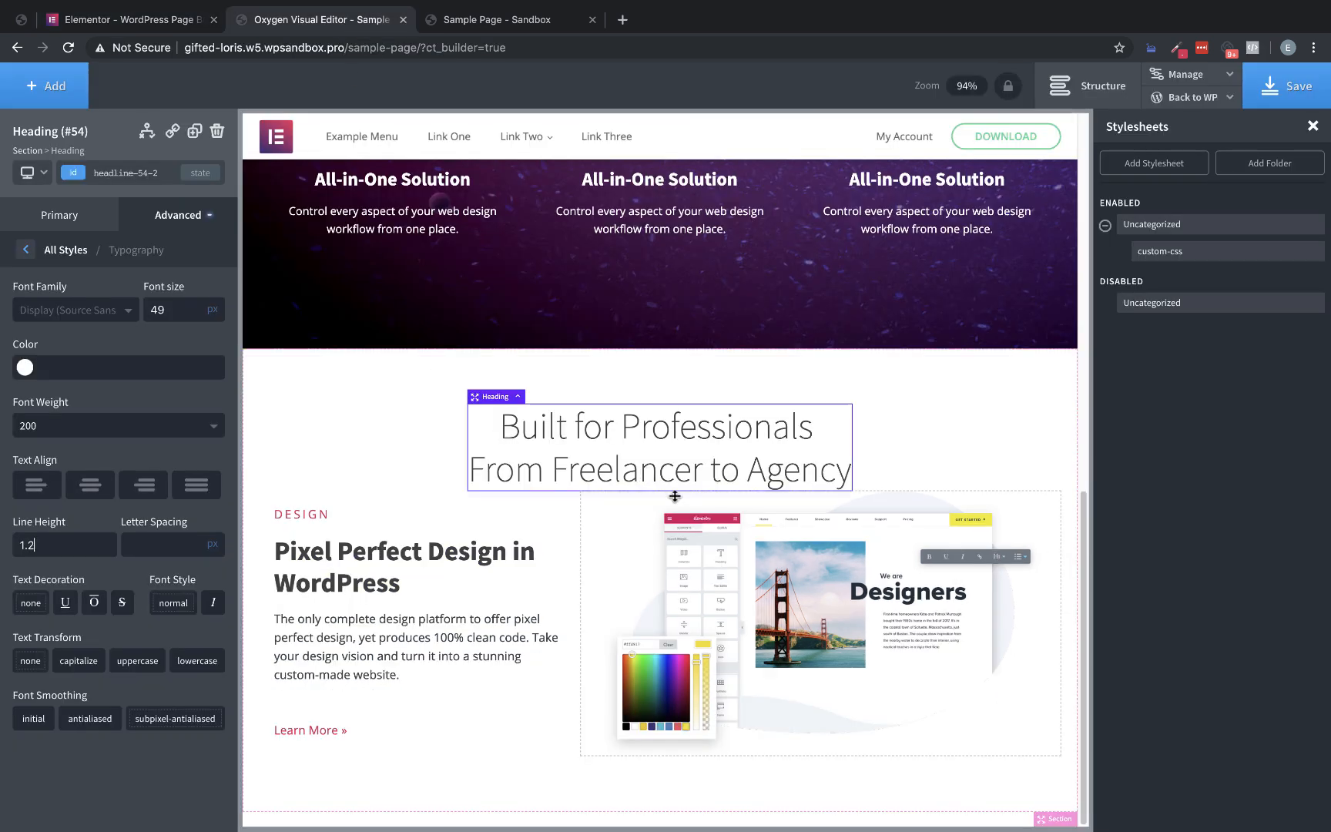
scroll(666, 497, down, 1)
drag(687, 519, 681, 535)
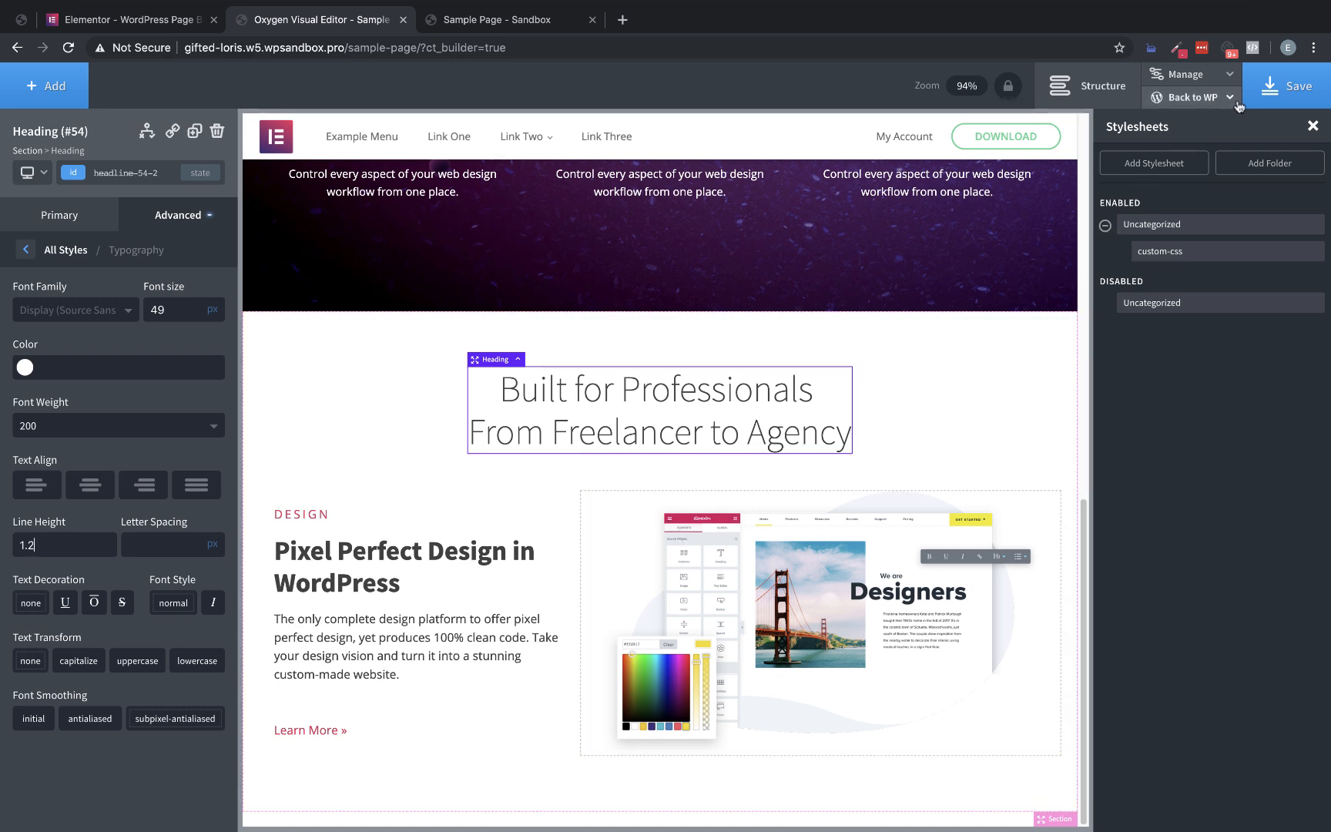
click(1280, 96)
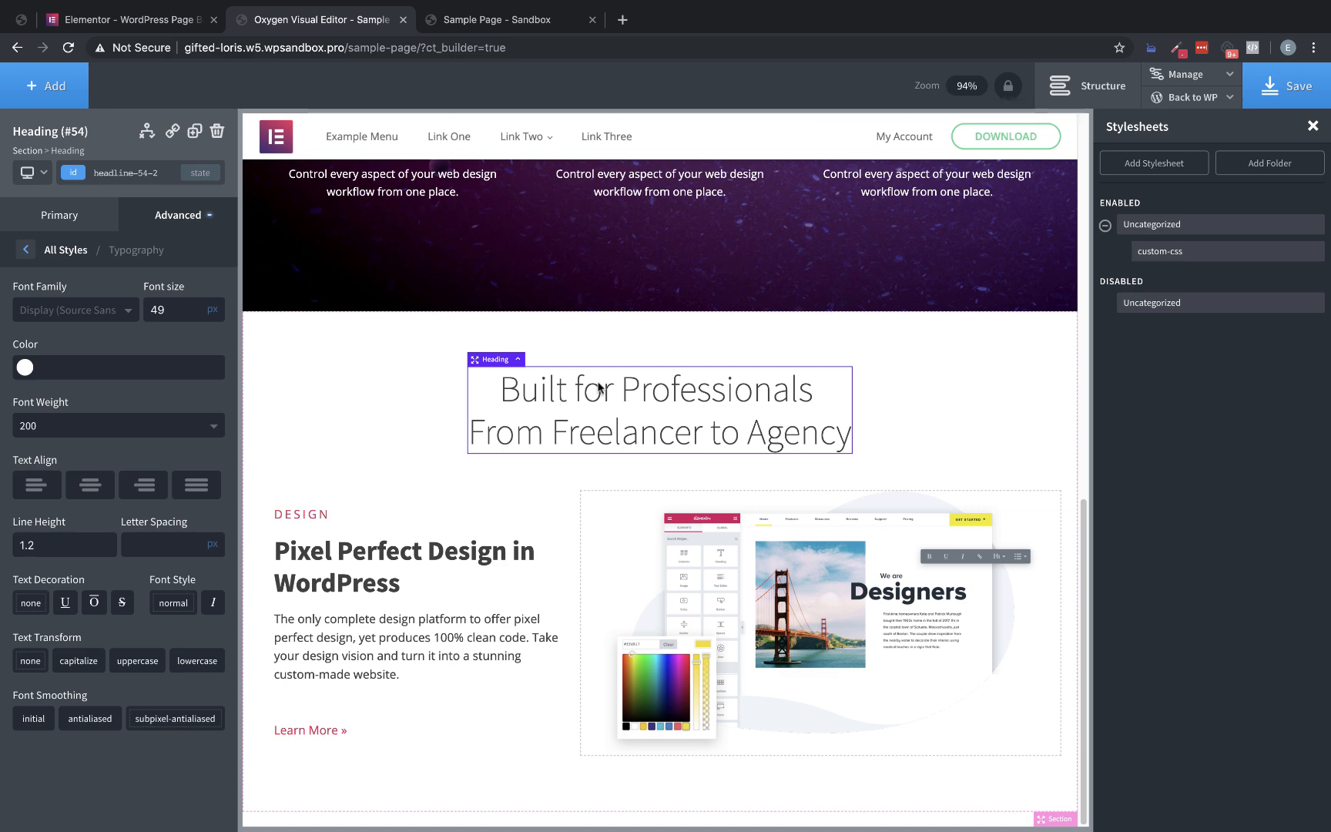
Examine the layout of the Marketing and Development blocks below the Design block on the Elementor page
click(139, 21)
scroll(541, 289, down, 5)
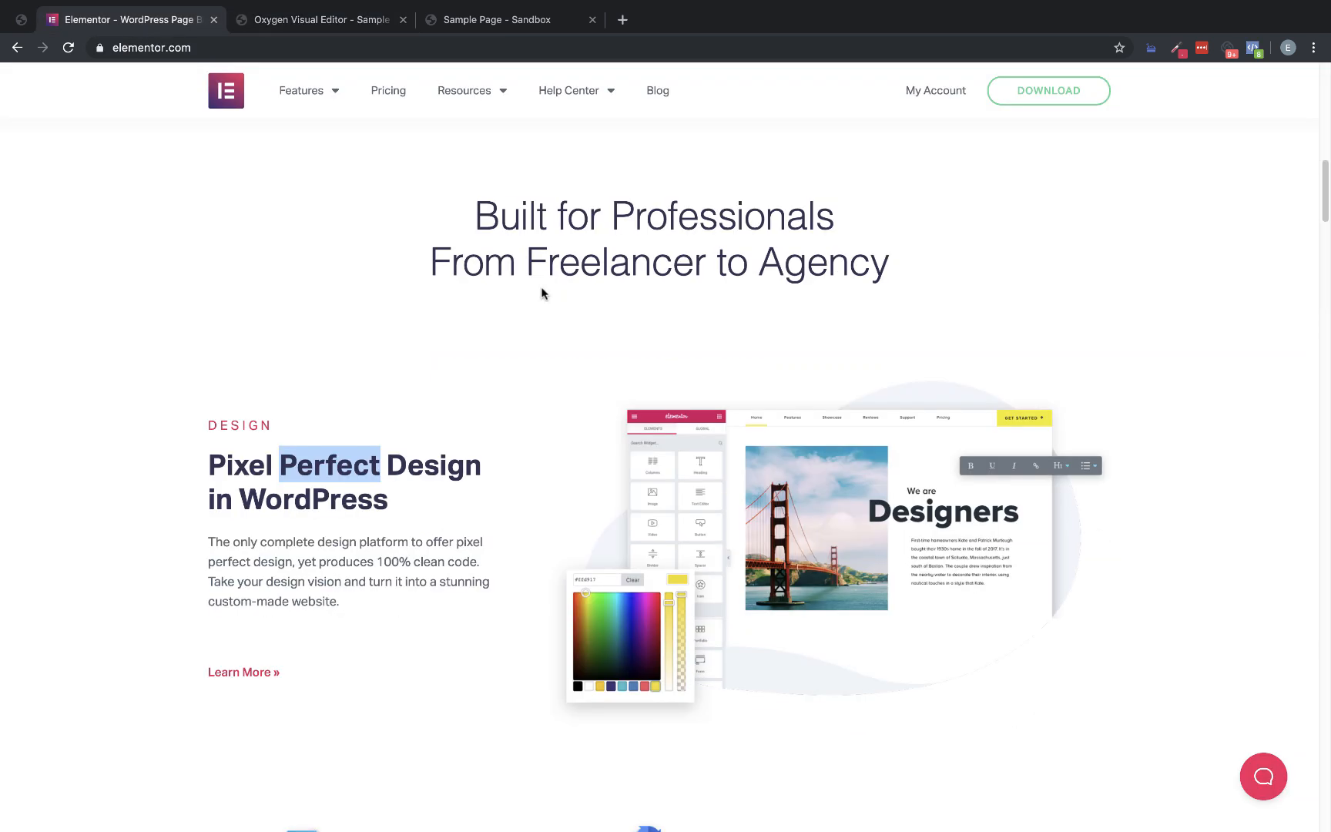
scroll(536, 293, down, 3)
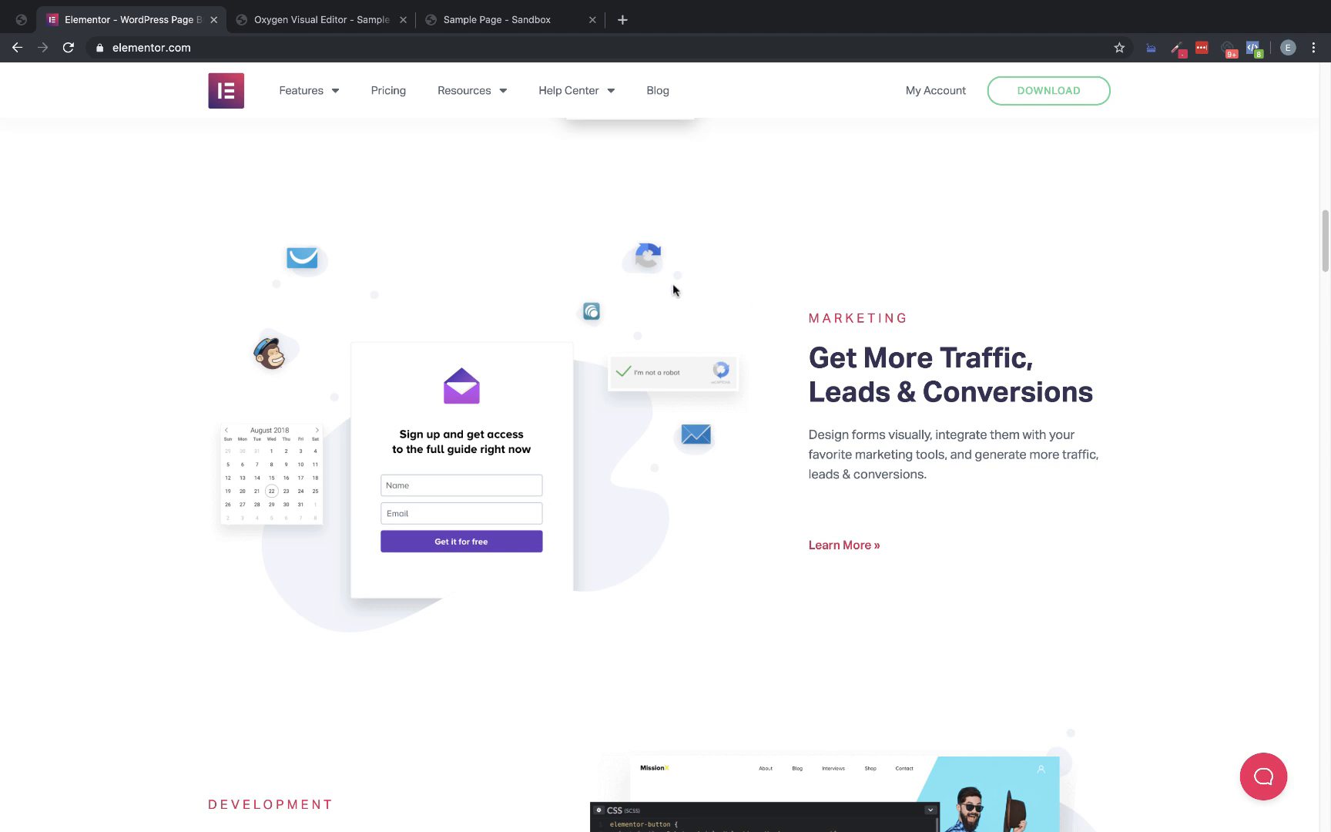
scroll(799, 486, up, 4)
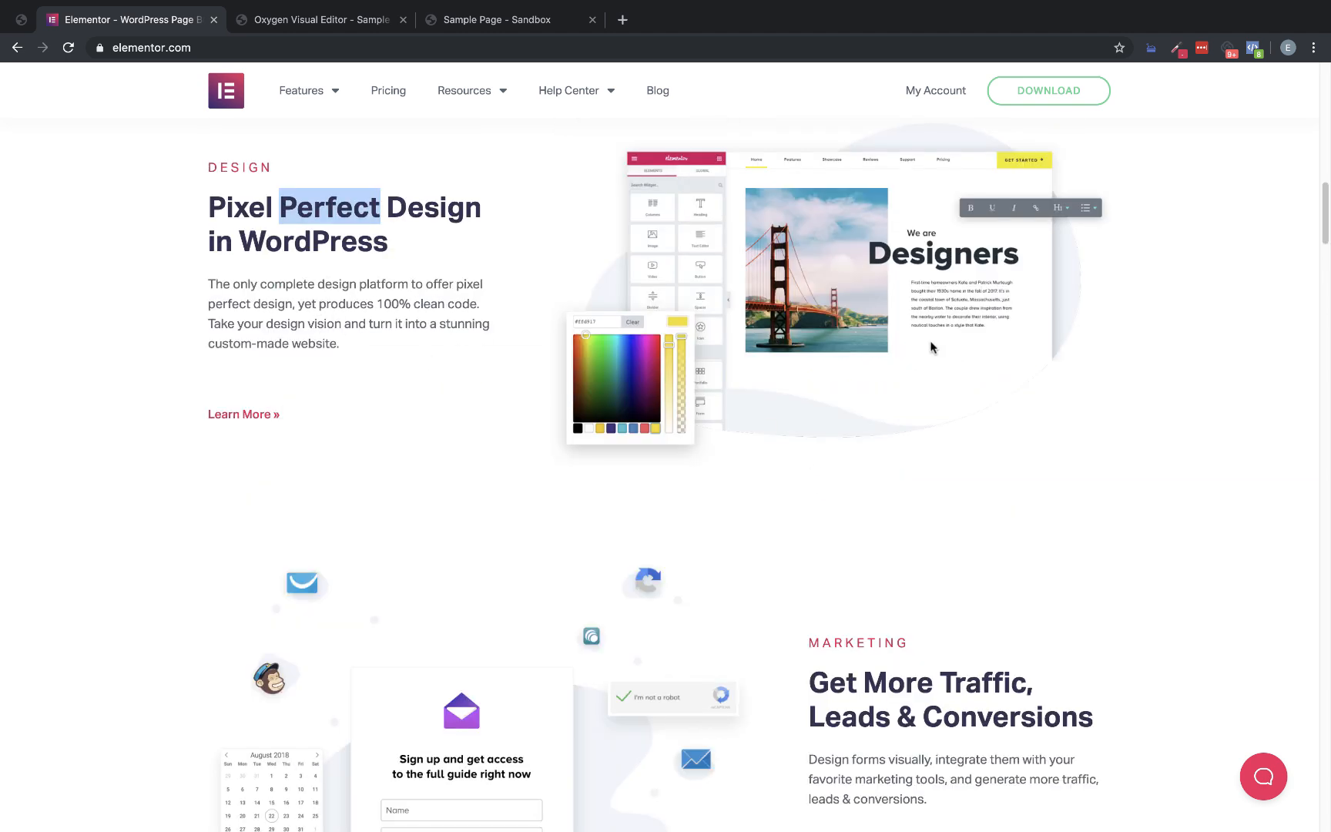
scroll(959, 352, down, 4)
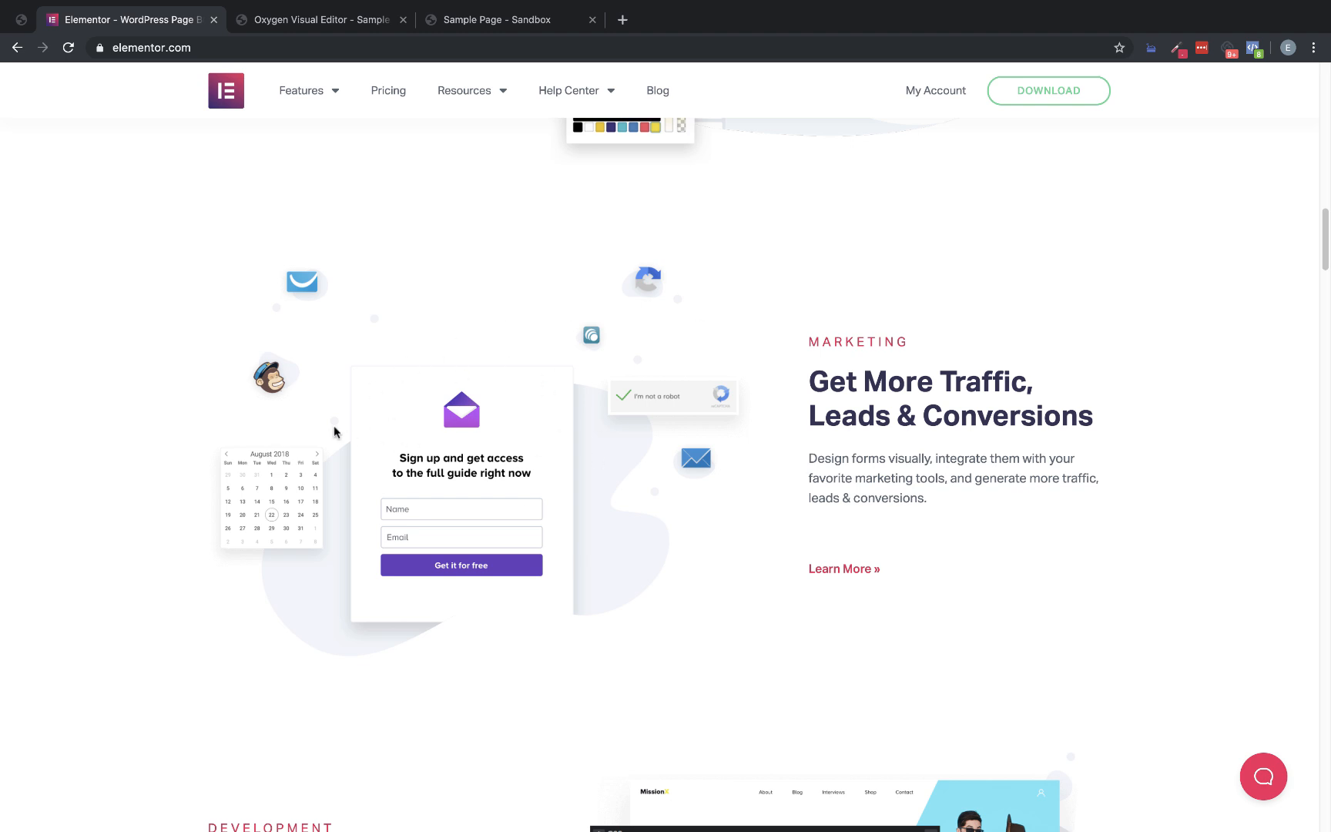
scroll(1032, 410, down, 6)
scroll(1055, 415, up, 5)
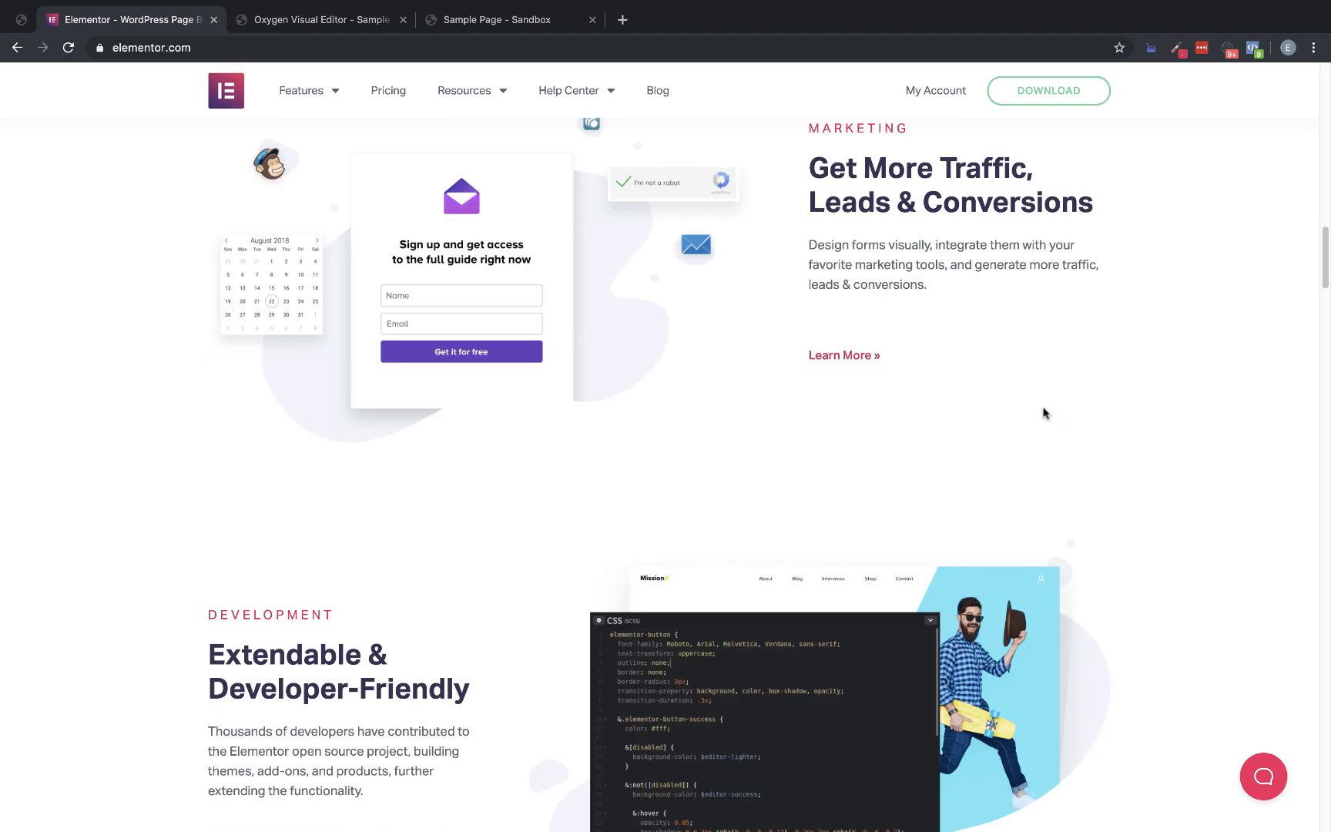
scroll(1048, 420, up, 3)
scroll(1048, 420, down, 3)
Download the Marketing block's image from the Elementor page and store it in the Files shelf, replacing the existing Homepage_Marketing_Optimized.png
right_click(477, 409)
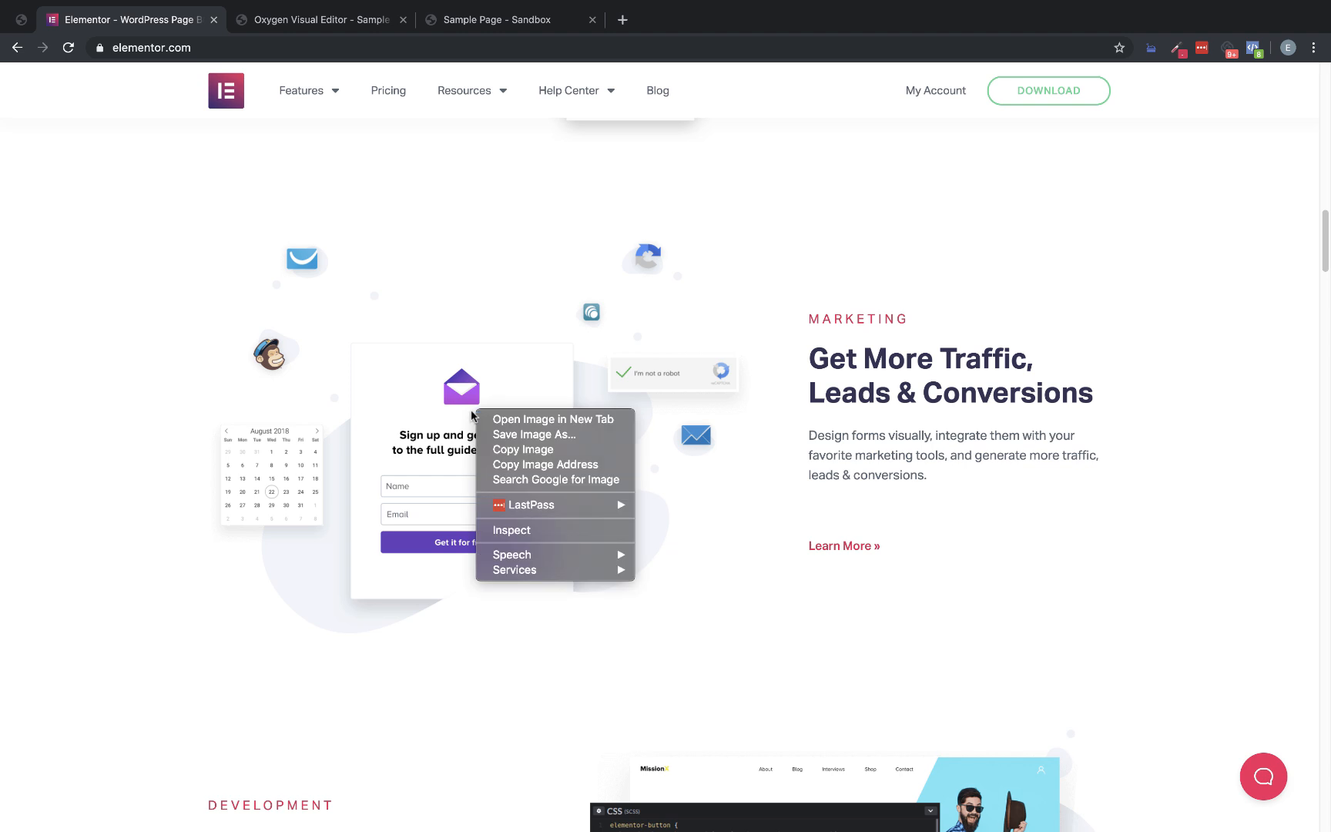
click(525, 435)
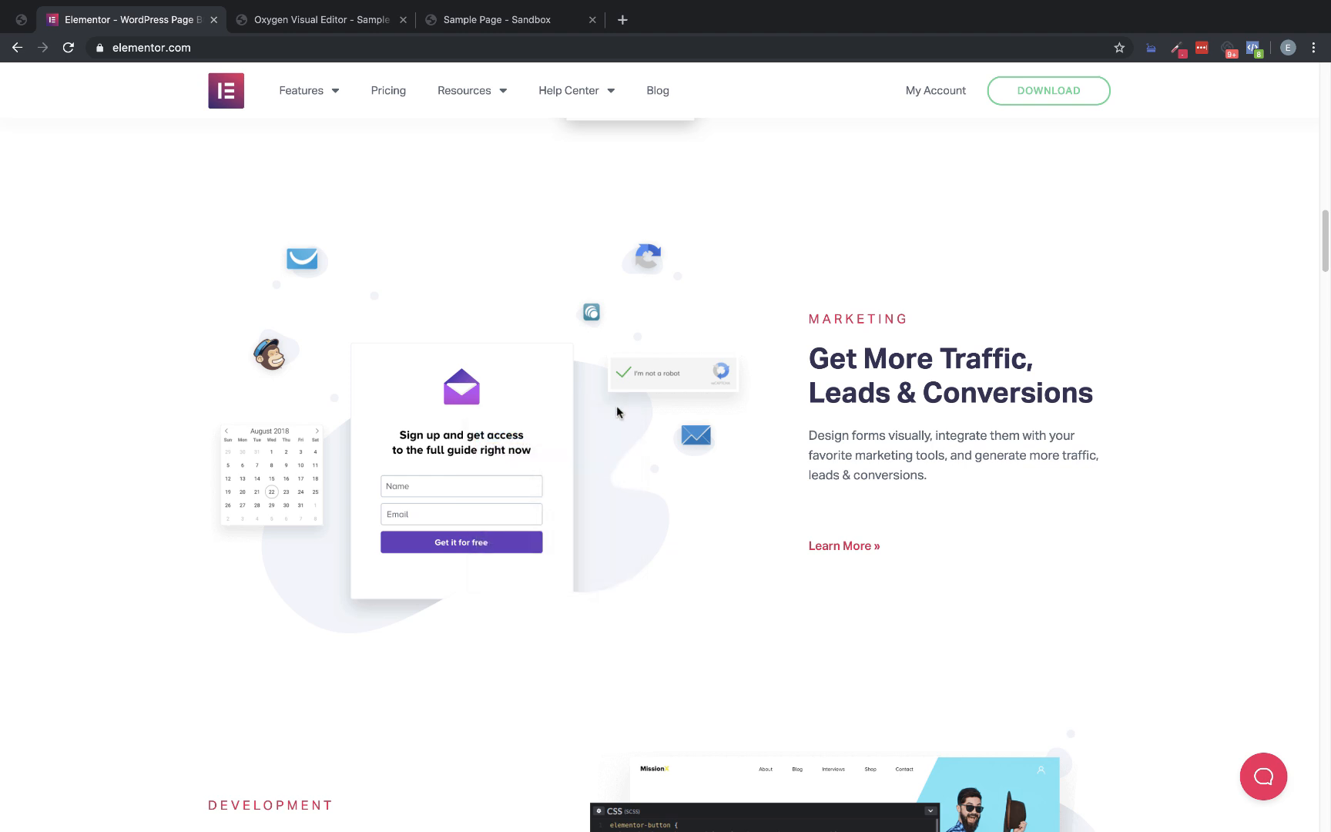
click(959, 340)
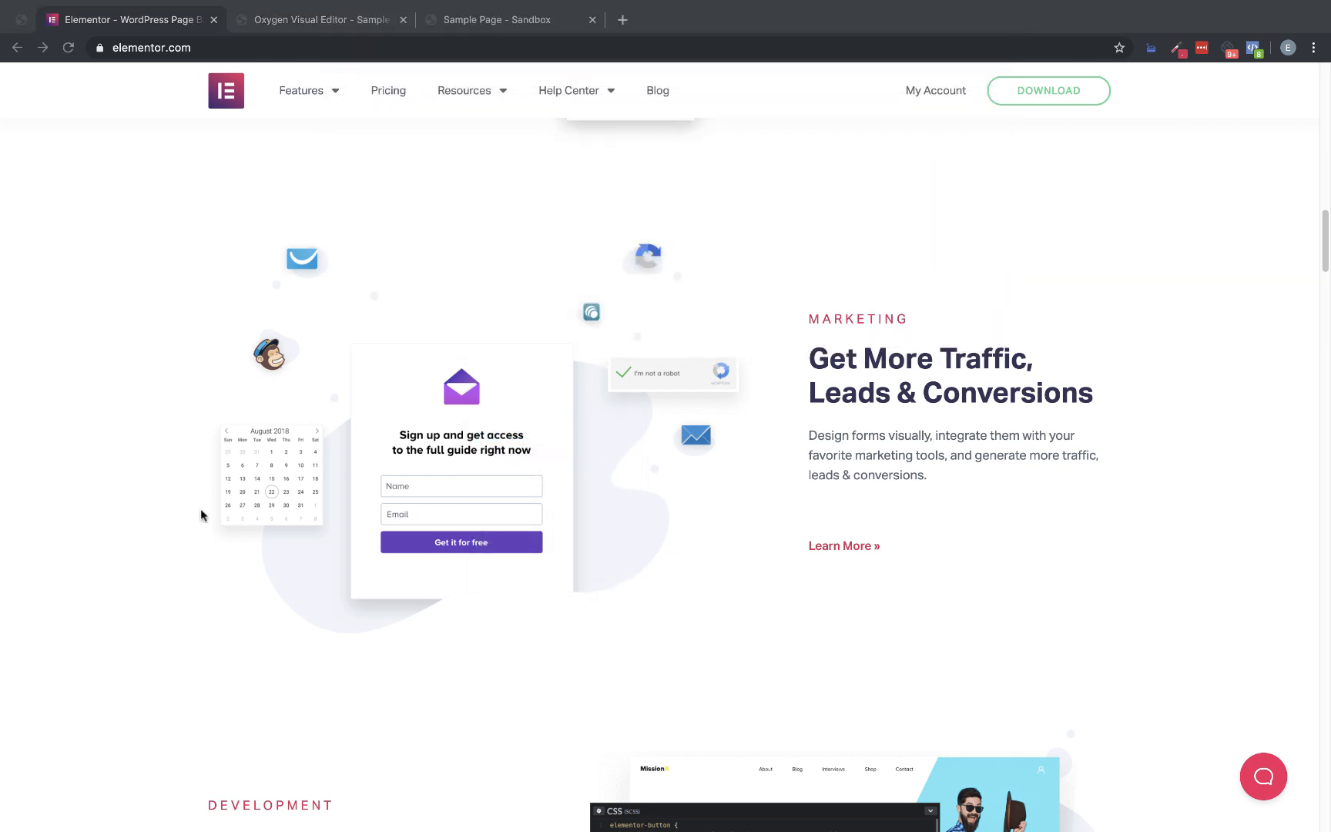
drag(95, 817, 690, 205)
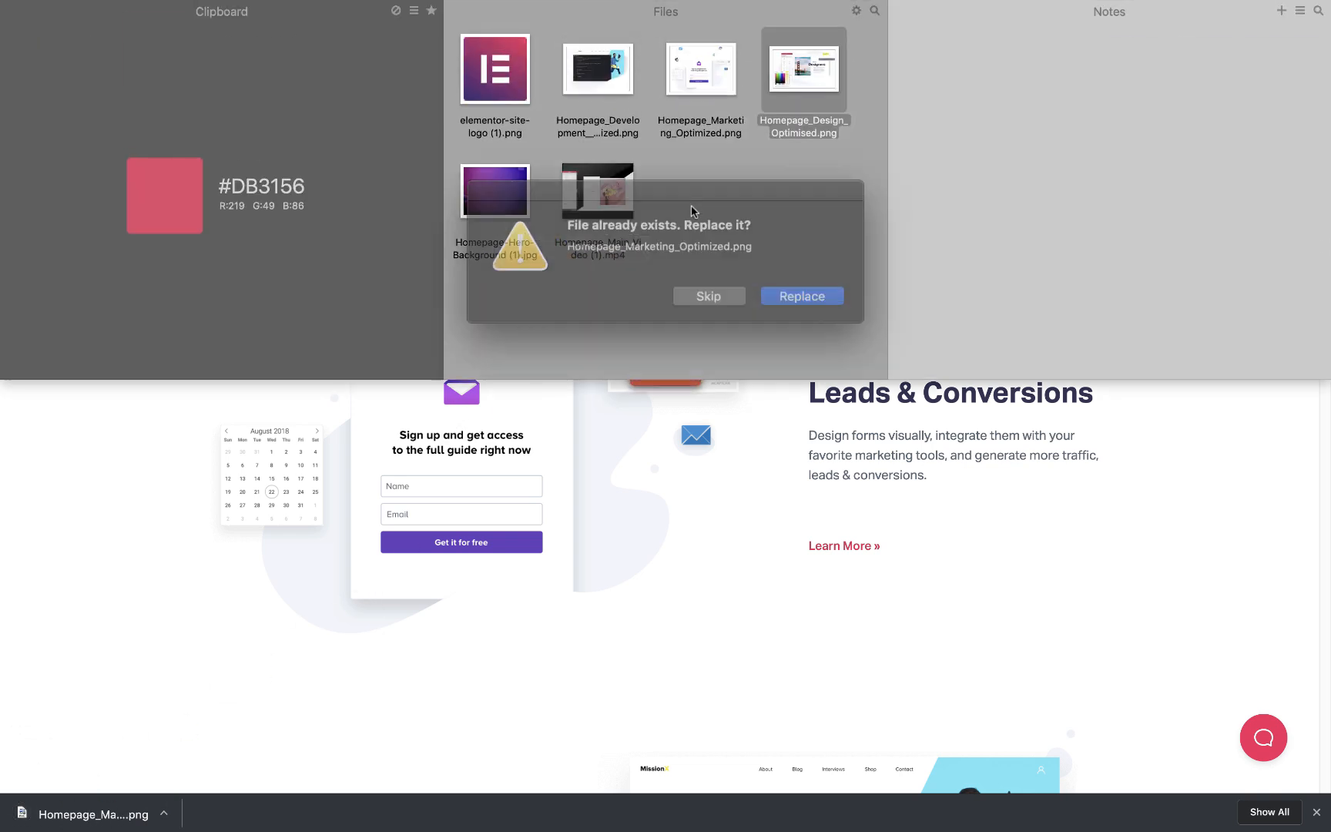
click(779, 289)
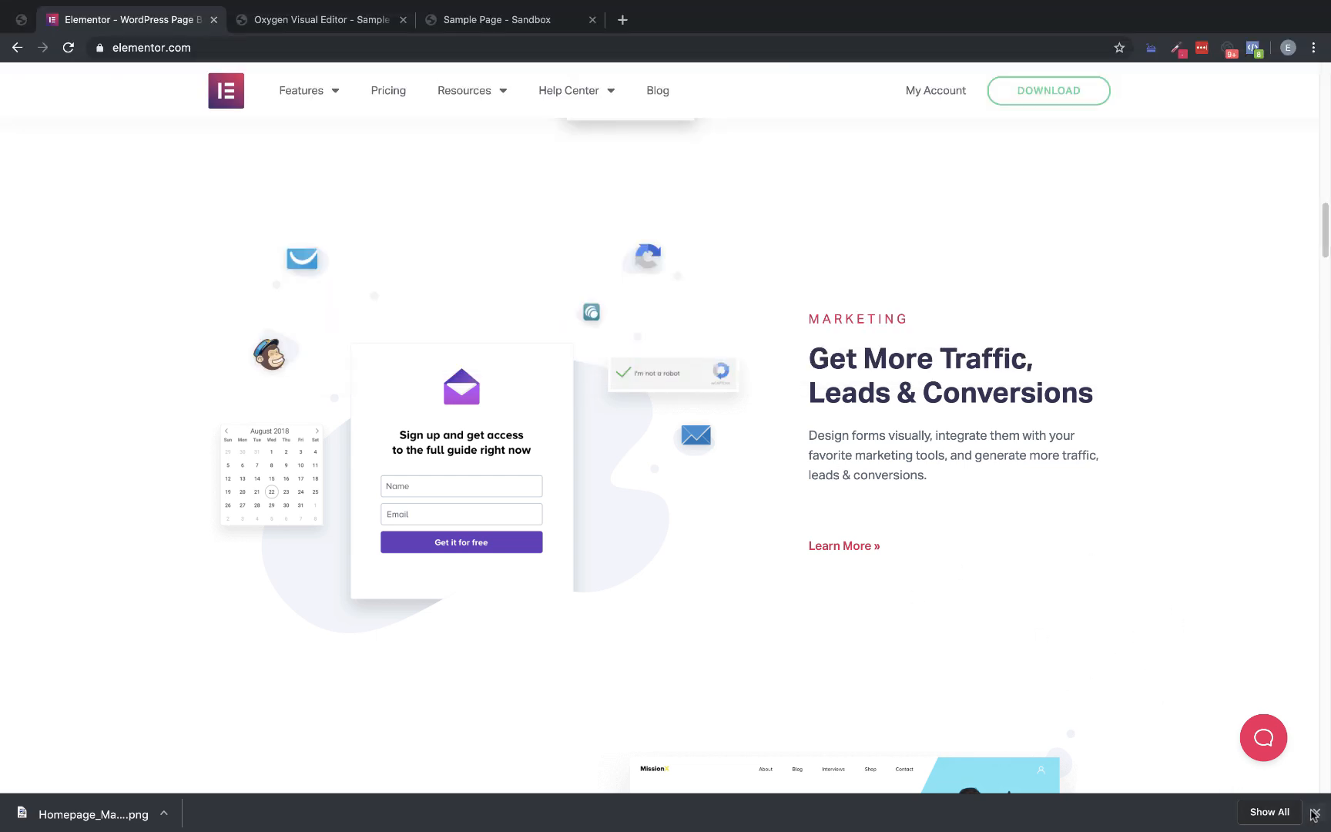
click(1316, 812)
Duplicate the Columns element that holds the Design block in the Oxygen editor
scroll(677, 457, up, 10)
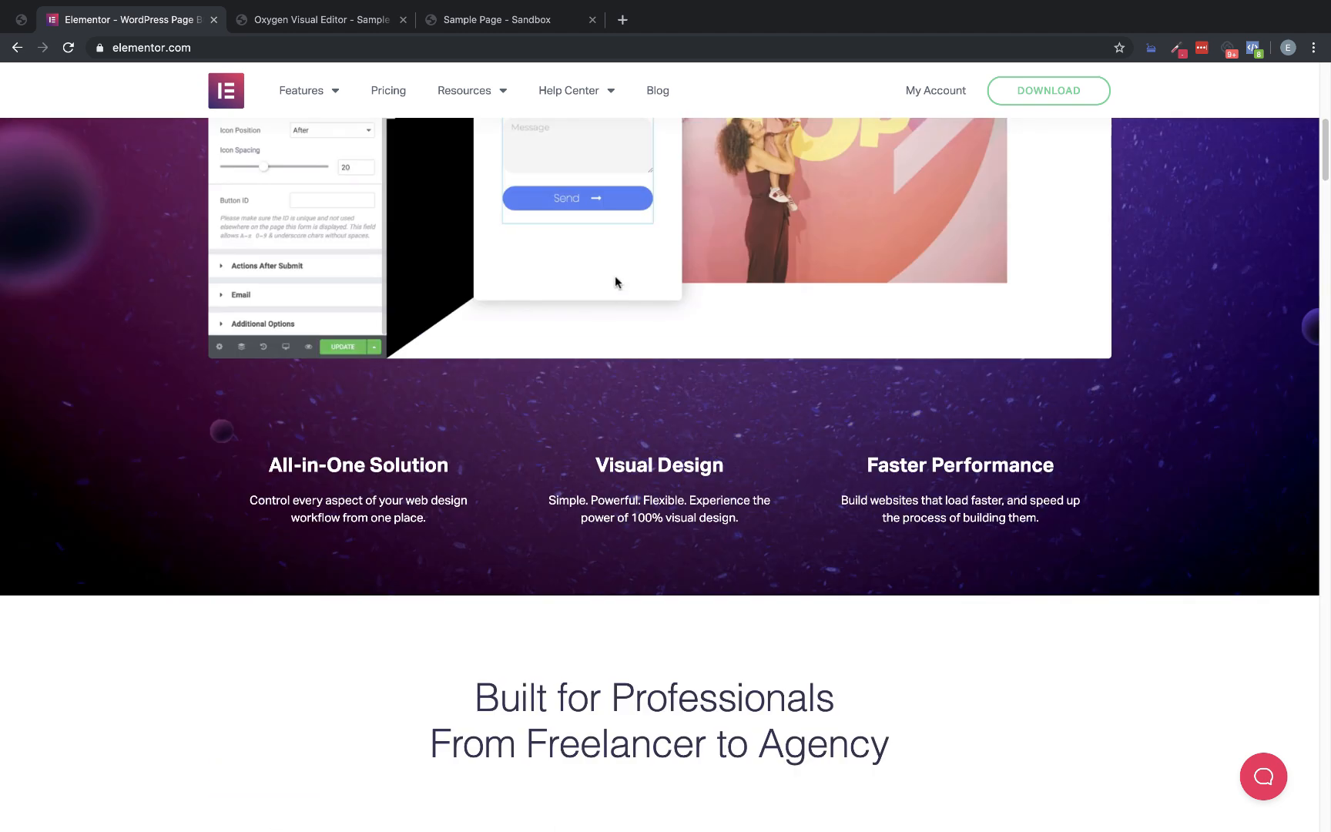
click(313, 17)
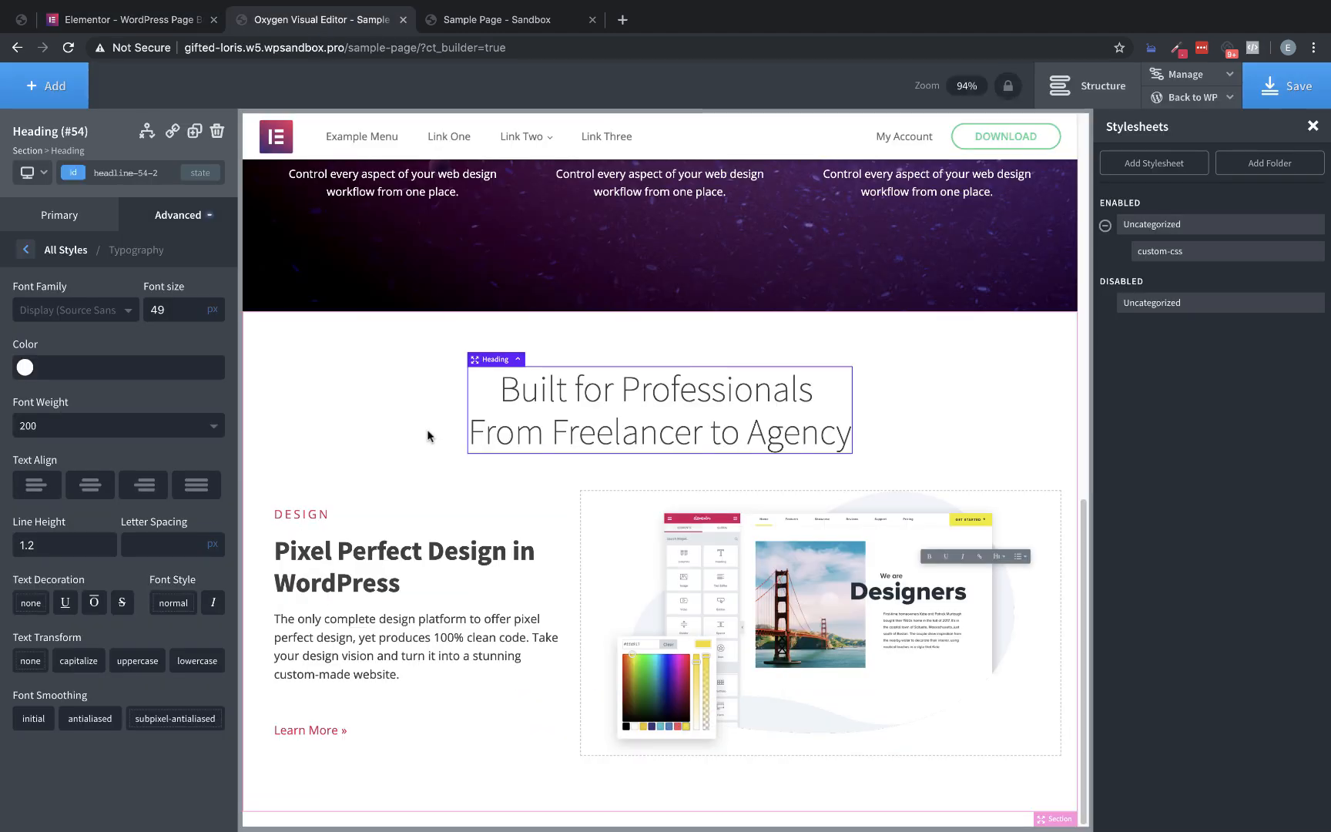
click(430, 753)
click(1036, 779)
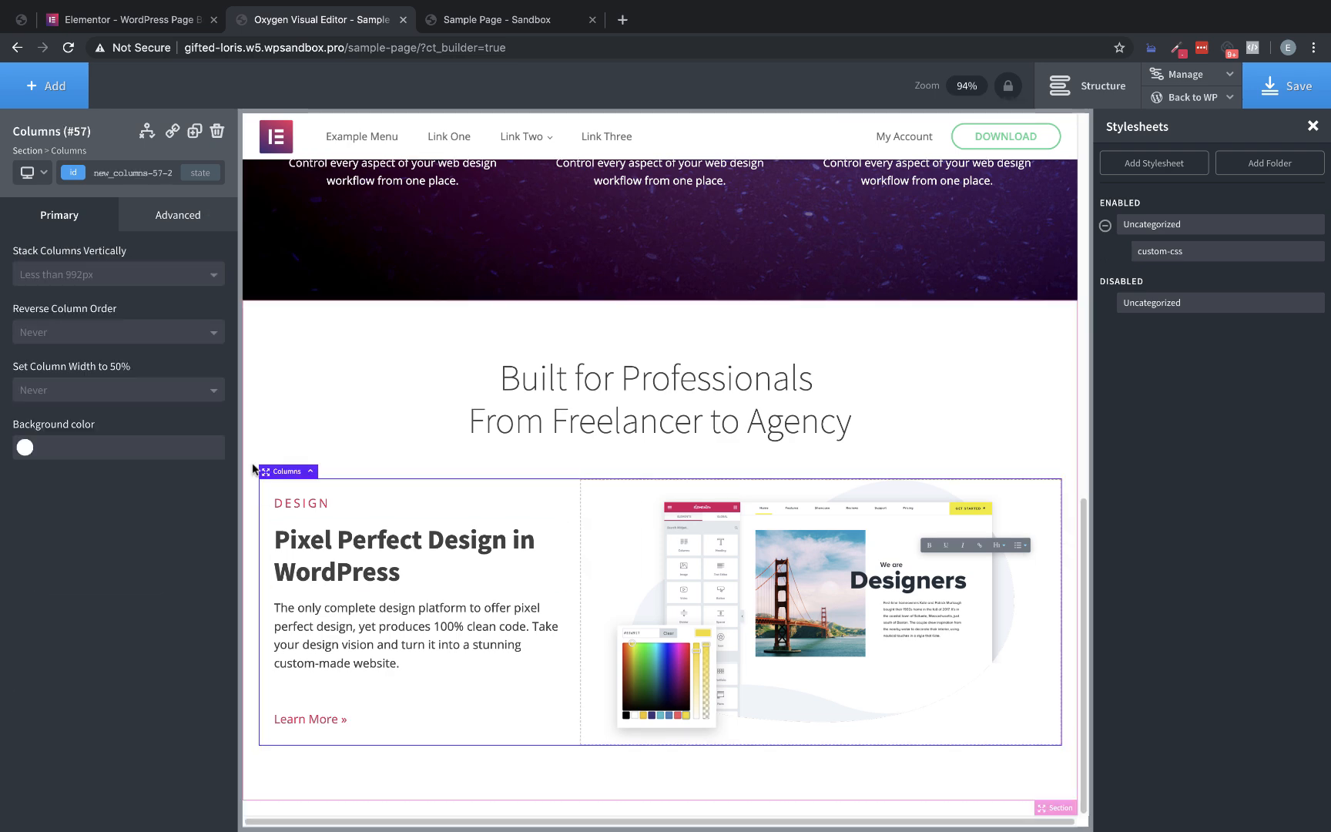
click(194, 131)
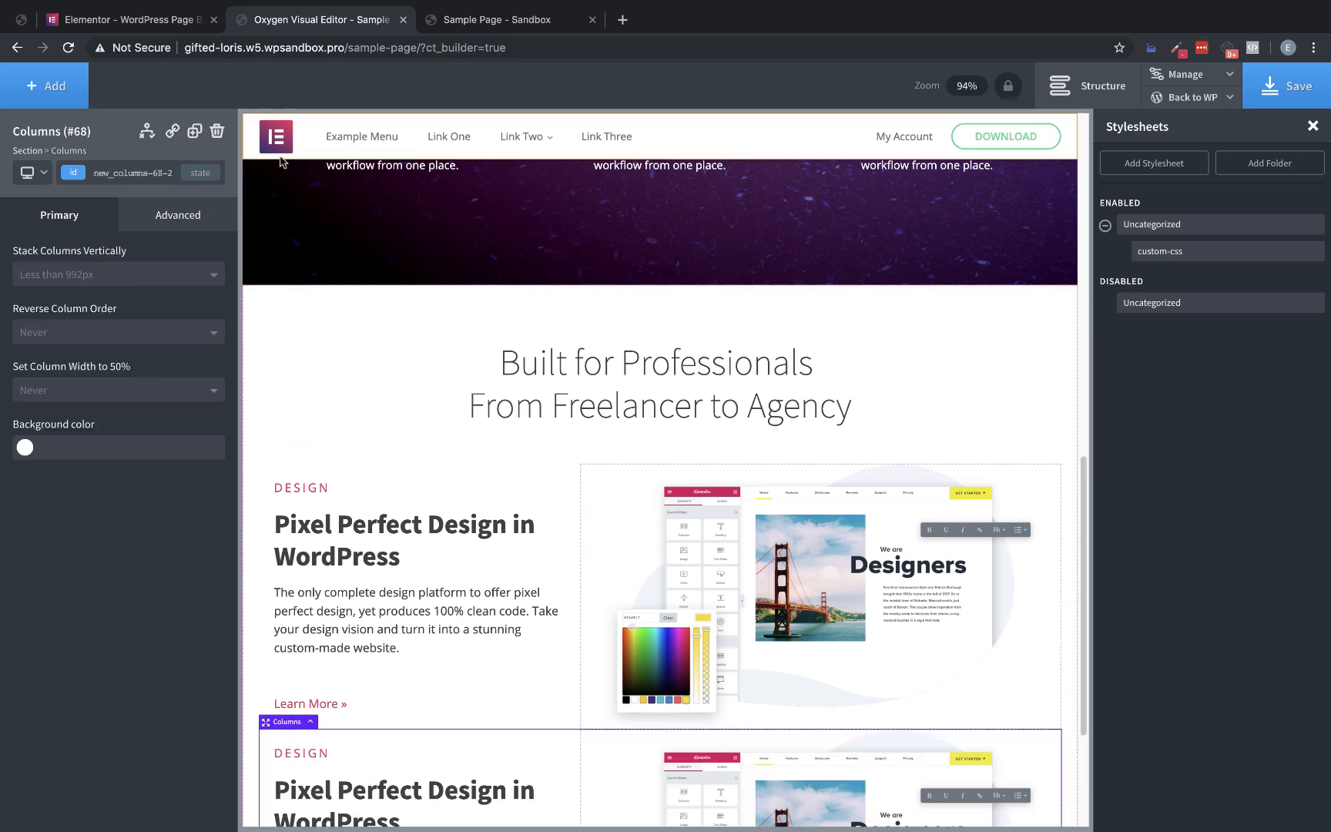
Check the gap between the Design and Marketing blocks on the Elementor page and set the duplicated Columns' top margin to 150 px
click(150, 8)
scroll(667, 309, down, 8)
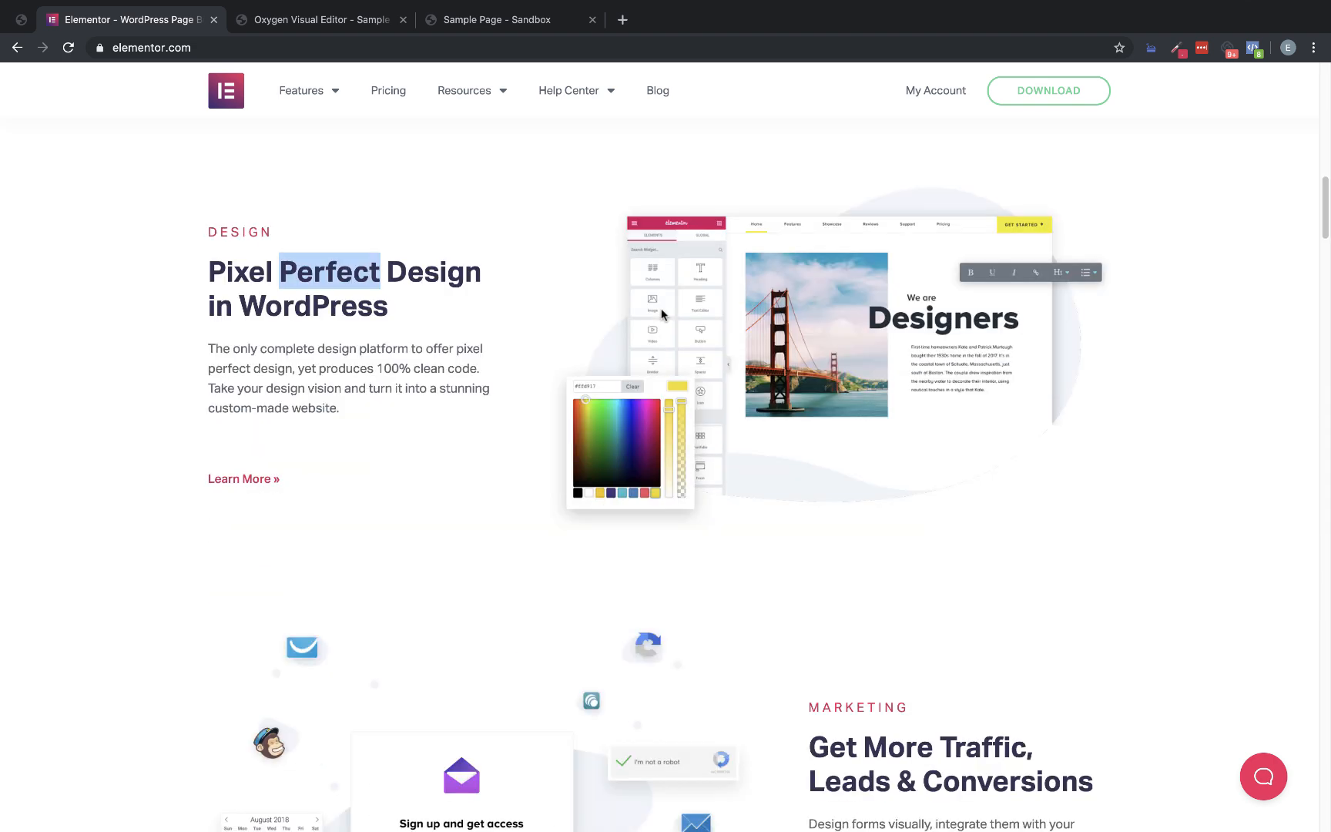
scroll(678, 324, down, 2)
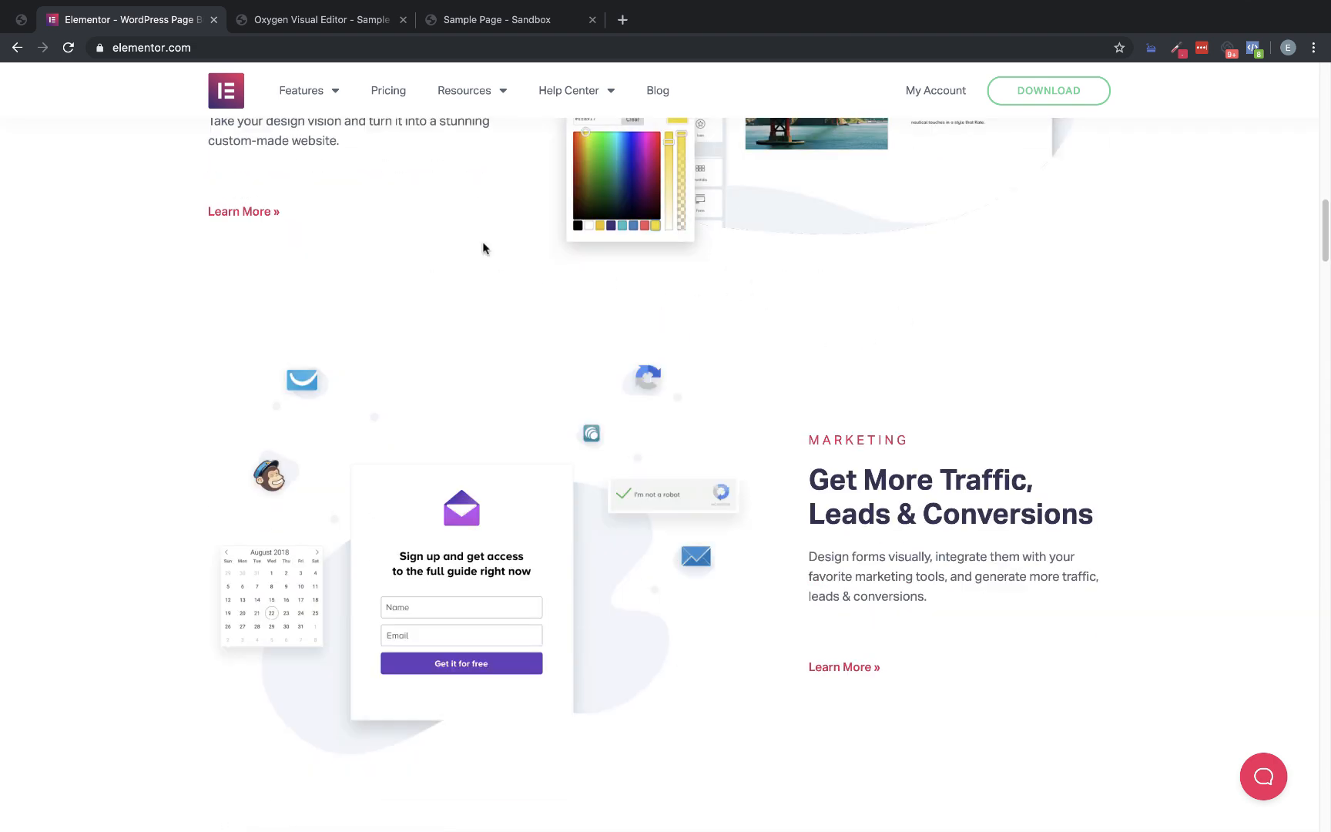
click(316, 19)
scroll(398, 421, down, 4)
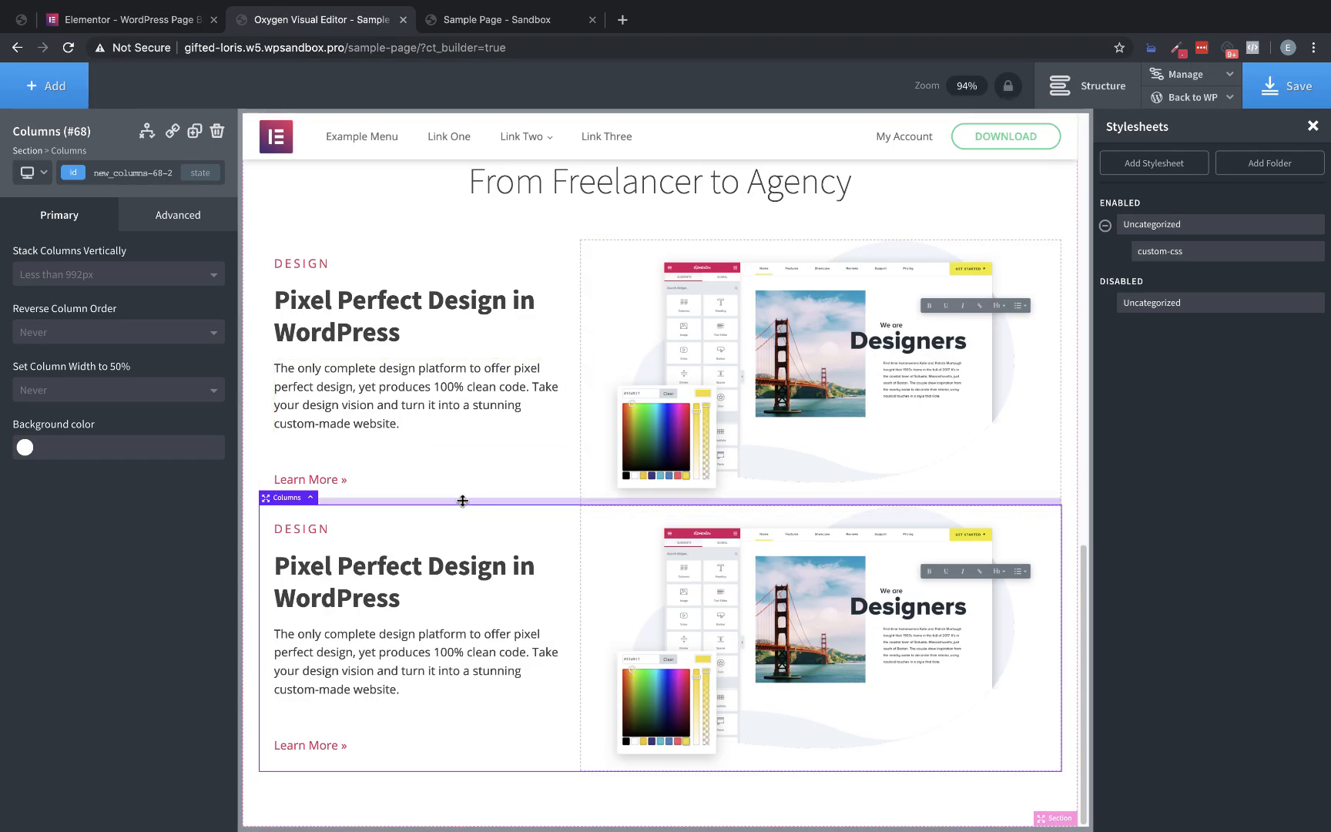
click(182, 224)
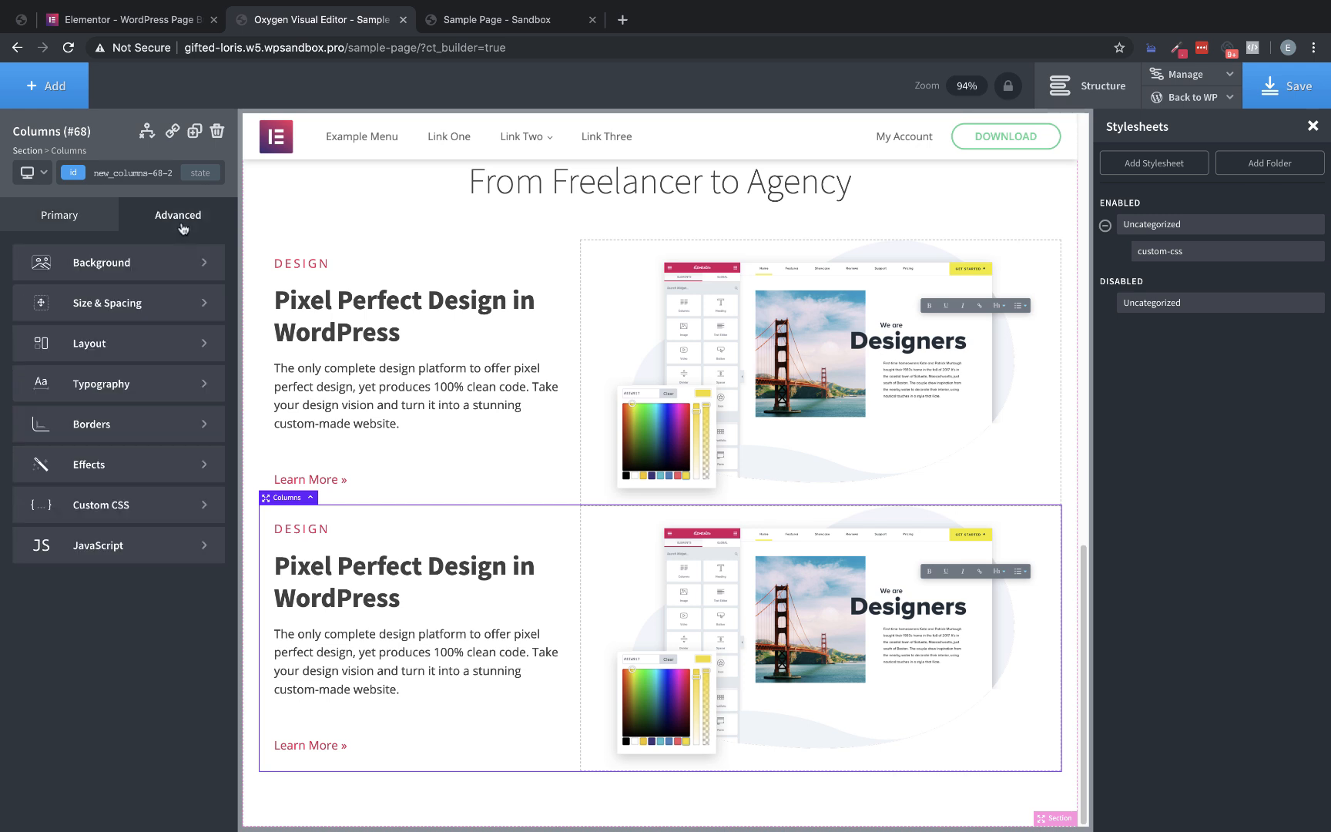
click(149, 312)
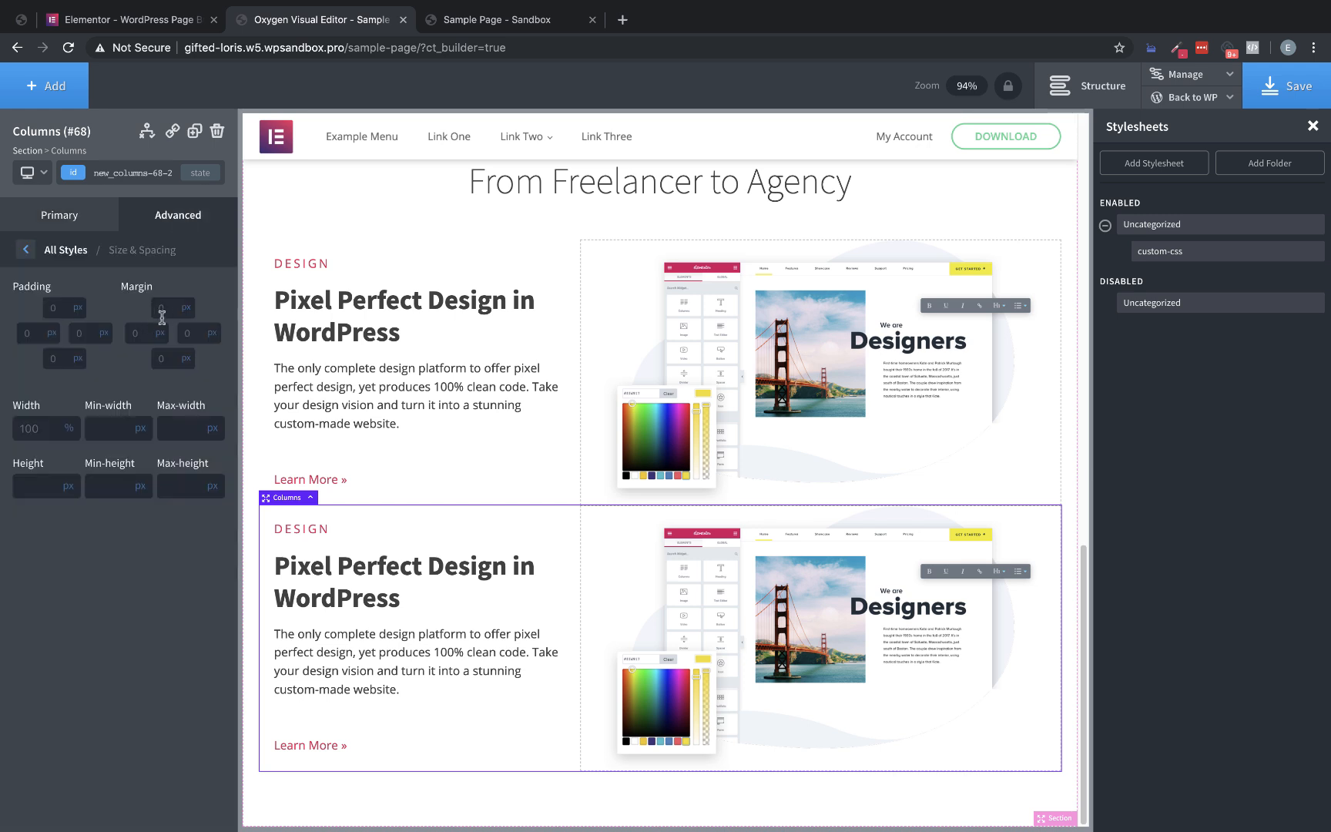
click(164, 308)
text(50)
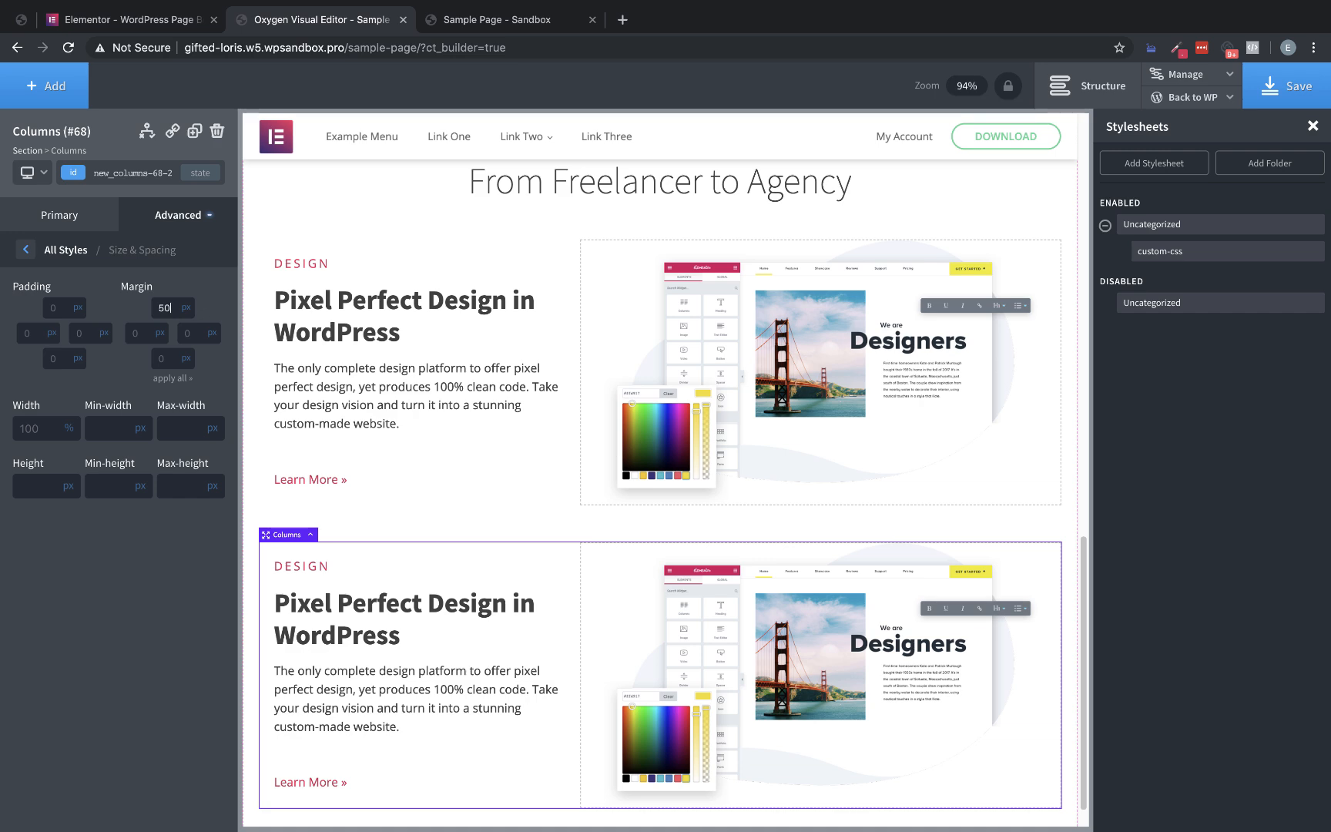
key(BackSpace)
key(BackSpace)
text(150)
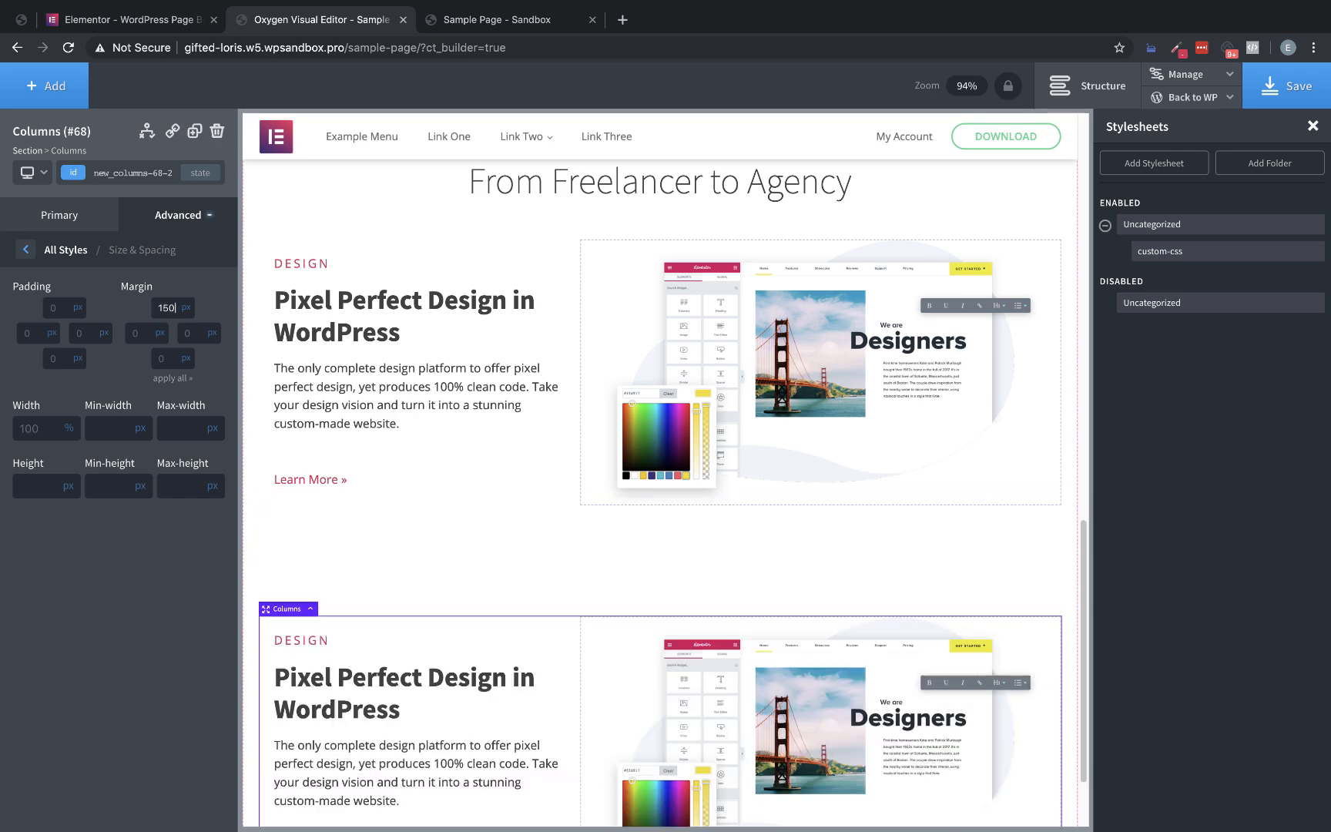
Compare the spacing between the two blocks in the Oxygen editor with the Elementor page
click(109, 19)
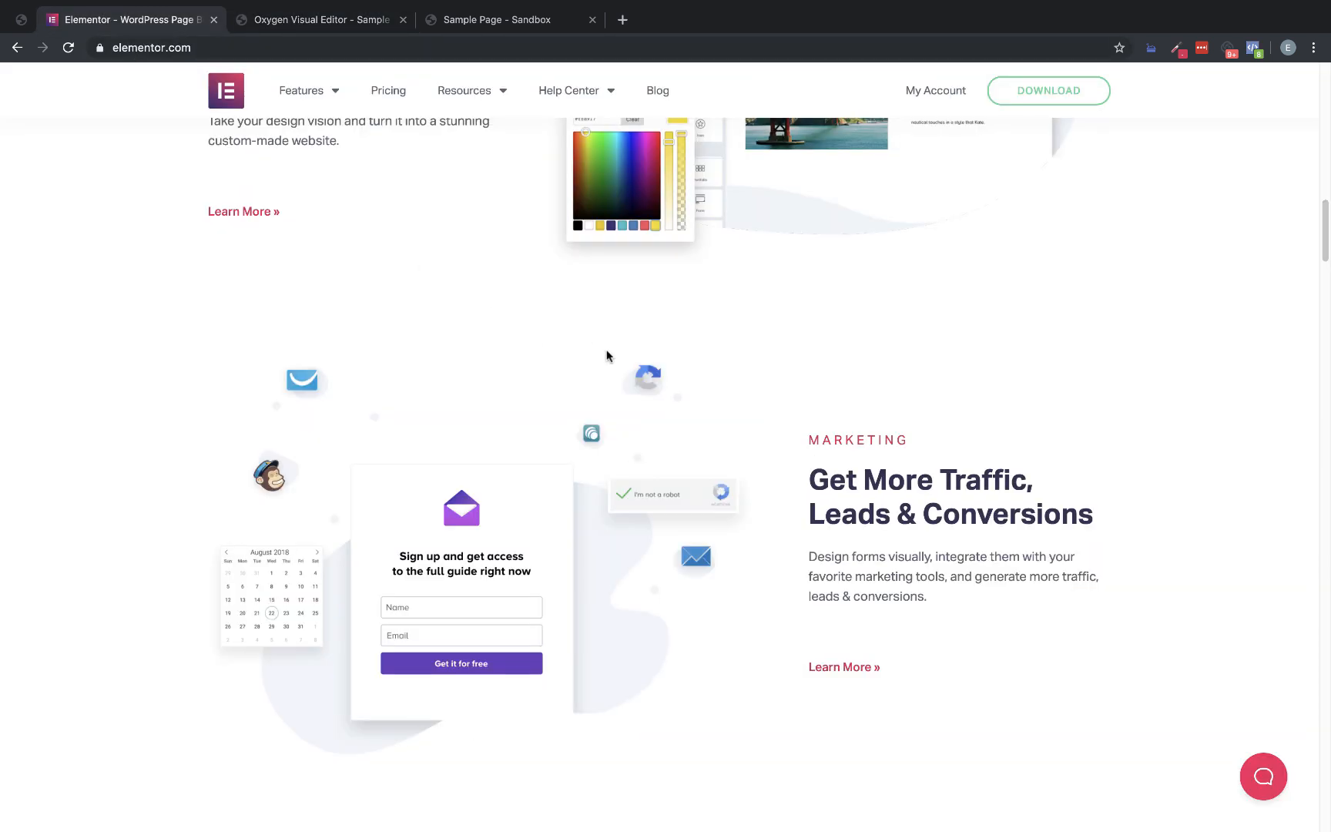
scroll(604, 354, up, 7)
scroll(607, 345, down, 5)
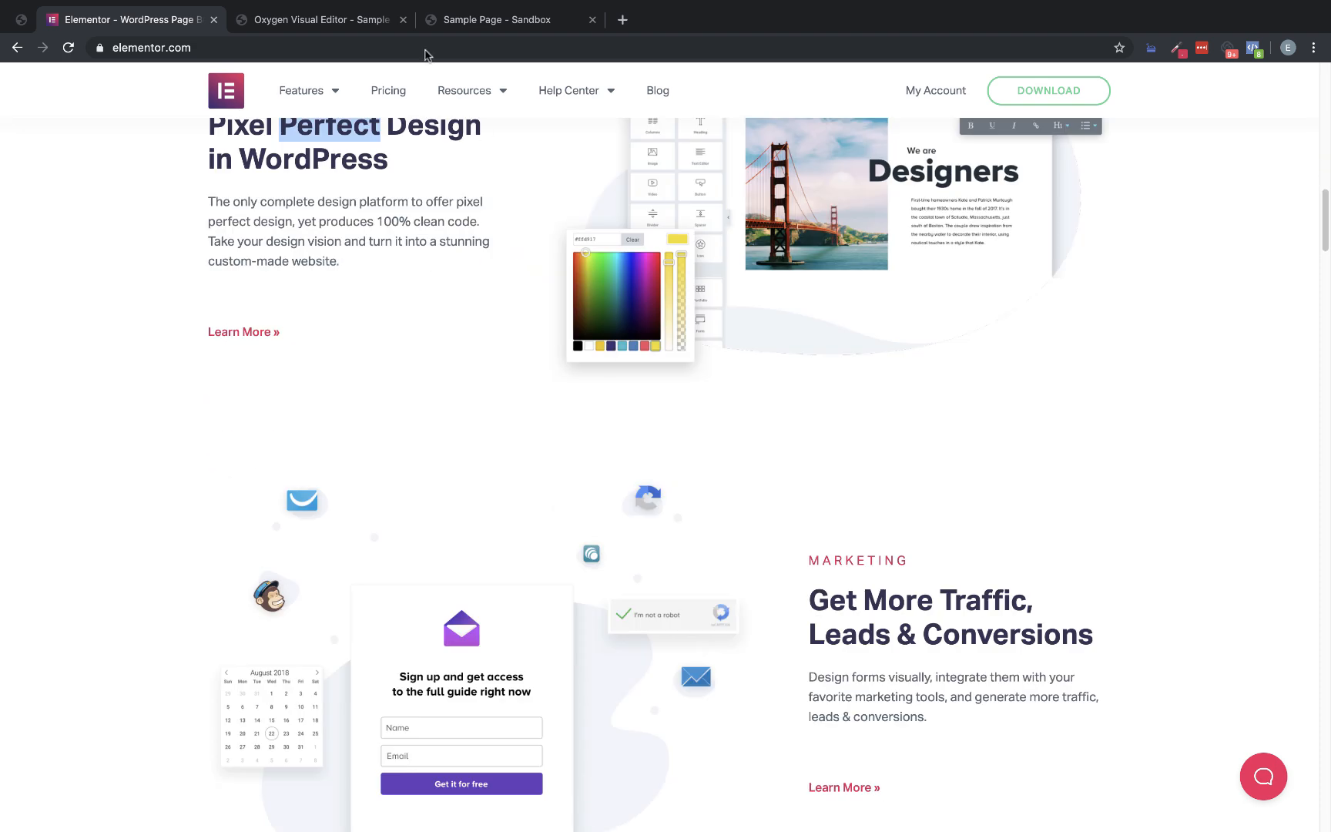
click(295, 18)
scroll(535, 395, down, 2)
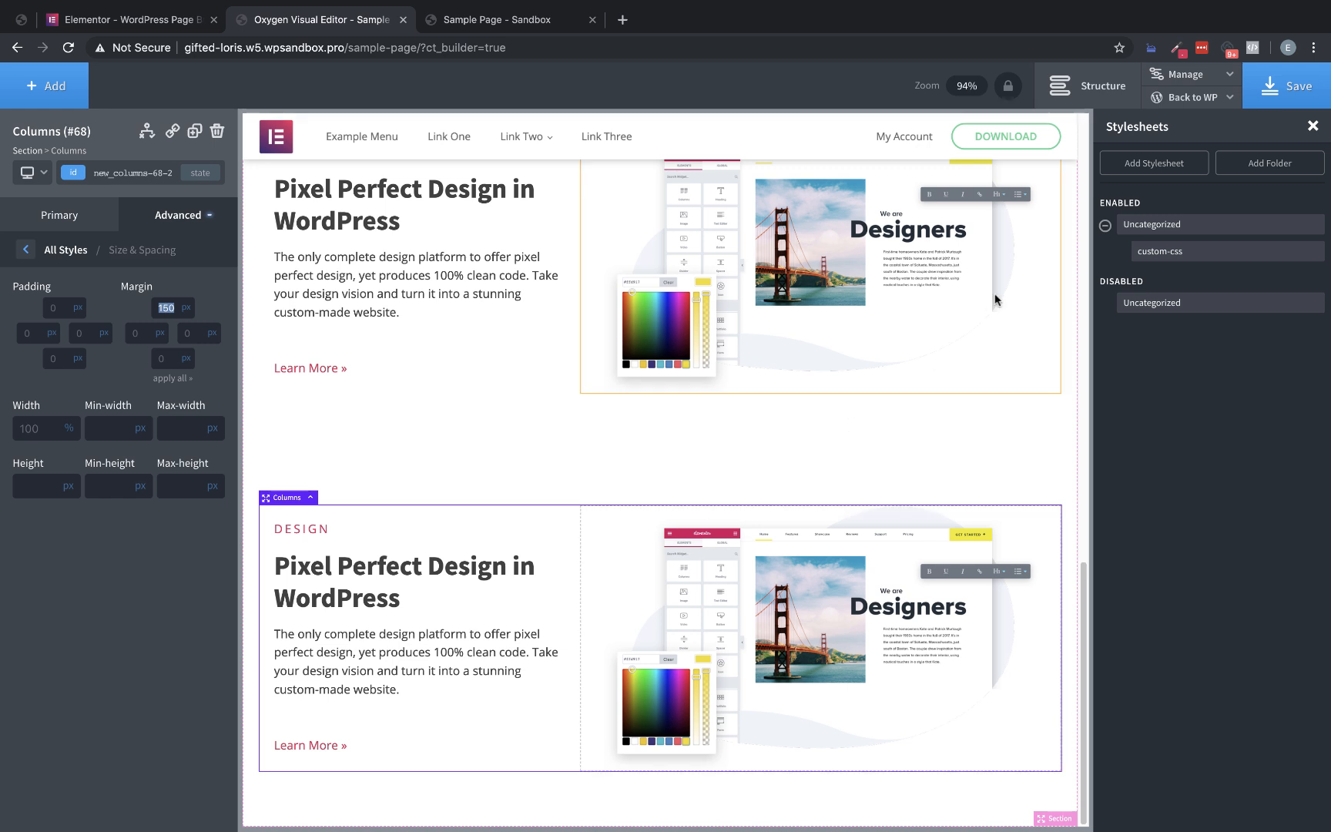
Reorder the duplicated Columns in the structure tree so the image div comes before the text div
click(1090, 105)
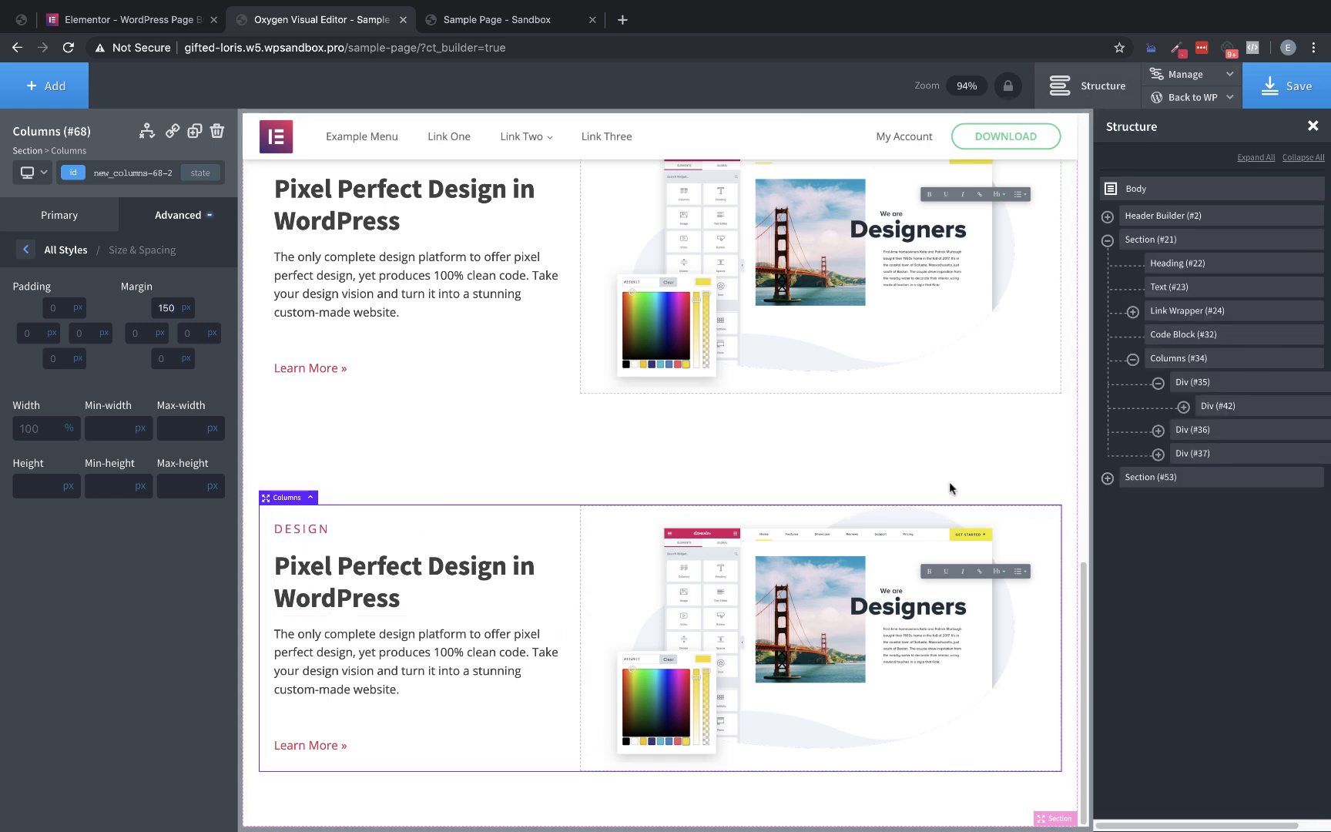
click(1164, 383)
click(1158, 383)
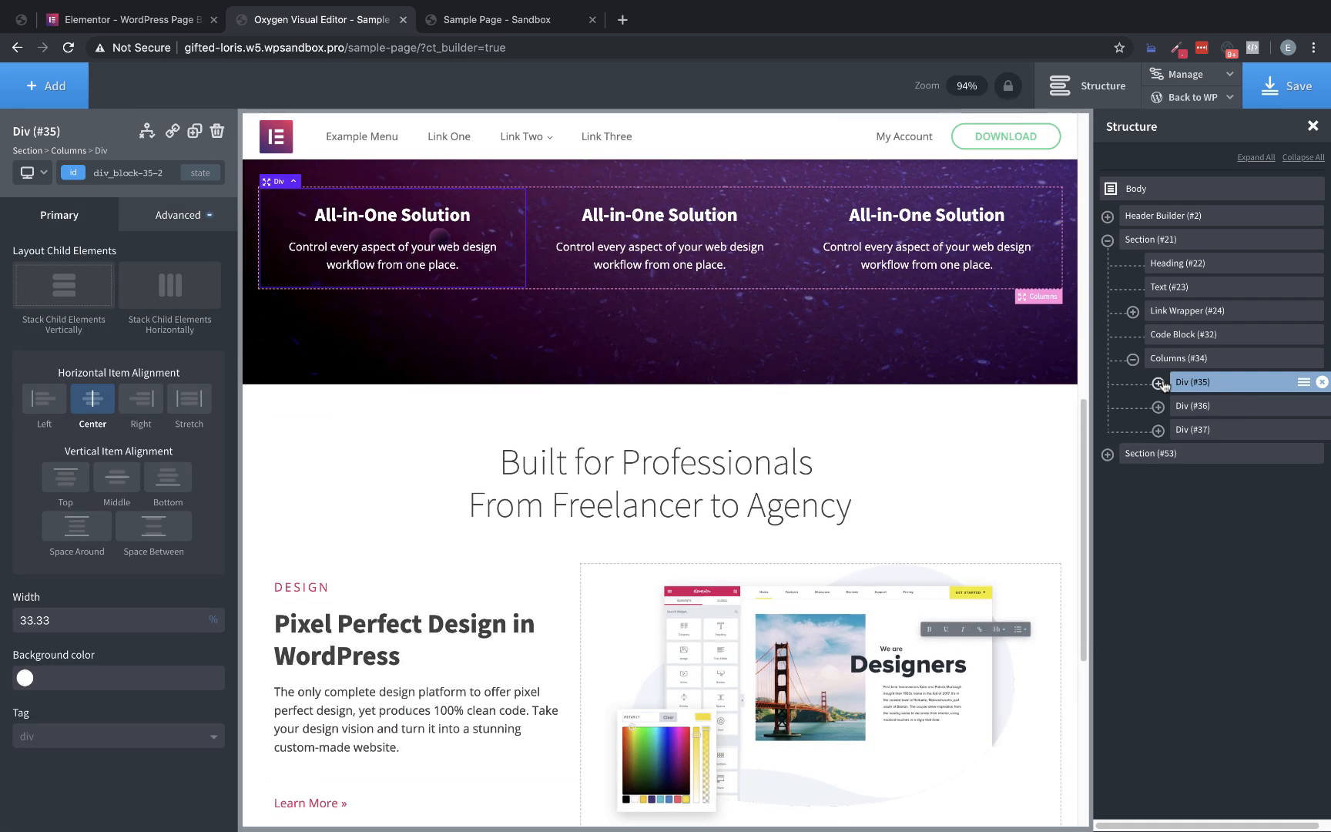
scroll(556, 543, down, 5)
click(556, 543)
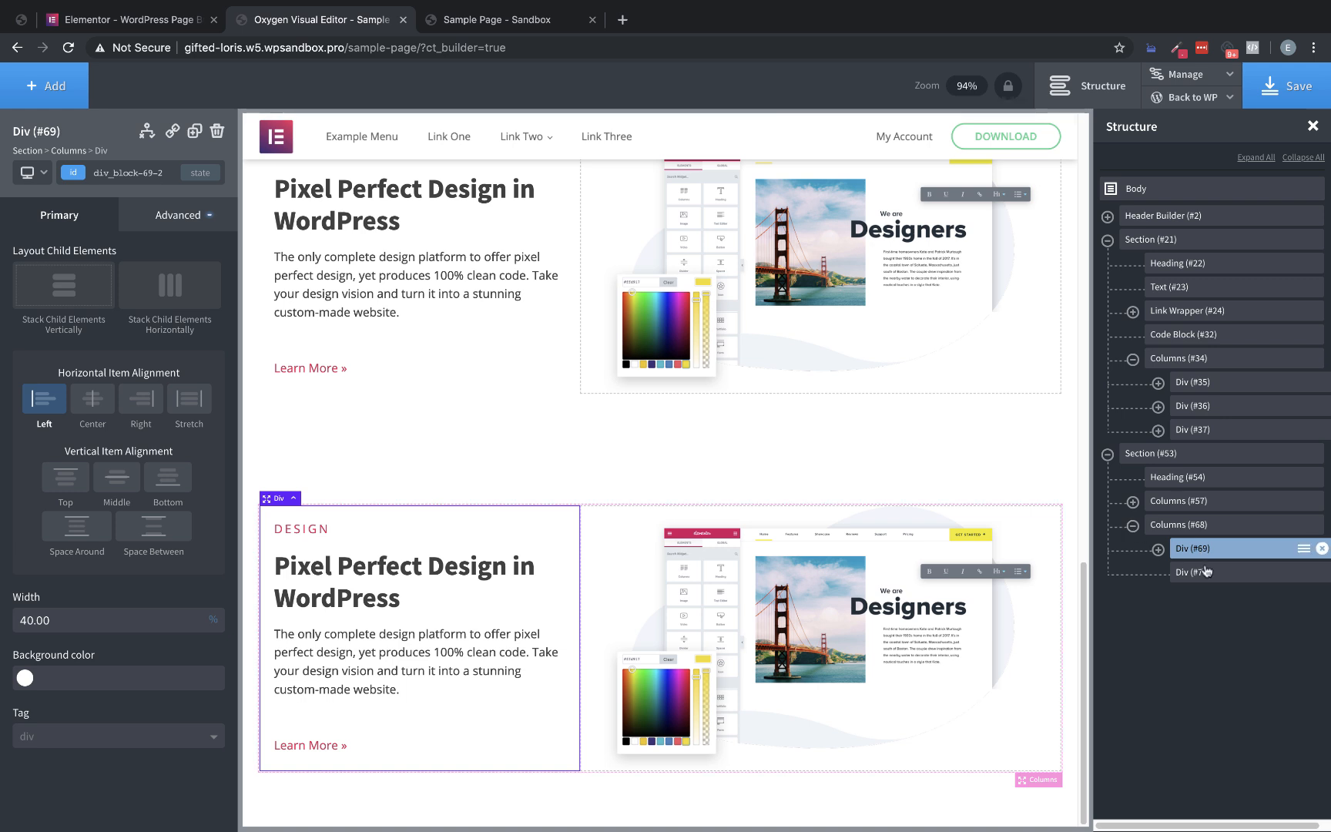
drag(1202, 579, 1209, 545)
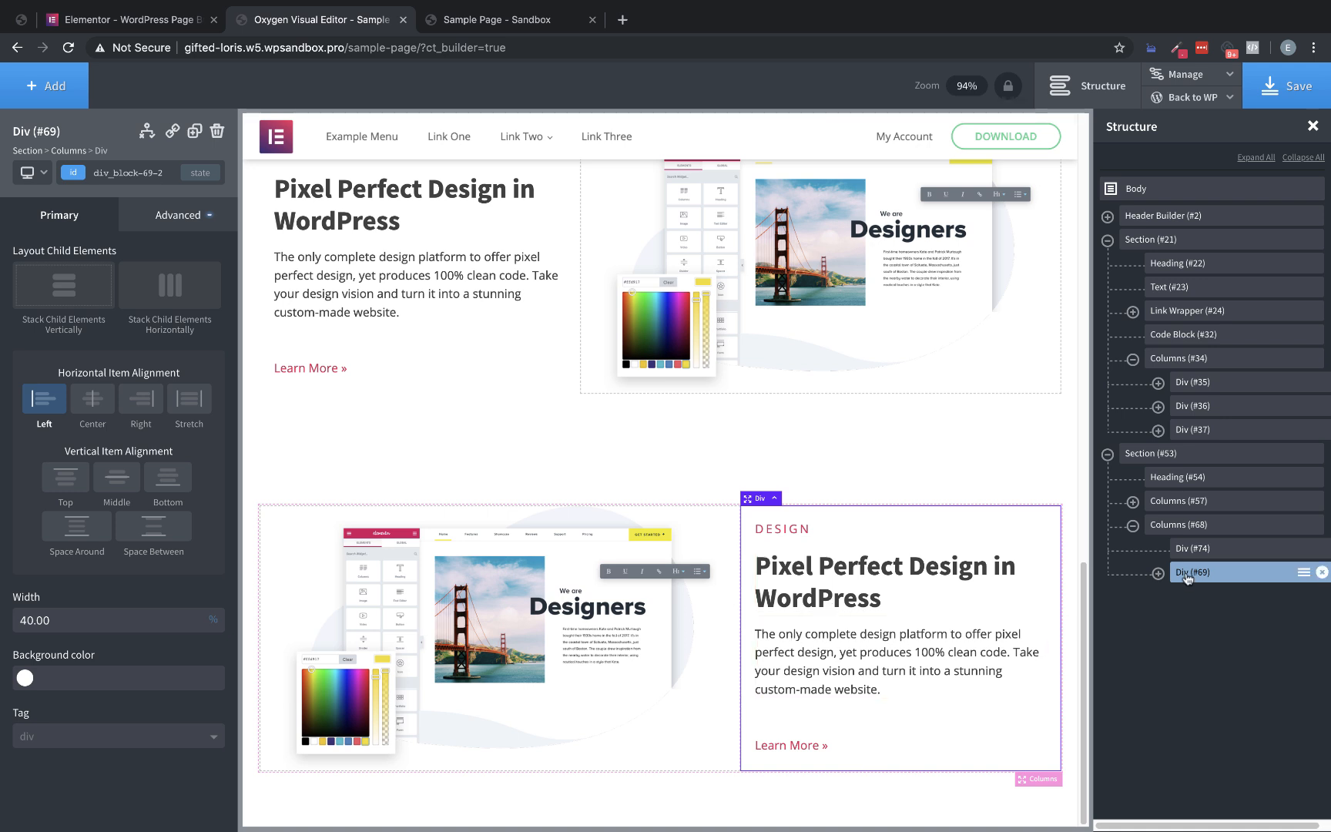
Upload Homepage_Marketing_Optimized.png as the background image of the duplicated Columns' image div and save the page
click(475, 607)
click(188, 221)
click(152, 268)
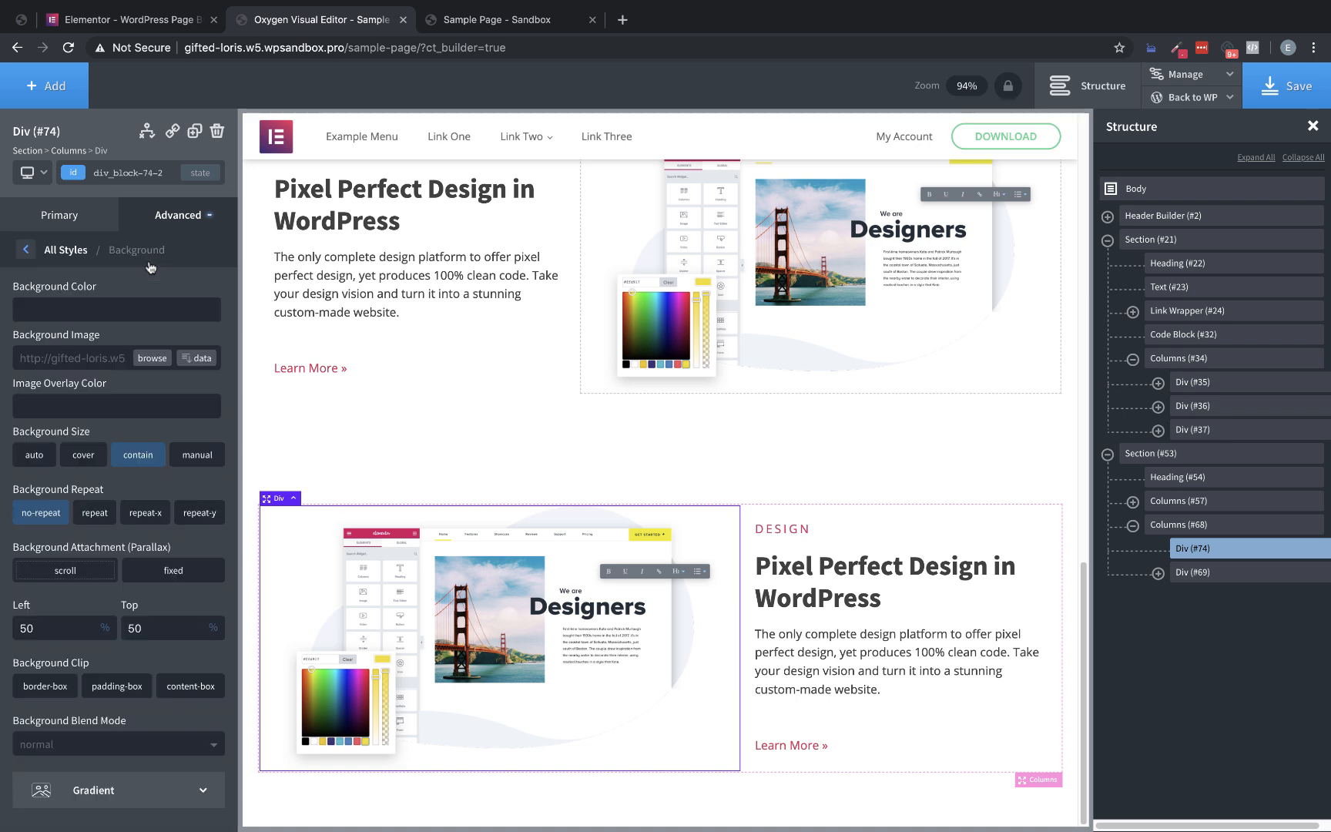
click(152, 364)
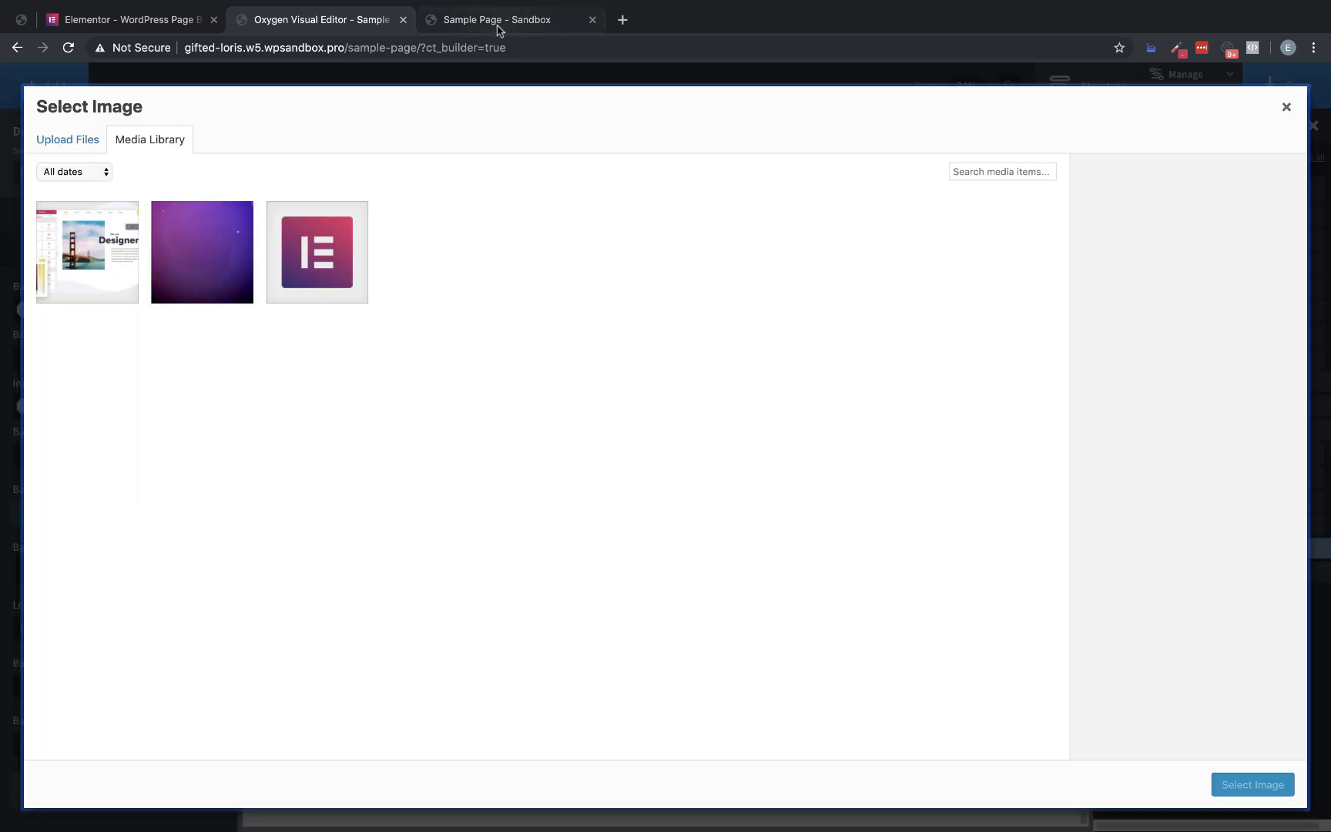
scroll(551, 5, down, 2)
drag(493, 115, 469, 508)
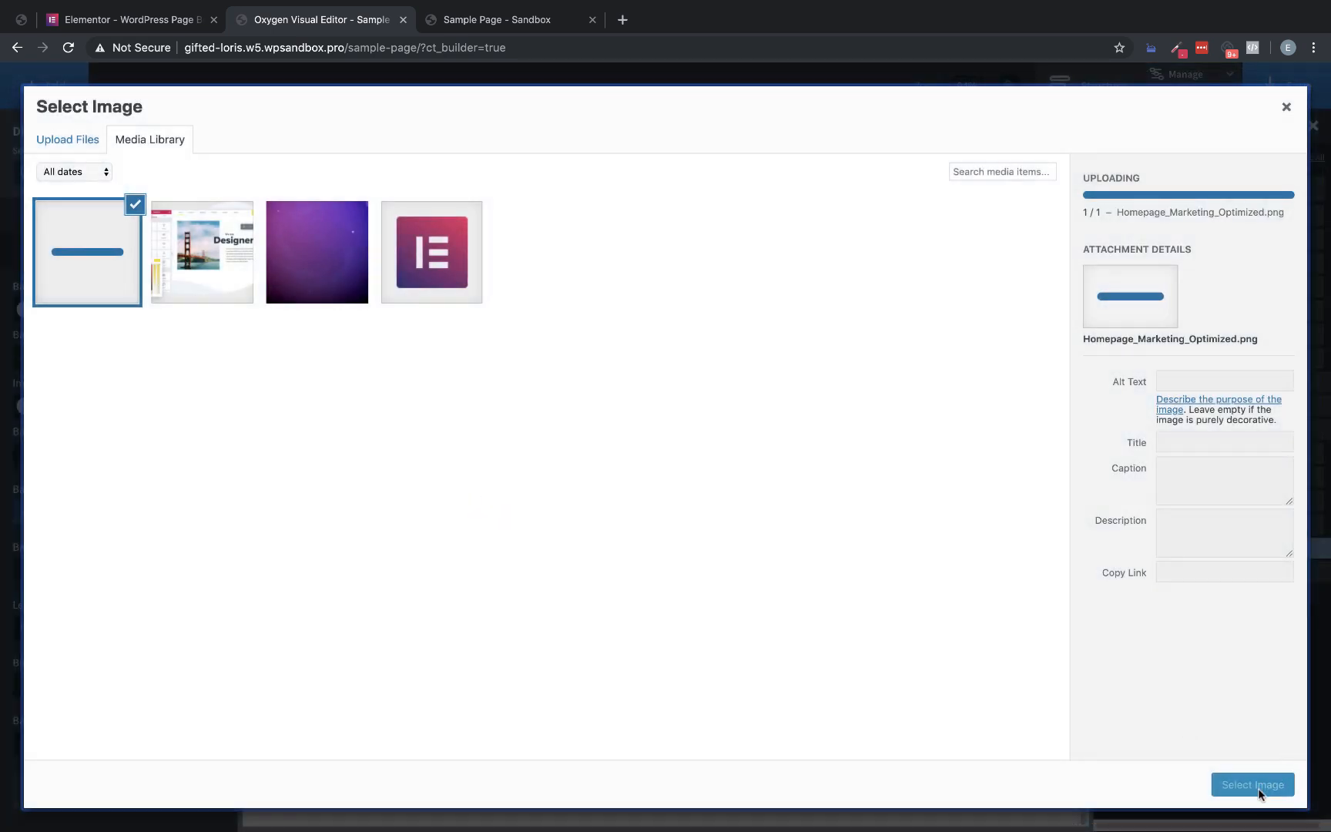
click(1258, 788)
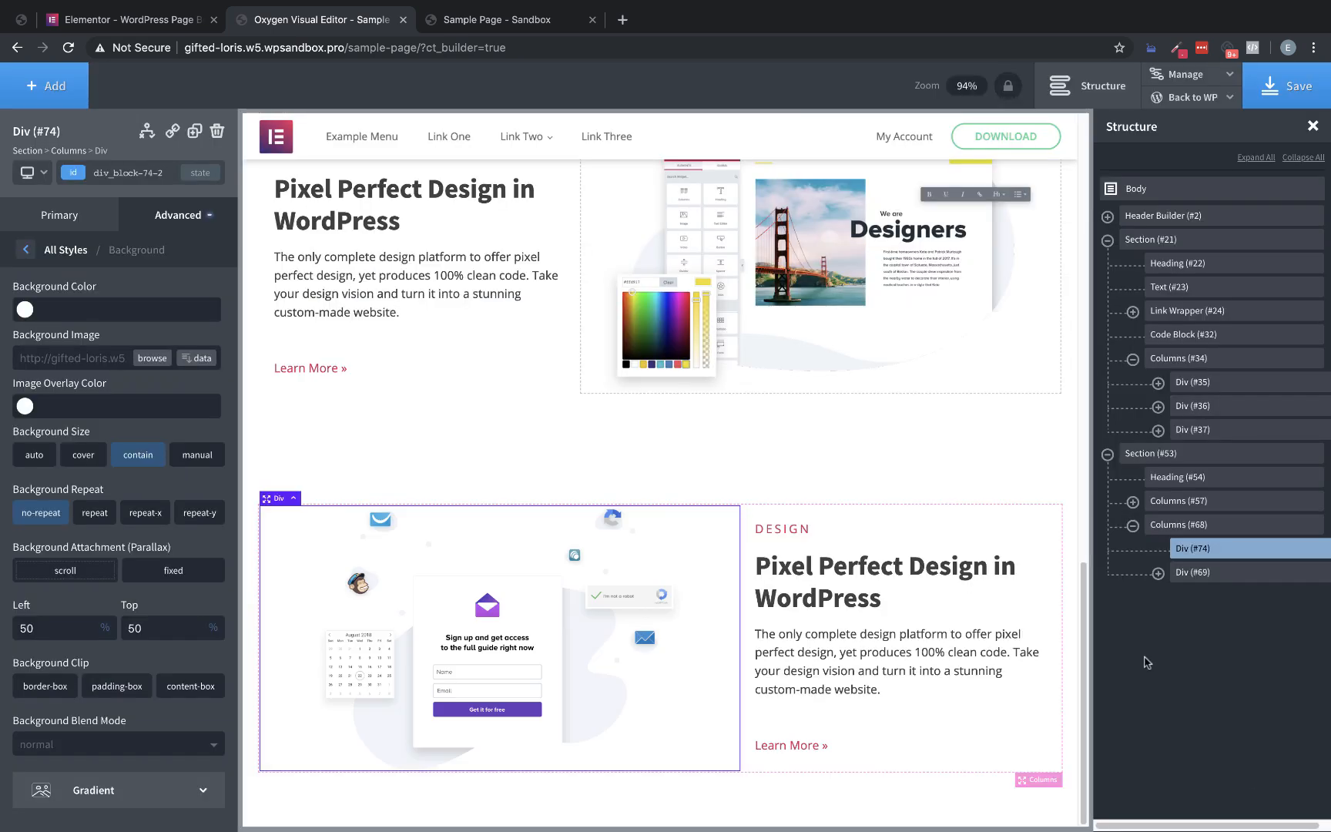
click(1251, 99)
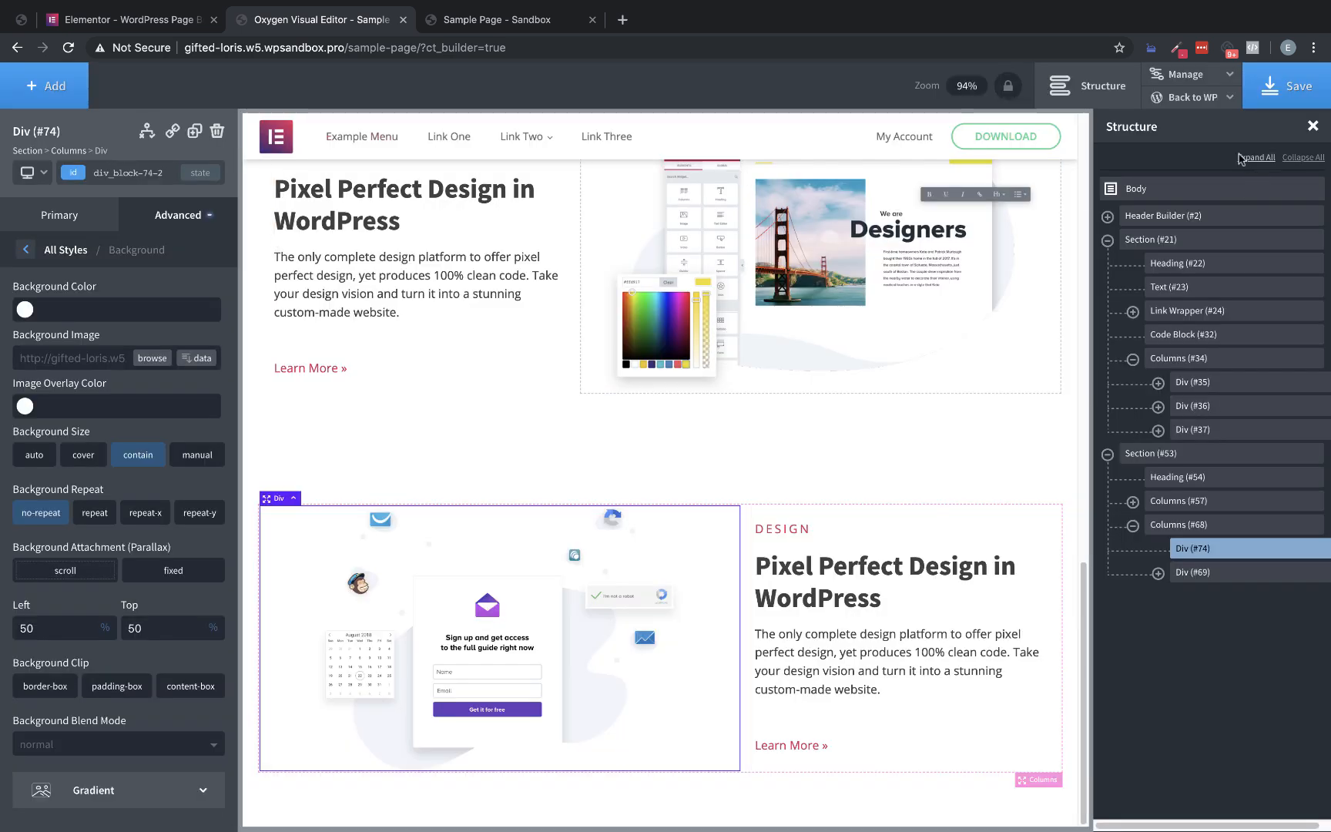
Review the live Sample Page from the header and Link Two dropdown through the hero and All-in-One Solution columns to Built for Professionals
click(518, 19)
drag(520, 17, 330, 17)
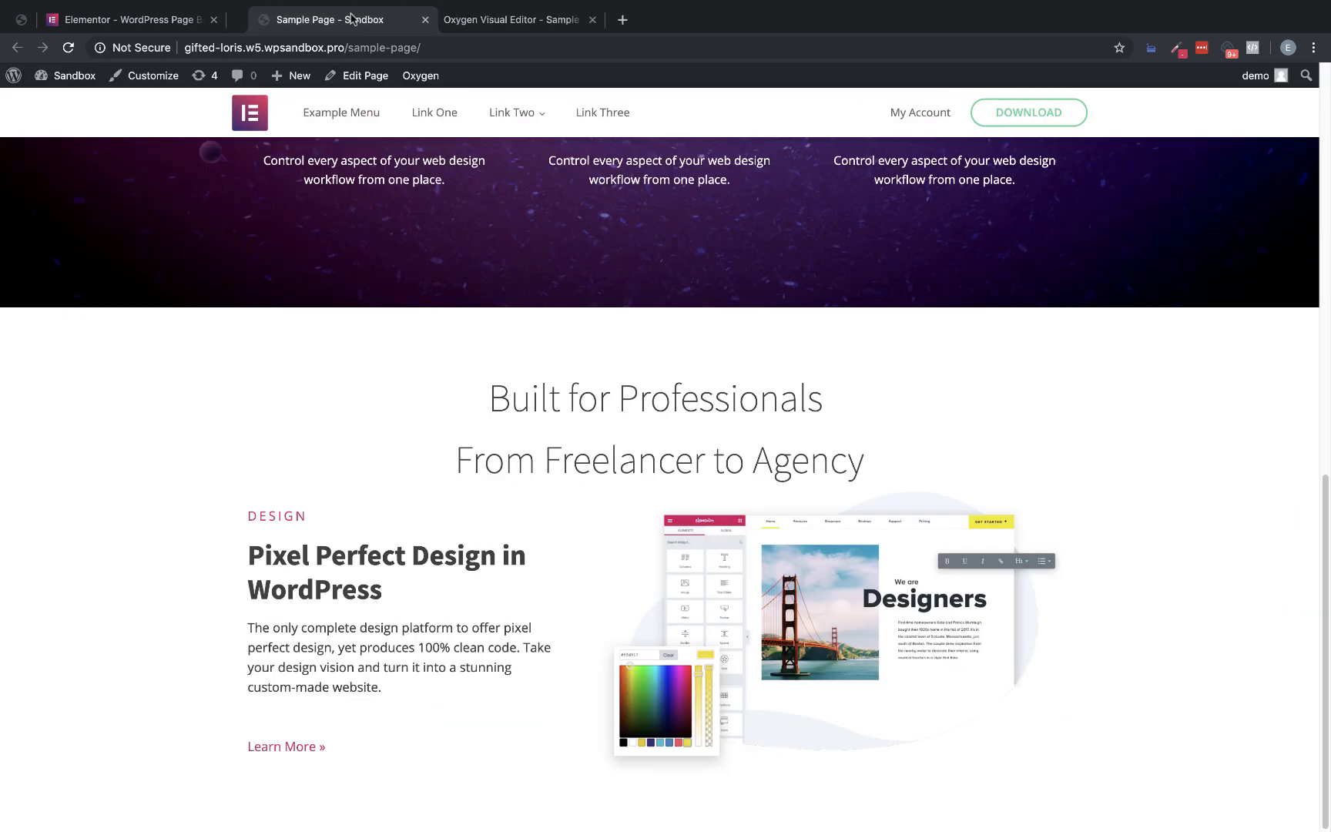
scroll(549, 412, up, 15)
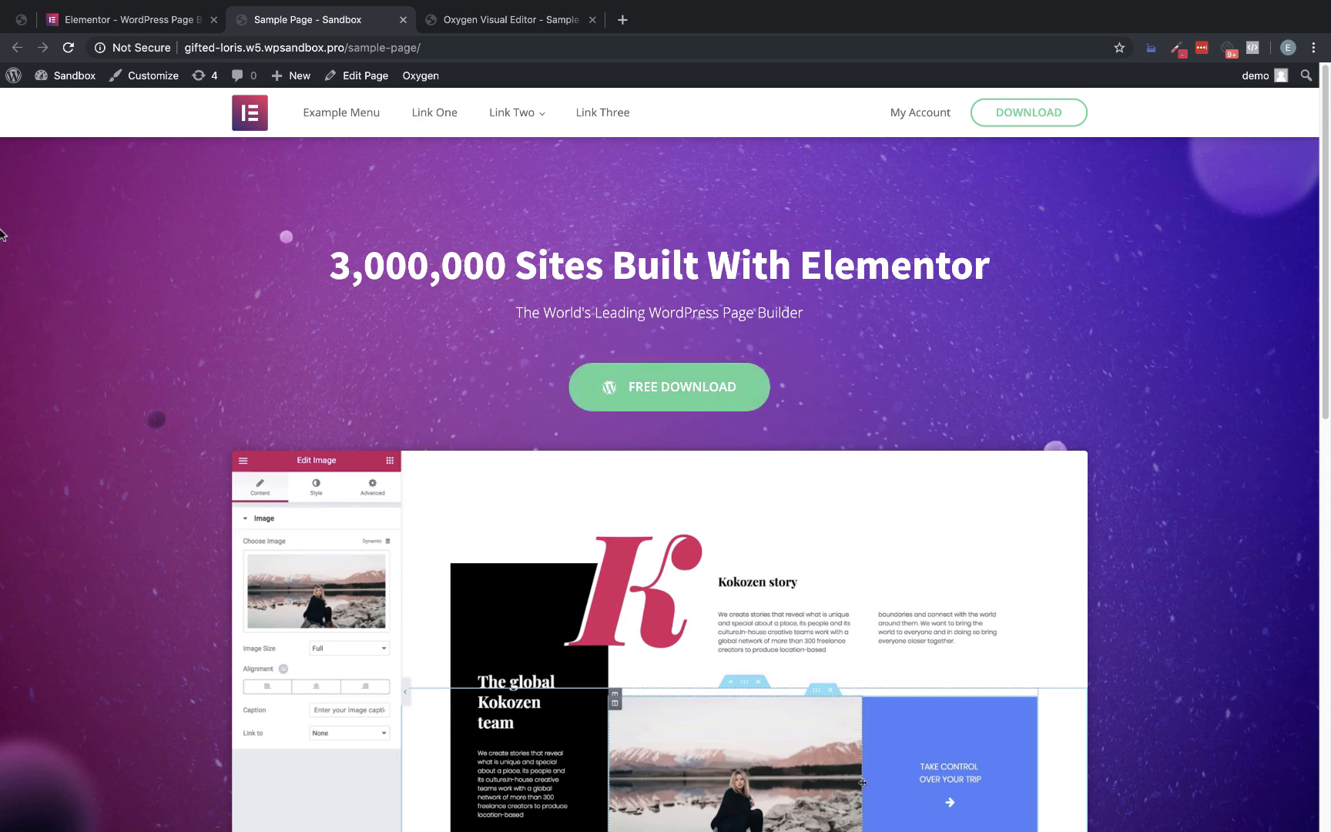
scroll(584, 308, down, 3)
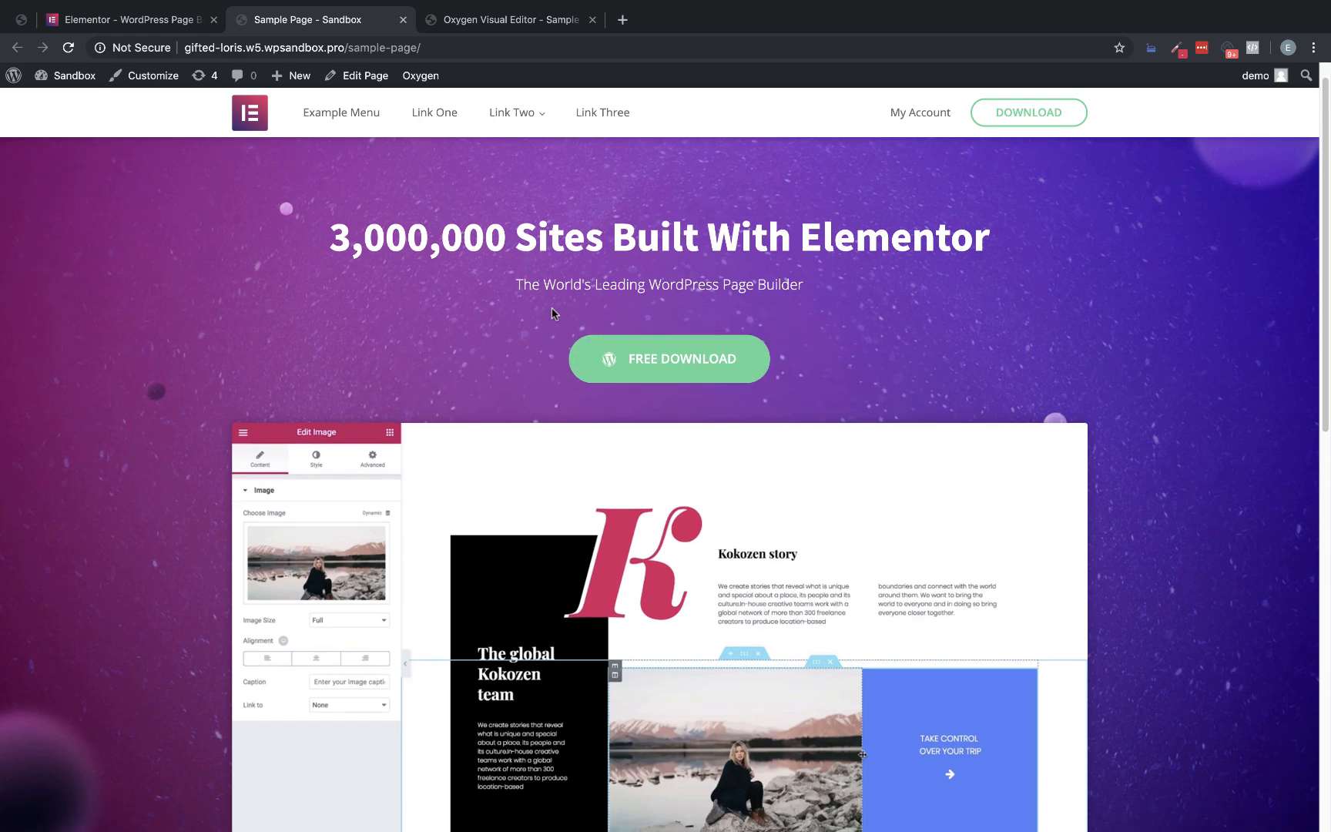
scroll(1055, 316, up, 3)
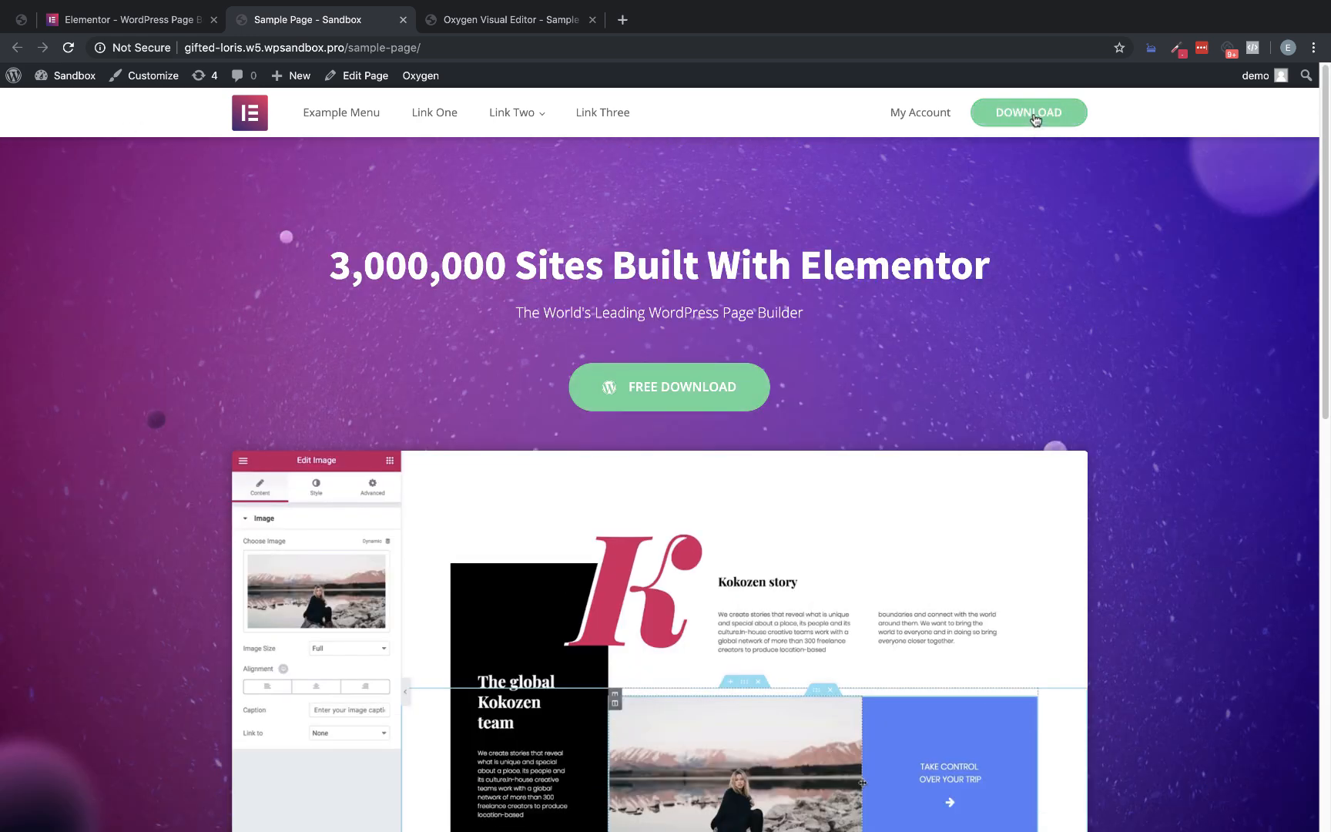
mouse_move(555, 114)
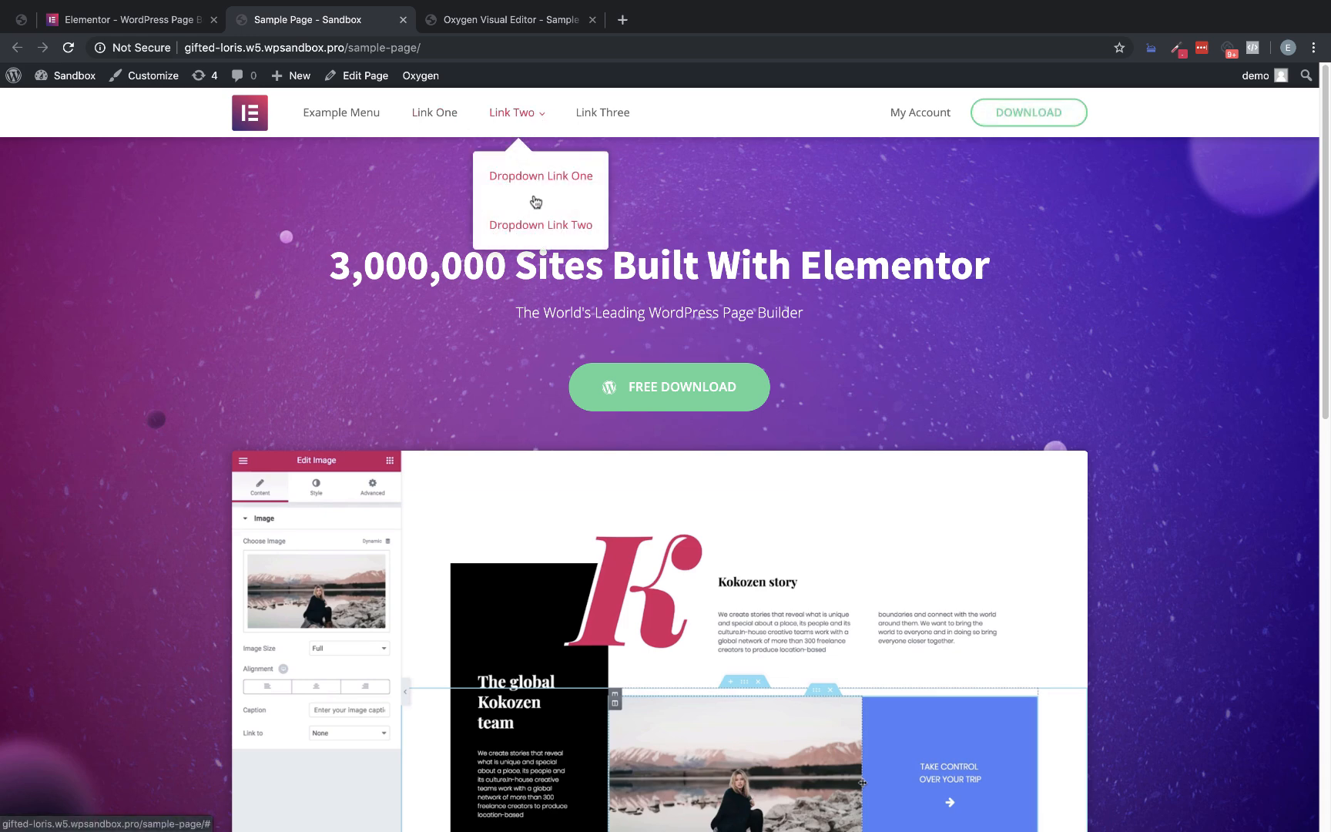
scroll(1046, 333, down, 3)
scroll(1109, 339, down, 1)
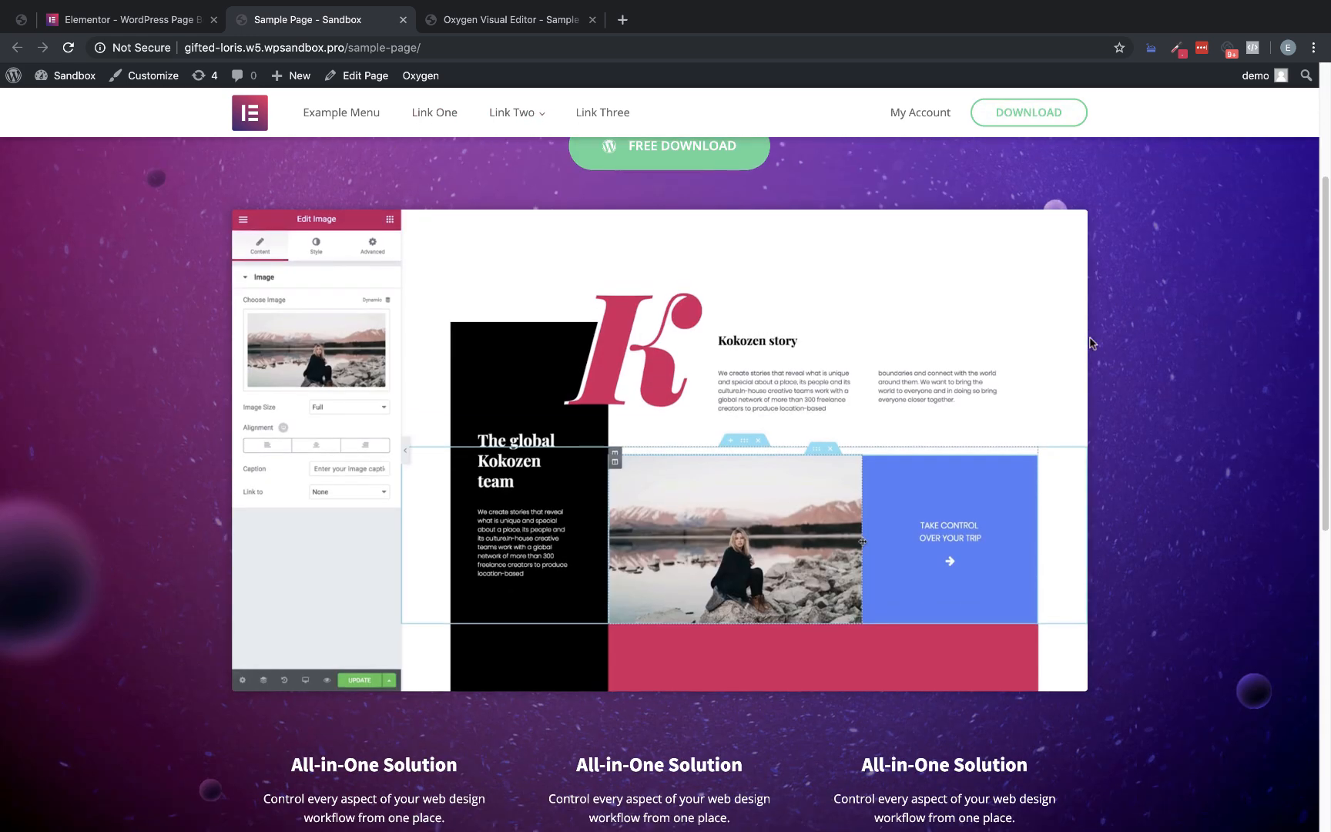
scroll(686, 476, down, 3)
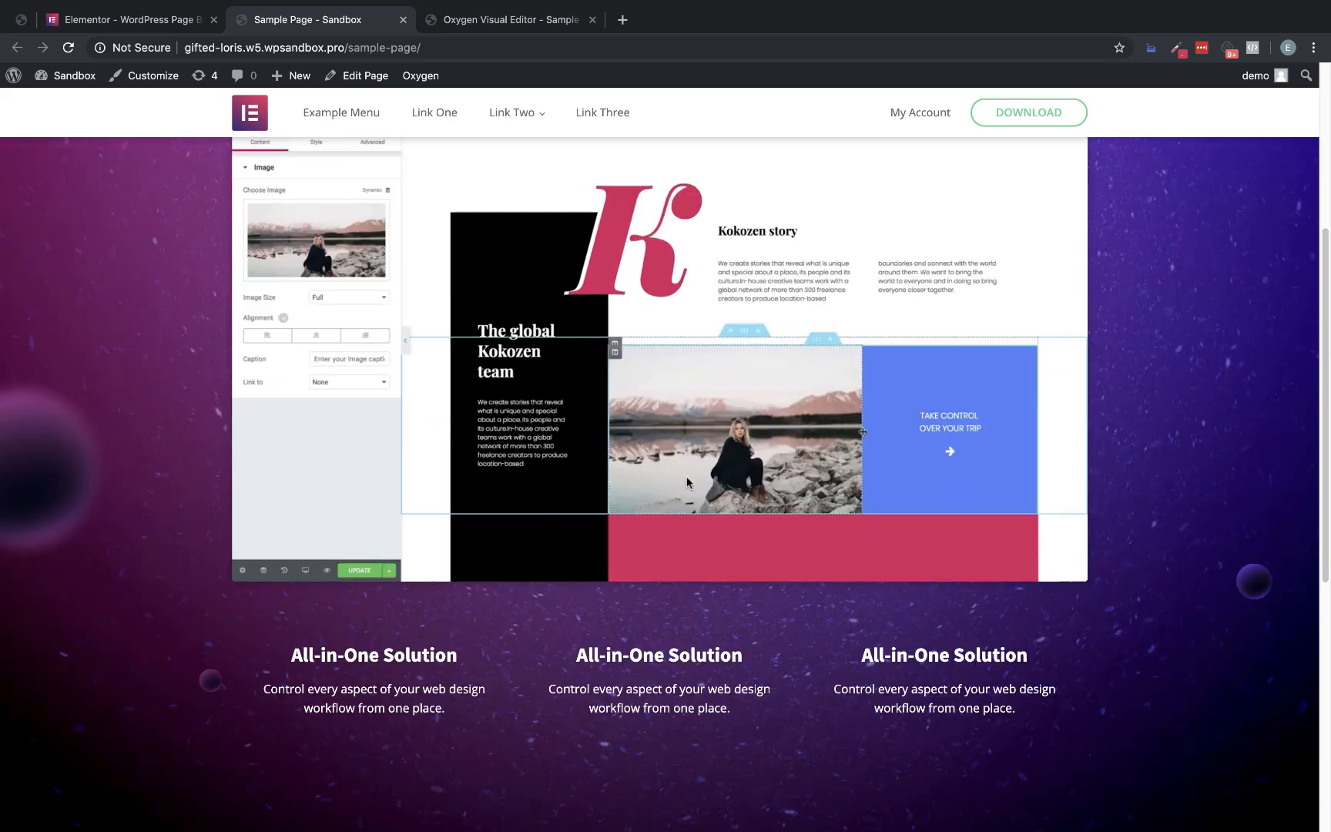
scroll(686, 476, up, 3)
scroll(662, 474, down, 5)
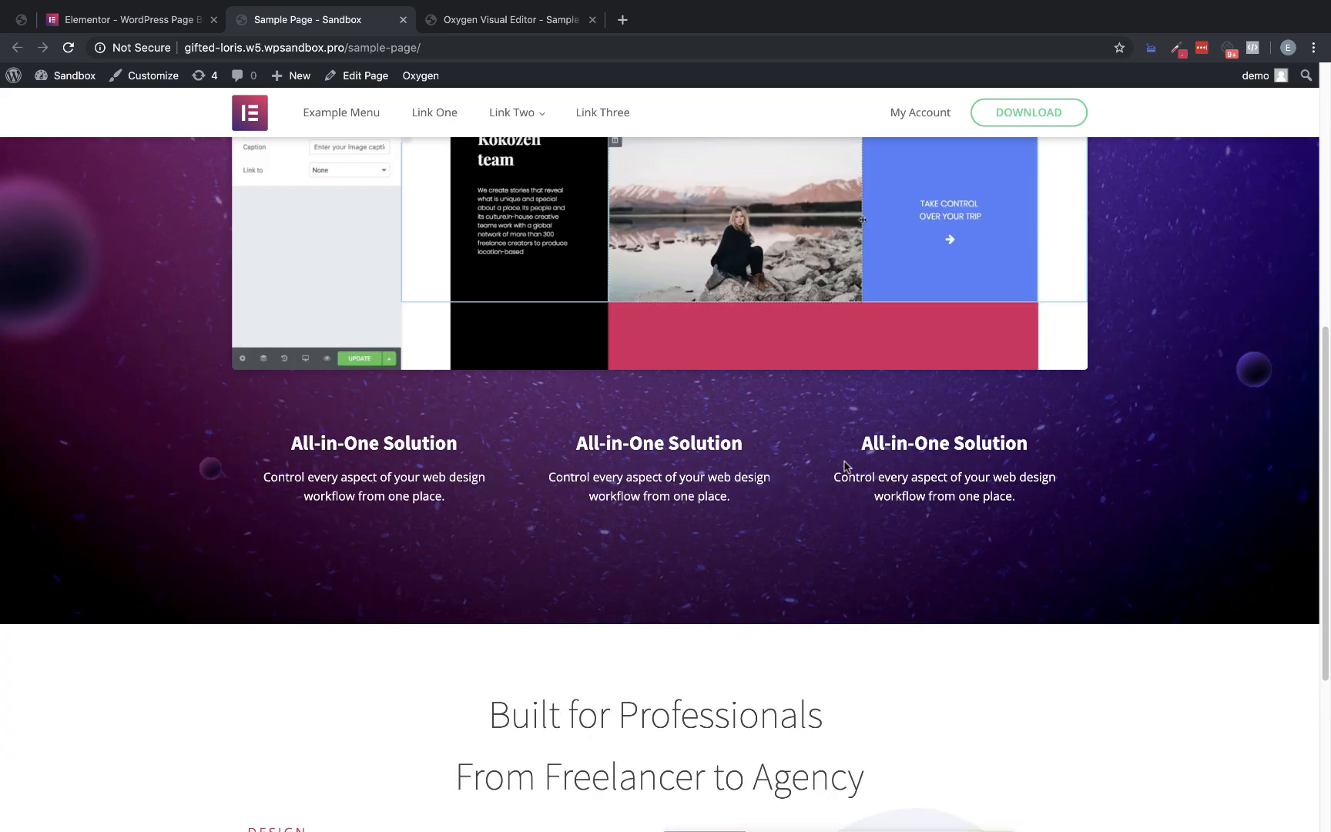
scroll(714, 471, down, 4)
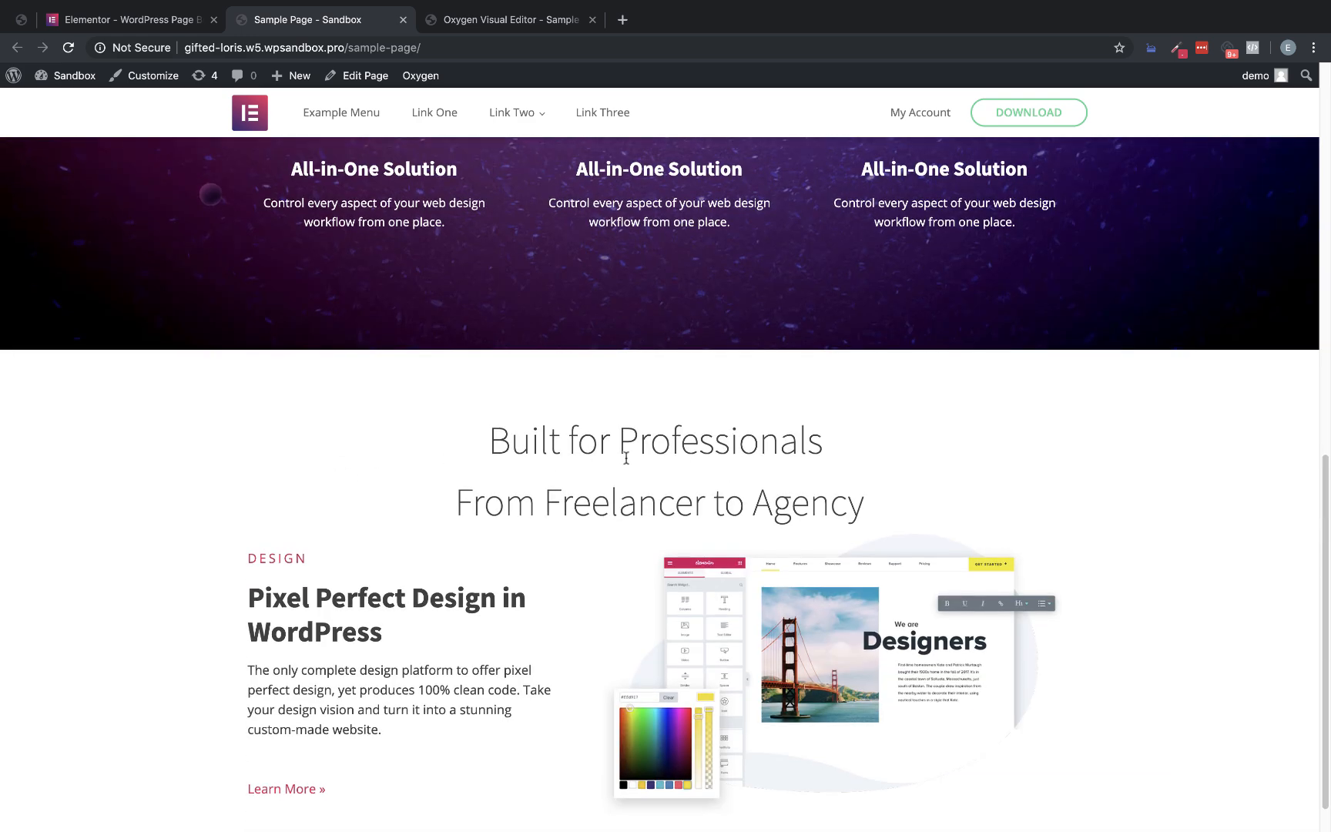
Reload the live Sample Page and compare its Built for Professionals heading and Design block with the Elementor page
click(68, 47)
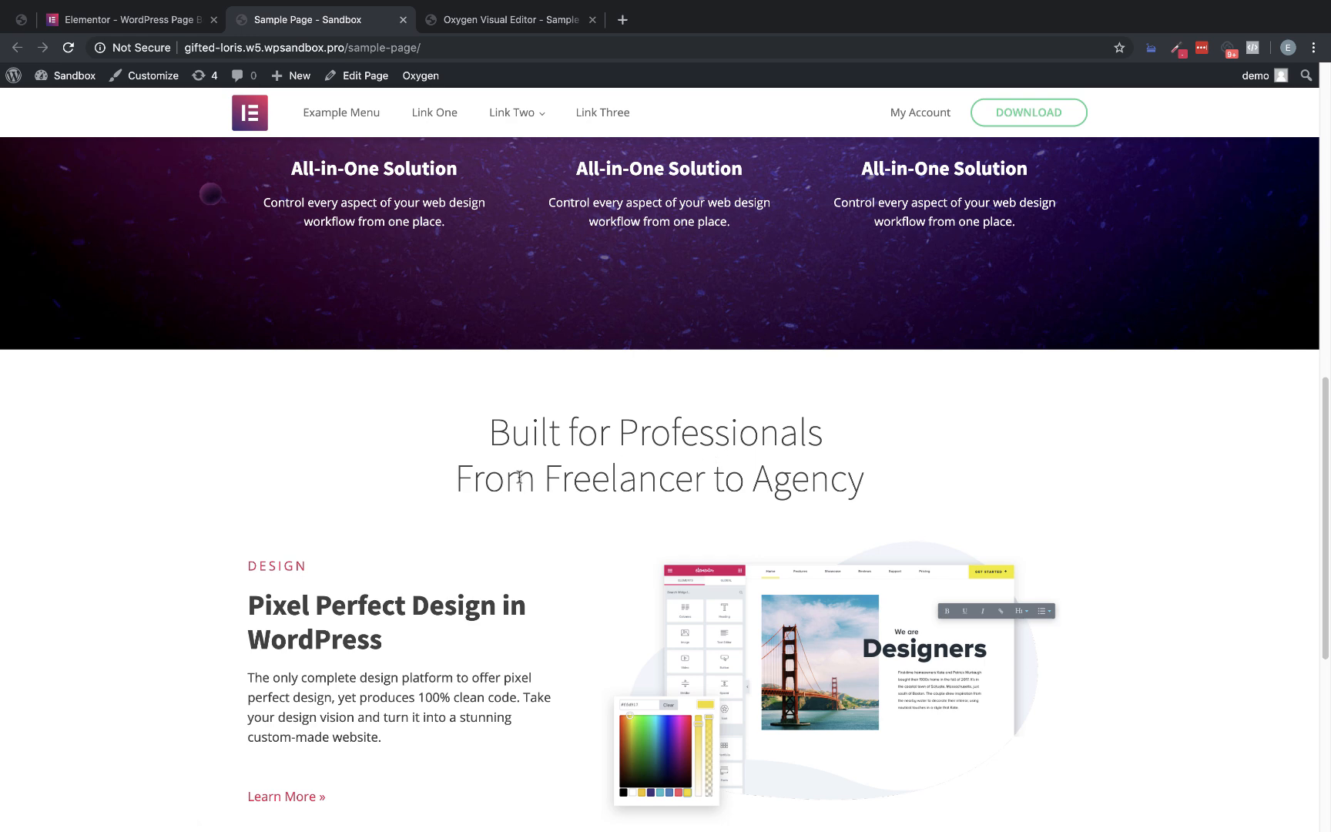
scroll(470, 438, down, 3)
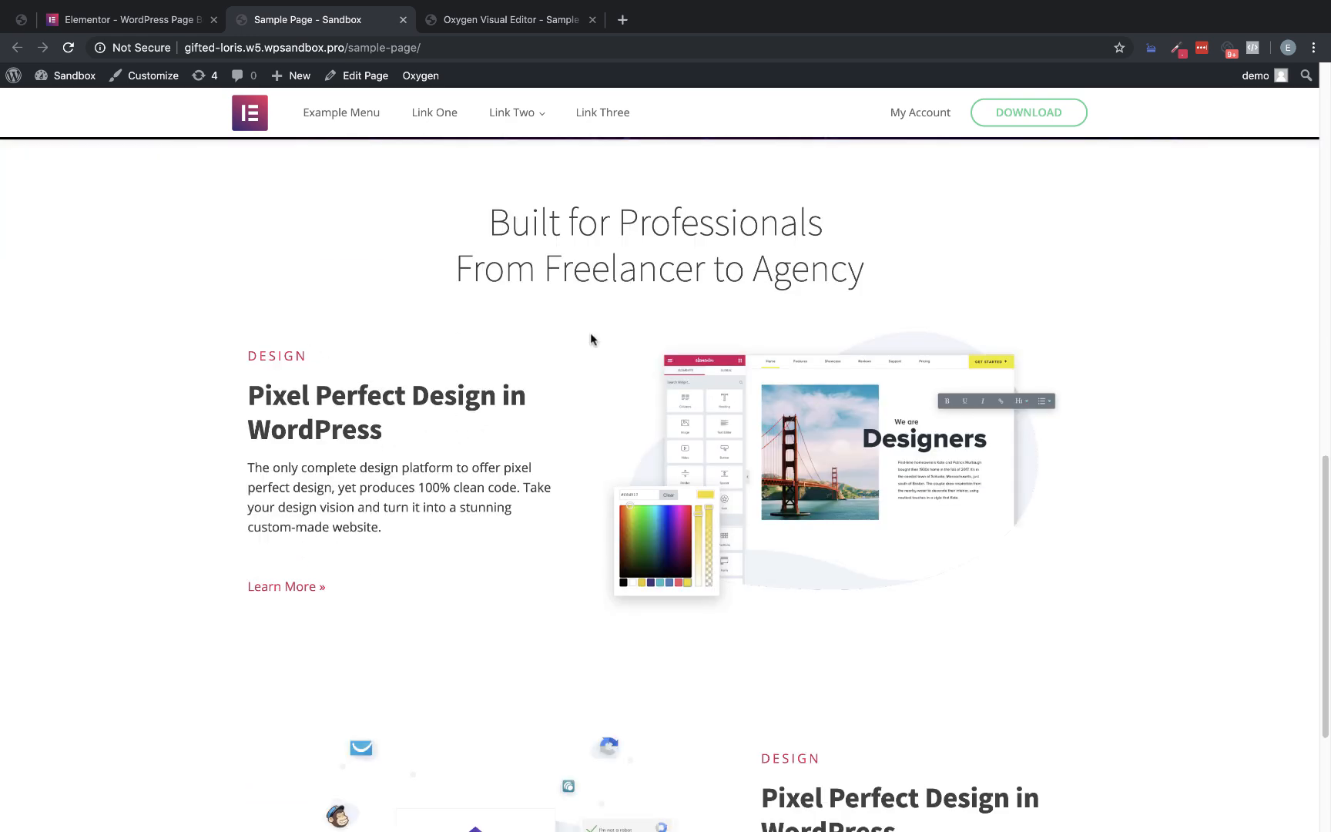
scroll(554, 355, up, 2)
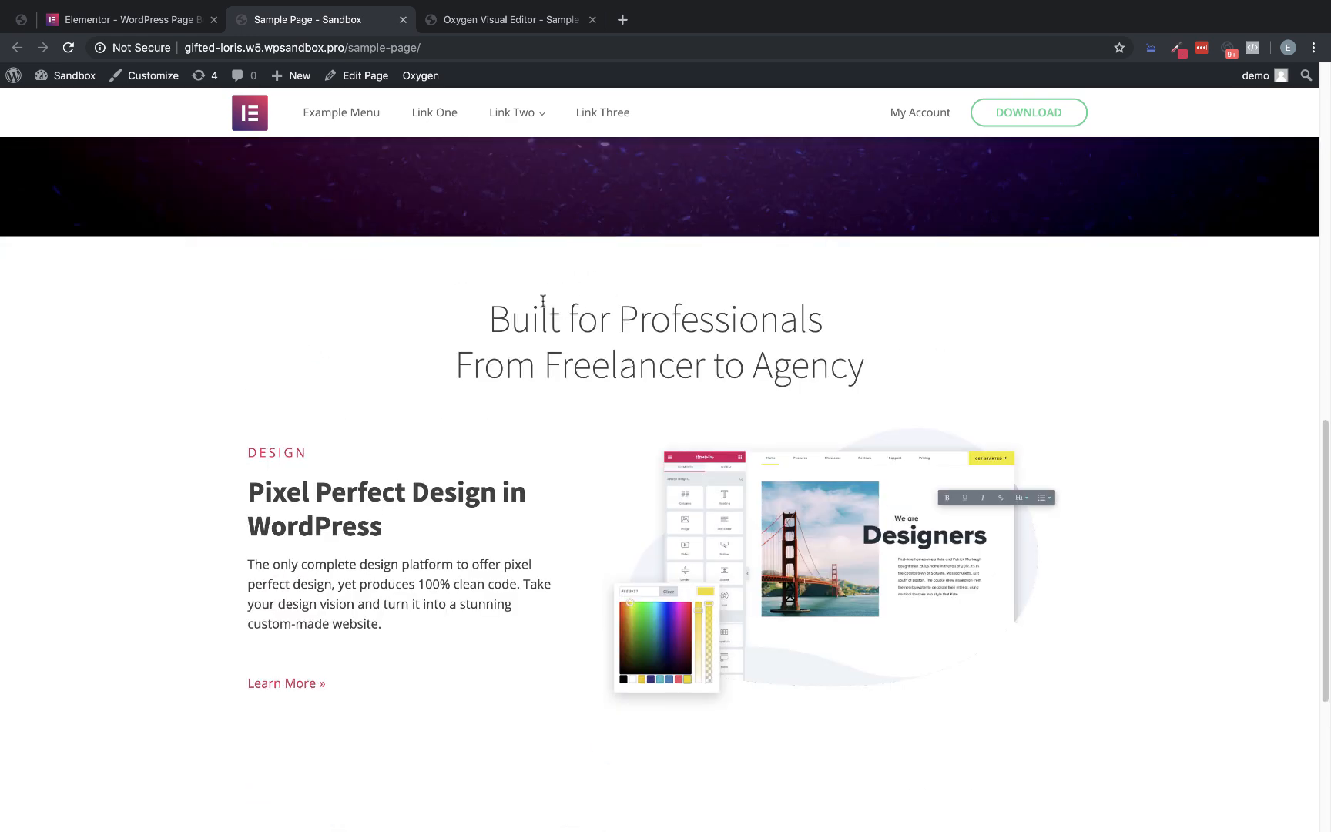
click(71, 18)
scroll(717, 309, up, 5)
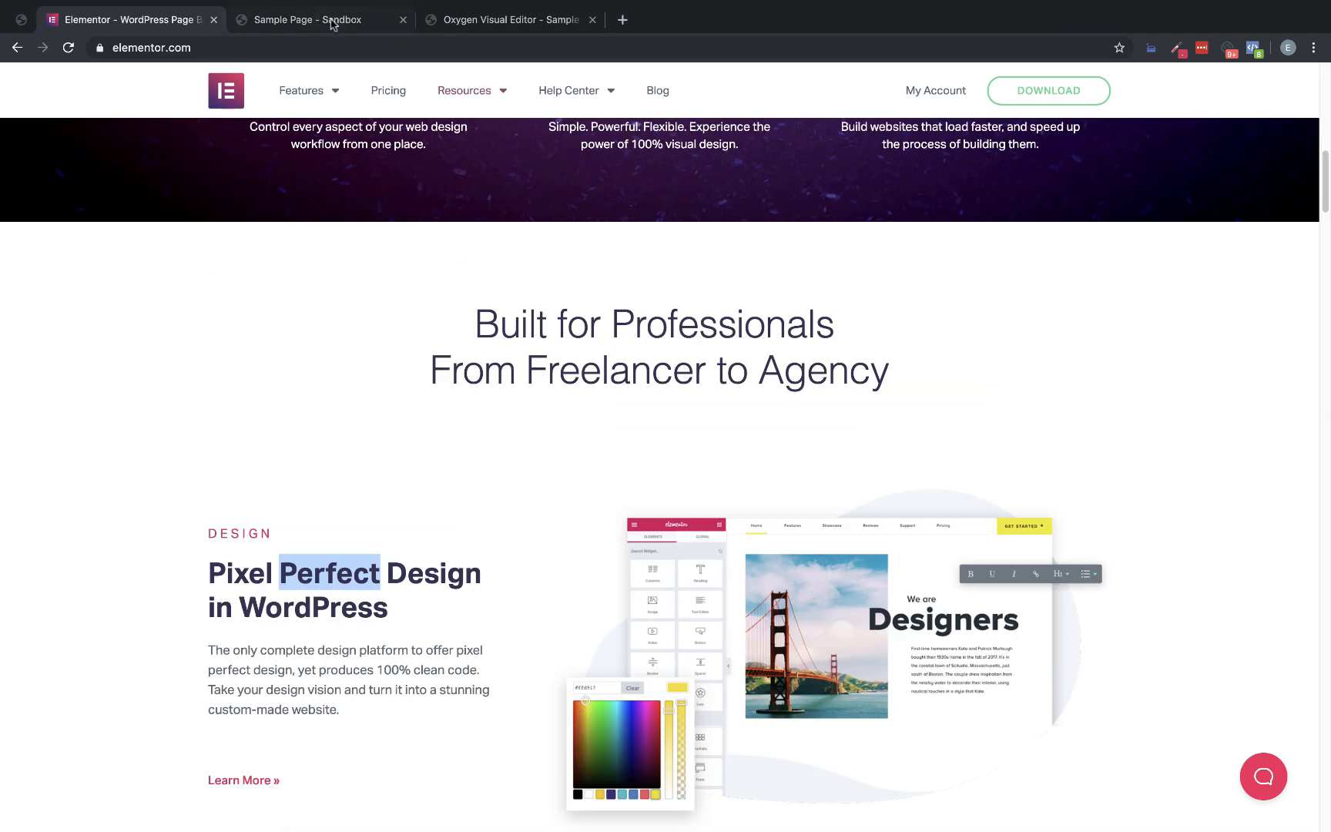
click(306, 22)
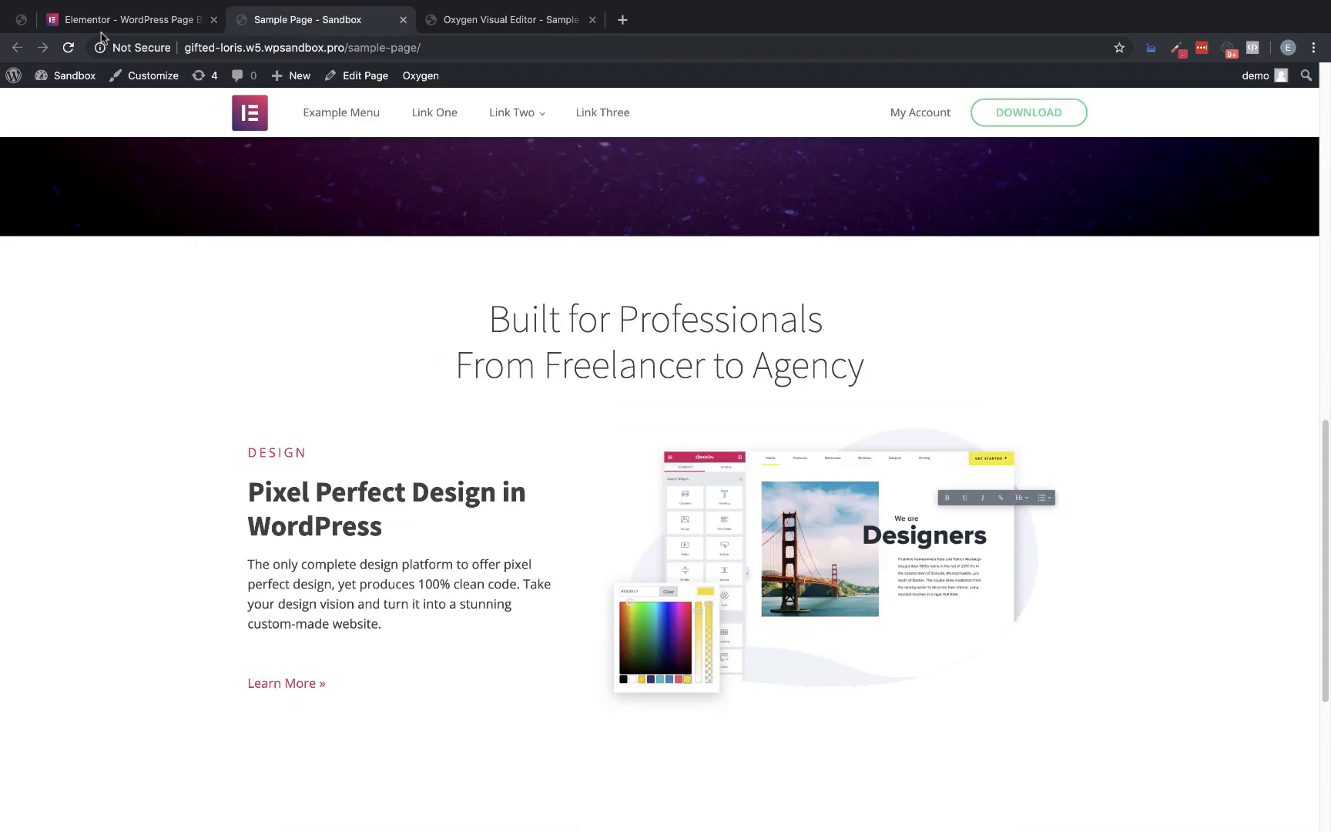
click(138, 21)
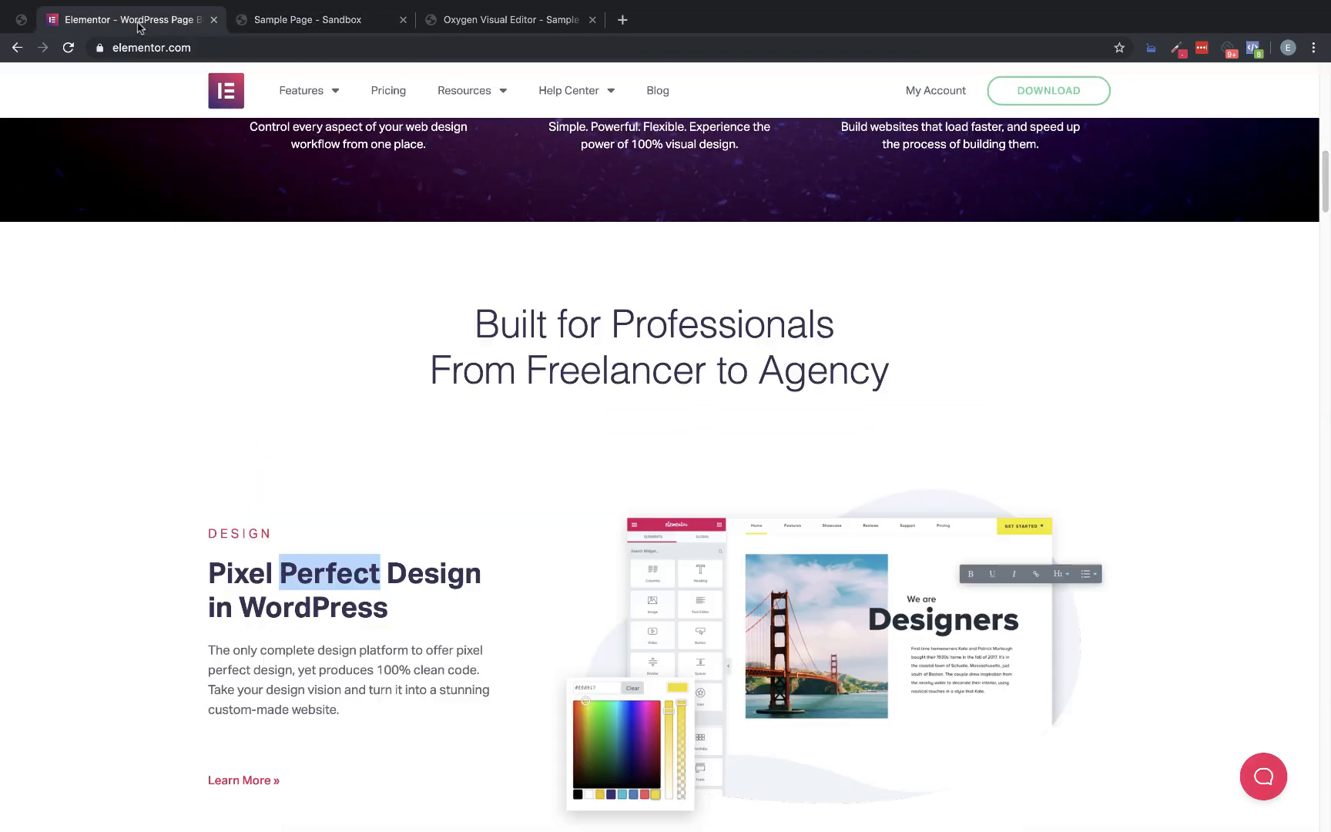
click(285, 28)
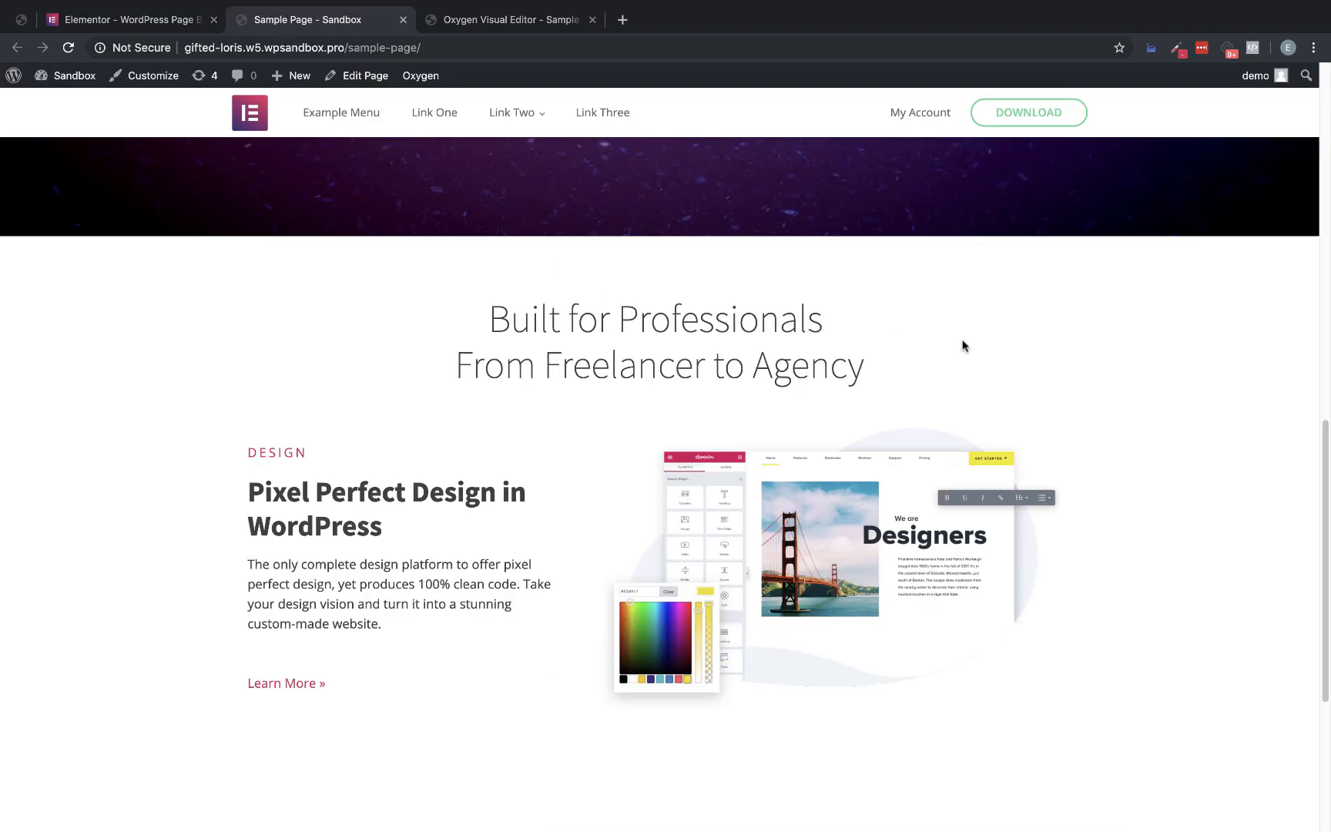
Compare the mirrored image-and-text block on the live Sample Page with the Marketing block on the Elementor page
scroll(962, 345, down, 3)
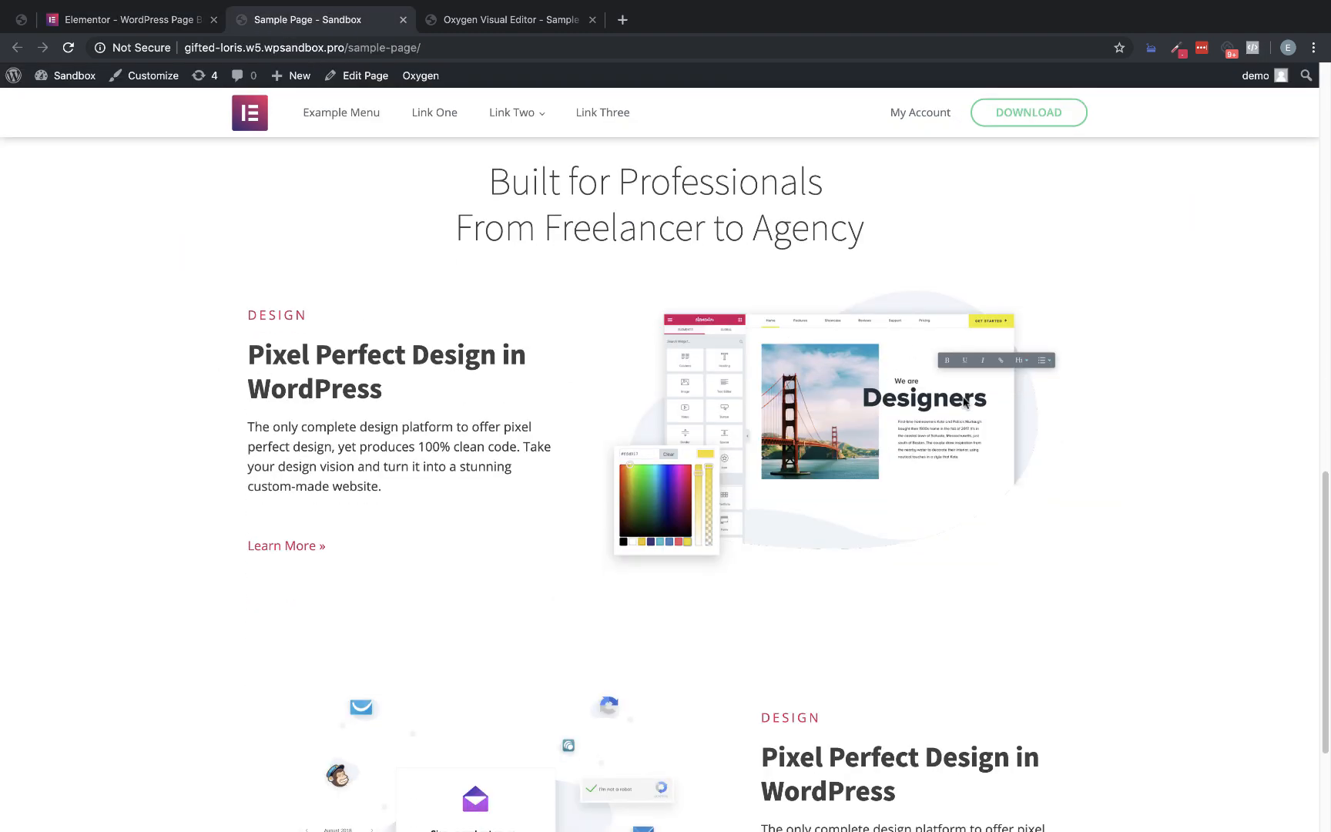
scroll(611, 420, down, 4)
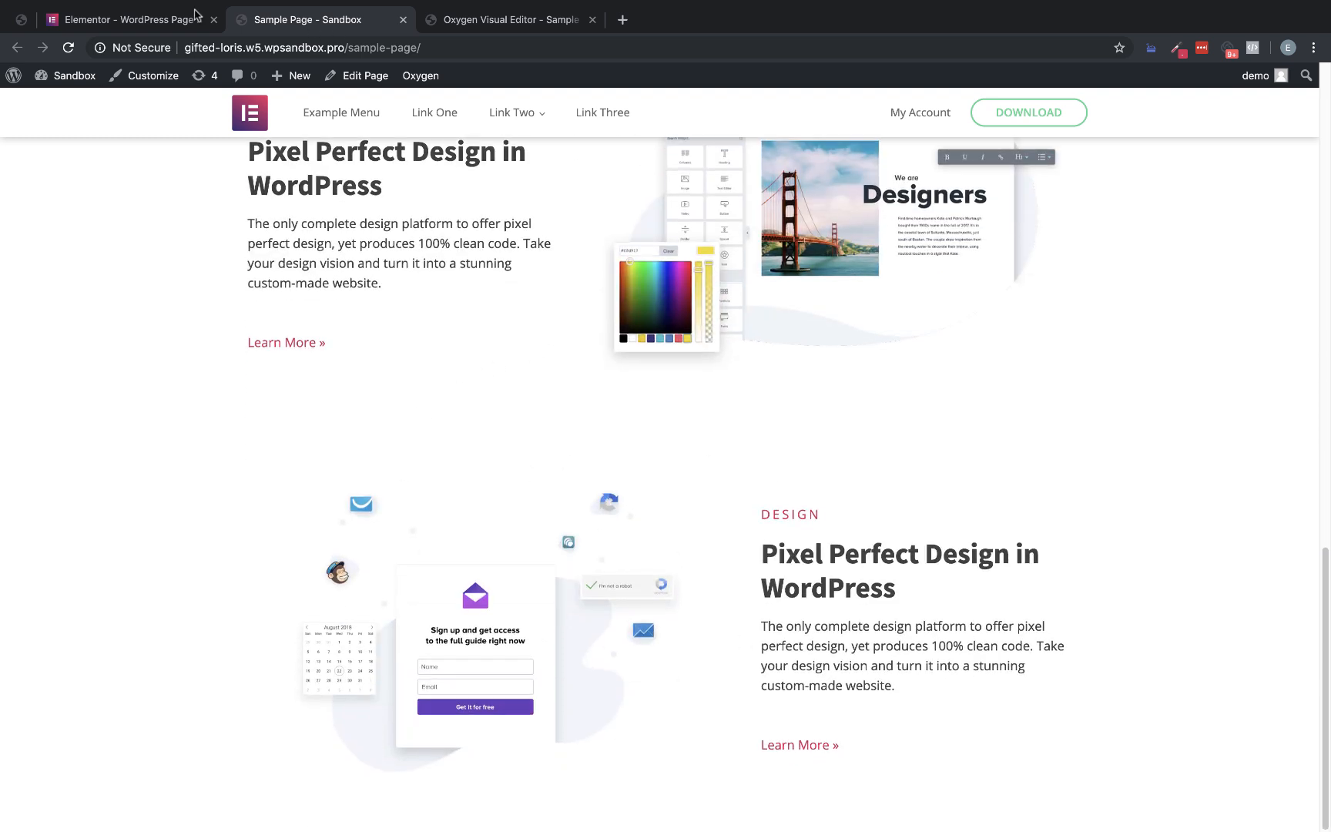
click(146, 23)
scroll(899, 362, down, 5)
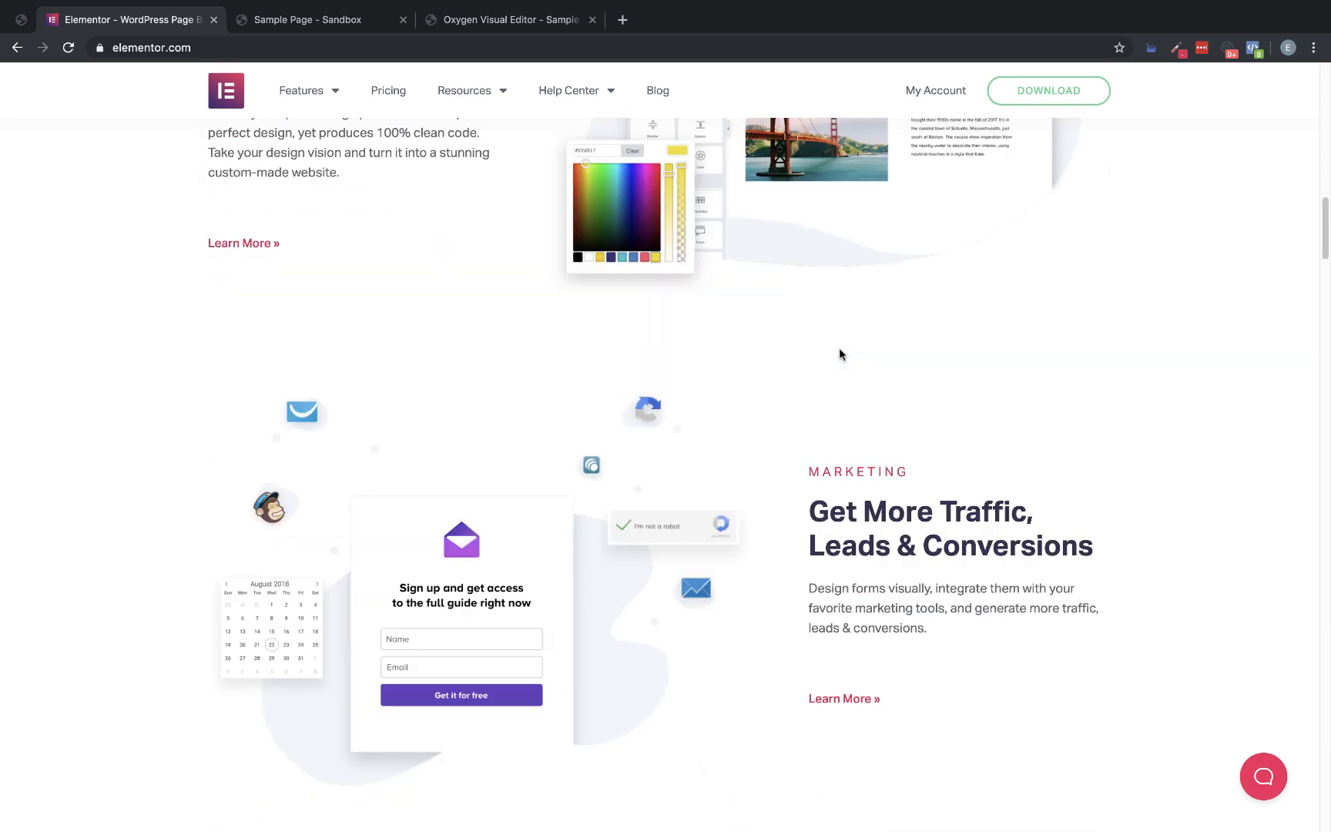
scroll(839, 347, down, 4)
scroll(788, 322, up, 4)
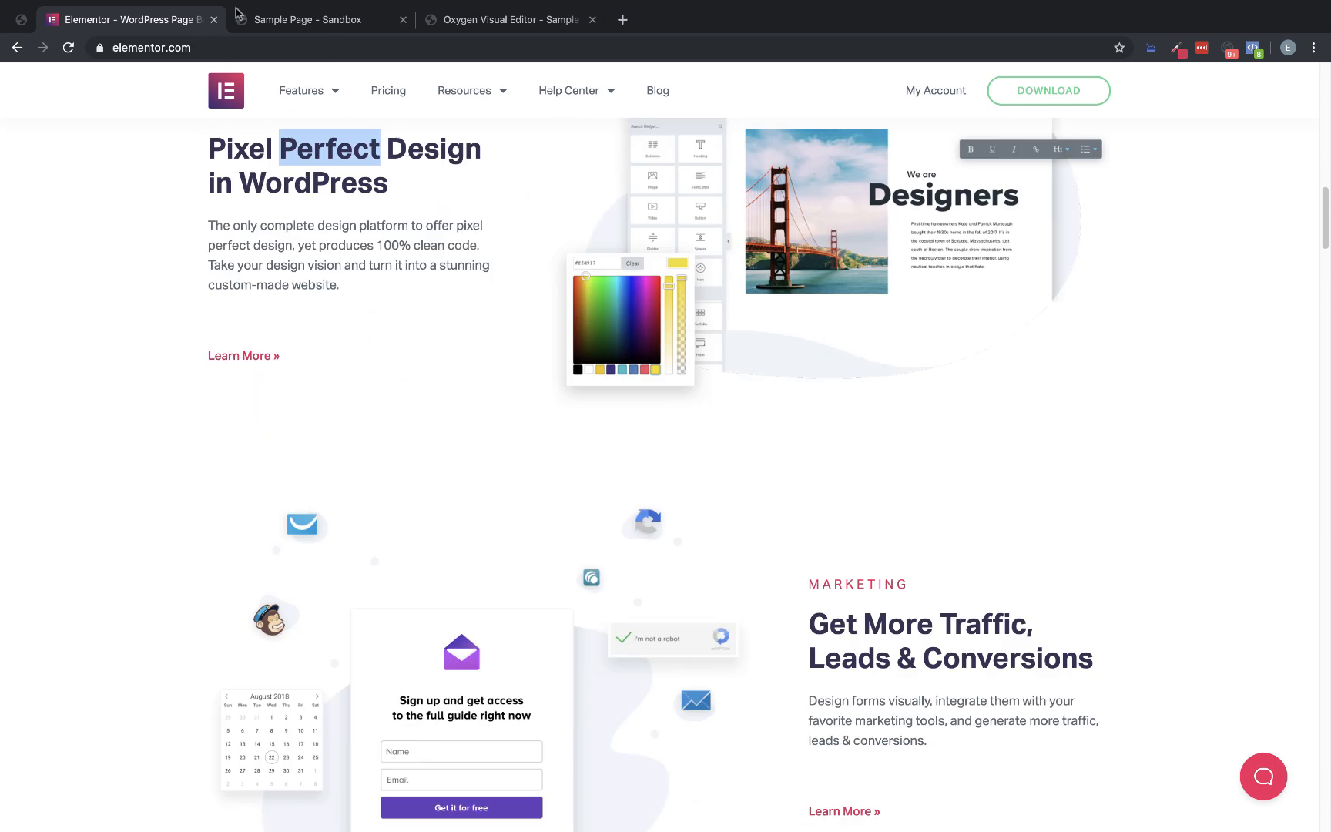
Compare the live Sample Page with the Elementor homepage from the hero down to the second image-and-text block
drag(308, 19, 508, 20)
scroll(1054, 296, down, 9)
scroll(1052, 295, down, 4)
scroll(1049, 295, up, 13)
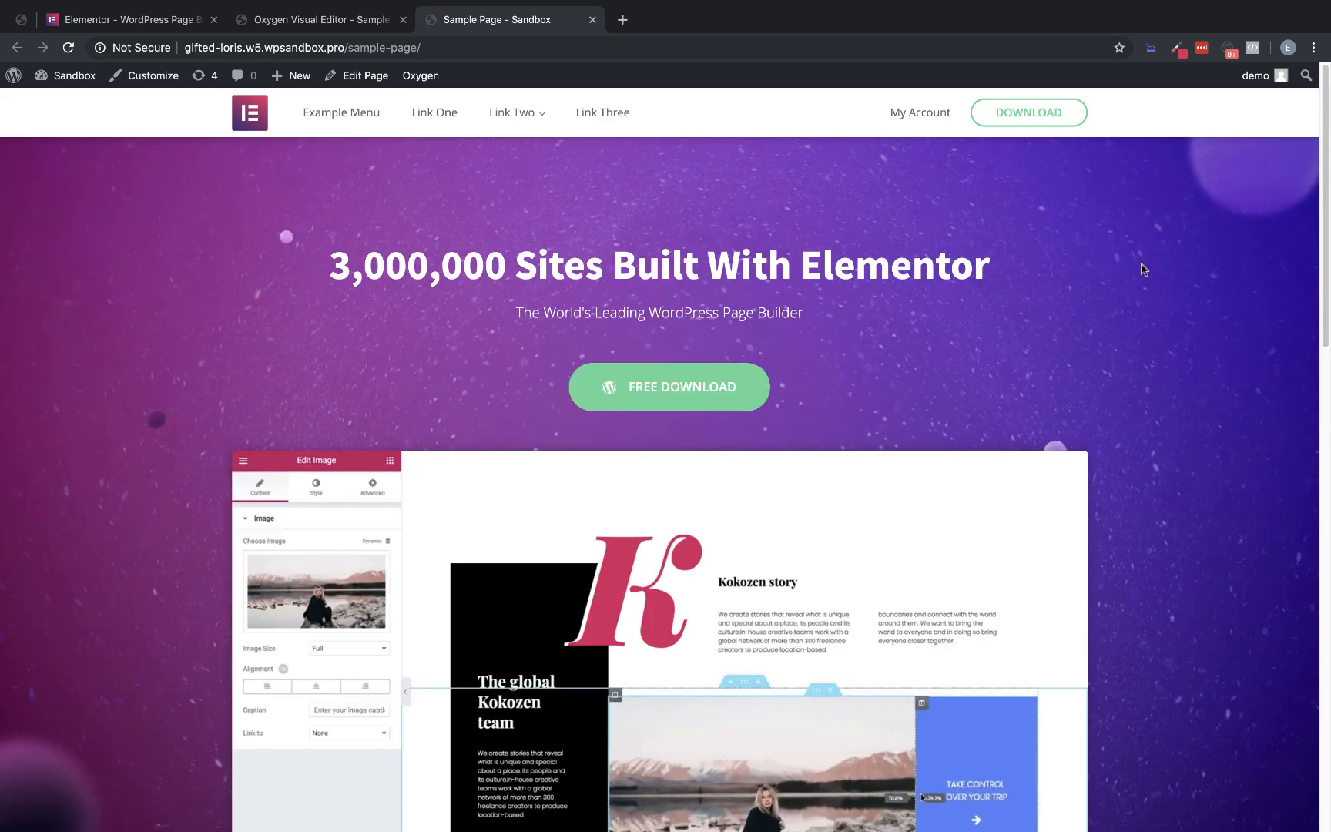
click(146, 26)
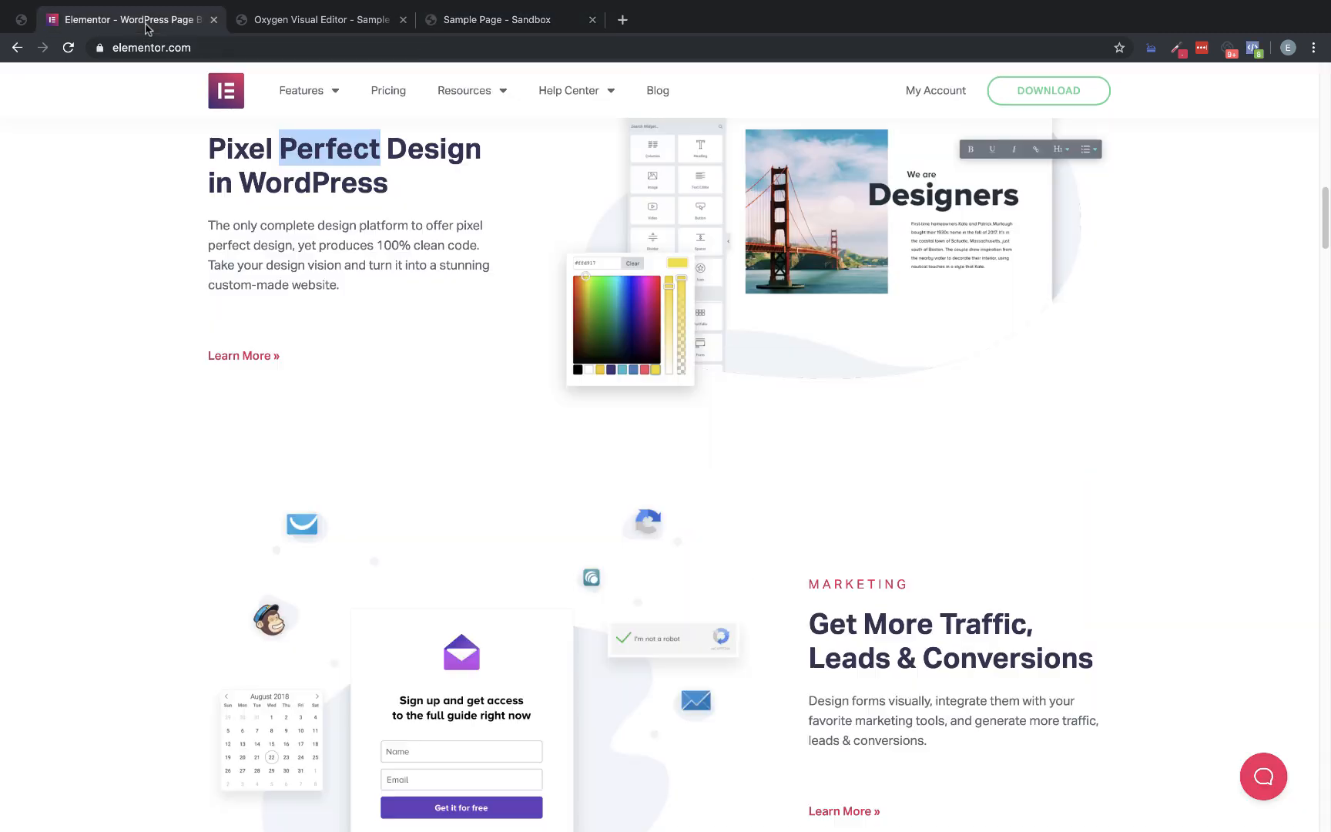
scroll(1326, 89, up, 12)
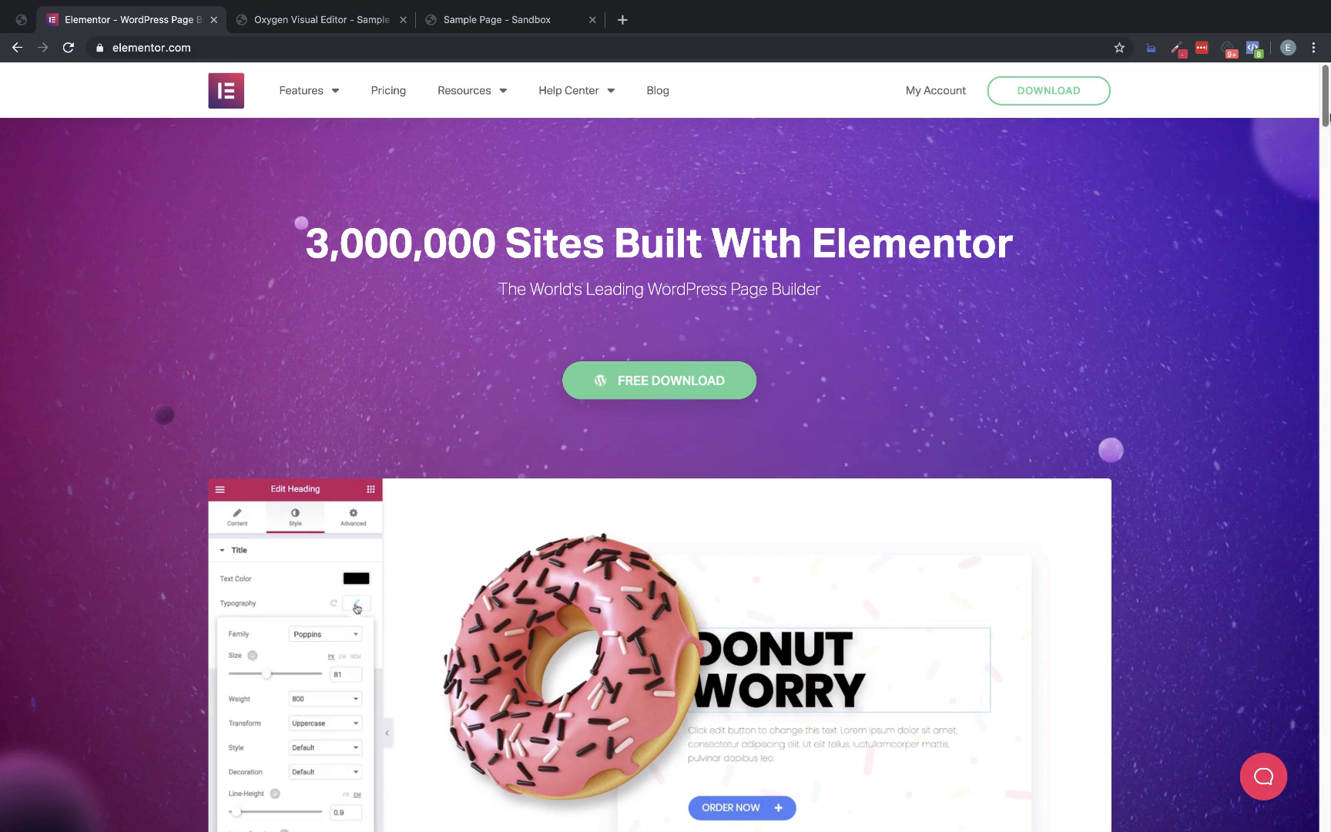
drag(1325, 93, 1326, 223)
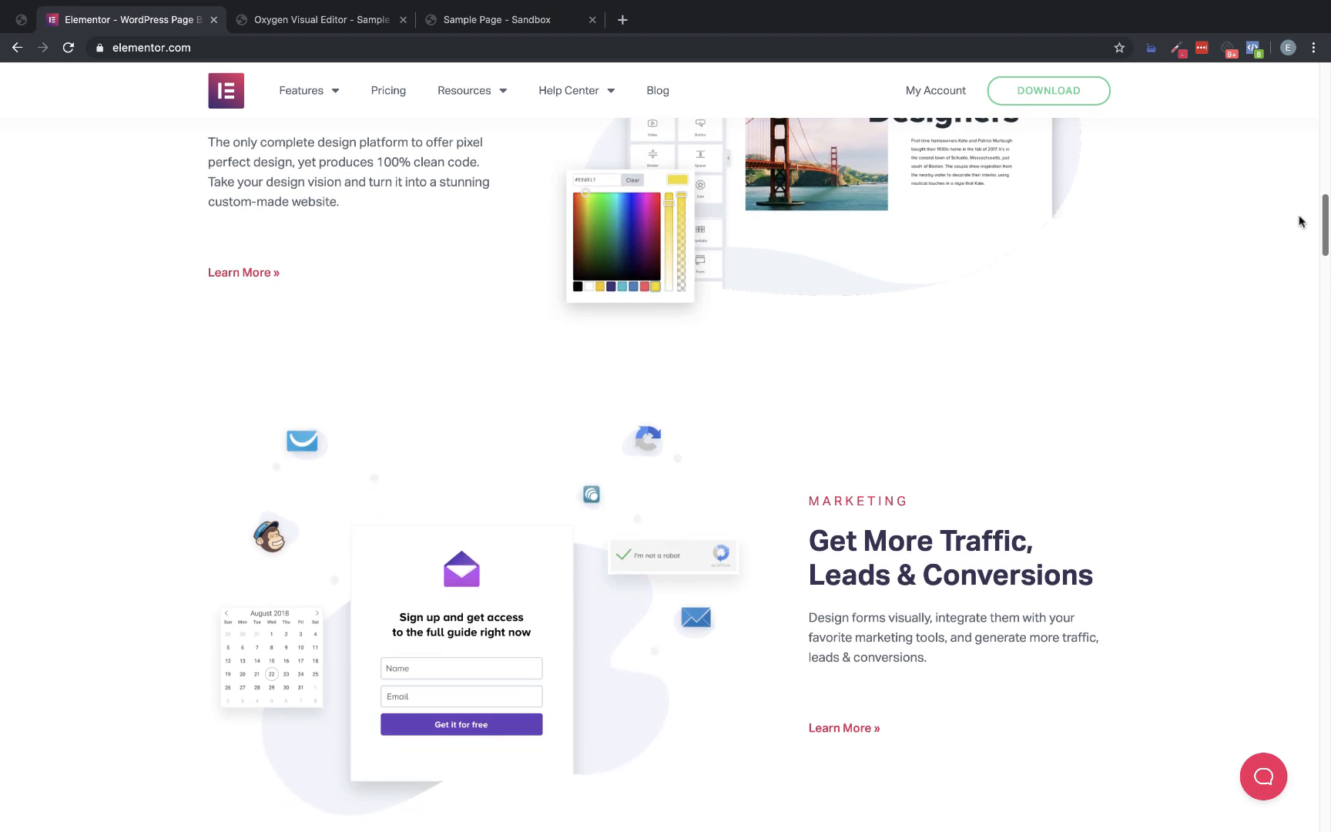
click(497, 21)
drag(1328, 190, 1329, 674)
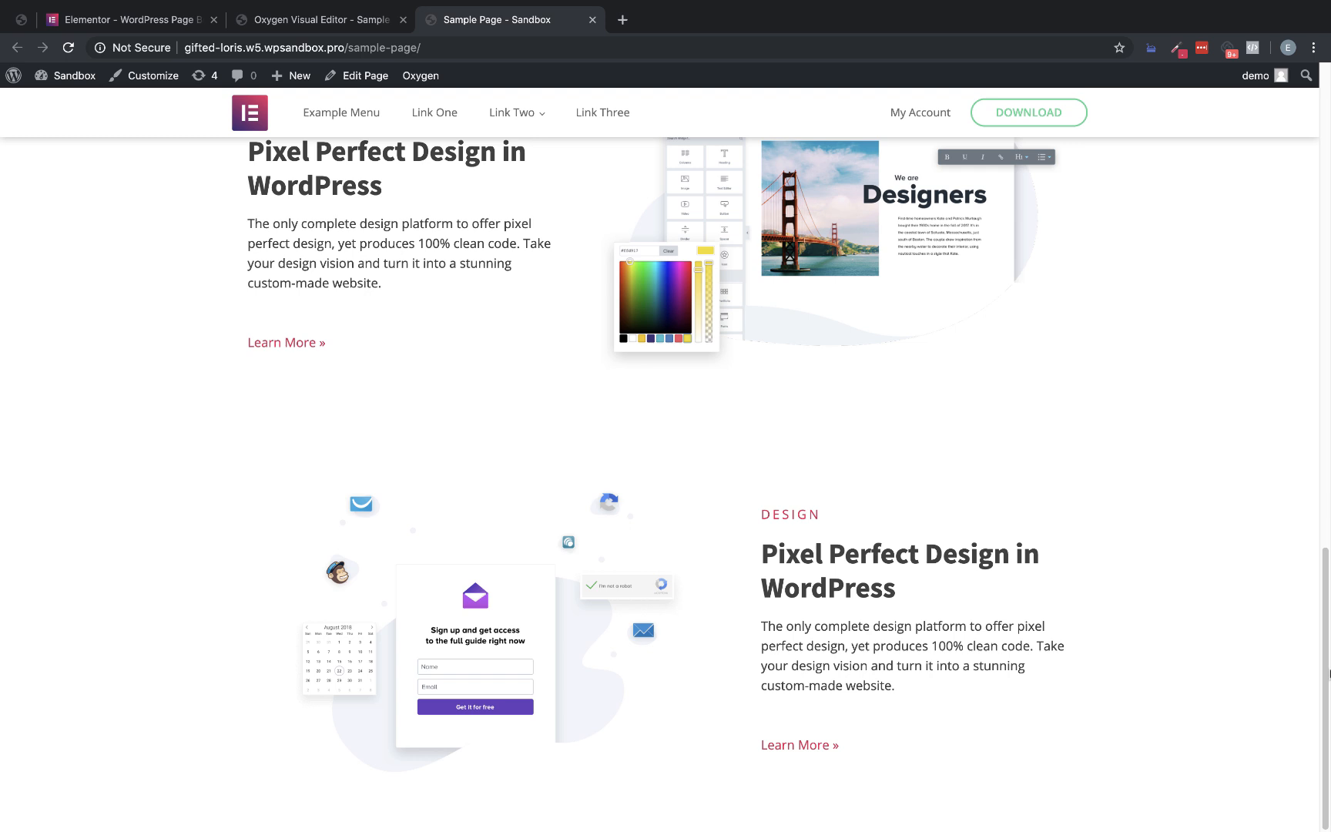